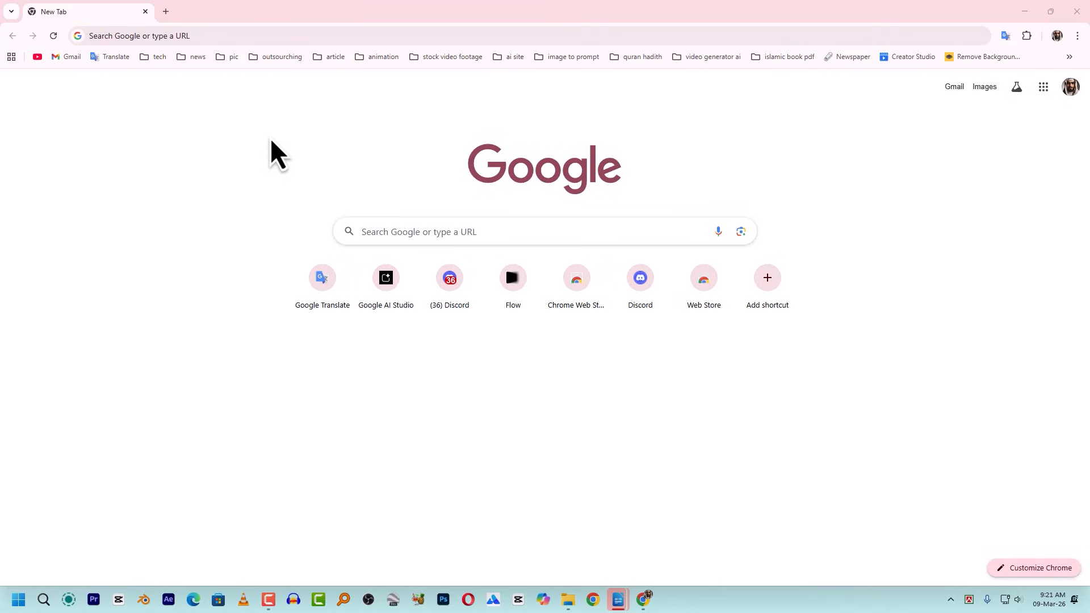
Search the web for "google ai studio" and open the Google AI Studio Playground.
{"action": "left_click", "coordinate": [457, 241]}
{"action": "type", "text": "google ai s"}
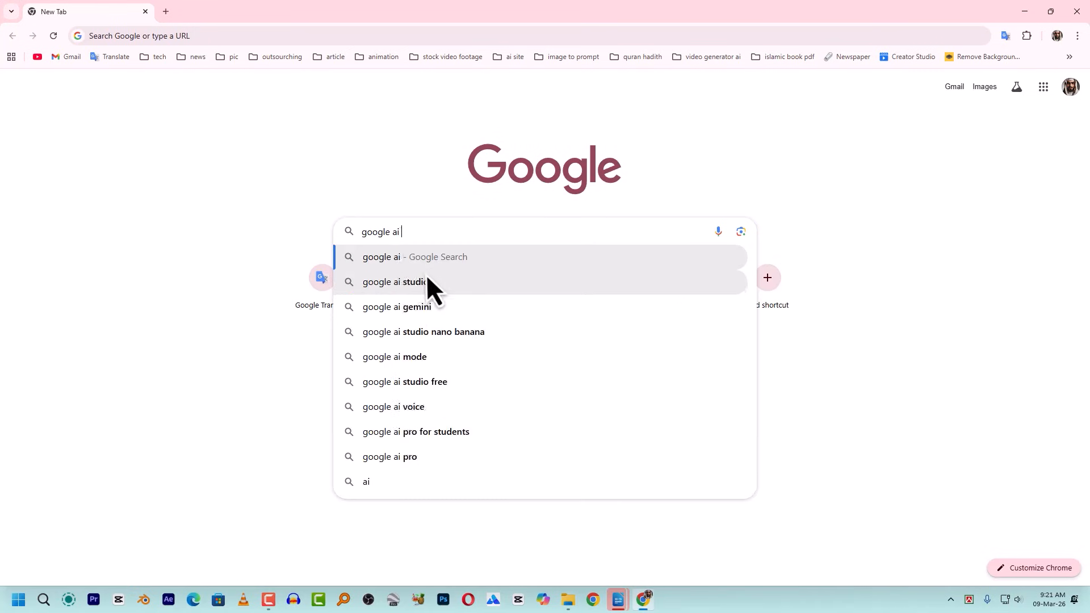
{"action": "left_click", "coordinate": [431, 283]}
{"action": "left_click", "coordinate": [201, 243]}
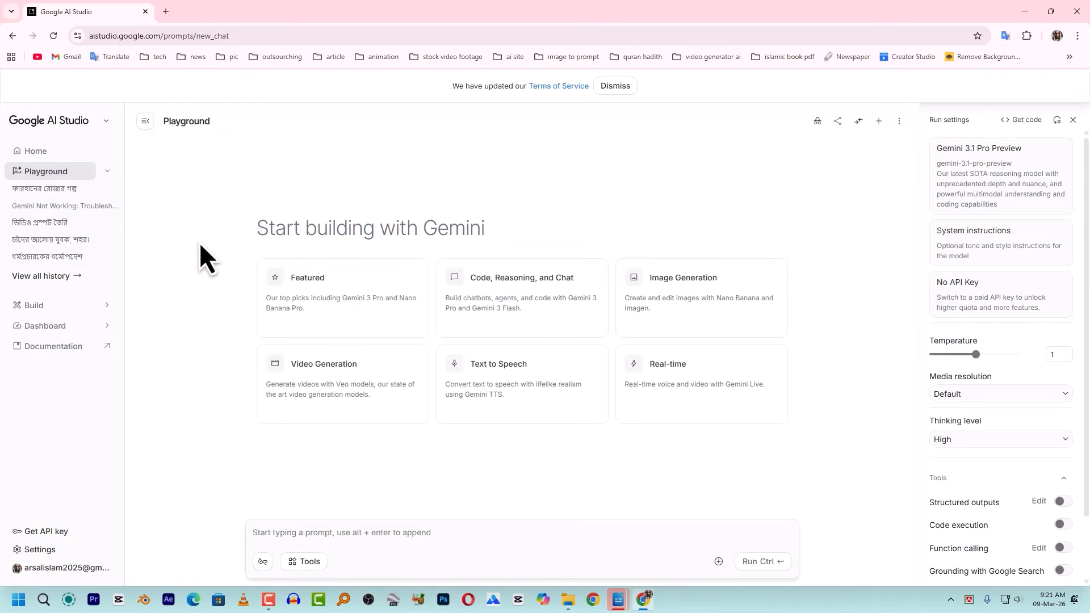
Choose Gemini 3.1 Pro Preview as the model for the new chat.
{"action": "left_click", "coordinate": [1021, 174]}
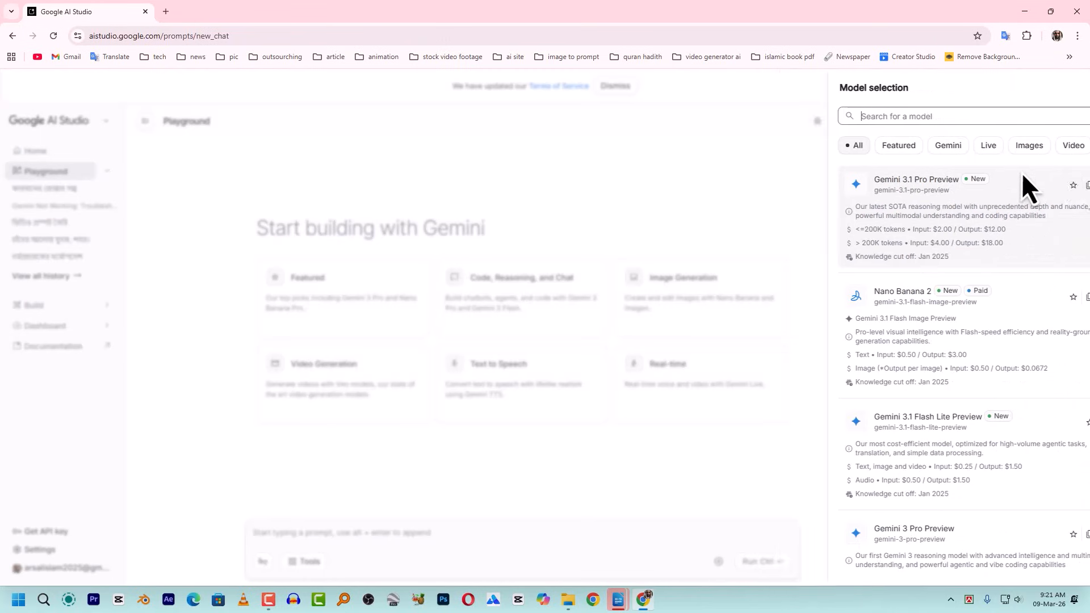
{"action": "left_click", "coordinate": [889, 197]}
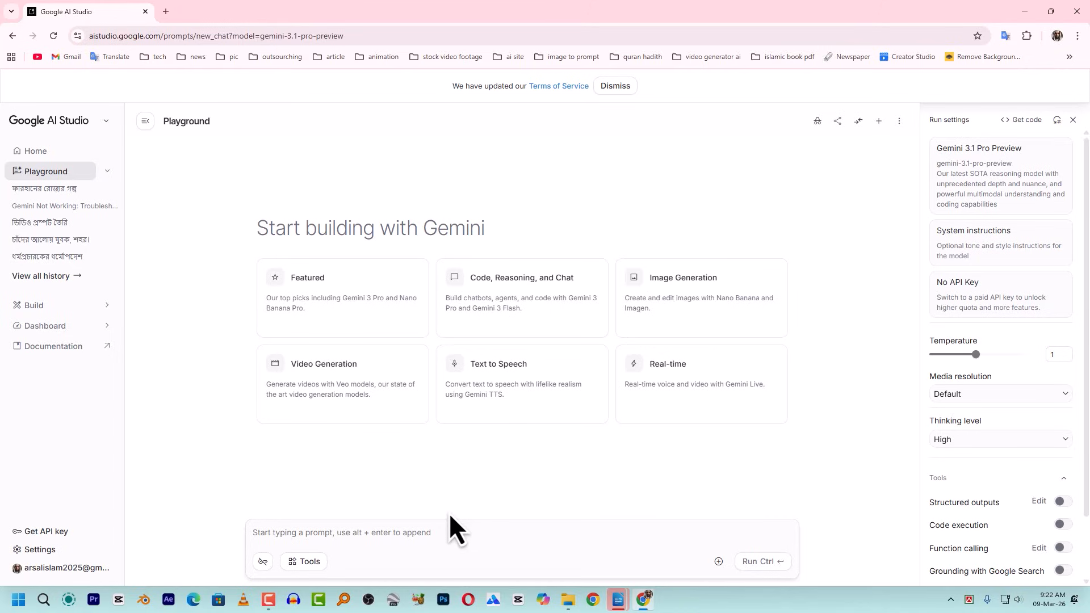
Switch to the LibreOffice Writer document and skim the first-stage story prompt on its first page.
{"action": "mouse_move", "coordinate": [618, 599]}
{"action": "left_click", "coordinate": [588, 538]}
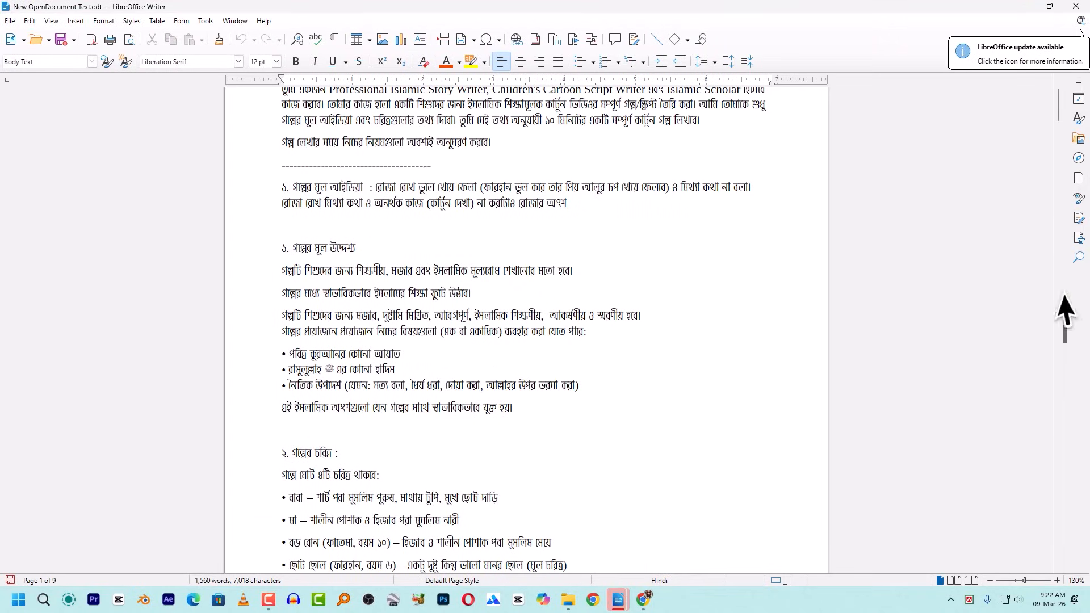
{"action": "left_click_drag", "start_coordinate": [1057, 115], "coordinate": [1055, 101]}
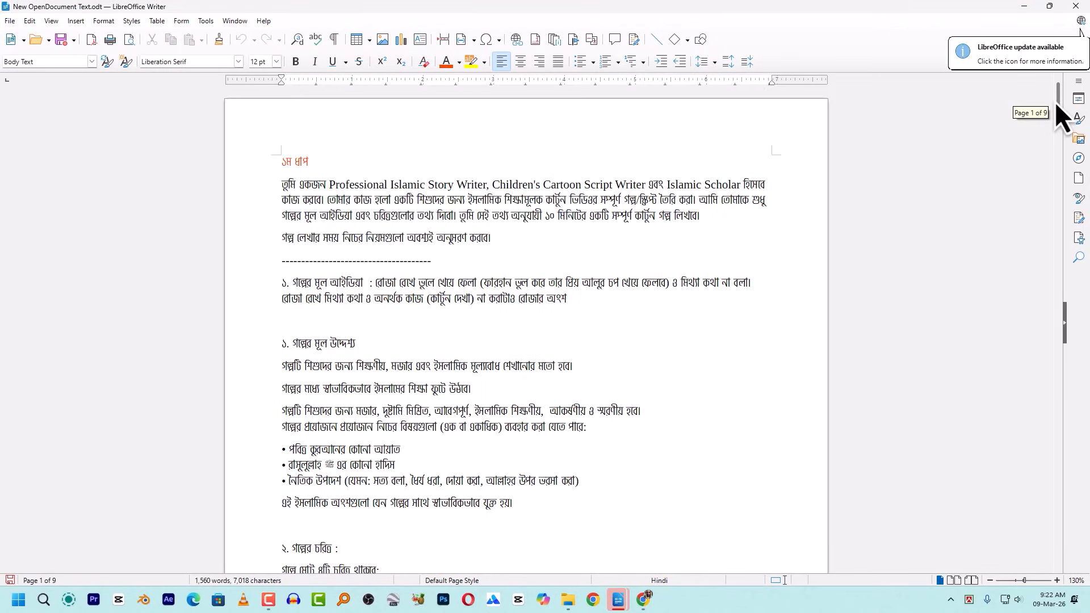
{"action": "left_click_drag", "start_coordinate": [1055, 107], "coordinate": [1057, 114]}
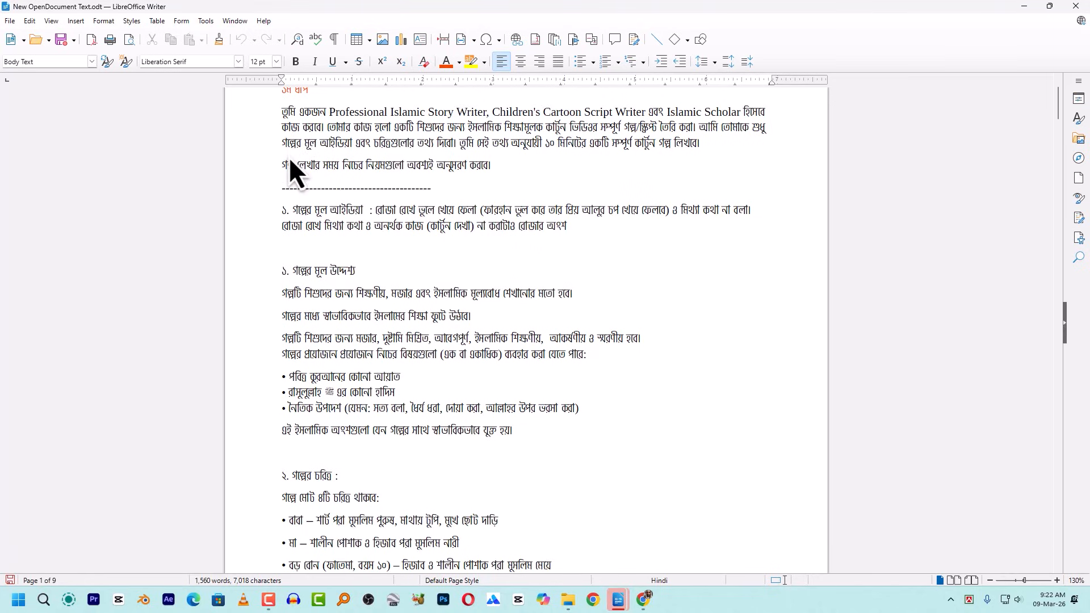
{"action": "left_click_drag", "start_coordinate": [280, 211], "coordinate": [377, 231]}
{"action": "left_click", "coordinate": [424, 269]}
{"action": "scroll", "coordinate": [372, 287], "scroll_direction": "down", "scroll_amount": 3}
{"action": "left_click_drag", "start_coordinate": [279, 445], "coordinate": [565, 507]}
{"action": "scroll", "coordinate": [455, 256], "scroll_direction": "up", "scroll_amount": 6}
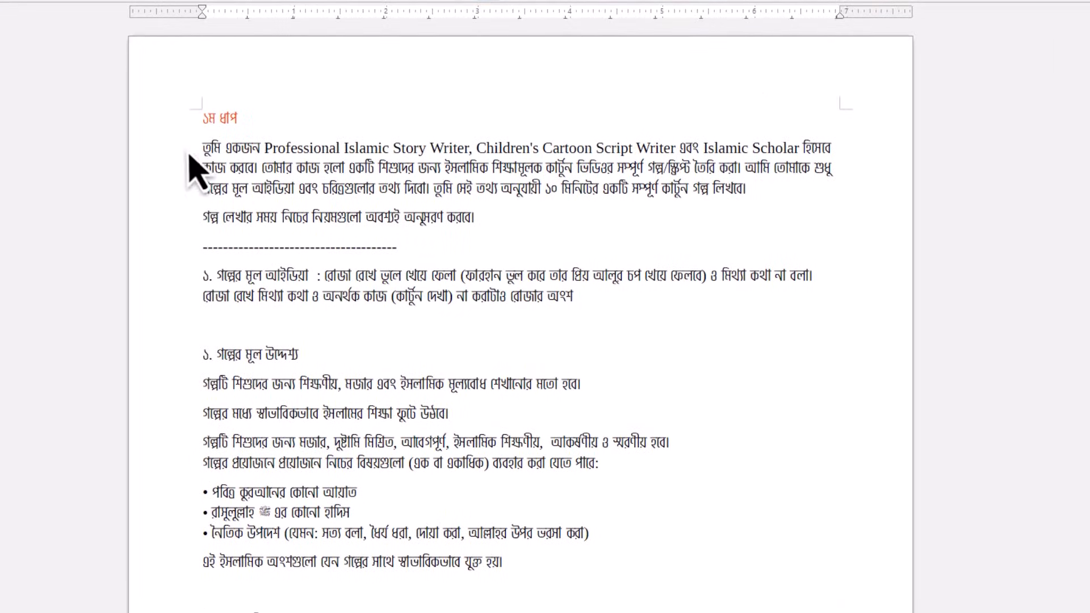
Examine the prompt's opening paragraph for the assigned writer role and the requested cartoon length.
{"action": "left_click_drag", "start_coordinate": [190, 154], "coordinate": [779, 192]}
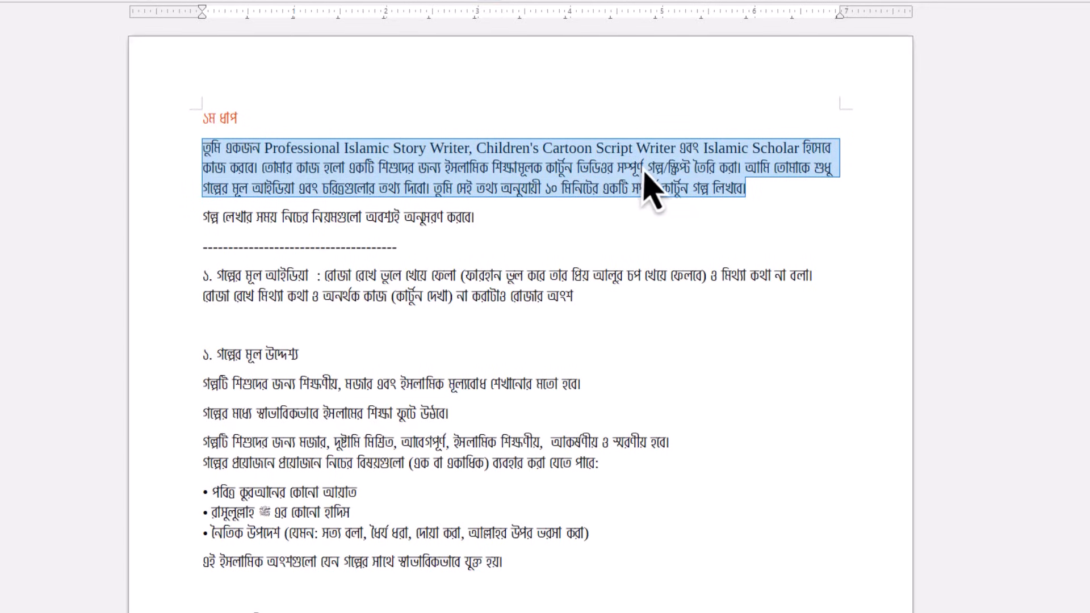
{"action": "left_click", "coordinate": [389, 168]}
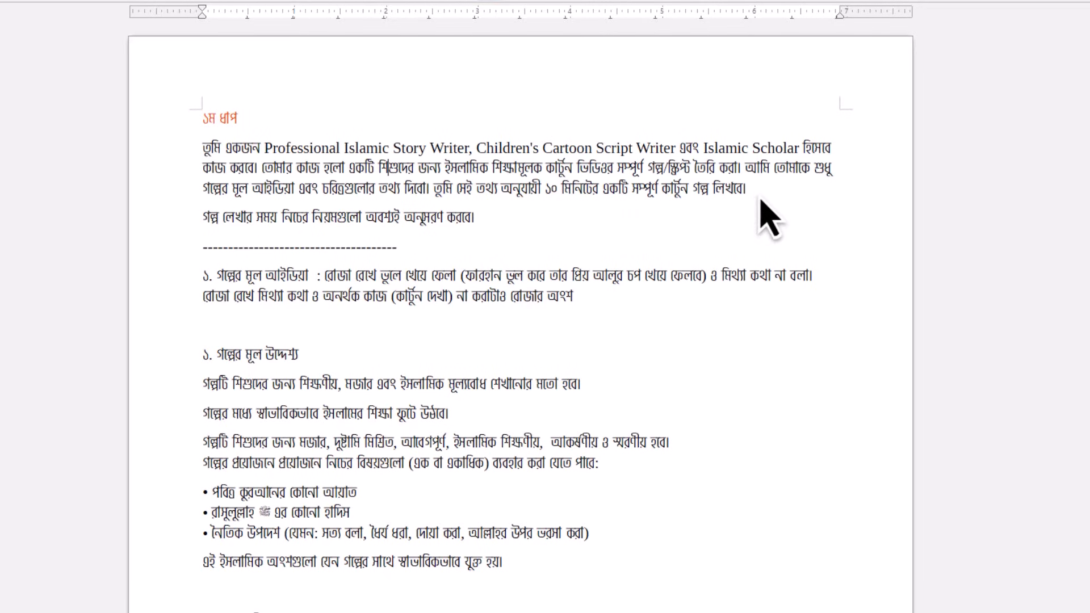
{"action": "left_click_drag", "start_coordinate": [592, 187], "coordinate": [545, 188]}
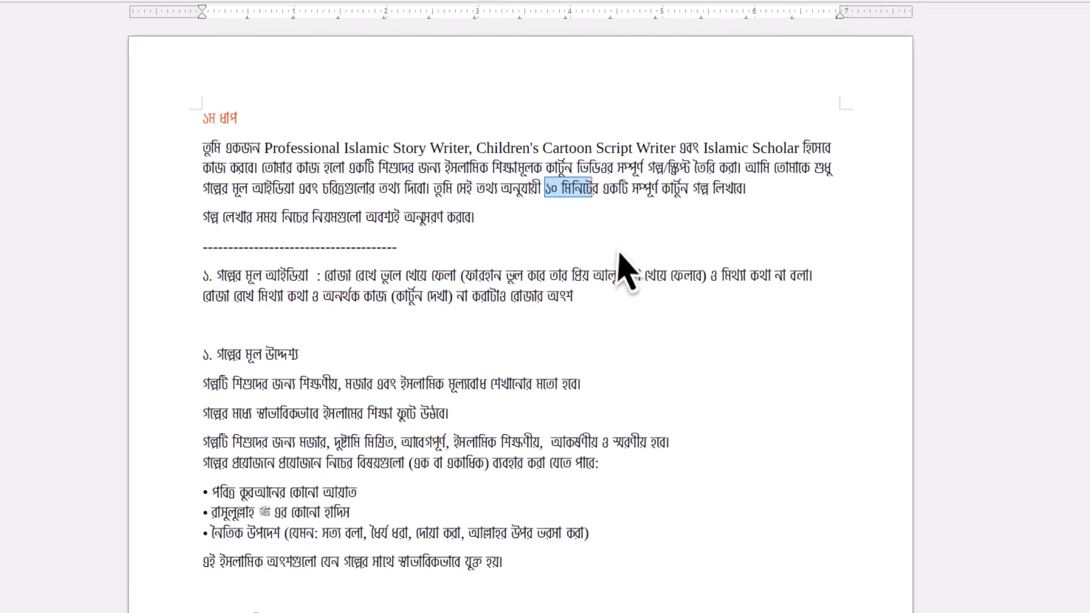
Examine the main story idea line of the prompt, phrase by phrase.
{"action": "left_click_drag", "start_coordinate": [211, 275], "coordinate": [633, 298]}
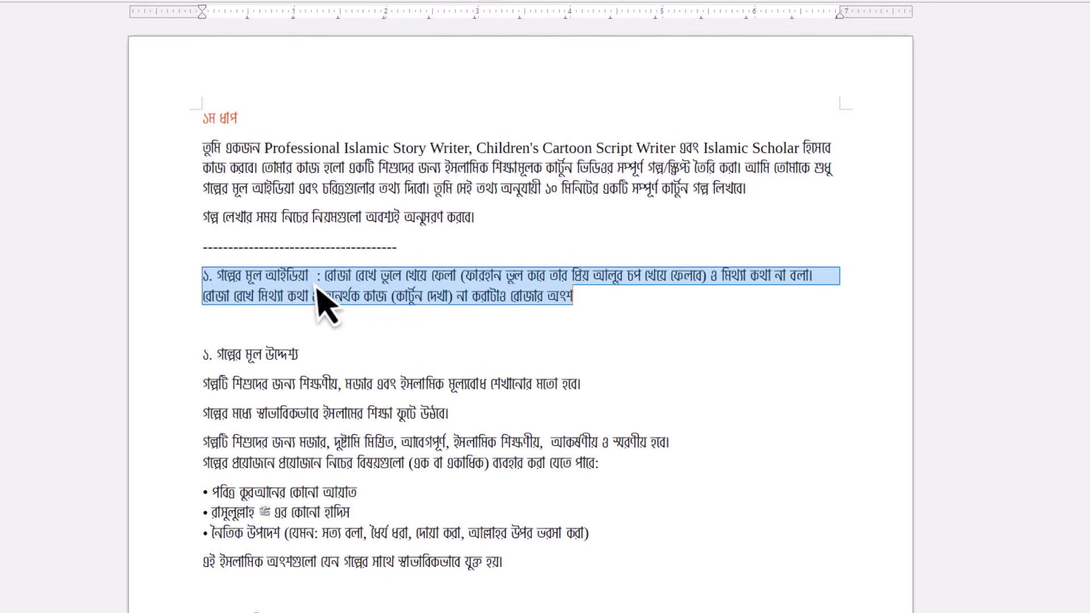
{"action": "left_click_drag", "start_coordinate": [465, 278], "coordinate": [367, 287]}
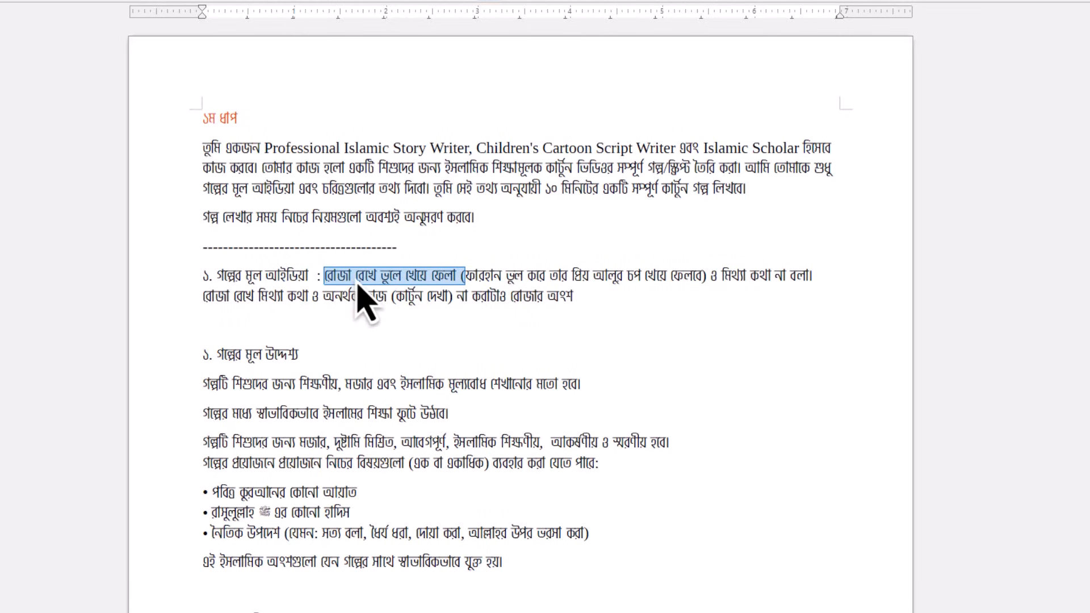
{"action": "left_click", "coordinate": [466, 288]}
{"action": "left_click_drag", "start_coordinate": [462, 278], "coordinate": [711, 284]}
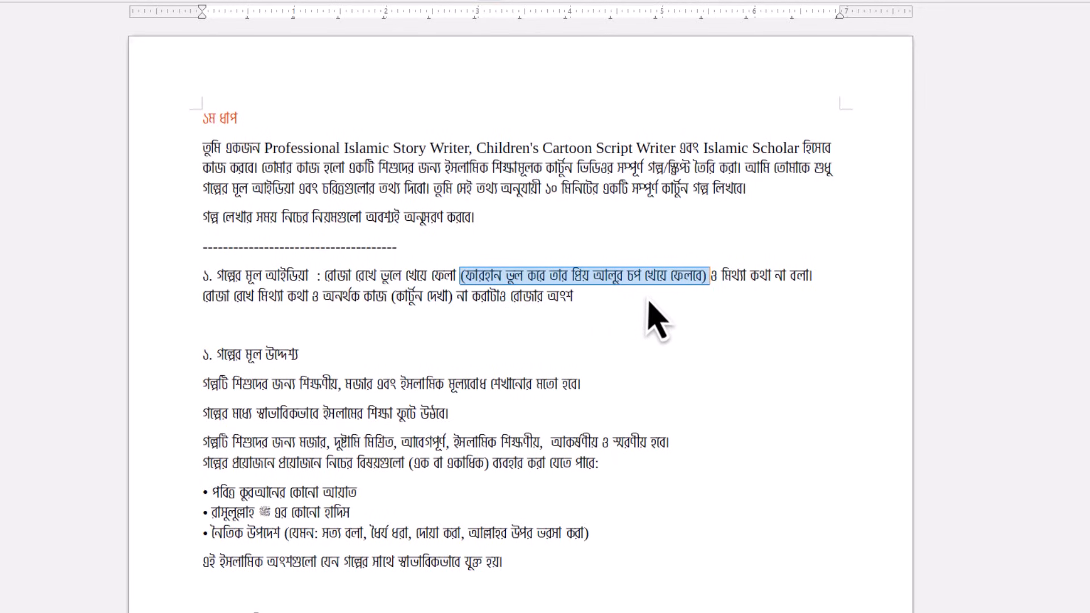
{"action": "left_click", "coordinate": [713, 282]}
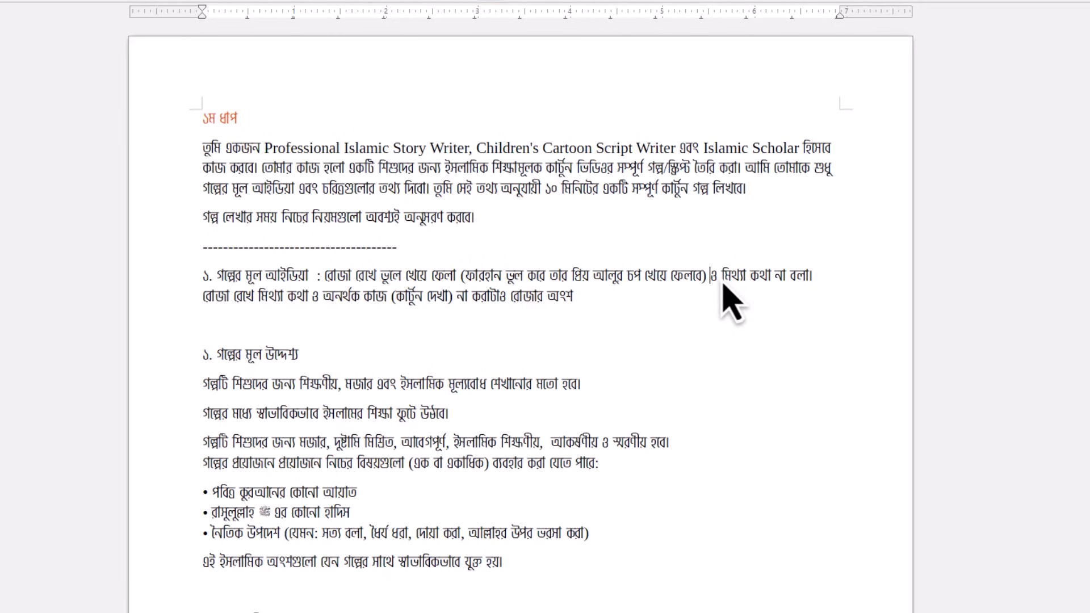
{"action": "left_click_drag", "start_coordinate": [814, 276], "coordinate": [711, 278]}
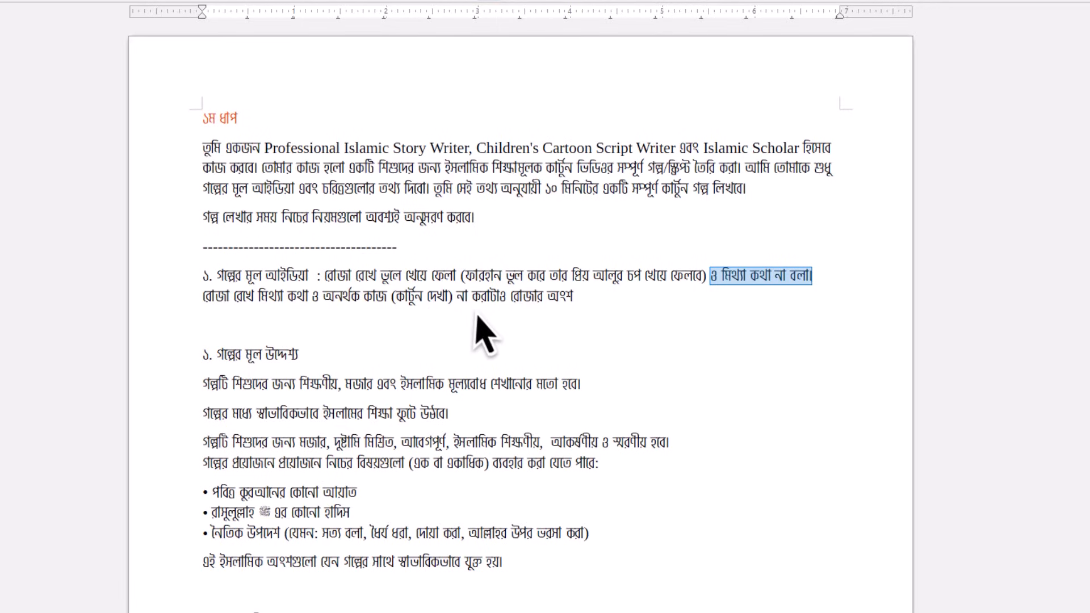
{"action": "left_click_drag", "start_coordinate": [575, 298], "coordinate": [331, 277]}
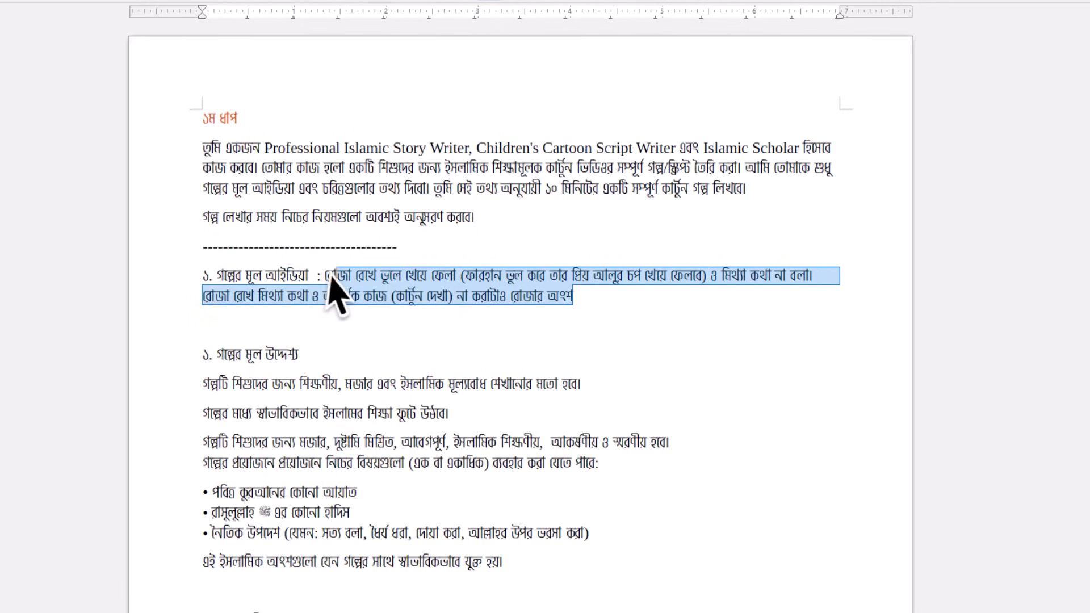
{"action": "left_click", "coordinate": [426, 279]}
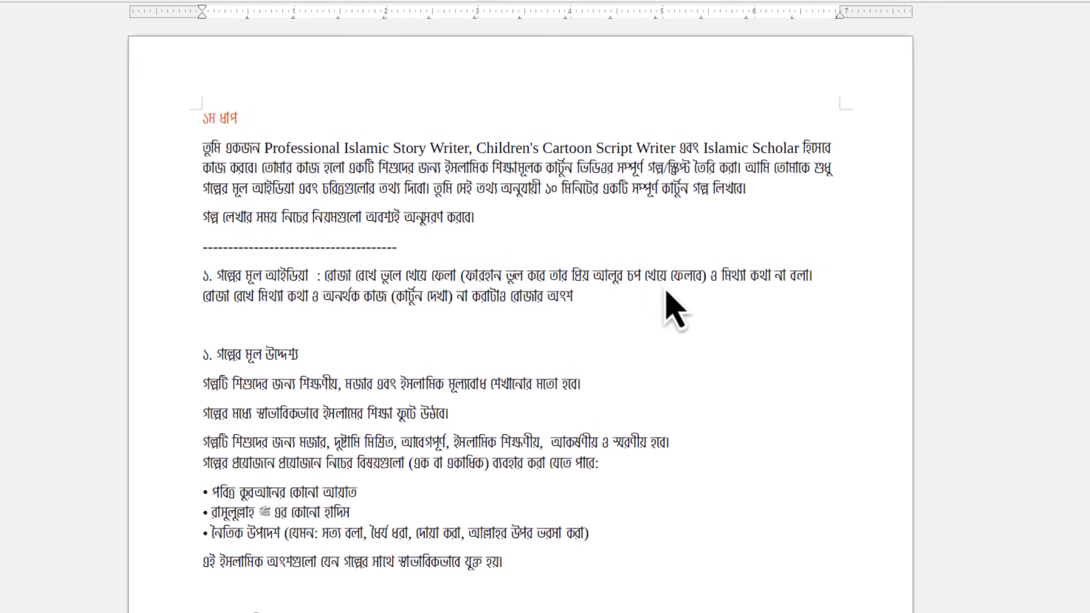
{"action": "left_click_drag", "start_coordinate": [565, 300], "coordinate": [320, 278]}
Review the story purpose section, including its bullets on Quran verses, Hadith and moral advice.
{"action": "scroll", "coordinate": [307, 341], "scroll_direction": "down", "scroll_amount": 1}
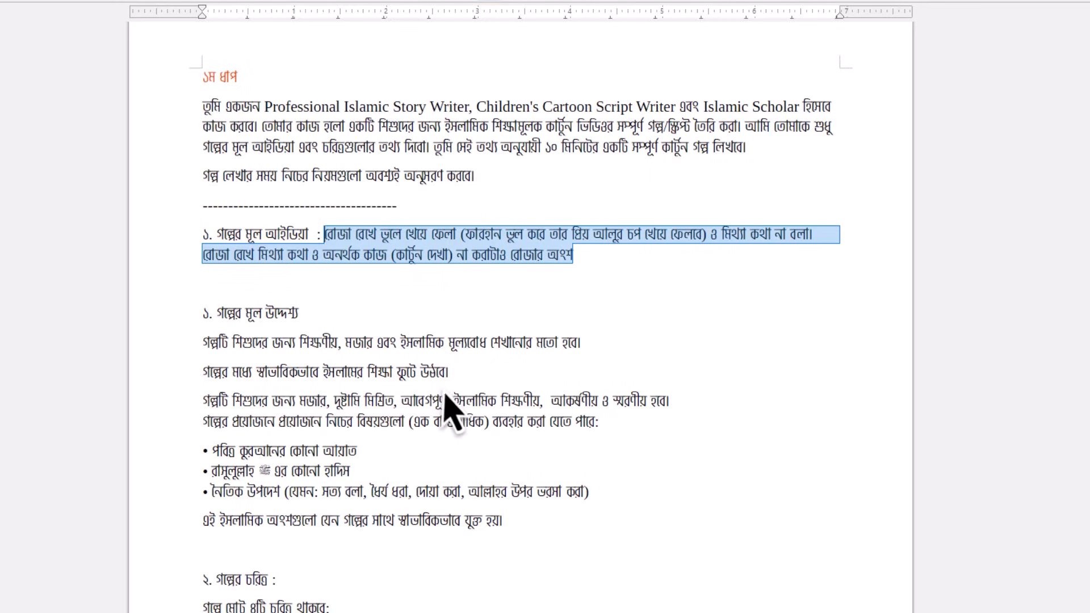
{"action": "scroll", "coordinate": [454, 409], "scroll_direction": "down", "scroll_amount": 2}
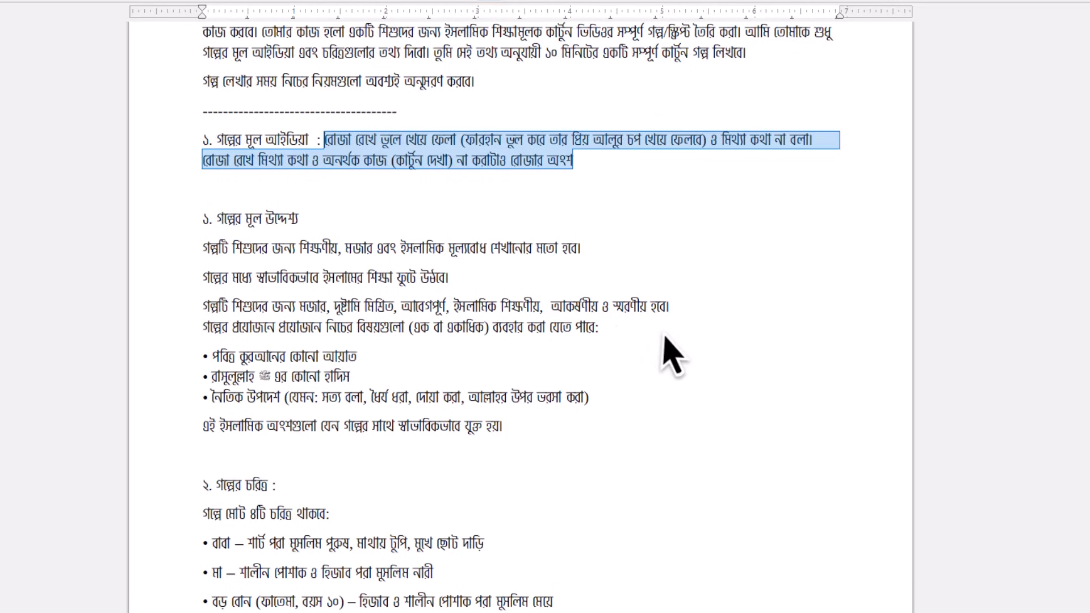
{"action": "left_click_drag", "start_coordinate": [203, 328], "coordinate": [605, 344]}
{"action": "left_click", "coordinate": [268, 377]}
{"action": "left_click_drag", "start_coordinate": [204, 357], "coordinate": [392, 380]}
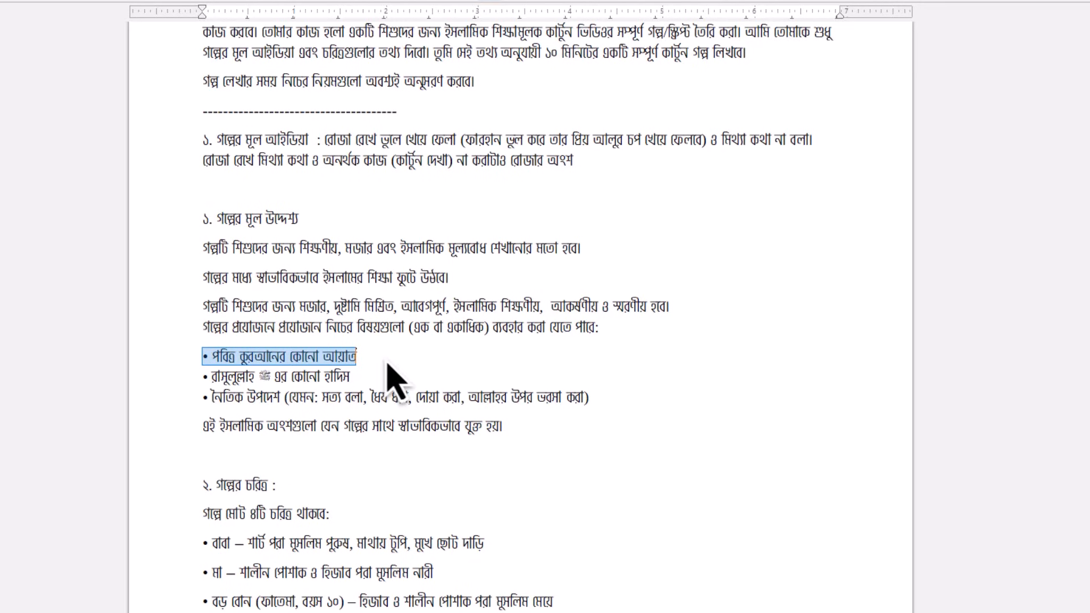
{"action": "left_click", "coordinate": [369, 381]}
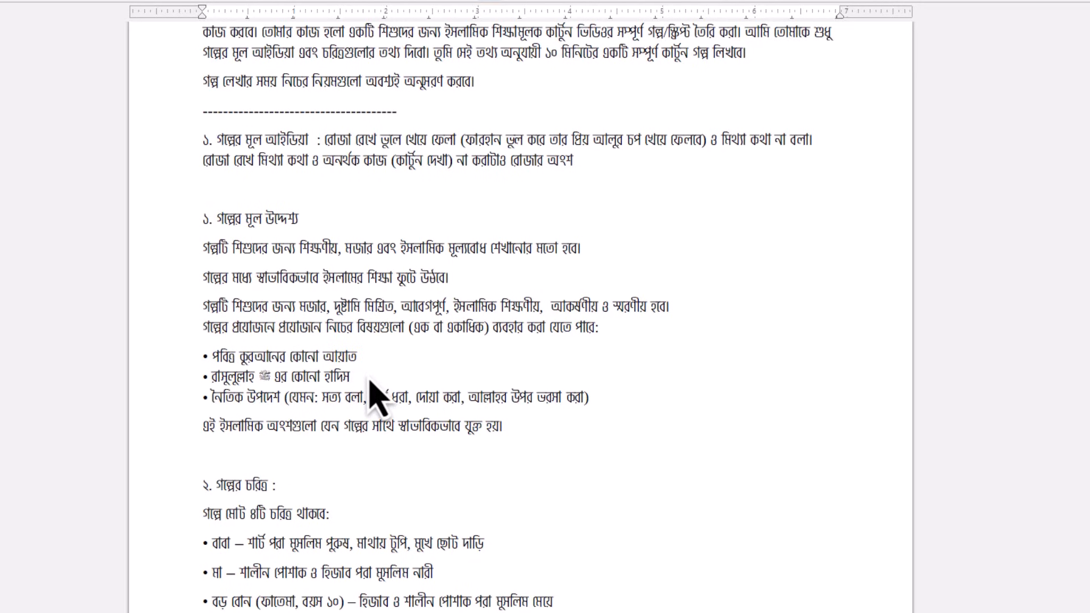
{"action": "left_click", "coordinate": [193, 361], "text": "shift"}
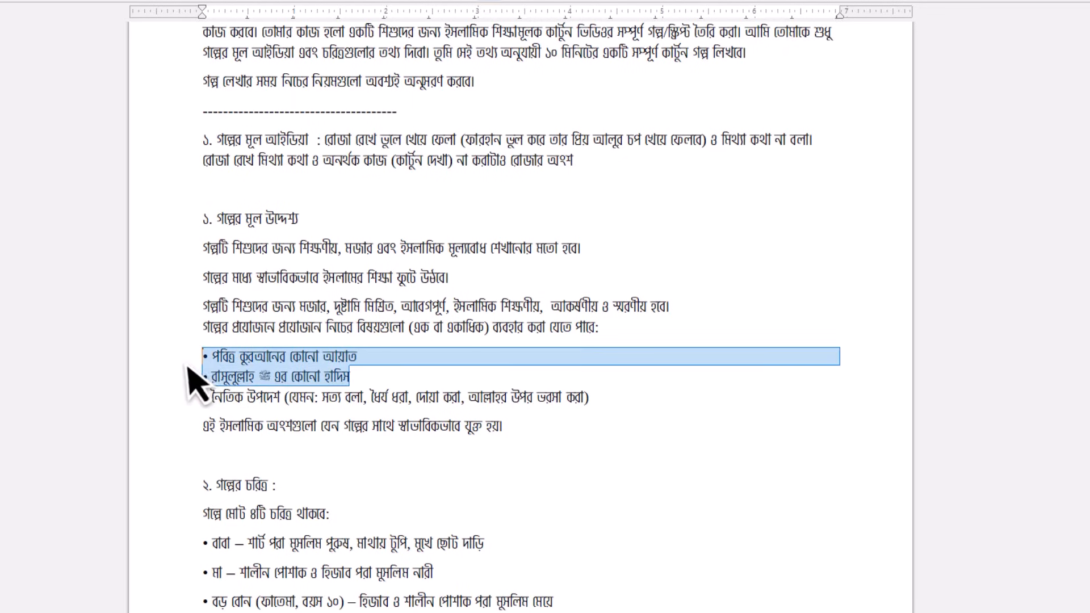
{"action": "left_click", "coordinate": [195, 359]}
{"action": "left_click", "coordinate": [369, 381], "text": "shift"}
{"action": "left_click", "coordinate": [203, 400]}
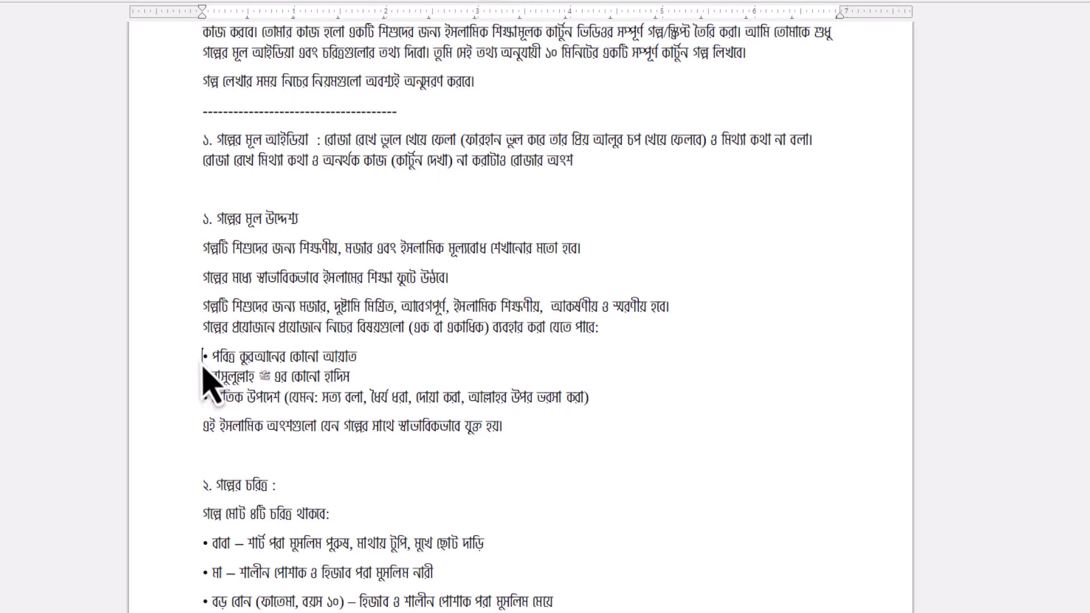
{"action": "left_click_drag", "start_coordinate": [203, 358], "coordinate": [424, 408]}
Review the character section describing the father, mother, elder sister and younger son.
{"action": "scroll", "coordinate": [431, 398], "scroll_direction": "down", "scroll_amount": 3}
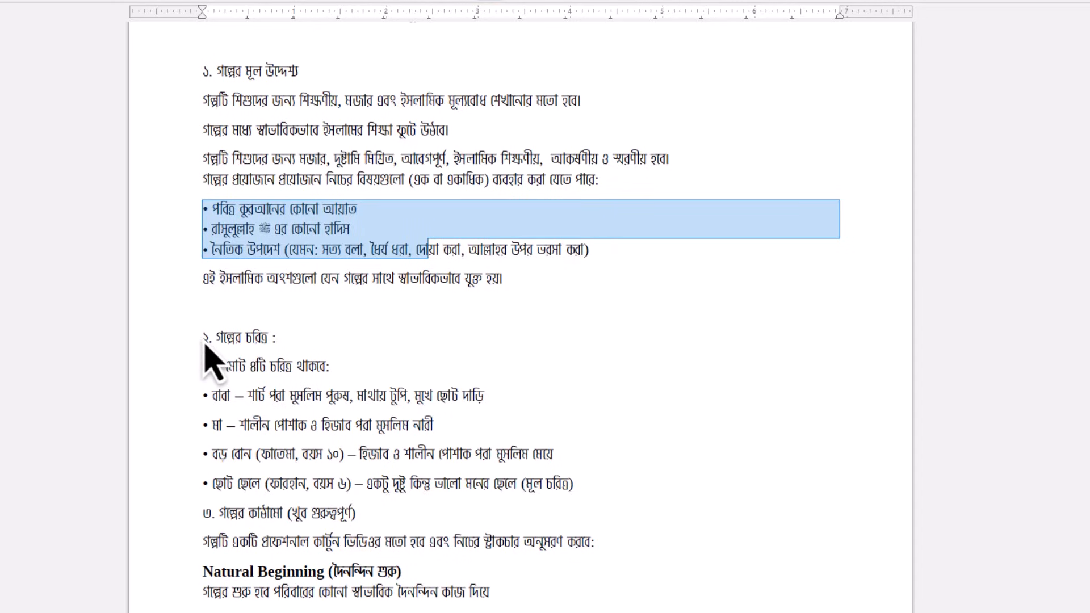
{"action": "scroll", "coordinate": [210, 358], "scroll_direction": "down", "scroll_amount": 1}
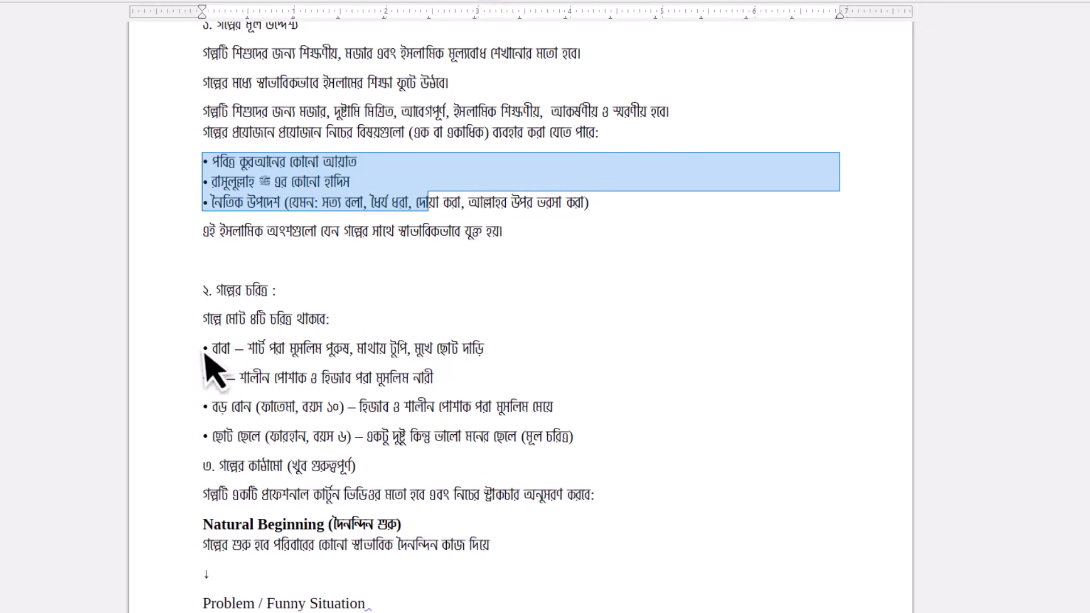
{"action": "left_click_drag", "start_coordinate": [205, 349], "coordinate": [480, 355]}
{"action": "left_click", "coordinate": [214, 361]}
{"action": "left_click_drag", "start_coordinate": [200, 368], "coordinate": [634, 449]}
{"action": "left_click", "coordinate": [586, 427]}
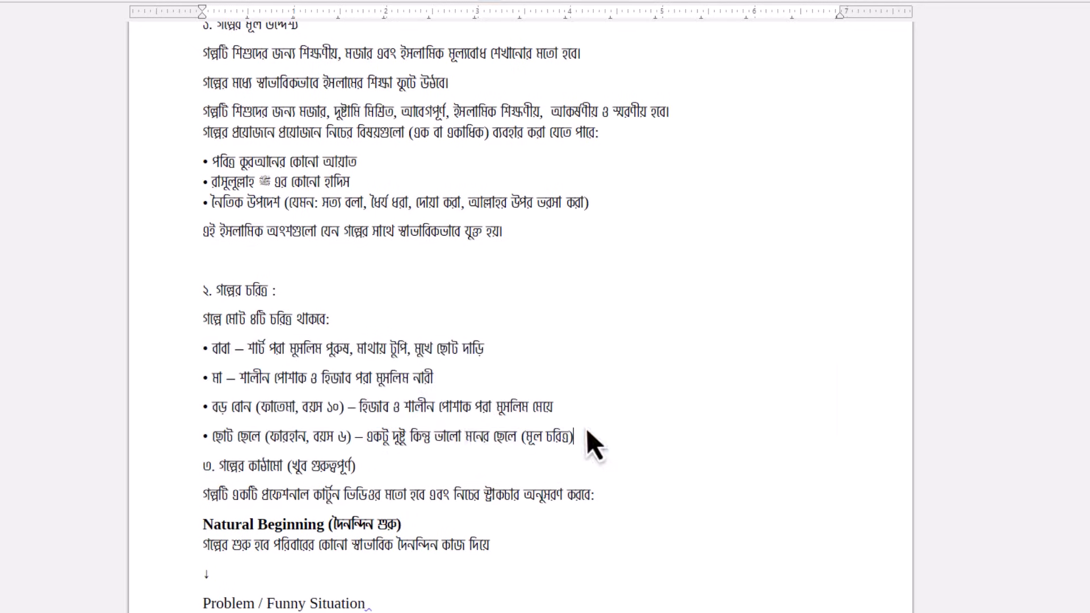
Review the story structure section from Natural Beginning through Happy Ending + Moral.
{"action": "scroll", "coordinate": [398, 423], "scroll_direction": "down", "scroll_amount": 2}
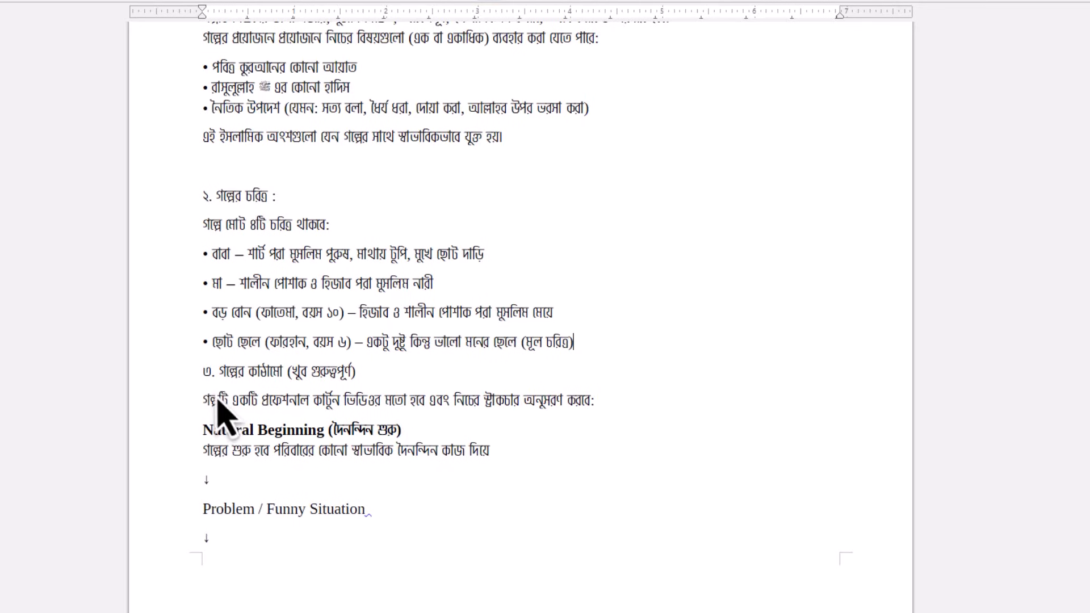
{"action": "scroll", "coordinate": [218, 404], "scroll_direction": "down", "scroll_amount": 2}
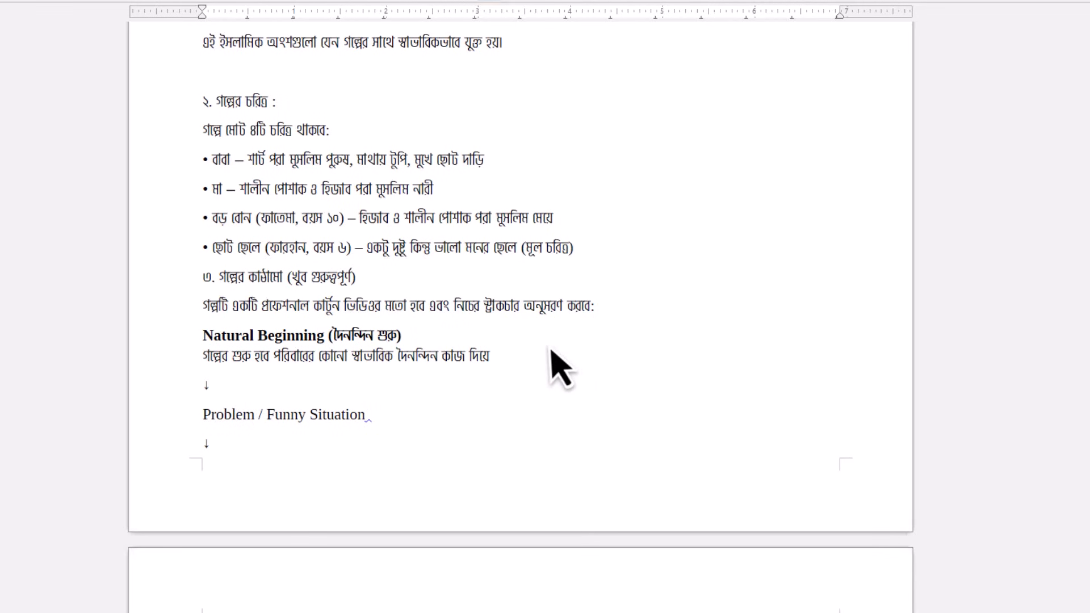
{"action": "scroll", "coordinate": [539, 375], "scroll_direction": "down", "scroll_amount": 2}
{"action": "left_click_drag", "start_coordinate": [175, 313], "coordinate": [394, 326]}
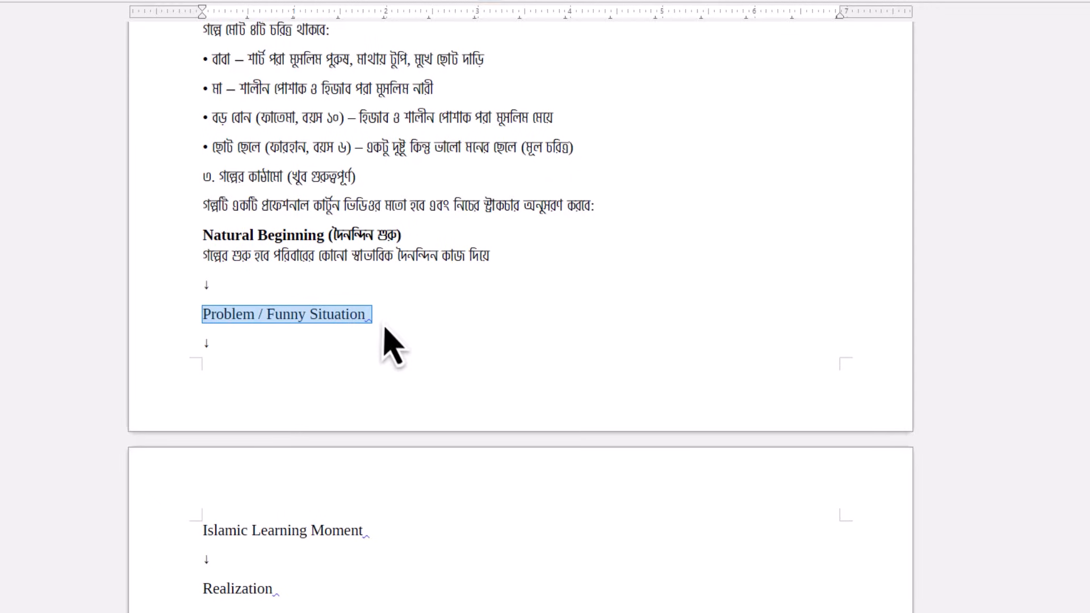
{"action": "left_click", "coordinate": [200, 318]}
{"action": "scroll", "coordinate": [352, 398], "scroll_direction": "down", "scroll_amount": 1}
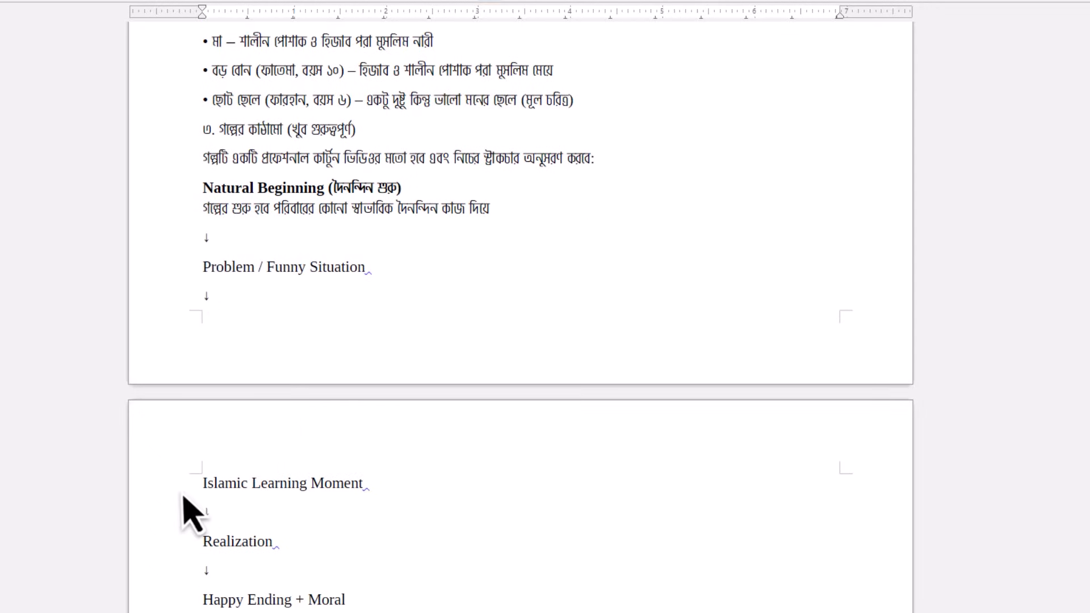
{"action": "left_click", "coordinate": [397, 488]}
{"action": "scroll", "coordinate": [392, 494], "scroll_direction": "down", "scroll_amount": 2}
{"action": "double_click", "coordinate": [249, 448]}
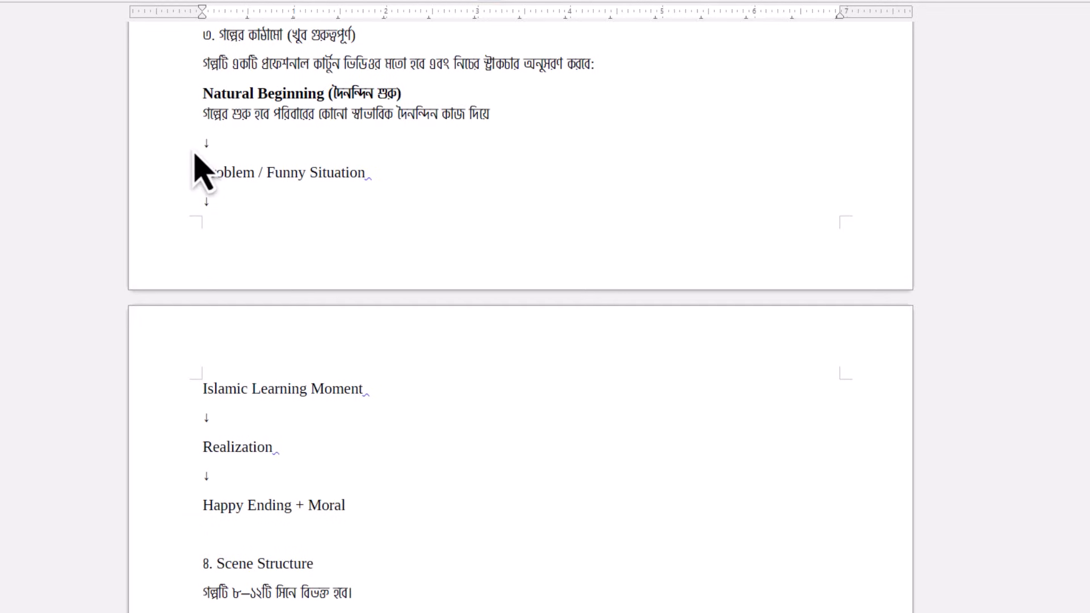
Review the opening of the Scene Structure section: the 8–12 scene count, Scene Title and environment details.
{"action": "scroll", "coordinate": [238, 480], "scroll_direction": "down", "scroll_amount": 3}
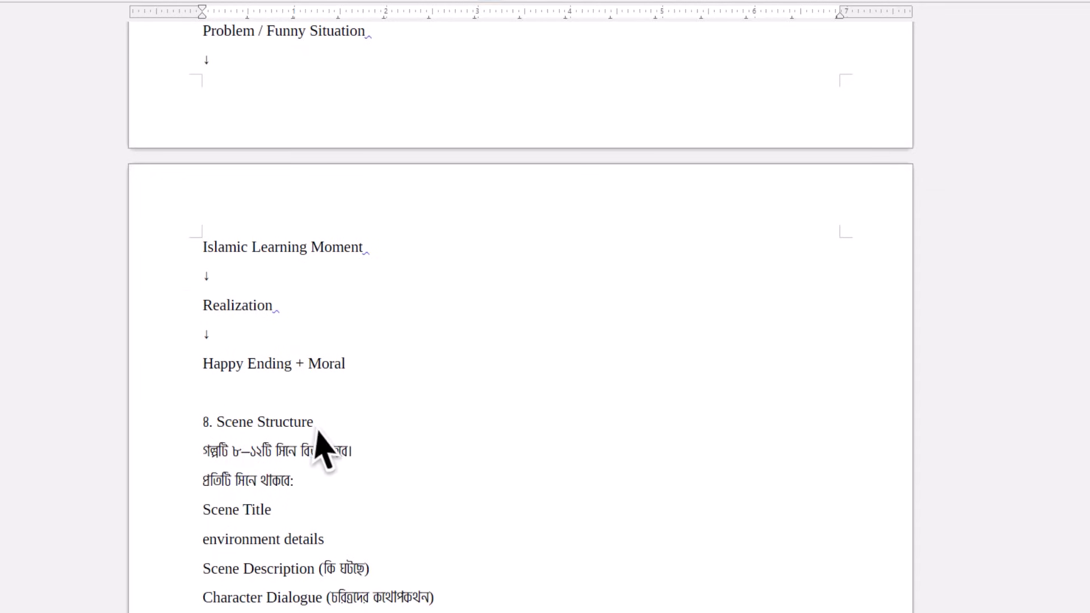
{"action": "scroll", "coordinate": [204, 420], "scroll_direction": "down", "scroll_amount": 3}
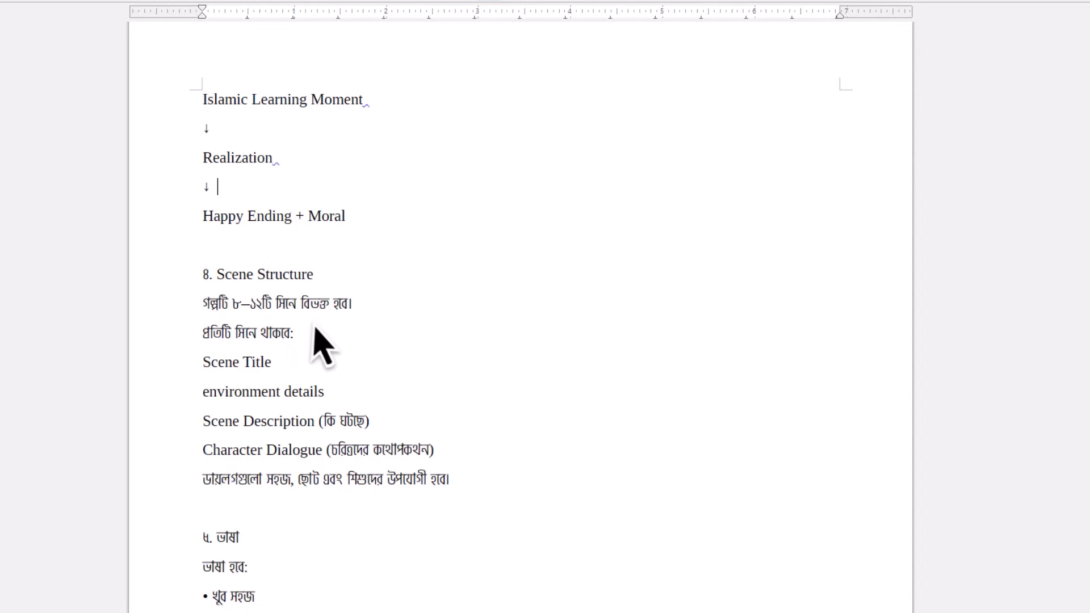
{"action": "left_click_drag", "start_coordinate": [352, 302], "coordinate": [237, 309]}
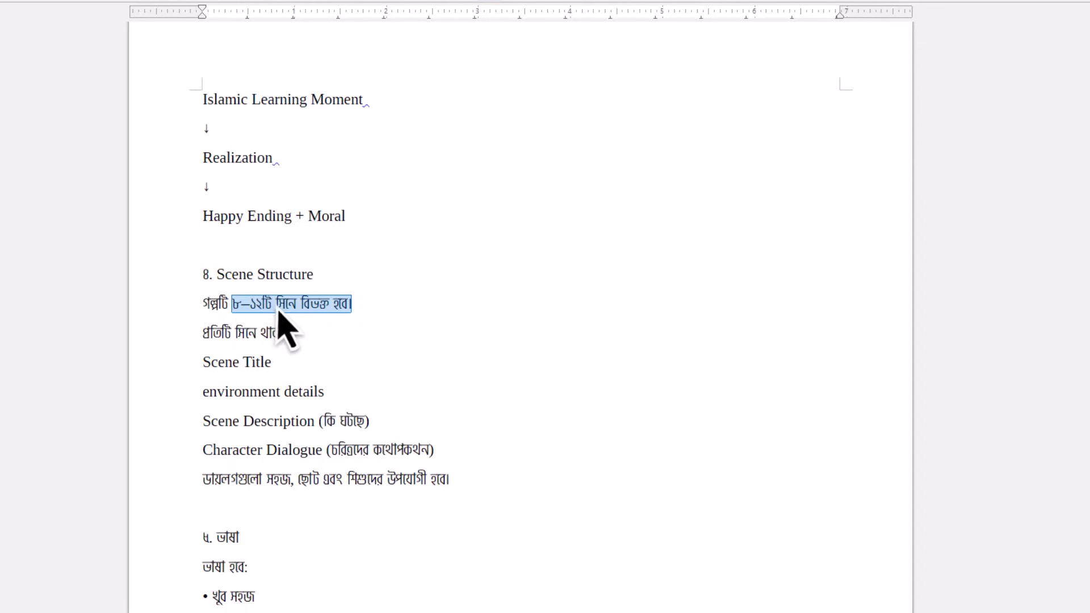
{"action": "left_click", "coordinate": [413, 323]}
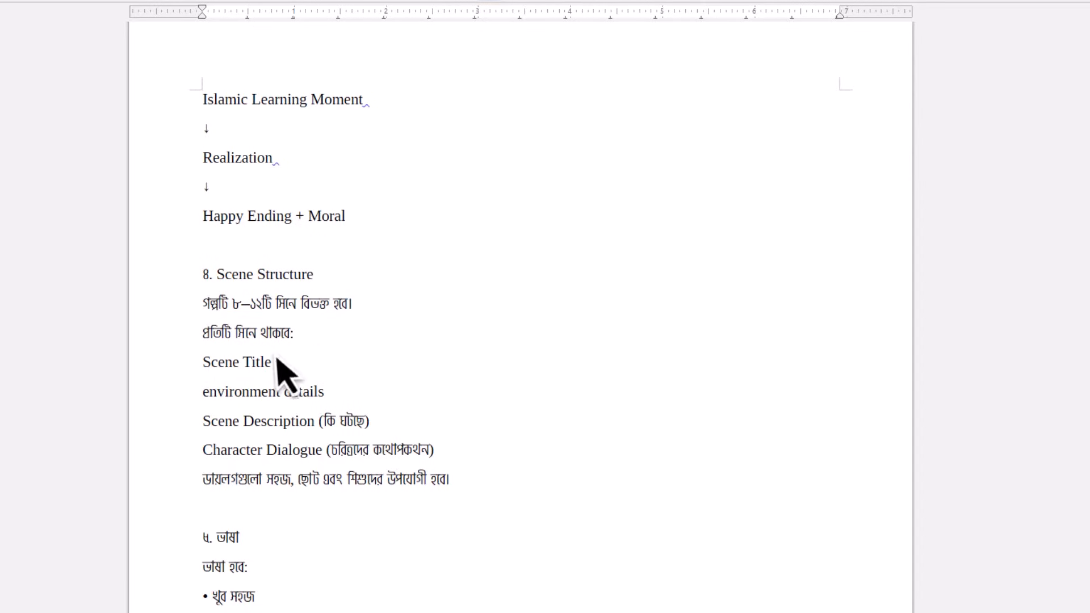
{"action": "left_click_drag", "start_coordinate": [277, 368], "coordinate": [305, 368]}
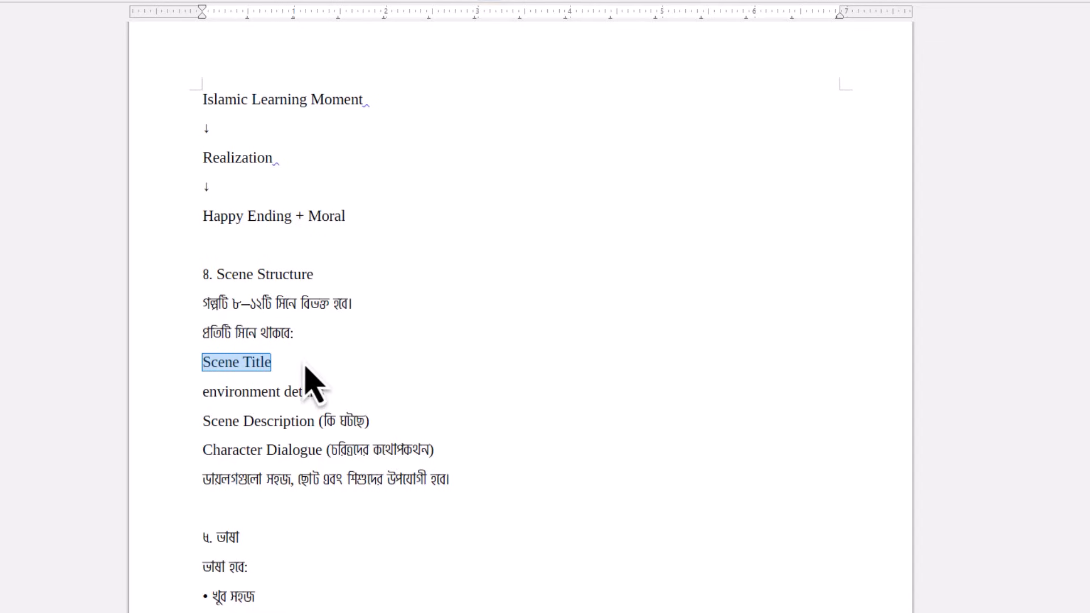
{"action": "left_click_drag", "start_coordinate": [201, 399], "coordinate": [326, 399]}
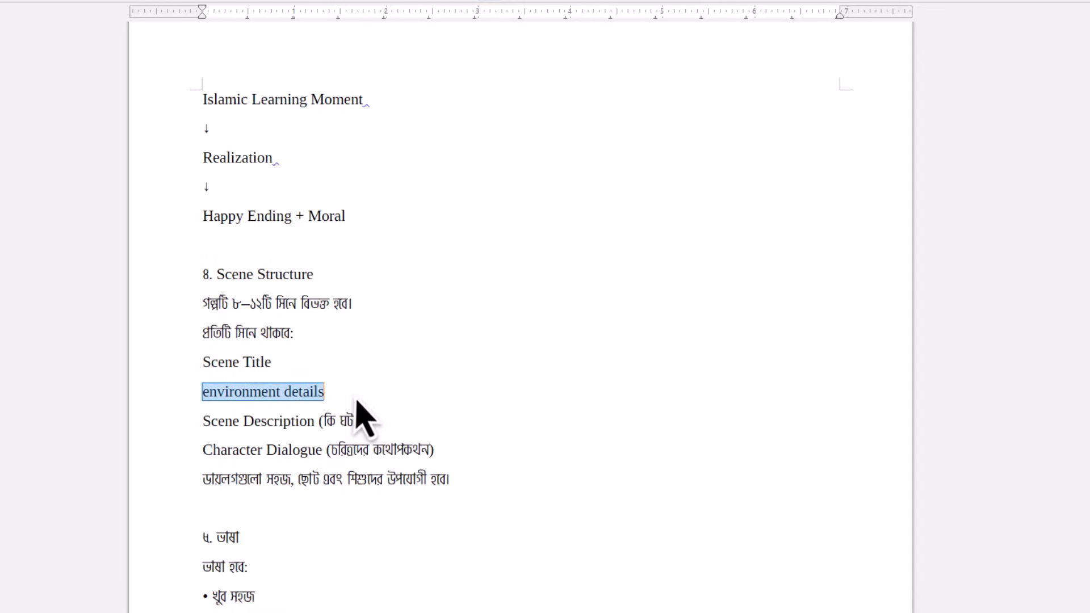
{"action": "left_click", "coordinate": [355, 396]}
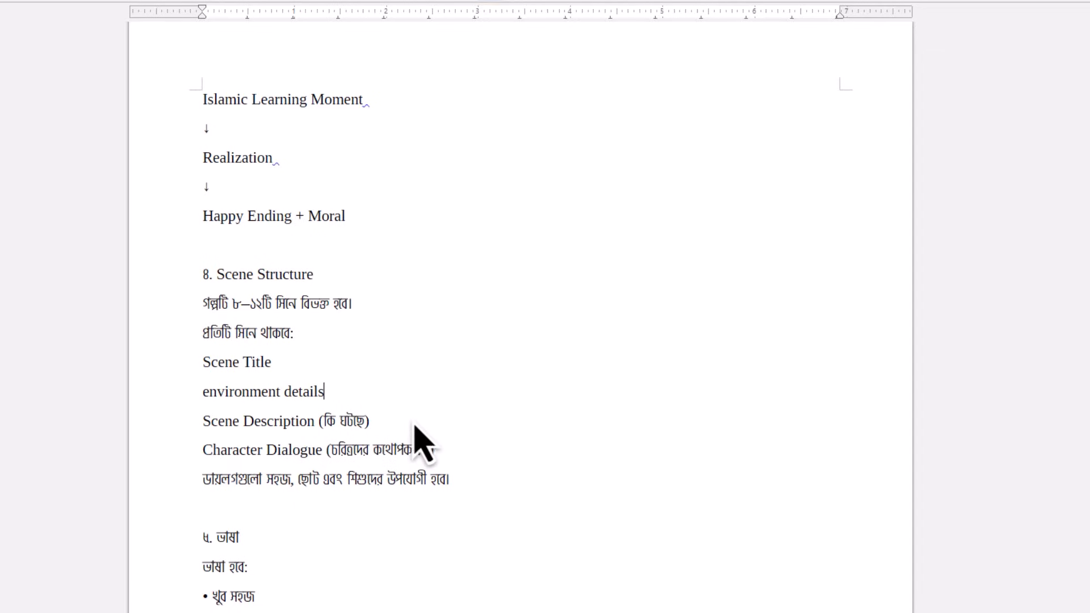
Review the Scene Description and Character Dialogue requirements, including the line on simple, short, child-friendly dialogue.
{"action": "left_click_drag", "start_coordinate": [391, 429], "coordinate": [179, 432]}
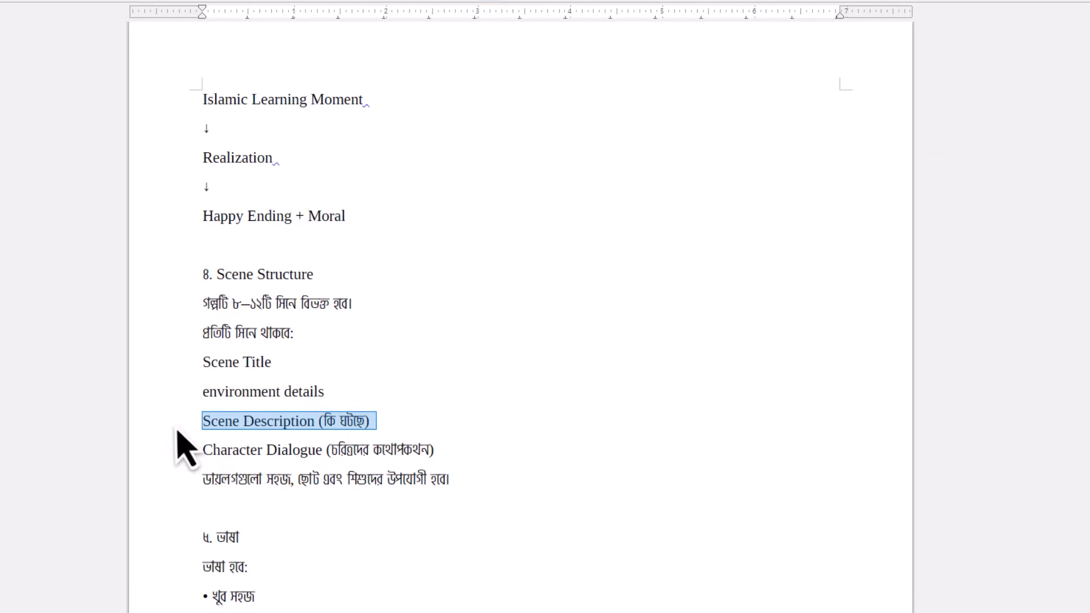
{"action": "left_click_drag", "start_coordinate": [204, 310], "coordinate": [207, 450]}
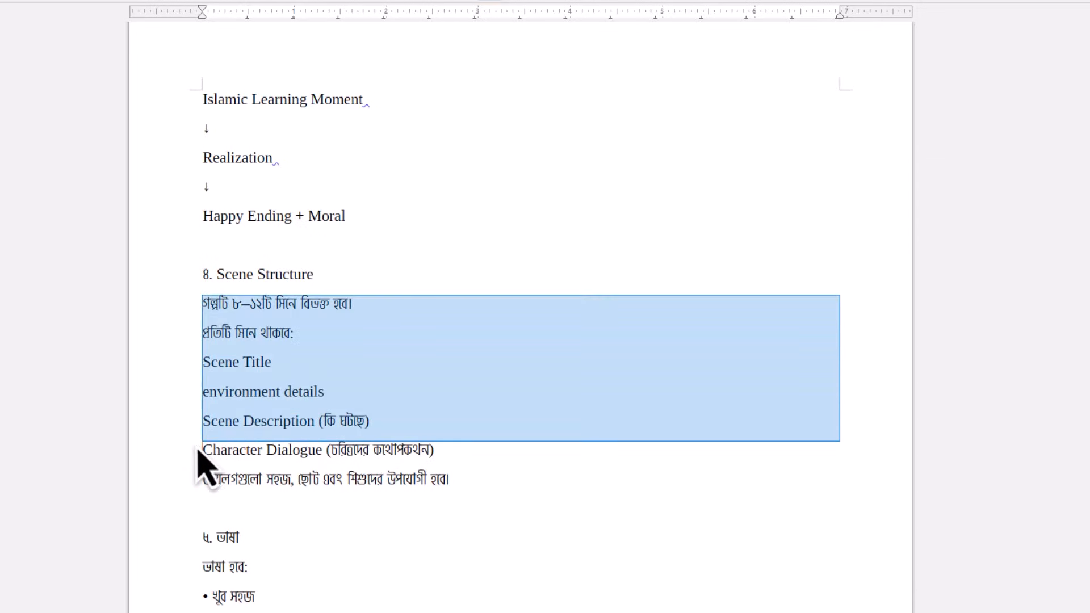
{"action": "left_click", "coordinate": [240, 398]}
{"action": "left_click_drag", "start_coordinate": [203, 385], "coordinate": [479, 511]}
{"action": "left_click", "coordinate": [248, 452]}
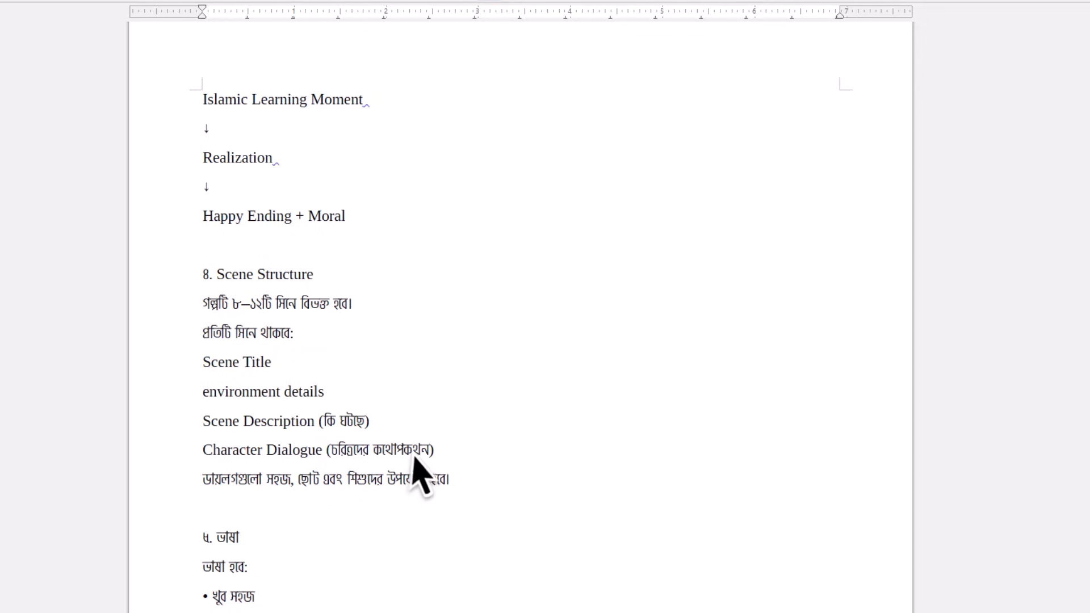
{"action": "left_click_drag", "start_coordinate": [199, 466], "coordinate": [482, 479]}
{"action": "left_click", "coordinate": [482, 479]}
{"action": "left_click_drag", "start_coordinate": [449, 484], "coordinate": [182, 481]}
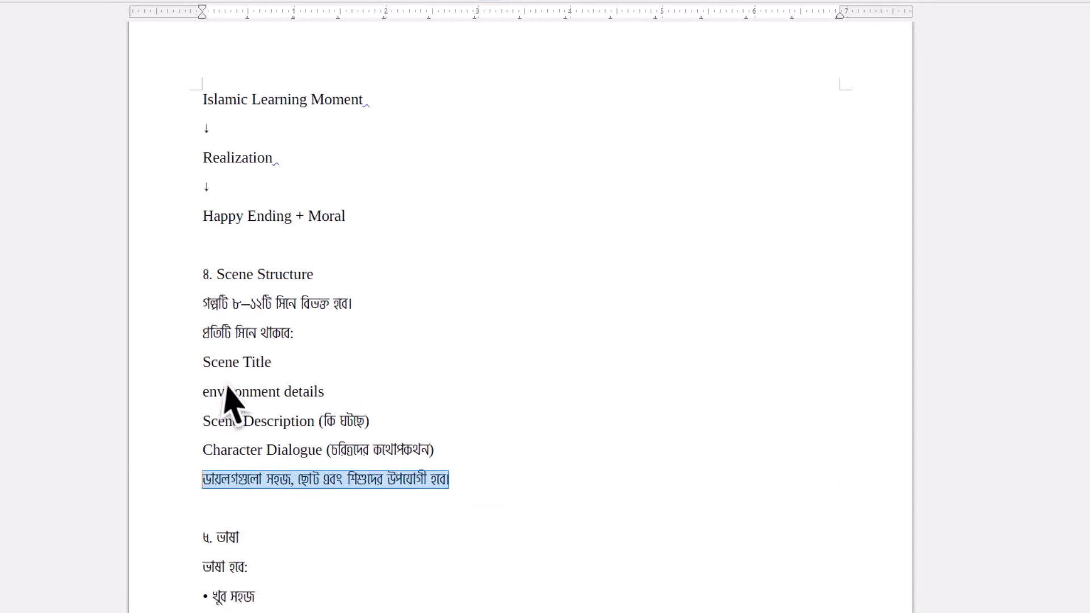
Review the remaining prompt sections on language, video length, story writing style and what the story should contain.
{"action": "scroll", "coordinate": [232, 406], "scroll_direction": "down", "scroll_amount": 2}
{"action": "scroll", "coordinate": [219, 364], "scroll_direction": "down", "scroll_amount": 1}
{"action": "scroll", "coordinate": [227, 340], "scroll_direction": "down", "scroll_amount": 2}
{"action": "left_click_drag", "start_coordinate": [203, 266], "coordinate": [613, 268]}
{"action": "scroll", "coordinate": [324, 360], "scroll_direction": "down", "scroll_amount": 2}
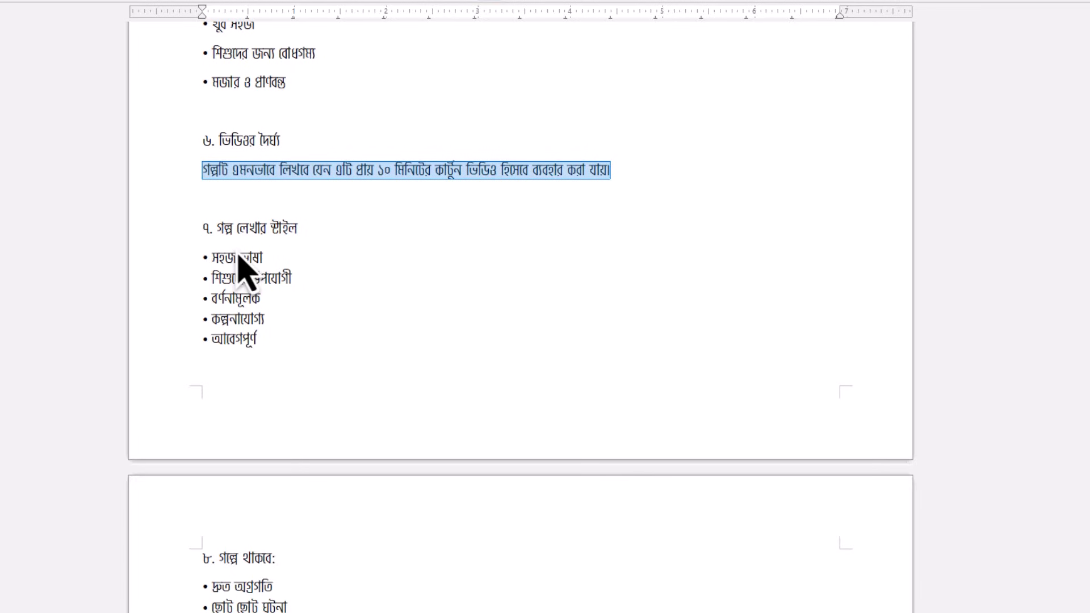
{"action": "left_click_drag", "start_coordinate": [195, 253], "coordinate": [214, 341]}
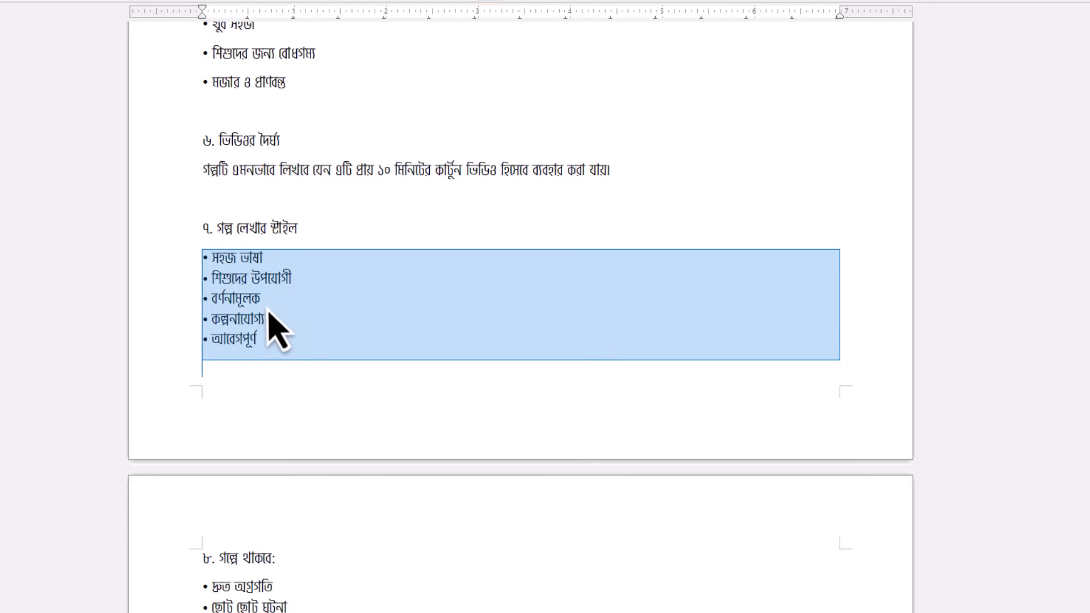
{"action": "scroll", "coordinate": [284, 363], "scroll_direction": "down", "scroll_amount": 3}
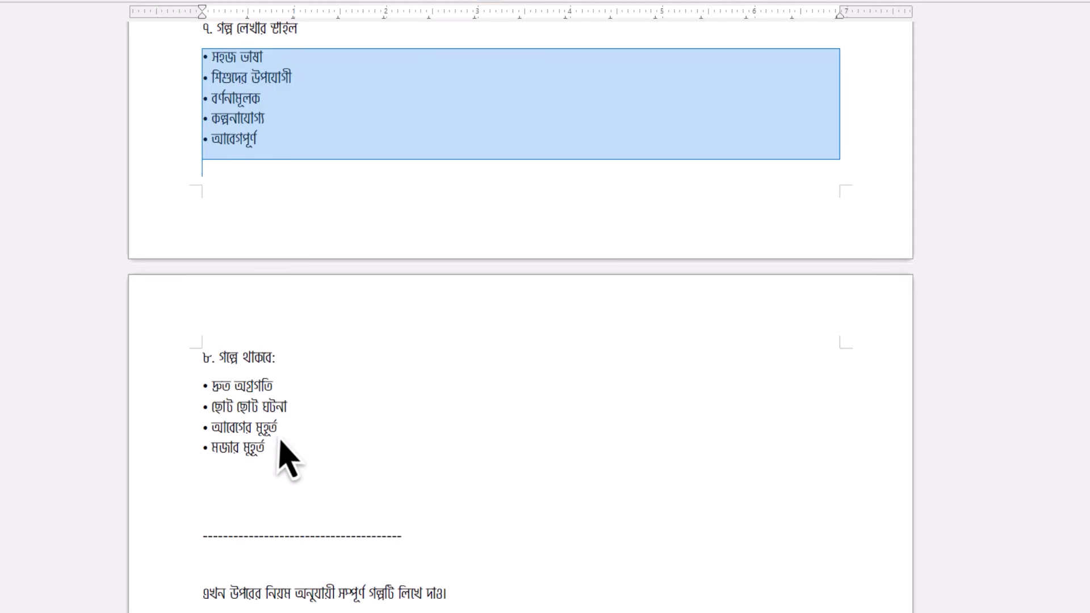
{"action": "left_click", "coordinate": [194, 452]}
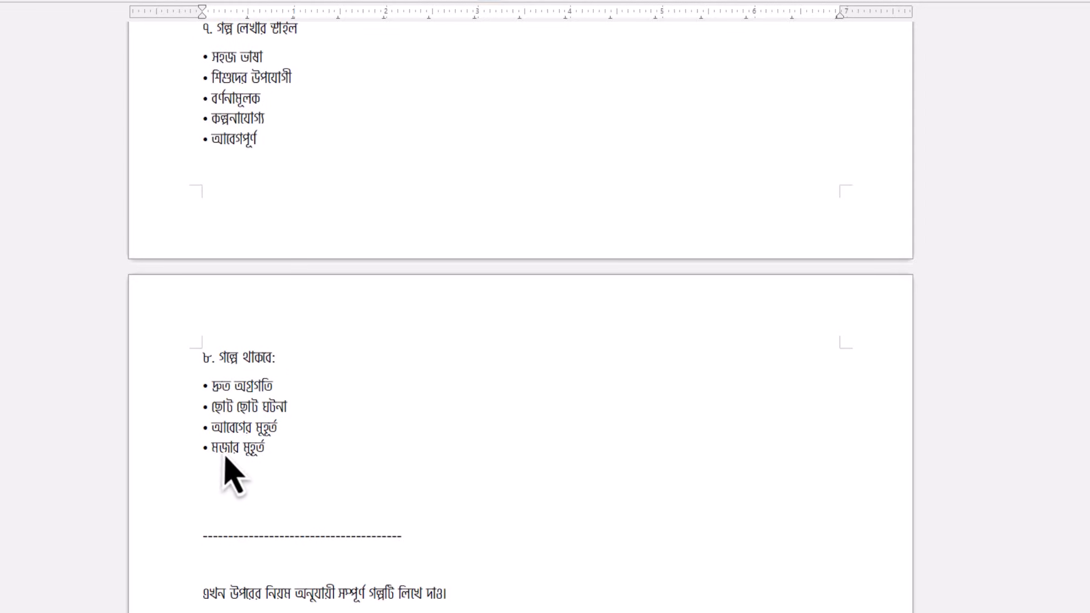
Copy the entire first-step prompt, from the Professional Islamic Story Writer role line through the final instruction to write the full story.
{"action": "left_click_drag", "start_coordinate": [462, 603], "coordinate": [182, 159]}
{"action": "scroll", "coordinate": [232, 372], "scroll_direction": "up", "scroll_amount": 7}
{"action": "scroll", "coordinate": [215, 309], "scroll_direction": "up", "scroll_amount": 20}
{"action": "right_click", "coordinate": [218, 165]}
{"action": "left_click", "coordinate": [272, 196]}
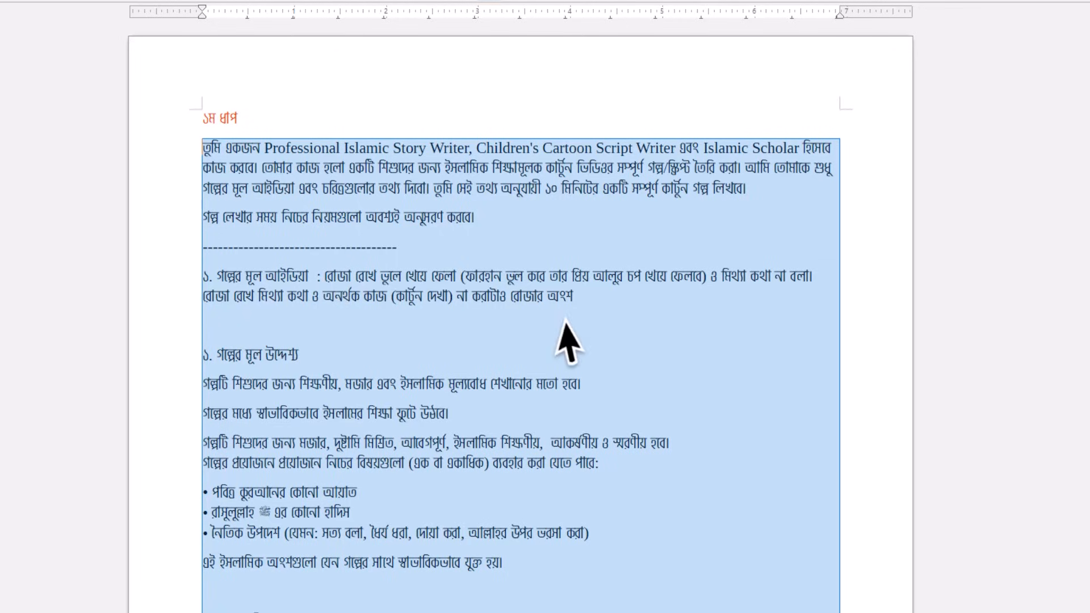
{"action": "scroll", "coordinate": [332, 370], "scroll_direction": "down", "scroll_amount": 3}
{"action": "scroll", "coordinate": [330, 365], "scroll_direction": "down", "scroll_amount": 2}
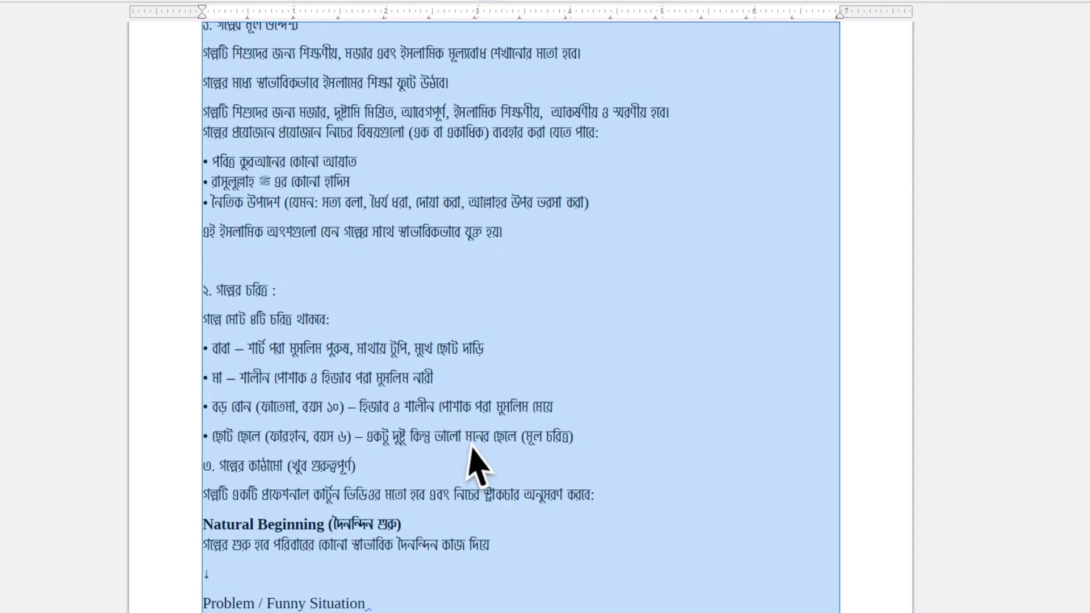
{"action": "right_click", "coordinate": [360, 146]}
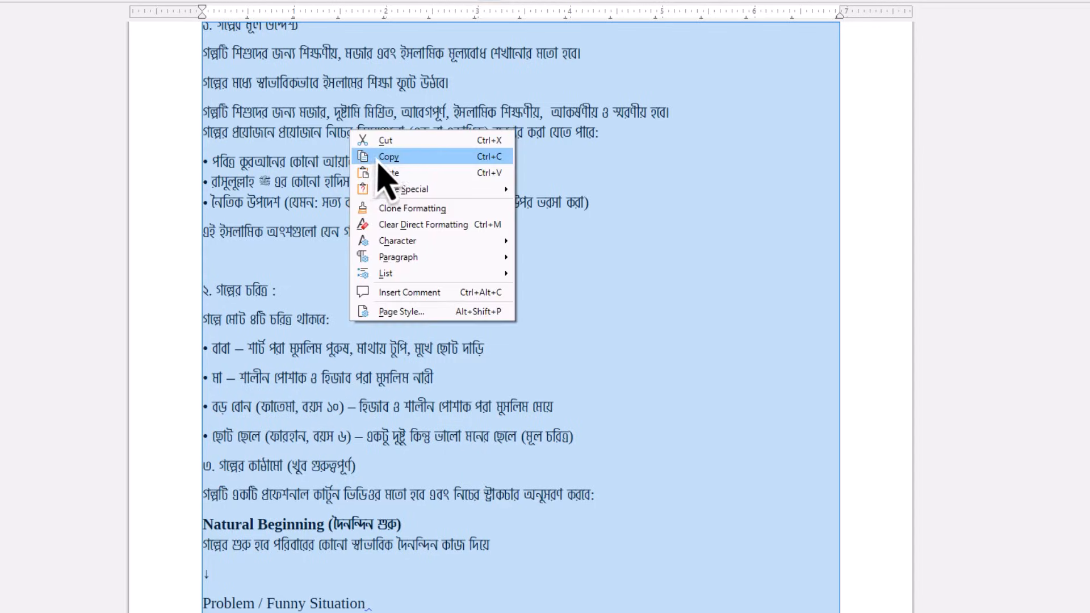
{"action": "left_click", "coordinate": [379, 151]}
Switch to Google AI Studio, paste the copied story prompt into the new chat and run it.
{"action": "left_click", "coordinate": [644, 598]}
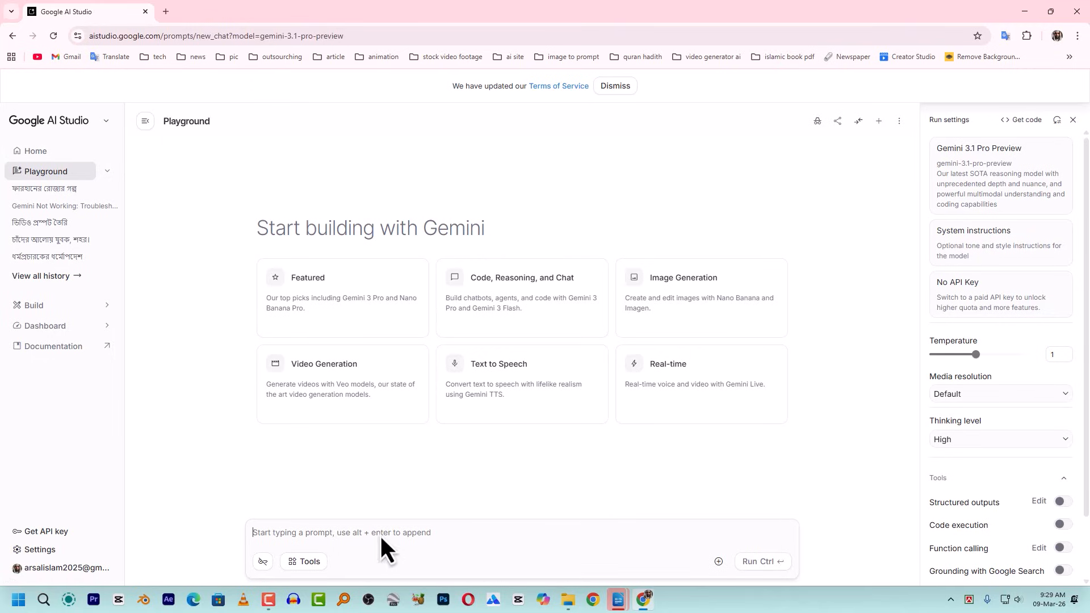
{"action": "key", "text": "ctrl+v"}
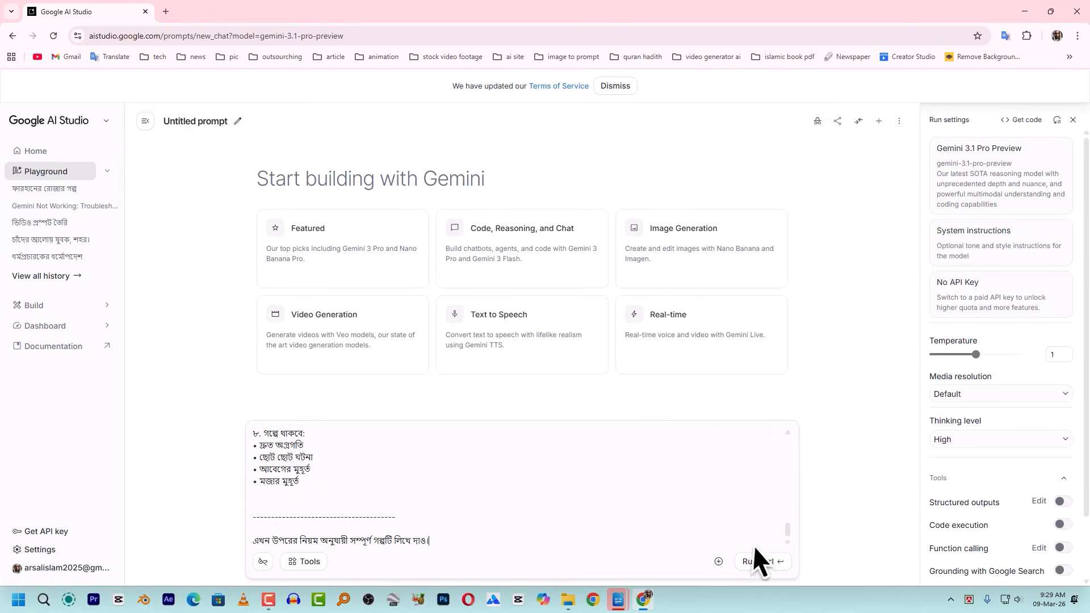
{"action": "left_click", "coordinate": [763, 566]}
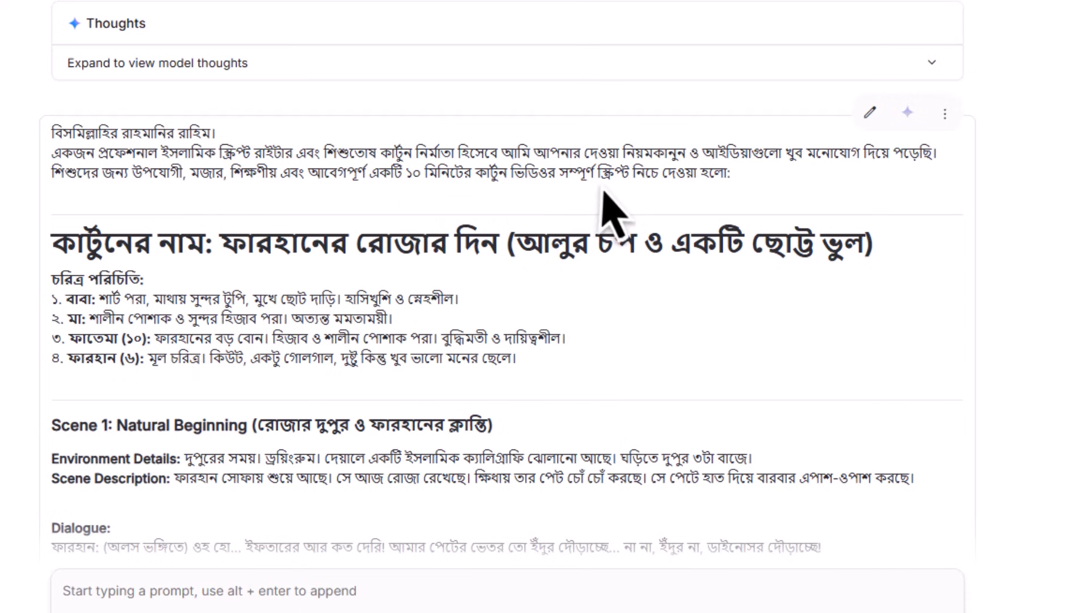
Examine the generated script's character introductions for the father, mother, elder sister and younger son.
{"action": "scroll", "coordinate": [455, 225], "scroll_direction": "down", "scroll_amount": 3}
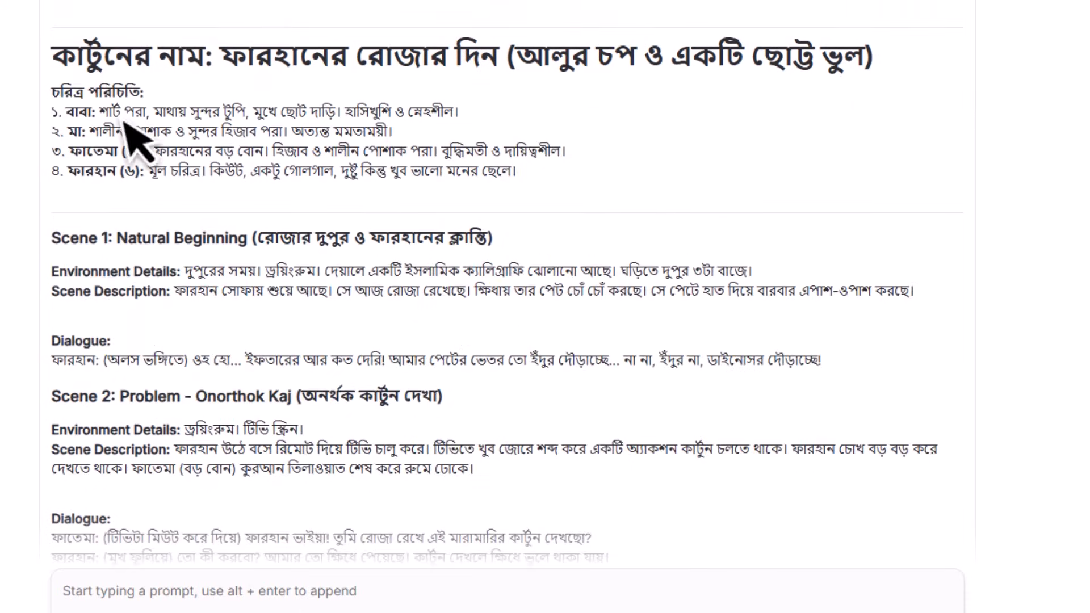
{"action": "left_click_drag", "start_coordinate": [53, 94], "coordinate": [551, 178]}
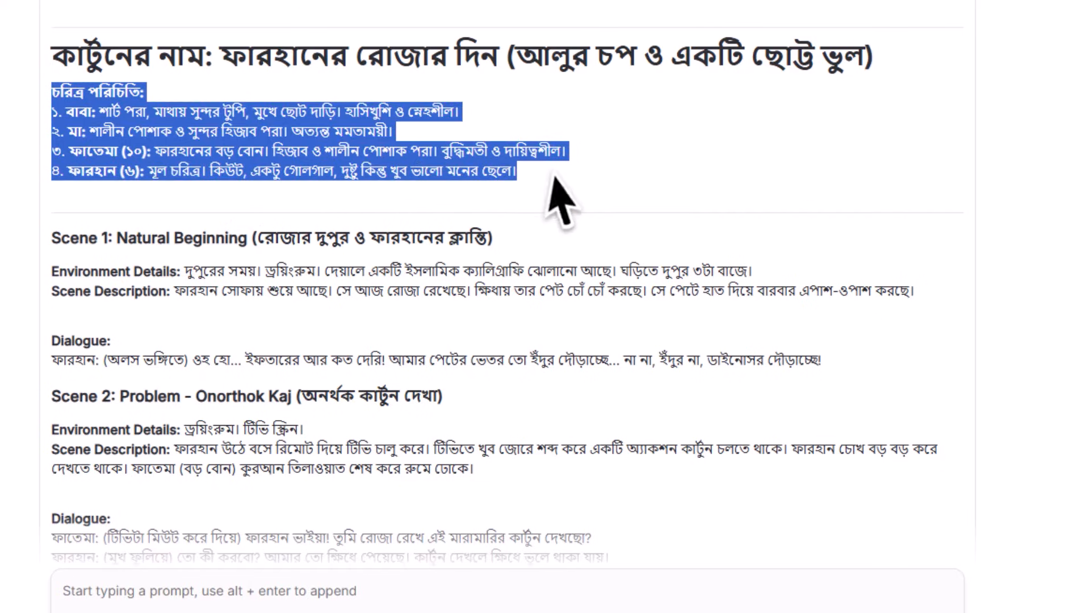
{"action": "left_click", "coordinate": [91, 138]}
{"action": "left_click_drag", "start_coordinate": [65, 112], "coordinate": [467, 142]}
{"action": "left_click", "coordinate": [204, 132]}
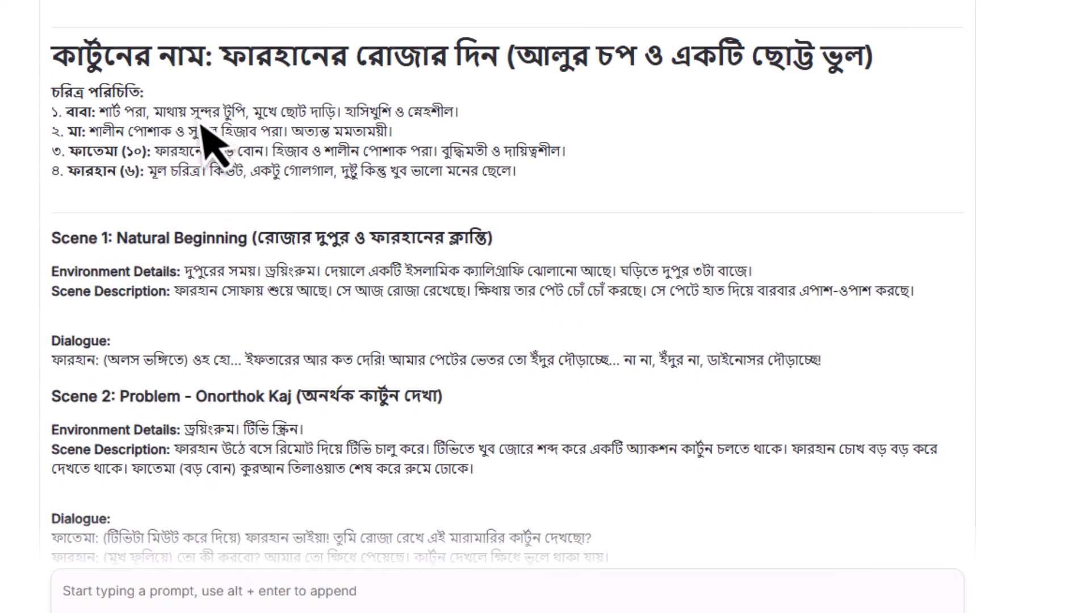
{"action": "left_click_drag", "start_coordinate": [153, 118], "coordinate": [250, 118]}
{"action": "left_click", "coordinate": [273, 118]}
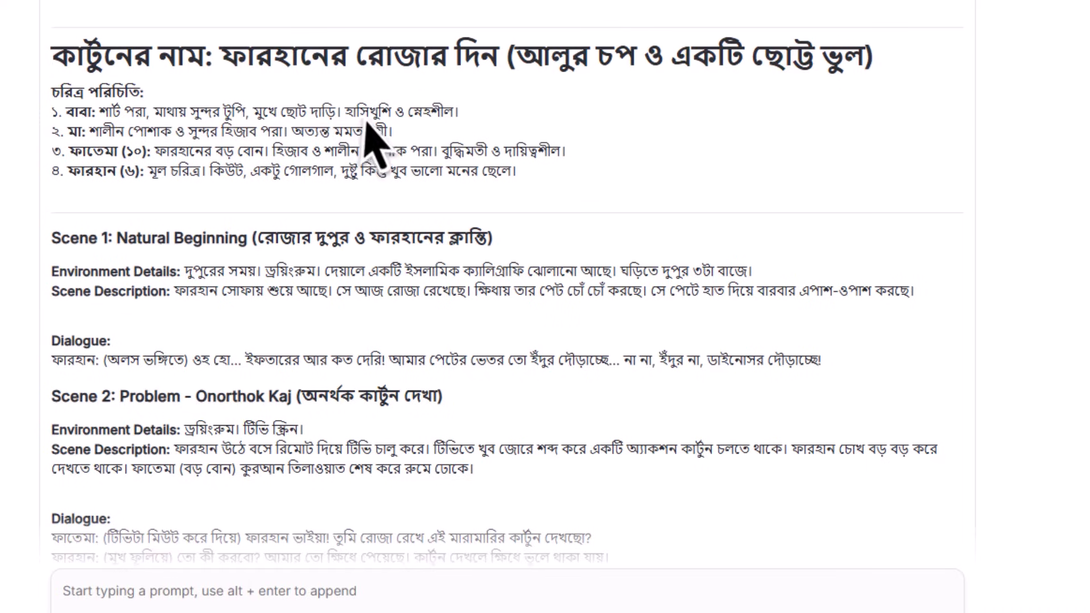
{"action": "left_click_drag", "start_coordinate": [347, 121], "coordinate": [472, 126]}
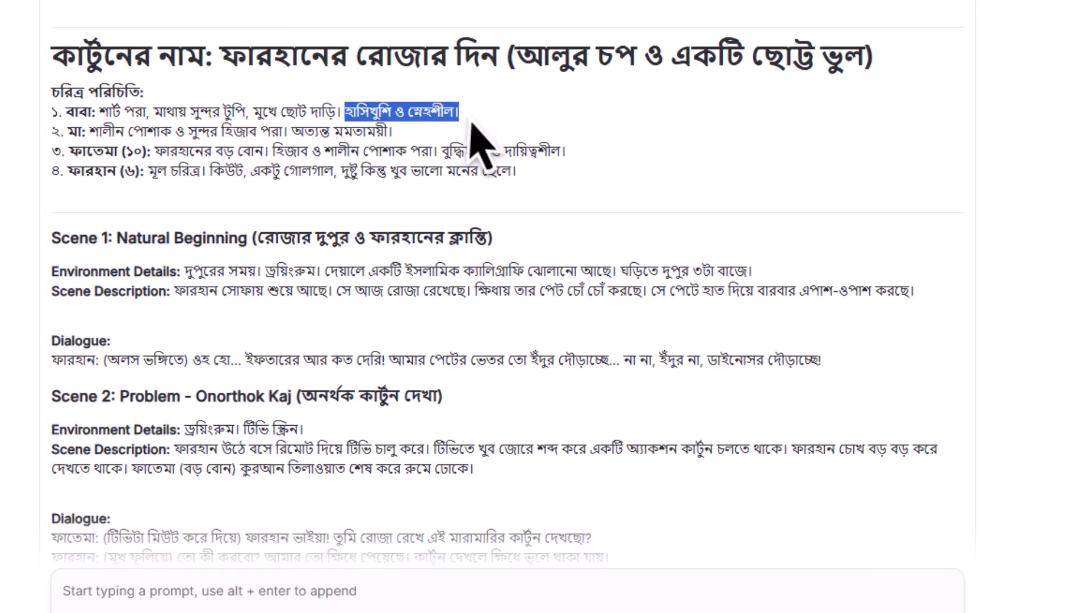
{"action": "left_click", "coordinate": [299, 150]}
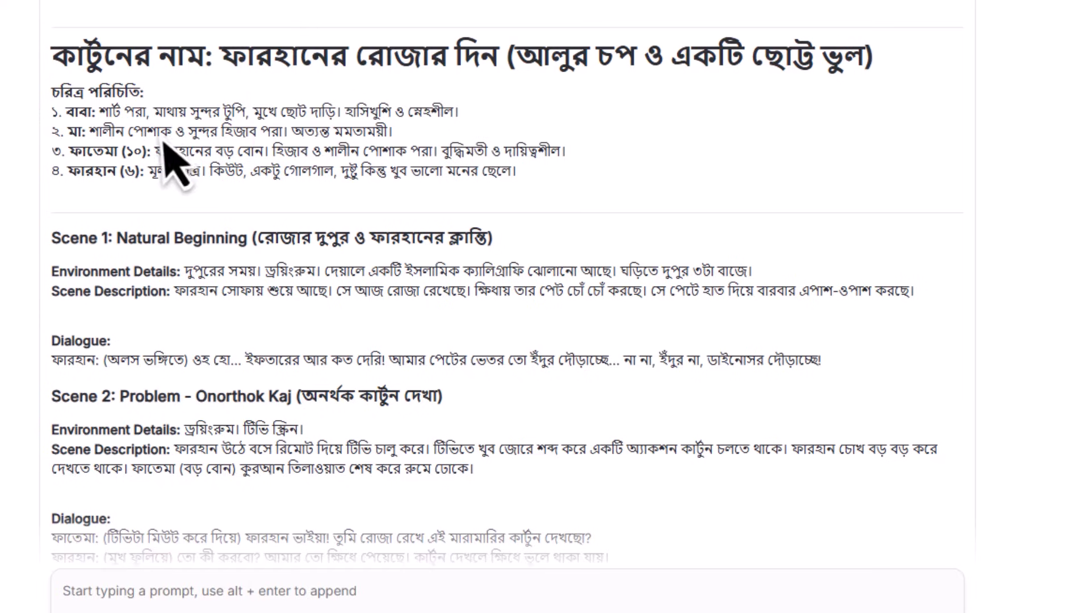
{"action": "left_click_drag", "start_coordinate": [290, 132], "coordinate": [408, 141]}
{"action": "left_click", "coordinate": [151, 160]}
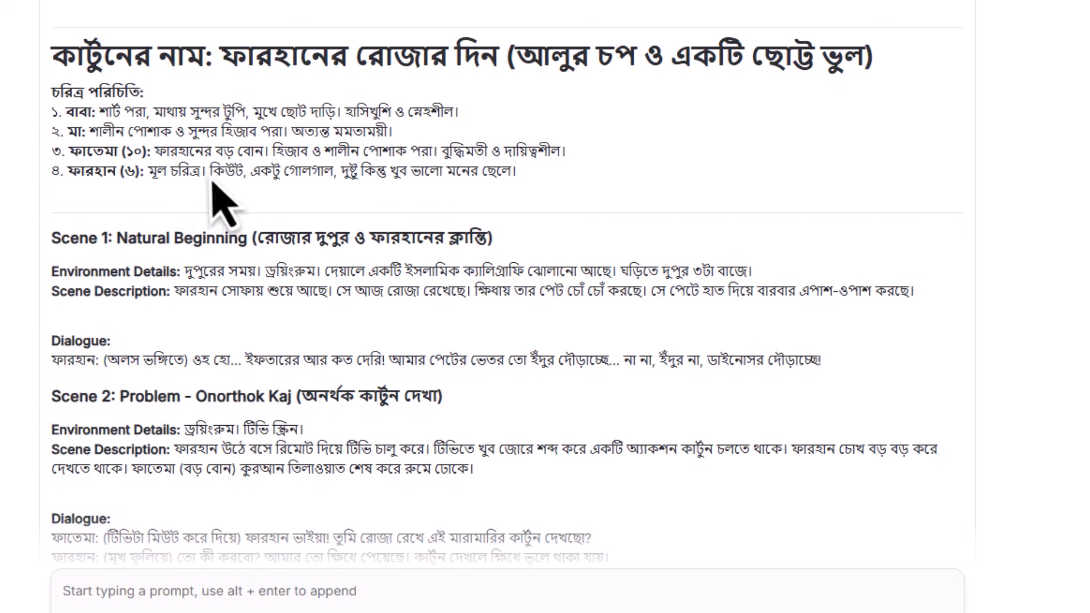
{"action": "left_click_drag", "start_coordinate": [73, 182], "coordinate": [127, 188]}
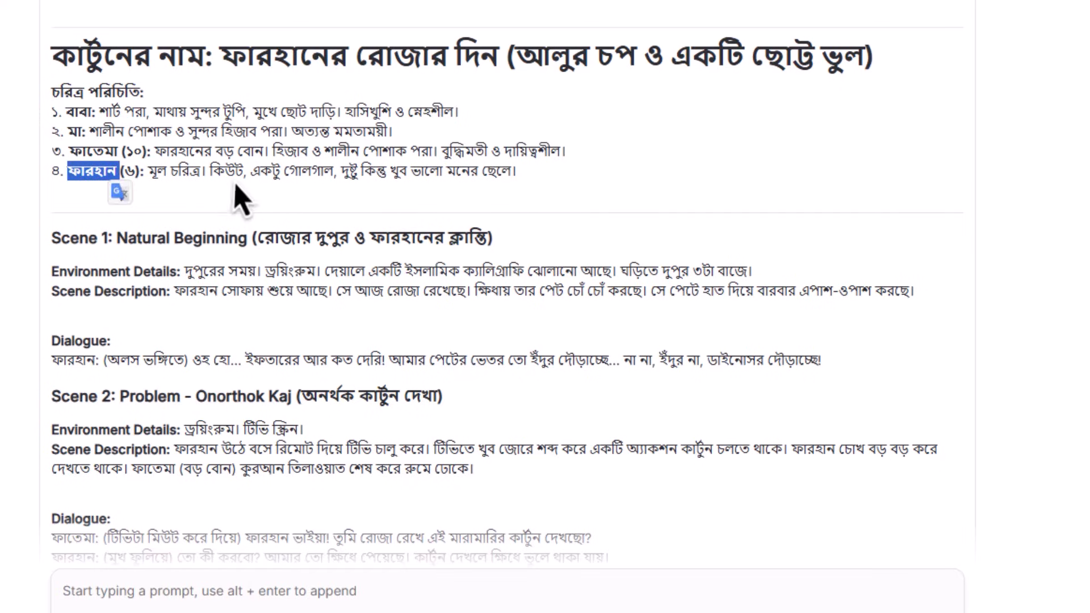
{"action": "left_click", "coordinate": [221, 188]}
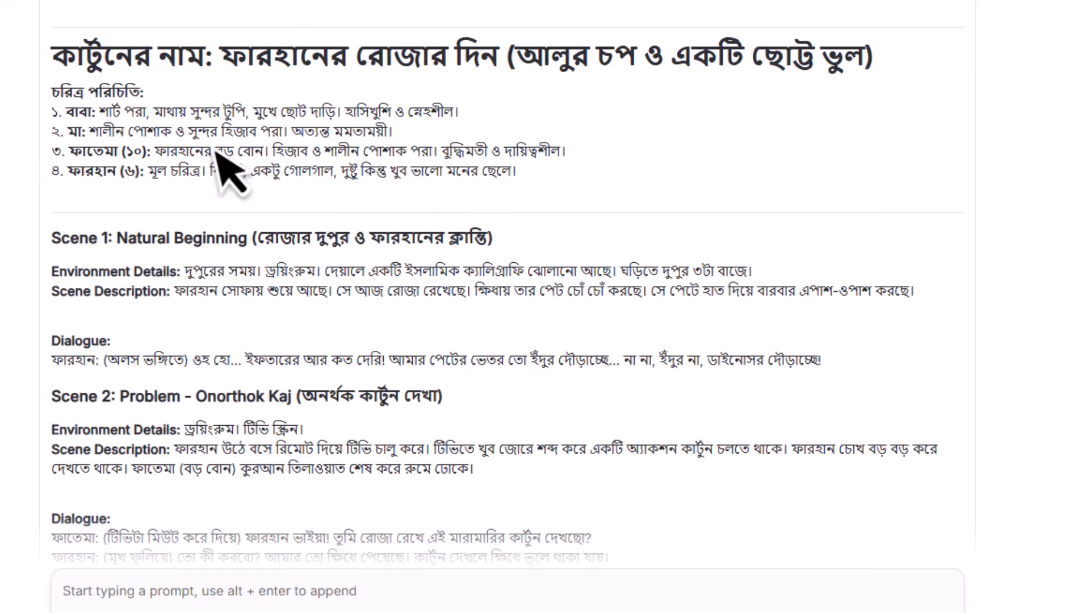
Examine the environment details of Scene 1: Natural Beginning in the generated script.
{"action": "scroll", "coordinate": [122, 126], "scroll_direction": "down", "scroll_amount": 3}
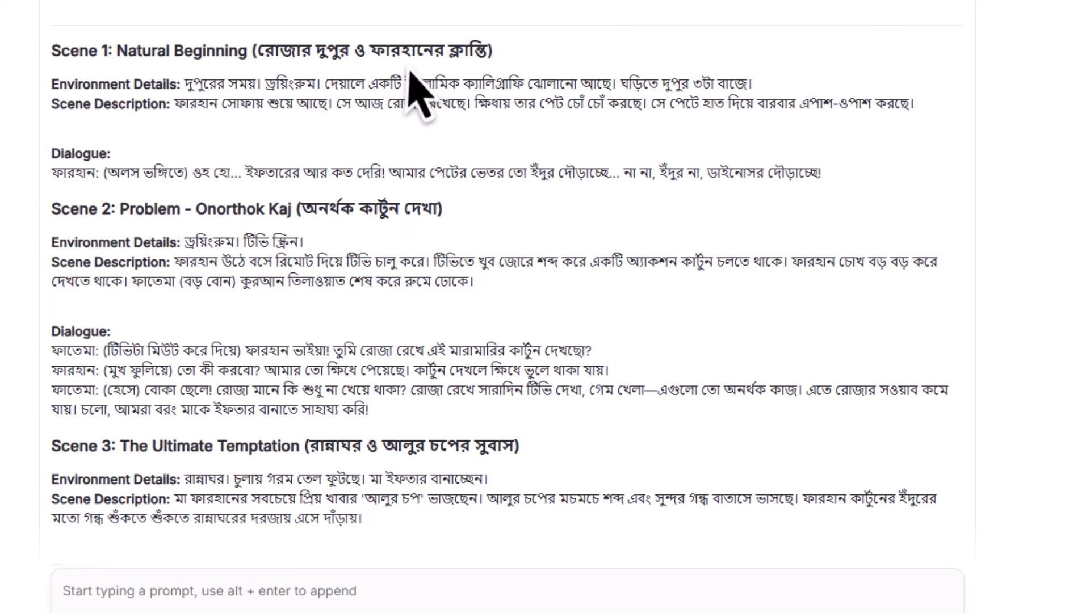
{"action": "left_click_drag", "start_coordinate": [54, 83], "coordinate": [229, 92]}
{"action": "left_click", "coordinate": [278, 92]}
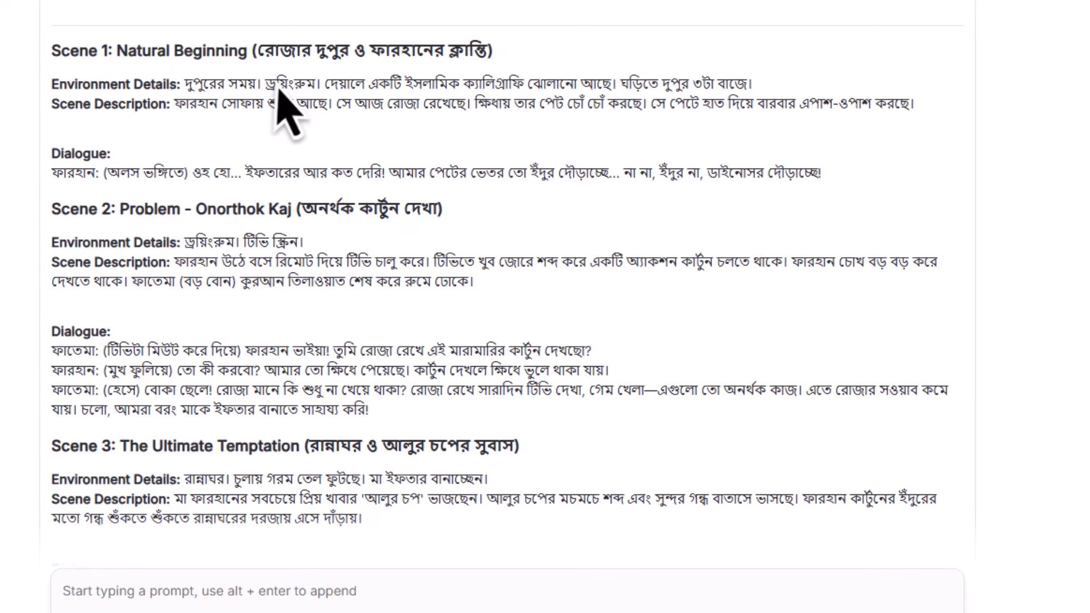
{"action": "double_click", "coordinate": [278, 87]}
{"action": "left_click", "coordinate": [346, 97]}
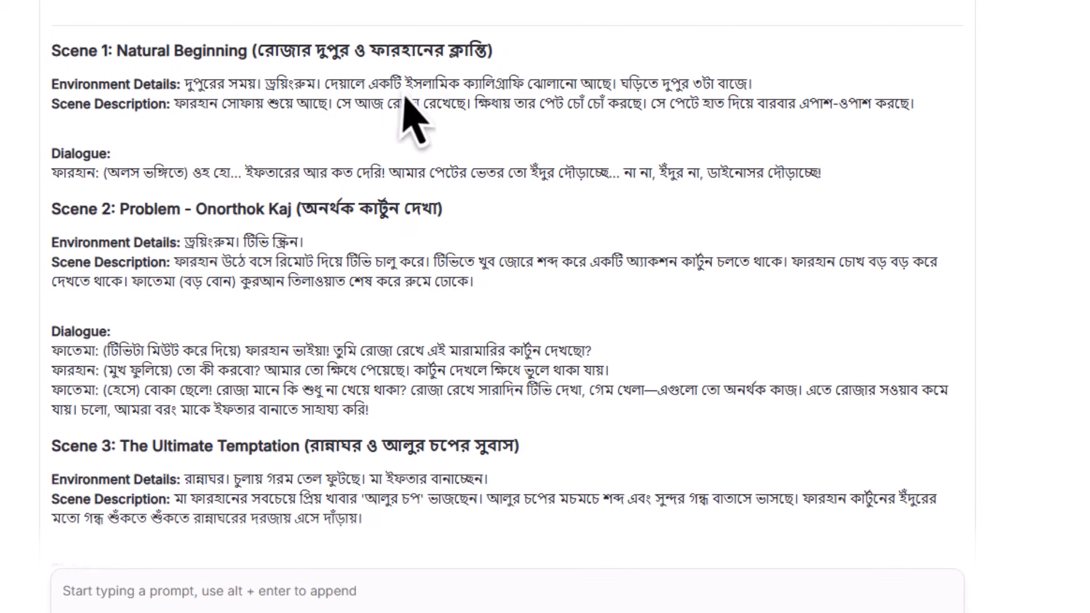
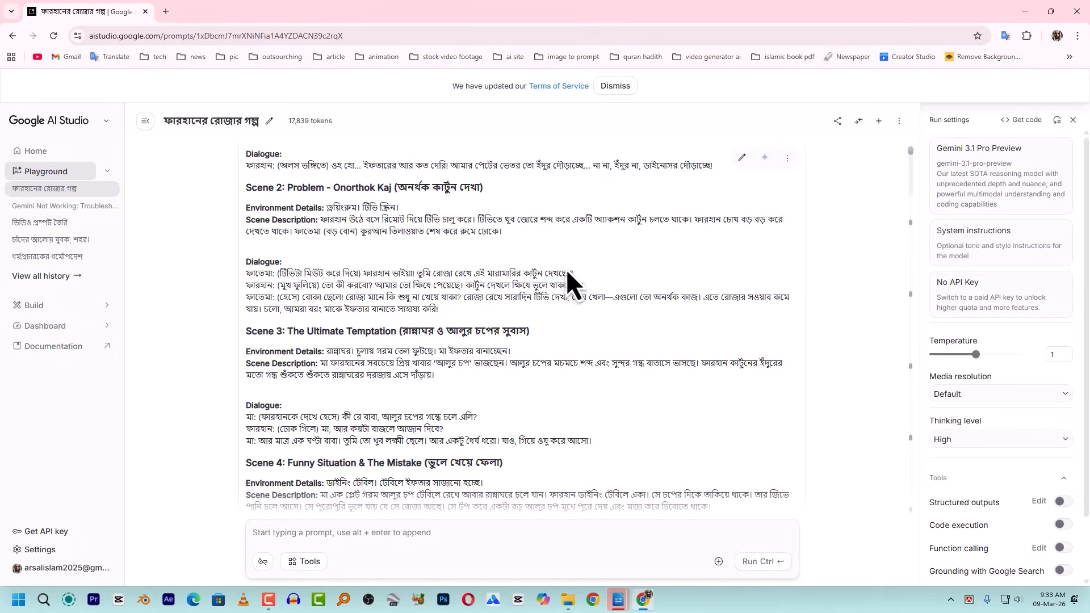
Switch to the prompt document in Writer and examine the second-step prompt for consistent character portrait images.
{"action": "mouse_move", "coordinate": [623, 599]}
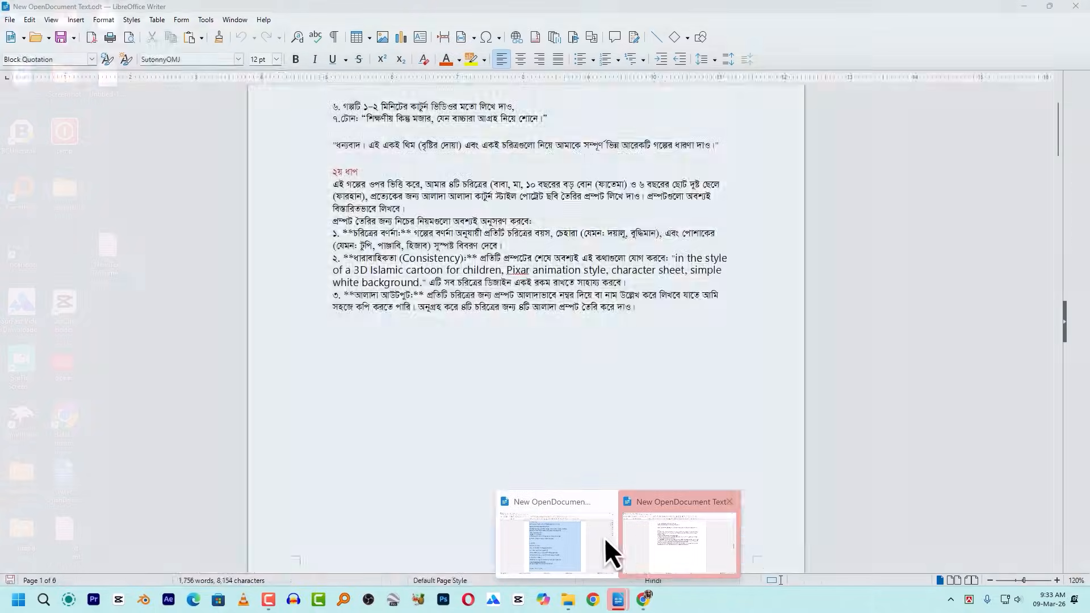
{"action": "left_click", "coordinate": [587, 536]}
{"action": "scroll", "coordinate": [438, 215], "scroll_direction": "down", "scroll_amount": 3}
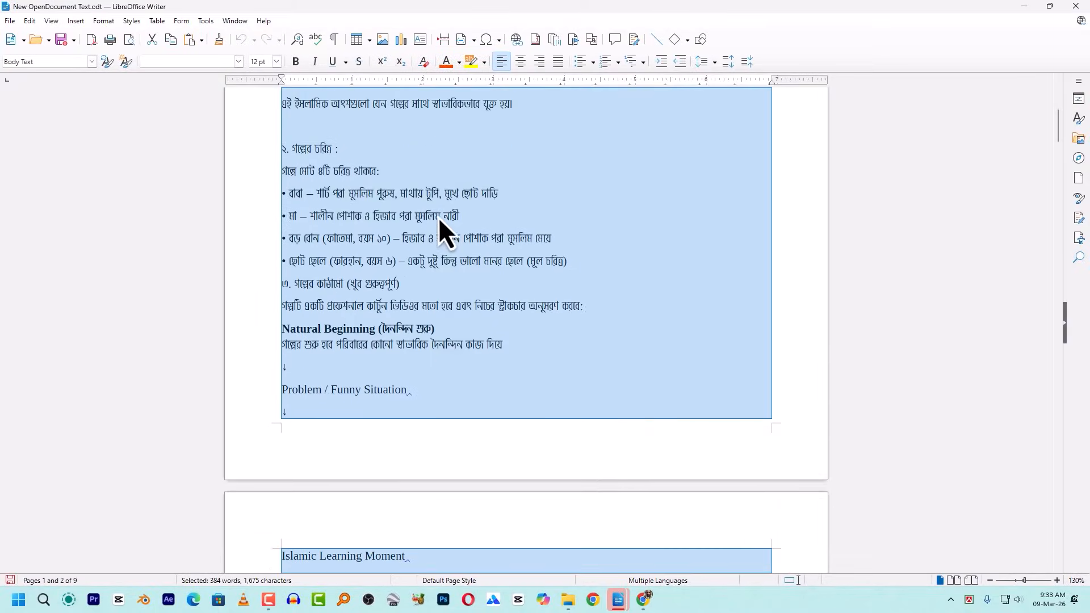
{"action": "scroll", "coordinate": [439, 217], "scroll_direction": "down", "scroll_amount": 20}
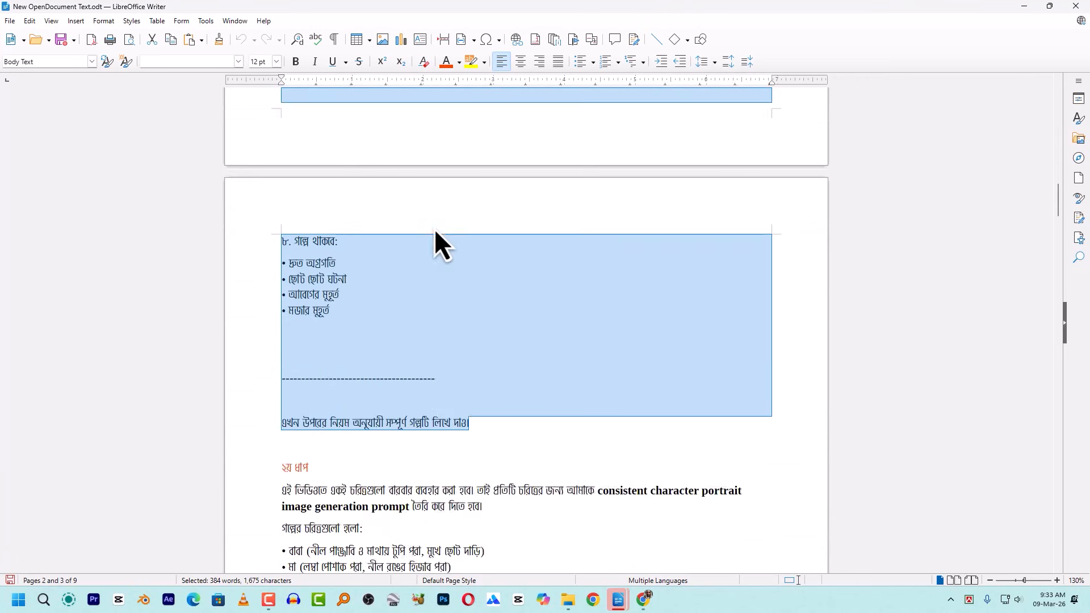
{"action": "scroll", "coordinate": [431, 239], "scroll_direction": "down", "scroll_amount": 8}
{"action": "left_click", "coordinate": [274, 282]}
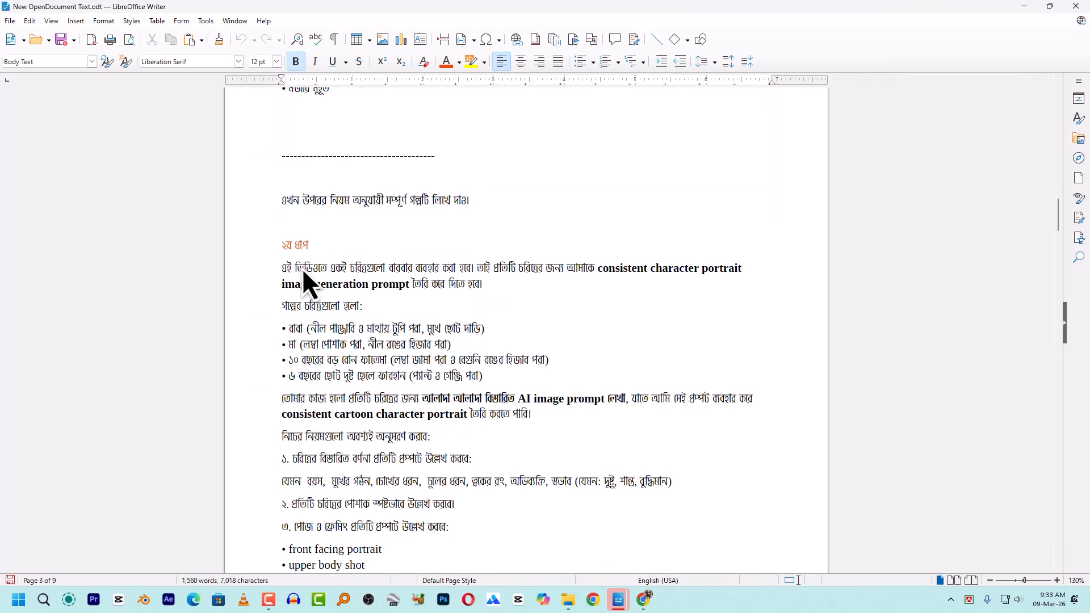
{"action": "left_click_drag", "start_coordinate": [278, 271], "coordinate": [500, 347]}
{"action": "scroll", "coordinate": [344, 296], "scroll_direction": "down", "scroll_amount": 1}
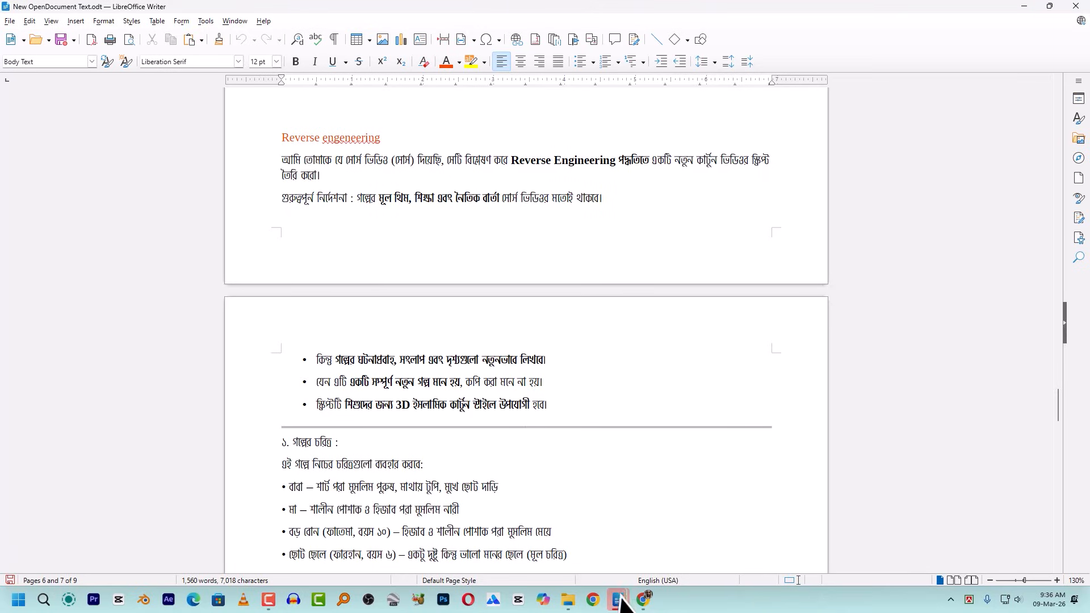
Search Google for notebooklm in a new browser tab, open Google NotebookLM and create a new notebook.
{"action": "left_click", "coordinate": [645, 600]}
{"action": "left_click", "coordinate": [166, 11]}
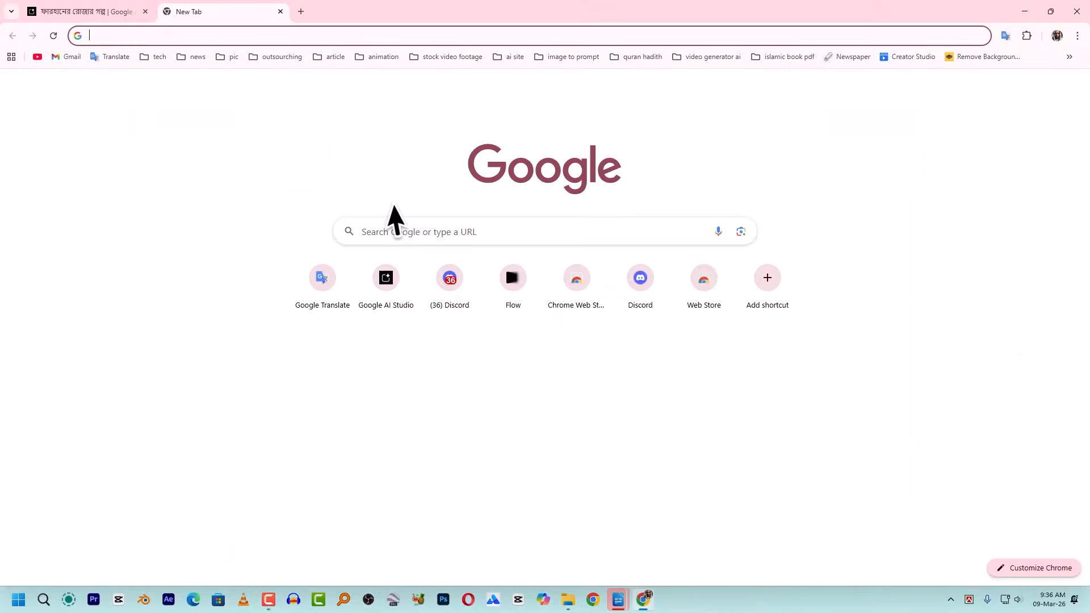
{"action": "left_click", "coordinate": [406, 232]}
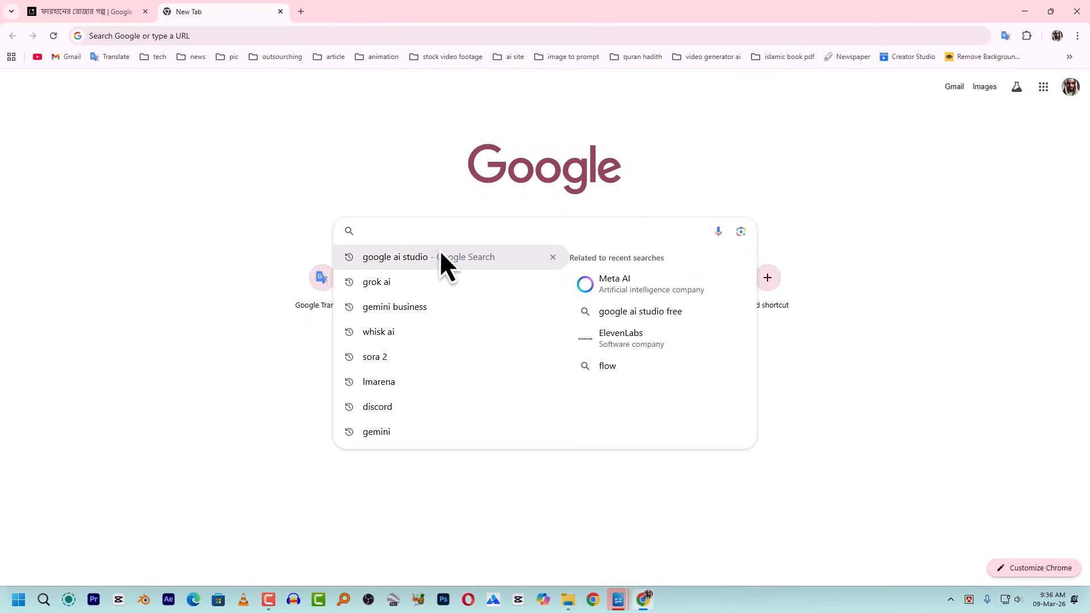
{"action": "type", "text": "note"}
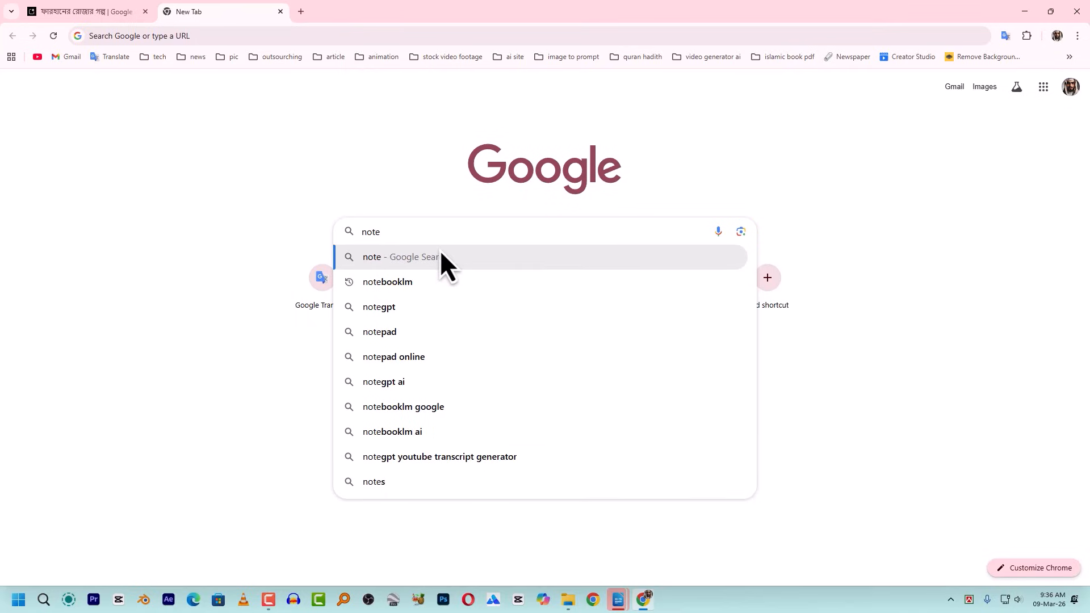
{"action": "key", "text": "Down"}
{"action": "key", "text": "Return"}
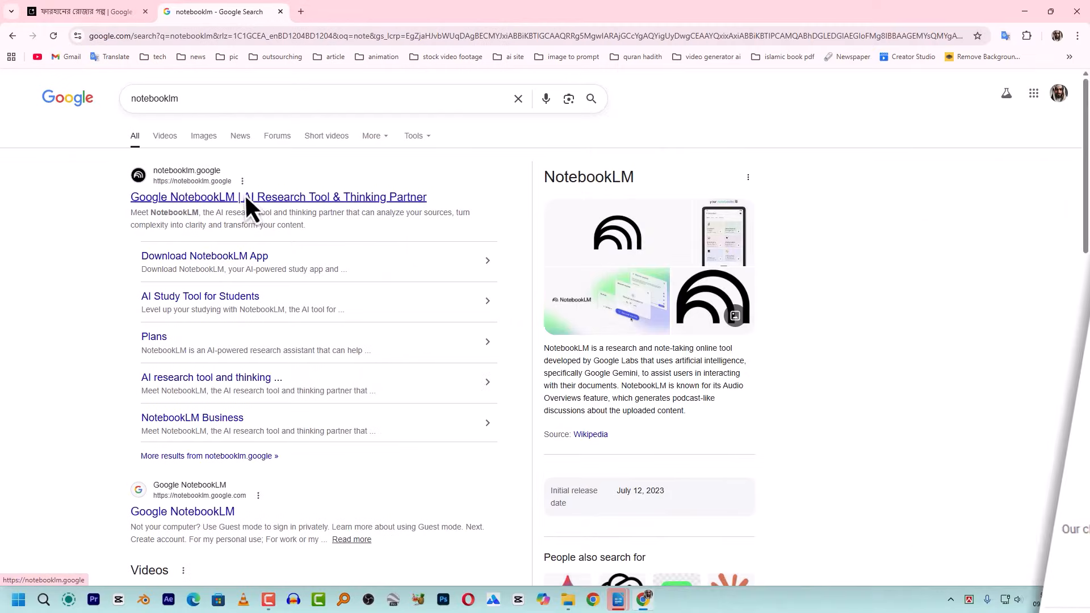
{"action": "left_click", "coordinate": [244, 196]}
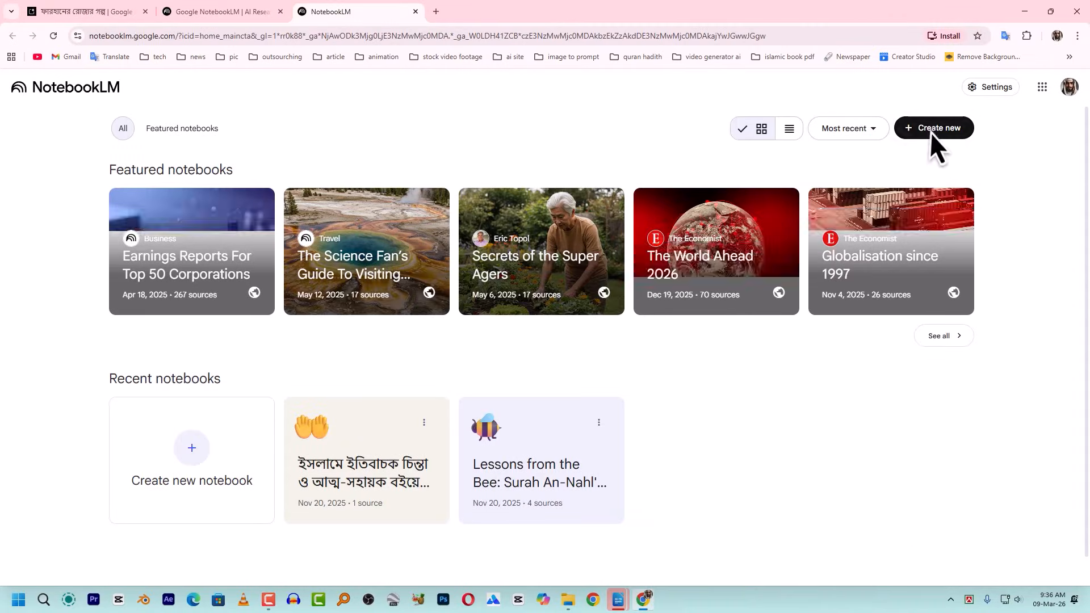
{"action": "left_click", "coordinate": [931, 131]}
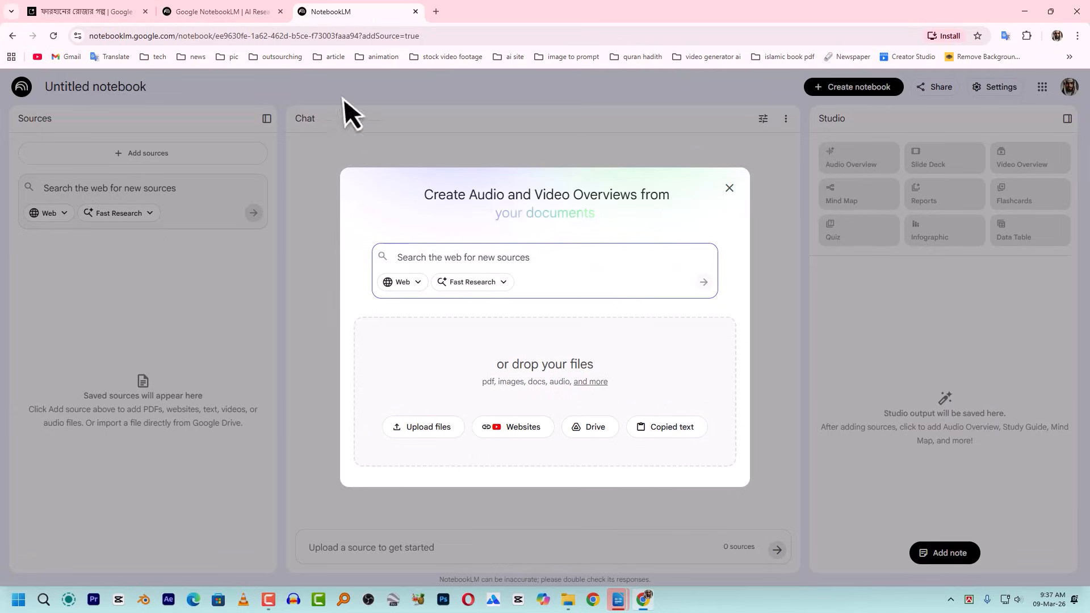
Open YouTube in a new browser tab and search for "kaniz fatema cartoon bangla".
{"action": "left_click", "coordinate": [437, 13]}
{"action": "left_click", "coordinate": [37, 58]}
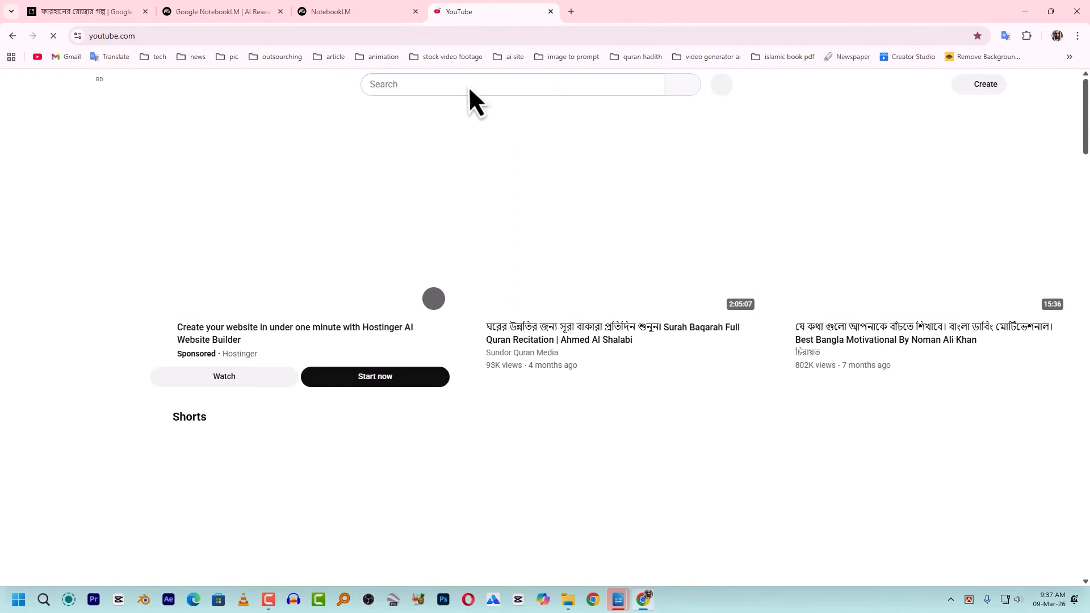
{"action": "left_click", "coordinate": [473, 86]}
{"action": "type", "text": "kz"}
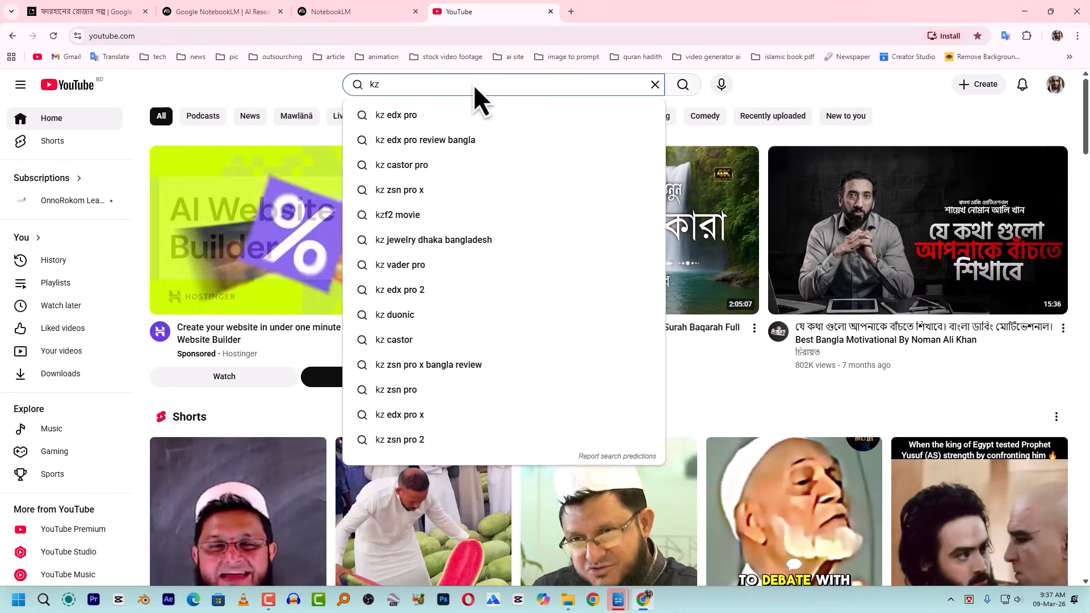
{"action": "key", "text": "BackSpace"}
{"action": "type", "text": "aniz fatema cartoon bangla"}
{"action": "key", "text": "Down"}
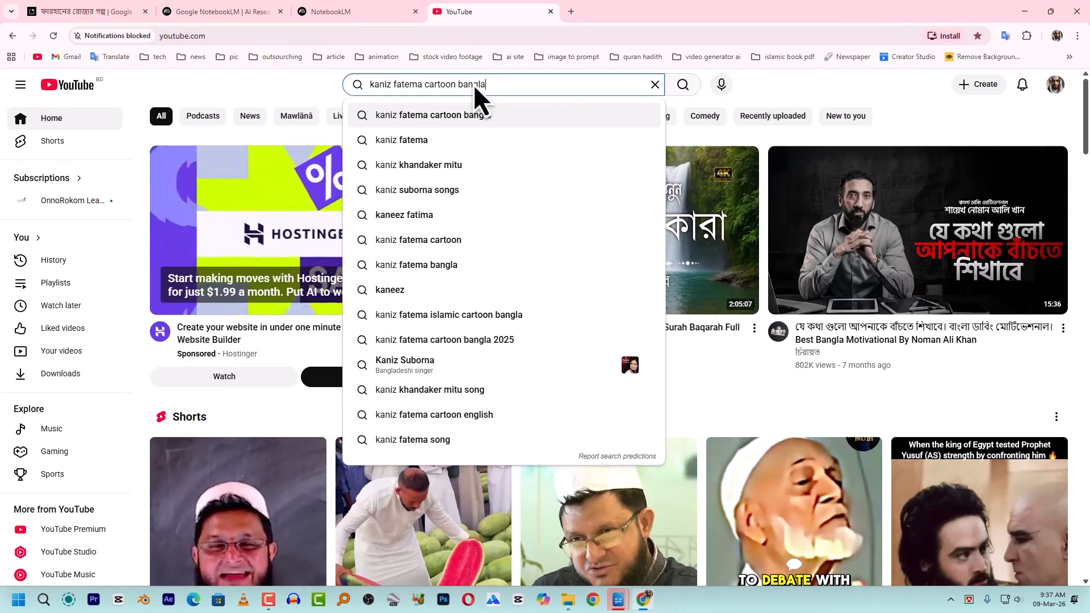
{"action": "key", "text": "Return"}
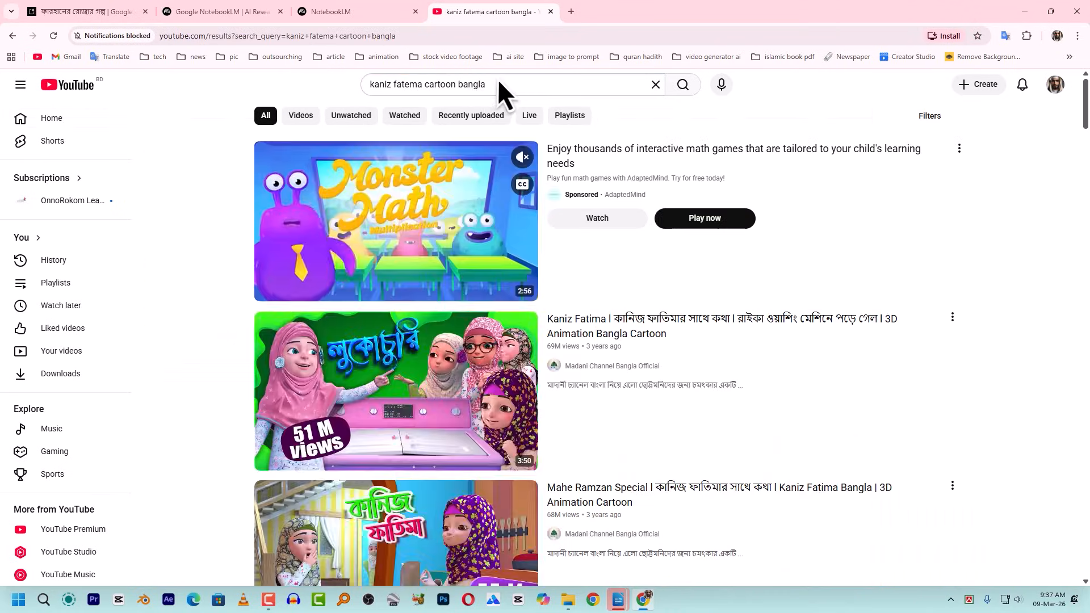
Copy the link address of the "Mahe Ramzan Special" Kaniz Fatima 3D animation cartoon from the search results.
{"action": "scroll", "coordinate": [1070, 221], "scroll_direction": "down", "scroll_amount": 1}
{"action": "scroll", "coordinate": [1073, 232], "scroll_direction": "down", "scroll_amount": 1}
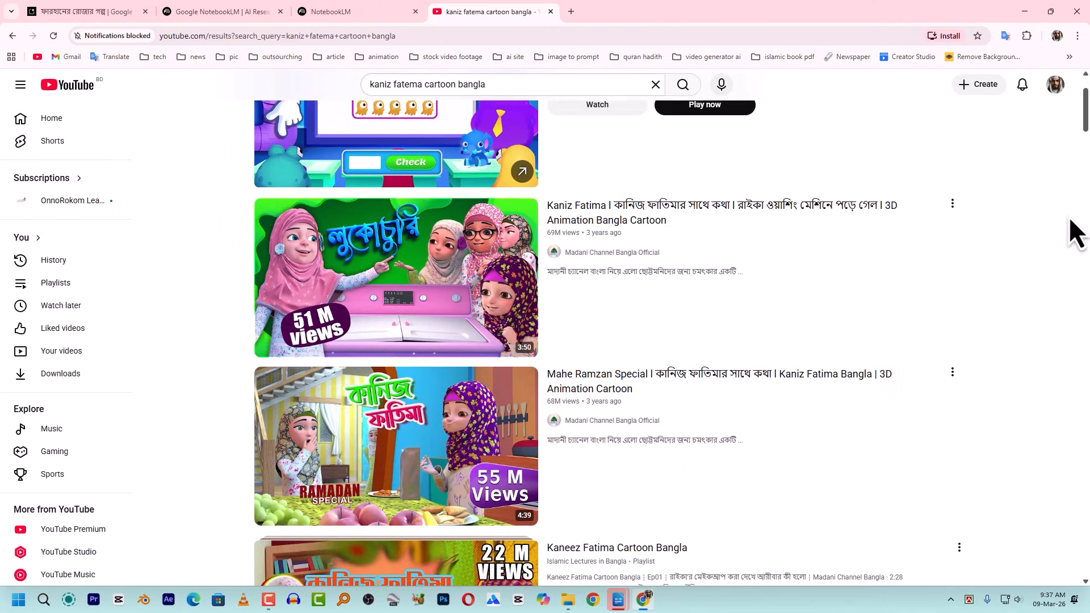
{"action": "scroll", "coordinate": [1039, 290], "scroll_direction": "down", "scroll_amount": 2}
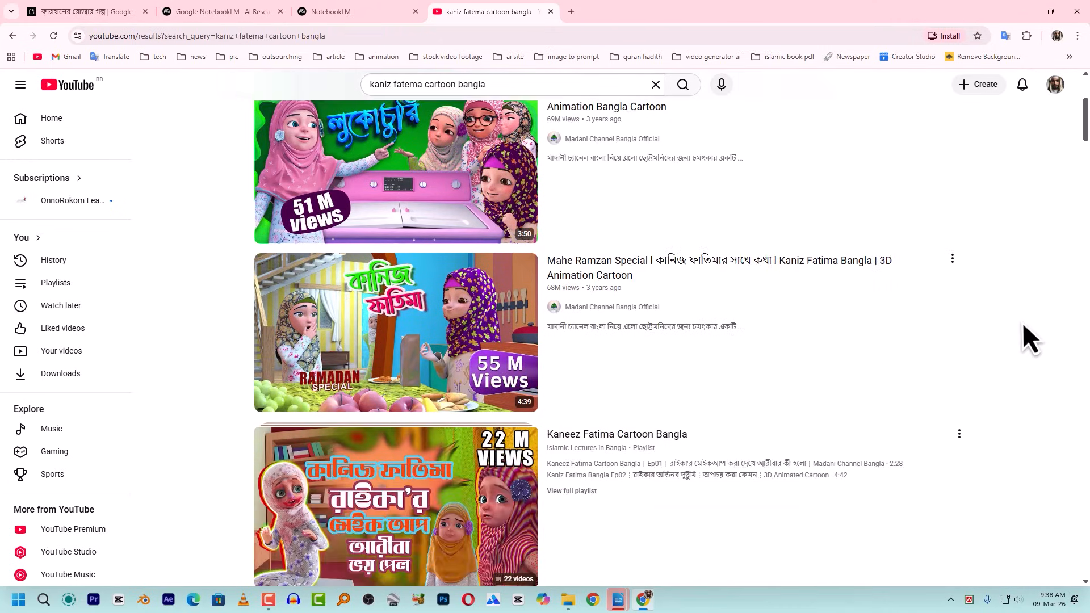
{"action": "right_click", "coordinate": [390, 294]}
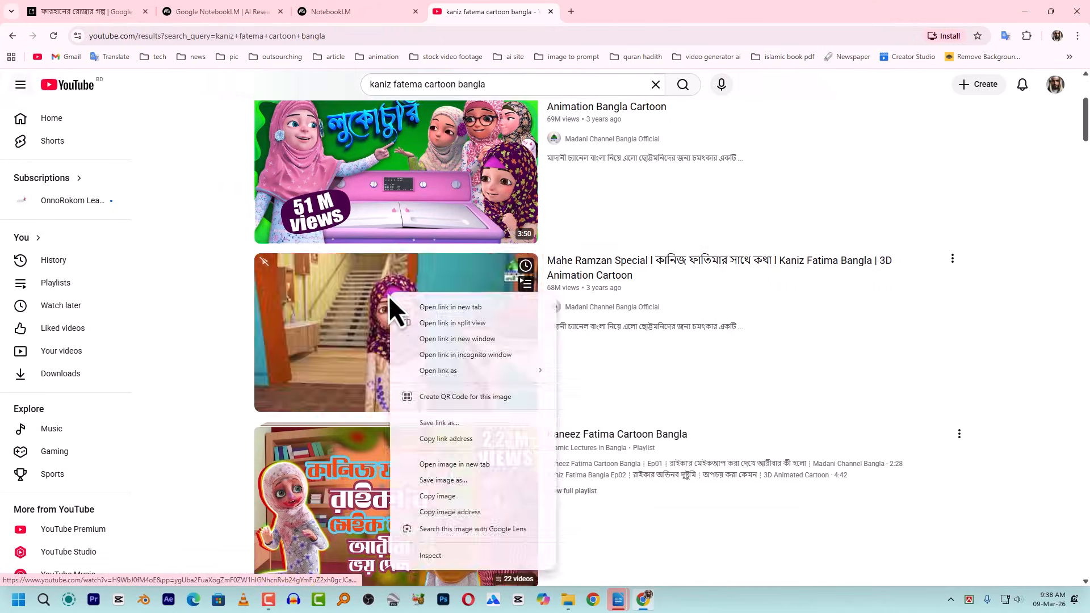
{"action": "left_click", "coordinate": [447, 442]}
Return to the untitled NotebookLM notebook and insert the copied YouTube link as a source.
{"action": "left_click", "coordinate": [211, 11]}
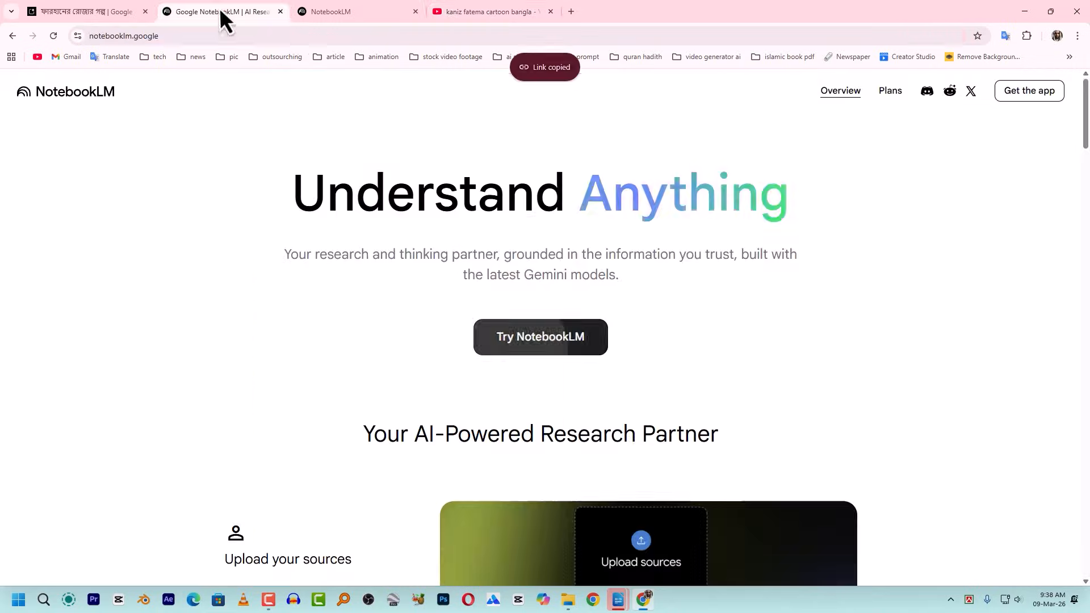
{"action": "left_click", "coordinate": [360, 13]}
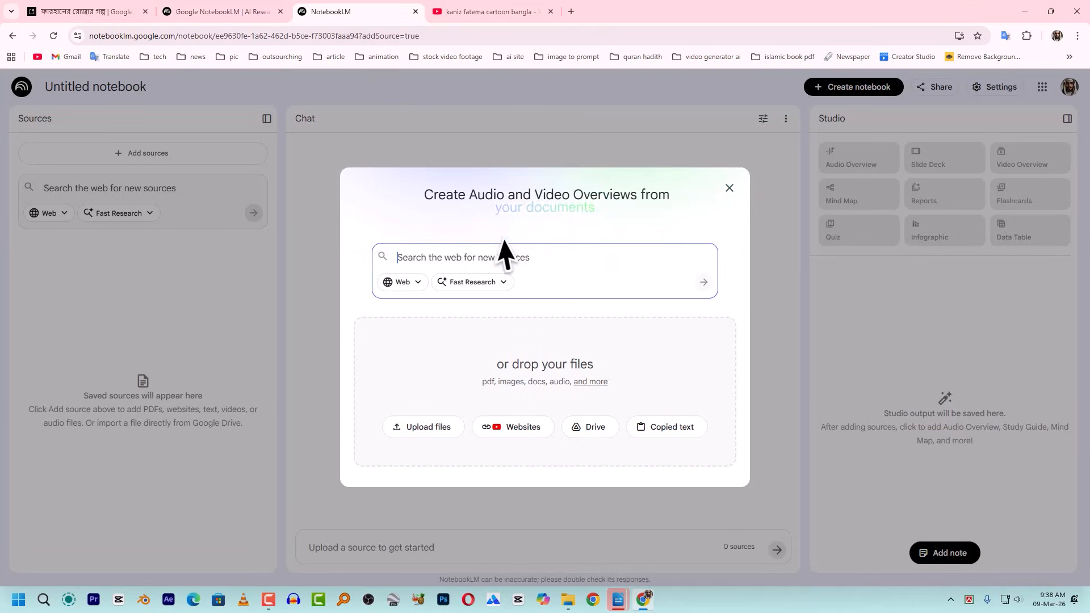
{"action": "left_click", "coordinate": [517, 431]}
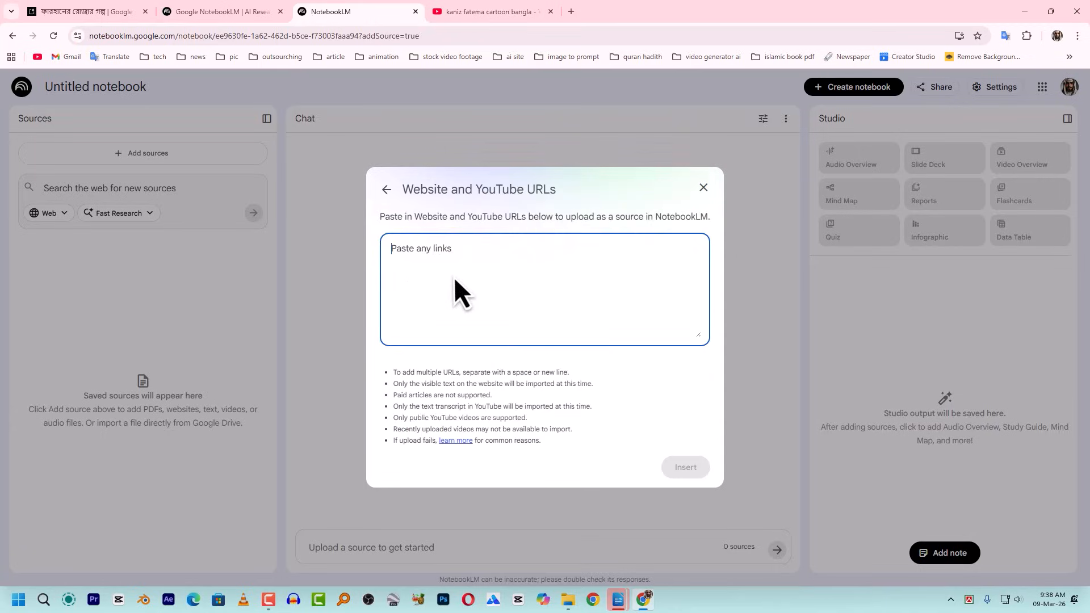
{"action": "key", "text": "ctrl+v"}
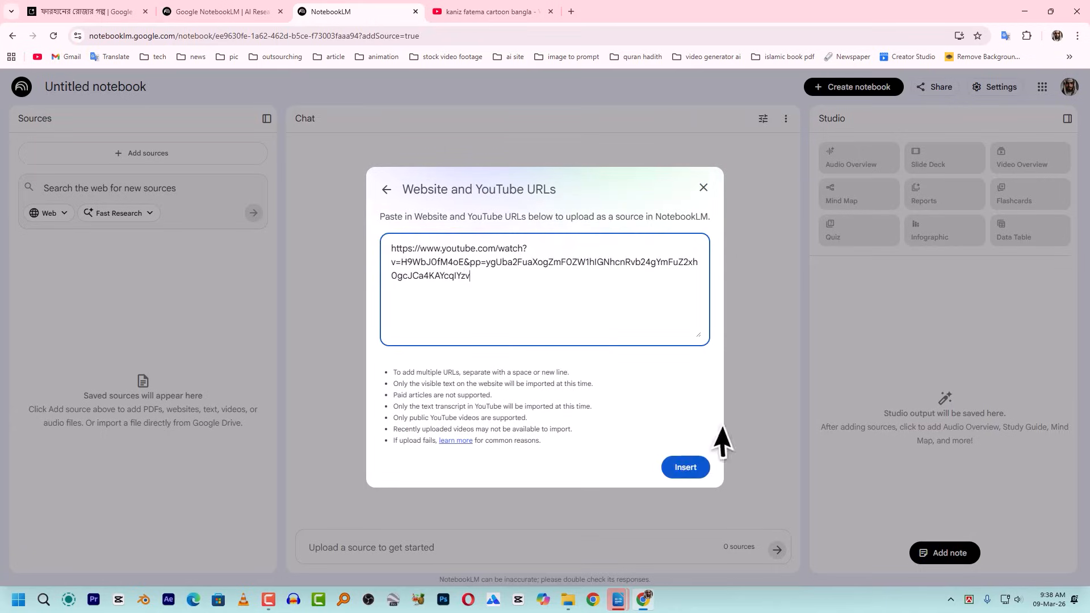
{"action": "left_click", "coordinate": [684, 467]}
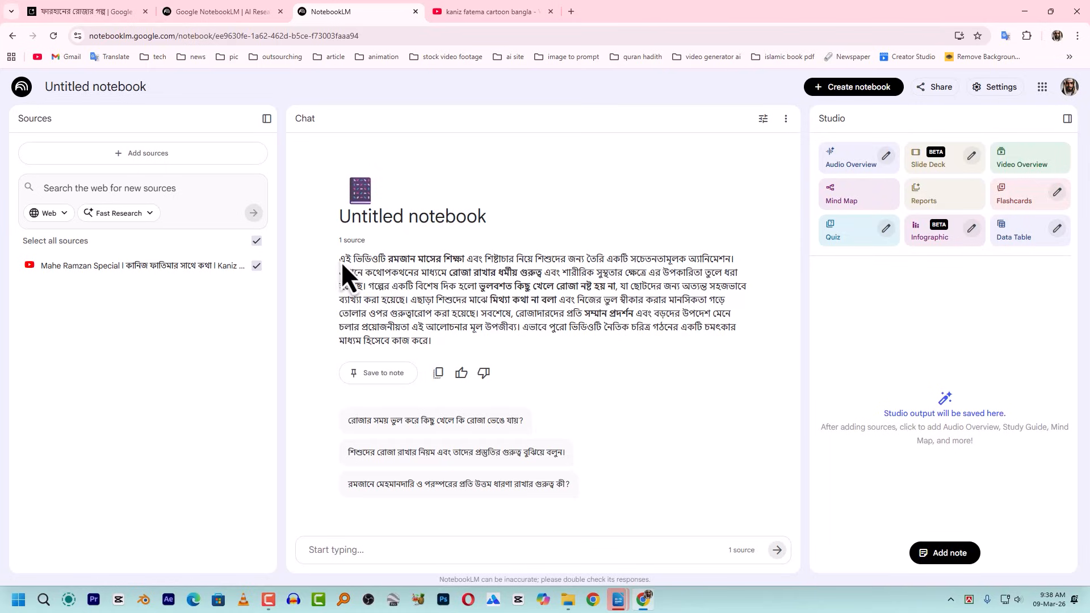
Copy the whole Bengali summary of the video from the notebook's chat.
{"action": "left_click_drag", "start_coordinate": [343, 262], "coordinate": [451, 338]}
{"action": "left_click", "coordinate": [341, 260]}
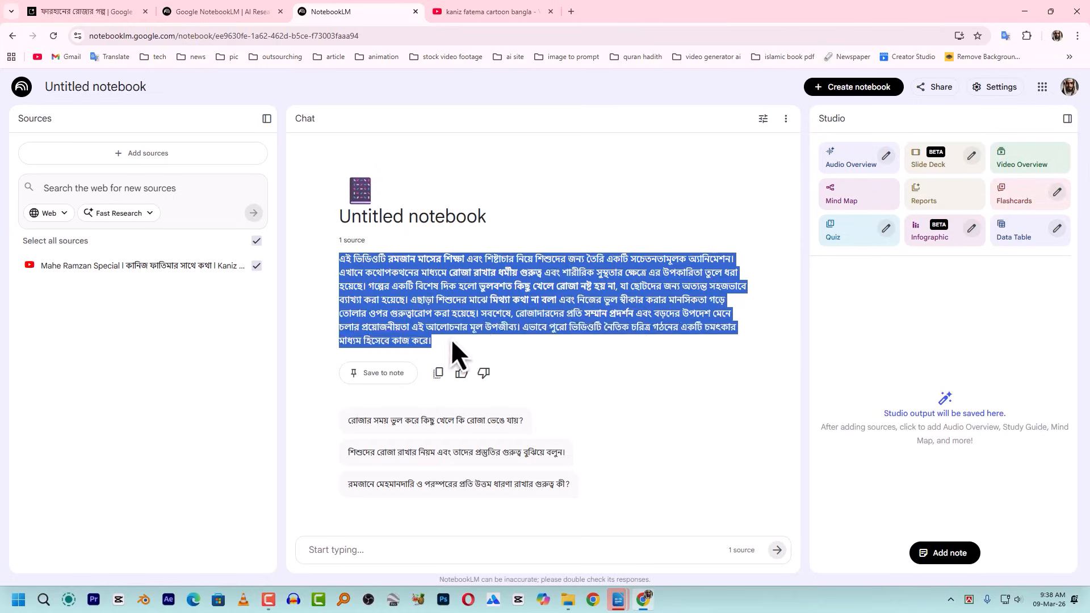
{"action": "left_click", "coordinate": [393, 284]}
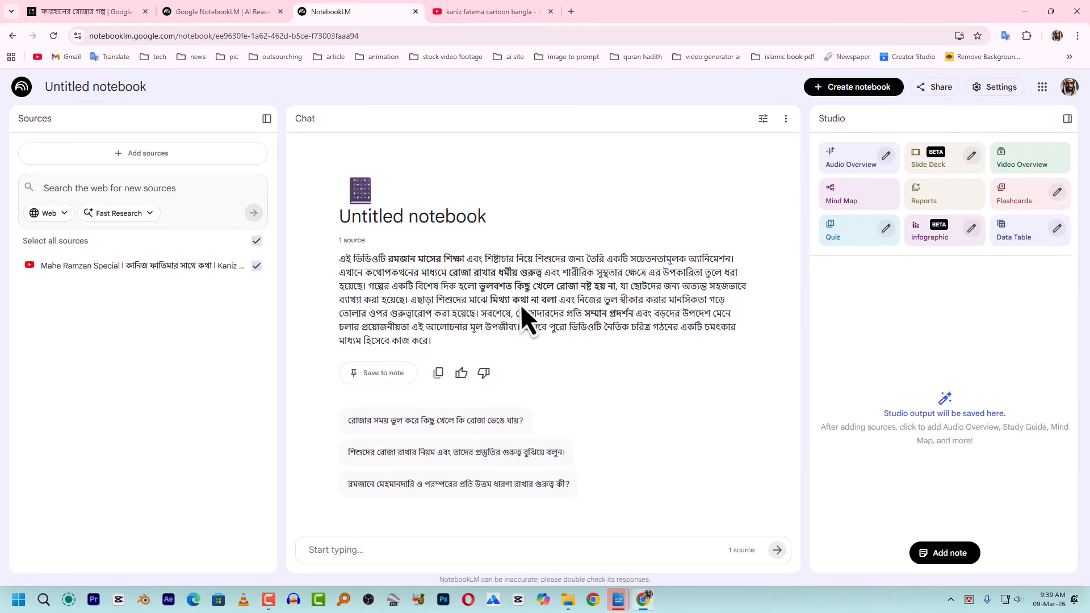
{"action": "left_click_drag", "start_coordinate": [343, 261], "coordinate": [447, 340]}
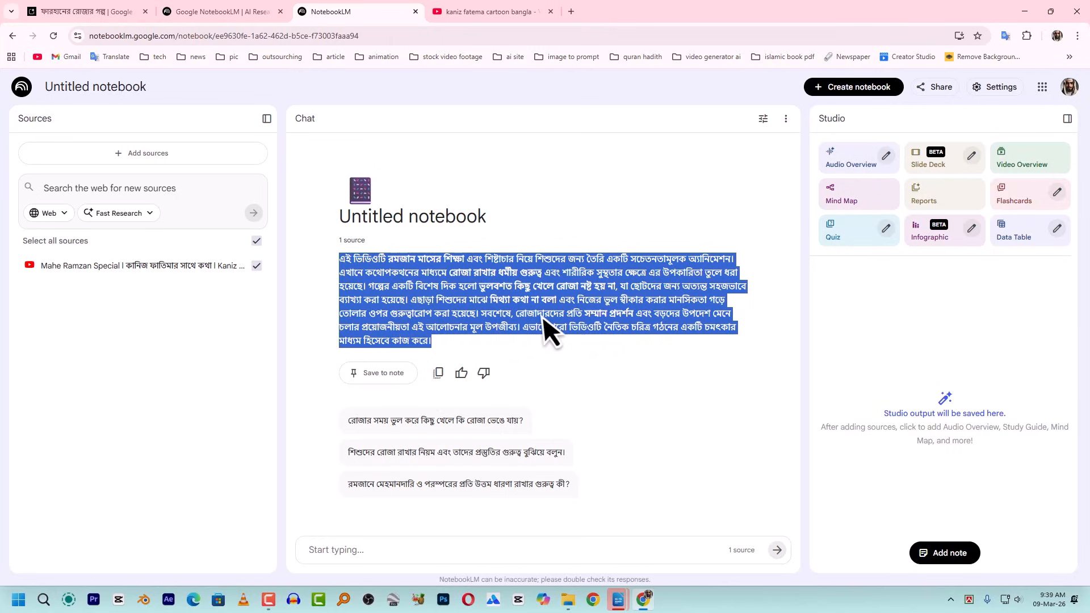
{"action": "right_click", "coordinate": [514, 289]}
{"action": "left_click", "coordinate": [521, 296]}
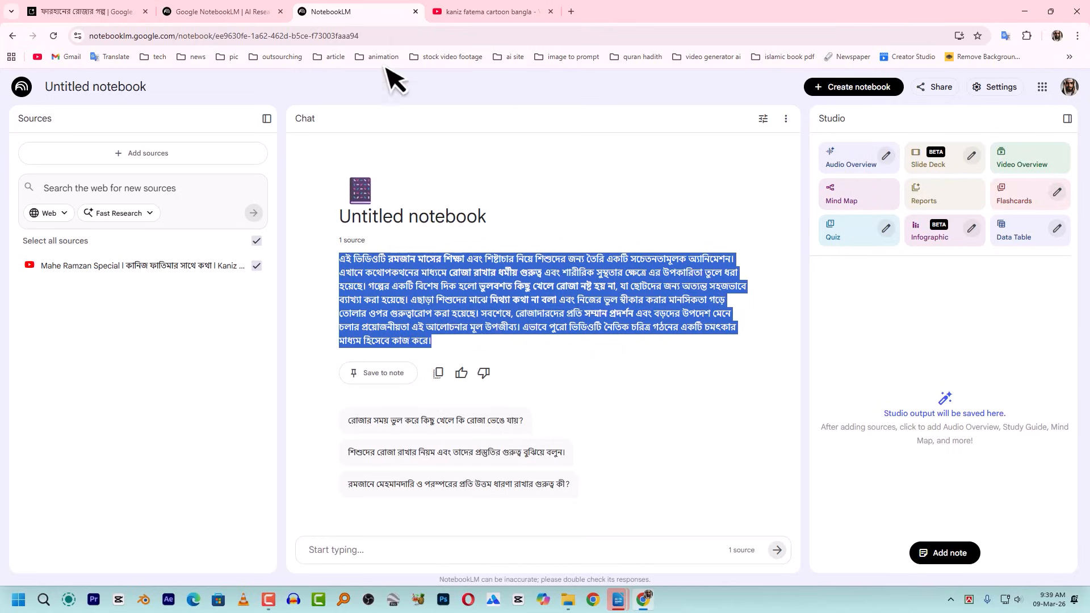
Switch to the prompt document in Writer and highlight the main story idea text in the first-step prompt.
{"action": "left_click", "coordinate": [113, 11]}
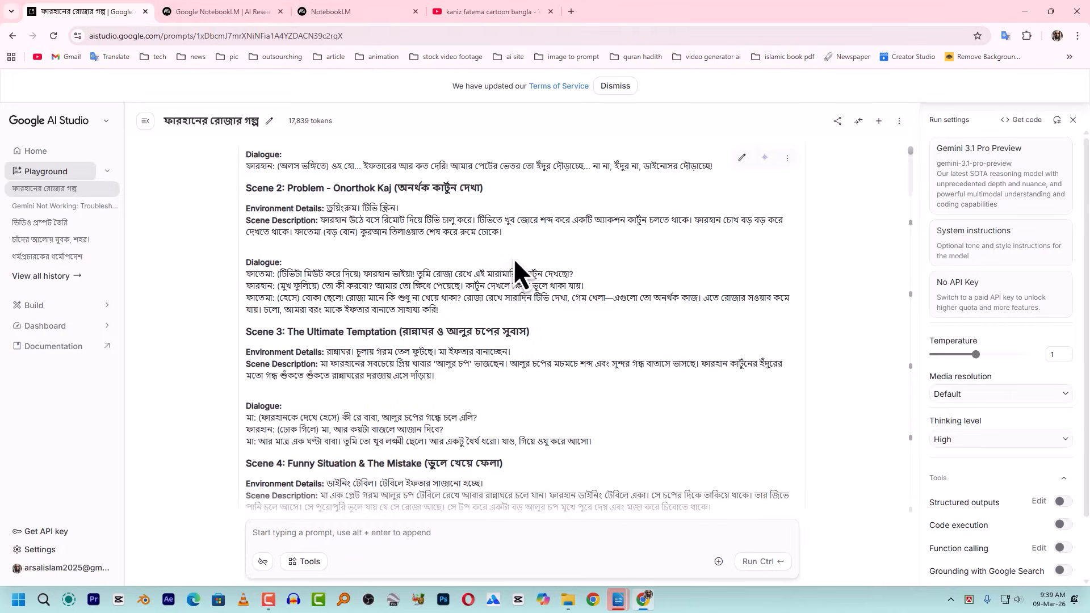
{"action": "scroll", "coordinate": [517, 273], "scroll_direction": "up", "scroll_amount": 1}
{"action": "mouse_move", "coordinate": [616, 606]}
{"action": "left_click", "coordinate": [588, 556]}
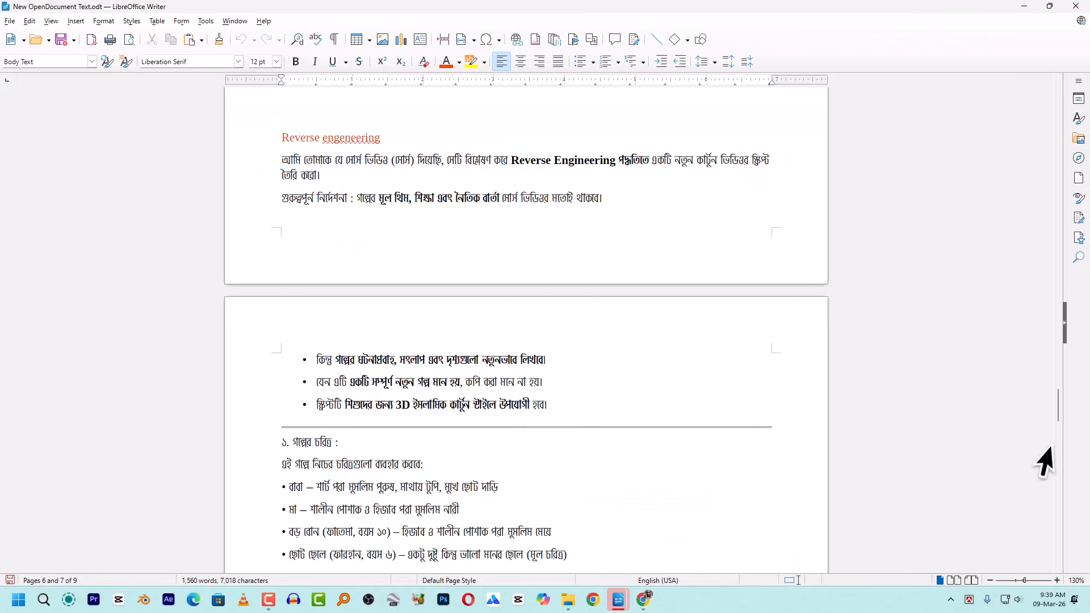
{"action": "scroll", "coordinate": [1062, 364], "scroll_direction": "up", "scroll_amount": 5}
{"action": "left_click_drag", "start_coordinate": [1059, 378], "coordinate": [1055, 84]}
{"action": "left_click_drag", "start_coordinate": [373, 285], "coordinate": [653, 316]}
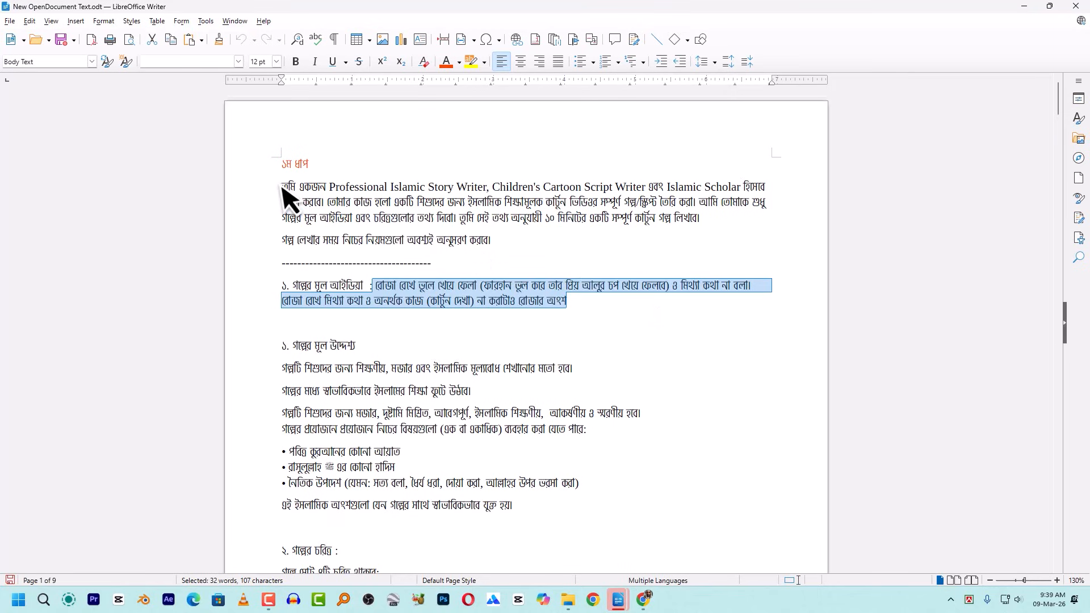
Highlight the opening instruction and the important-direction line under the "Reverse engeneering" heading.
{"action": "scroll", "coordinate": [383, 358], "scroll_direction": "down", "scroll_amount": 2}
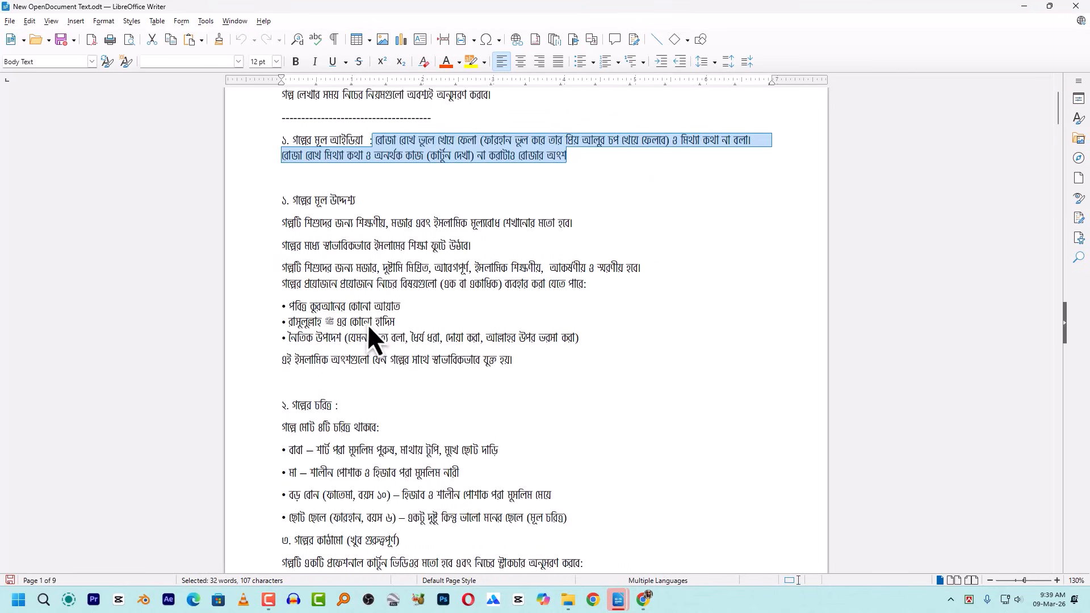
{"action": "left_click_drag", "start_coordinate": [1058, 134], "coordinate": [1027, 410]}
{"action": "left_click", "coordinate": [264, 205]}
{"action": "left_click_drag", "start_coordinate": [277, 228], "coordinate": [306, 275]}
{"action": "scroll", "coordinate": [283, 250], "scroll_direction": "down", "scroll_amount": 1}
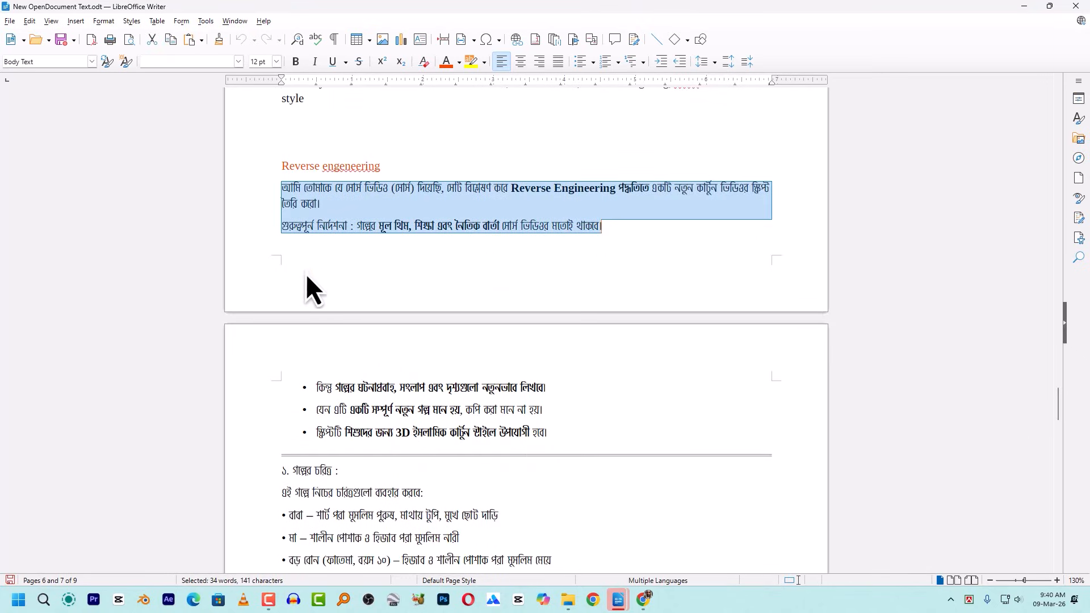
Highlight the descriptions of the father, mother, elder sister and younger son in the reverse engineering prompt.
{"action": "scroll", "coordinate": [323, 293], "scroll_direction": "down", "scroll_amount": 2}
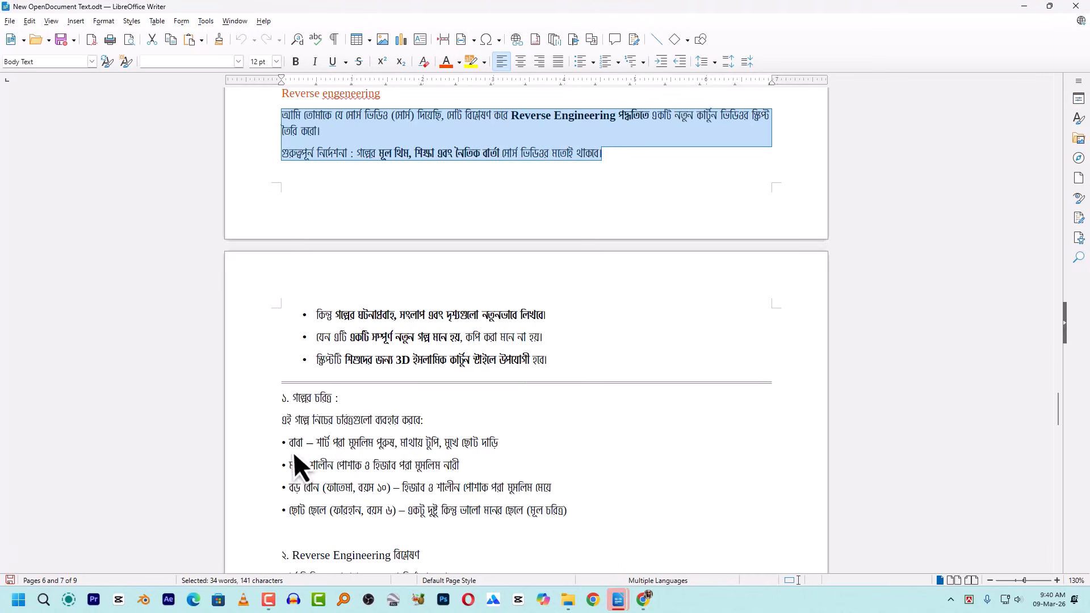
{"action": "left_click", "coordinate": [277, 444]}
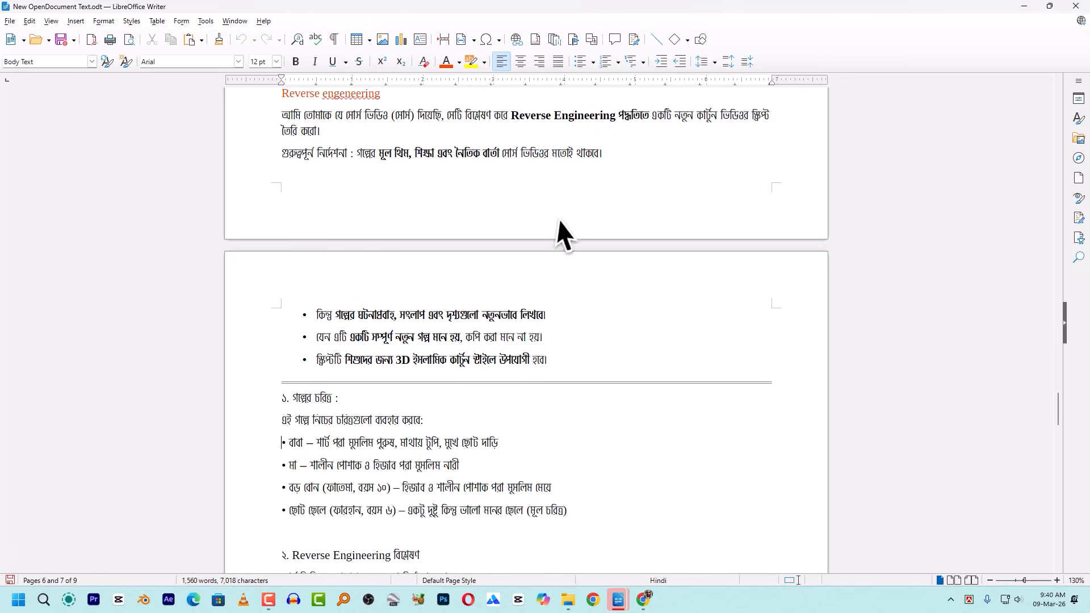
{"action": "left_click_drag", "start_coordinate": [275, 443], "coordinate": [567, 511]}
{"action": "scroll", "coordinate": [317, 182], "scroll_direction": "up", "scroll_amount": 1}
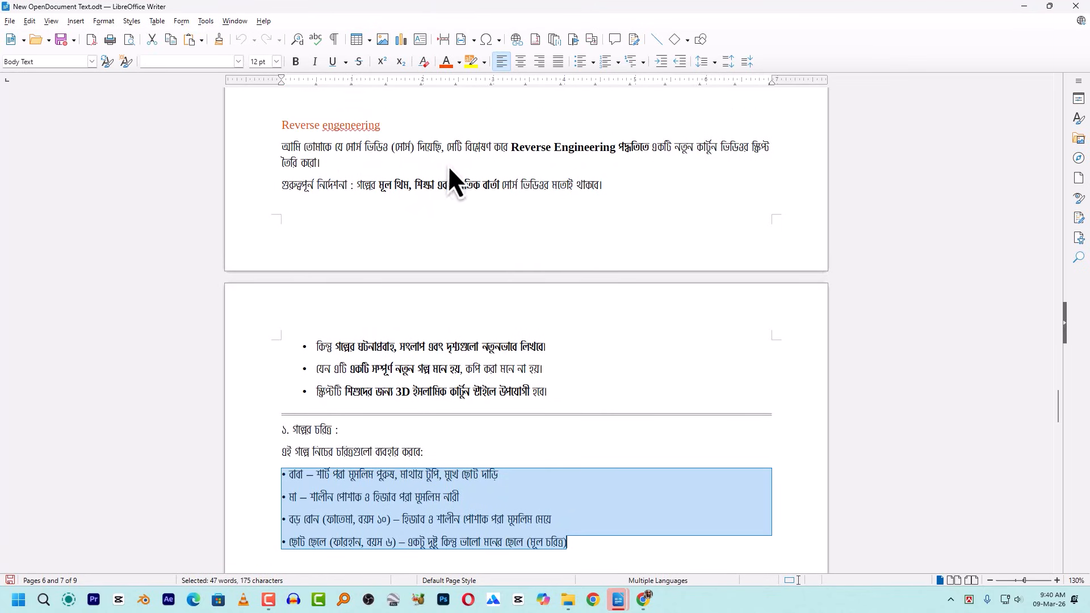
Check the video source listed in the NotebookLM notebook against the opening instructions of the reverse engineering prompt in Writer.
{"action": "left_click", "coordinate": [643, 599]}
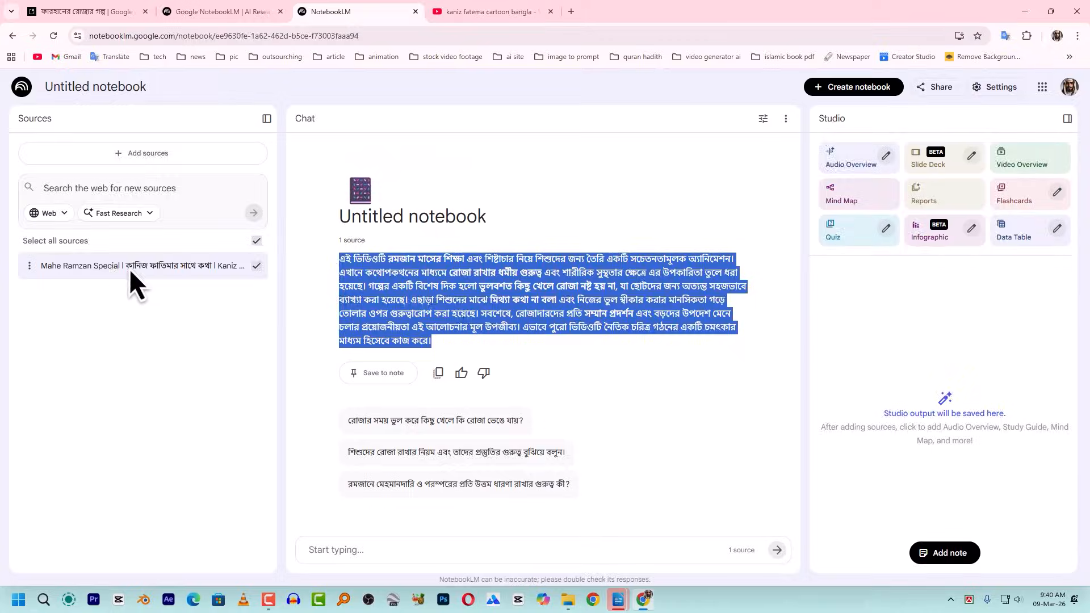
{"action": "key", "text": "alt+Tab"}
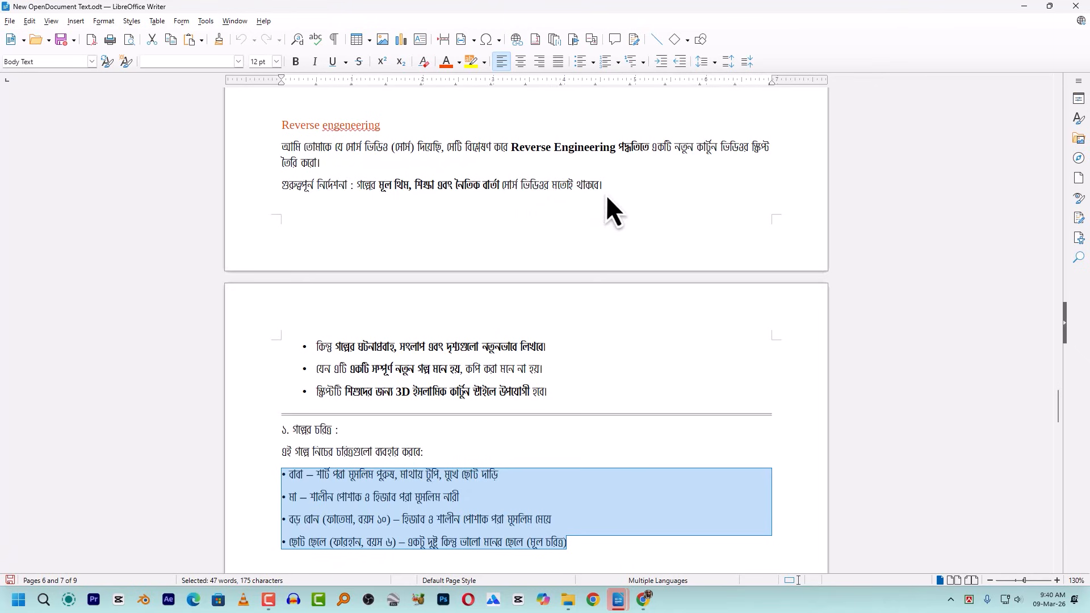
{"action": "key", "text": "alt+Tab"}
{"action": "key", "text": "alt+Tab"}
Highlight all four family members in the character list of section 1 in the reverse engineering prompt.
{"action": "scroll", "coordinate": [349, 331], "scroll_direction": "down", "scroll_amount": 1}
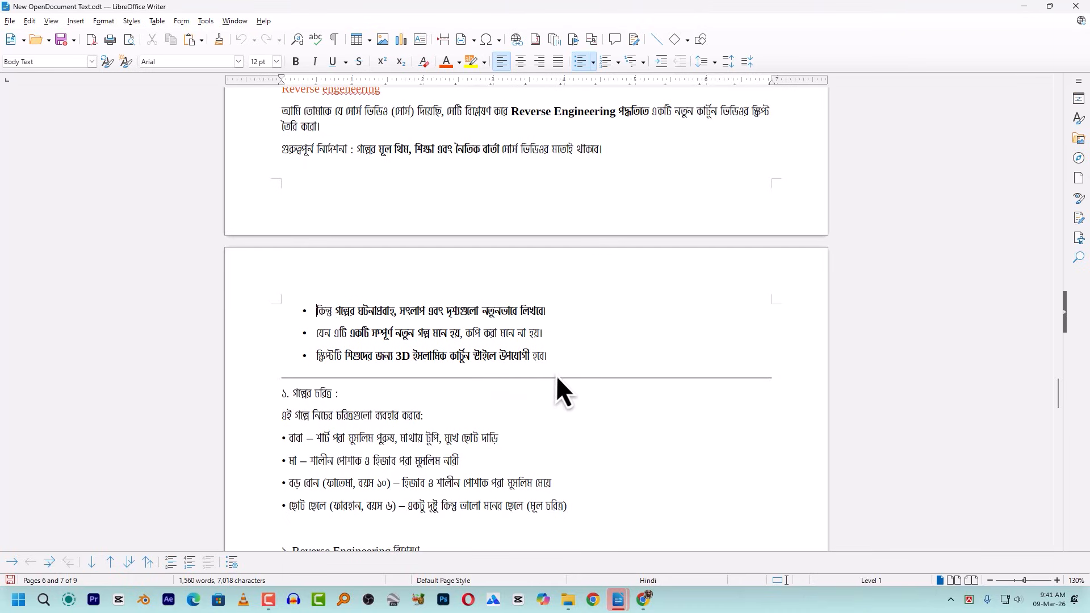
{"action": "scroll", "coordinate": [471, 406], "scroll_direction": "down", "scroll_amount": 3}
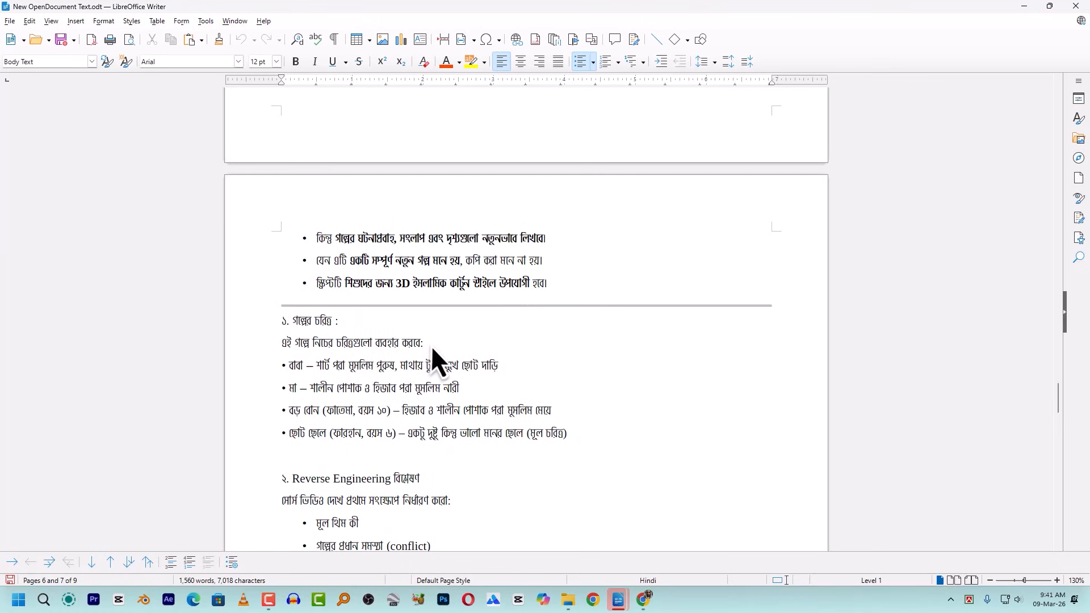
{"action": "left_click_drag", "start_coordinate": [287, 357], "coordinate": [339, 417]}
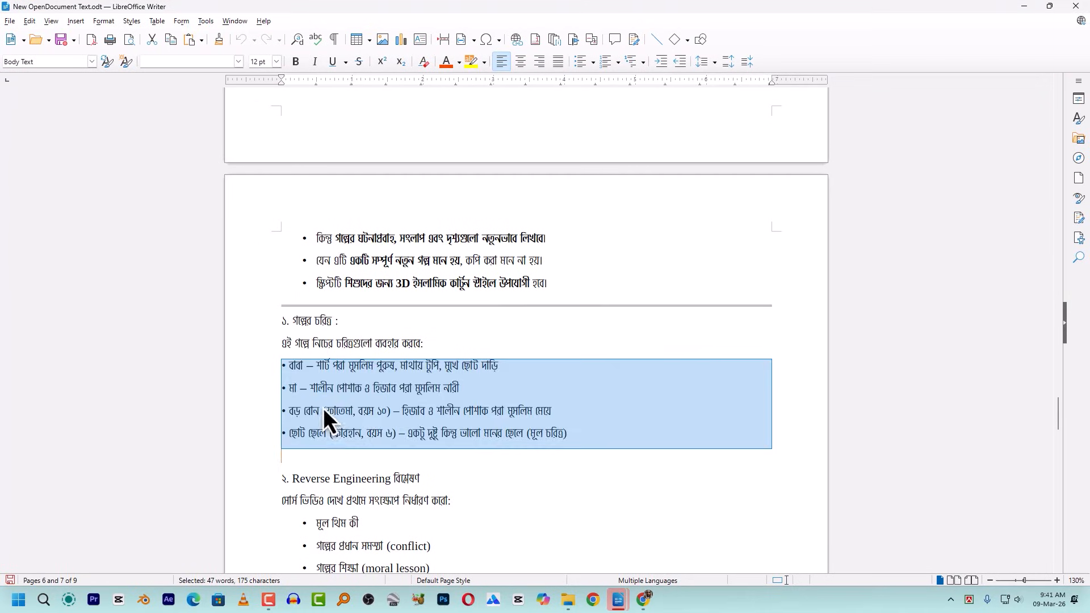
{"action": "left_click", "coordinate": [322, 408]}
{"action": "left_click_drag", "start_coordinate": [278, 362], "coordinate": [618, 445]}
{"action": "scroll", "coordinate": [606, 433], "scroll_direction": "down", "scroll_amount": 1}
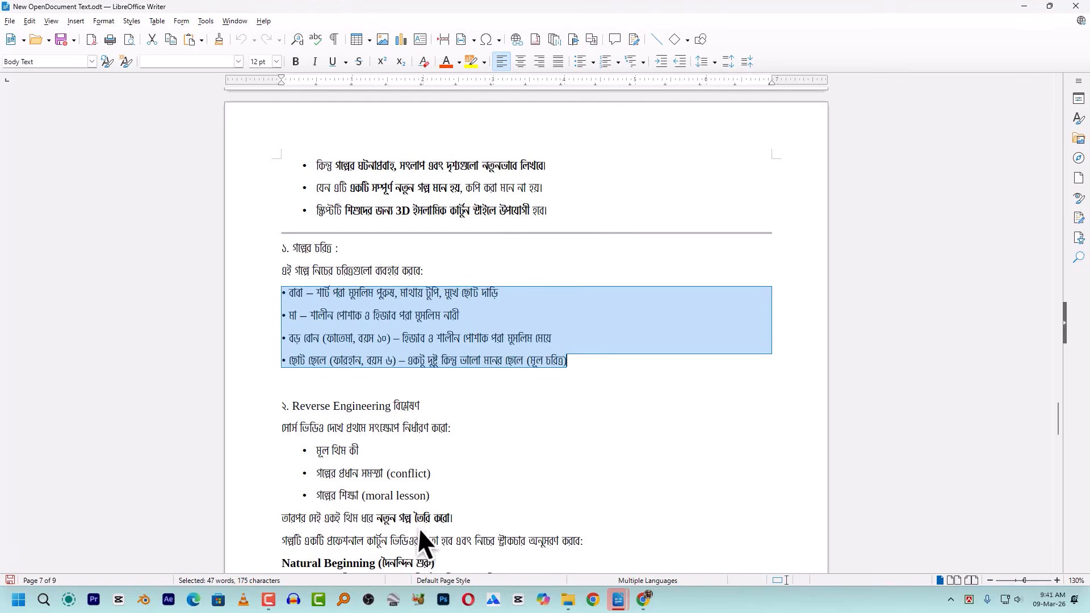
Highlight the "Natural Beginning" heading and review the story structure stages beneath it.
{"action": "scroll", "coordinate": [423, 528], "scroll_direction": "down", "scroll_amount": 3}
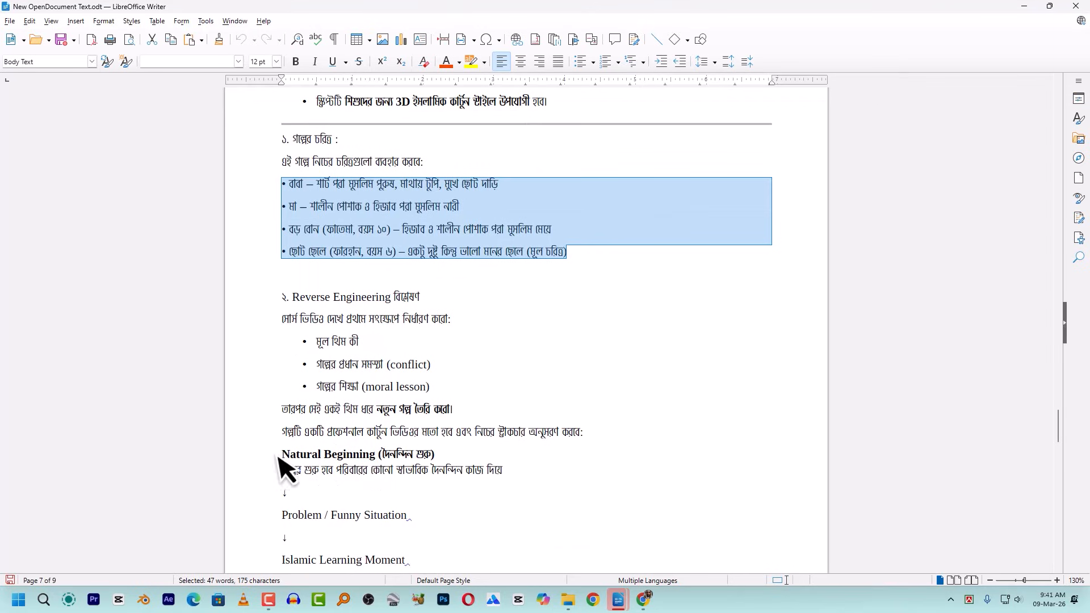
{"action": "left_click", "coordinate": [282, 454]}
{"action": "key", "text": "shift+Down"}
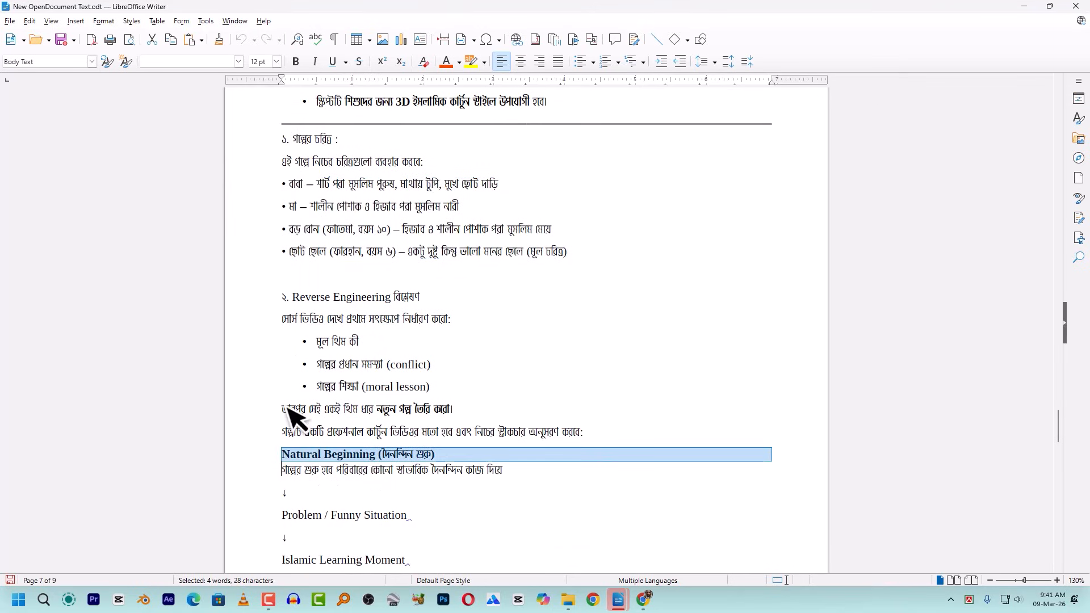
{"action": "scroll", "coordinate": [287, 408], "scroll_direction": "down", "scroll_amount": 2}
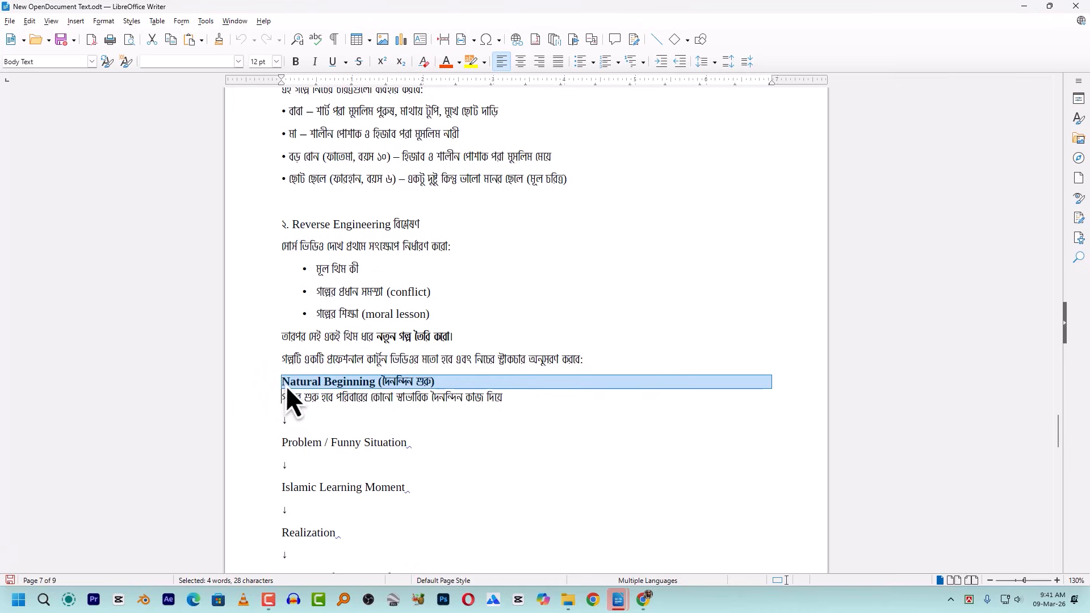
{"action": "scroll", "coordinate": [278, 401], "scroll_direction": "down", "scroll_amount": 1}
Highlight the prompt from its opening instructions through the character list, and re-highlight the four character lines alone.
{"action": "scroll", "coordinate": [276, 403], "scroll_direction": "up", "scroll_amount": 8}
{"action": "scroll", "coordinate": [284, 158], "scroll_direction": "up", "scroll_amount": 5}
{"action": "left_click_drag", "start_coordinate": [266, 226], "coordinate": [572, 404]}
{"action": "scroll", "coordinate": [281, 318], "scroll_direction": "down", "scroll_amount": 3}
{"action": "scroll", "coordinate": [282, 329], "scroll_direction": "down", "scroll_amount": 3}
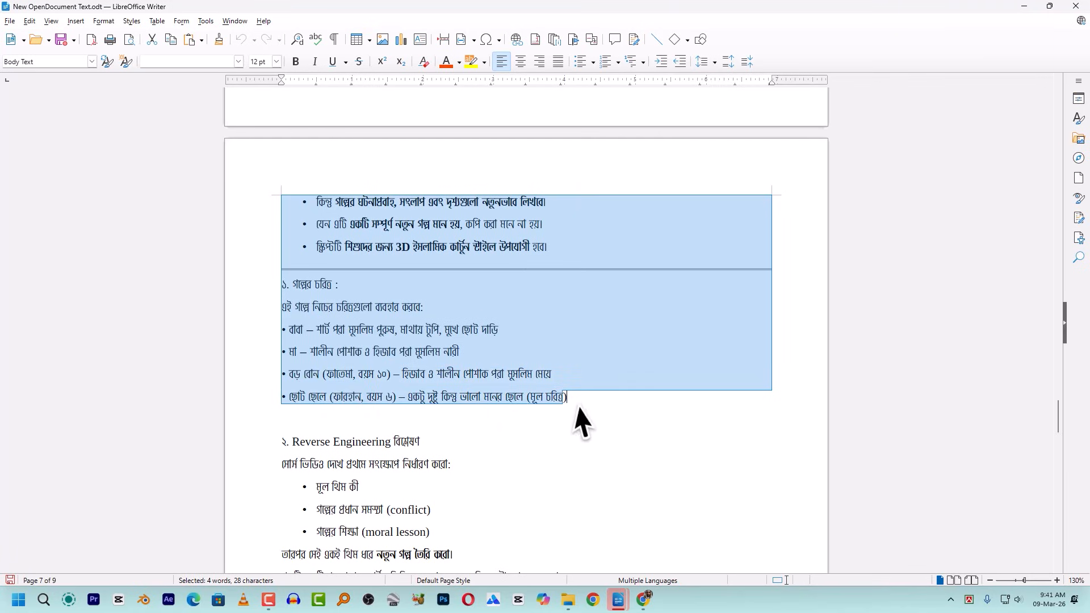
{"action": "left_click", "coordinate": [335, 353]}
{"action": "left_click_drag", "start_coordinate": [275, 322], "coordinate": [602, 416]}
Copy the whole reverse engineering prompt through its closing line asking for the complete story.
{"action": "scroll", "coordinate": [599, 415], "scroll_direction": "up", "scroll_amount": 9}
{"action": "scroll", "coordinate": [348, 445], "scroll_direction": "down", "scroll_amount": 20}
{"action": "left_click_drag", "start_coordinate": [256, 335], "coordinate": [352, 438]}
{"action": "scroll", "coordinate": [350, 439], "scroll_direction": "down", "scroll_amount": 20}
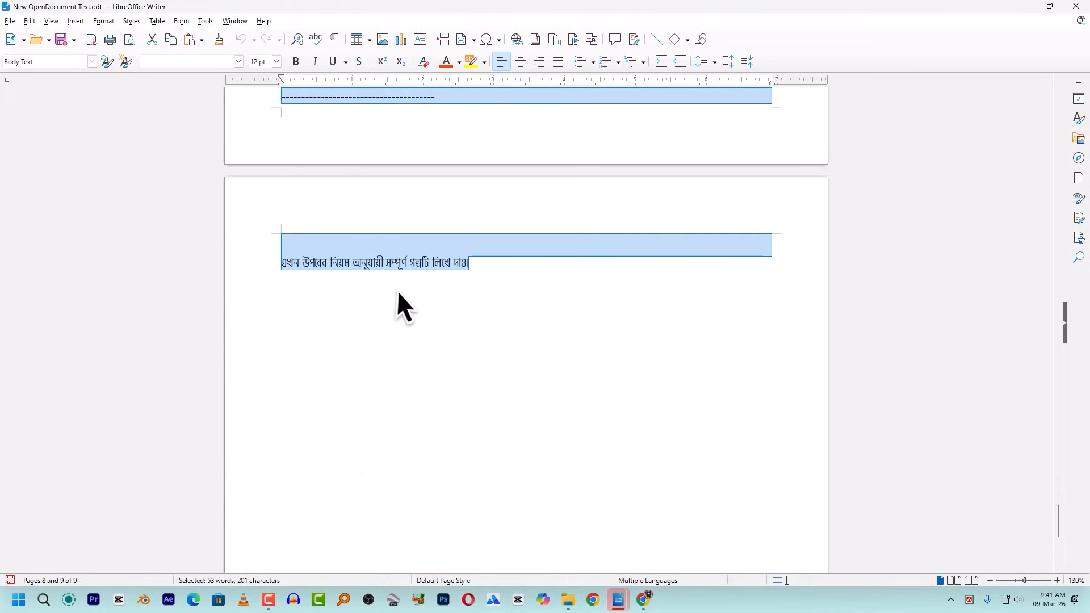
{"action": "right_click", "coordinate": [402, 273]}
{"action": "left_click", "coordinate": [414, 285]}
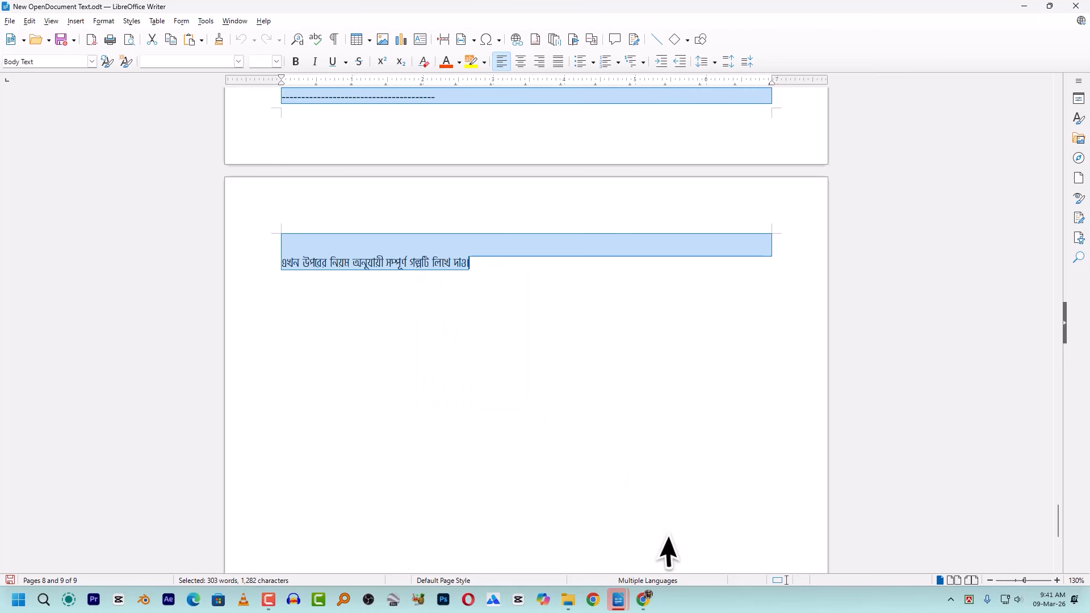
Paste the reverse engineering prompt into the NotebookLM notebook's chat and send it.
{"action": "left_click", "coordinate": [644, 600]}
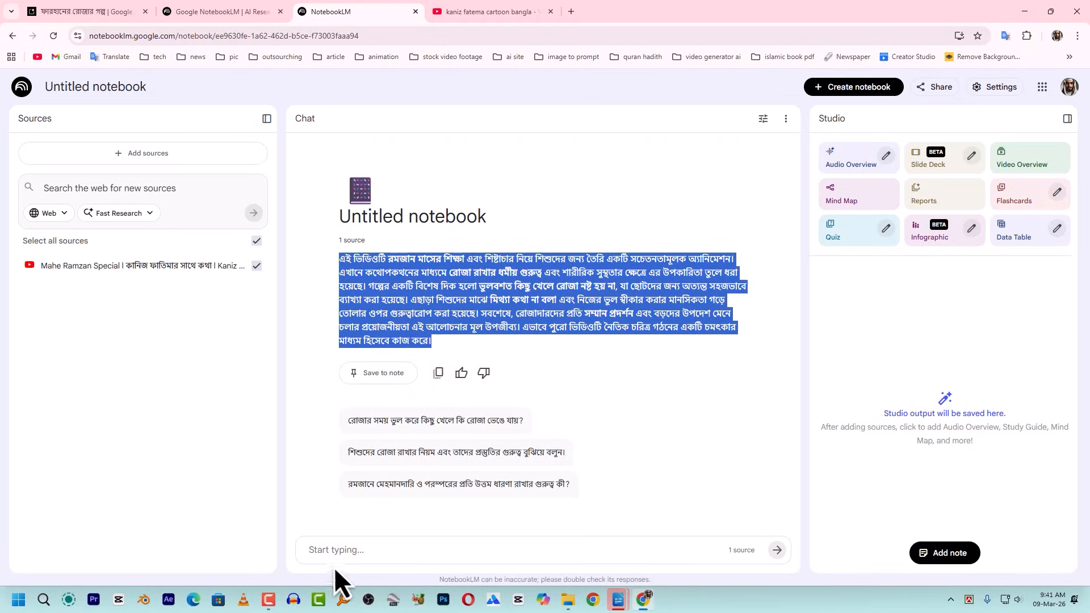
{"action": "left_click", "coordinate": [403, 555]}
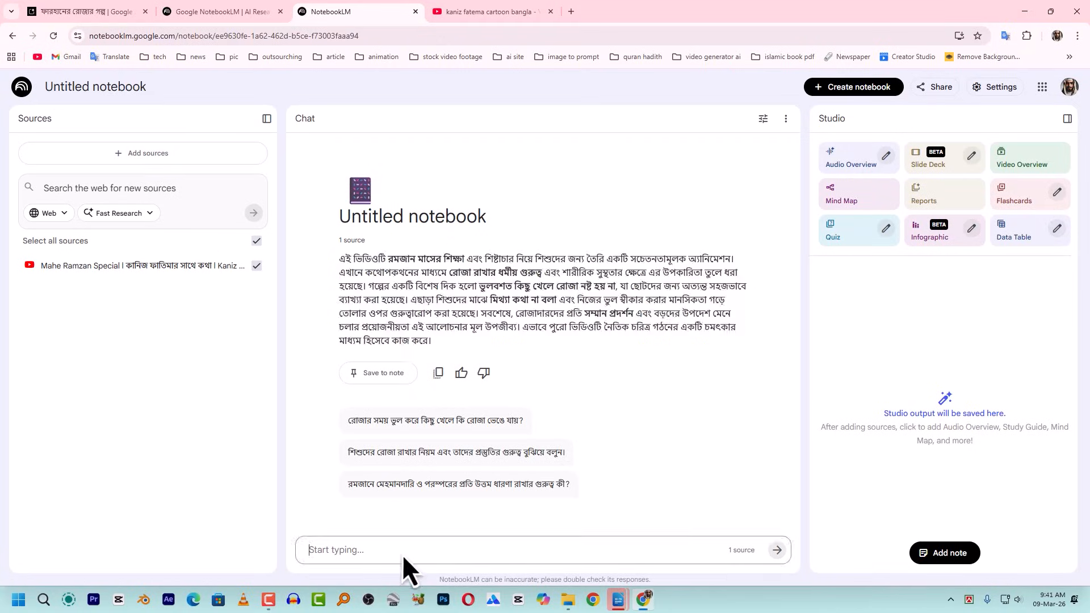
{"action": "key", "text": "ctrl+v"}
{"action": "left_click", "coordinate": [776, 550]}
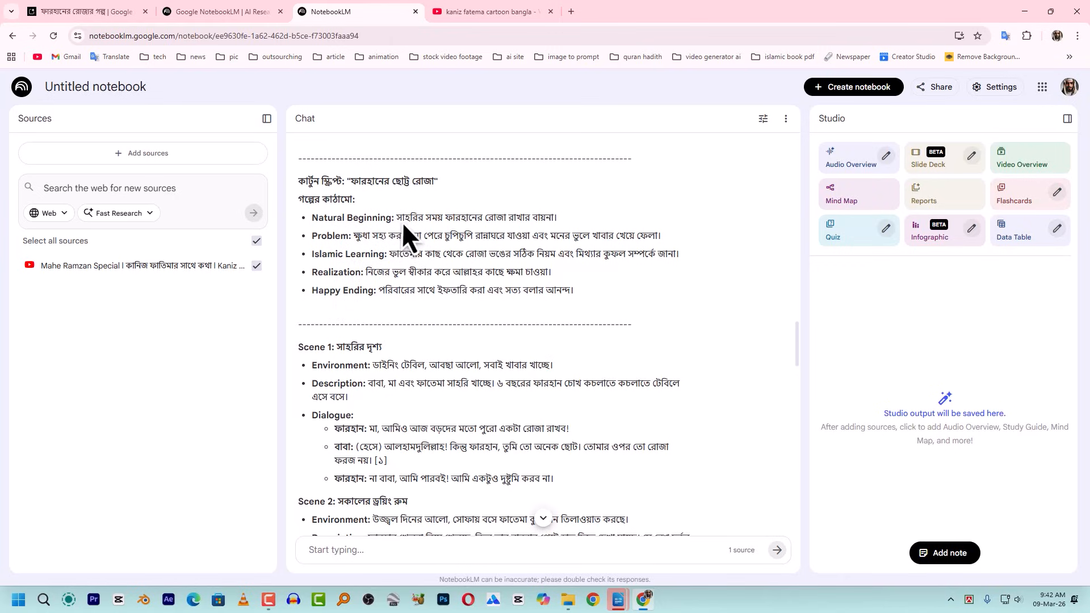
Examine the generated script's story structure by highlighting its text from Natural Beginning through Happy Ending.
{"action": "left_click_drag", "start_coordinate": [399, 220], "coordinate": [581, 225]}
{"action": "left_click", "coordinate": [376, 223]}
{"action": "left_click_drag", "start_coordinate": [470, 220], "coordinate": [509, 220]}
{"action": "left_click", "coordinate": [371, 250]}
{"action": "left_click_drag", "start_coordinate": [353, 233], "coordinate": [529, 266]}
{"action": "left_click", "coordinate": [394, 265]}
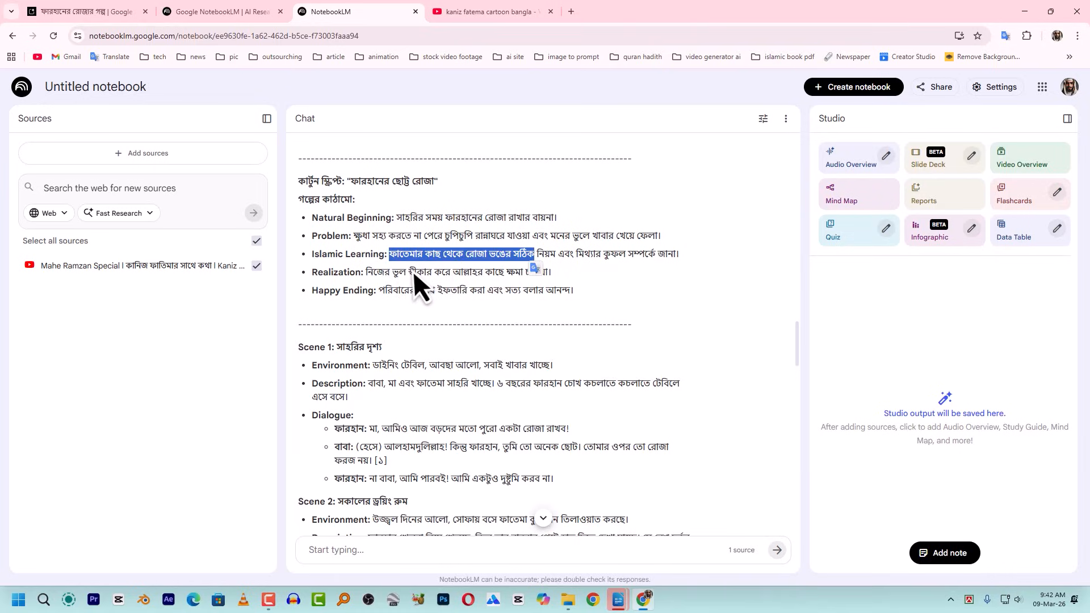
{"action": "left_click_drag", "start_coordinate": [362, 273], "coordinate": [526, 284]}
{"action": "left_click_drag", "start_coordinate": [386, 291], "coordinate": [566, 294]}
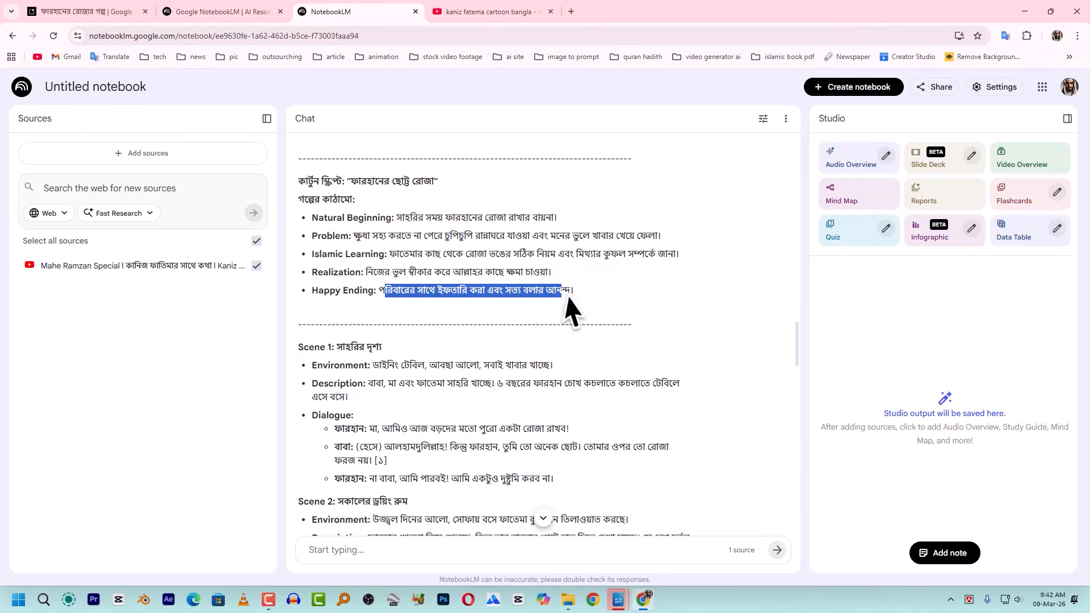
{"action": "left_click", "coordinate": [310, 219]}
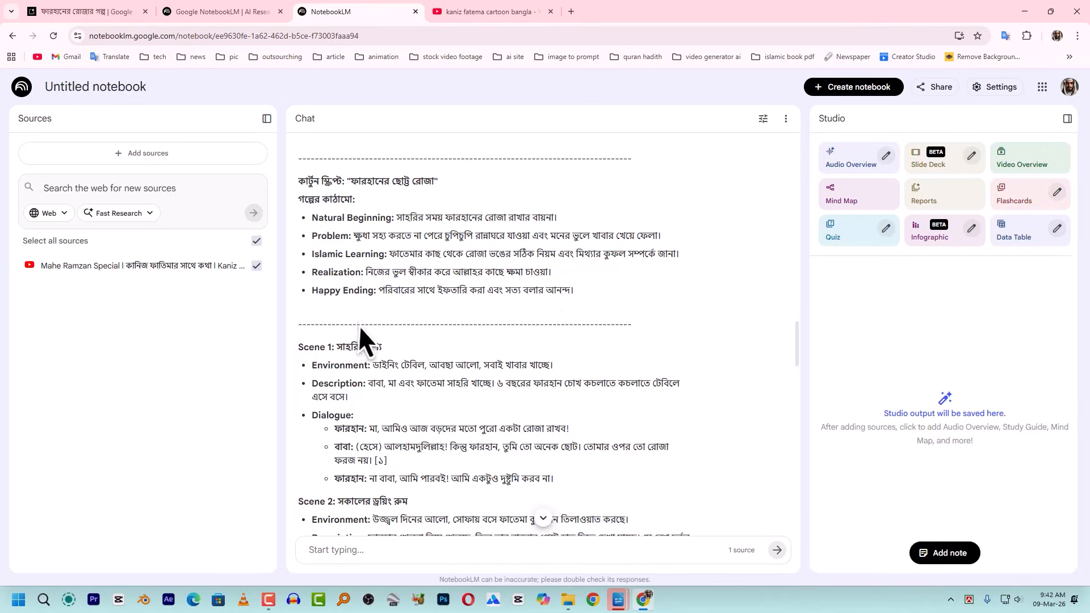
Read through the environments, descriptions and dialogues of the generated script from Scene 1 to Scene 10.
{"action": "scroll", "coordinate": [360, 328], "scroll_direction": "down", "scroll_amount": 2}
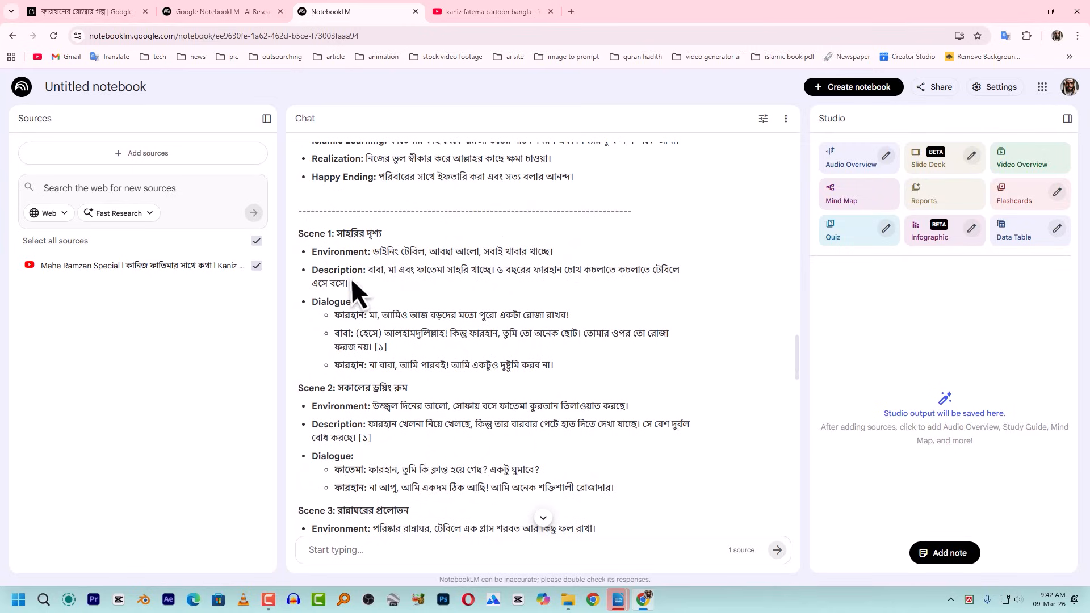
{"action": "scroll", "coordinate": [356, 376], "scroll_direction": "down", "scroll_amount": 10}
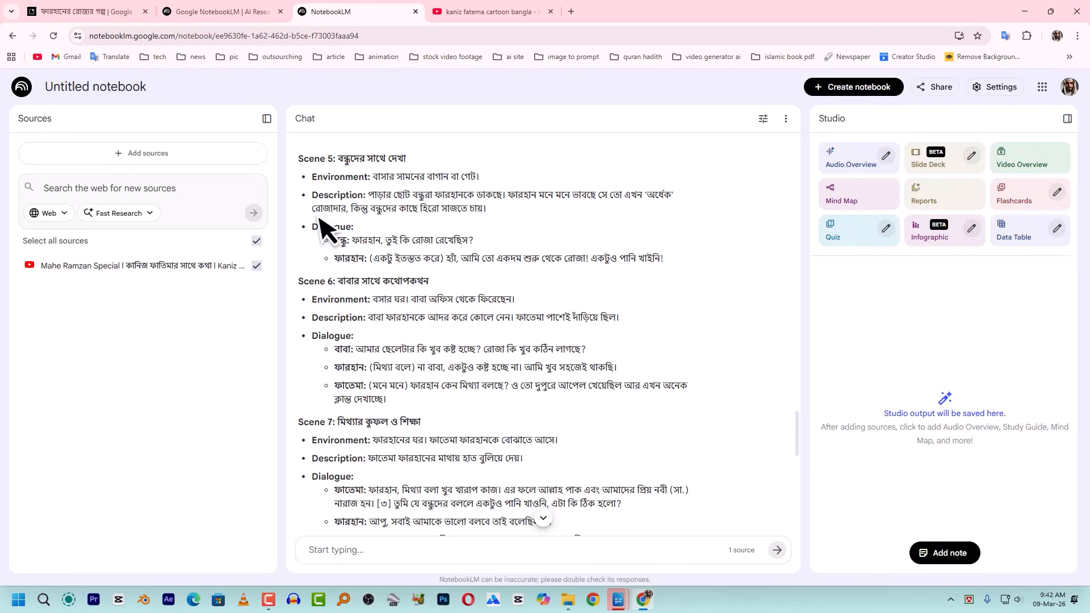
{"action": "scroll", "coordinate": [366, 322], "scroll_direction": "down", "scroll_amount": 8}
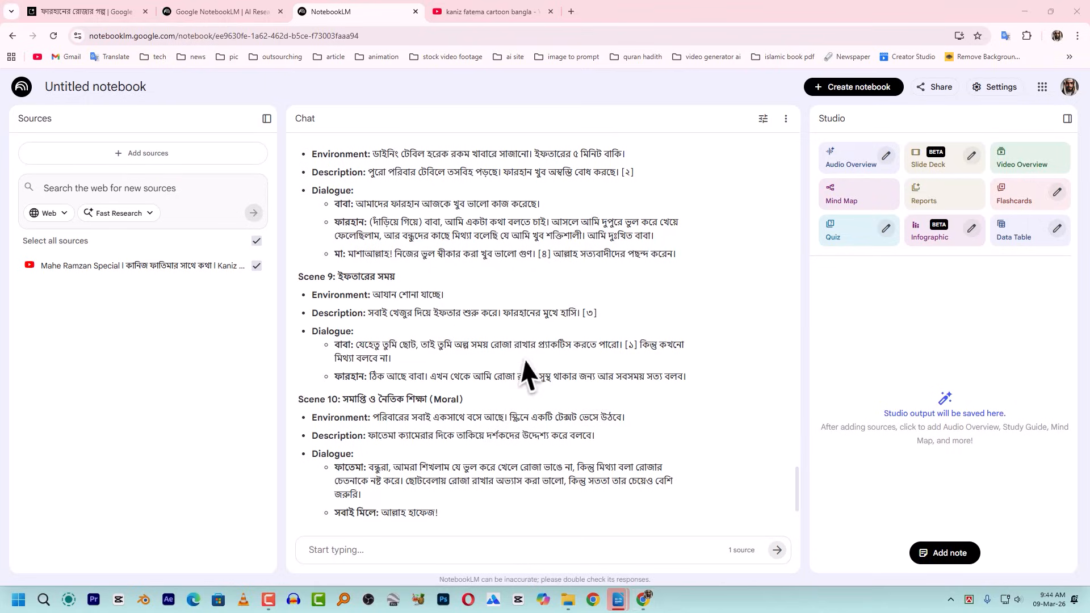
Switch to the prompt document in Writer and go to the second-step prompt's "consistent character portrait image generation prompt" instruction.
{"action": "left_click", "coordinate": [619, 600]}
{"action": "left_click", "coordinate": [662, 534]}
{"action": "scroll", "coordinate": [1009, 334], "scroll_direction": "up", "scroll_amount": 7}
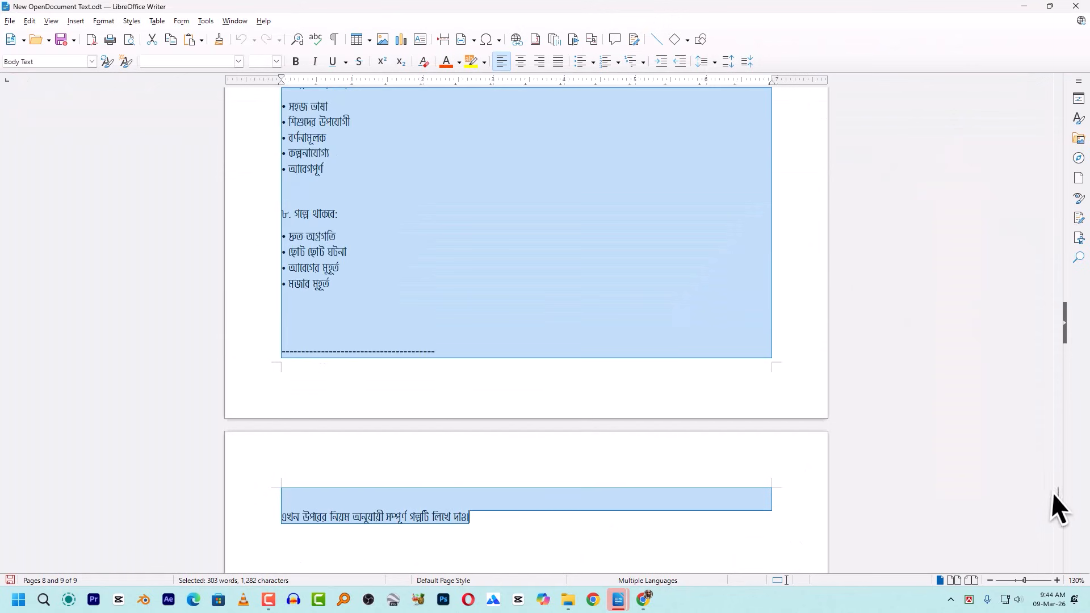
{"action": "left_click_drag", "start_coordinate": [1057, 499], "coordinate": [1038, 223]}
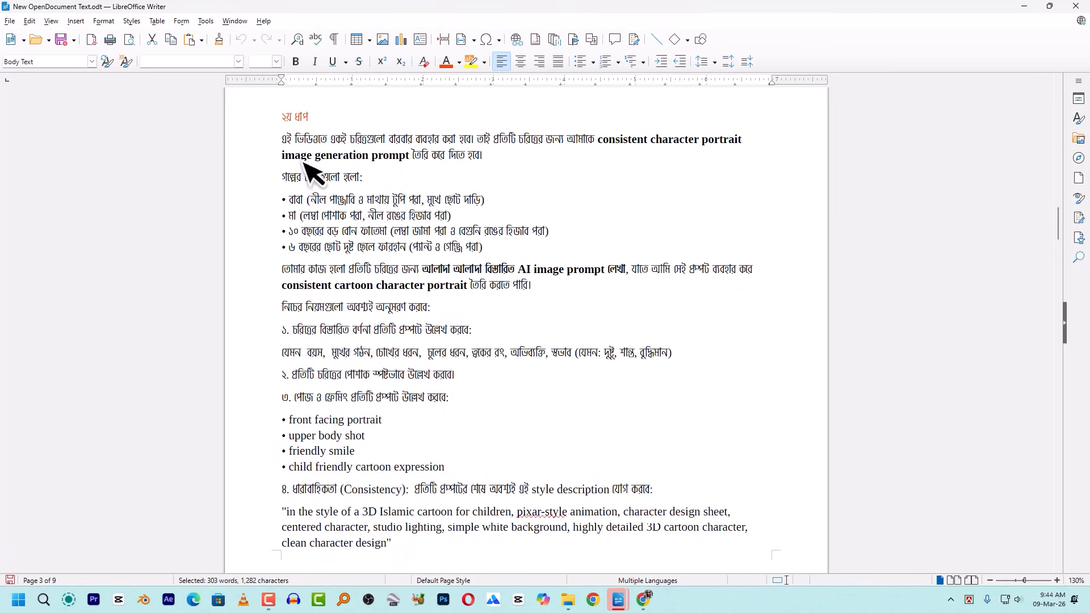
{"action": "left_click", "coordinate": [283, 147]}
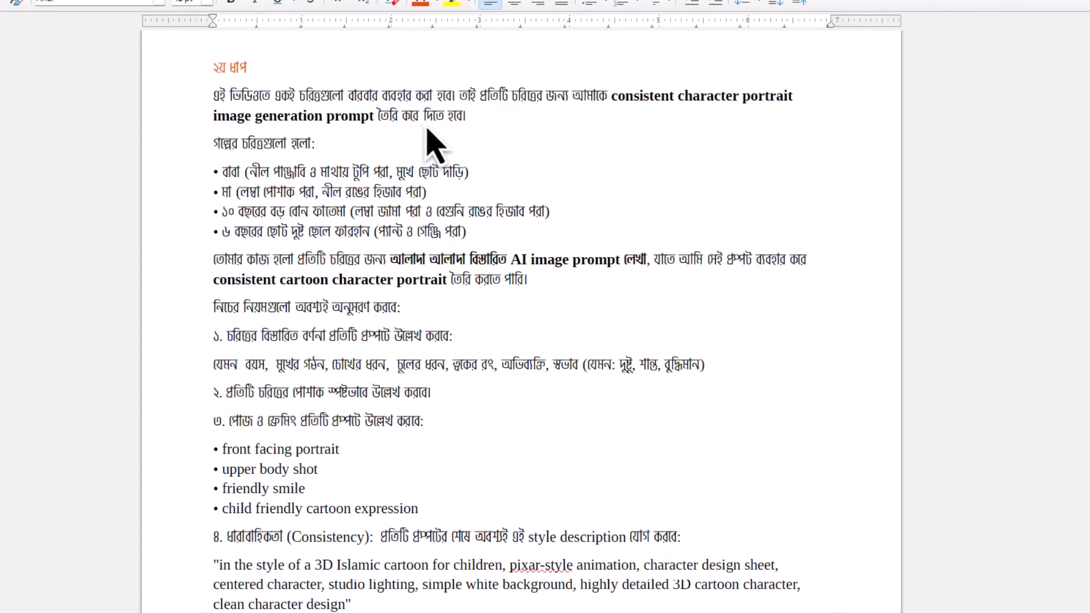
{"action": "left_click", "coordinate": [499, 116]}
Highlight the four-character list in the second-step prompt.
{"action": "left_click", "coordinate": [208, 178]}
{"action": "left_click_drag", "start_coordinate": [204, 184], "coordinate": [535, 230]}
{"action": "left_click", "coordinate": [261, 177]}
{"action": "left_click_drag", "start_coordinate": [214, 173], "coordinate": [500, 232]}
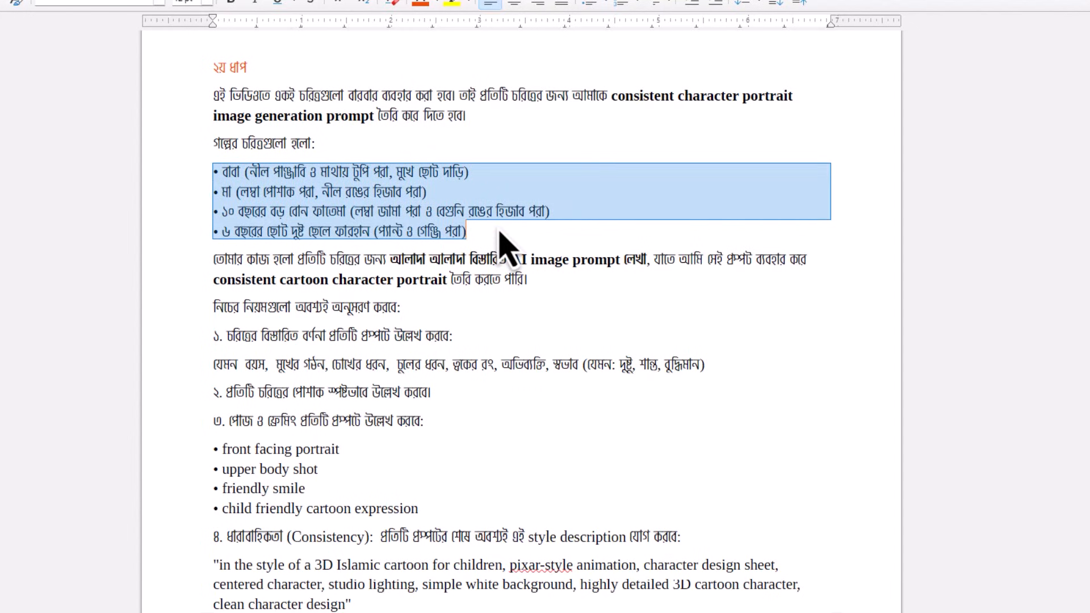
{"action": "left_click", "coordinate": [392, 212]}
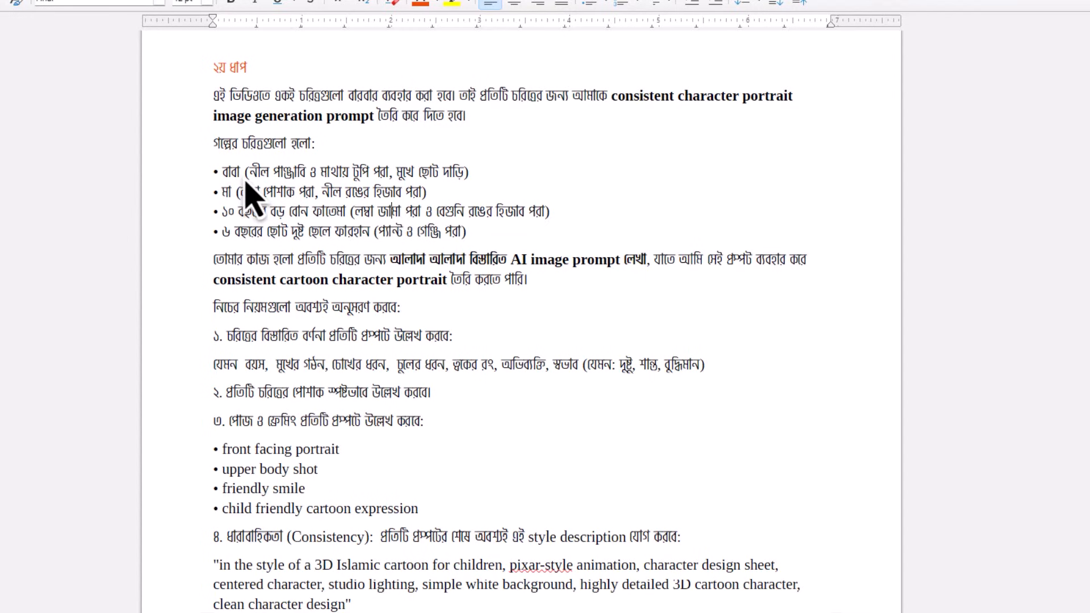
Highlight the father's and the mother's clothing descriptions in the second-step character list.
{"action": "left_click_drag", "start_coordinate": [246, 173], "coordinate": [479, 183]}
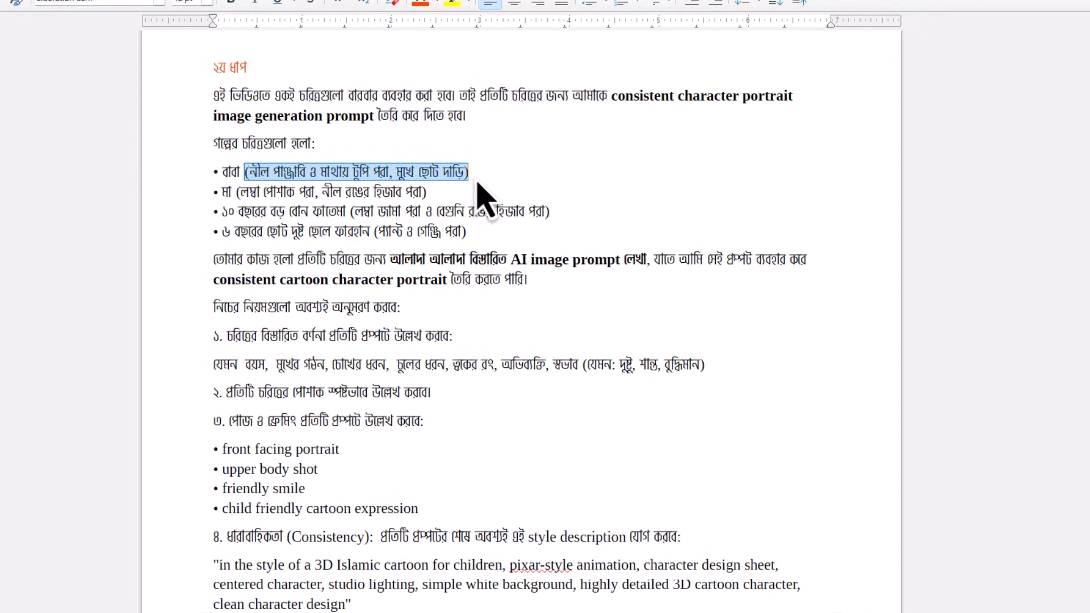
{"action": "left_click", "coordinate": [327, 202]}
{"action": "left_click_drag", "start_coordinate": [277, 180], "coordinate": [492, 181]}
{"action": "left_click_drag", "start_coordinate": [236, 193], "coordinate": [340, 211]}
{"action": "left_click", "coordinate": [322, 199]}
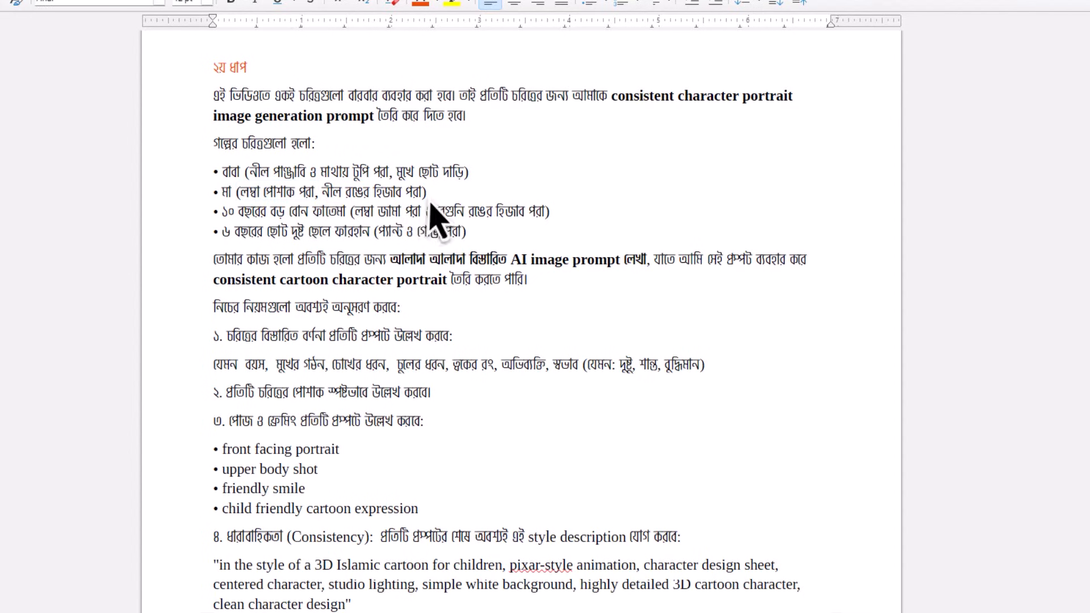
Point out the 10-year-old sister's line and highlight the 6-year-old boy's full description in the second-step prompt.
{"action": "left_click_drag", "start_coordinate": [219, 215], "coordinate": [223, 218]}
{"action": "left_click", "coordinate": [355, 213]}
{"action": "left_click_drag", "start_coordinate": [222, 232], "coordinate": [493, 241]}
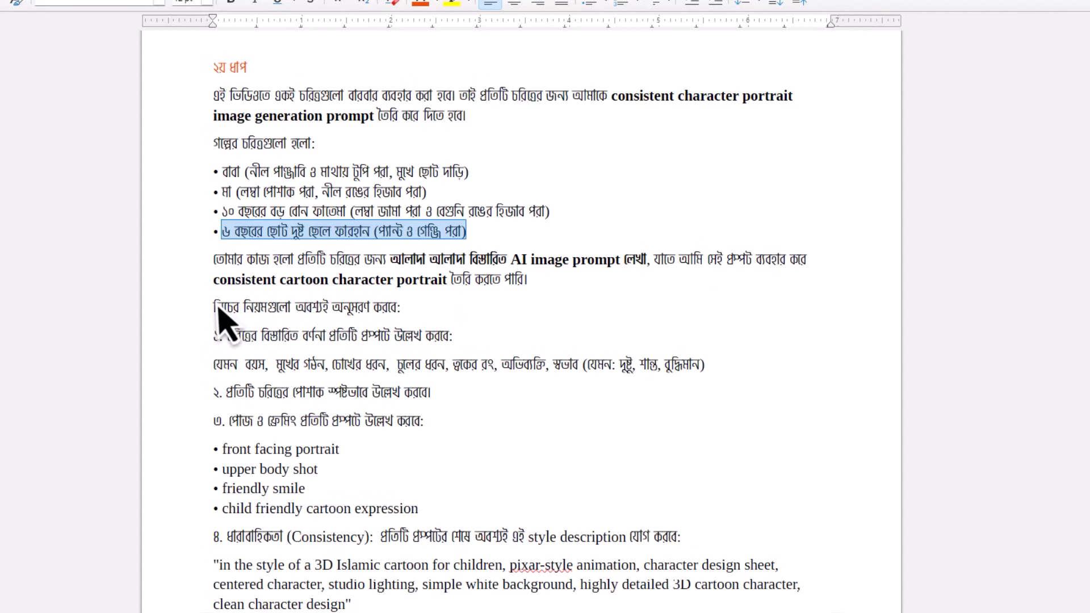
Highlight rules 1 to 3 on character details, clothing, and pose and framing in the second-step prompt.
{"action": "scroll", "coordinate": [221, 305], "scroll_direction": "down", "scroll_amount": 1}
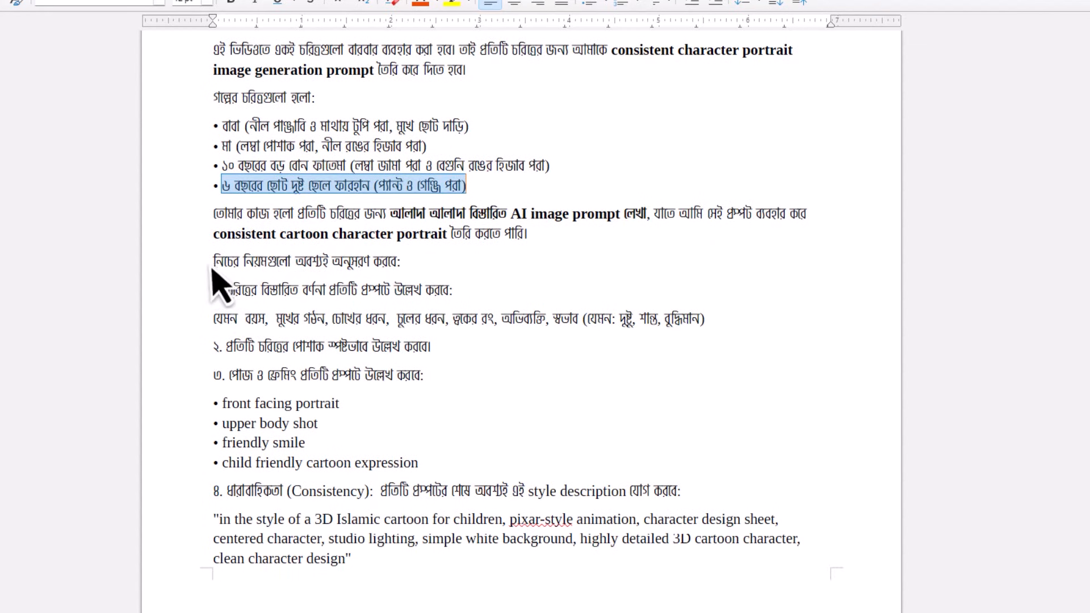
{"action": "left_click_drag", "start_coordinate": [214, 290], "coordinate": [222, 400]}
{"action": "scroll", "coordinate": [221, 392], "scroll_direction": "down", "scroll_amount": 2}
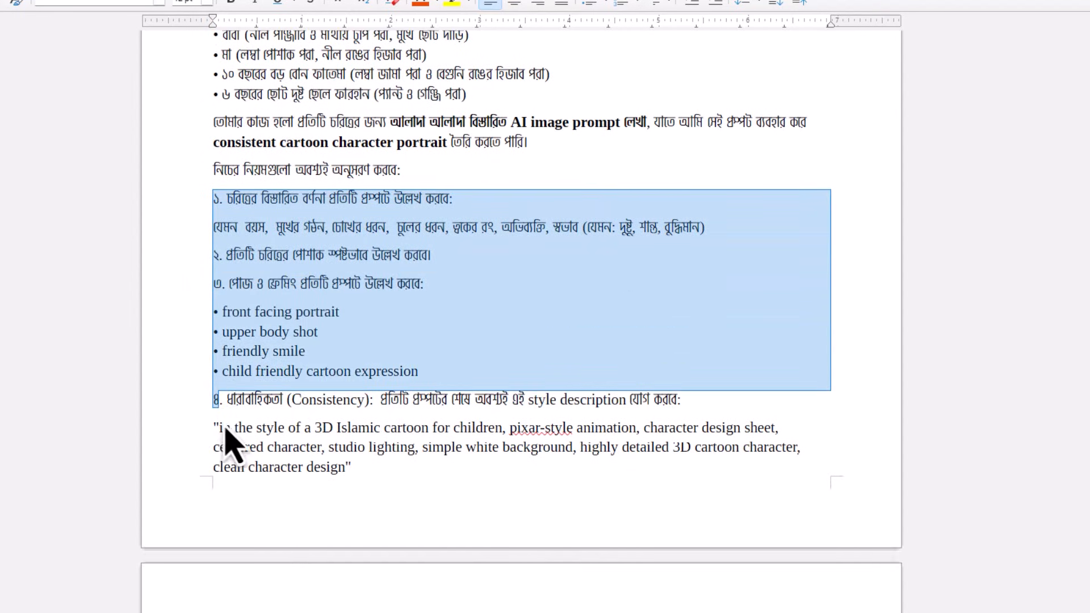
Highlight the quoted 3D Islamic cartoon style description under the Consistency rule.
{"action": "left_click_drag", "start_coordinate": [193, 436], "coordinate": [402, 499]}
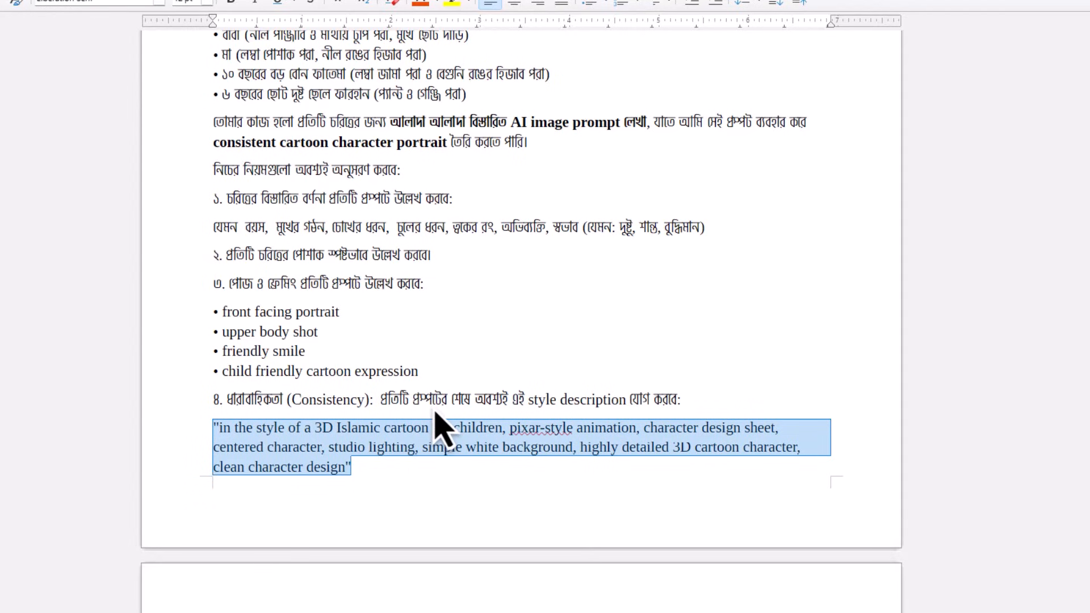
{"action": "left_click", "coordinate": [462, 449]}
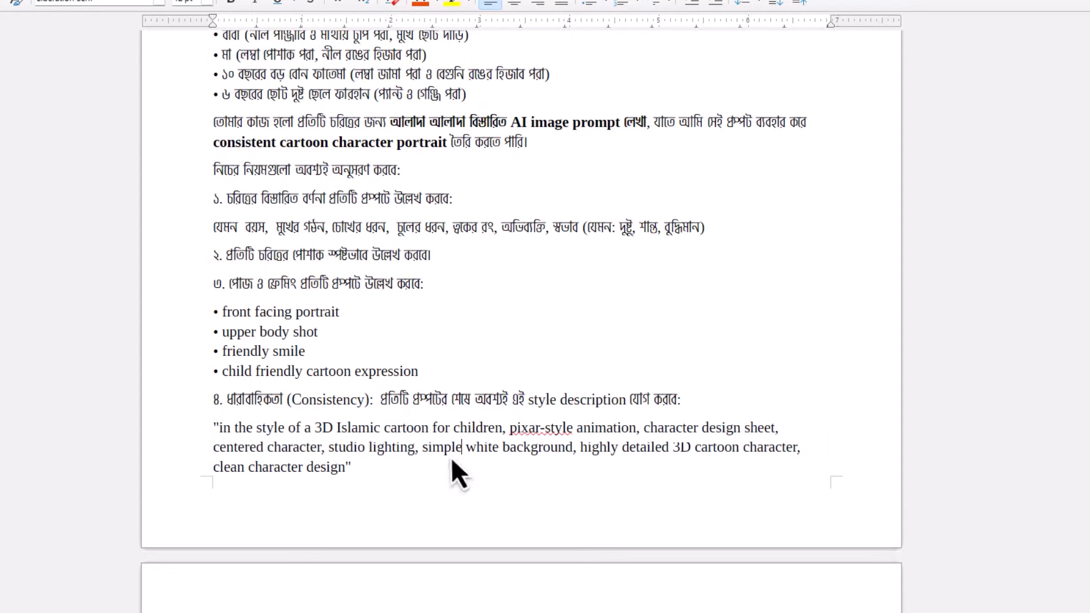
{"action": "left_click_drag", "start_coordinate": [355, 479], "coordinate": [207, 440]}
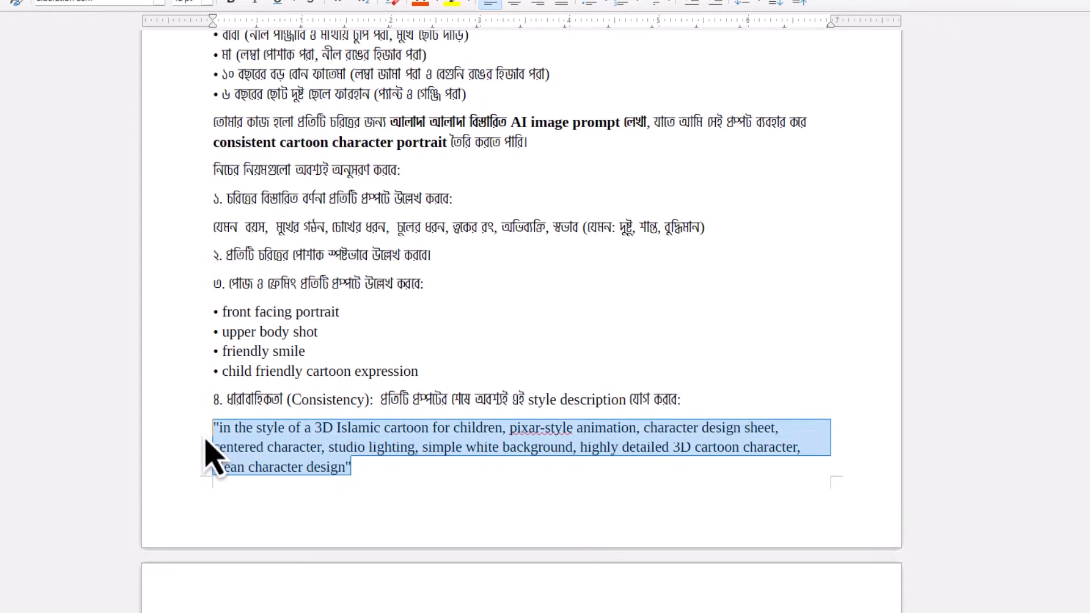
{"action": "left_click", "coordinate": [377, 463]}
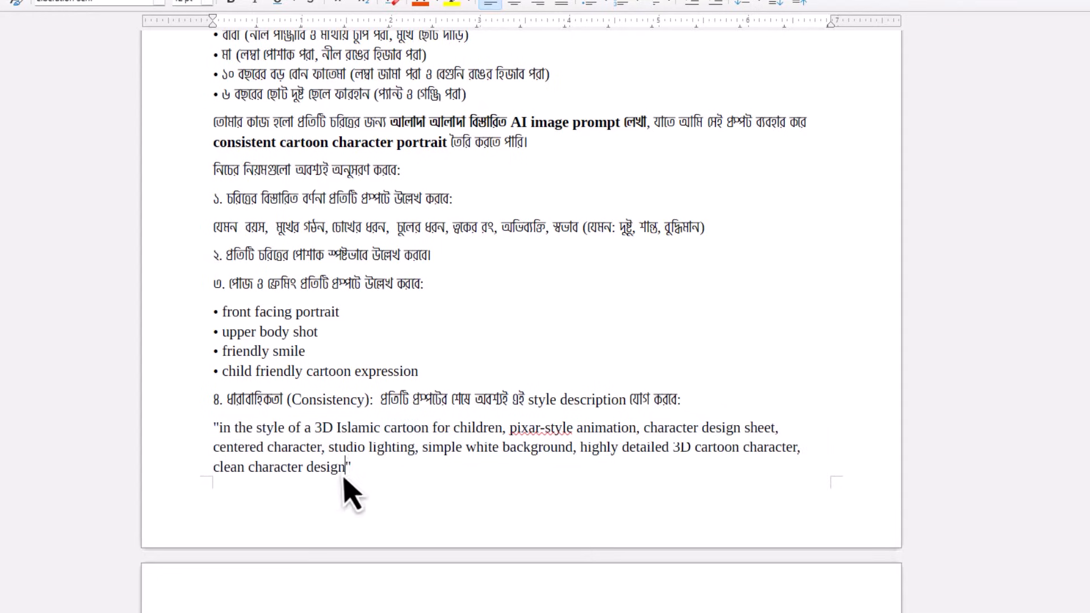
Highlight the full quoted style description and its "pixar-style" phrase under the Consistency rule.
{"action": "left_click_drag", "start_coordinate": [345, 479], "coordinate": [200, 431]}
{"action": "right_click", "coordinate": [278, 457]}
{"action": "left_click", "coordinate": [301, 479]}
{"action": "left_click_drag", "start_coordinate": [211, 436], "coordinate": [384, 511]}
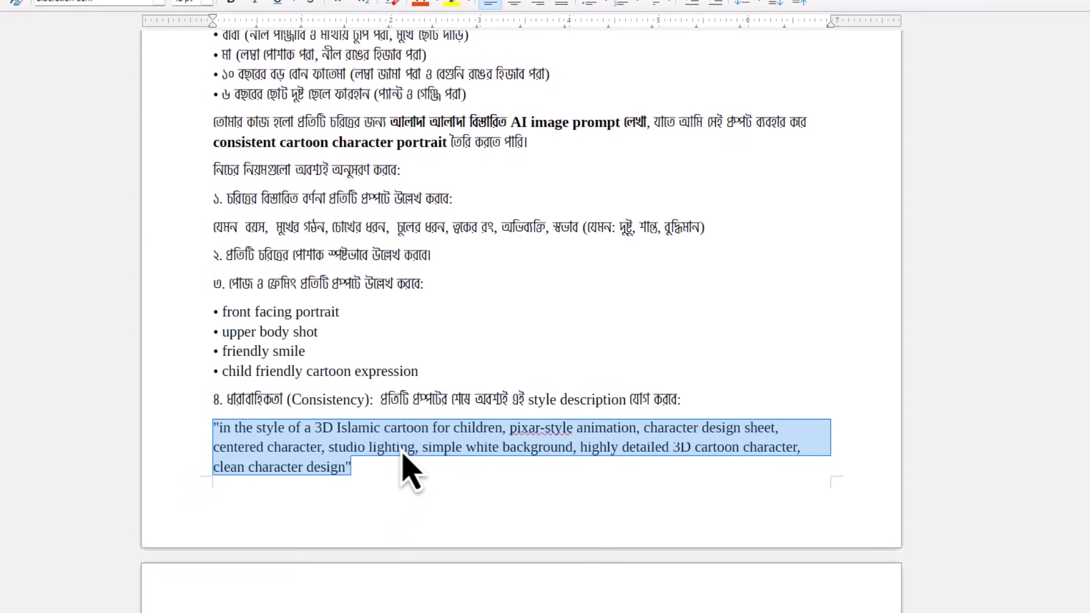
{"action": "left_click", "coordinate": [305, 438]}
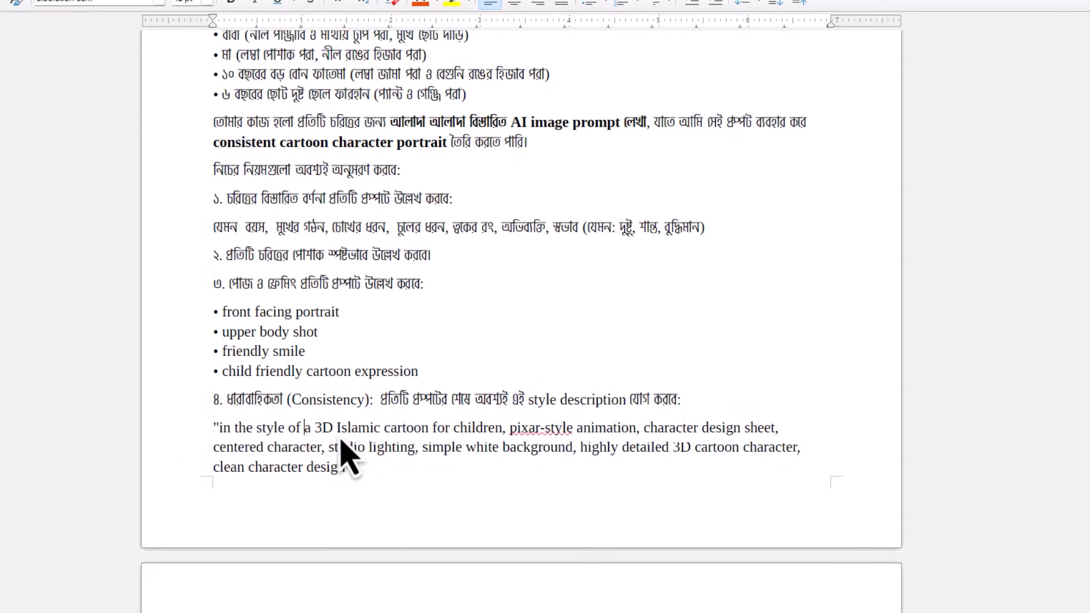
{"action": "left_click_drag", "start_coordinate": [509, 429], "coordinate": [576, 429]}
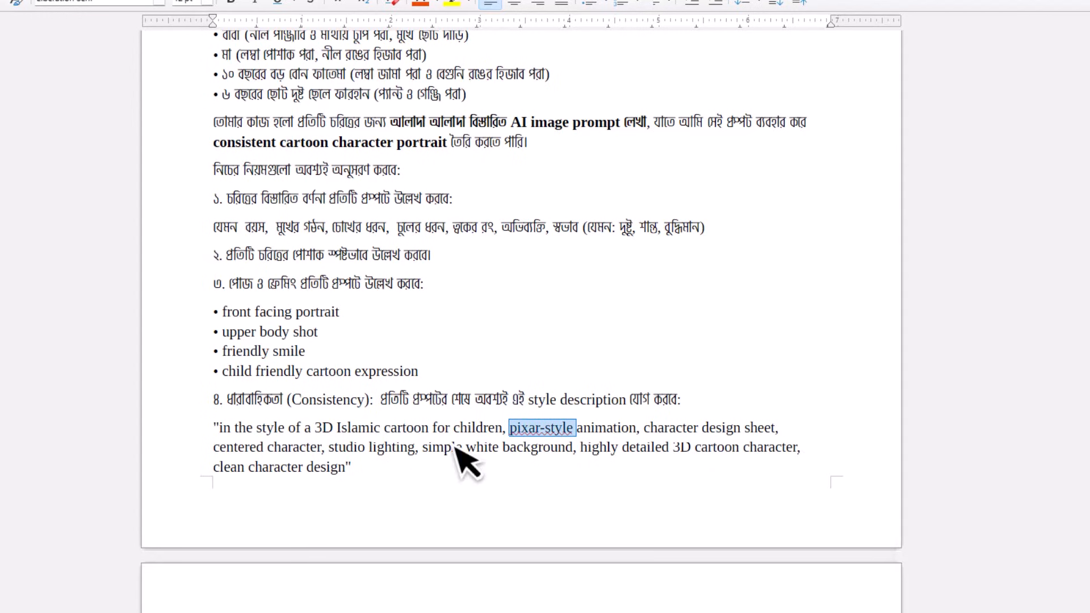
{"action": "left_click", "coordinate": [432, 450]}
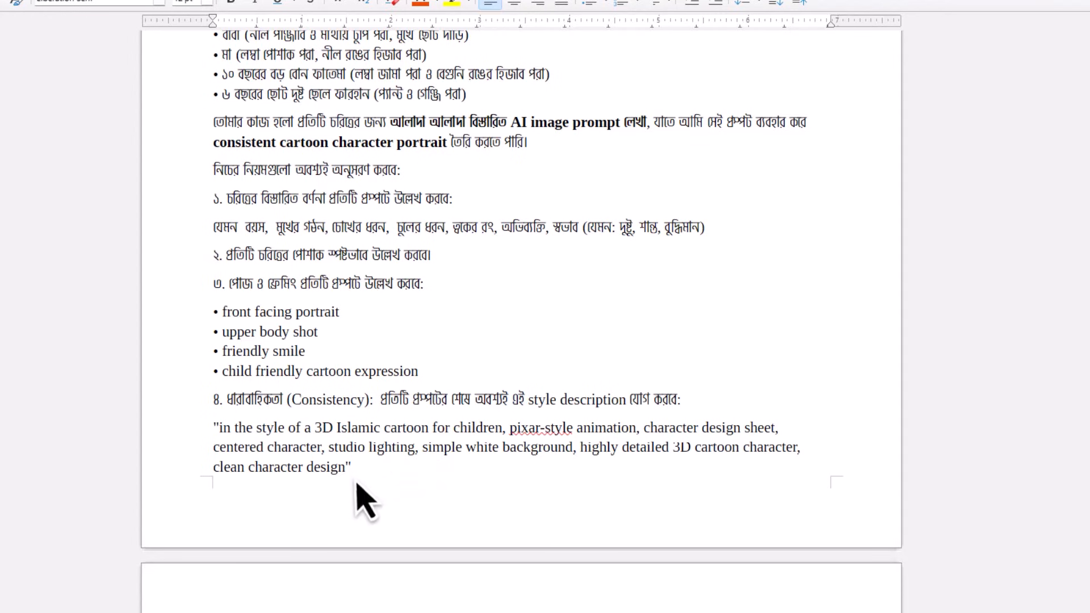
{"action": "triple_click", "coordinate": [211, 432]}
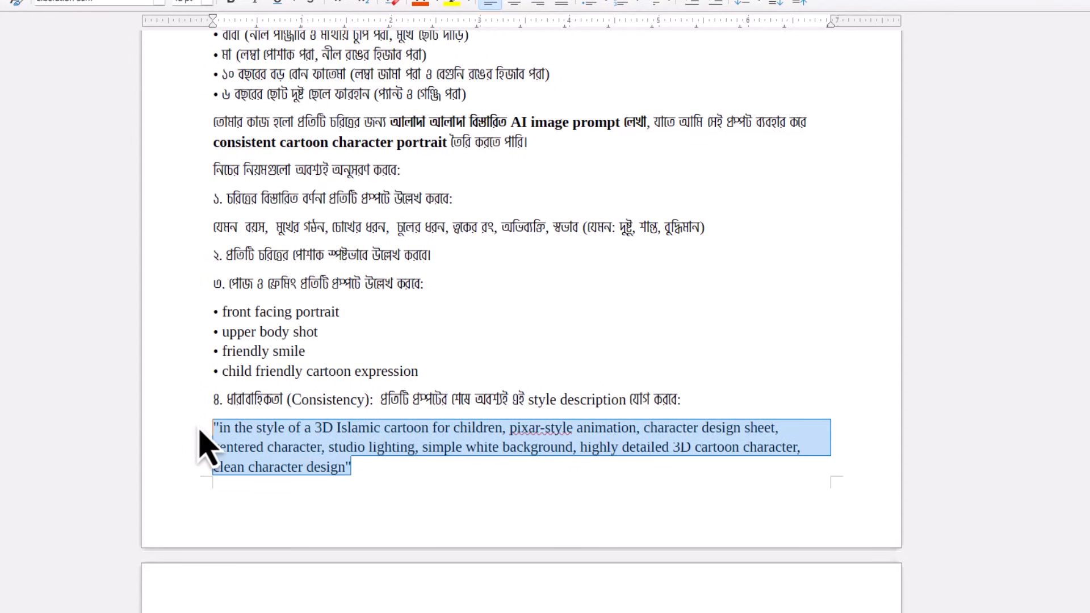
Delete the character names after Character 1 to Character 4 in the second-step prompt's output format section.
{"action": "scroll", "coordinate": [228, 398], "scroll_direction": "down", "scroll_amount": 4}
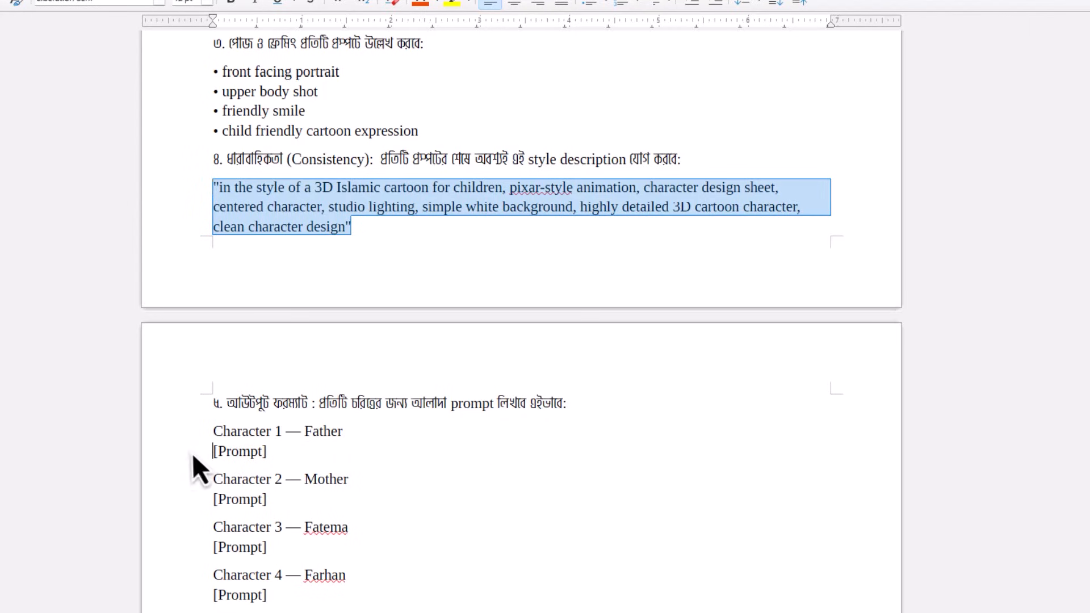
{"action": "left_click_drag", "start_coordinate": [195, 458], "coordinate": [353, 459]}
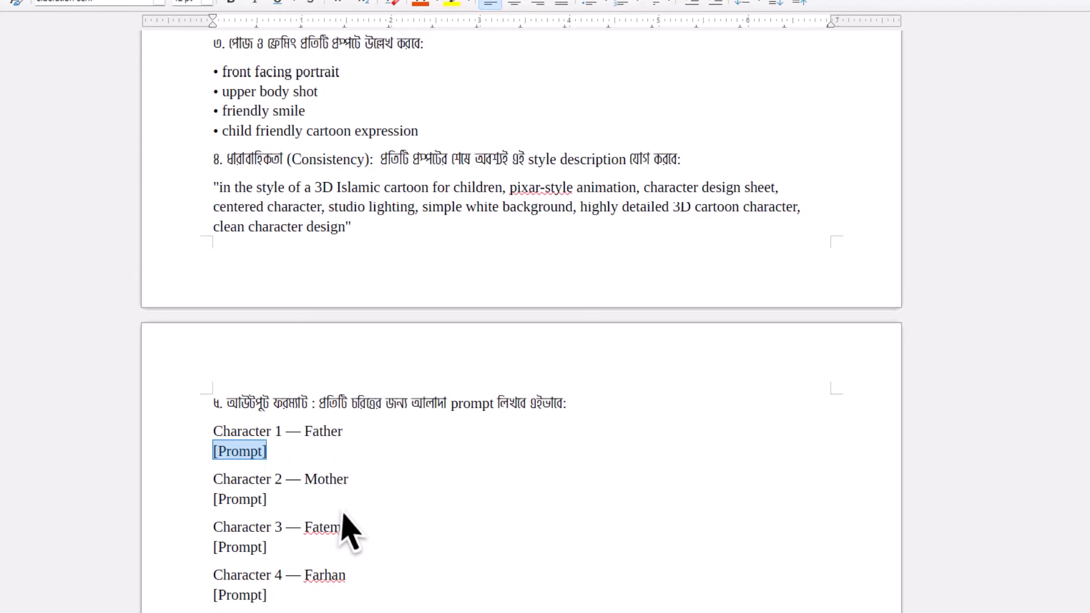
{"action": "double_click", "coordinate": [309, 432]}
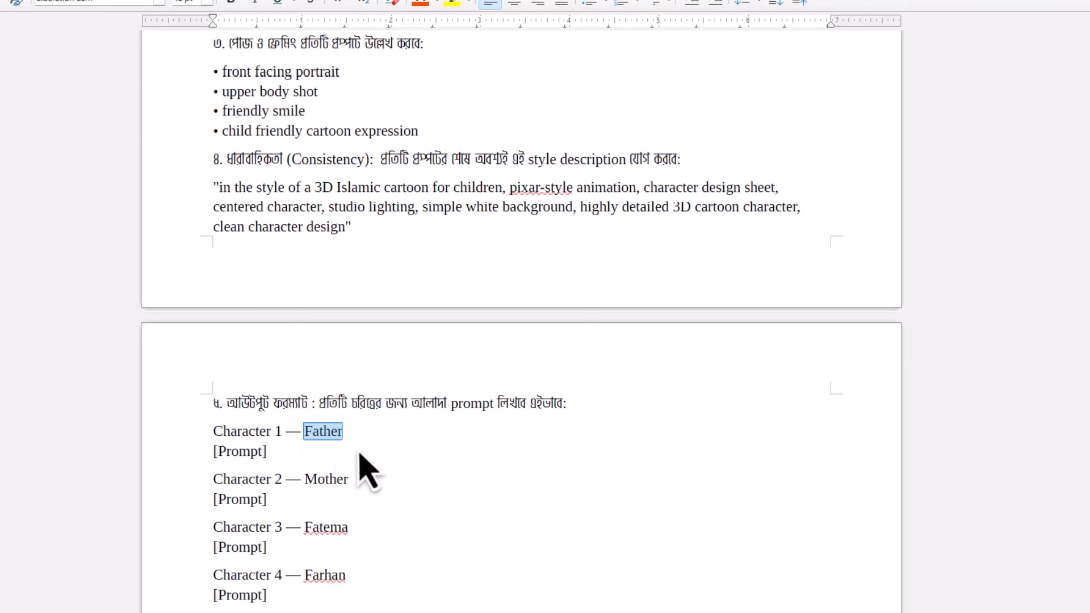
{"action": "key", "text": "BackSpace"}
{"action": "double_click", "coordinate": [310, 483]}
{"action": "key", "text": "BackSpace"}
{"action": "left_click", "coordinate": [309, 531]}
{"action": "double_click", "coordinate": [325, 533]}
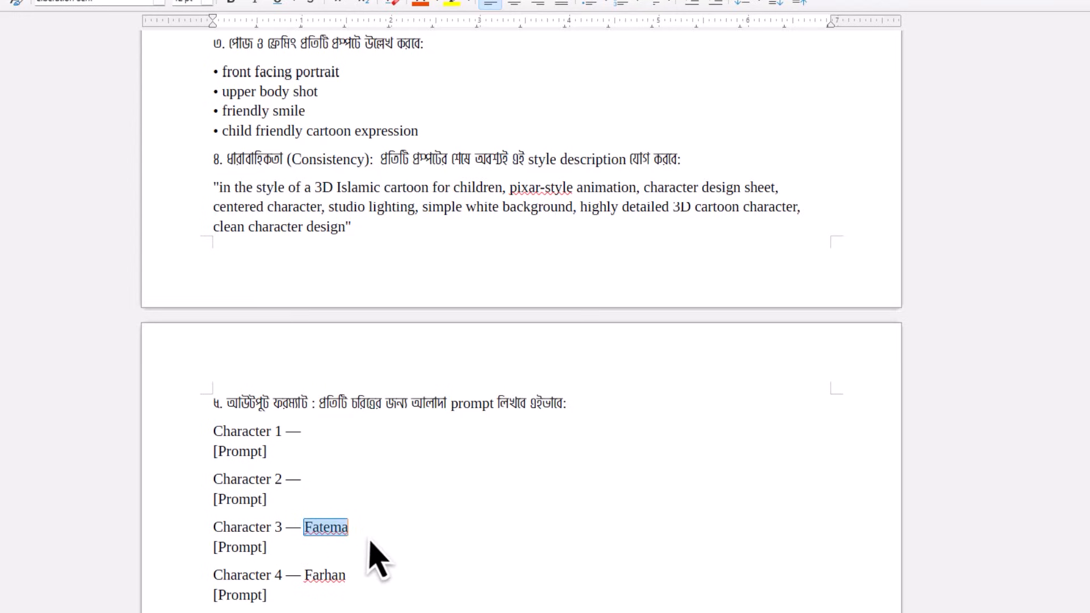
{"action": "key", "text": "BackSpace"}
{"action": "double_click", "coordinate": [325, 575]}
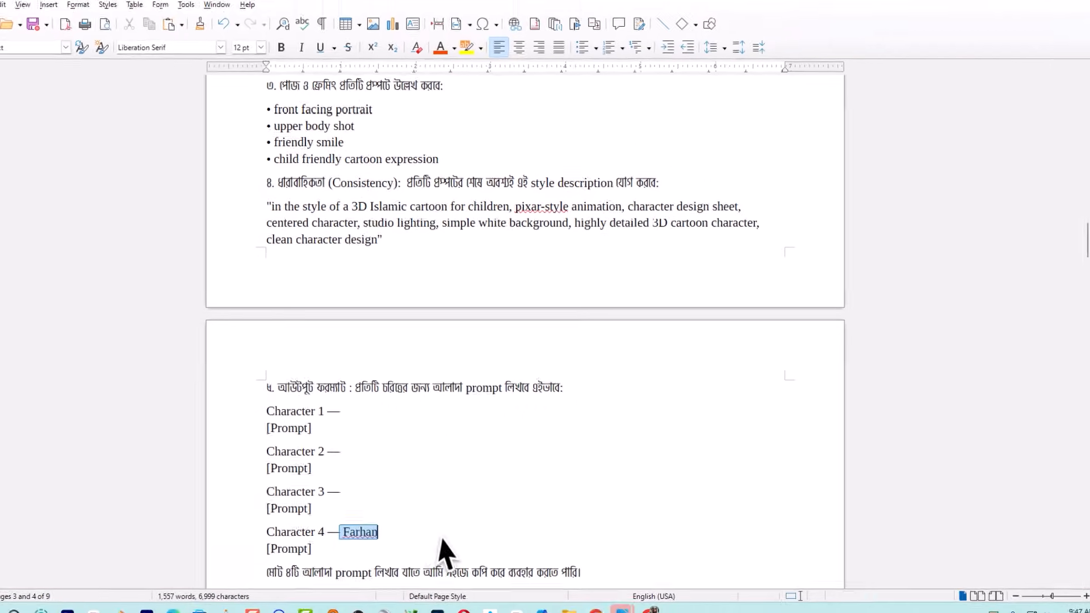
{"action": "key", "text": "BackSpace"}
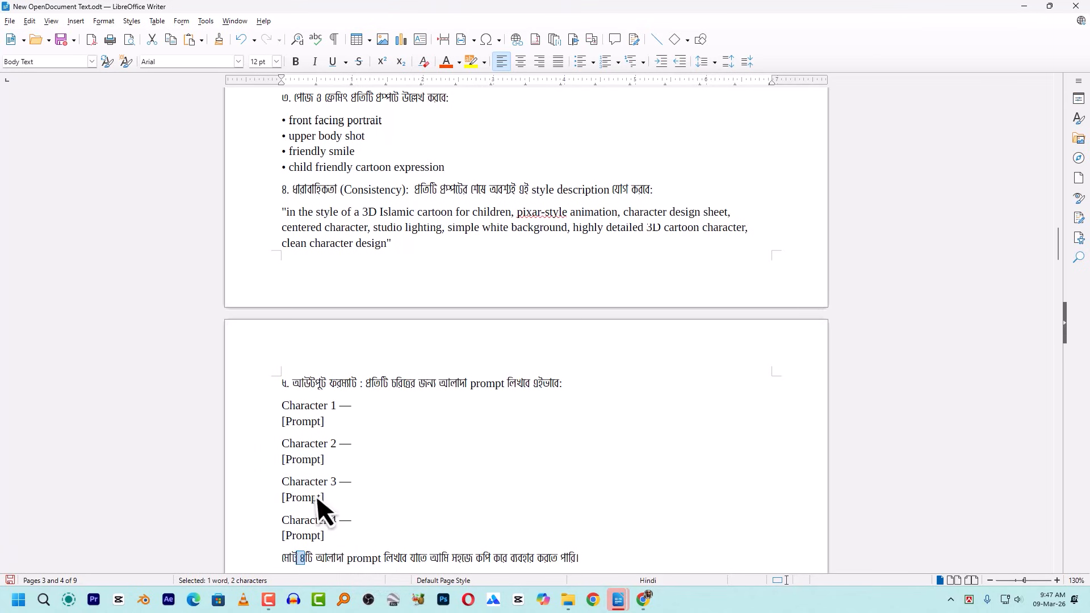
Copy the entire second-step prompt, from its opening paragraph to the closing line about the four separate prompts.
{"action": "scroll", "coordinate": [340, 417], "scroll_direction": "down", "scroll_amount": 2}
{"action": "scroll", "coordinate": [339, 416], "scroll_direction": "up", "scroll_amount": 15}
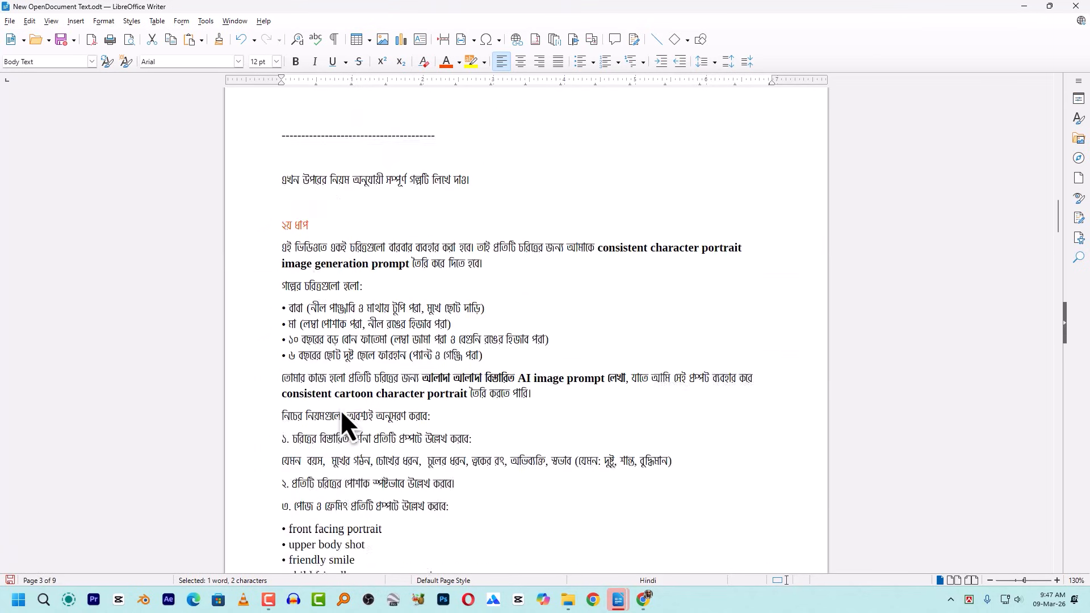
{"action": "scroll", "coordinate": [346, 436], "scroll_direction": "down", "scroll_amount": 15}
{"action": "left_click_drag", "start_coordinate": [277, 366], "coordinate": [356, 440]}
{"action": "right_click", "coordinate": [570, 377]}
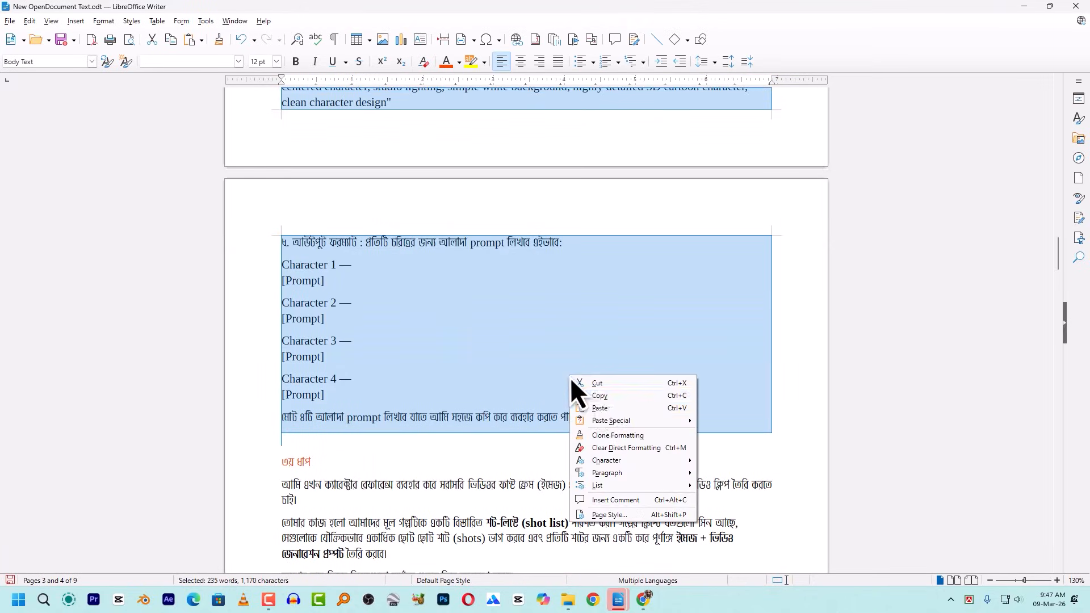
{"action": "left_click", "coordinate": [603, 395]}
Switch to the story chat in Google AI Studio and paste the copied second-step prompt into the message box.
{"action": "key", "text": "alt+Tab"}
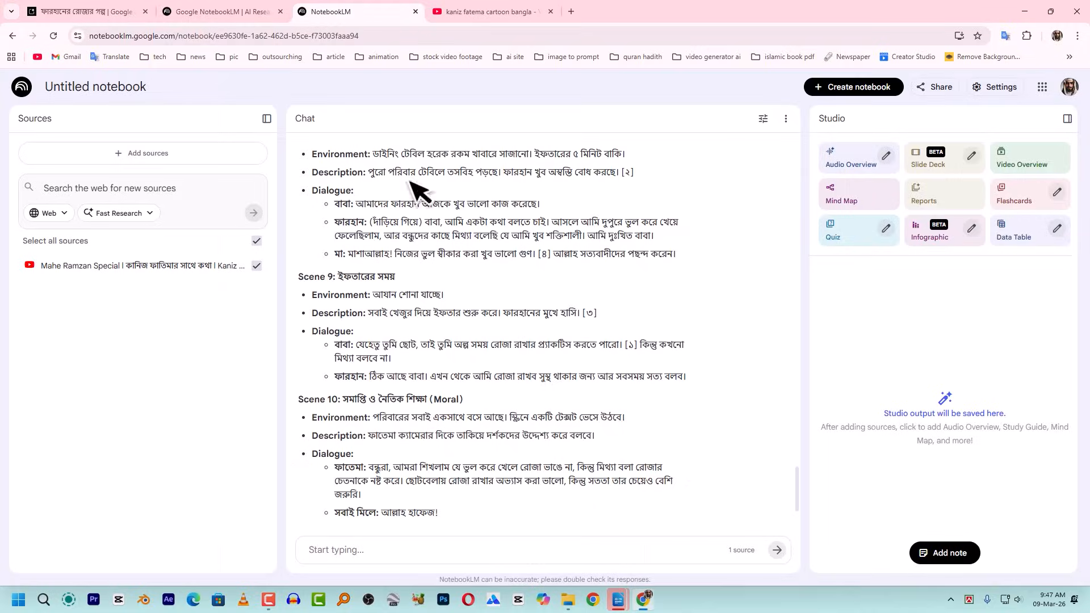
{"action": "left_click", "coordinate": [91, 12]}
{"action": "scroll", "coordinate": [511, 299], "scroll_direction": "down", "scroll_amount": 15}
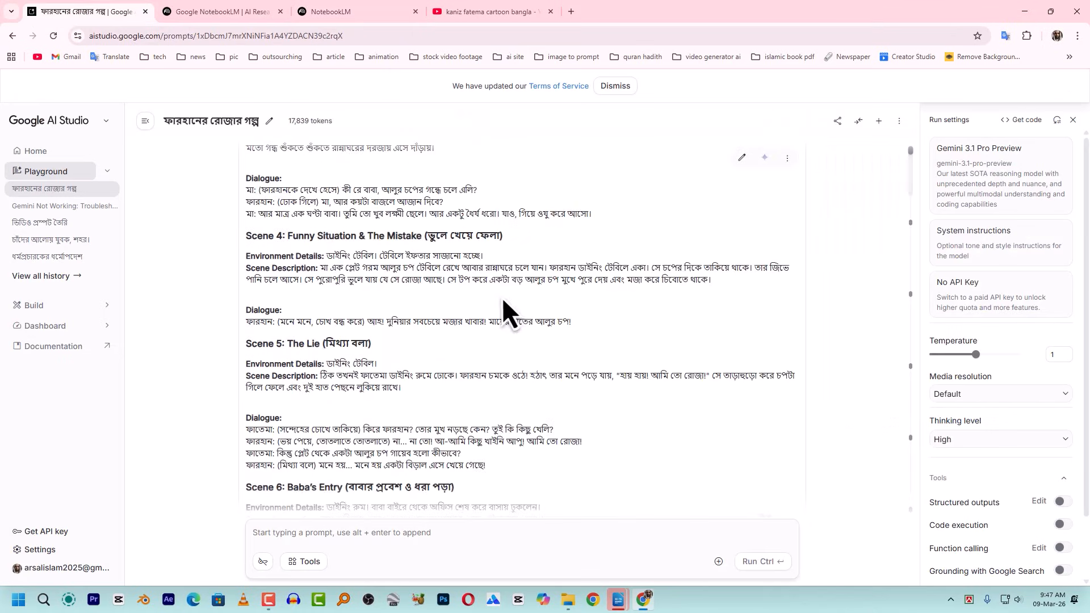
{"action": "scroll", "coordinate": [604, 336], "scroll_direction": "up", "scroll_amount": 4}
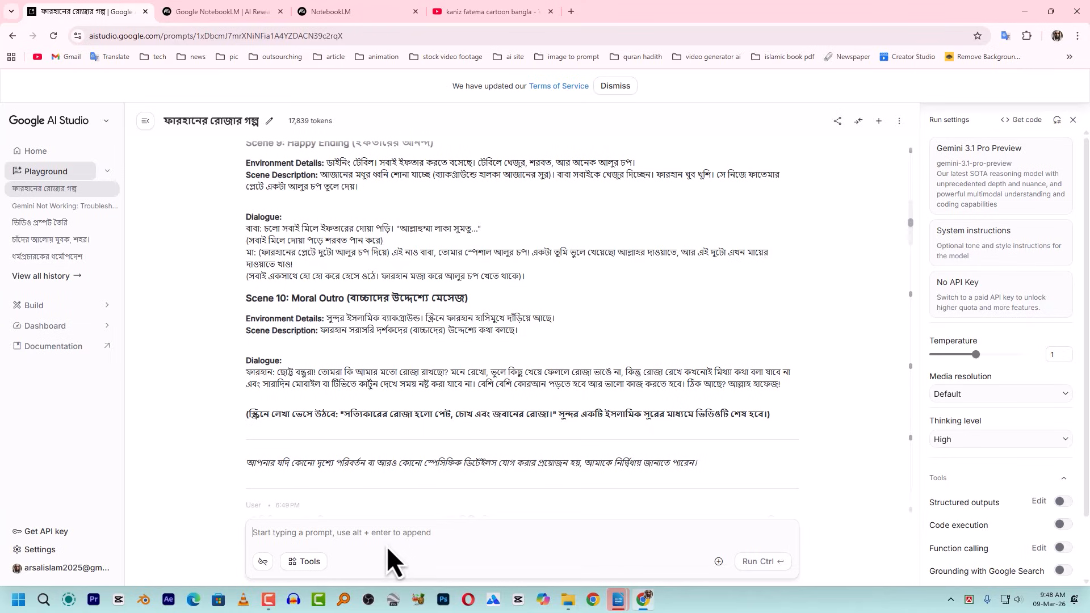
{"action": "key", "text": "ctrl+v"}
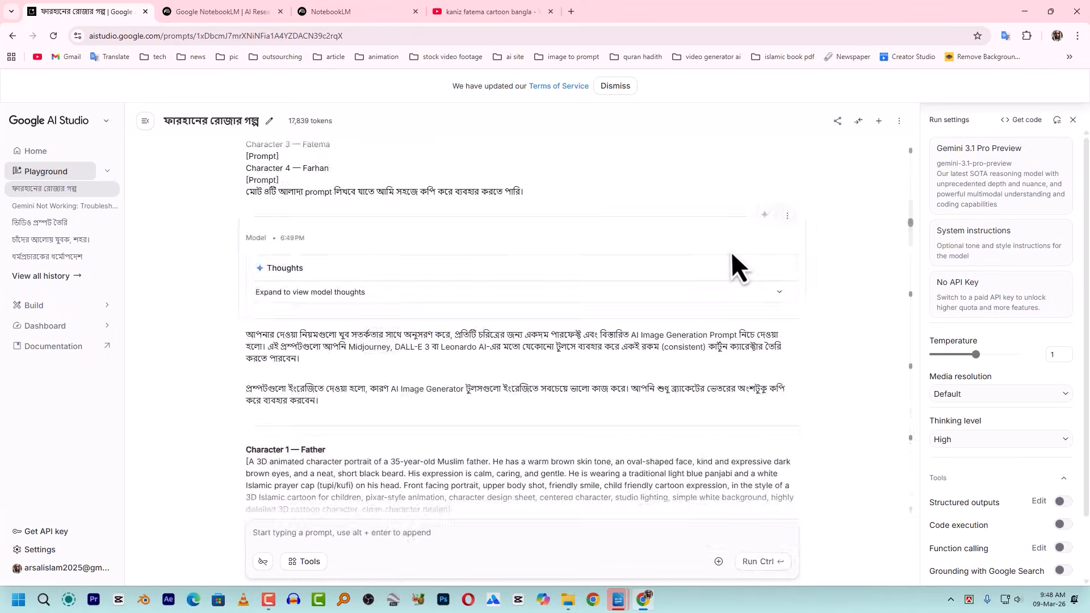
Review the separate portrait prompts for the characters in the model's reply.
{"action": "scroll", "coordinate": [731, 251], "scroll_direction": "down", "scroll_amount": 1}
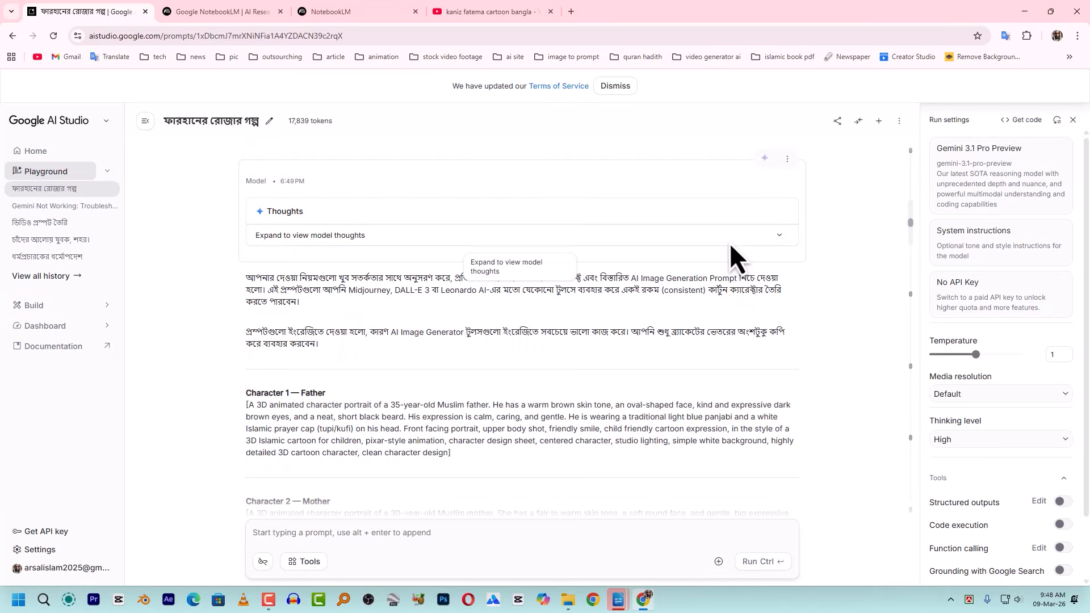
{"action": "scroll", "coordinate": [423, 318], "scroll_direction": "down", "scroll_amount": 4}
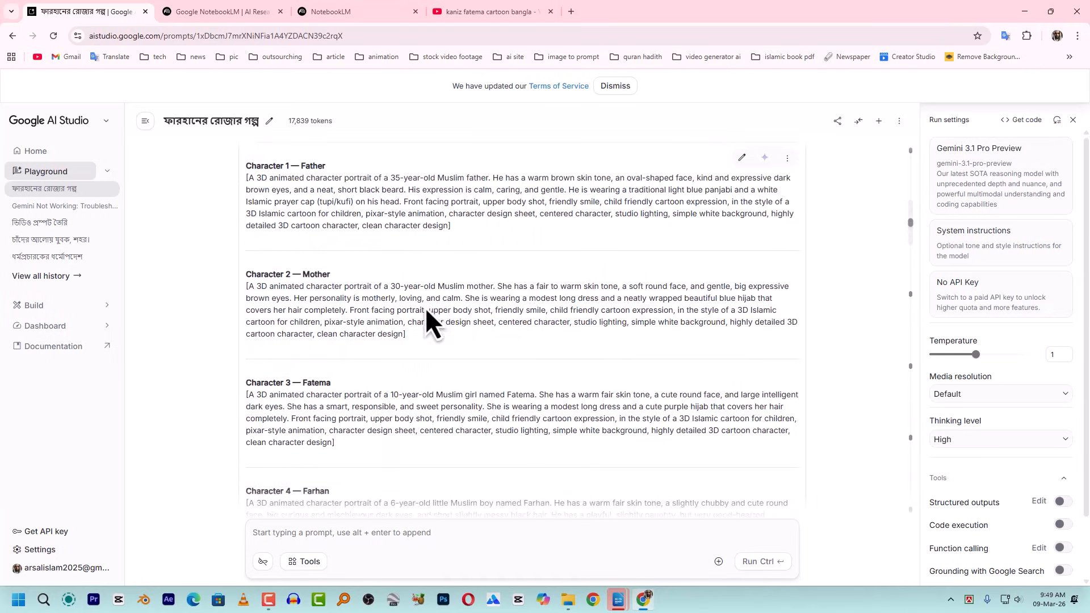
{"action": "scroll", "coordinate": [431, 295], "scroll_direction": "down", "scroll_amount": 2}
{"action": "scroll", "coordinate": [432, 301], "scroll_direction": "up", "scroll_amount": 2}
{"action": "scroll", "coordinate": [323, 315], "scroll_direction": "up", "scroll_amount": 2}
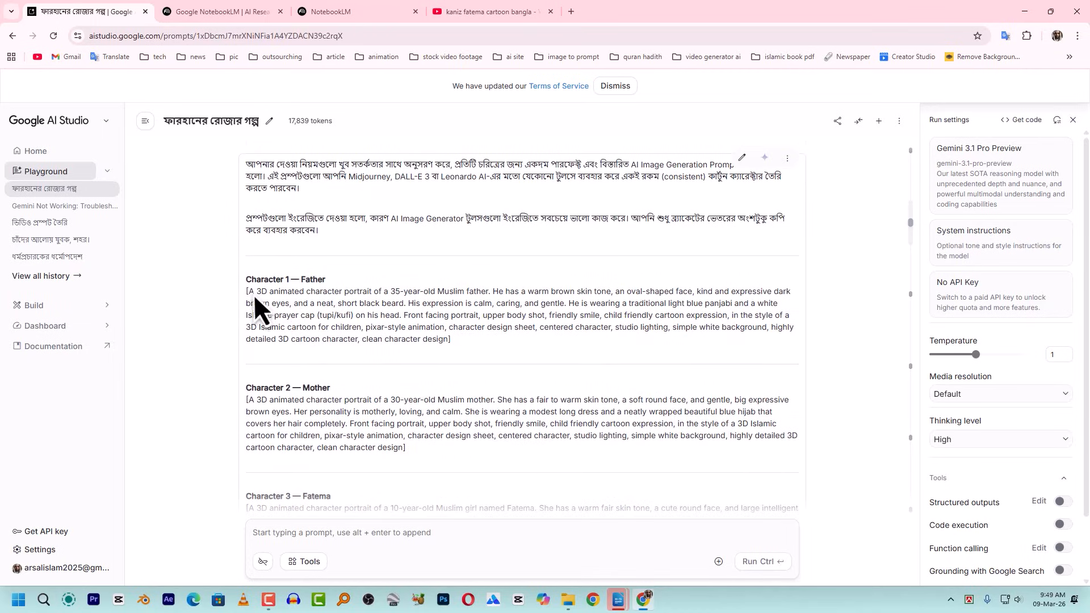
Copy the Character 1 — Father portrait prompt from the model's reply, leaving out its square brackets.
{"action": "left_click_drag", "start_coordinate": [250, 292], "coordinate": [446, 336]}
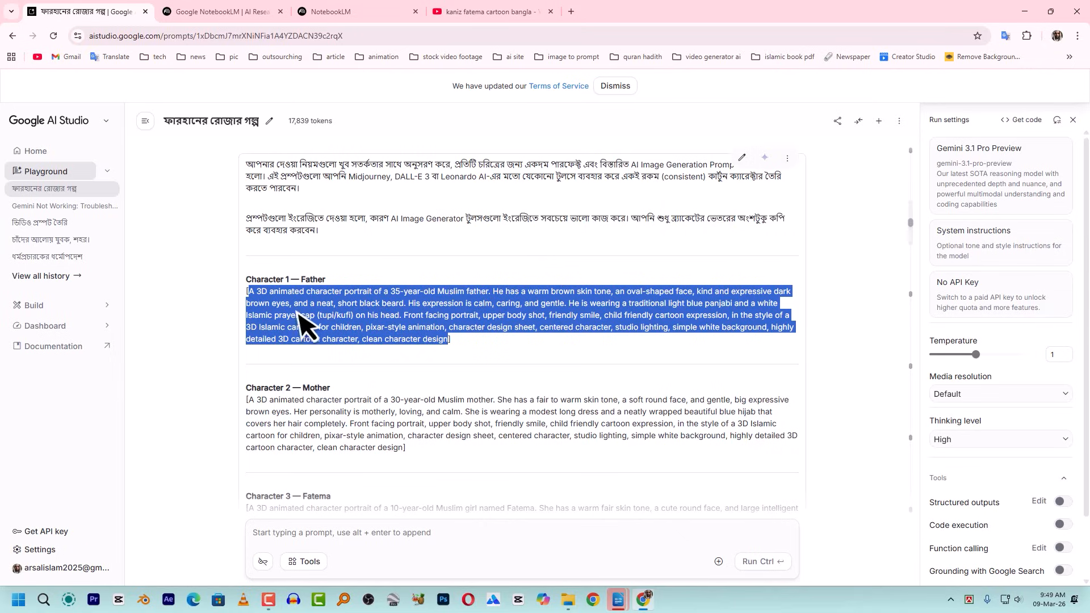
{"action": "right_click", "coordinate": [452, 302]}
{"action": "left_click", "coordinate": [476, 313]}
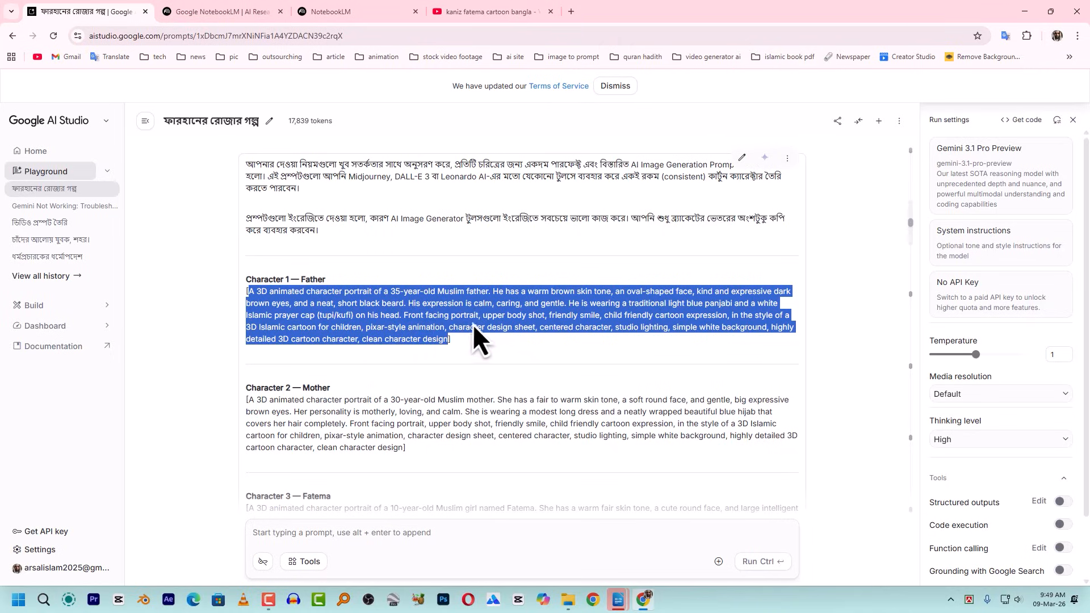
{"action": "right_click", "coordinate": [586, 305]}
{"action": "left_click", "coordinate": [614, 318]}
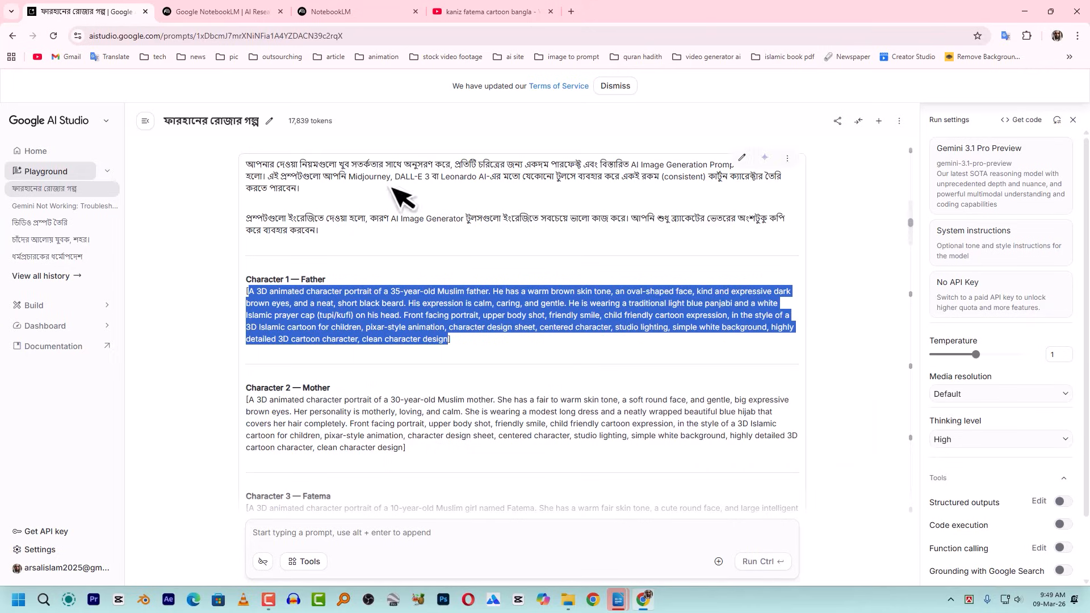
{"action": "left_click", "coordinate": [315, 285]}
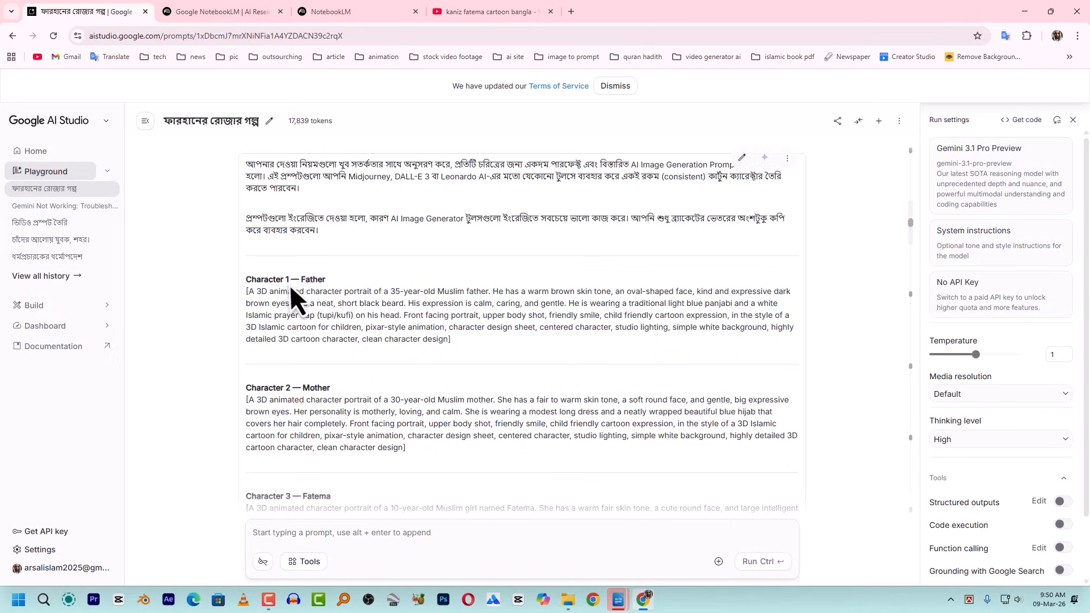
{"action": "left_click_drag", "start_coordinate": [248, 291], "coordinate": [448, 341]}
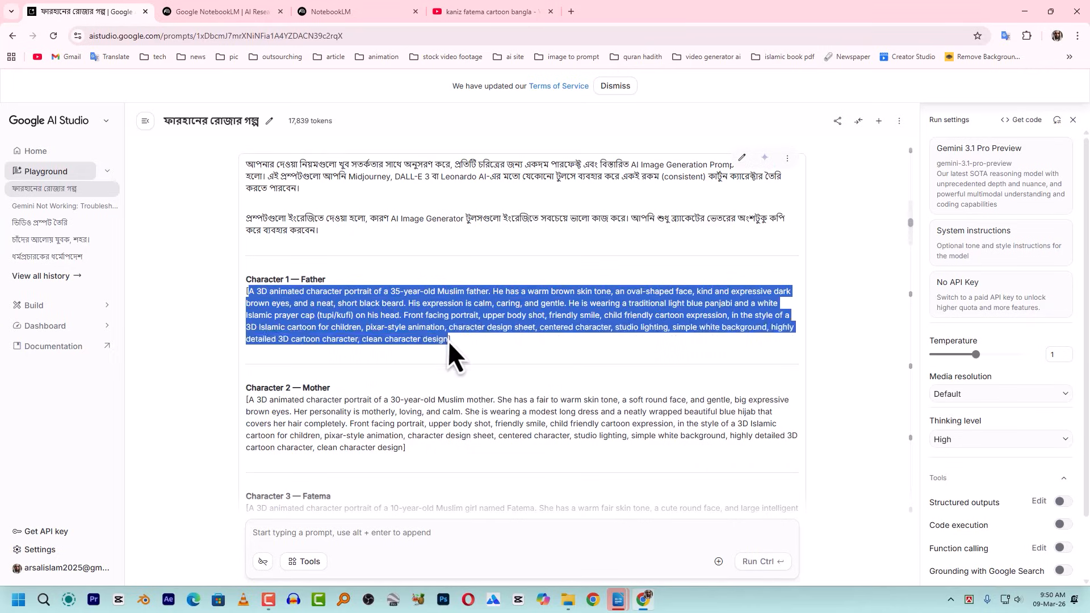
Search Google for "whisk ai" in a new browser tab and open the Whisk - labs.google/fx result.
{"action": "left_click", "coordinate": [571, 12]}
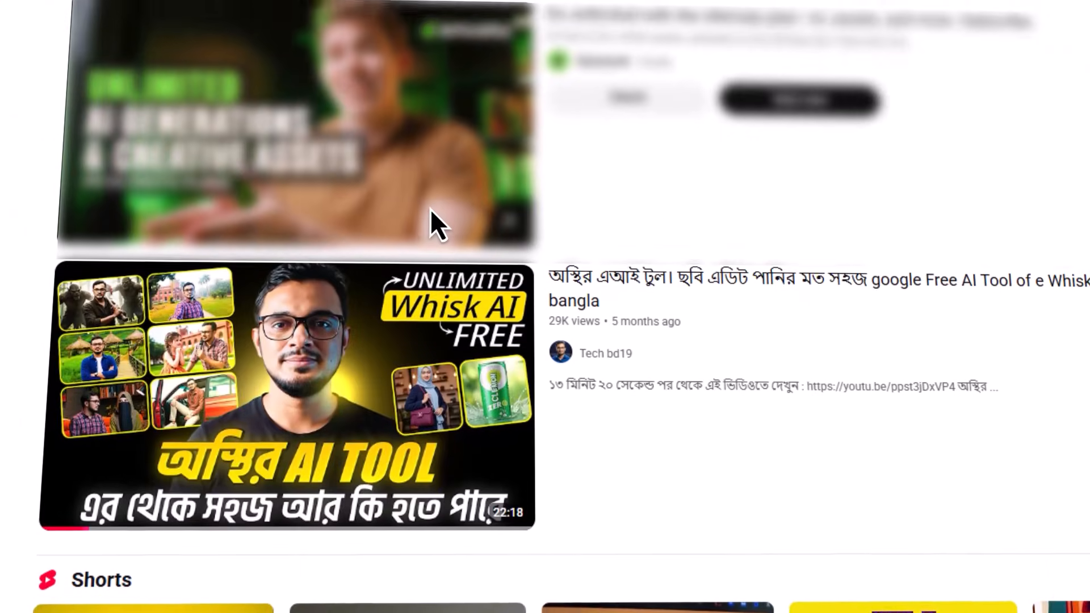
{"action": "scroll", "coordinate": [431, 216], "scroll_direction": "down", "scroll_amount": 3}
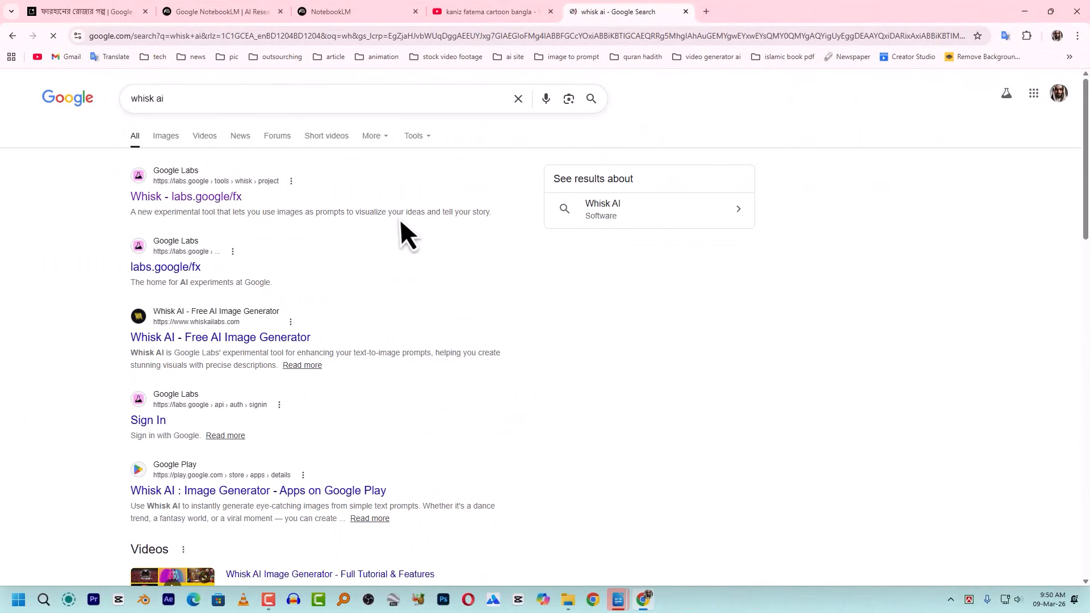
{"action": "left_click", "coordinate": [205, 196]}
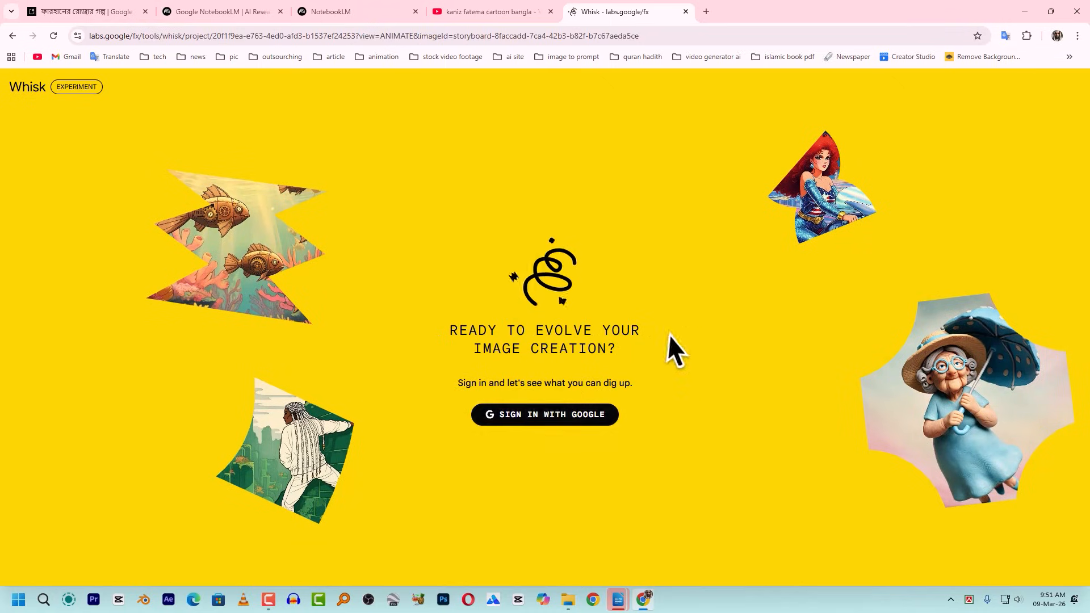
Sign in to Whisk with Google, enter the tool and show the Subject, Scene and Style image slots.
{"action": "left_click", "coordinate": [525, 416]}
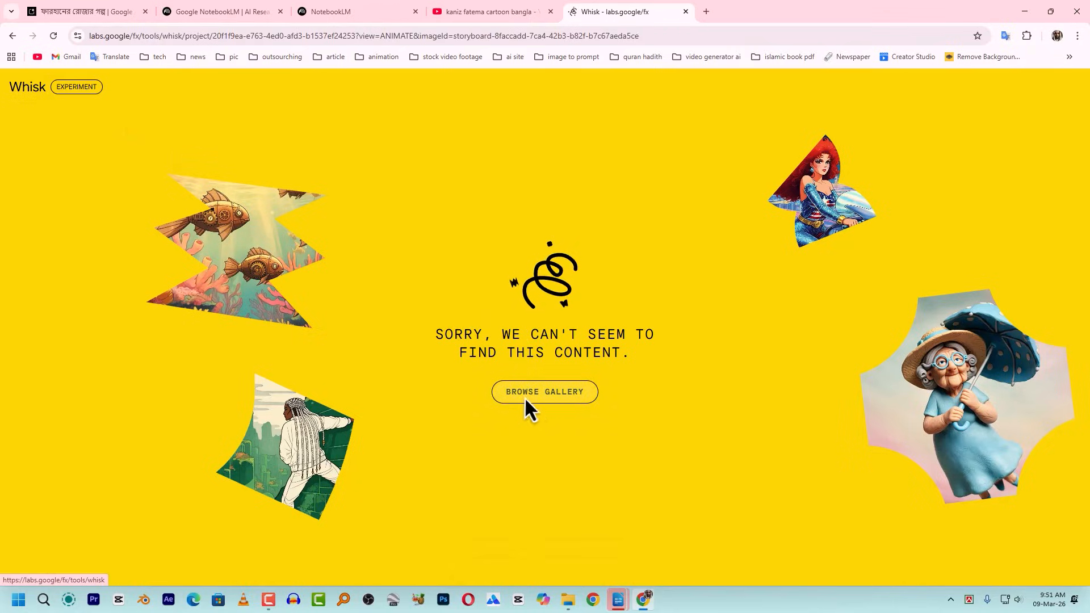
{"action": "left_click", "coordinate": [524, 400]}
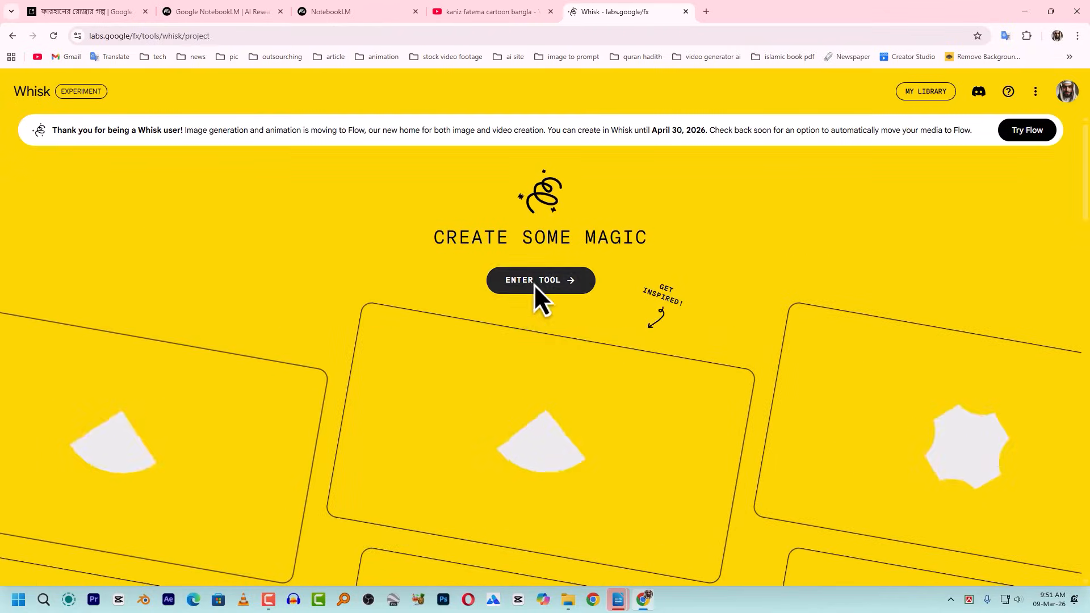
{"action": "left_click", "coordinate": [534, 284]}
{"action": "left_click", "coordinate": [44, 107]}
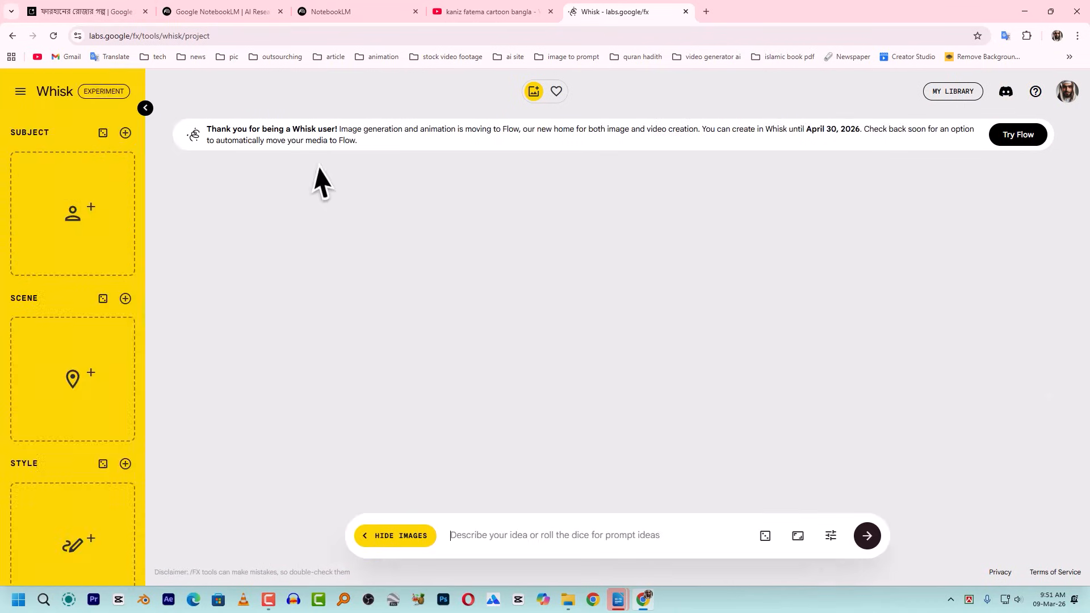
{"action": "mouse_move", "coordinate": [36, 329]}
{"action": "mouse_move", "coordinate": [79, 517]}
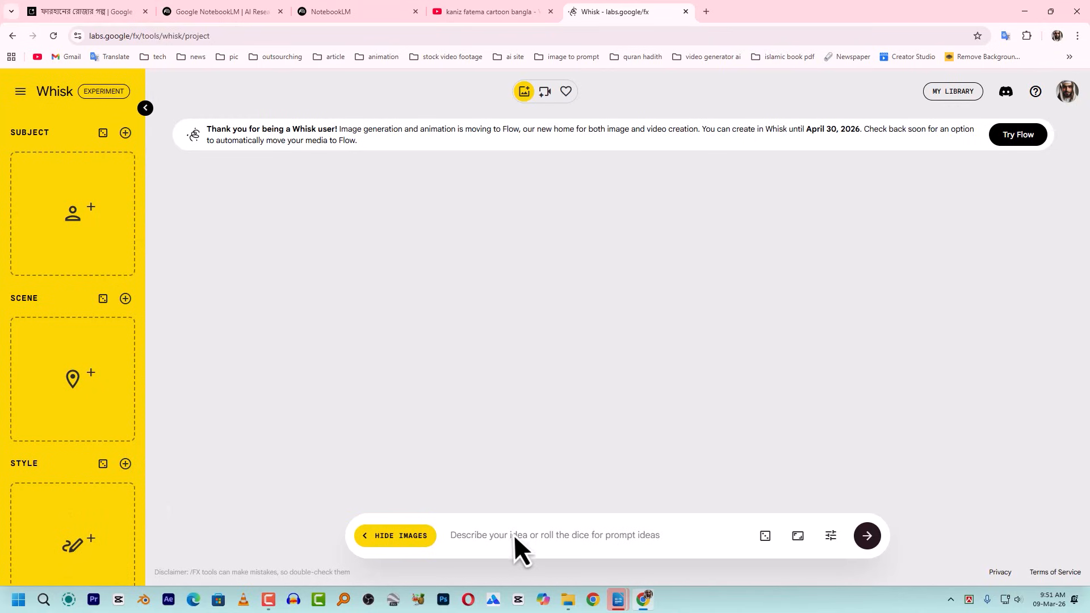
Paste the father's portrait prompt as the image description and use the 16:9 landscape aspect ratio.
{"action": "key", "text": "ctrl+v"}
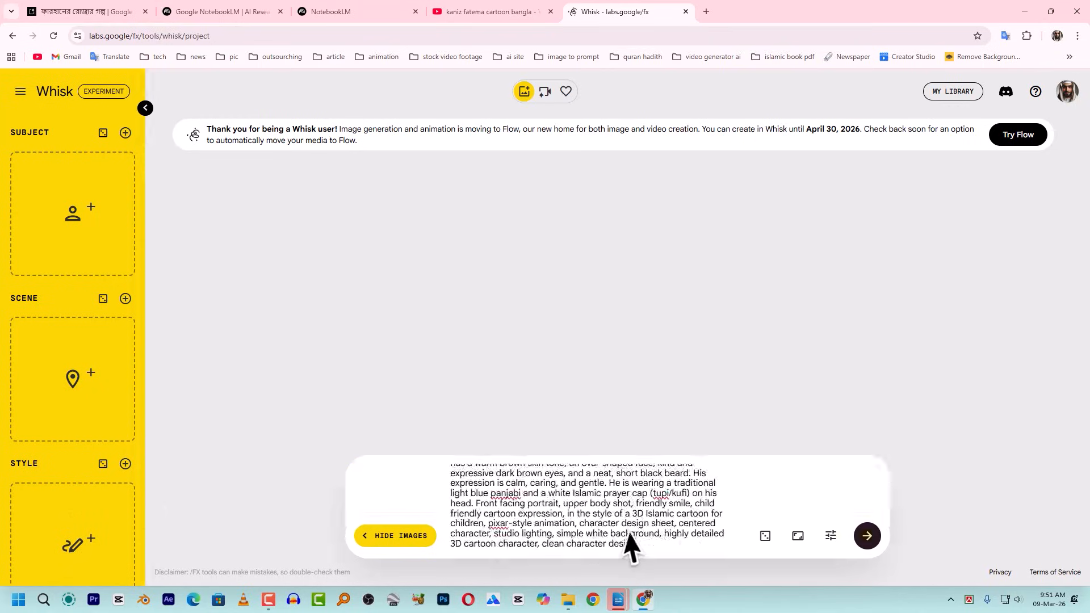
{"action": "left_click", "coordinate": [798, 536]}
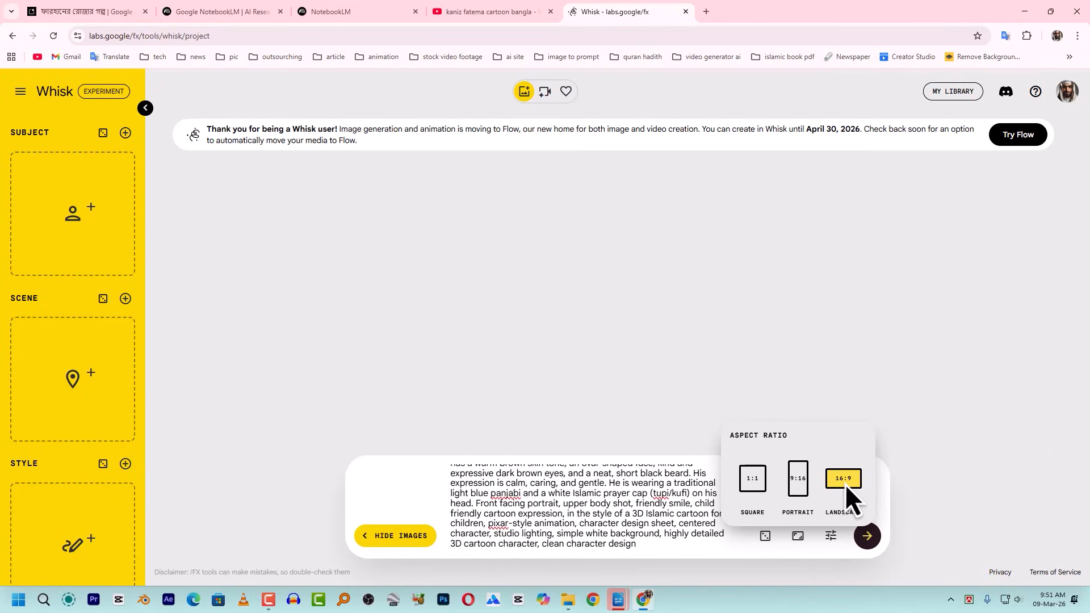
{"action": "left_click", "coordinate": [576, 494]}
{"action": "scroll", "coordinate": [609, 497], "scroll_direction": "up", "scroll_amount": 2}
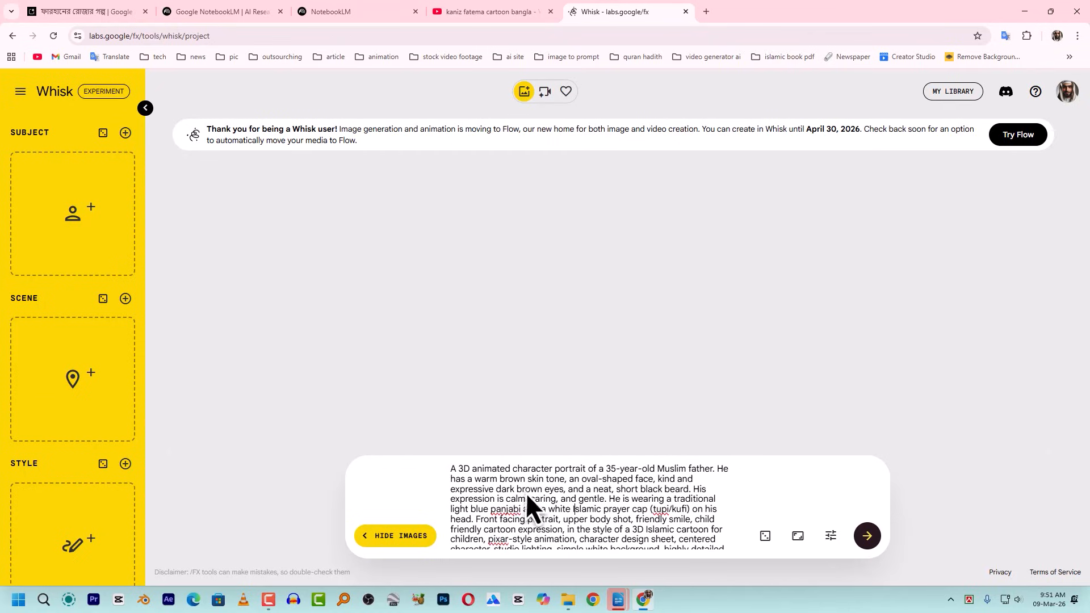
Generate the father's portraits from the pasted description and download the first image.
{"action": "scroll", "coordinate": [674, 505], "scroll_direction": "down", "scroll_amount": 1}
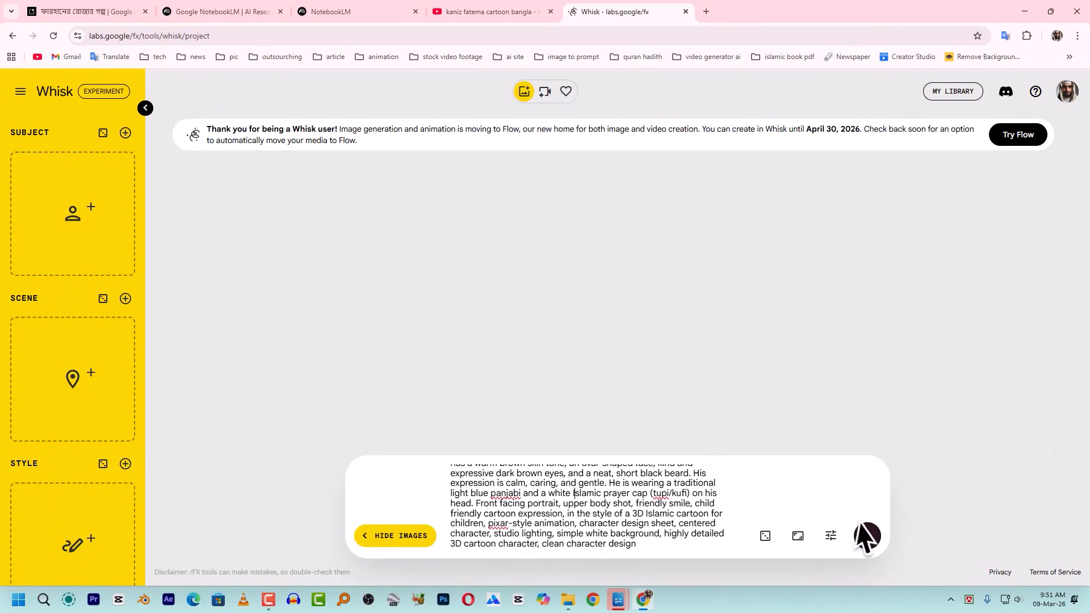
{"action": "left_click", "coordinate": [868, 538]}
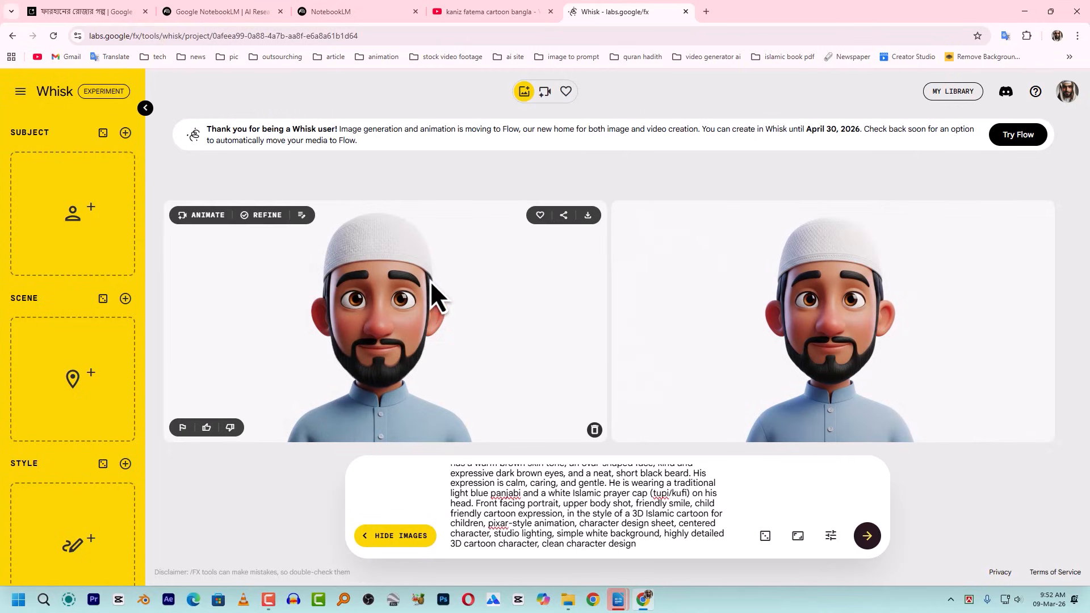
{"action": "left_click", "coordinate": [588, 216]}
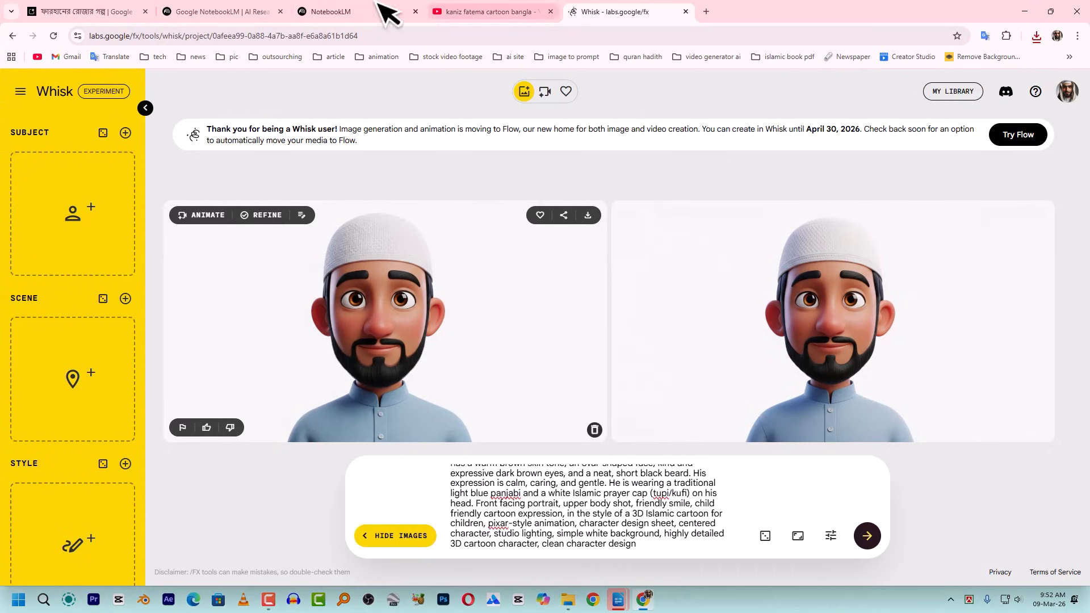
Switch to Google AI Studio and copy the Character 2 — Mother portrait prompt without its square brackets.
{"action": "left_click", "coordinate": [80, 12]}
{"action": "scroll", "coordinate": [341, 341], "scroll_direction": "down", "scroll_amount": 2}
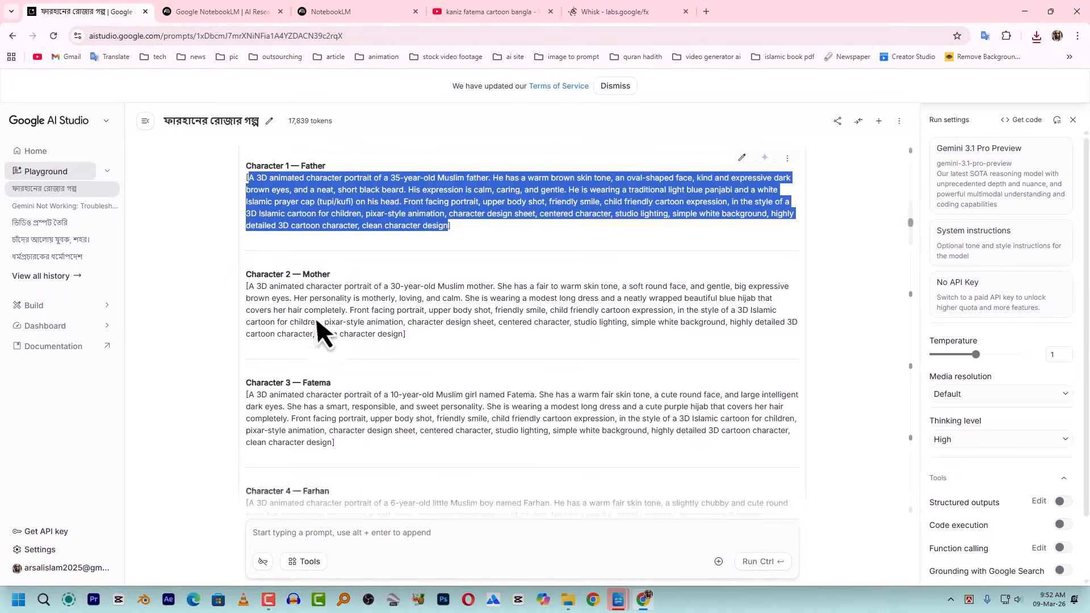
{"action": "left_click_drag", "start_coordinate": [249, 286], "coordinate": [404, 334]}
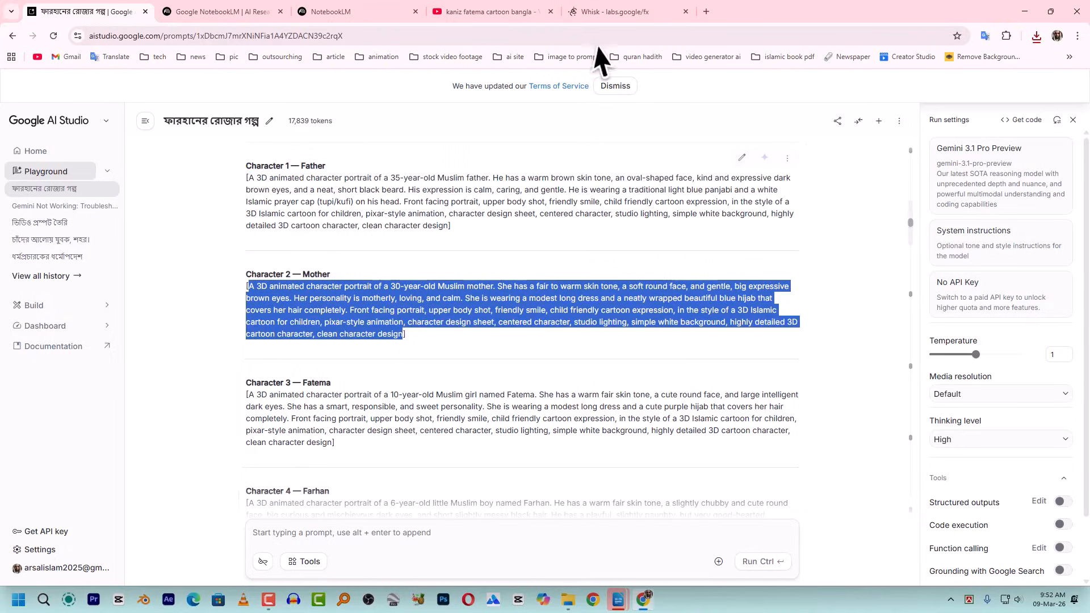
Replace the Whisk description with the mother's prompt, generate her portraits and download the first image.
{"action": "left_click", "coordinate": [602, 11]}
{"action": "left_click", "coordinate": [598, 496]}
{"action": "key", "text": "ctrl+a"}
{"action": "key", "text": "ctrl+v"}
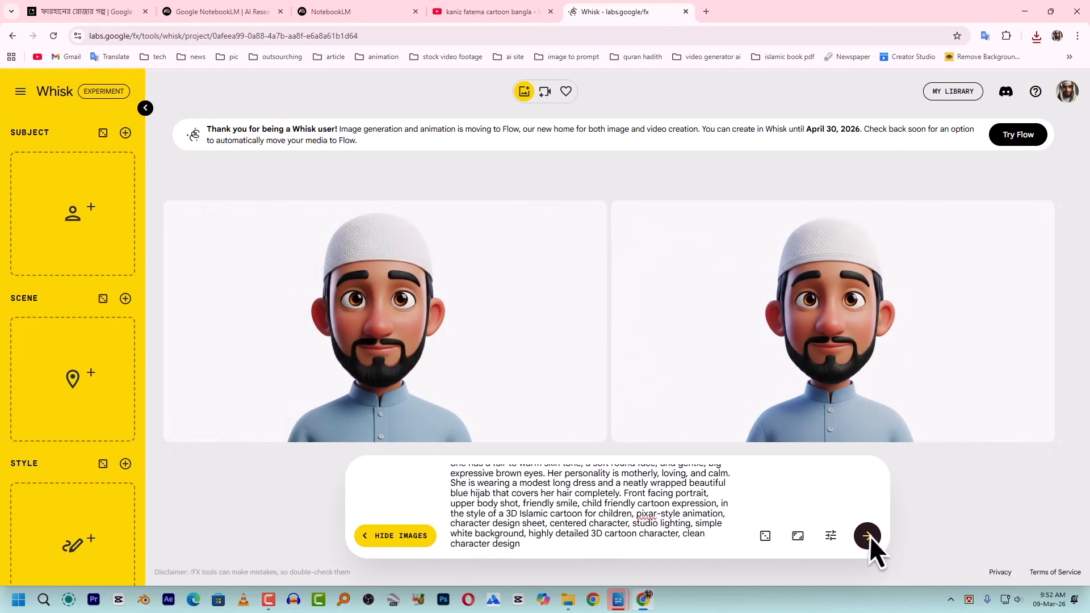
{"action": "left_click", "coordinate": [868, 536]}
{"action": "mouse_move", "coordinate": [515, 257]}
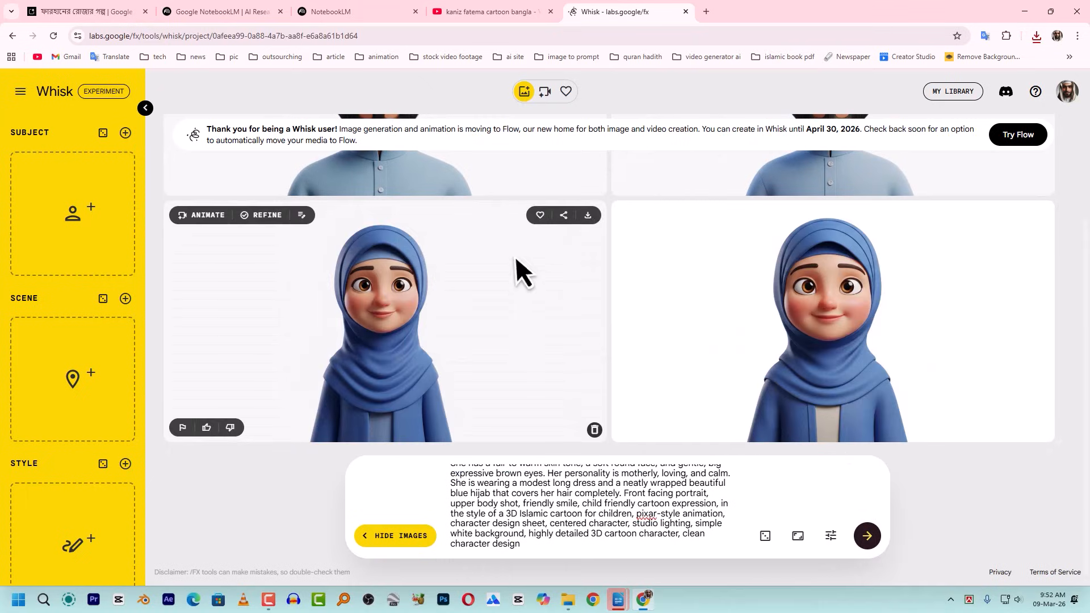
{"action": "left_click", "coordinate": [588, 215]}
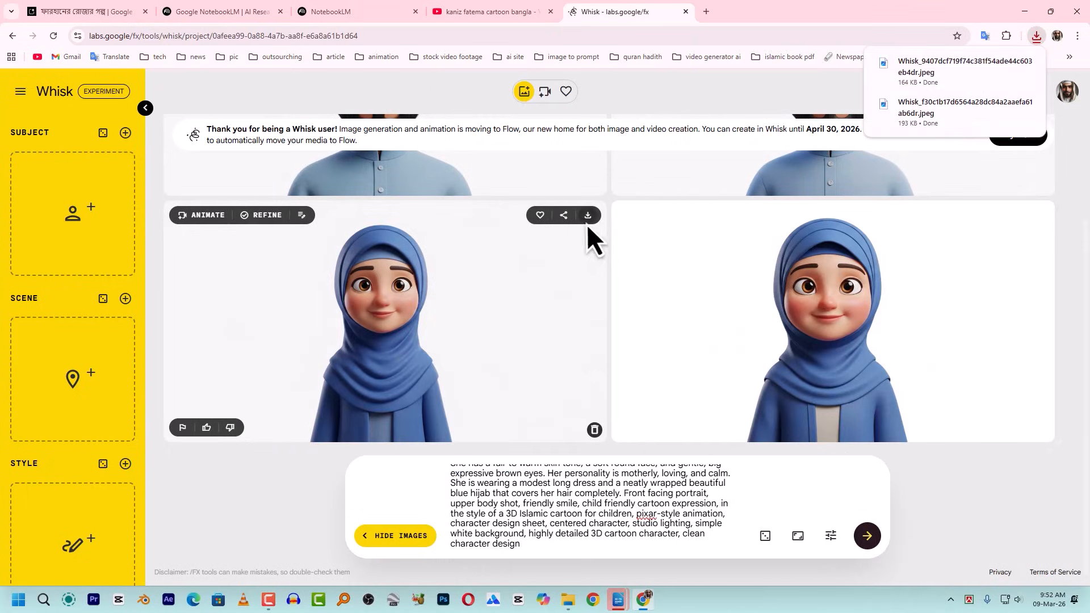
Copy the Character 3 prompt for the 10-year-old girl from the AI Studio reply, leaving out the square brackets.
{"action": "left_click", "coordinate": [86, 12]}
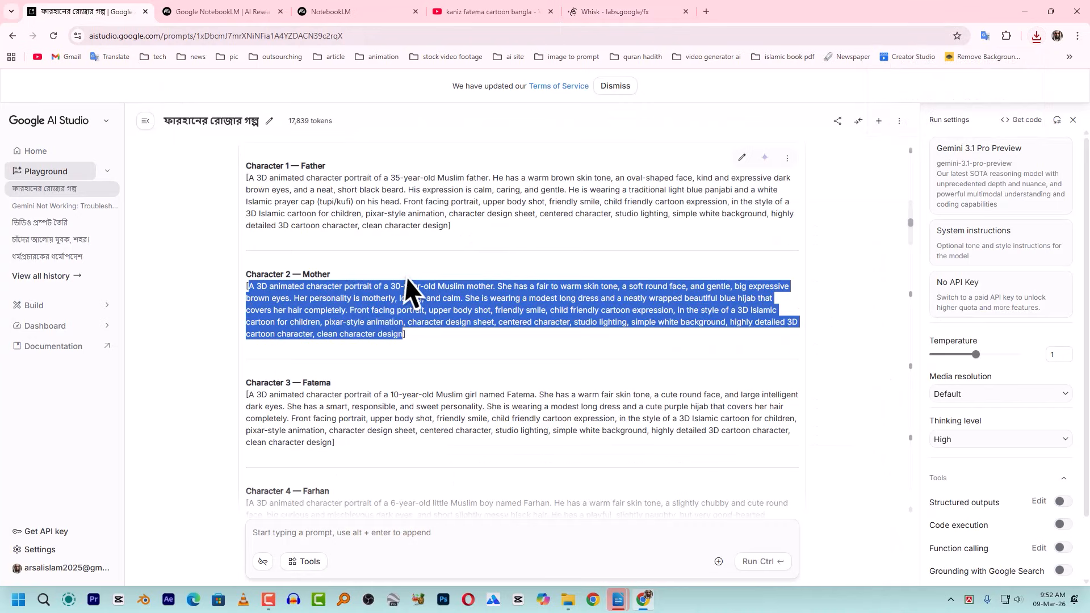
{"action": "left_click_drag", "start_coordinate": [250, 339], "coordinate": [329, 387]}
{"action": "key", "text": "ctrl+c"}
Generate the 10-year-old girl's portraits in Whisk from her copied prompt and download the second image.
{"action": "left_click", "coordinate": [579, 13]}
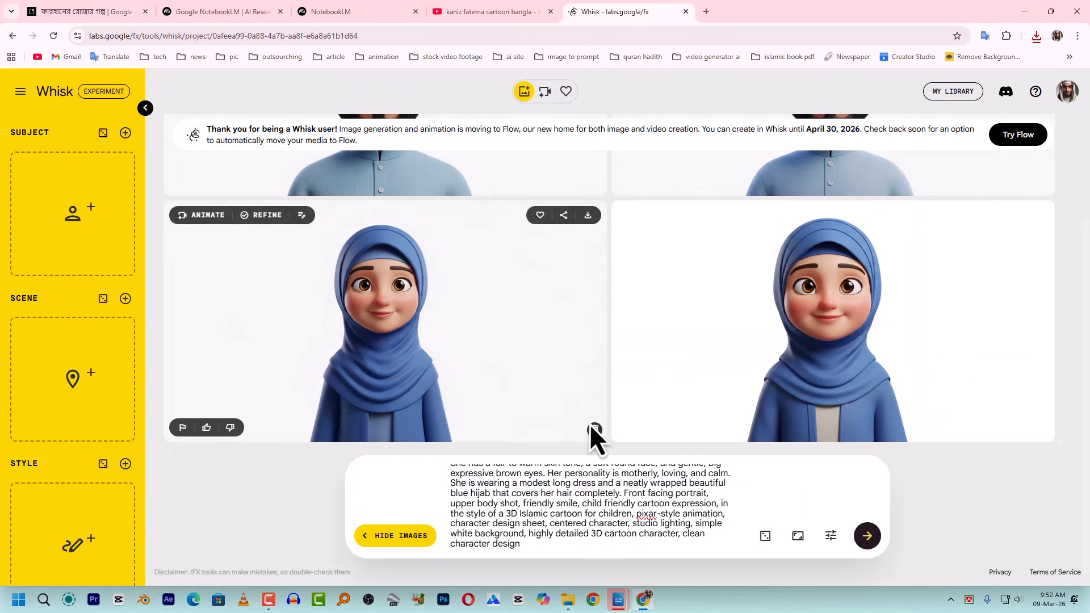
{"action": "left_click", "coordinate": [598, 479]}
{"action": "key", "text": "ctrl+a"}
{"action": "key", "text": "ctrl+v"}
{"action": "left_click", "coordinate": [866, 537]}
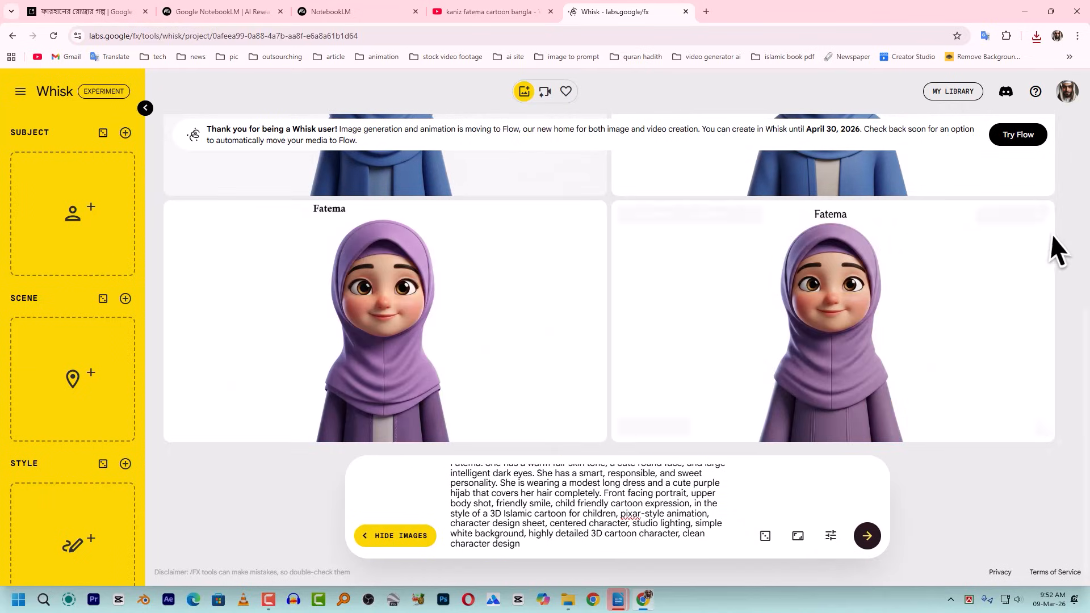
{"action": "left_click", "coordinate": [1038, 218]}
Copy the Character 4 prompt for the 6-year-old boy from the AI Studio reply, without the square brackets.
{"action": "left_click", "coordinate": [85, 12]}
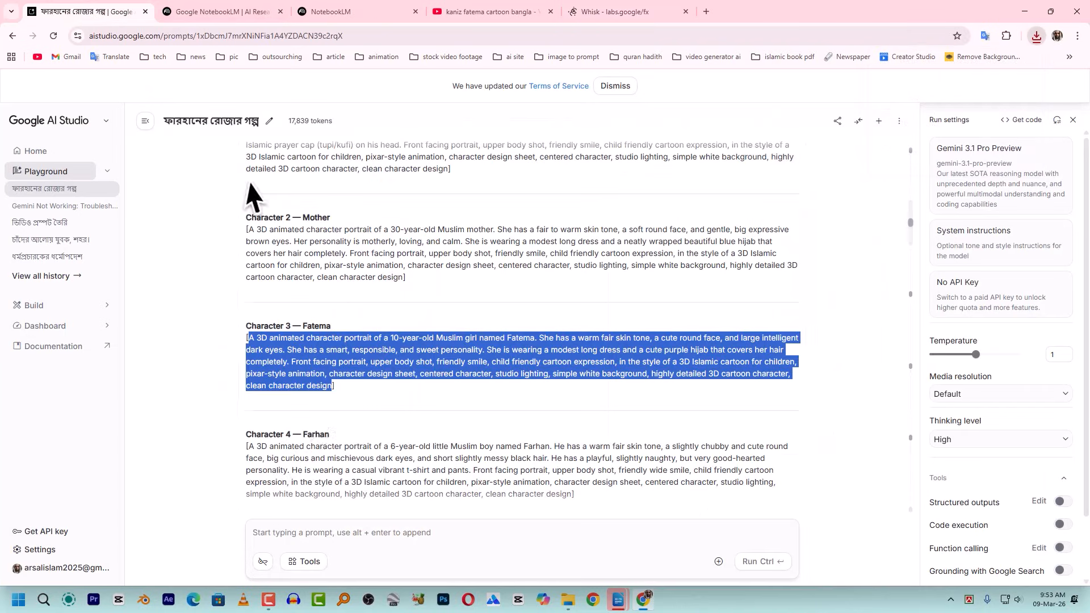
{"action": "left_click_drag", "start_coordinate": [251, 448], "coordinate": [569, 496]}
{"action": "key", "text": "ctrl+c"}
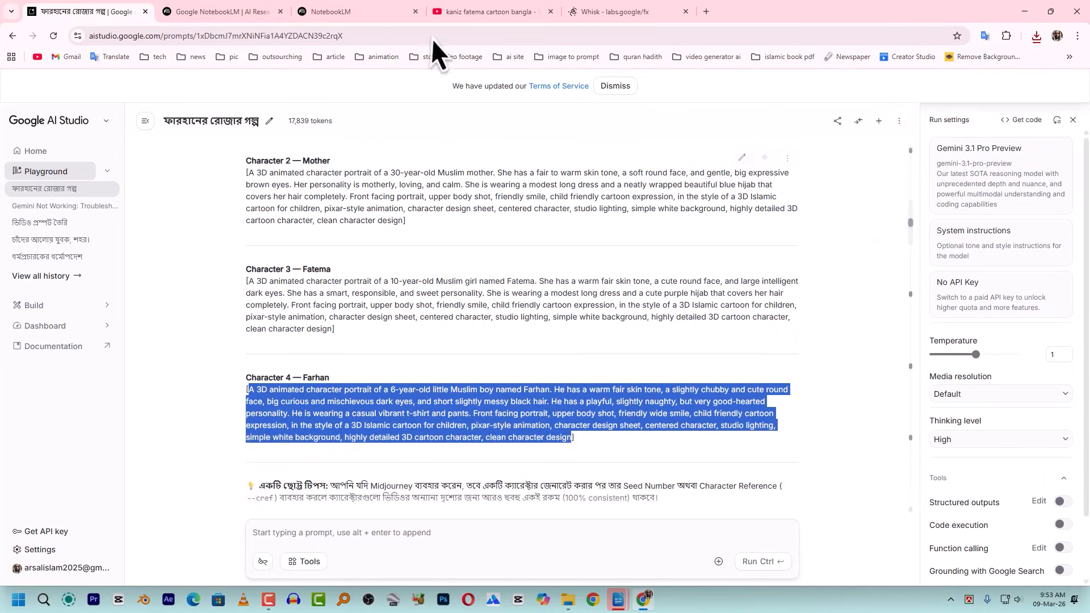
Replace the Whisk description with the 6-year-old boy's prompt and generate his portraits.
{"action": "left_click", "coordinate": [601, 13]}
{"action": "left_click", "coordinate": [604, 524]}
{"action": "key", "text": "ctrl+a"}
{"action": "key", "text": "ctrl+v"}
{"action": "left_click", "coordinate": [867, 536]}
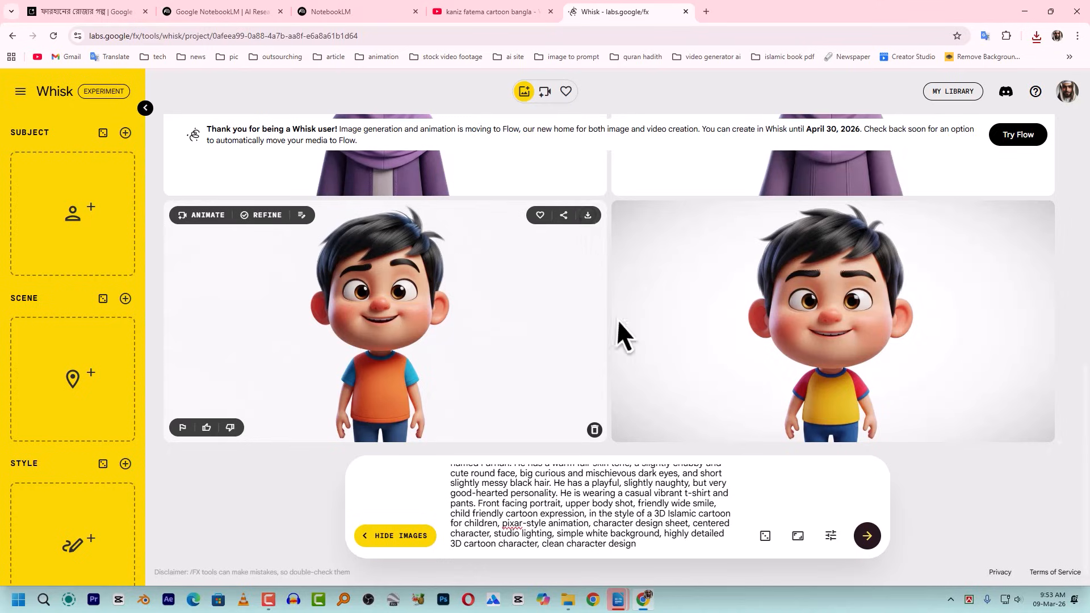
Remove "slightly chubby and" and "round" from the boy's face description, regenerate the portraits and download the second image.
{"action": "scroll", "coordinate": [545, 506], "scroll_direction": "up", "scroll_amount": 2}
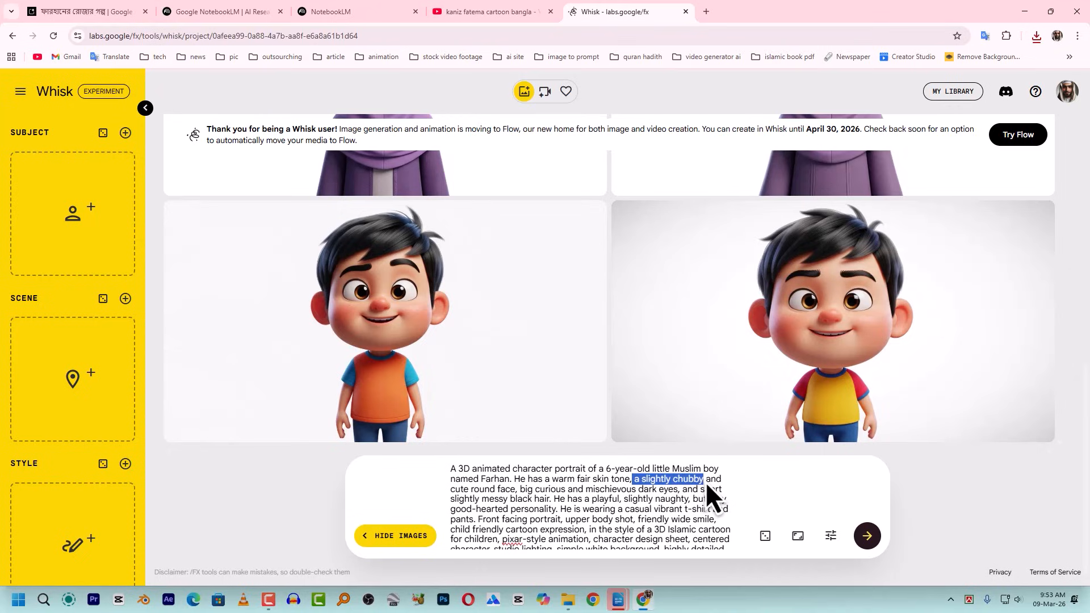
{"action": "left_click_drag", "start_coordinate": [642, 480], "coordinate": [722, 482]}
{"action": "key", "text": "BackSpace"}
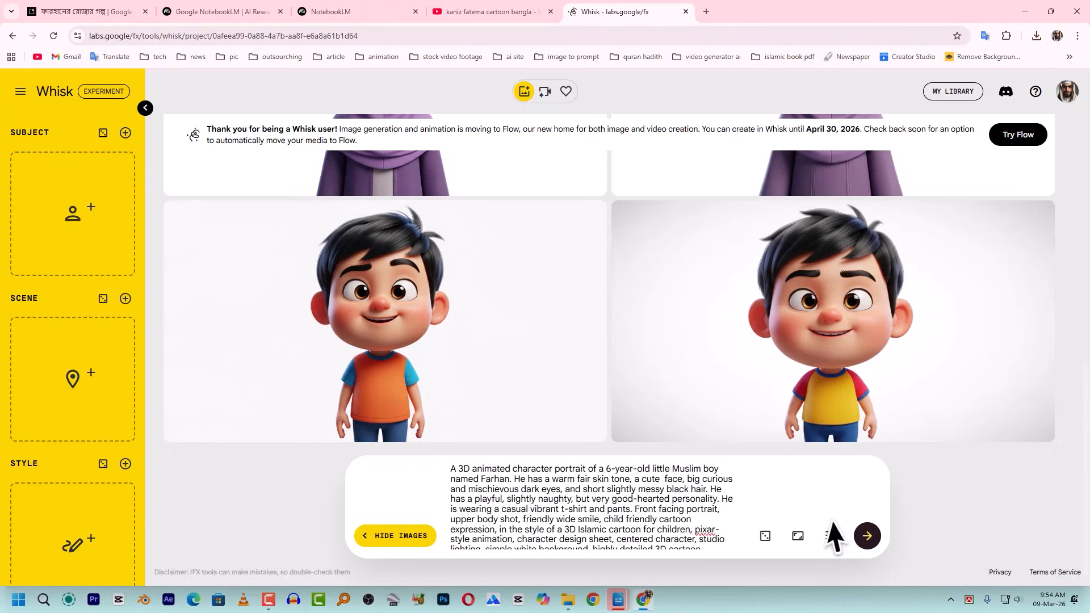
{"action": "left_click", "coordinate": [867, 536]}
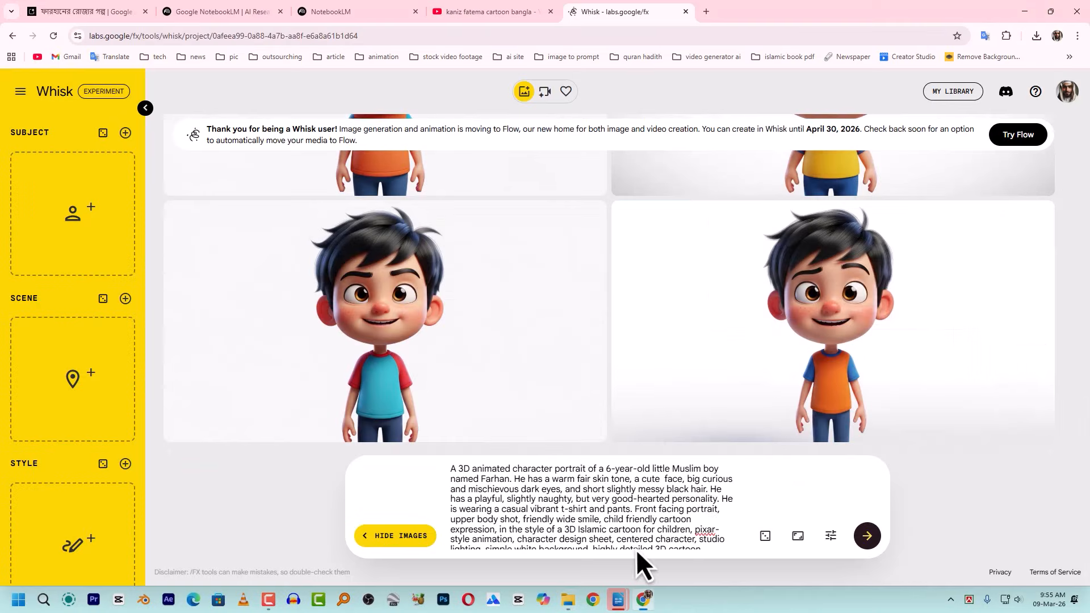
{"action": "left_click", "coordinate": [1037, 216]}
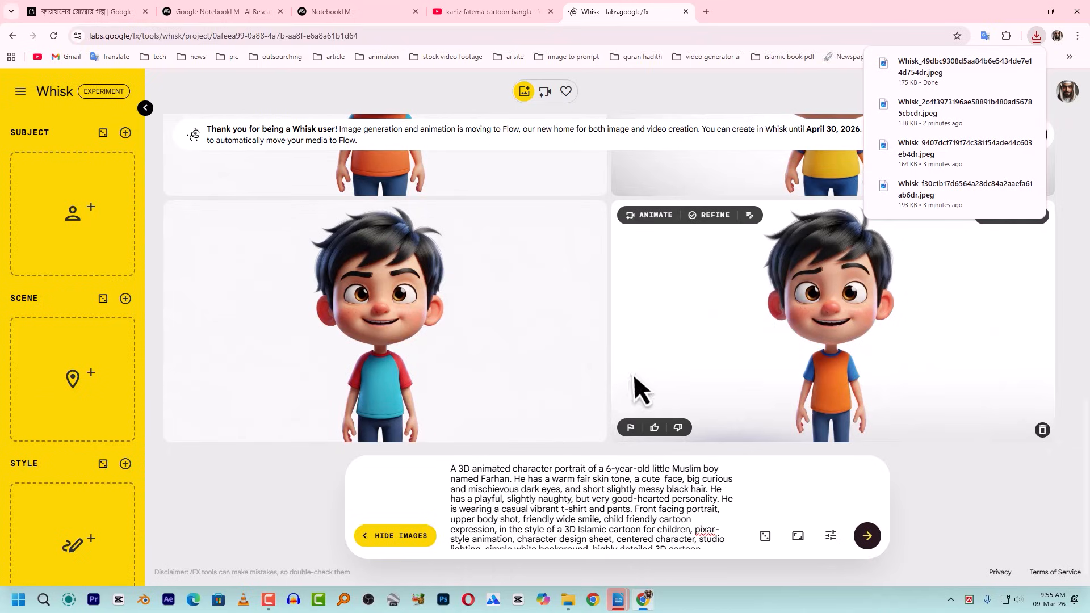
Switch to the LibreOffice Writer document and go to the "৩য় ধাপ" shot-list prompt below the character prompt.
{"action": "mouse_move", "coordinate": [619, 600]}
{"action": "left_click", "coordinate": [584, 547]}
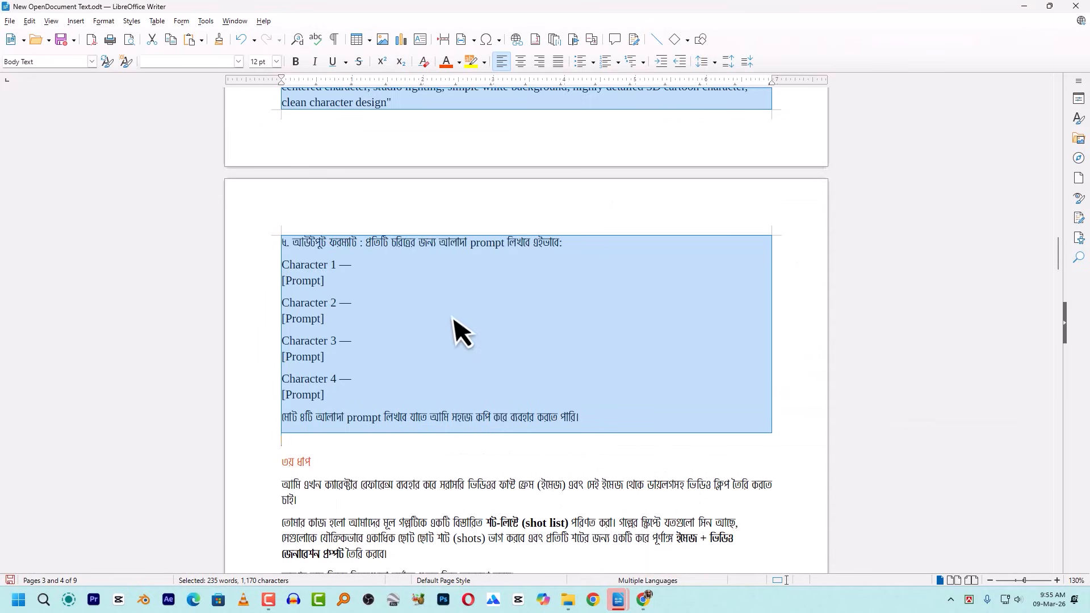
{"action": "scroll", "coordinate": [452, 319], "scroll_direction": "down", "scroll_amount": 2}
{"action": "scroll", "coordinate": [452, 318], "scroll_direction": "down", "scroll_amount": 3}
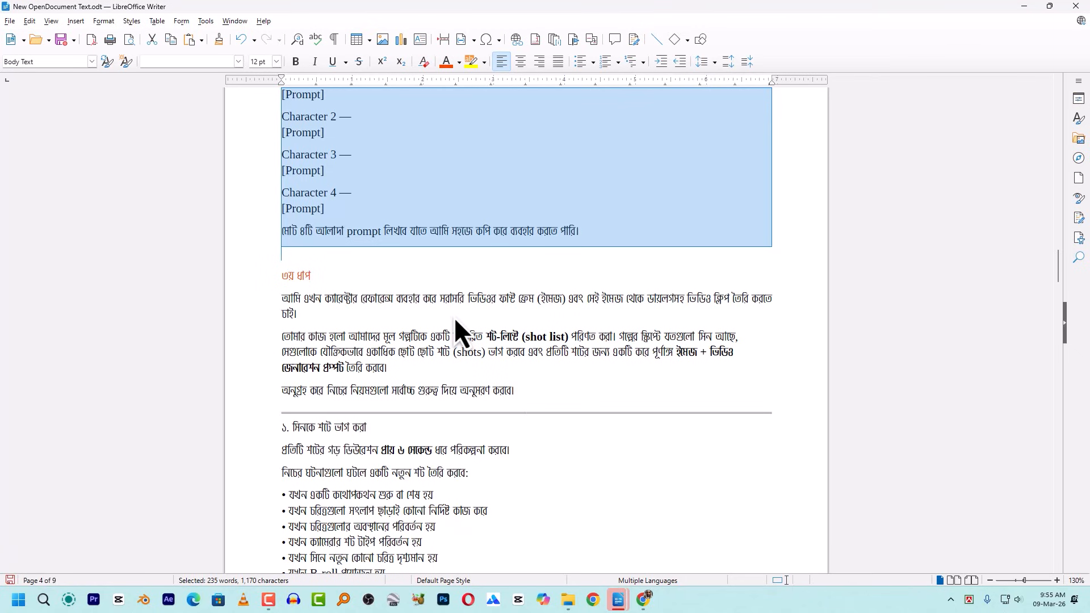
{"action": "scroll", "coordinate": [481, 291], "scroll_direction": "down", "scroll_amount": 4}
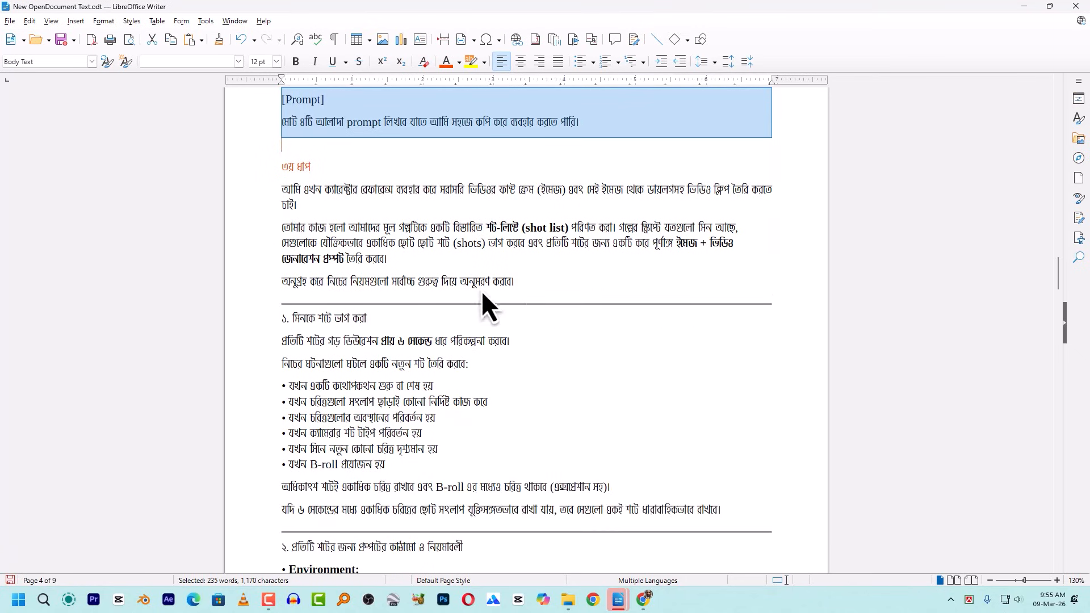
{"action": "left_click", "coordinate": [272, 150]}
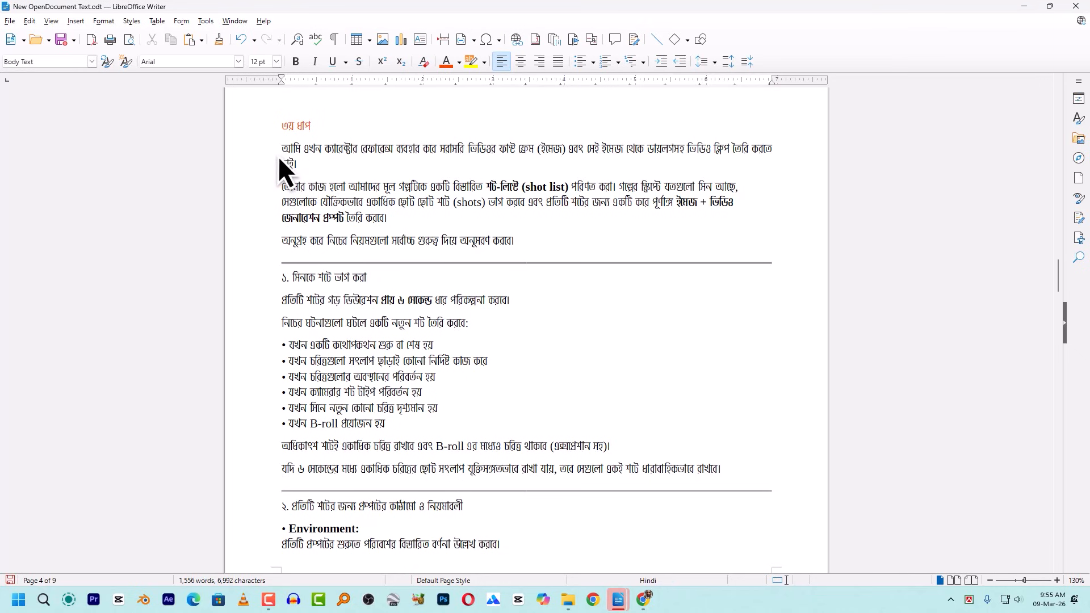
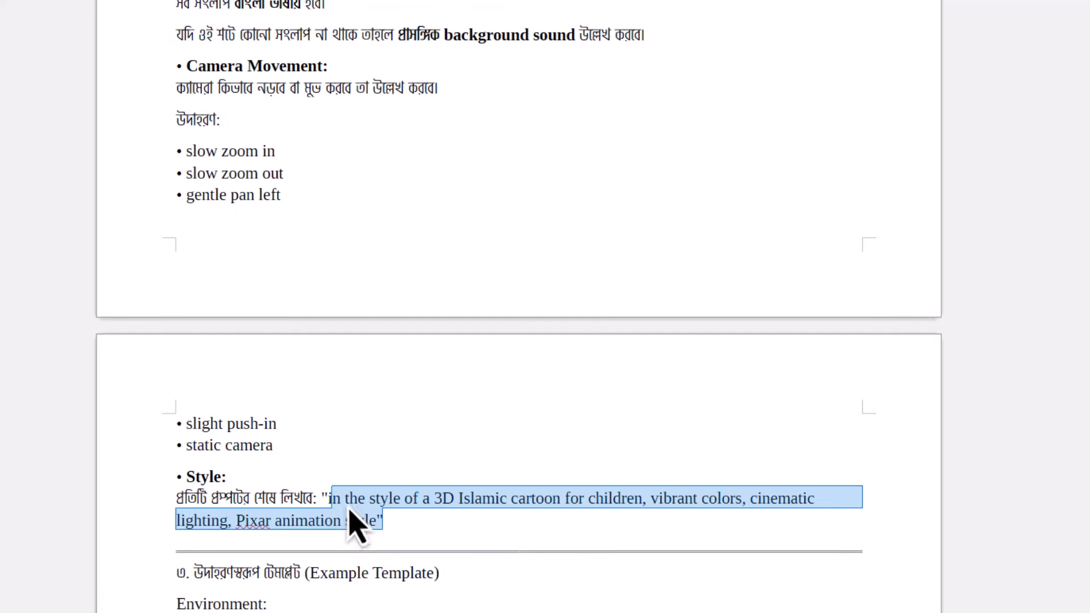
Review the prompt's Style rule and the Example Template's environment, characters, first frame, and action and dialogue sections.
{"action": "left_click", "coordinate": [348, 508]}
{"action": "left_click_drag", "start_coordinate": [329, 509], "coordinate": [385, 525]}
{"action": "scroll", "coordinate": [397, 539], "scroll_direction": "down", "scroll_amount": 5}
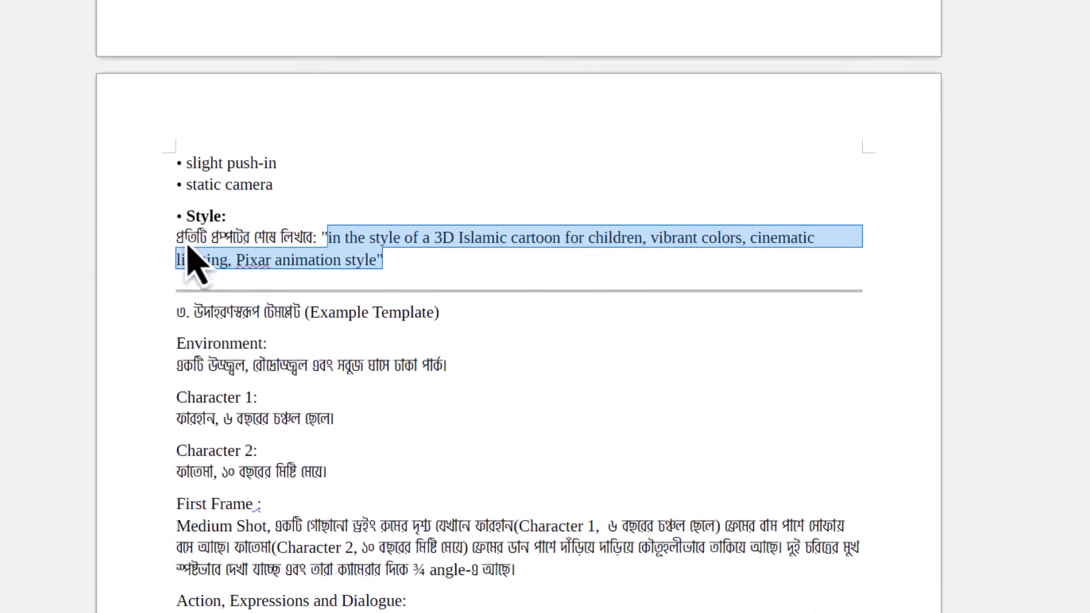
{"action": "scroll", "coordinate": [179, 292], "scroll_direction": "down", "scroll_amount": 2}
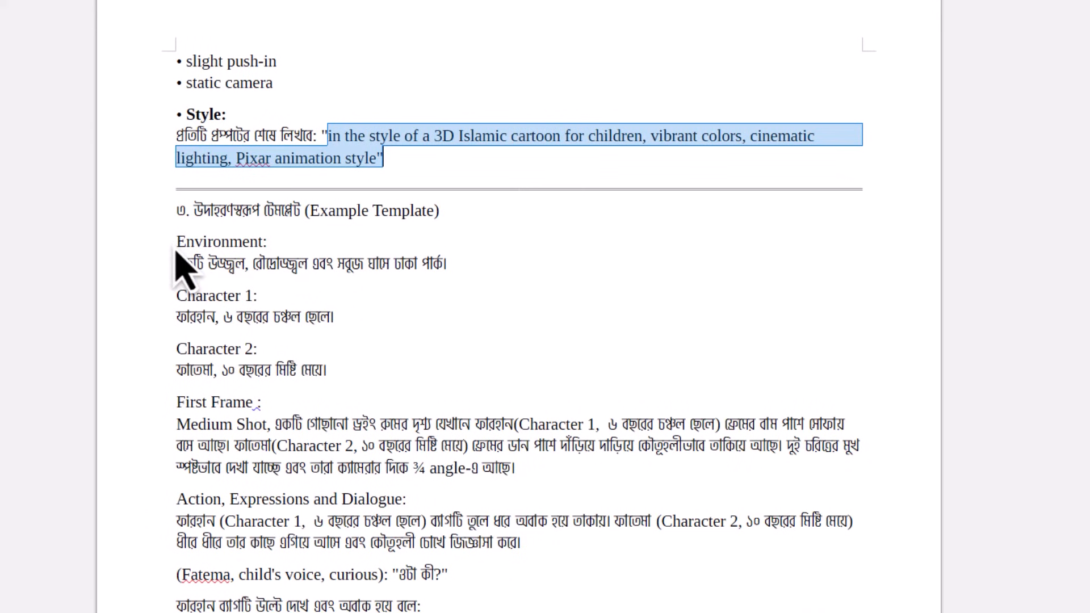
{"action": "left_click_drag", "start_coordinate": [167, 245], "coordinate": [178, 329]}
{"action": "scroll", "coordinate": [169, 296], "scroll_direction": "down", "scroll_amount": 3}
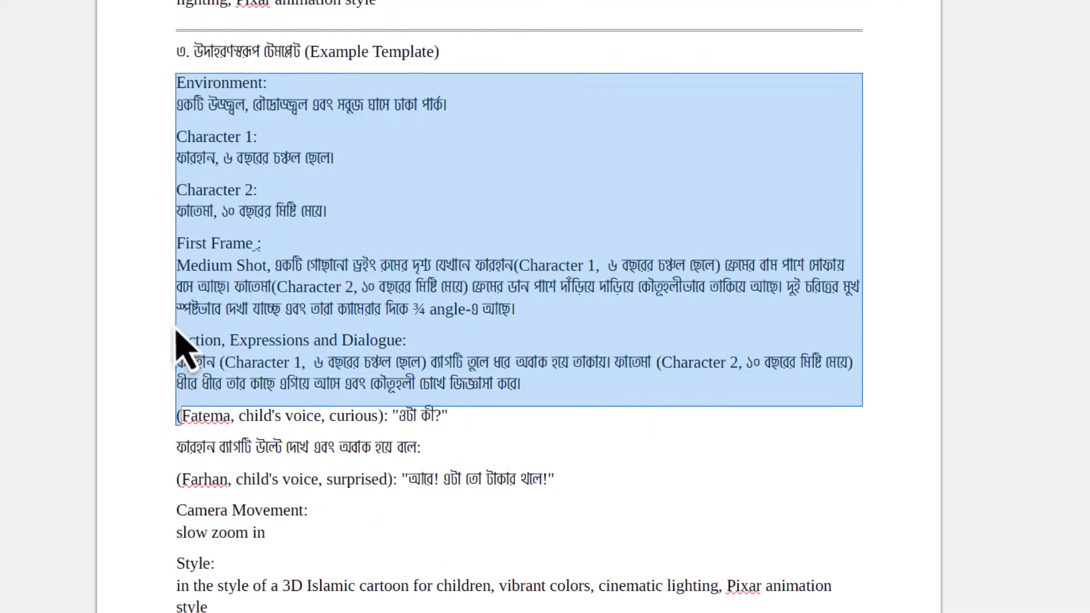
{"action": "left_click", "coordinate": [179, 104]}
{"action": "left_click_drag", "start_coordinate": [483, 117], "coordinate": [168, 117]}
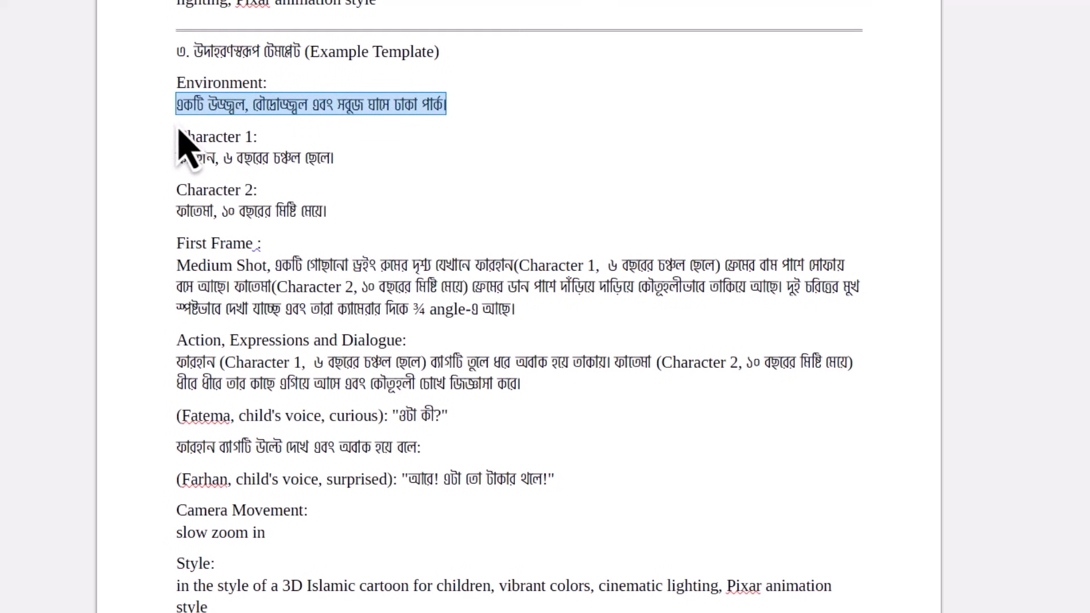
{"action": "left_click", "coordinate": [165, 121]}
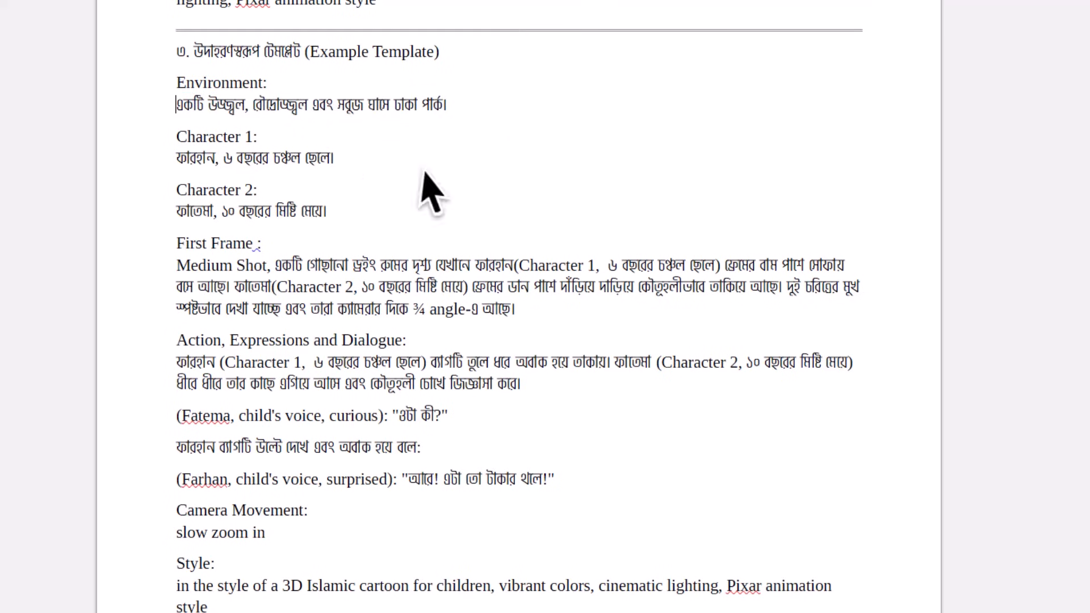
{"action": "left_click_drag", "start_coordinate": [169, 142], "coordinate": [616, 329]}
{"action": "left_click", "coordinate": [173, 267]}
{"action": "left_click", "coordinate": [179, 386]}
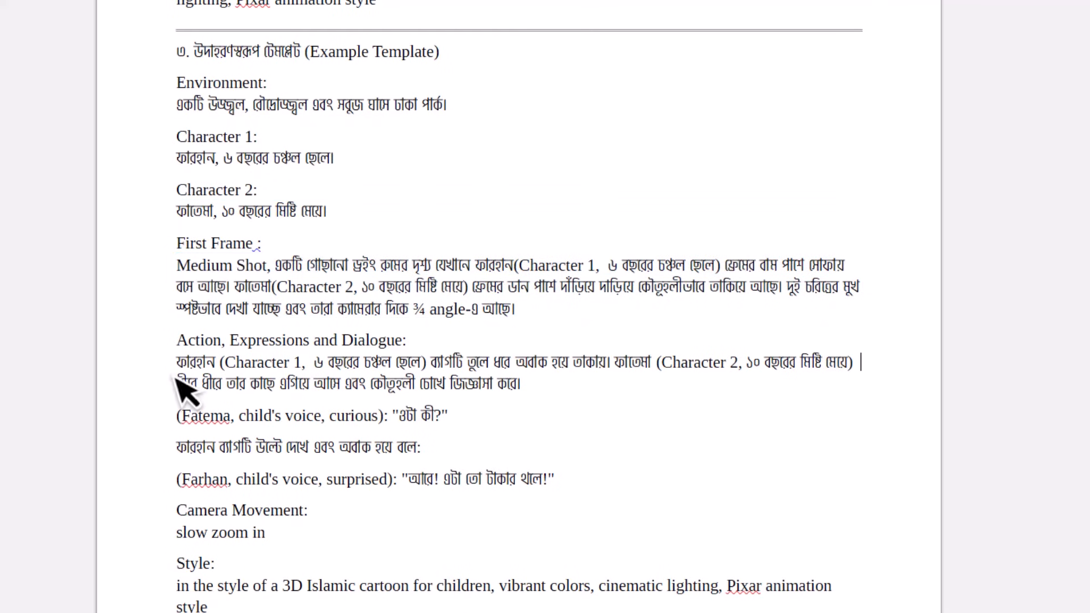
{"action": "left_click_drag", "start_coordinate": [176, 363], "coordinate": [520, 386]}
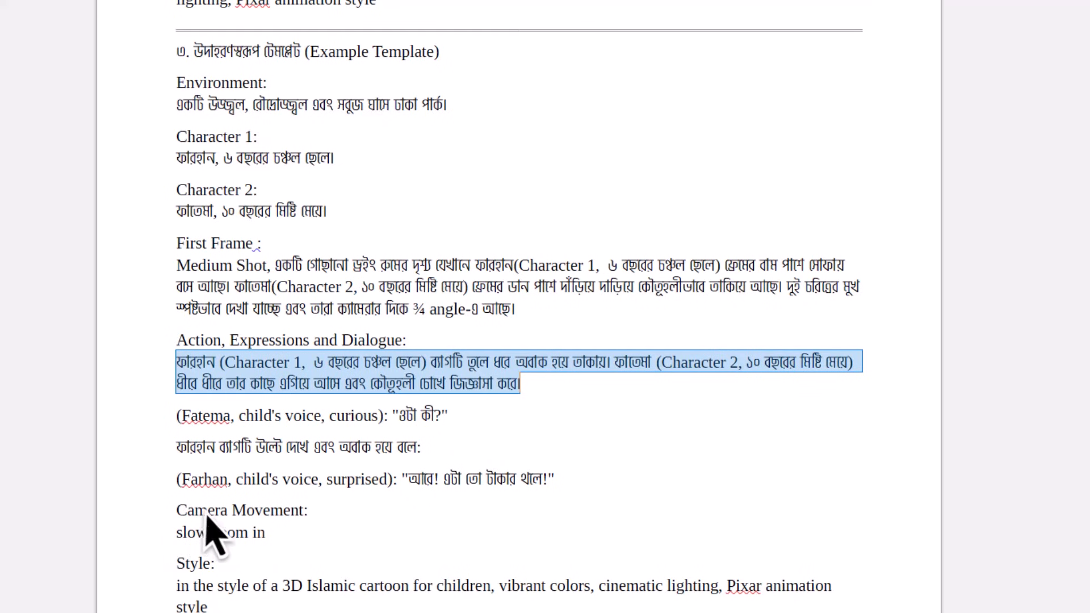
{"action": "scroll", "coordinate": [360, 231], "scroll_direction": "up", "scroll_amount": 3}
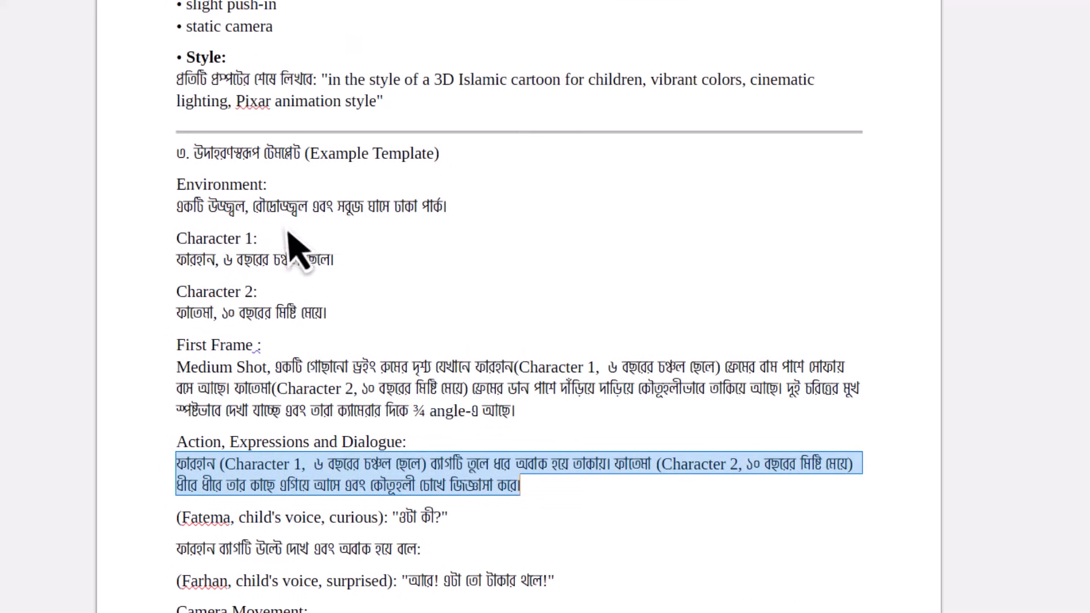
{"action": "scroll", "coordinate": [170, 176], "scroll_direction": "down", "scroll_amount": 6}
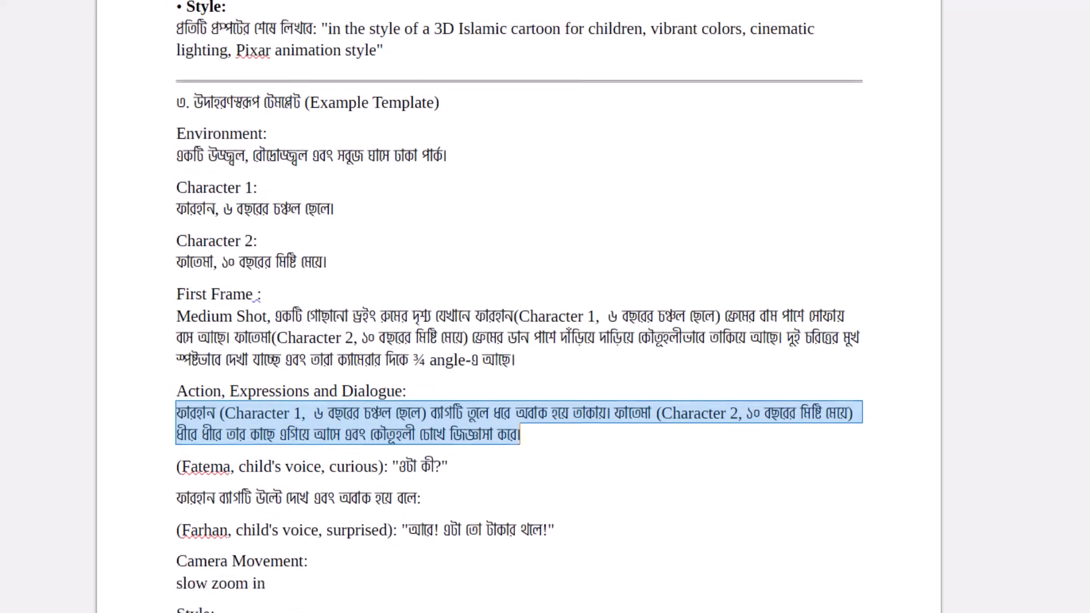
Copy the whole "৩য় ধাপ" shot-list prompt text below its heading.
{"action": "scroll", "coordinate": [285, 538], "scroll_direction": "up", "scroll_amount": 1}
{"action": "left_click_drag", "start_coordinate": [240, 574], "coordinate": [145, 449]}
{"action": "scroll", "coordinate": [225, 559], "scroll_direction": "up", "scroll_amount": 9}
{"action": "scroll", "coordinate": [170, 457], "scroll_direction": "up", "scroll_amount": 20}
{"action": "scroll", "coordinate": [165, 377], "scroll_direction": "up", "scroll_amount": 15}
{"action": "right_click", "coordinate": [307, 468]}
{"action": "left_click", "coordinate": [364, 496]}
{"action": "scroll", "coordinate": [397, 511], "scroll_direction": "down", "scroll_amount": 3}
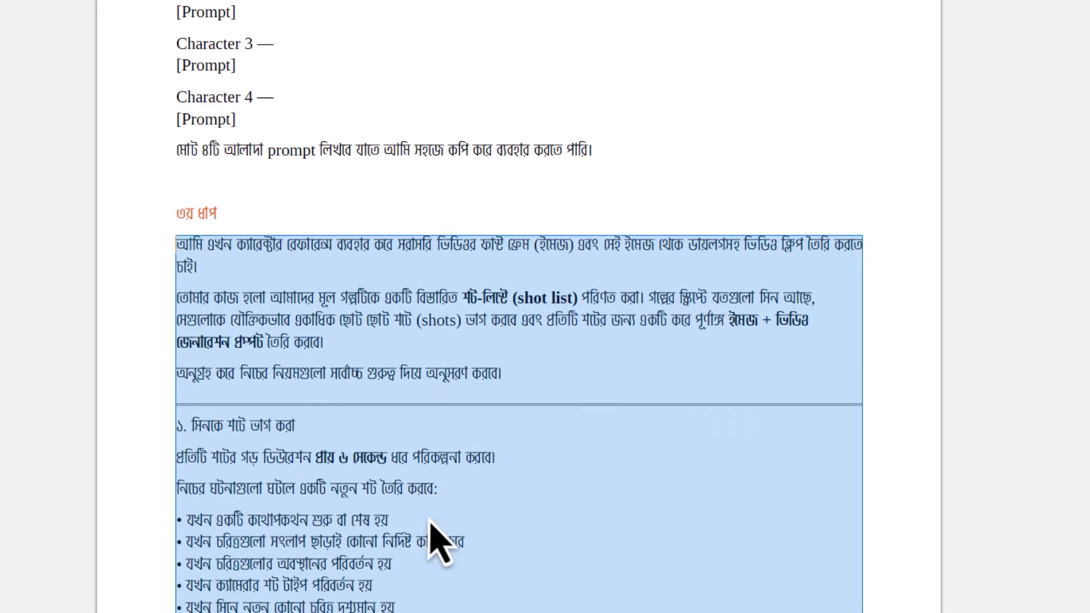
{"action": "scroll", "coordinate": [438, 540], "scroll_direction": "down", "scroll_amount": 3}
{"action": "right_click", "coordinate": [466, 324]}
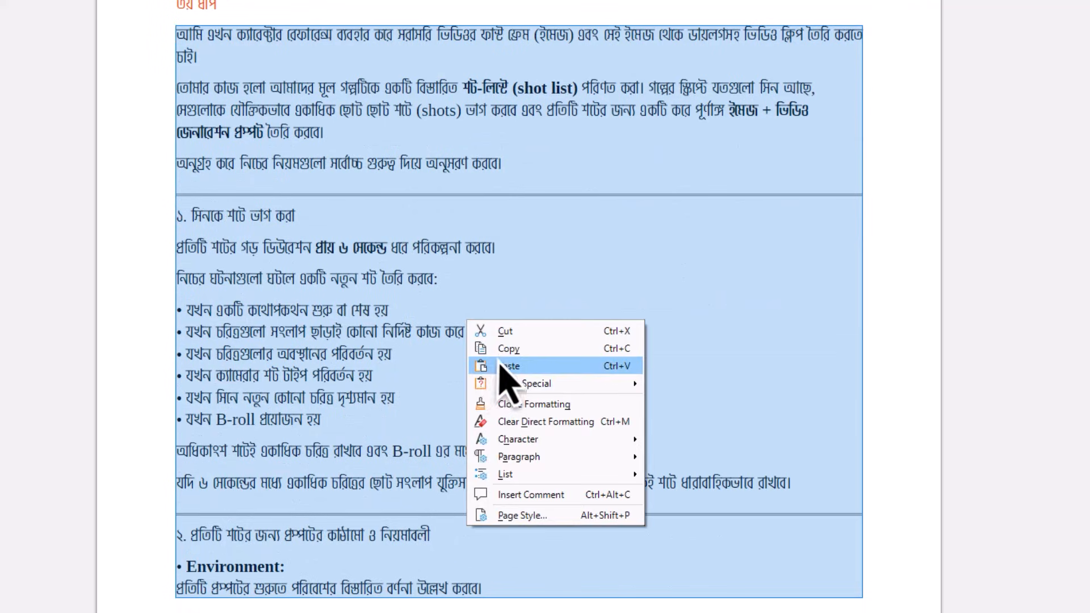
{"action": "left_click", "coordinate": [503, 348]}
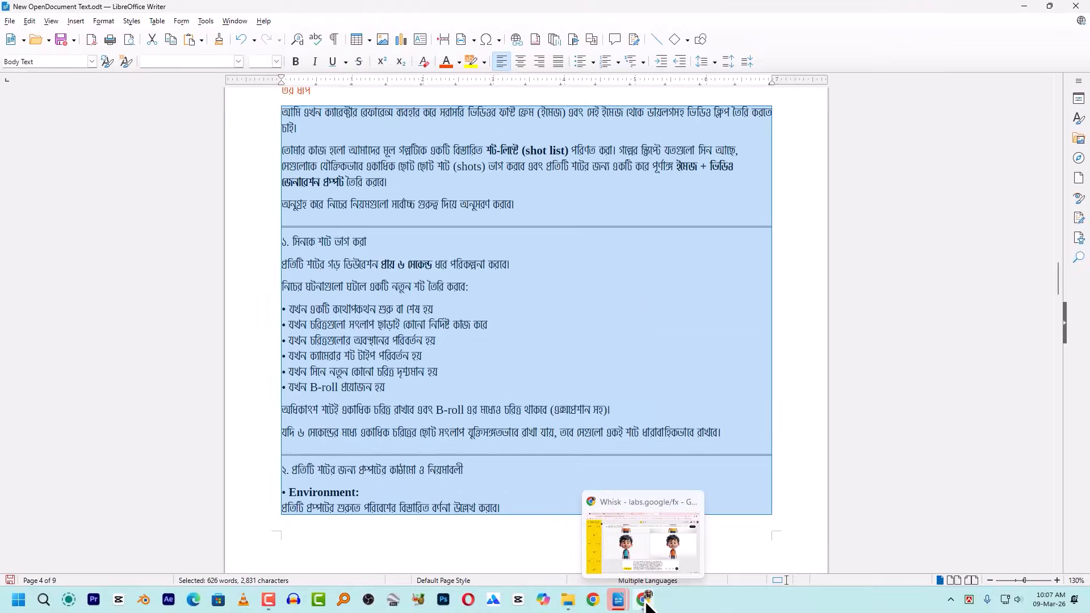
Switch to the Google AI Studio story chat and paste the copied shot-list prompt into its prompt box.
{"action": "left_click", "coordinate": [645, 600]}
{"action": "left_click", "coordinate": [89, 13]}
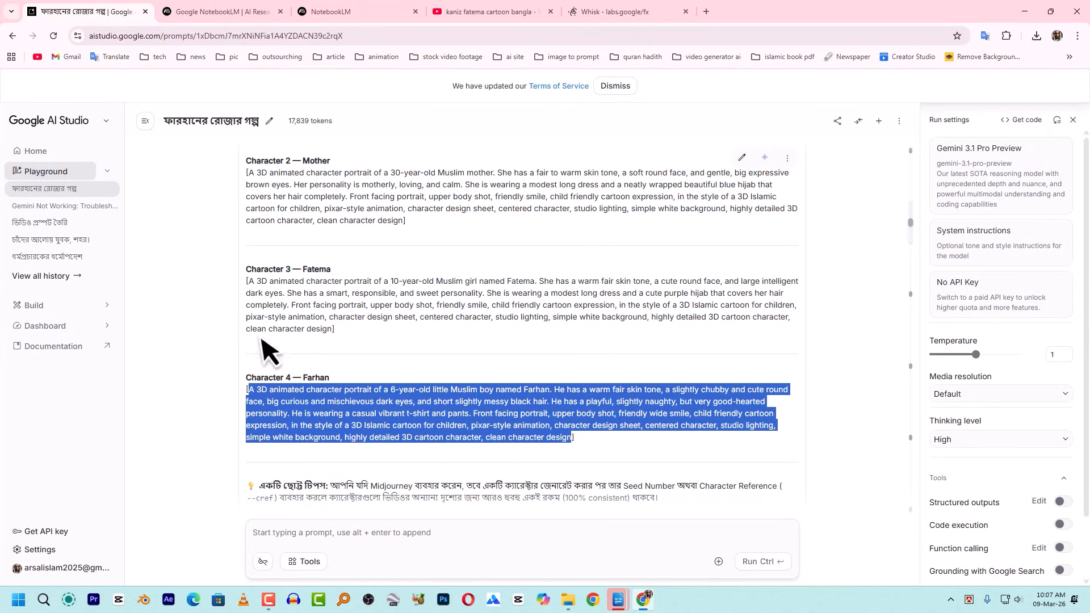
{"action": "left_click", "coordinate": [317, 537]}
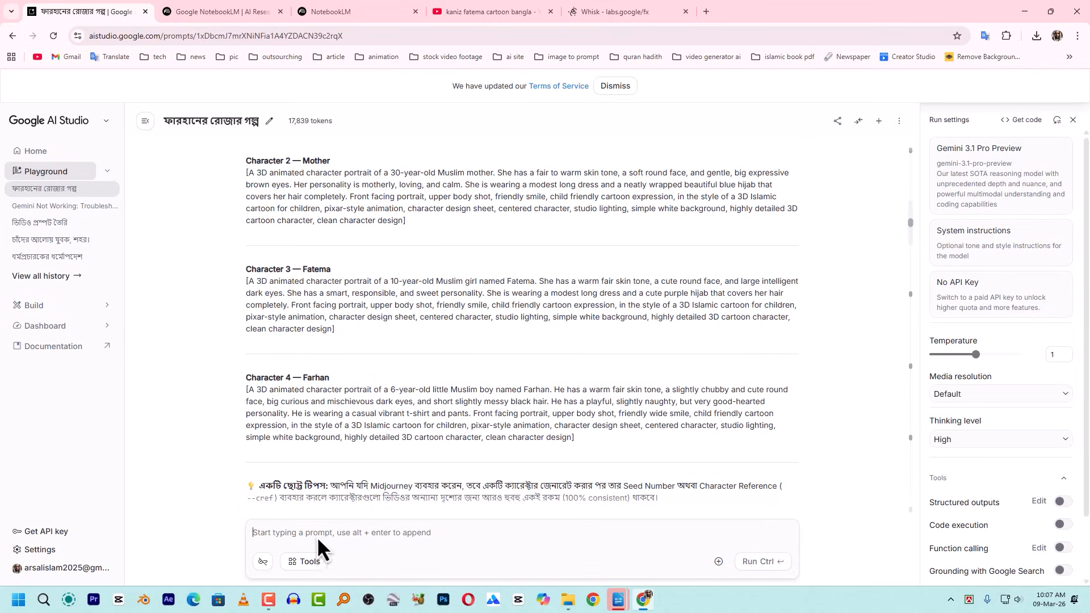
{"action": "key", "text": "ctrl+v"}
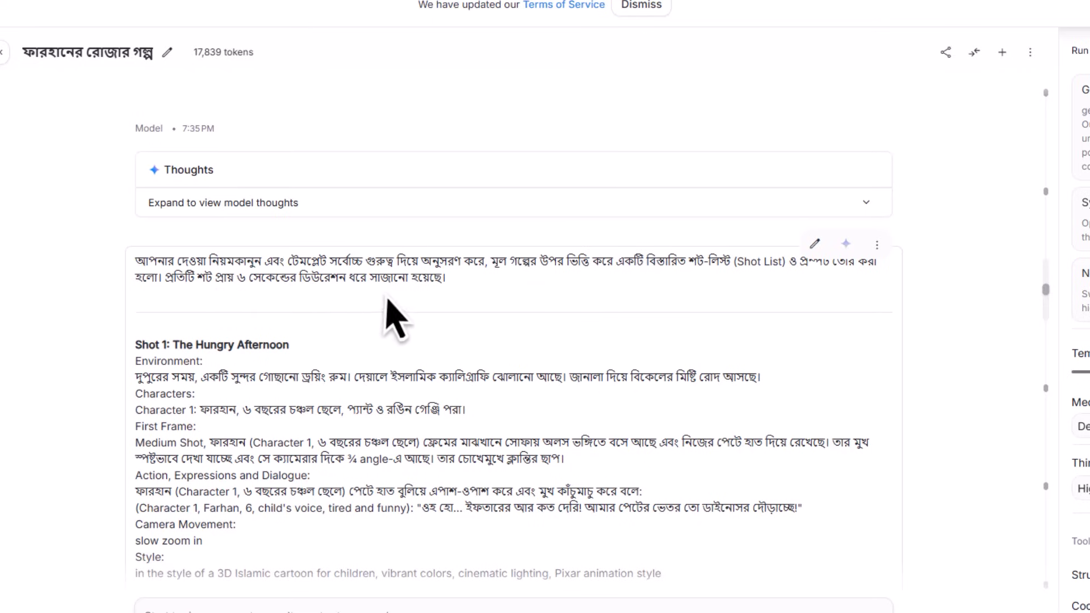
Examine the Environment and Characters sections of "Shot 1: The Hungry Afternoon" in the generated shot list.
{"action": "scroll", "coordinate": [488, 318], "scroll_direction": "down", "scroll_amount": 1}
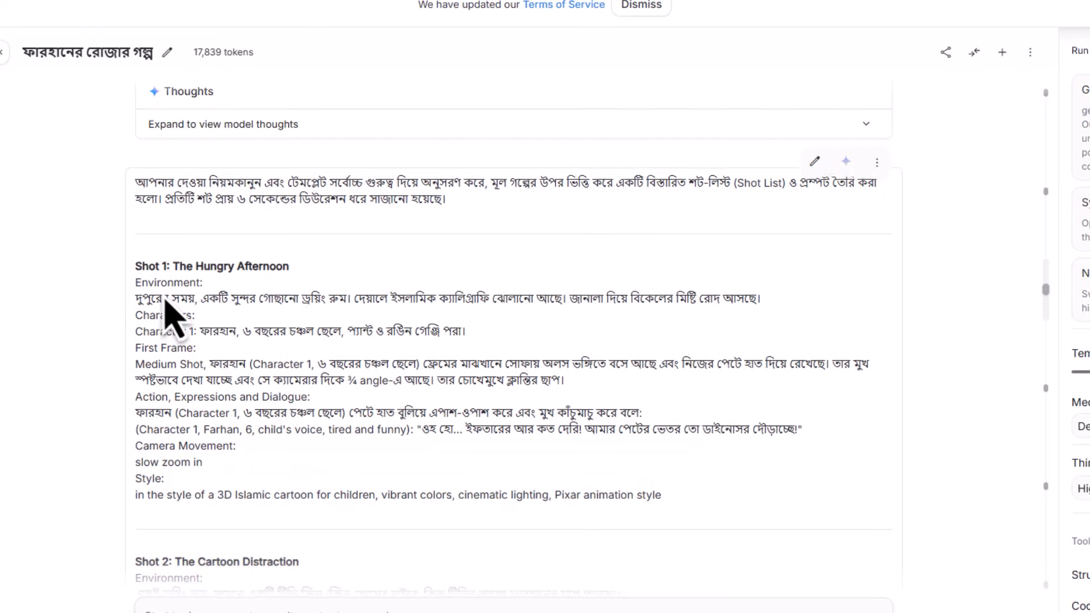
{"action": "scroll", "coordinate": [170, 304], "scroll_direction": "down", "scroll_amount": 1}
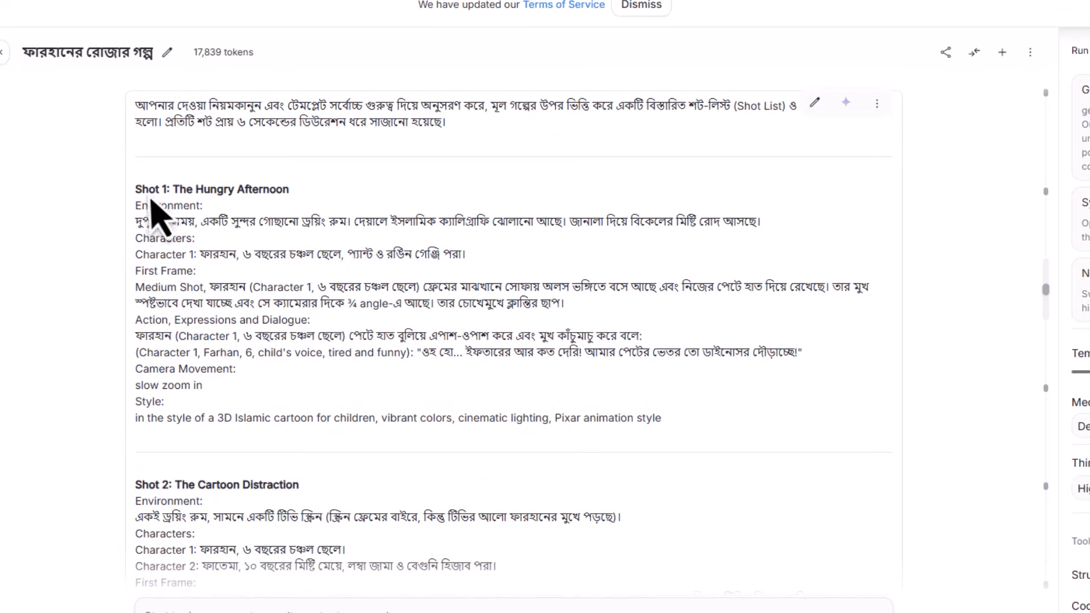
{"action": "left_click", "coordinate": [241, 199]}
{"action": "left_click_drag", "start_coordinate": [136, 210], "coordinate": [208, 211]}
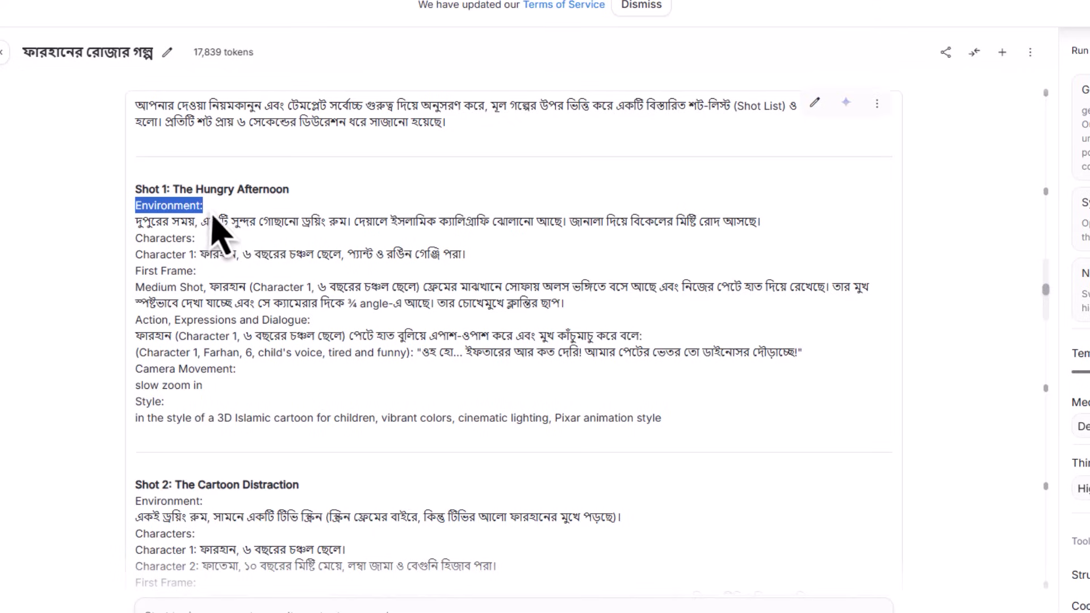
{"action": "left_click", "coordinate": [192, 234]}
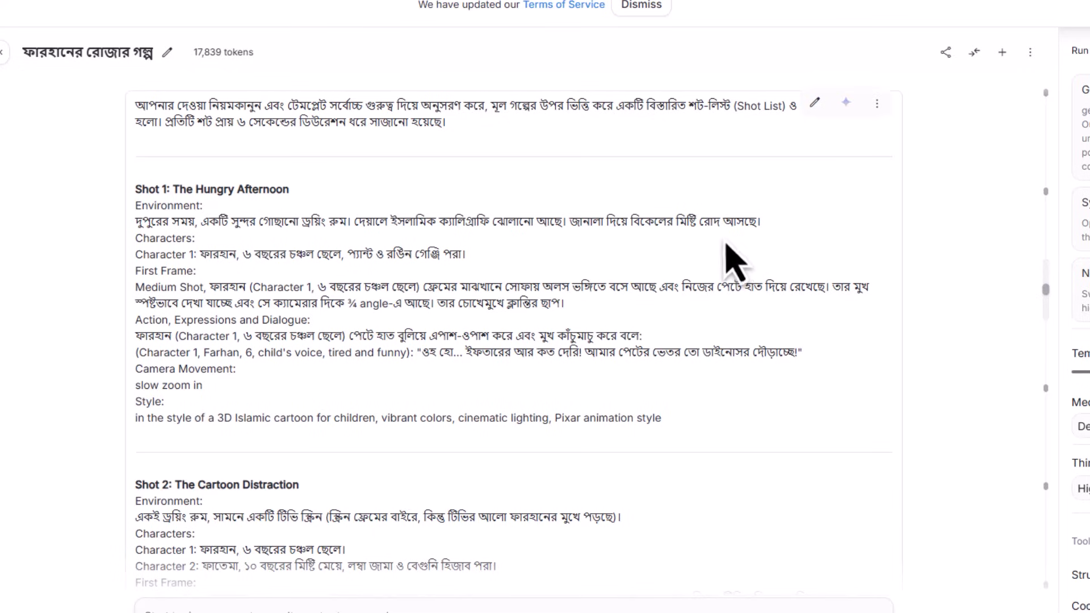
{"action": "triple_click", "coordinate": [145, 246]}
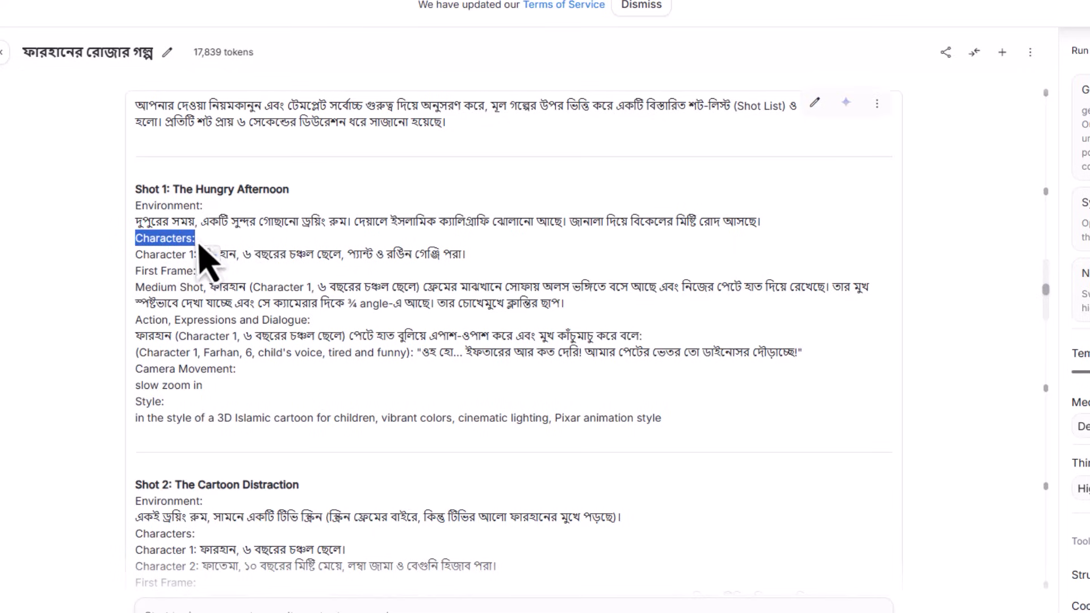
{"action": "left_click", "coordinate": [127, 272]}
{"action": "left_click_drag", "start_coordinate": [144, 259], "coordinate": [117, 263]}
{"action": "left_click", "coordinate": [207, 278]}
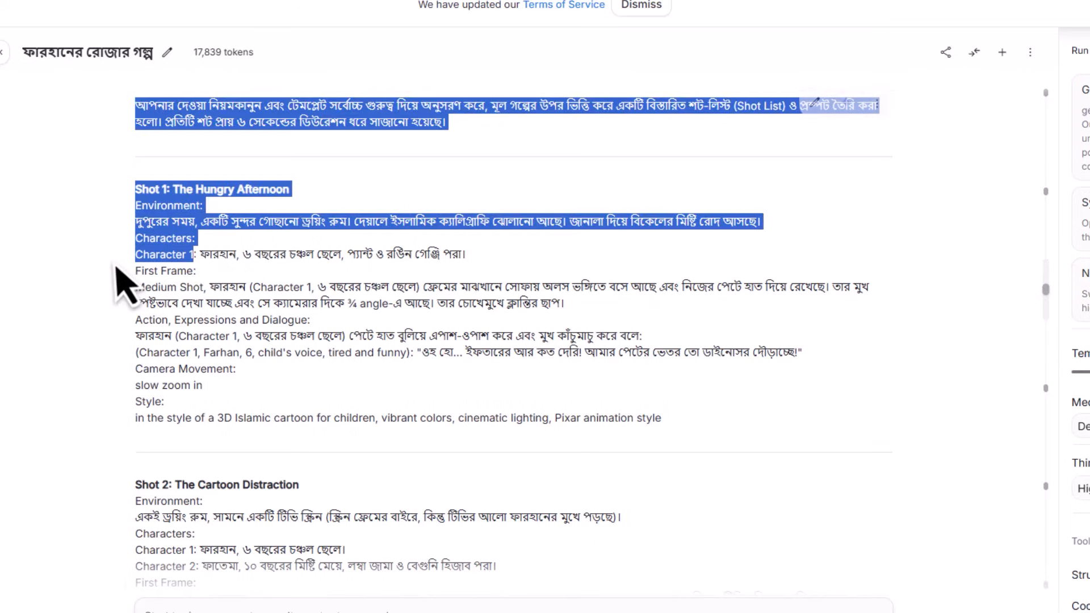
{"action": "left_click", "coordinate": [221, 260]}
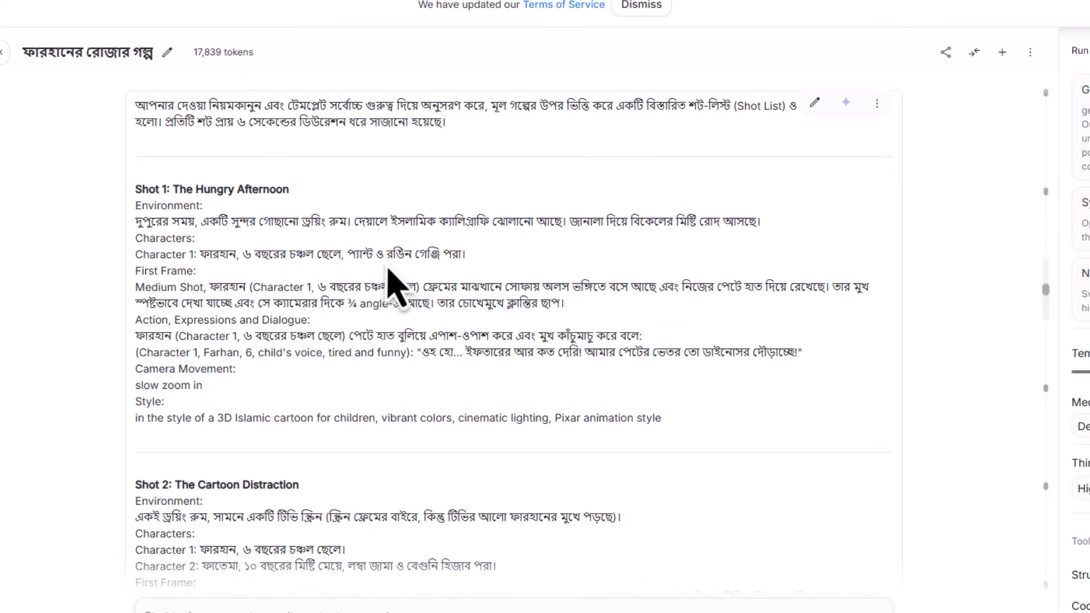
Examine Character 1's description in Shot 1, including the age, personality and clothing wording.
{"action": "left_click_drag", "start_coordinate": [201, 261], "coordinate": [455, 277]}
{"action": "scroll", "coordinate": [451, 187], "scroll_direction": "up", "scroll_amount": 1}
{"action": "scroll", "coordinate": [454, 199], "scroll_direction": "up", "scroll_amount": 1}
{"action": "left_click", "coordinate": [244, 348]}
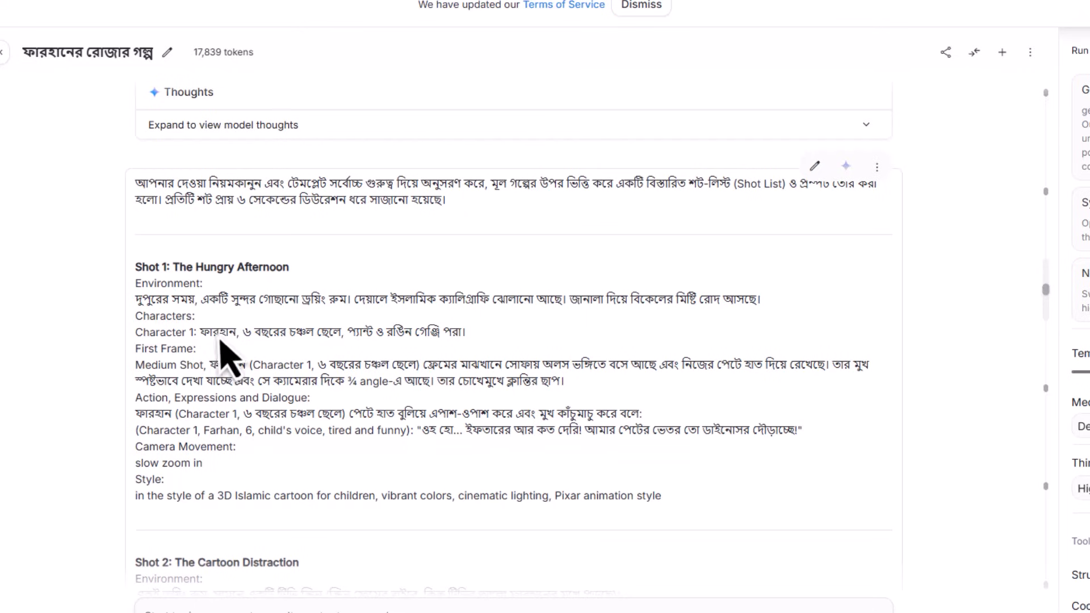
{"action": "left_click_drag", "start_coordinate": [203, 341], "coordinate": [468, 344]}
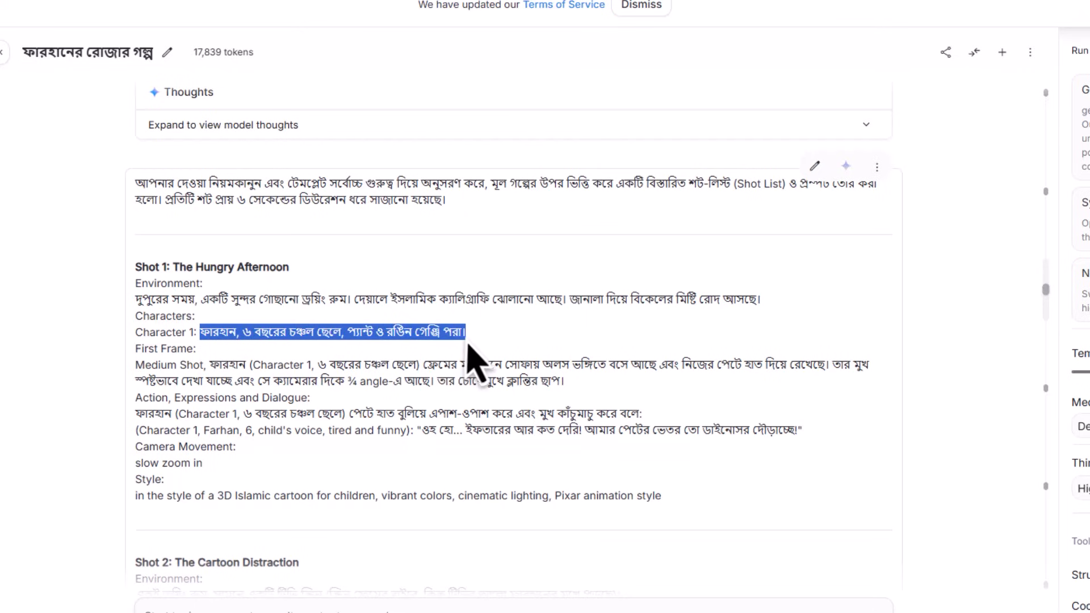
{"action": "left_click", "coordinate": [347, 355]}
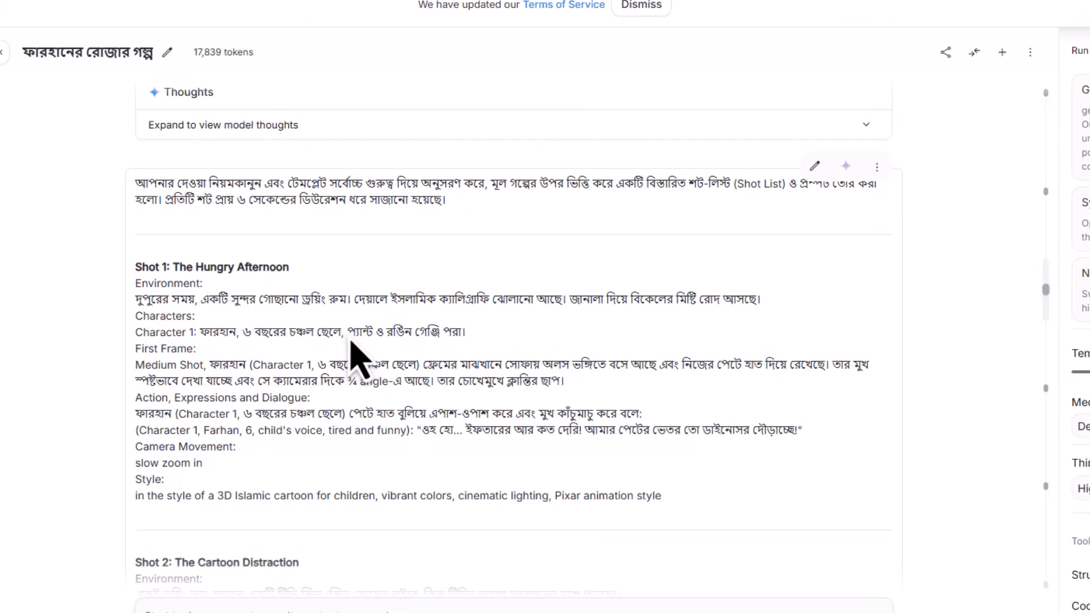
{"action": "left_click_drag", "start_coordinate": [351, 341], "coordinate": [461, 351]}
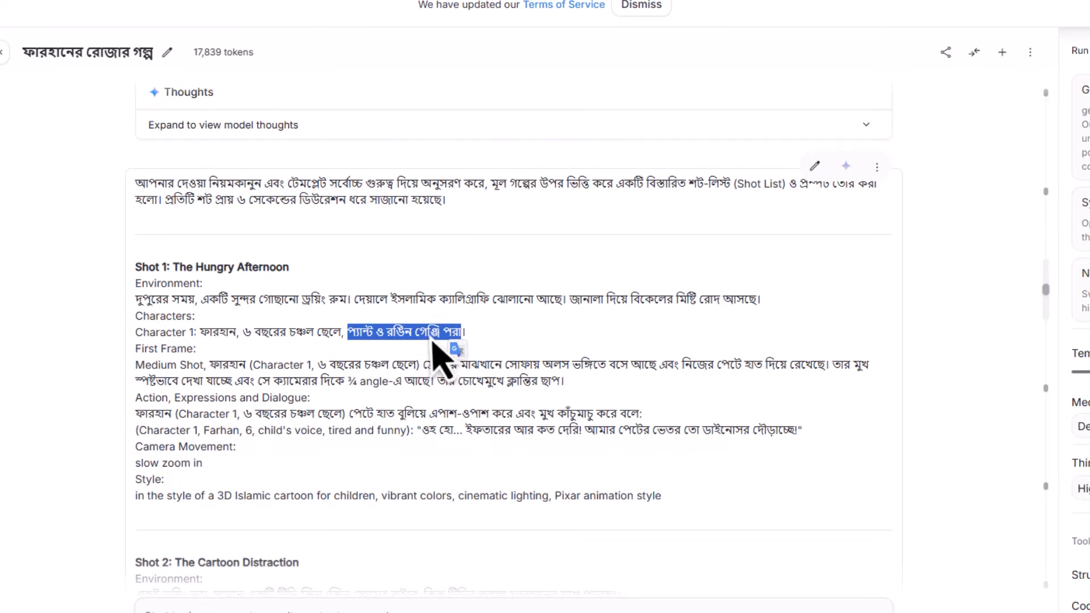
{"action": "left_click", "coordinate": [360, 341]}
{"action": "left_click_drag", "start_coordinate": [349, 340], "coordinate": [463, 352]}
{"action": "left_click", "coordinate": [267, 348]}
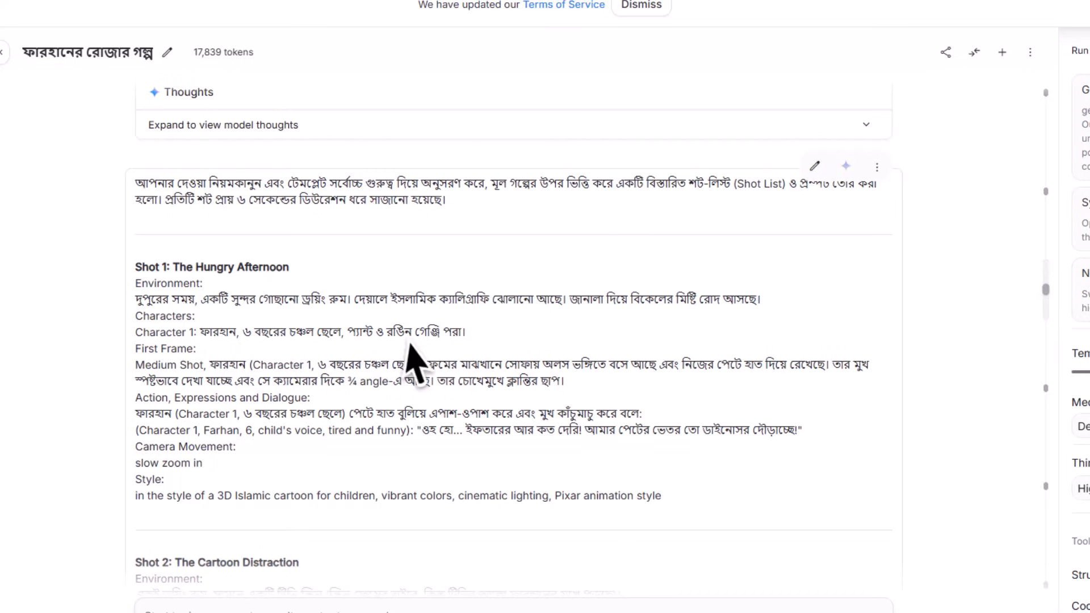
Review Shot 1's First Frame section, including how Character 1 is referenced and how the pose is described.
{"action": "left_click_drag", "start_coordinate": [137, 351], "coordinate": [272, 382]}
{"action": "left_click", "coordinate": [239, 372]}
{"action": "left_click_drag", "start_coordinate": [250, 369], "coordinate": [429, 380]}
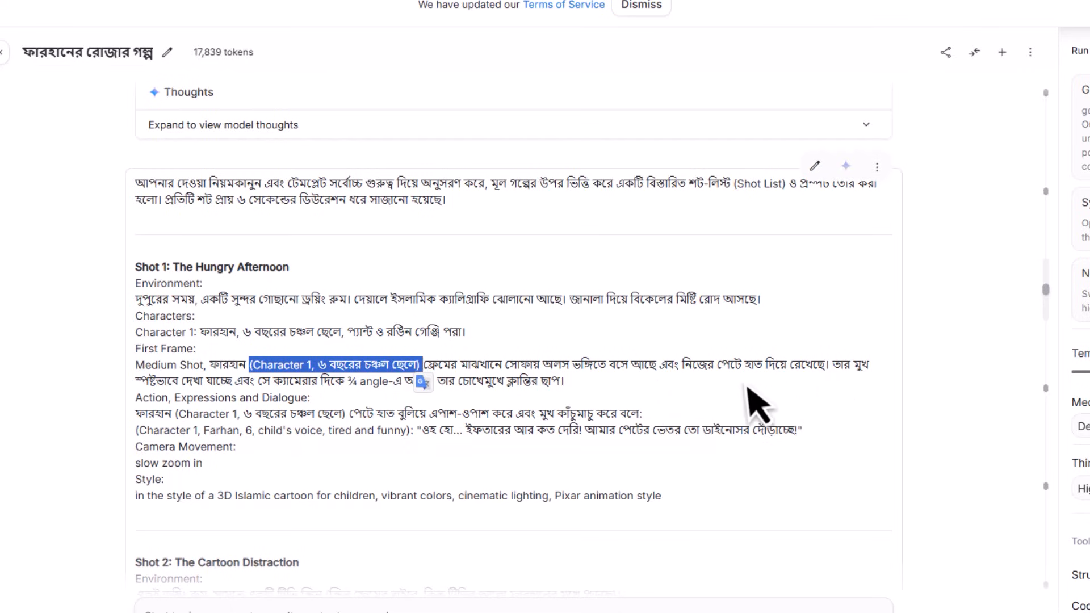
{"action": "left_click", "coordinate": [370, 408]}
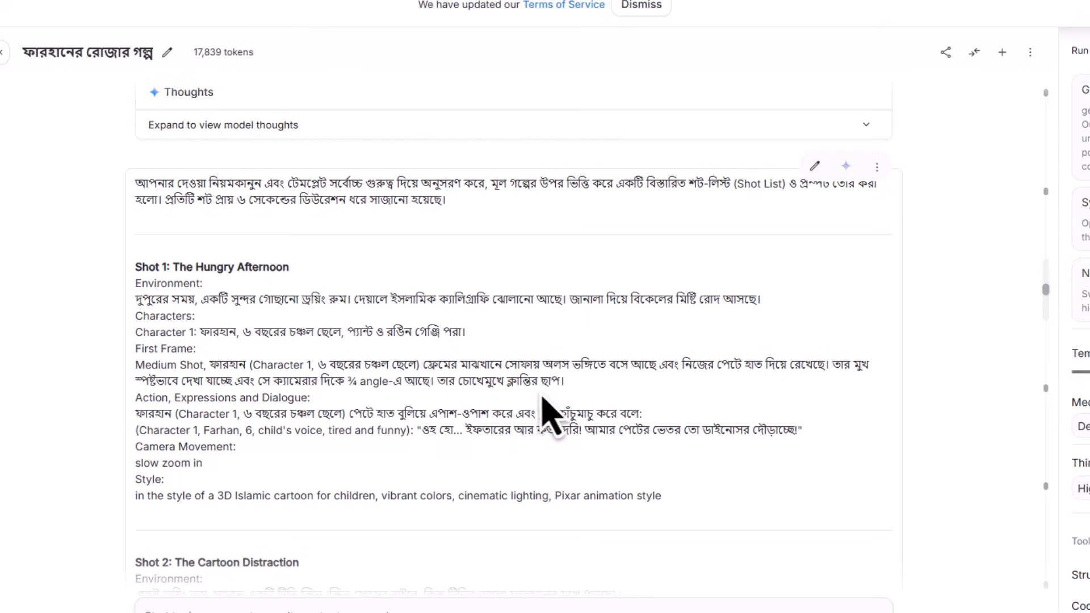
{"action": "left_click_drag", "start_coordinate": [146, 372], "coordinate": [613, 409]}
Examine Shot 1's Action, Expressions and Dialogue section, including the character tag, age, voice and spoken line.
{"action": "left_click", "coordinate": [267, 429]}
{"action": "left_click_drag", "start_coordinate": [138, 402], "coordinate": [835, 438]}
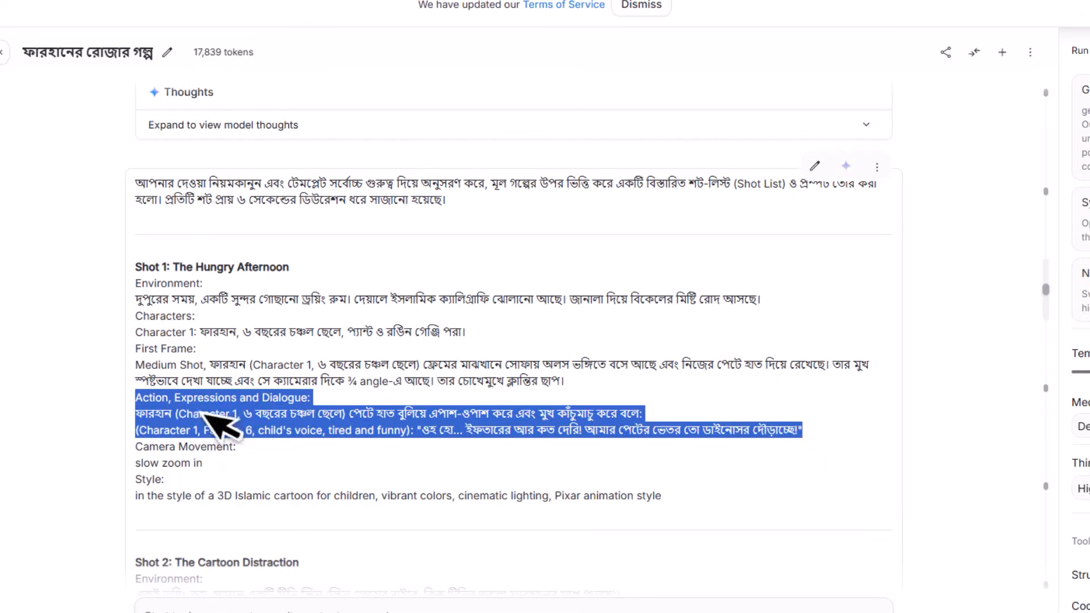
{"action": "left_click", "coordinate": [226, 407]}
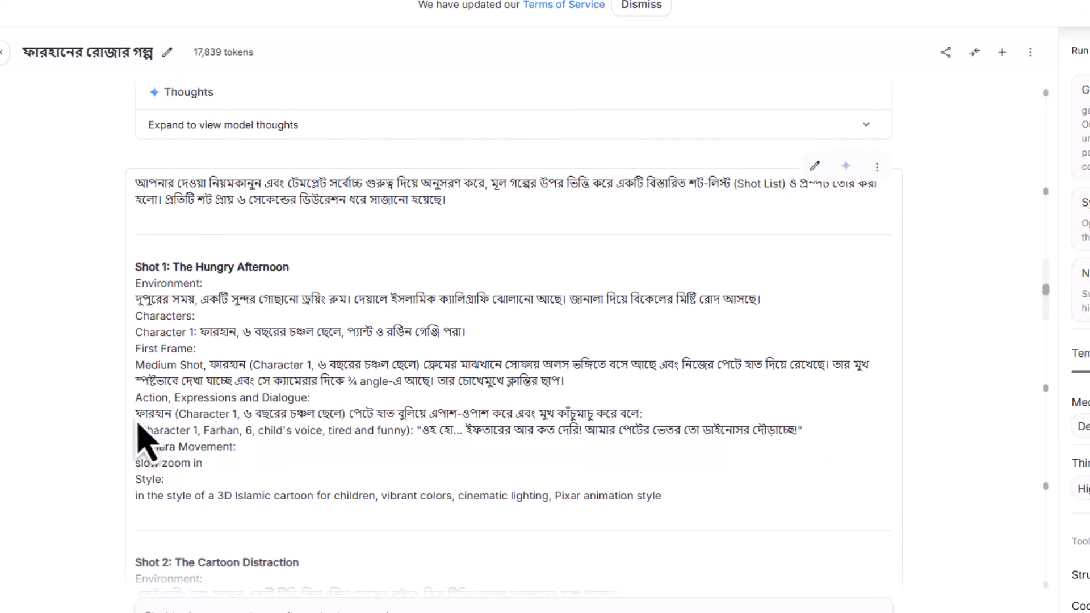
{"action": "left_click_drag", "start_coordinate": [182, 426], "coordinate": [209, 423]}
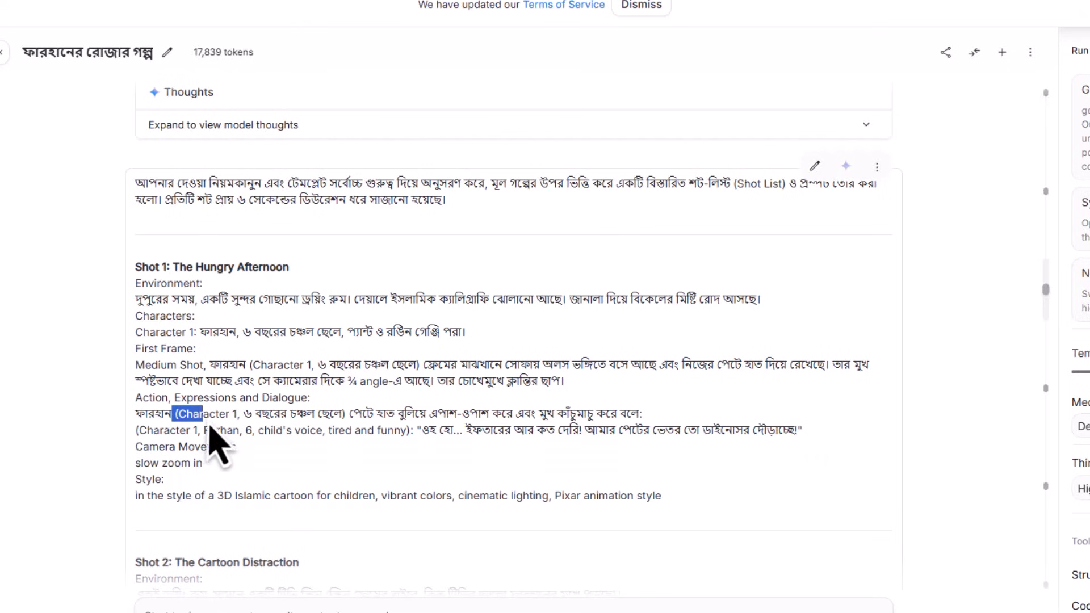
{"action": "left_click_drag", "start_coordinate": [348, 419], "coordinate": [332, 435]}
{"action": "left_click", "coordinate": [181, 426]}
{"action": "left_click", "coordinate": [364, 421]}
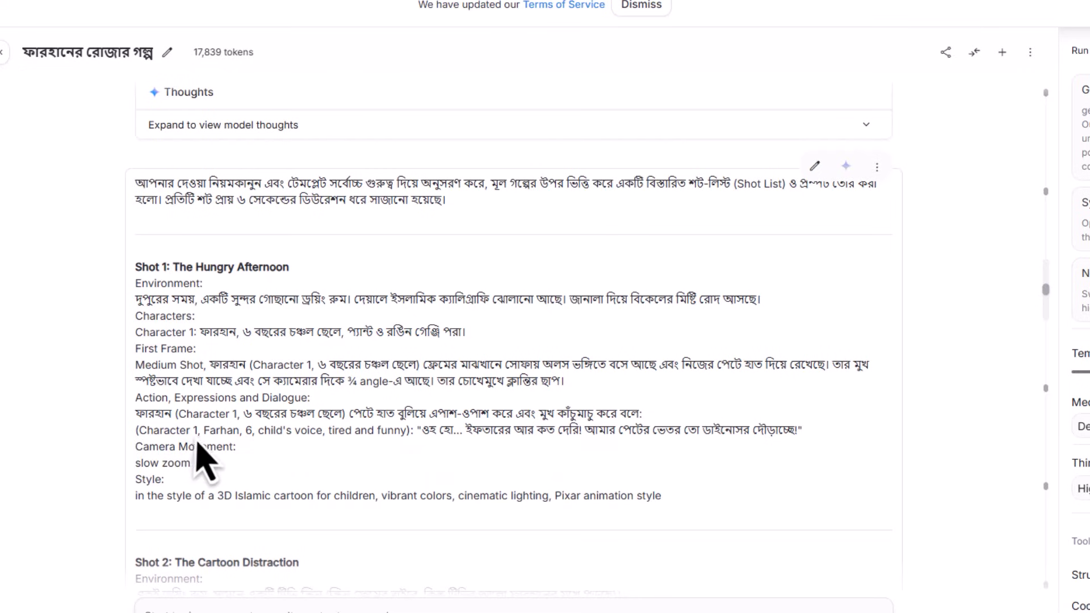
{"action": "left_click_drag", "start_coordinate": [201, 439], "coordinate": [264, 440]}
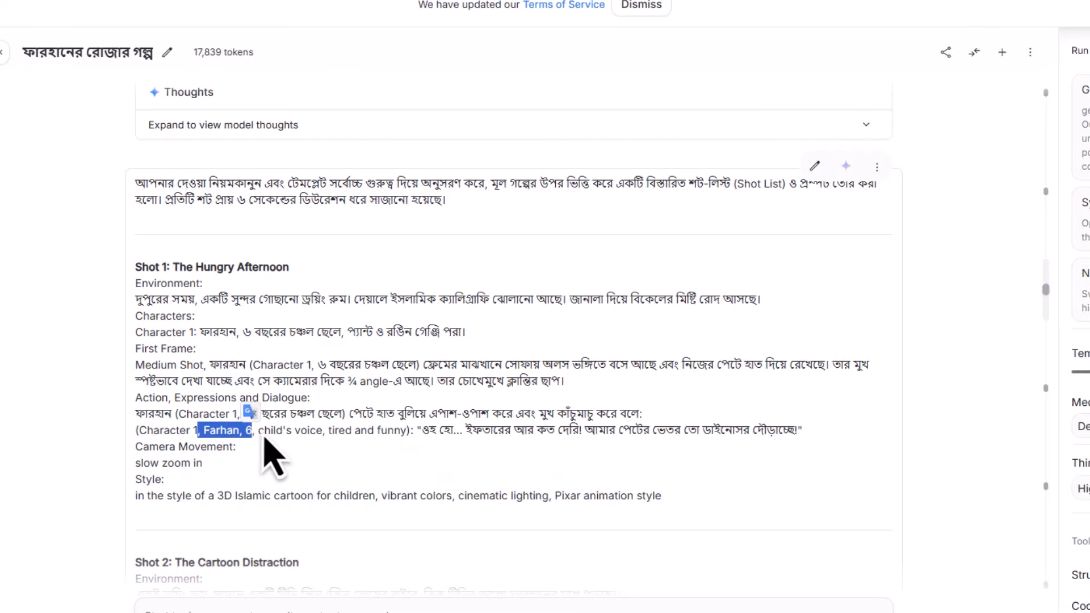
{"action": "left_click", "coordinate": [260, 437]}
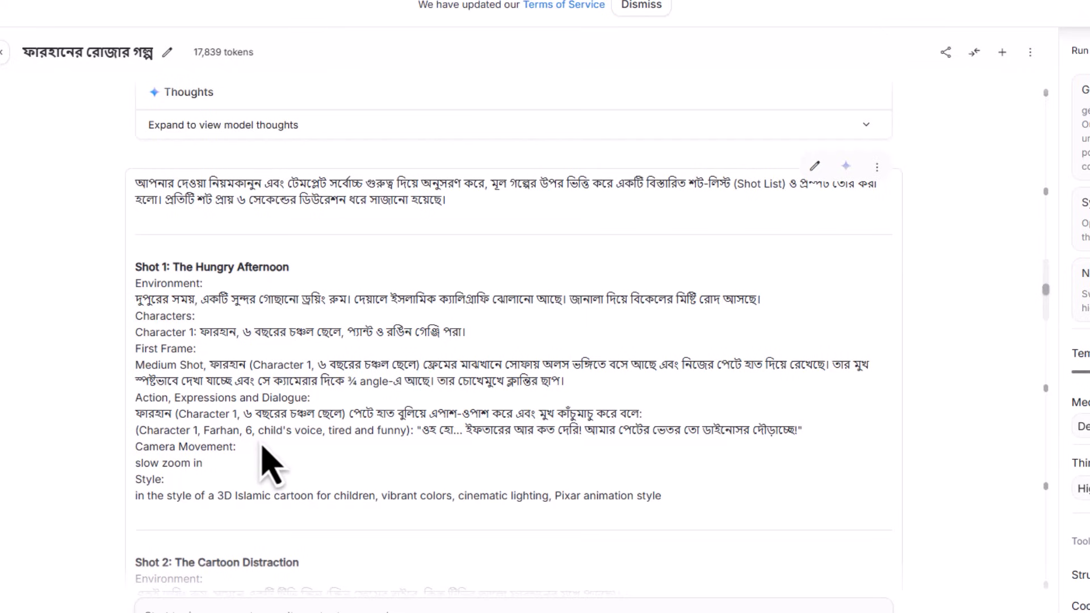
{"action": "left_click_drag", "start_coordinate": [260, 435], "coordinate": [290, 439]}
{"action": "left_click_drag", "start_coordinate": [414, 432], "coordinate": [148, 445]}
Review Shot 1's Camera Movement and Style entries and compare them with the layout of "Shot 2: The Cartoon Distraction".
{"action": "triple_click", "coordinate": [141, 453]}
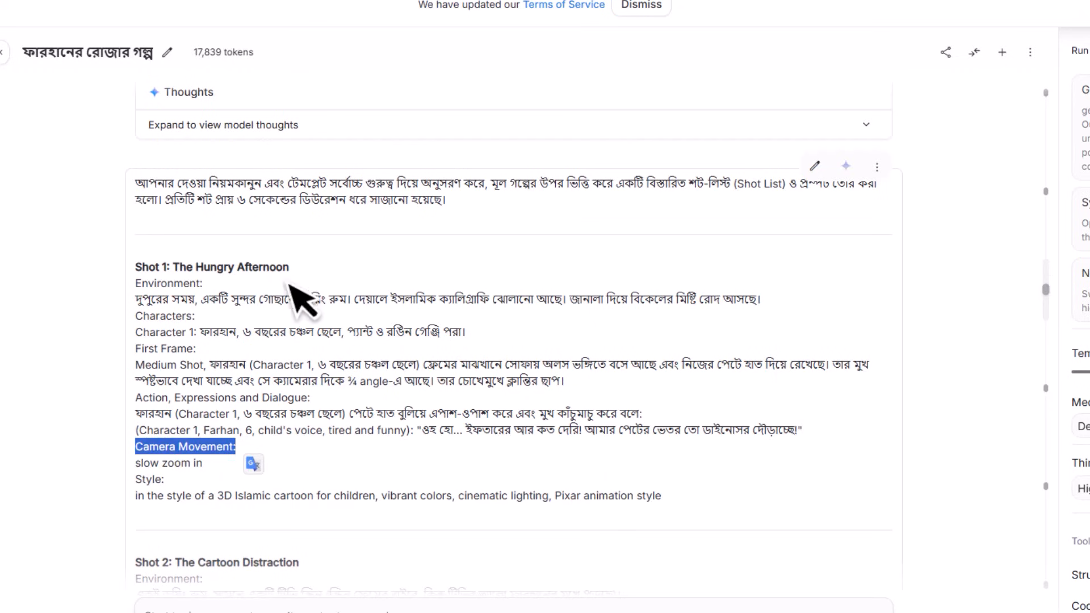
{"action": "scroll", "coordinate": [248, 340], "scroll_direction": "down", "scroll_amount": 3}
{"action": "scroll", "coordinate": [341, 352], "scroll_direction": "down", "scroll_amount": 3}
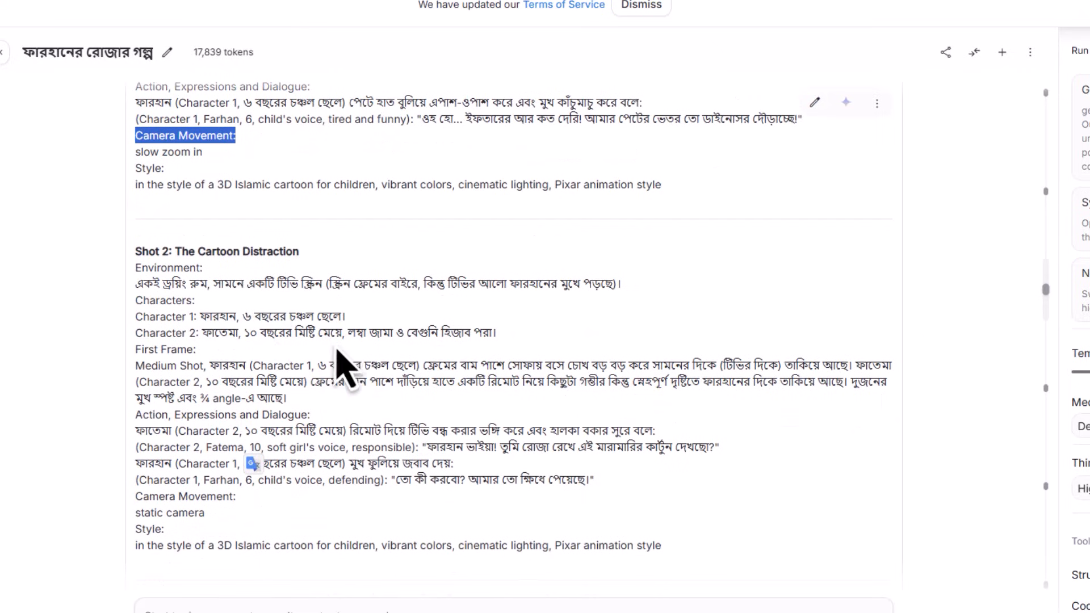
{"action": "scroll", "coordinate": [275, 360], "scroll_direction": "down", "scroll_amount": 3}
{"action": "scroll", "coordinate": [283, 369], "scroll_direction": "up", "scroll_amount": 6}
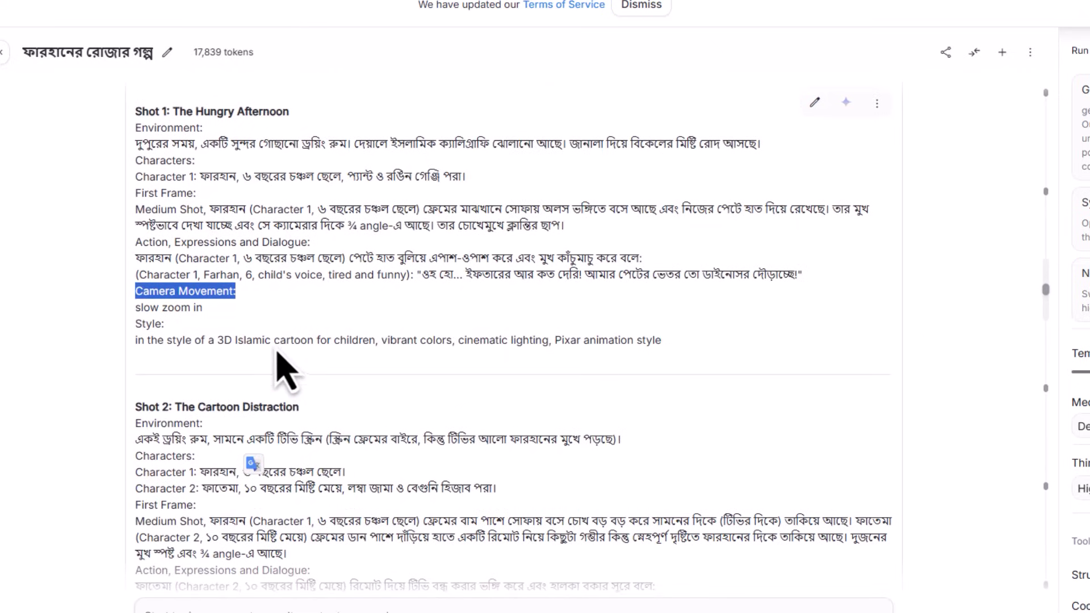
{"action": "scroll", "coordinate": [269, 341], "scroll_direction": "up", "scroll_amount": 2}
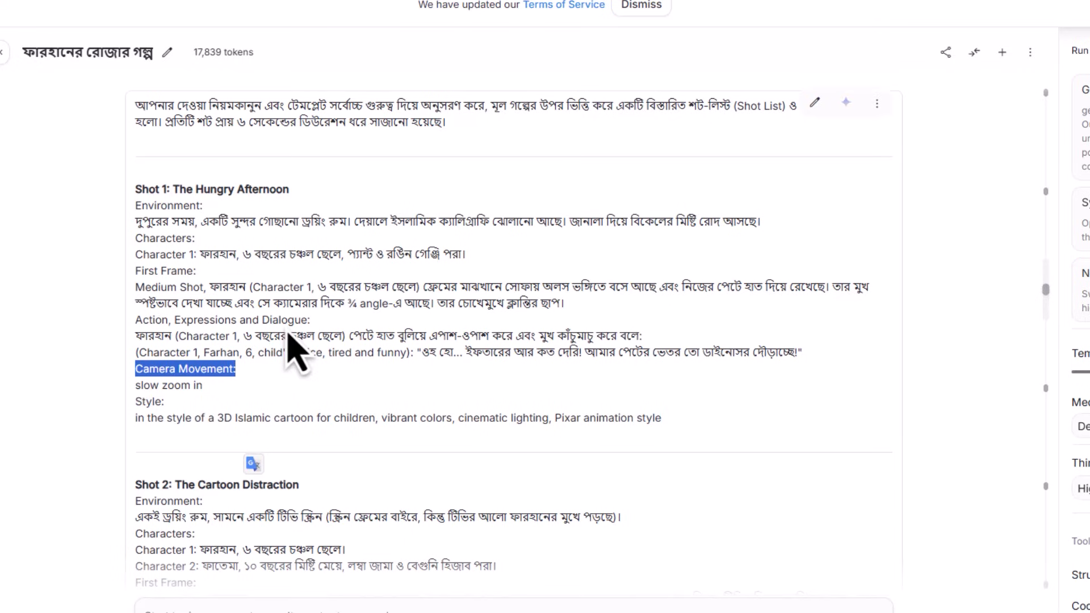
Copy the whole shot list from "Shot 1: The Hungry Afternoon" through the end of "Shot 16: Moral Outro (Breaking the 4th Wall)".
{"action": "left_click", "coordinate": [137, 193]}
{"action": "left_click_drag", "start_coordinate": [136, 193], "coordinate": [390, 304]}
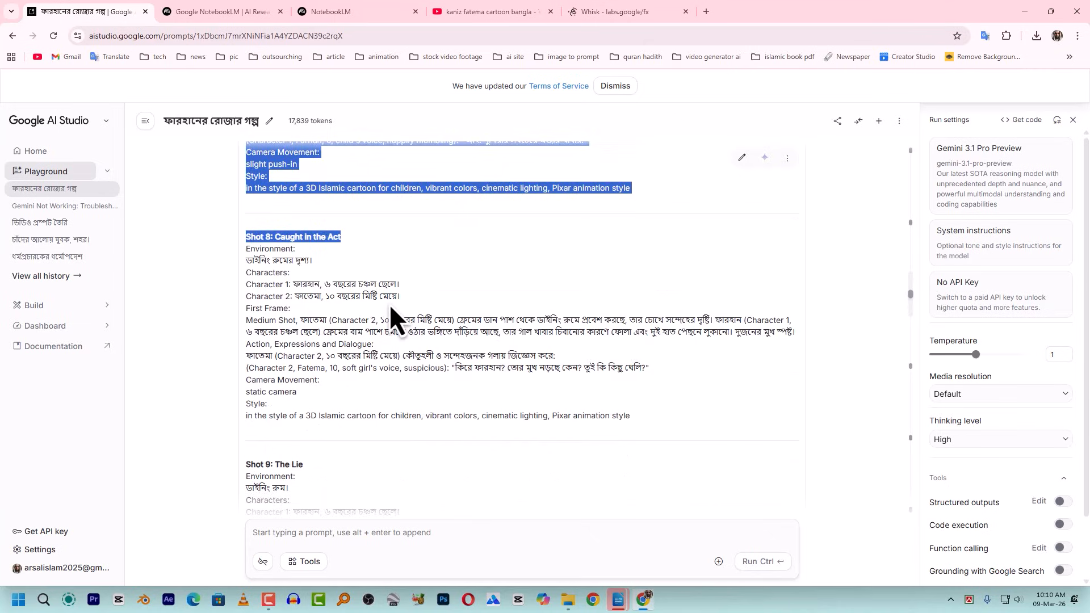
{"action": "scroll", "coordinate": [390, 304], "scroll_direction": "down", "scroll_amount": 2}
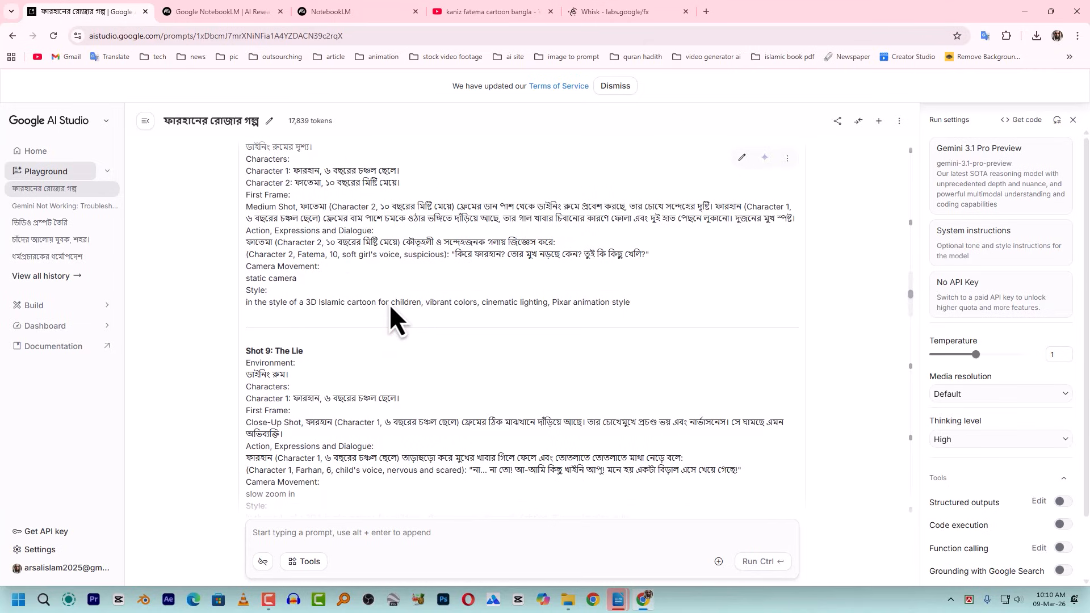
{"action": "left_click", "coordinate": [389, 304], "text": "shift"}
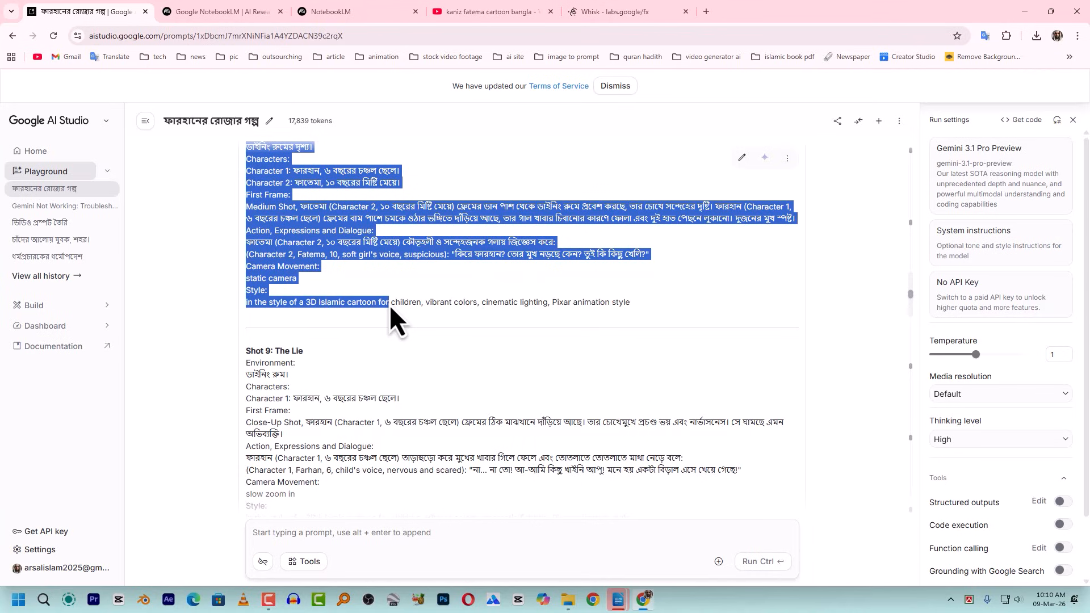
{"action": "scroll", "coordinate": [390, 304], "scroll_direction": "down", "scroll_amount": 2}
{"action": "scroll", "coordinate": [391, 307], "scroll_direction": "down", "scroll_amount": 1}
{"action": "left_click", "coordinate": [391, 307], "text": "shift"}
{"action": "scroll", "coordinate": [391, 308], "scroll_direction": "down", "scroll_amount": 4}
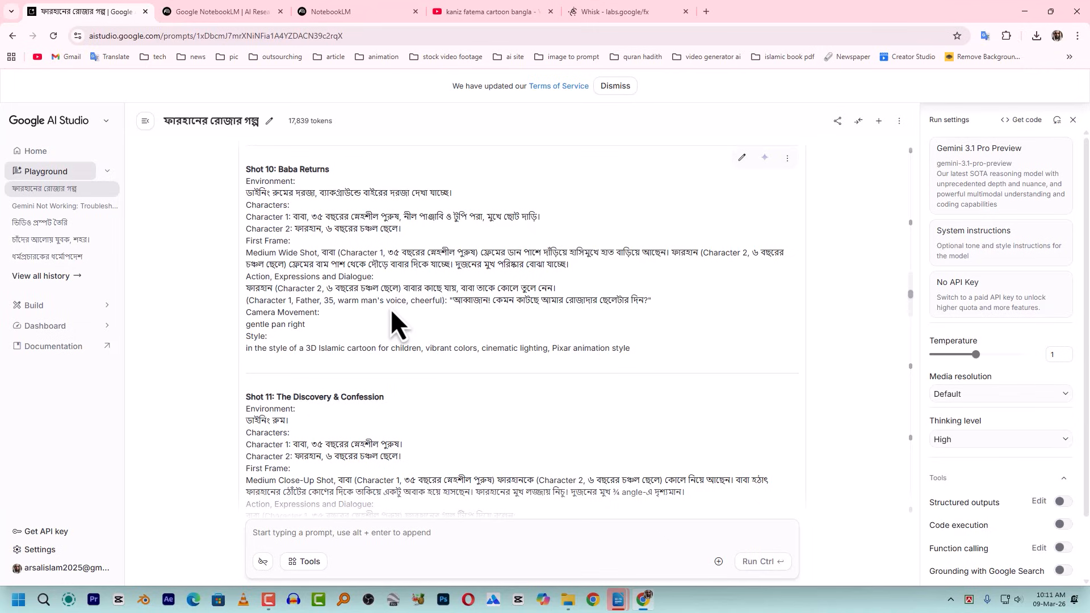
{"action": "left_click", "coordinate": [391, 309], "text": "shift"}
{"action": "scroll", "coordinate": [391, 309], "scroll_direction": "down", "scroll_amount": 3}
{"action": "scroll", "coordinate": [391, 311], "scroll_direction": "down", "scroll_amount": 2}
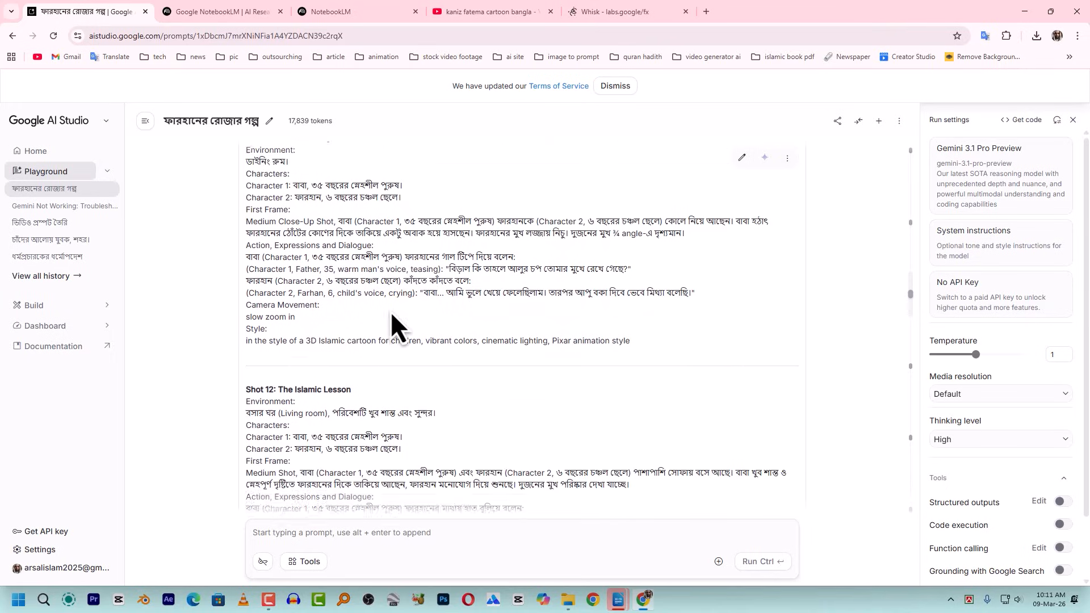
{"action": "left_click", "coordinate": [391, 311], "text": "shift"}
{"action": "scroll", "coordinate": [390, 312], "scroll_direction": "down", "scroll_amount": 5}
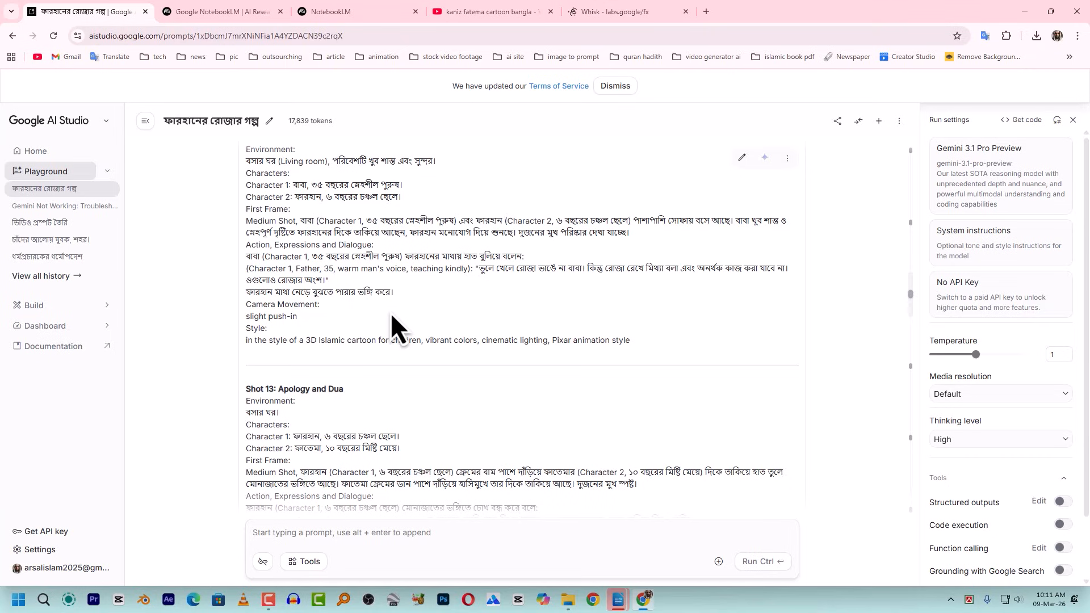
{"action": "scroll", "coordinate": [391, 312], "scroll_direction": "down", "scroll_amount": 1}
{"action": "left_click", "coordinate": [391, 312], "text": "shift"}
{"action": "scroll", "coordinate": [390, 312], "scroll_direction": "down", "scroll_amount": 2}
{"action": "scroll", "coordinate": [391, 313], "scroll_direction": "down", "scroll_amount": 7}
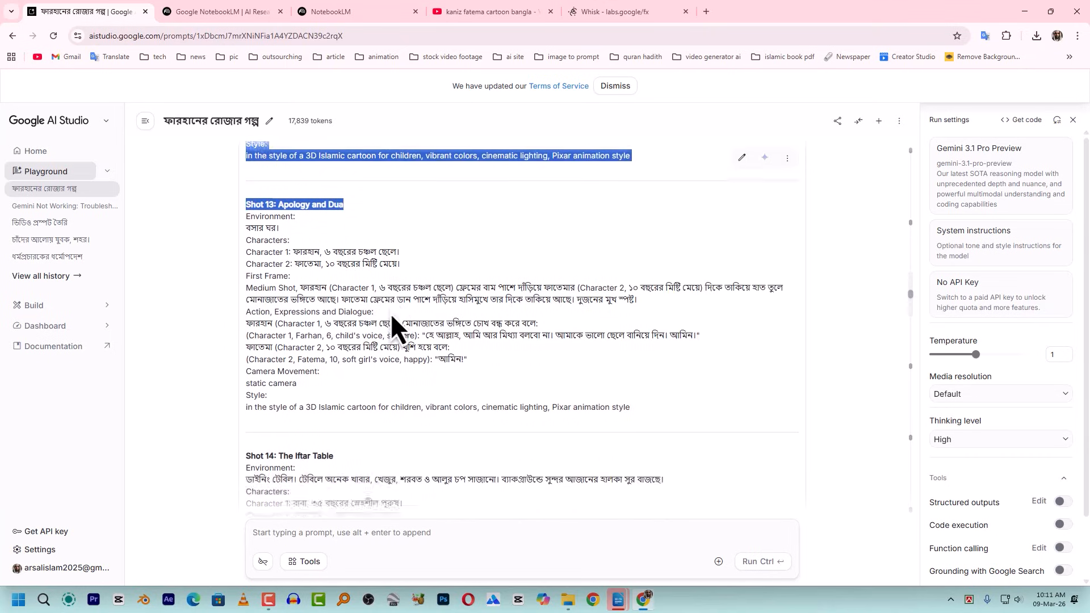
{"action": "scroll", "coordinate": [392, 316], "scroll_direction": "down", "scroll_amount": 7}
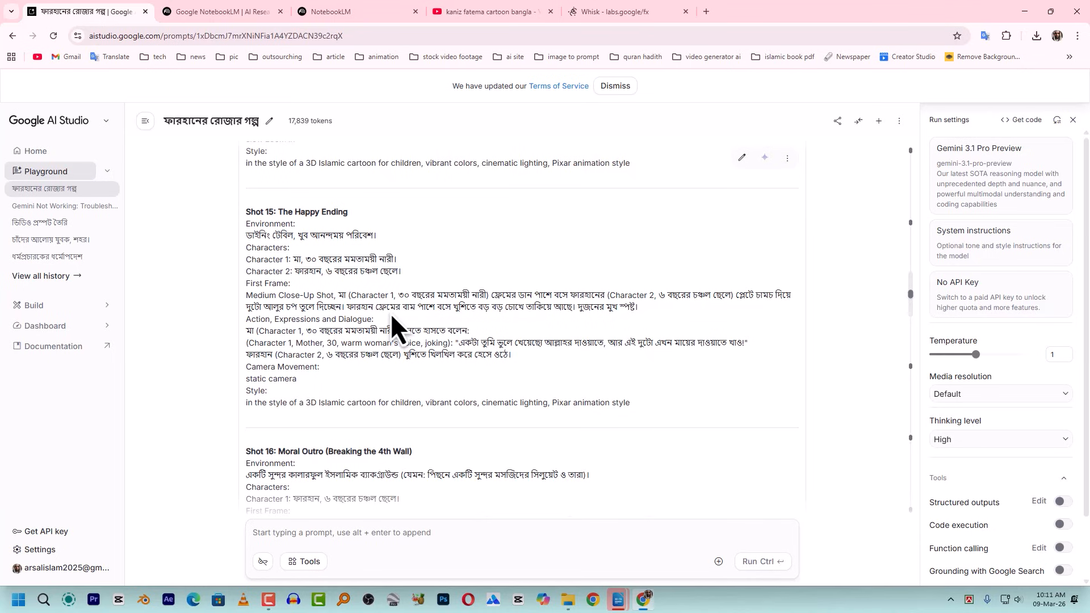
{"action": "scroll", "coordinate": [391, 312], "scroll_direction": "up", "scroll_amount": 2}
{"action": "left_click", "coordinate": [404, 342], "text": "shift"}
{"action": "left_click_drag", "start_coordinate": [403, 342], "coordinate": [640, 458]}
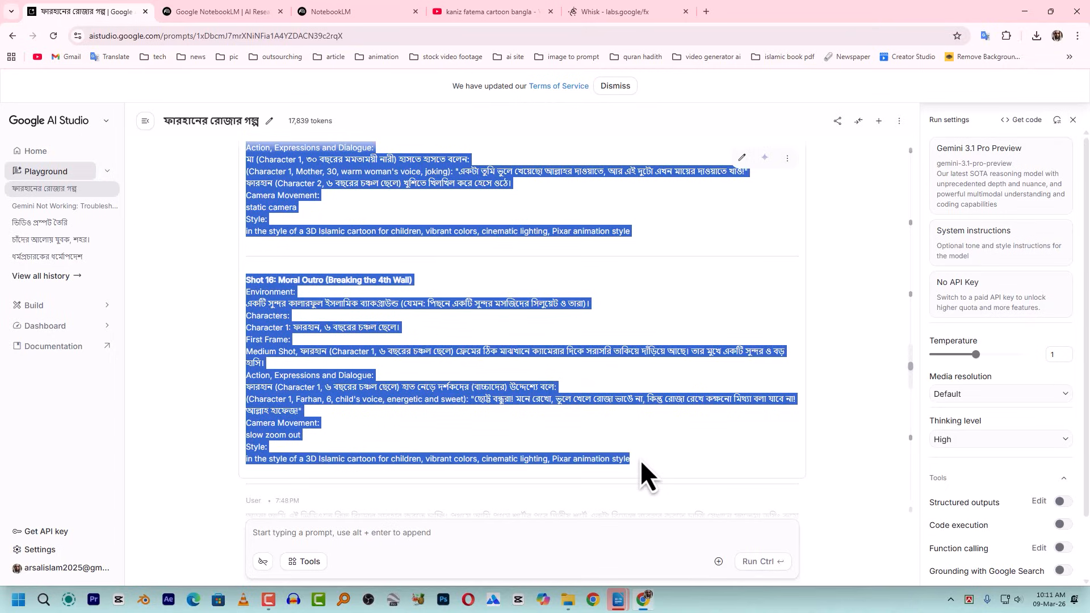
{"action": "right_click", "coordinate": [347, 171]}
{"action": "left_click", "coordinate": [371, 188]}
Create a new OpenDocument Text file on the desktop, open it in LibreOffice Writer and paste the copied shot list.
{"action": "left_click", "coordinate": [1025, 12]}
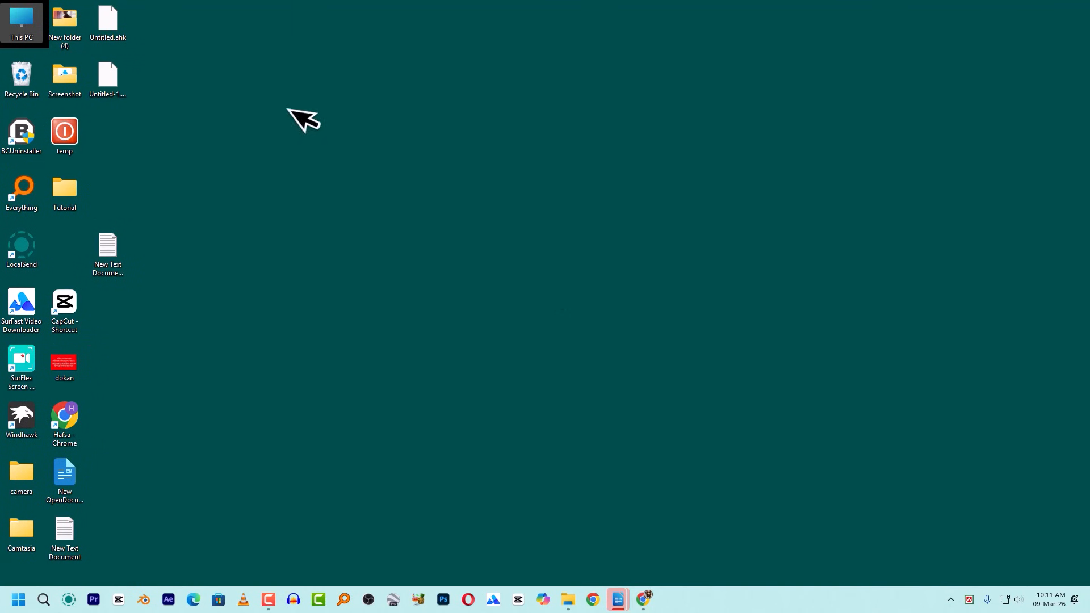
{"action": "right_click", "coordinate": [291, 154]}
{"action": "mouse_move", "coordinate": [325, 271]}
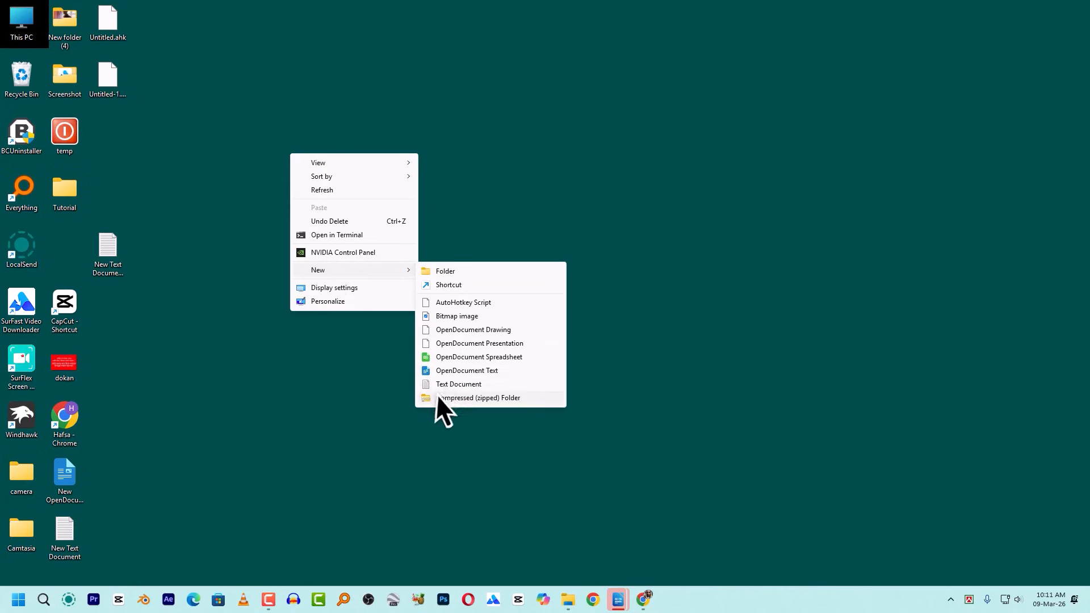
{"action": "left_click", "coordinate": [445, 371]}
{"action": "double_click", "coordinate": [328, 193]}
{"action": "key", "text": "ctrl+v"}
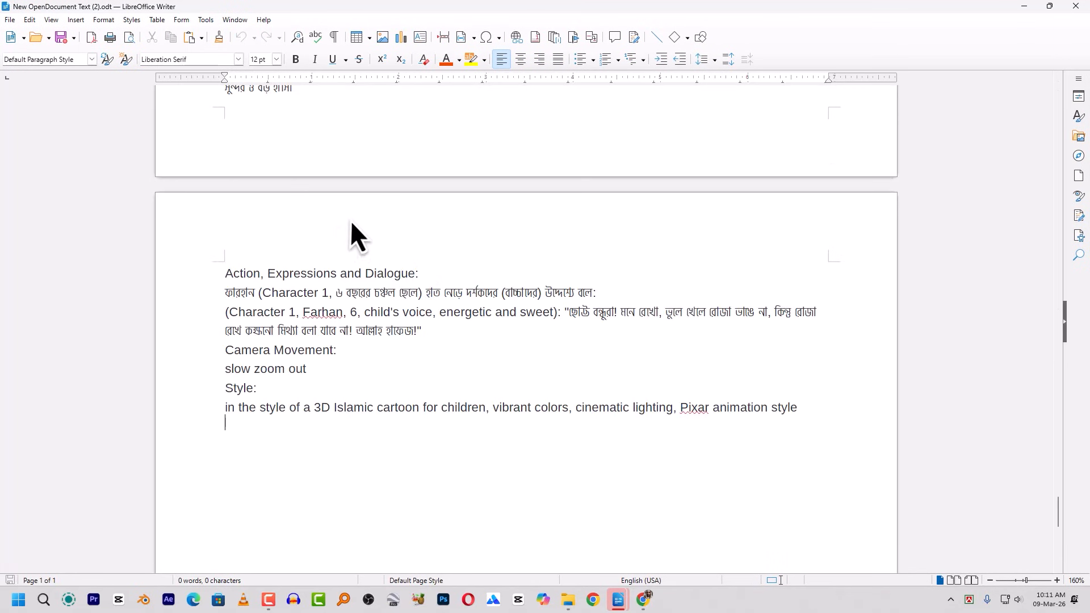
Review Shot 1 at the start of the document, especially the spoken line under Action, Expressions and Dialogue.
{"action": "scroll", "coordinate": [352, 227], "scroll_direction": "up", "scroll_amount": 15}
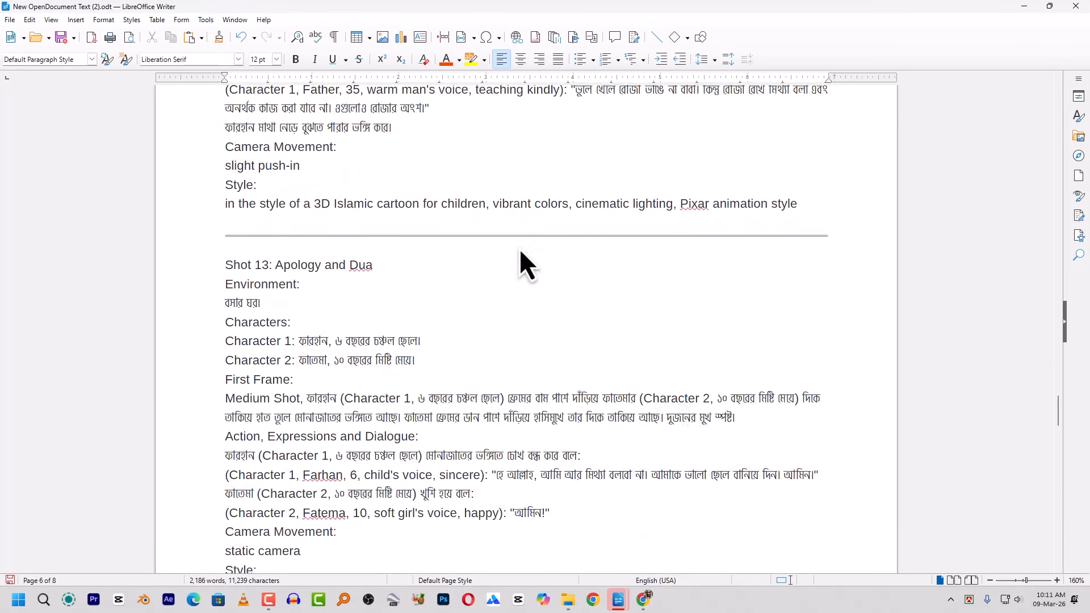
{"action": "scroll", "coordinate": [519, 247], "scroll_direction": "up", "scroll_amount": 8}
{"action": "left_click_drag", "start_coordinate": [1062, 377], "coordinate": [1048, 81]}
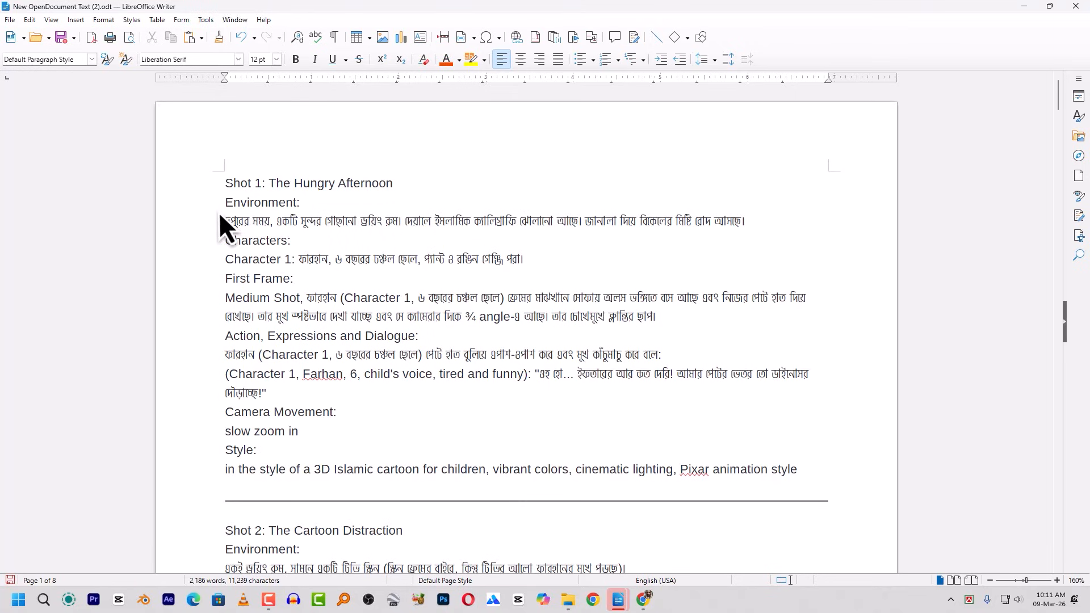
{"action": "left_click_drag", "start_coordinate": [220, 206], "coordinate": [429, 374]}
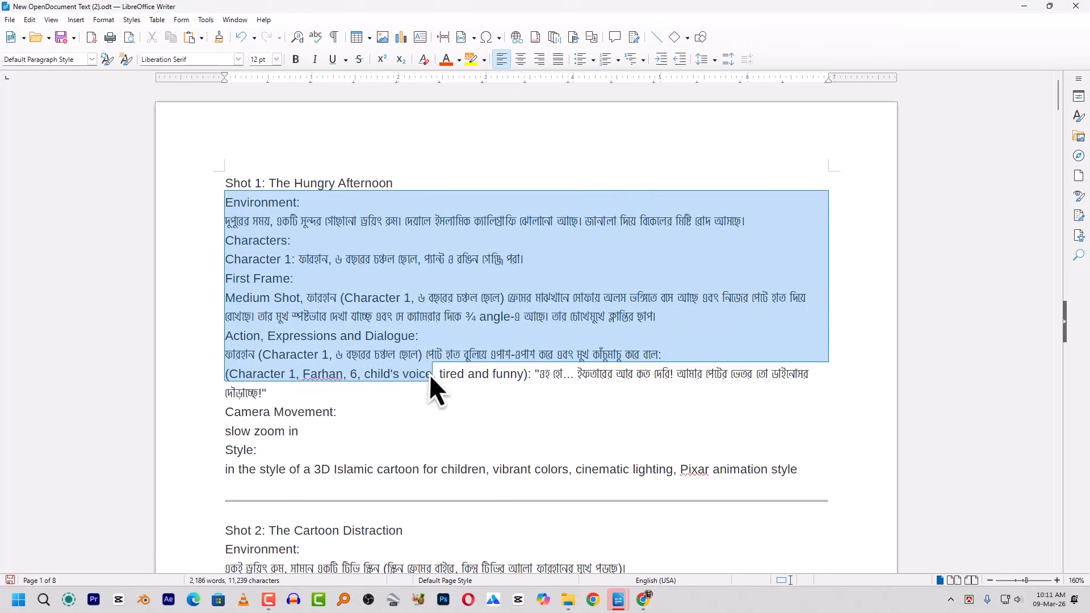
{"action": "left_click", "coordinate": [293, 356]}
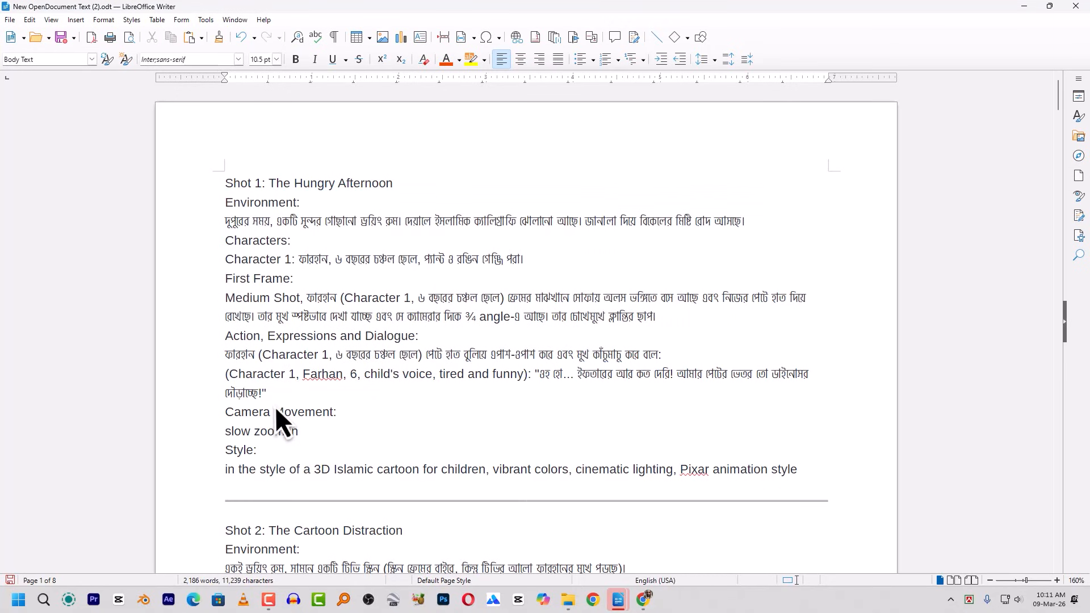
{"action": "left_click_drag", "start_coordinate": [284, 339], "coordinate": [418, 343]}
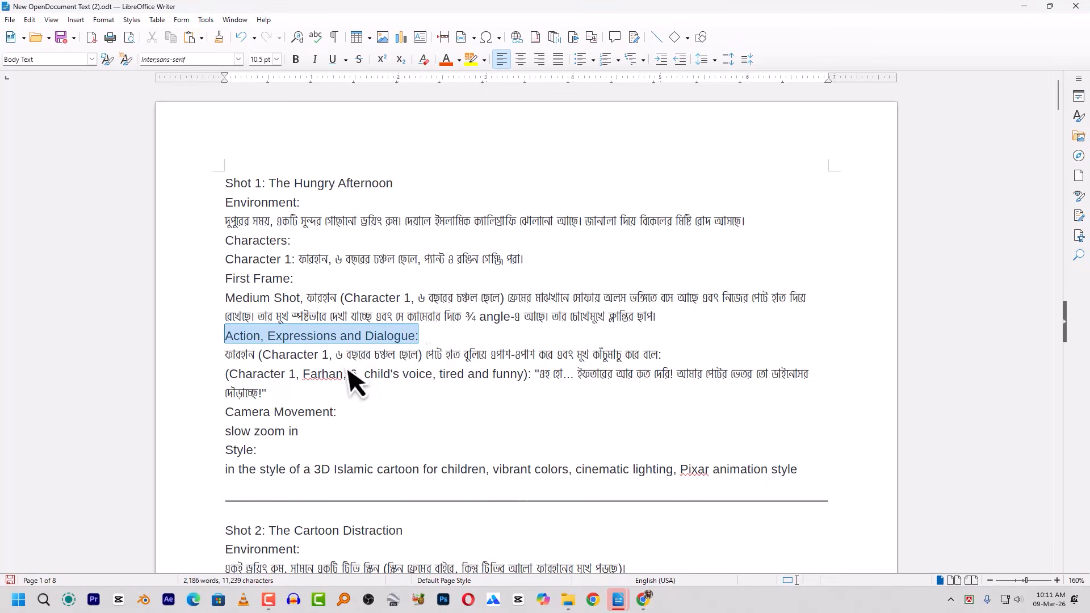
{"action": "left_click_drag", "start_coordinate": [536, 374], "coordinate": [547, 388]}
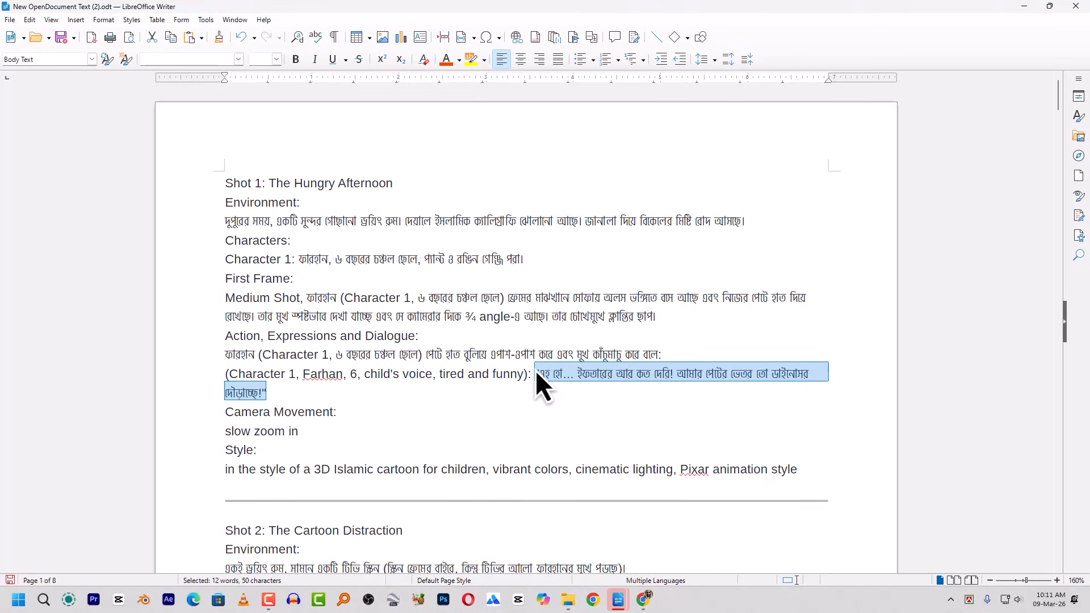
{"action": "left_click", "coordinate": [534, 373]}
{"action": "left_click_drag", "start_coordinate": [535, 375], "coordinate": [812, 381]}
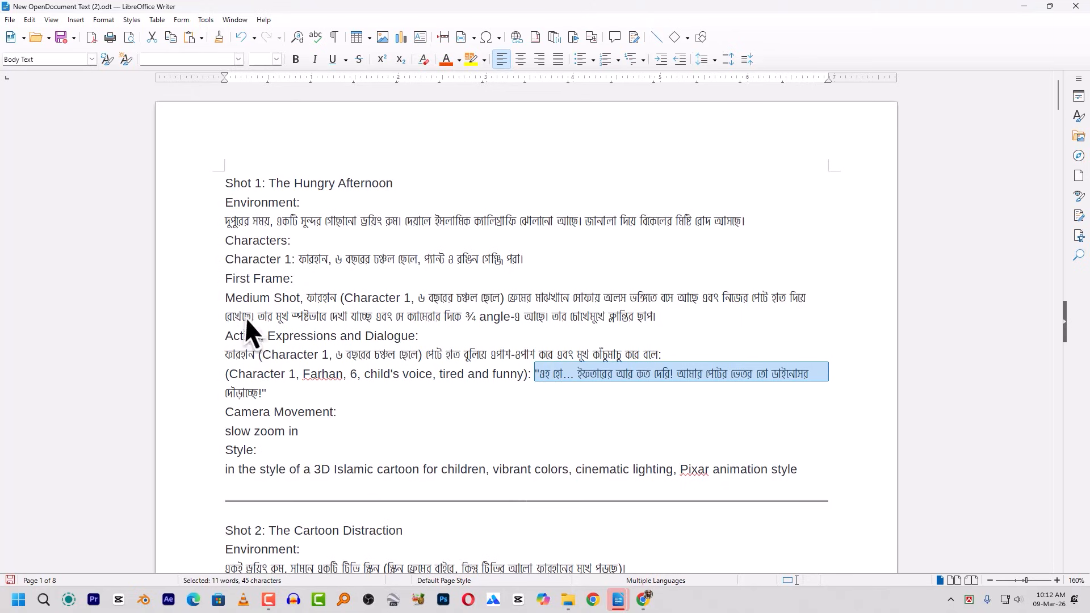
Review Shot 1's sections in order: Environment, Characters, First Frame, Action, Expressions and Dialogue, Camera Movement and Style.
{"action": "left_click_drag", "start_coordinate": [224, 203], "coordinate": [350, 209]}
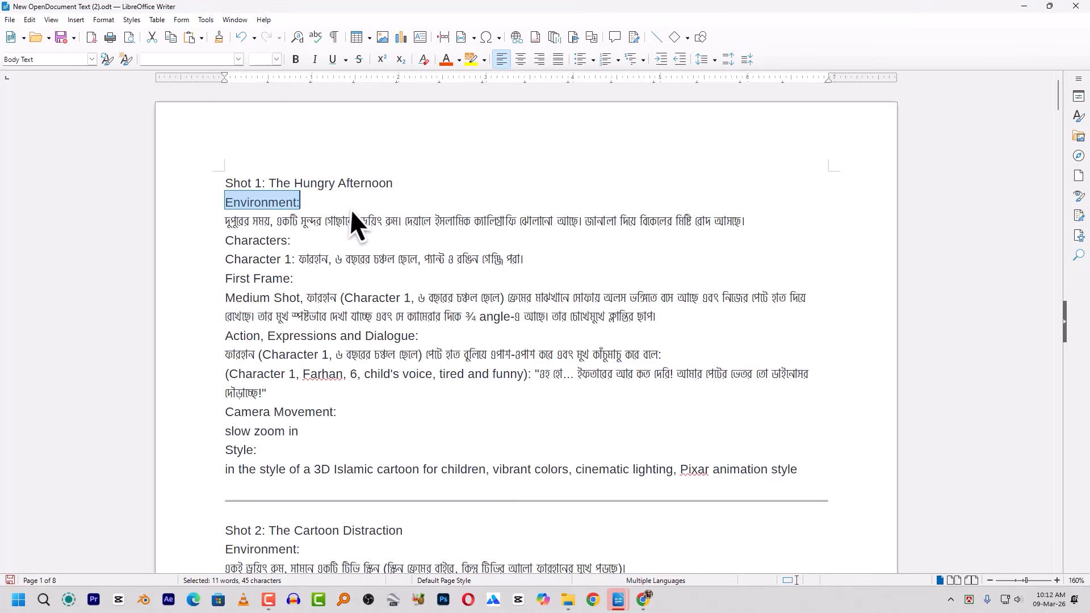
{"action": "left_click_drag", "start_coordinate": [221, 247], "coordinate": [526, 263]}
{"action": "left_click", "coordinate": [294, 246]}
{"action": "left_click_drag", "start_coordinate": [224, 244], "coordinate": [526, 266]}
{"action": "left_click_drag", "start_coordinate": [211, 280], "coordinate": [294, 280]}
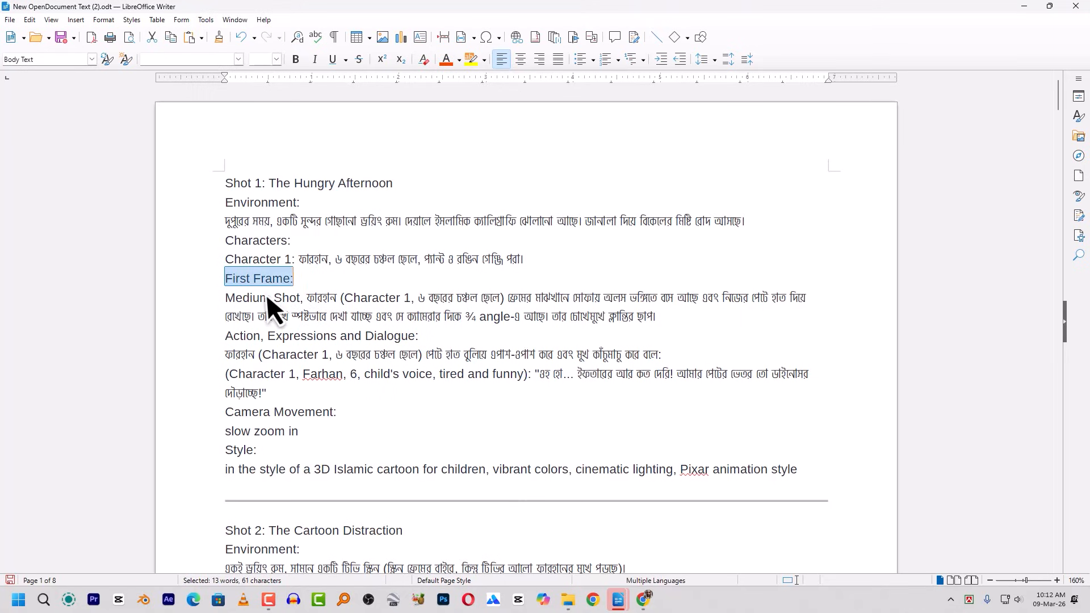
{"action": "left_click_drag", "start_coordinate": [221, 338], "coordinate": [447, 337]}
{"action": "left_click_drag", "start_coordinate": [230, 414], "coordinate": [375, 415]}
{"action": "left_click_drag", "start_coordinate": [223, 471], "coordinate": [487, 472]}
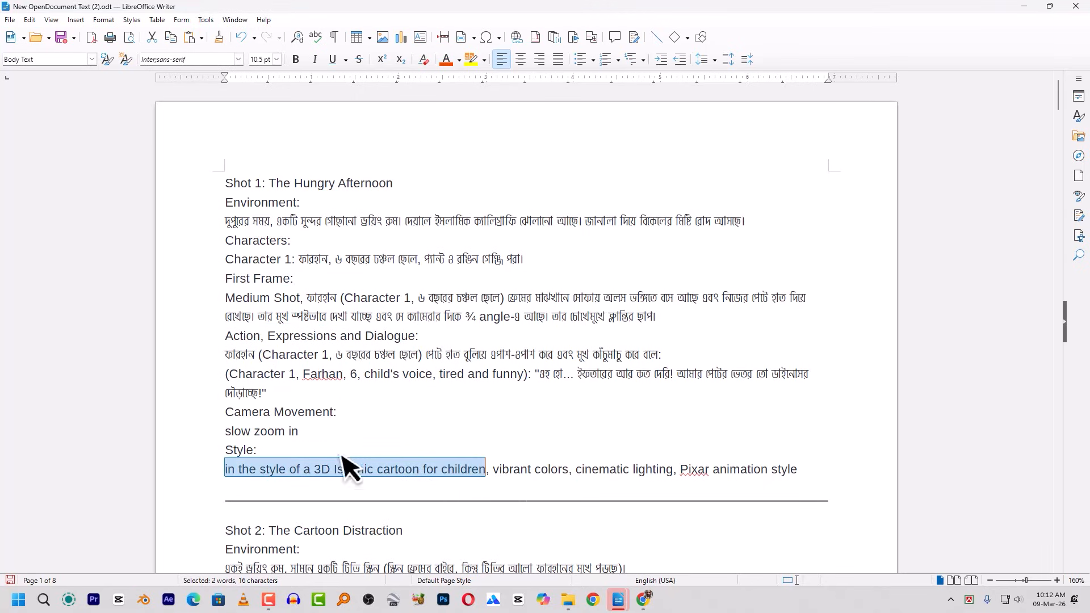
Highlight Shot 1's text from Action, Expressions and Dialogue through the "slow zoom in" camera movement.
{"action": "left_click", "coordinate": [250, 415]}
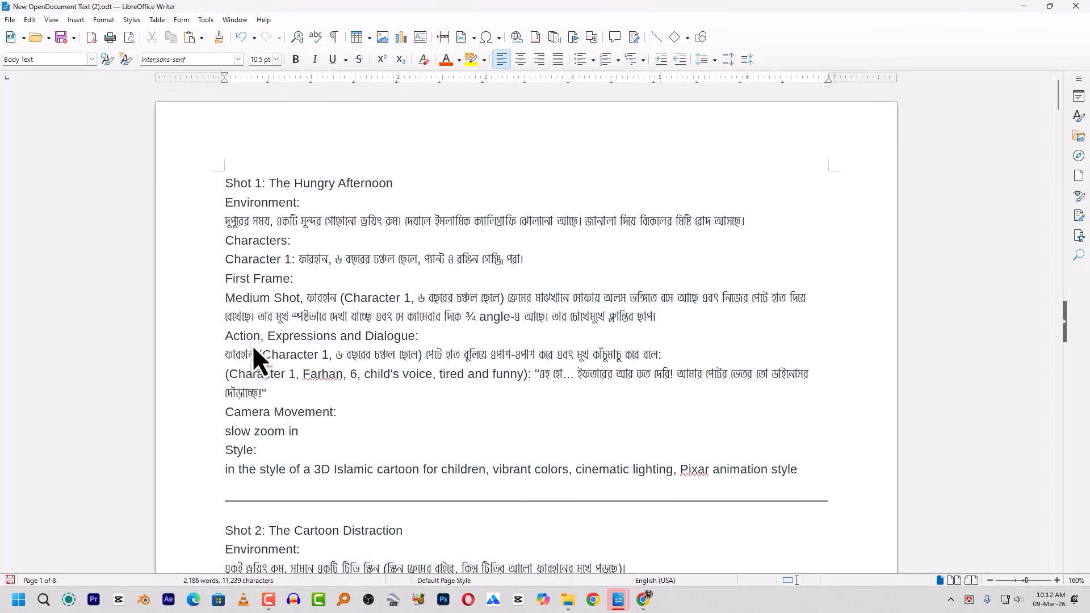
{"action": "left_click_drag", "start_coordinate": [225, 335], "coordinate": [849, 402]}
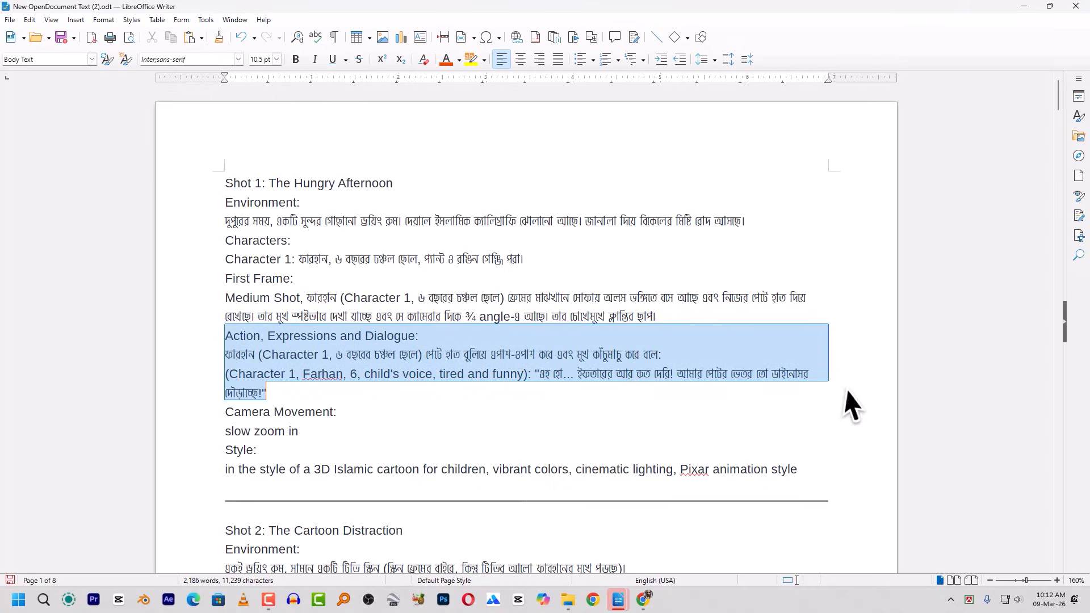
{"action": "left_click_drag", "start_coordinate": [466, 398], "coordinate": [273, 425]}
{"action": "left_click", "coordinate": [268, 424]}
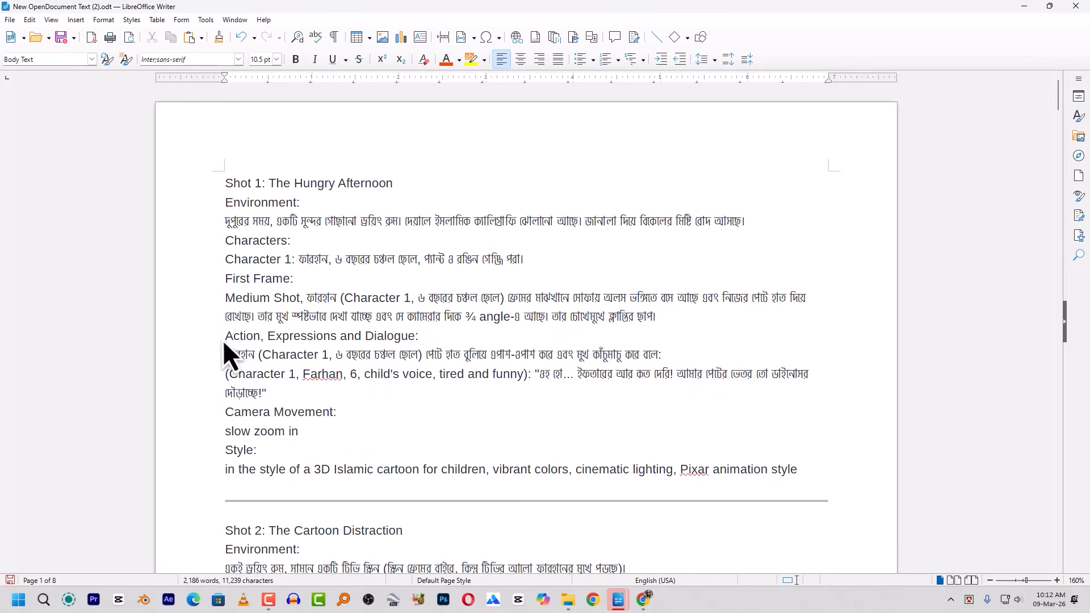
{"action": "left_click_drag", "start_coordinate": [224, 335], "coordinate": [341, 435]}
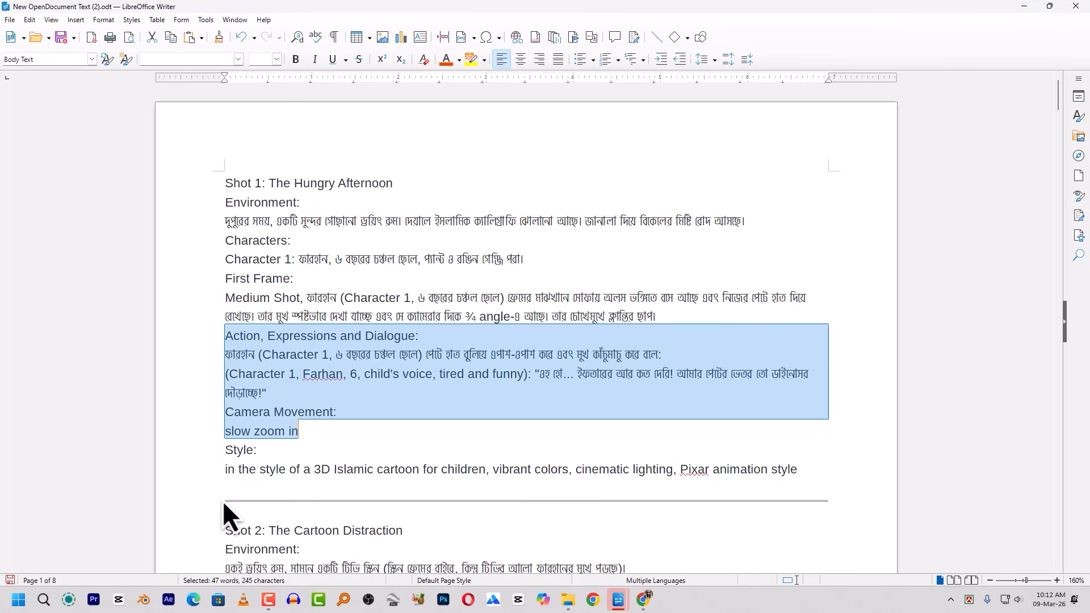
Copy Shot 1's text from Environment through Style, switch to Whisk and replace the existing prompt with it.
{"action": "left_click_drag", "start_coordinate": [213, 200], "coordinate": [803, 476]}
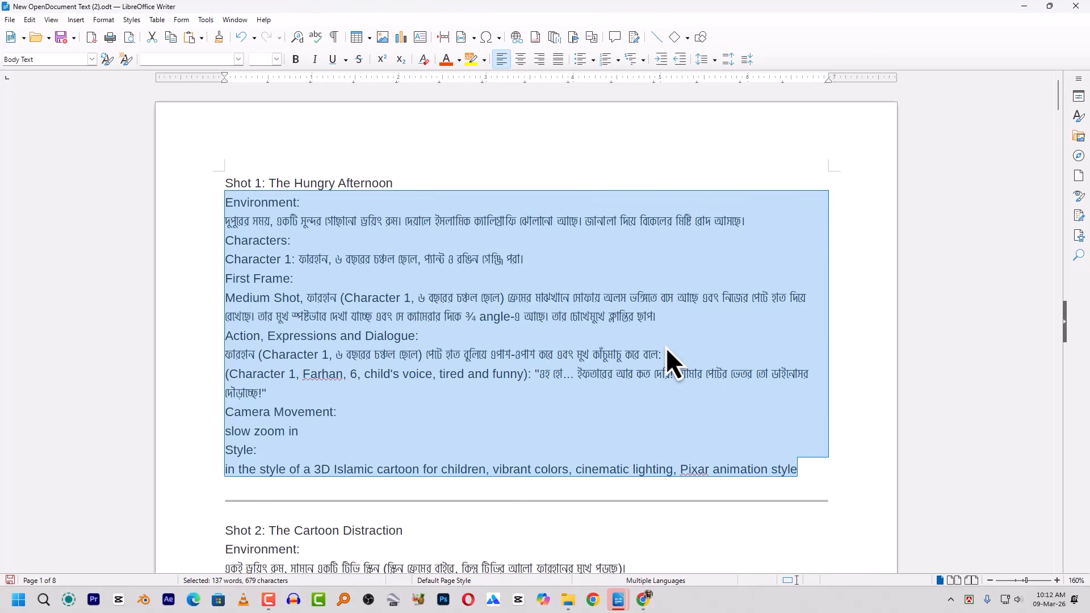
{"action": "left_click", "coordinate": [643, 599]}
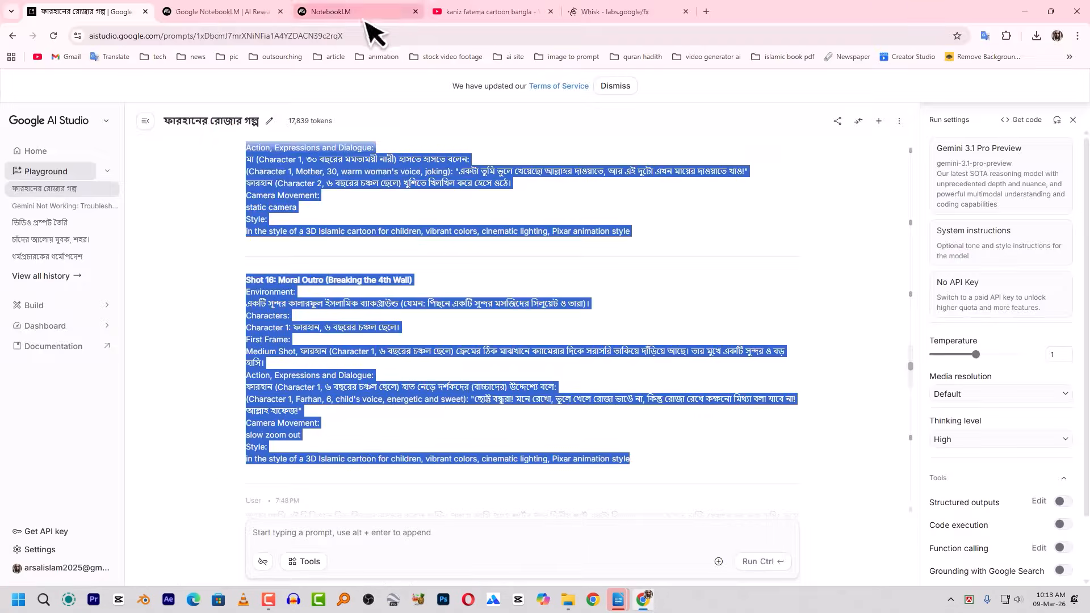
{"action": "left_click", "coordinate": [602, 14]}
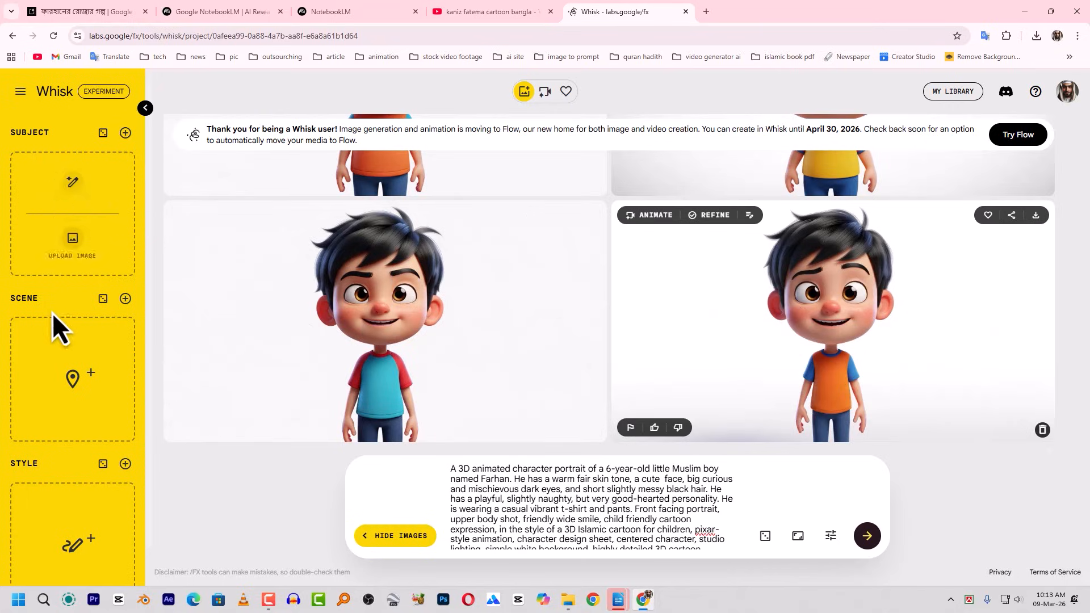
{"action": "mouse_move", "coordinate": [80, 414]}
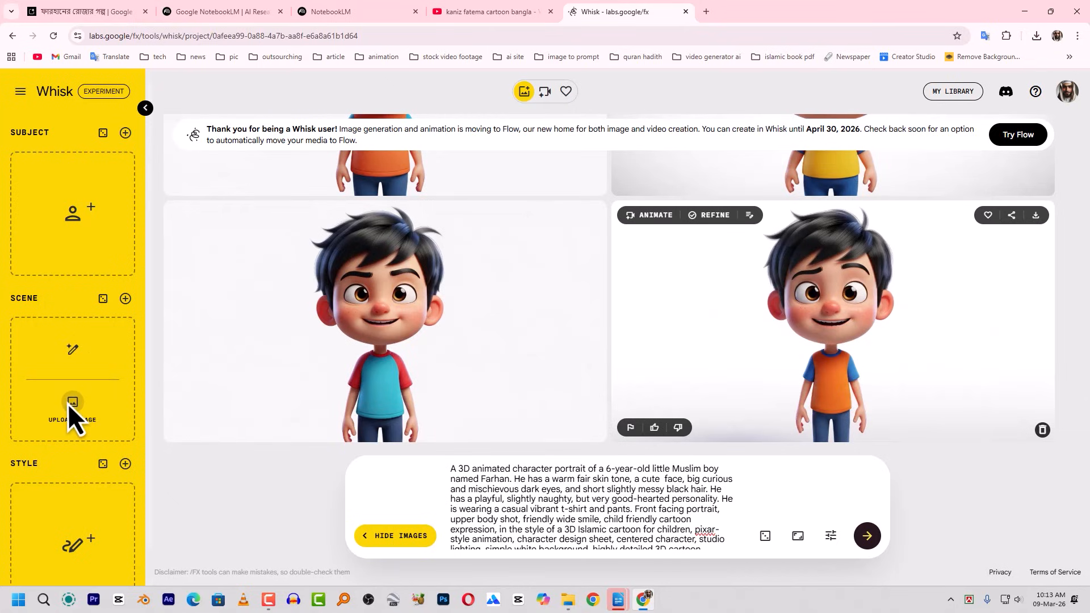
{"action": "key", "text": "alt+Tab"}
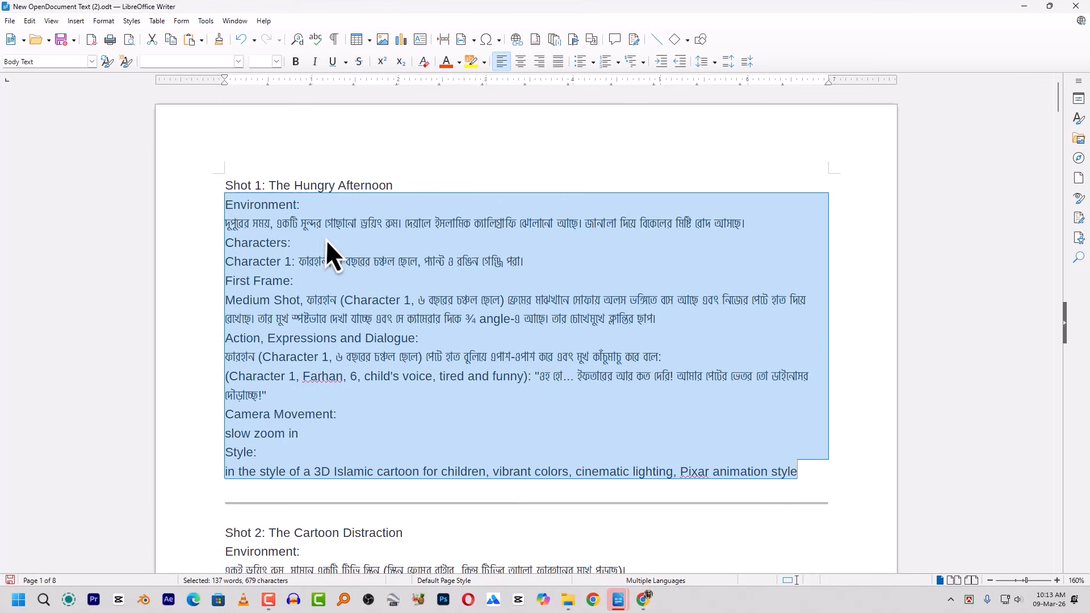
{"action": "key", "text": "alt+Tab"}
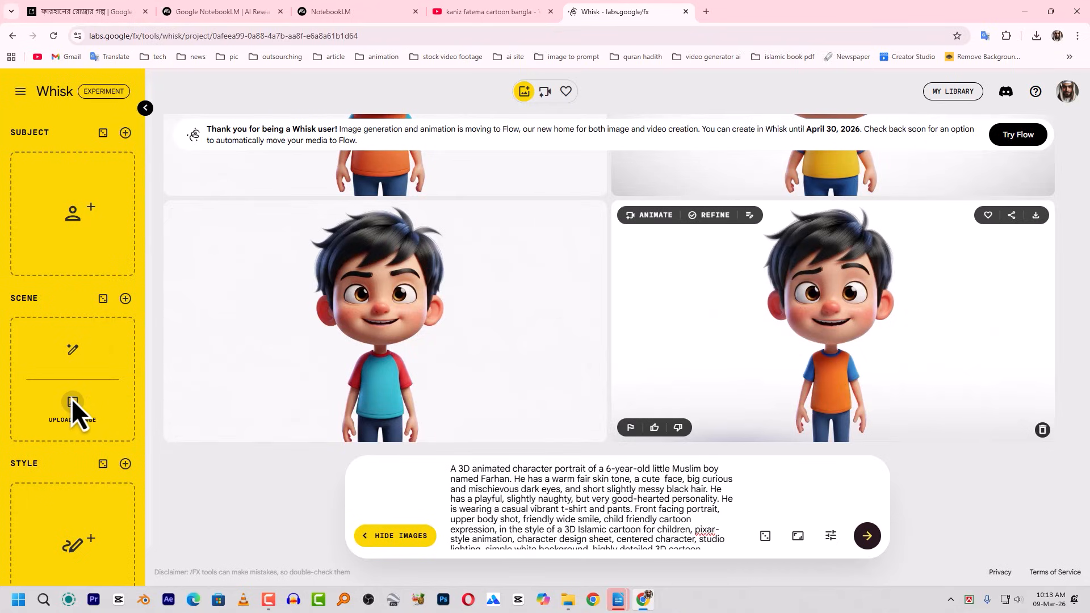
{"action": "triple_click", "coordinate": [541, 493]}
{"action": "key", "text": "ctrl+v"}
Remove the Action, Expressions and Dialogue and Camera Movement sections from the prompt, keeping First Frame and Style.
{"action": "scroll", "coordinate": [523, 498], "scroll_direction": "up", "scroll_amount": 3}
{"action": "scroll", "coordinate": [521, 498], "scroll_direction": "down", "scroll_amount": 3}
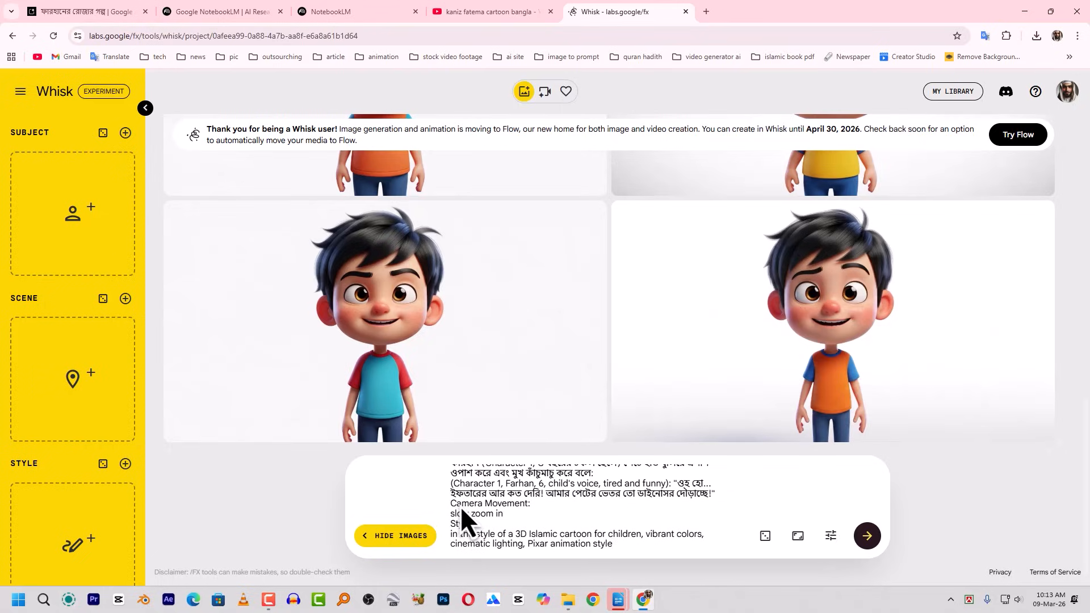
{"action": "scroll", "coordinate": [462, 506], "scroll_direction": "up", "scroll_amount": 2}
{"action": "left_click_drag", "start_coordinate": [455, 509], "coordinate": [503, 517]}
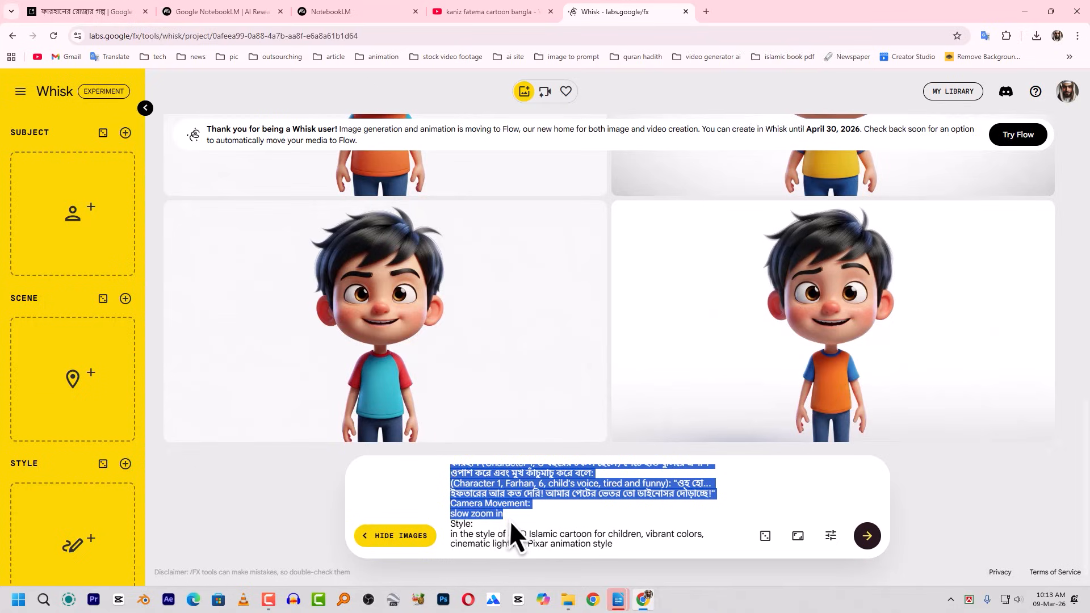
{"action": "key", "text": "BackSpace"}
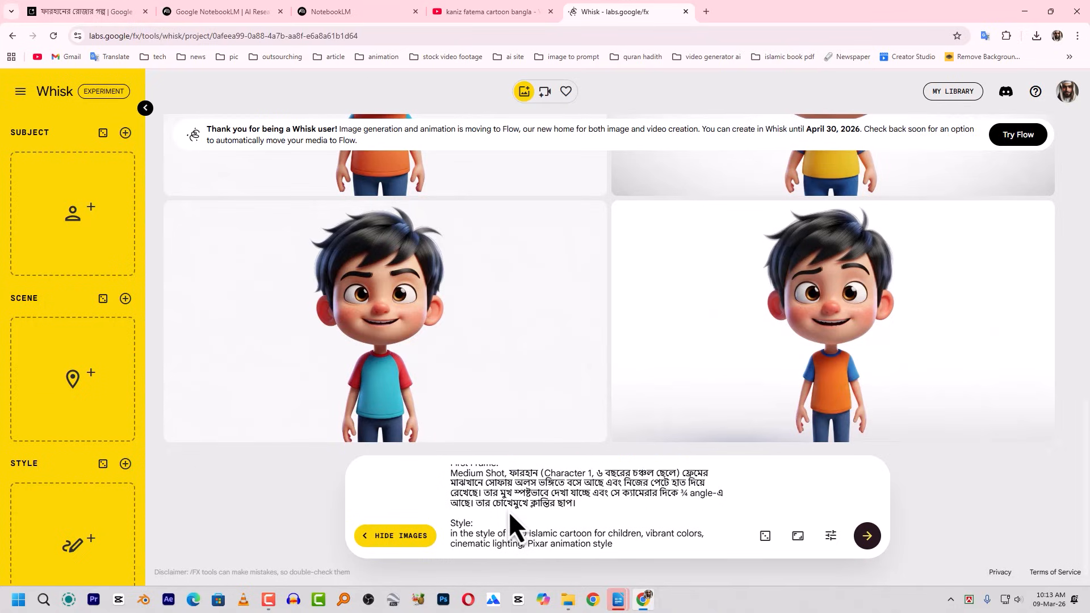
Generate the Shot 1 scene from the trimmed prompt and compare the resulting boy with the earlier character images.
{"action": "scroll", "coordinate": [506, 513], "scroll_direction": "up", "scroll_amount": 2}
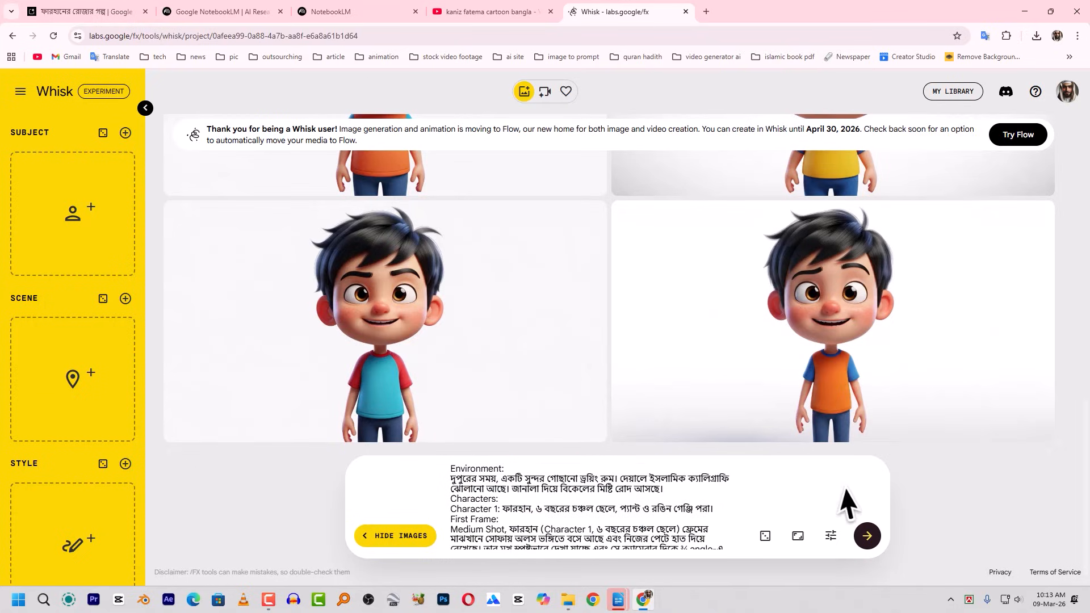
{"action": "left_click", "coordinate": [873, 539]}
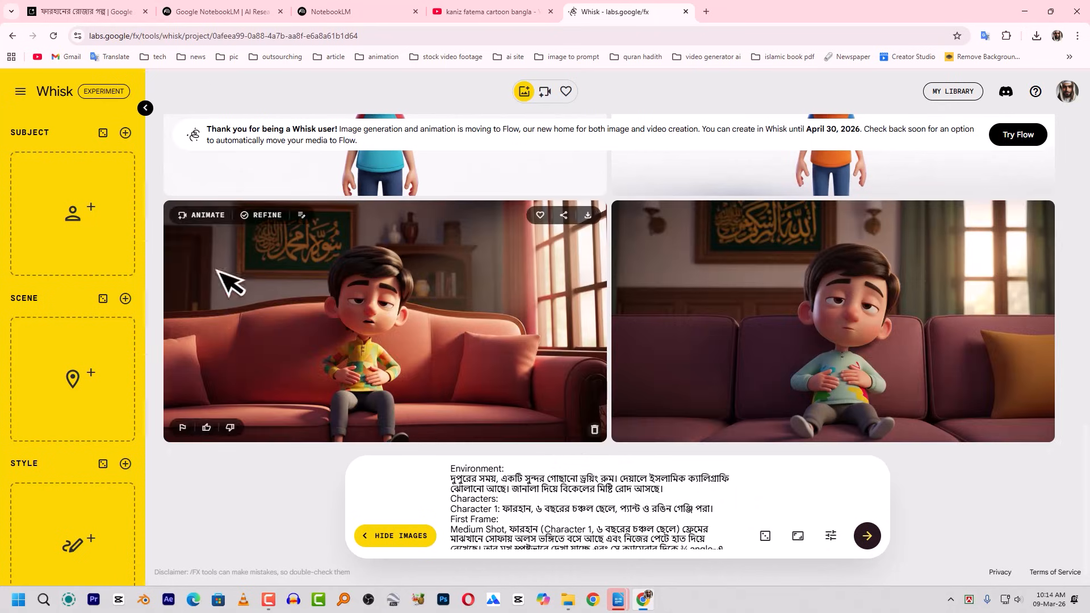
{"action": "mouse_move", "coordinate": [58, 166]}
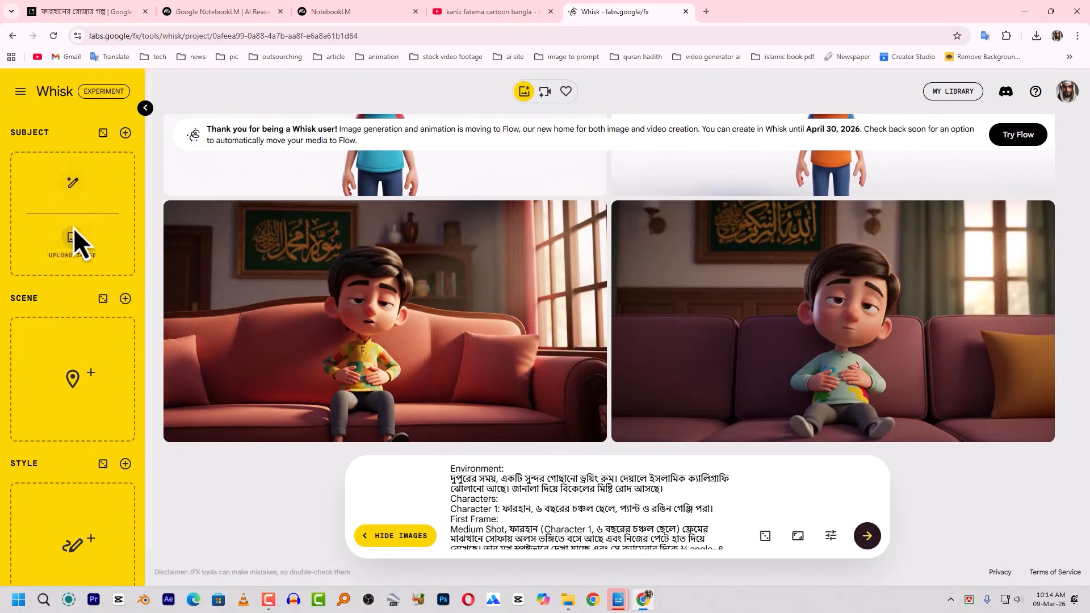
{"action": "scroll", "coordinate": [786, 347], "scroll_direction": "up", "scroll_amount": 4}
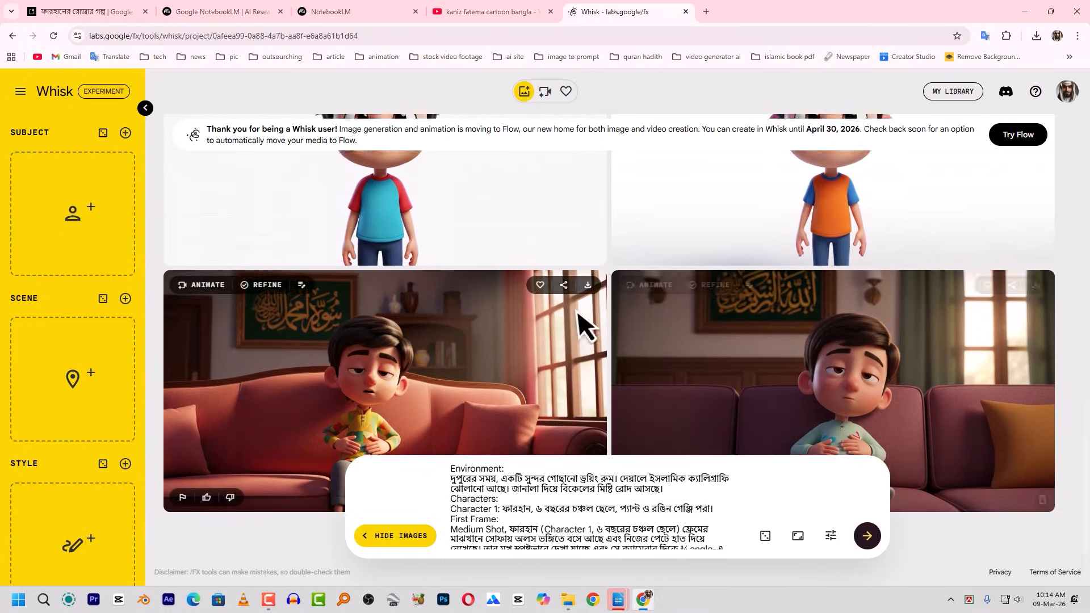
{"action": "scroll", "coordinate": [824, 277], "scroll_direction": "down", "scroll_amount": 4}
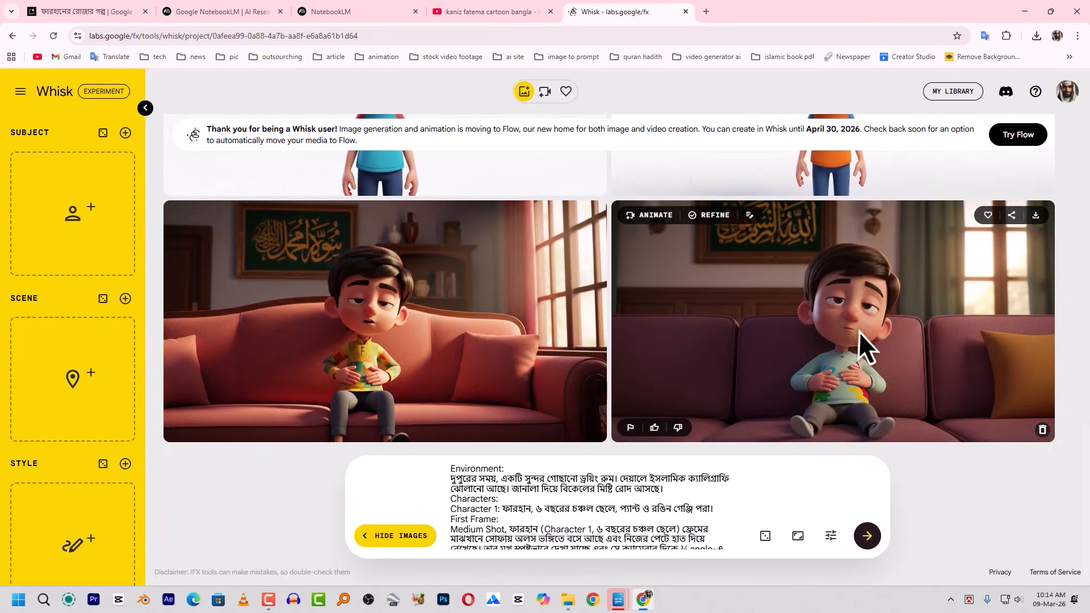
{"action": "scroll", "coordinate": [863, 329], "scroll_direction": "up", "scroll_amount": 2}
{"action": "scroll", "coordinate": [820, 267], "scroll_direction": "down", "scroll_amount": 2}
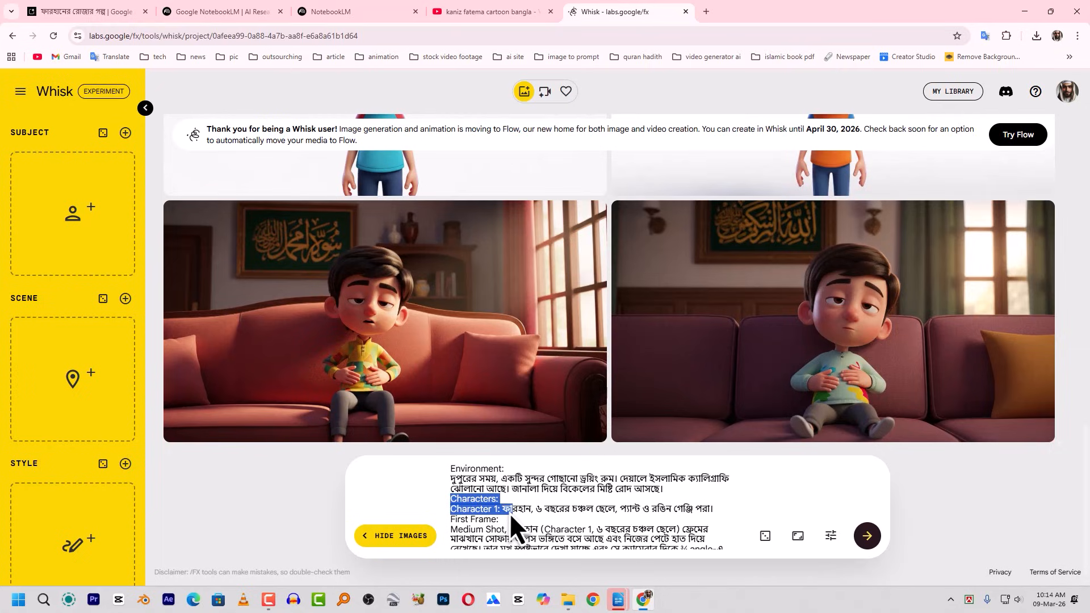
{"action": "scroll", "coordinate": [528, 322], "scroll_direction": "up", "scroll_amount": 2}
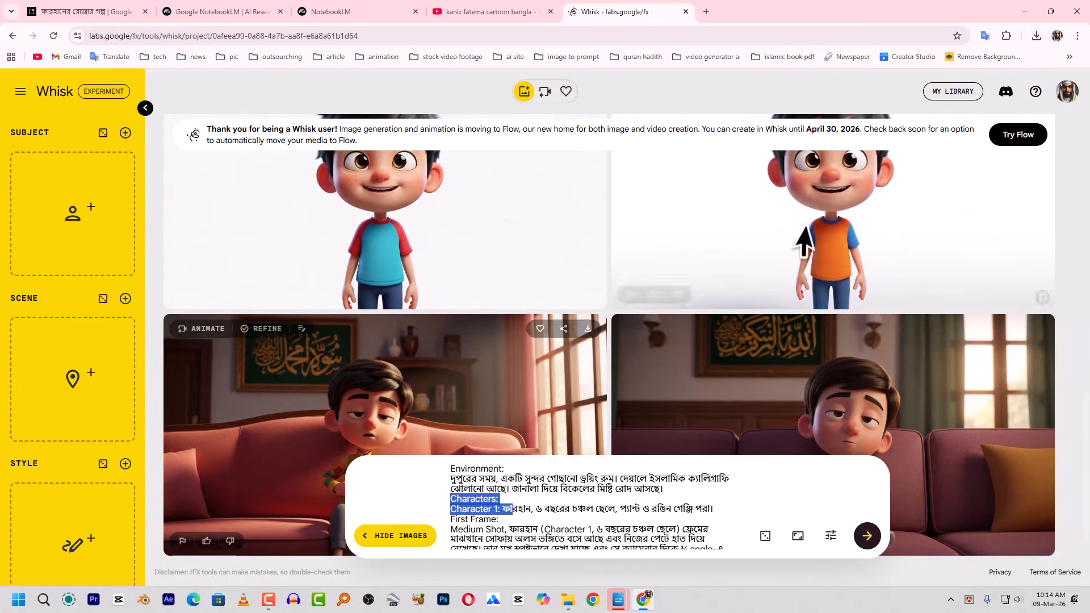
{"action": "scroll", "coordinate": [914, 224], "scroll_direction": "up", "scroll_amount": 2}
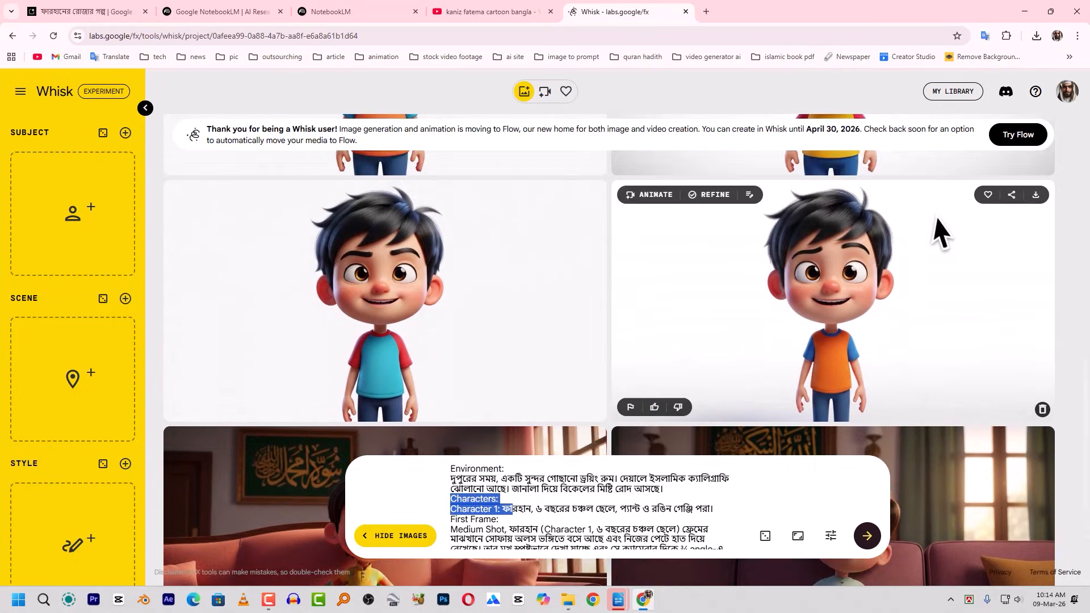
Upload the downloaded image of the boy in the orange and blue T-shirt as the subject reference.
{"action": "mouse_move", "coordinate": [85, 200]}
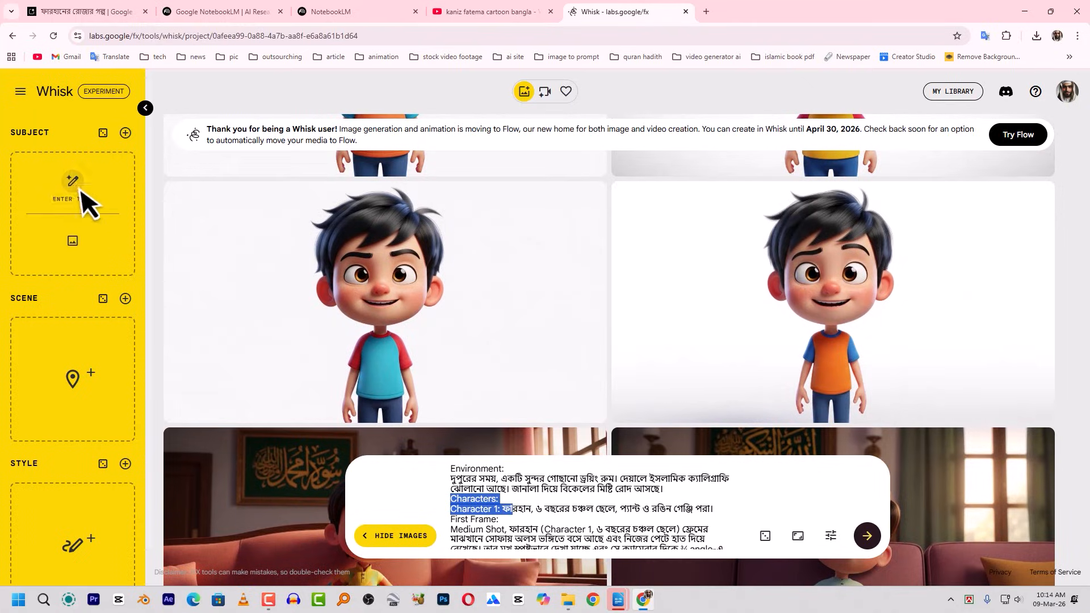
{"action": "left_click", "coordinate": [74, 238]}
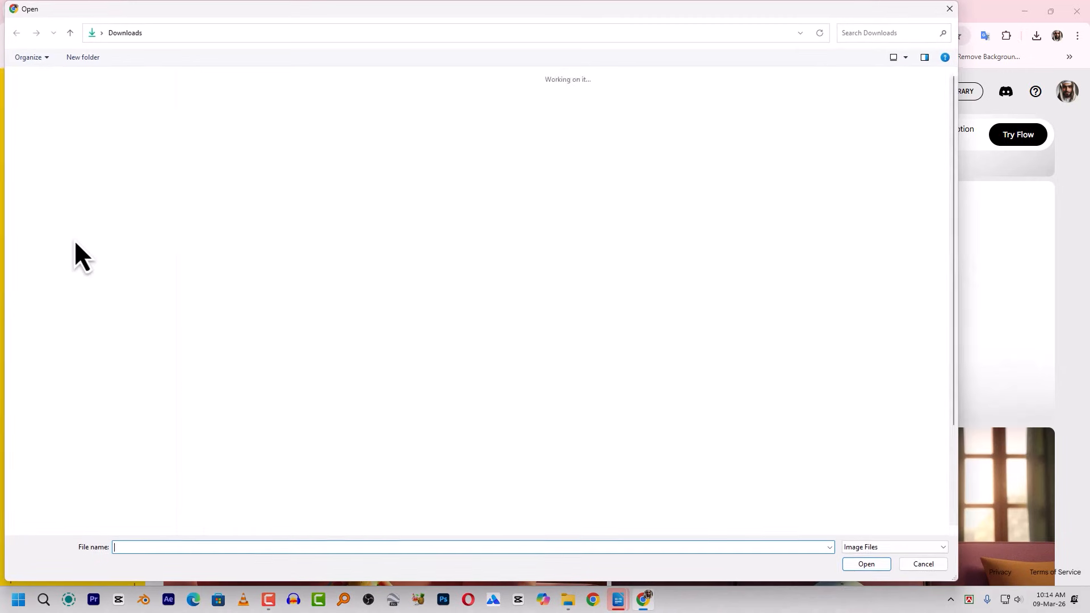
{"action": "scroll", "coordinate": [465, 301], "scroll_direction": "down", "scroll_amount": 1}
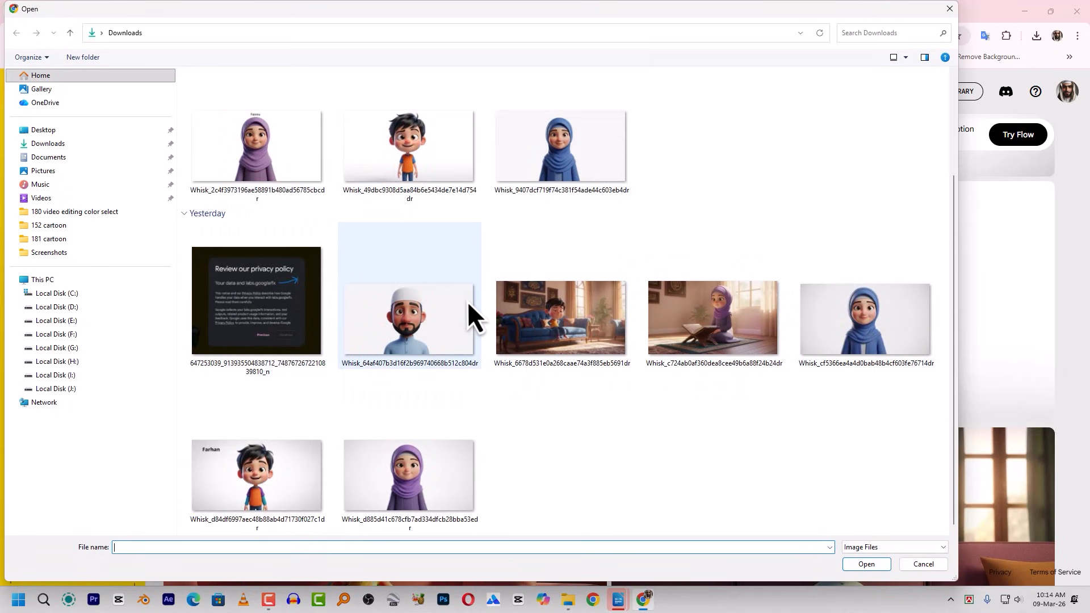
{"action": "scroll", "coordinate": [370, 342], "scroll_direction": "up", "scroll_amount": 1}
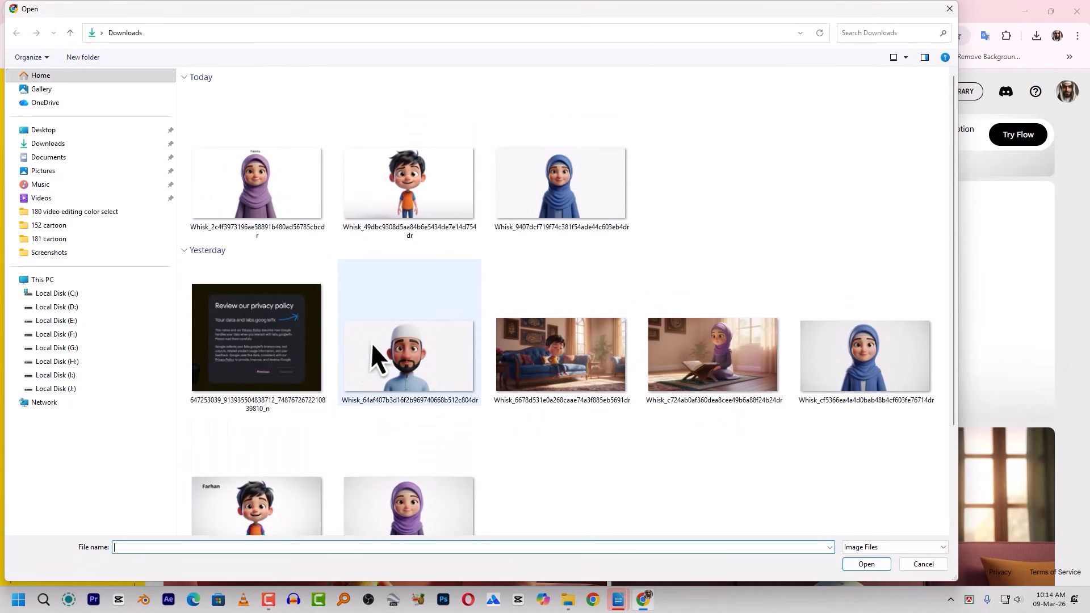
{"action": "left_click", "coordinate": [397, 181]}
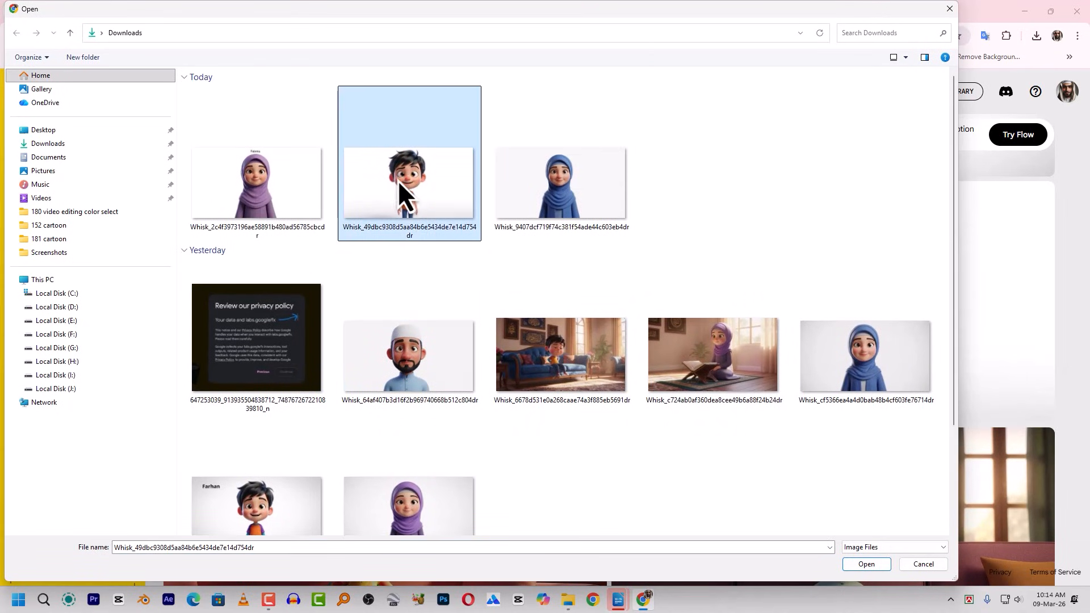
{"action": "double_click", "coordinate": [398, 181]}
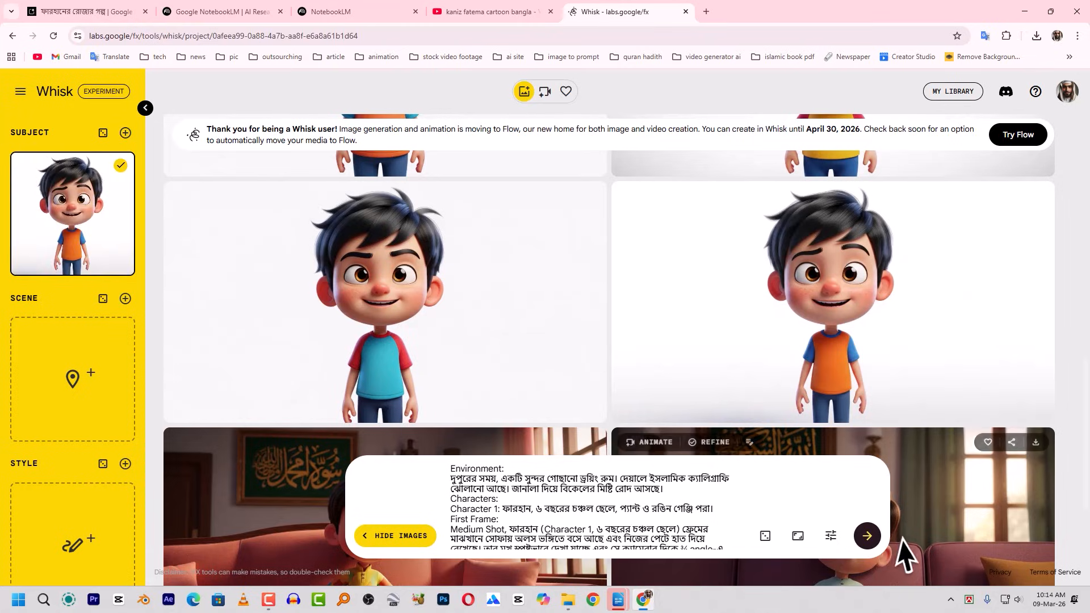
Replace the subject reference with the generated image of the boy in the orange and blue T-shirt and generate the Shot 1 scene again.
{"action": "left_click", "coordinate": [120, 261]}
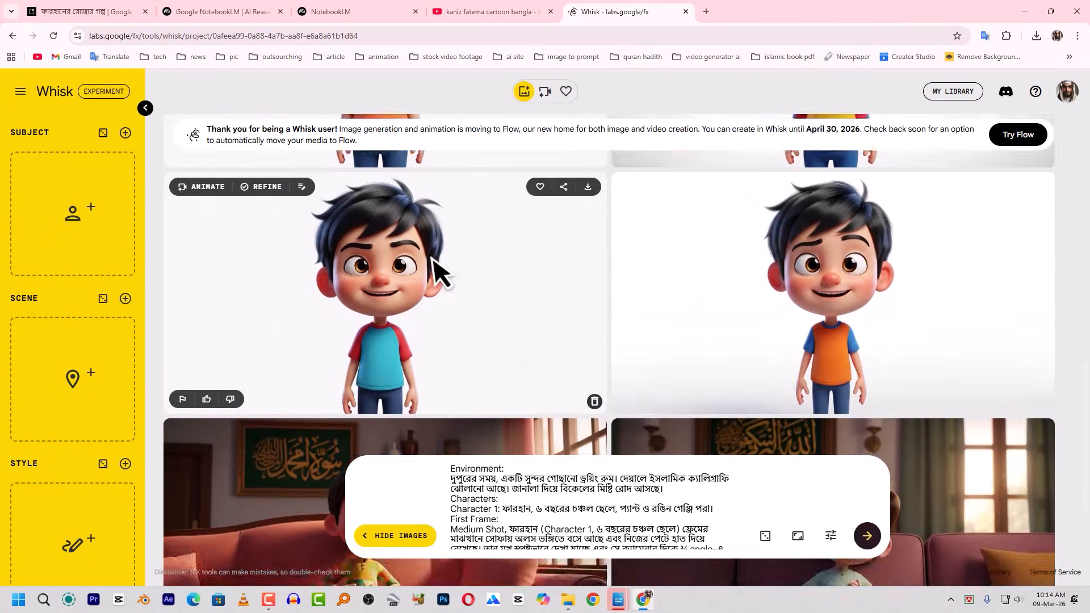
{"action": "left_click_drag", "start_coordinate": [815, 305], "coordinate": [76, 219]}
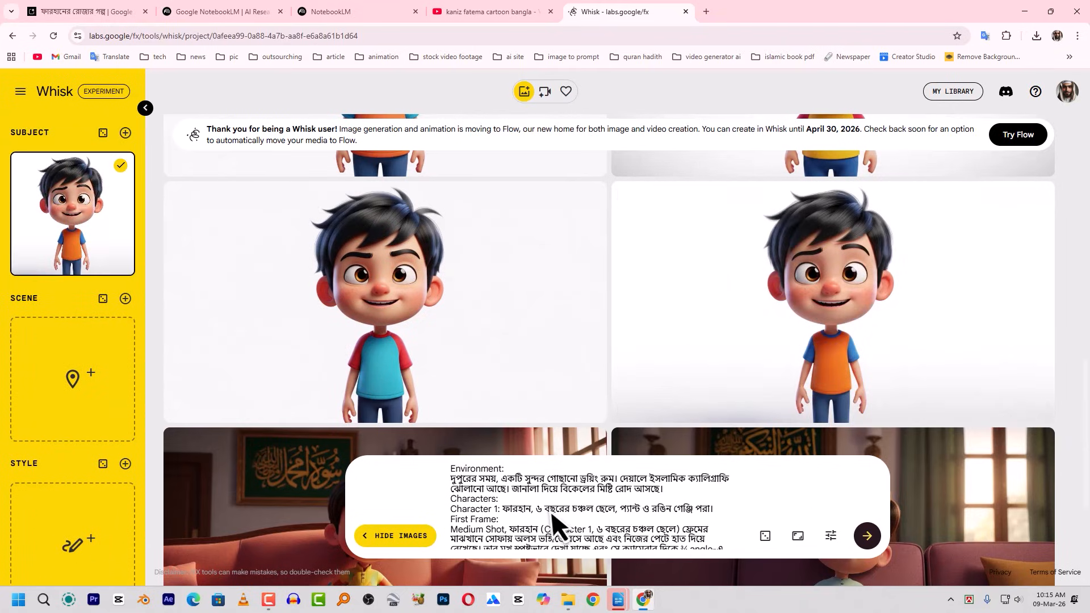
{"action": "left_click", "coordinate": [869, 536]}
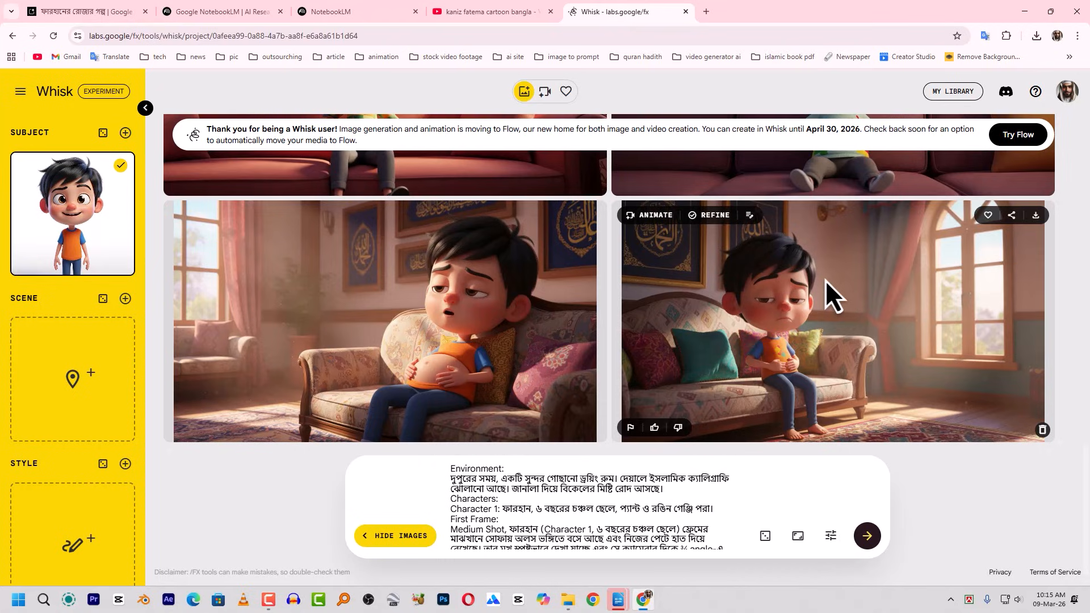
Switch to the shot list in LibreOffice Writer and highlight parts of Shot 1's Environment and First Frame descriptions.
{"action": "mouse_move", "coordinate": [618, 599]}
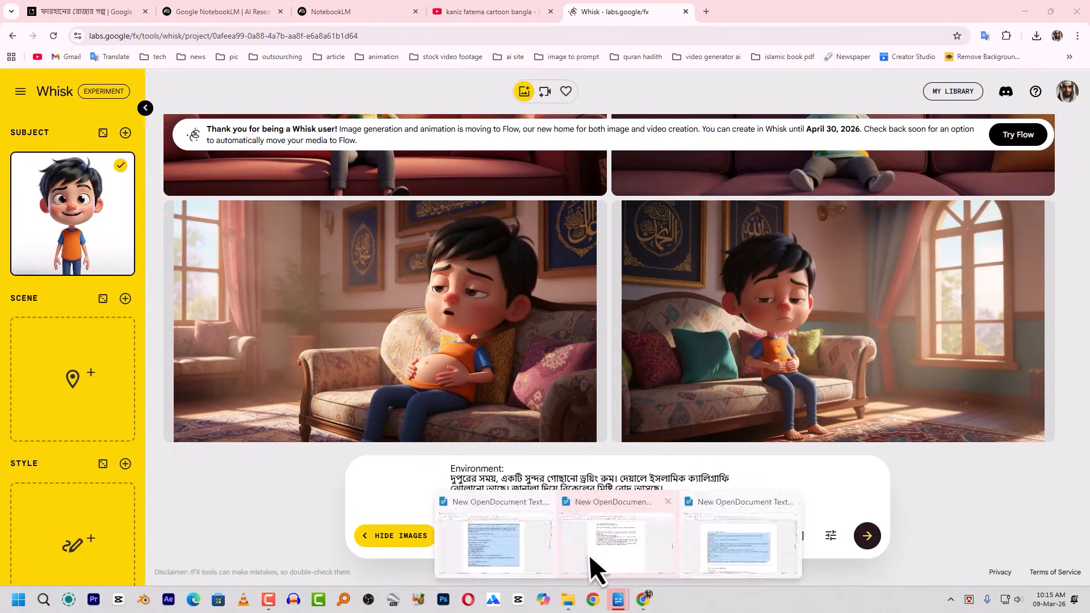
{"action": "left_click", "coordinate": [769, 537]}
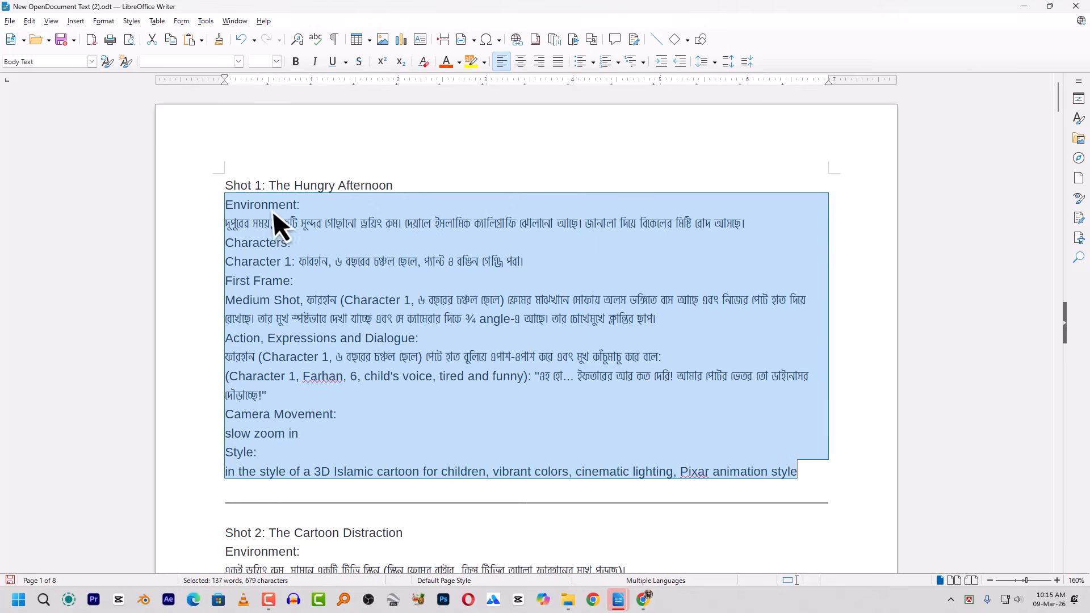
{"action": "left_click", "coordinate": [235, 251]}
{"action": "left_click_drag", "start_coordinate": [220, 227], "coordinate": [515, 232]}
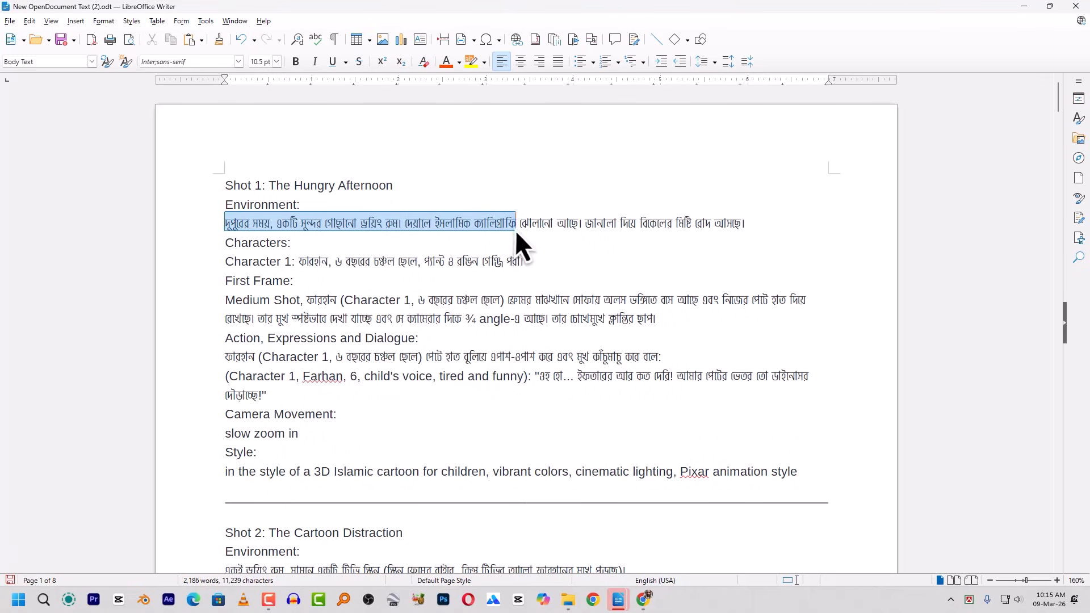
{"action": "left_click_drag", "start_coordinate": [431, 305], "coordinate": [518, 306]}
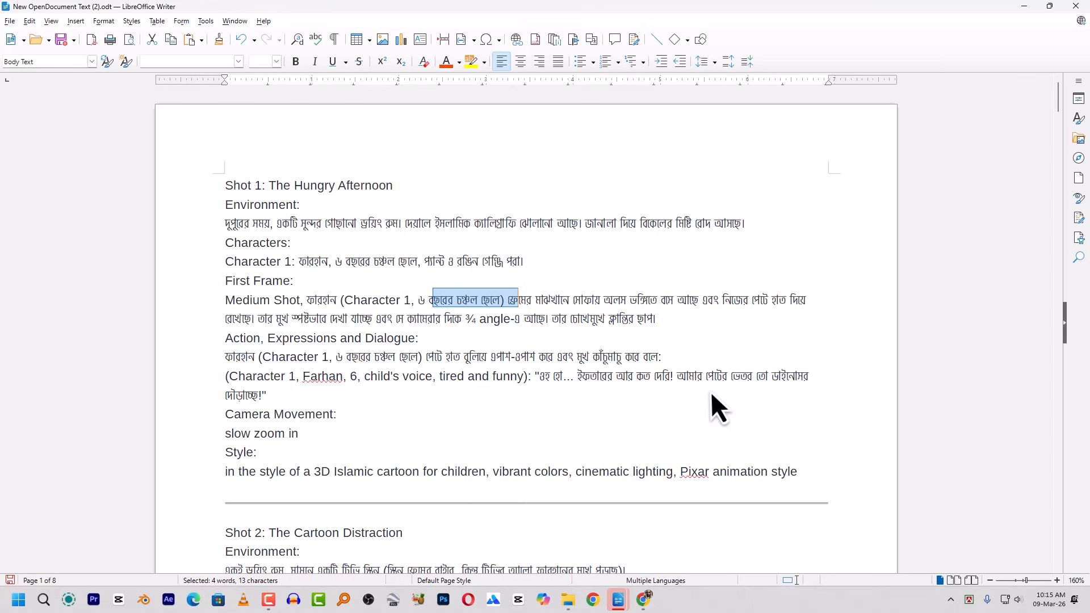
Review Shot 2, The Cartoon Distraction, and highlight the start of its First Frame description.
{"action": "scroll", "coordinate": [712, 398], "scroll_direction": "down", "scroll_amount": 3}
{"action": "scroll", "coordinate": [355, 444], "scroll_direction": "down", "scroll_amount": 2}
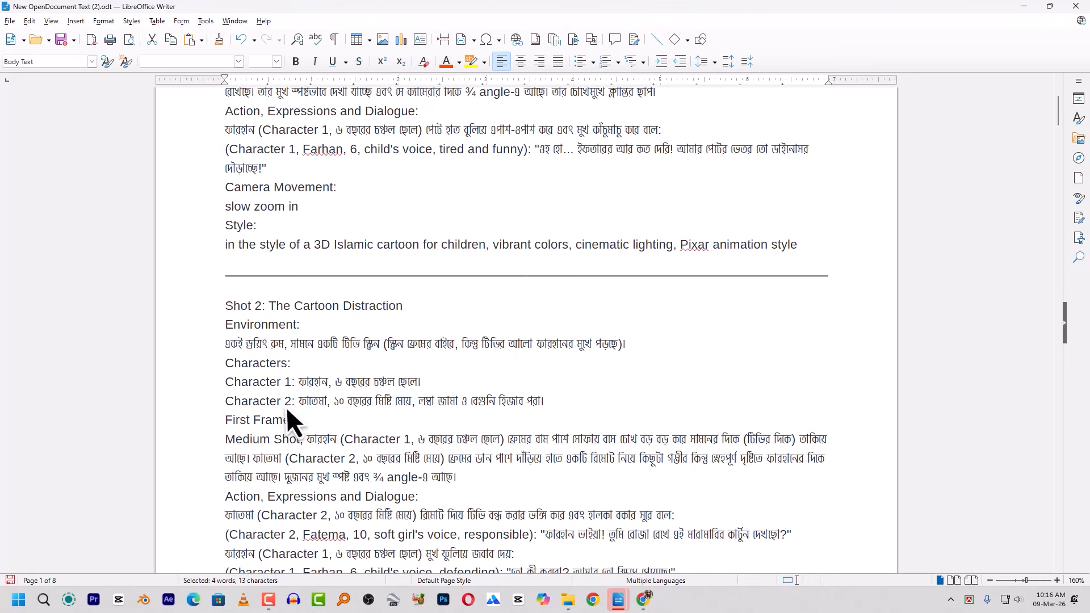
{"action": "scroll", "coordinate": [352, 445], "scroll_direction": "down", "scroll_amount": 1}
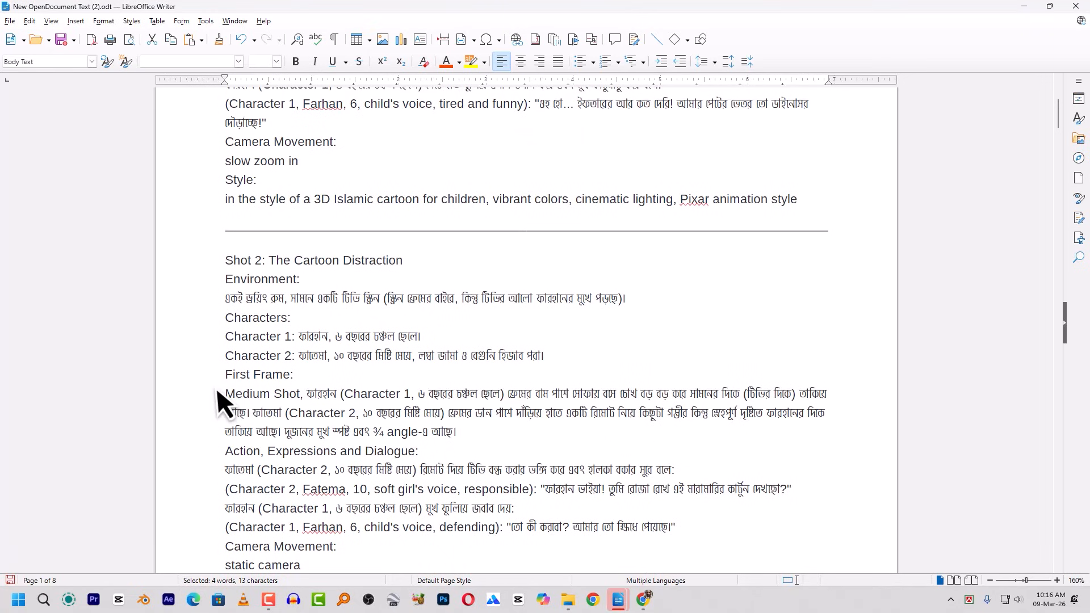
{"action": "left_click_drag", "start_coordinate": [223, 380], "coordinate": [580, 413]}
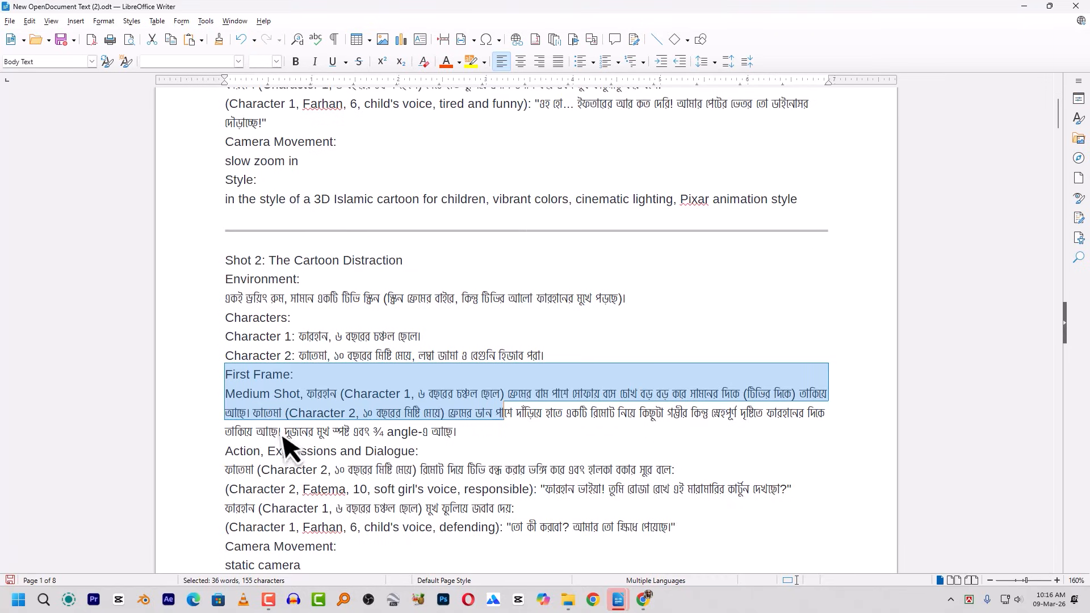
{"action": "left_click", "coordinate": [459, 432]}
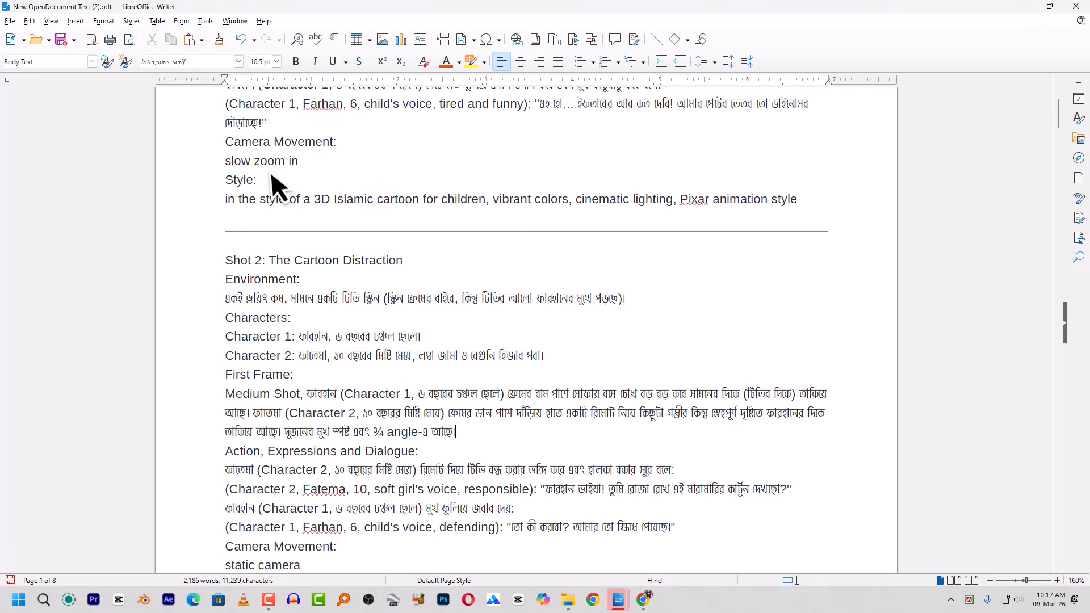
Return to Shot 1, The Hungry Afternoon, and highlight its text from the title into the Style line.
{"action": "scroll", "coordinate": [591, 196], "scroll_direction": "up", "scroll_amount": 3}
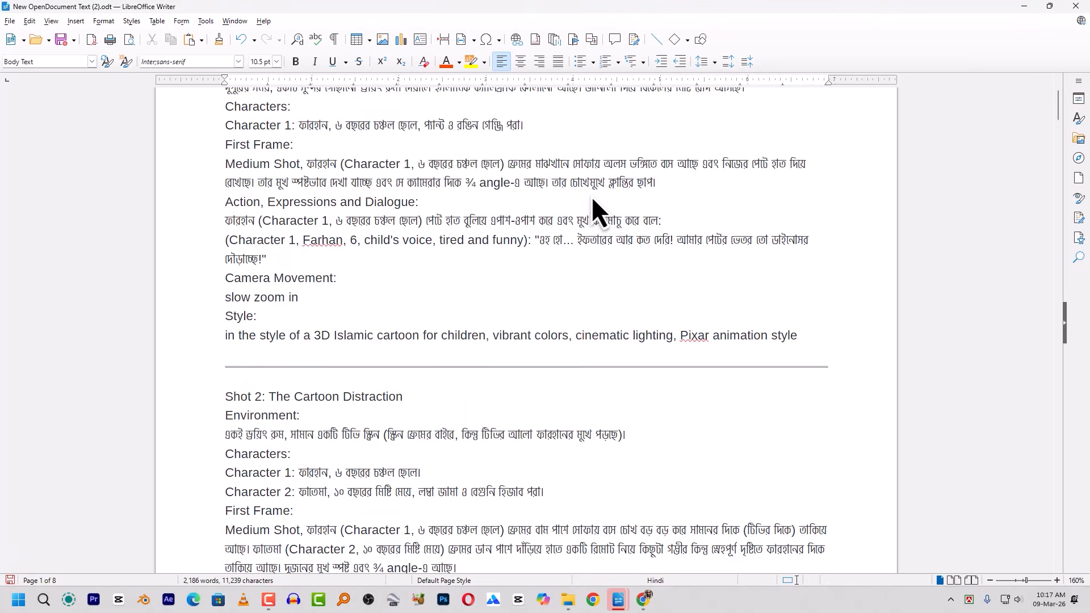
{"action": "scroll", "coordinate": [592, 196], "scroll_direction": "down", "scroll_amount": 1}
{"action": "scroll", "coordinate": [592, 196], "scroll_direction": "up", "scroll_amount": 4}
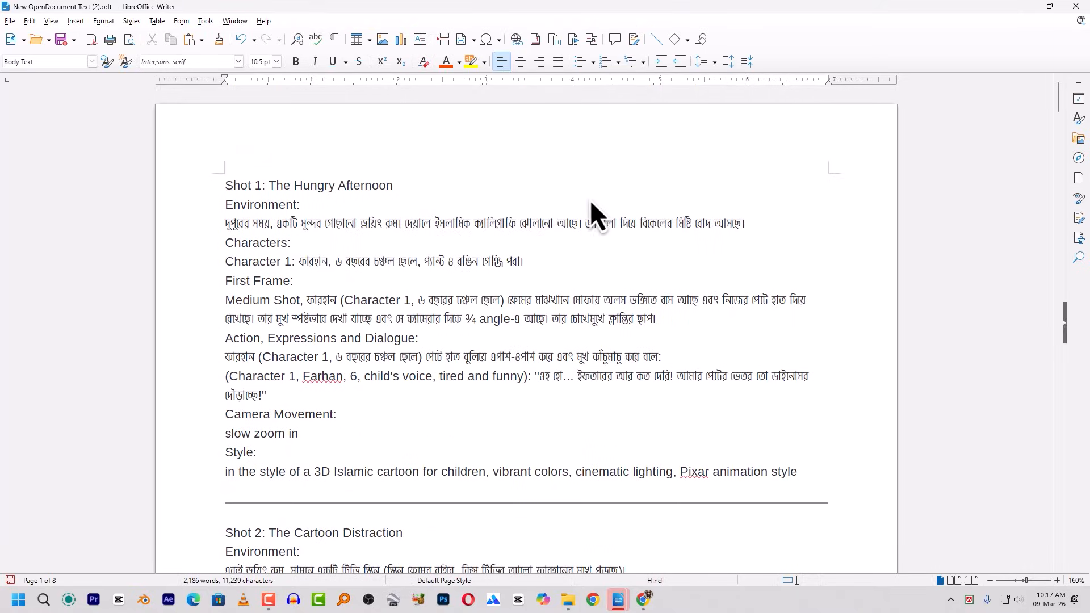
{"action": "left_click_drag", "start_coordinate": [208, 182], "coordinate": [753, 471]}
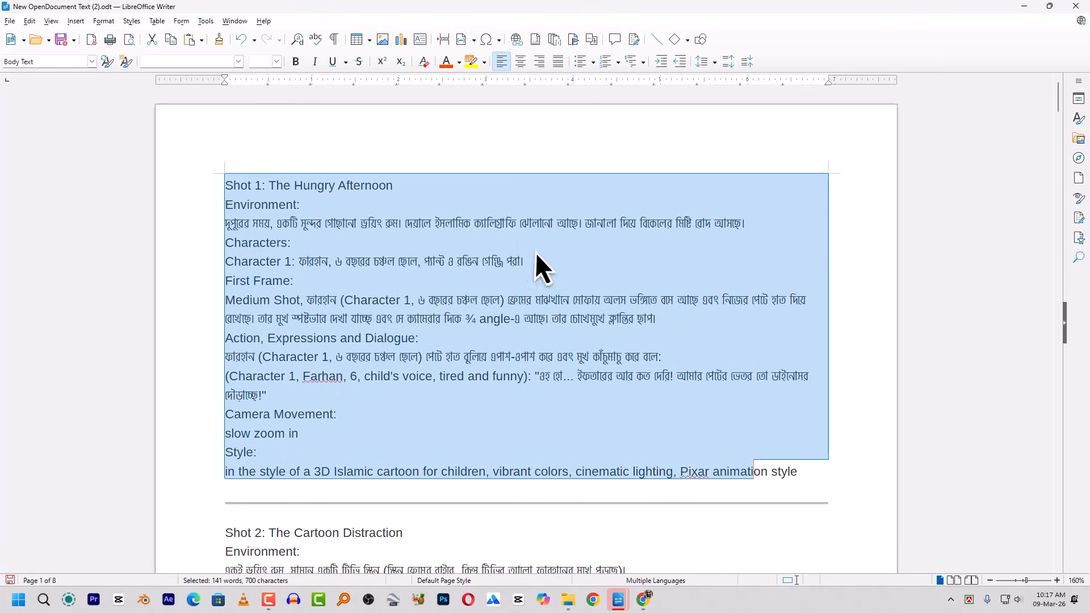
{"action": "left_click", "coordinate": [548, 384]}
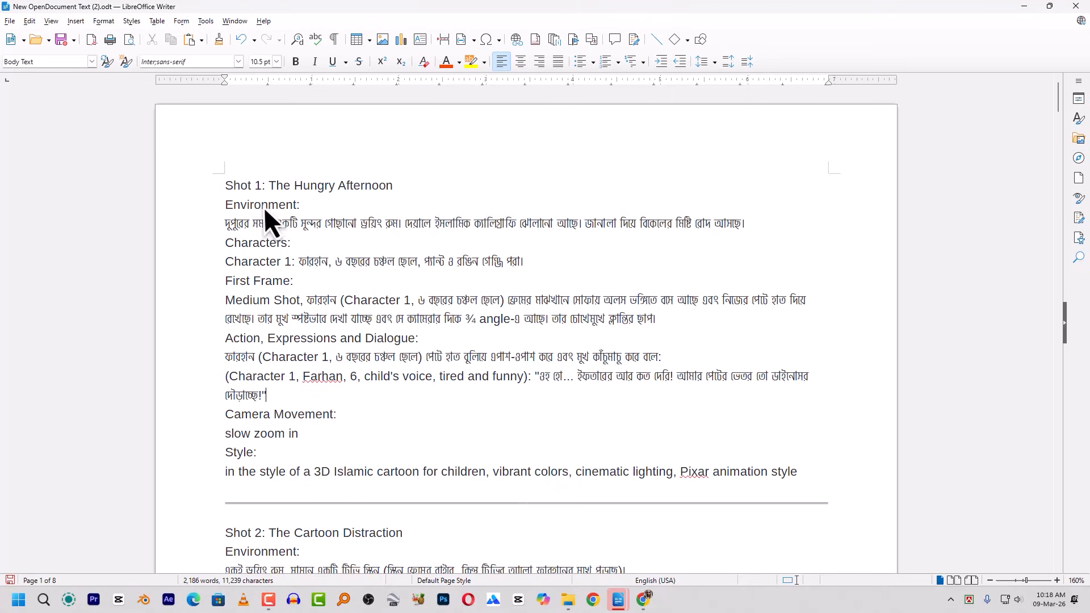
Copy Shot 1's text from the title into the Style line, and highlight the complete shot through "Pixar animation style".
{"action": "left_click_drag", "start_coordinate": [214, 186], "coordinate": [287, 475]}
{"action": "key", "text": "ctrl+c"}
{"action": "scroll", "coordinate": [289, 494], "scroll_direction": "down", "scroll_amount": 3}
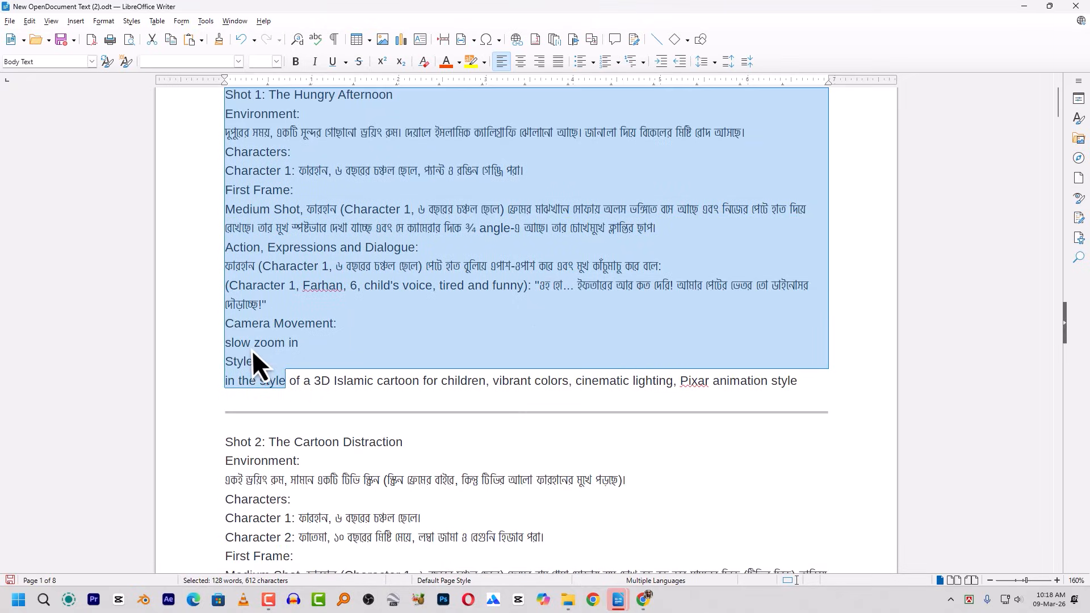
{"action": "scroll", "coordinate": [276, 459], "scroll_direction": "up", "scroll_amount": 3}
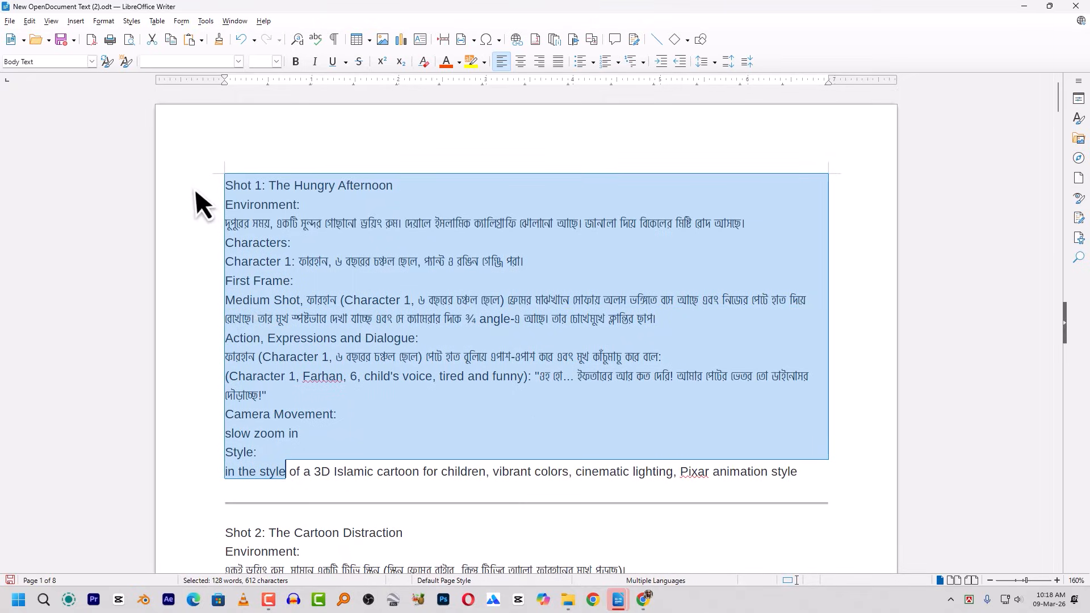
{"action": "left_click", "coordinate": [195, 191]}
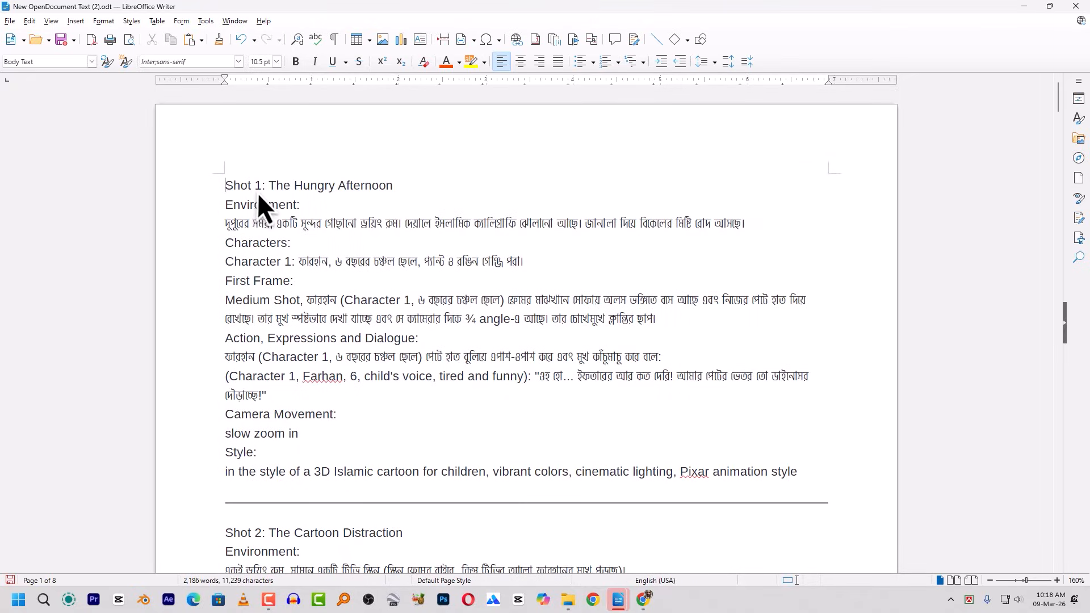
{"action": "left_click_drag", "start_coordinate": [226, 186], "coordinate": [809, 498]}
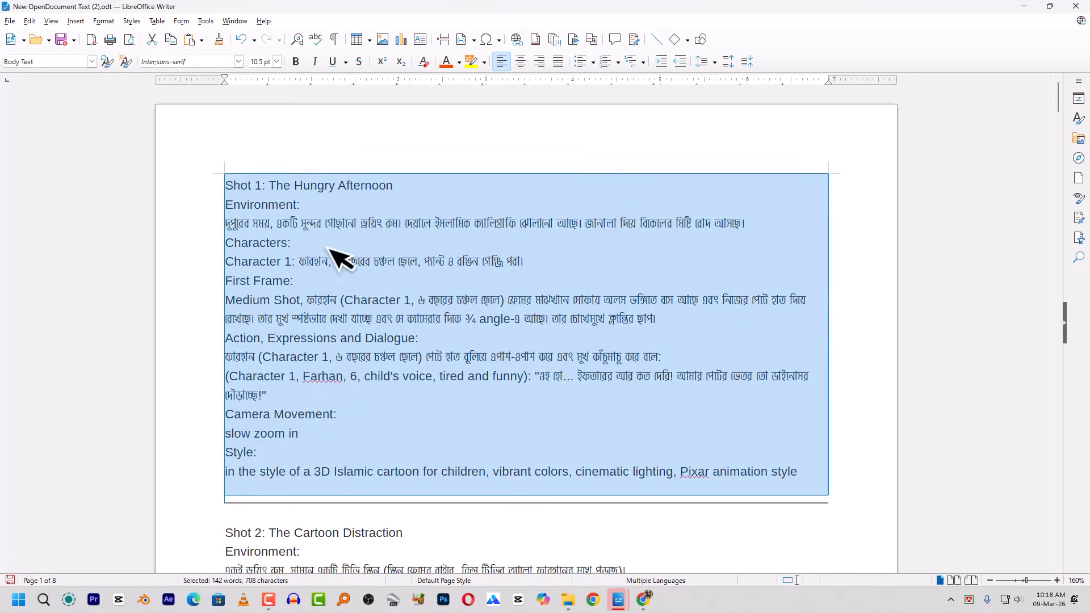
Insert blank lines above the "Shot 1: The Hungry Afternoon" heading at the start of the document.
{"action": "left_click", "coordinate": [224, 185]}
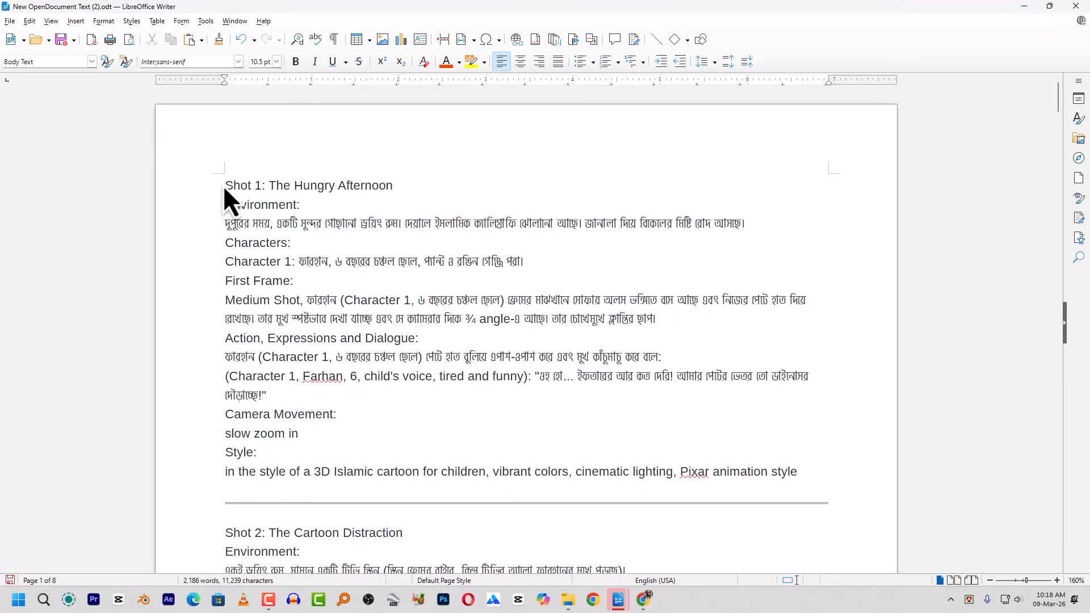
{"action": "key", "text": "Return"}
{"action": "key", "text": "Return"}
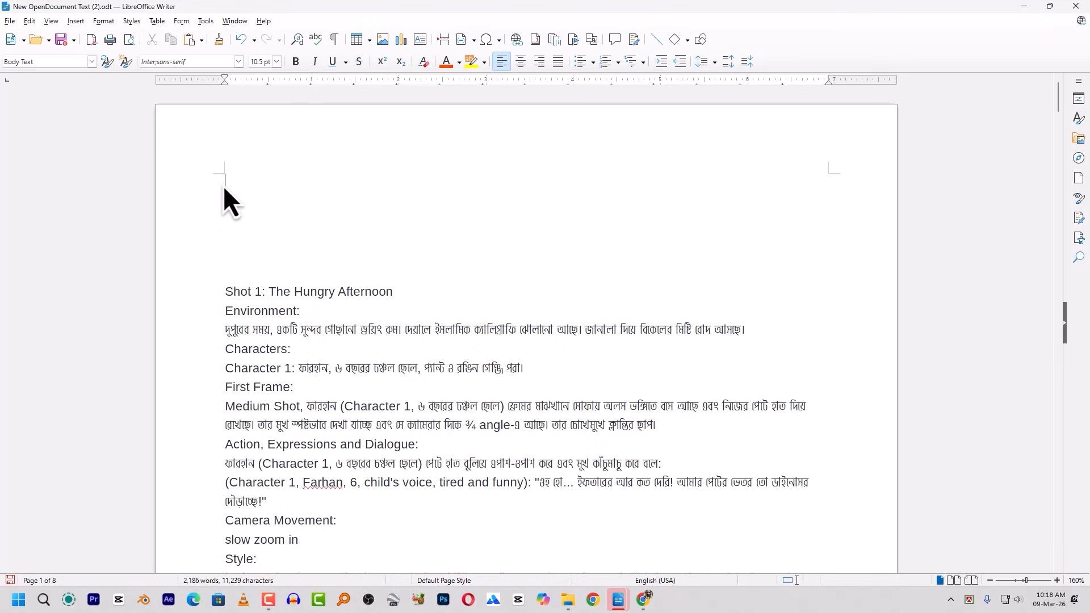
Paste the Shot 1 copy at the document's start and delete the hand-on-stomach clause from its First Frame, ending that sentence with "।".
{"action": "key", "text": "ctrl+v"}
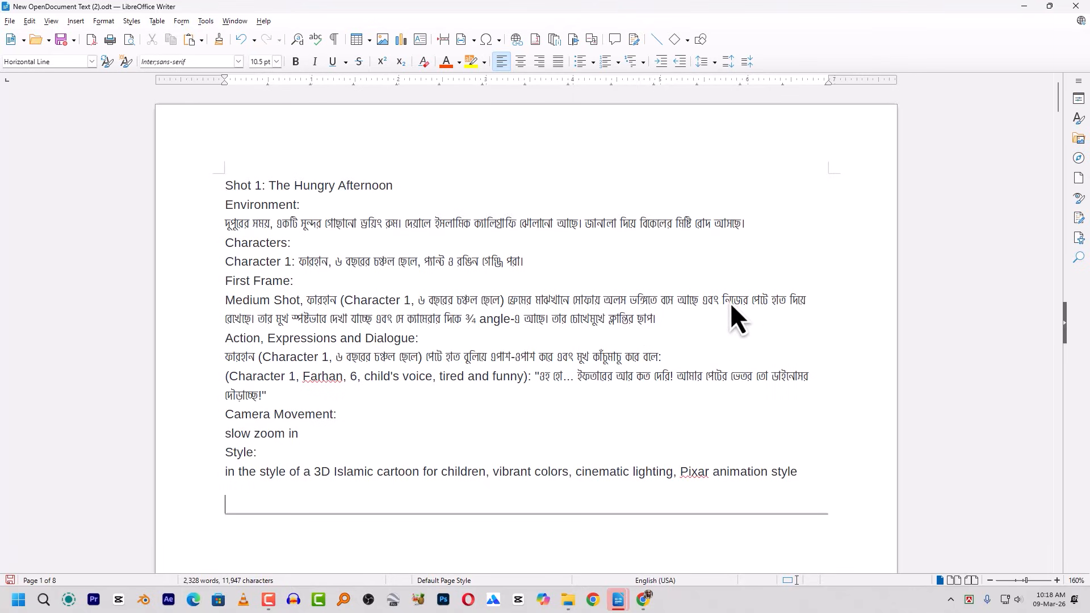
{"action": "left_click", "coordinate": [698, 305]}
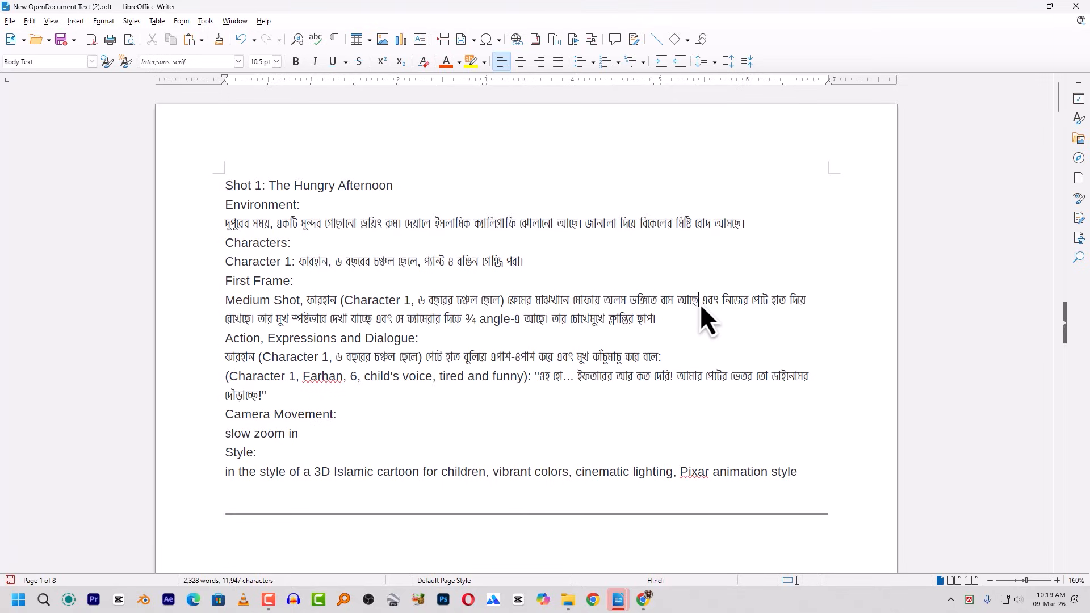
{"action": "left_click_drag", "start_coordinate": [775, 313], "coordinate": [267, 329]}
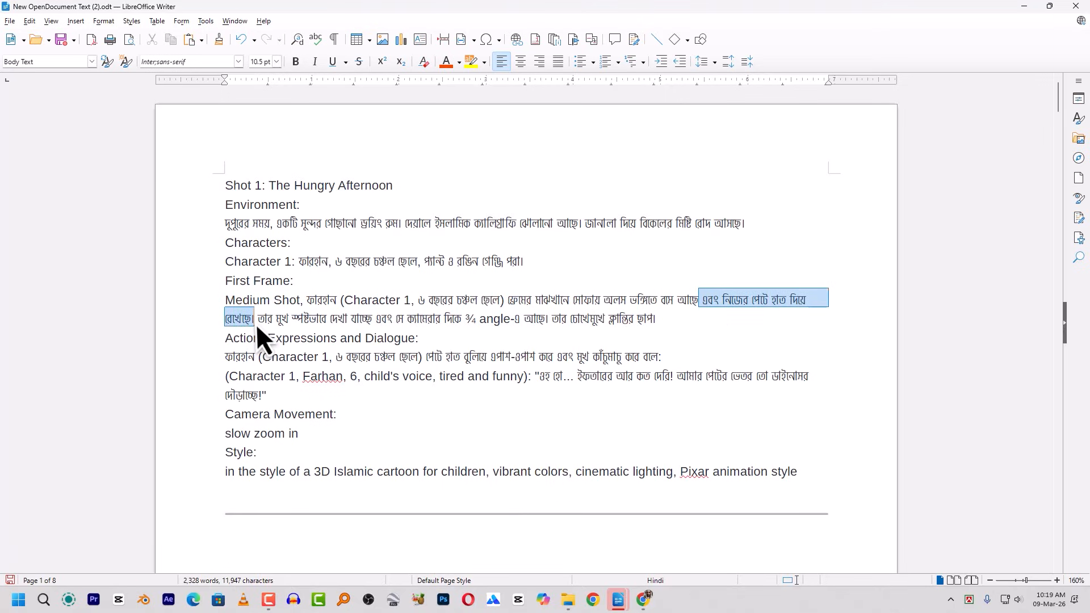
{"action": "key", "text": "BackSpace"}
{"action": "type", "text": "G"}
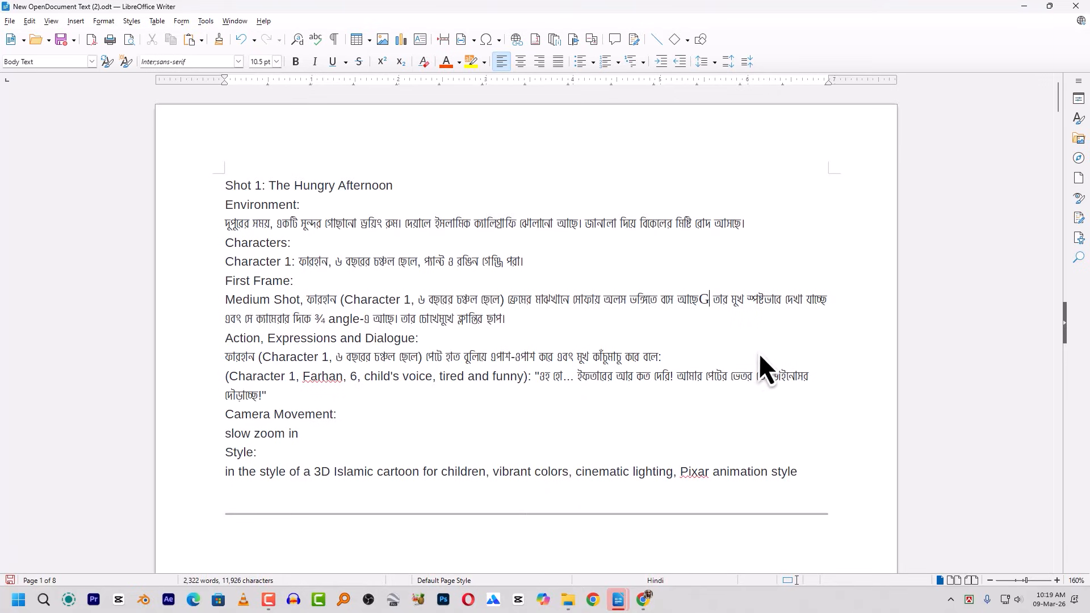
{"action": "key", "text": "BackSpace"}
{"action": "type", "text": "।"}
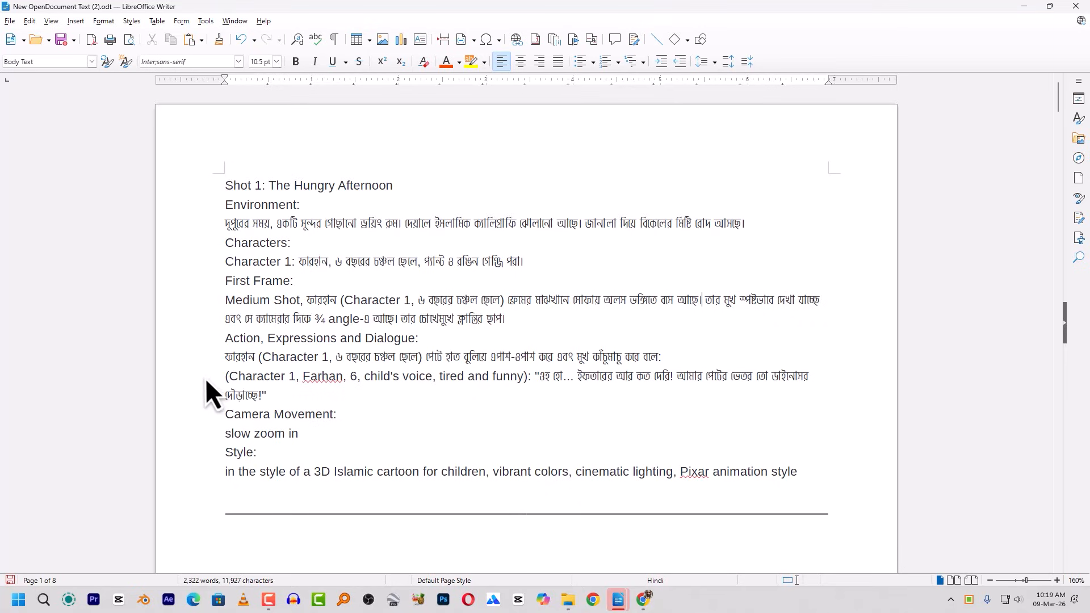
In the pasted copy's First Frame, replace "আছে" at the end of the sofa sentence with "টিভিতে কার্টুন দেখছে".
{"action": "left_click_drag", "start_coordinate": [207, 379], "coordinate": [295, 393]}
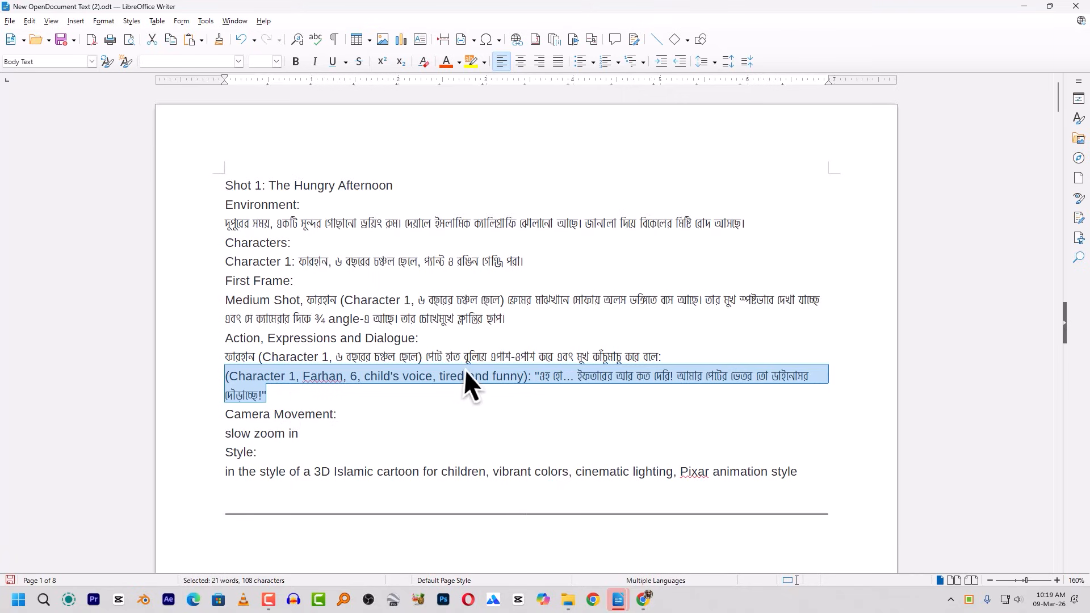
{"action": "left_click", "coordinate": [393, 377]}
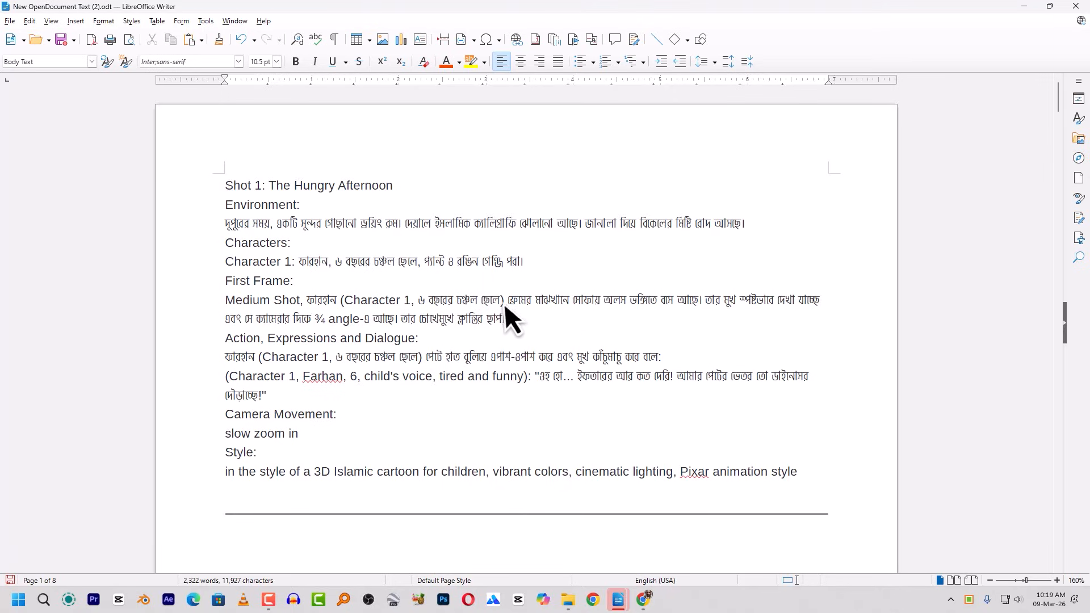
{"action": "left_click_drag", "start_coordinate": [307, 300], "coordinate": [633, 309]}
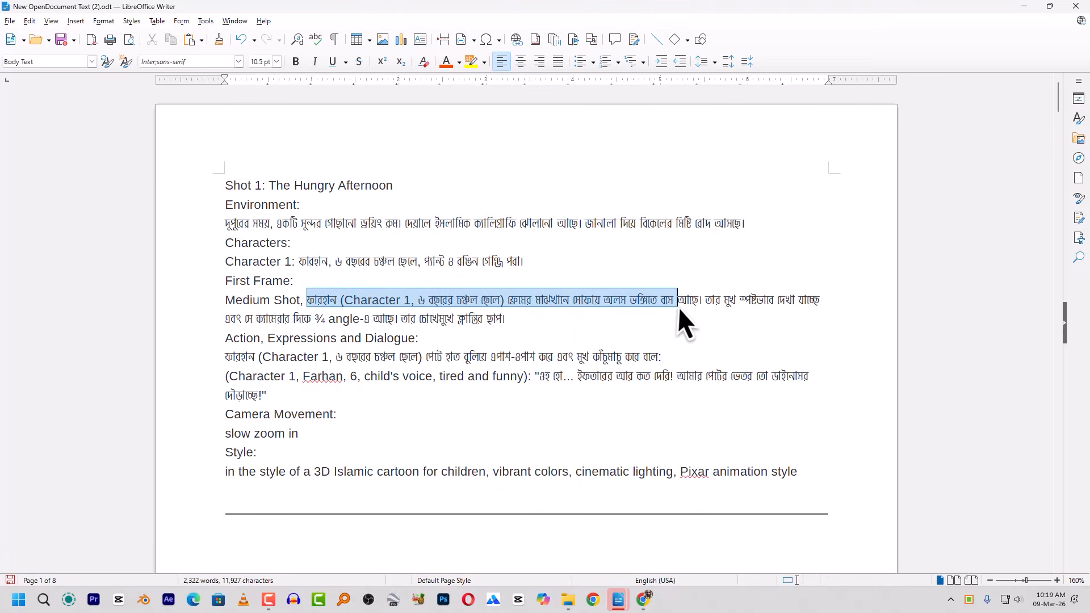
{"action": "left_click", "coordinate": [703, 305]}
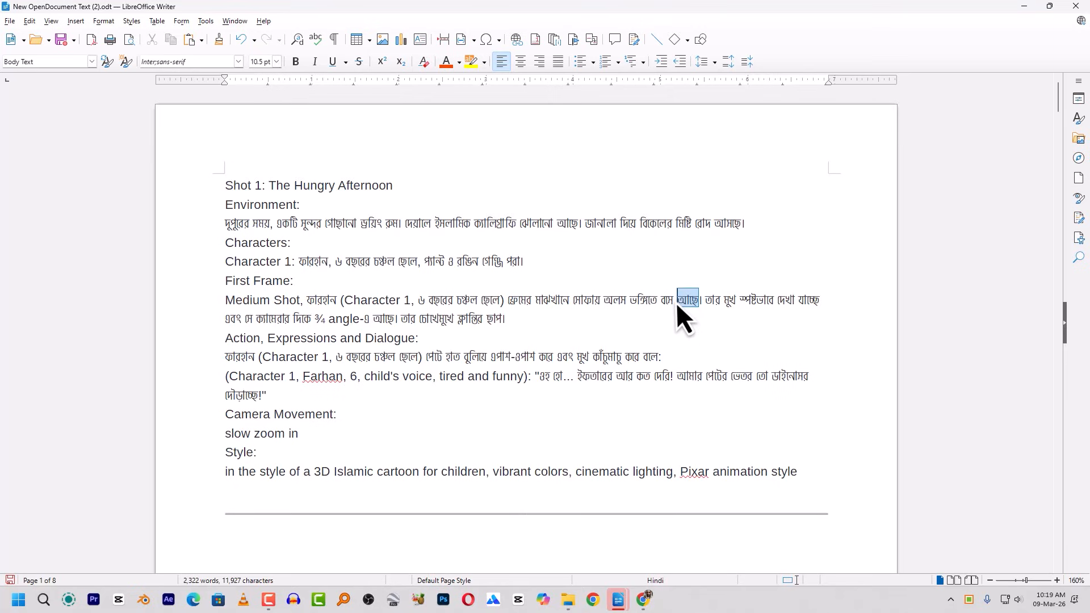
{"action": "type", "text": "টে"}
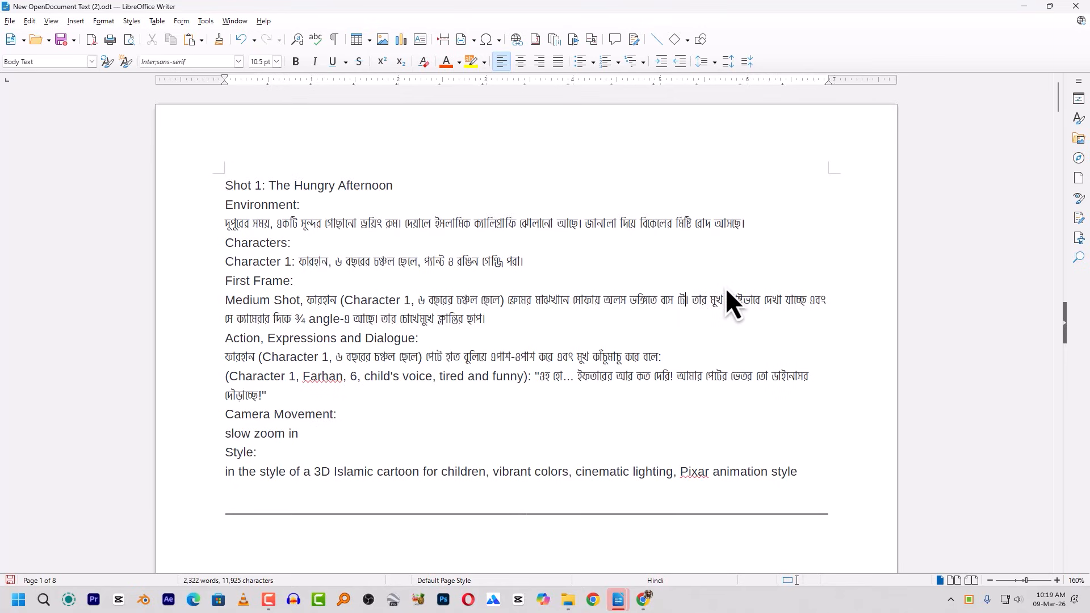
{"action": "key", "text": "BackSpace"}
{"action": "key", "text": "BackSpace"}
{"action": "type", "text": "িতে বসে "}
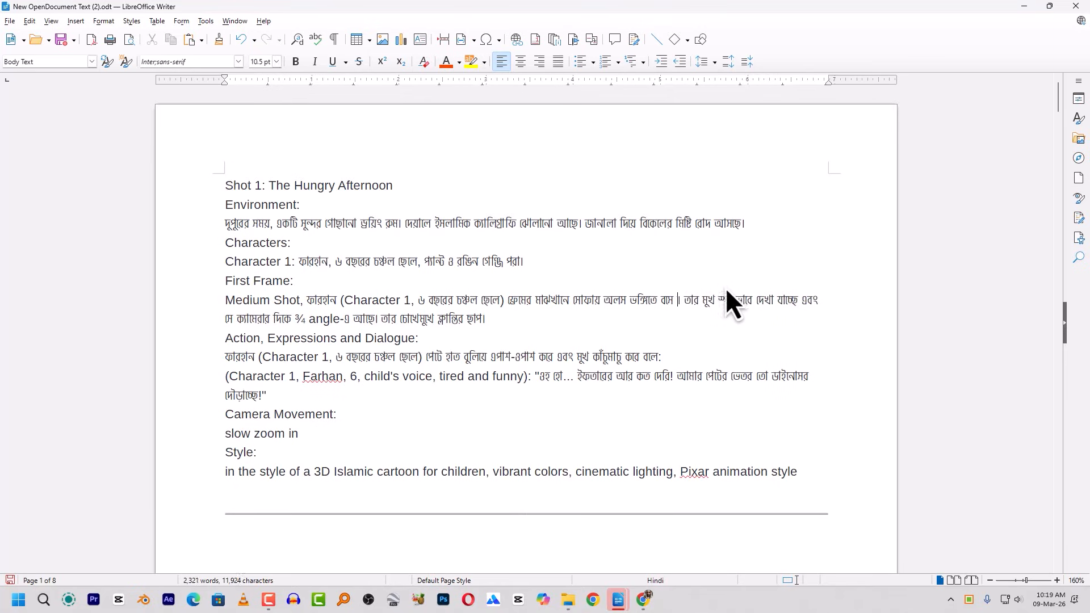
{"action": "type", "text": "টিভিতে কা"}
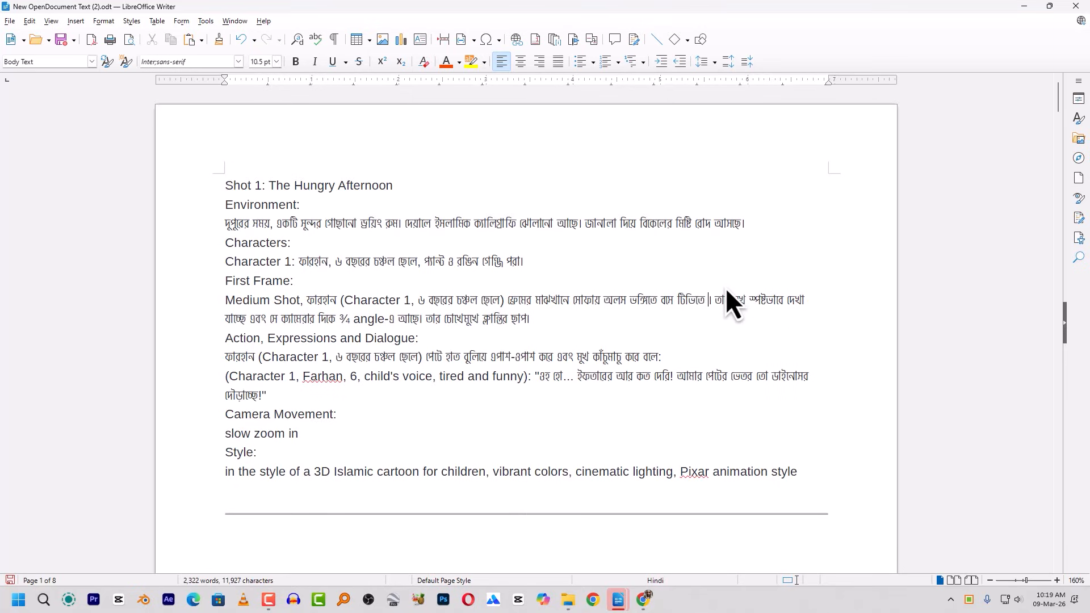
{"action": "type", "text": "র্টুন দেখ"}
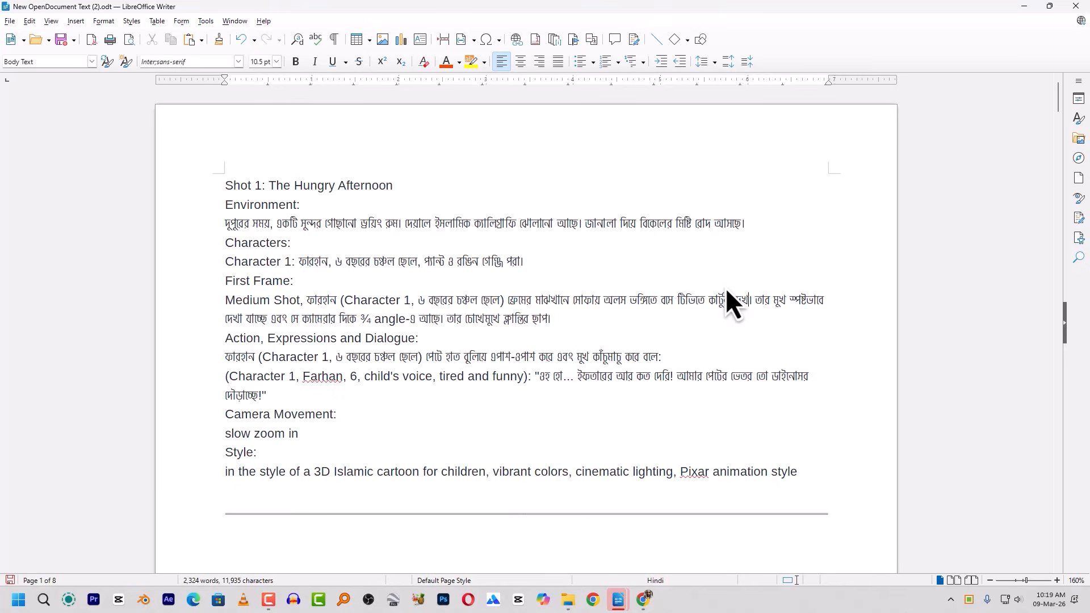
{"action": "type", "text": "ছে"}
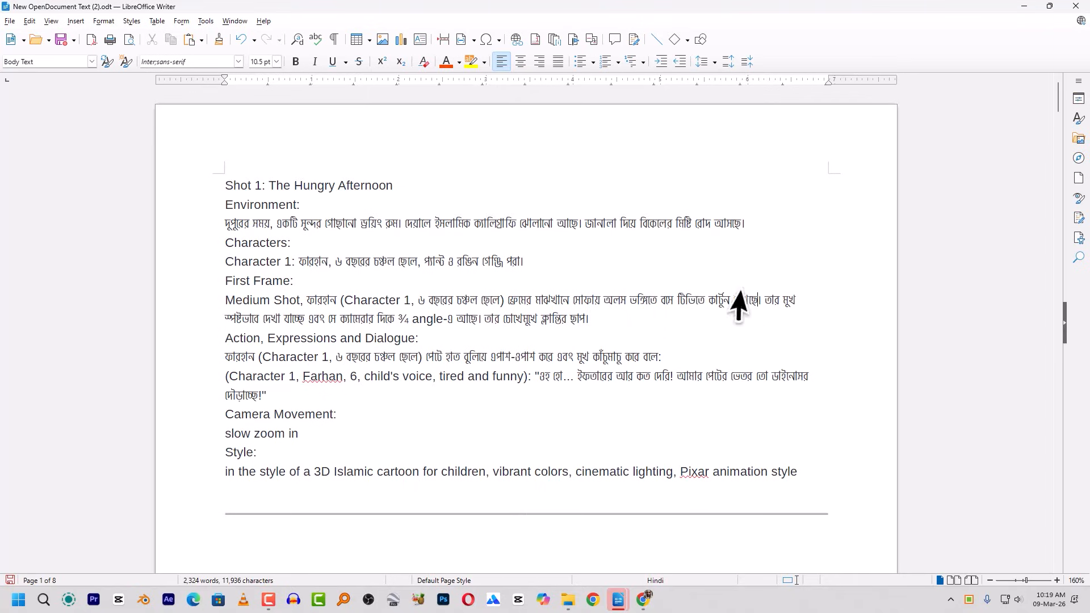
Copy the First Frame sentence about the boy watching cartoons and replace the Action, Expressions and Dialogue text with it.
{"action": "left_click_drag", "start_coordinate": [761, 301], "coordinate": [311, 308]}
{"action": "key", "text": "ctrl+c"}
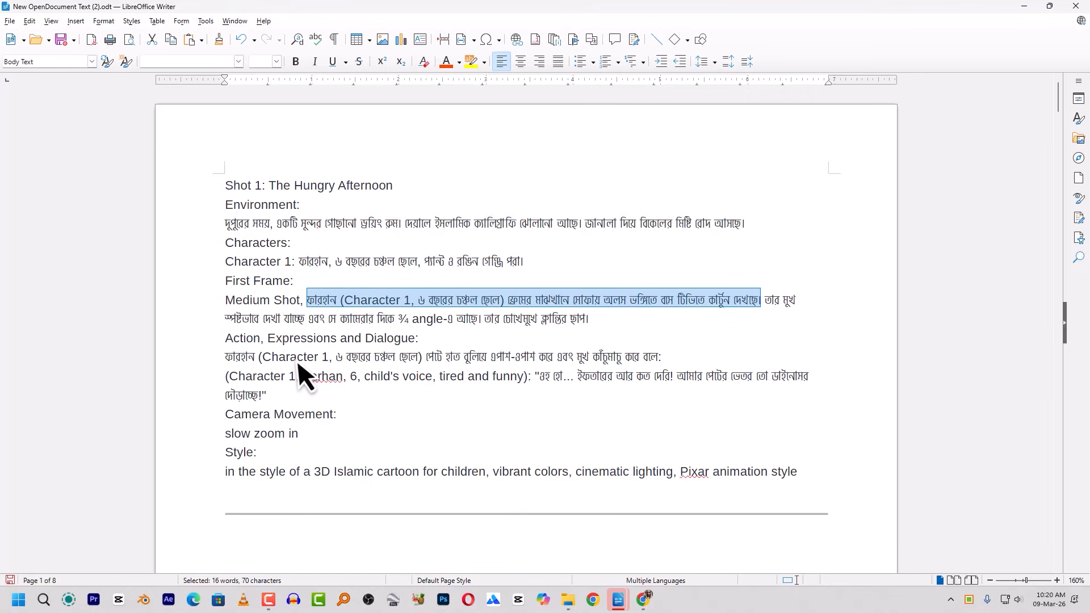
{"action": "left_click_drag", "start_coordinate": [226, 358], "coordinate": [633, 375]}
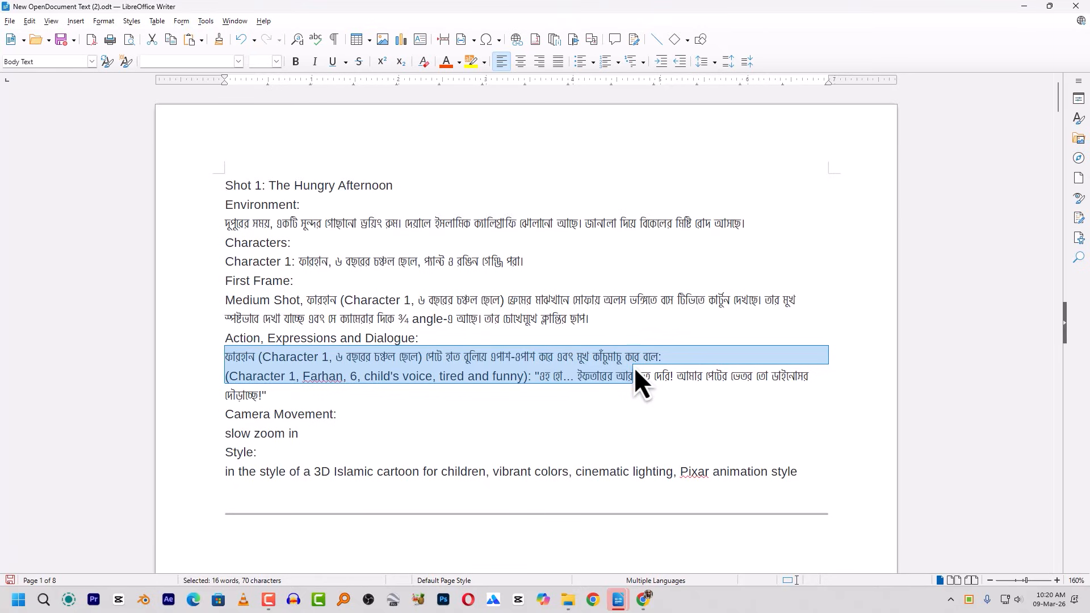
{"action": "left_click_drag", "start_coordinate": [635, 366], "coordinate": [821, 382]}
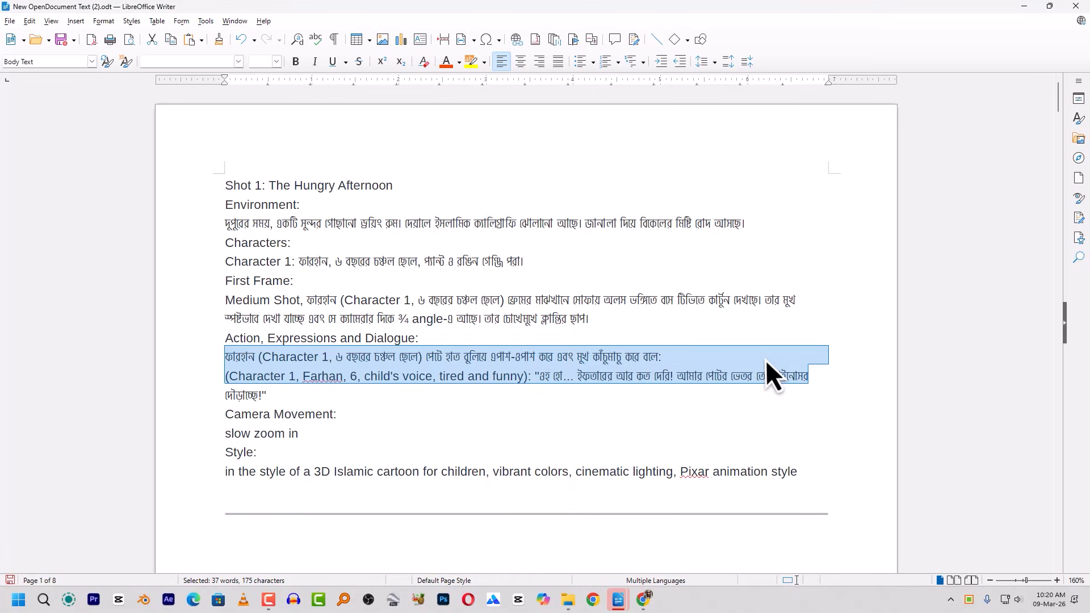
{"action": "left_click", "coordinate": [432, 442]}
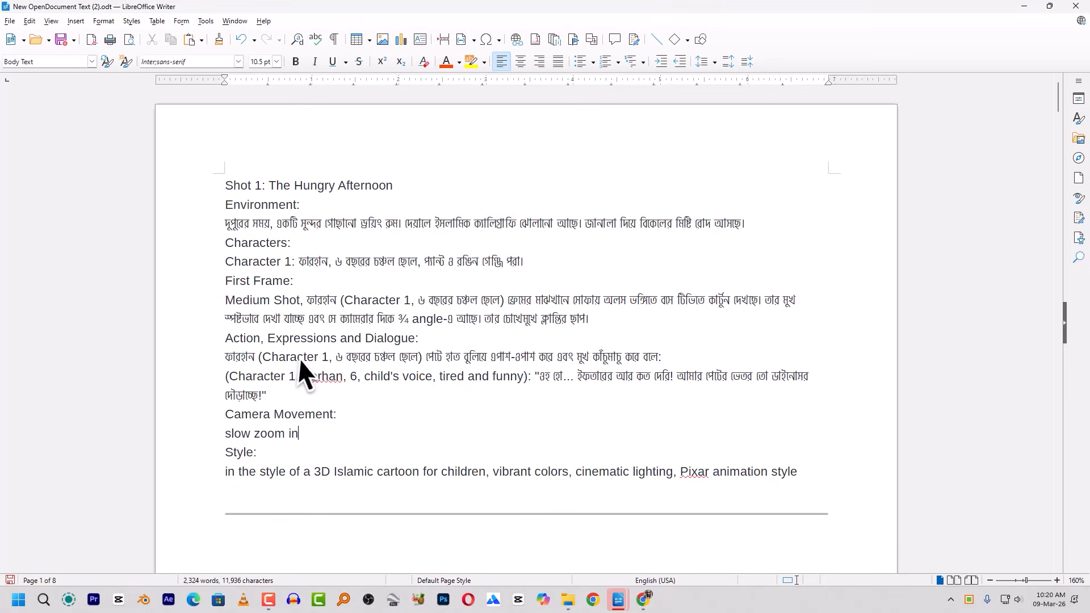
{"action": "left_click_drag", "start_coordinate": [219, 364], "coordinate": [752, 396]}
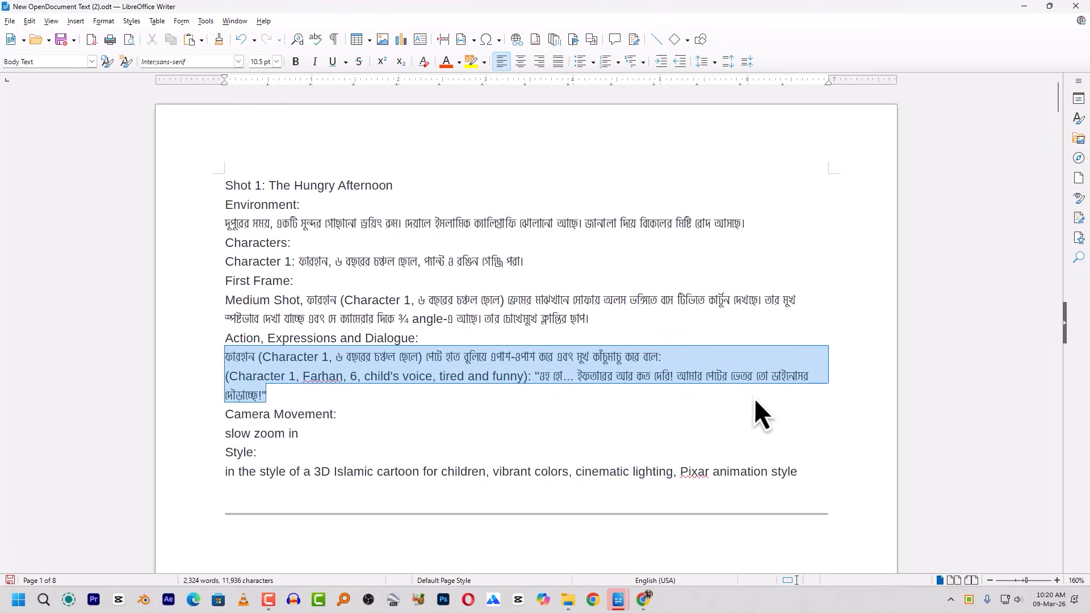
{"action": "key", "text": "ctrl+v"}
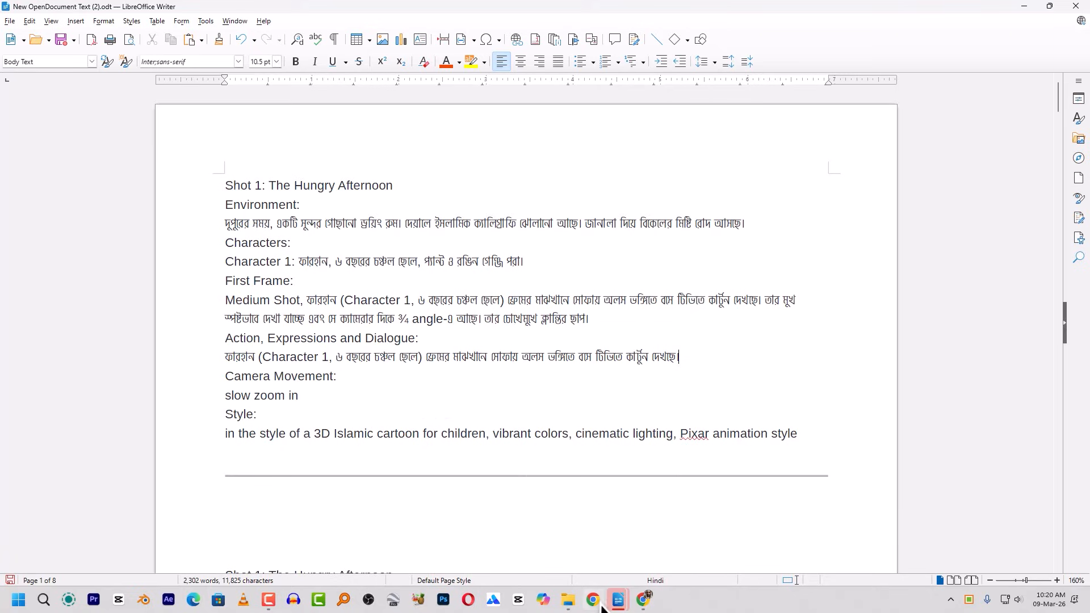
Switch to Chrome and open the AI Studio story chat, viewing its end at Shot 16: Moral Outro.
{"action": "mouse_move", "coordinate": [644, 601]}
{"action": "left_click", "coordinate": [603, 565]}
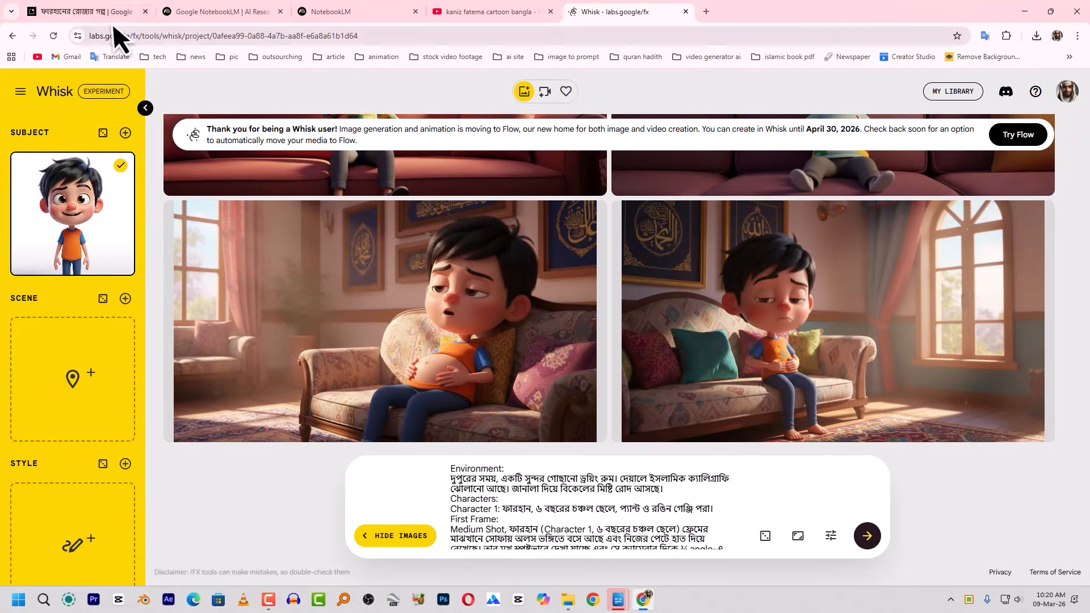
{"action": "left_click", "coordinate": [90, 11]}
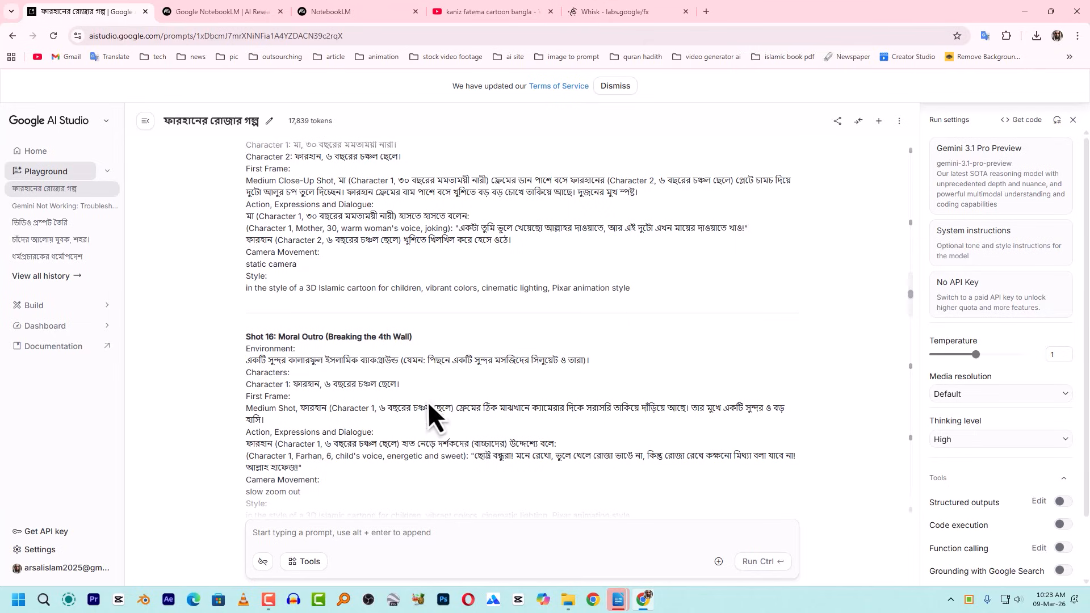
{"action": "scroll", "coordinate": [428, 401], "scroll_direction": "down", "scroll_amount": 1}
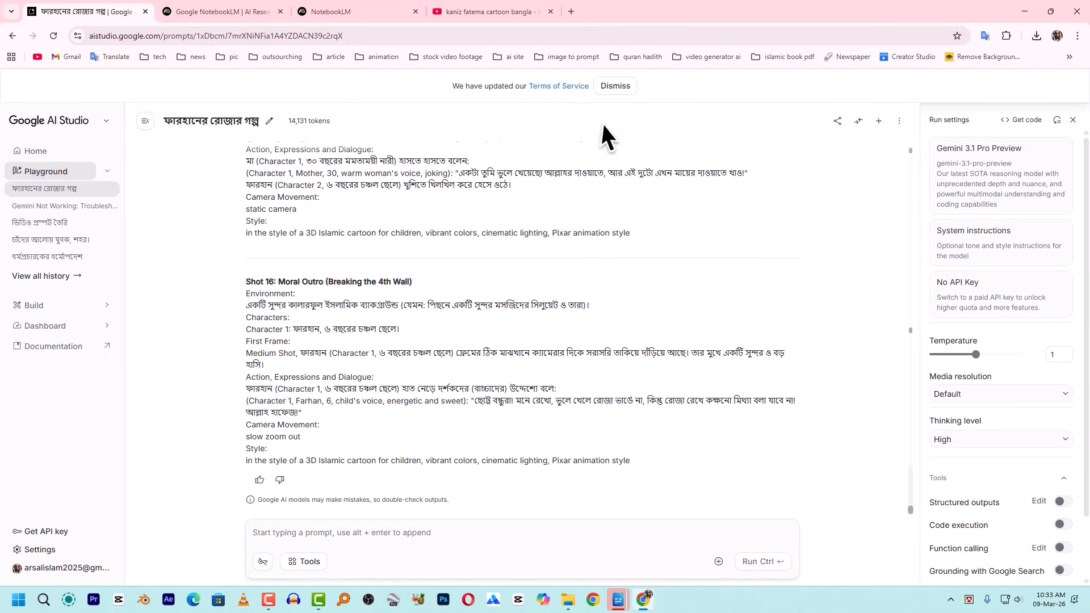
Close the NotebookLM and YouTube pages, and open the bookmarked ChatGPT site on a new page.
{"action": "left_click", "coordinate": [236, 12]}
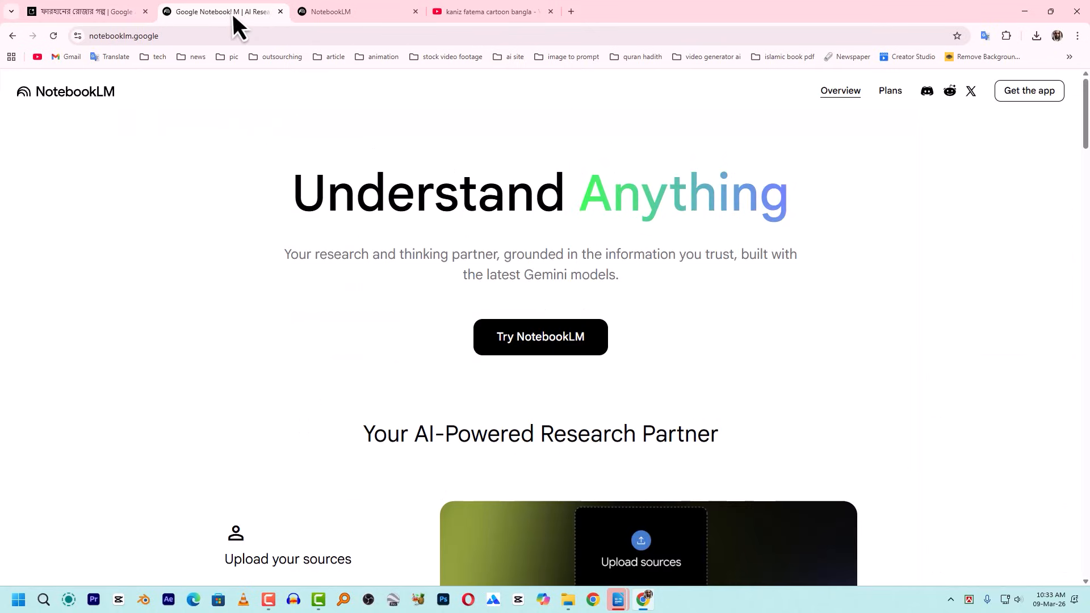
{"action": "left_click", "coordinate": [281, 12]}
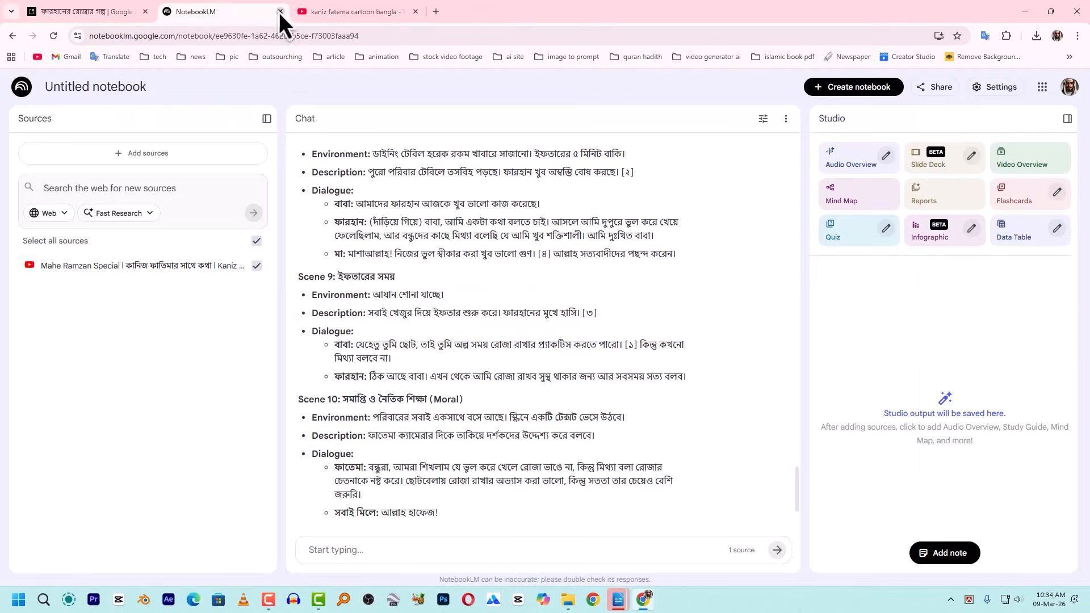
{"action": "left_click", "coordinate": [278, 12]}
{"action": "left_click", "coordinate": [278, 12]}
{"action": "left_click", "coordinate": [168, 12]}
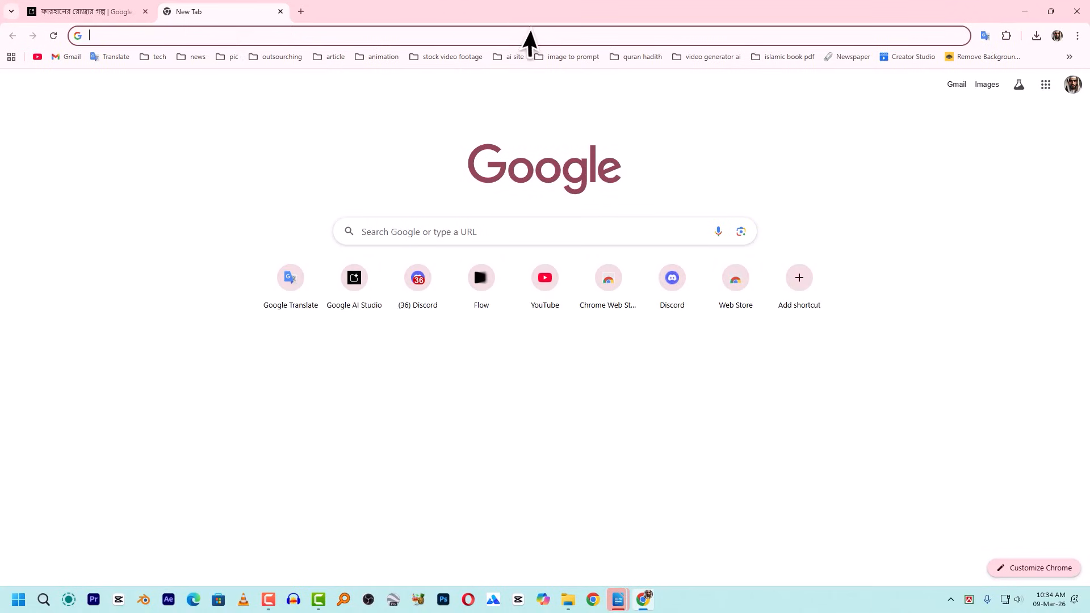
{"action": "left_click", "coordinate": [508, 57]}
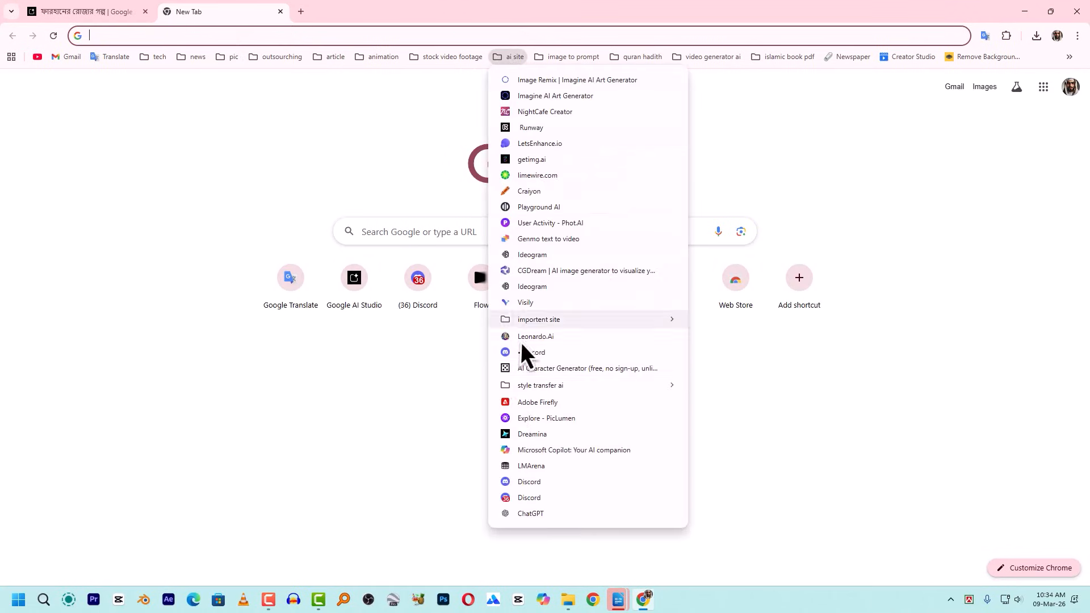
{"action": "left_click", "coordinate": [530, 513]}
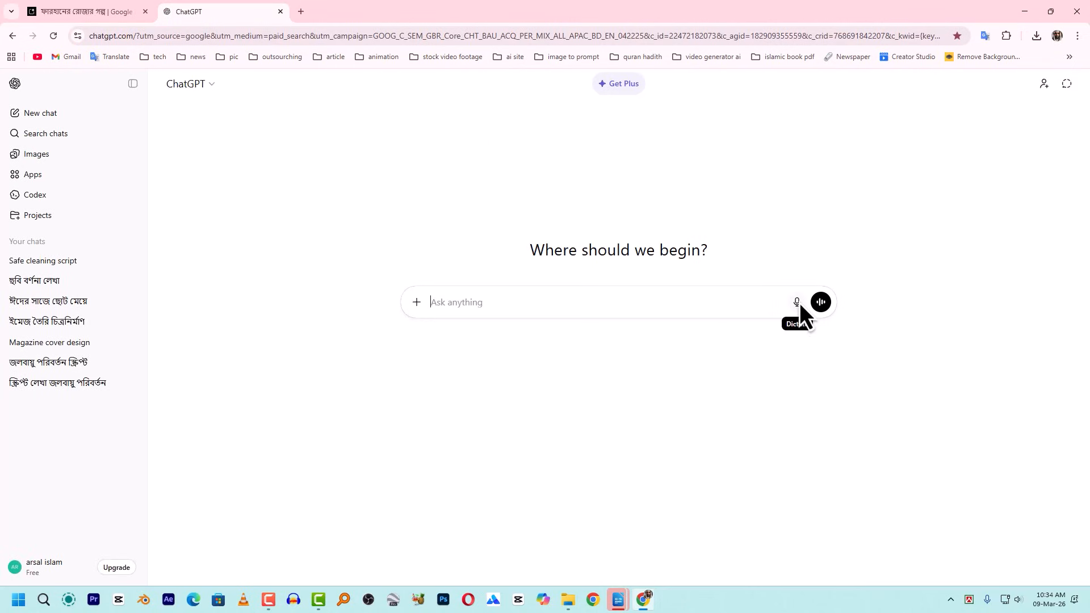
Allow ChatGPT microphone access this time and dictate a Bengali request for two B-roll prompts: the boy watching TV, and a cartoon playing on it.
{"action": "left_click", "coordinate": [799, 302]}
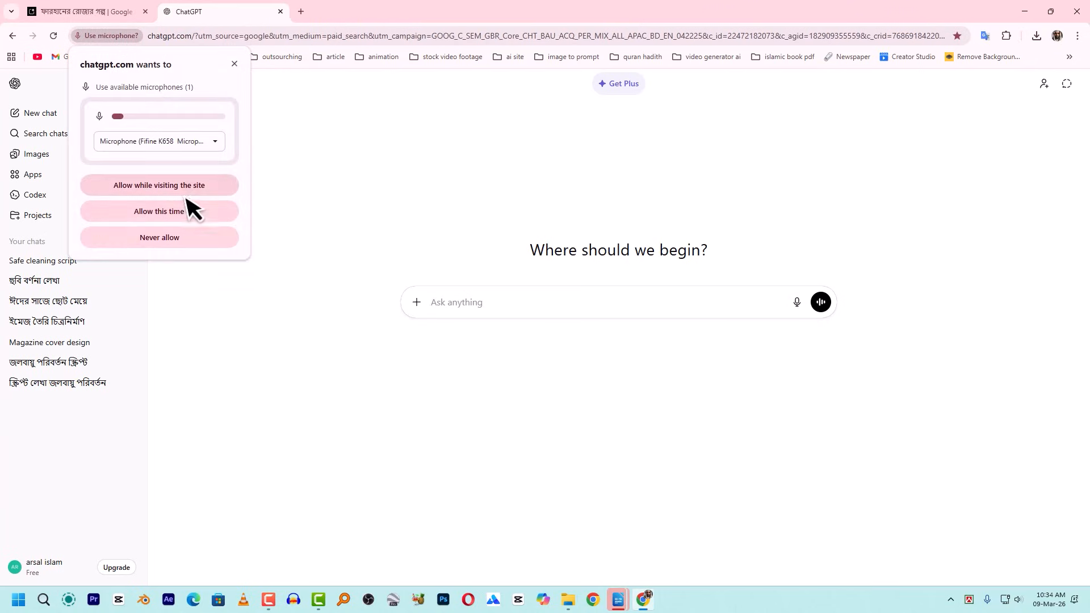
{"action": "left_click", "coordinate": [190, 209]}
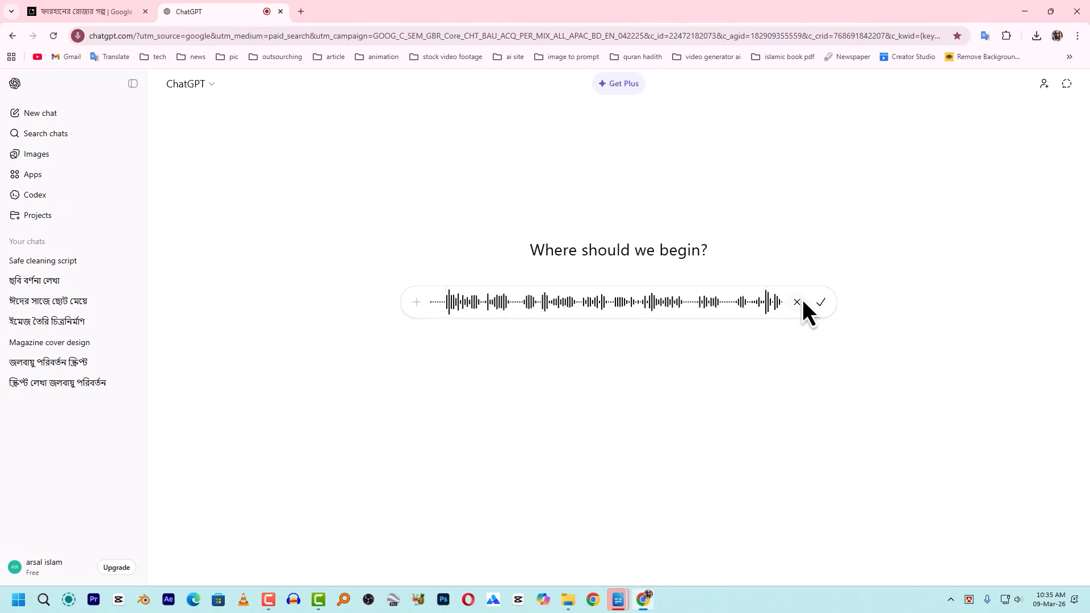
{"action": "left_click", "coordinate": [820, 302]}
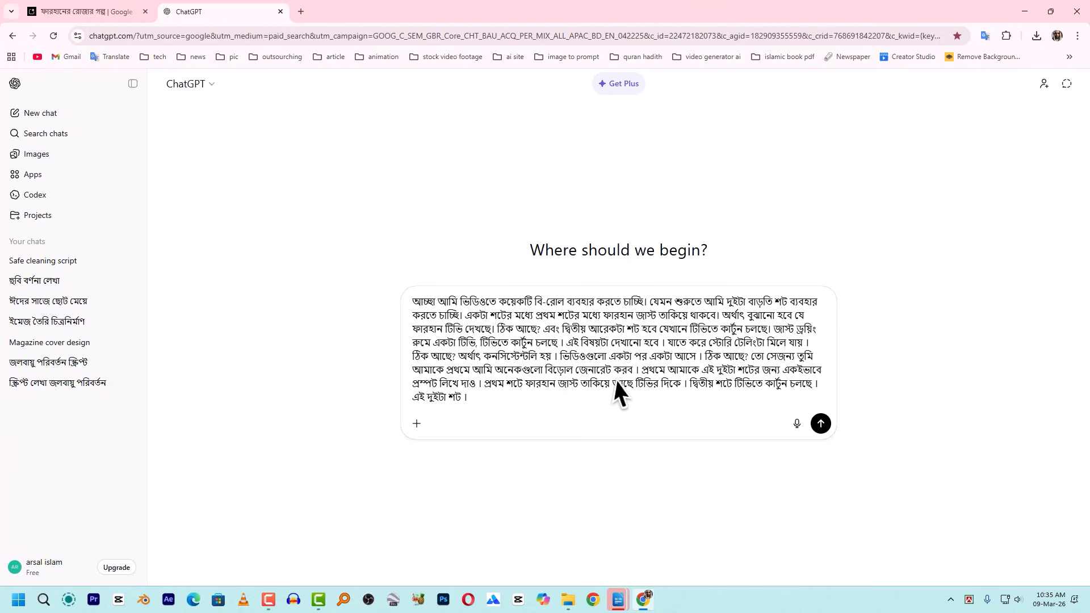
Copy the whole dictated B-roll request from ChatGPT into the AI Studio story chat and run it.
{"action": "left_click", "coordinate": [416, 303]}
{"action": "left_click_drag", "start_coordinate": [416, 303], "coordinate": [753, 398]}
{"action": "right_click", "coordinate": [662, 344]}
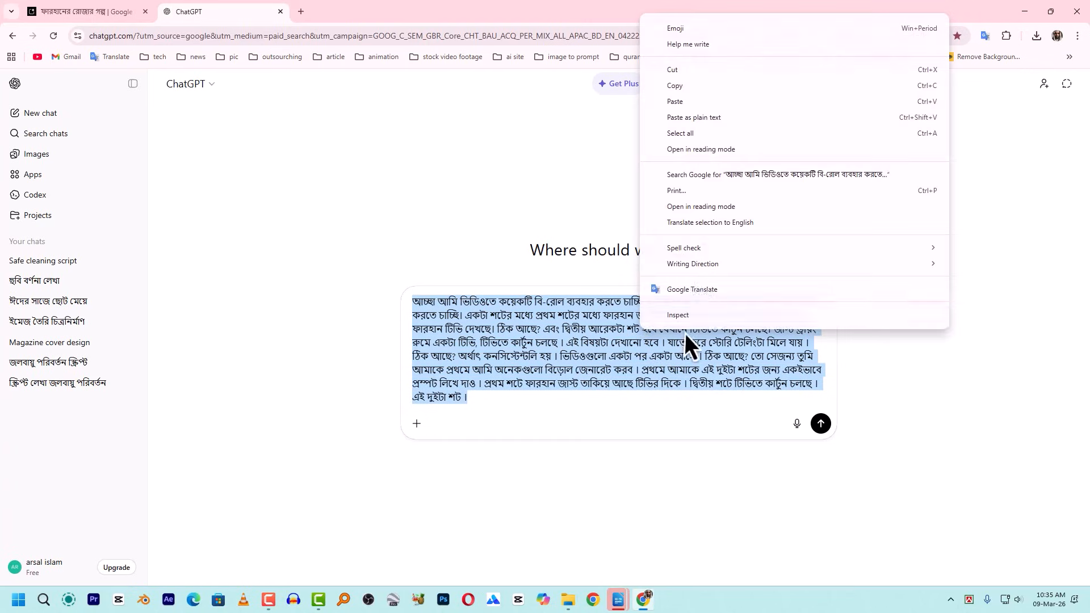
{"action": "left_click", "coordinate": [692, 84]}
{"action": "left_click", "coordinate": [136, 12]}
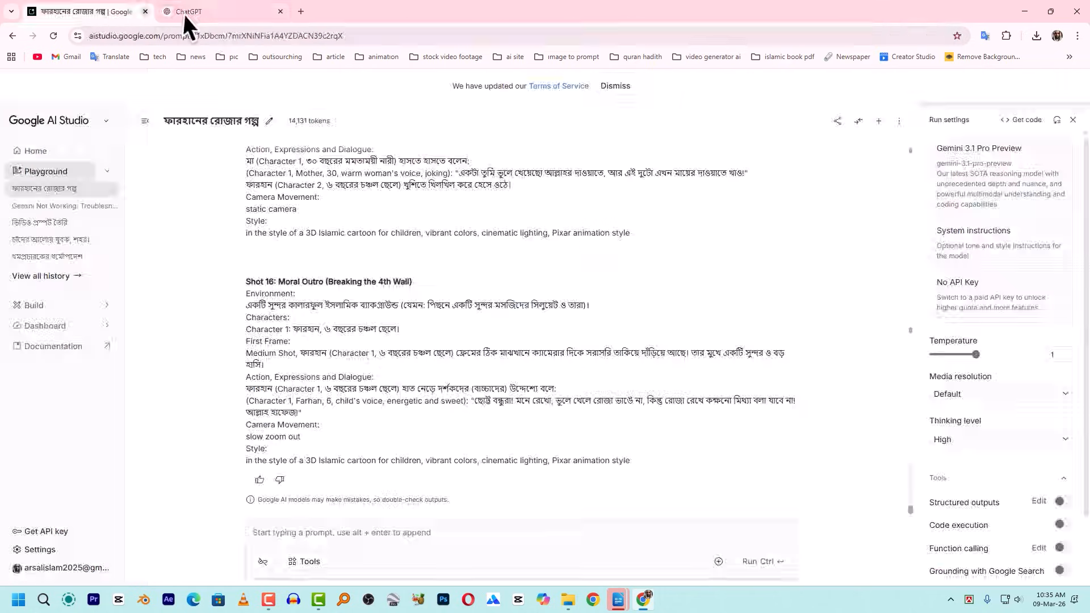
{"action": "key", "text": "ctrl+v"}
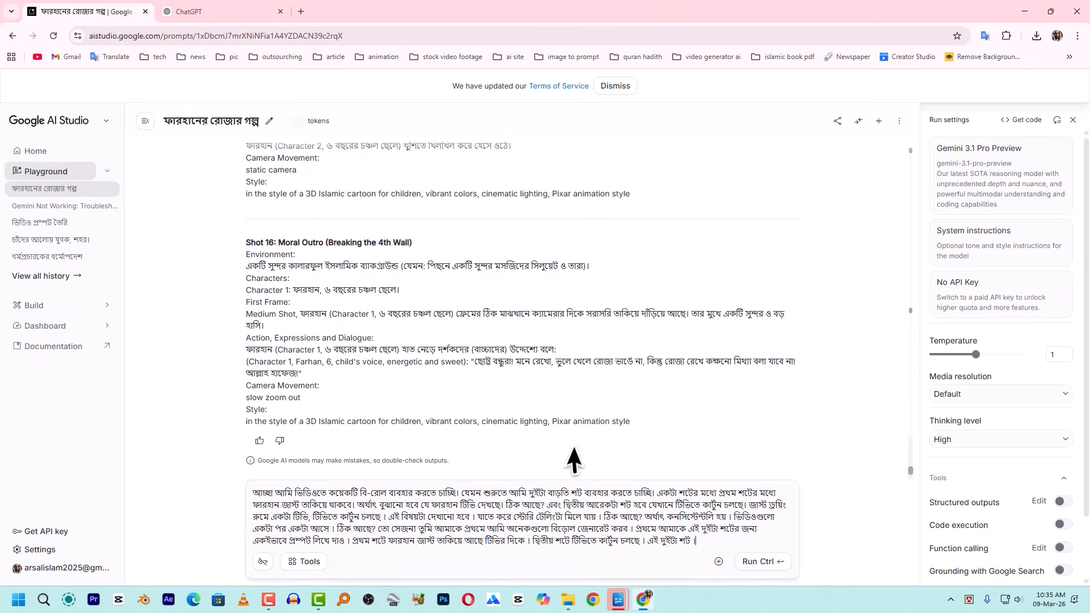
{"action": "left_click", "coordinate": [759, 561]}
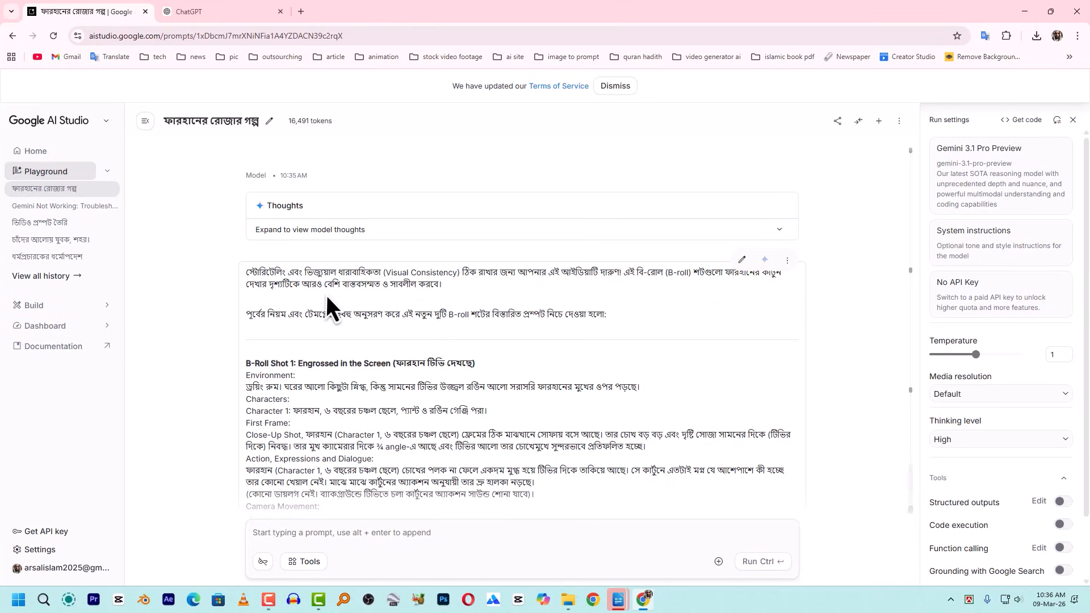
{"action": "scroll", "coordinate": [413, 302], "scroll_direction": "down", "scroll_amount": 2}
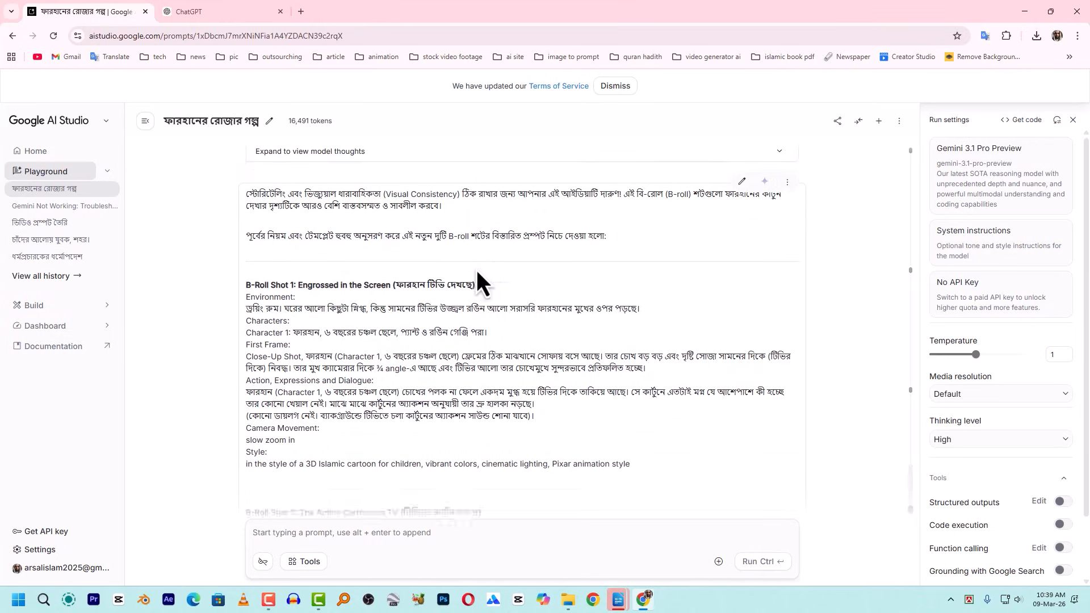
{"action": "scroll", "coordinate": [476, 271], "scroll_direction": "down", "scroll_amount": 2}
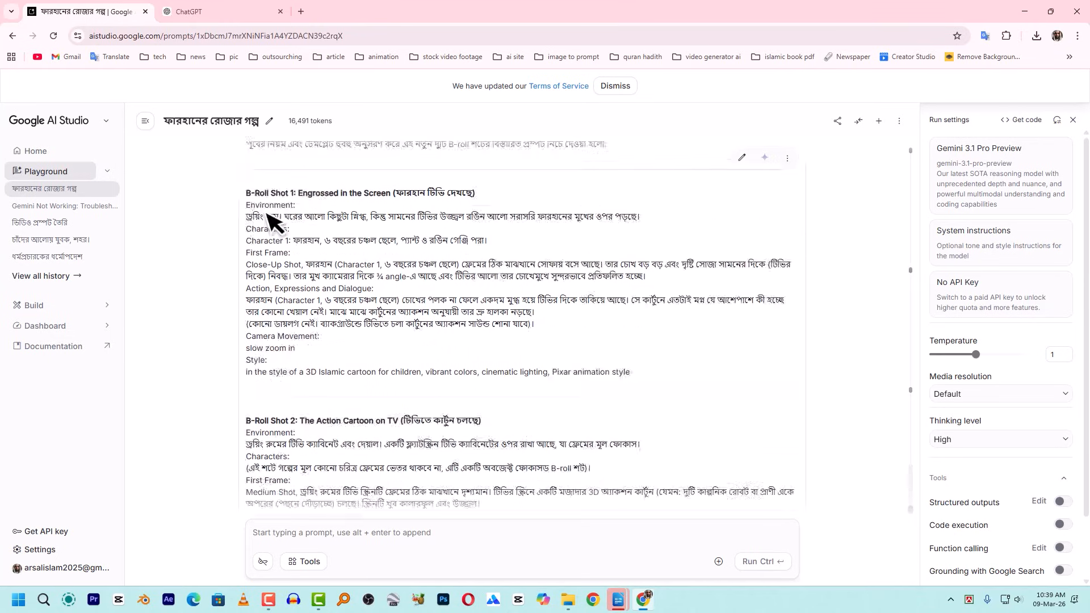
{"action": "left_click_drag", "start_coordinate": [247, 193], "coordinate": [680, 384]}
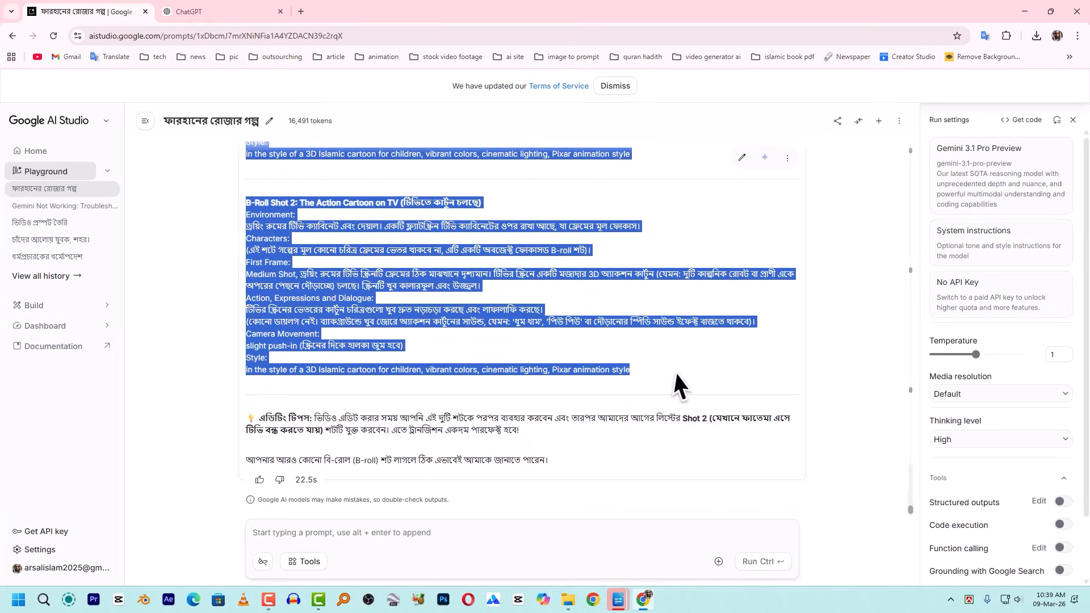
{"action": "left_click", "coordinate": [618, 600]}
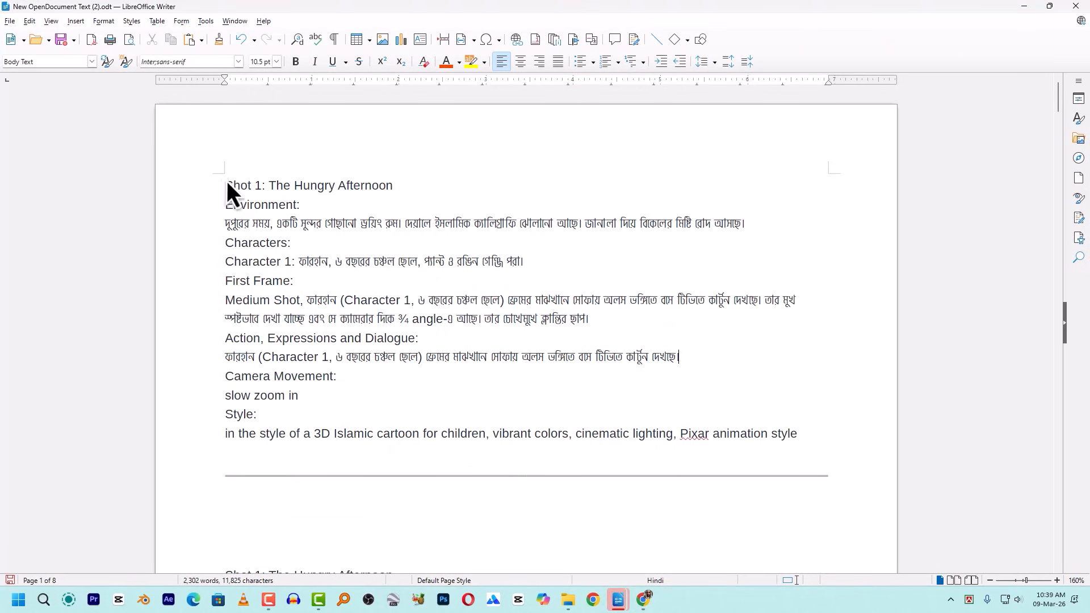
{"action": "key", "text": "alt+Tab"}
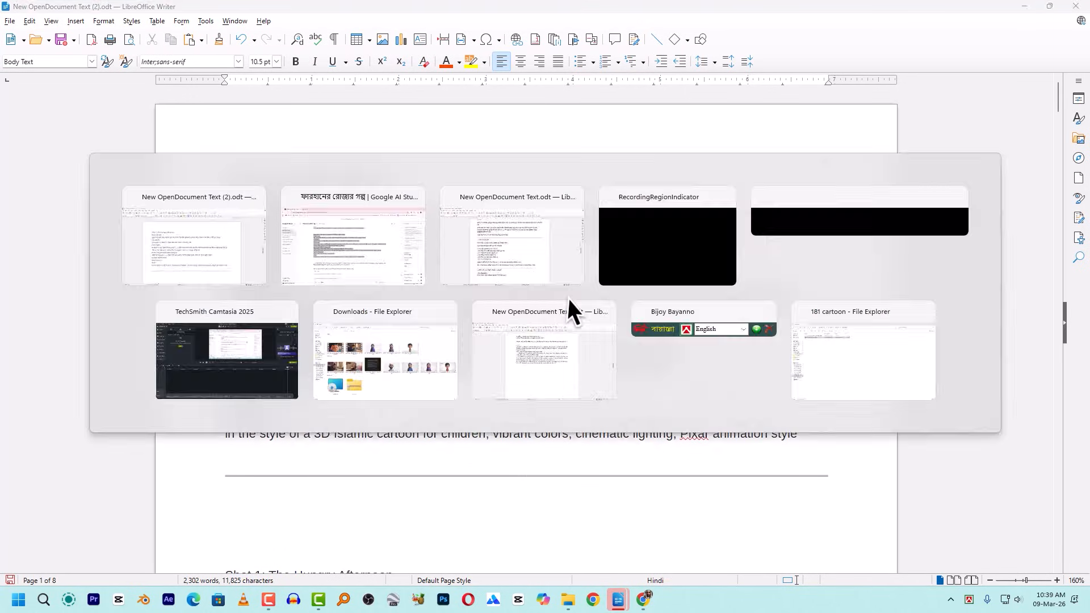
Copy the full "B-Roll Shot 2: The Action Cartoon on TV" prompt from the AI Studio reply and switch to the LibreOffice Writer shot list.
{"action": "left_click_drag", "start_coordinate": [247, 316], "coordinate": [662, 485]}
{"action": "key", "text": "ctrl+c"}
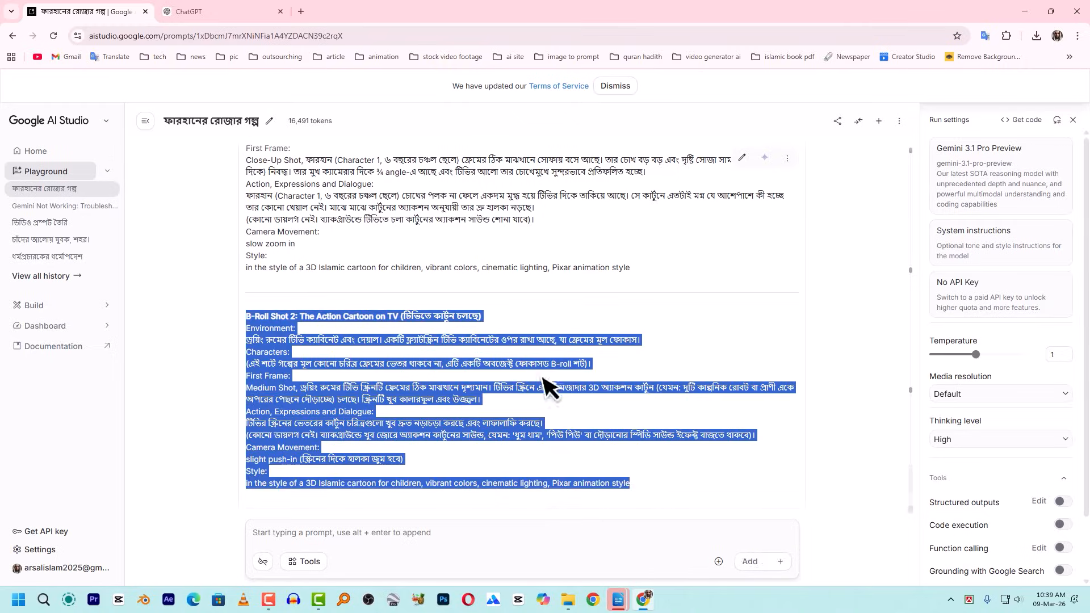
{"action": "key", "text": "alt+Tab"}
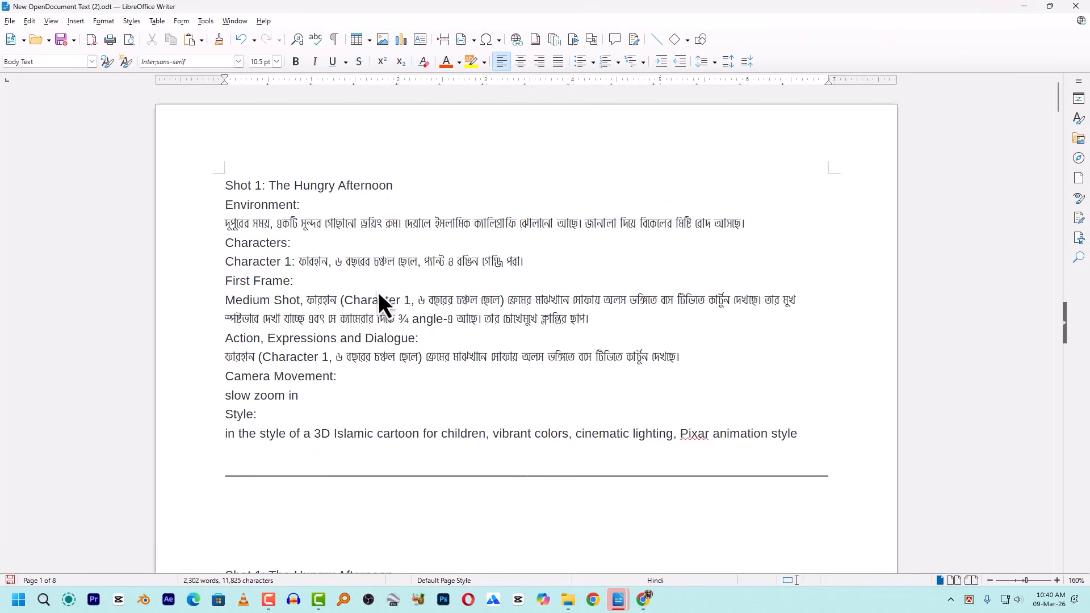
Remove the blank space below the divider after the first Shot 1 and paste the copied B-roll prompt there.
{"action": "scroll", "coordinate": [410, 344], "scroll_direction": "down", "scroll_amount": 3}
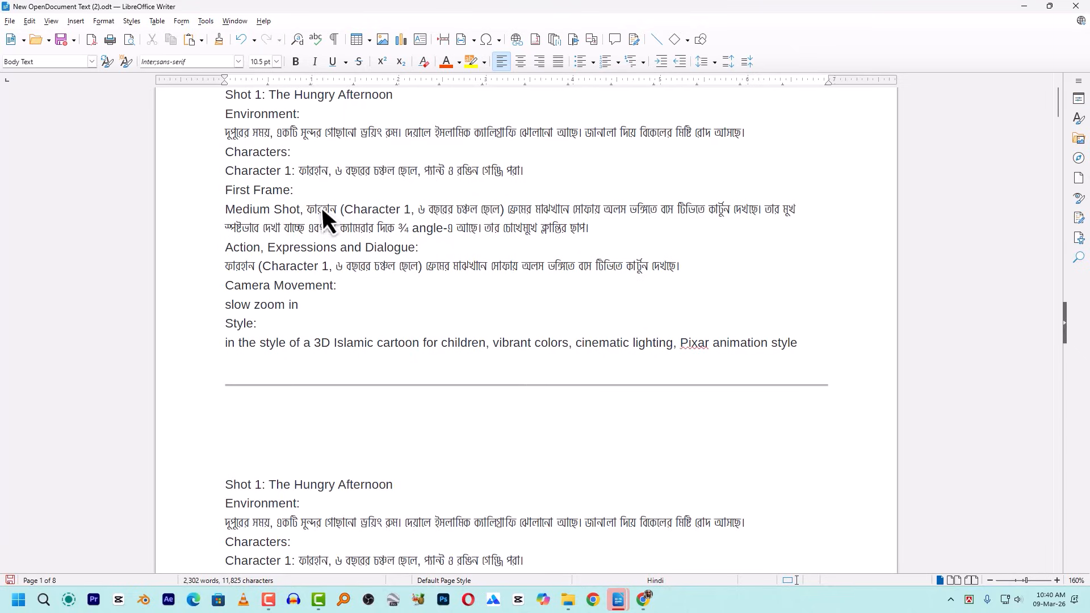
{"action": "scroll", "coordinate": [275, 167], "scroll_direction": "up", "scroll_amount": 2}
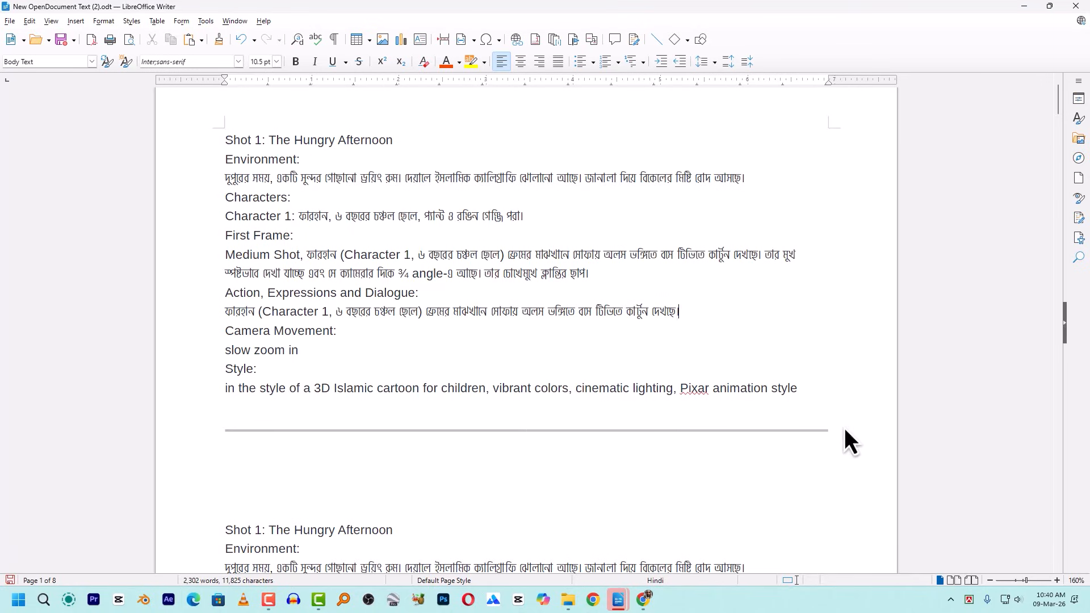
{"action": "left_click_drag", "start_coordinate": [843, 427], "coordinate": [207, 446]}
{"action": "key", "text": "Delete"}
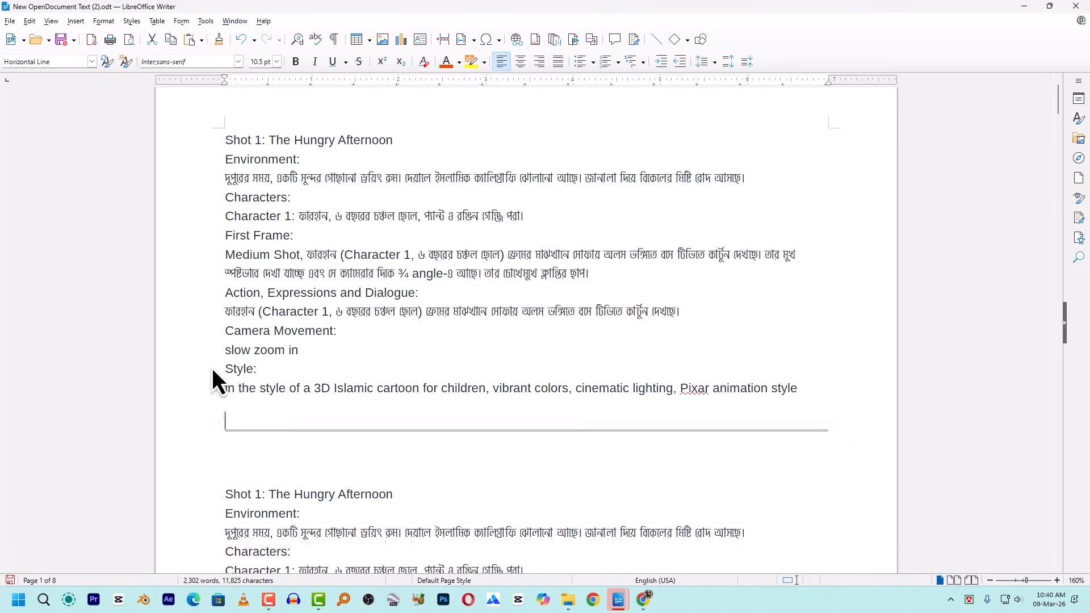
{"action": "scroll", "coordinate": [257, 410], "scroll_direction": "up", "scroll_amount": 1}
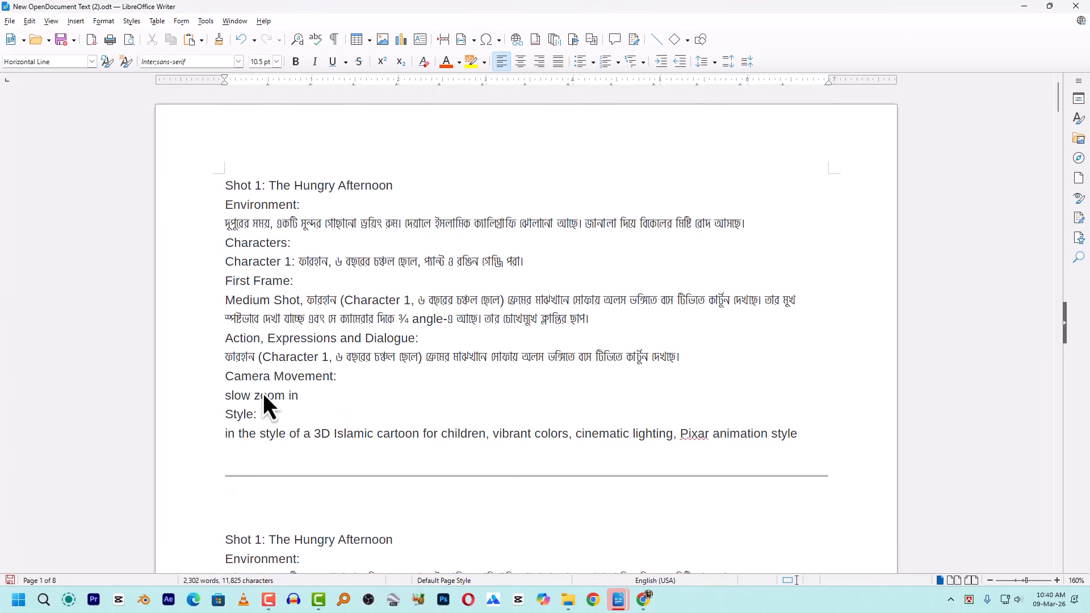
{"action": "key", "text": "ctrl+v"}
{"action": "scroll", "coordinate": [394, 369], "scroll_direction": "down", "scroll_amount": 3}
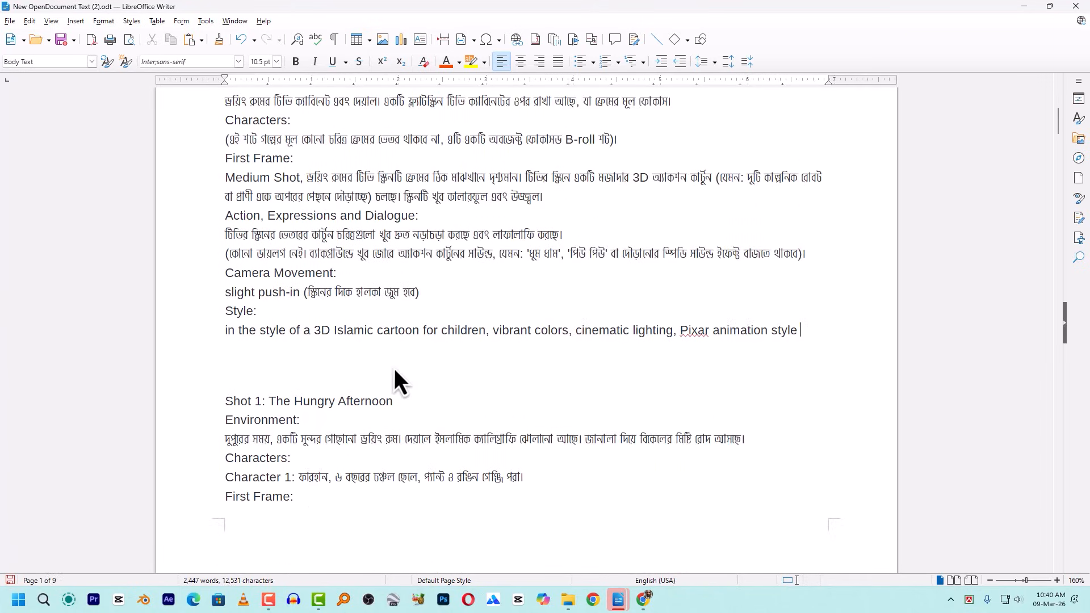
Delete the "B-Roll" prefix so the pasted prompt's heading starts with "Shot 2: The Action Cartoon on TV".
{"action": "scroll", "coordinate": [256, 190], "scroll_direction": "up", "scroll_amount": 12}
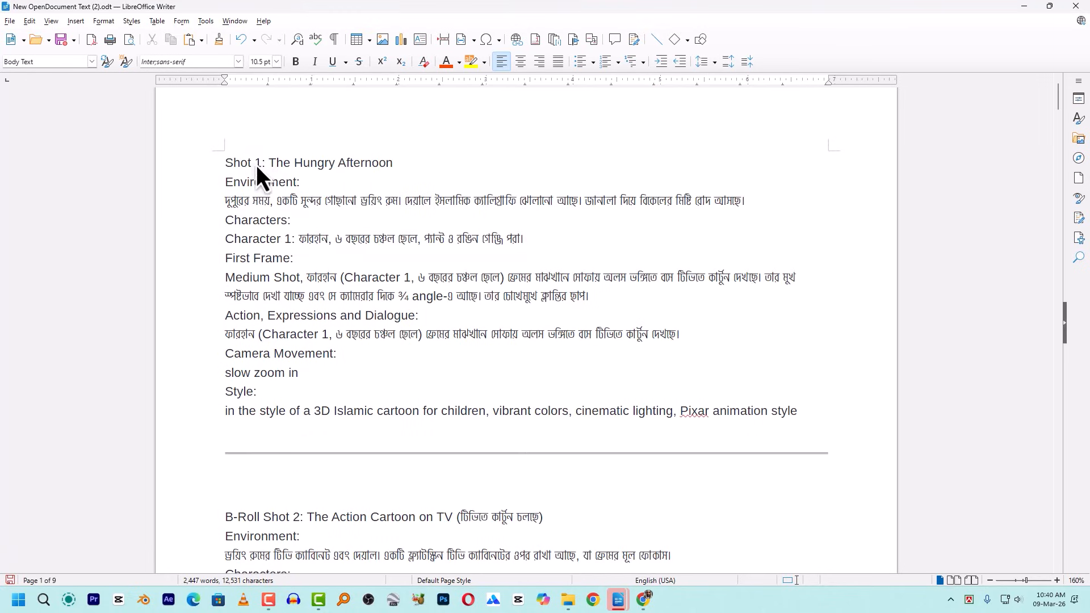
{"action": "scroll", "coordinate": [287, 314], "scroll_direction": "down", "scroll_amount": 3}
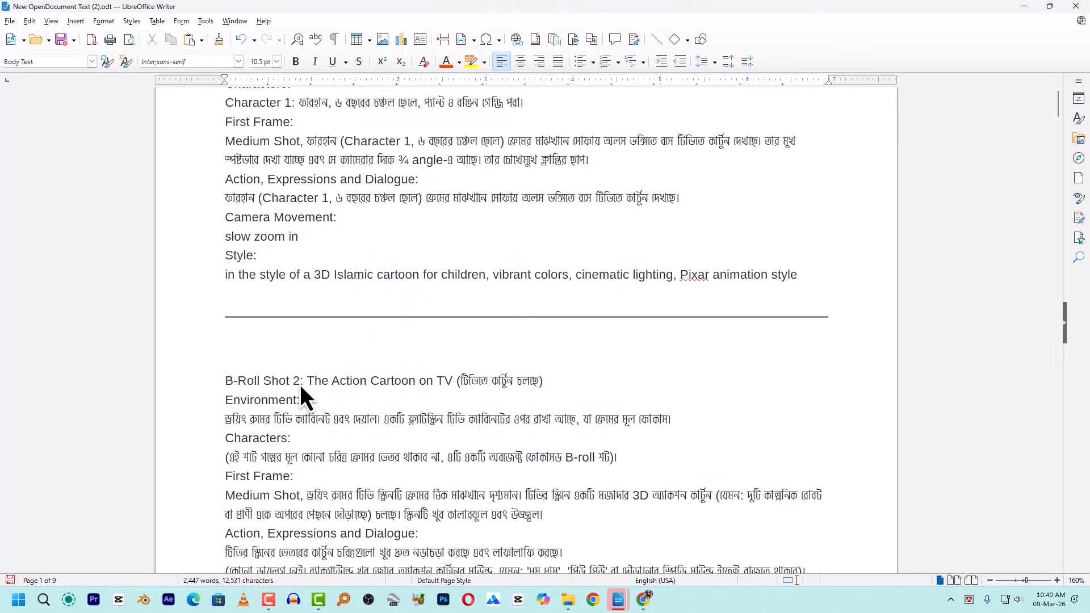
{"action": "left_click_drag", "start_coordinate": [263, 383], "coordinate": [186, 388]}
{"action": "key", "text": "BackSpace"}
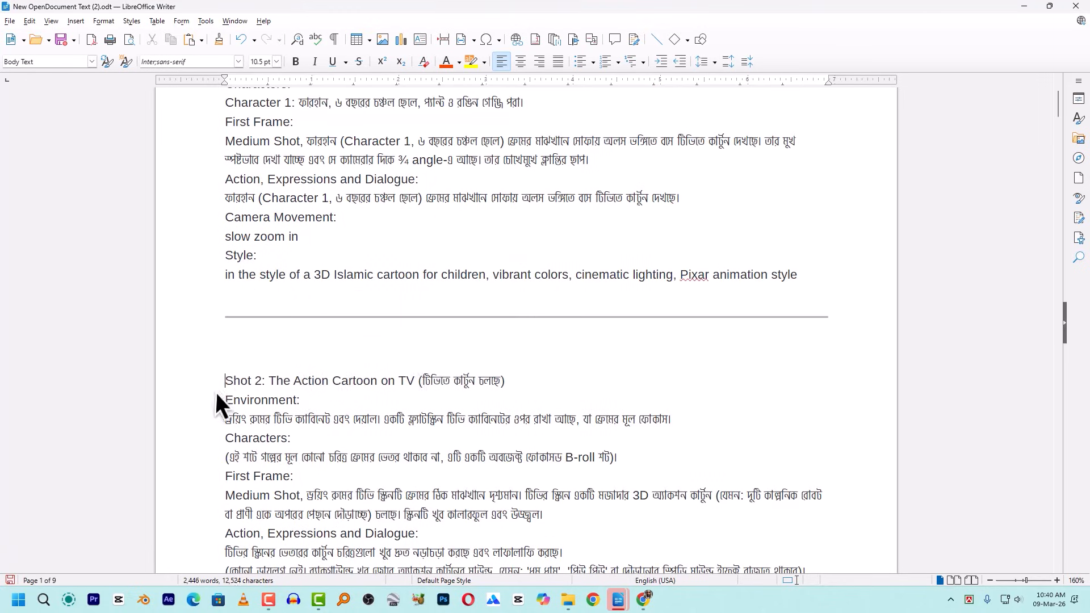
Select and copy the whole first "Shot 1: The Hungry Afternoon" prompt, from its heading through the style line.
{"action": "scroll", "coordinate": [275, 391], "scroll_direction": "down", "scroll_amount": 2}
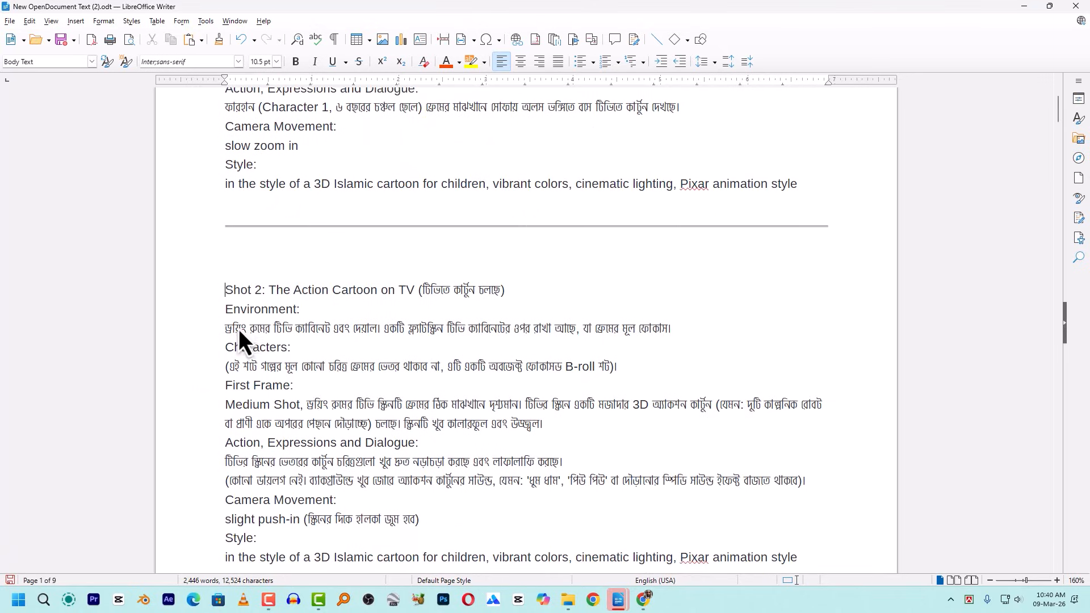
{"action": "scroll", "coordinate": [240, 330], "scroll_direction": "down", "scroll_amount": 2}
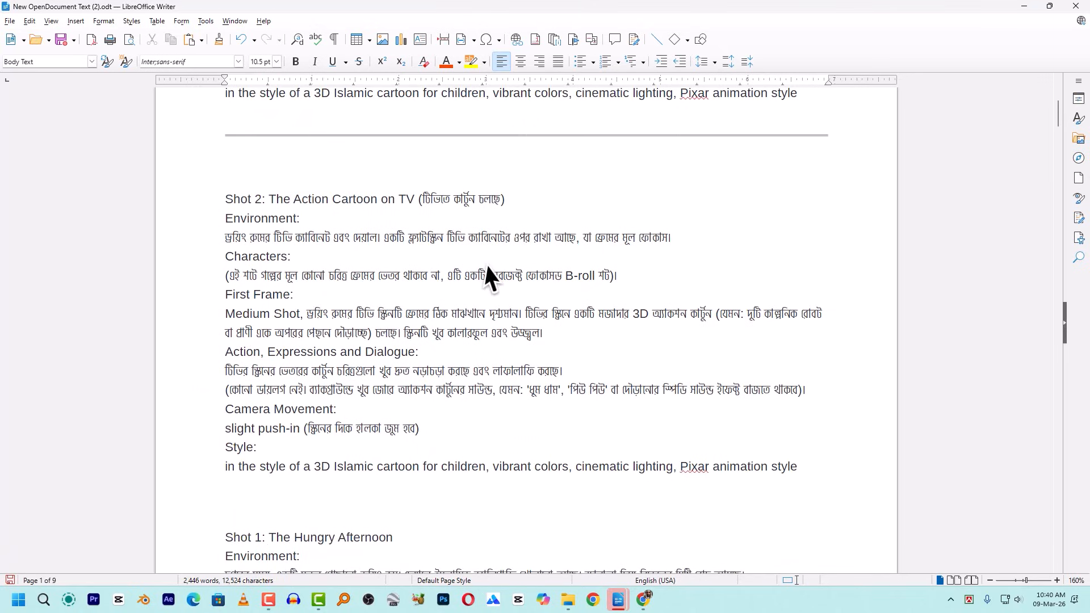
{"action": "scroll", "coordinate": [284, 457], "scroll_direction": "down", "scroll_amount": 2}
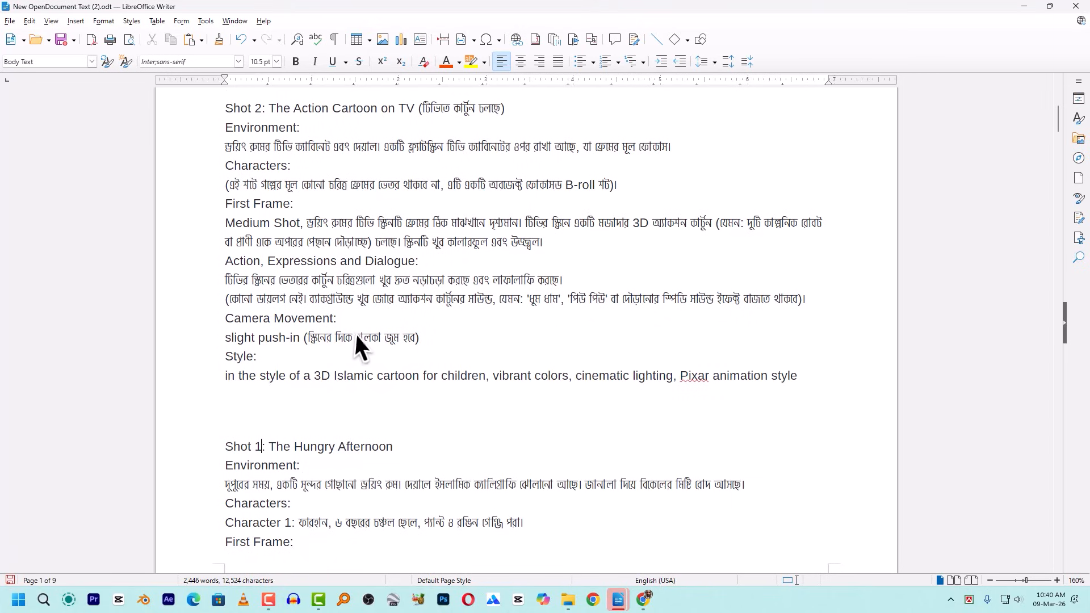
{"action": "scroll", "coordinate": [357, 240], "scroll_direction": "up", "scroll_amount": 4}
{"action": "scroll", "coordinate": [358, 244], "scroll_direction": "up", "scroll_amount": 5}
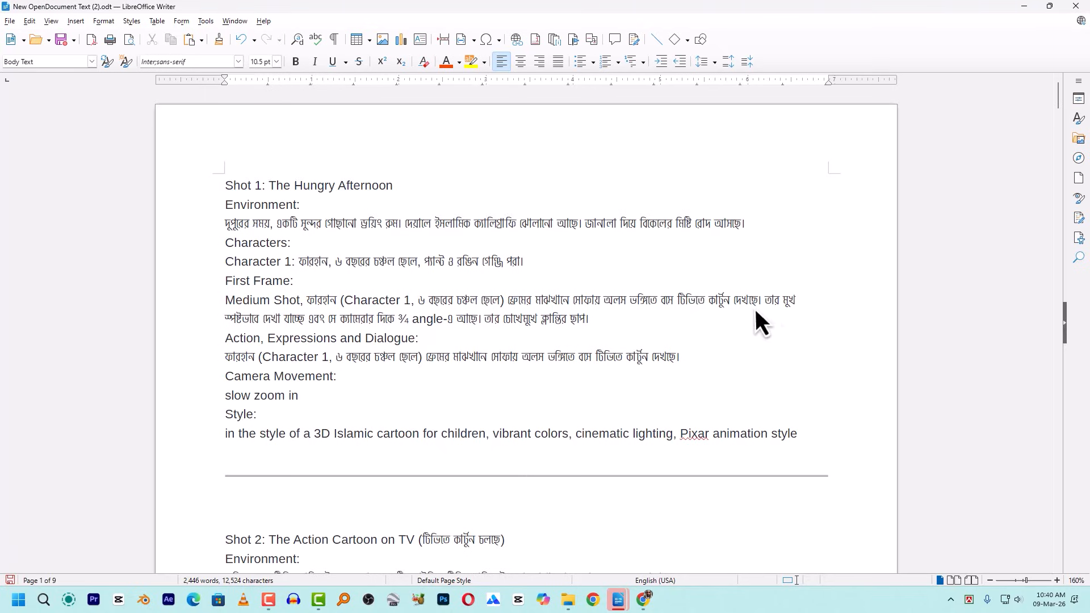
{"action": "left_click_drag", "start_coordinate": [214, 187], "coordinate": [833, 435]}
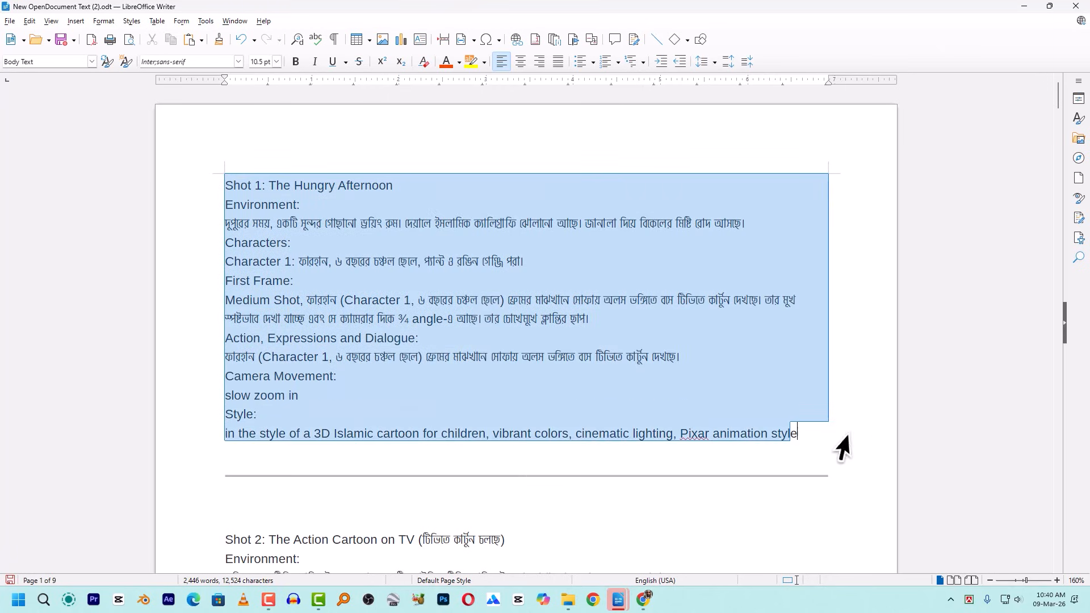
Switch to Chrome, search for "whisk ai" on a new page, and open the Whisk start page.
{"action": "left_click", "coordinate": [644, 600]}
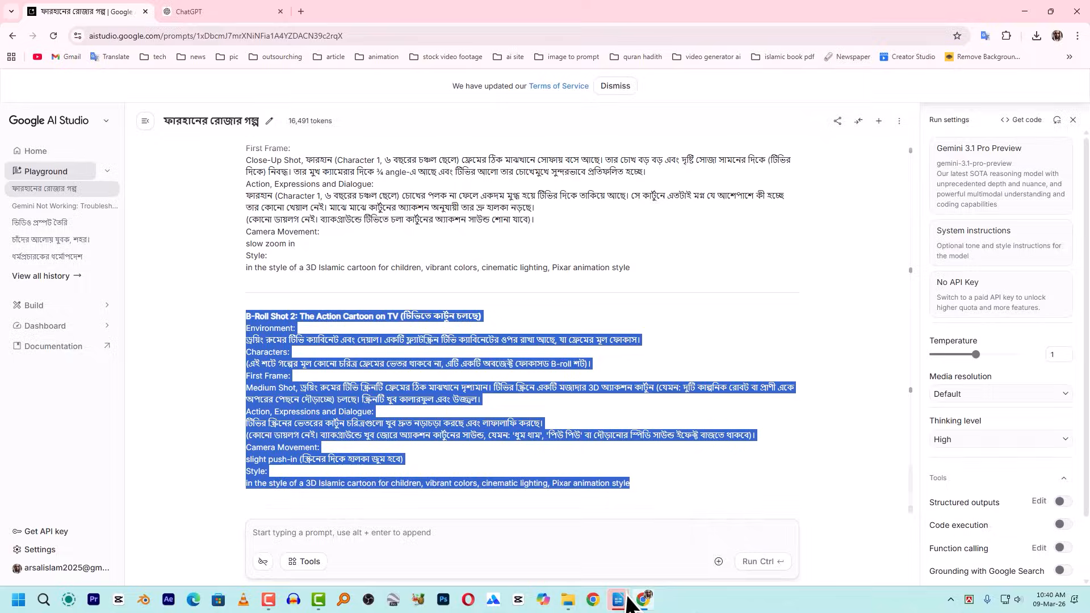
{"action": "left_click", "coordinate": [304, 12]}
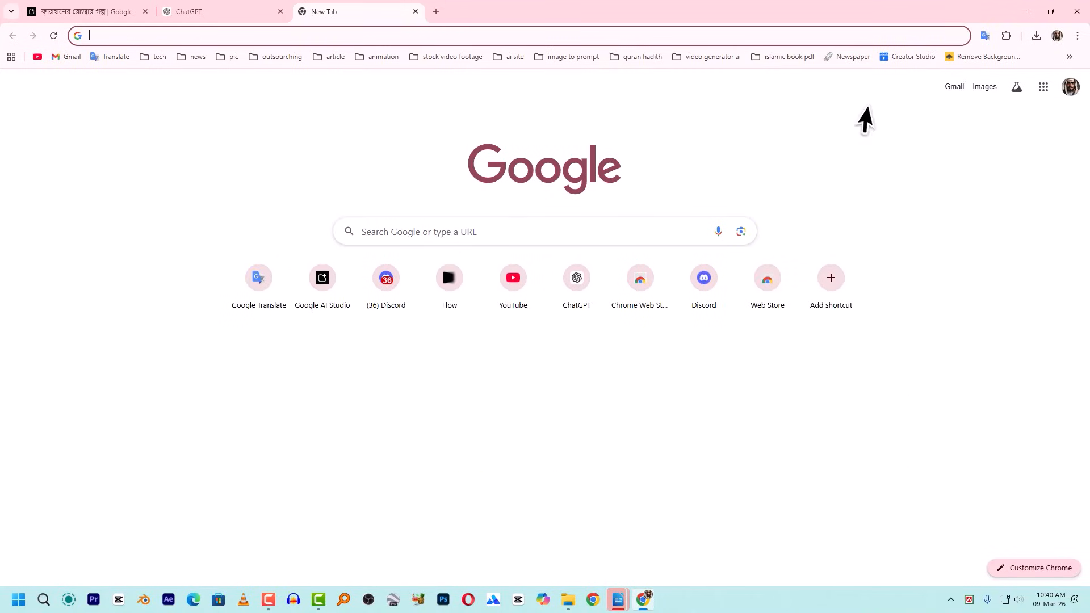
{"action": "left_click", "coordinate": [448, 230]}
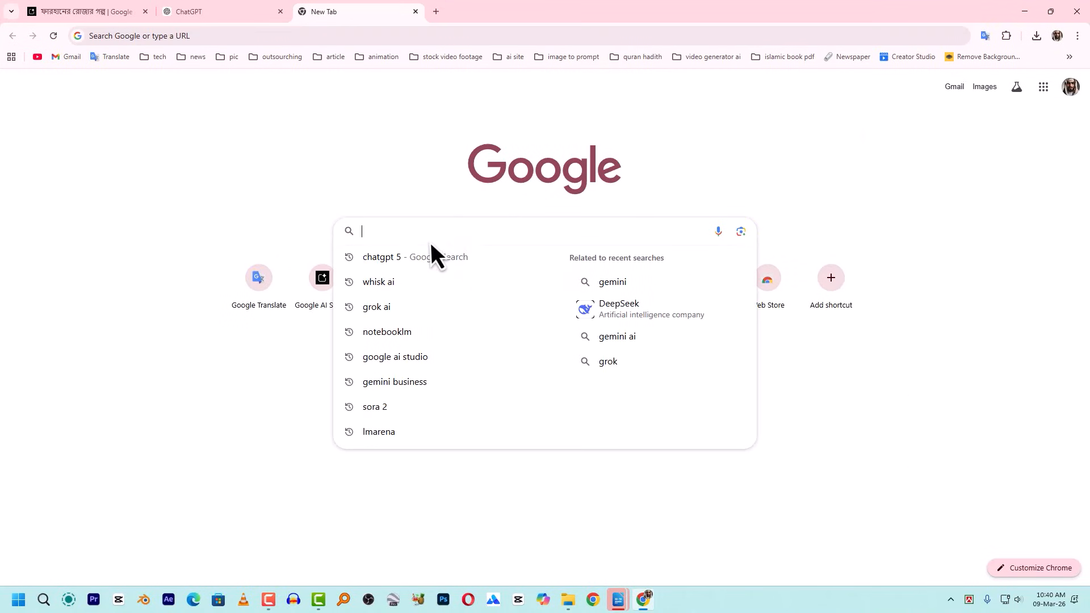
{"action": "left_click", "coordinate": [393, 282]}
{"action": "left_click", "coordinate": [230, 211]}
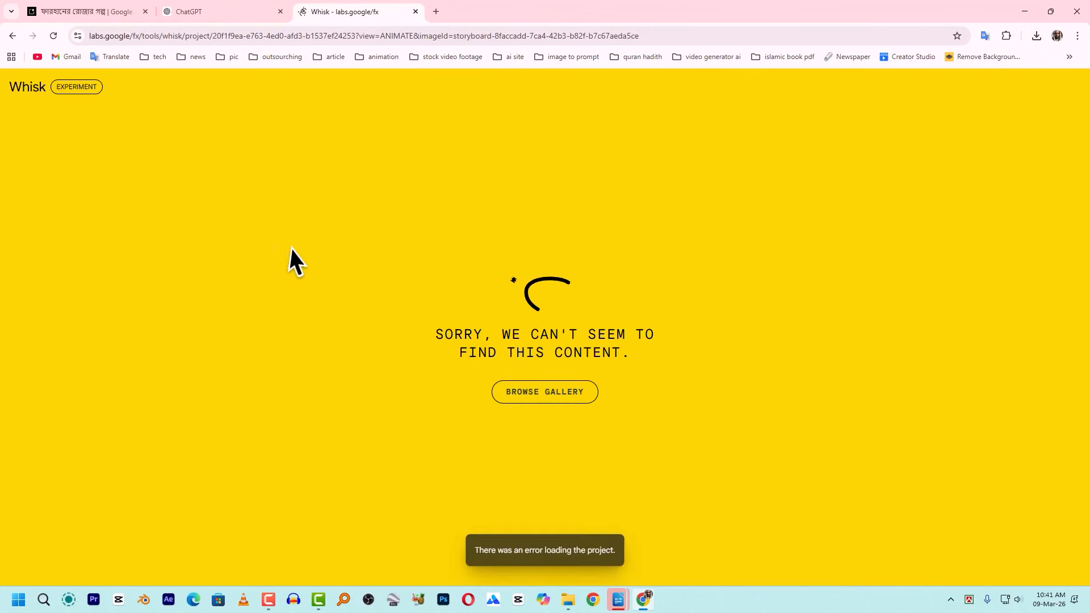
{"action": "left_click", "coordinate": [555, 387]}
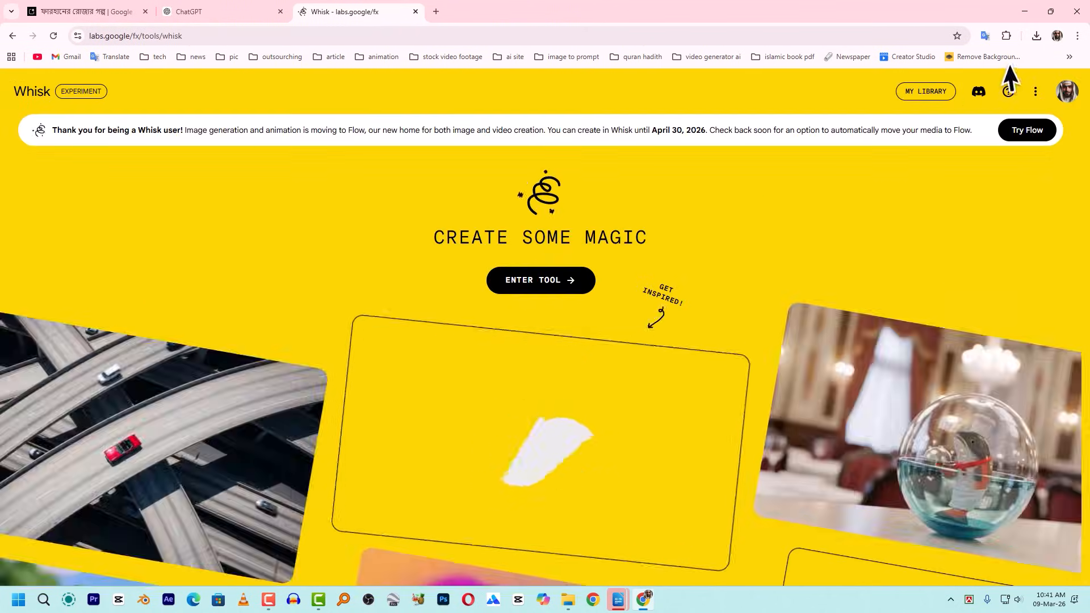
Open the project "Whisk Project: 3/9/26" from the Whisk library and view its latest images of the boy on the sofa.
{"action": "left_click", "coordinate": [926, 92]}
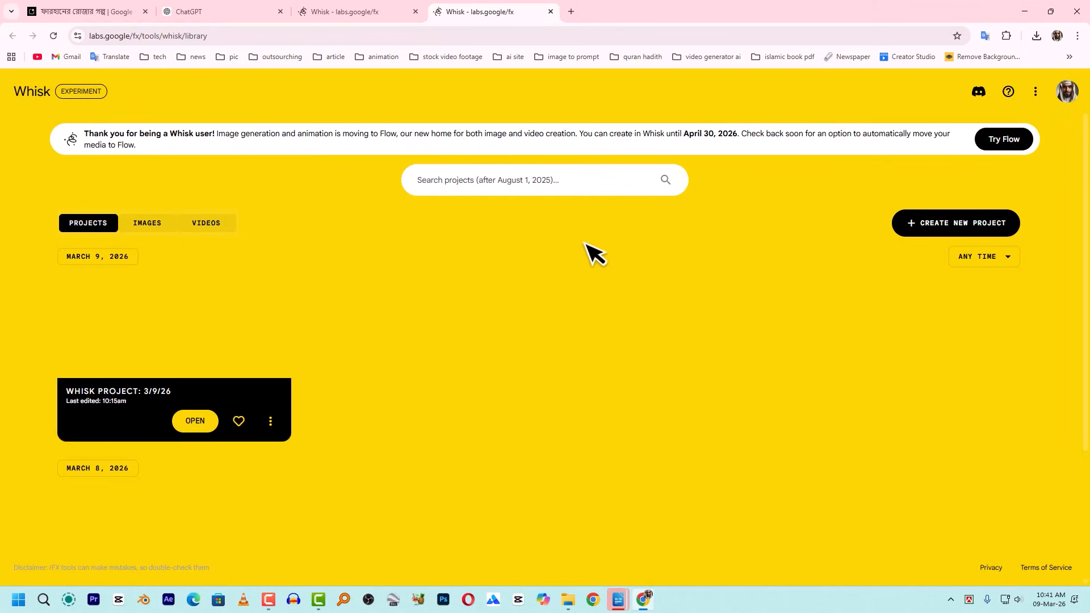
{"action": "left_click", "coordinate": [195, 421]}
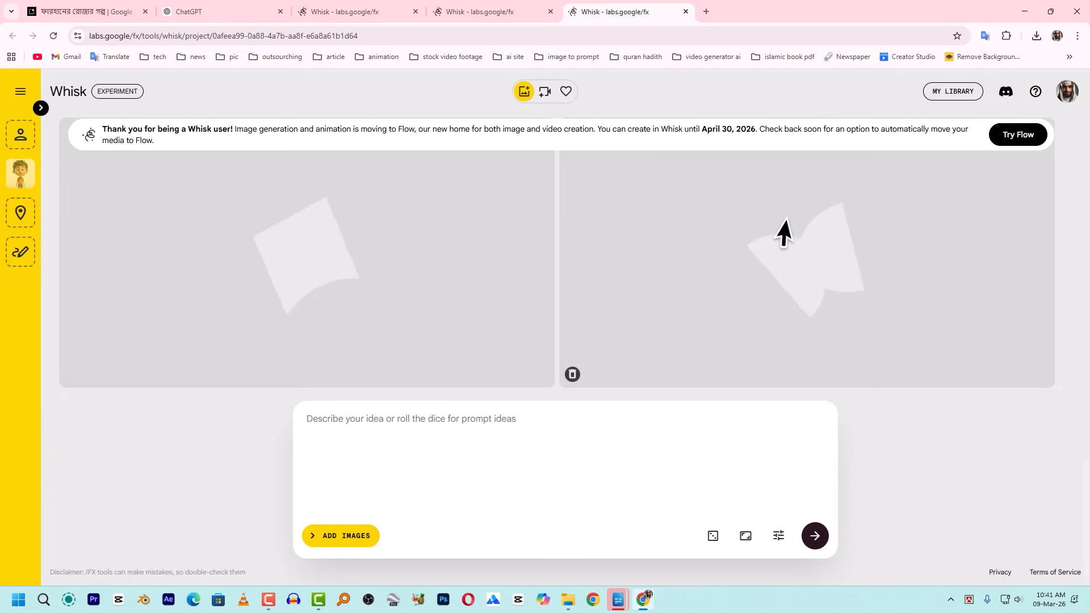
{"action": "scroll", "coordinate": [641, 312], "scroll_direction": "down", "scroll_amount": 5}
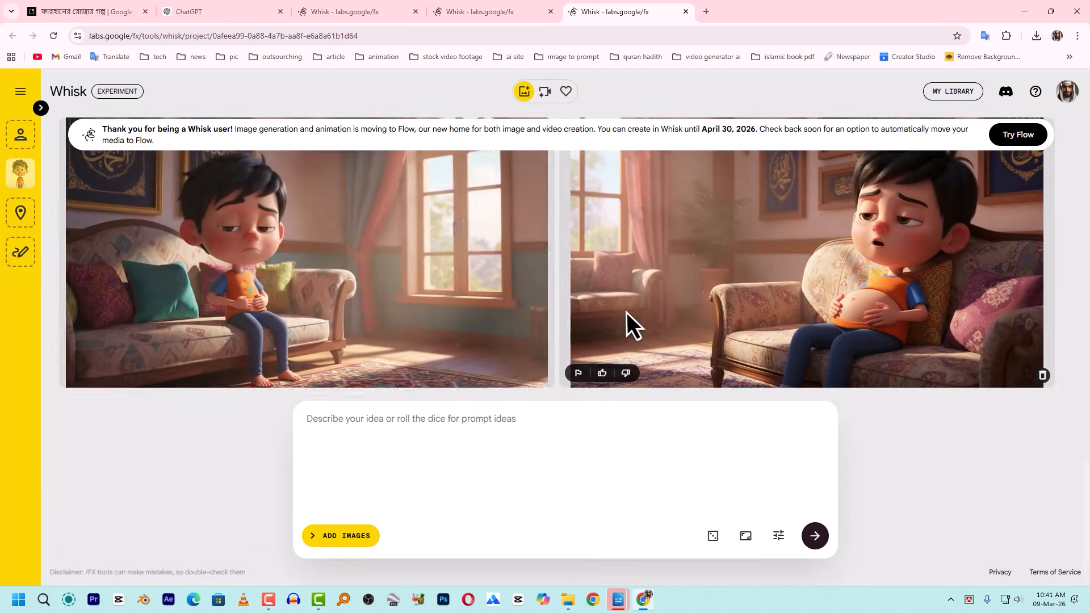
Expand the subject, scene and style images and paste the copied Shot 1 text as the image prompt.
{"action": "left_click", "coordinate": [40, 108]}
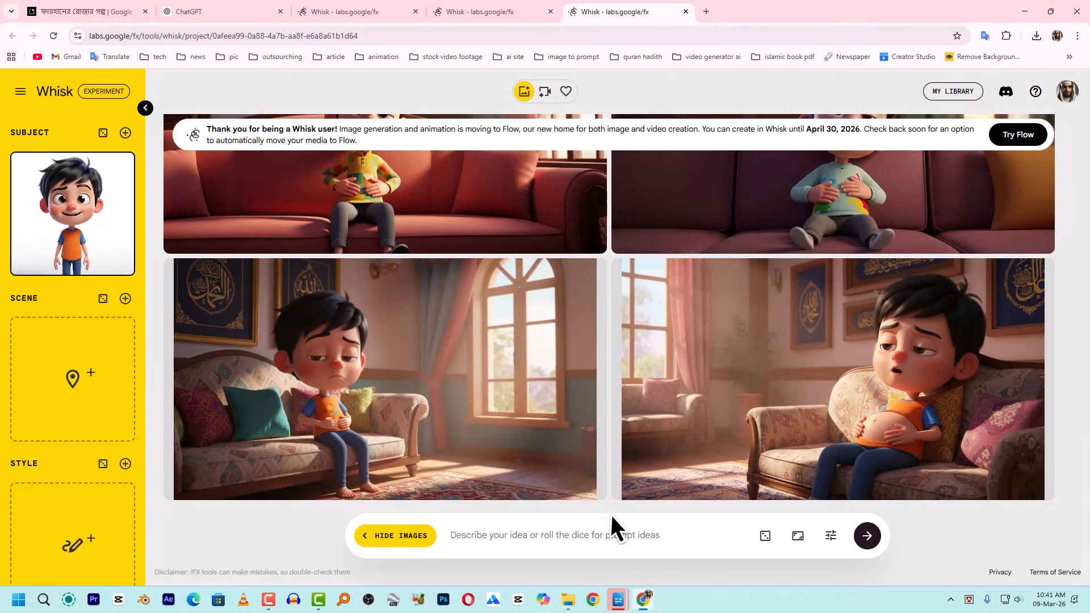
{"action": "left_click", "coordinate": [523, 536]}
{"action": "key", "text": "ctrl+v"}
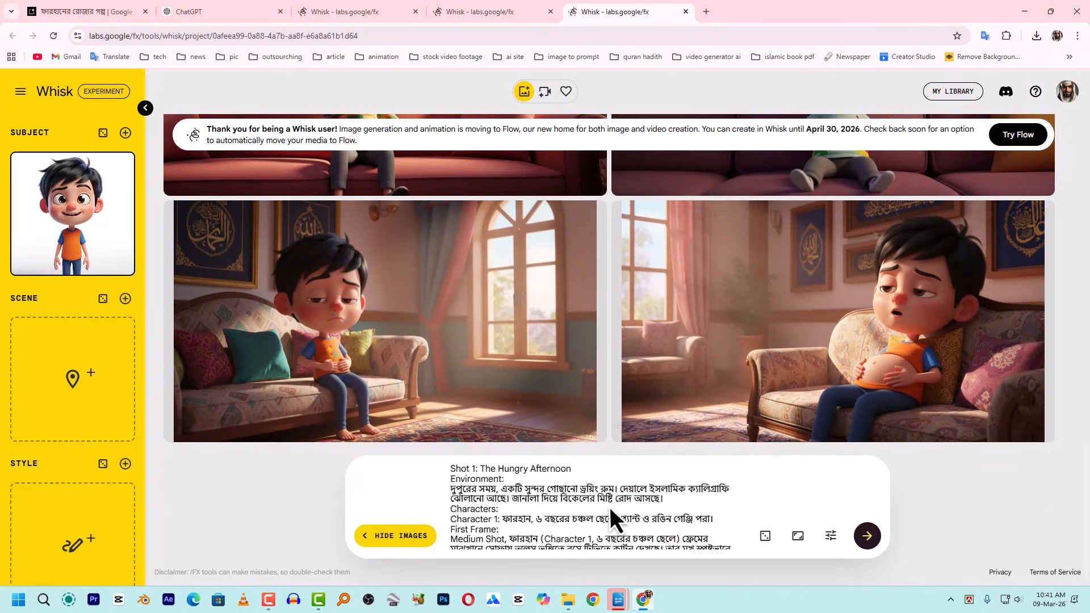
Remove the Shot 1 title and the Action, Expressions and Dialogue and Camera Movement sections from the image prompt.
{"action": "left_click_drag", "start_coordinate": [587, 471], "coordinate": [449, 469]}
{"action": "key", "text": "BackSpace"}
{"action": "key", "text": "Delete"}
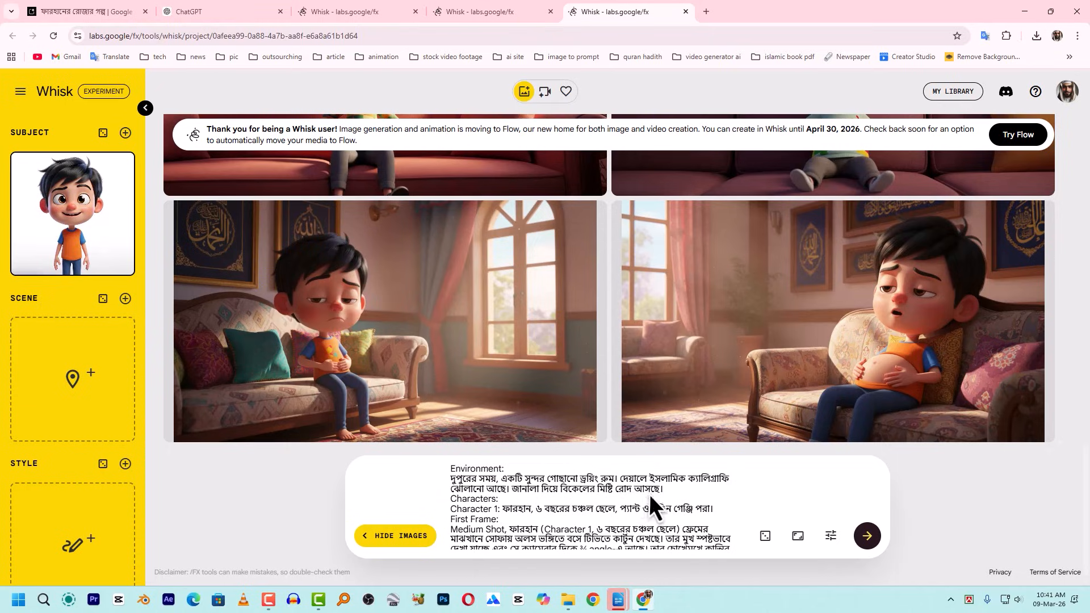
{"action": "scroll", "coordinate": [646, 497], "scroll_direction": "down", "scroll_amount": 1}
{"action": "left_click_drag", "start_coordinate": [454, 513], "coordinate": [529, 516]}
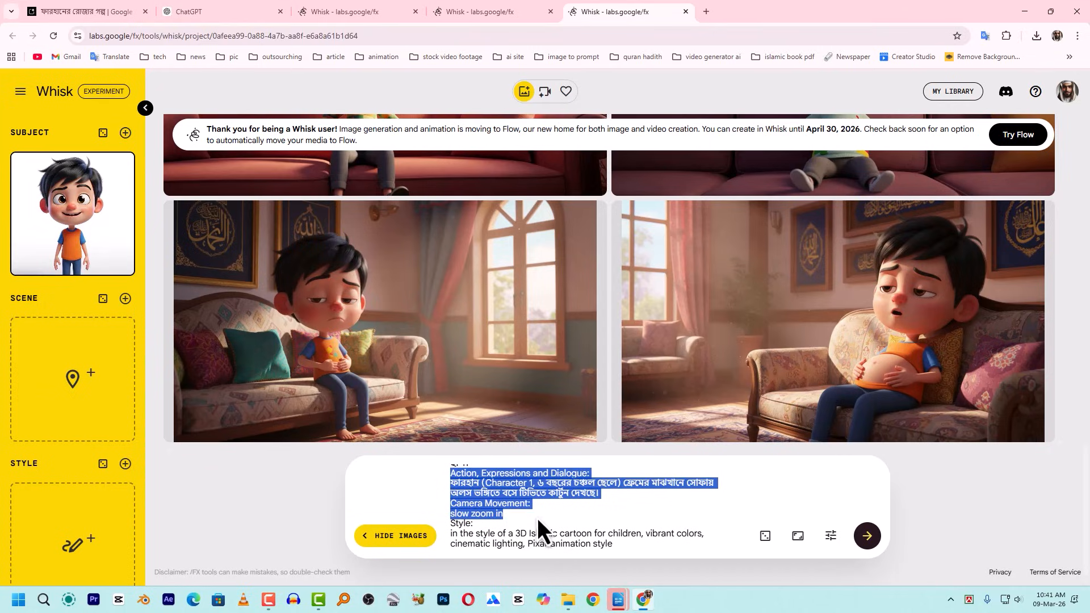
{"action": "key", "text": "BackSpace"}
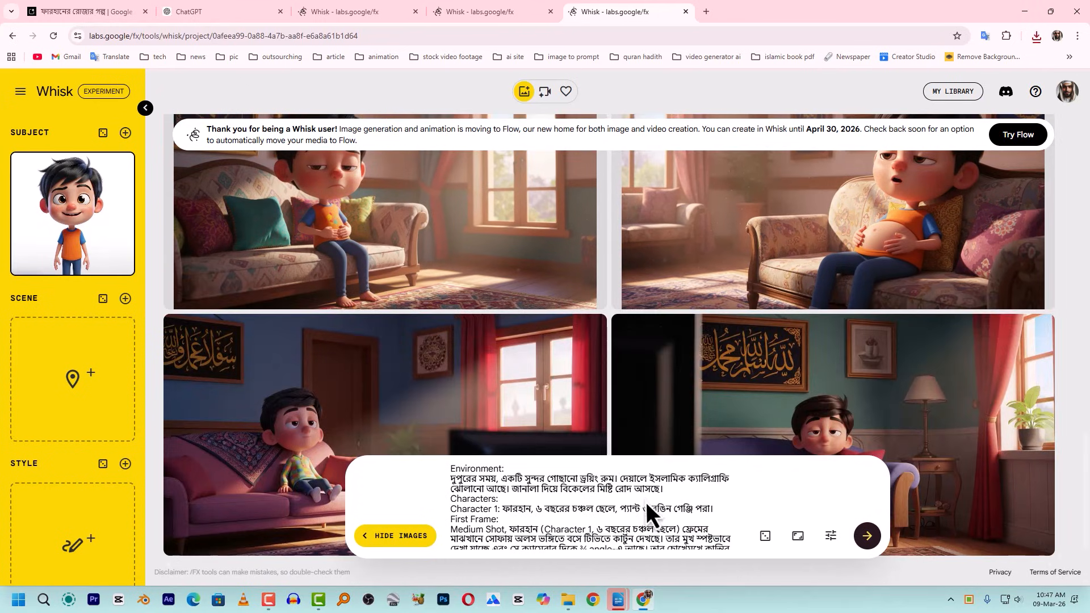
Delete the sentence about Islamic calligraphy hanging on the wall from the prompt's Environment section.
{"action": "mouse_move", "coordinate": [104, 187]}
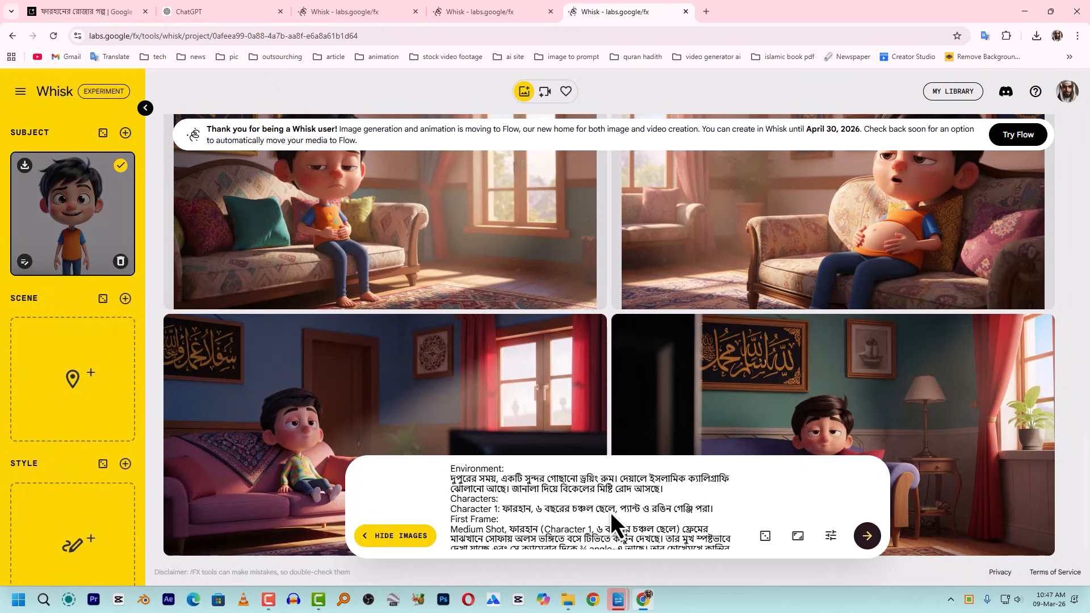
{"action": "scroll", "coordinate": [610, 513], "scroll_direction": "down", "scroll_amount": 2}
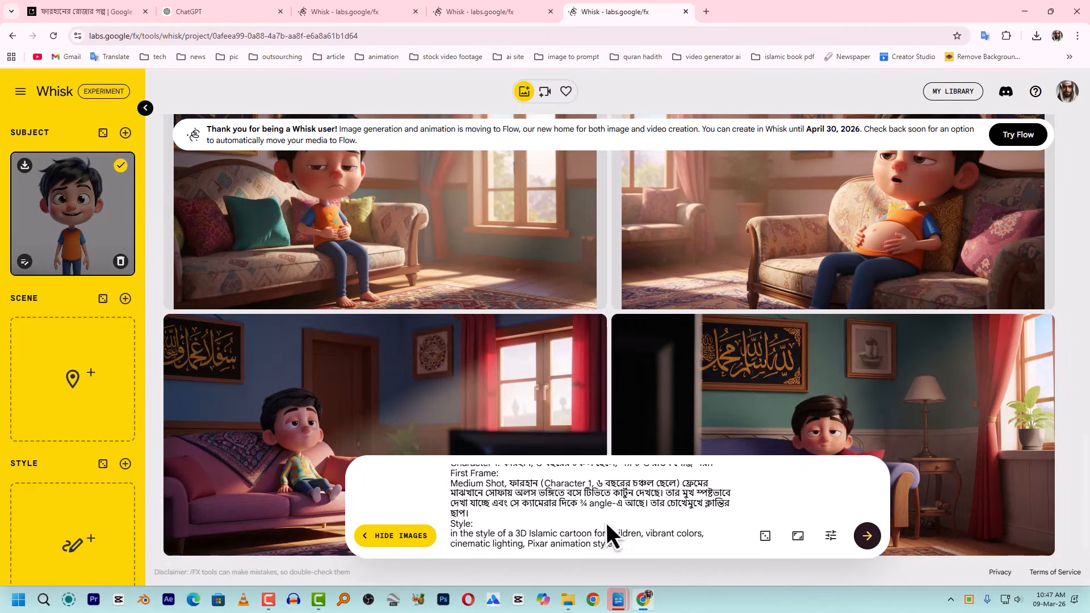
{"action": "scroll", "coordinate": [604, 521], "scroll_direction": "up", "scroll_amount": 2}
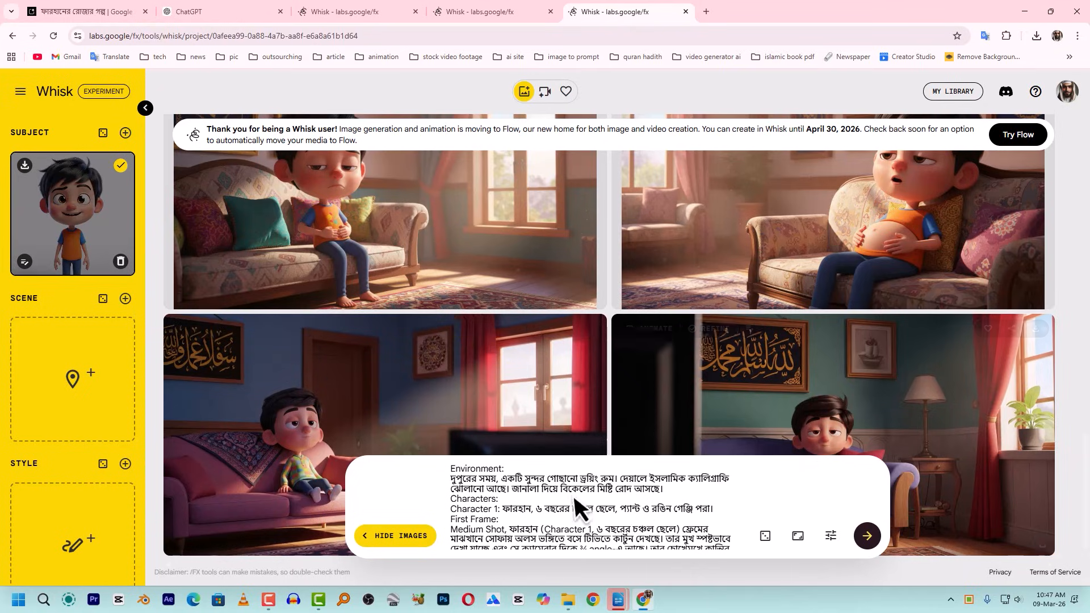
{"action": "left_click", "coordinate": [686, 493]}
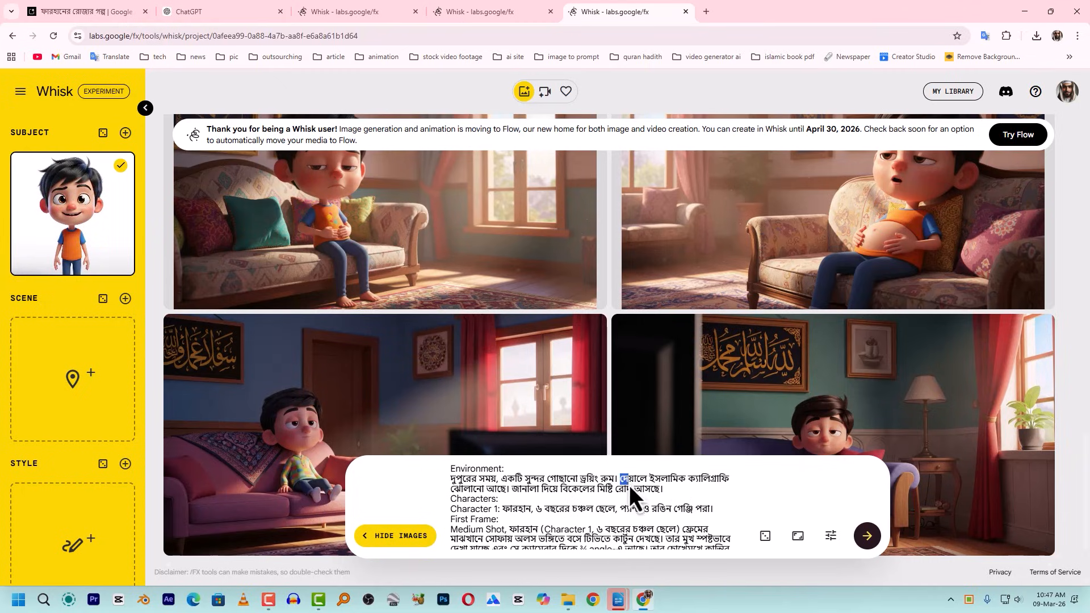
{"action": "left_click_drag", "start_coordinate": [621, 479], "coordinate": [506, 491]}
{"action": "key", "text": "BackSpace"}
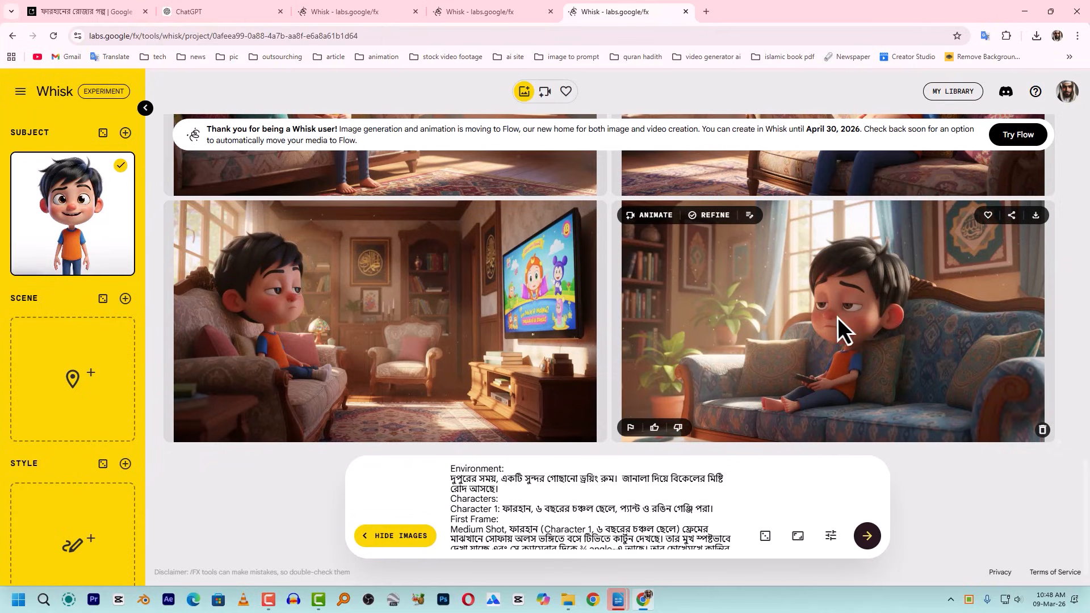
Download the image of the tired boy on the blue sofa and rename the file 01 after its shot number in the LibreOffice Writer script.
{"action": "left_click", "coordinate": [1036, 216]}
{"action": "left_click", "coordinate": [1007, 63]}
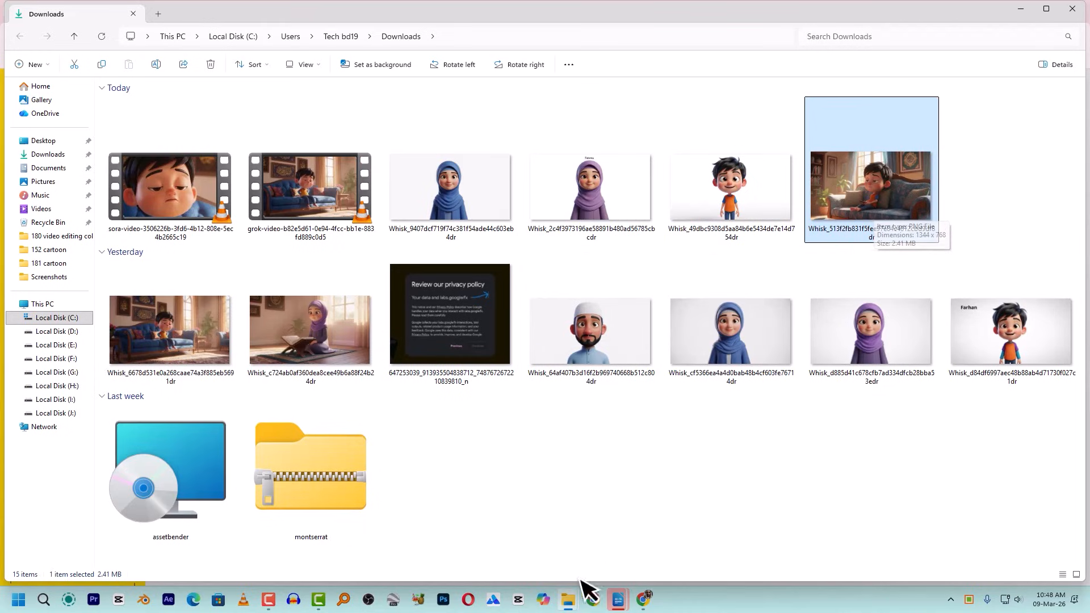
{"action": "left_click", "coordinate": [623, 602]}
{"action": "left_click", "coordinate": [653, 576]}
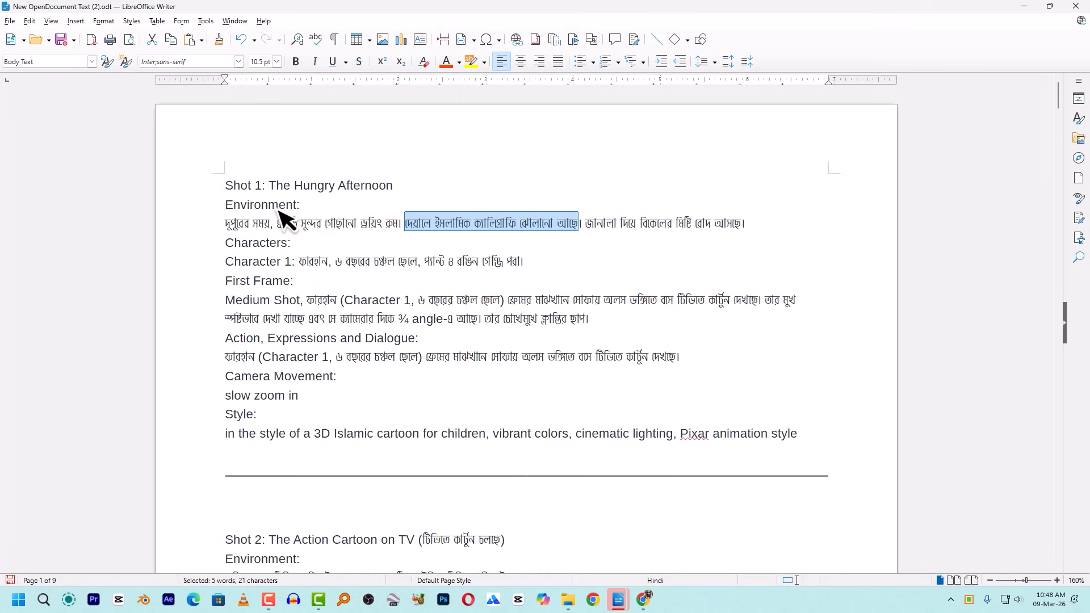
{"action": "left_click", "coordinate": [228, 186]}
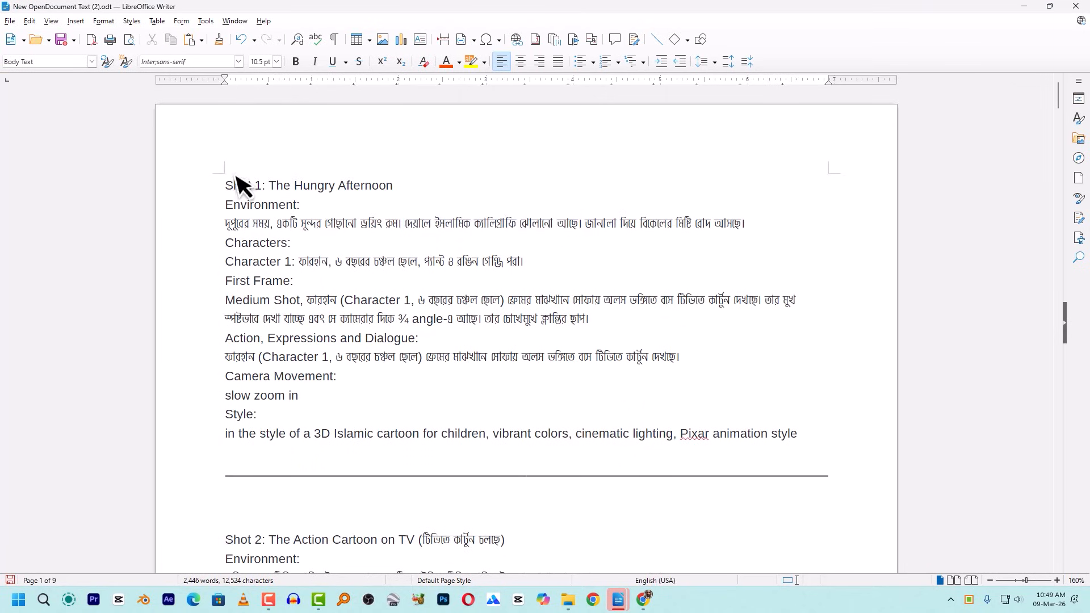
{"action": "key", "text": "alt+Tab"}
{"action": "key", "text": "F2"}
{"action": "type", "text": "01"}
{"action": "key", "text": "Return"}
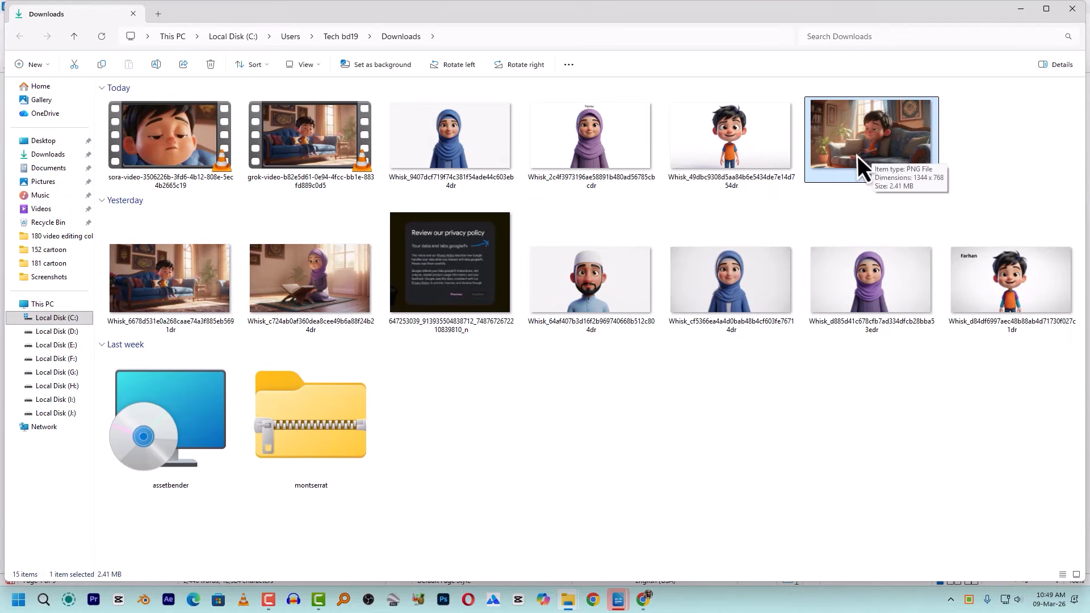
Switch to the LibreOffice Writer script and delete the empty line between the divider and the Shot 2 heading.
{"action": "key", "text": "alt+Tab"}
{"action": "key", "text": "alt+Tab"}
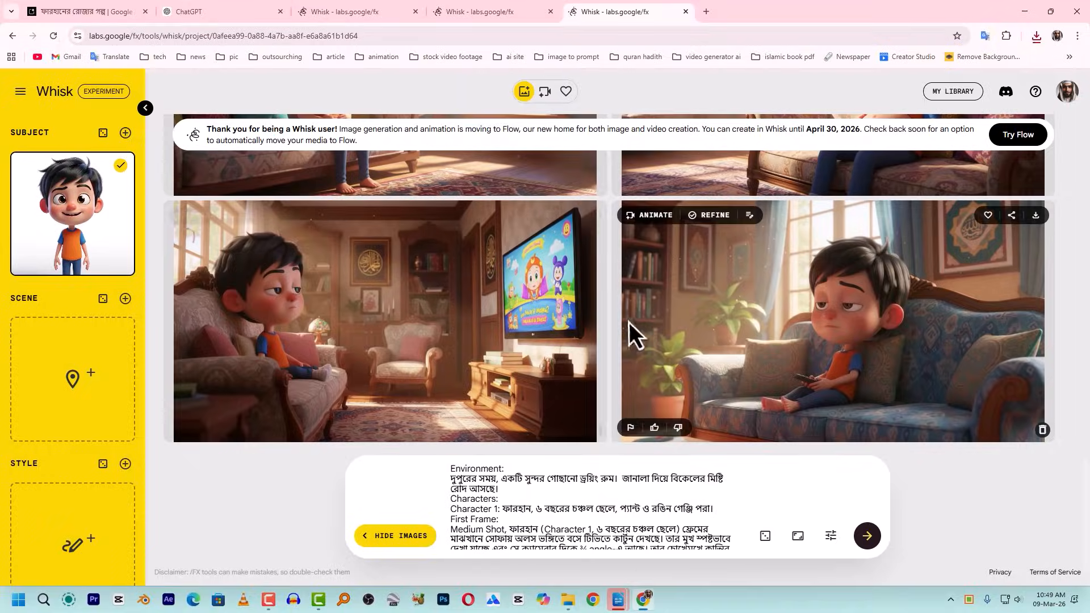
{"action": "mouse_move", "coordinate": [619, 599]}
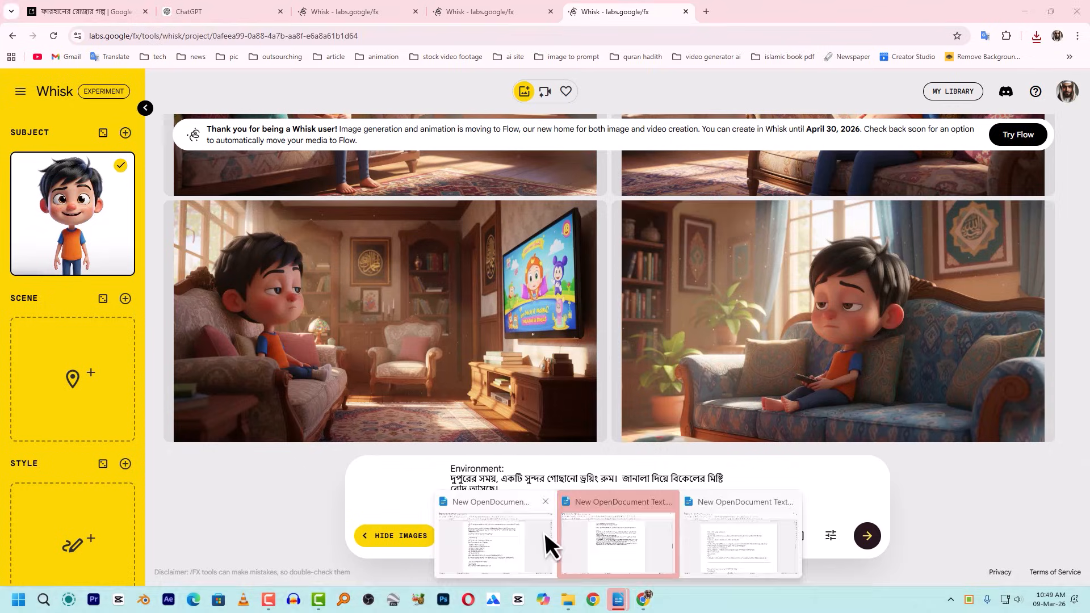
{"action": "left_click", "coordinate": [618, 534]}
{"action": "scroll", "coordinate": [397, 295], "scroll_direction": "down", "scroll_amount": 3}
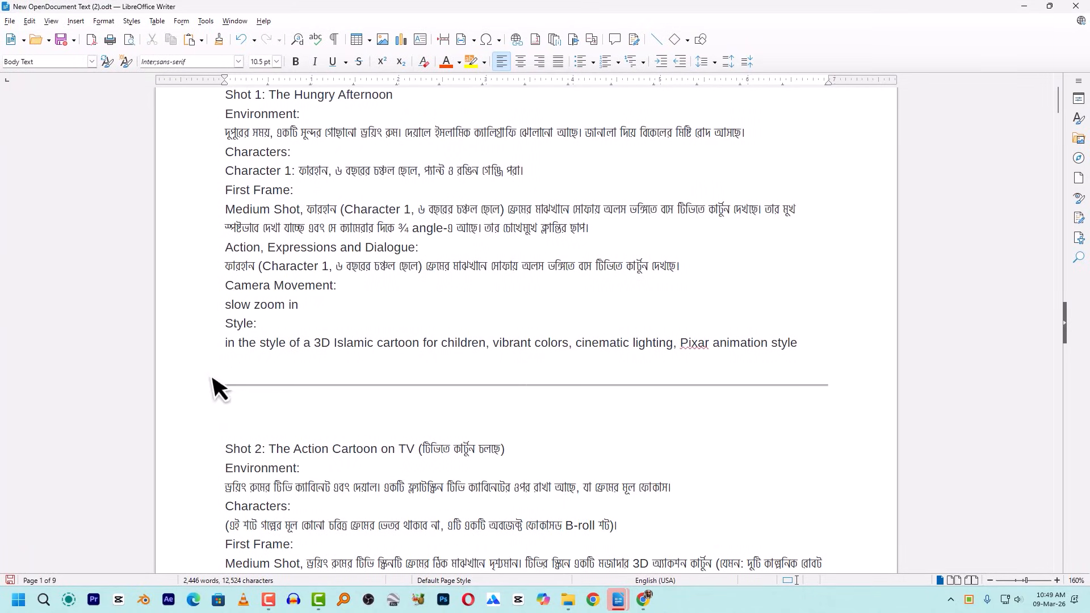
{"action": "left_click_drag", "start_coordinate": [214, 382], "coordinate": [360, 409]}
{"action": "key", "text": "Delete"}
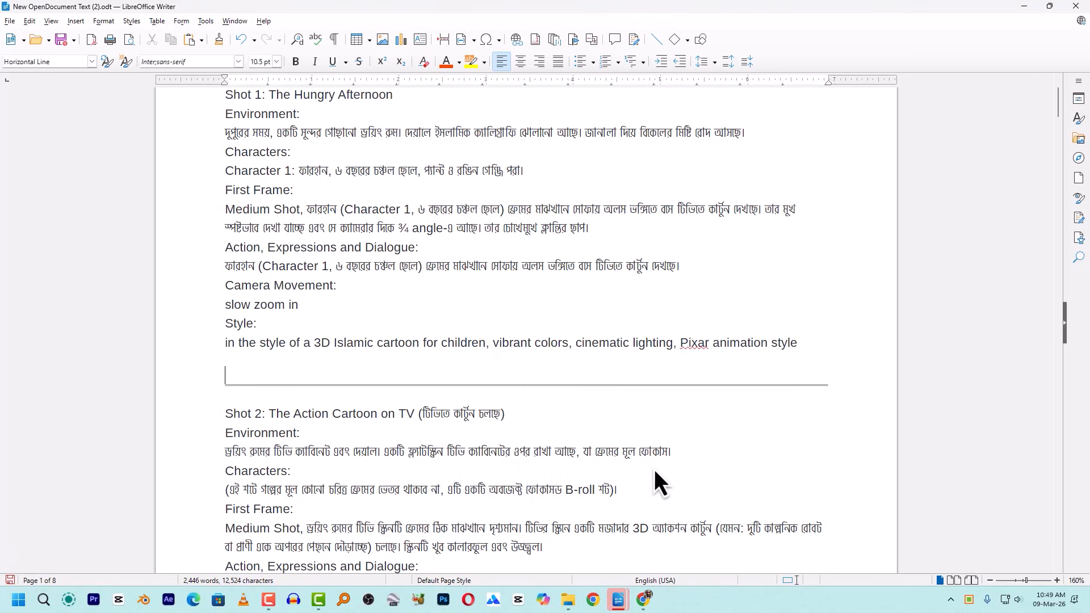
Copy Shot 2's First Frame description from the script and replace the whole Whisk prompt with it.
{"action": "scroll", "coordinate": [654, 469], "scroll_direction": "down", "scroll_amount": 1}
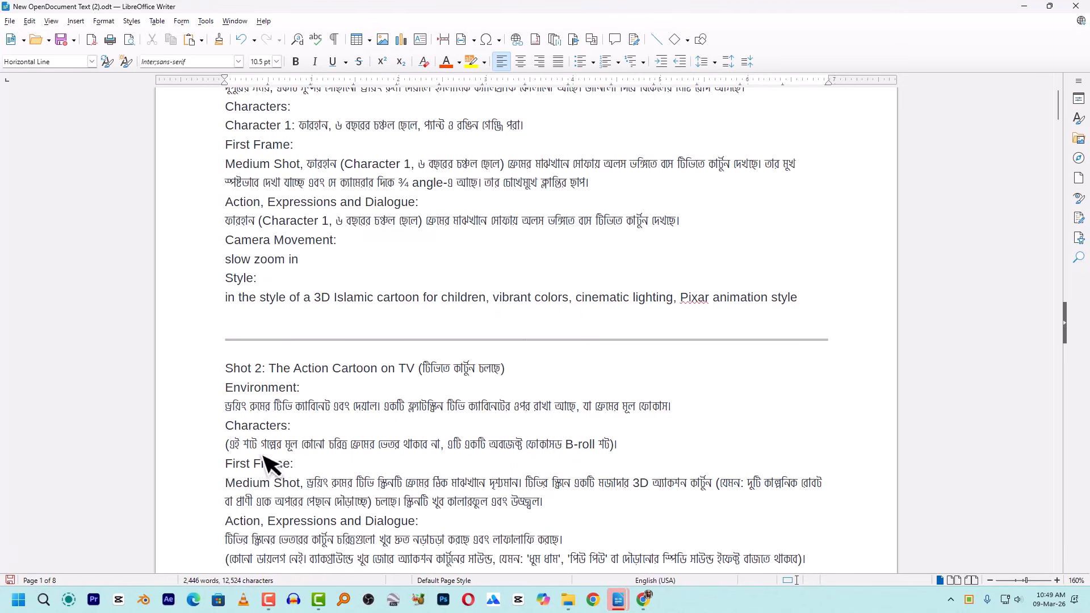
{"action": "scroll", "coordinate": [427, 452], "scroll_direction": "down", "scroll_amount": 1}
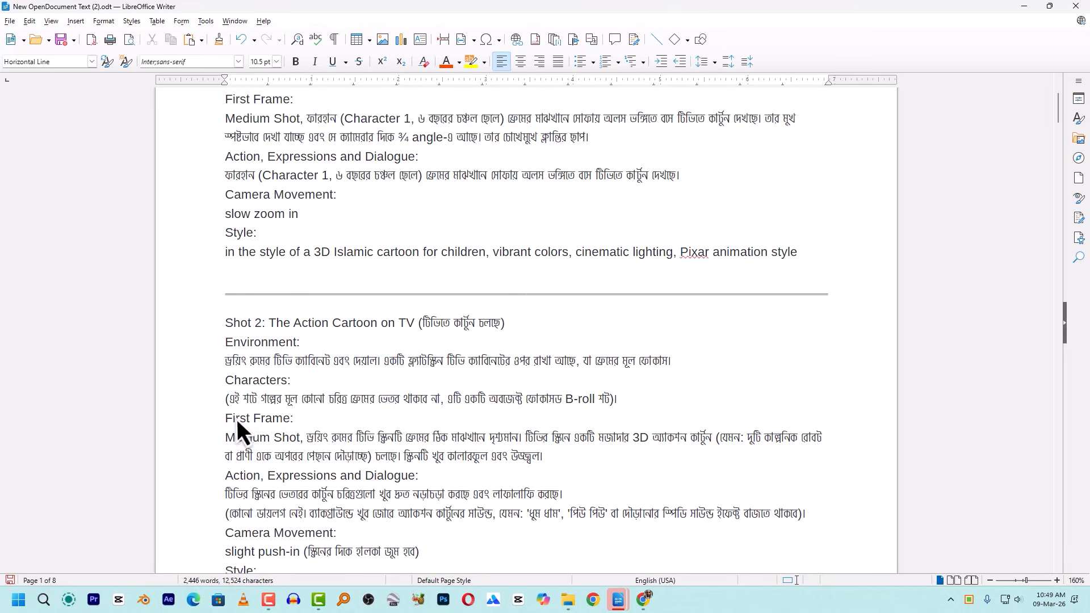
{"action": "left_click_drag", "start_coordinate": [226, 424], "coordinate": [302, 427]}
{"action": "left_click", "coordinate": [328, 442]}
{"action": "left_click_drag", "start_coordinate": [213, 438], "coordinate": [560, 463]}
{"action": "key", "text": "ctrl+c"}
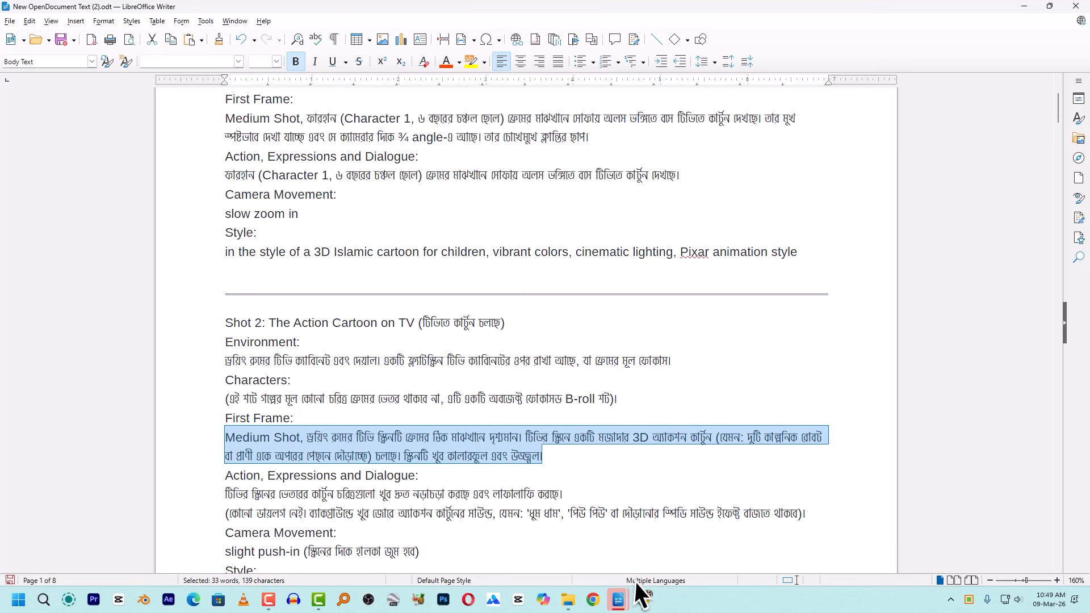
{"action": "left_click", "coordinate": [644, 599]}
{"action": "left_click", "coordinate": [584, 512]}
{"action": "key", "text": "ctrl+a"}
{"action": "key", "text": "ctrl+v"}
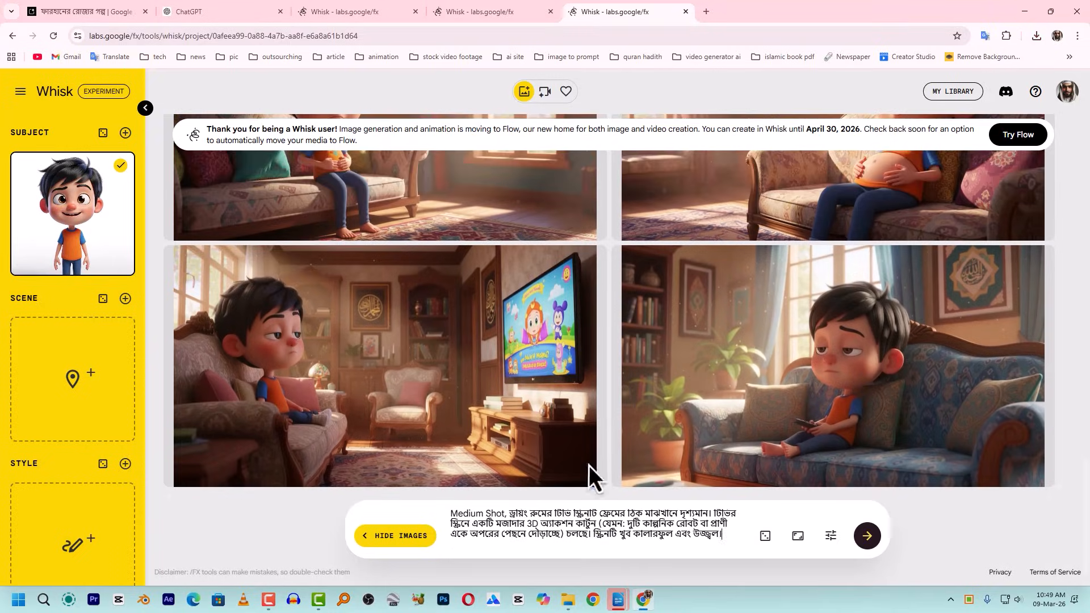
Exclude the boy subject image from generation and add the blue-sofa image as the scene reference.
{"action": "left_click", "coordinate": [122, 167]}
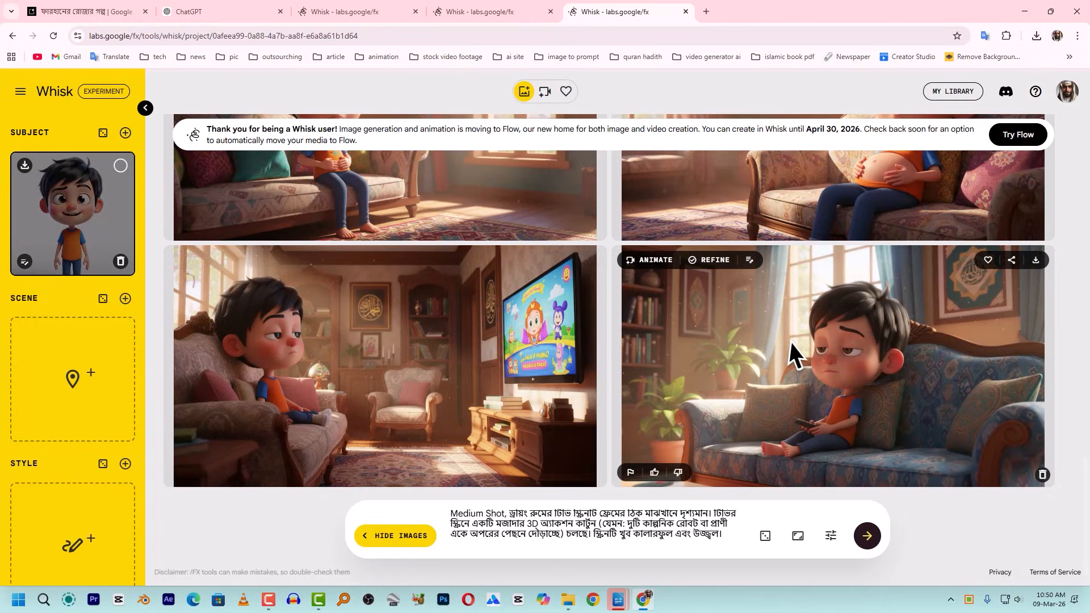
{"action": "left_click_drag", "start_coordinate": [806, 369], "coordinate": [65, 408]}
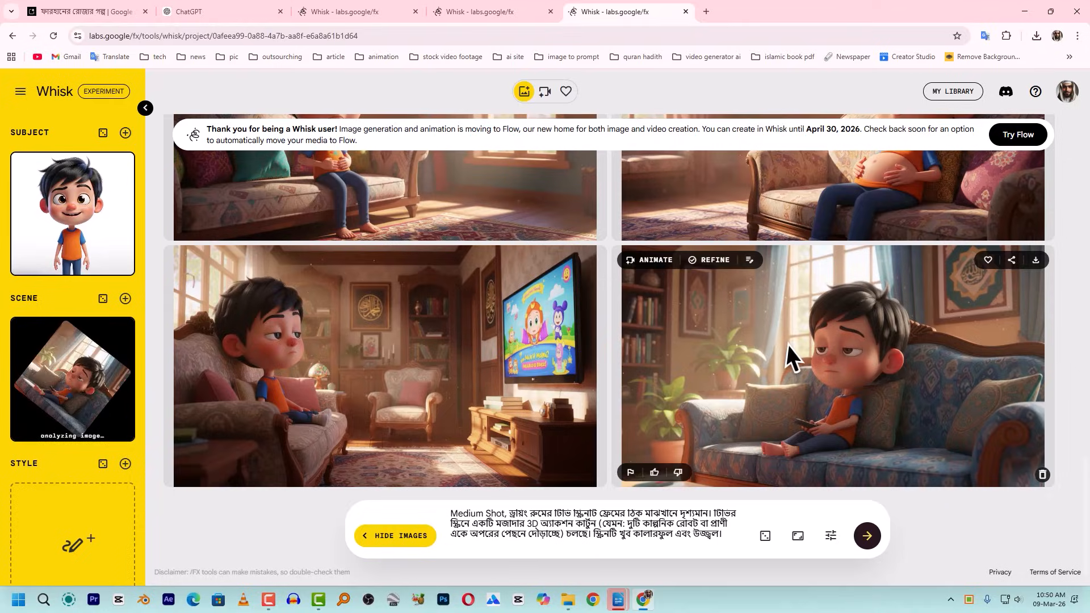
Review Shot 2's Environment, Characters, First Frame and Style text in the LibreOffice Writer script.
{"action": "key", "text": "alt+Tab"}
{"action": "left_click_drag", "start_coordinate": [225, 341], "coordinate": [302, 377]}
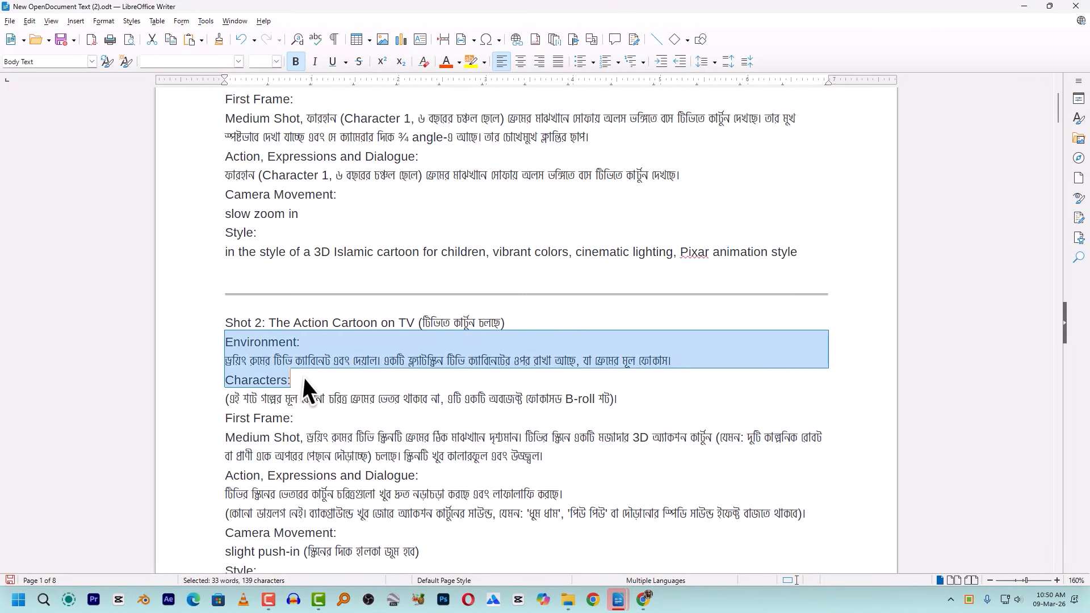
{"action": "left_click", "coordinate": [249, 381]}
{"action": "left_click_drag", "start_coordinate": [226, 342], "coordinate": [764, 404]}
{"action": "left_click_drag", "start_coordinate": [223, 442], "coordinate": [596, 459]}
{"action": "scroll", "coordinate": [591, 454], "scroll_direction": "down", "scroll_amount": 1}
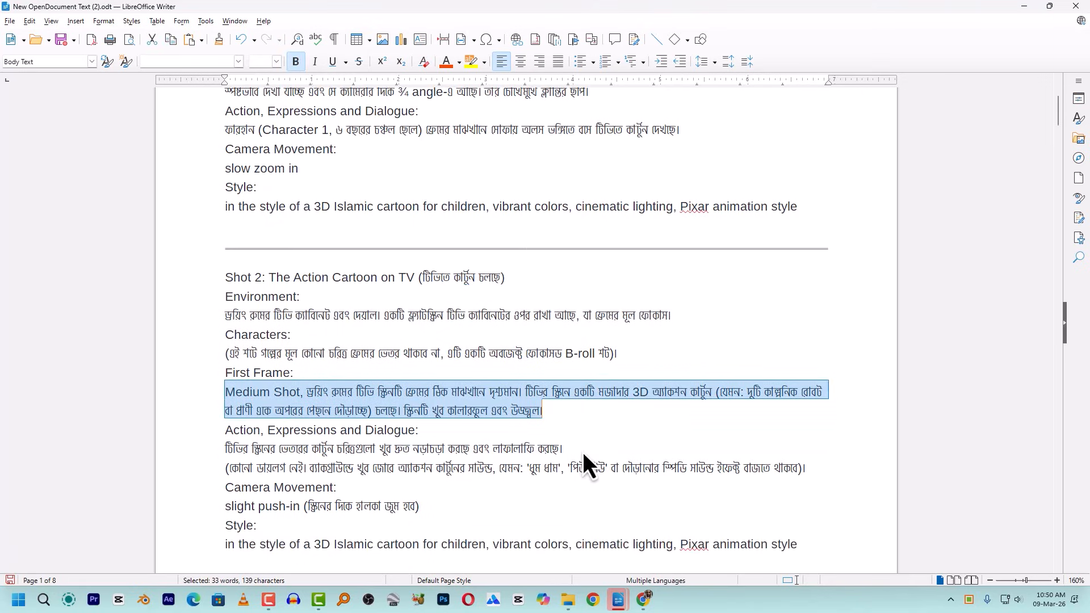
{"action": "left_click_drag", "start_coordinate": [226, 545], "coordinate": [823, 559]}
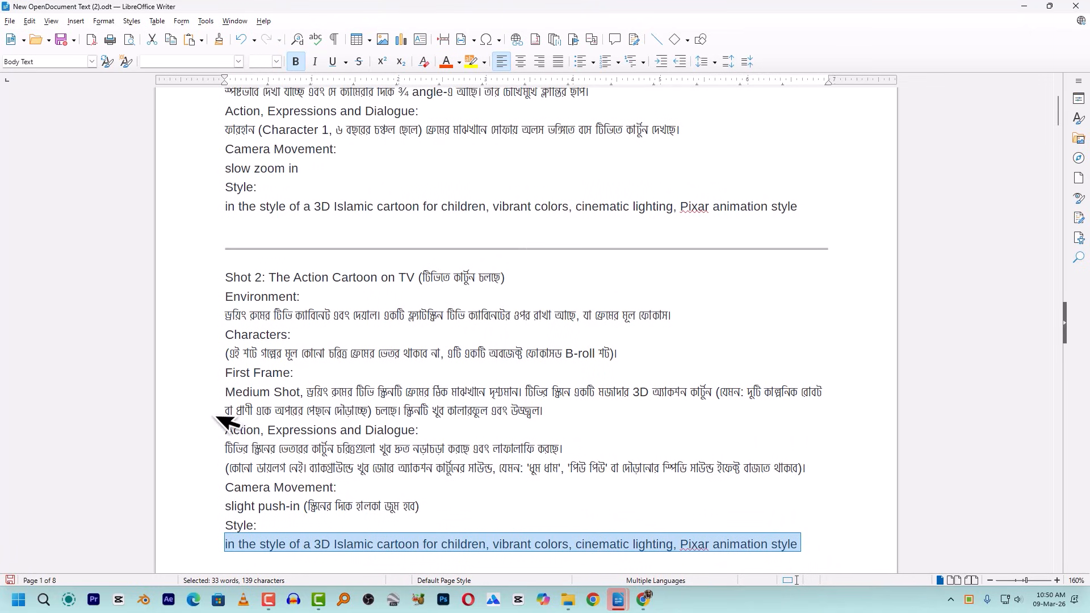
Recopy Shot 2's First Frame paragraph over the Whisk prompt and generate images with the scene reference.
{"action": "left_click_drag", "start_coordinate": [226, 394], "coordinate": [585, 413]}
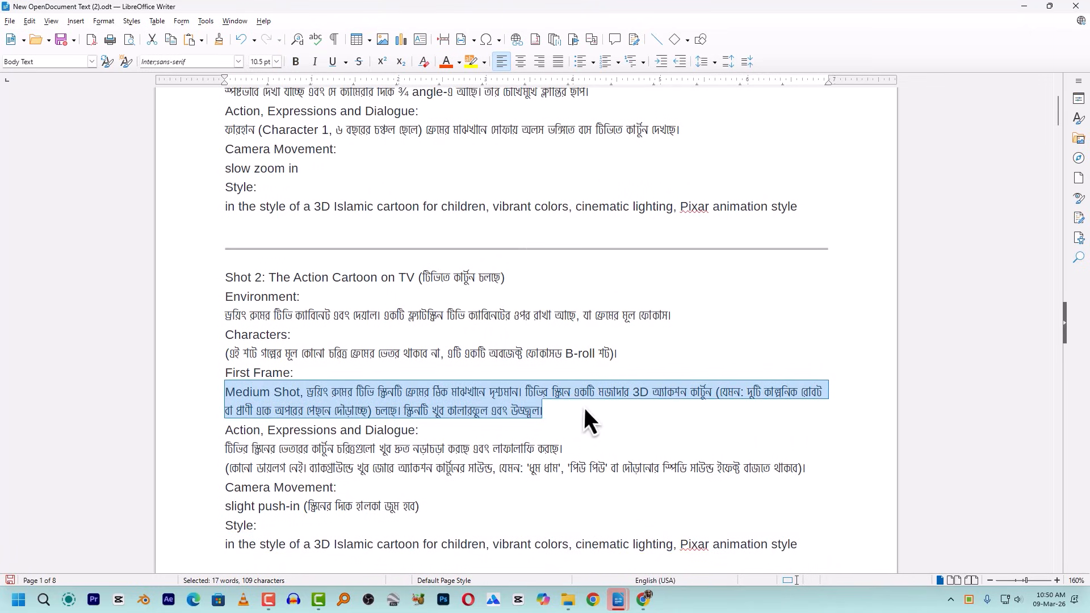
{"action": "right_click", "coordinate": [413, 401]}
{"action": "left_click", "coordinate": [441, 418]}
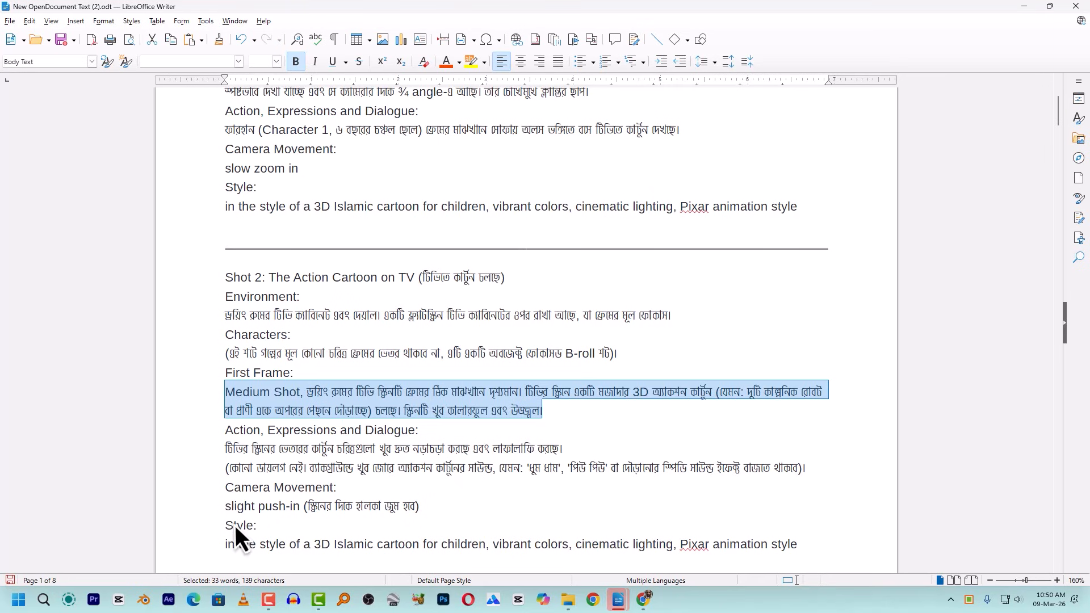
{"action": "left_click", "coordinate": [638, 606]}
{"action": "left_click", "coordinate": [539, 524]}
{"action": "key", "text": "ctrl+a"}
{"action": "key", "text": "ctrl+v"}
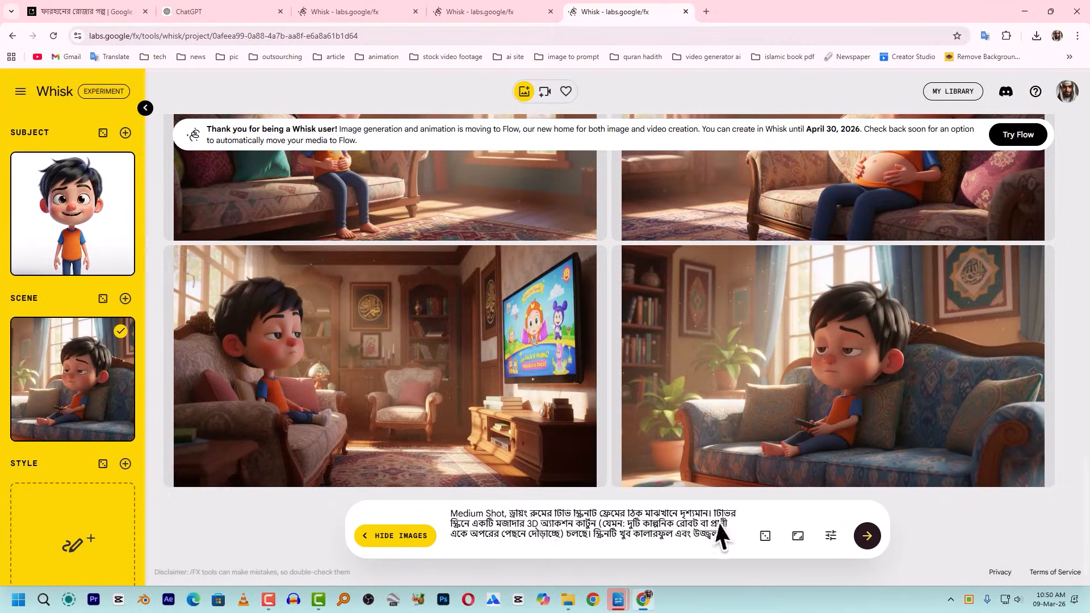
{"action": "left_click", "coordinate": [866, 544]}
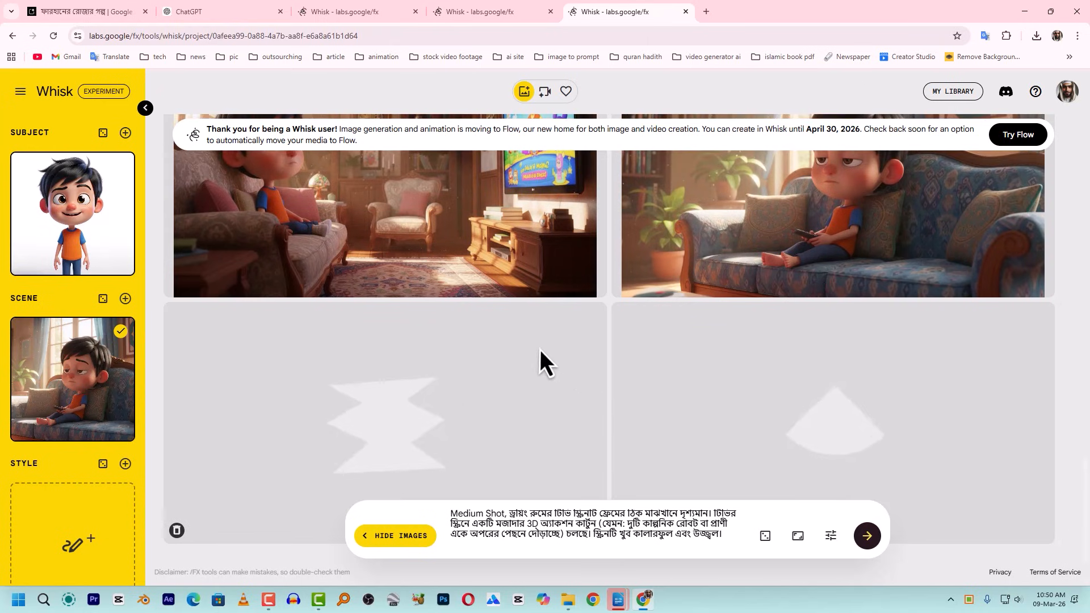
Download the first generated image of the TV showing the robot cartoon and rename the file 02.
{"action": "scroll", "coordinate": [624, 330], "scroll_direction": "up", "scroll_amount": 2}
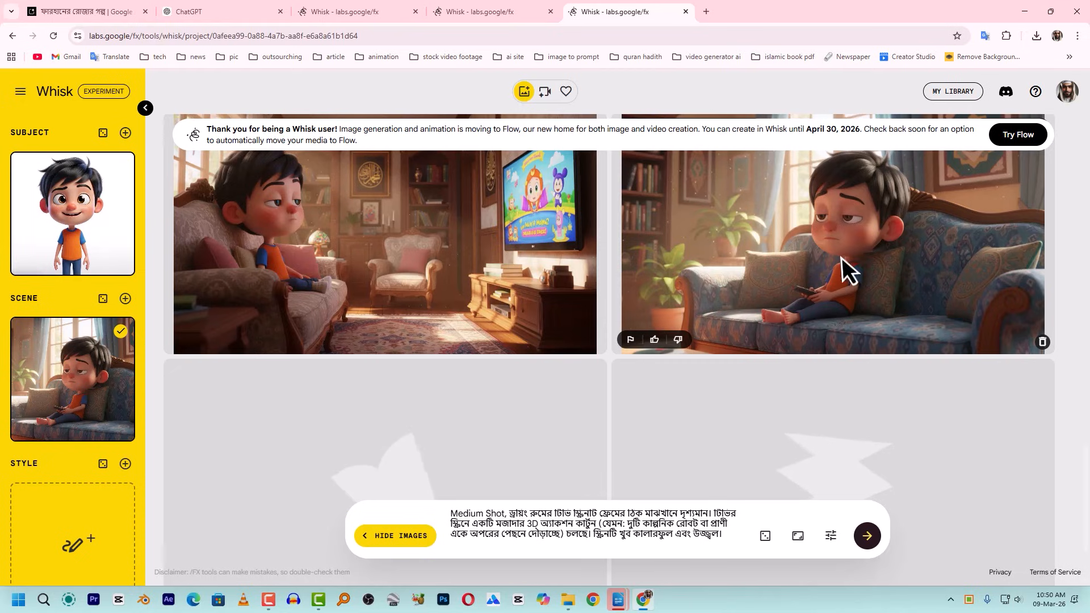
{"action": "mouse_move", "coordinate": [97, 418]}
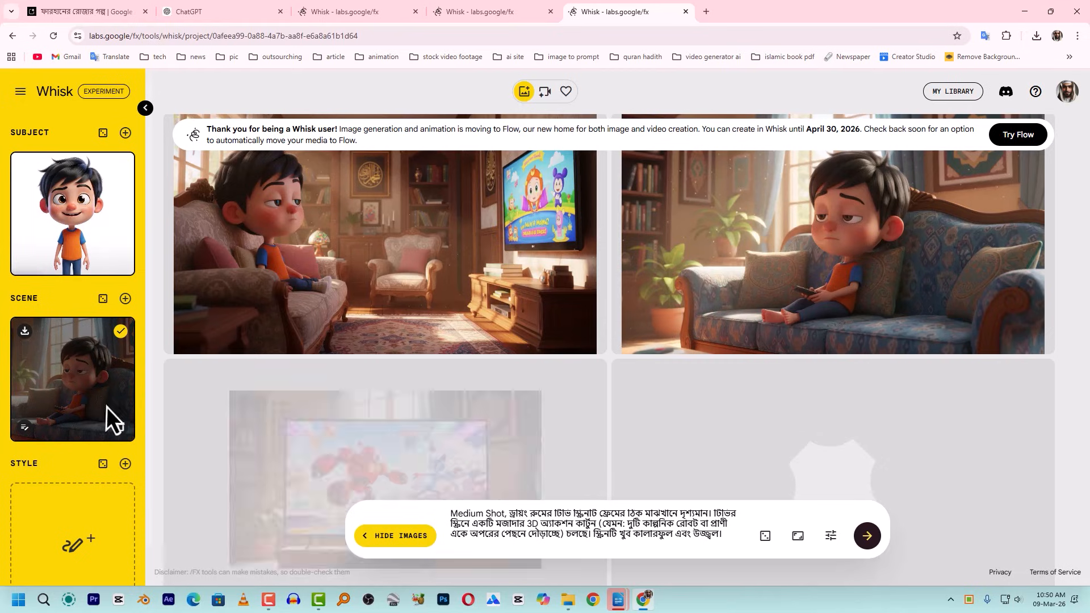
{"action": "scroll", "coordinate": [240, 397], "scroll_direction": "down", "scroll_amount": 2}
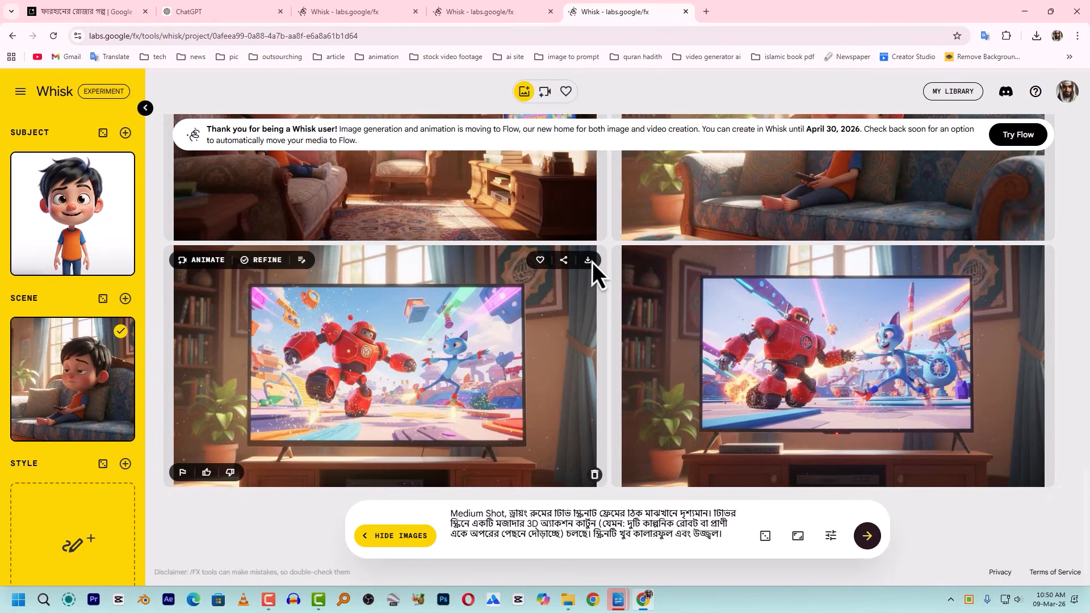
{"action": "left_click", "coordinate": [589, 260]}
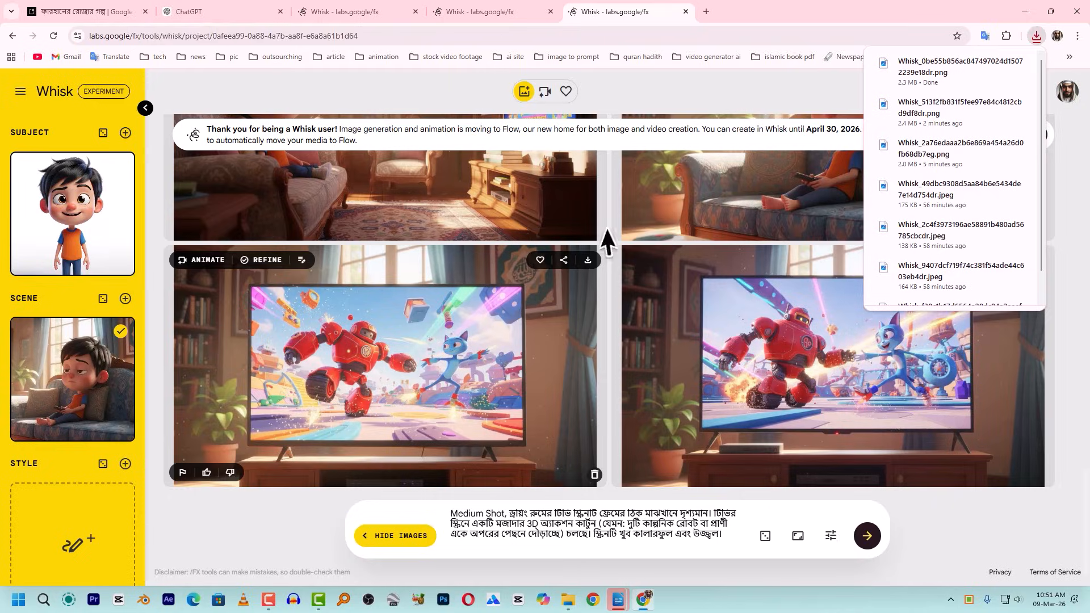
{"action": "left_click", "coordinate": [1017, 67]}
{"action": "key", "text": "F2"}
{"action": "type", "text": "02"}
{"action": "key", "text": "Return"}
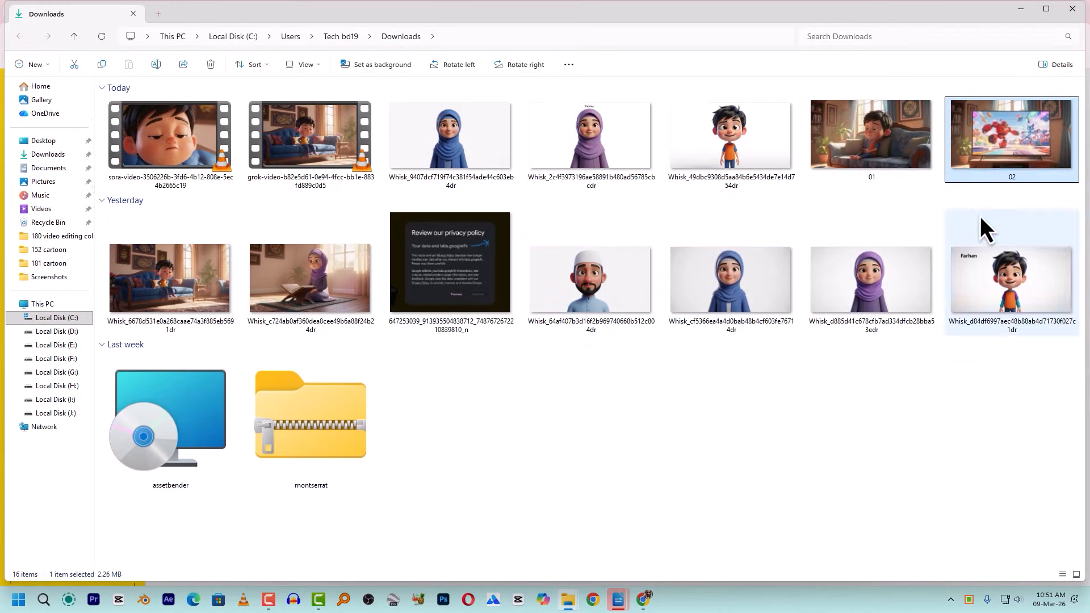
Copy the script's "Shot 3: The Hungry Afternoon" text from its Environment heading through its Style line in LibreOffice Writer.
{"action": "left_click", "coordinate": [621, 602]}
{"action": "left_click", "coordinate": [739, 534]}
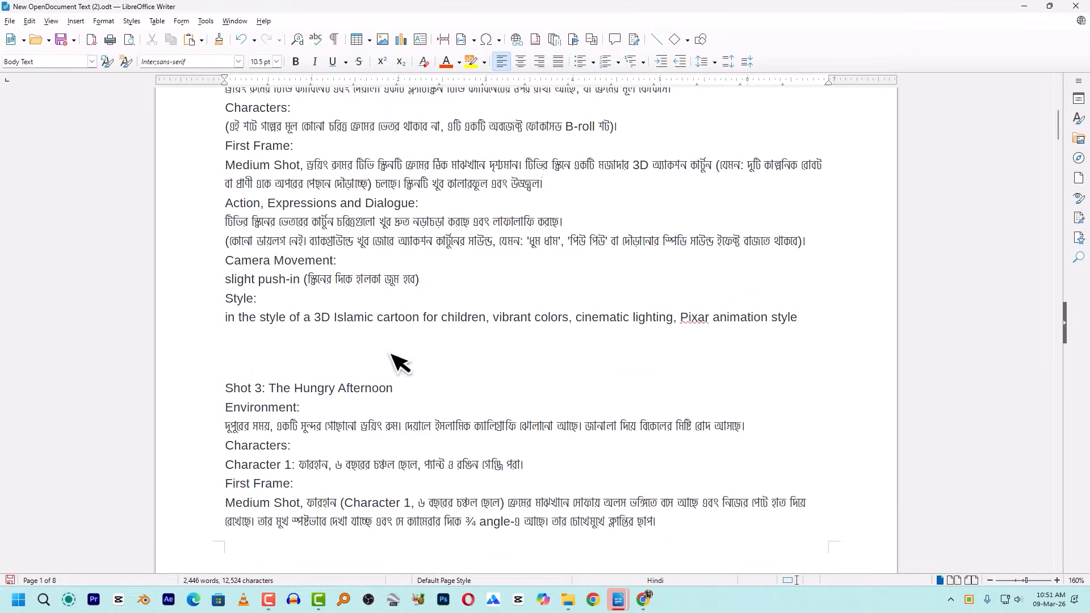
{"action": "scroll", "coordinate": [387, 352], "scroll_direction": "down", "scroll_amount": 1}
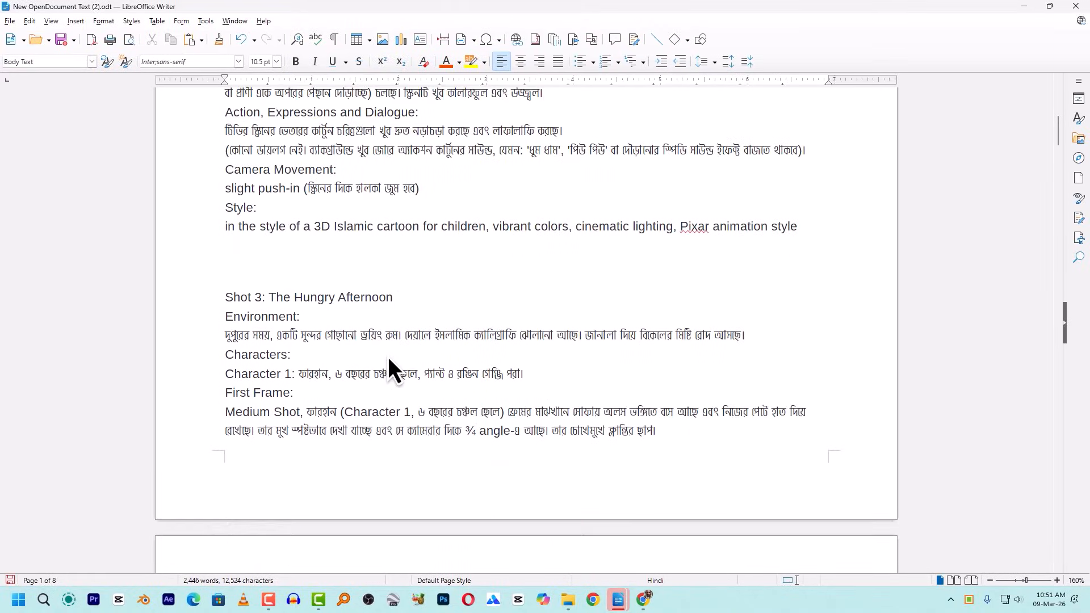
{"action": "scroll", "coordinate": [387, 357], "scroll_direction": "down", "scroll_amount": 2}
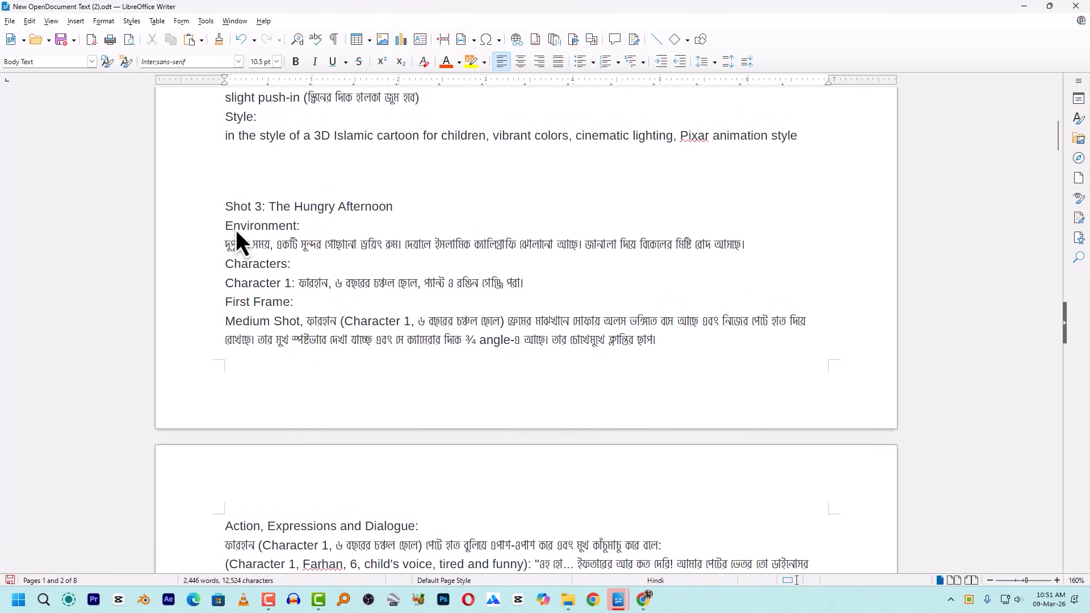
{"action": "left_click_drag", "start_coordinate": [219, 247], "coordinate": [386, 258]}
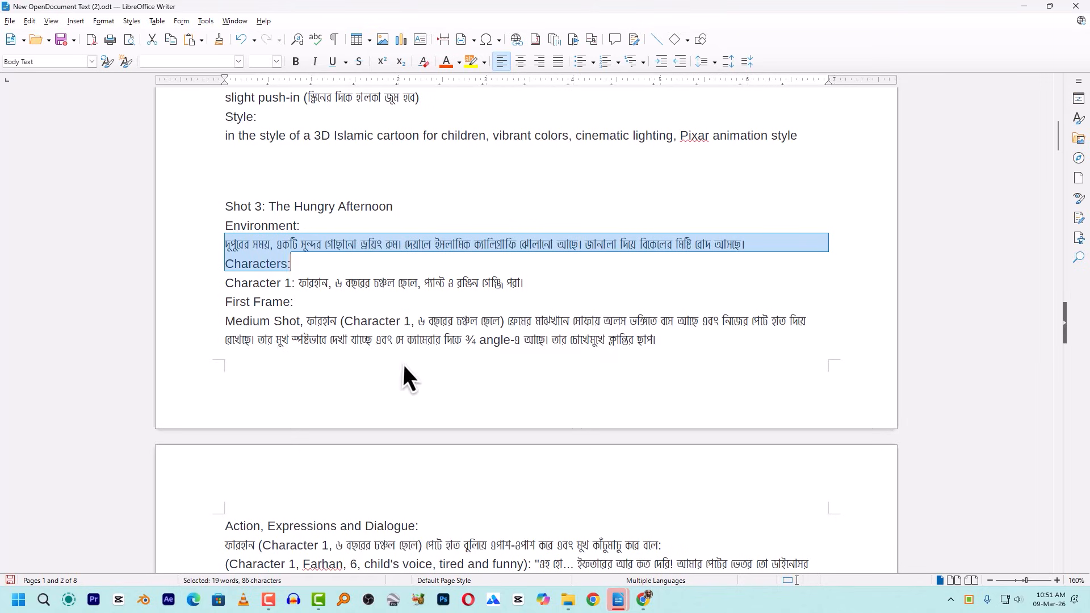
{"action": "scroll", "coordinate": [494, 380], "scroll_direction": "down", "scroll_amount": 1}
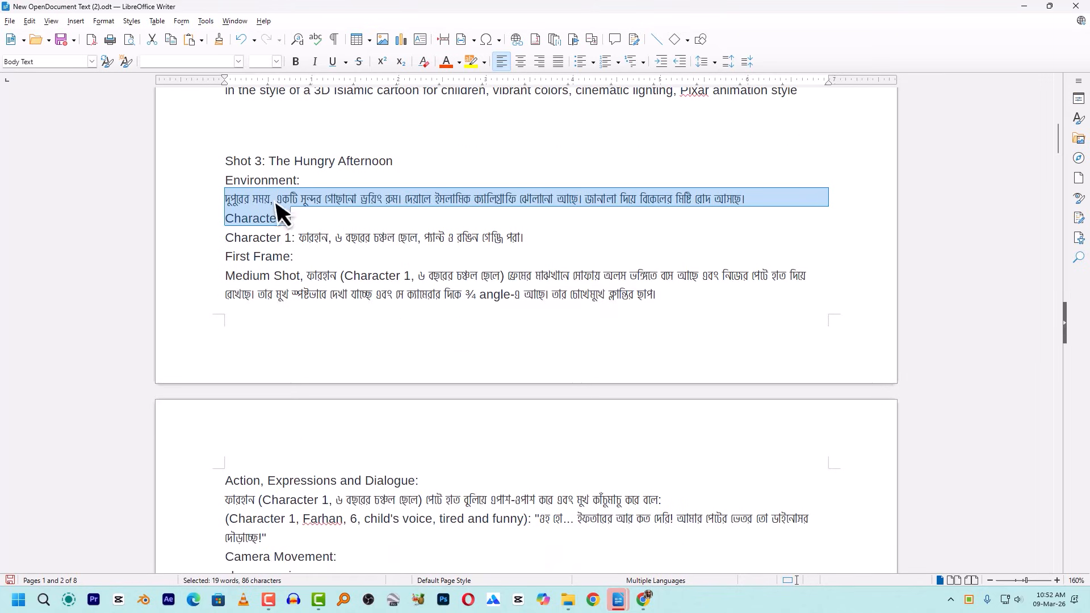
{"action": "left_click", "coordinate": [202, 181]}
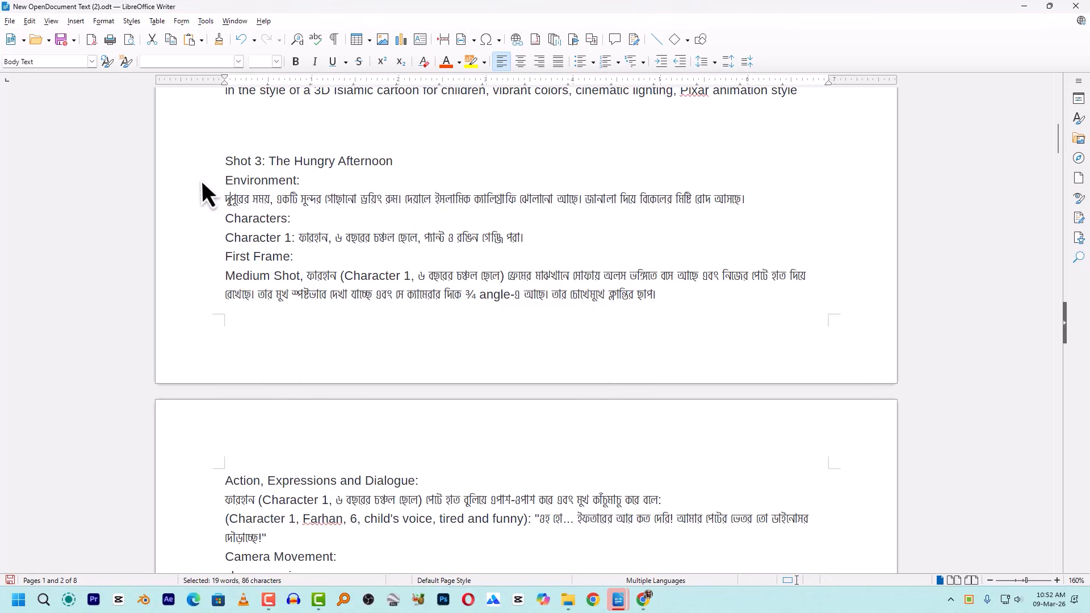
{"action": "left_click_drag", "start_coordinate": [220, 187], "coordinate": [322, 286]}
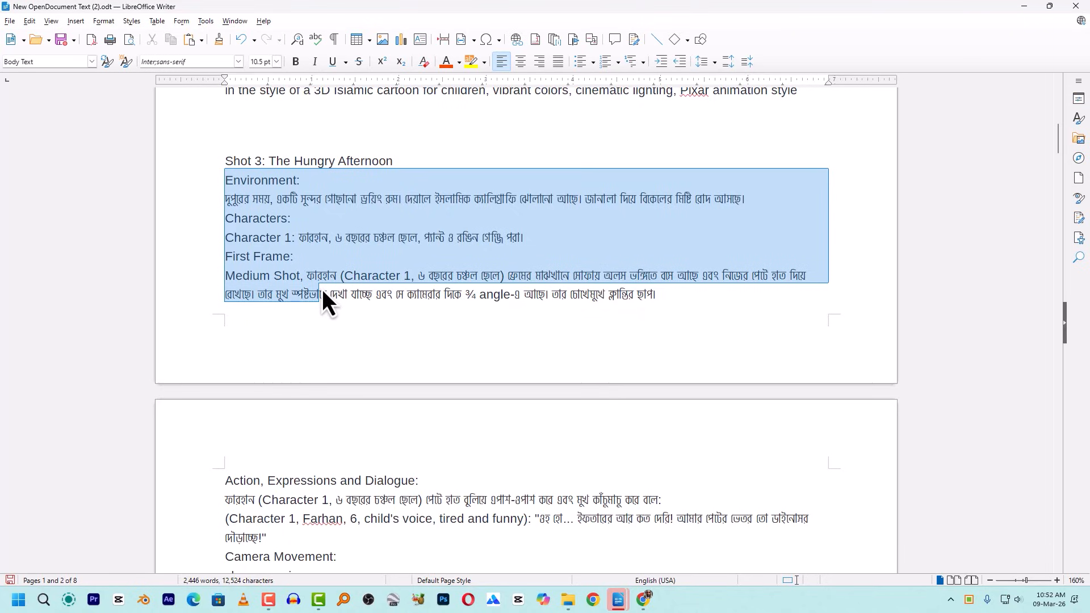
{"action": "left_click_drag", "start_coordinate": [322, 288], "coordinate": [791, 493]}
{"action": "right_click", "coordinate": [320, 116]}
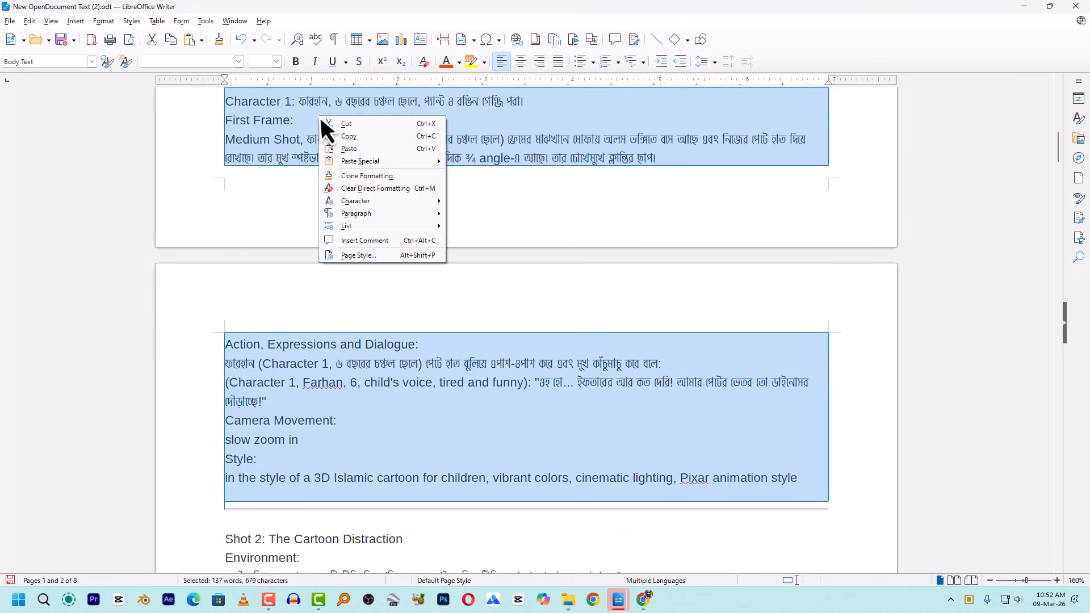
{"action": "left_click", "coordinate": [335, 141]}
Replace the Whisk prompt with the copied Shot 3 text and remove its action, dialogue and camera movement lines, keeping the style description.
{"action": "left_click", "coordinate": [643, 599]}
{"action": "left_click", "coordinate": [548, 529]}
{"action": "key", "text": "ctrl+v"}
{"action": "scroll", "coordinate": [501, 510], "scroll_direction": "up", "scroll_amount": 2}
{"action": "left_click_drag", "start_coordinate": [451, 504], "coordinate": [465, 509]}
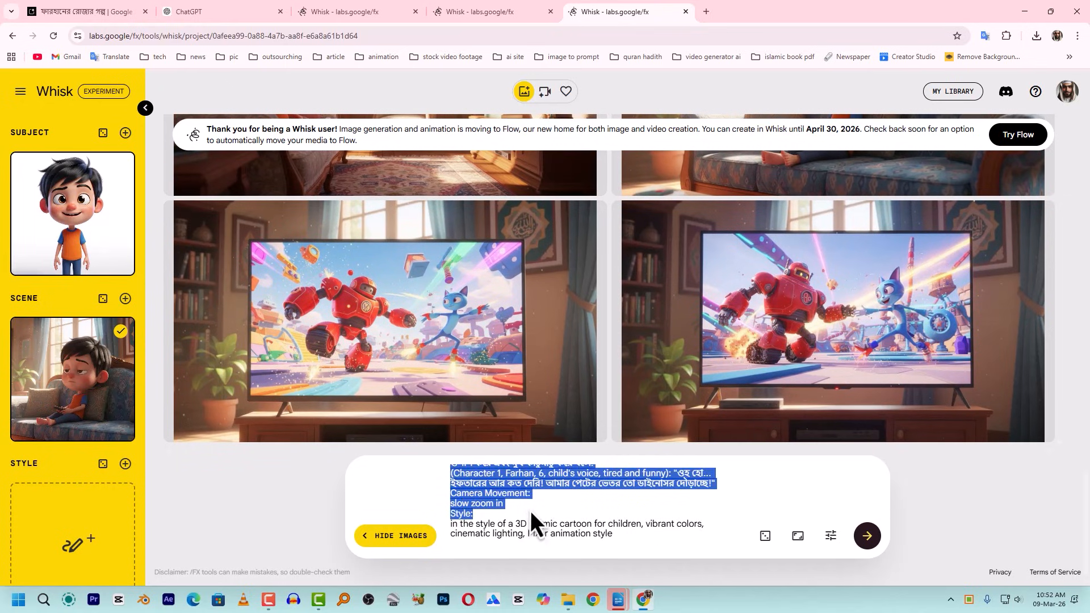
{"action": "key", "text": "BackSpace"}
{"action": "scroll", "coordinate": [576, 524], "scroll_direction": "up", "scroll_amount": 2}
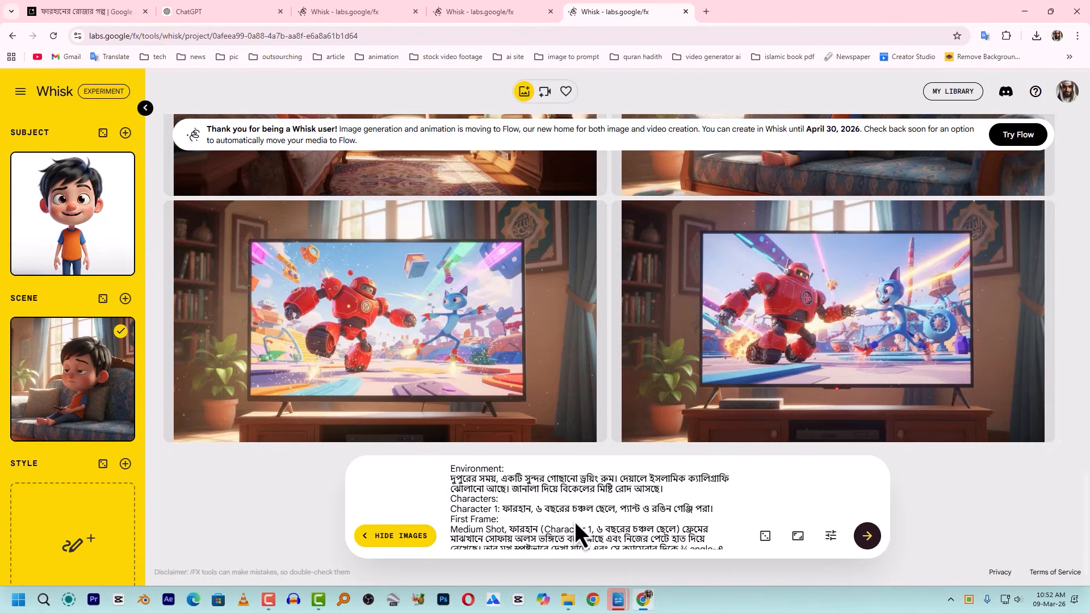
Include the boy subject image again alongside the blue-sofa scene reference and generate the Shot 3 images.
{"action": "mouse_move", "coordinate": [115, 366]}
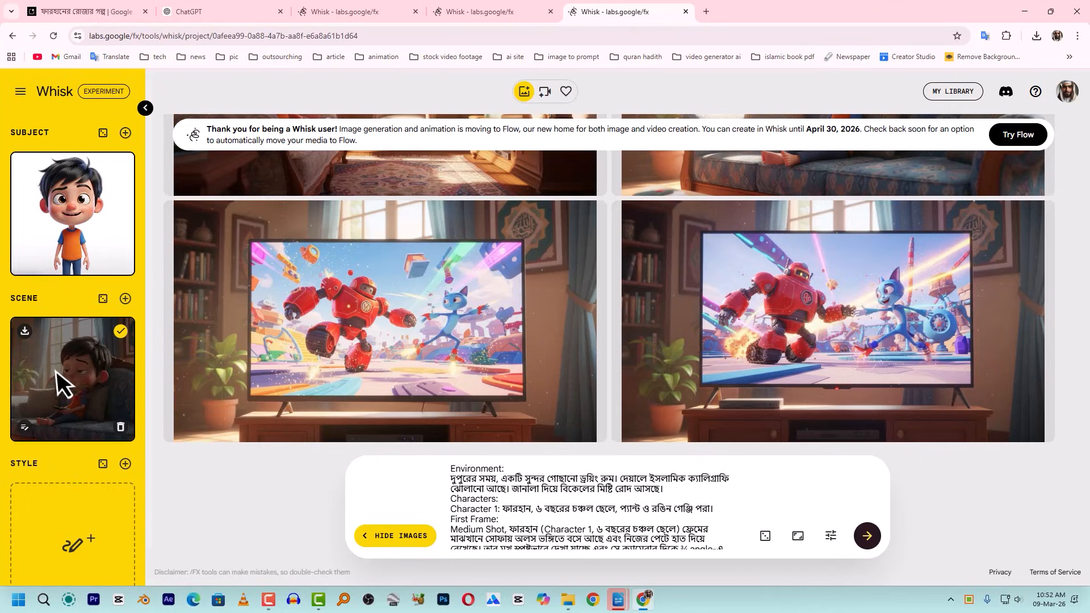
{"action": "mouse_move", "coordinate": [132, 173]}
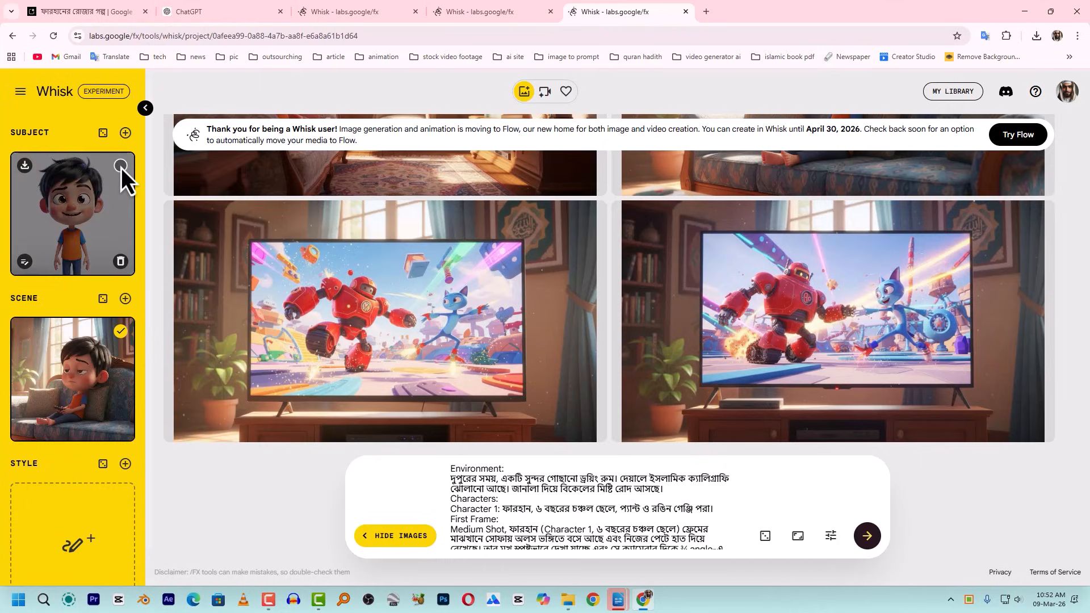
{"action": "left_click", "coordinate": [120, 166]}
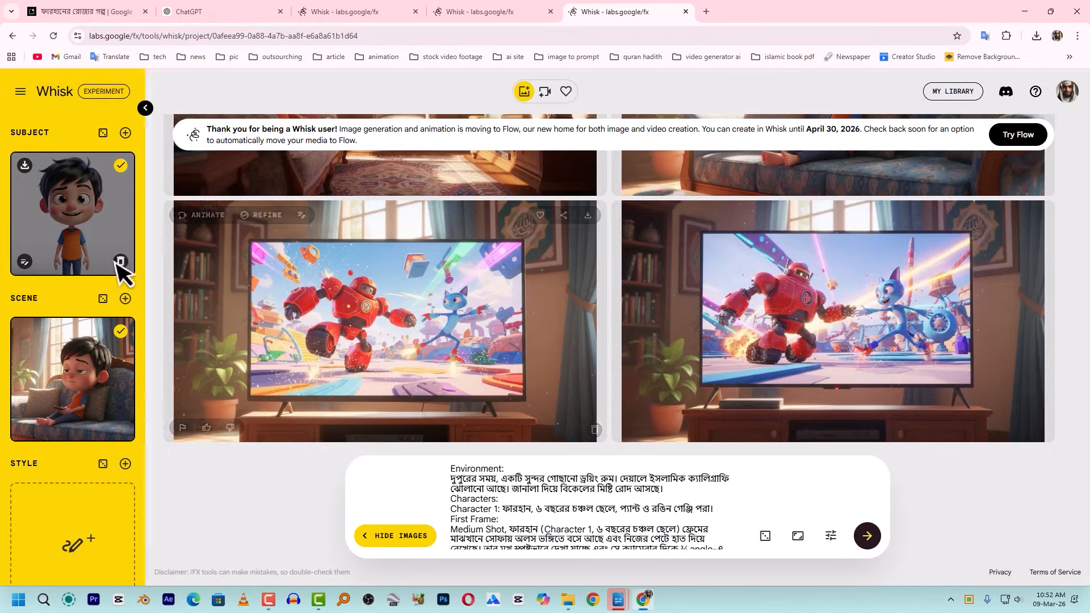
{"action": "left_click", "coordinate": [867, 536]}
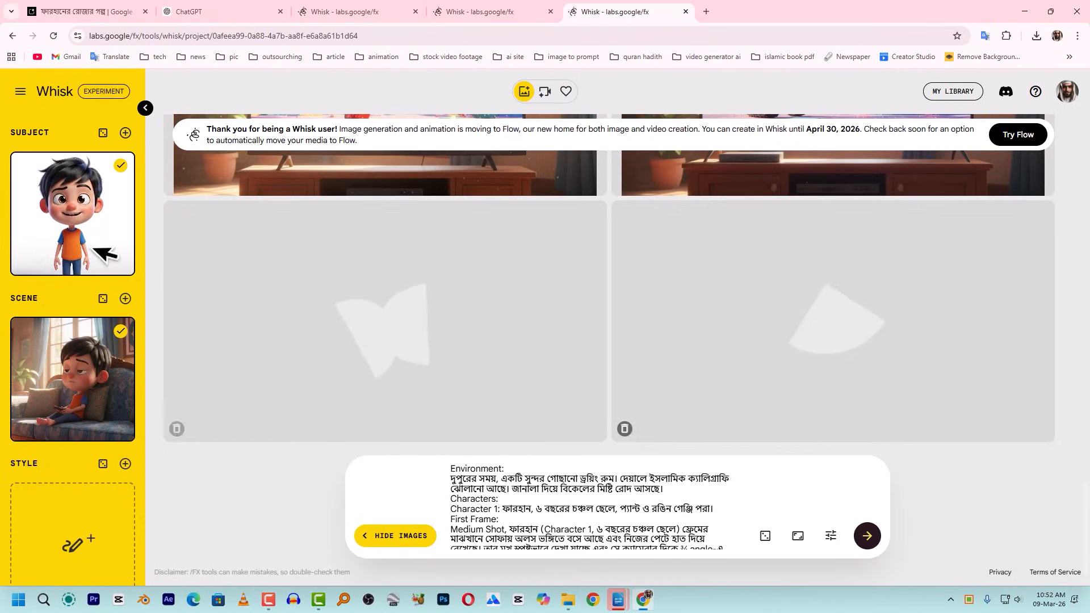
Download the second generated image of the boy on the sofa and rename the file 03.
{"action": "mouse_move", "coordinate": [67, 178]}
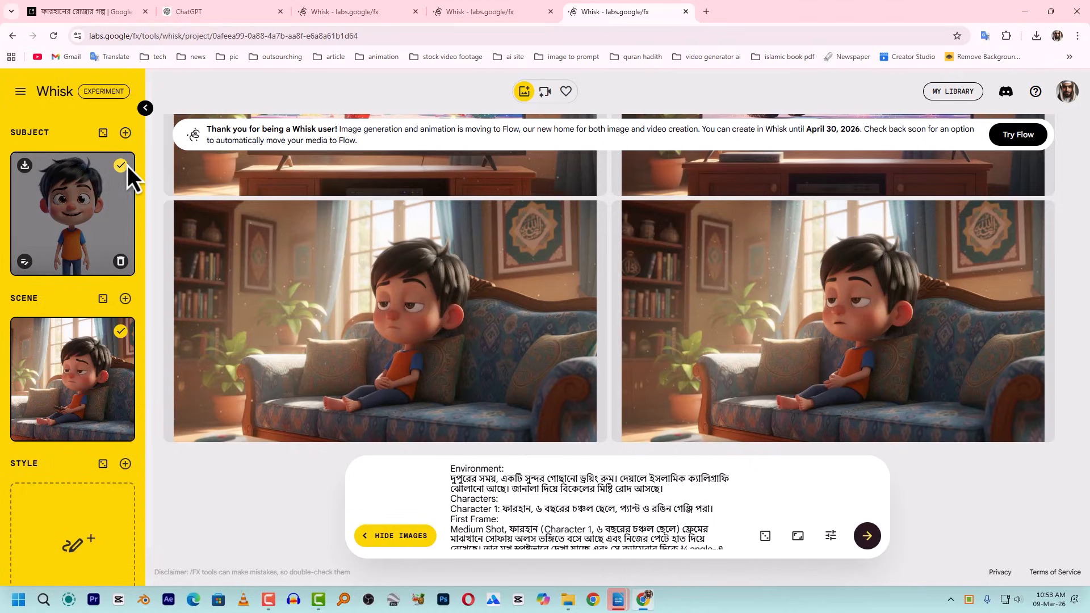
{"action": "scroll", "coordinate": [929, 388], "scroll_direction": "up", "scroll_amount": 2}
{"action": "scroll", "coordinate": [851, 401], "scroll_direction": "down", "scroll_amount": 2}
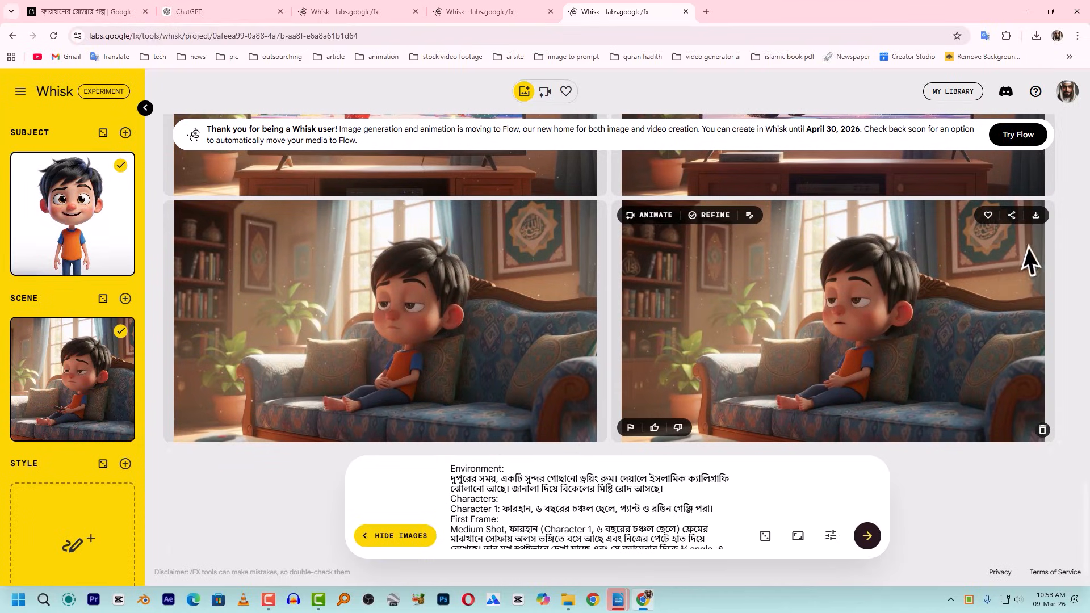
{"action": "left_click", "coordinate": [1037, 217]}
{"action": "left_click", "coordinate": [996, 61]}
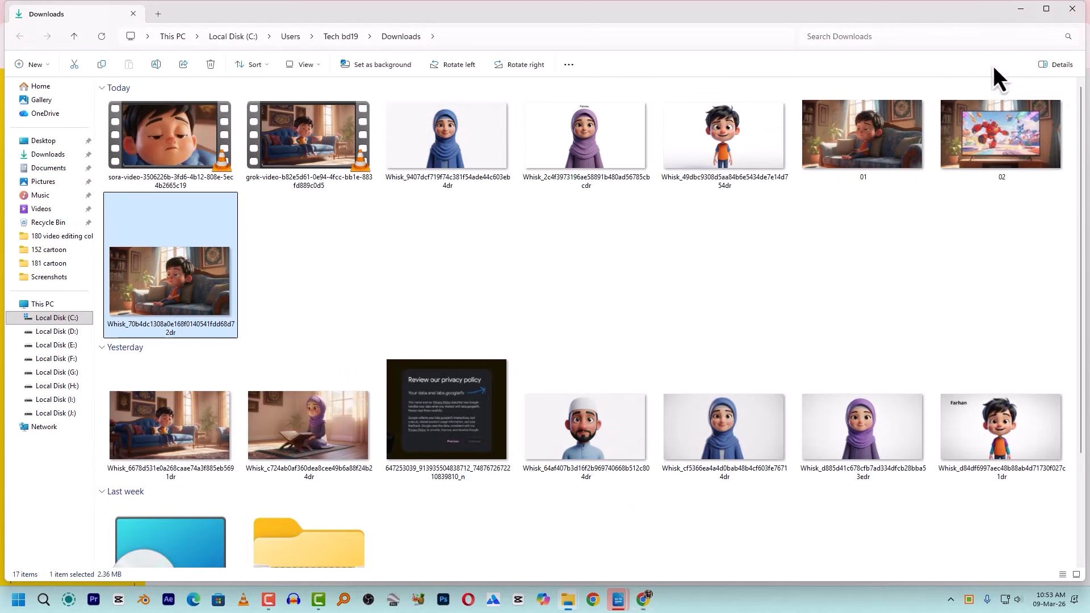
{"action": "key", "text": "F2"}
{"action": "type", "text": "03"}
{"action": "key", "text": "Return"}
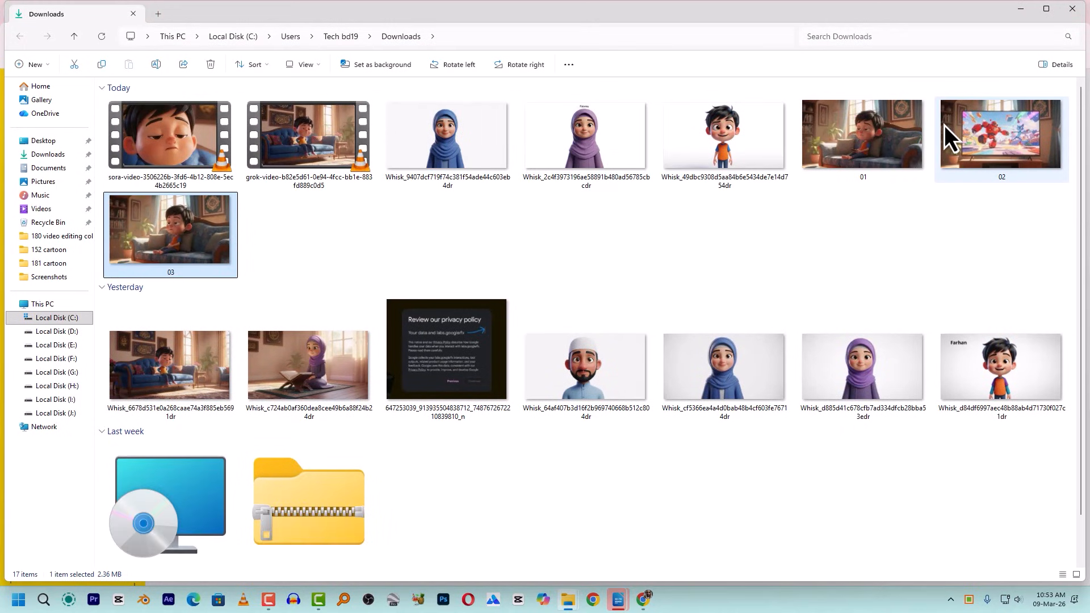
Check the order of the numbered images 01, 02 and 03 in the Downloads folder.
{"action": "left_click", "coordinate": [881, 145]}
{"action": "left_click", "coordinate": [1015, 134]}
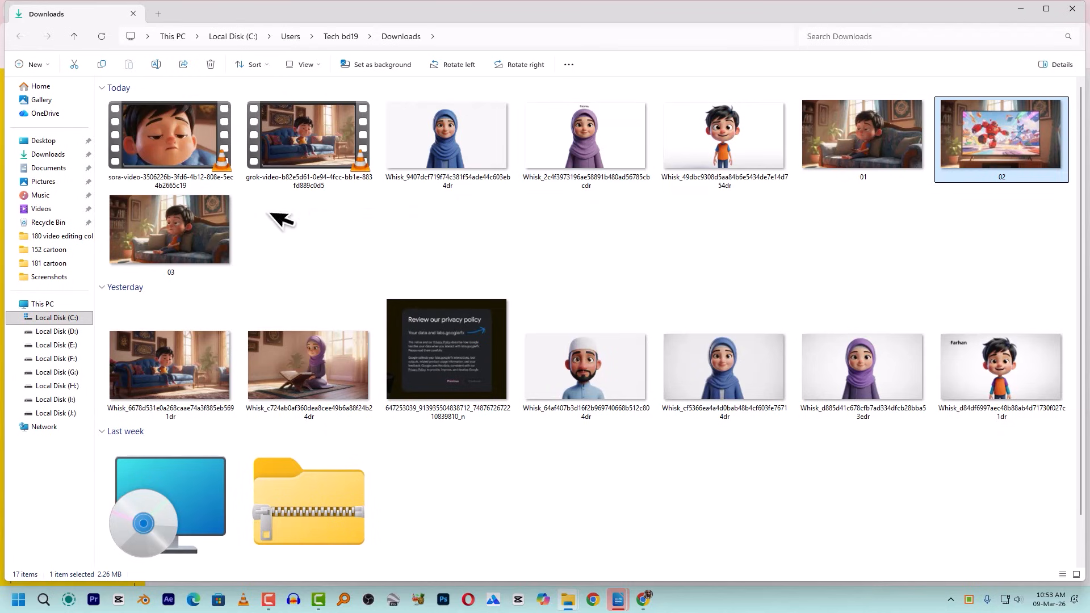
{"action": "left_click", "coordinate": [203, 224]}
{"action": "left_click", "coordinate": [643, 599]}
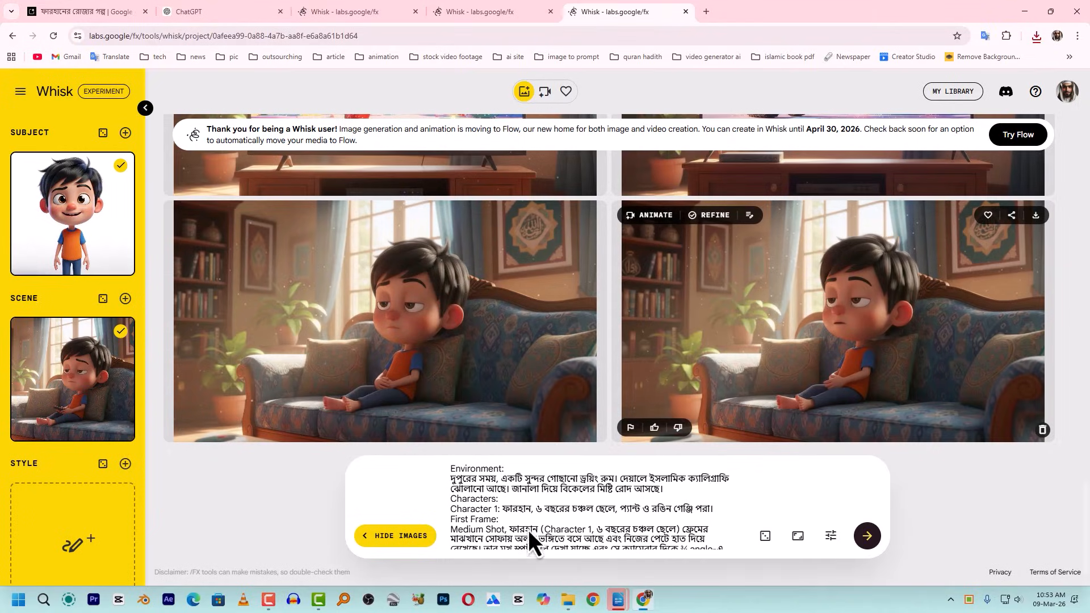
{"action": "key", "text": "alt+Tab"}
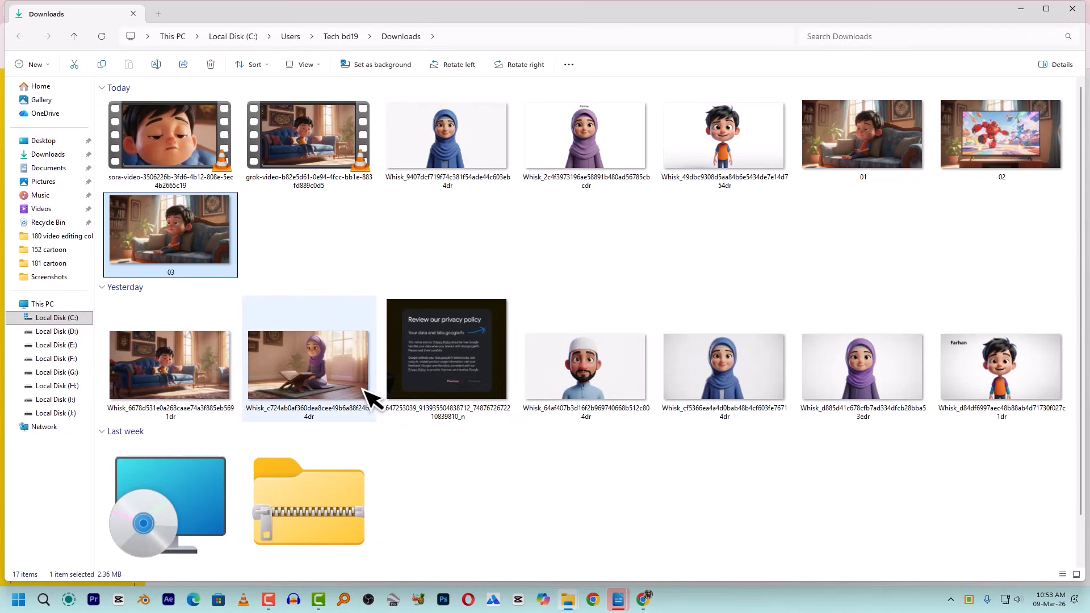
{"action": "key", "text": "alt+Tab"}
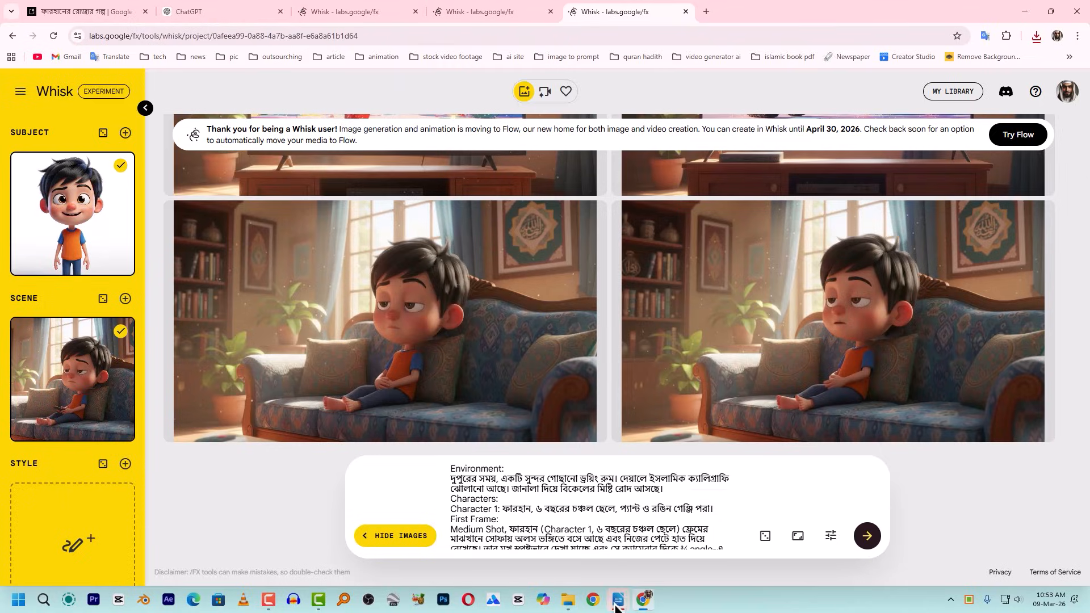
In the Writer script, renumber "The Cartoon Distraction" as Shot 4 and delete the TV screen description from its Environment line, leaving only "একই ড্রয়িং রুম".
{"action": "mouse_move", "coordinate": [608, 591]}
{"action": "left_click", "coordinate": [725, 530]}
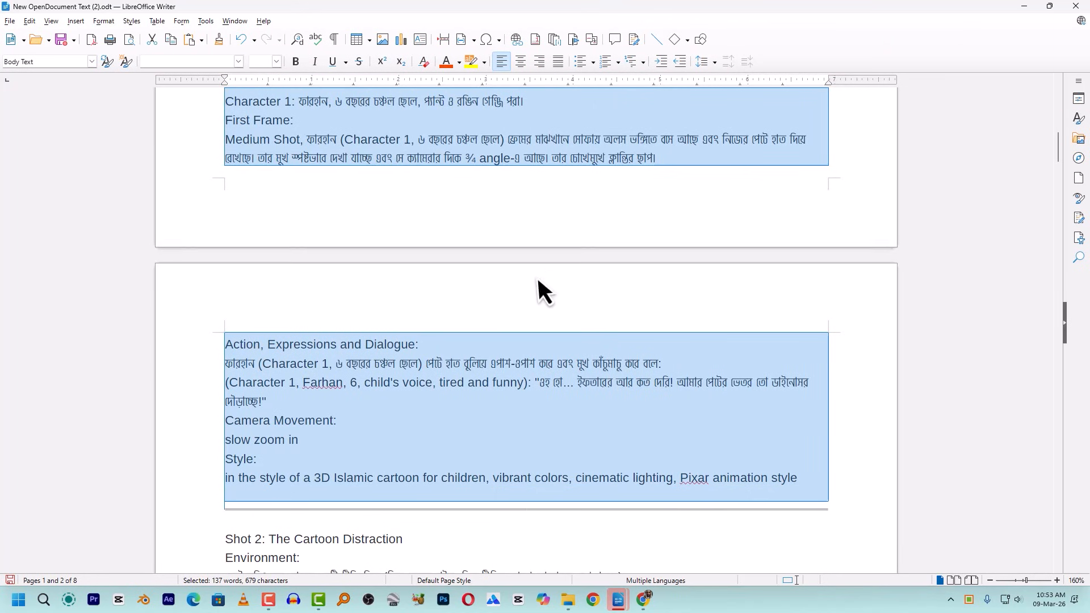
{"action": "scroll", "coordinate": [538, 278], "scroll_direction": "down", "scroll_amount": 4}
{"action": "scroll", "coordinate": [421, 287], "scroll_direction": "down", "scroll_amount": 1}
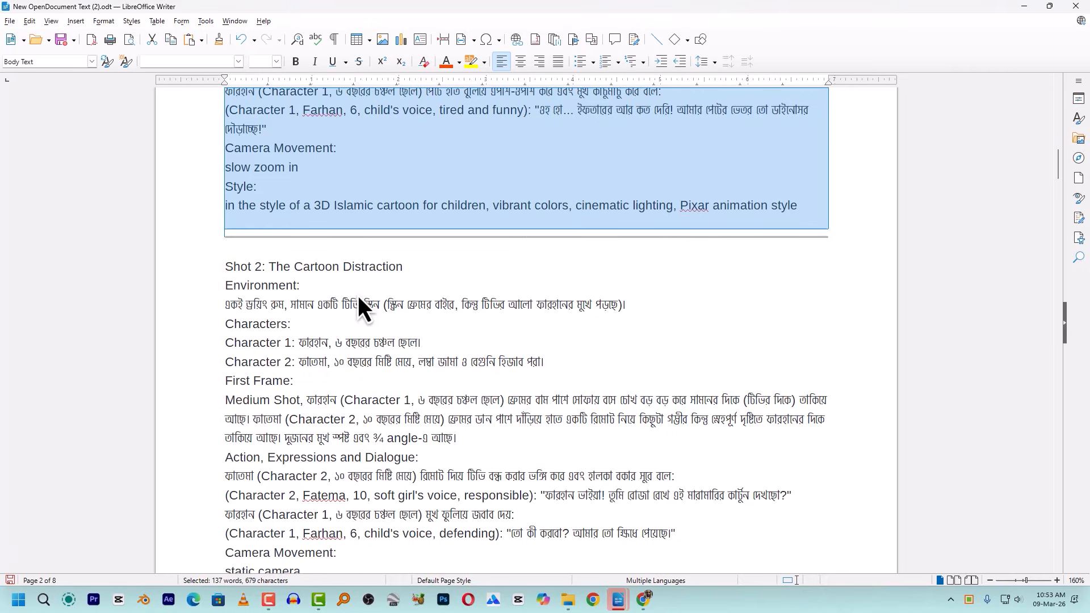
{"action": "left_click", "coordinate": [322, 289]}
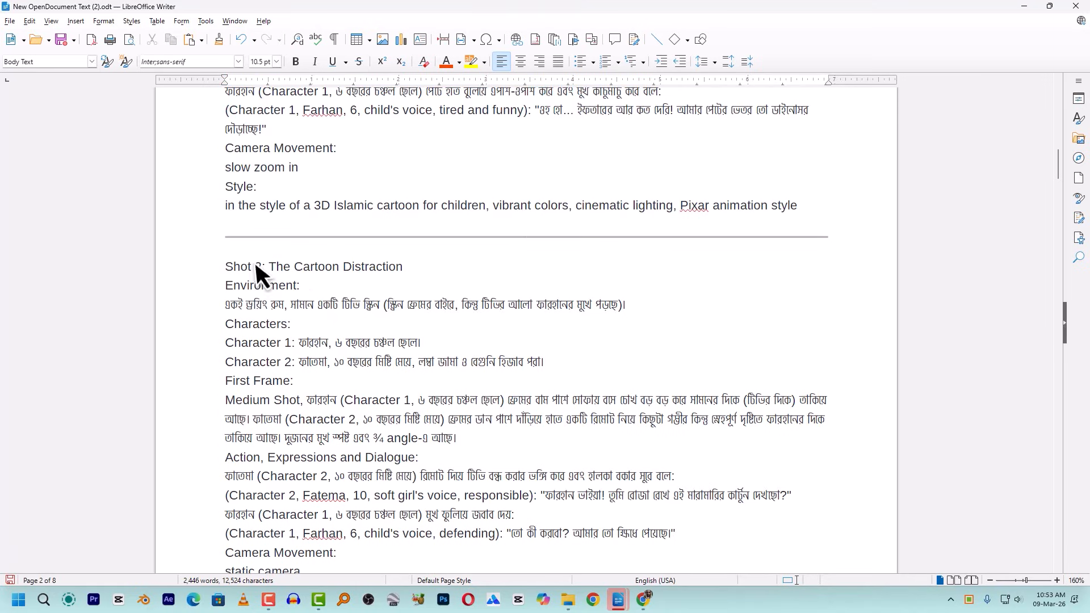
{"action": "key", "text": "BackSpace"}
{"action": "type", "text": "4"}
{"action": "mouse_move", "coordinate": [283, 306]}
{"action": "left_mouse_down"}
{"action": "mouse_move", "coordinate": [696, 318]}
{"action": "mouse_move", "coordinate": [608, 305]}
{"action": "mouse_move", "coordinate": [292, 309]}
{"action": "left_mouse_up"}
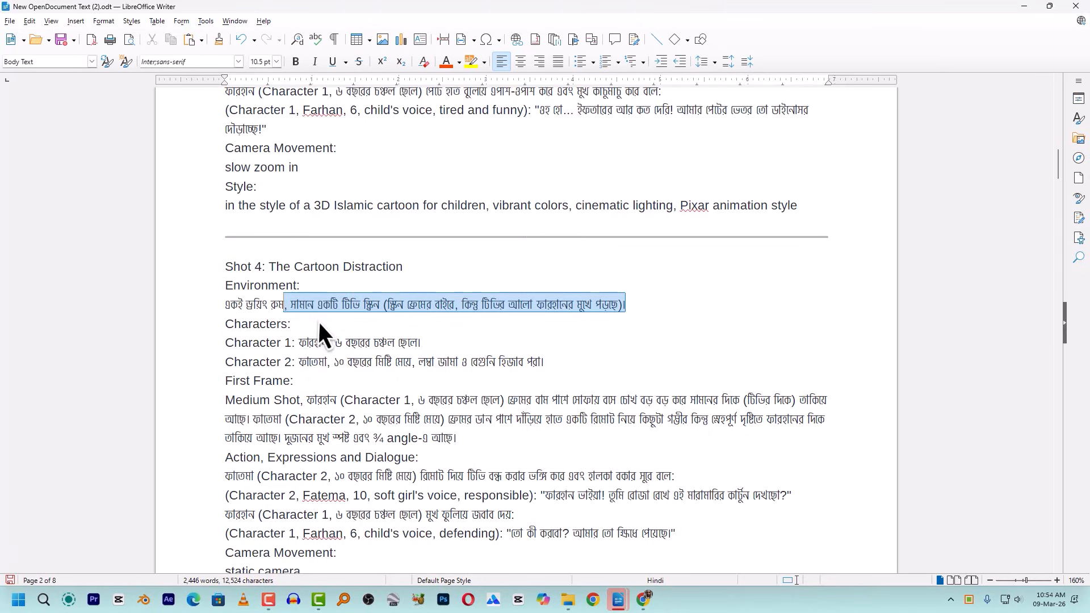
{"action": "key", "text": "BackSpace"}
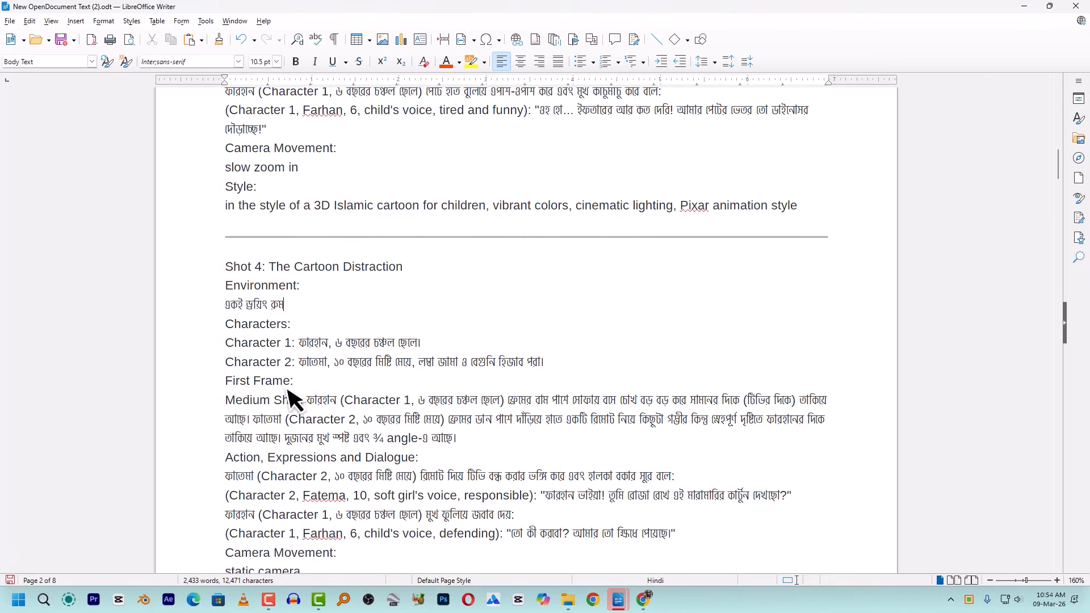
Review Shot 4's First Frame paragraph describing where Farhan and Fatema are placed in the frame.
{"action": "scroll", "coordinate": [287, 395], "scroll_direction": "down", "scroll_amount": 3}
{"action": "left_click_drag", "start_coordinate": [216, 311], "coordinate": [355, 332]}
{"action": "left_click", "coordinate": [309, 319]}
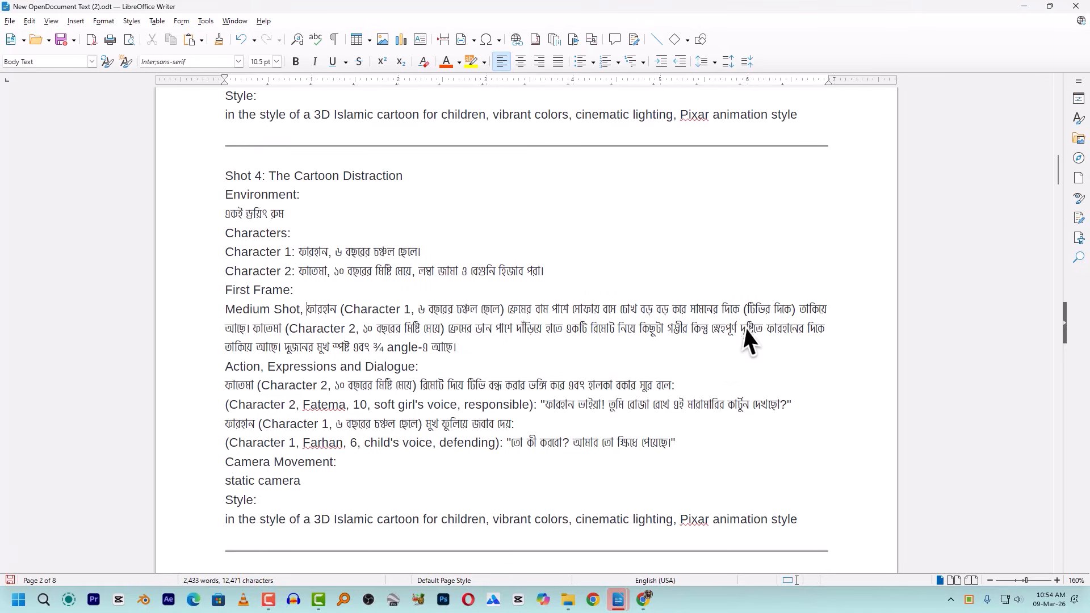
{"action": "left_click_drag", "start_coordinate": [457, 347], "coordinate": [426, 350]}
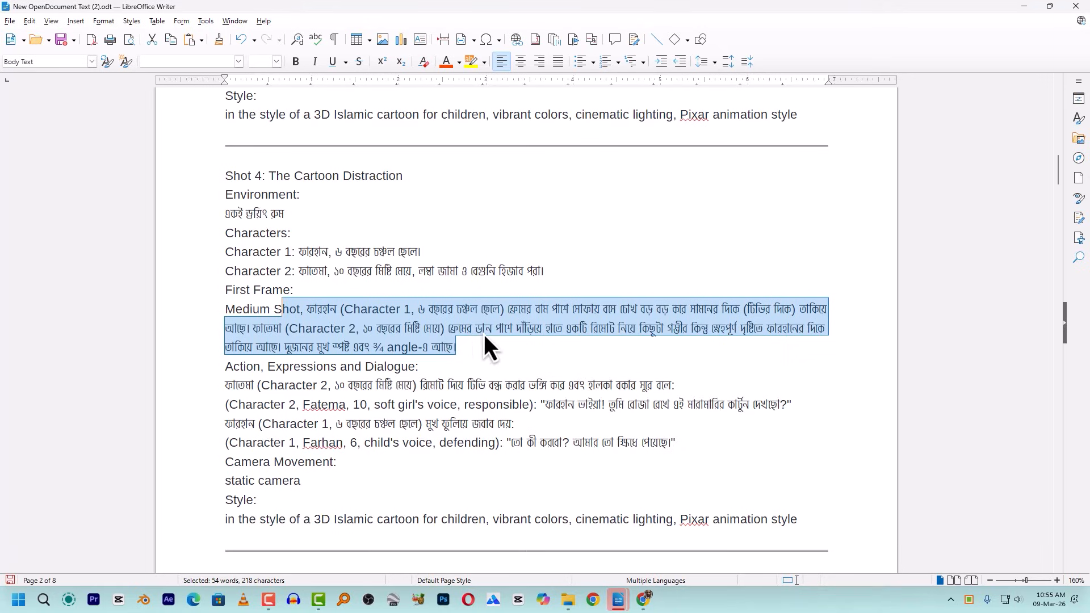
{"action": "left_click", "coordinate": [514, 333]}
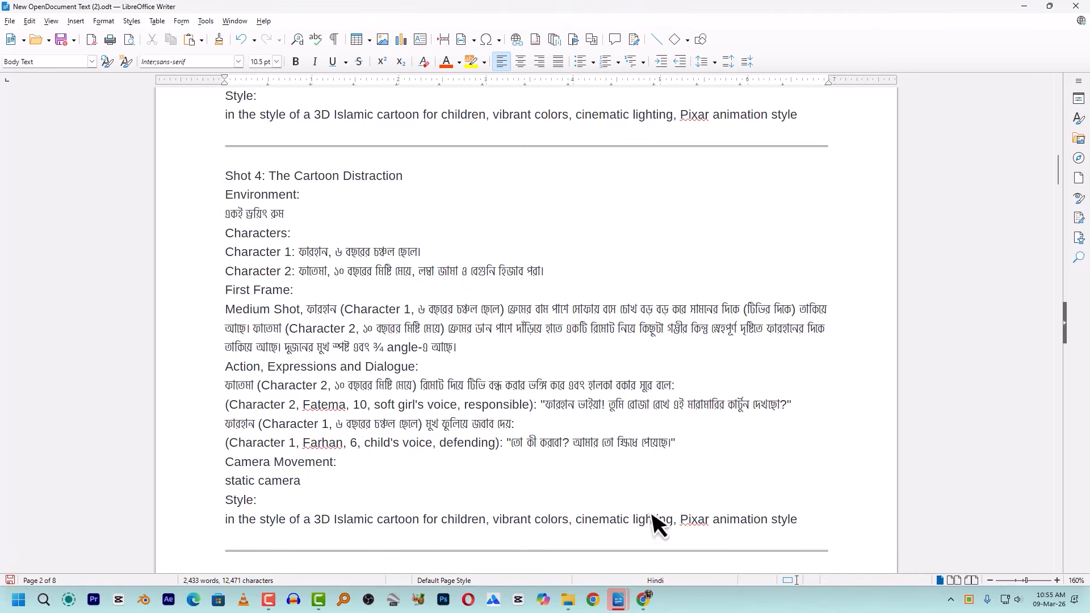
Switch to ChatGPT and replace the draft message with a dictated Bengali request for a B-roll prompt of Fatema leaving her Quran reading after the TV shot.
{"action": "mouse_move", "coordinate": [648, 595]}
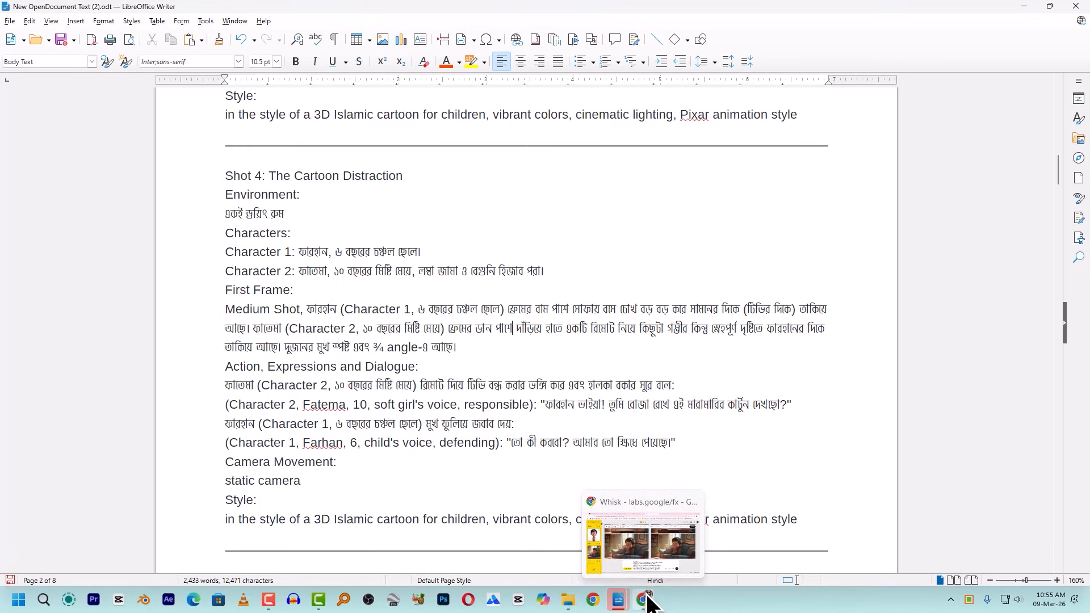
{"action": "left_click", "coordinate": [645, 601]}
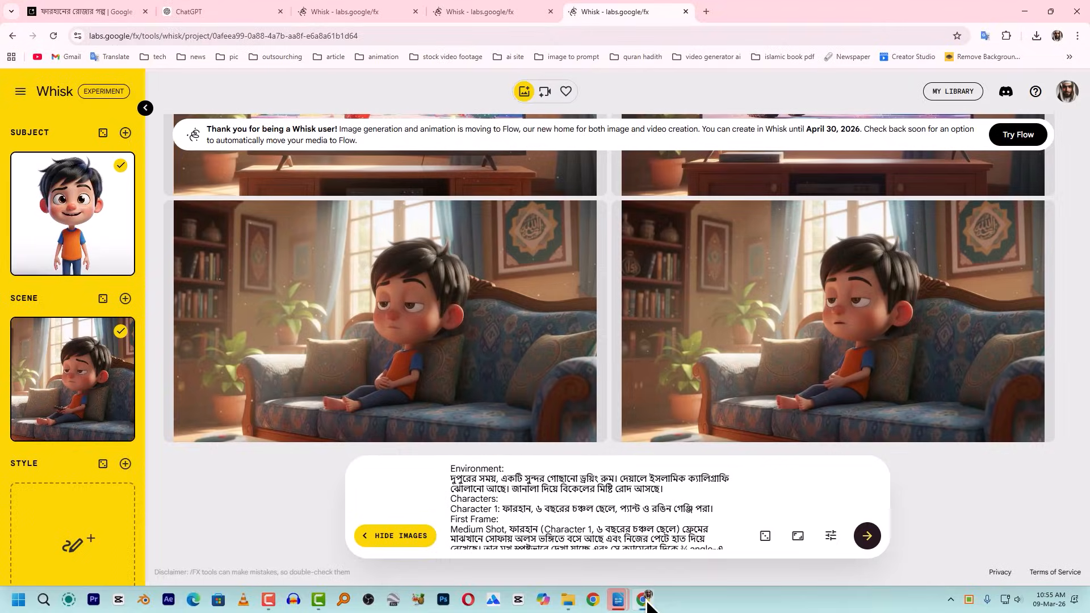
{"action": "left_click", "coordinate": [183, 15]}
{"action": "triple_click", "coordinate": [591, 377]}
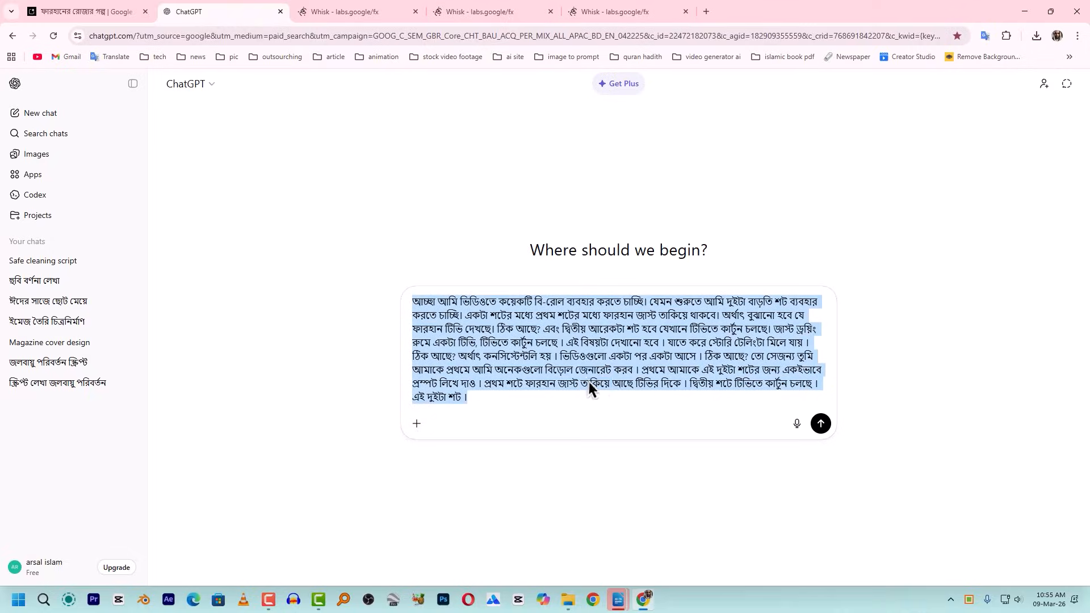
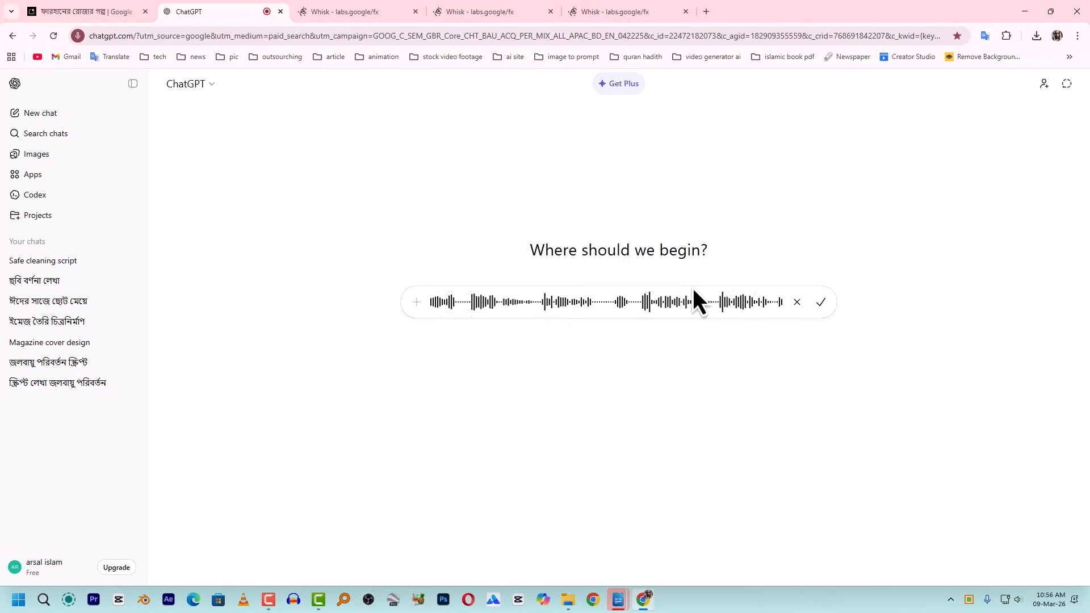
{"action": "left_click", "coordinate": [821, 303]}
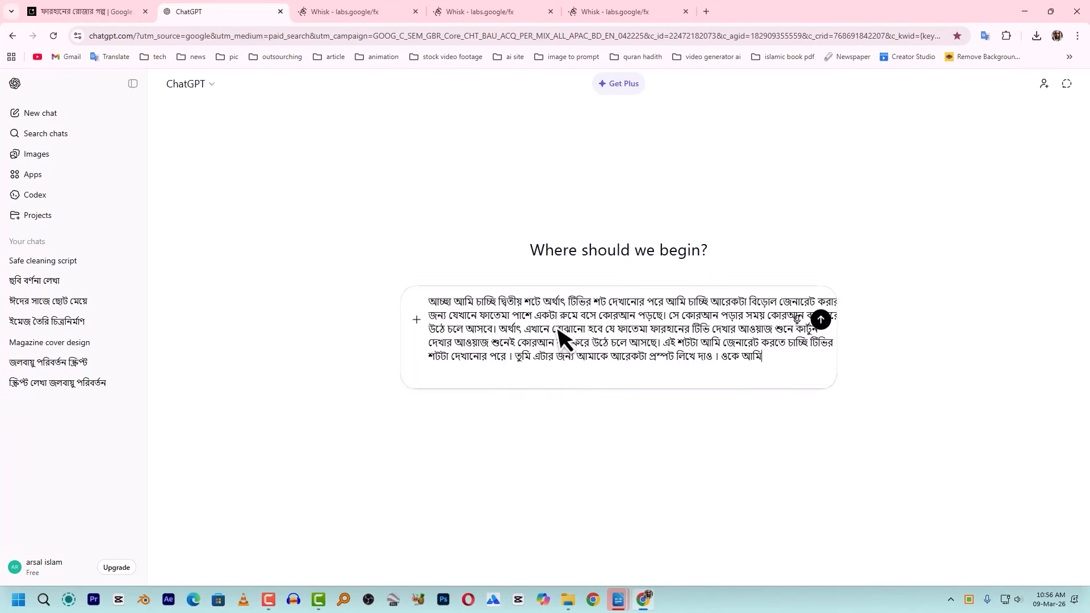
Move the dictated Bengali B-roll request from ChatGPT into the Google AI Studio chat for the Farhan story and run it.
{"action": "key", "text": "ctrl+a"}
{"action": "left_click", "coordinate": [85, 11]}
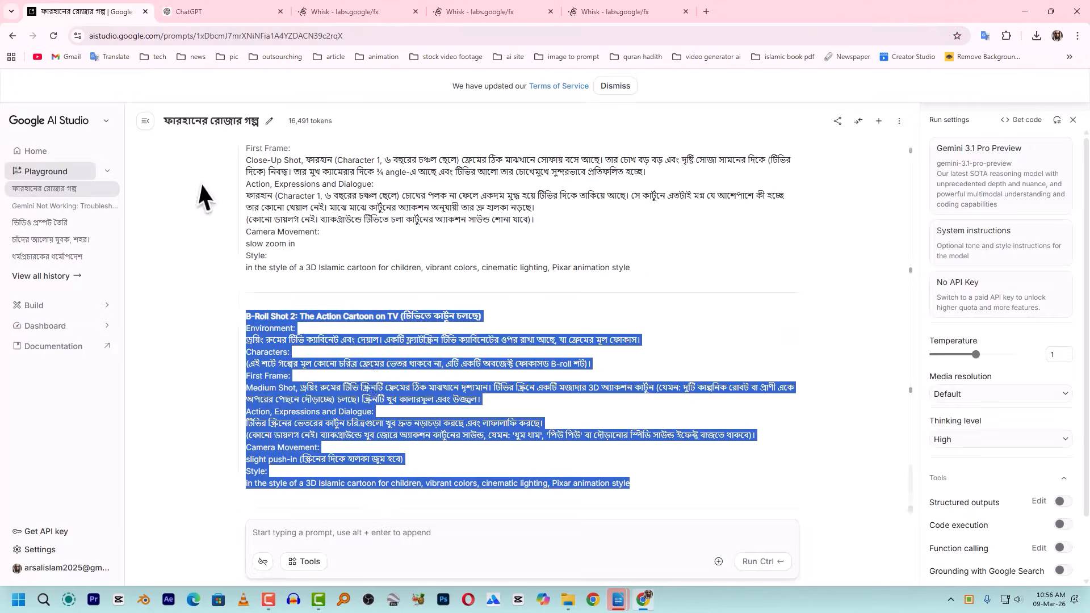
{"action": "left_click", "coordinate": [356, 532]}
{"action": "key", "text": "ctrl+v"}
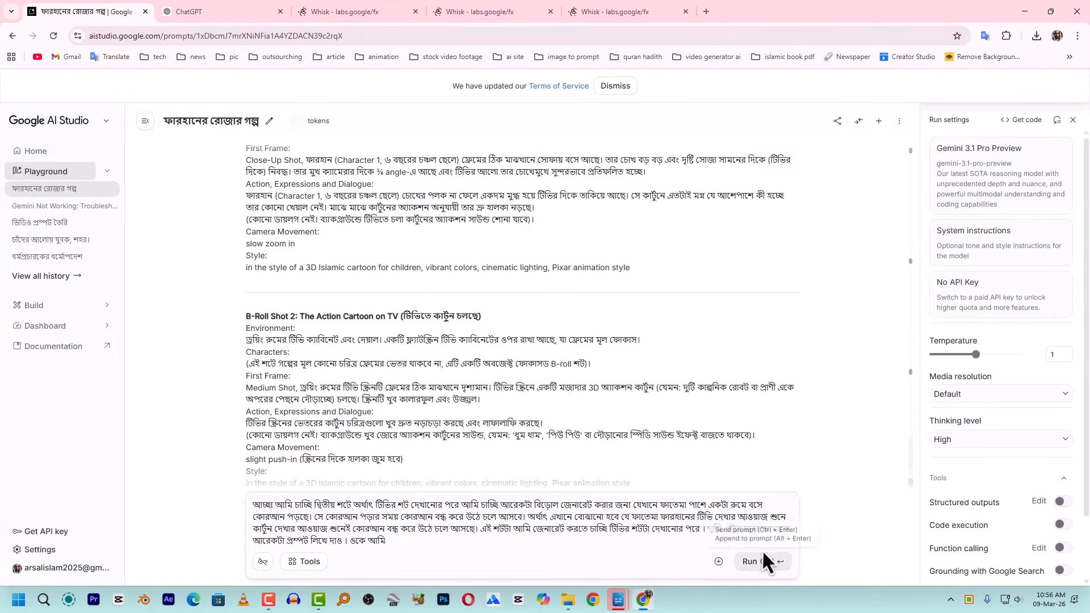
{"action": "left_click", "coordinate": [763, 554]}
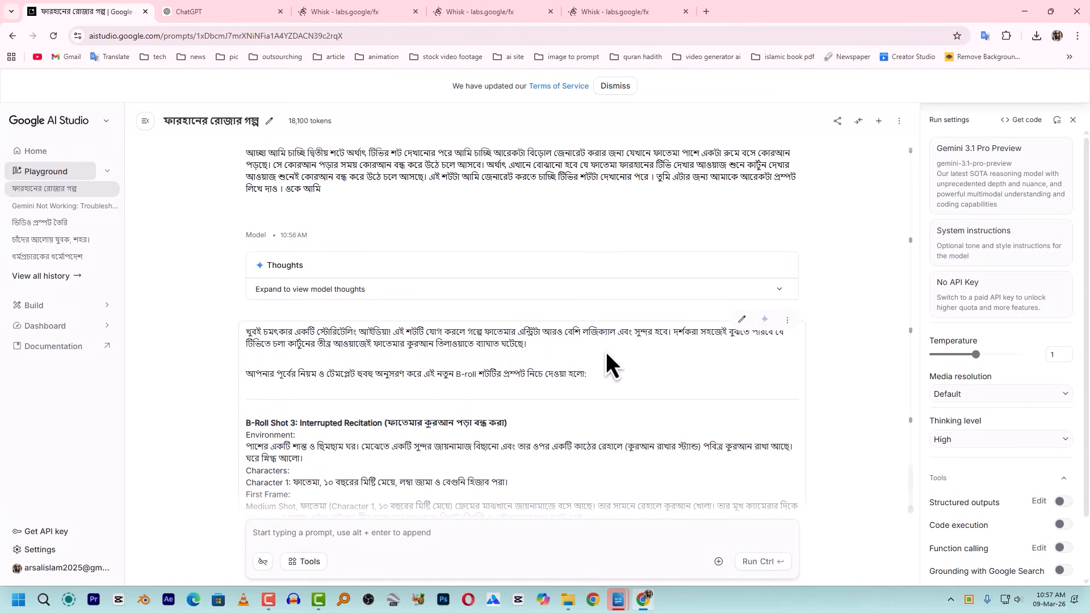
Read the character, First Frame and action paragraphs of the generated B-Roll Shot 3 "Interrupted Recitation" prompt.
{"action": "scroll", "coordinate": [704, 341], "scroll_direction": "down", "scroll_amount": 4}
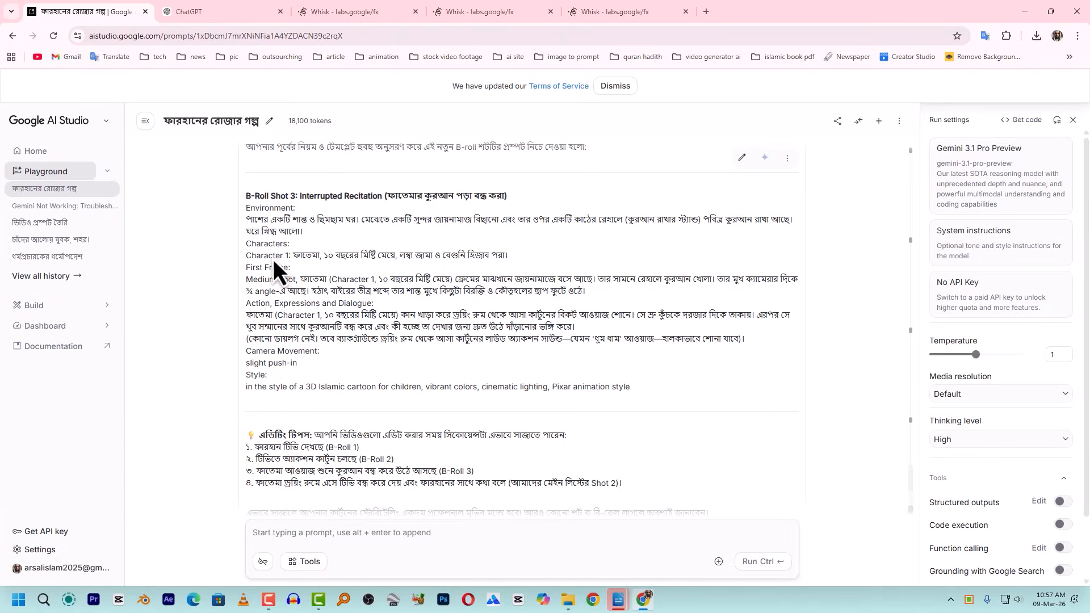
{"action": "left_click_drag", "start_coordinate": [286, 258], "coordinate": [530, 260]}
{"action": "left_click", "coordinate": [263, 279]}
{"action": "left_click_drag", "start_coordinate": [277, 317], "coordinate": [529, 326]}
{"action": "left_click", "coordinate": [266, 343]}
{"action": "left_click_drag", "start_coordinate": [246, 196], "coordinate": [508, 363]}
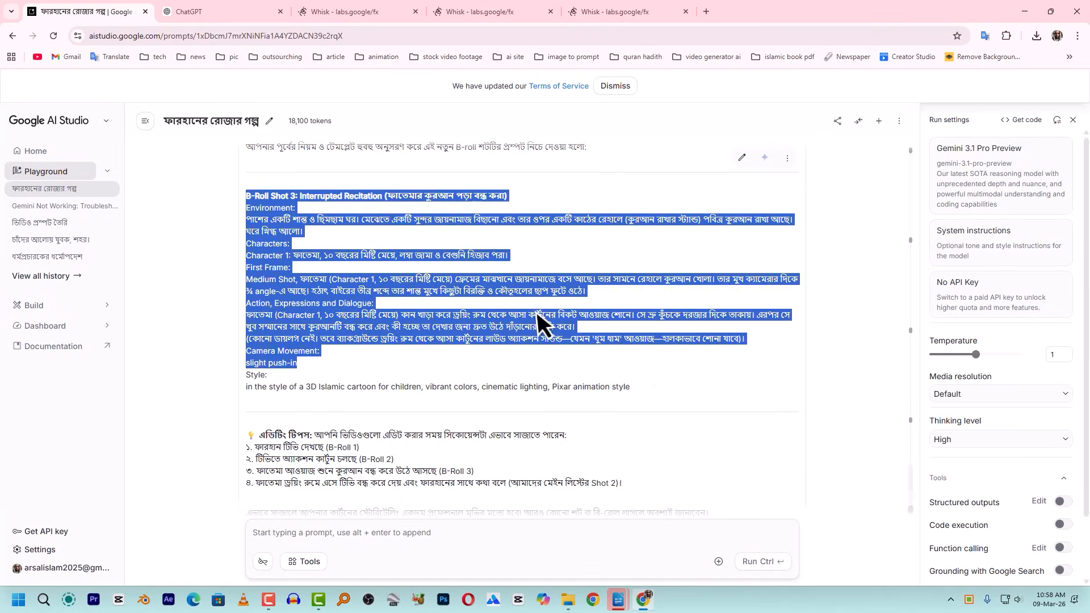
{"action": "left_click", "coordinate": [538, 323]}
Copy the B-Roll Shot 3 text from Environment through Style and paste it above "Shot 4: The Cartoon Distraction" in the Writer script.
{"action": "left_click_drag", "start_coordinate": [245, 210], "coordinate": [664, 404]}
{"action": "mouse_move", "coordinate": [625, 604]}
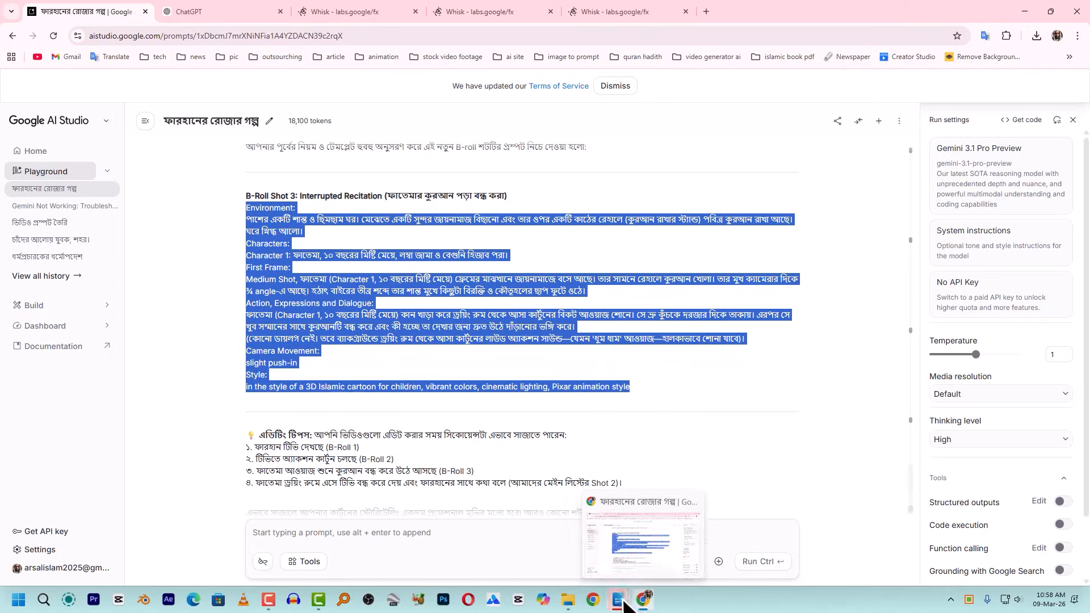
{"action": "left_click", "coordinate": [725, 560]}
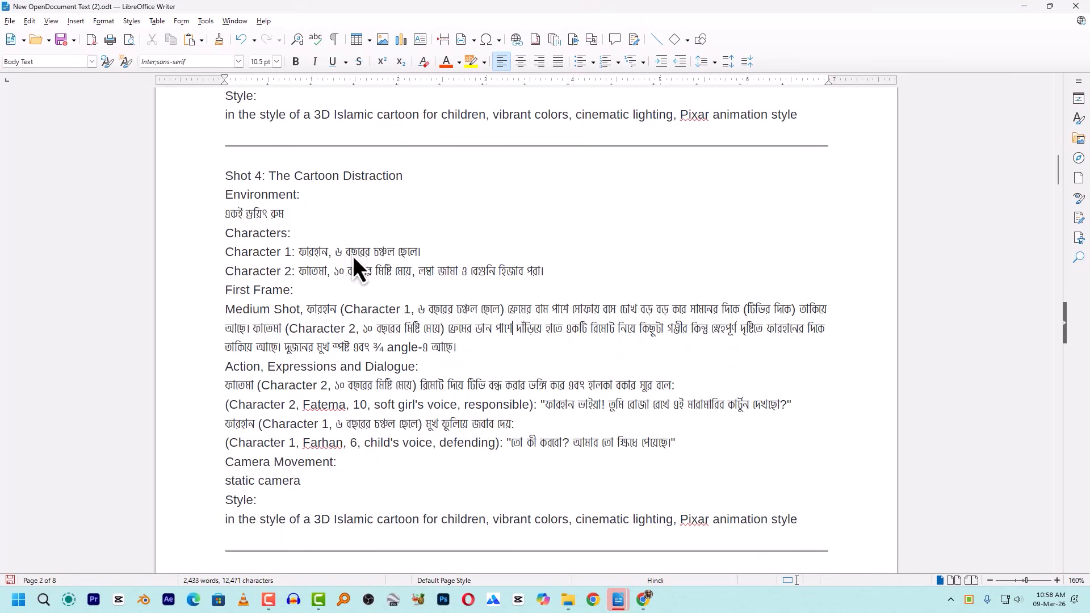
{"action": "scroll", "coordinate": [241, 171], "scroll_direction": "up", "scroll_amount": 3}
{"action": "left_click", "coordinate": [237, 238]}
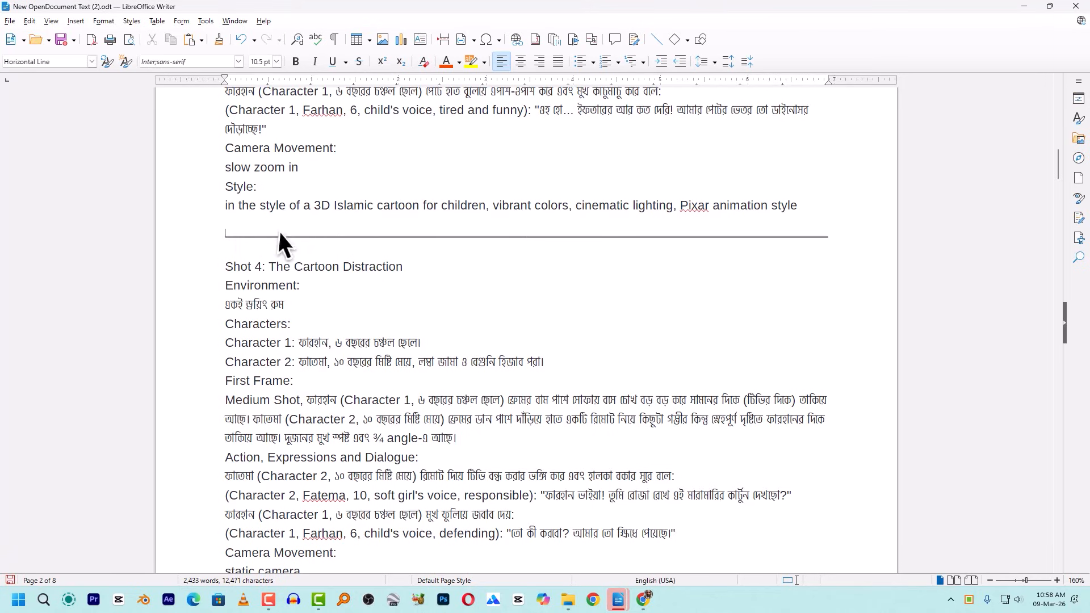
{"action": "key", "text": "Return"}
{"action": "key", "text": "Return"}
{"action": "key", "text": "Return"}
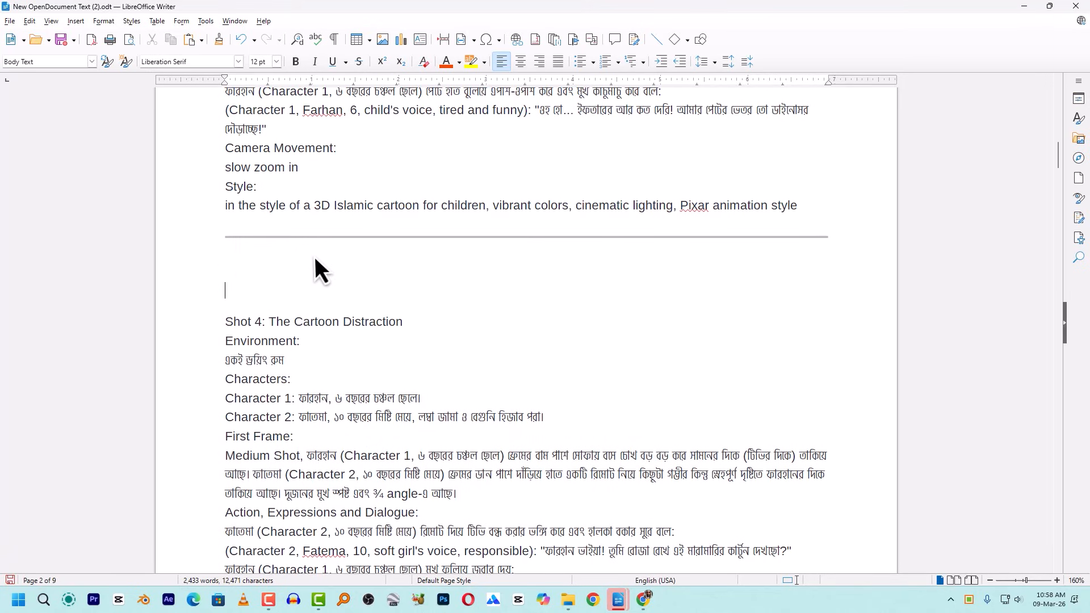
{"action": "key", "text": "ctrl+v"}
{"action": "scroll", "coordinate": [299, 446], "scroll_direction": "down", "scroll_amount": 3}
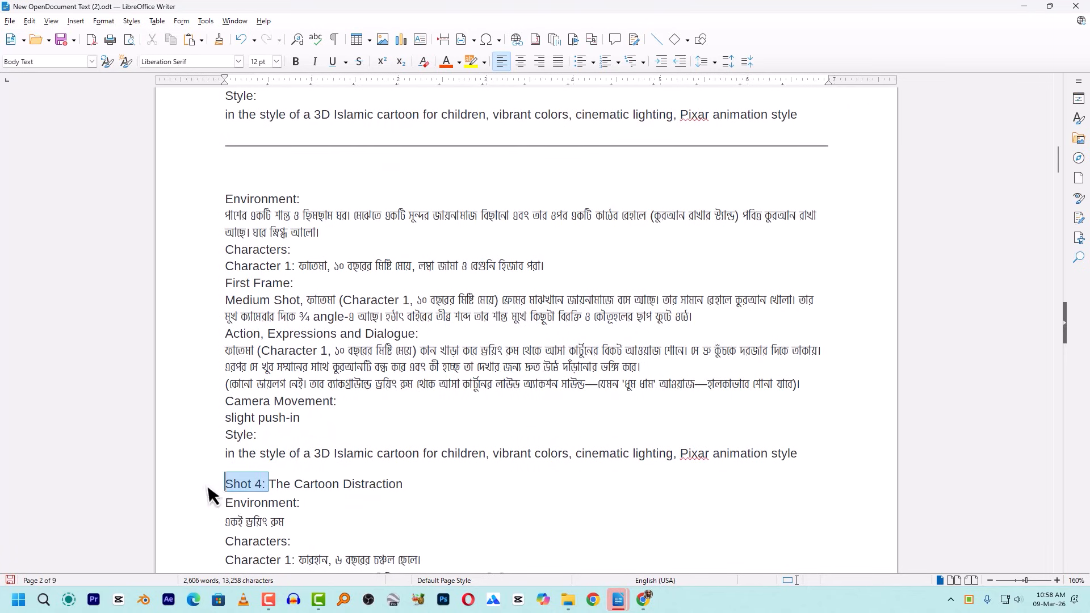
Add the label "Shot 4:" to the pasted block, renumber "The Cartoon Distraction" as Shot 5 and add a blank line above it.
{"action": "left_click", "coordinate": [254, 198]}
{"action": "type", "text": "Shot 4:"}
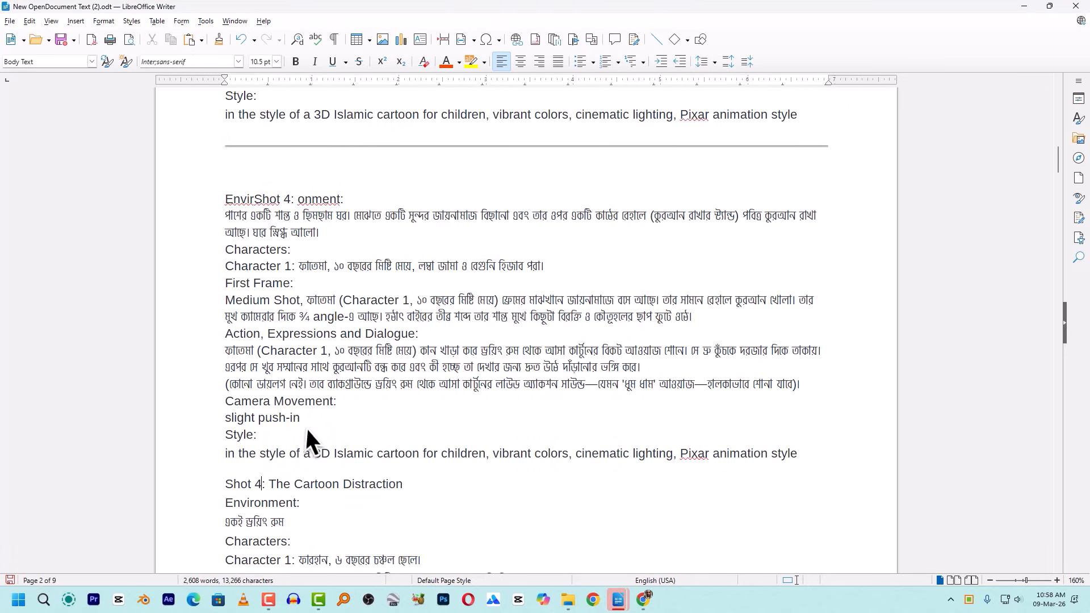
{"action": "key", "text": "BackSpace"}
{"action": "type", "text": "5"}
{"action": "left_click", "coordinate": [210, 480]}
{"action": "key", "text": "Return"}
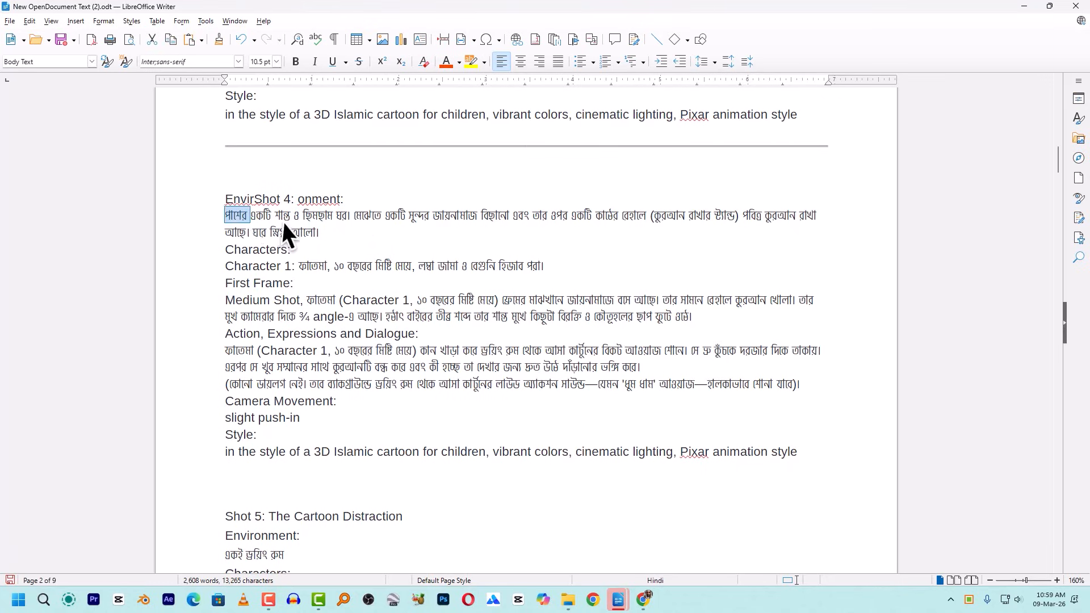
In the new Shot 4, delete "পাশের" from the Environment text and shorten Fatema's action to closing the Quran and "উঠে চলে যায়।".
{"action": "key", "text": "BackSpace"}
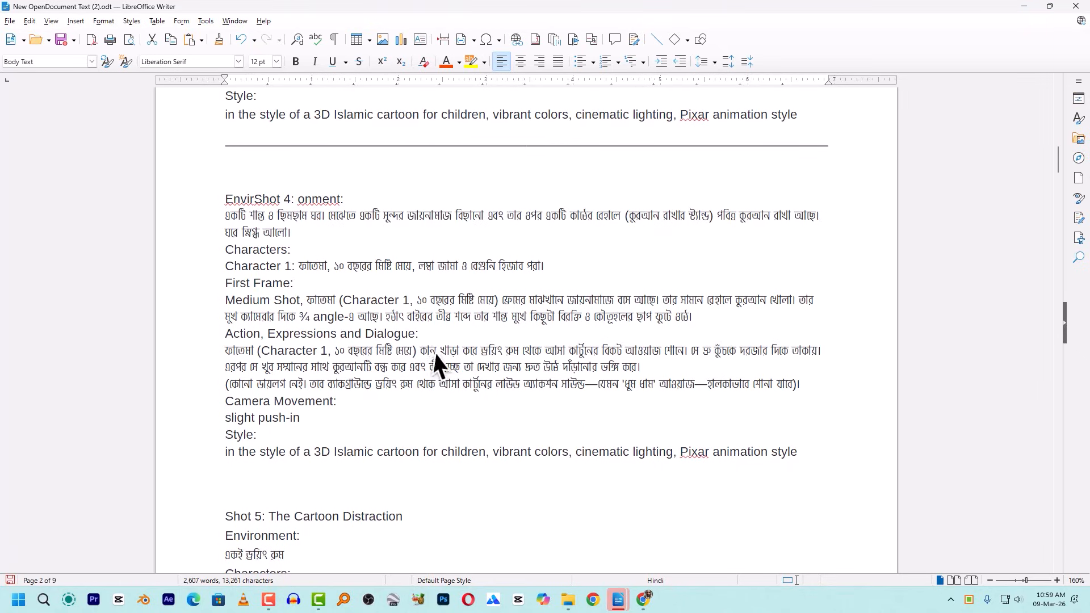
{"action": "left_click_drag", "start_coordinate": [420, 351], "coordinate": [261, 369]}
{"action": "key", "text": "BackSpace"}
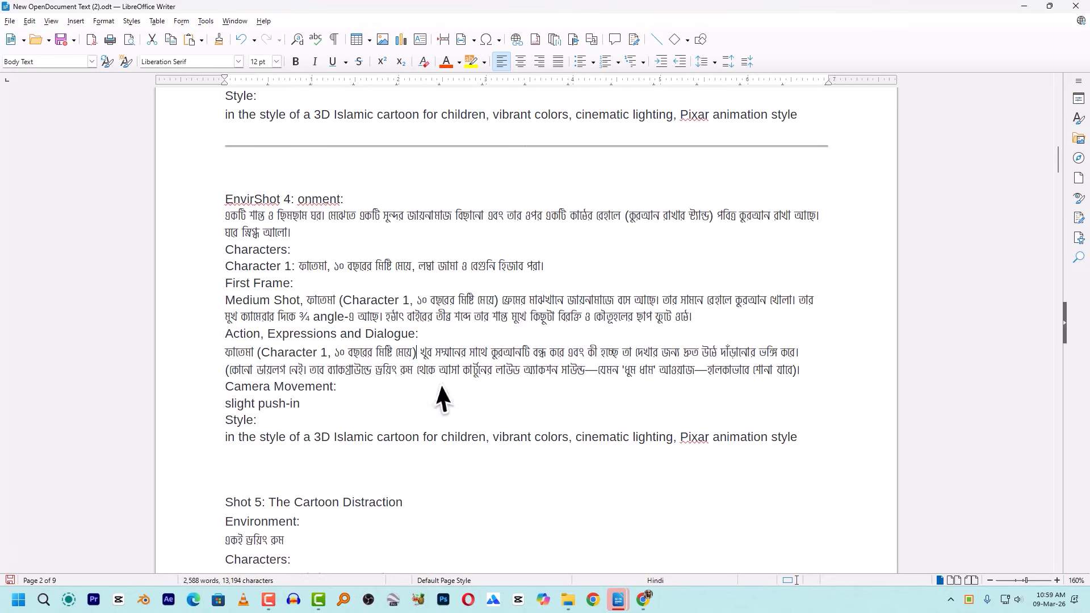
{"action": "left_click", "coordinate": [570, 356]}
{"action": "key", "text": "shift+End"}
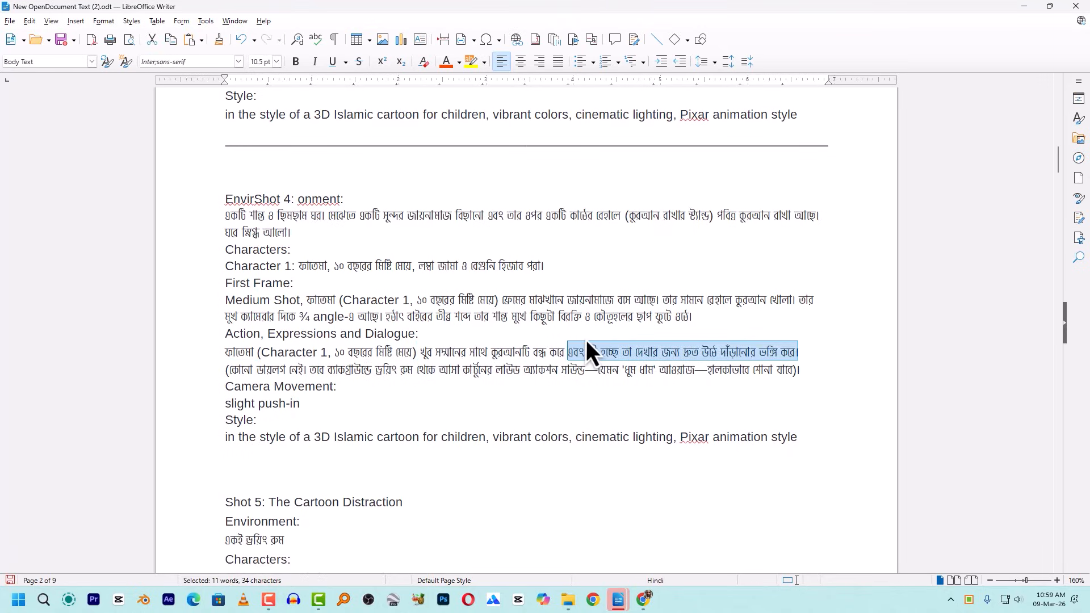
{"action": "key", "text": "BackSpace"}
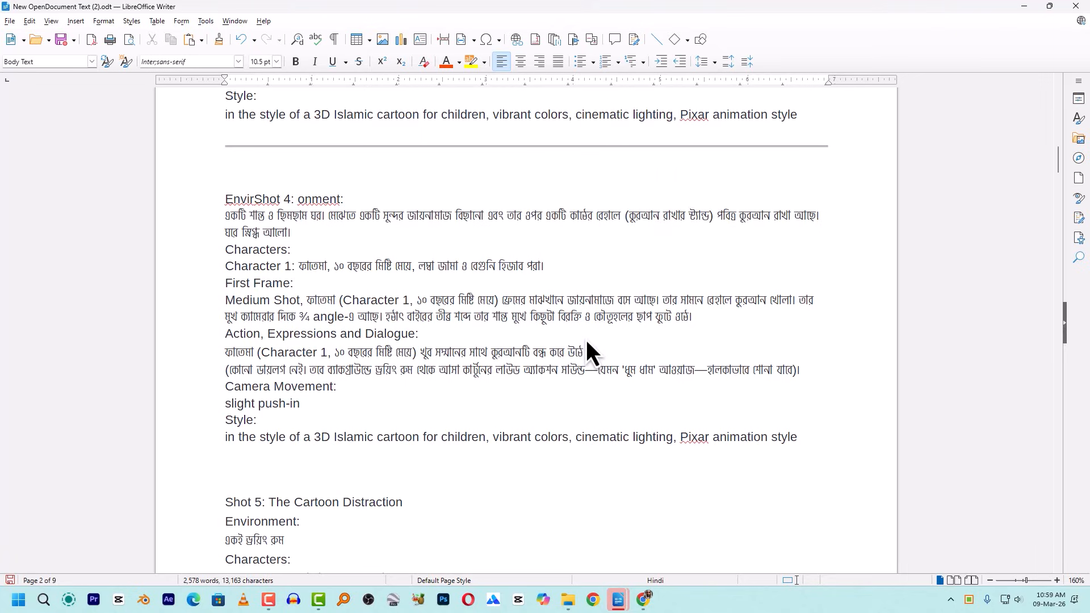
{"action": "type", "text": "উঠে চলে যায়।"}
Remove the stray "Envir" before the "Shot 4:" heading and add a separate "Environment:" line below it.
{"action": "left_click", "coordinate": [213, 200], "text": "shift"}
{"action": "key", "text": "BackSpace"}
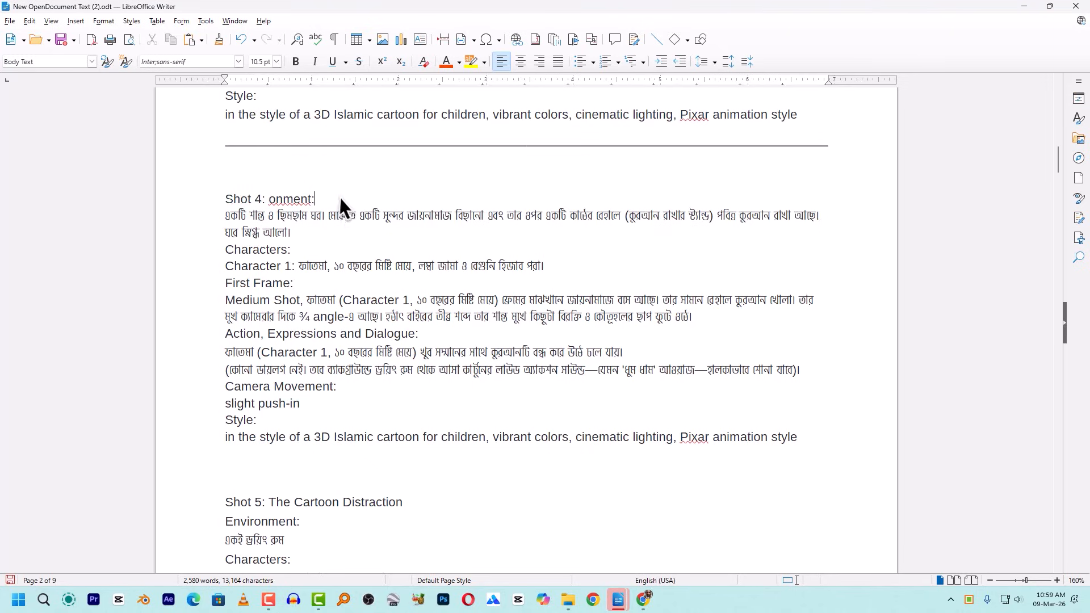
{"action": "left_click", "coordinate": [339, 198]}
{"action": "key", "text": "Return"}
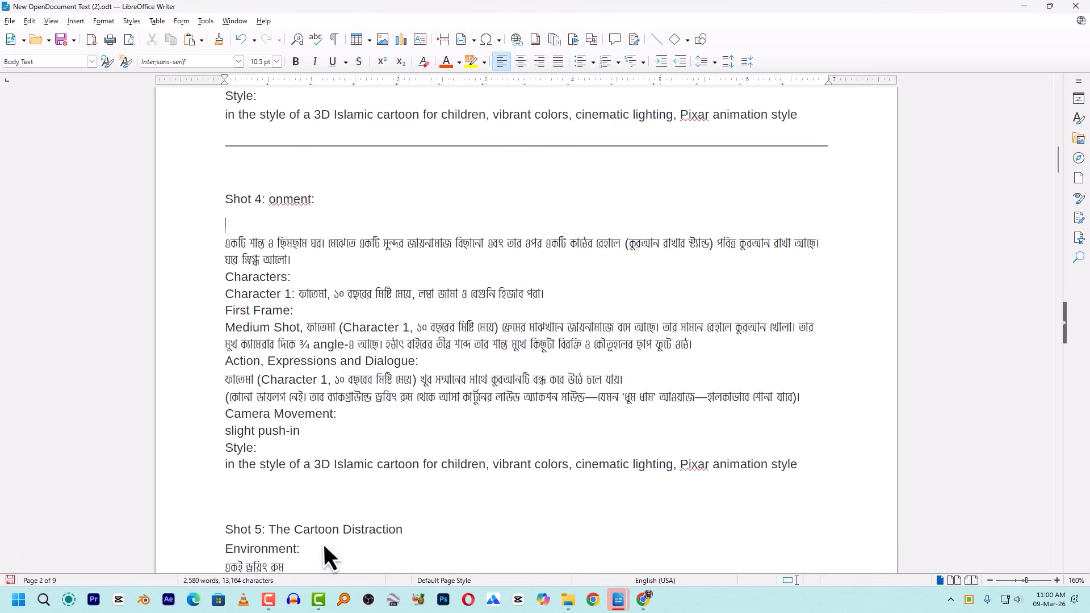
{"action": "left_click_drag", "start_coordinate": [324, 546], "coordinate": [217, 550]}
{"action": "left_click", "coordinate": [275, 226]}
{"action": "type", "text": "Environment:"}
Copy the Shot 4 text from Environment through Style and replace the prompt in the last Whisk project with it.
{"action": "left_click_drag", "start_coordinate": [217, 224], "coordinate": [799, 465]}
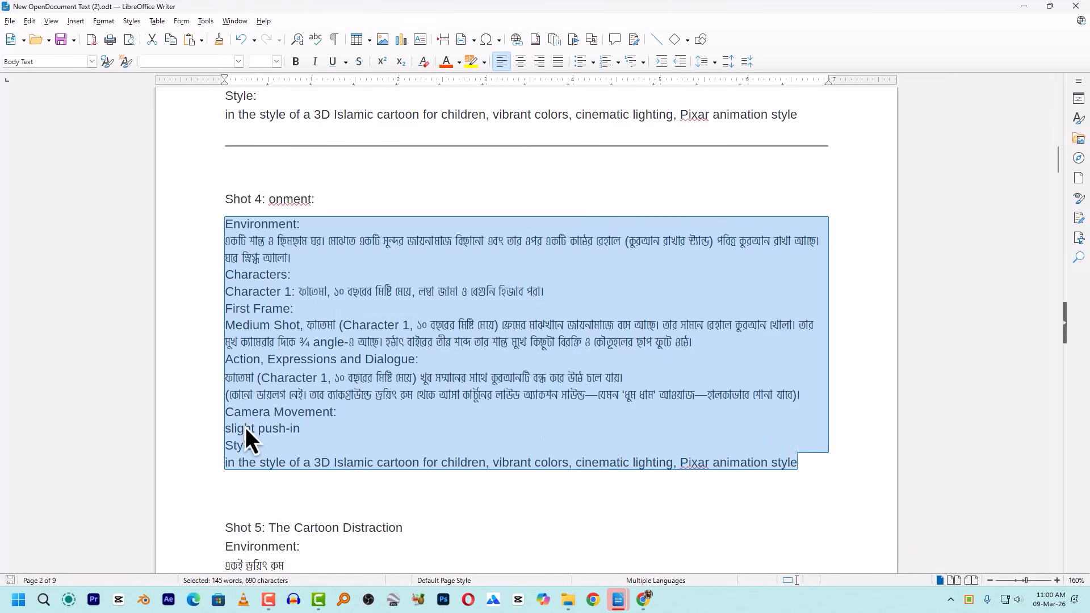
{"action": "left_click", "coordinate": [642, 601]}
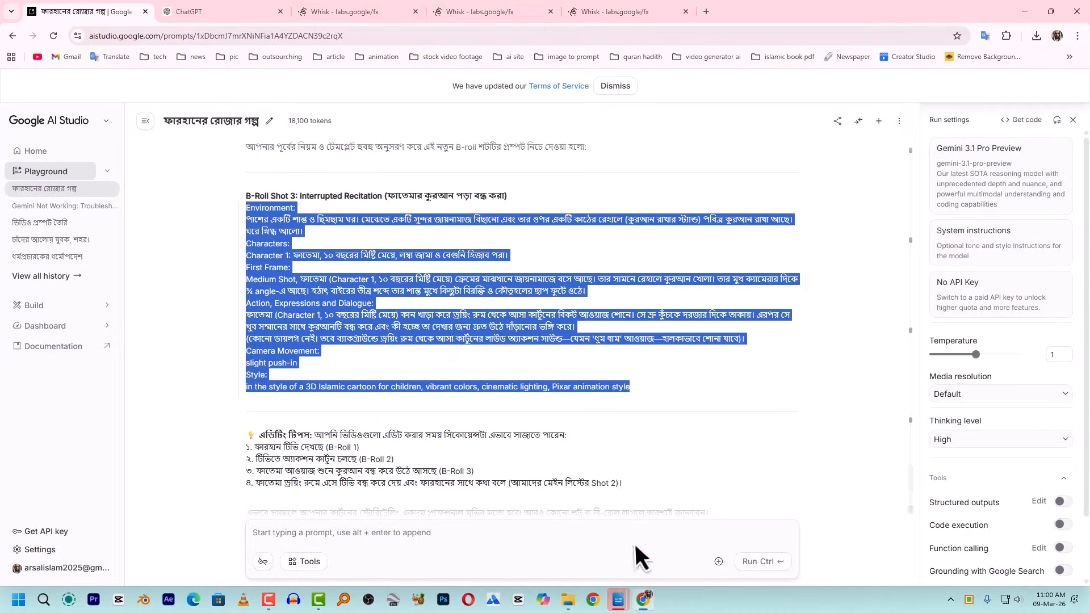
{"action": "left_click", "coordinate": [625, 12]}
{"action": "left_click", "coordinate": [553, 519]}
{"action": "key", "text": "ctrl+a"}
{"action": "key", "text": "ctrl+v"}
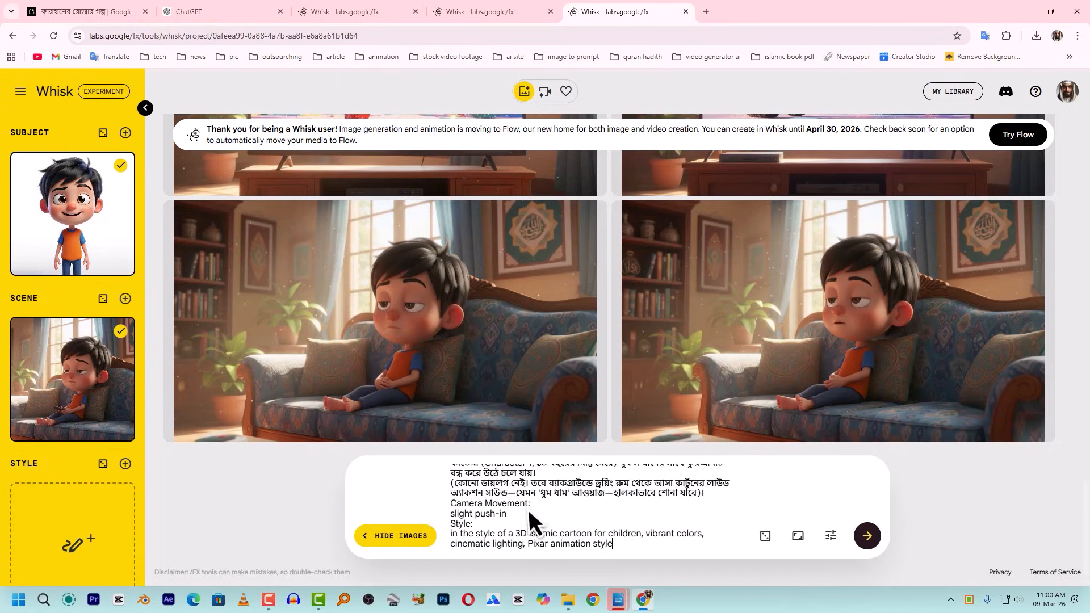
Delete the action and dialogue section and the "Camera Movement:" label from the Whisk prompt.
{"action": "scroll", "coordinate": [455, 486], "scroll_direction": "up", "scroll_amount": 3}
{"action": "left_click_drag", "start_coordinate": [451, 516], "coordinate": [521, 511]}
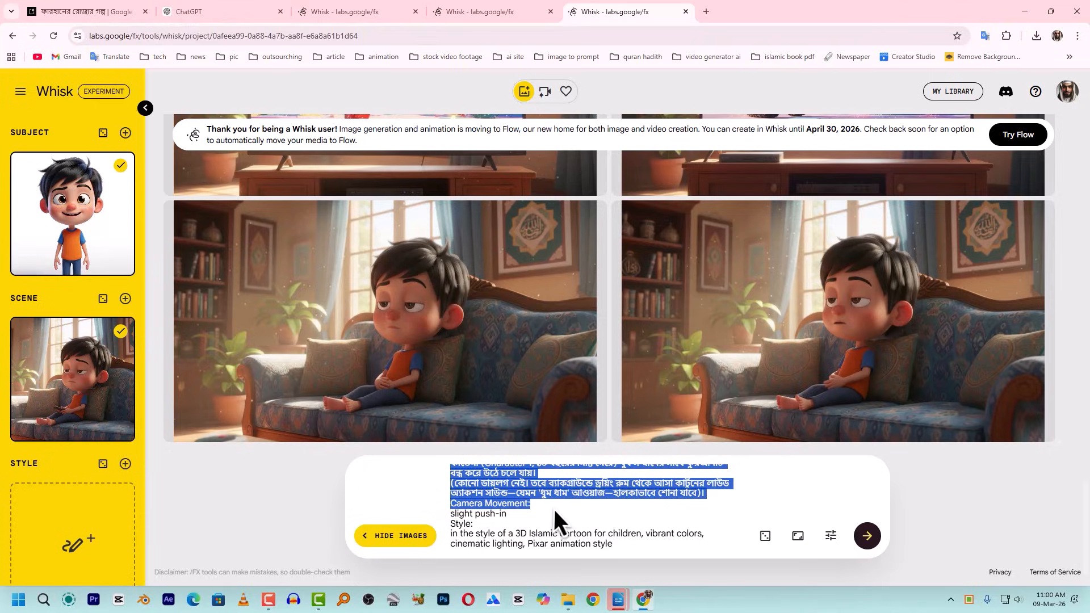
{"action": "key", "text": "BackSpace"}
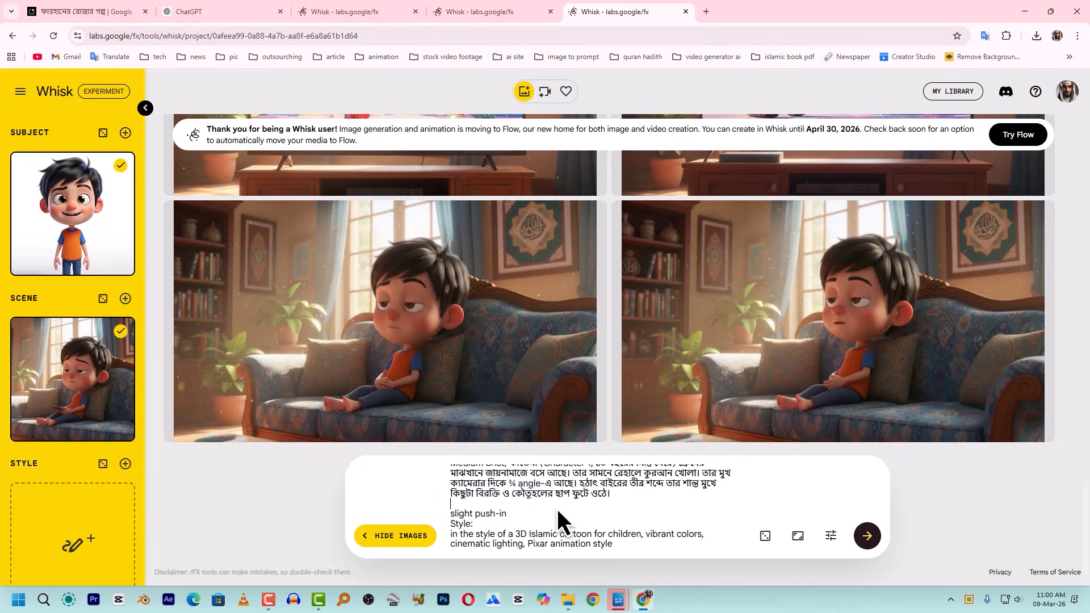
{"action": "key", "text": "ctrl+s"}
{"action": "left_click", "coordinate": [919, 567]}
Remove the scene and Farhan subject images, set the purple-hijab Fatema image as the subject and generate the Shot 4 images.
{"action": "mouse_move", "coordinate": [87, 344]}
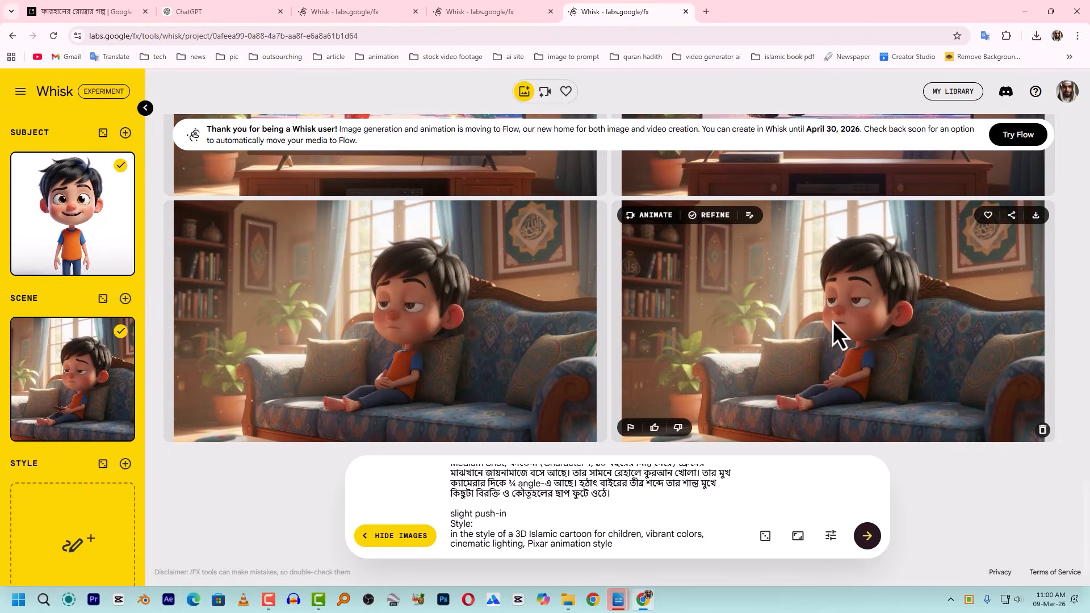
{"action": "left_click", "coordinate": [120, 427]}
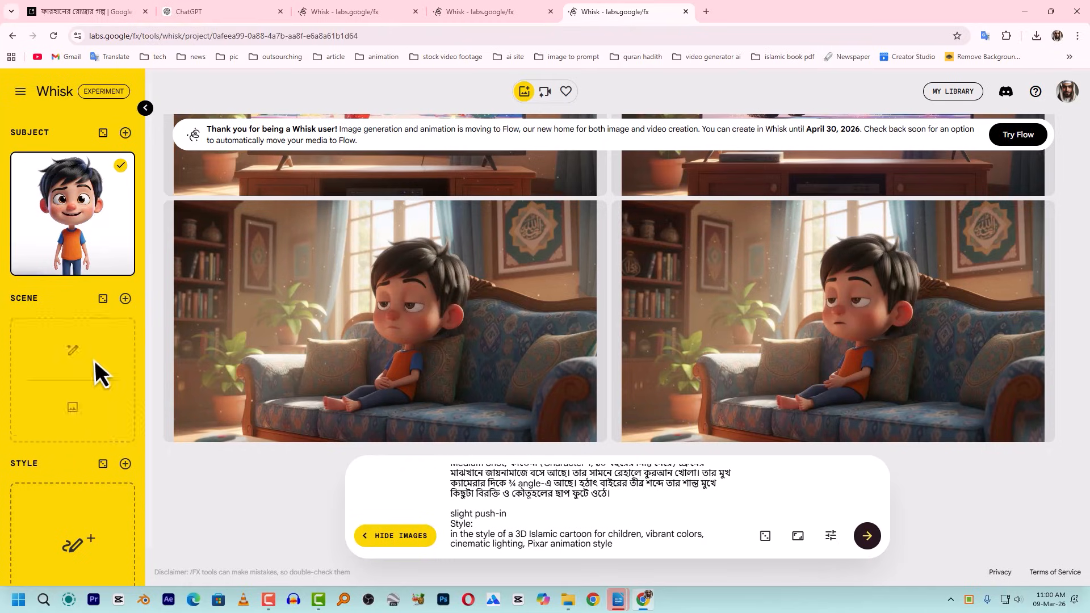
{"action": "left_click", "coordinate": [120, 262]}
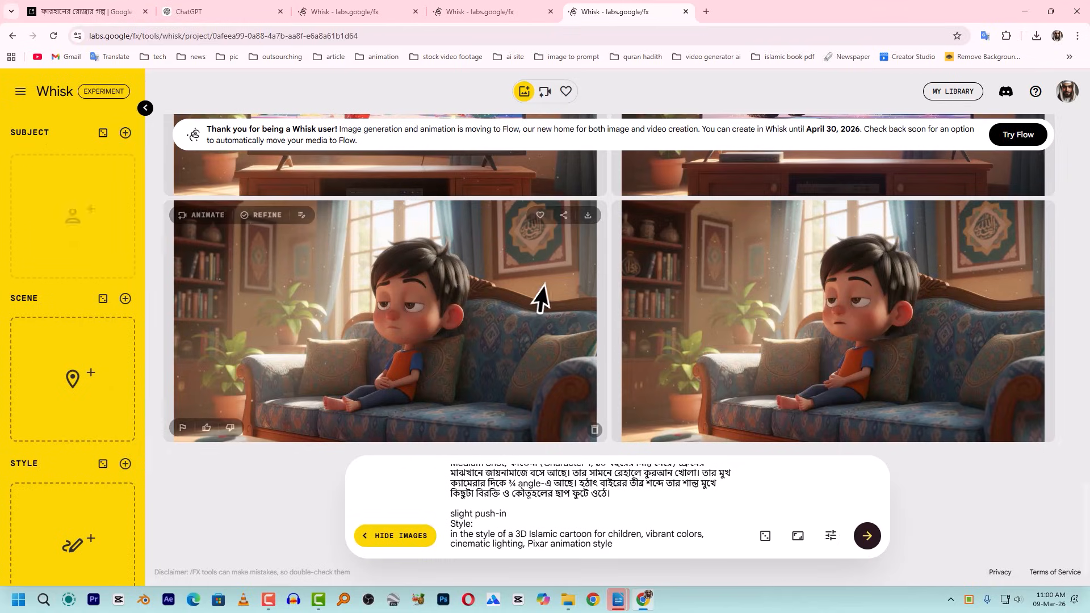
{"action": "scroll", "coordinate": [597, 284], "scroll_direction": "down", "scroll_amount": 15}
{"action": "scroll", "coordinate": [599, 281], "scroll_direction": "up", "scroll_amount": 1}
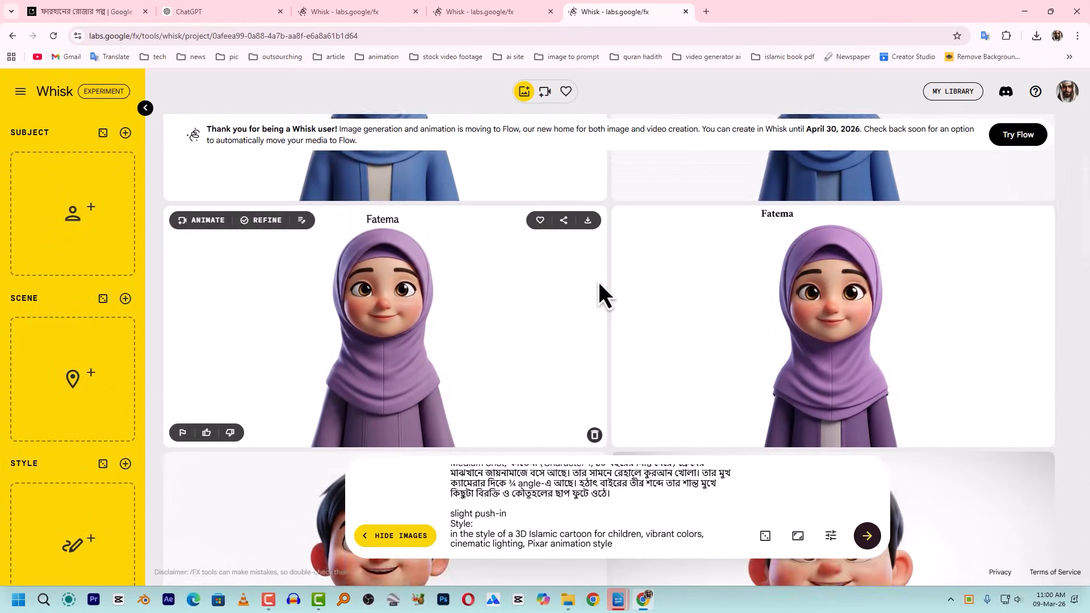
{"action": "scroll", "coordinate": [770, 294], "scroll_direction": "up", "scroll_amount": 6}
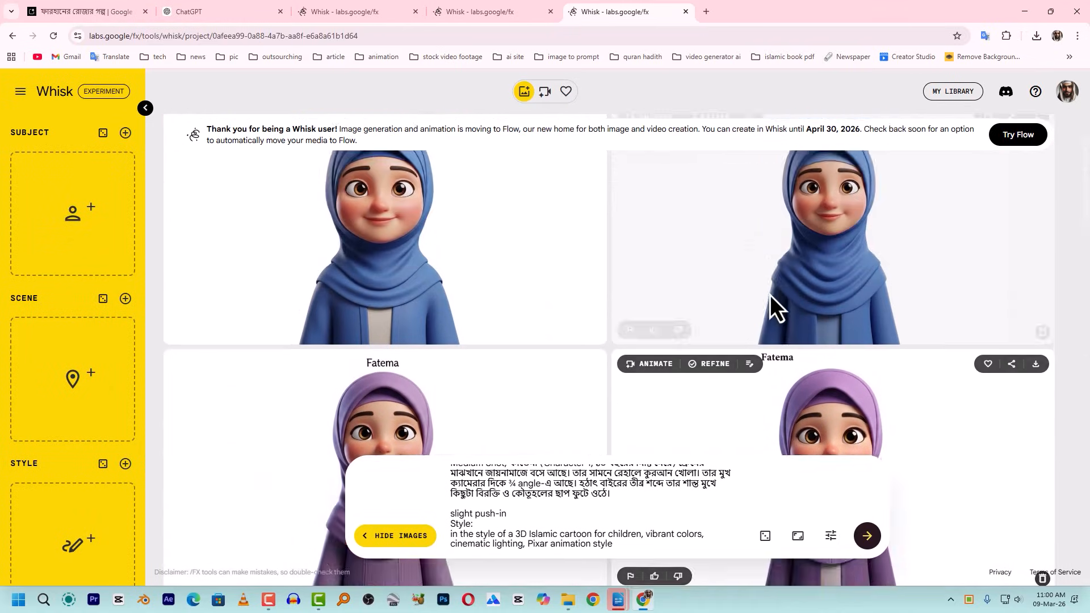
{"action": "scroll", "coordinate": [770, 295], "scroll_direction": "down", "scroll_amount": 6}
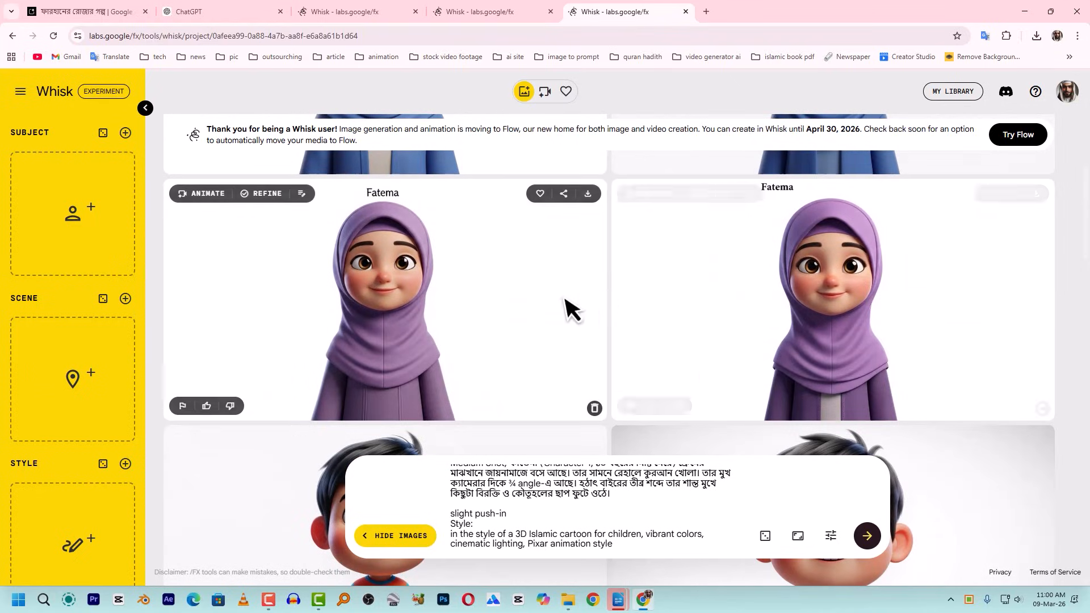
{"action": "left_click_drag", "start_coordinate": [449, 307], "coordinate": [94, 210]}
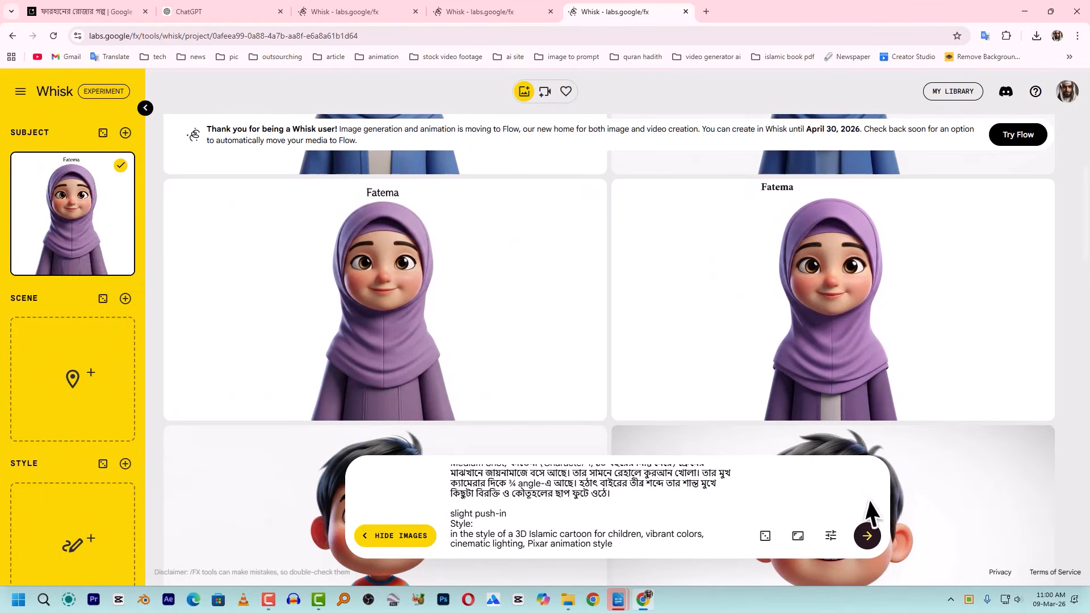
{"action": "left_click", "coordinate": [869, 535]}
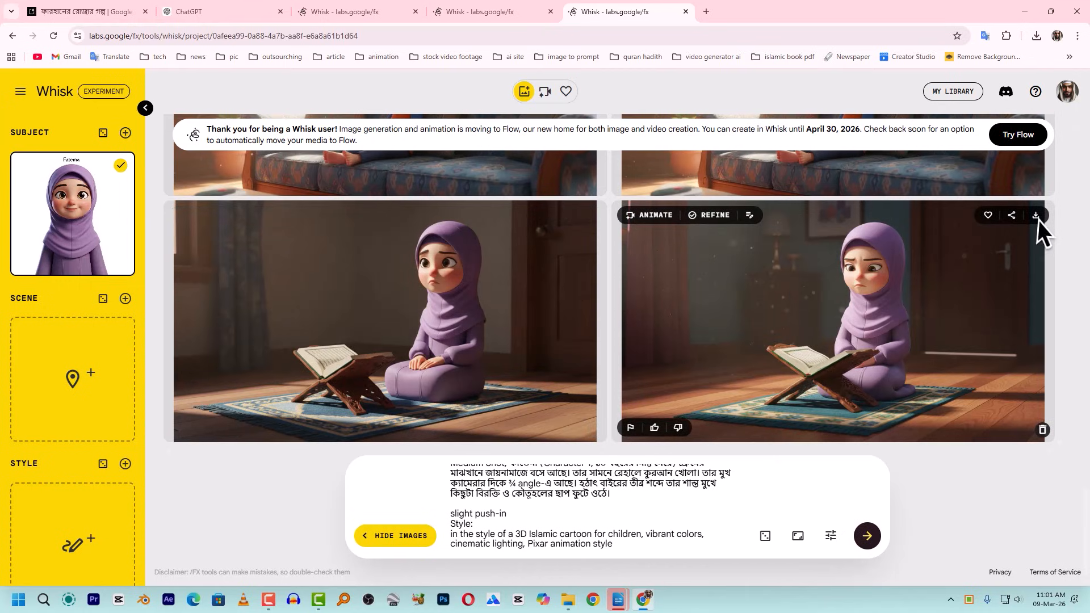
Download the second generated image of Fatema at the Quran stand and rename the file 04 in the Downloads folder.
{"action": "left_click", "coordinate": [1036, 216]}
{"action": "left_click", "coordinate": [998, 63]}
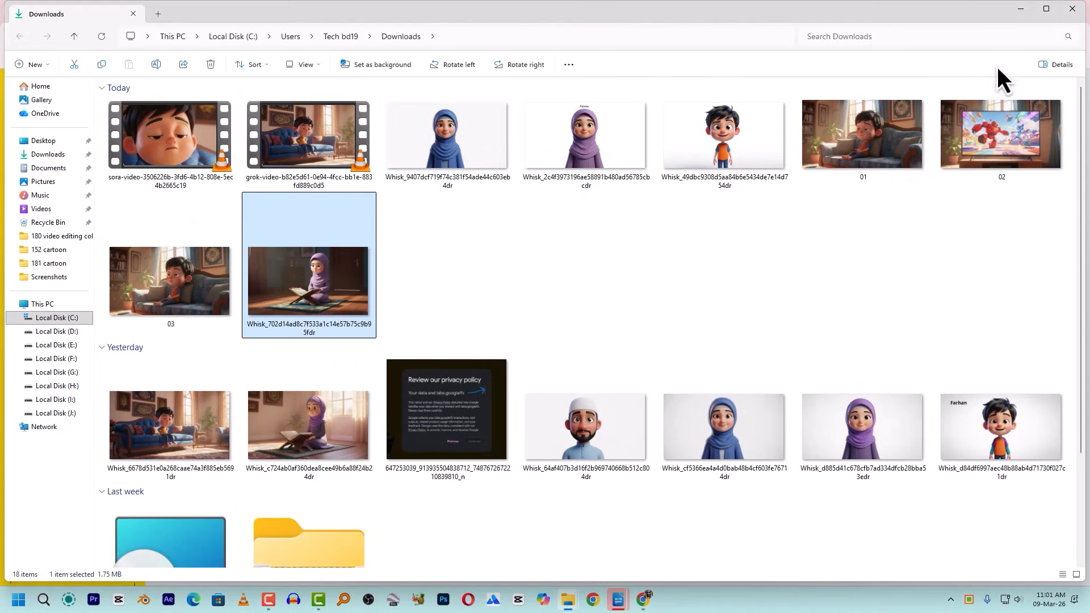
{"action": "key", "text": "F2"}
{"action": "type", "text": "04"}
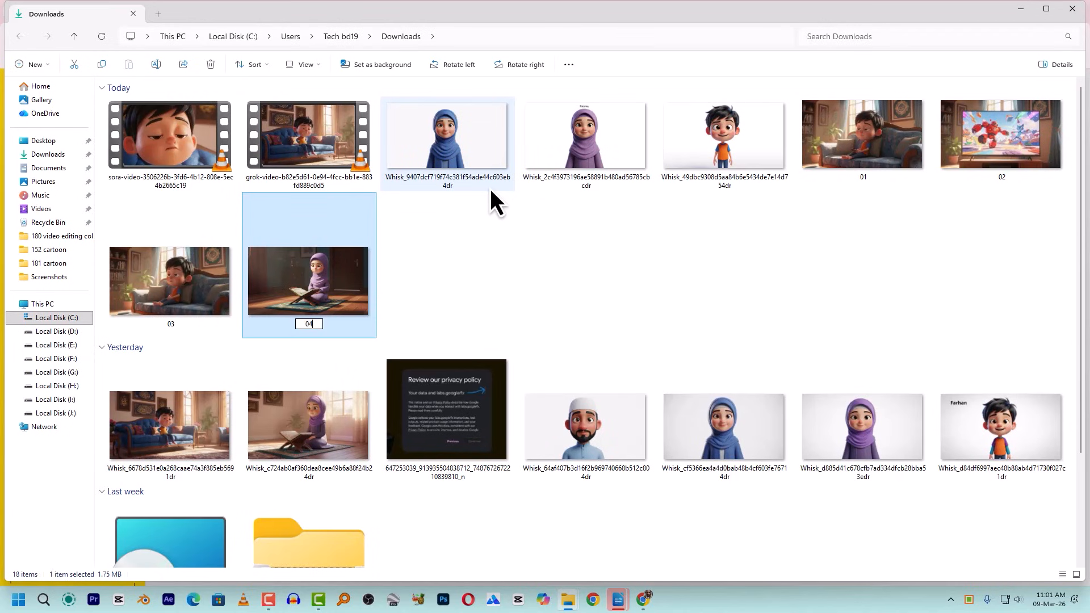
{"action": "key", "text": "Return"}
Copy the Shot 5 "The Cartoon Distraction" text from Environment through Style in the LibreOffice Writer script.
{"action": "key", "text": "alt+Tab"}
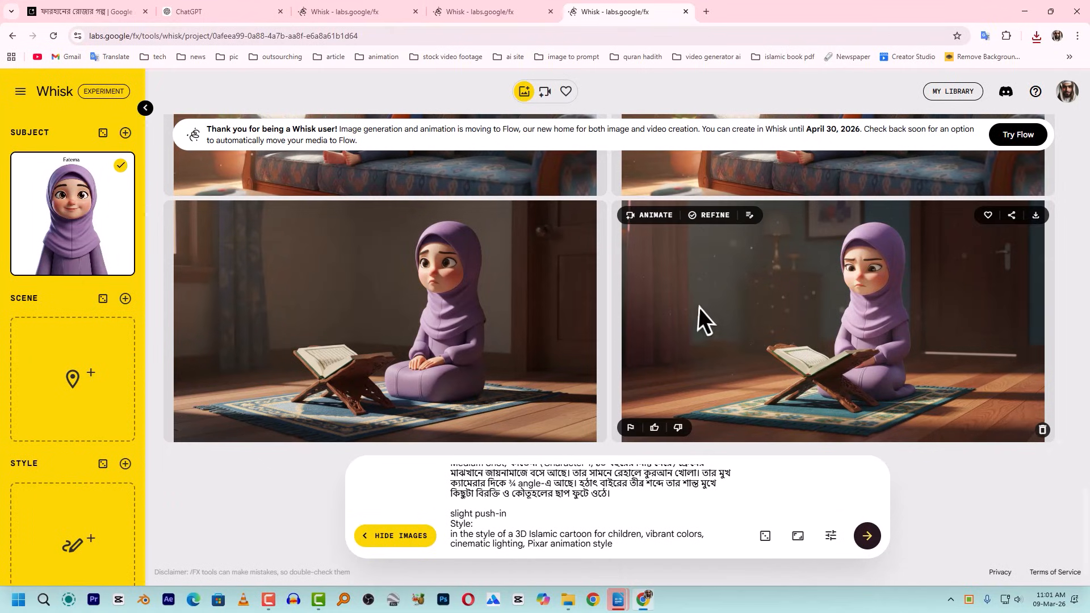
{"action": "mouse_move", "coordinate": [618, 596]}
{"action": "left_click", "coordinate": [730, 558]}
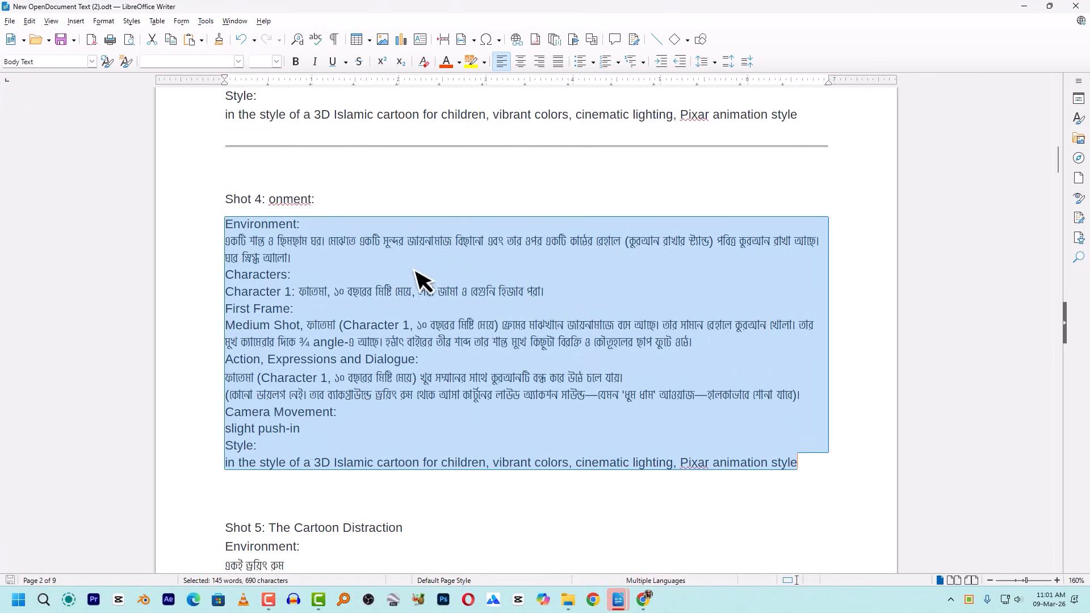
{"action": "scroll", "coordinate": [409, 278], "scroll_direction": "down", "scroll_amount": 3}
{"action": "scroll", "coordinate": [405, 281], "scroll_direction": "down", "scroll_amount": 3}
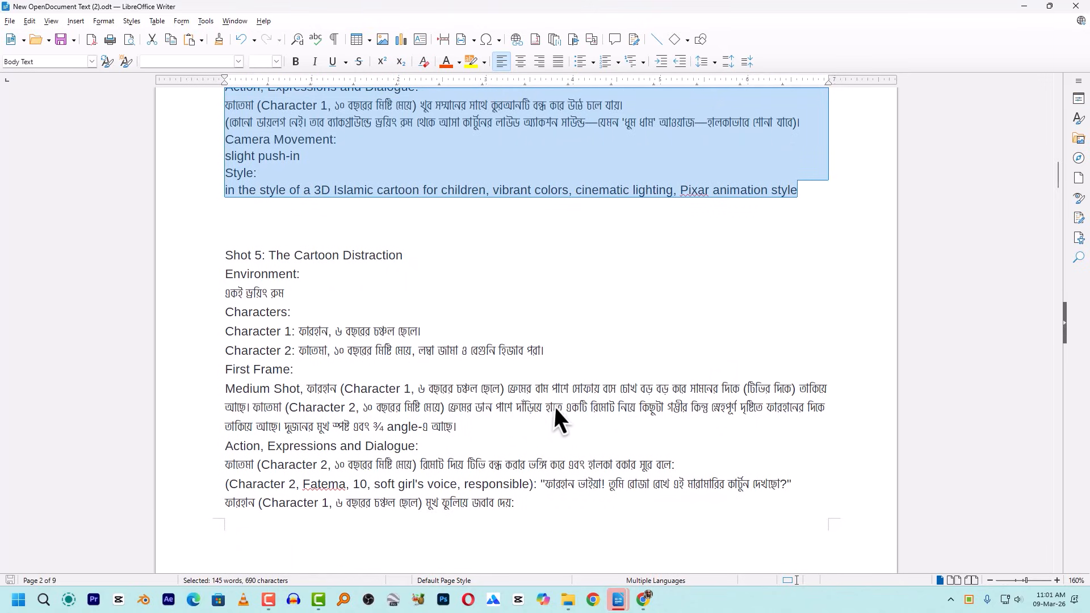
{"action": "scroll", "coordinate": [678, 420], "scroll_direction": "down", "scroll_amount": 1}
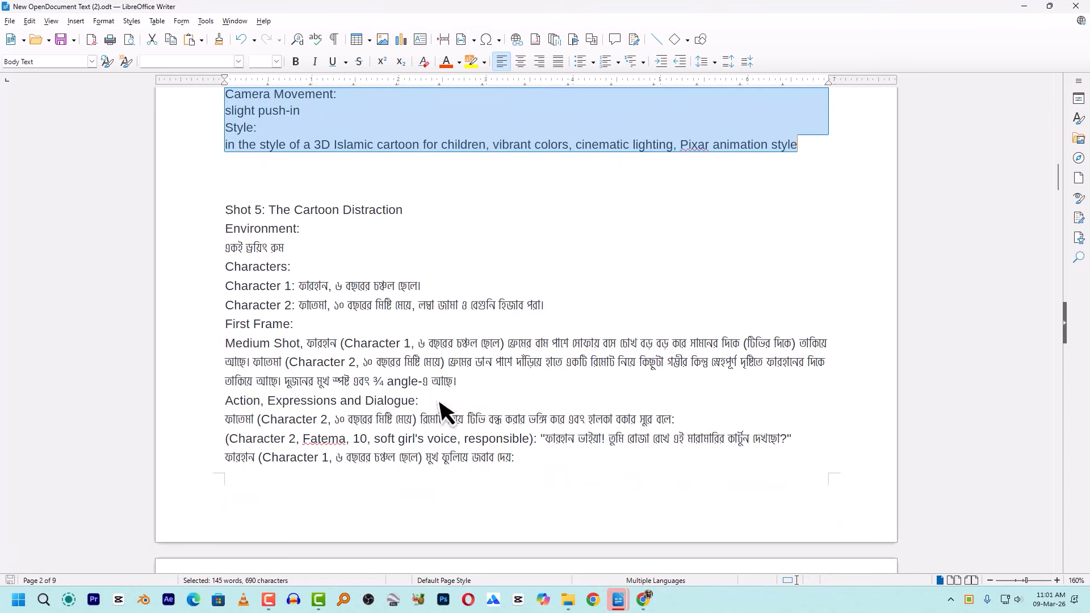
{"action": "left_click", "coordinate": [317, 303]}
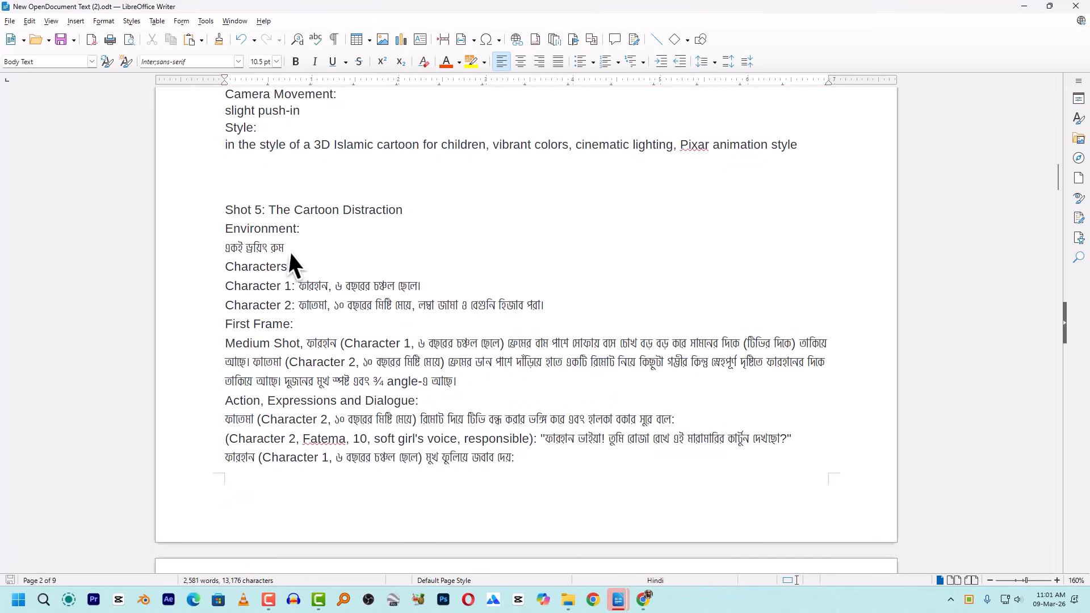
{"action": "left_click_drag", "start_coordinate": [222, 247], "coordinate": [369, 246]}
{"action": "left_click", "coordinate": [269, 243]}
{"action": "left_click", "coordinate": [217, 230]}
{"action": "left_click_drag", "start_coordinate": [217, 230], "coordinate": [807, 461]}
{"action": "scroll", "coordinate": [333, 376], "scroll_direction": "down", "scroll_amount": 2}
{"action": "scroll", "coordinate": [443, 389], "scroll_direction": "down", "scroll_amount": 4}
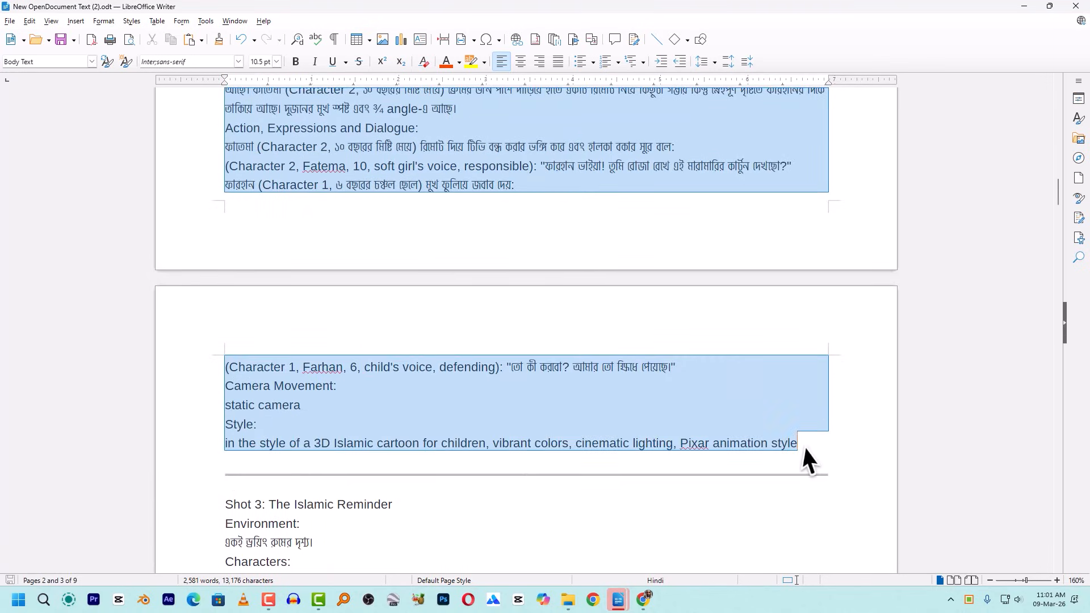
Switch to the last Whisk project and replace its whole prompt with the copied Shot 5 text.
{"action": "left_click", "coordinate": [644, 600]}
{"action": "left_click", "coordinate": [551, 536]}
{"action": "key", "text": "ctrl+a"}
{"action": "key", "text": "ctrl+v"}
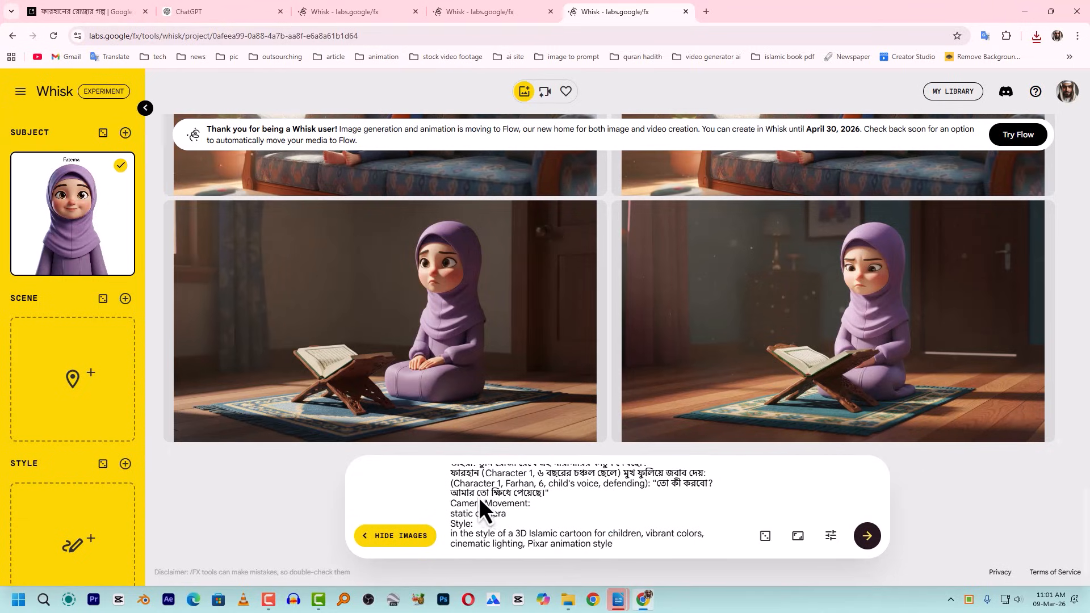
Delete the action and dialogue section and the camera movement lines from the Shot 5 prompt, then check the remaining text.
{"action": "scroll", "coordinate": [479, 497], "scroll_direction": "up", "scroll_amount": 1}
{"action": "left_click_drag", "start_coordinate": [452, 482], "coordinate": [526, 508]}
{"action": "scroll", "coordinate": [491, 495], "scroll_direction": "down", "scroll_amount": 1}
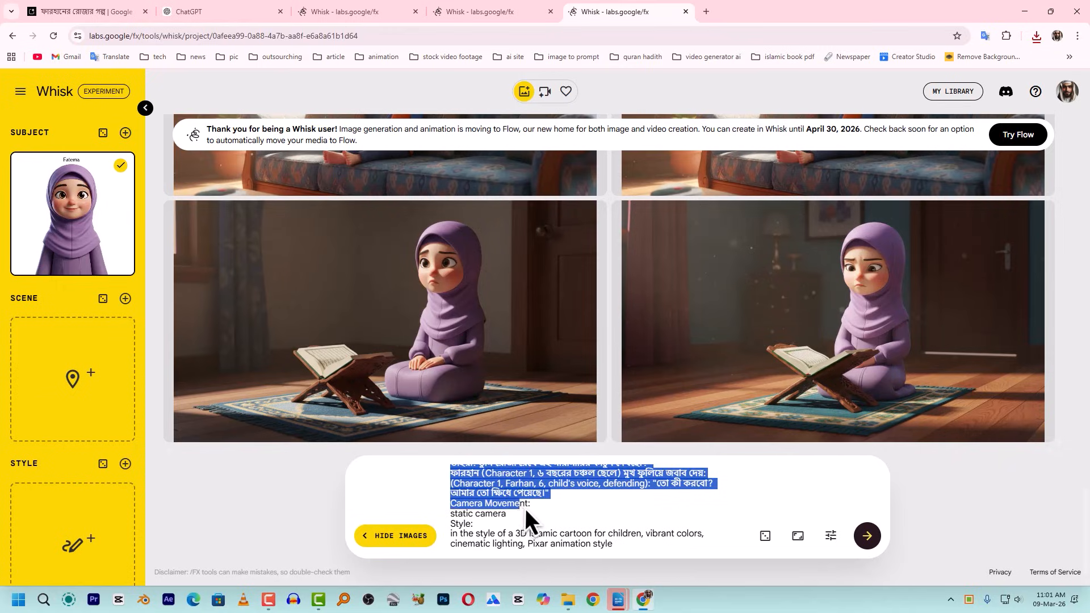
{"action": "key", "text": "BackSpace"}
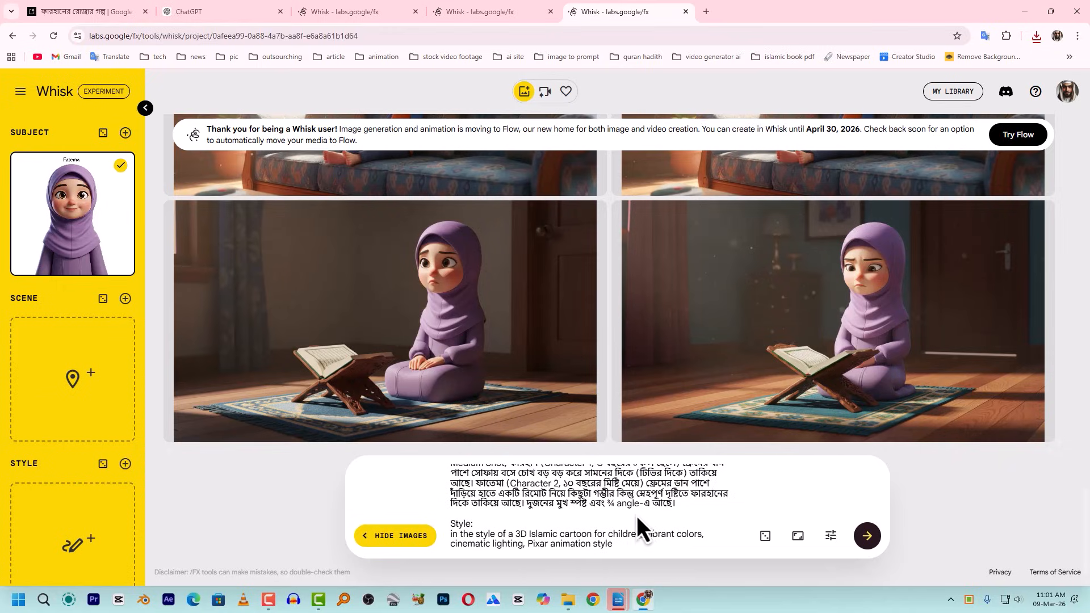
{"action": "scroll", "coordinate": [636, 516], "scroll_direction": "up", "scroll_amount": 5}
{"action": "scroll", "coordinate": [511, 517], "scroll_direction": "down", "scroll_amount": 2}
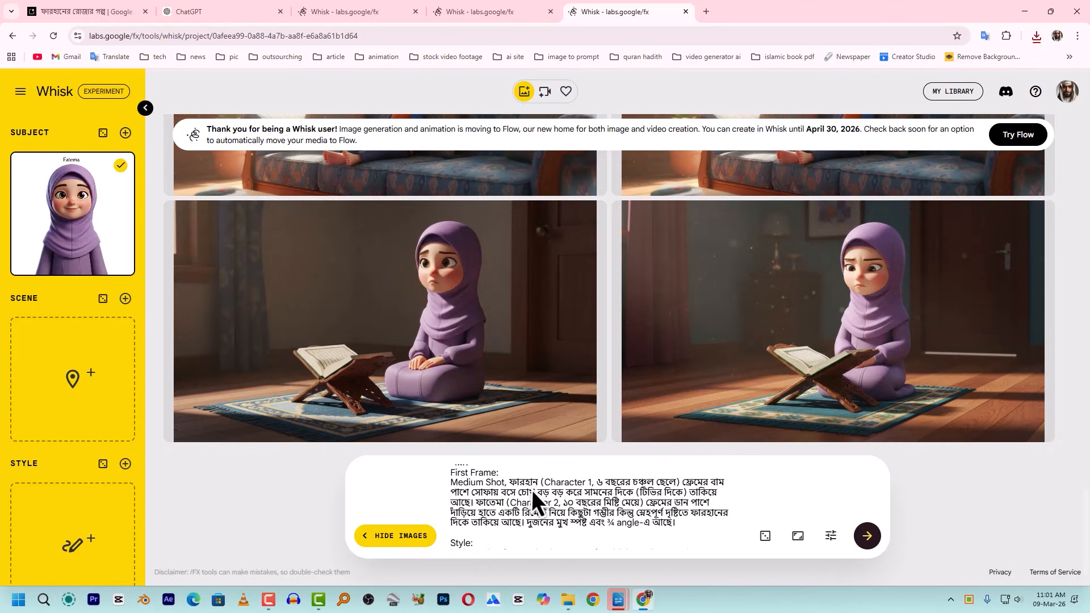
{"action": "scroll", "coordinate": [519, 499], "scroll_direction": "down", "scroll_amount": 1}
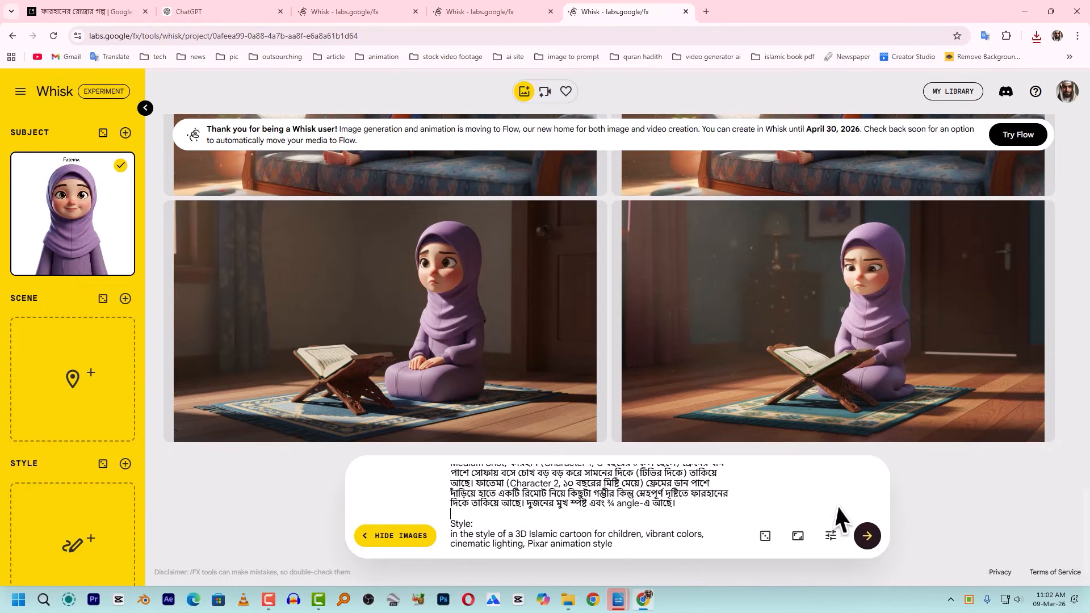
{"action": "scroll", "coordinate": [590, 503], "scroll_direction": "up", "scroll_amount": 3}
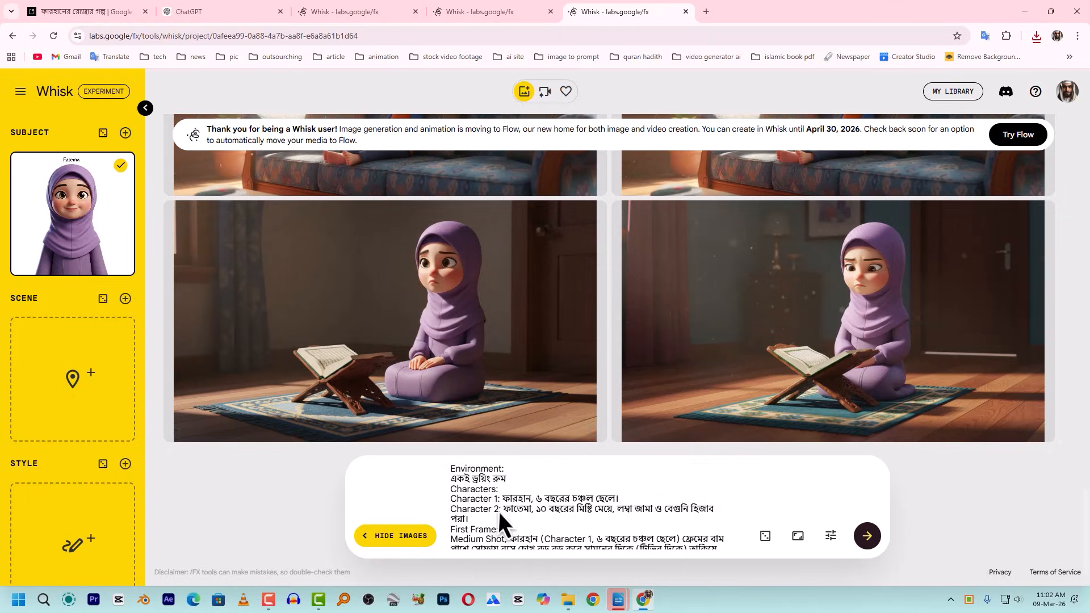
Add the earlier generated image of Farhan in the orange shirt as a second subject beside Fatema and generate the Shot 5 images.
{"action": "mouse_move", "coordinate": [53, 196]}
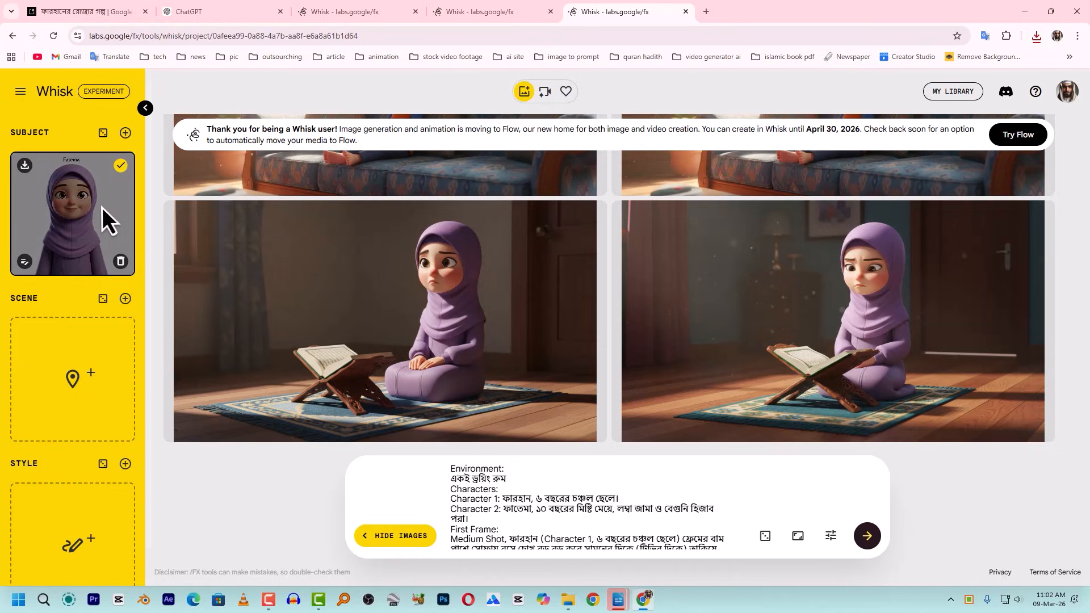
{"action": "scroll", "coordinate": [572, 276], "scroll_direction": "up", "scroll_amount": 10}
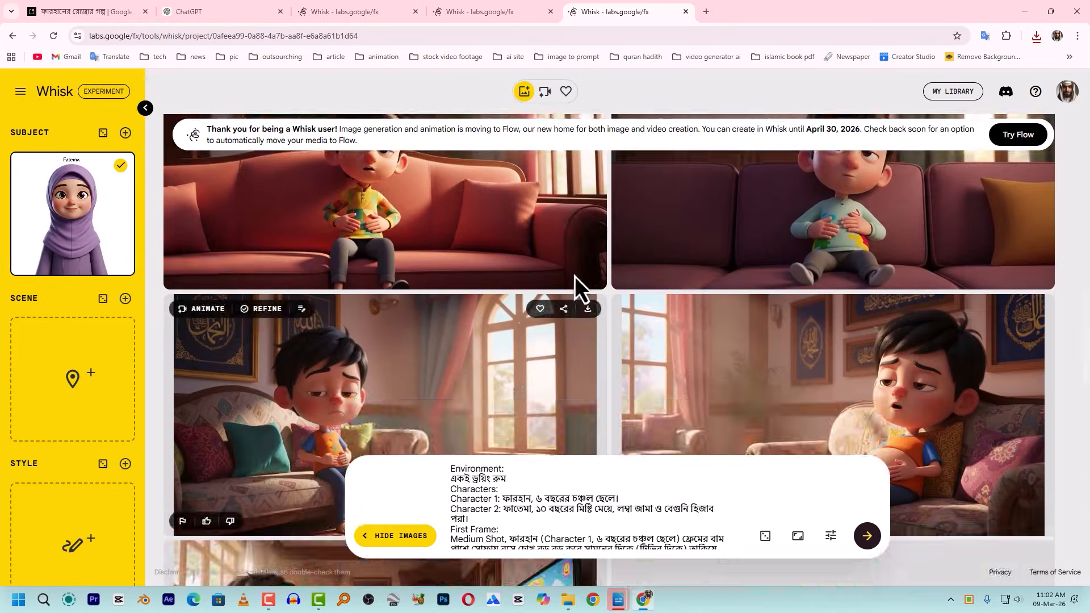
{"action": "scroll", "coordinate": [575, 277], "scroll_direction": "up", "scroll_amount": 5}
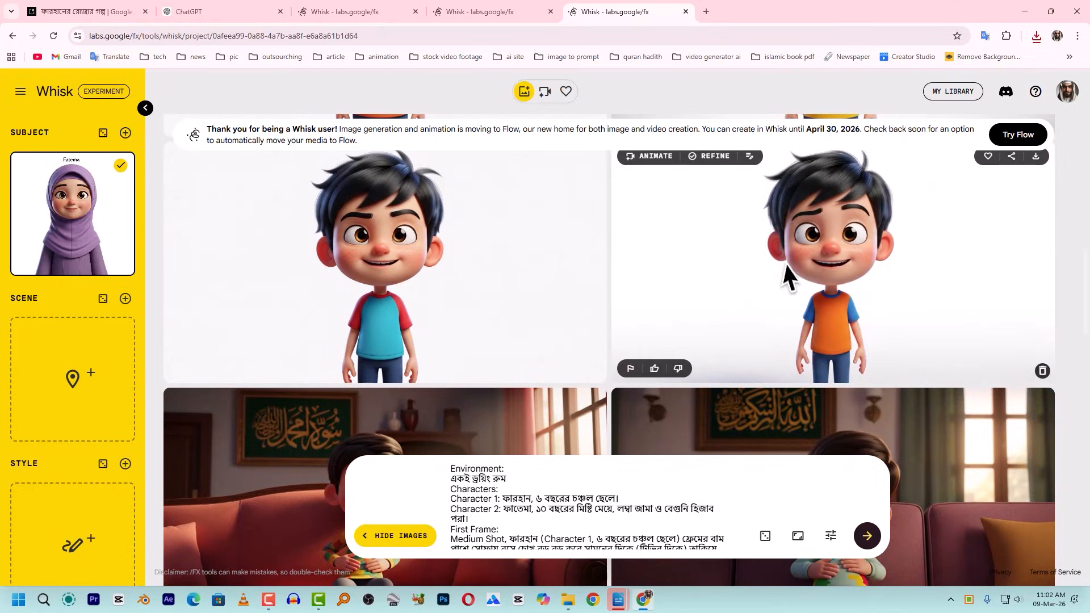
{"action": "left_click_drag", "start_coordinate": [790, 263], "coordinate": [72, 261]}
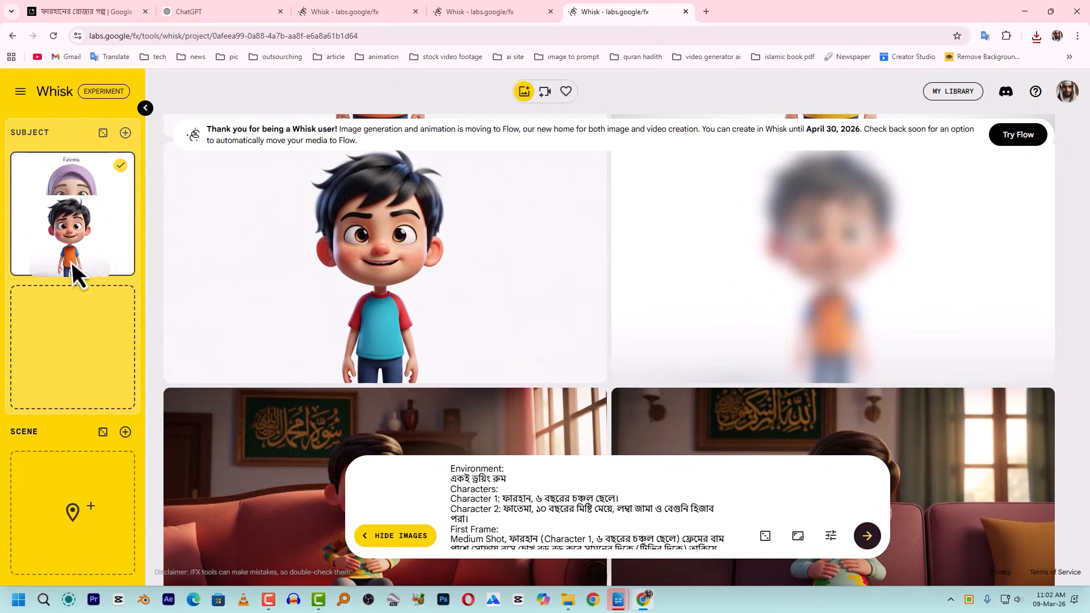
{"action": "scroll", "coordinate": [545, 521], "scroll_direction": "down", "scroll_amount": 3}
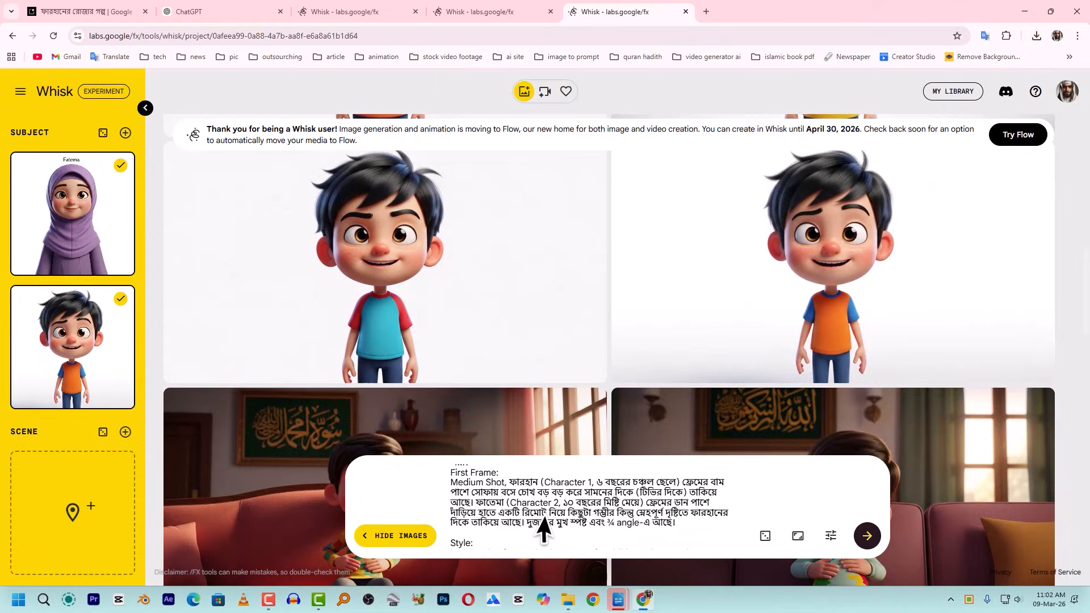
{"action": "left_click", "coordinate": [867, 535]}
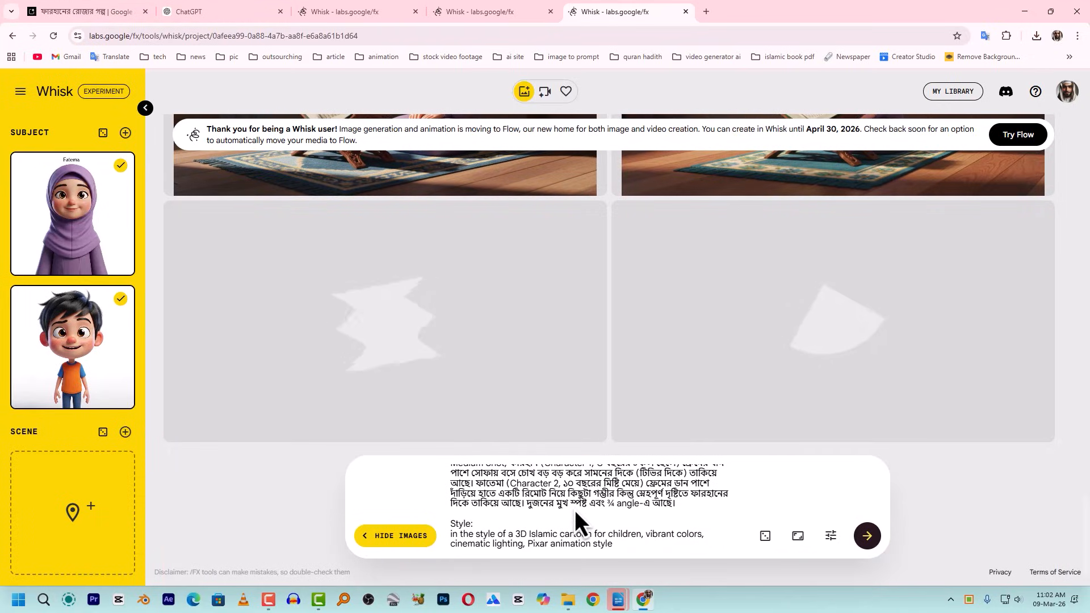
Set the second image of Farhan sitting on the blue patterned sofa as the scene and generate the Shot 5 images again.
{"action": "mouse_move", "coordinate": [82, 170]}
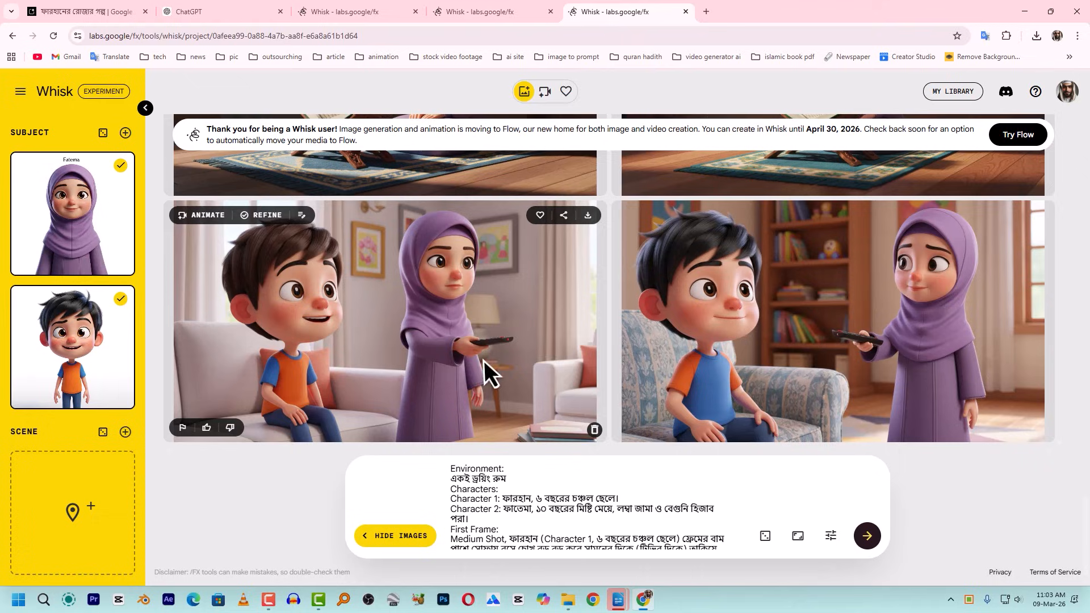
{"action": "scroll", "coordinate": [448, 363], "scroll_direction": "up", "scroll_amount": 3}
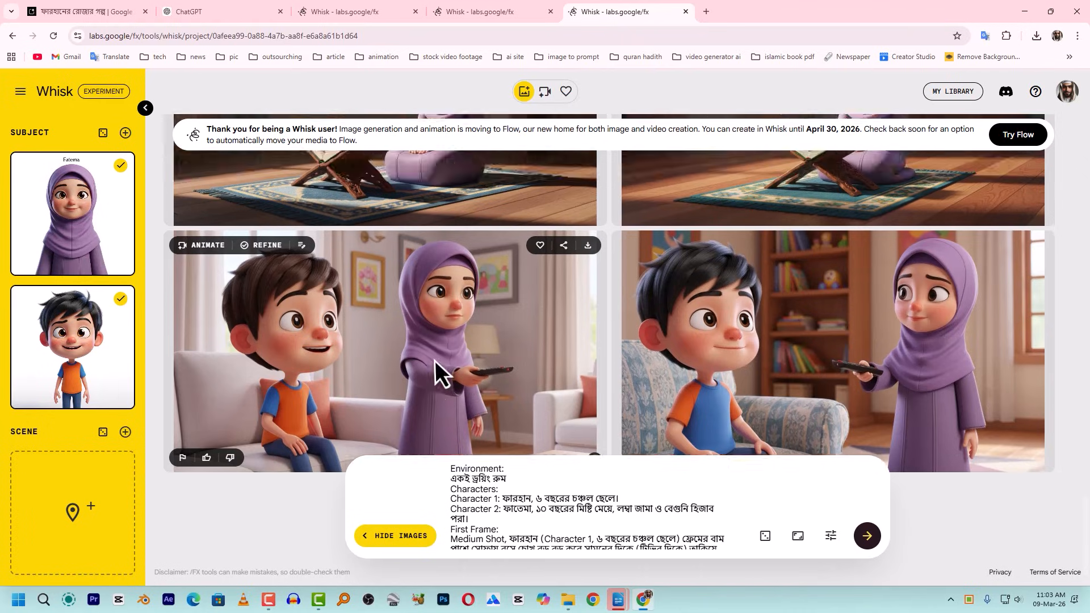
{"action": "scroll", "coordinate": [431, 374], "scroll_direction": "down", "scroll_amount": 3}
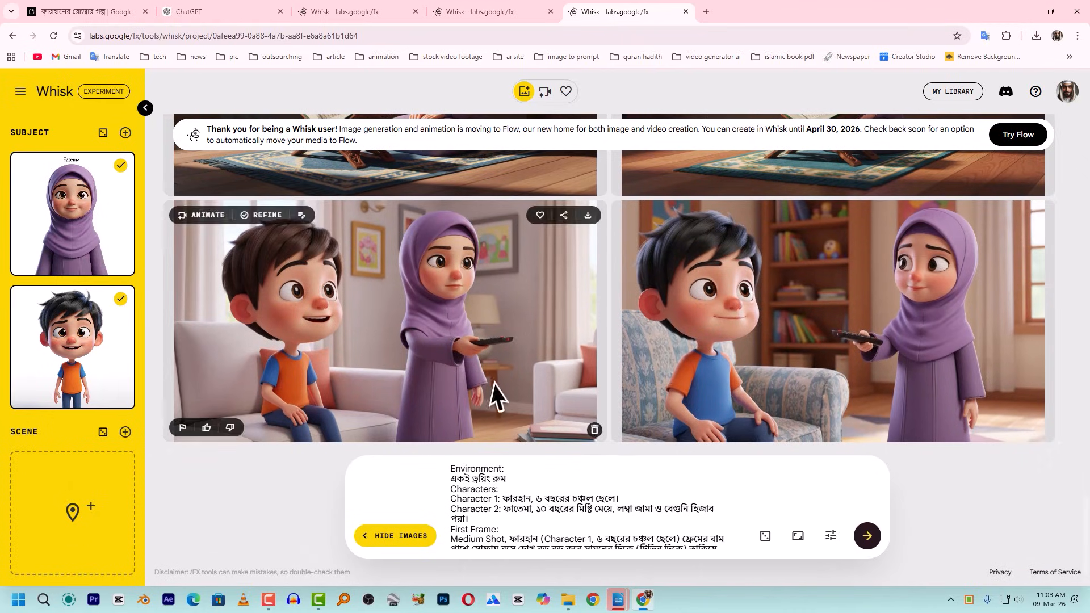
{"action": "scroll", "coordinate": [407, 384], "scroll_direction": "down", "scroll_amount": 15}
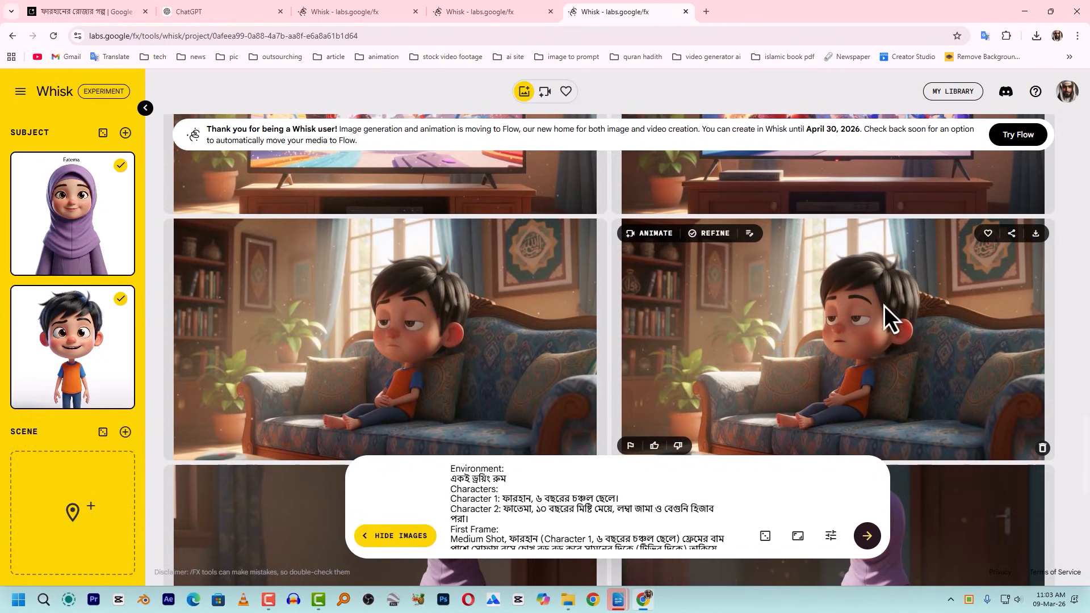
{"action": "left_click_drag", "start_coordinate": [847, 278], "coordinate": [43, 429]}
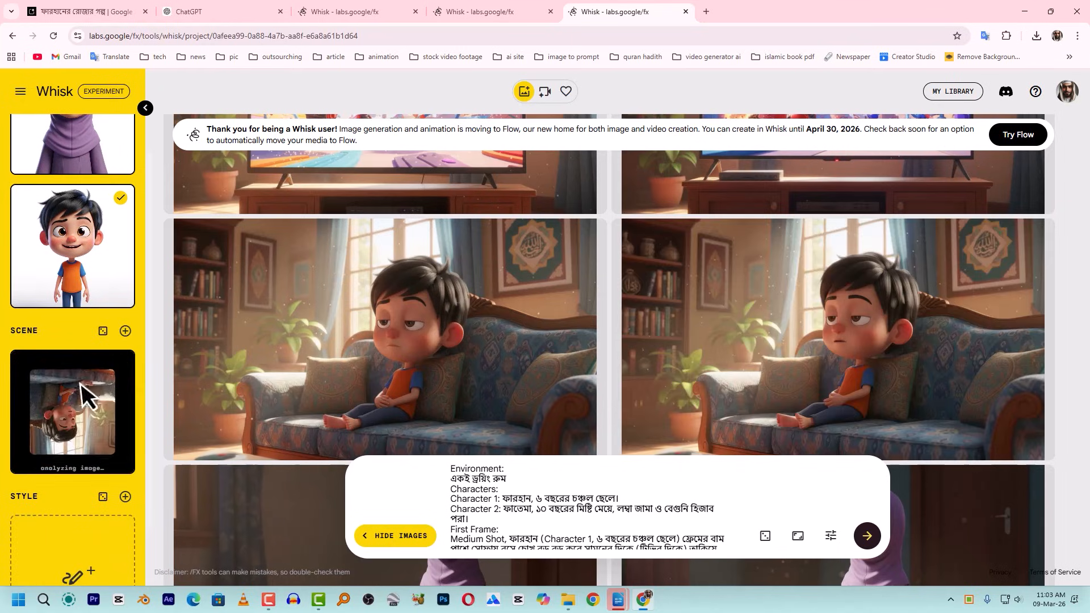
{"action": "scroll", "coordinate": [761, 406], "scroll_direction": "down", "scroll_amount": 9}
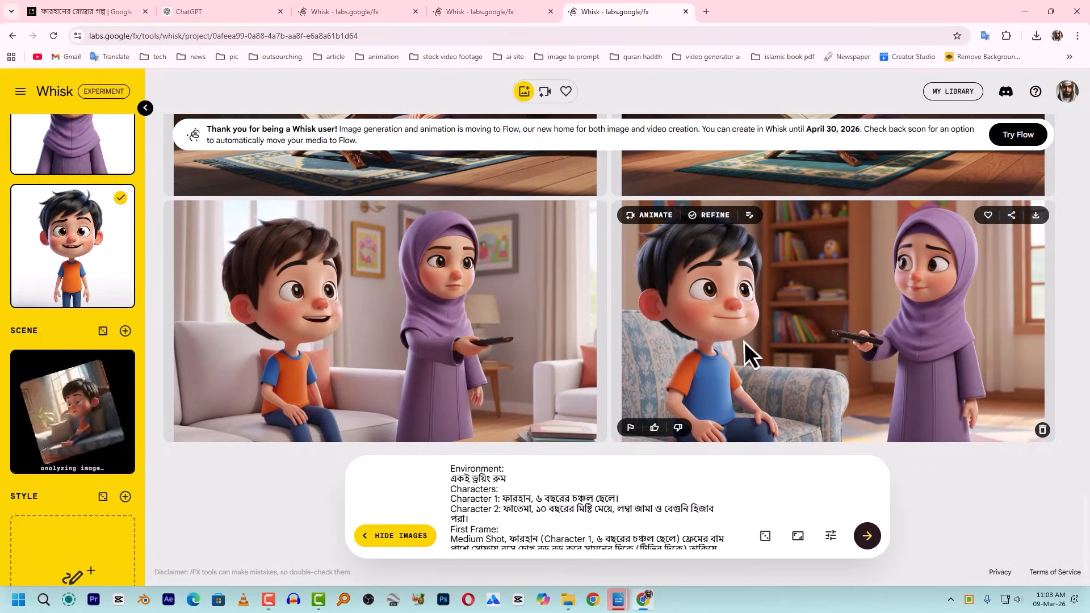
{"action": "left_click_drag", "start_coordinate": [458, 482], "coordinate": [530, 479]}
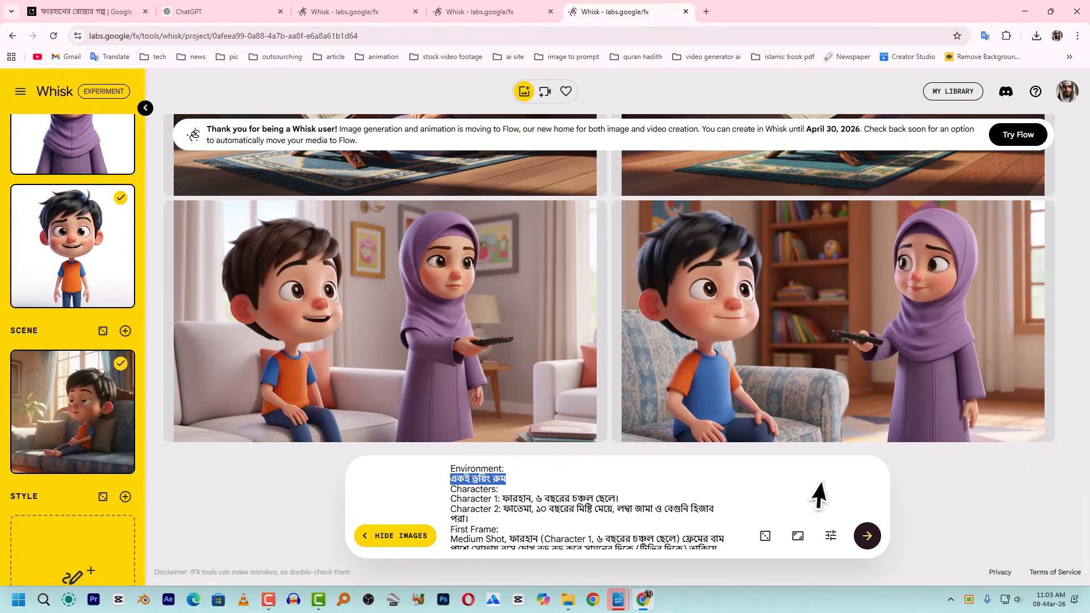
{"action": "left_click", "coordinate": [865, 536]}
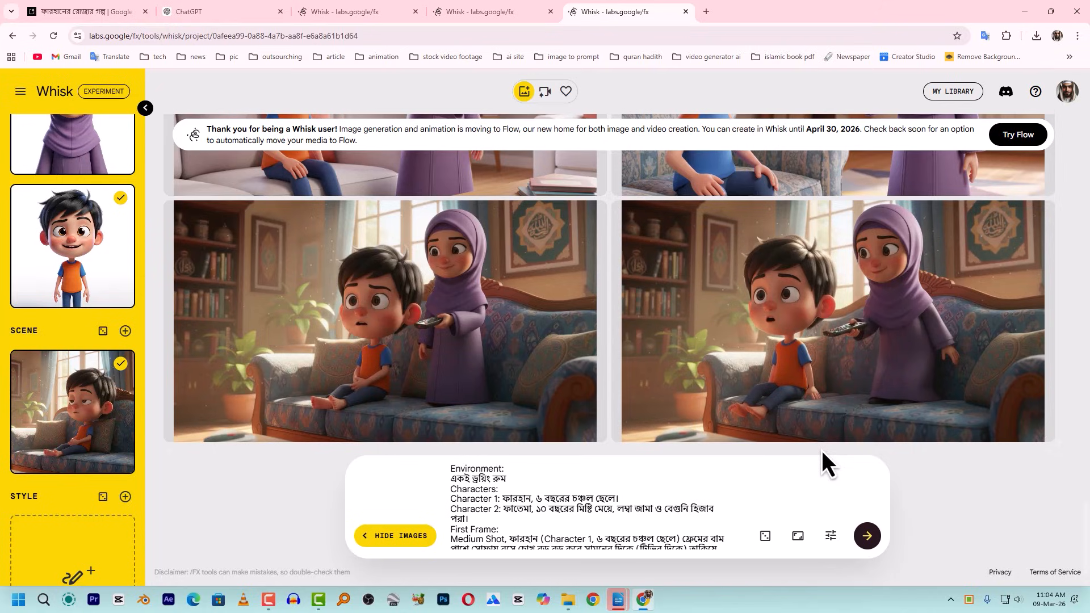
Compare the newly generated Shot 5 images with the earlier sofa images and the First Frame description in the prompt.
{"action": "mouse_move", "coordinate": [433, 295]}
{"action": "scroll", "coordinate": [655, 500], "scroll_direction": "down", "scroll_amount": 5}
{"action": "scroll", "coordinate": [652, 502], "scroll_direction": "up", "scroll_amount": 4}
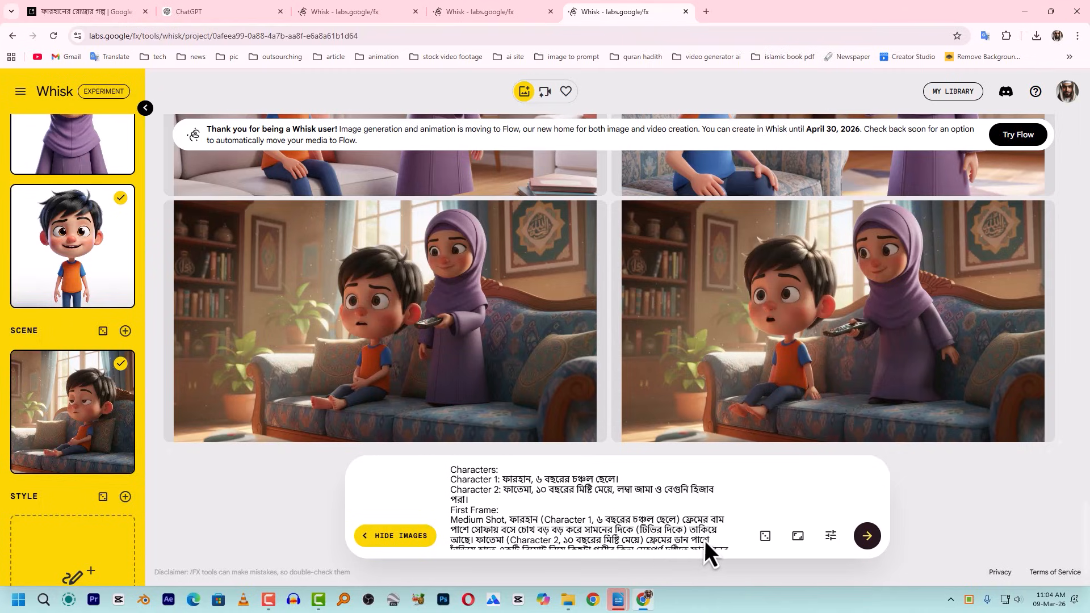
{"action": "scroll", "coordinate": [682, 540], "scroll_direction": "down", "scroll_amount": 1}
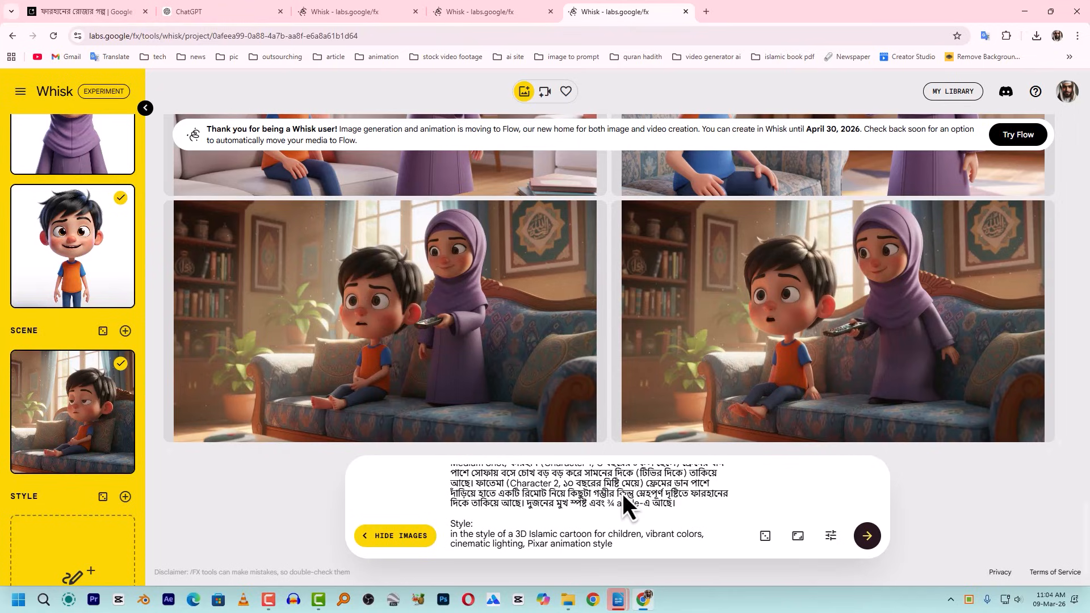
{"action": "mouse_move", "coordinate": [334, 235]}
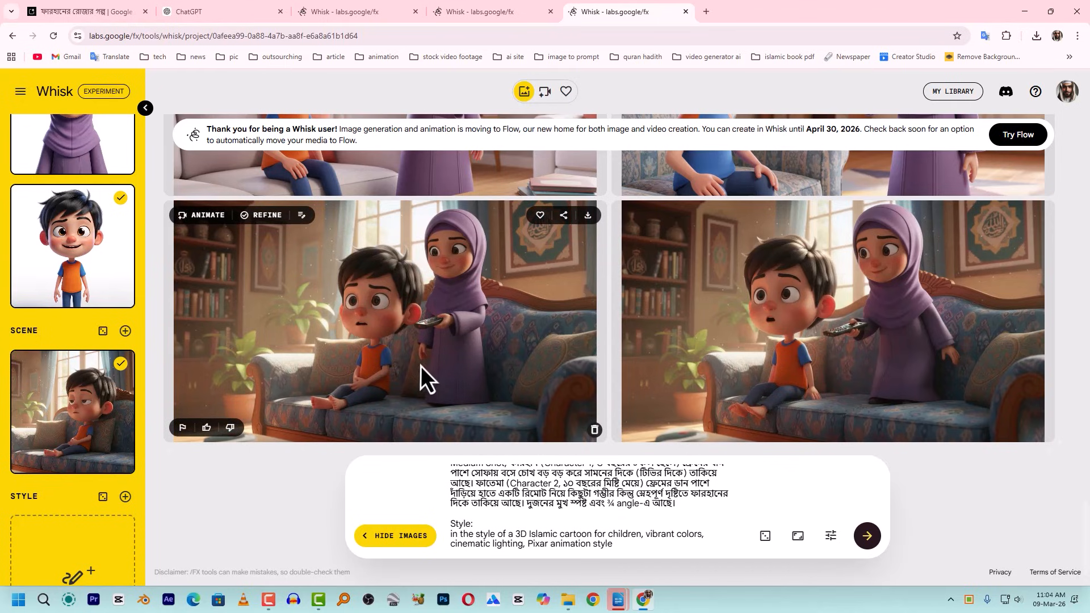
{"action": "scroll", "coordinate": [459, 305], "scroll_direction": "up", "scroll_amount": 10}
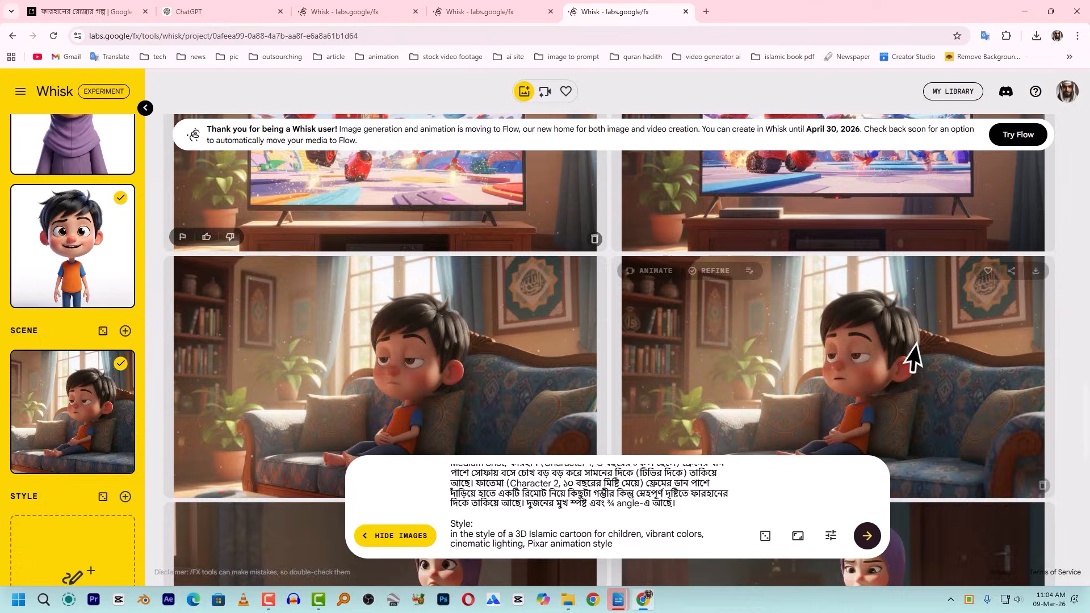
{"action": "scroll", "coordinate": [912, 357], "scroll_direction": "down", "scroll_amount": 10}
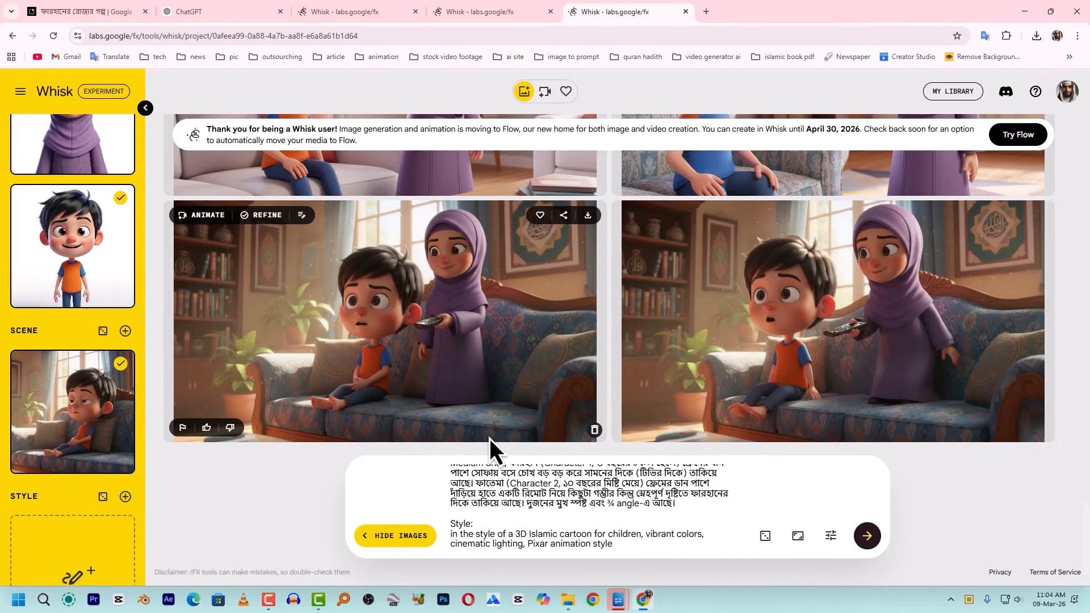
{"action": "scroll", "coordinate": [540, 498], "scroll_direction": "up", "scroll_amount": 3}
{"action": "scroll", "coordinate": [540, 498], "scroll_direction": "down", "scroll_amount": 3}
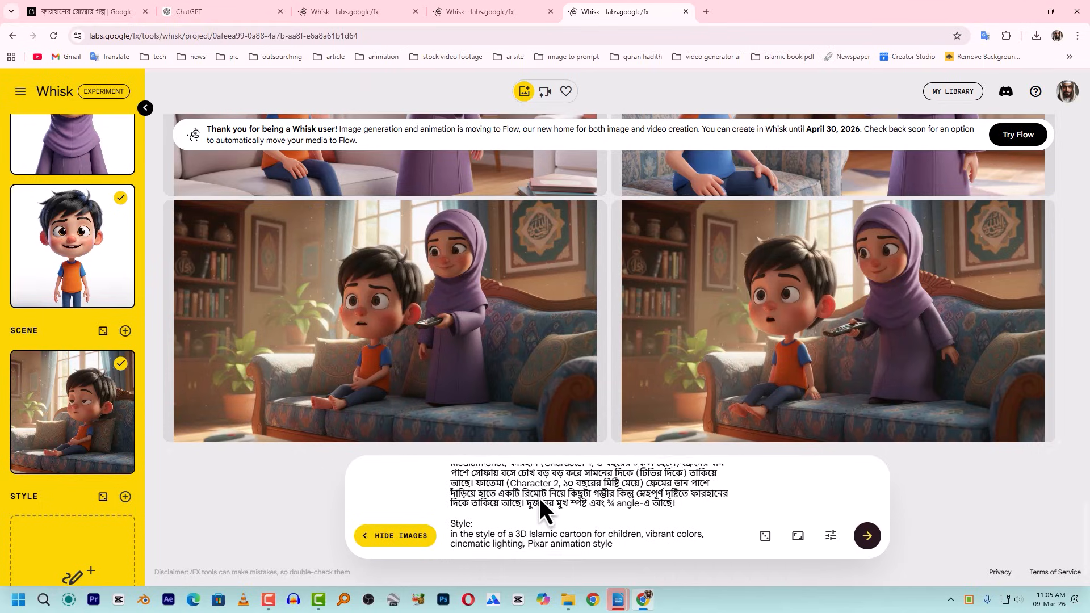
{"action": "scroll", "coordinate": [539, 498], "scroll_direction": "up", "scroll_amount": 3}
{"action": "scroll", "coordinate": [539, 499], "scroll_direction": "down", "scroll_amount": 2}
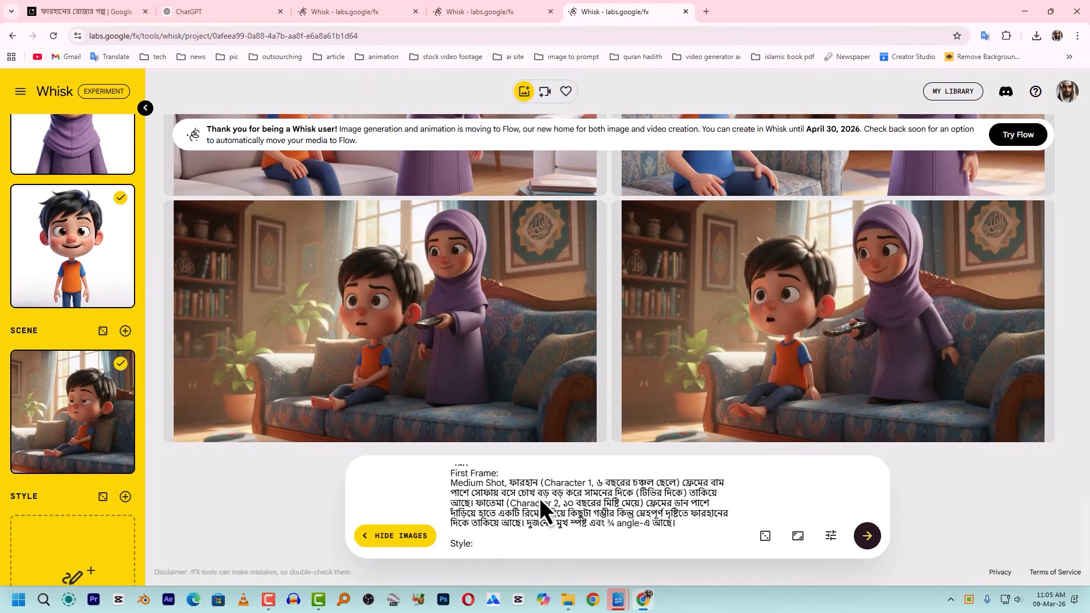
Set the shot type at the start of the prompt's First Frame description to "Front View,".
{"action": "left_click_drag", "start_coordinate": [504, 486], "coordinate": [437, 488]}
{"action": "left_click", "coordinate": [492, 485]}
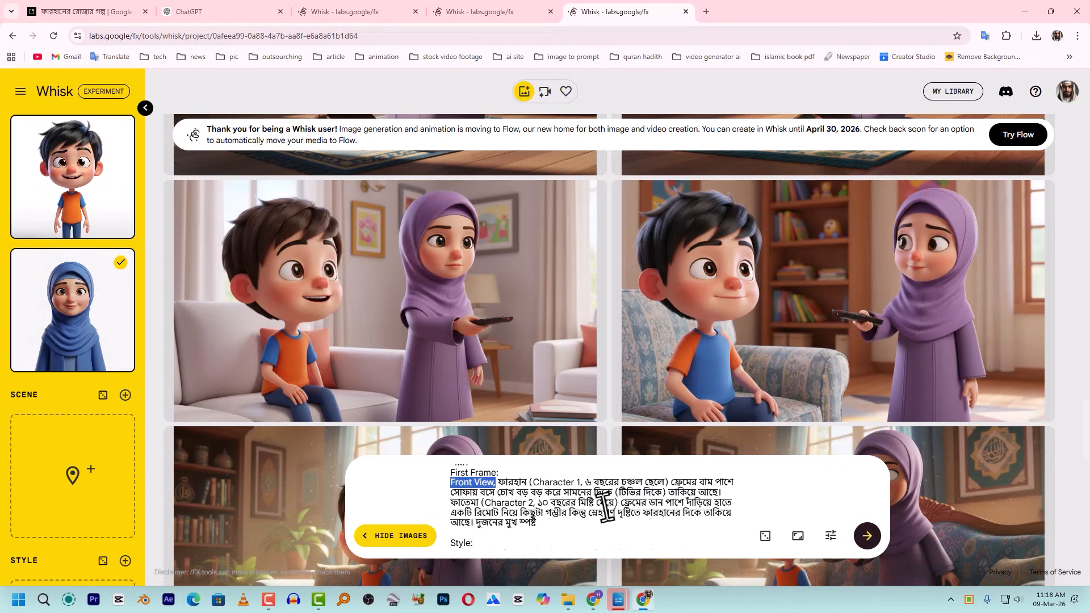
{"action": "left_click", "coordinate": [499, 487]}
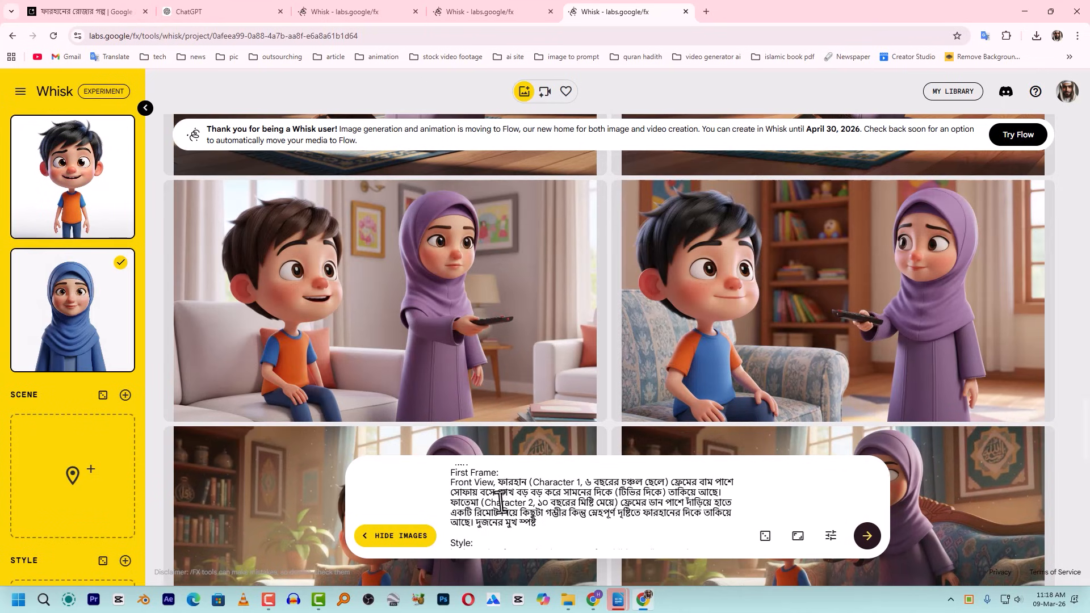
{"action": "left_click_drag", "start_coordinate": [494, 483], "coordinate": [454, 484]}
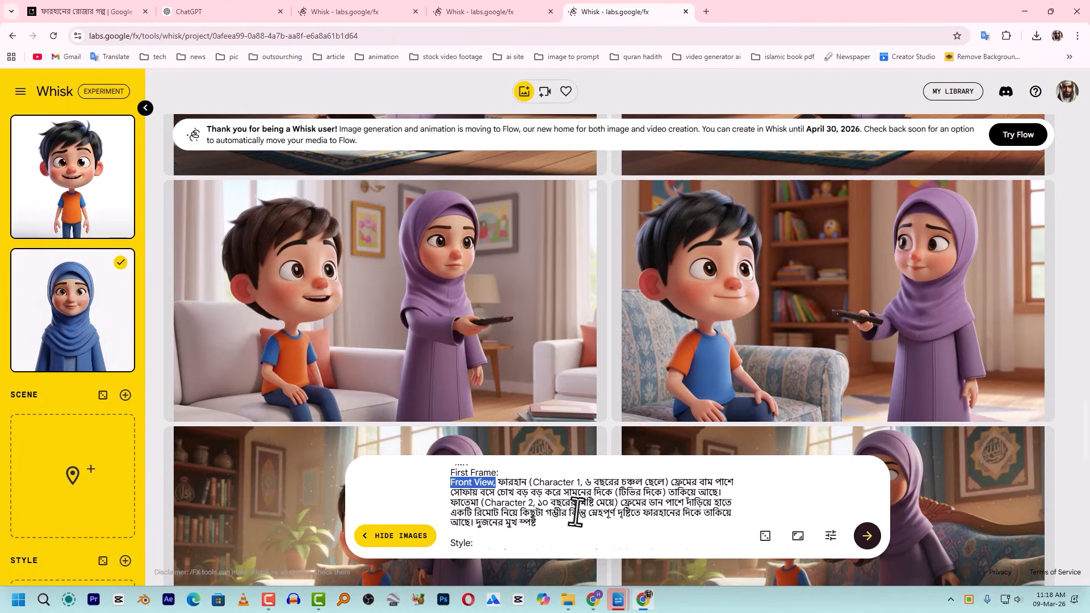
{"action": "left_click", "coordinate": [634, 525]}
{"action": "type", "text": "এবং ¾ angle-এ আছে।"}
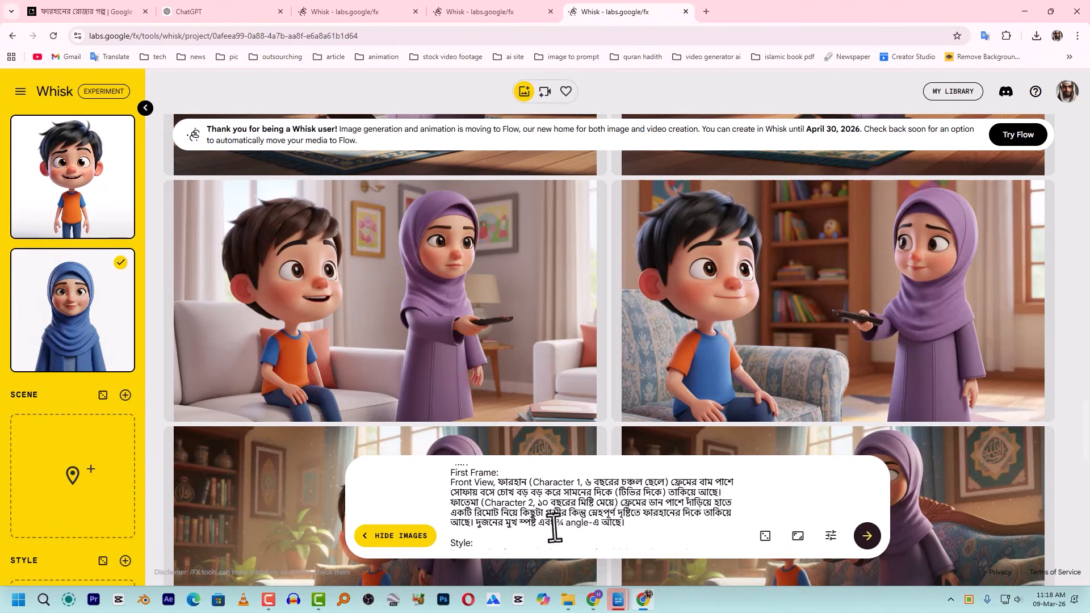
{"action": "left_click_drag", "start_coordinate": [627, 527], "coordinate": [538, 529]}
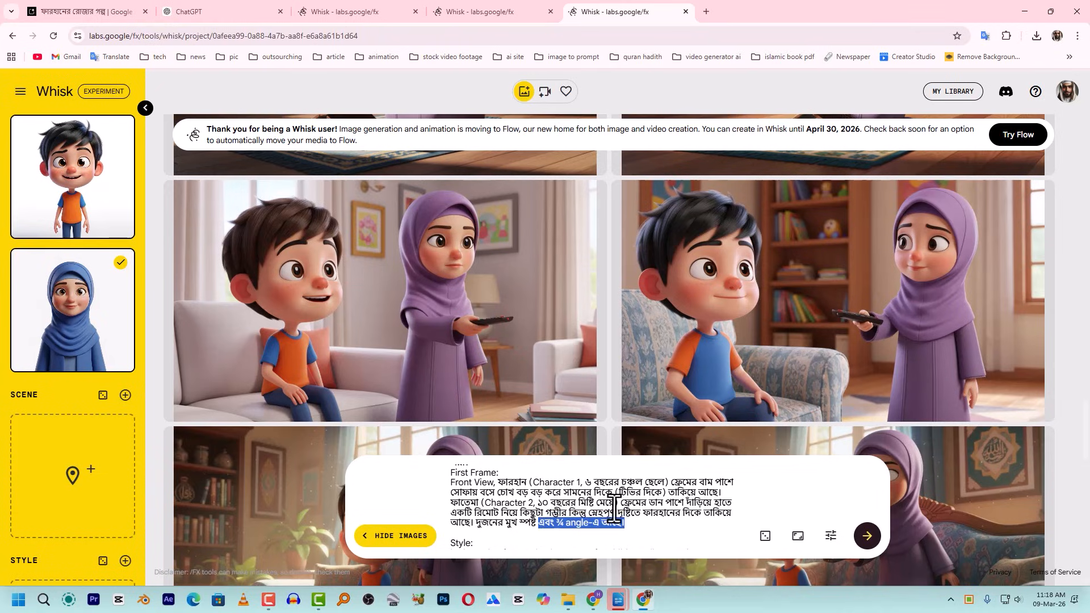
{"action": "key", "text": "BackSpace"}
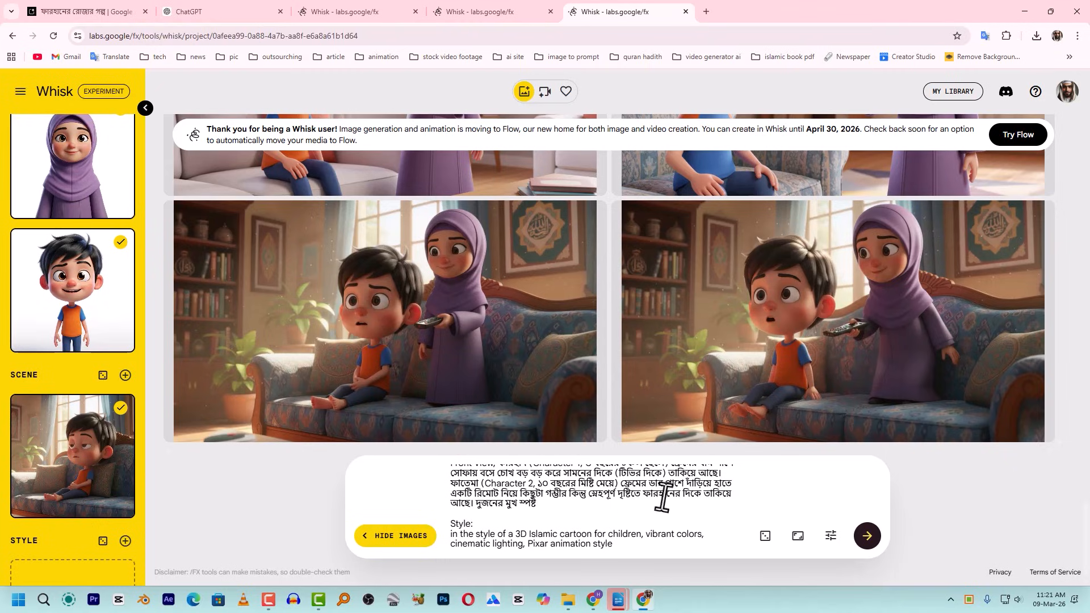
Remove the remote phrase "হাতে একটি রিমোট নিয়ে" from the First Frame description and generate the Shot 5 images again.
{"action": "left_click_drag", "start_coordinate": [714, 483], "coordinate": [516, 493]}
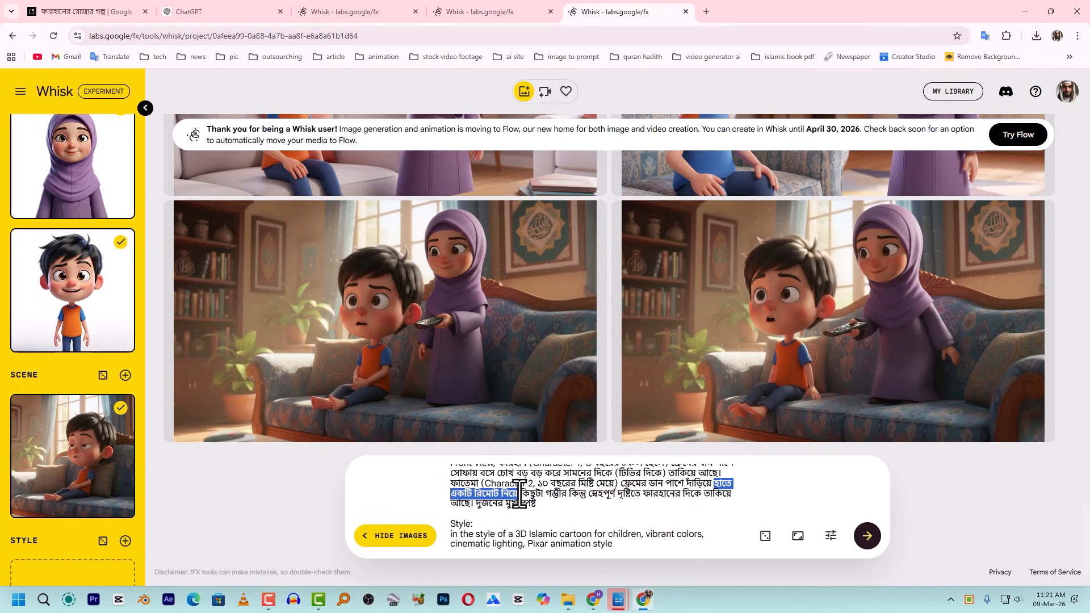
{"action": "key", "text": "BackSpace"}
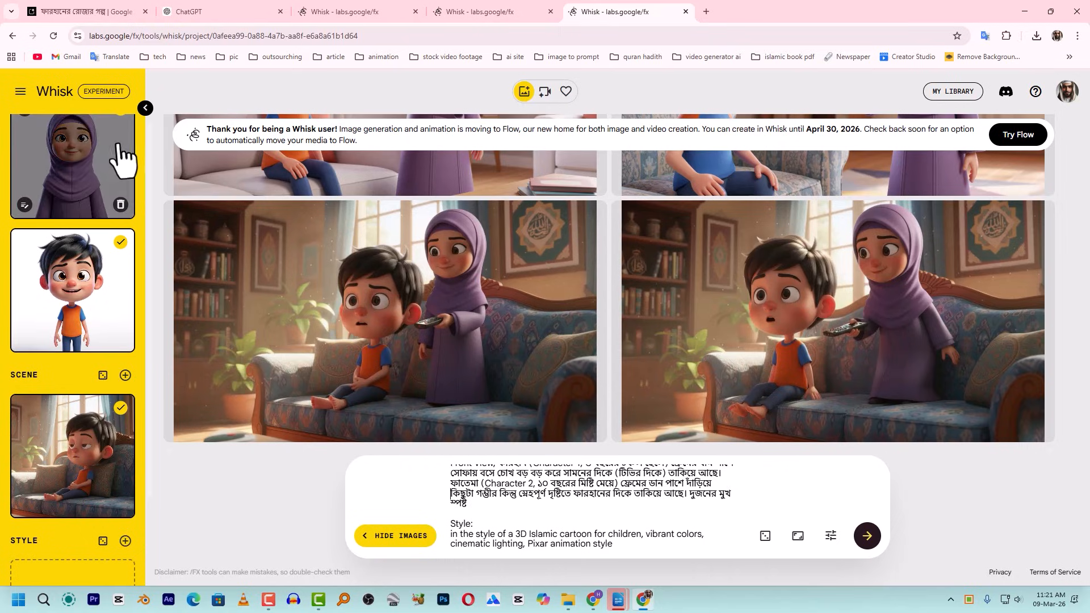
{"action": "scroll", "coordinate": [120, 227], "scroll_direction": "up", "scroll_amount": 2}
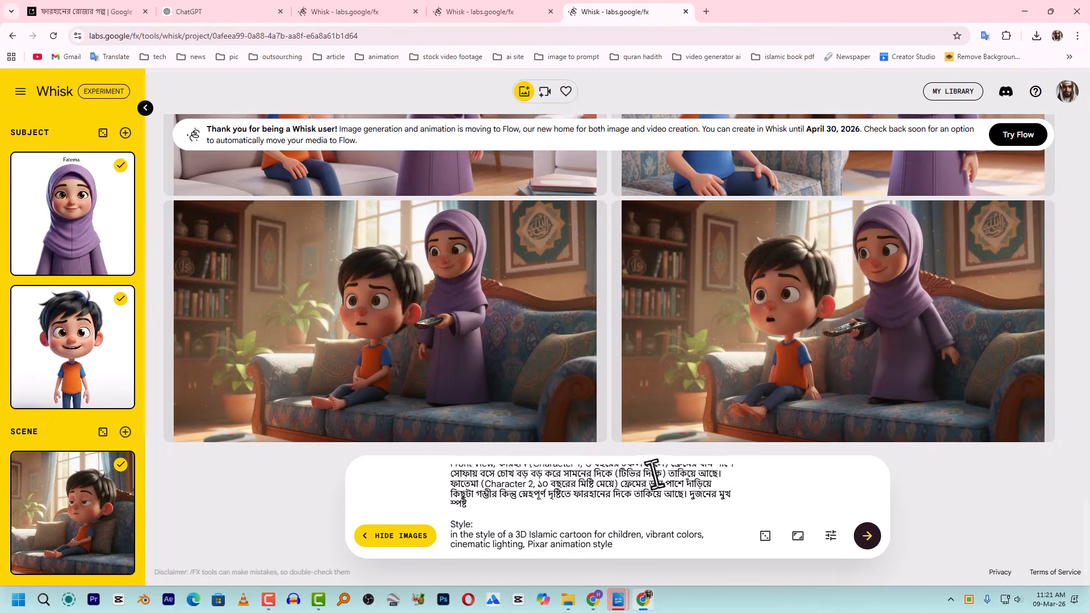
{"action": "scroll", "coordinate": [624, 488], "scroll_direction": "up", "scroll_amount": 2}
{"action": "left_click", "coordinate": [867, 536]}
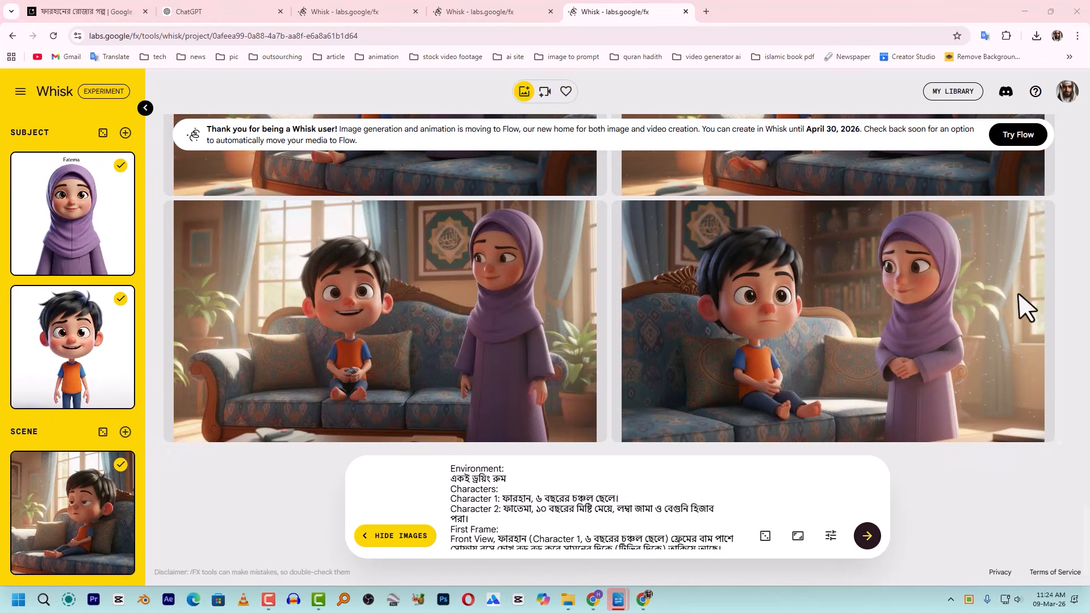
Download the new image of Farhan seated on the sofa with Fatema's hands clasped and rename the file as 05.
{"action": "mouse_move", "coordinate": [927, 243]}
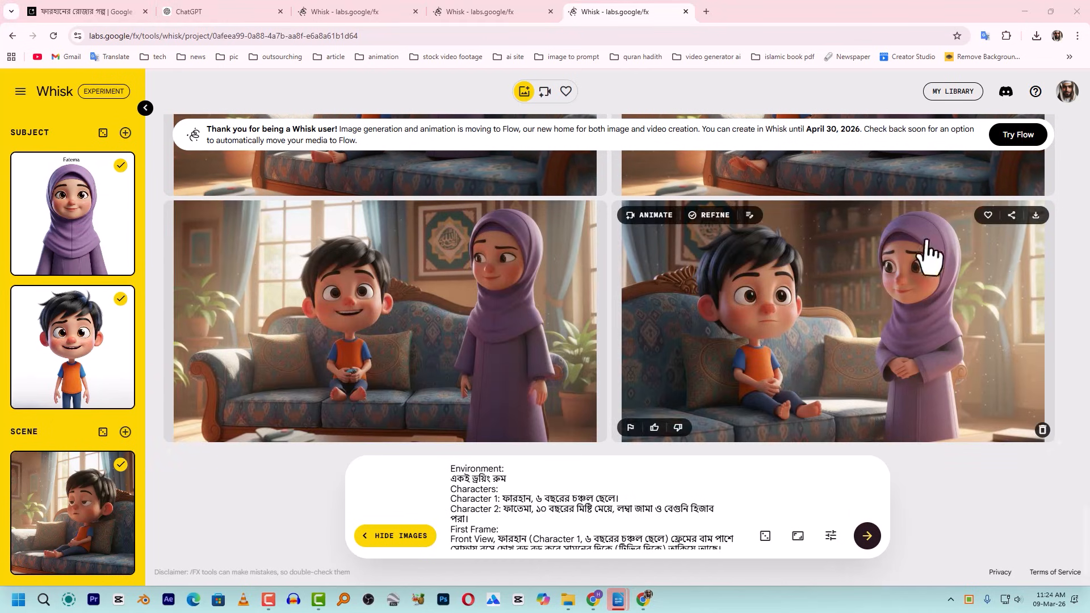
{"action": "left_click", "coordinate": [1037, 220]}
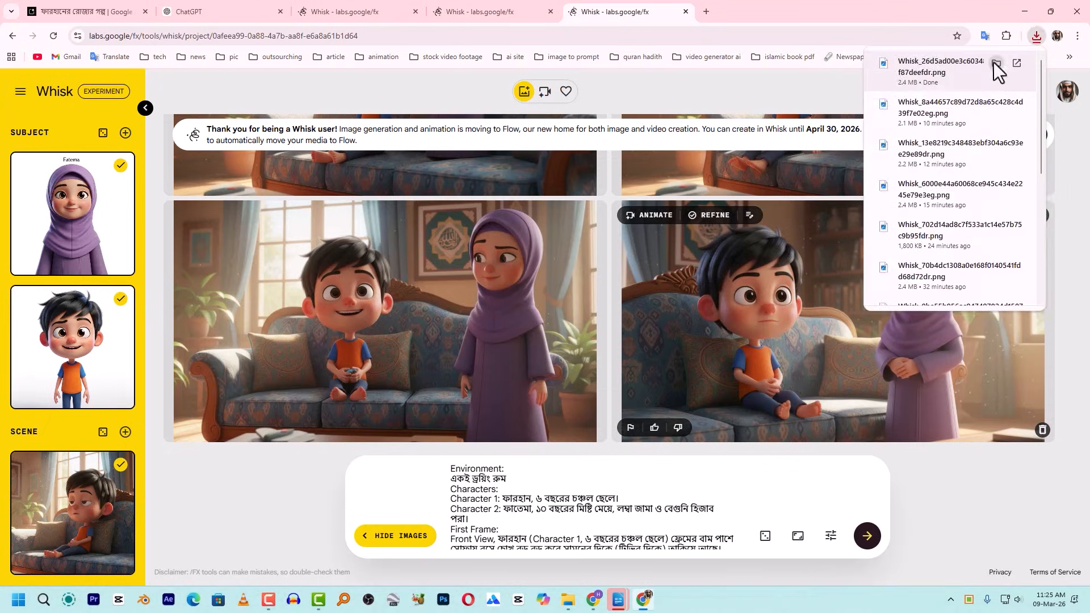
{"action": "left_click", "coordinate": [993, 64]}
{"action": "left_click", "coordinate": [611, 247]}
{"action": "key", "text": "F2"}
{"action": "type", "text": "05"}
{"action": "key", "text": "Return"}
Switch to the script in LibreOffice Writer and examine the characters, First Frame and dialogue of Shot 6: The Islamic Reminder.
{"action": "left_click", "coordinate": [619, 597]}
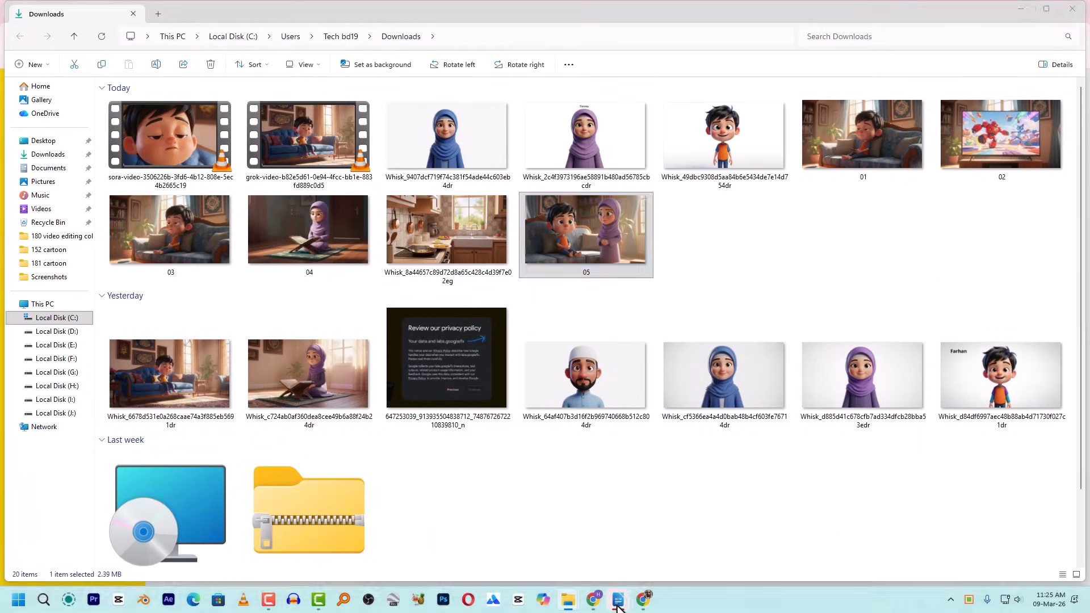
{"action": "left_click", "coordinate": [723, 523]}
{"action": "scroll", "coordinate": [421, 244], "scroll_direction": "down", "scroll_amount": 15}
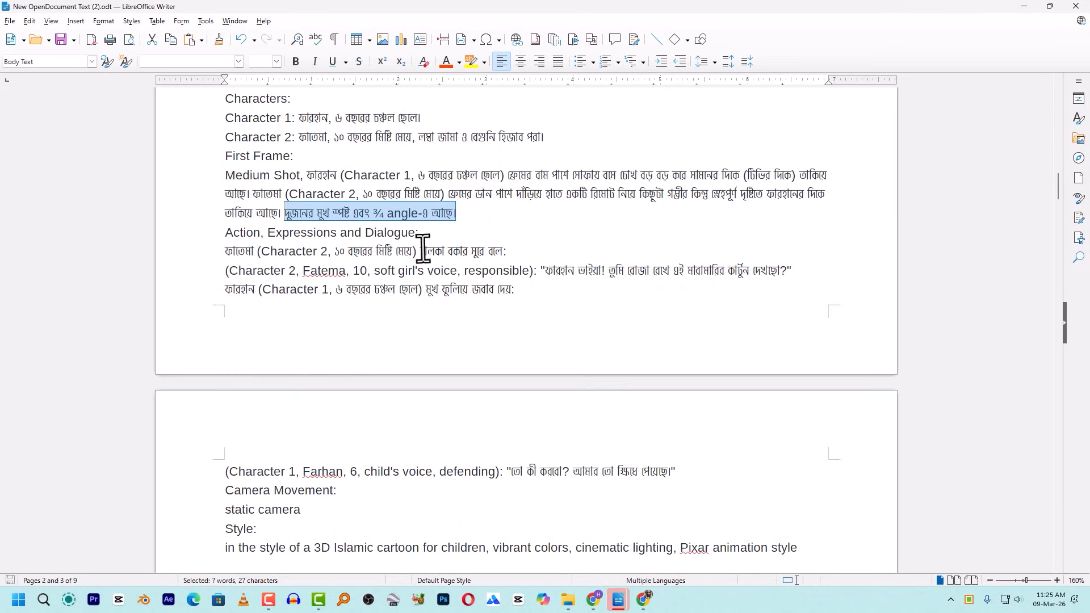
{"action": "scroll", "coordinate": [418, 261], "scroll_direction": "down", "scroll_amount": 3}
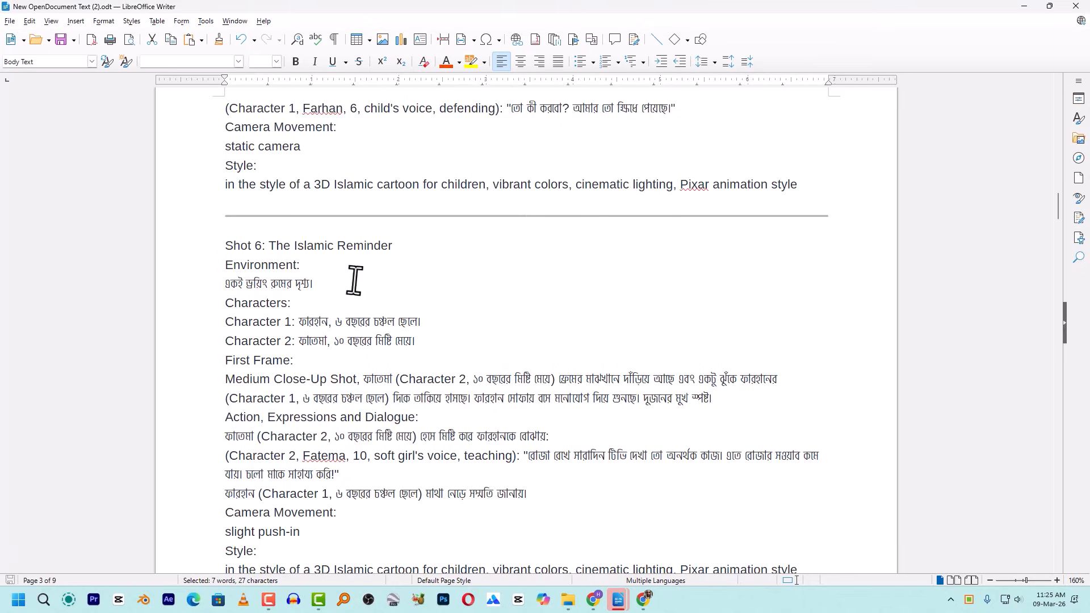
{"action": "left_click", "coordinate": [222, 285]}
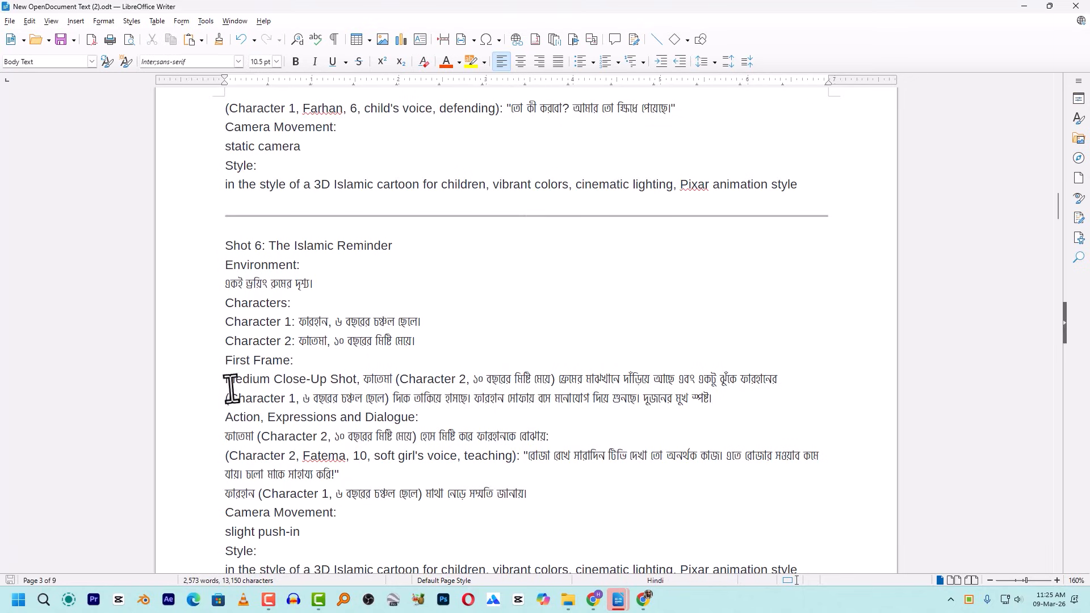
{"action": "left_click", "coordinate": [205, 325]}
{"action": "left_click_drag", "start_coordinate": [205, 325], "coordinate": [432, 341]}
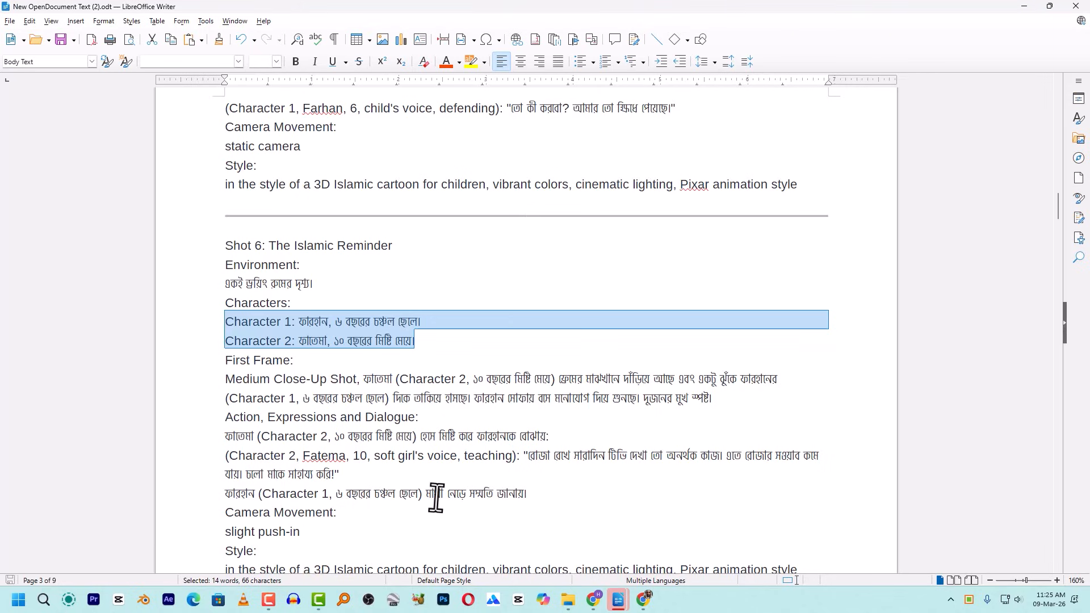
{"action": "scroll", "coordinate": [433, 499], "scroll_direction": "down", "scroll_amount": 1}
{"action": "left_click_drag", "start_coordinate": [523, 412], "coordinate": [825, 423]}
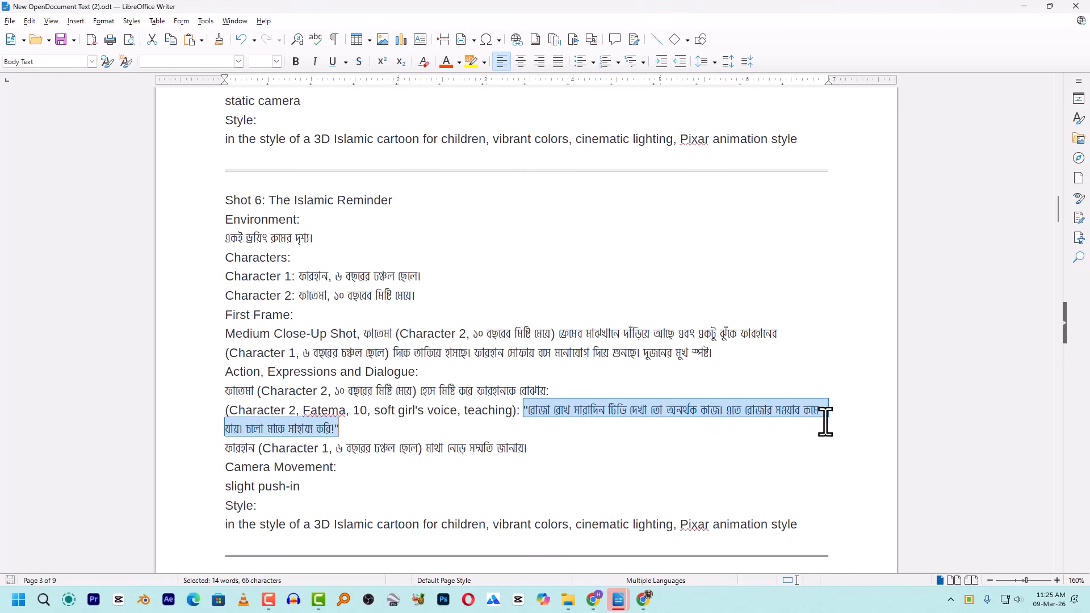
{"action": "left_click", "coordinate": [220, 206]}
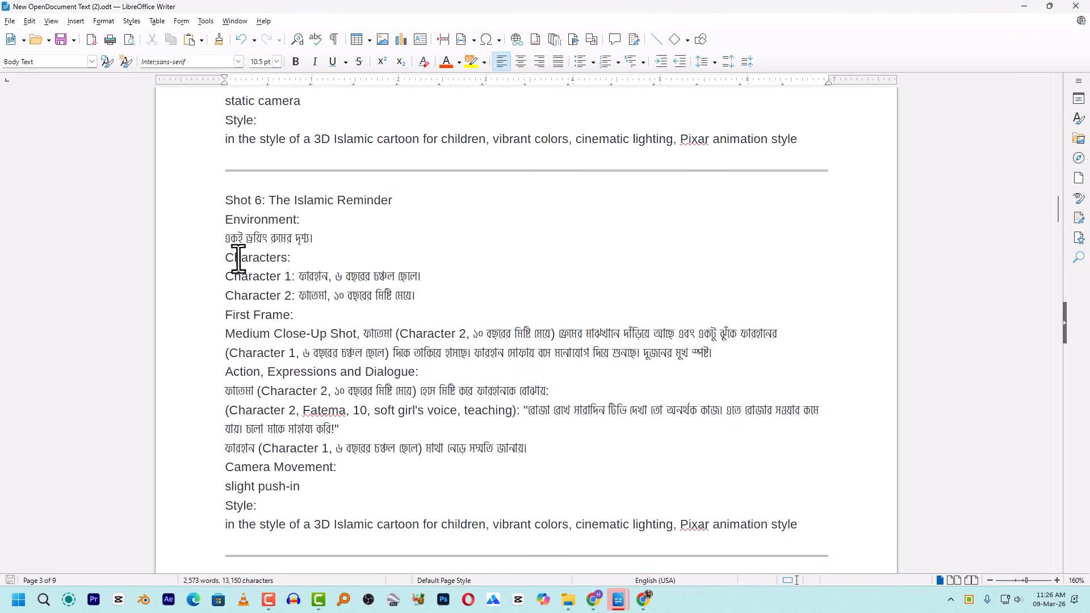
{"action": "left_click_drag", "start_coordinate": [224, 279], "coordinate": [260, 315]}
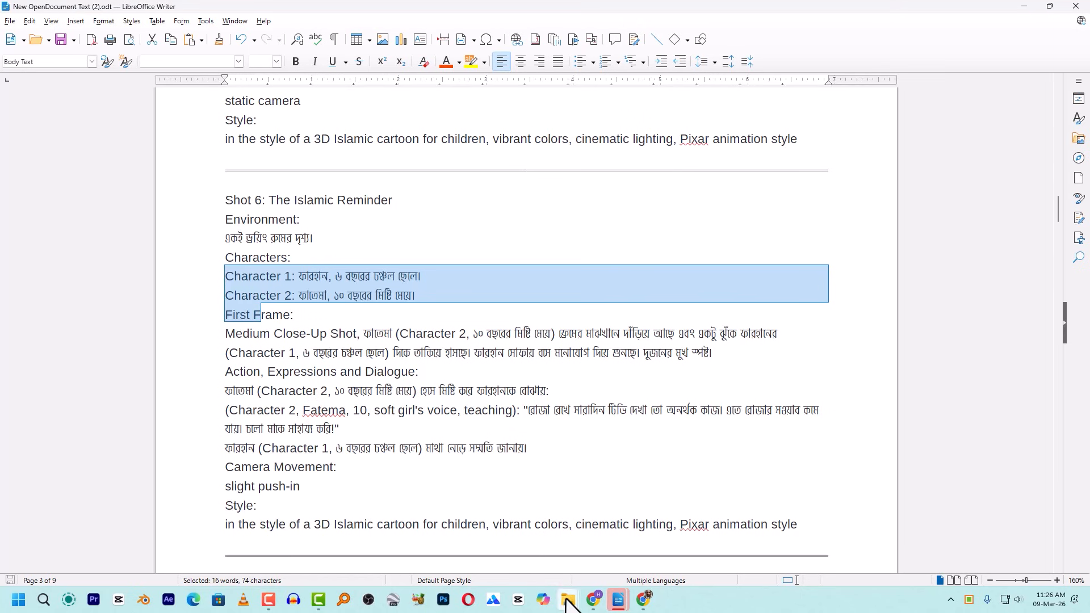
Compare image 05 in the Downloads folder with the Action, Expressions and Dialogue section of Shot 6.
{"action": "mouse_move", "coordinate": [568, 600]}
{"action": "left_click", "coordinate": [634, 534]}
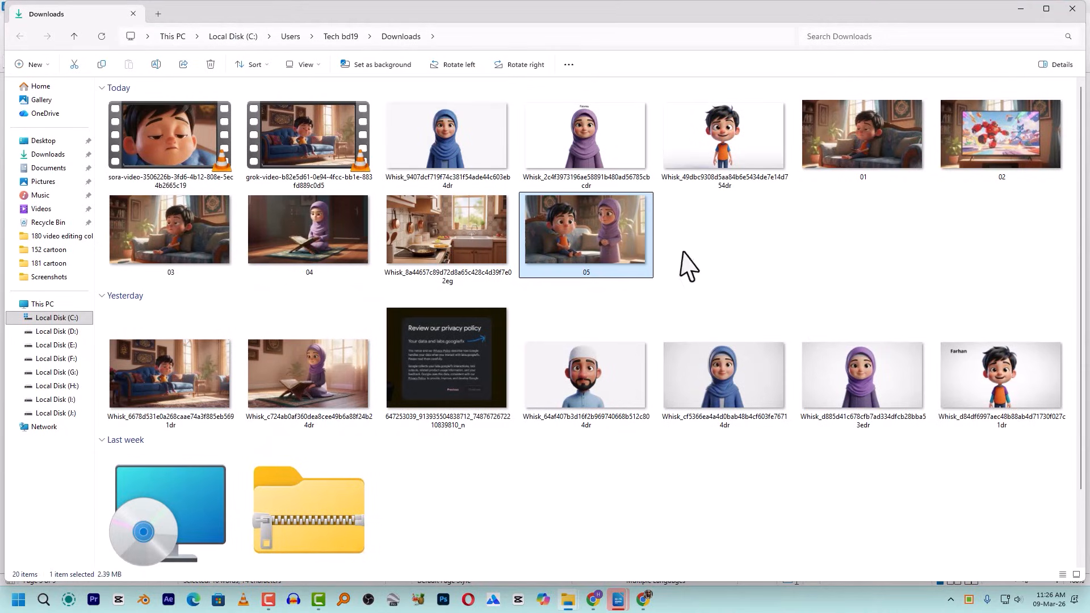
{"action": "mouse_move", "coordinate": [632, 235]}
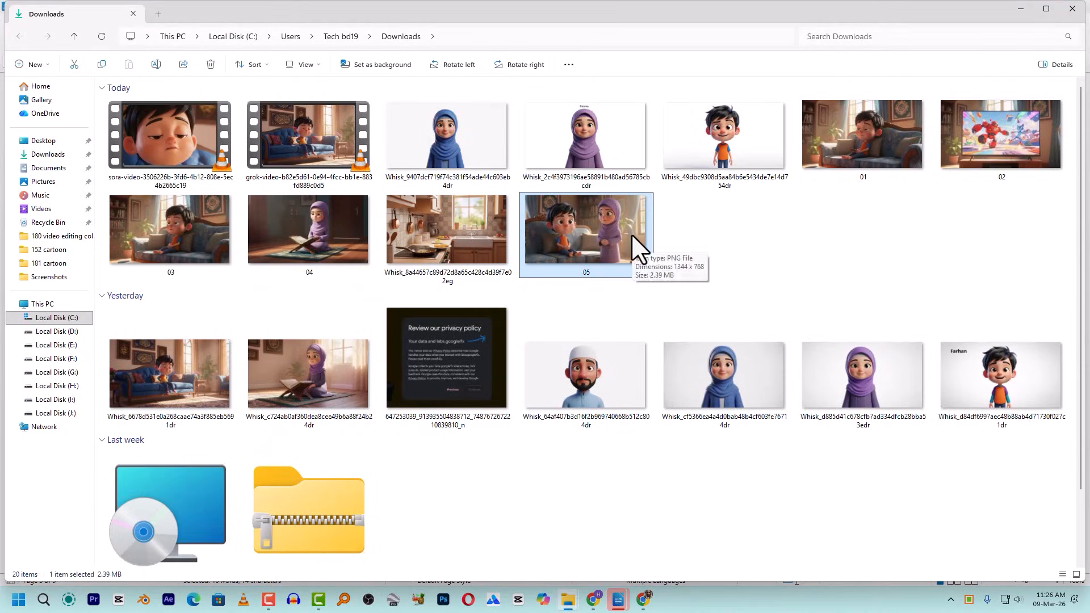
{"action": "key", "text": "alt+Tab"}
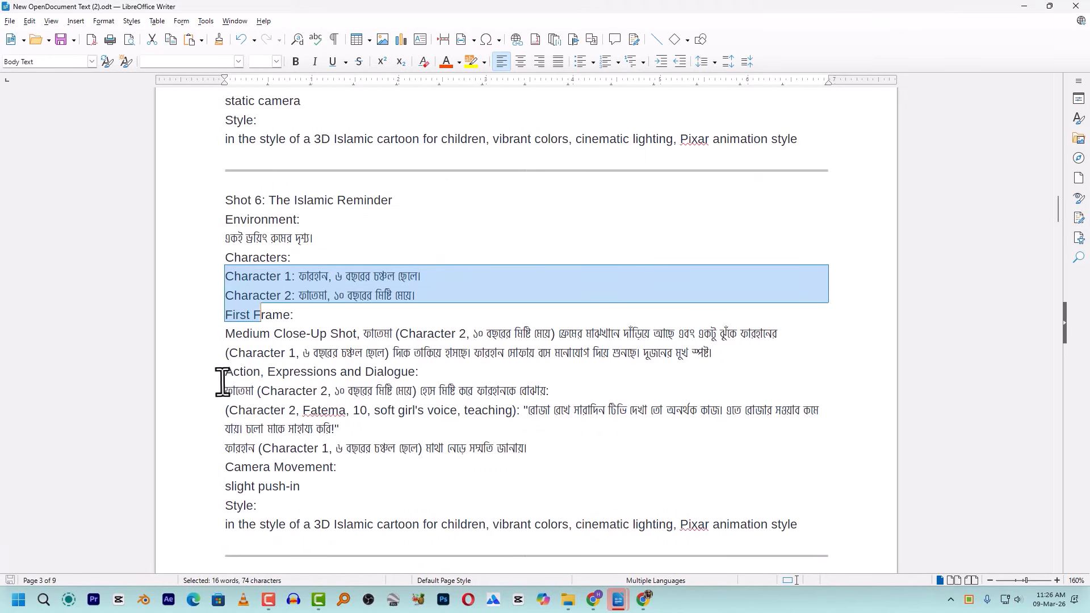
{"action": "left_click_drag", "start_coordinate": [218, 376], "coordinate": [555, 447]}
Duplicate image 05 in the Downloads folder and rename the copy as 06 for Shot 6.
{"action": "key", "text": "alt+Tab"}
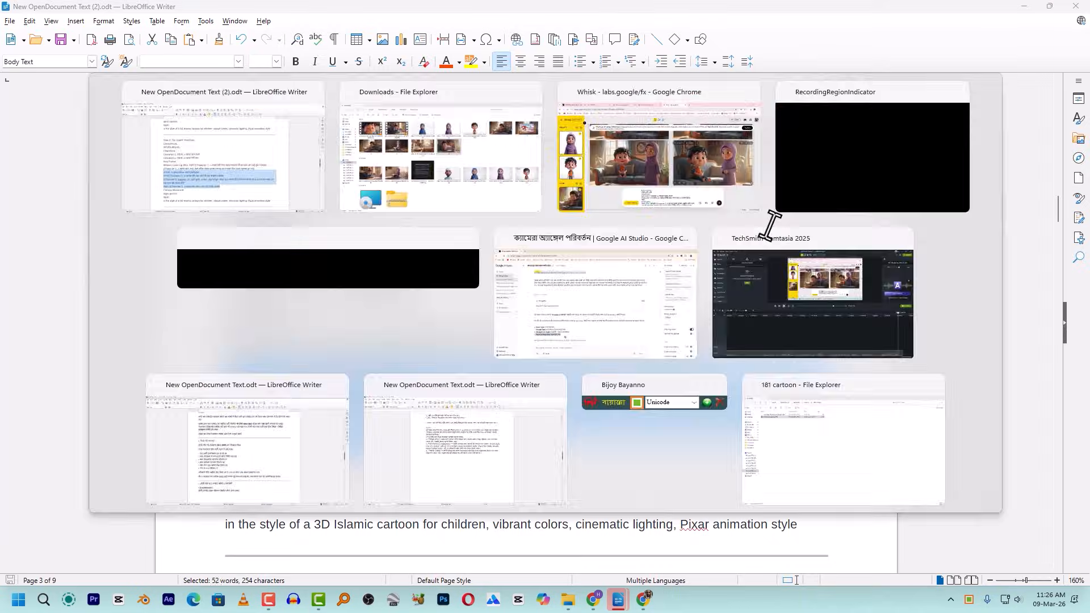
{"action": "left_click", "coordinate": [668, 238]}
{"action": "left_click", "coordinate": [562, 230]}
{"action": "key", "text": "ctrl+c"}
{"action": "key", "text": "ctrl+v"}
{"action": "key", "text": "F2"}
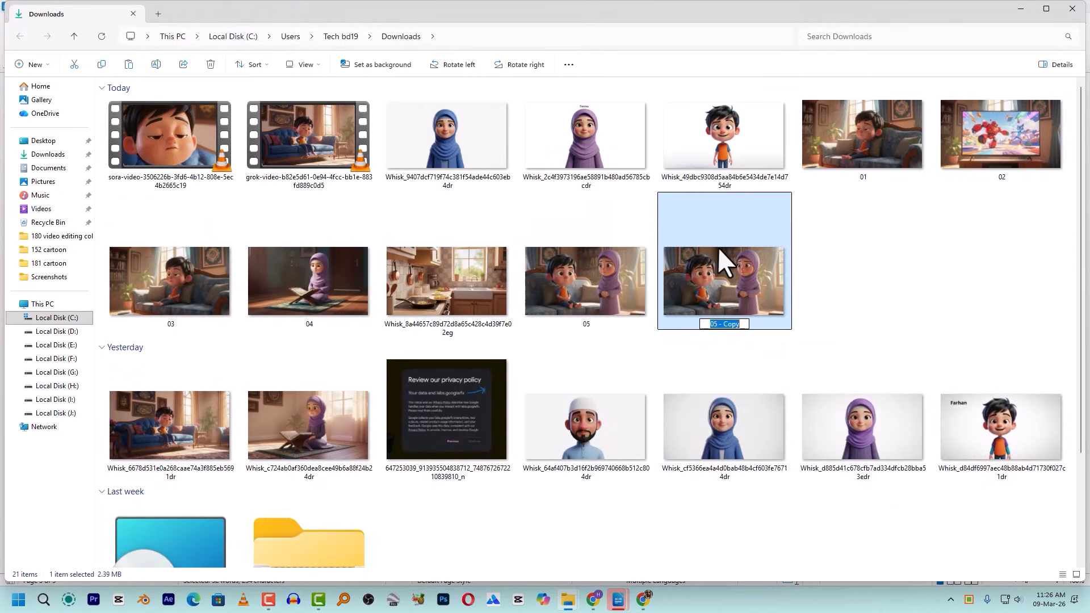
{"action": "type", "text": "06"}
{"action": "key", "text": "Return"}
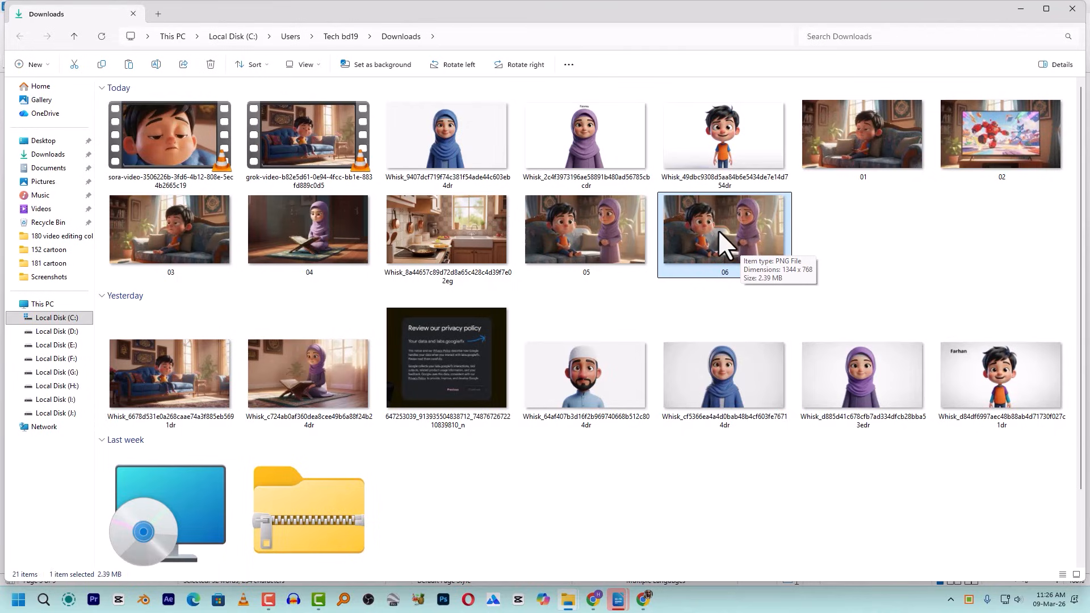
Copy the Shot 7: The Tempting Smell text in the script, from Environment through the Style description.
{"action": "key", "text": "alt+Tab"}
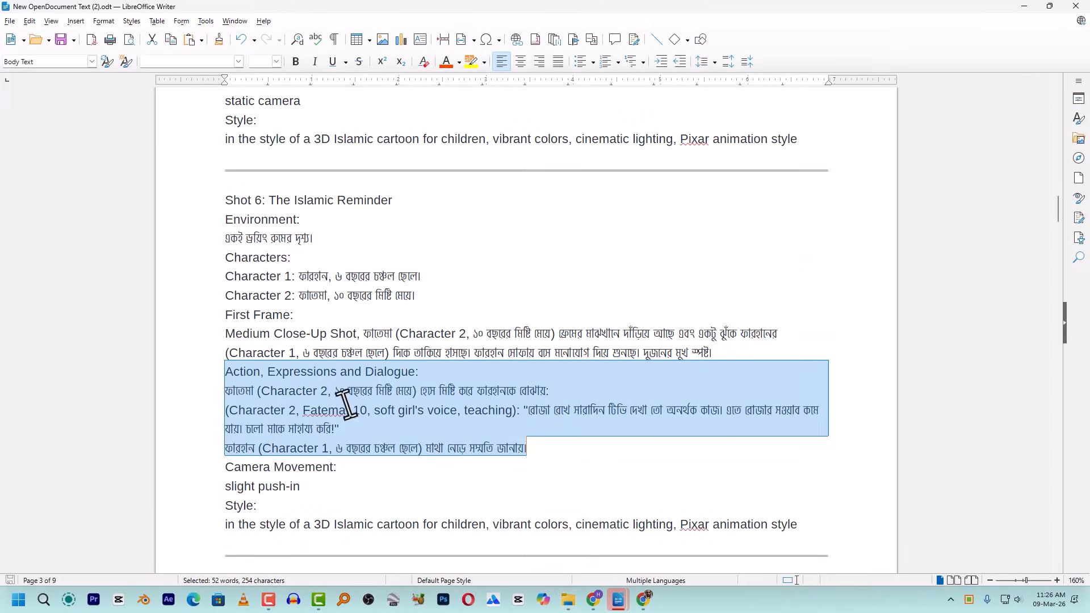
{"action": "scroll", "coordinate": [348, 337], "scroll_direction": "down", "scroll_amount": 3}
{"action": "scroll", "coordinate": [375, 322], "scroll_direction": "down", "scroll_amount": 3}
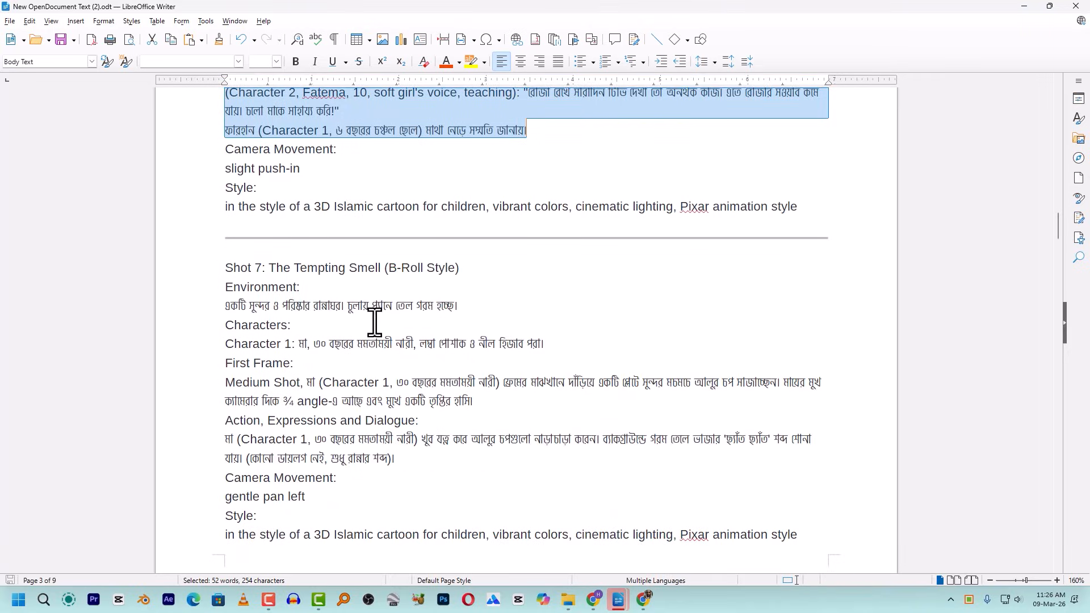
{"action": "scroll", "coordinate": [375, 322], "scroll_direction": "down", "scroll_amount": 1}
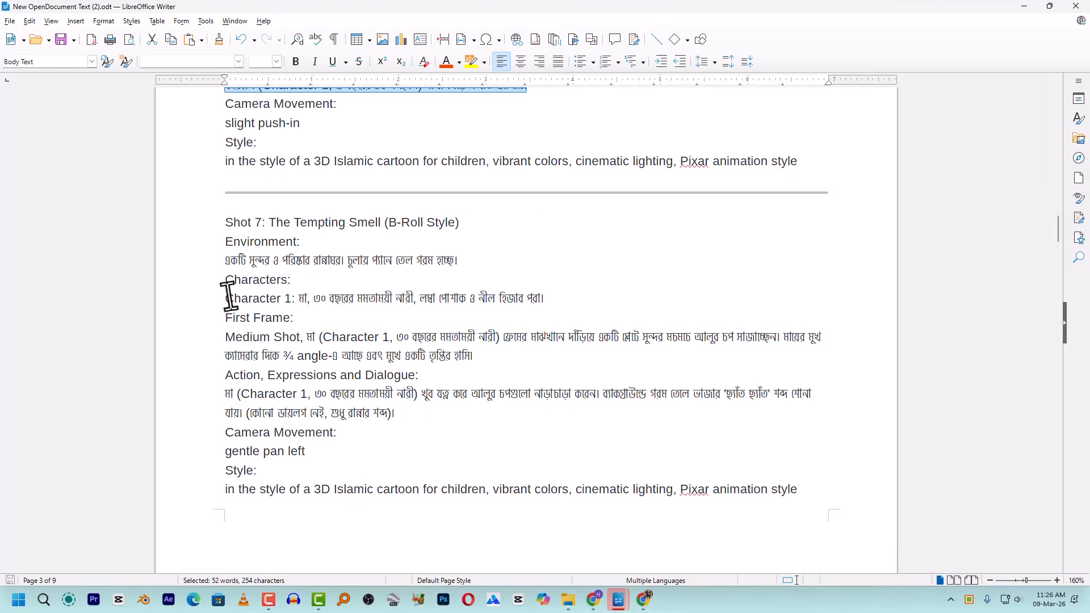
{"action": "left_click_drag", "start_coordinate": [219, 301], "coordinate": [327, 304]}
{"action": "left_click", "coordinate": [304, 302]}
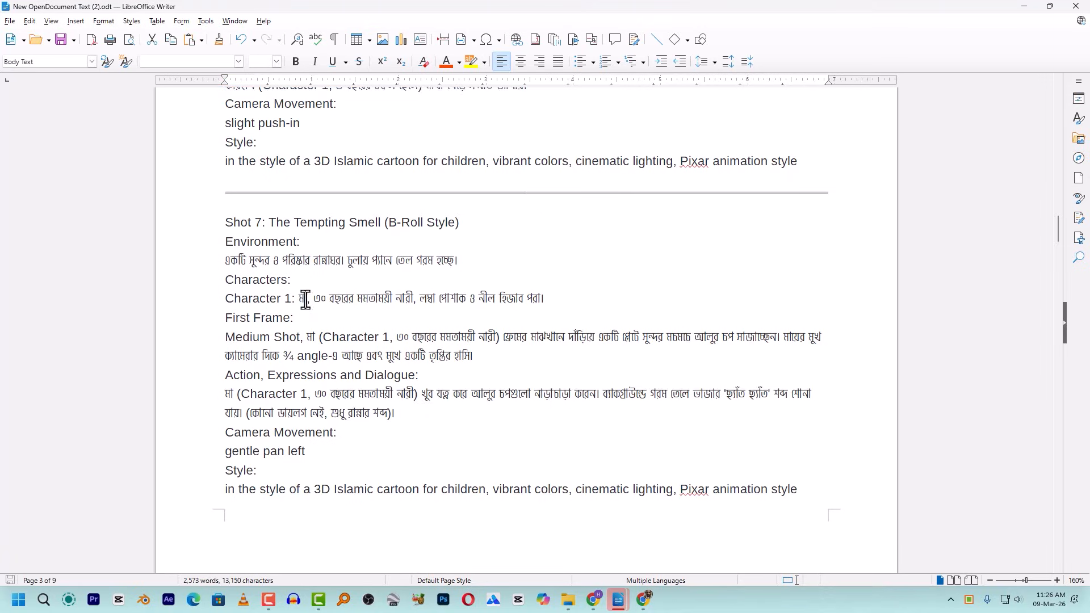
{"action": "left_click", "coordinate": [220, 346]}
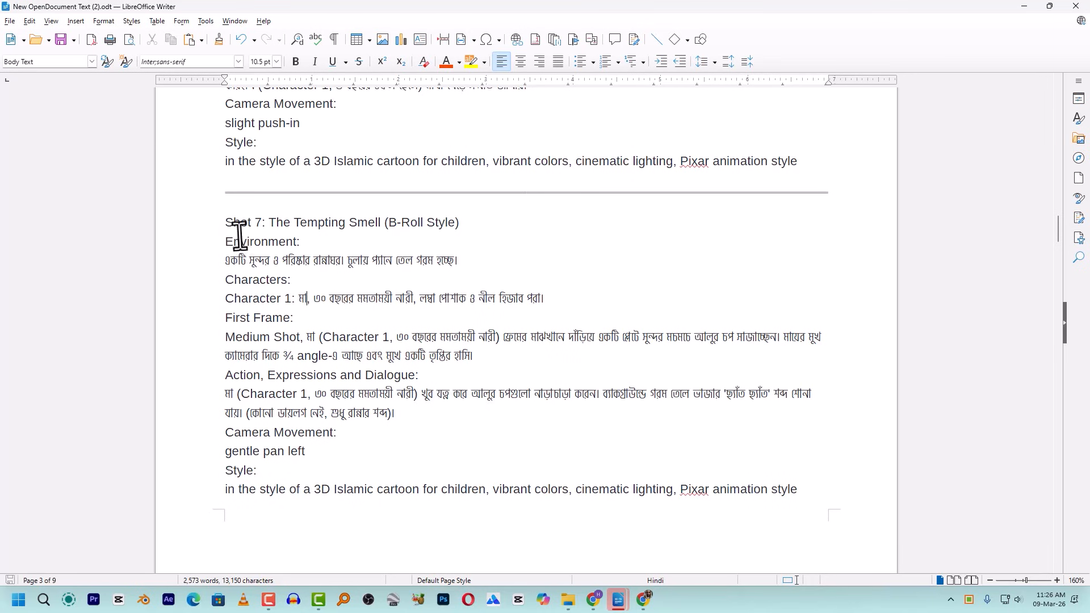
{"action": "left_click_drag", "start_coordinate": [225, 244], "coordinate": [831, 490]}
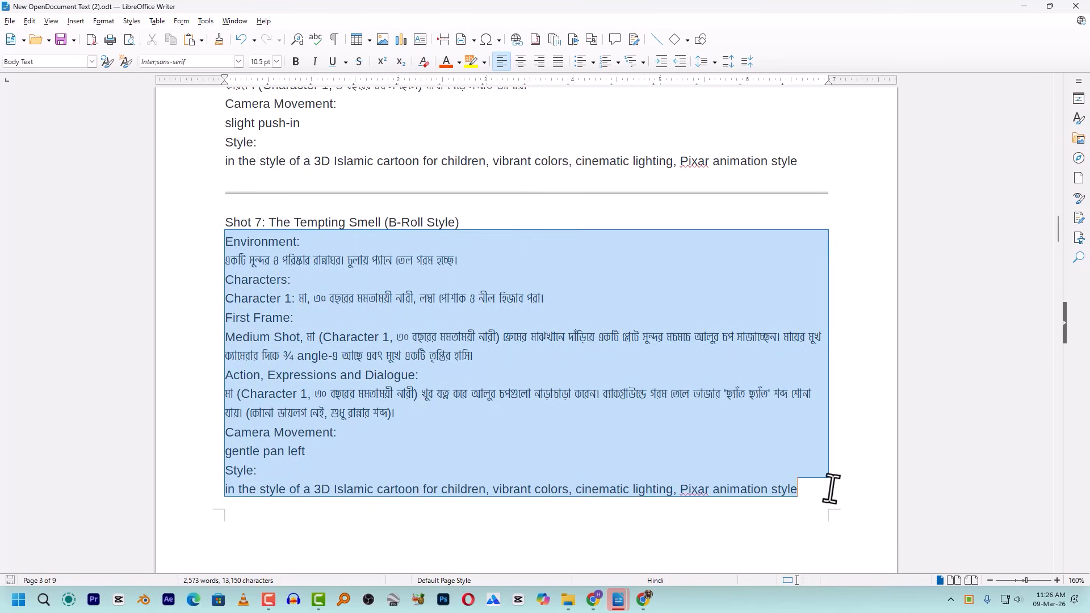
Switch back to Whisk and remove the sofa image from the scene.
{"action": "left_click", "coordinate": [644, 600]}
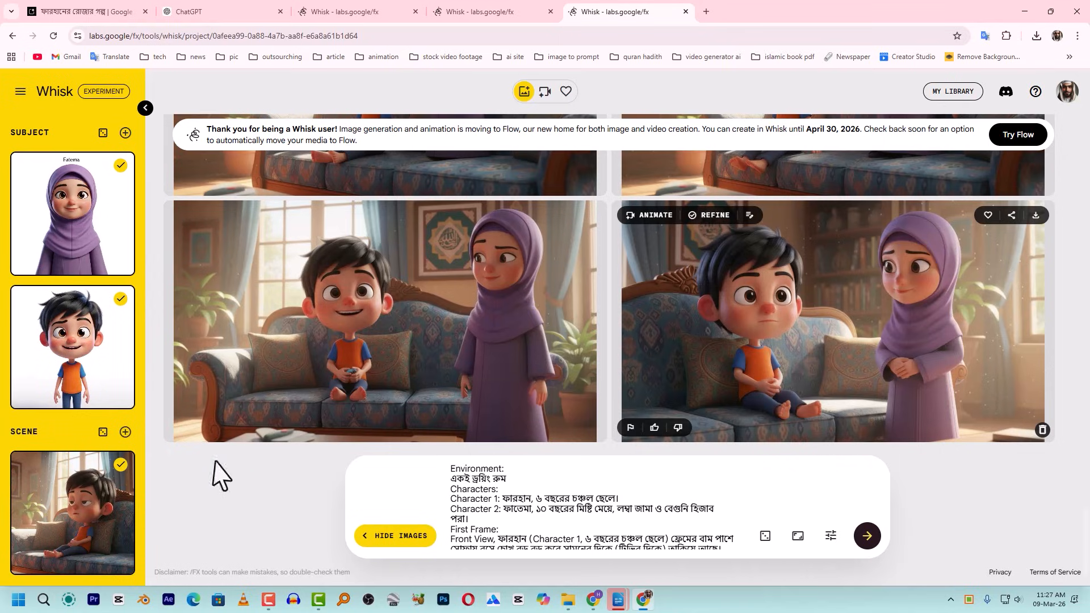
{"action": "mouse_move", "coordinate": [526, 392]}
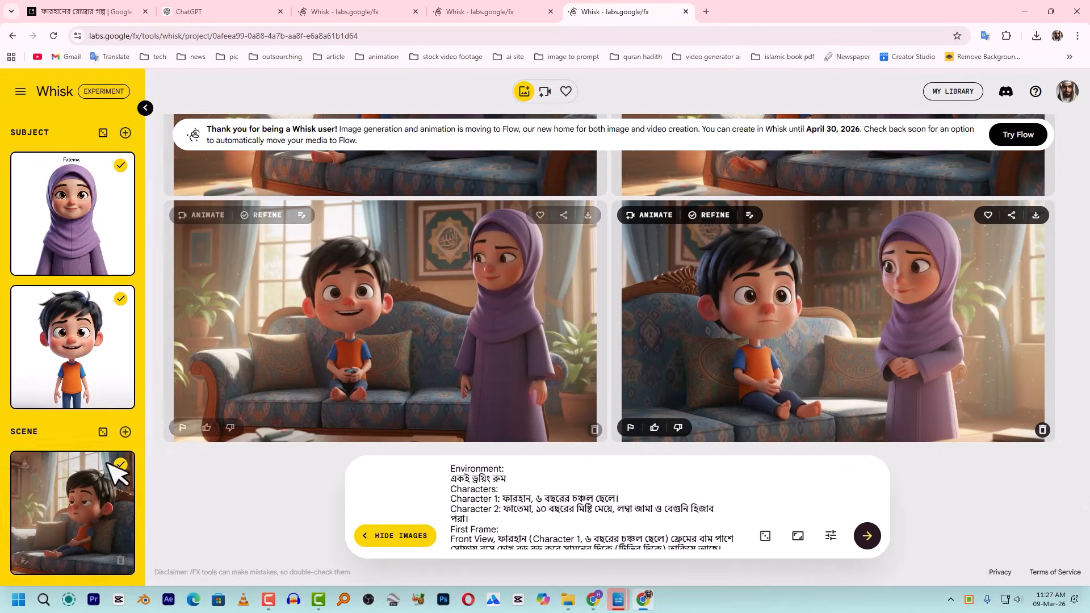
{"action": "scroll", "coordinate": [114, 465], "scroll_direction": "down", "scroll_amount": 3}
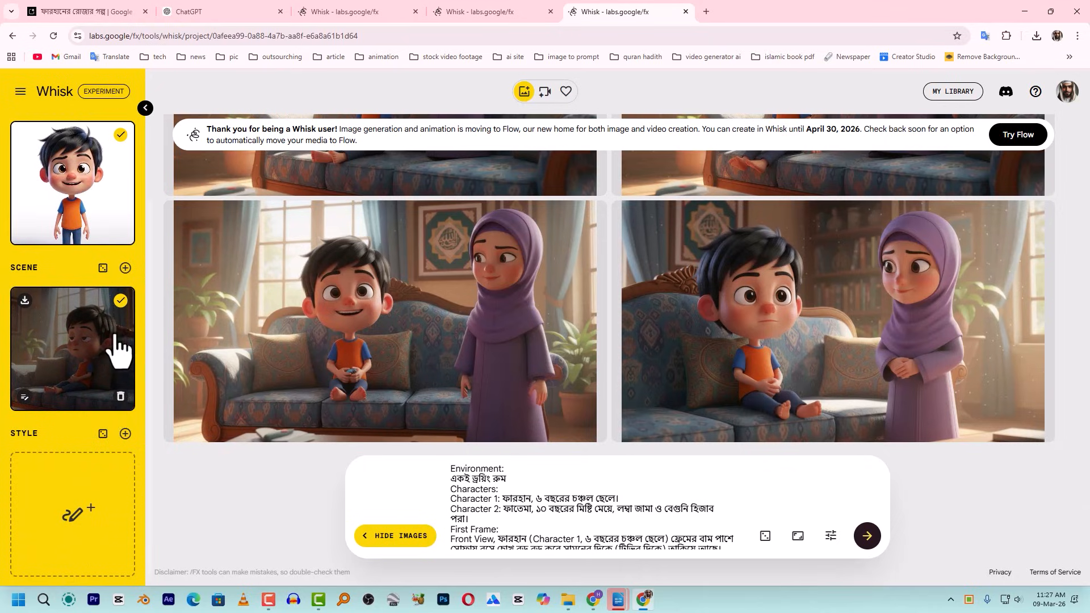
{"action": "left_click", "coordinate": [121, 396]}
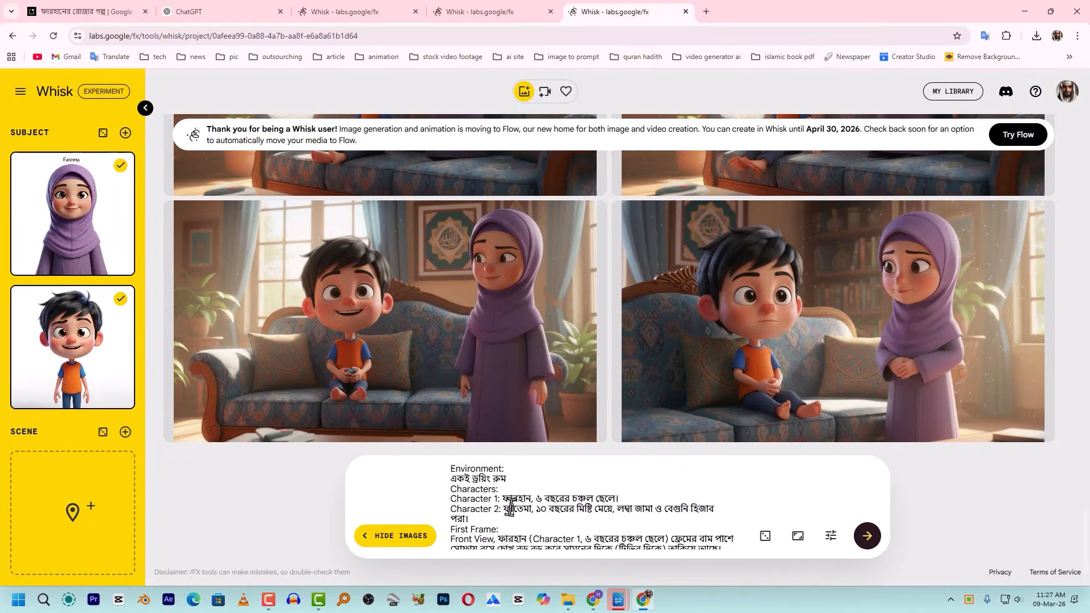
Replace the whole Shot 5 prompt with the copied Shot 7 text.
{"action": "key", "text": "ctrl+a"}
{"action": "key", "text": "BackSpace"}
{"action": "key", "text": "ctrl+v"}
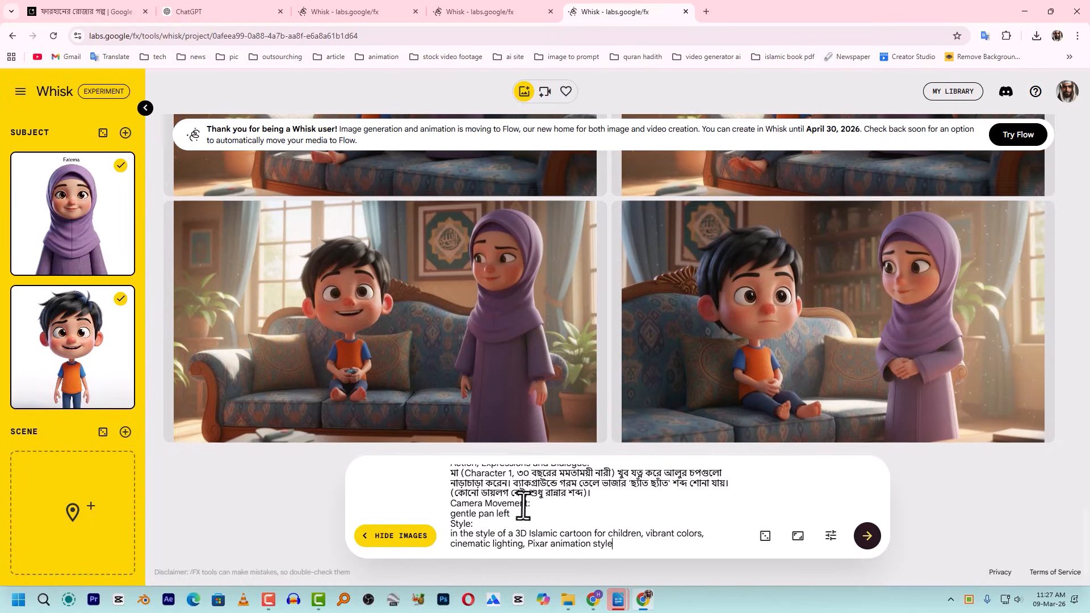
Delete the Action, Expressions and Dialogue and Camera Movement sections from the Shot 7 prompt, keeping the Style description.
{"action": "scroll", "coordinate": [517, 516], "scroll_direction": "up", "scroll_amount": 2}
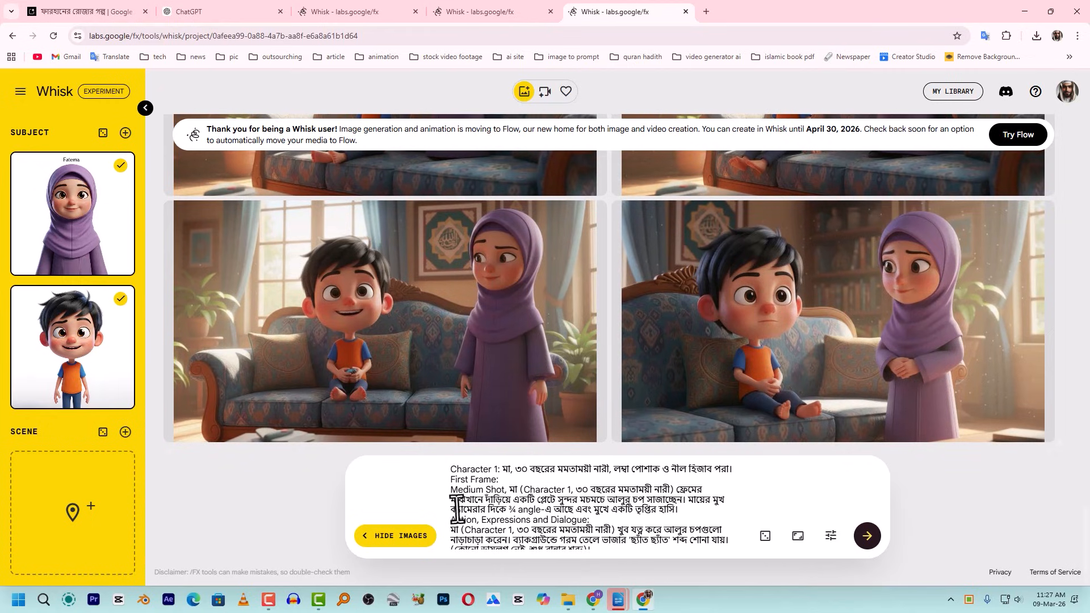
{"action": "left_click_drag", "start_coordinate": [451, 520], "coordinate": [532, 517]}
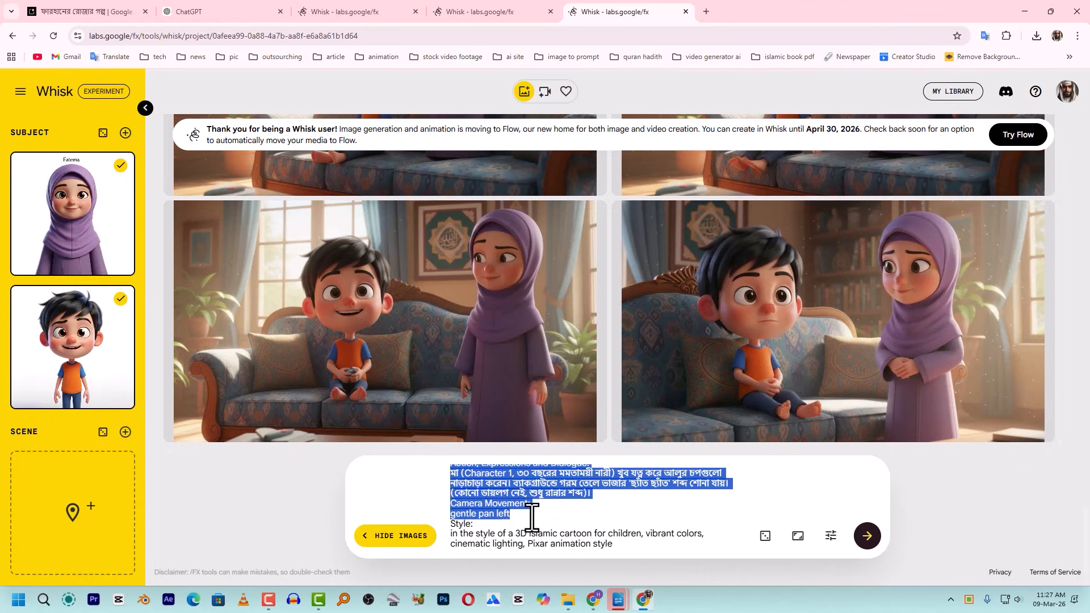
{"action": "key", "text": "BackSpace"}
{"action": "key", "text": "BackSpace"}
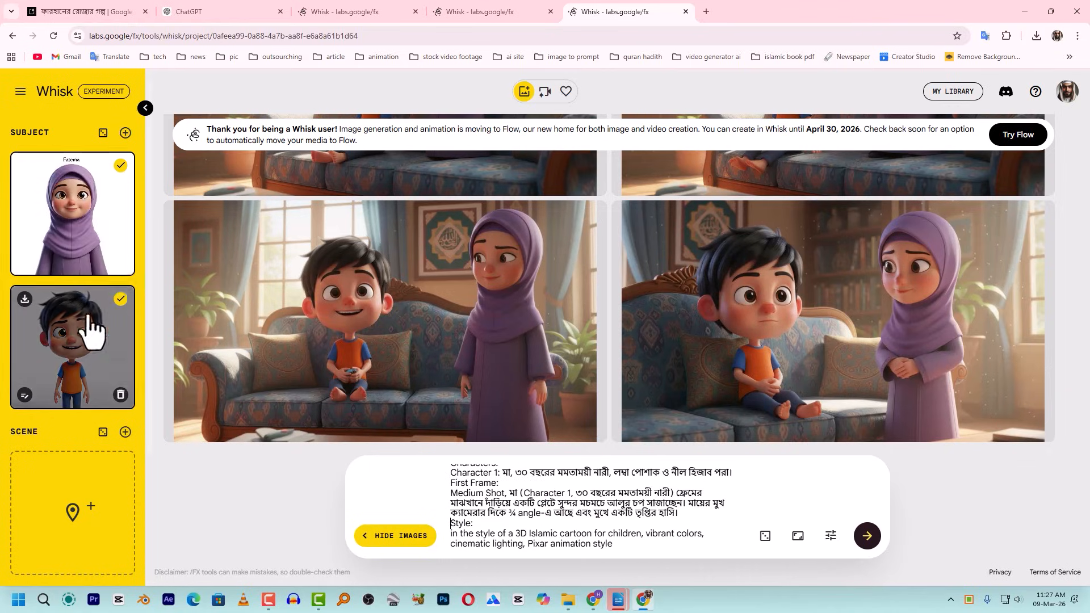
Deselect the girl and boy subjects and add the generated image of the mother in the blue hijab as a subject.
{"action": "left_click", "coordinate": [120, 299]}
{"action": "left_click", "coordinate": [120, 165]}
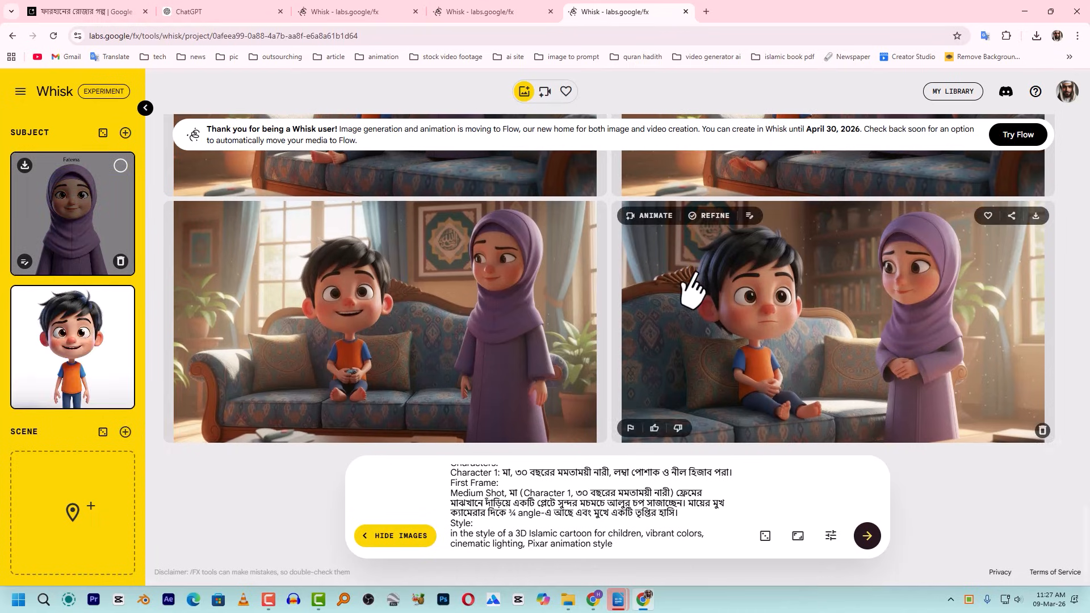
{"action": "scroll", "coordinate": [1014, 392], "scroll_direction": "down", "scroll_amount": 5}
{"action": "scroll", "coordinate": [1014, 392], "scroll_direction": "down", "scroll_amount": 10}
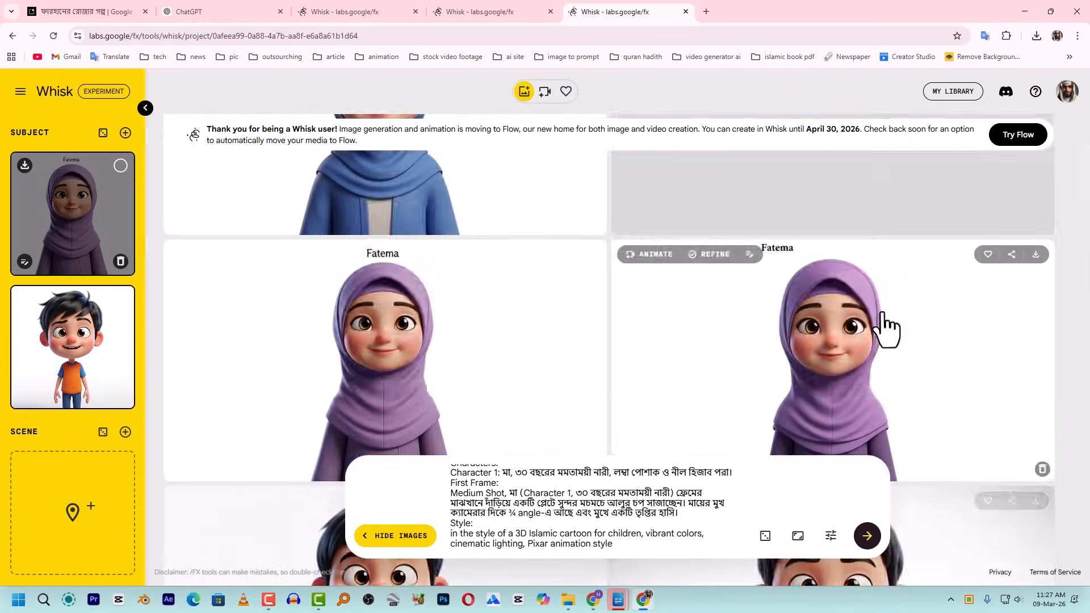
{"action": "scroll", "coordinate": [884, 326], "scroll_direction": "up", "scroll_amount": 4}
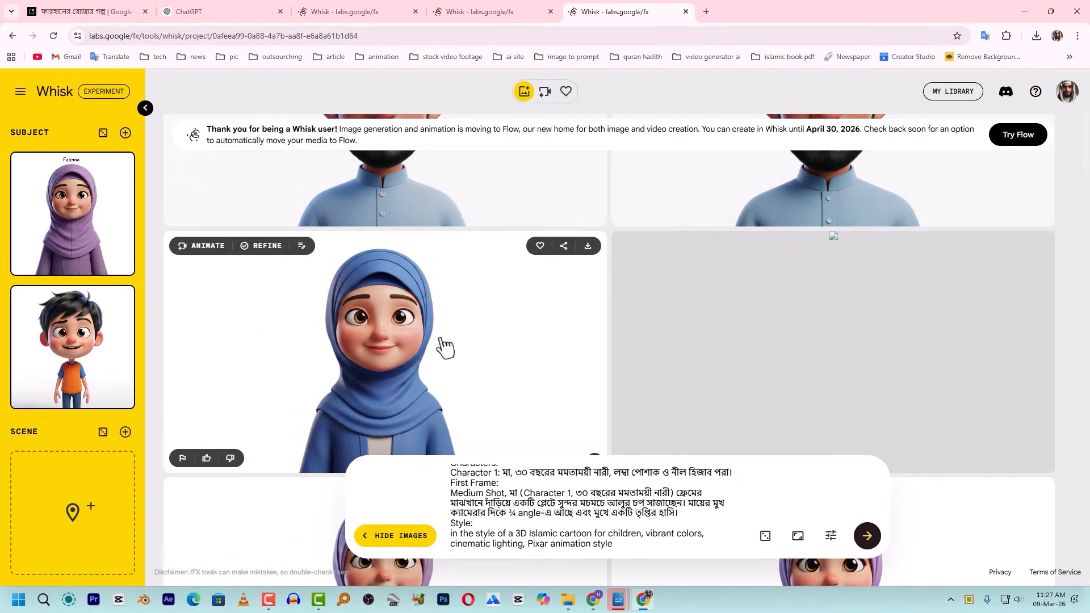
{"action": "left_click_drag", "start_coordinate": [443, 343], "coordinate": [89, 181]}
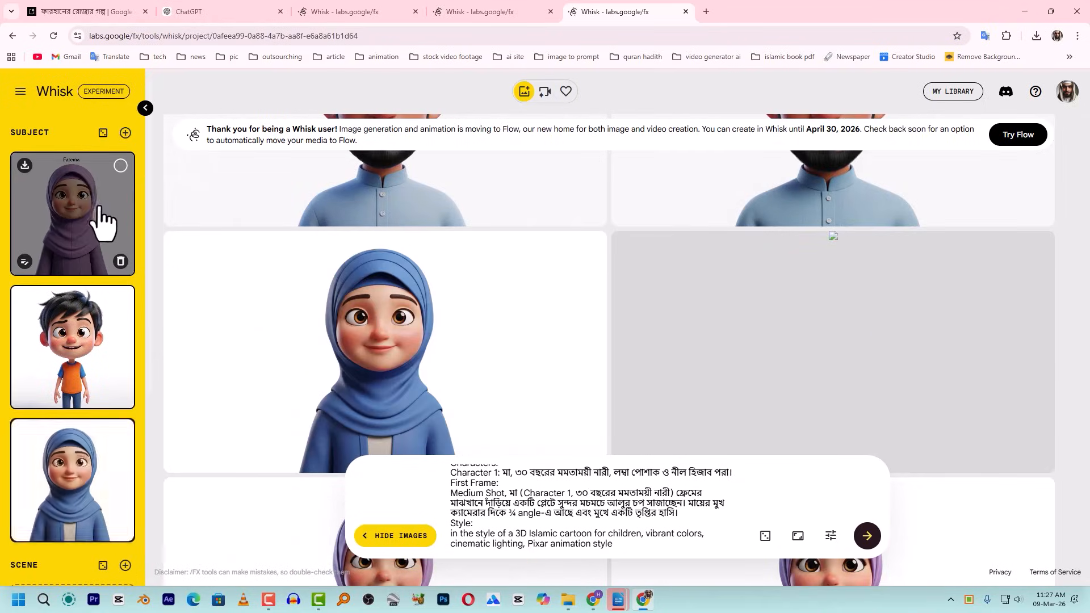
Generate the Shot 7 kitchen images from the prompt with the mother as the selected subject.
{"action": "scroll", "coordinate": [783, 365], "scroll_direction": "down", "scroll_amount": 15}
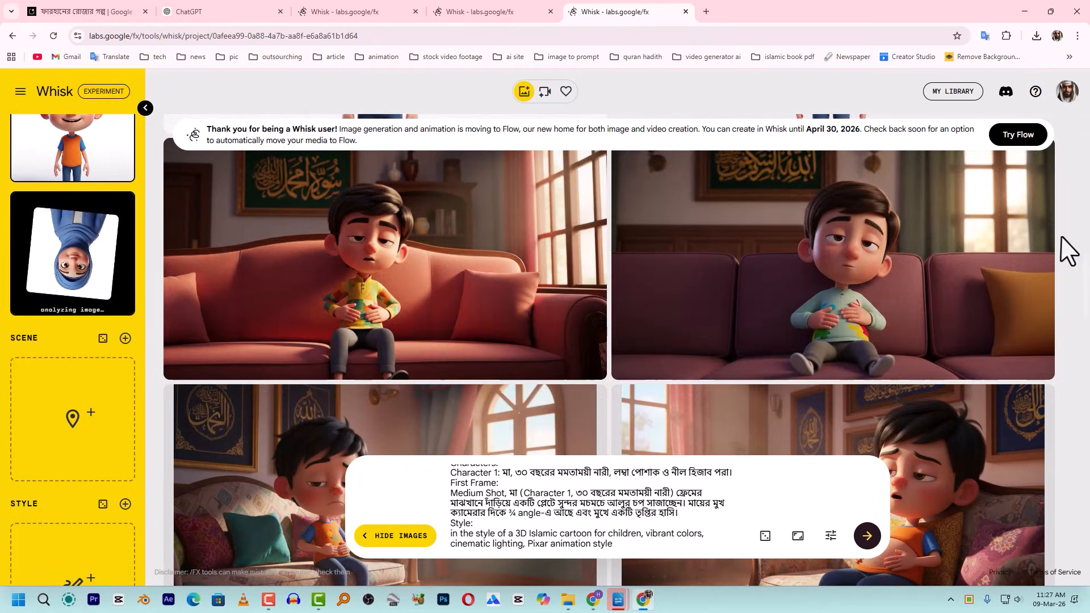
{"action": "scroll", "coordinate": [710, 341], "scroll_direction": "down", "scroll_amount": 10}
{"action": "scroll", "coordinate": [369, 412], "scroll_direction": "up", "scroll_amount": 15}
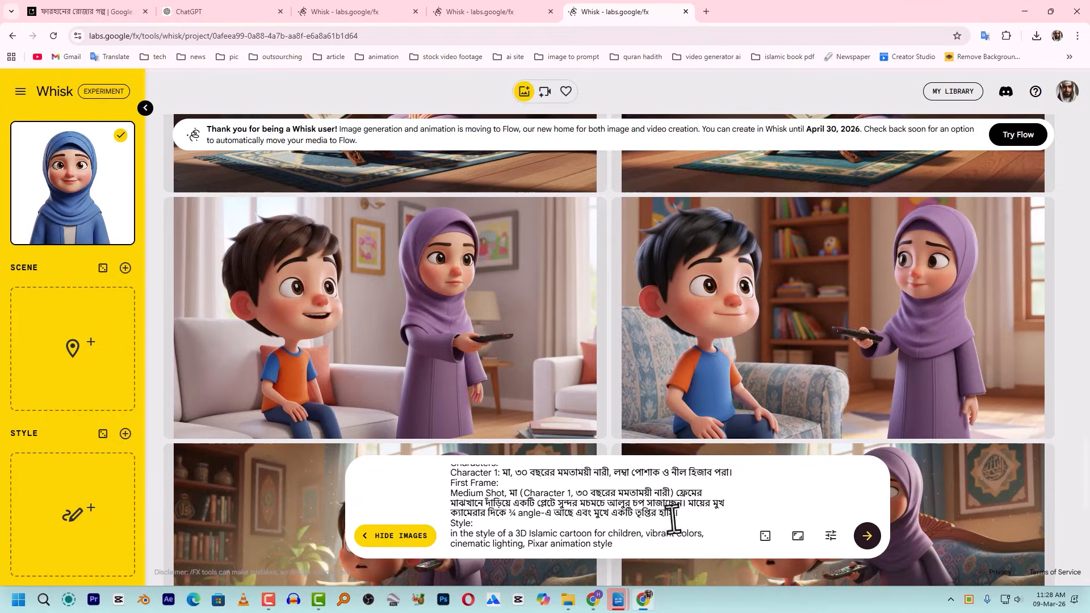
{"action": "left_click", "coordinate": [869, 536]}
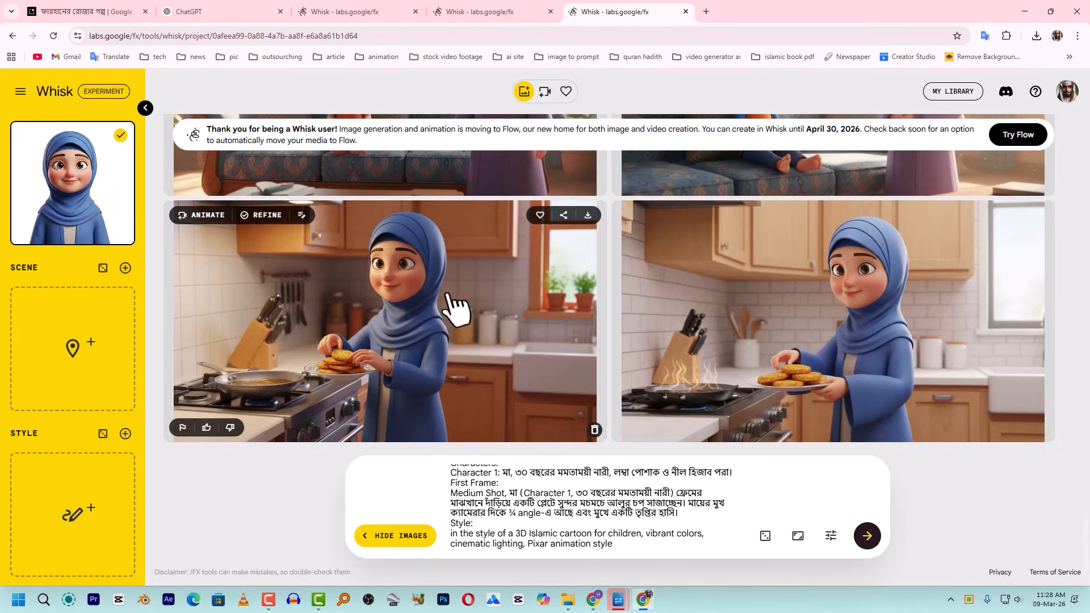
Download the first image of the mother in the kitchen and rename the file as 07 in the Downloads folder.
{"action": "left_click", "coordinate": [588, 214]}
{"action": "left_click", "coordinate": [996, 63]}
{"action": "key", "text": "F2"}
{"action": "type", "text": "07"}
{"action": "key", "text": "Return"}
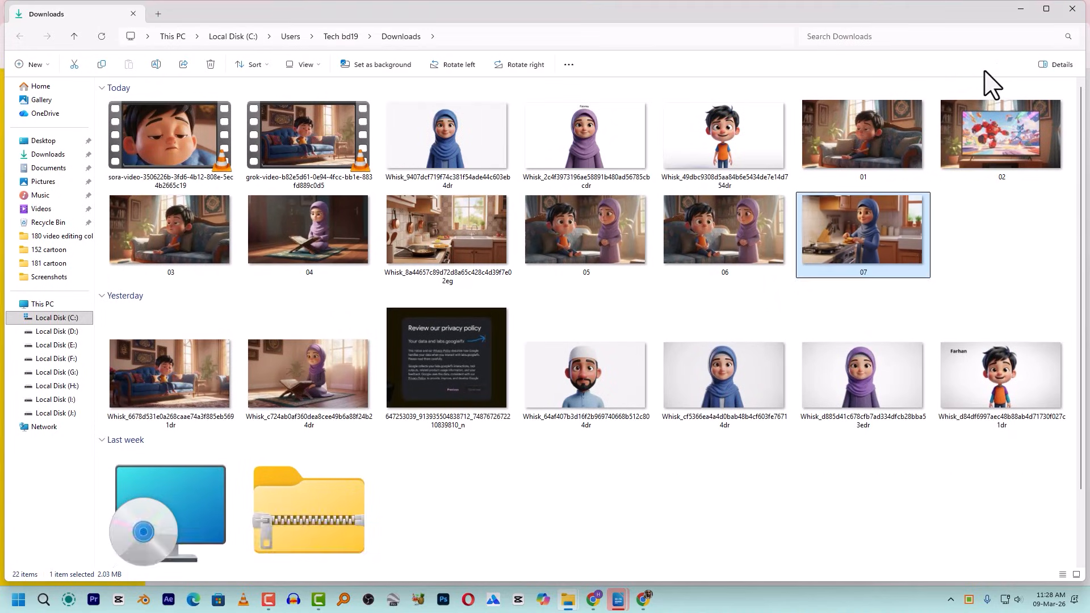
Switch back to Whisk, refine the first kitchen image with "কারেক্টারটি মুছে দাও" to remove the mother, and download the result.
{"action": "key", "text": "alt+Tab"}
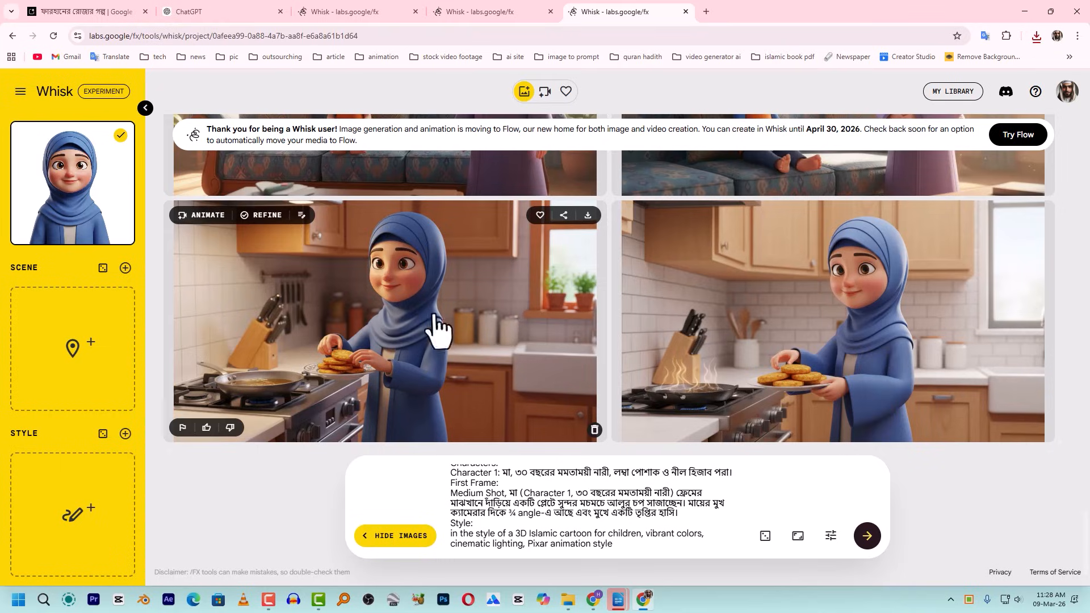
{"action": "mouse_move", "coordinate": [76, 346]}
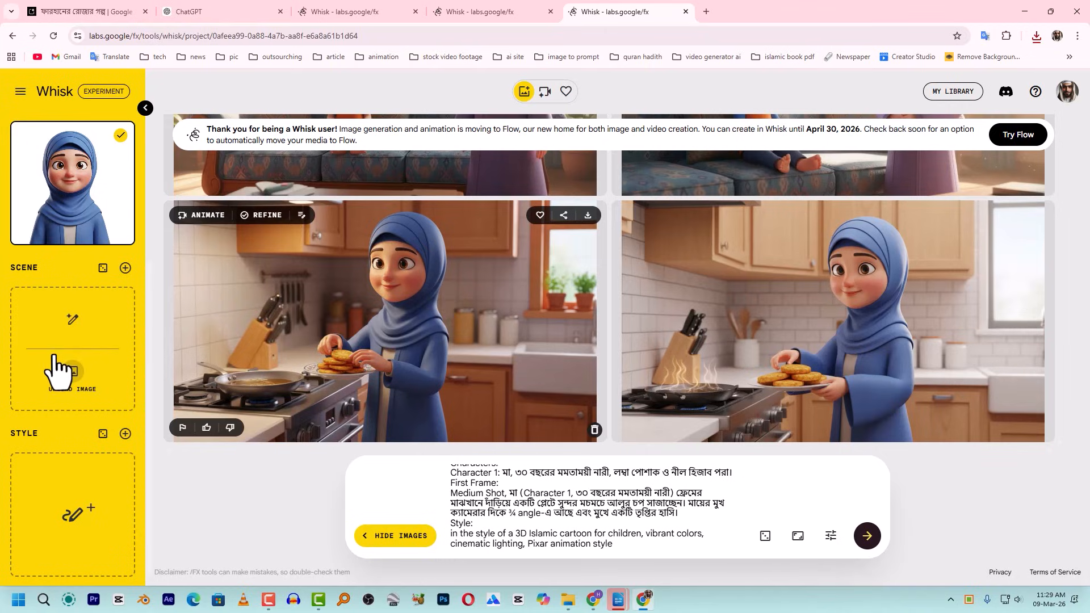
{"action": "left_click", "coordinate": [274, 216]}
{"action": "left_click", "coordinate": [360, 534]}
{"action": "type", "text": "স"}
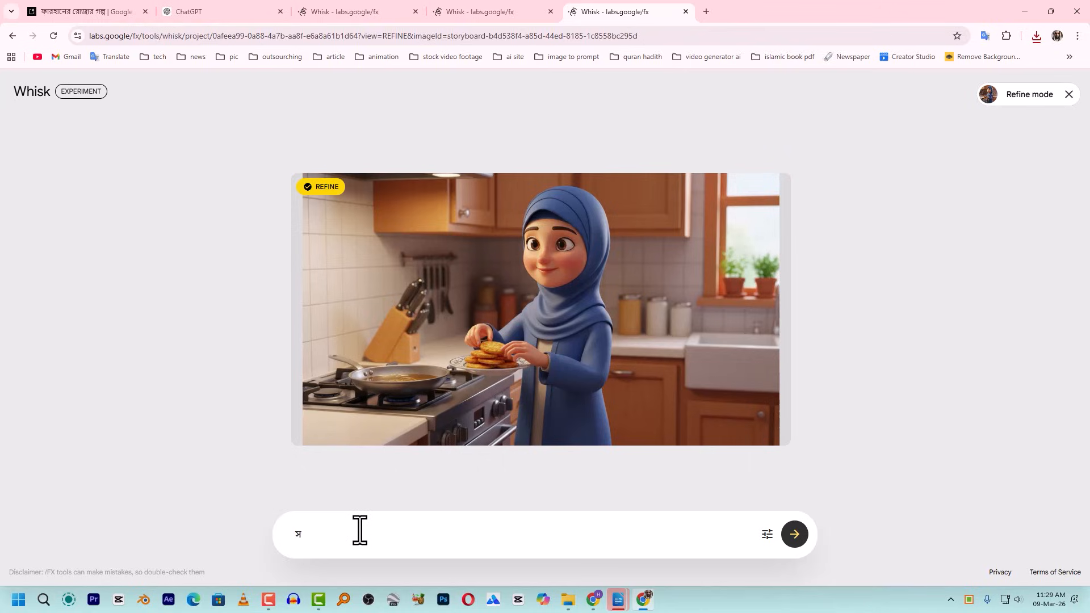
{"action": "type", "text": "া"}
{"action": "key", "text": "BackSpace"}
{"action": "key", "text": "BackSpace"}
{"action": "type", "text": "কারেক্টারটি মুছে দাও"}
{"action": "left_click", "coordinate": [795, 535]}
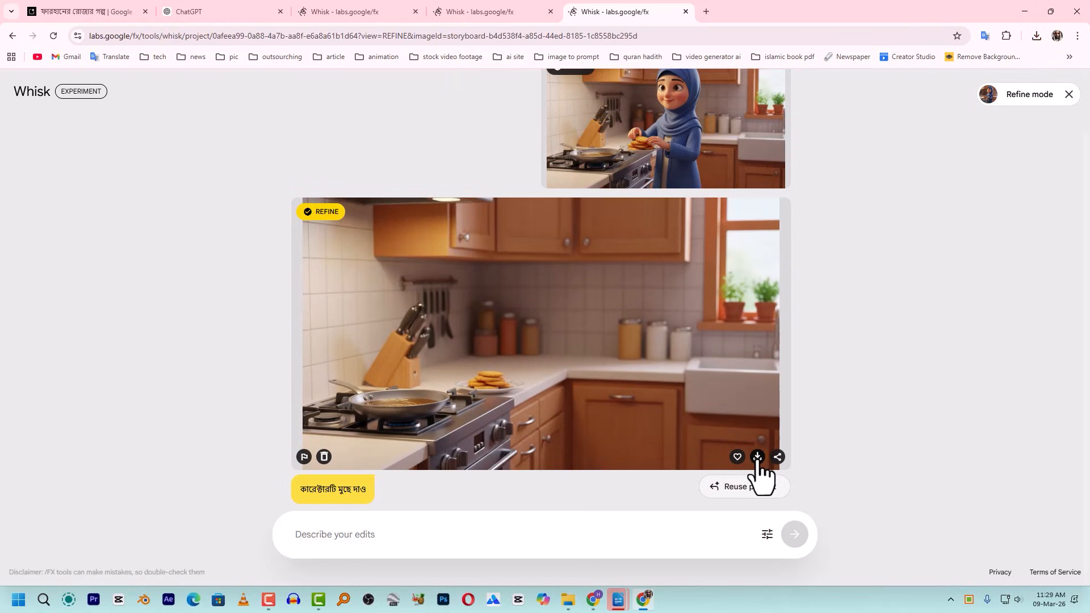
{"action": "left_click", "coordinate": [757, 457]}
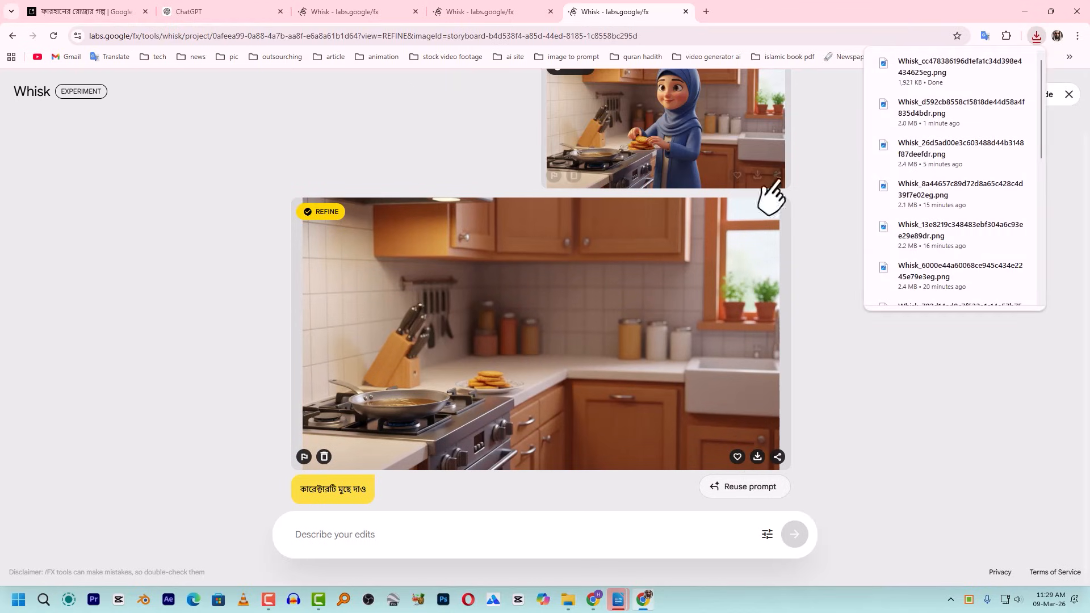
{"action": "left_click", "coordinate": [1068, 95]}
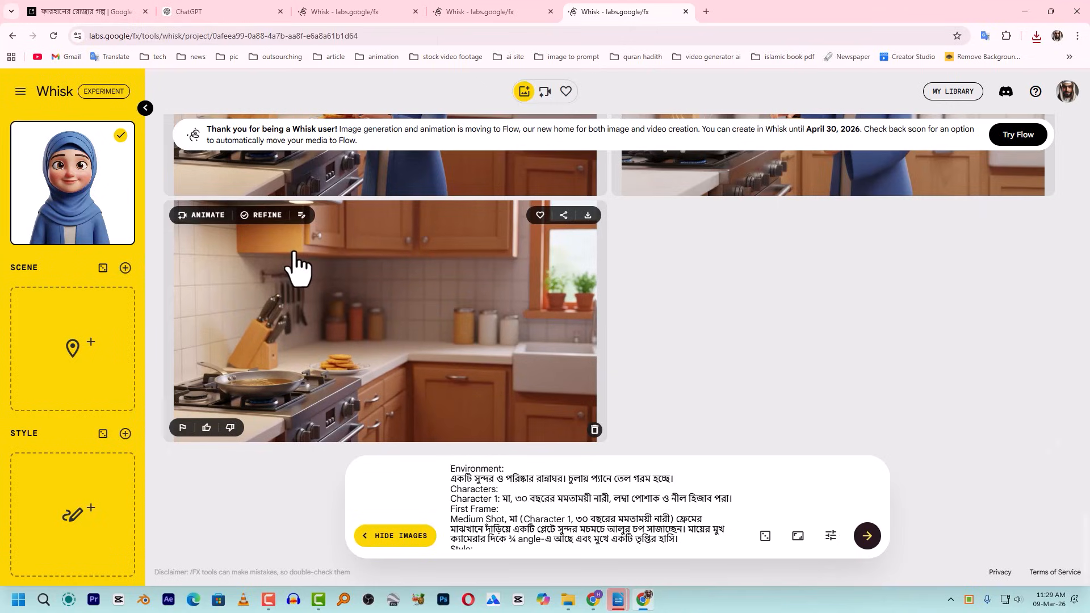
{"action": "left_click", "coordinate": [268, 218]}
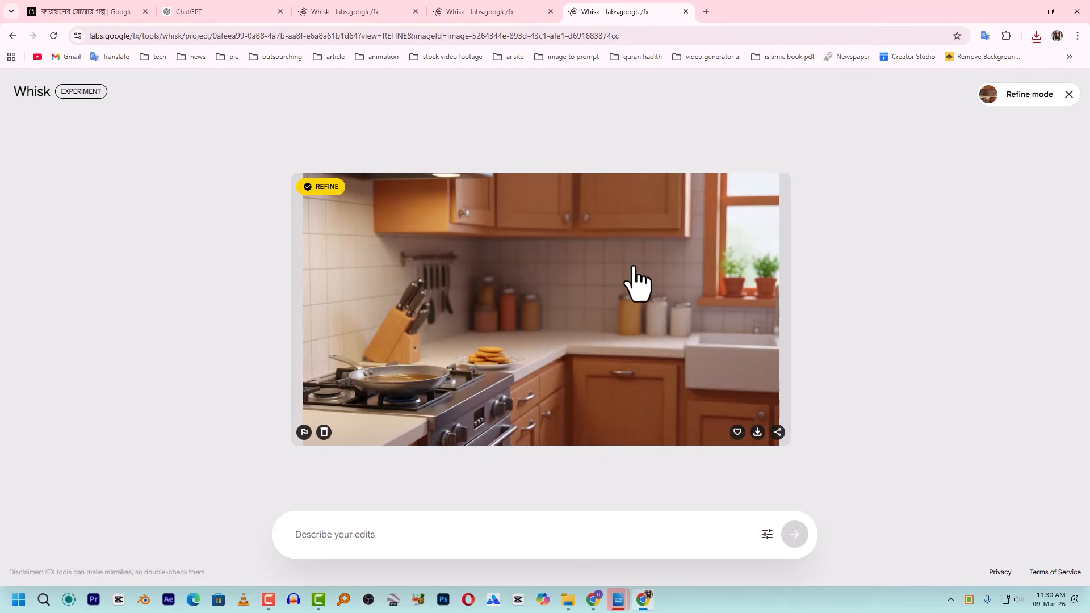
{"action": "left_click", "coordinate": [1069, 94]}
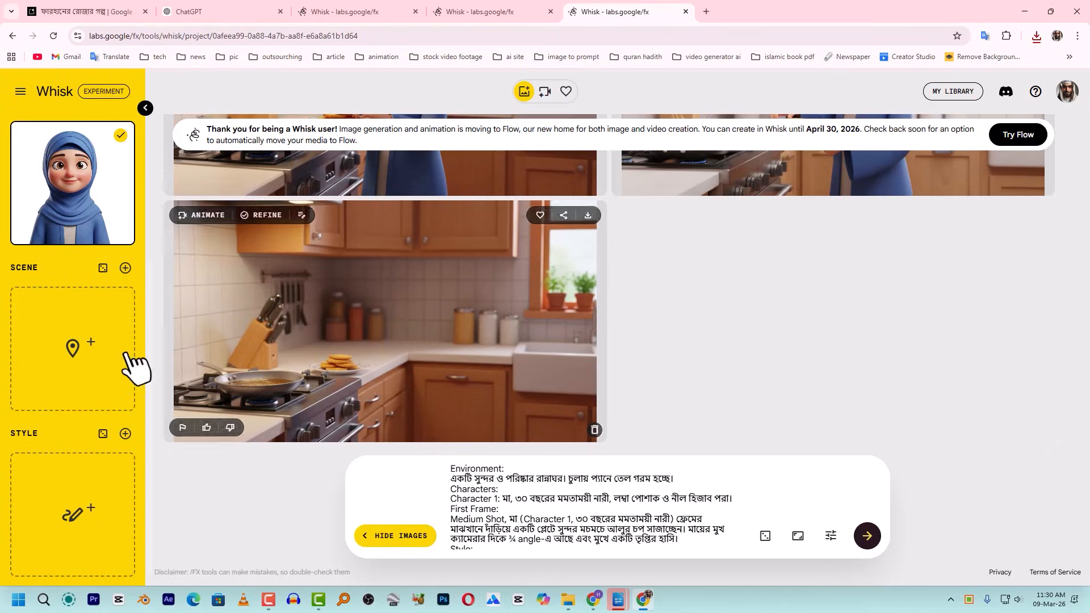
{"action": "mouse_move", "coordinate": [120, 360]}
{"action": "mouse_move", "coordinate": [460, 287]}
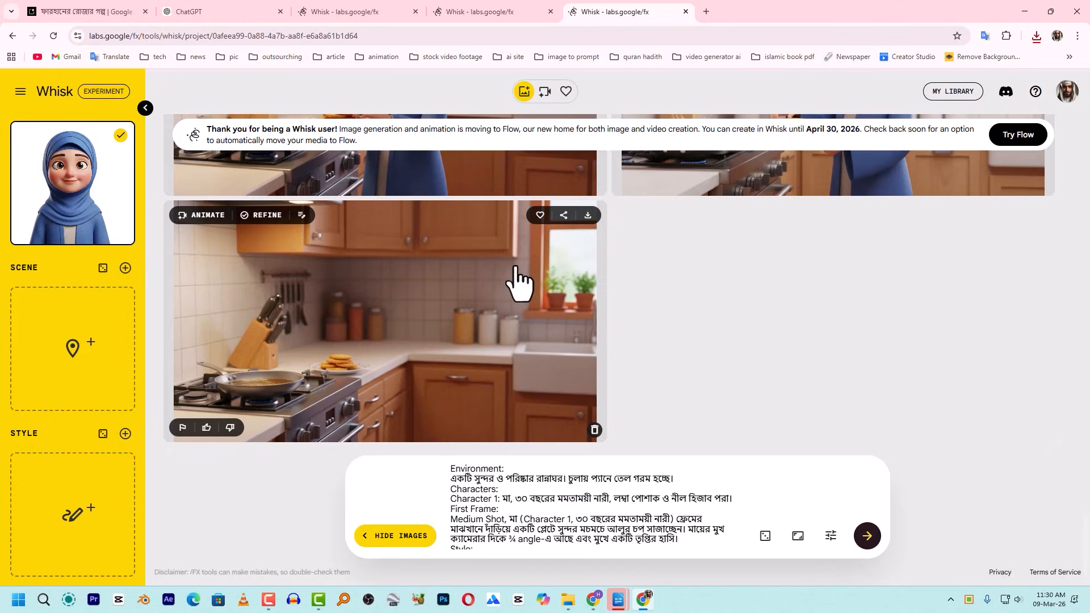
Switch to the script in LibreOffice Writer and look through the shots following Shot 7: The Tempting Smell, up to Shot 6: Alone with the Chops.
{"action": "mouse_move", "coordinate": [618, 600]}
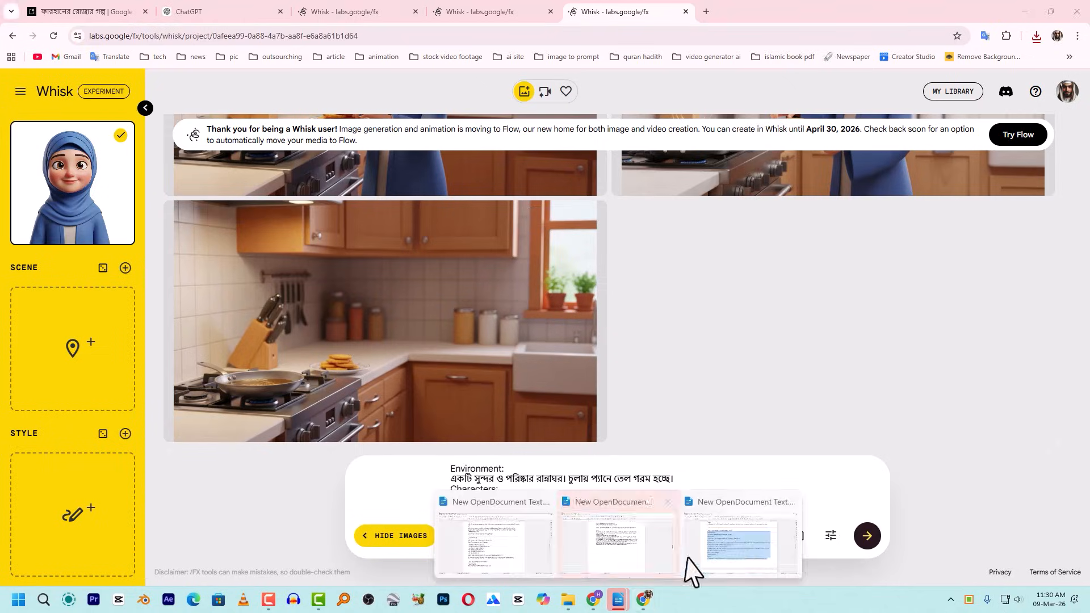
{"action": "left_click", "coordinate": [749, 551]}
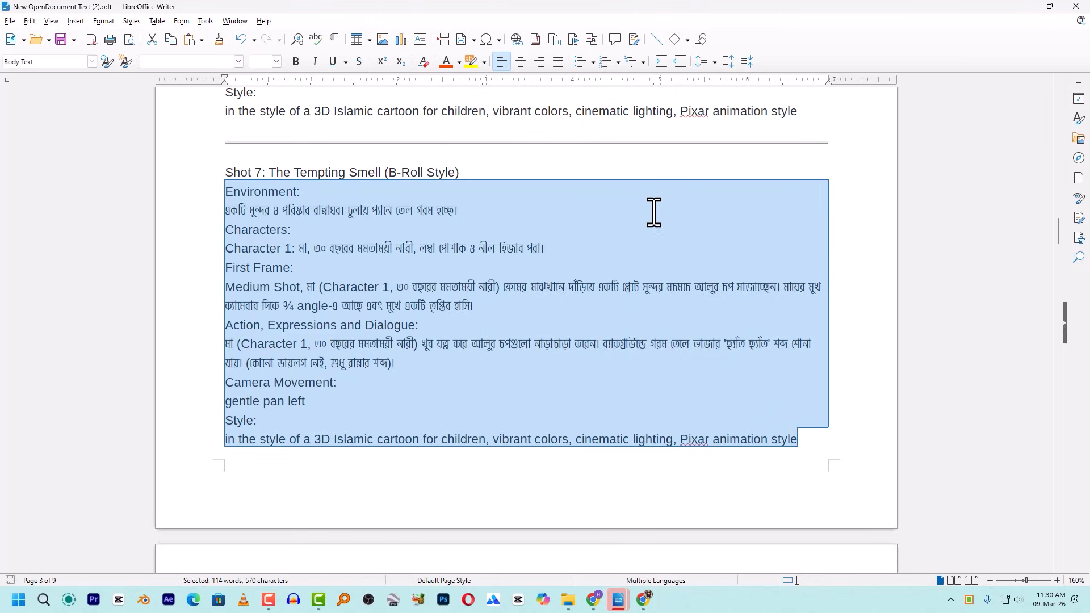
{"action": "scroll", "coordinate": [545, 246], "scroll_direction": "down", "scroll_amount": 10}
{"action": "scroll", "coordinate": [340, 313], "scroll_direction": "up", "scroll_amount": 5}
{"action": "scroll", "coordinate": [320, 316], "scroll_direction": "up", "scroll_amount": 3}
{"action": "scroll", "coordinate": [311, 353], "scroll_direction": "down", "scroll_amount": 15}
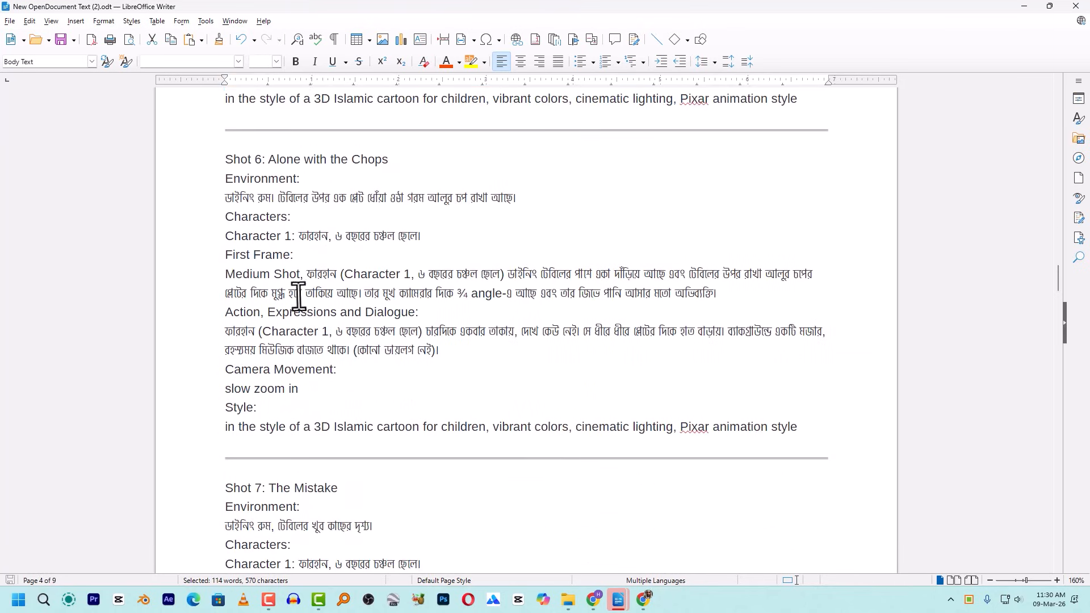
{"action": "left_click_drag", "start_coordinate": [224, 151], "coordinate": [440, 351]}
{"action": "left_click", "coordinate": [394, 431]}
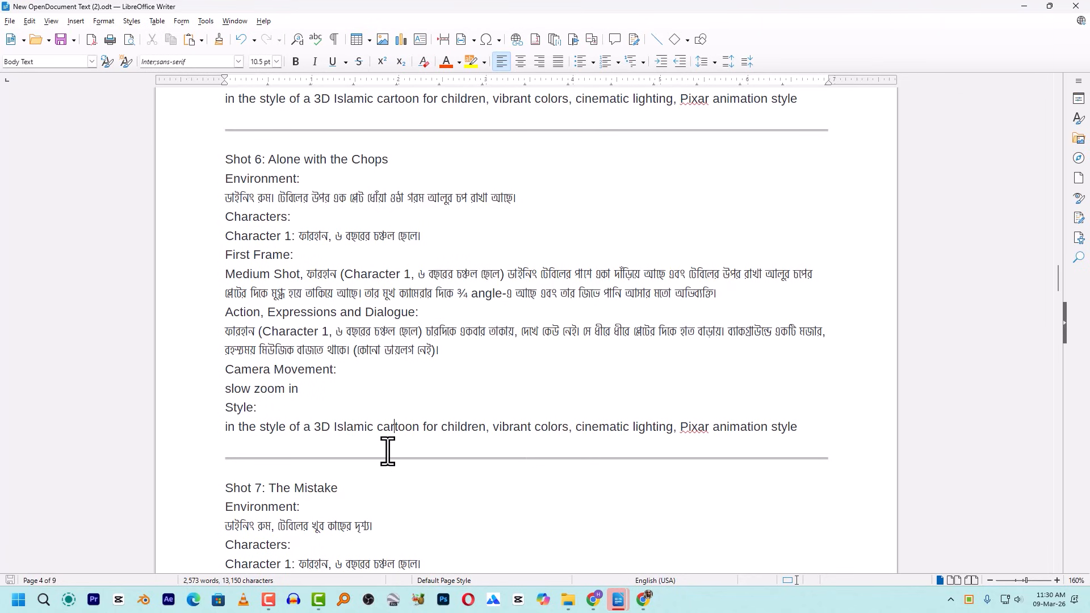
Check the Google AI Studio conversations open in both Chrome windows.
{"action": "left_click", "coordinate": [595, 599]}
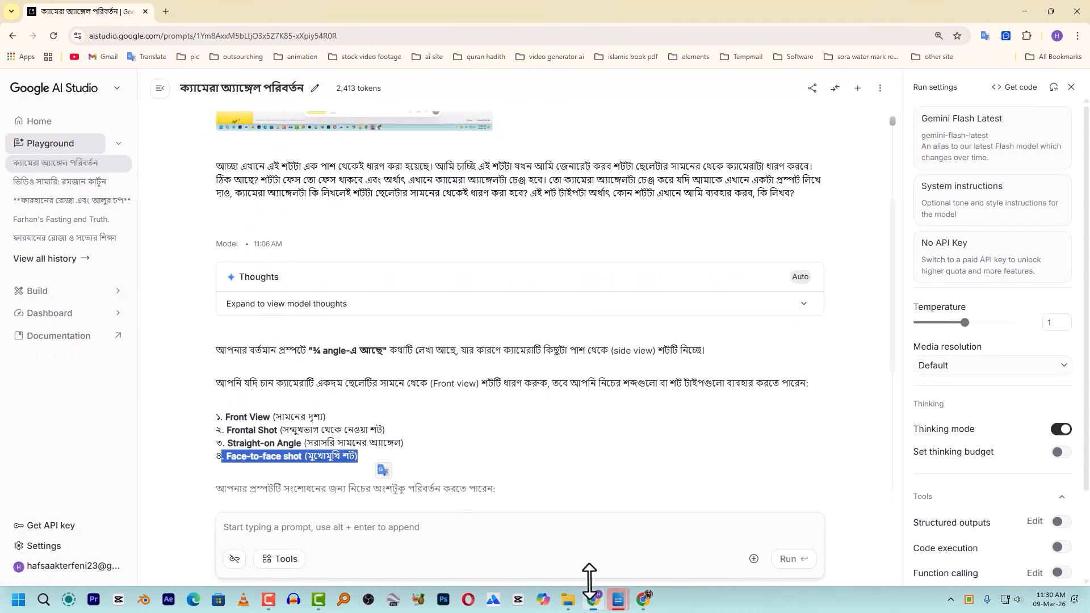
{"action": "left_click", "coordinate": [645, 600]}
{"action": "left_click", "coordinate": [80, 12]}
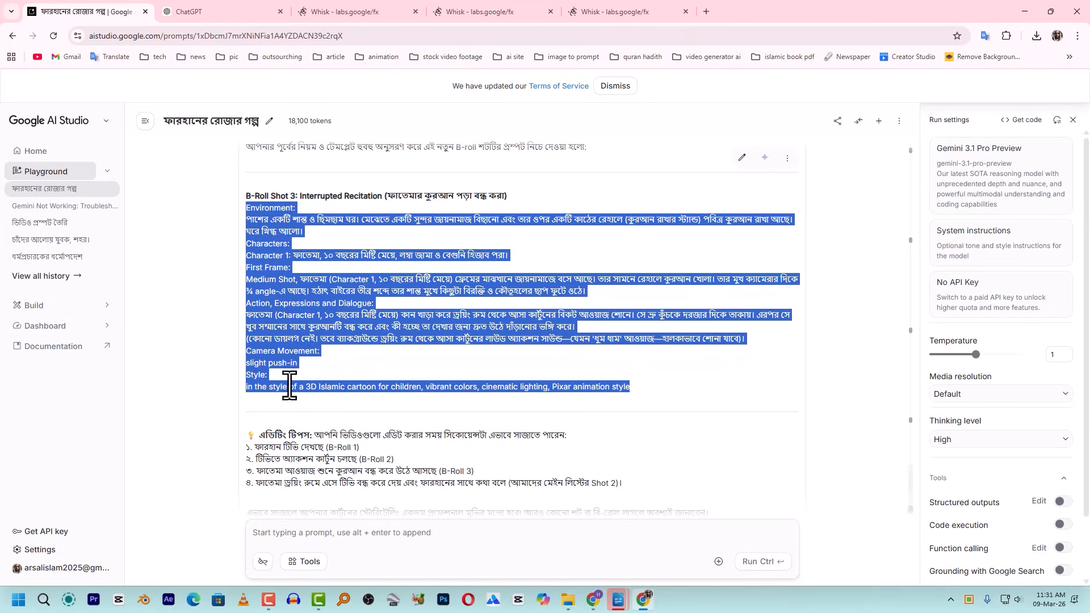
{"action": "left_click", "coordinate": [593, 599]}
{"action": "mouse_move", "coordinate": [623, 593]}
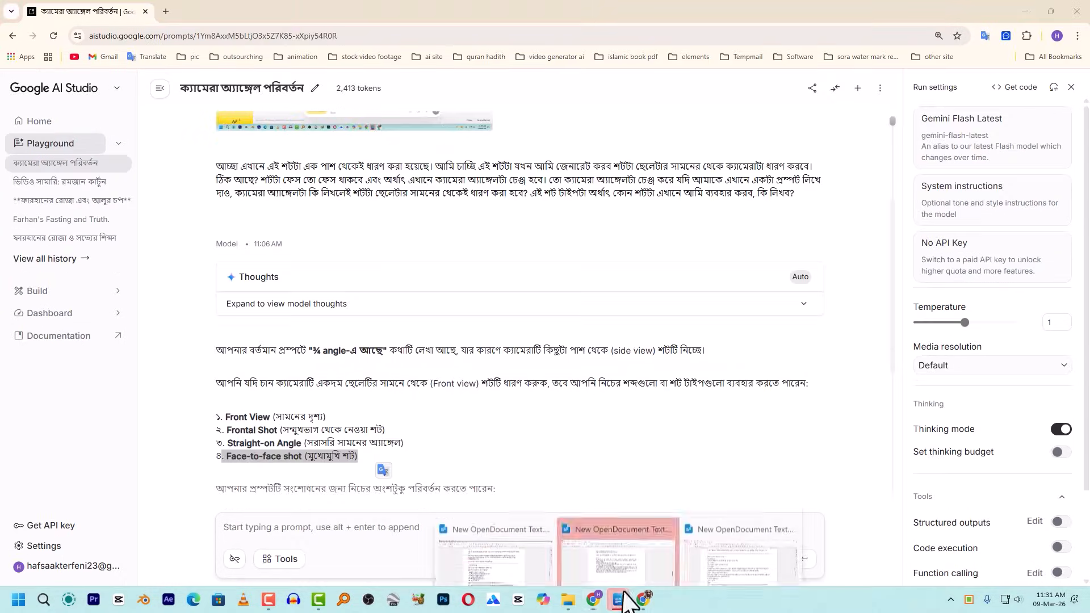
Return to the script in LibreOffice Writer and read Alone with the Chops, The Mistake and Caught in the Act.
{"action": "left_click", "coordinate": [696, 559]}
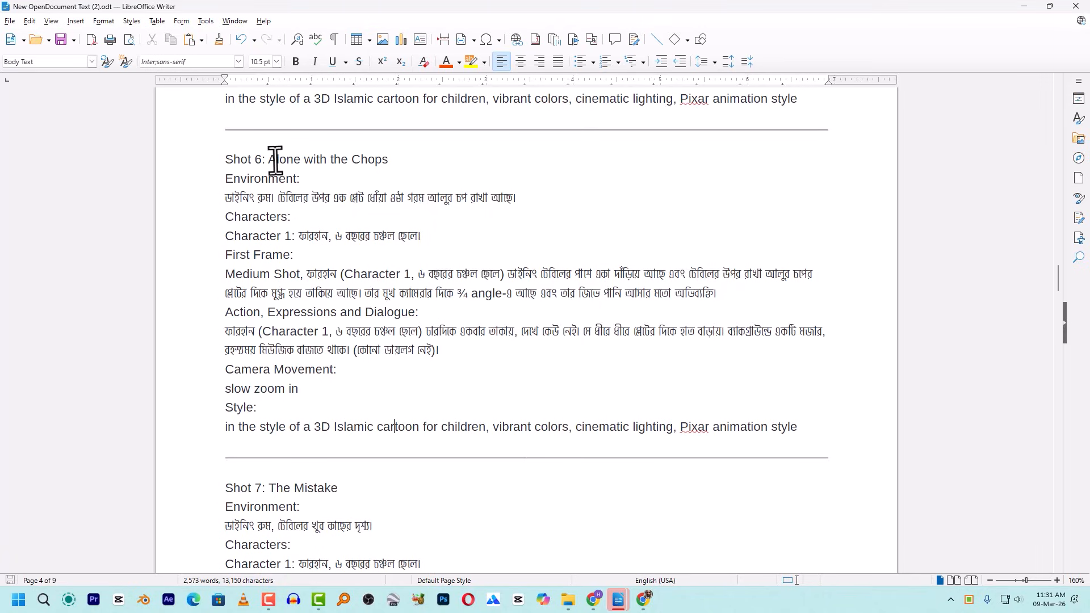
{"action": "scroll", "coordinate": [404, 210], "scroll_direction": "down", "scroll_amount": 1}
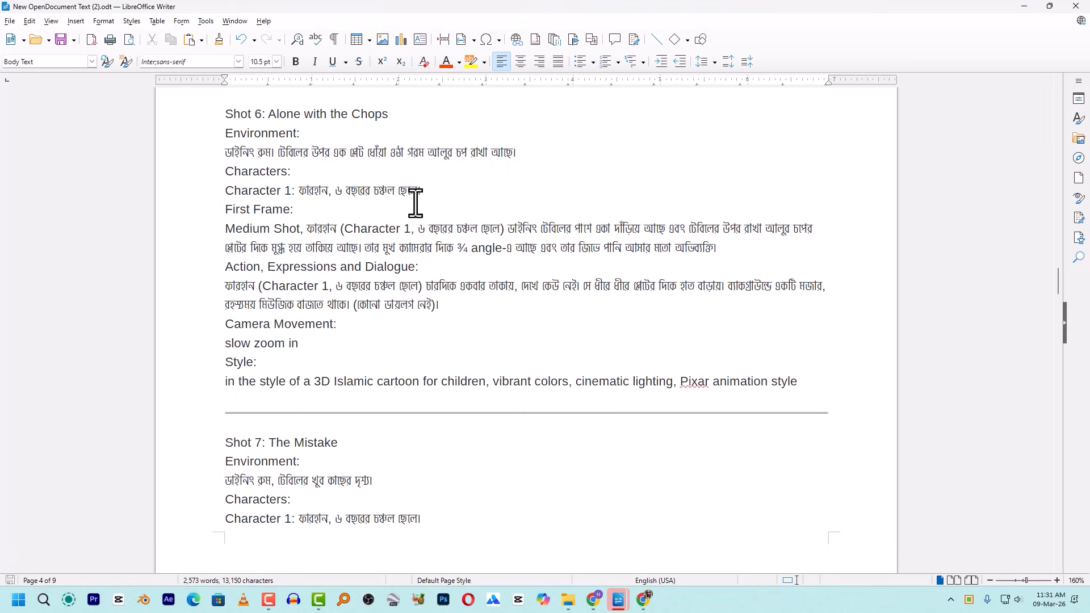
{"action": "scroll", "coordinate": [419, 202], "scroll_direction": "up", "scroll_amount": 3}
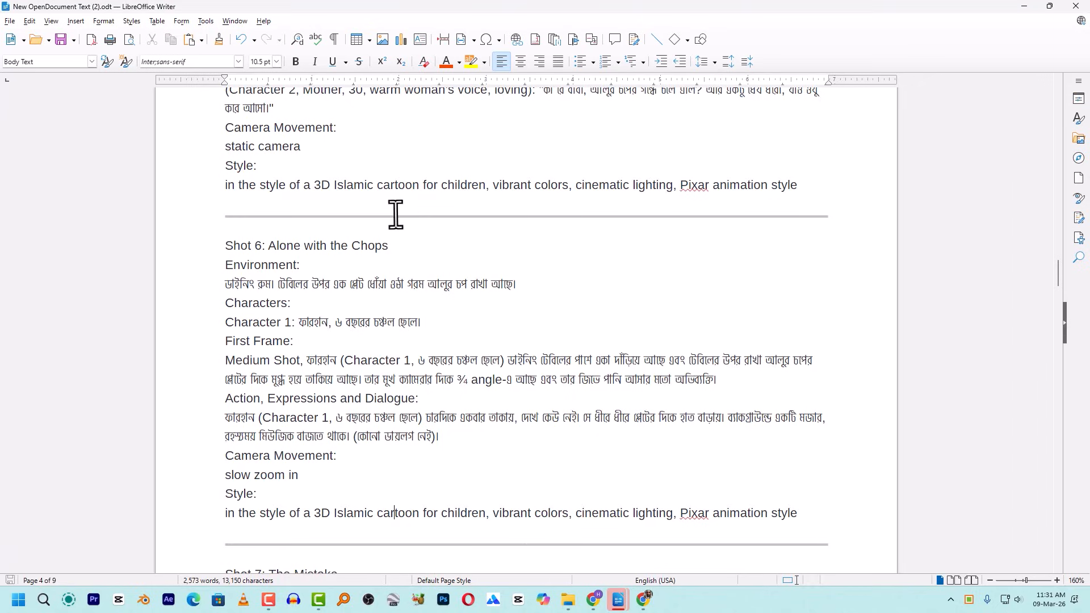
{"action": "scroll", "coordinate": [645, 261], "scroll_direction": "down", "scroll_amount": 8}
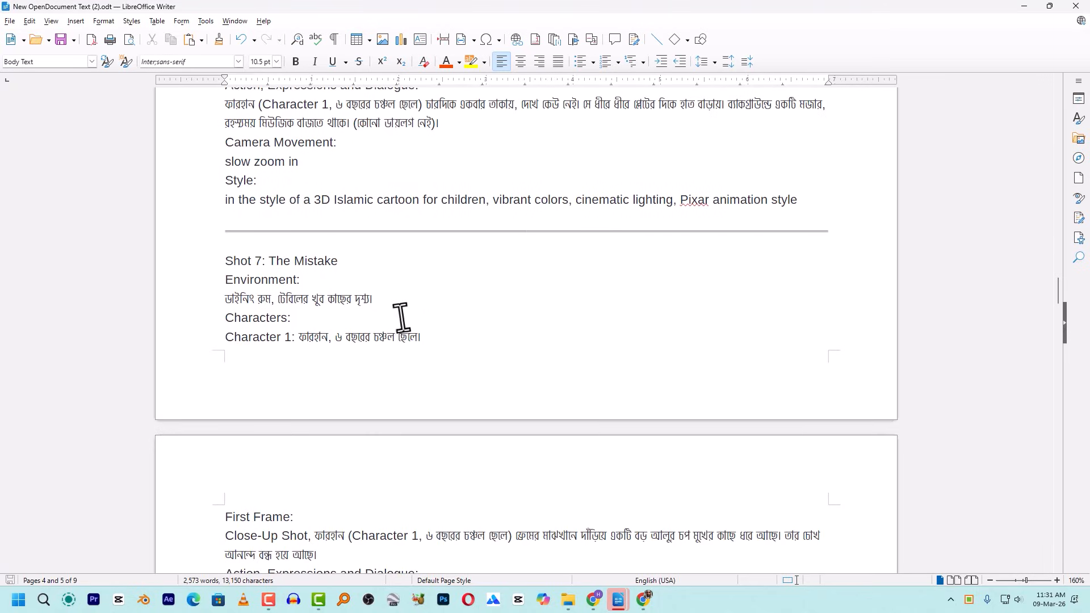
{"action": "scroll", "coordinate": [506, 341], "scroll_direction": "down", "scroll_amount": 6}
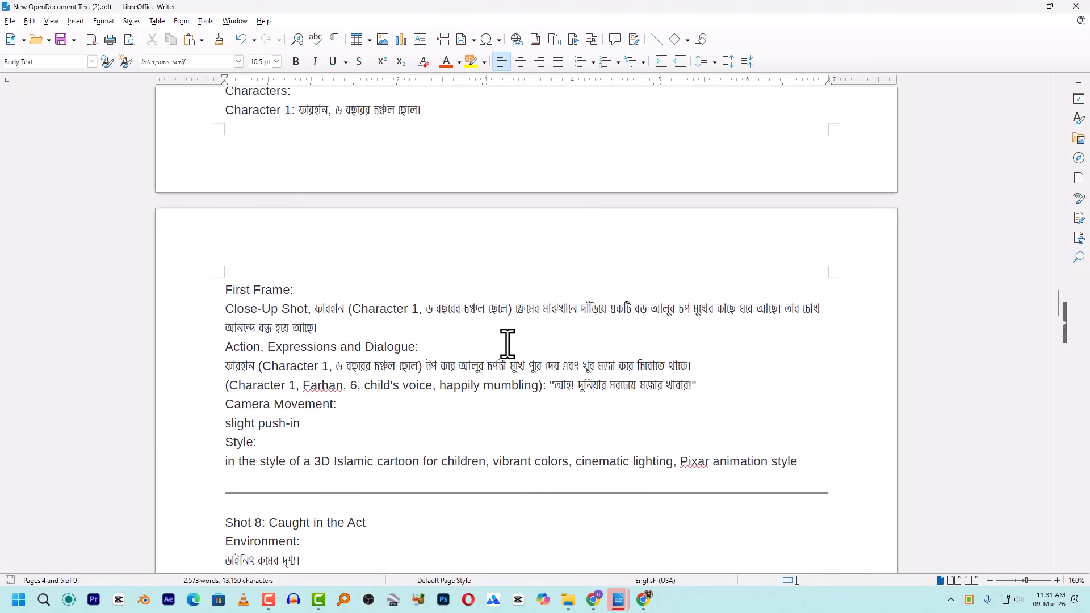
{"action": "scroll", "coordinate": [542, 429], "scroll_direction": "down", "scroll_amount": 6}
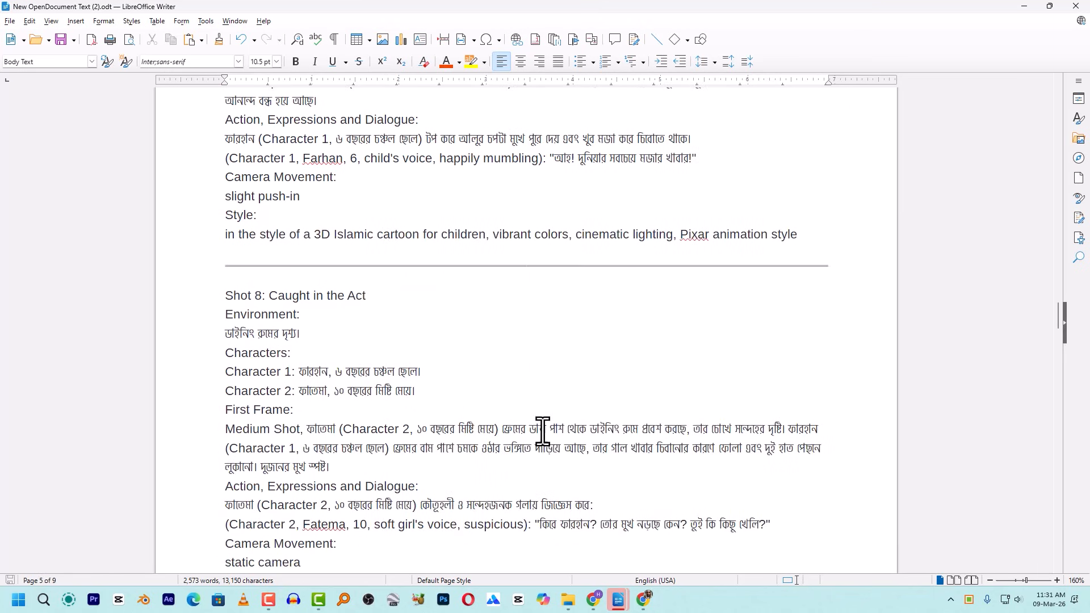
{"action": "scroll", "coordinate": [542, 438], "scroll_direction": "down", "scroll_amount": 3}
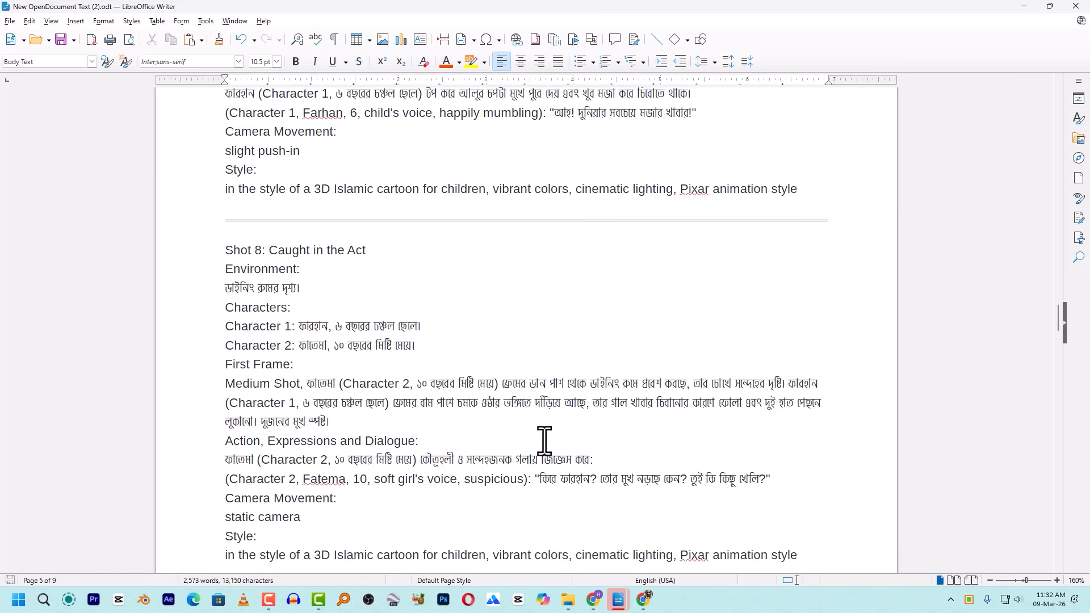
{"action": "scroll", "coordinate": [564, 361], "scroll_direction": "up", "scroll_amount": 8}
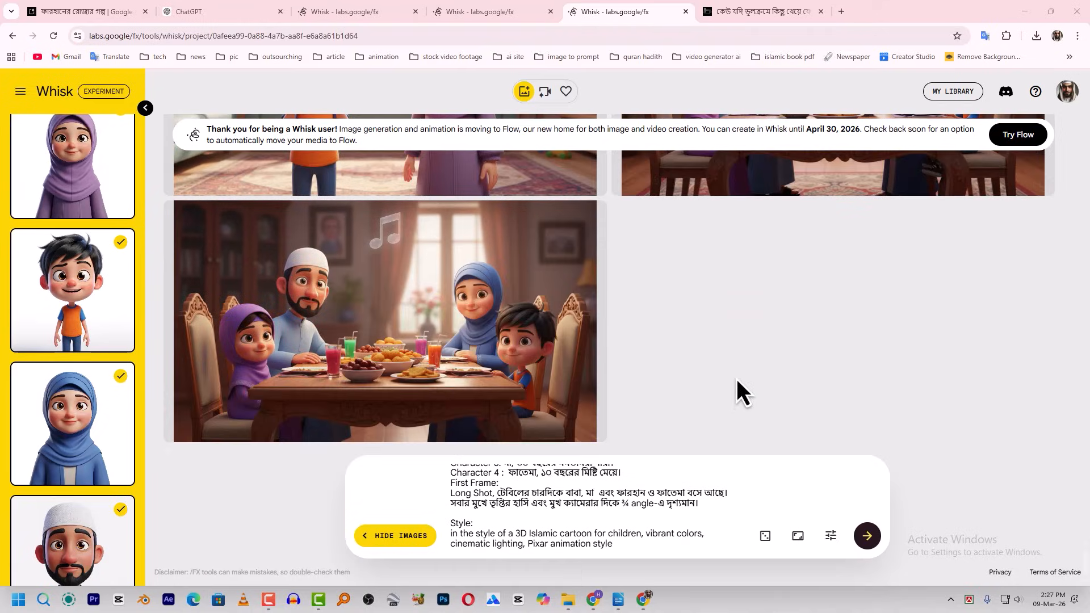
Look over the numbered images in the image folder, then return to Shots 1 and 2 at the start of the LibreOffice Writer script.
{"action": "mouse_move", "coordinate": [569, 600]}
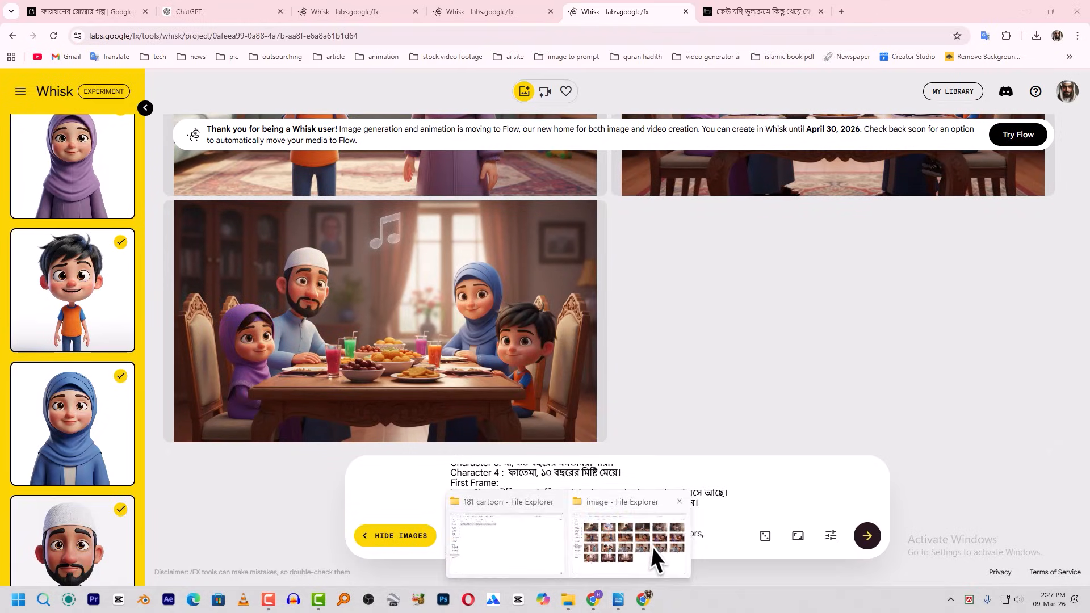
{"action": "left_click", "coordinate": [653, 551]}
{"action": "left_click", "coordinate": [166, 168]}
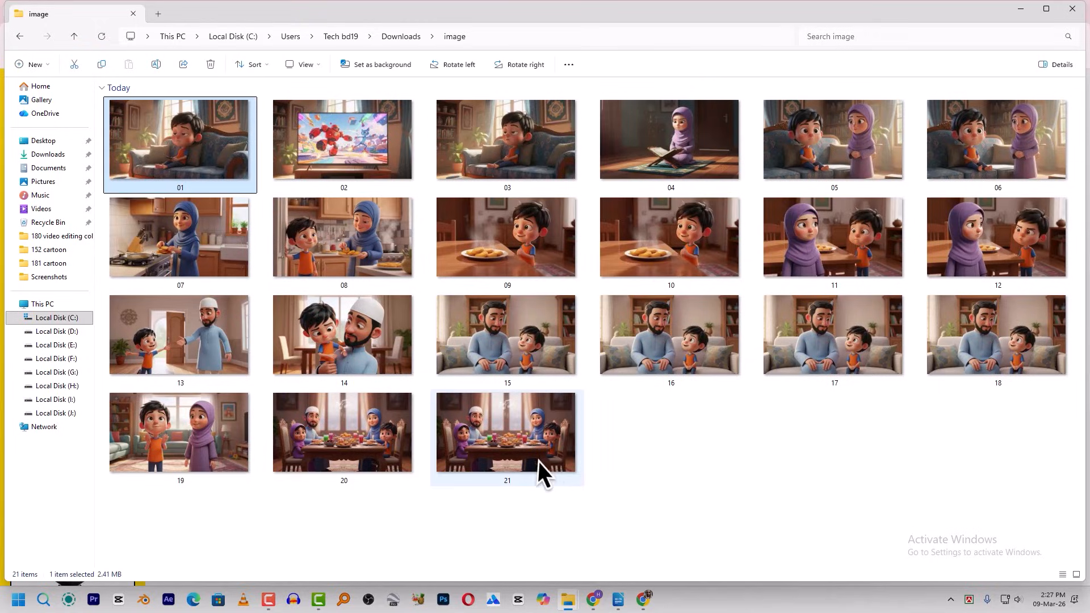
{"action": "left_click", "coordinate": [619, 600]}
{"action": "left_click_drag", "start_coordinate": [1058, 426], "coordinate": [1055, 80]}
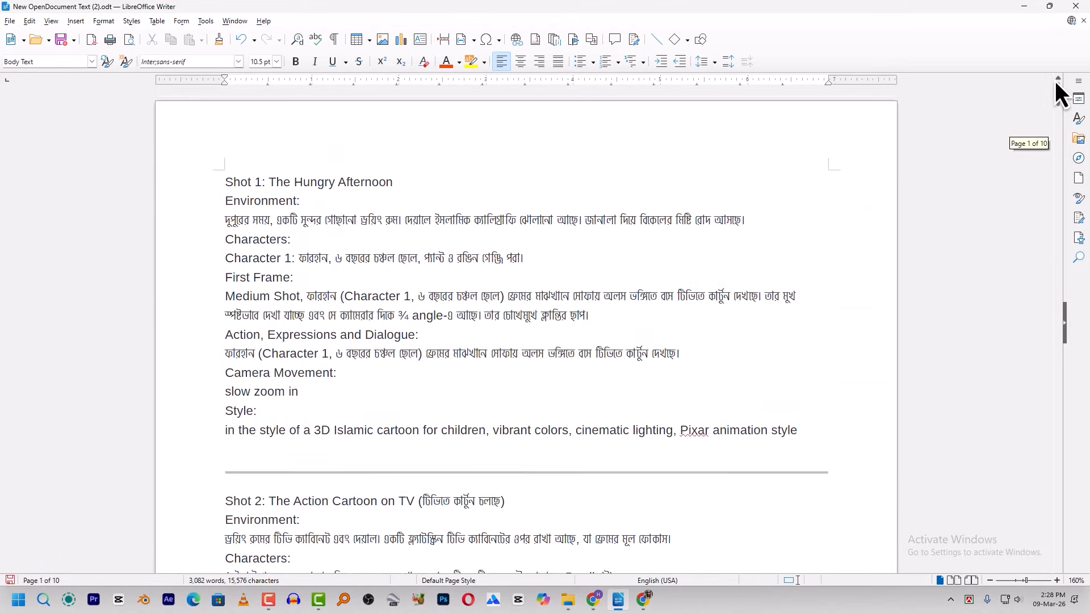
{"action": "scroll", "coordinate": [369, 301], "scroll_direction": "down", "scroll_amount": 6}
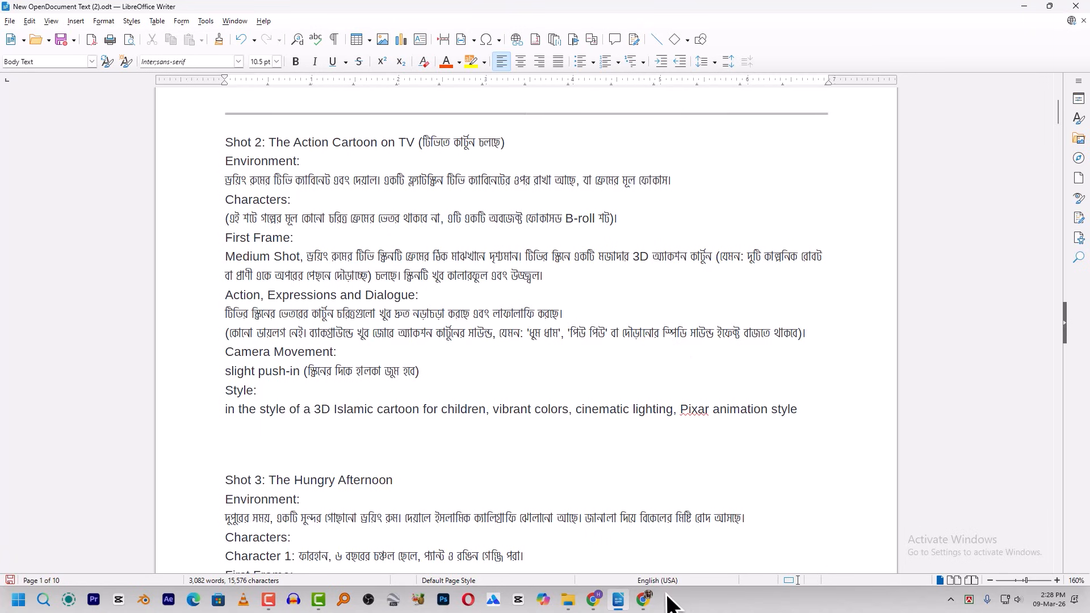
Switch to Chrome, look through the available Chrome profiles in the profile chooser, and close it without choosing one.
{"action": "left_click", "coordinate": [645, 600]}
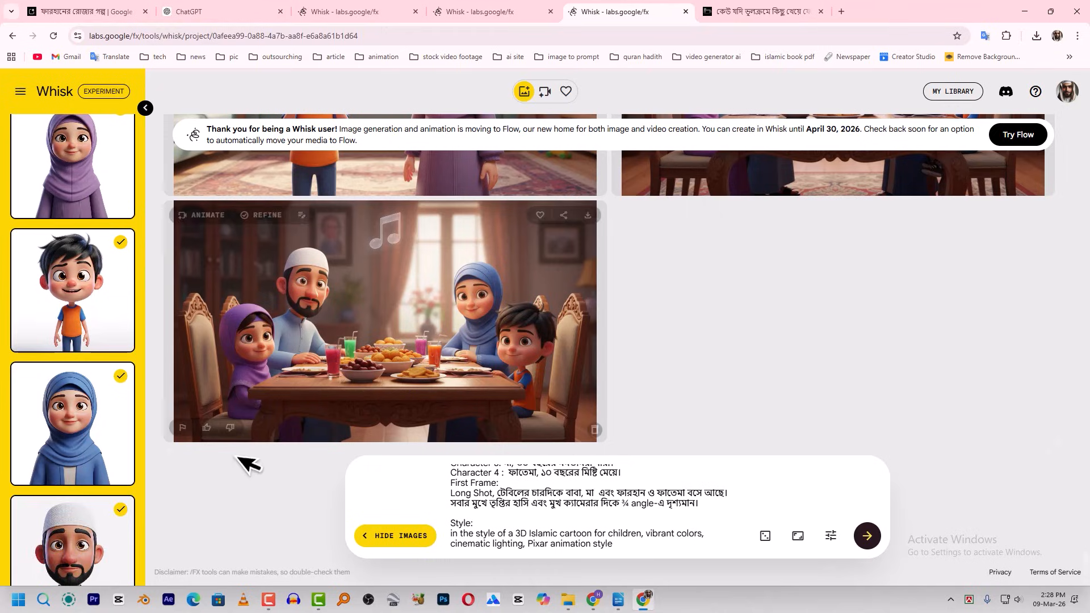
{"action": "left_click", "coordinate": [20, 600]}
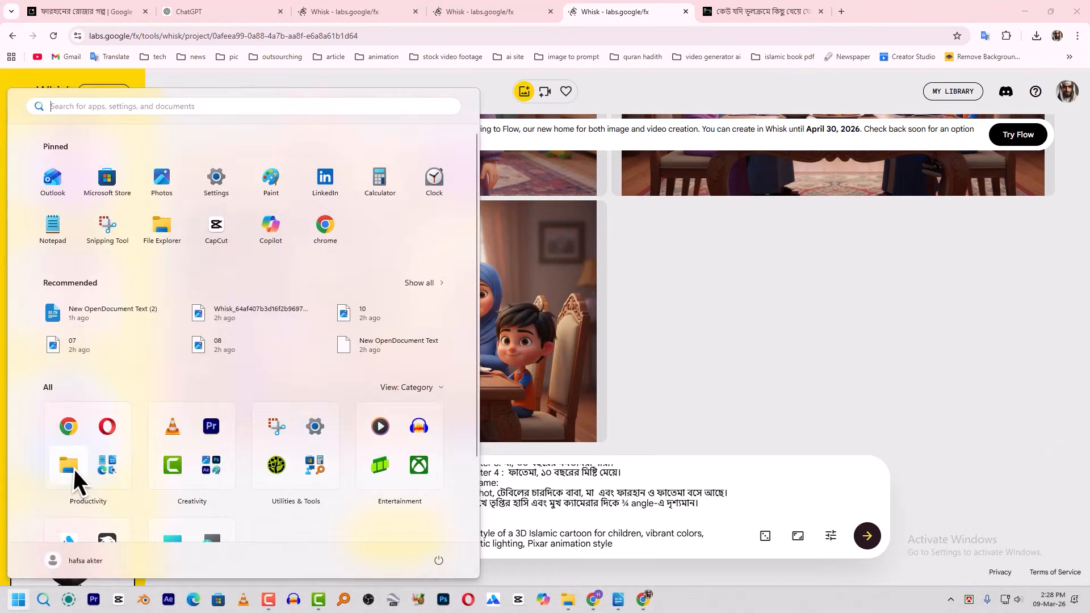
{"action": "left_click", "coordinate": [69, 427]}
{"action": "scroll", "coordinate": [700, 325], "scroll_direction": "down", "scroll_amount": 3}
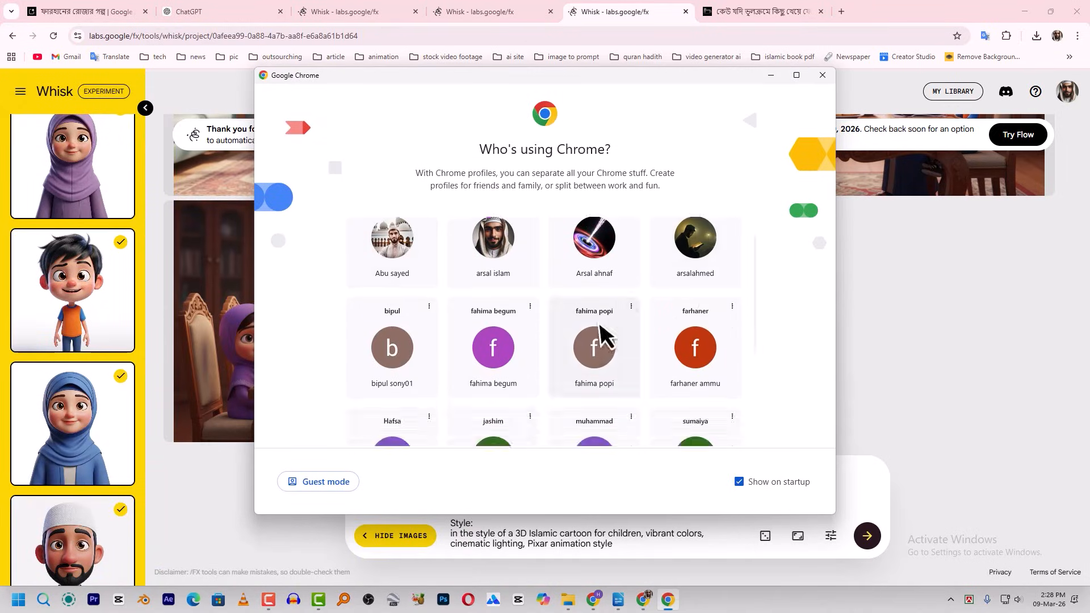
{"action": "scroll", "coordinate": [676, 329], "scroll_direction": "up", "scroll_amount": 1}
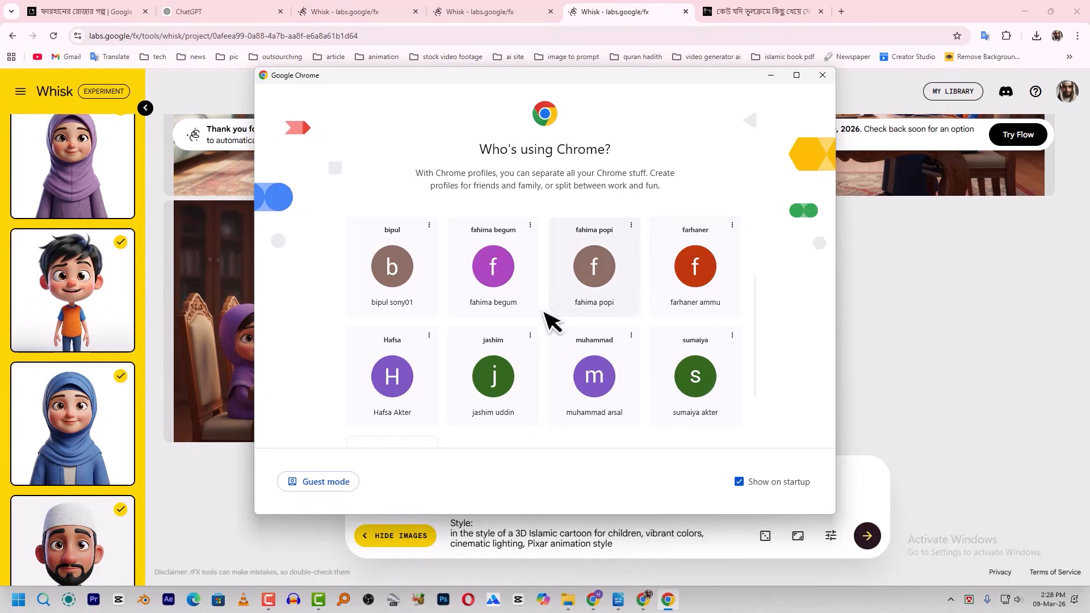
{"action": "scroll", "coordinate": [547, 316], "scroll_direction": "down", "scroll_amount": 2}
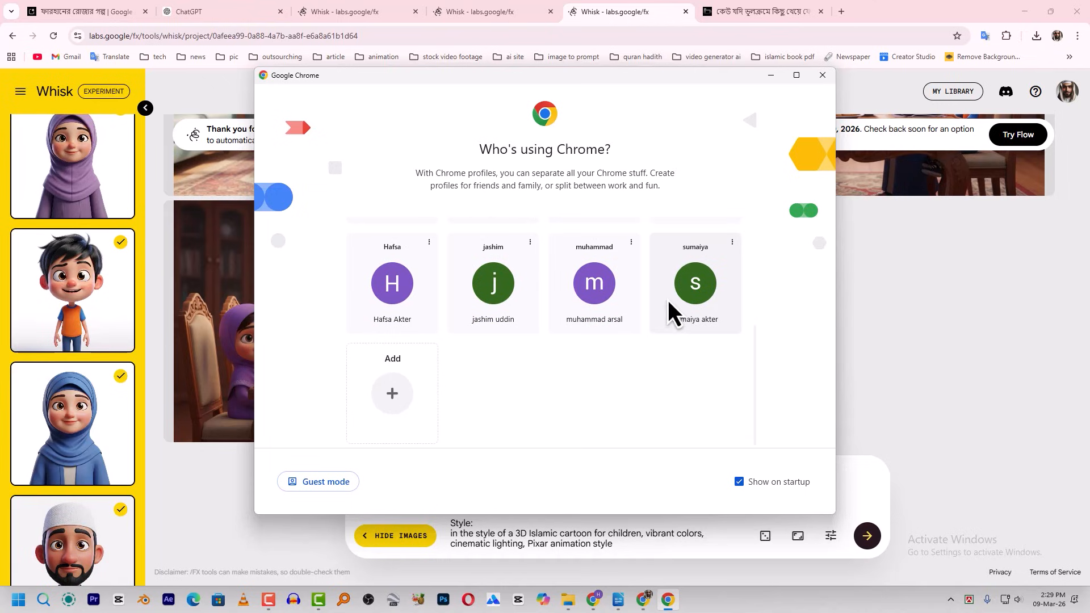
{"action": "scroll", "coordinate": [668, 299], "scroll_direction": "up", "scroll_amount": 3}
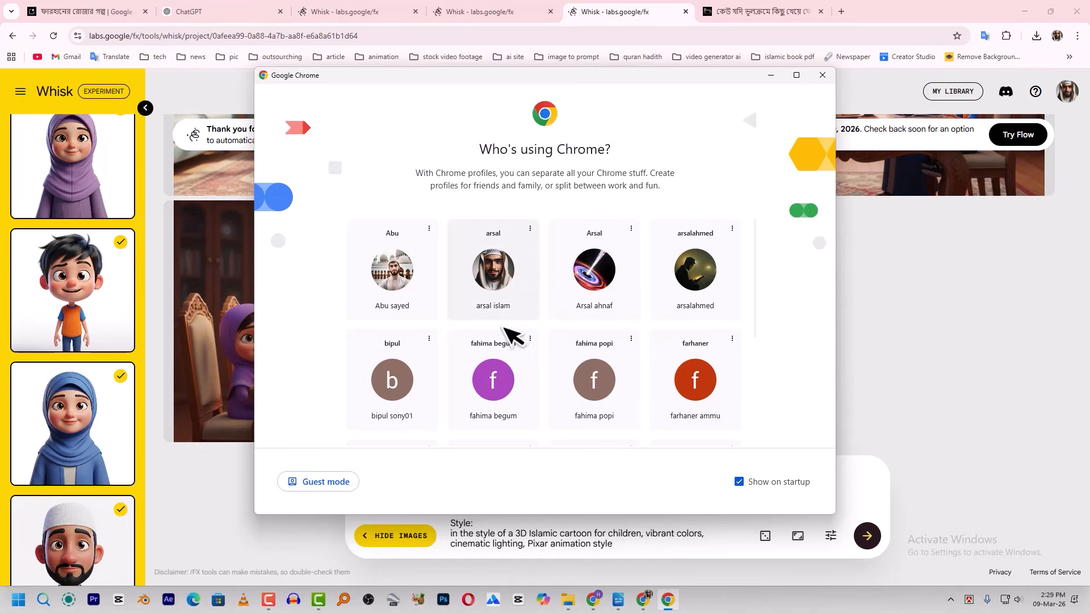
{"action": "left_click", "coordinate": [823, 76]}
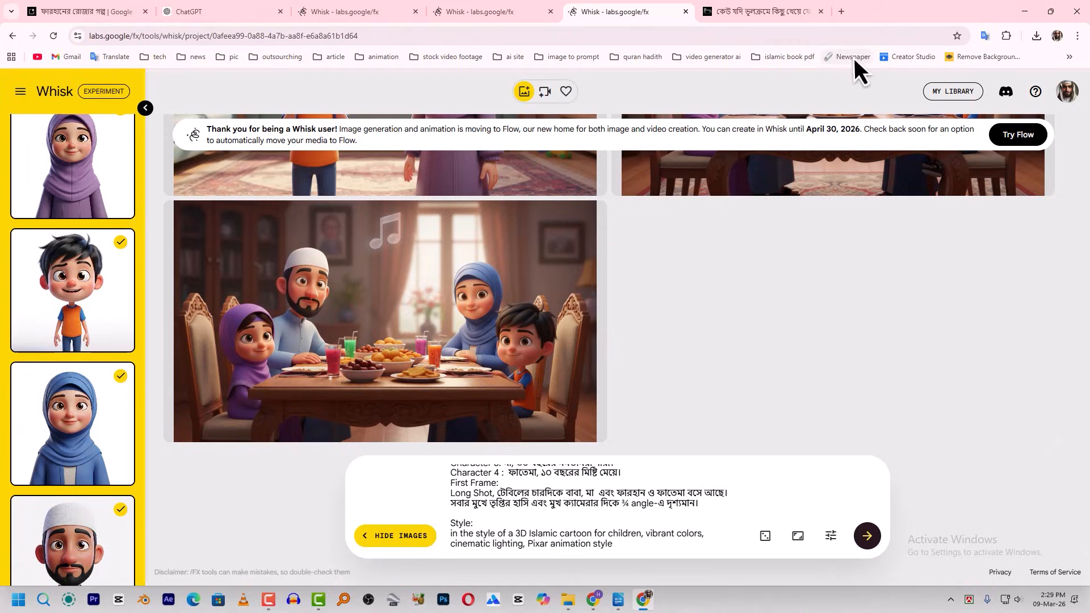
Search Google for "flow ai" in a new browser tab.
{"action": "left_click", "coordinate": [841, 11]}
{"action": "left_click", "coordinate": [431, 236]}
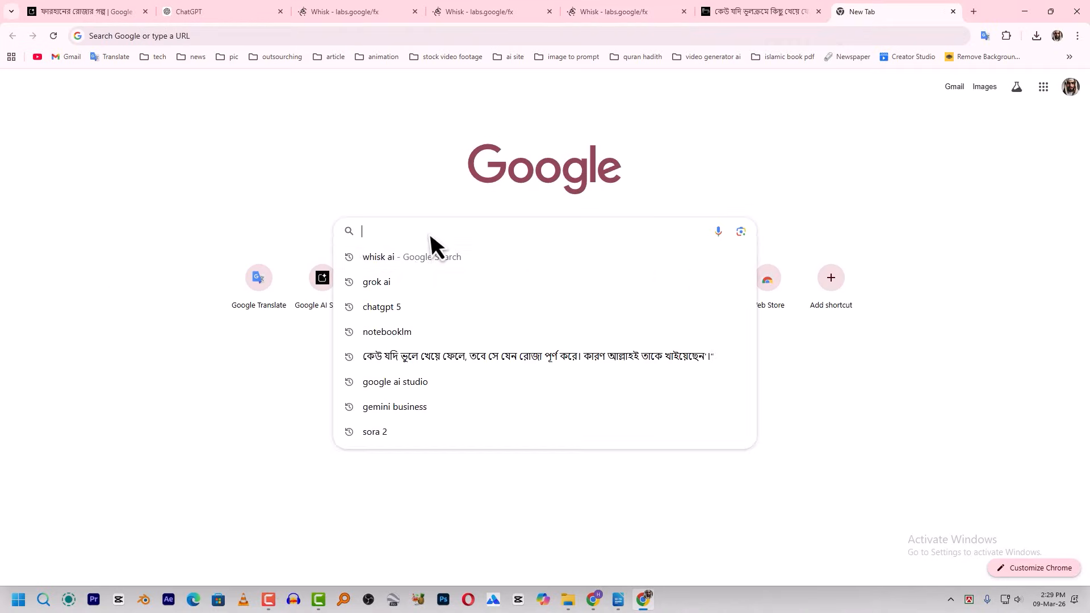
{"action": "type", "text": "glow"}
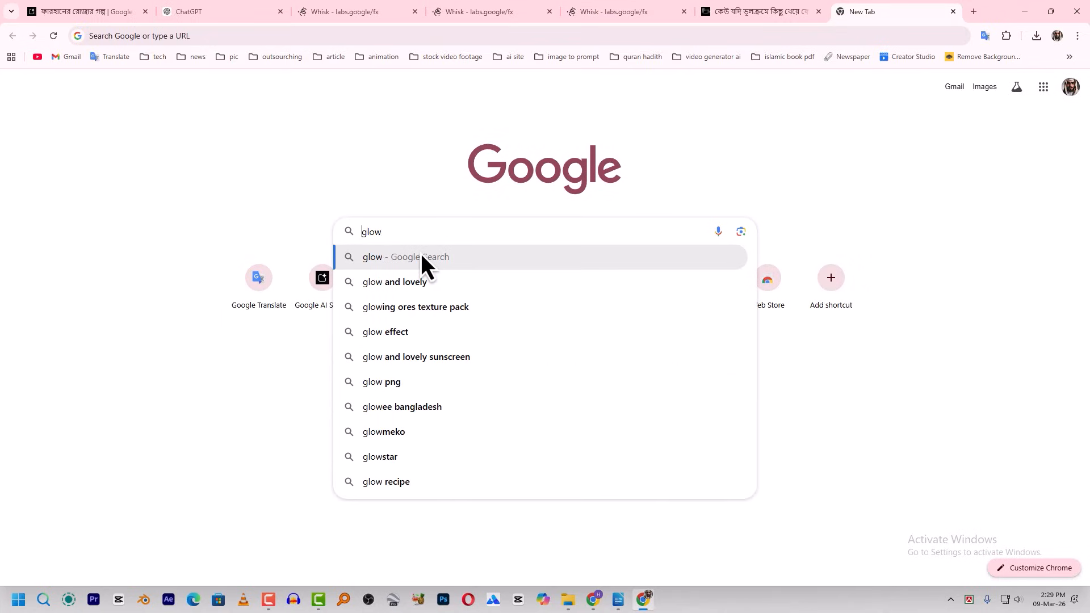
{"action": "key", "text": "ctrl+a"}
{"action": "key", "text": "BackSpace"}
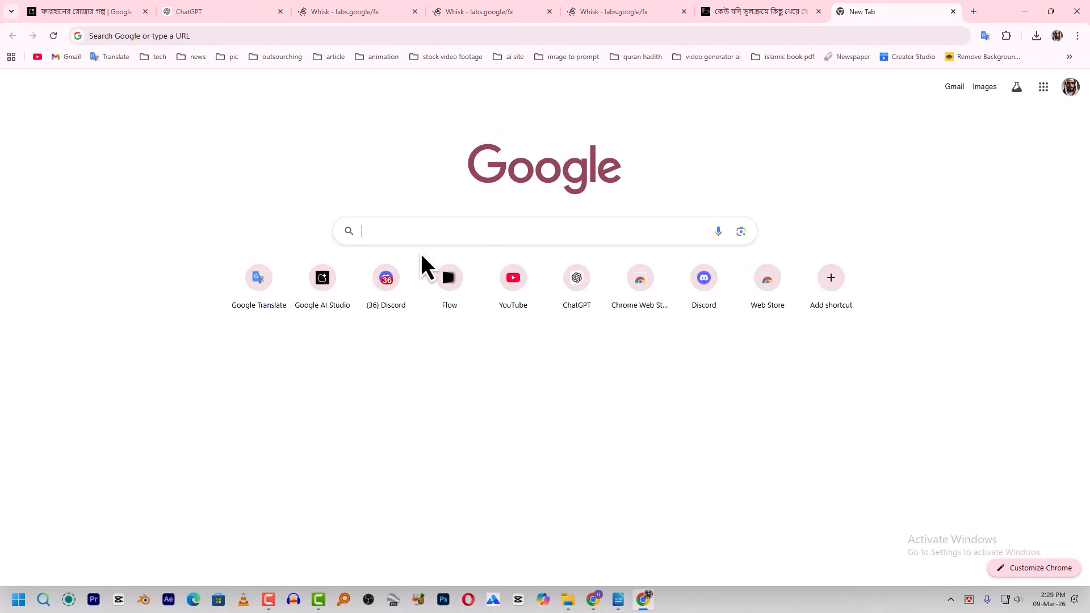
{"action": "type", "text": "flow"}
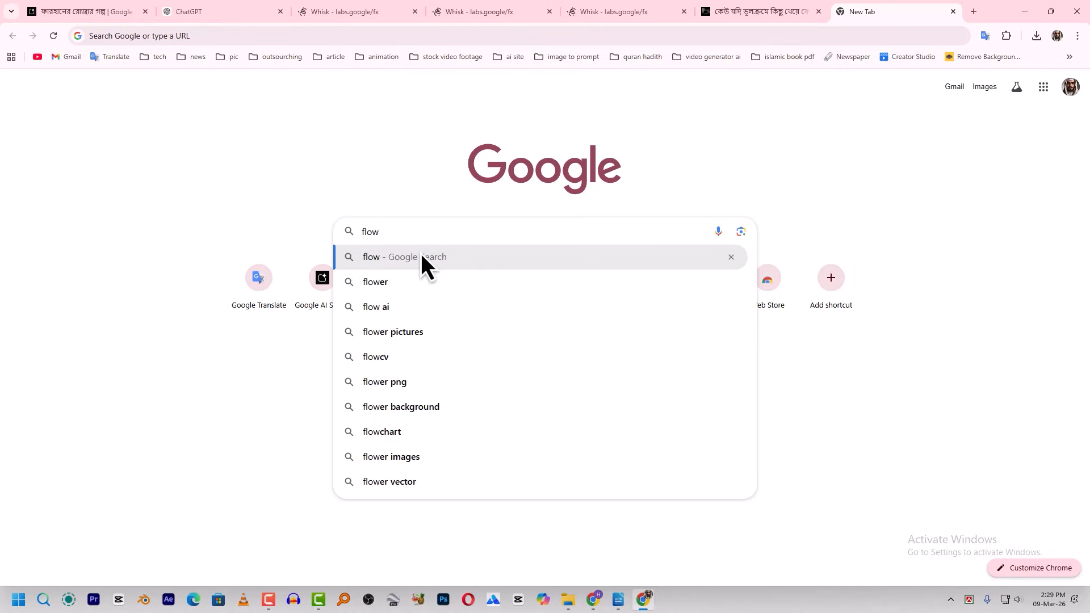
{"action": "key", "text": "Down"}
{"action": "key", "text": "Return"}
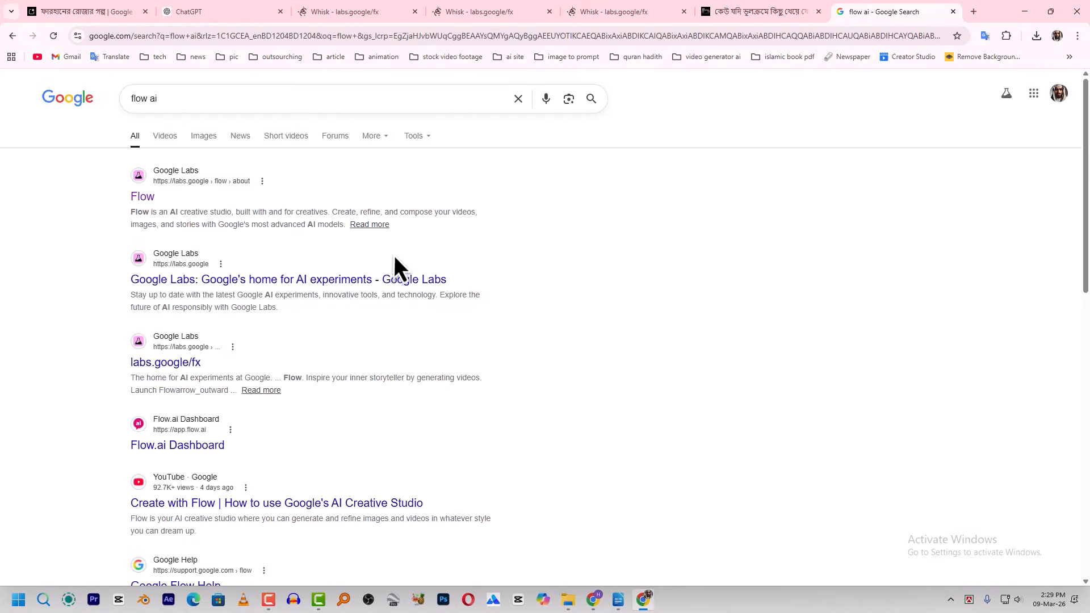
Open Google Labs' Flow from the search results and create a new project in it.
{"action": "left_click", "coordinate": [142, 197]}
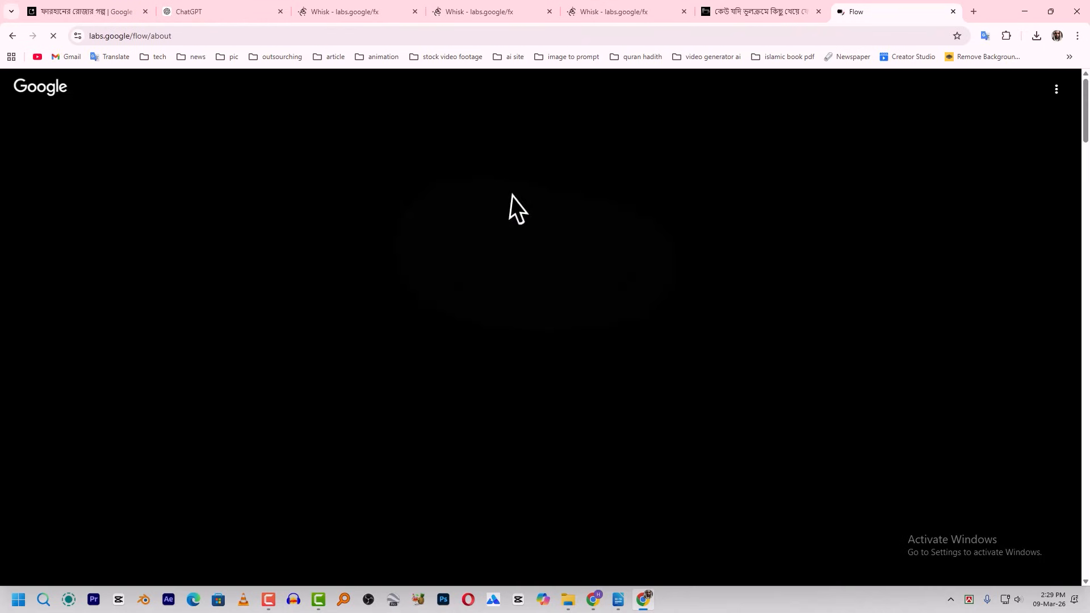
{"action": "left_click", "coordinate": [1056, 90]}
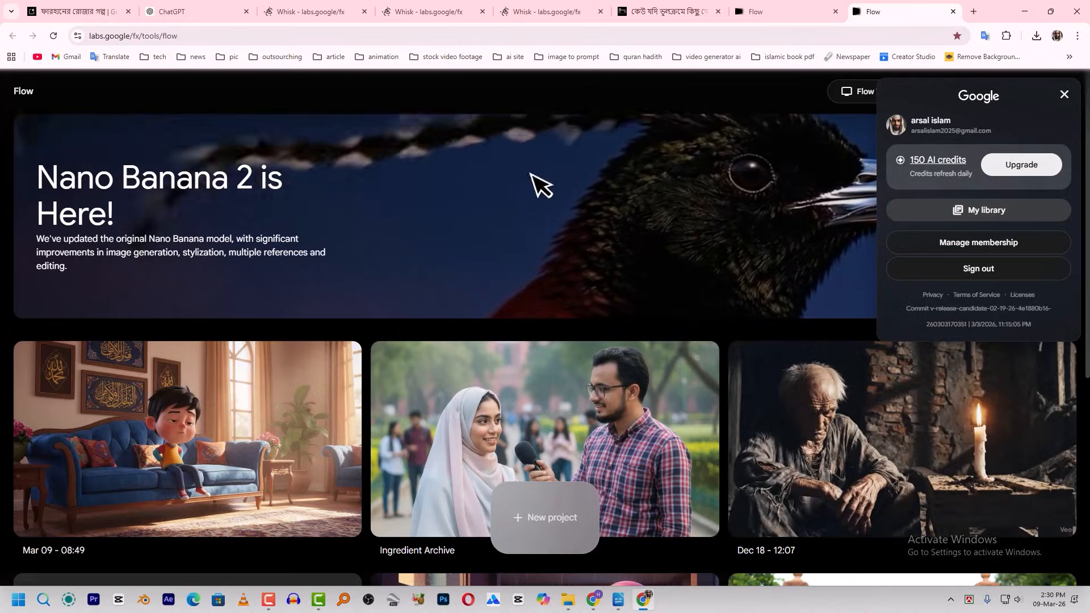
{"action": "left_click", "coordinate": [543, 513]}
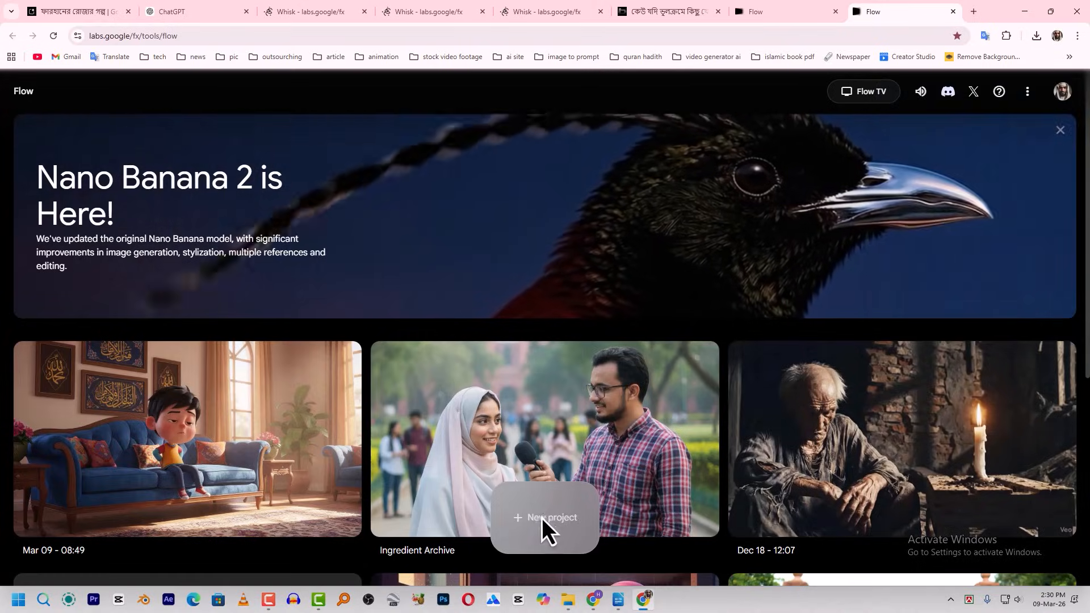
{"action": "left_click", "coordinate": [542, 517]}
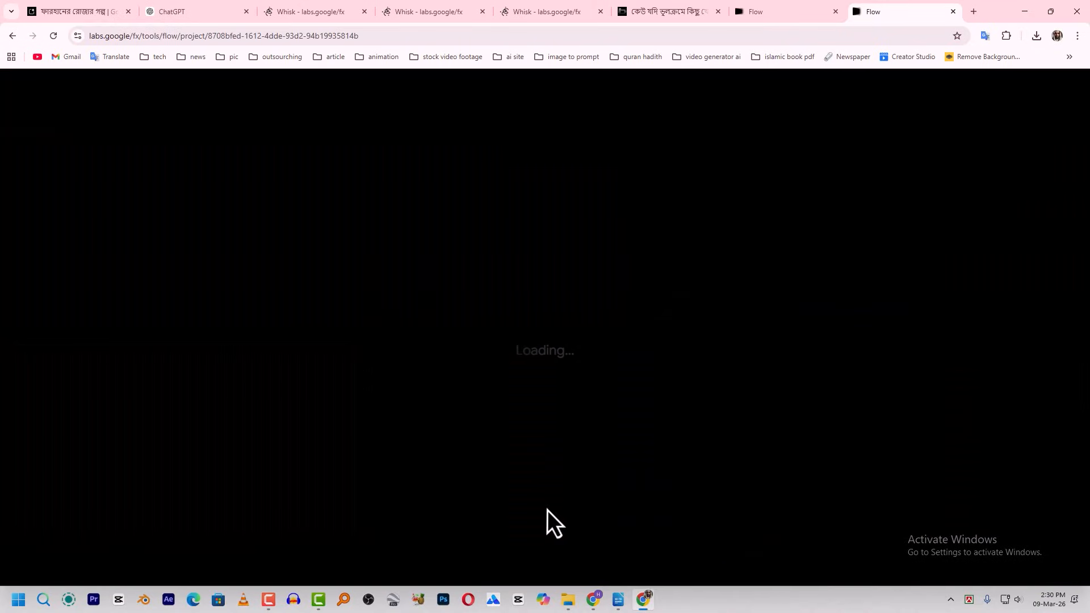
Switch to the script in LibreOffice Writer and examine Shot 1's Environment, First Frame, Action, Expressions and Dialogue, and Camera Movement sections.
{"action": "left_click", "coordinate": [618, 600]}
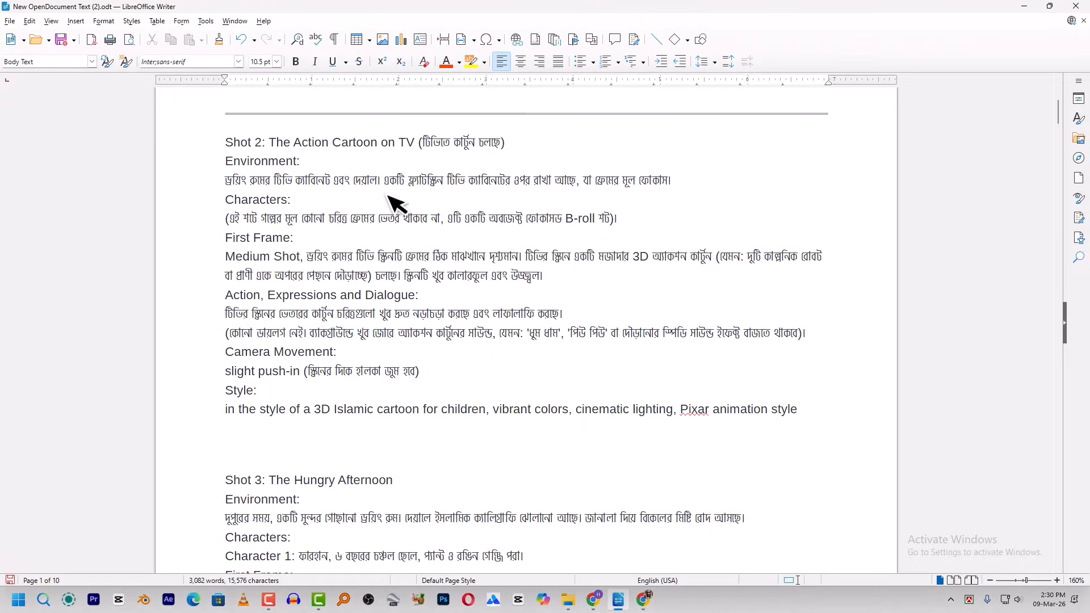
{"action": "scroll", "coordinate": [784, 243], "scroll_direction": "up", "scroll_amount": 6}
{"action": "scroll", "coordinate": [852, 233], "scroll_direction": "up", "scroll_amount": 1}
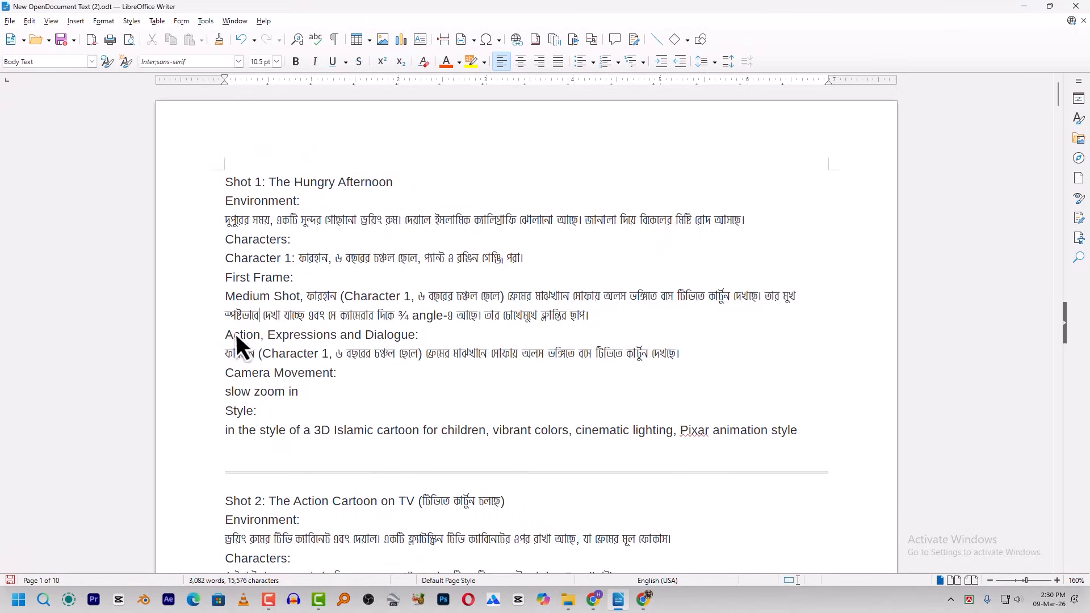
{"action": "left_click_drag", "start_coordinate": [223, 336], "coordinate": [465, 396]}
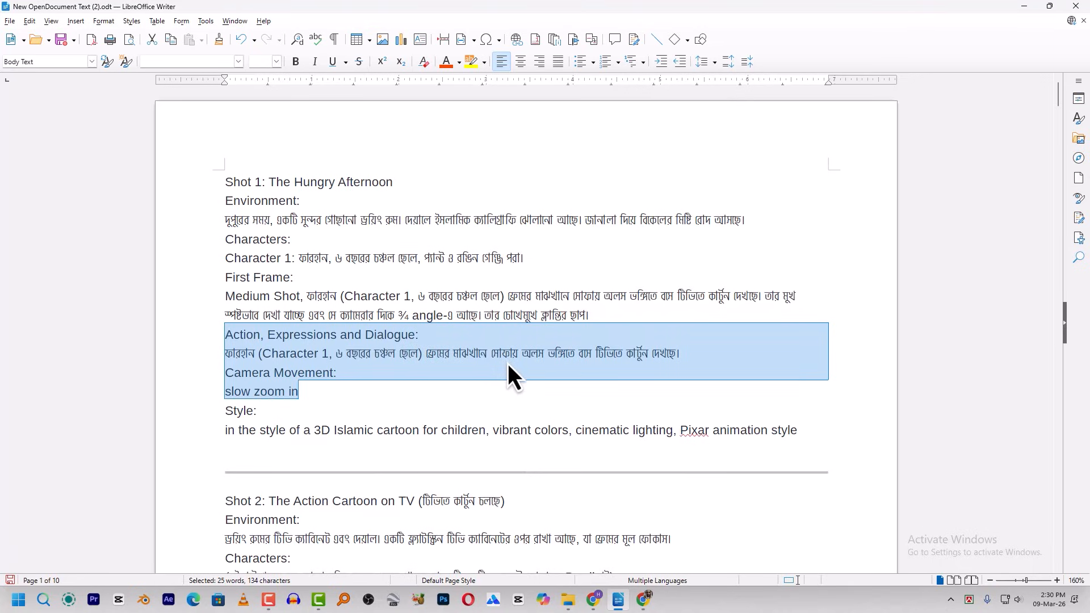
{"action": "left_click", "coordinate": [423, 247]}
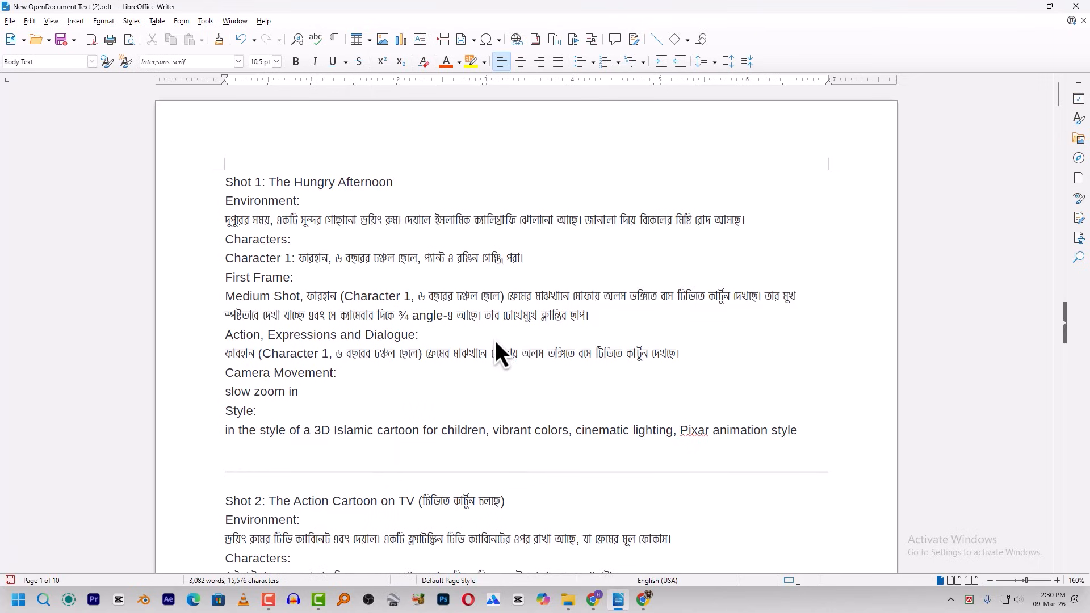
{"action": "left_click_drag", "start_coordinate": [226, 279], "coordinate": [621, 332]}
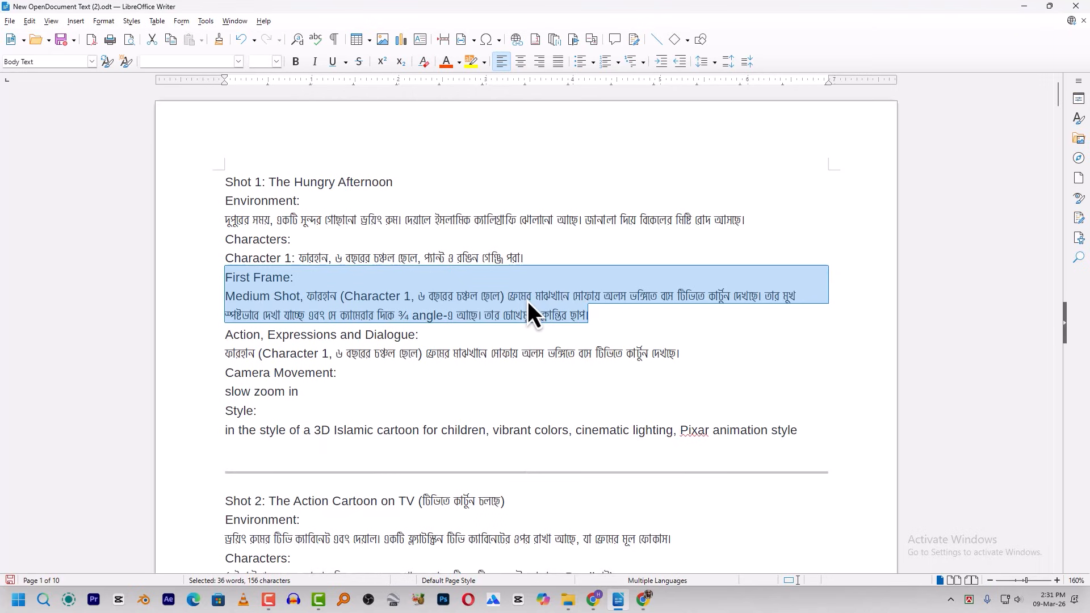
{"action": "left_click", "coordinate": [287, 296]}
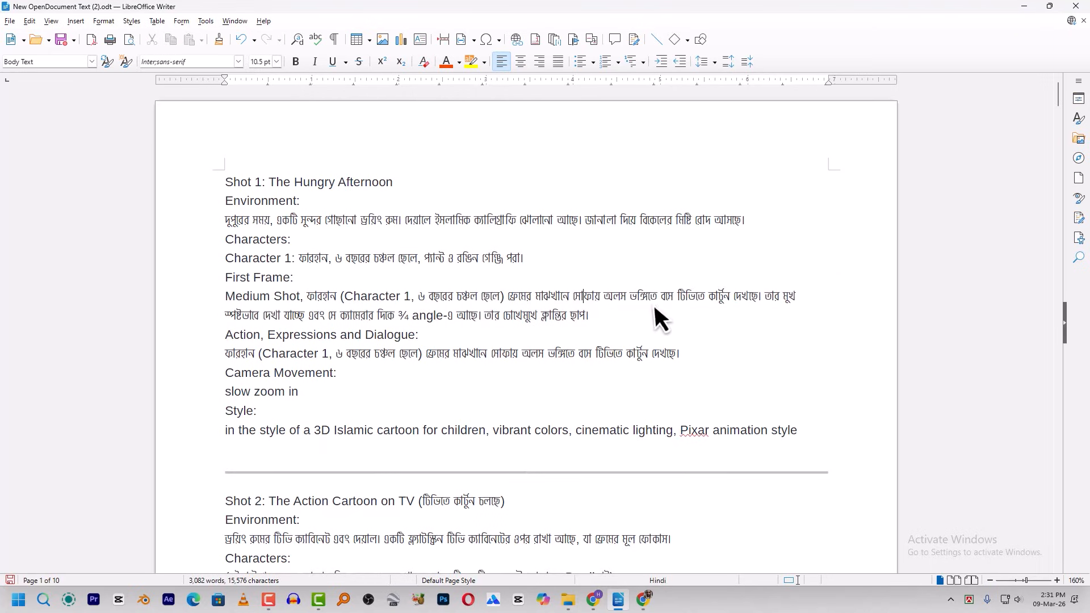
{"action": "left_click_drag", "start_coordinate": [608, 318], "coordinate": [228, 300]}
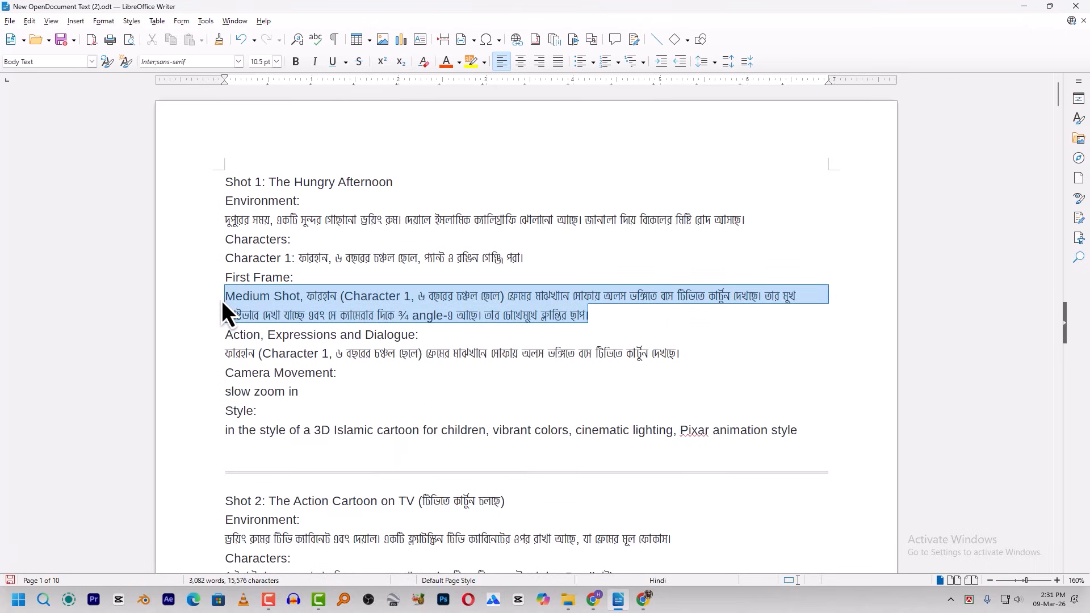
{"action": "key", "text": "shift+Up"}
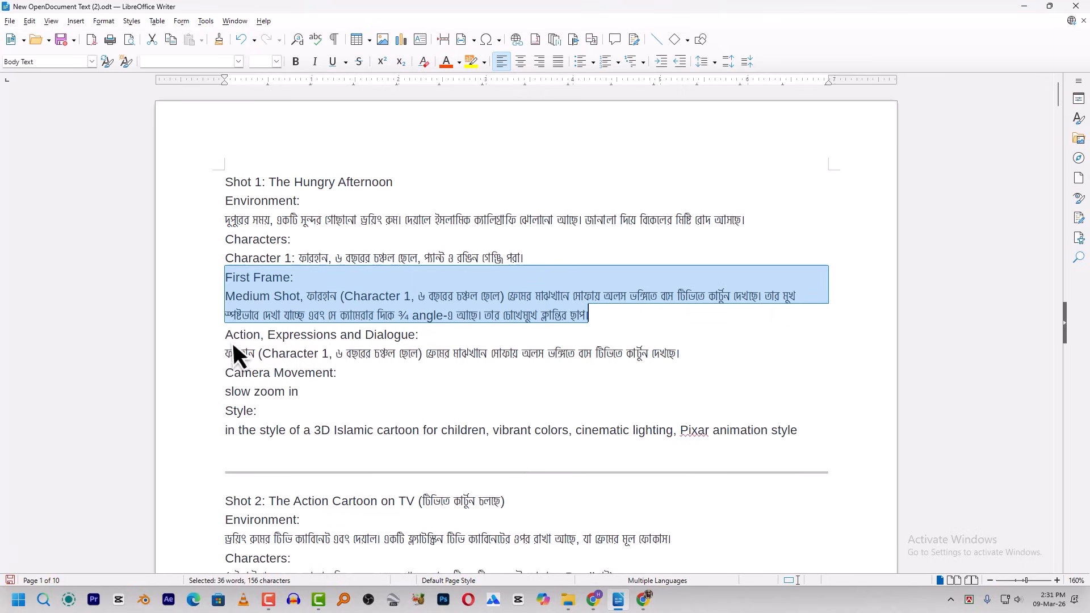
{"action": "left_click_drag", "start_coordinate": [220, 338], "coordinate": [307, 391]}
{"action": "left_click_drag", "start_coordinate": [306, 391], "coordinate": [225, 390]}
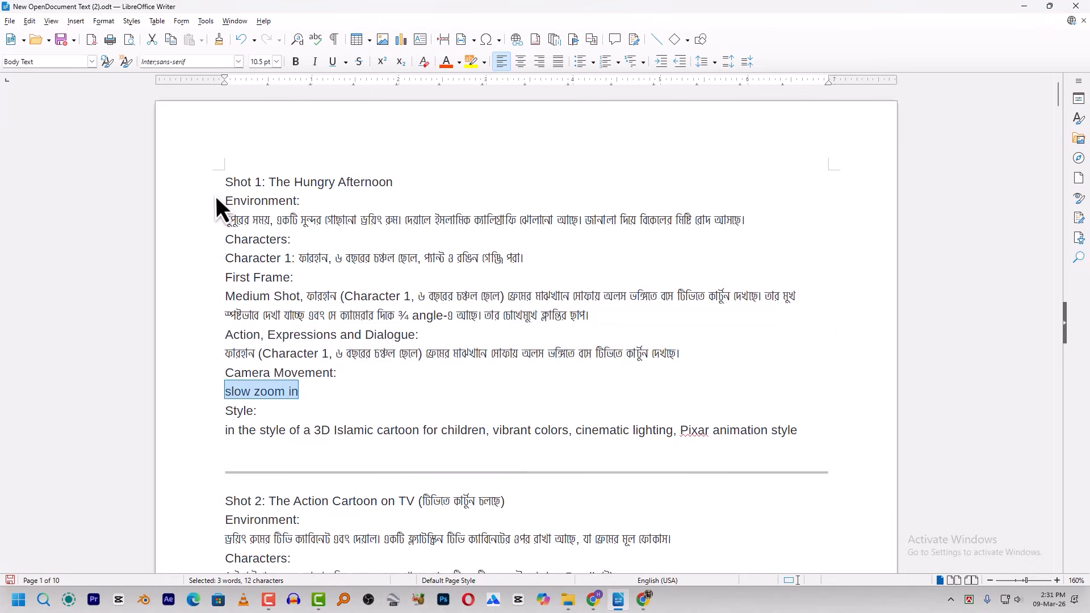
{"action": "left_click_drag", "start_coordinate": [218, 203], "coordinate": [307, 277]}
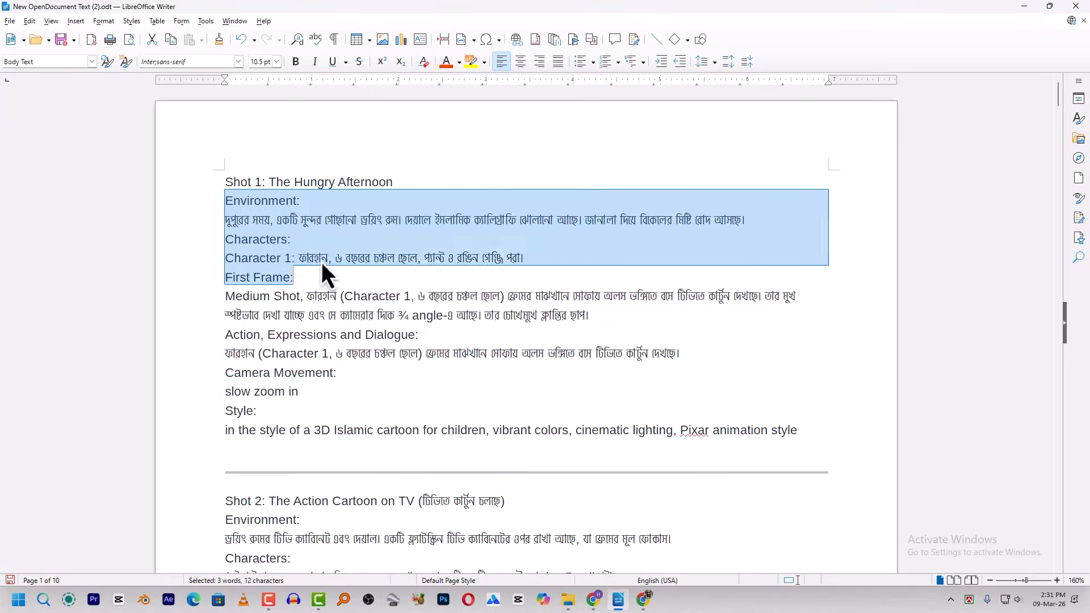
Review Shot 1's Characters section, and highlight the text from its action description through the Style line.
{"action": "left_click", "coordinate": [264, 214]}
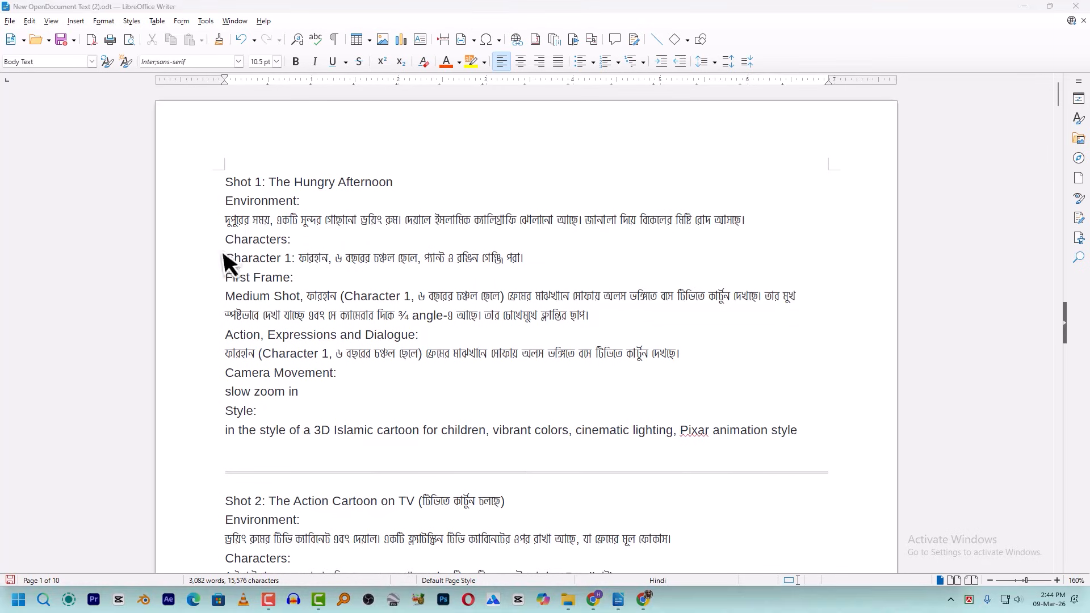
{"action": "left_click_drag", "start_coordinate": [226, 243], "coordinate": [231, 251]}
{"action": "left_click_drag", "start_coordinate": [226, 334], "coordinate": [265, 396]}
{"action": "left_click", "coordinate": [325, 411]}
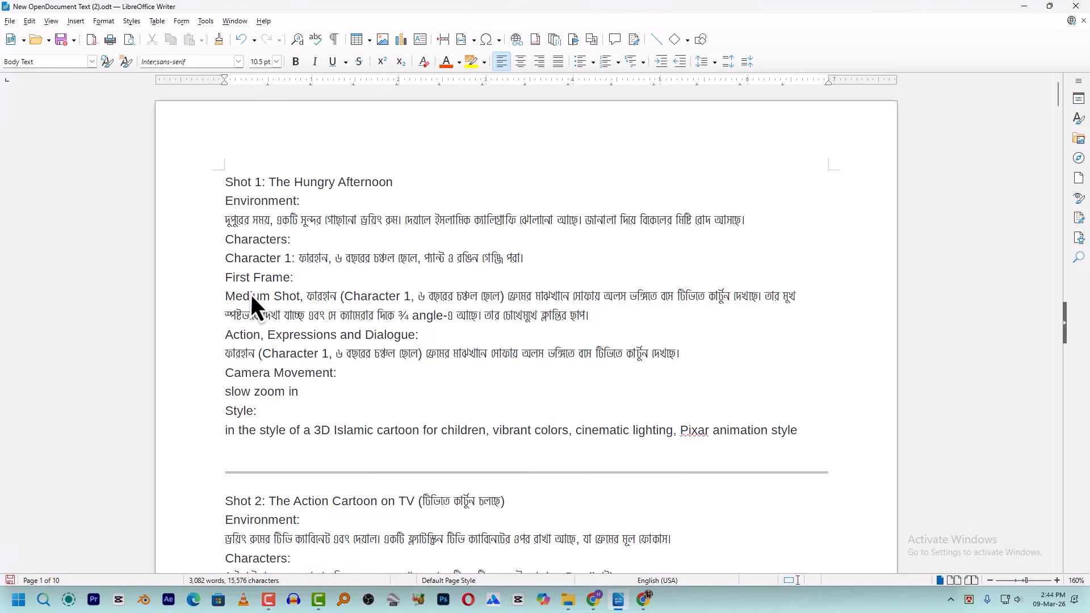
{"action": "left_click_drag", "start_coordinate": [224, 244], "coordinate": [513, 268]}
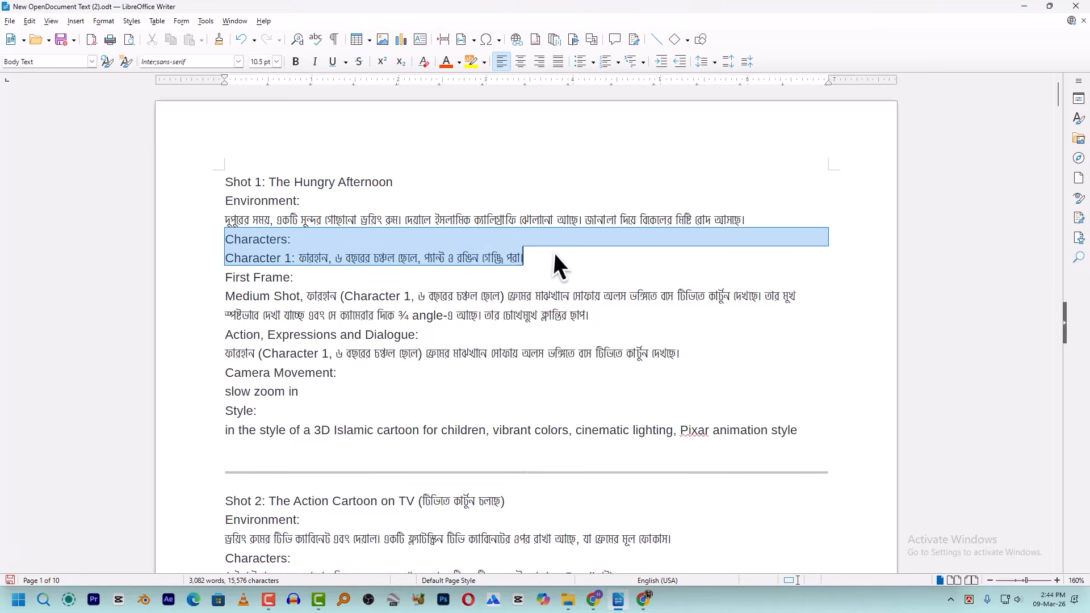
{"action": "left_click", "coordinate": [245, 253]}
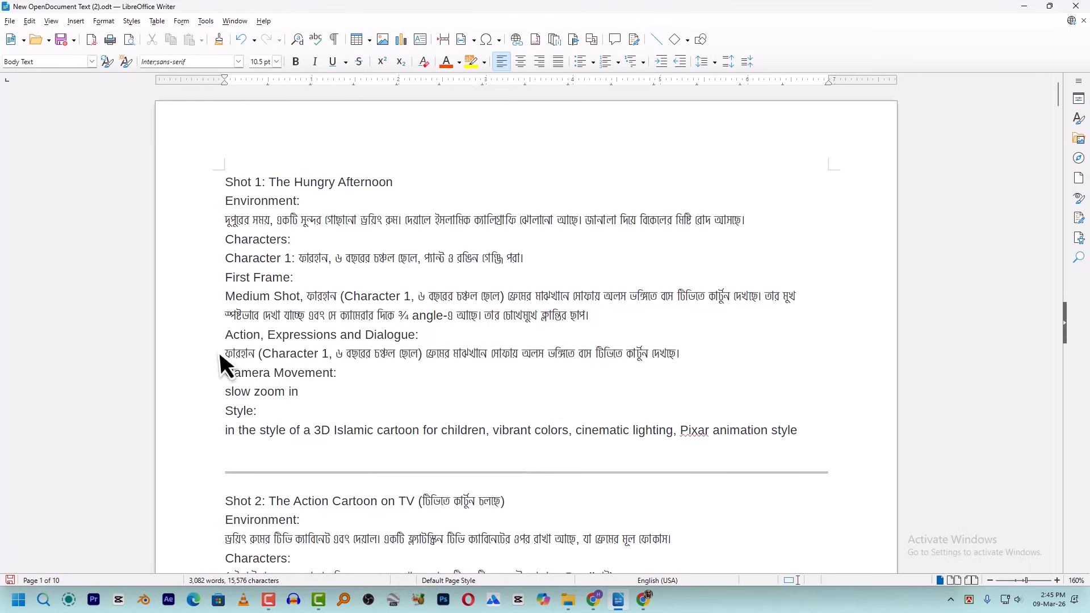
{"action": "left_click_drag", "start_coordinate": [224, 364], "coordinate": [830, 446]}
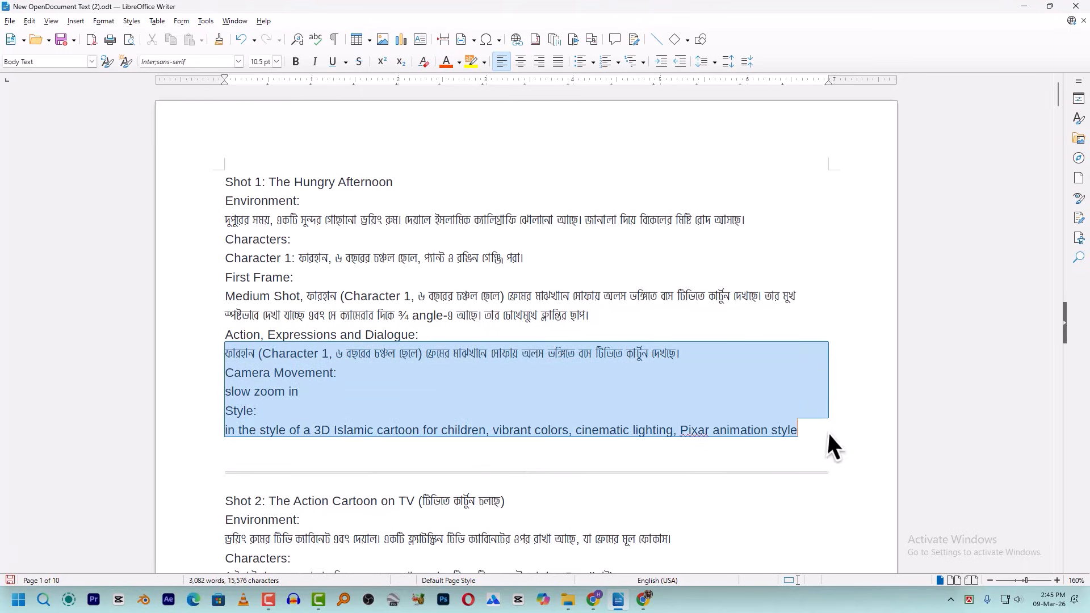
Copy Shot 1's highlighted text, from the action description through the Style line, and switch to the Flow project in Chrome.
{"action": "right_click", "coordinate": [609, 360]}
{"action": "left_click", "coordinate": [625, 375]}
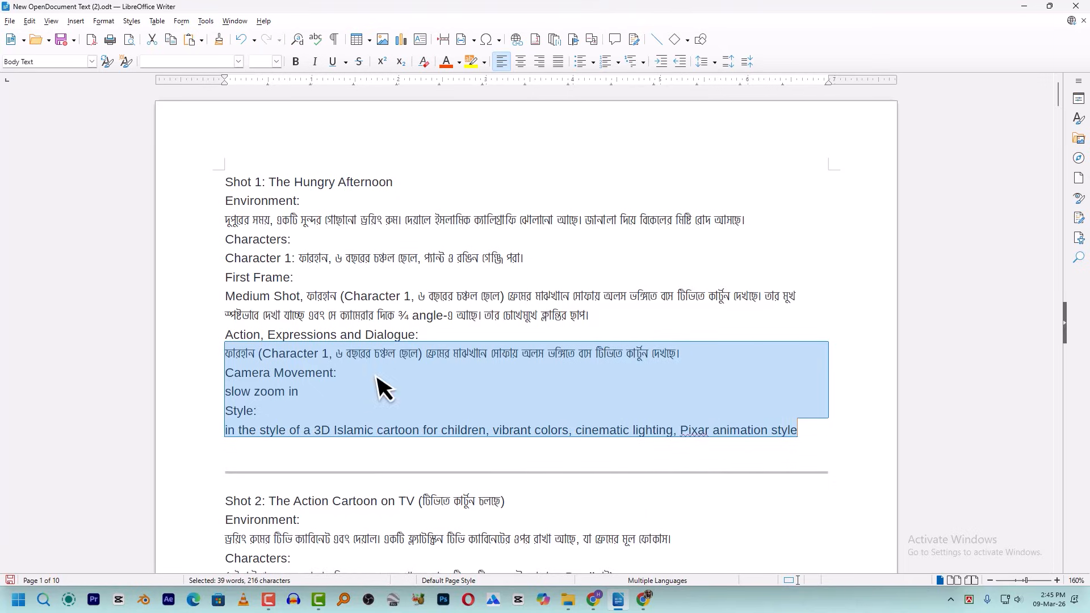
{"action": "key", "text": "alt+Tab"}
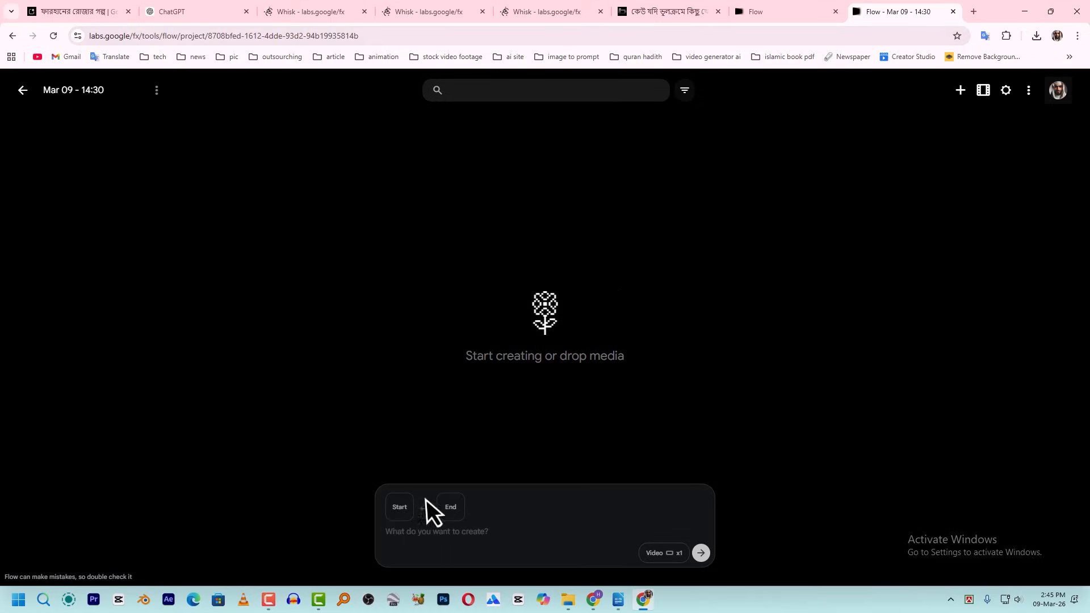
Upload image 01 from the Downloads image folder as the video's start frame.
{"action": "left_click", "coordinate": [403, 511]}
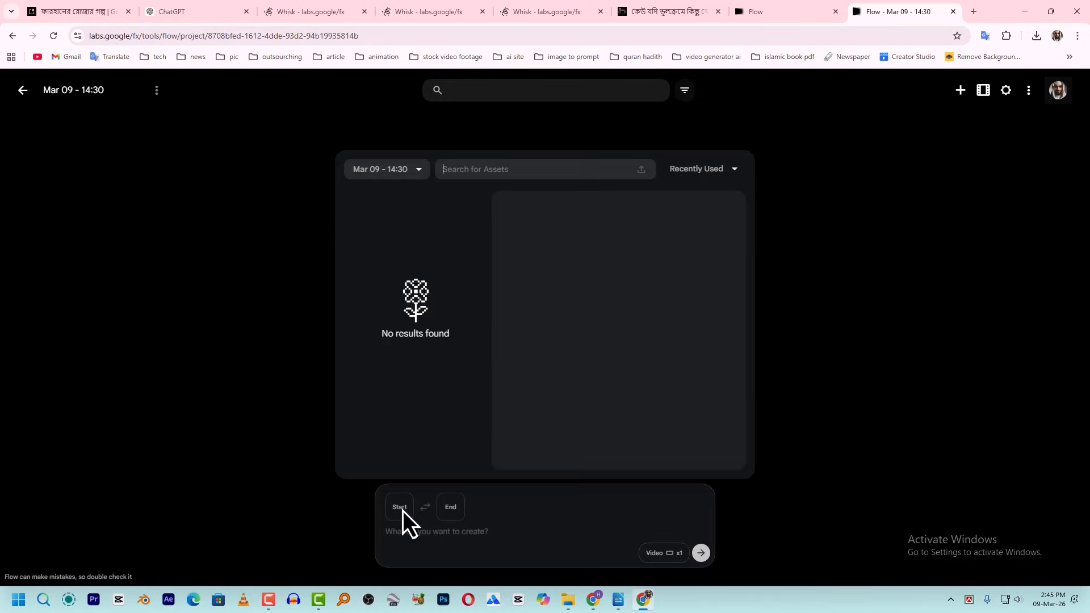
{"action": "left_click", "coordinate": [642, 171]}
{"action": "double_click", "coordinate": [291, 184]}
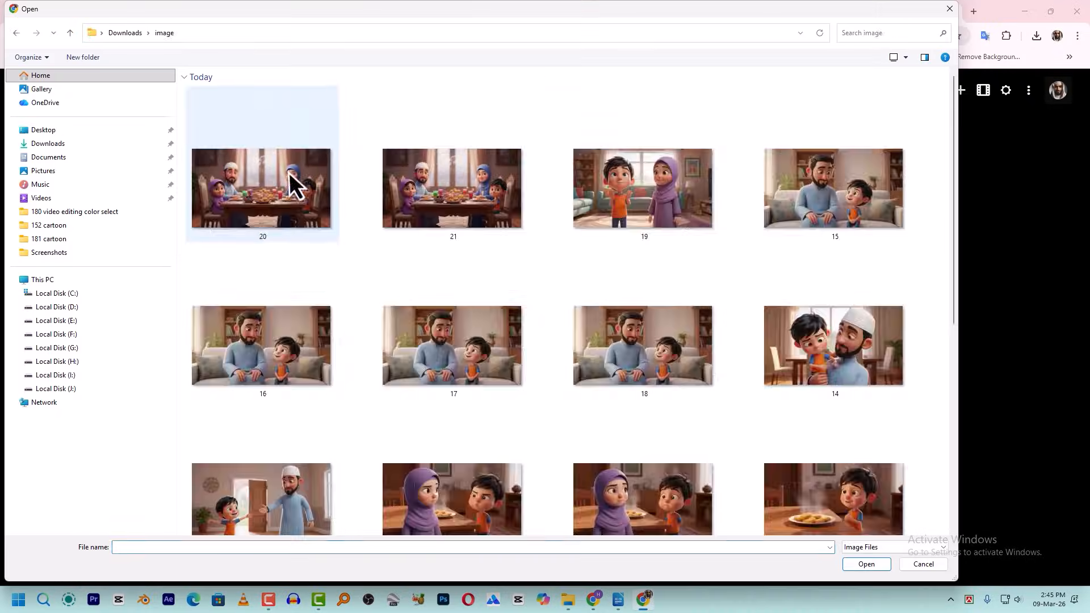
{"action": "scroll", "coordinate": [727, 258], "scroll_direction": "down", "scroll_amount": 10}
{"action": "left_click", "coordinate": [295, 485]}
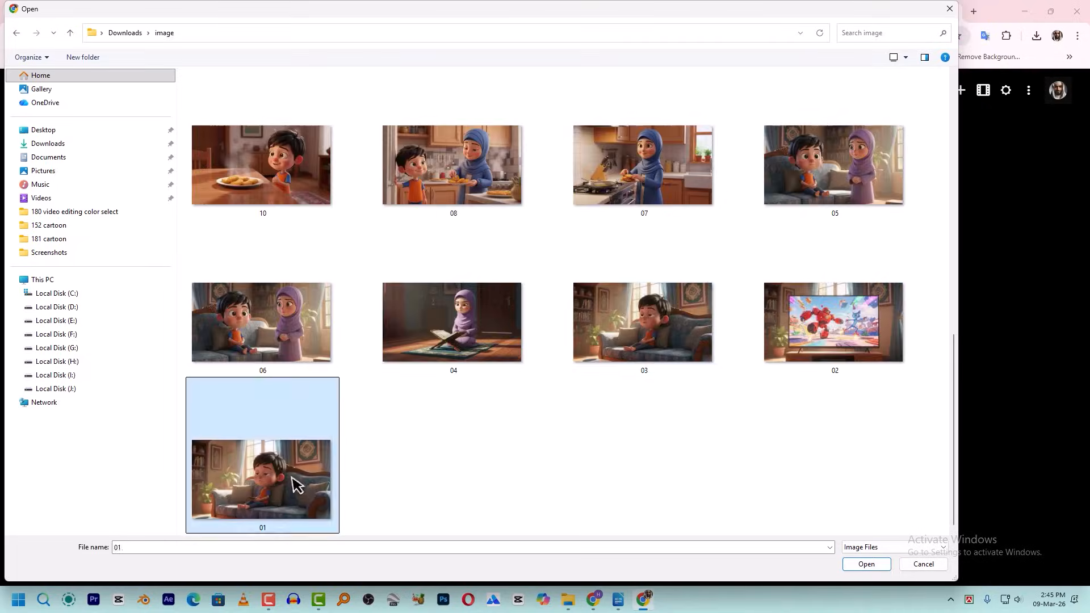
{"action": "double_click", "coordinate": [295, 485]}
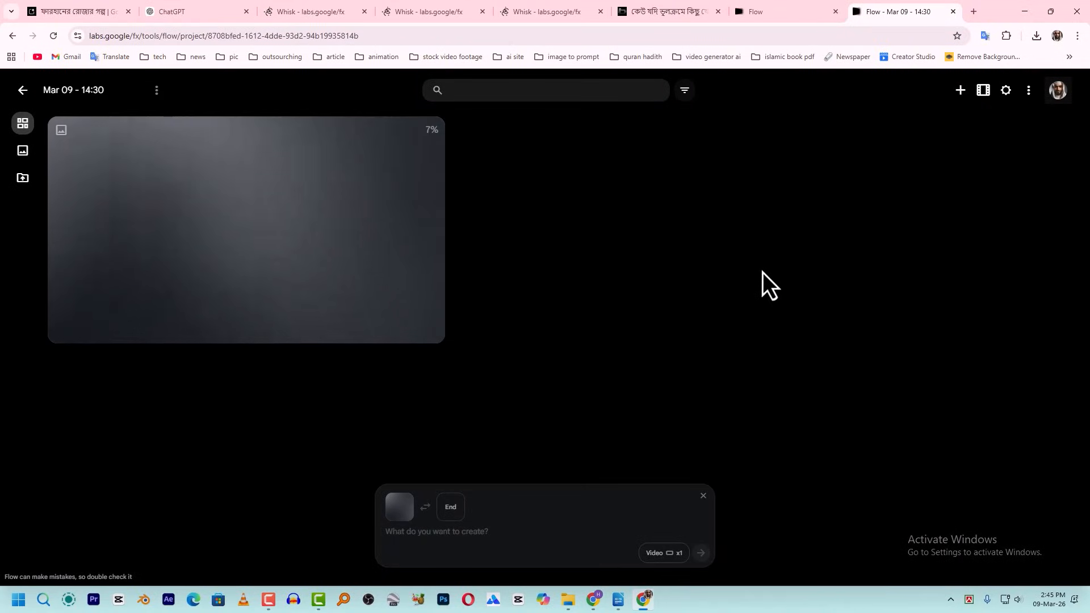
Paste the Shot 1 text as the prompt, check the video settings, and generate the video.
{"action": "left_click", "coordinate": [465, 536]}
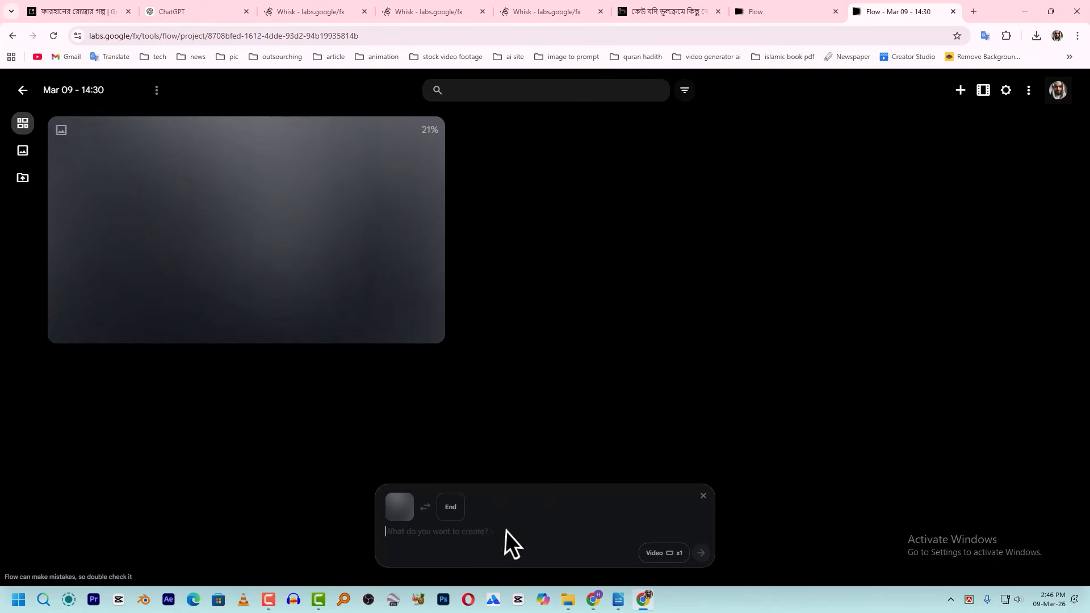
{"action": "key", "text": "ctrl+v"}
{"action": "left_click", "coordinate": [667, 560]}
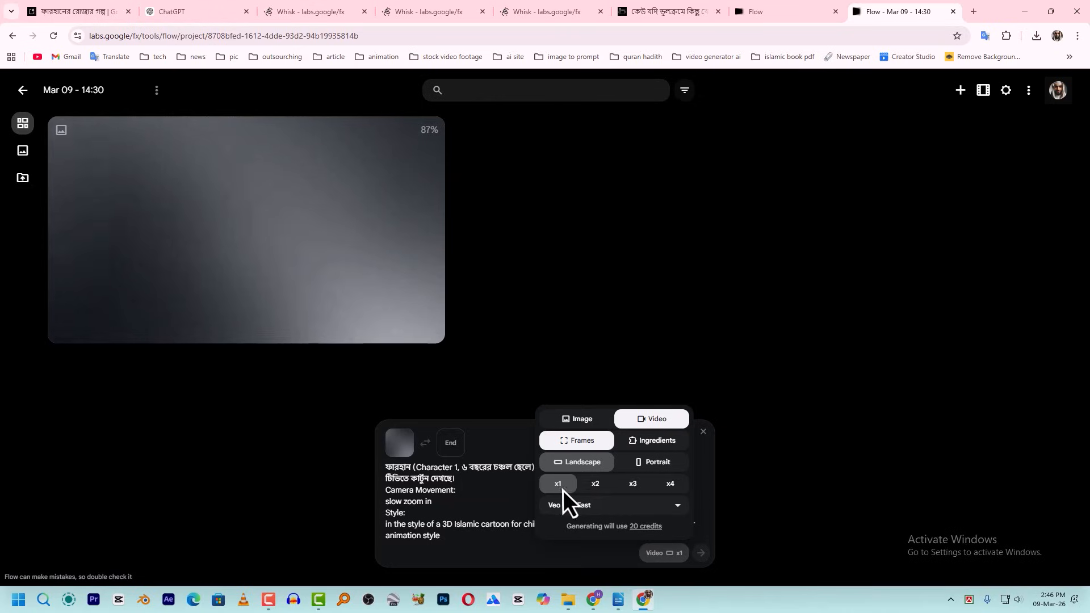
{"action": "left_click", "coordinate": [582, 551]}
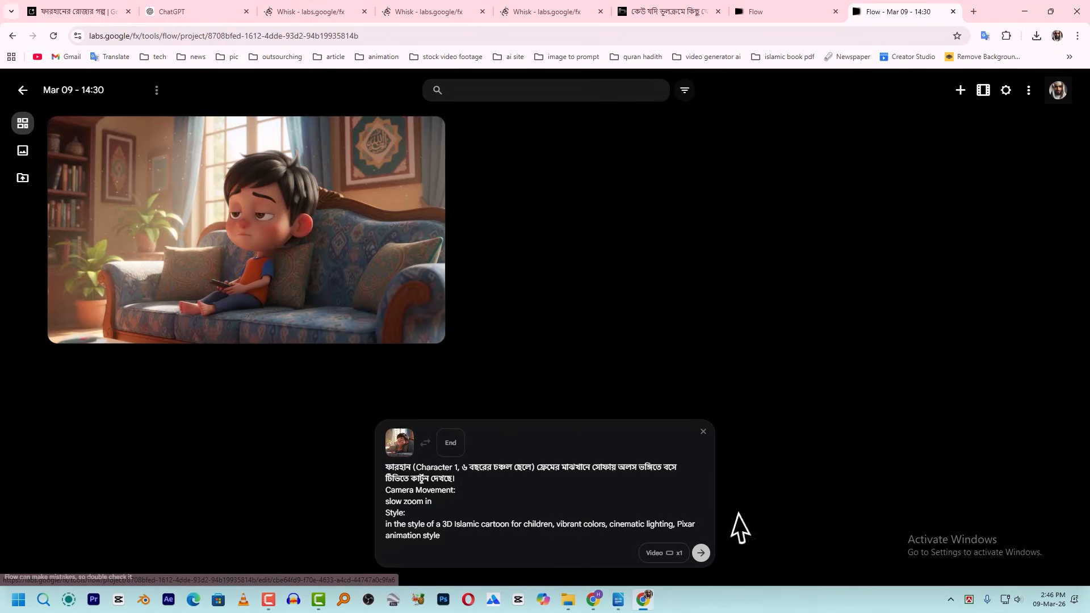
{"action": "left_click", "coordinate": [702, 553]}
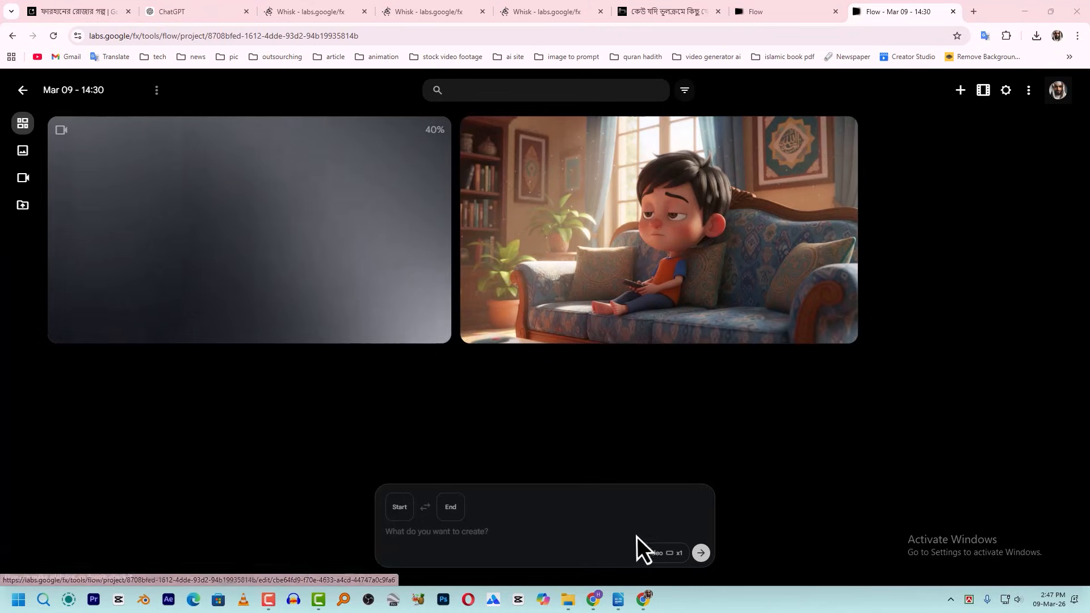
Switch to the script in LibreOffice Writer and copy Shot 2's text from its action description through the Style line.
{"action": "left_click", "coordinate": [621, 602]}
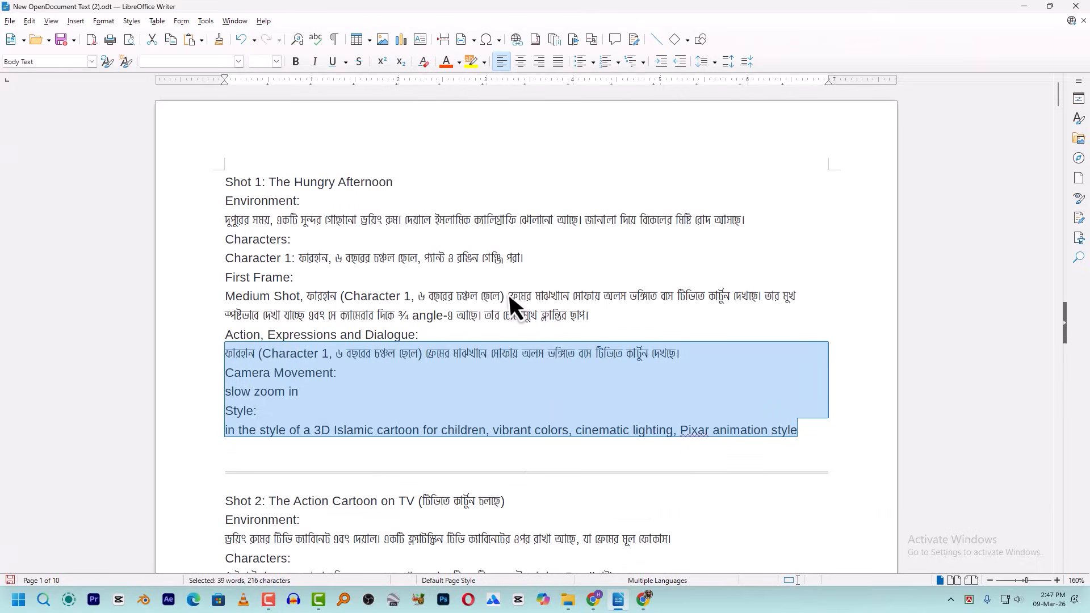
{"action": "scroll", "coordinate": [506, 318], "scroll_direction": "down", "scroll_amount": 5}
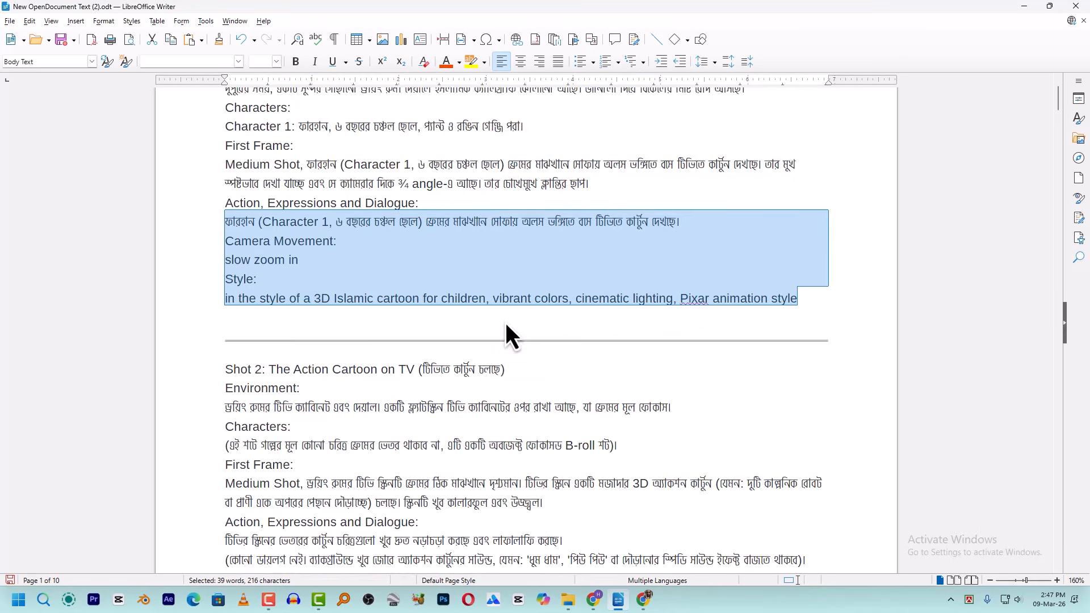
{"action": "left_click", "coordinate": [397, 331]}
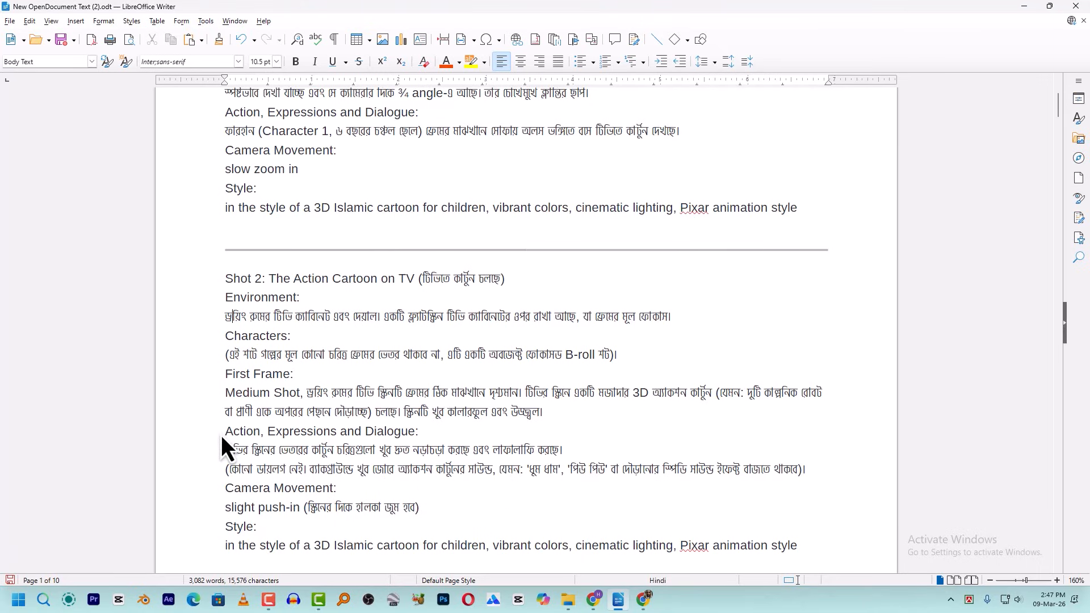
{"action": "left_click_drag", "start_coordinate": [221, 451], "coordinate": [386, 505]}
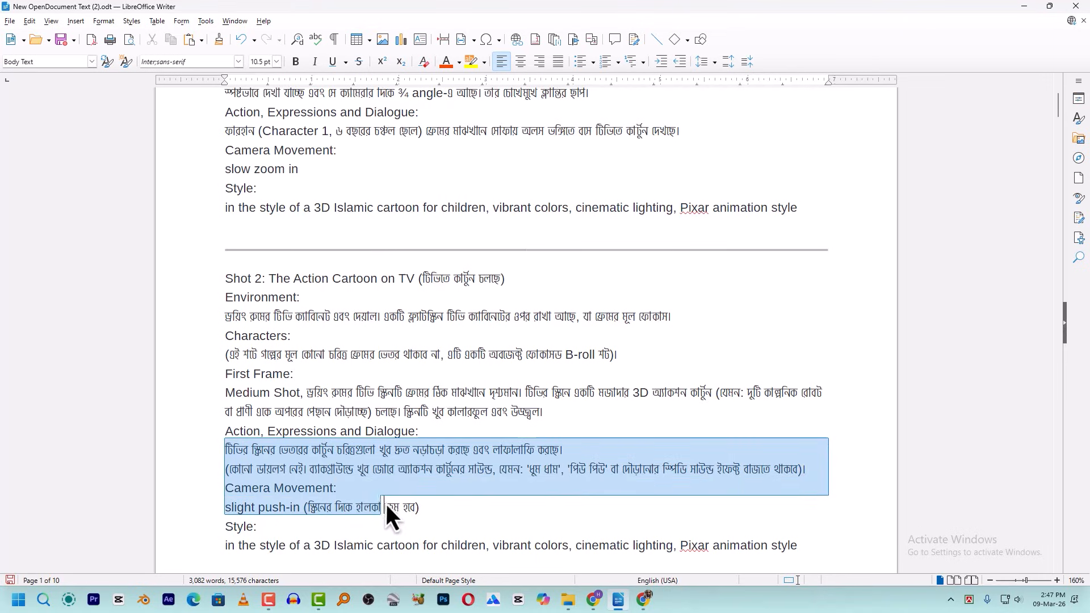
{"action": "scroll", "coordinate": [455, 509], "scroll_direction": "down", "scroll_amount": 2}
{"action": "left_click_drag", "start_coordinate": [454, 508], "coordinate": [846, 460]}
{"action": "right_click", "coordinate": [450, 386]}
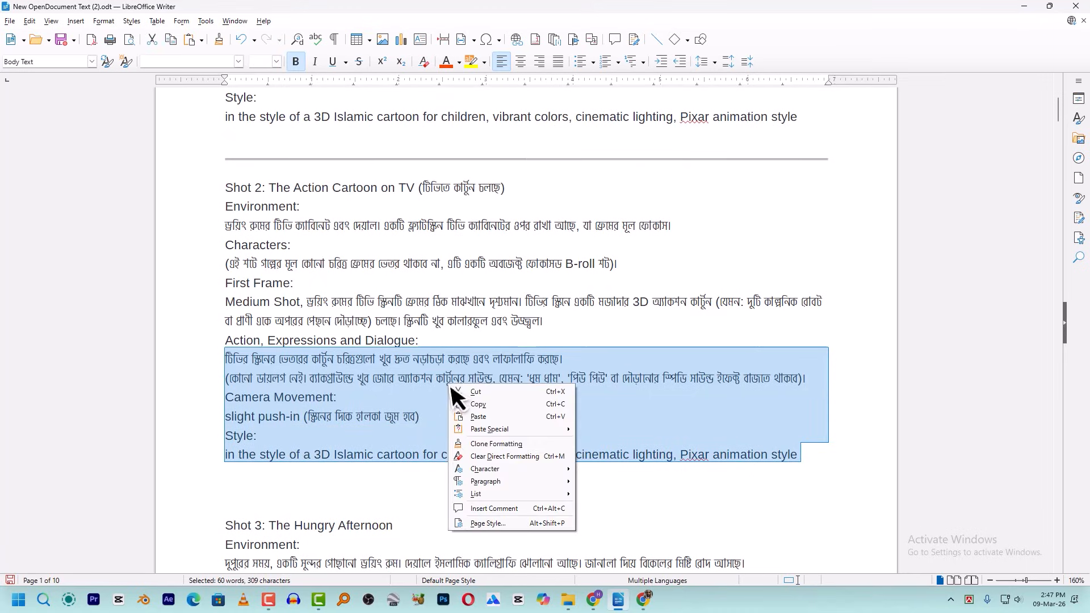
{"action": "left_click", "coordinate": [491, 404]}
Switch back to Flow in Chrome, play the generated Shot 1 video, and return to the project.
{"action": "left_click", "coordinate": [646, 600]}
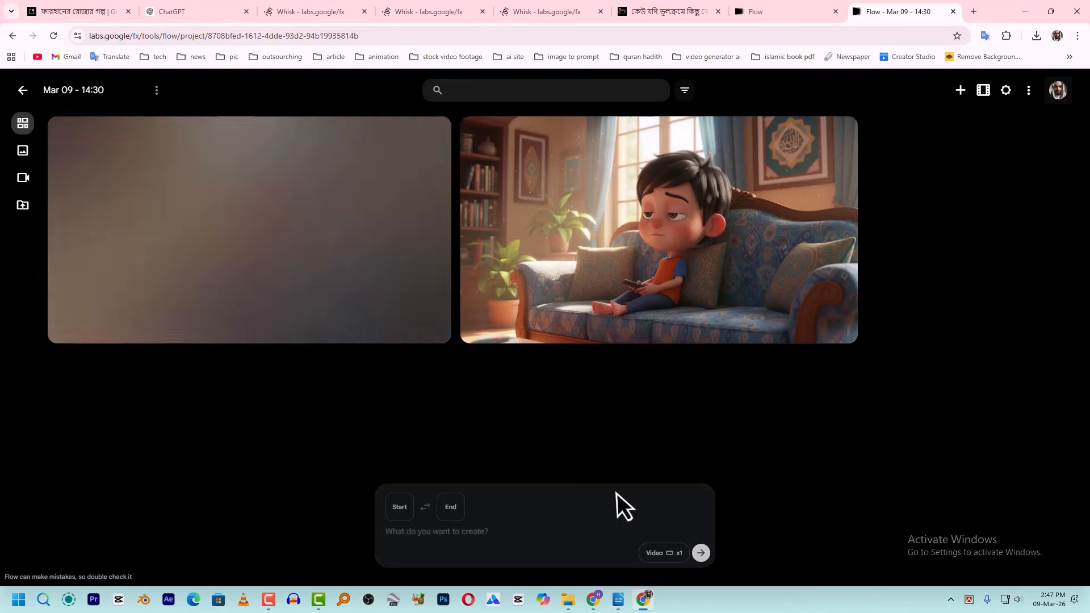
{"action": "mouse_move", "coordinate": [286, 226]}
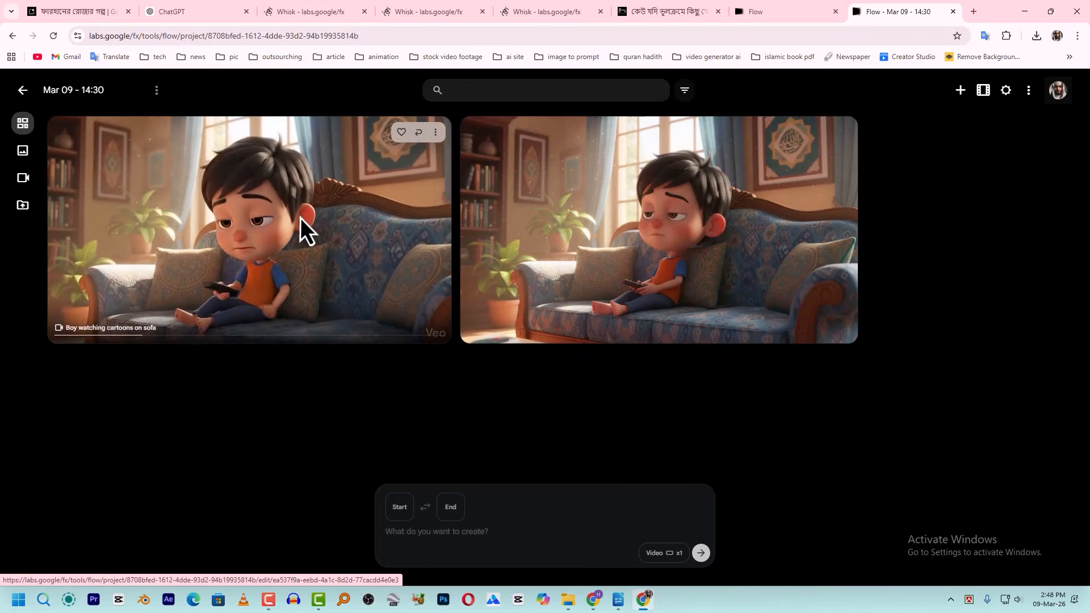
{"action": "left_click", "coordinate": [301, 218]}
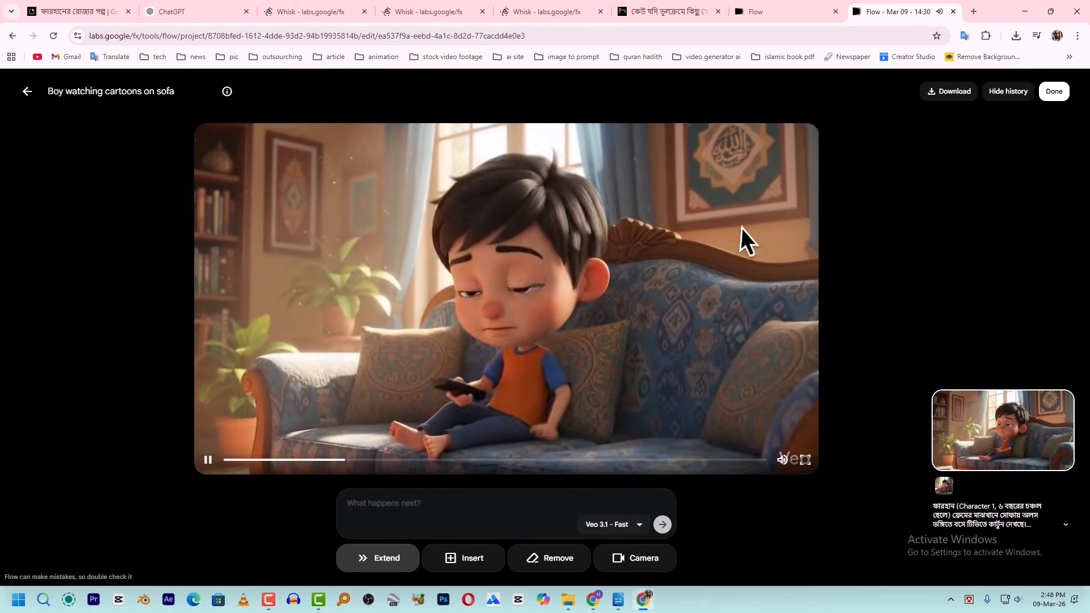
{"action": "left_click", "coordinate": [24, 95]}
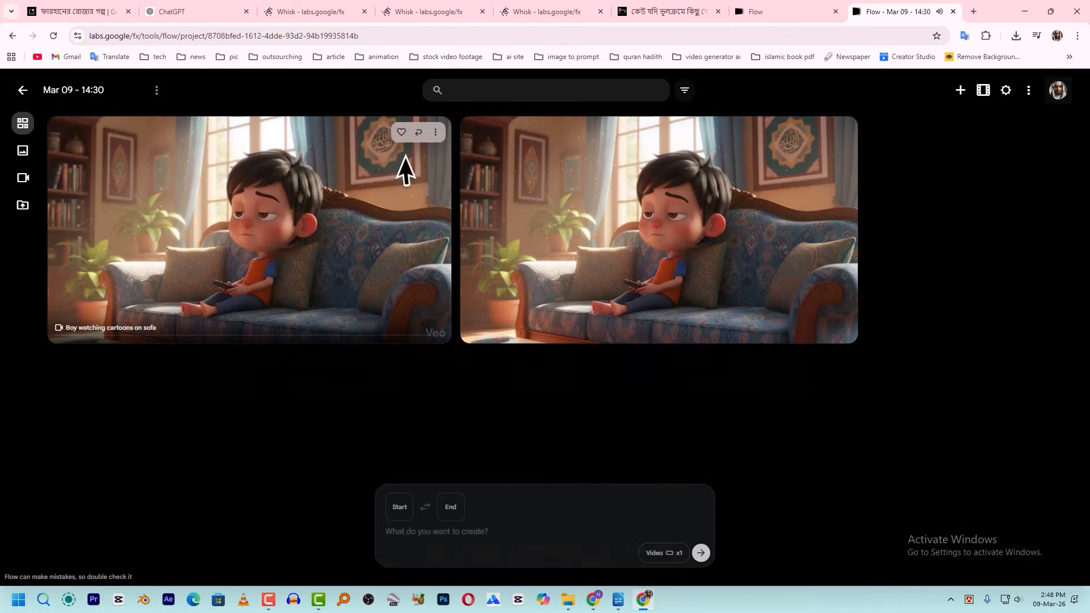
Download the generated Shot 1 video at 720p, original size.
{"action": "left_click", "coordinate": [436, 133]}
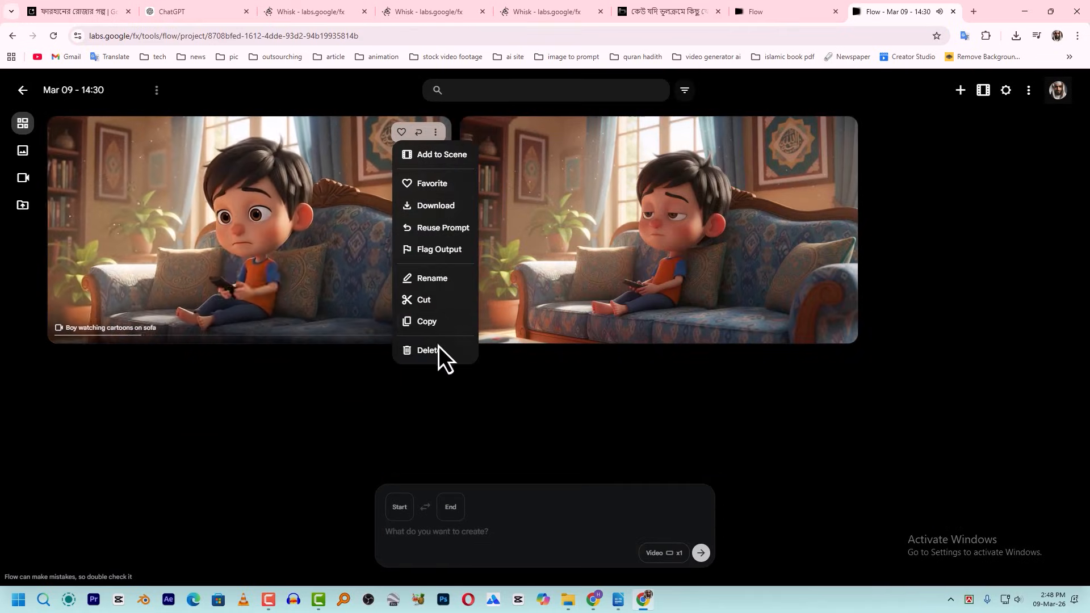
{"action": "left_click", "coordinate": [434, 206]}
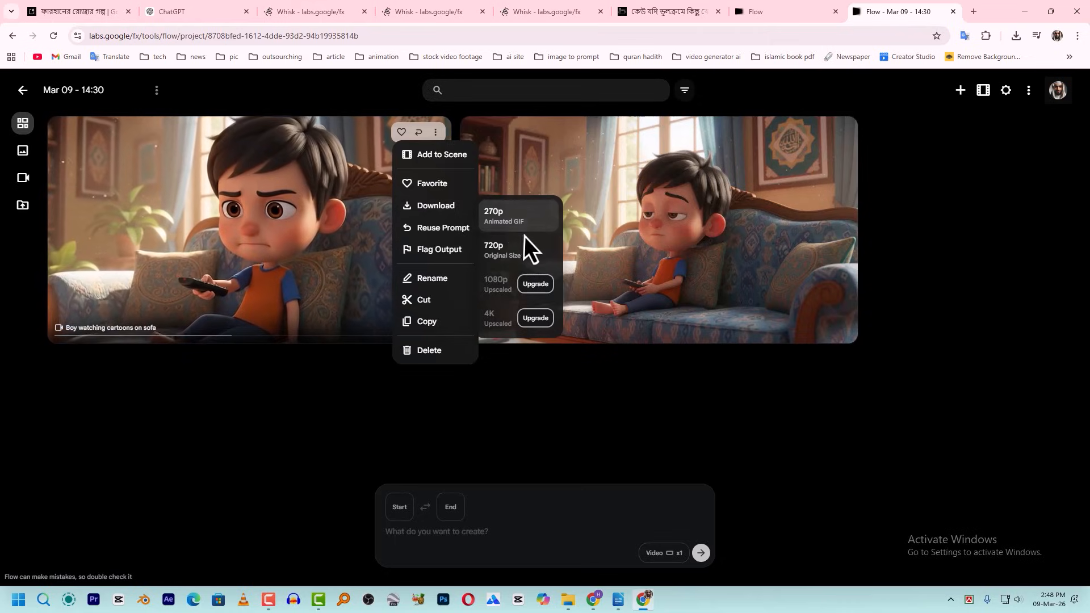
{"action": "left_click", "coordinate": [529, 251]}
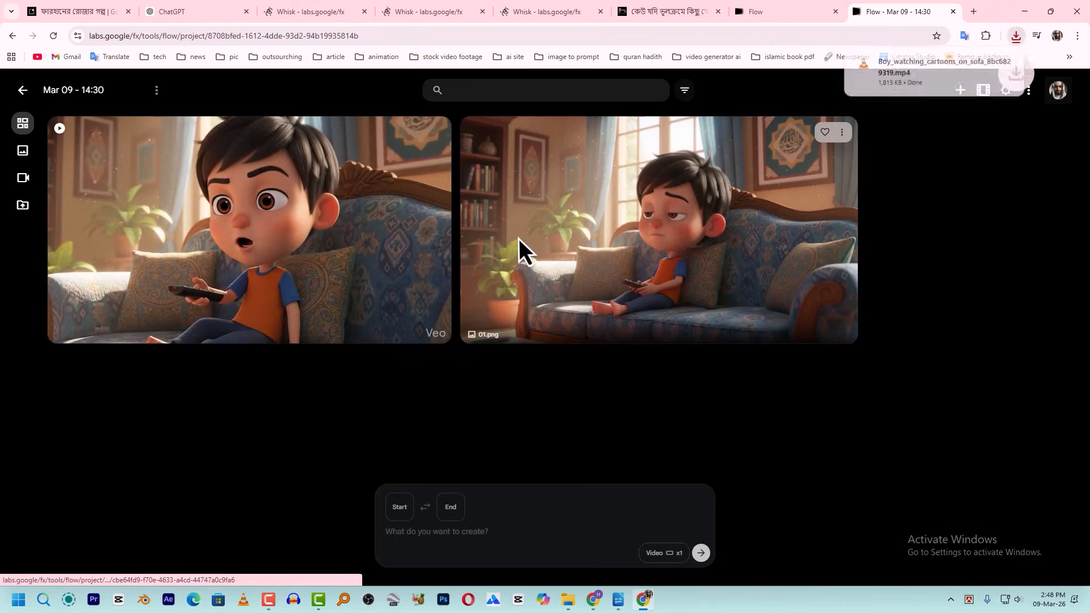
Show the downloaded video in the Downloads folder, rename it as 01, and close the folder window.
{"action": "left_click", "coordinate": [986, 62]}
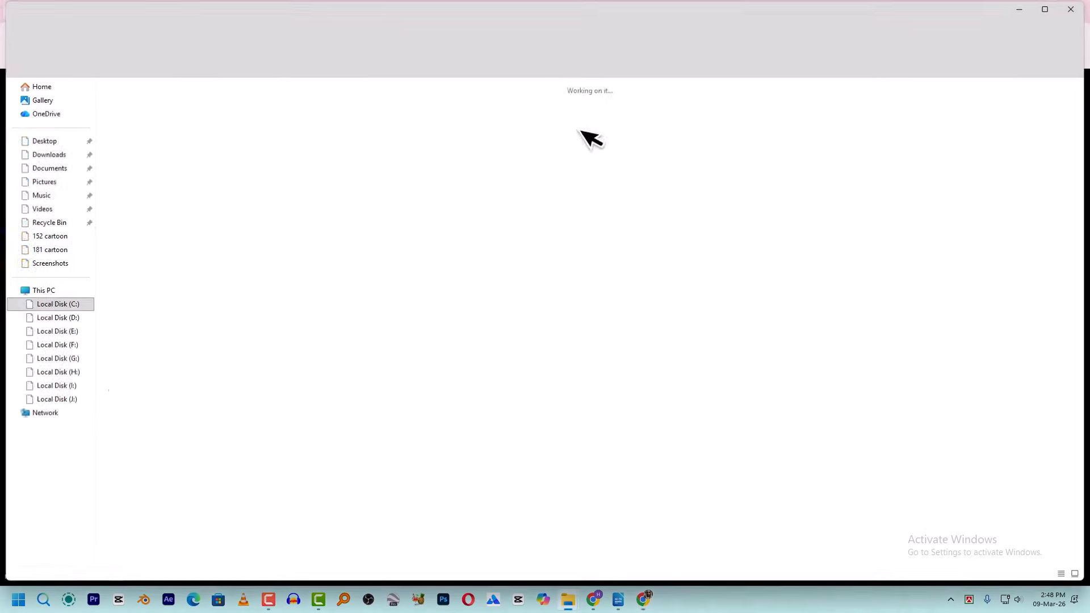
{"action": "left_click", "coordinate": [207, 152]}
{"action": "type", "text": "01"}
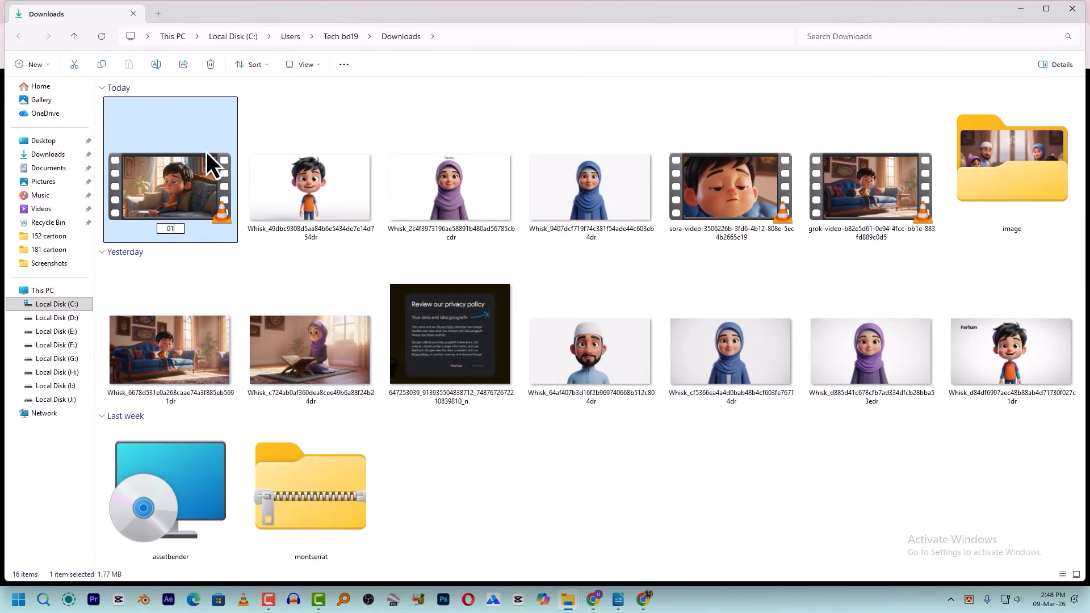
{"action": "key", "text": "Return"}
{"action": "left_click", "coordinate": [1, 140]}
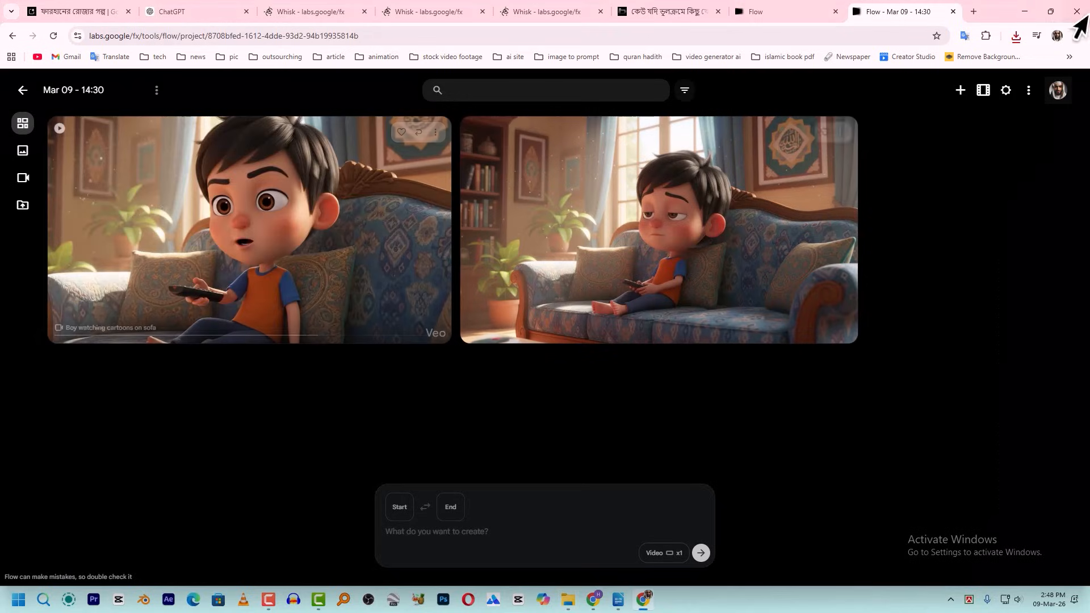
Search Google for "grok ai" in a new browser tab and open the Grok site from the results.
{"action": "left_click", "coordinate": [973, 12]}
{"action": "left_click", "coordinate": [511, 230]}
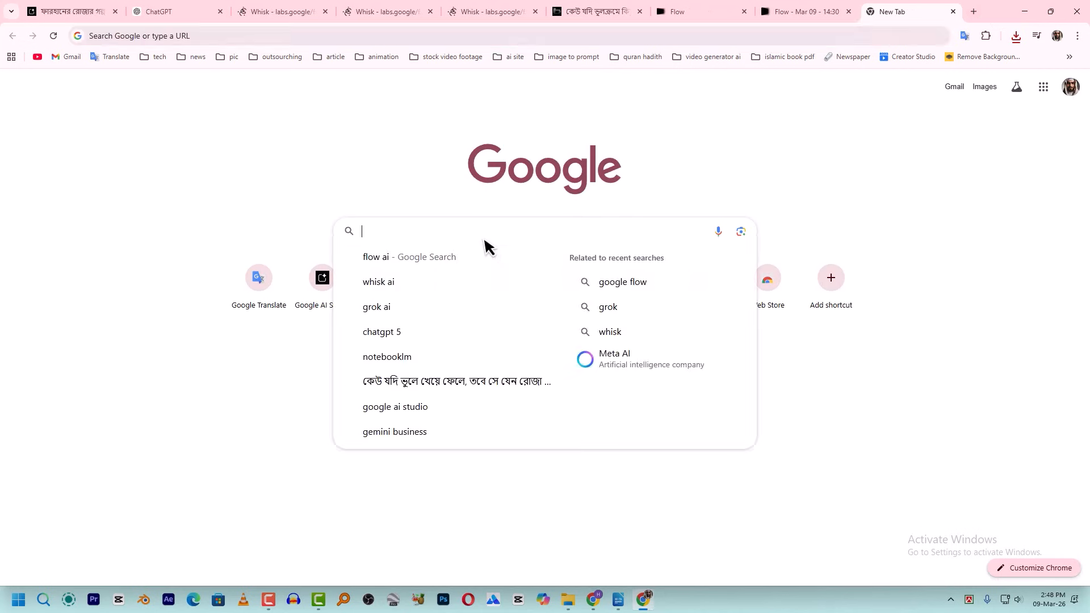
{"action": "key", "text": "Down"}
{"action": "key", "text": "Down"}
{"action": "key", "text": "Down"}
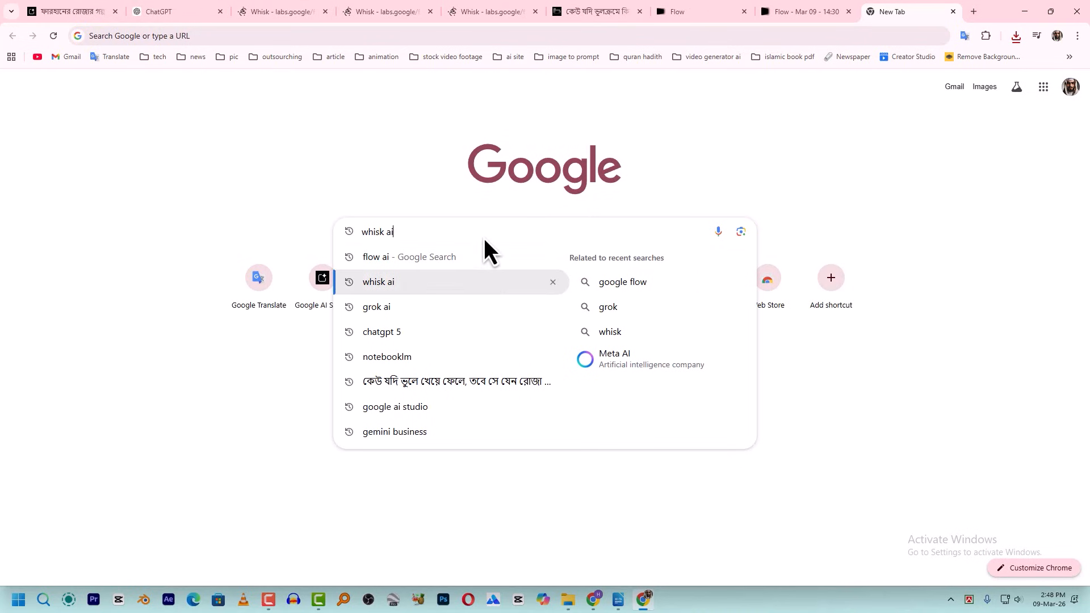
{"action": "key", "text": "Return"}
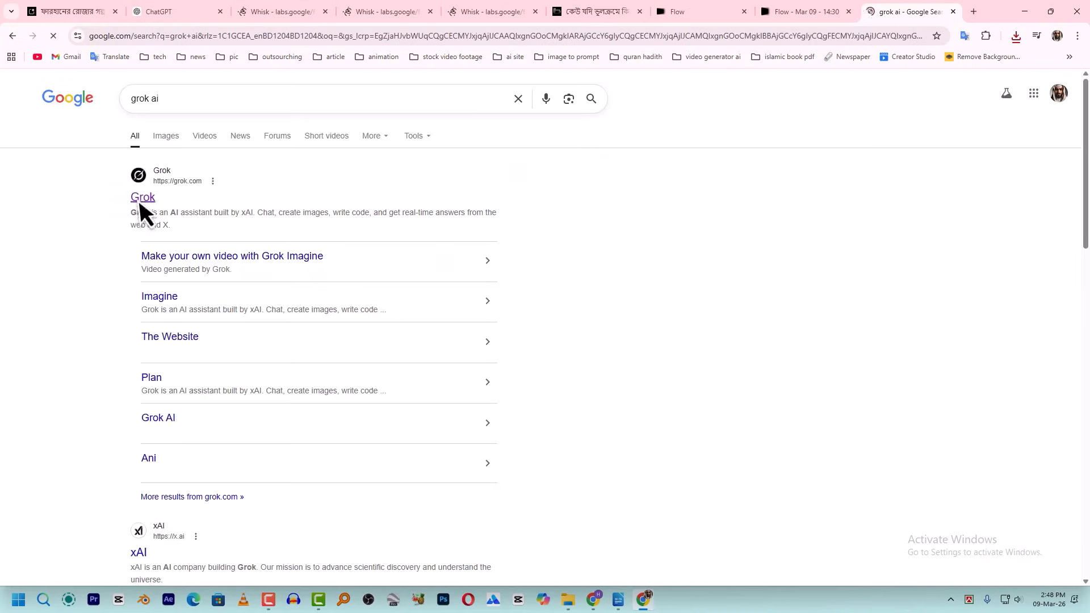
{"action": "left_click", "coordinate": [138, 200]}
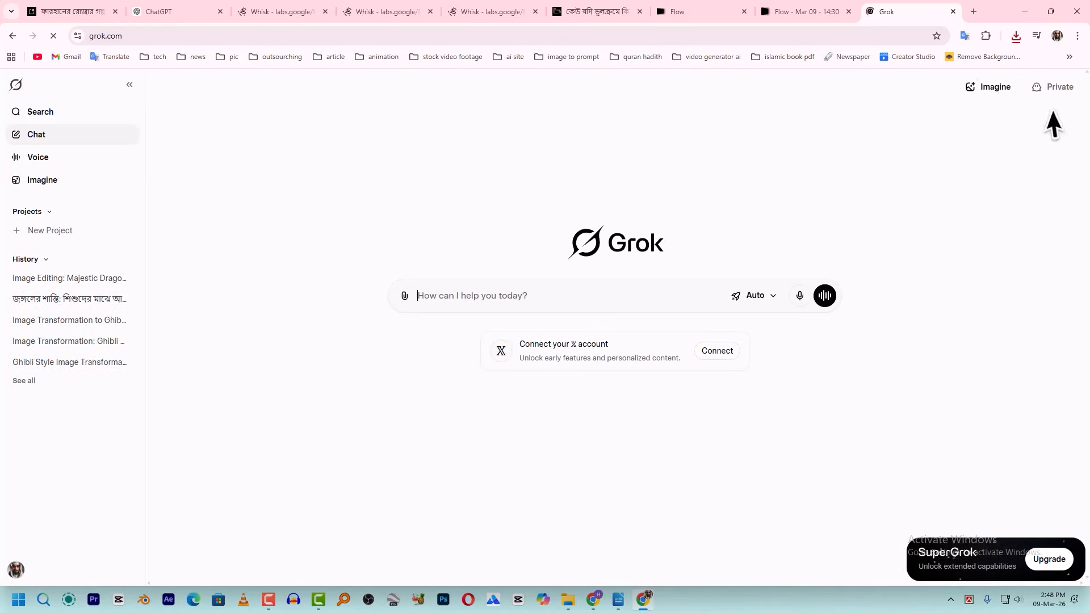
Open Grok's Imagine page and choose the 16:9 aspect ratio for video.
{"action": "left_click", "coordinate": [16, 570]}
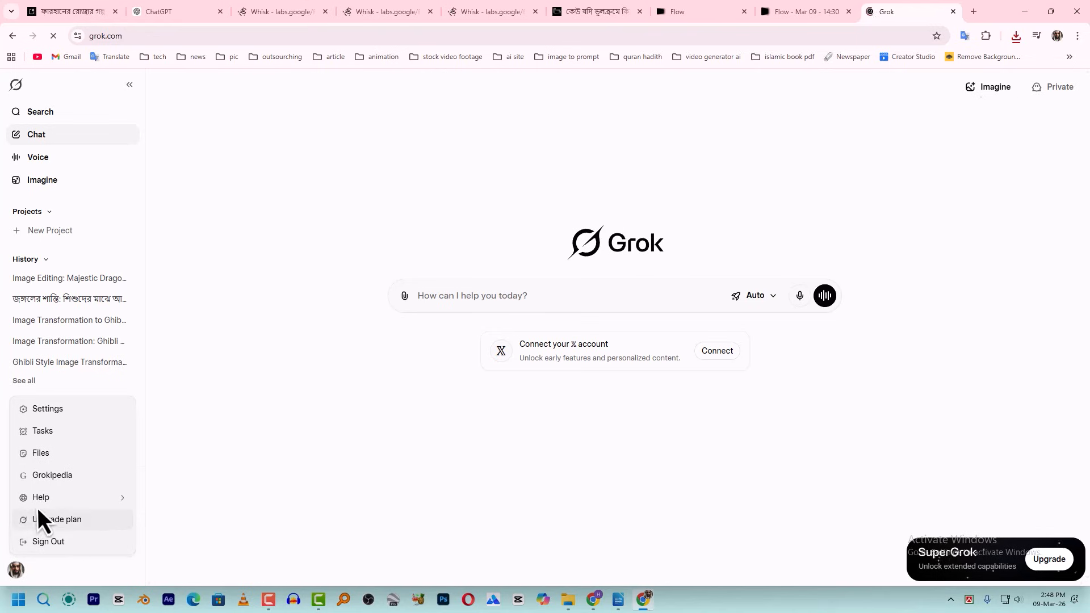
{"action": "left_click", "coordinate": [336, 180]}
{"action": "left_click", "coordinate": [49, 177]}
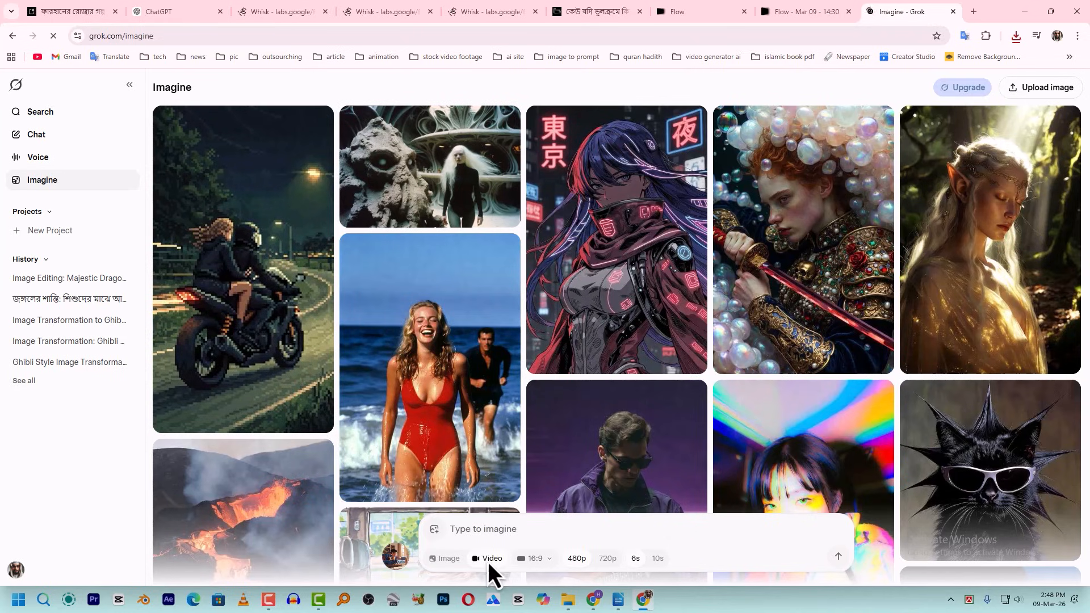
{"action": "left_click", "coordinate": [536, 559]}
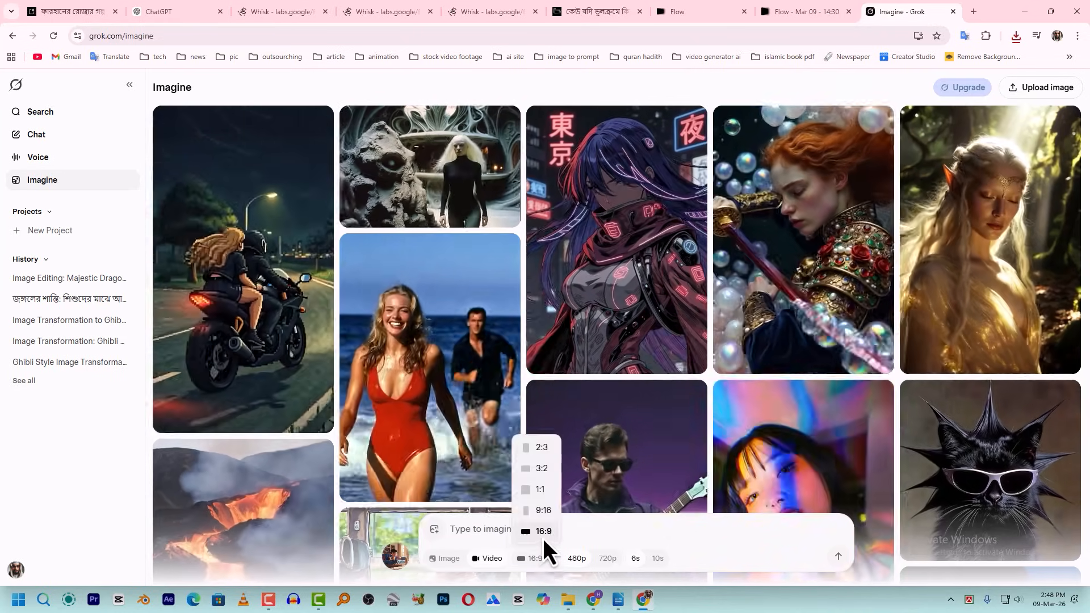
{"action": "left_click", "coordinate": [545, 536]}
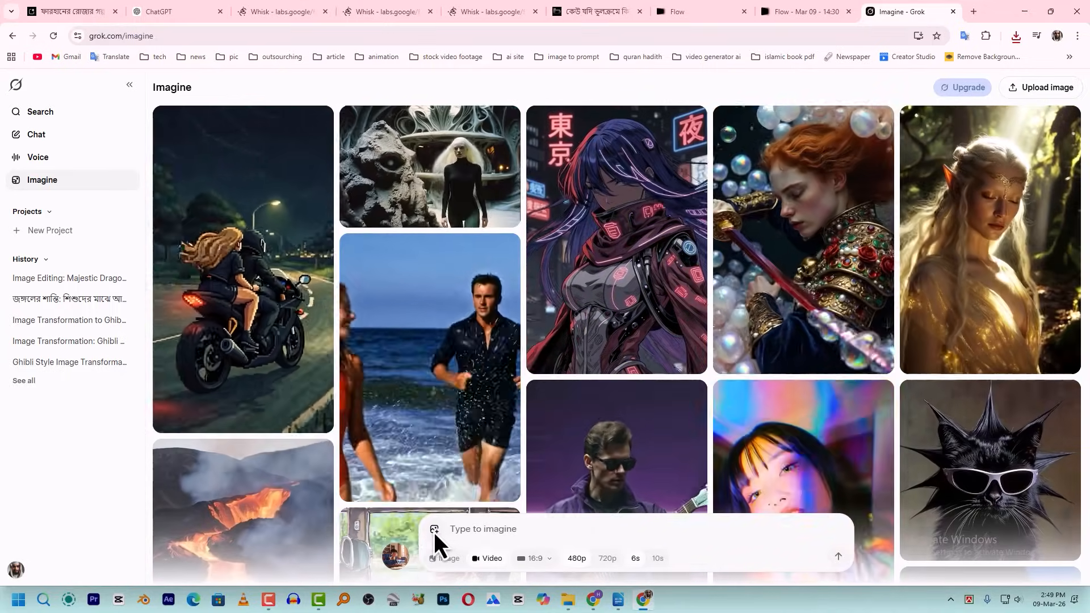
Start animating an uploaded image in Grok Imagine and sort the image folder by name in the file picker.
{"action": "left_click", "coordinate": [434, 532]}
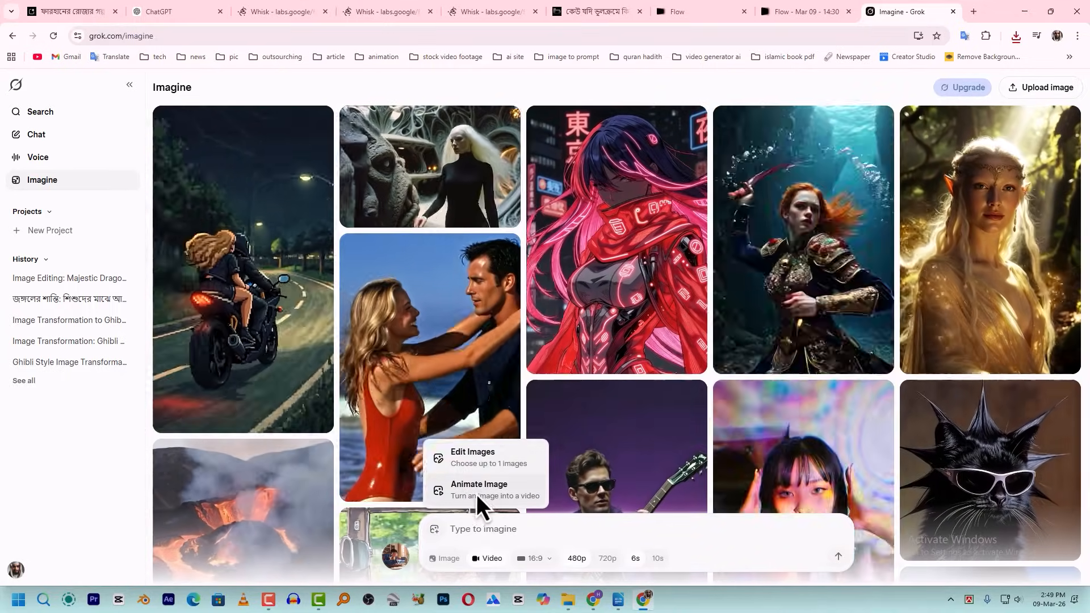
{"action": "left_click", "coordinate": [495, 490]}
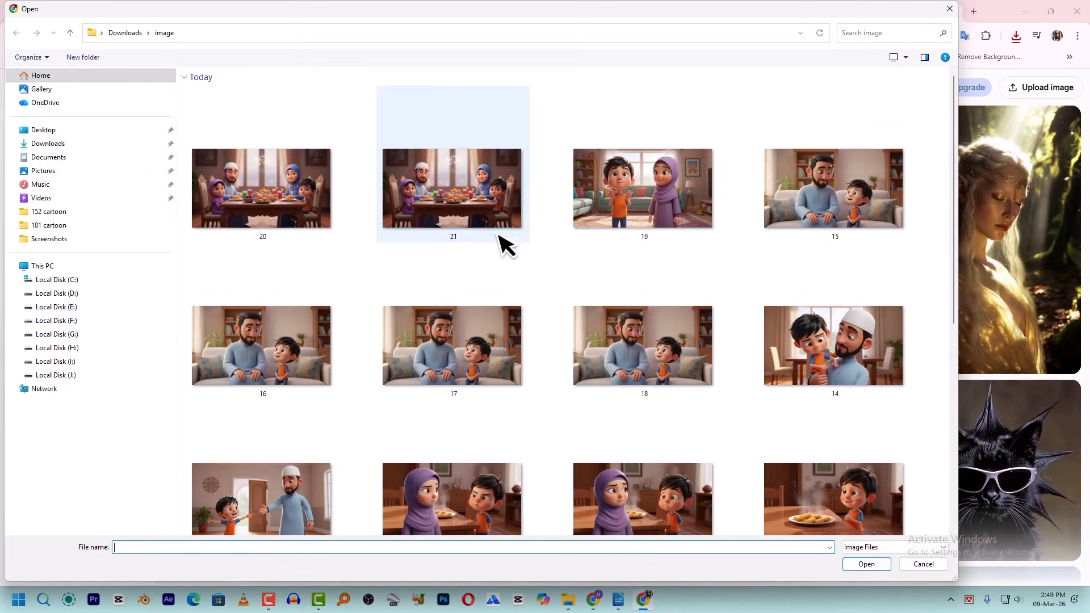
{"action": "right_click", "coordinate": [555, 175]}
{"action": "mouse_move", "coordinate": [587, 198]}
{"action": "left_click", "coordinate": [703, 199]}
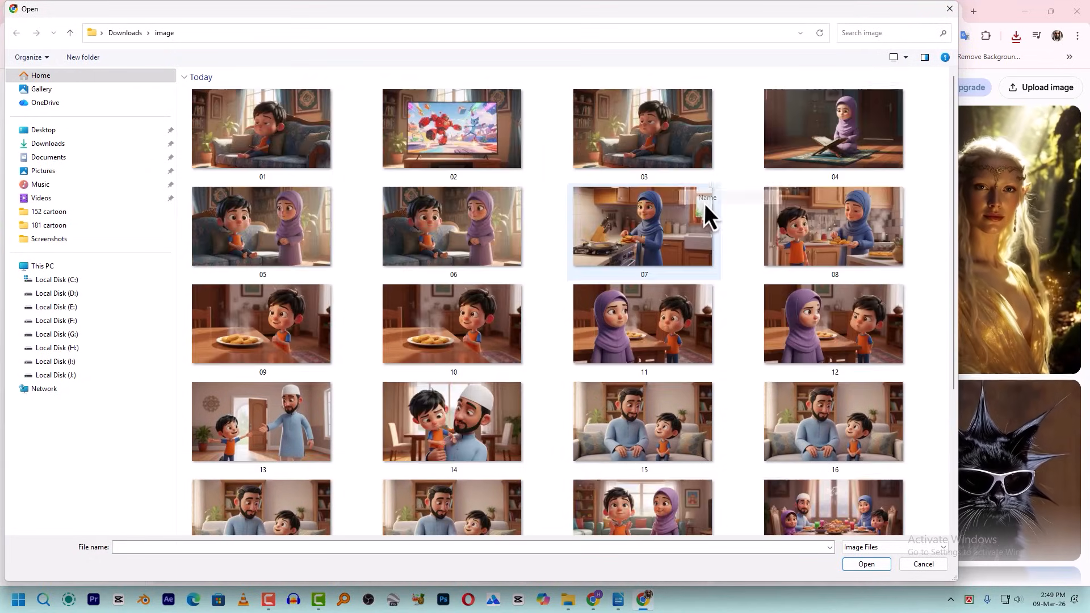
Load image 02 for animation, paste the Shot 2 script text as the prompt and generate the video.
{"action": "left_click", "coordinate": [499, 170]}
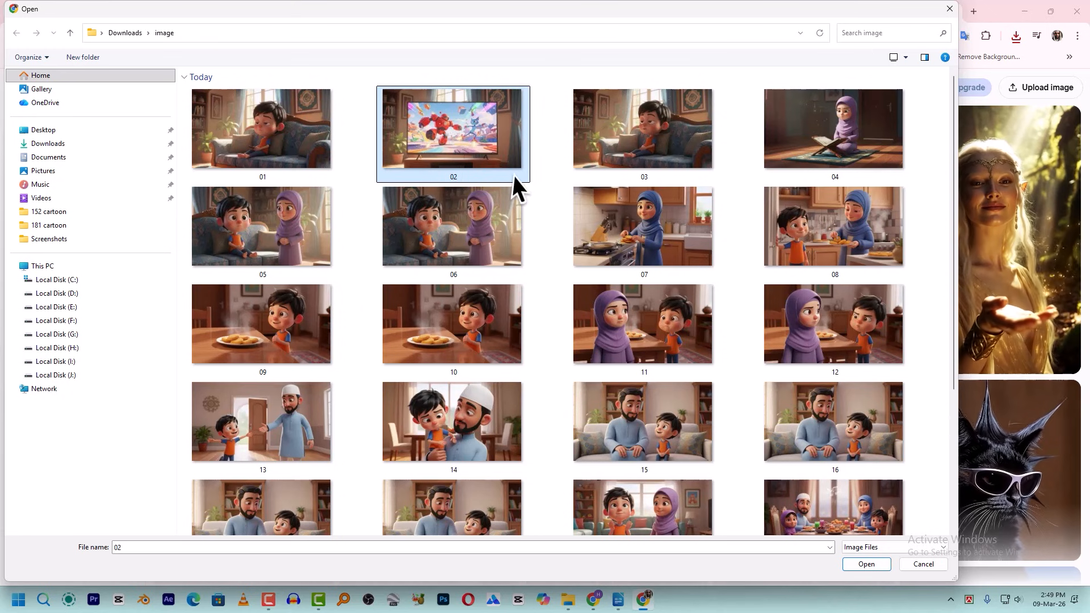
{"action": "double_click", "coordinate": [462, 124]}
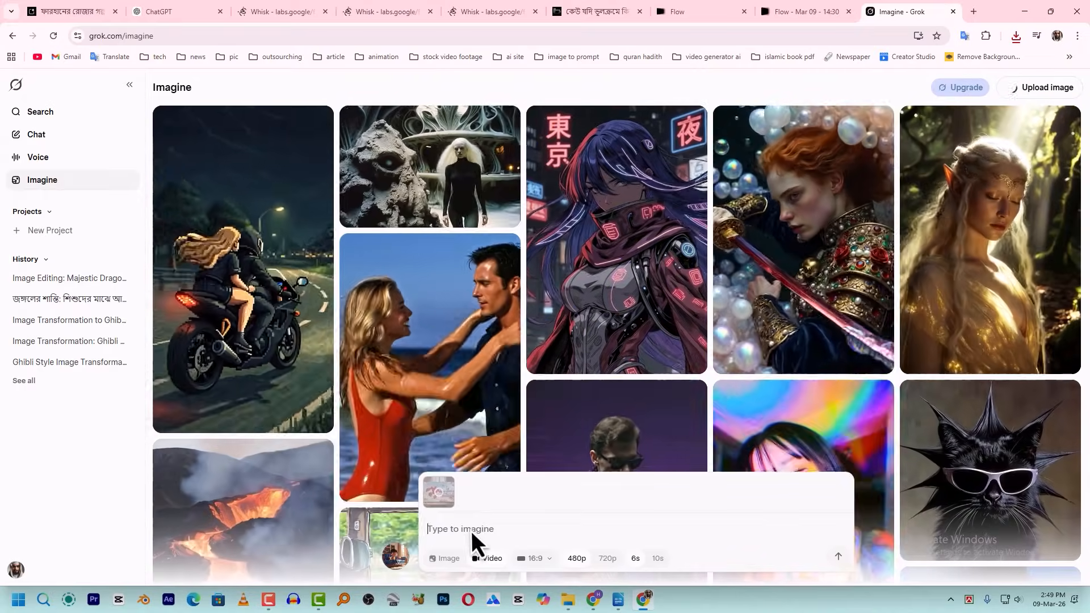
{"action": "key", "text": "ctrl+v"}
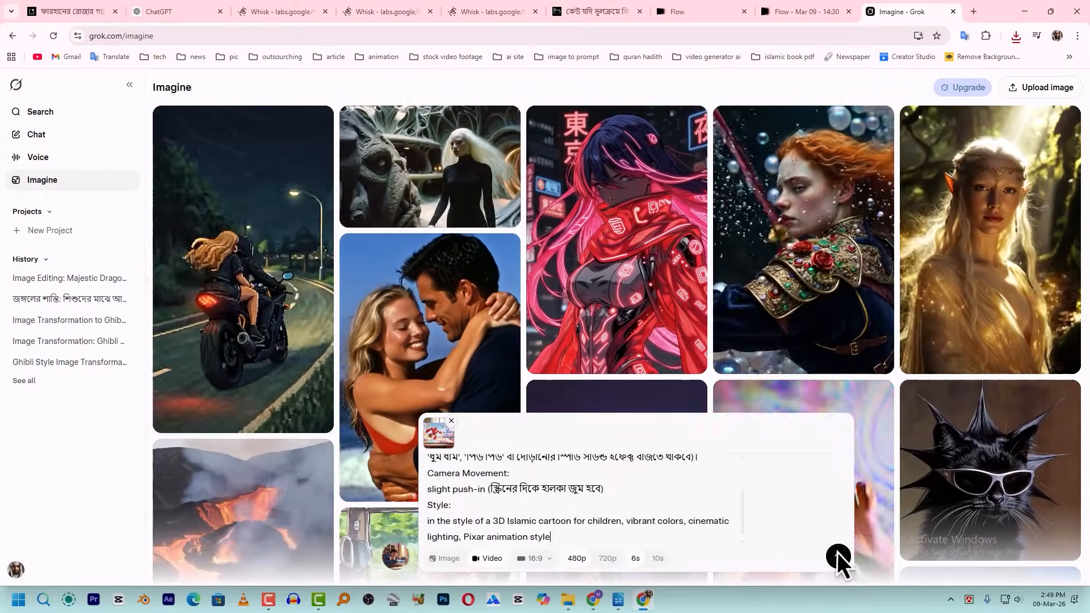
{"action": "left_click", "coordinate": [838, 556]}
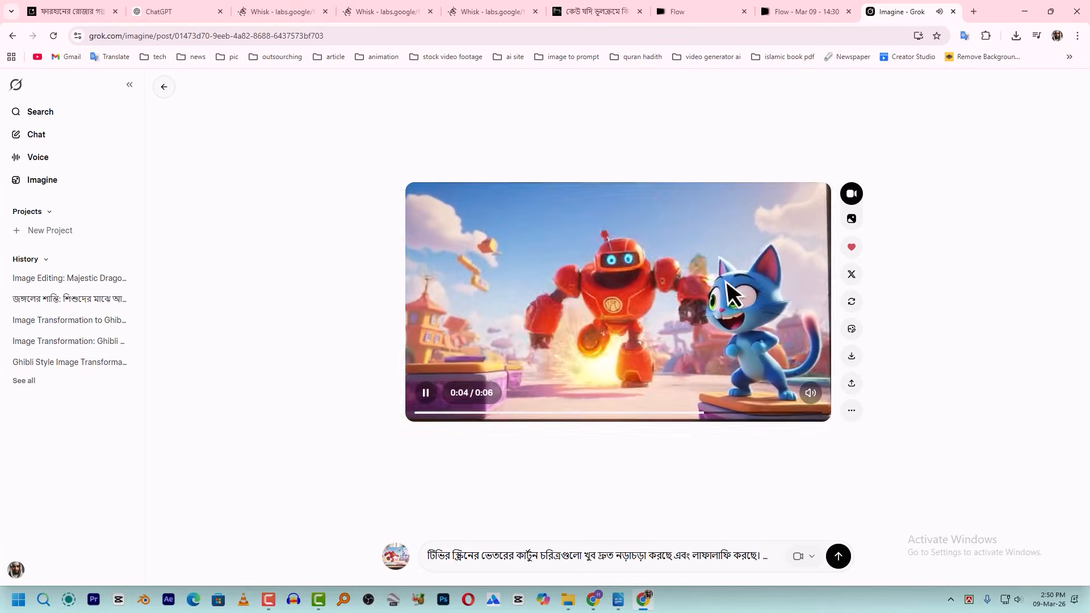
Download the generated Shot 2 video, show it in the Downloads folder and rename it as 02.
{"action": "left_click", "coordinate": [850, 362]}
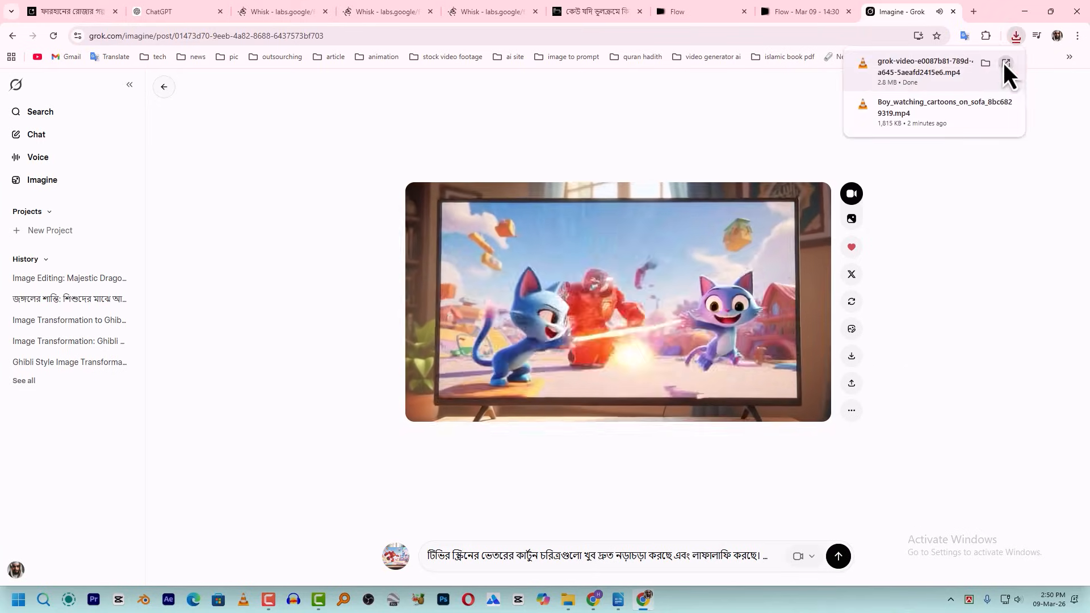
{"action": "left_click", "coordinate": [985, 63]}
{"action": "key", "text": "F2"}
{"action": "type", "text": "02"}
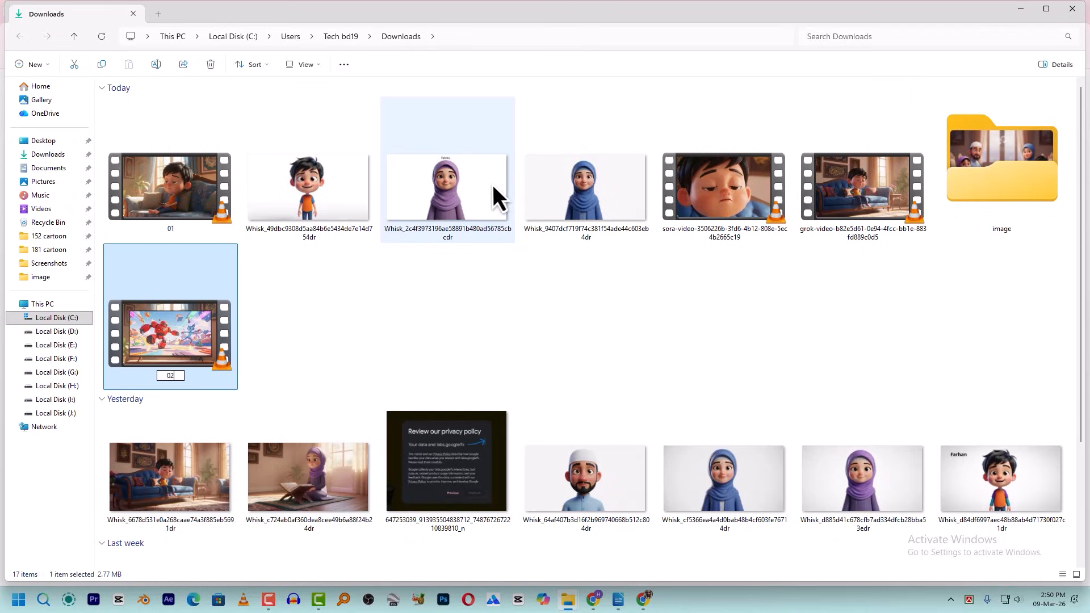
{"action": "key", "text": "Return"}
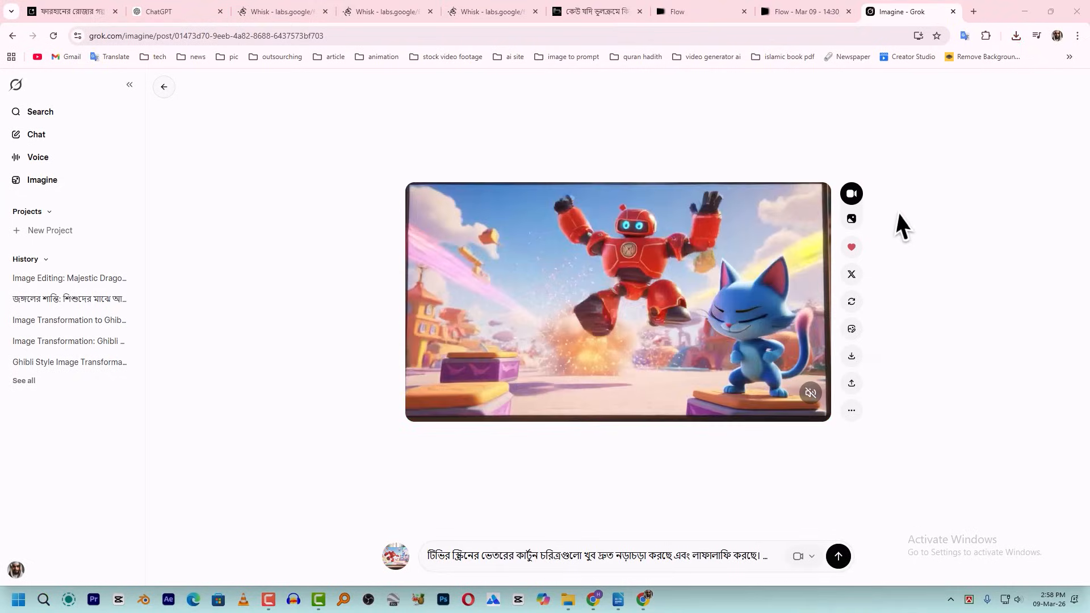
Switch to LibreOffice Writer and copy Shot 3's text from the action description through the style line, leaving out the Action, Expressions and Dialogue heading.
{"action": "left_click", "coordinate": [619, 601]}
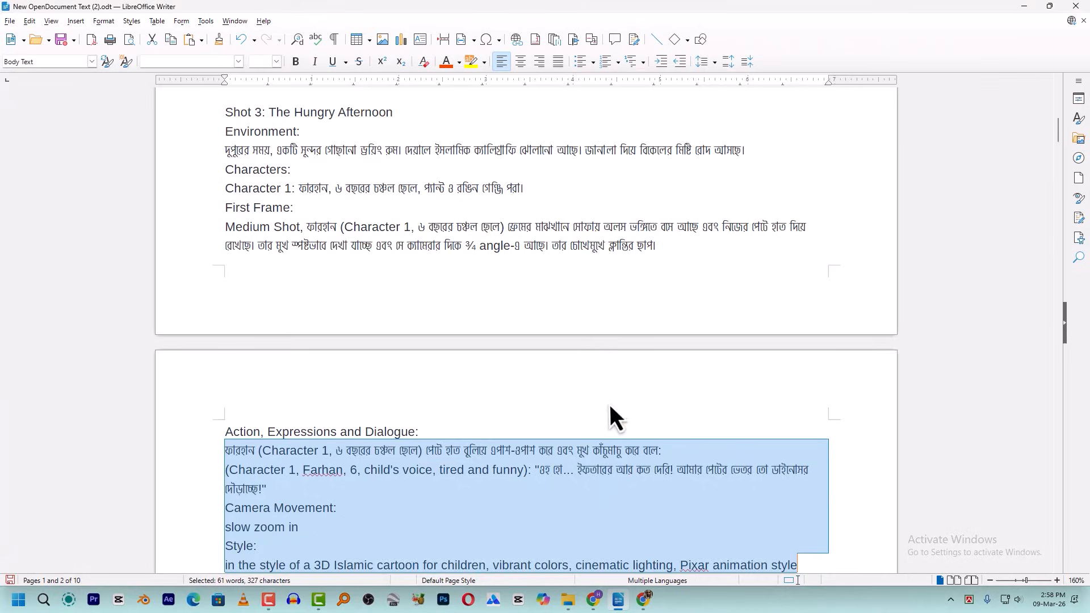
{"action": "scroll", "coordinate": [597, 352], "scroll_direction": "up", "scroll_amount": 3}
{"action": "left_click", "coordinate": [529, 310]}
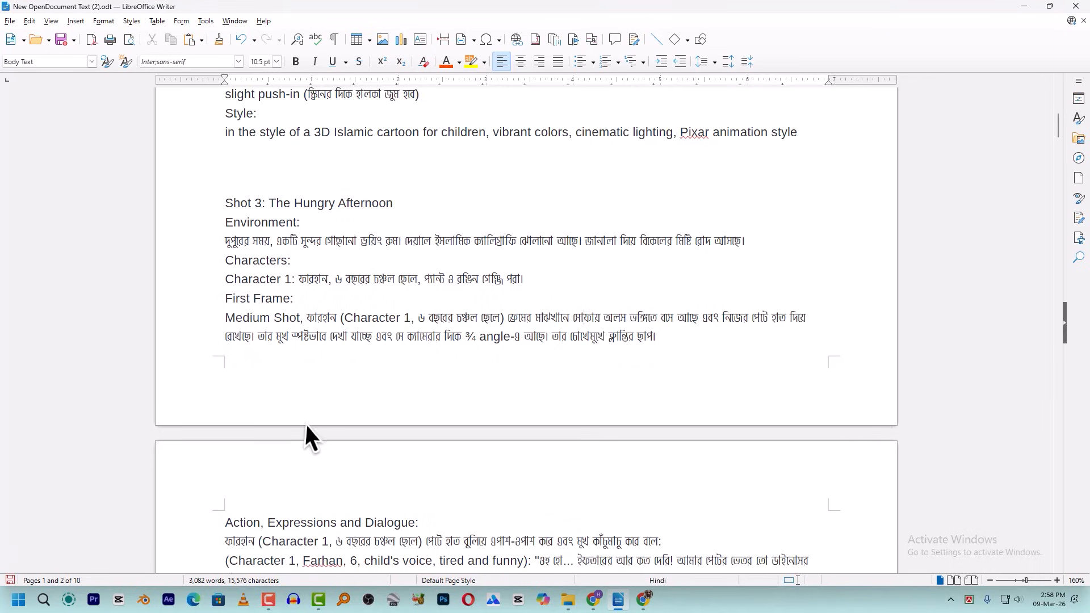
{"action": "scroll", "coordinate": [304, 432], "scroll_direction": "down", "scroll_amount": 1}
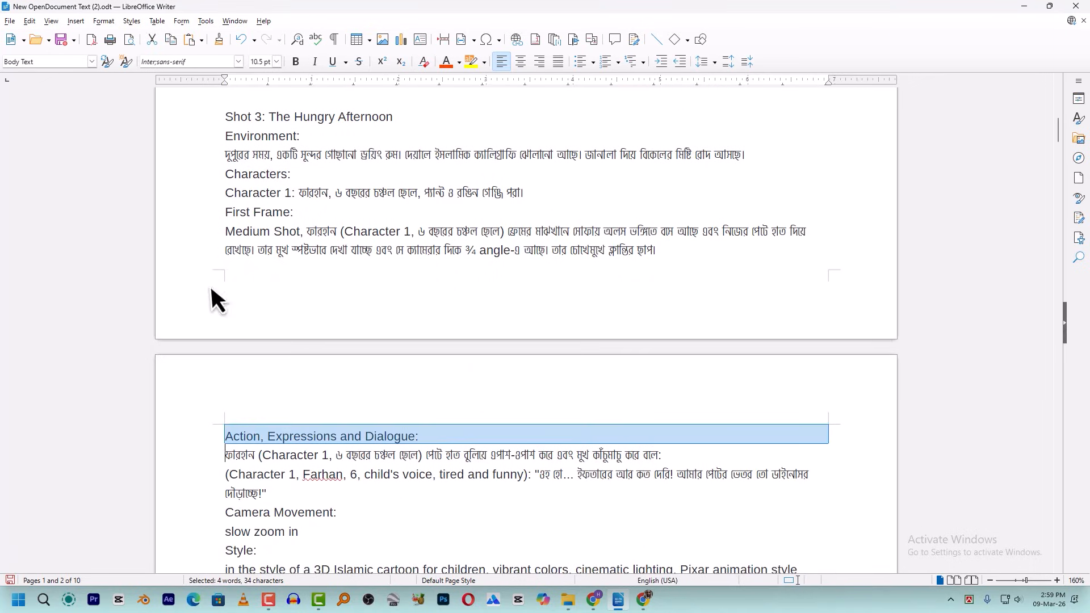
{"action": "left_click", "coordinate": [235, 467]}
{"action": "left_click_drag", "start_coordinate": [226, 438], "coordinate": [281, 460]}
{"action": "scroll", "coordinate": [279, 460], "scroll_direction": "down", "scroll_amount": 1}
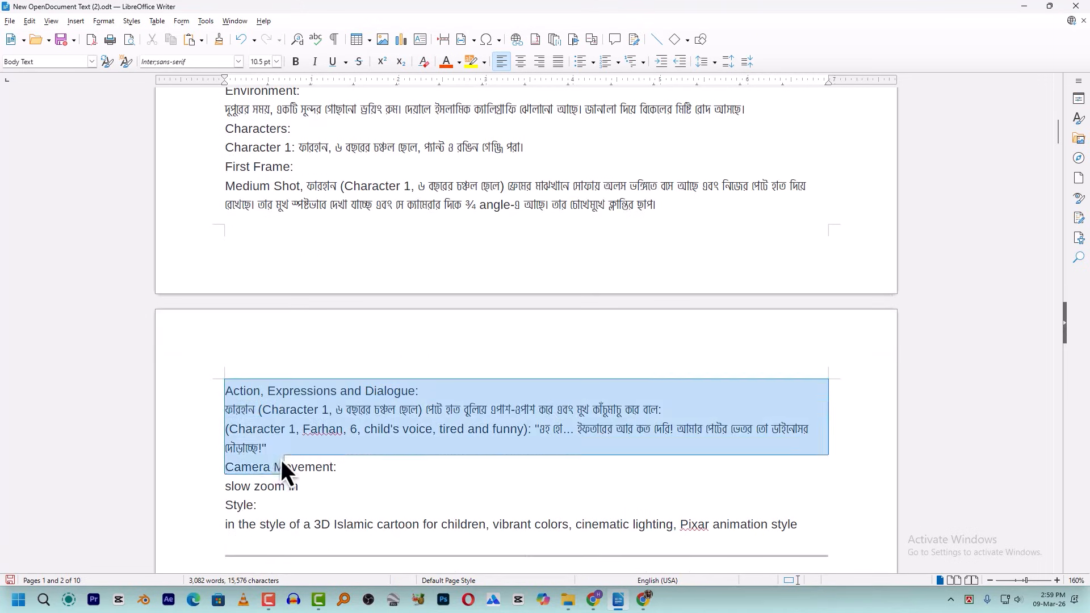
{"action": "left_click", "coordinate": [276, 431]}
{"action": "left_click_drag", "start_coordinate": [226, 410], "coordinate": [833, 520]}
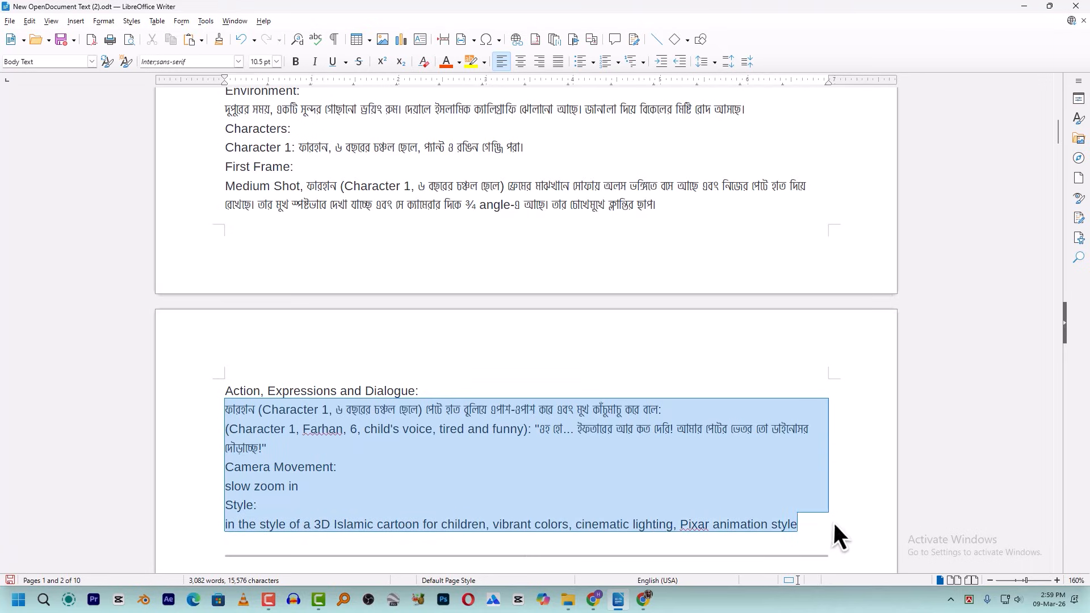
{"action": "right_click", "coordinate": [615, 434]}
{"action": "left_click", "coordinate": [646, 457]}
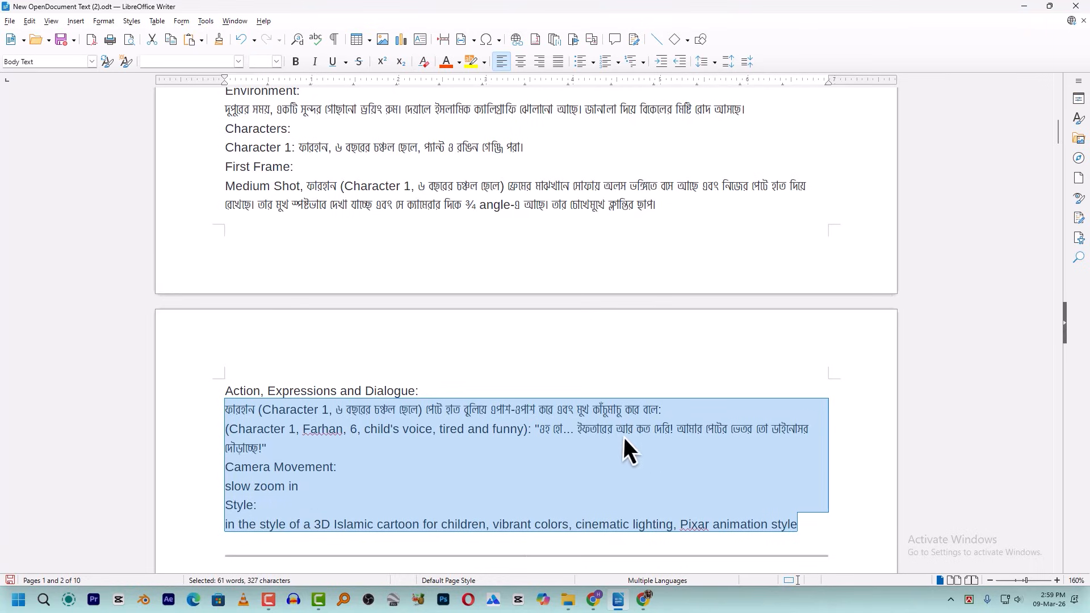
{"action": "right_click", "coordinate": [455, 447]}
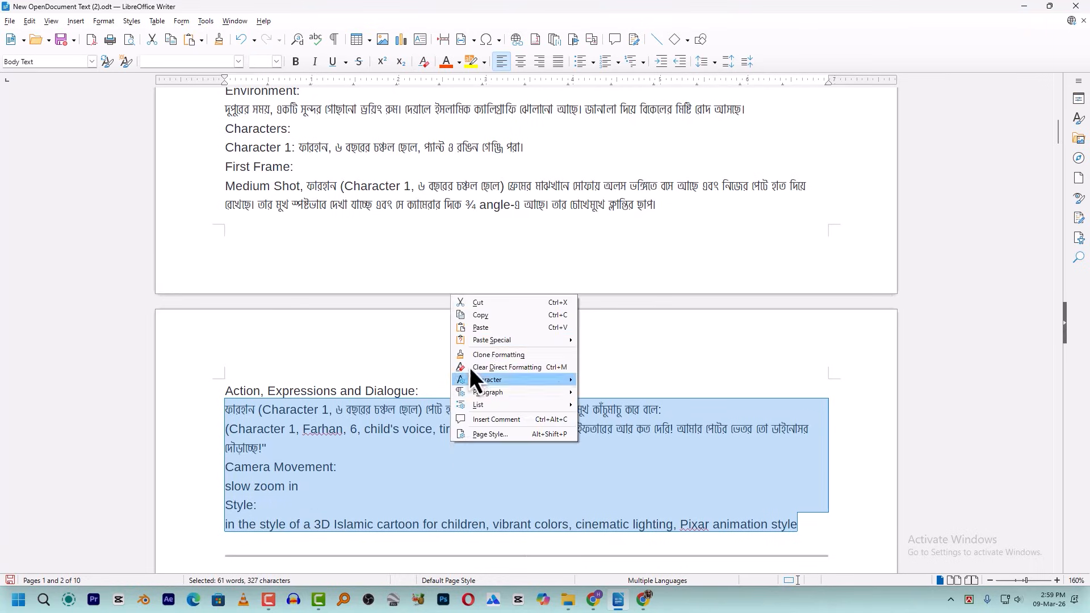
{"action": "left_click", "coordinate": [479, 316]}
Return to Grok Imagine, load image 03 for animation, paste the Shot 3 text as the prompt and generate the video.
{"action": "left_click", "coordinate": [645, 599]}
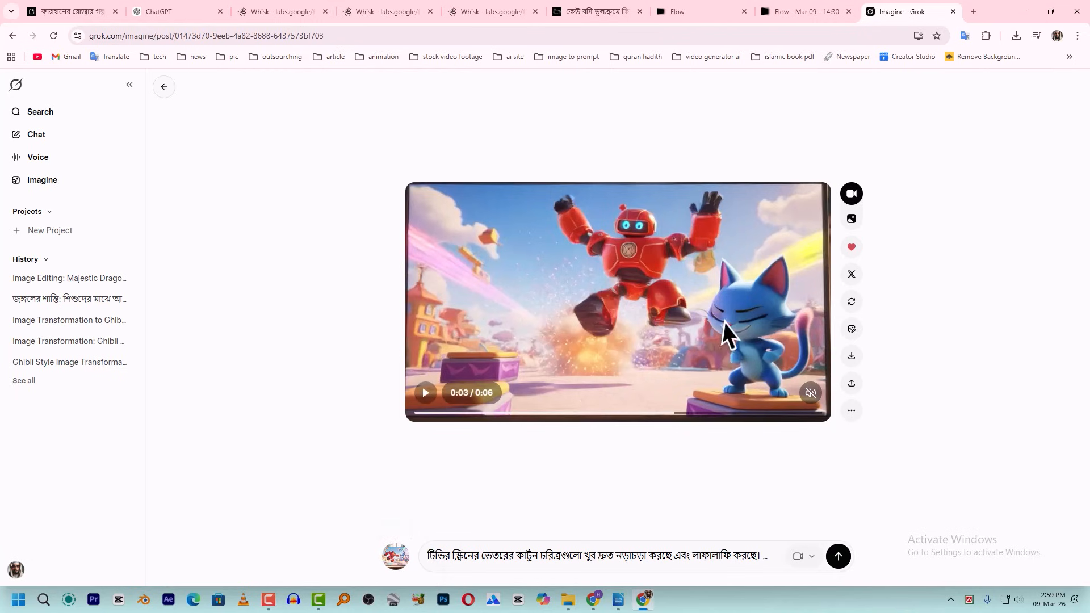
{"action": "left_click", "coordinate": [395, 549]}
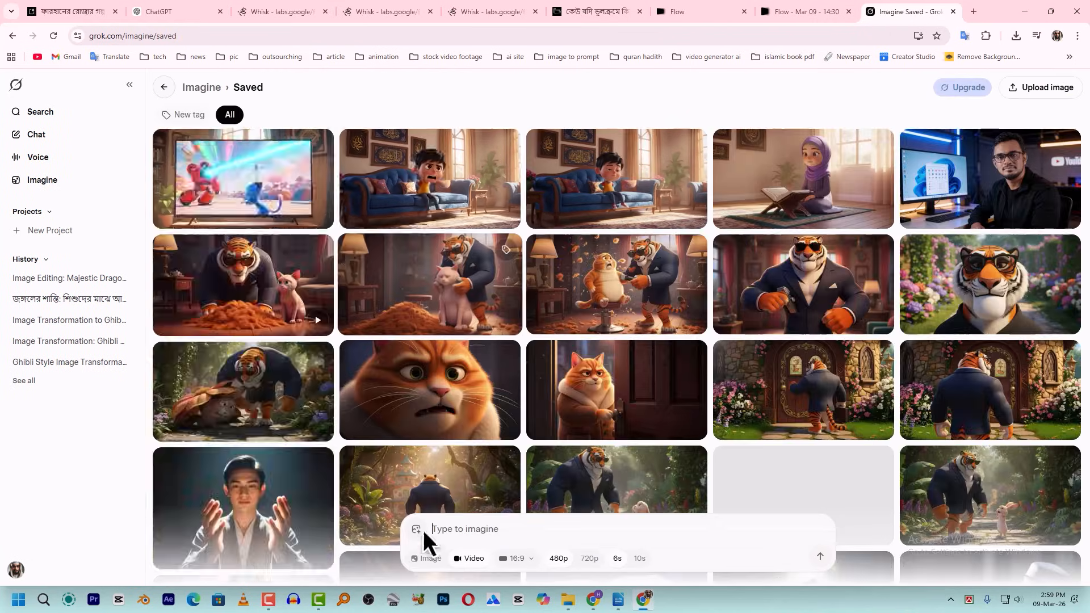
{"action": "left_click", "coordinate": [421, 529]}
{"action": "left_click", "coordinate": [464, 486]}
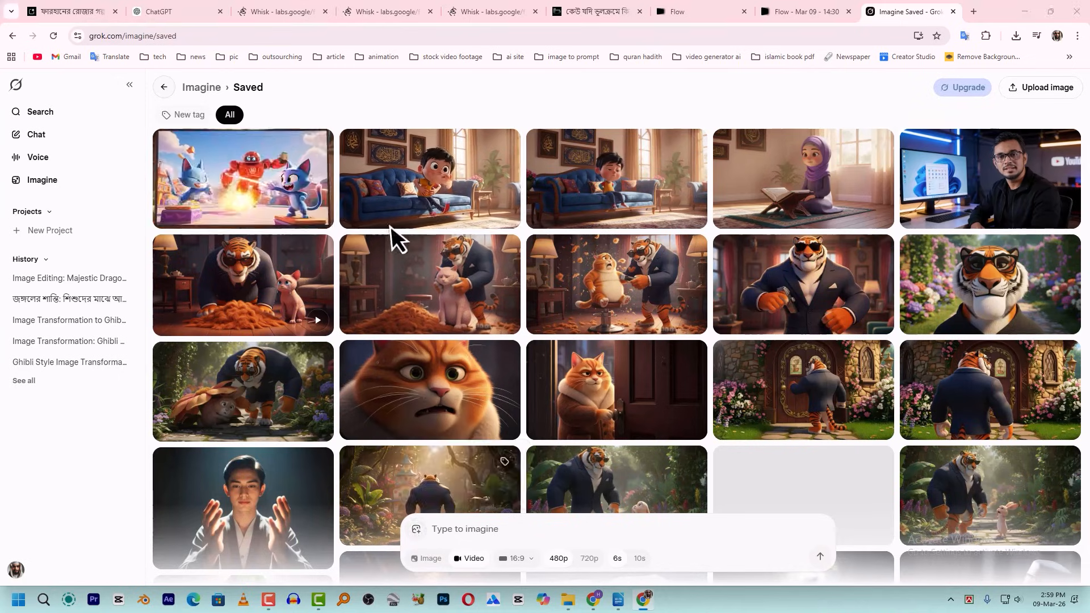
{"action": "double_click", "coordinate": [585, 214]}
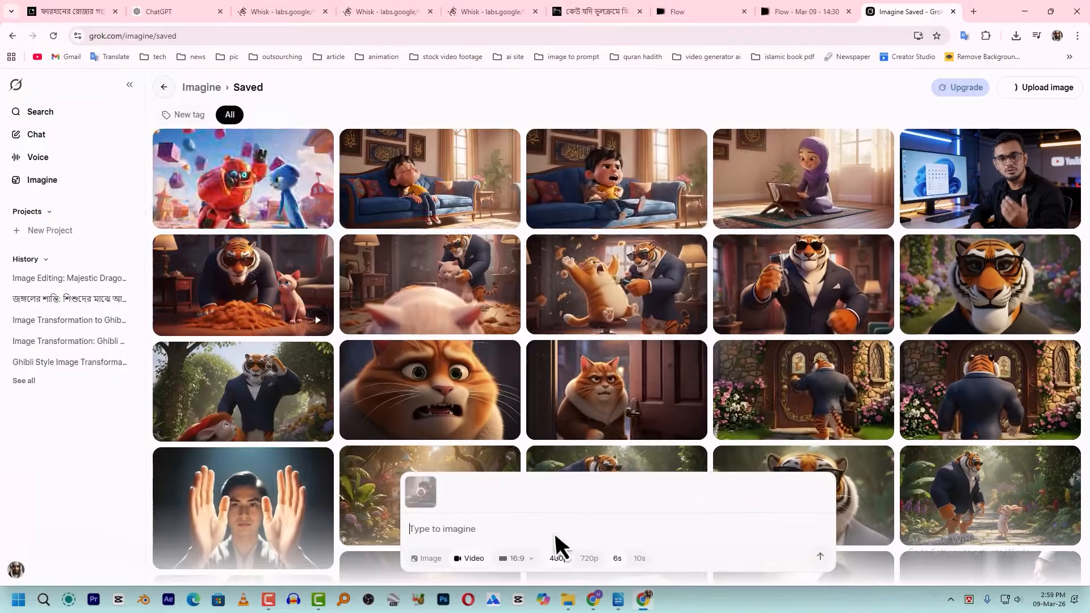
{"action": "key", "text": "ctrl+v"}
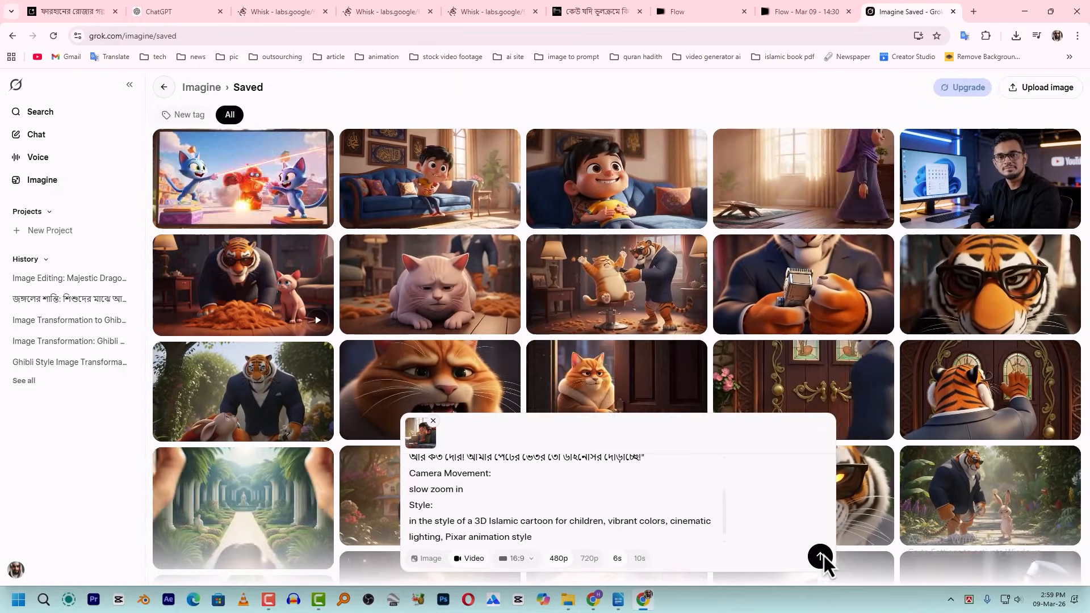
{"action": "left_click", "coordinate": [822, 556]}
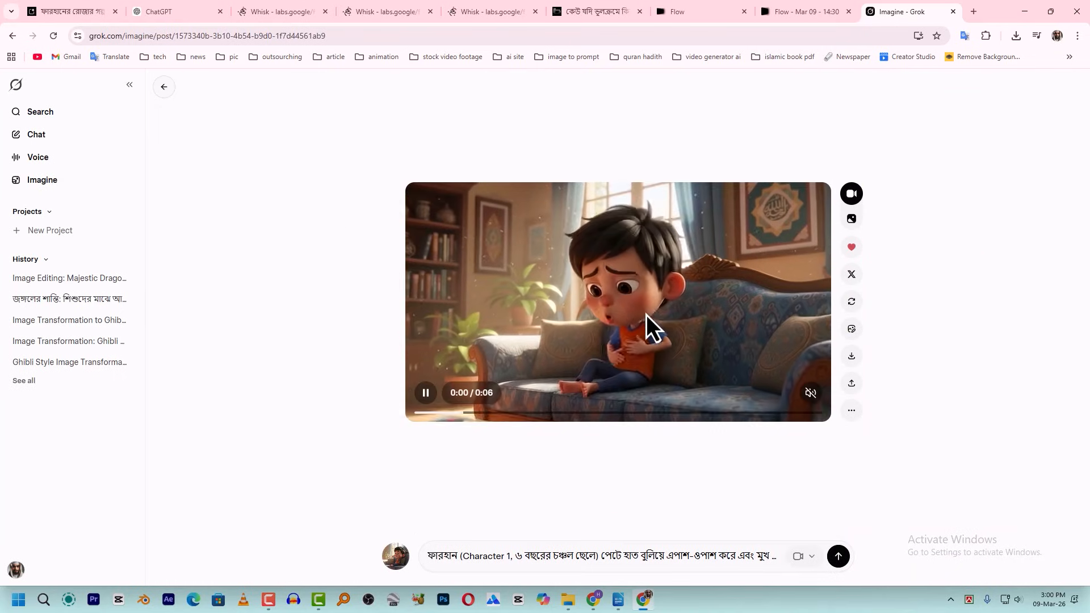
Unmute and download the generated Shot 3 video, rename it as 03 in the Downloads folder and return to Grok.
{"action": "left_click", "coordinate": [811, 393]}
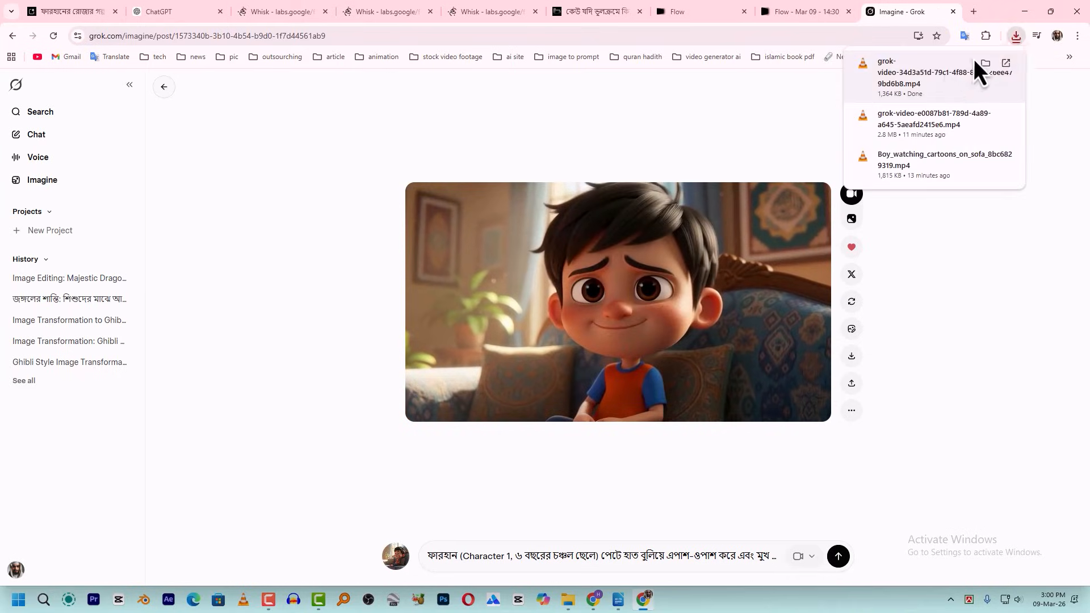
{"action": "left_click", "coordinate": [985, 61]}
{"action": "type", "text": "02"}
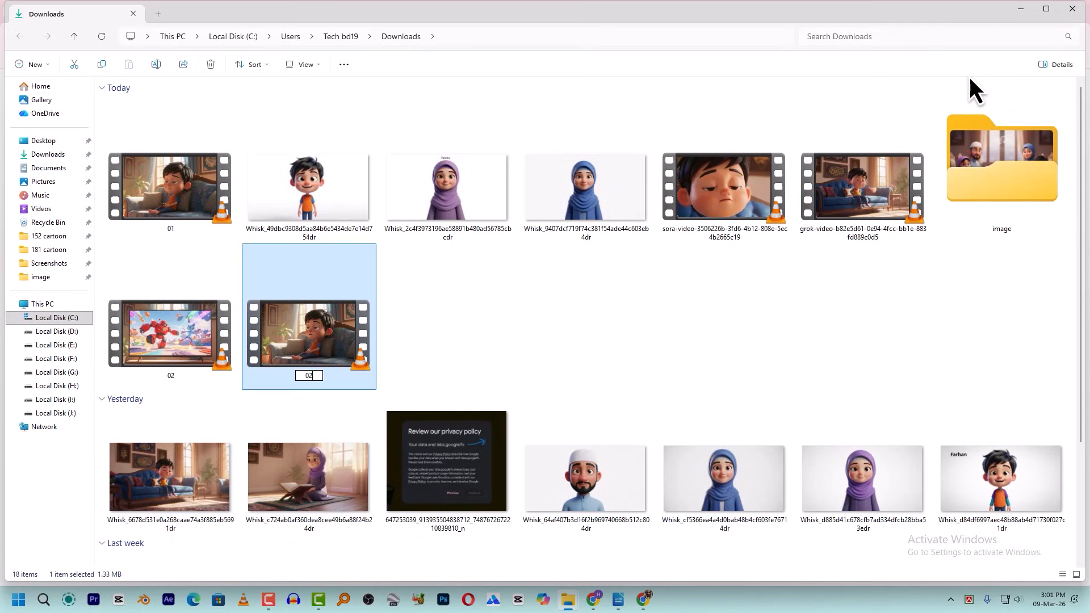
{"action": "key", "text": "Return"}
{"action": "left_click", "coordinate": [607, 355]}
{"action": "type", "text": "03"}
{"action": "key", "text": "Return"}
{"action": "key", "text": "alt+Tab"}
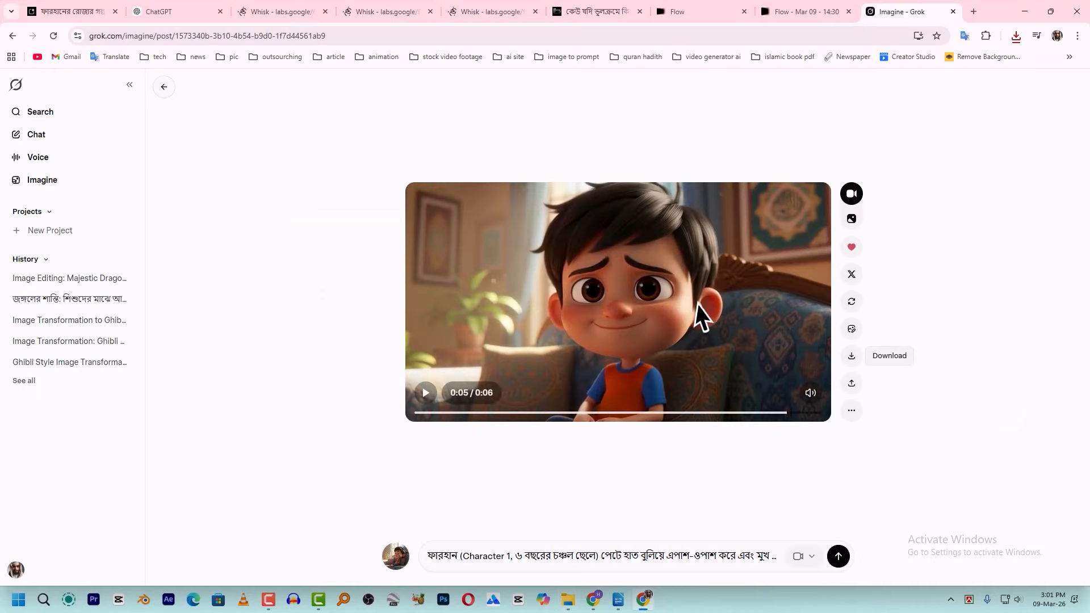
Copy the full Shot 3 prompt from Grok and switch to the Flow project "Mar 09 - 14:30".
{"action": "left_click", "coordinate": [615, 549]}
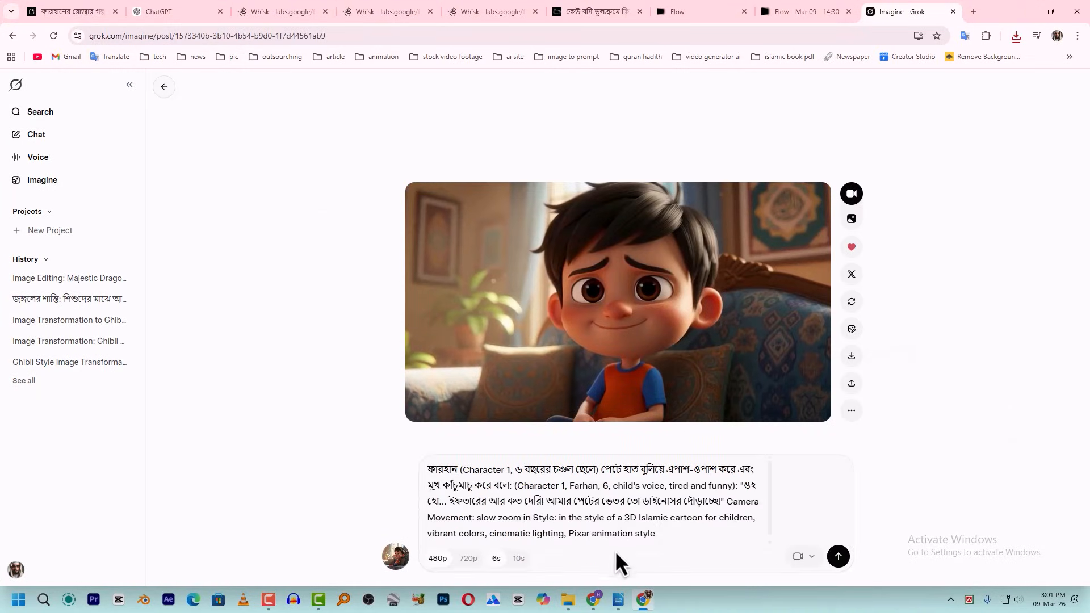
{"action": "left_click_drag", "start_coordinate": [659, 525], "coordinate": [586, 352]}
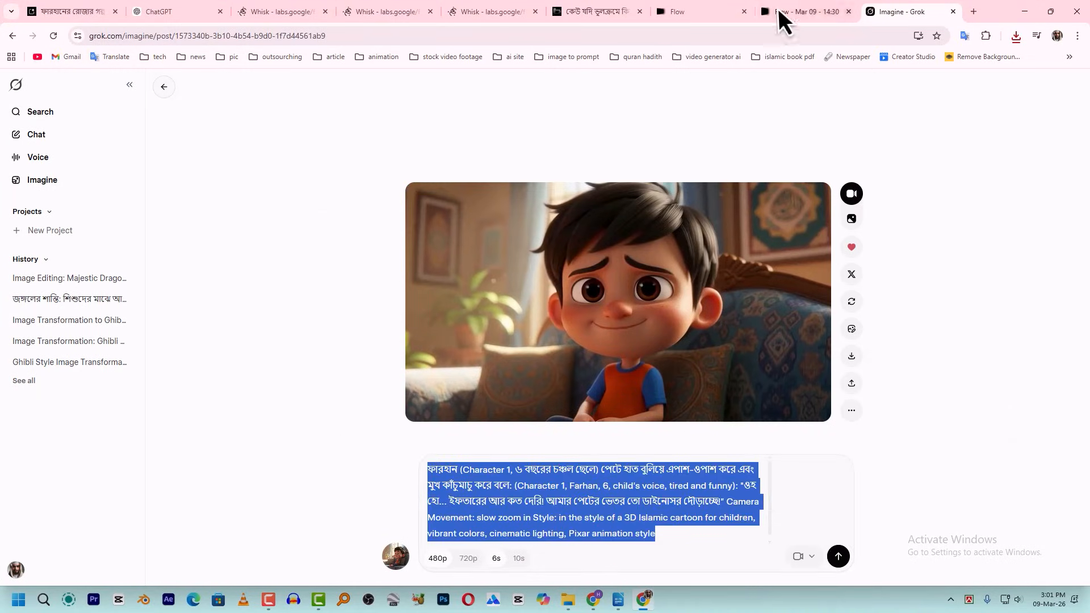
{"action": "left_click", "coordinate": [802, 11]}
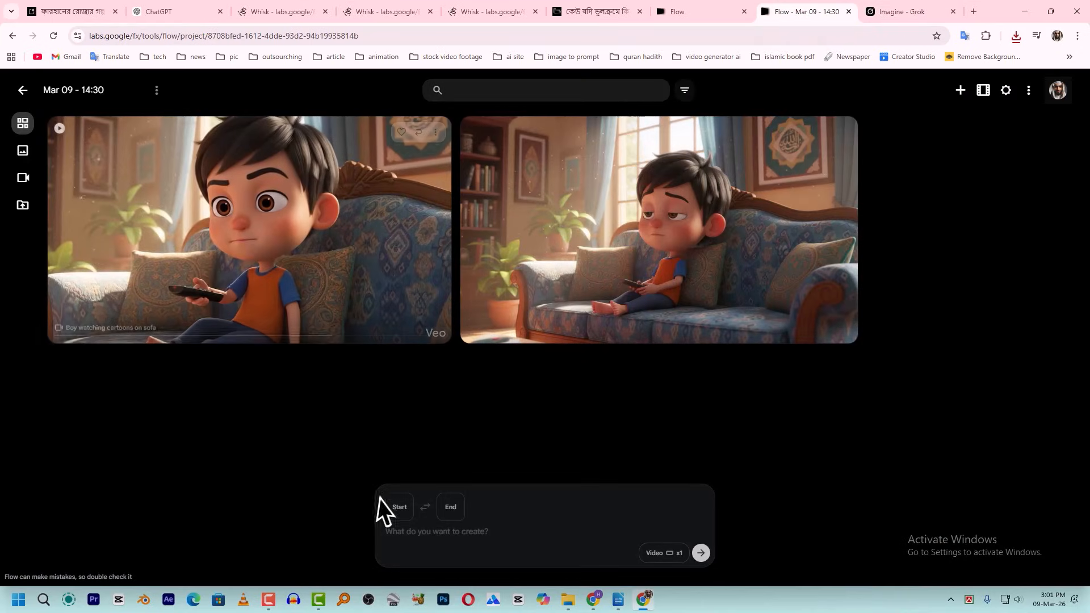
Upload image 03 as the start frame, paste the Shot 3 prompt and generate the video in Flow.
{"action": "left_click", "coordinate": [400, 507]}
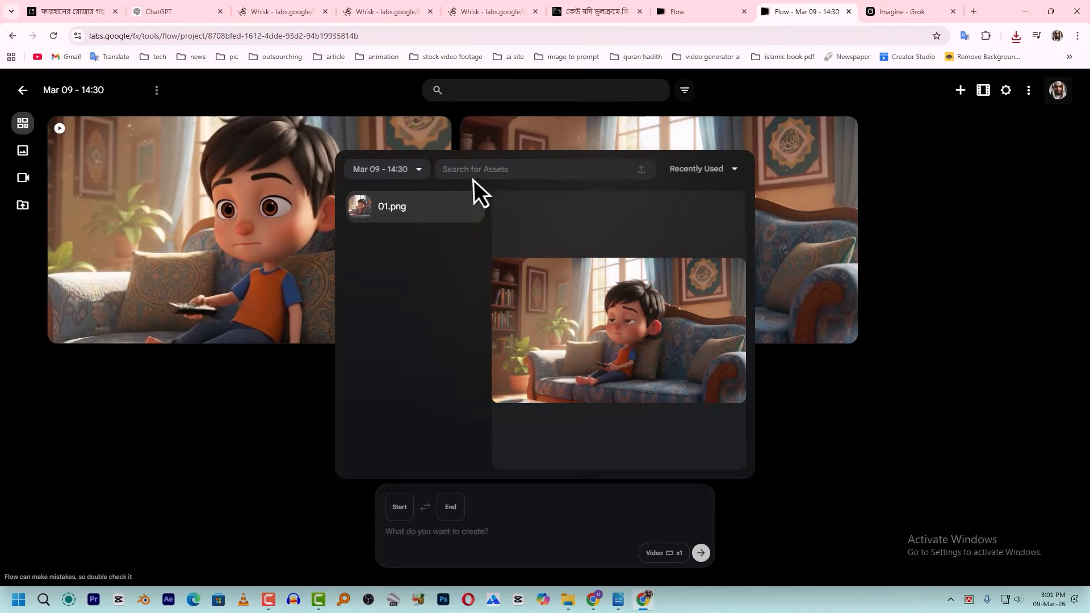
{"action": "left_click", "coordinate": [641, 170]}
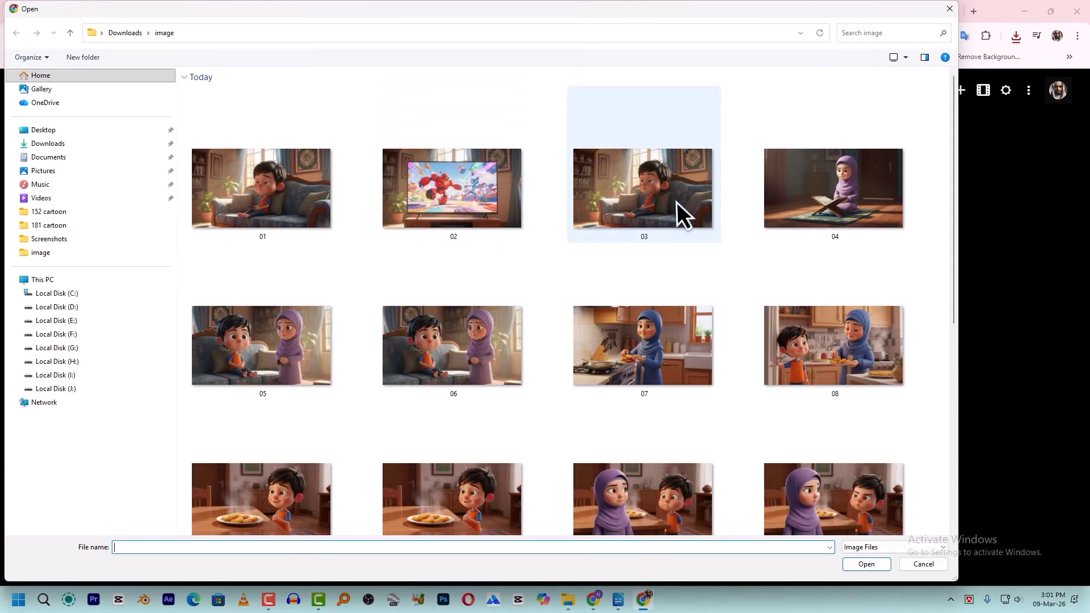
{"action": "double_click", "coordinate": [679, 212]}
{"action": "left_click", "coordinate": [470, 537]}
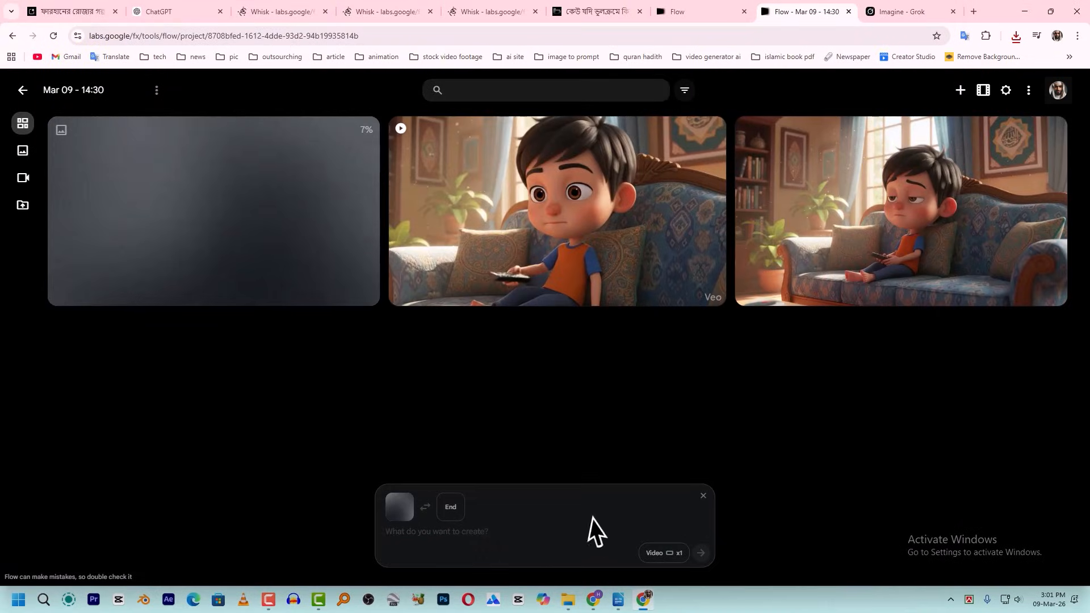
{"action": "type", "text": "ফারহান (Character 1, ৬ বছরের চঞ্চল ছেলে) পেটে হাত বুলিয়ে এপাশ-ওপাশ করে এবং মুখ কাঁচুমাচু করে বলে: (Character 1, Farhan, 6, child's voice, tired and funny): \"ওহ হো... ইফতারের আর কত দেরি! আমার পেটের ভেতর তো ডাইনোসর দৌড়াচ্ছে!\" Camera Movement: slow zoom in Style: in the style of a 3D Islamic cartoon for children, vibrant colors, cinematic lighting, Pixar animation style"}
{"action": "left_click", "coordinate": [703, 555]}
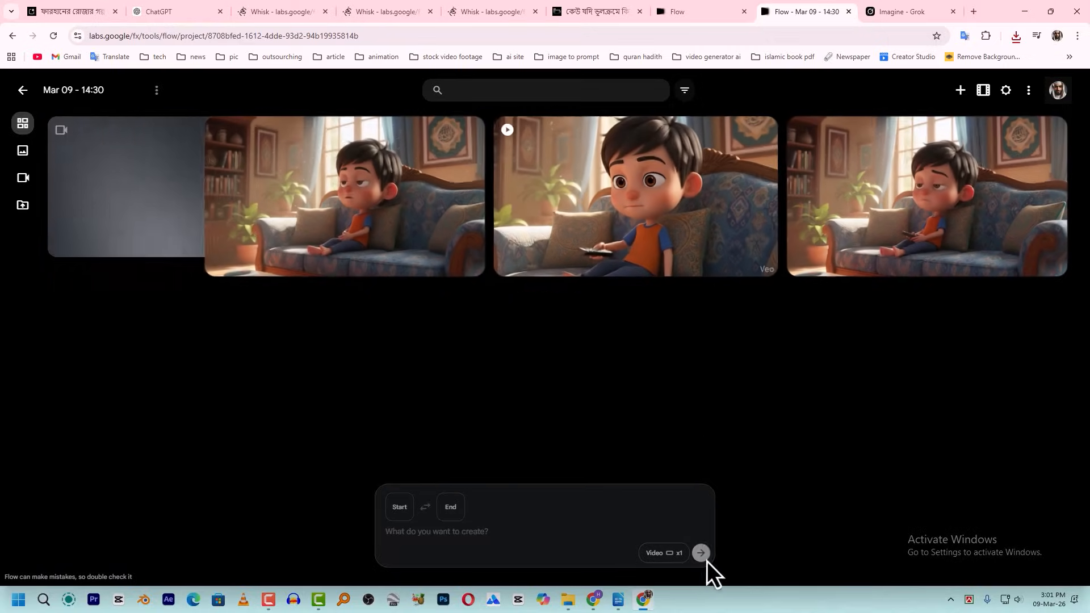
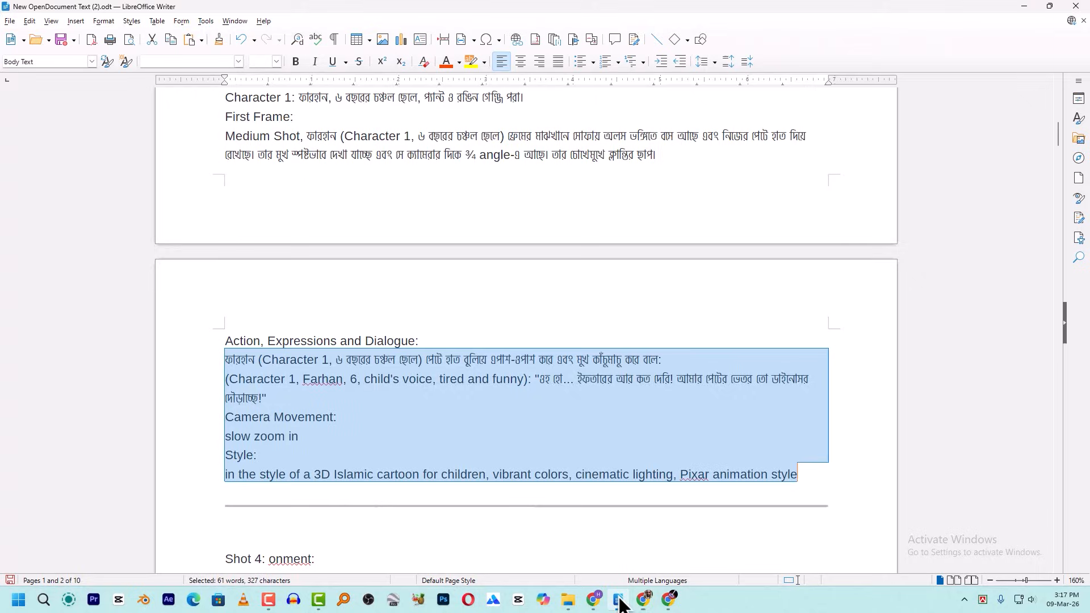
{"action": "scroll", "coordinate": [380, 291], "scroll_direction": "down", "scroll_amount": 6}
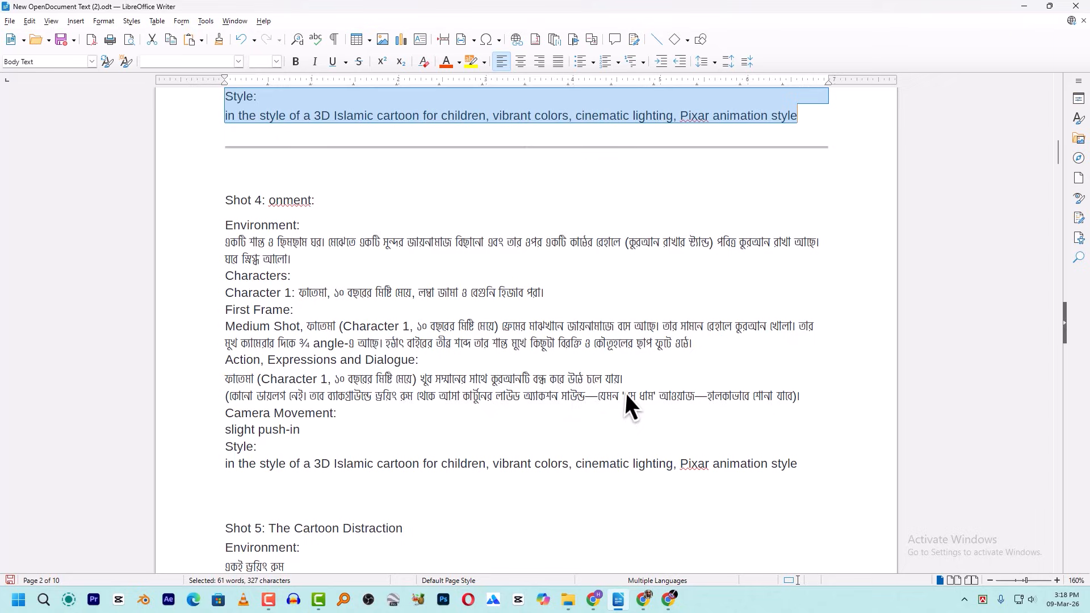
{"action": "left_click", "coordinate": [491, 379]}
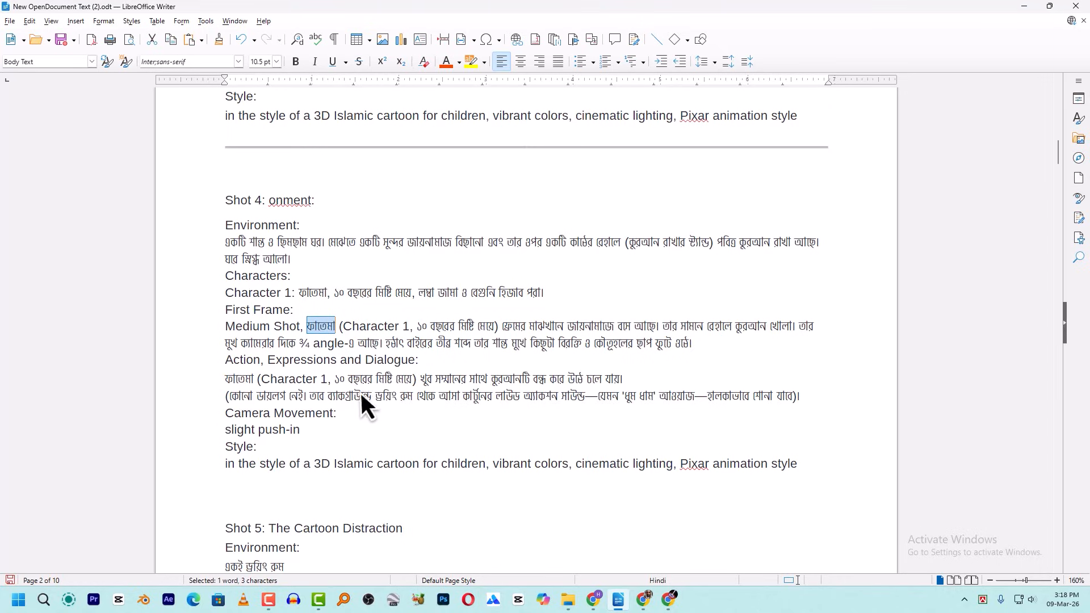
{"action": "left_click", "coordinate": [417, 381]}
{"action": "type", "text": "ফাতেমা"}
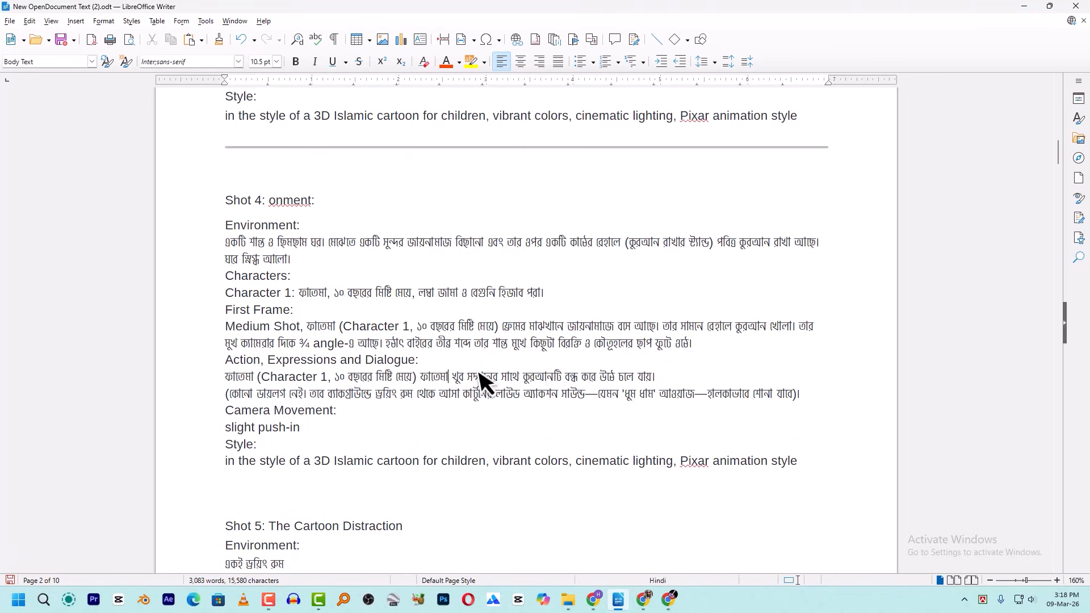
{"action": "key", "text": "ctrl+z"}
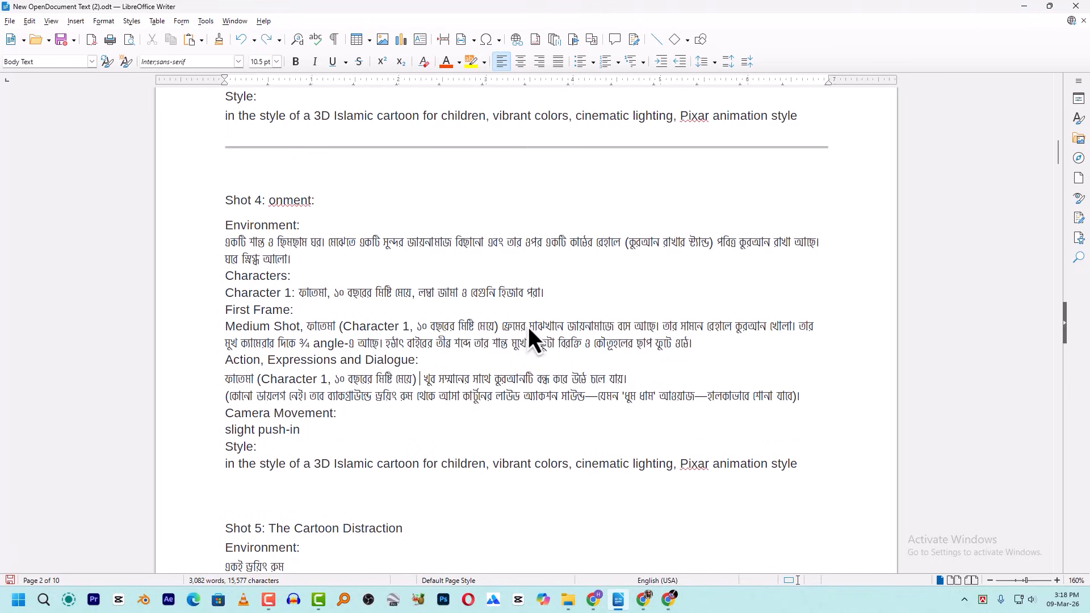
Insert "জায়নামাজে বসে আছে। সে" before "খুব সম্মানের সাথে" in Shot 4's action text.
{"action": "left_click_drag", "start_coordinate": [570, 328], "coordinate": [420, 379]}
{"action": "type", "text": "জায়নামাজে বসে আছে।"}
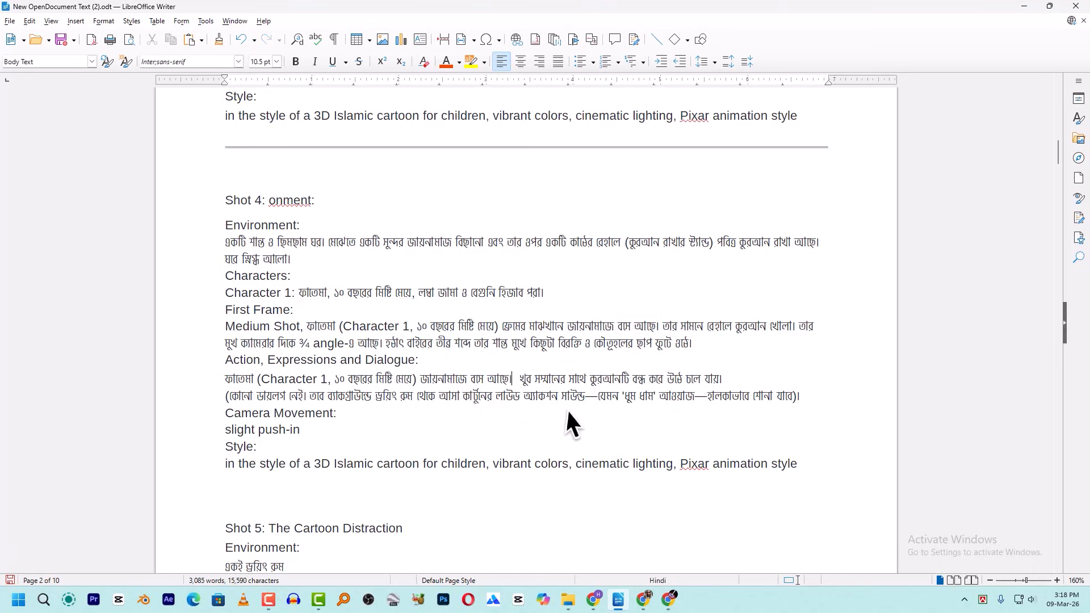
{"action": "type", "text": "cn"}
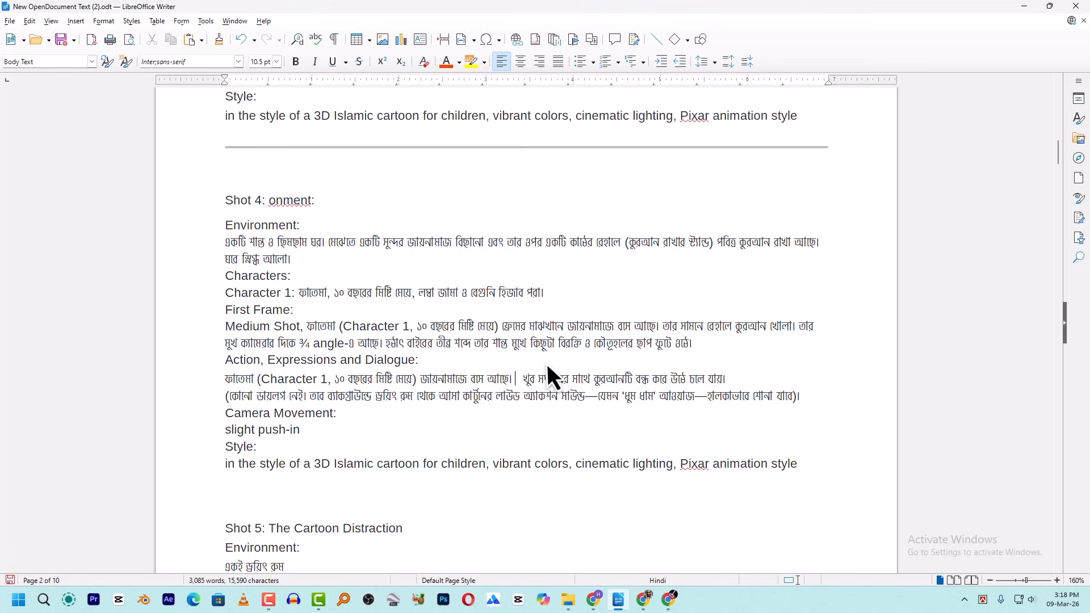
{"action": "key", "text": "BackSpace"}
{"action": "key", "text": "BackSpace"}
{"action": "key", "text": "BackSpace"}
{"action": "type", "text": "সে"}
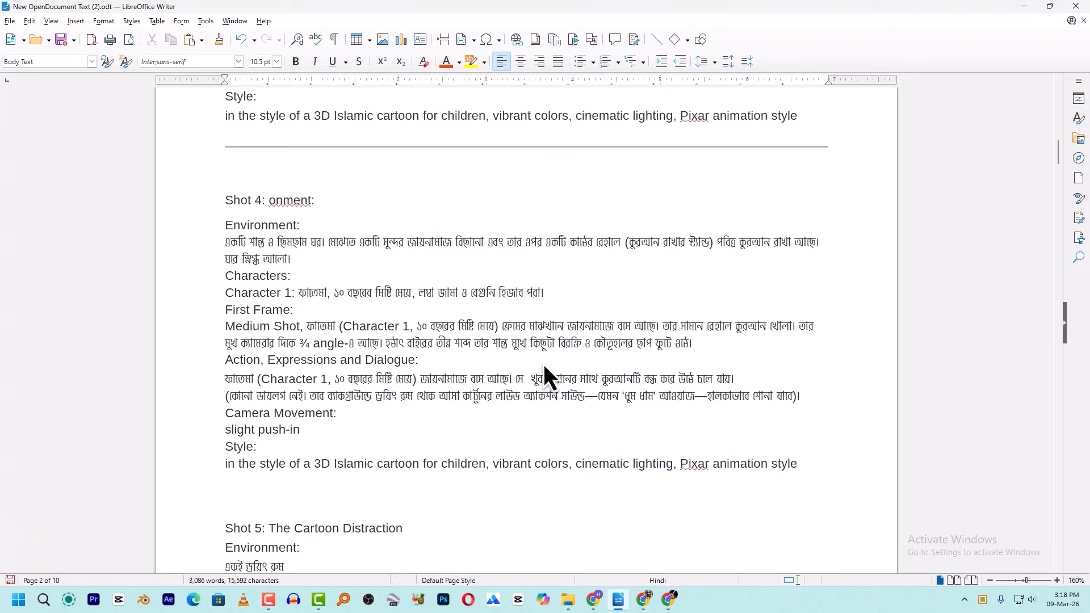
{"action": "key", "text": "Delete"}
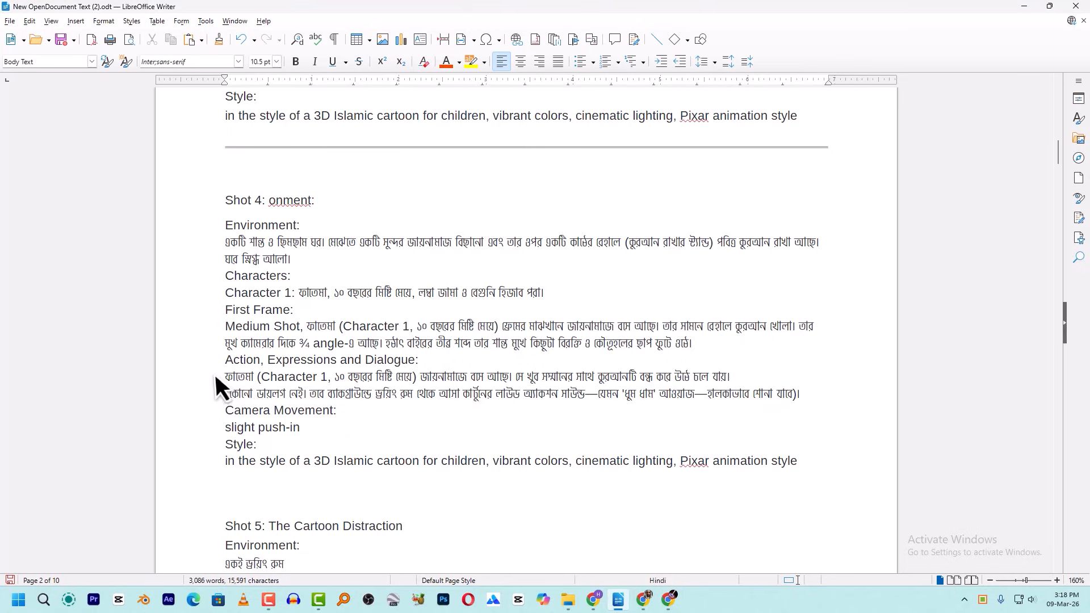
Copy Shot 4's action, camera movement and style text and switch to the Flow project "Mar 09 - 14:30".
{"action": "left_click_drag", "start_coordinate": [214, 375], "coordinate": [756, 384]}
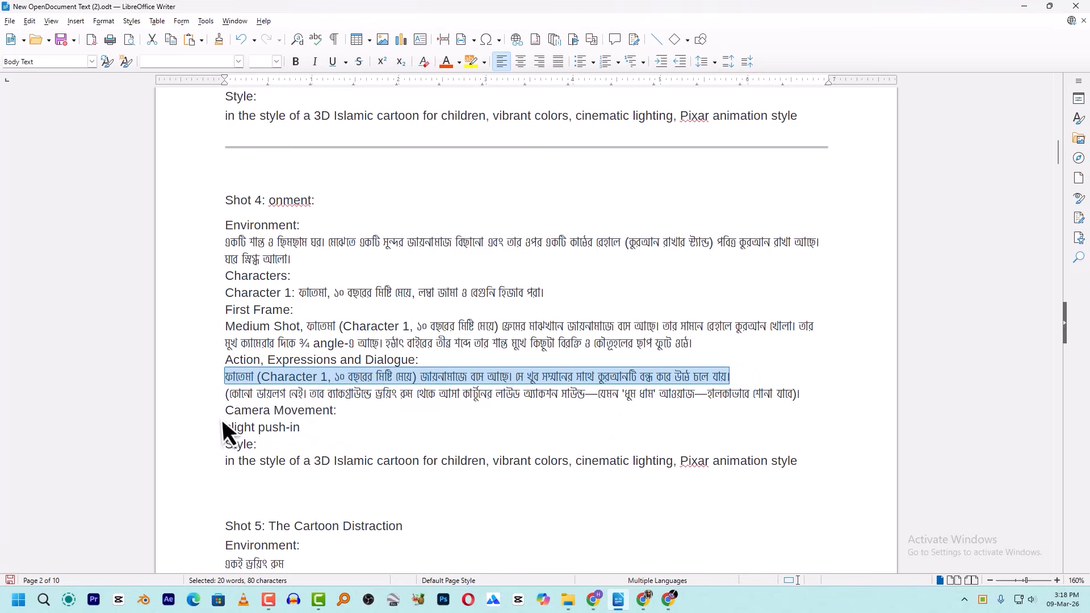
{"action": "left_click", "coordinate": [219, 379]}
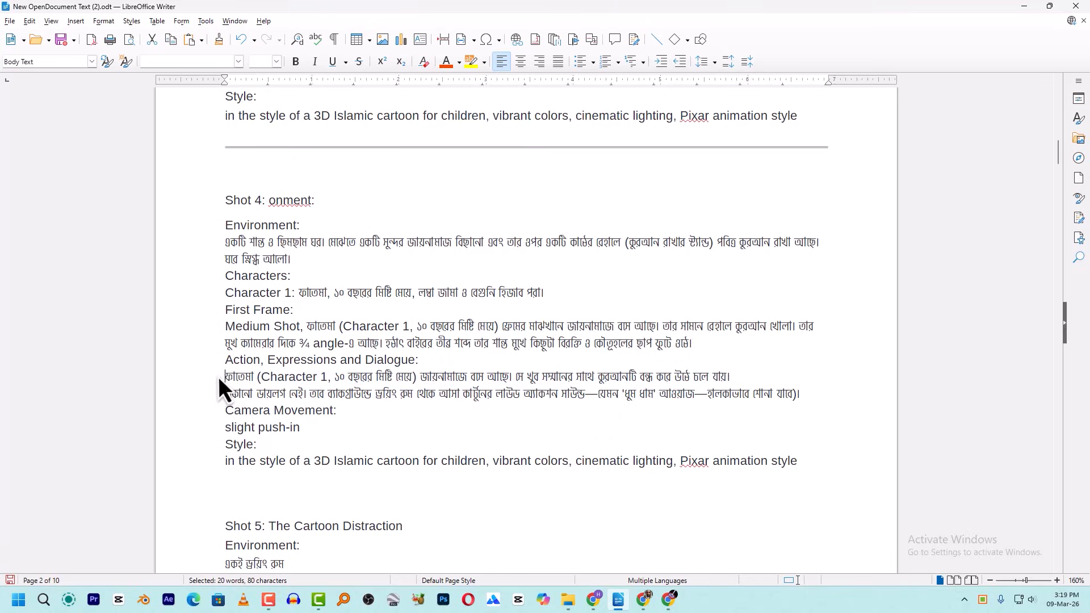
{"action": "left_click_drag", "start_coordinate": [219, 379], "coordinate": [811, 480]}
{"action": "key", "text": "ctrl+c"}
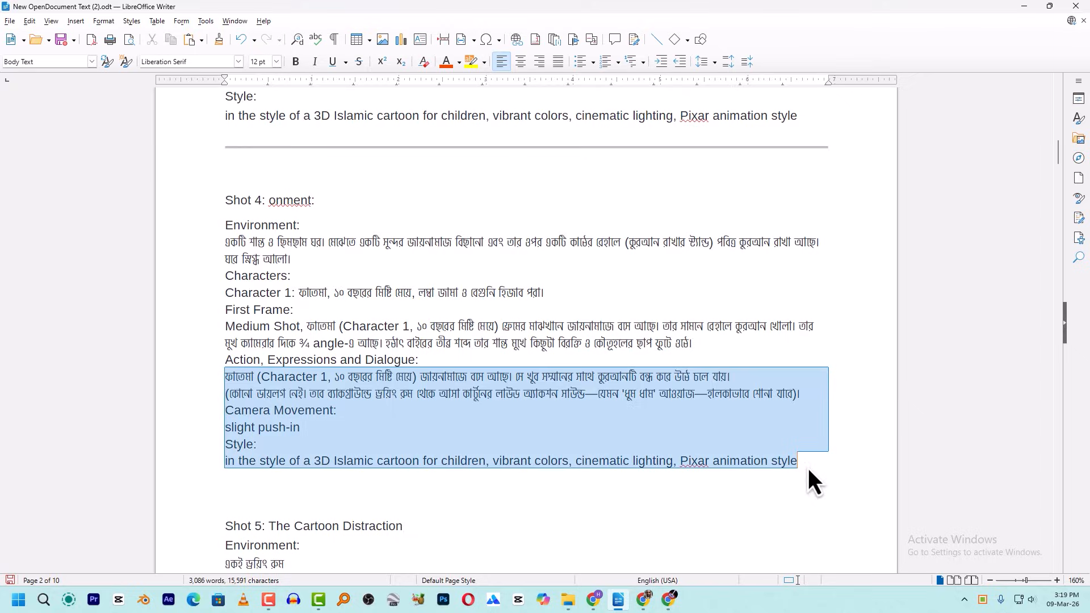
{"action": "left_click", "coordinate": [670, 601]}
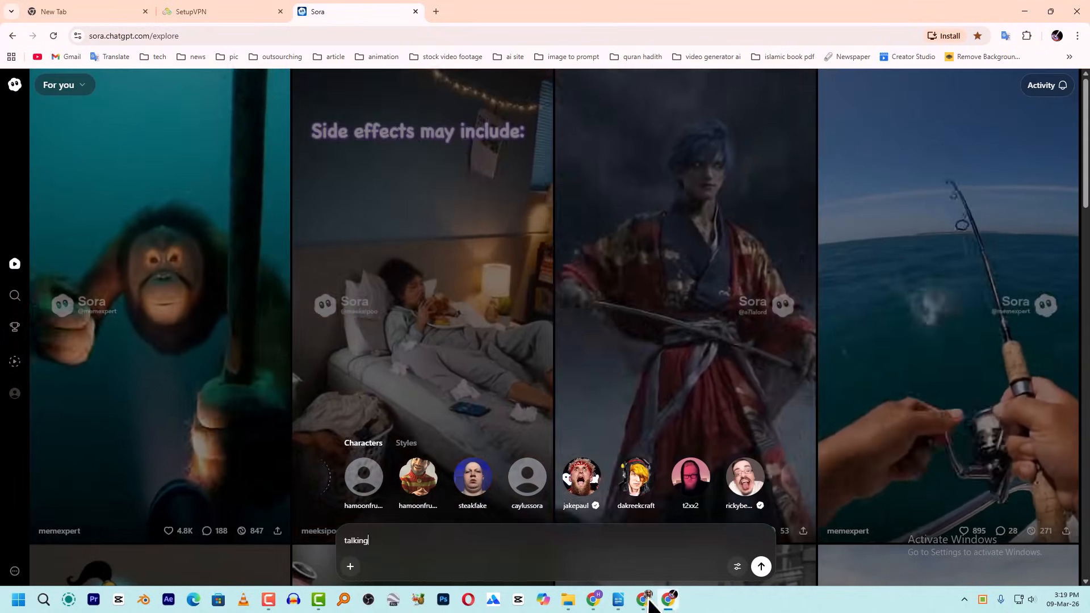
{"action": "left_click", "coordinate": [643, 600]}
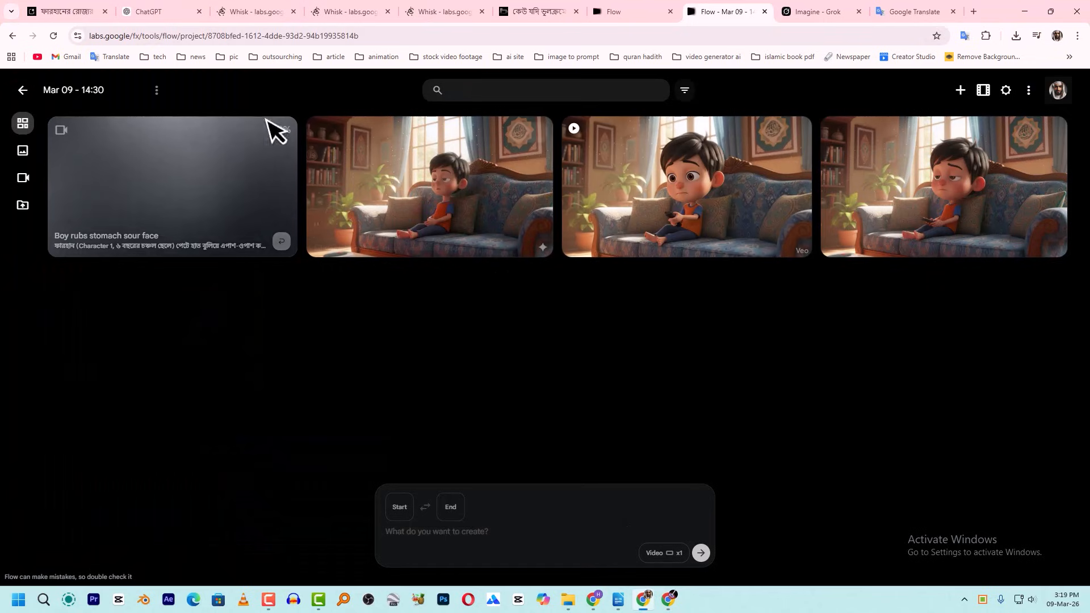
Upload image 04 from the image folder as the start frame of a new Flow video.
{"action": "left_click", "coordinate": [398, 509]}
{"action": "left_click", "coordinate": [644, 172]}
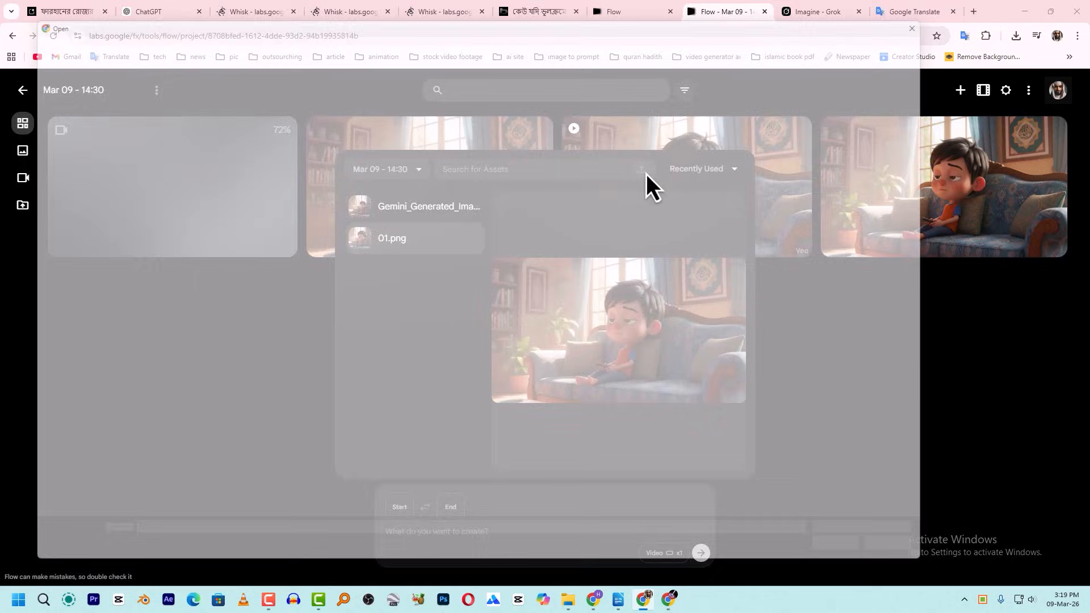
{"action": "double_click", "coordinate": [277, 173]}
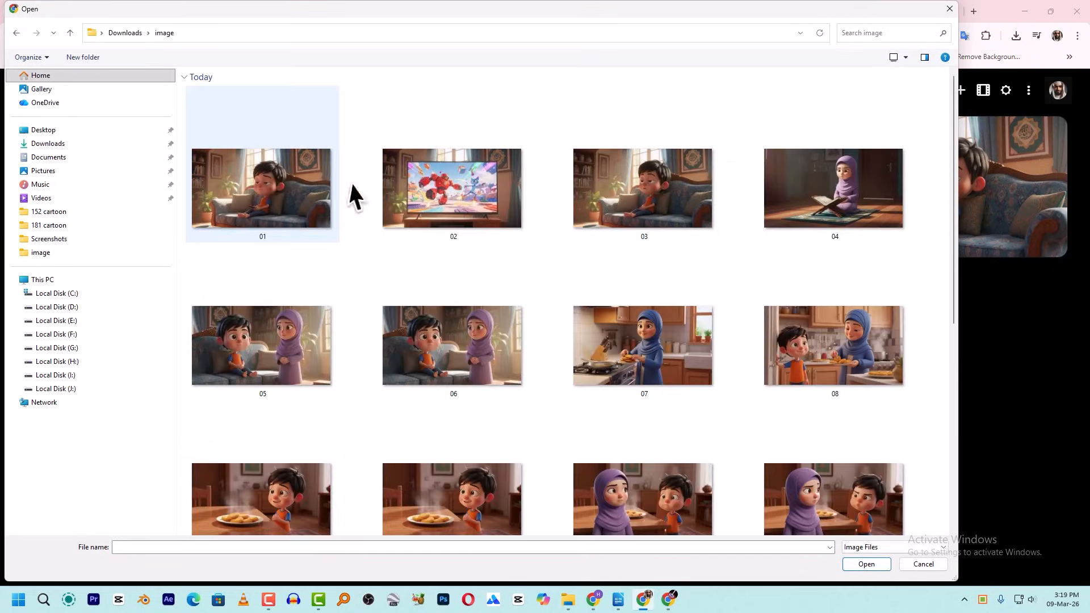
{"action": "left_click", "coordinate": [826, 208]}
{"action": "double_click", "coordinate": [826, 207]}
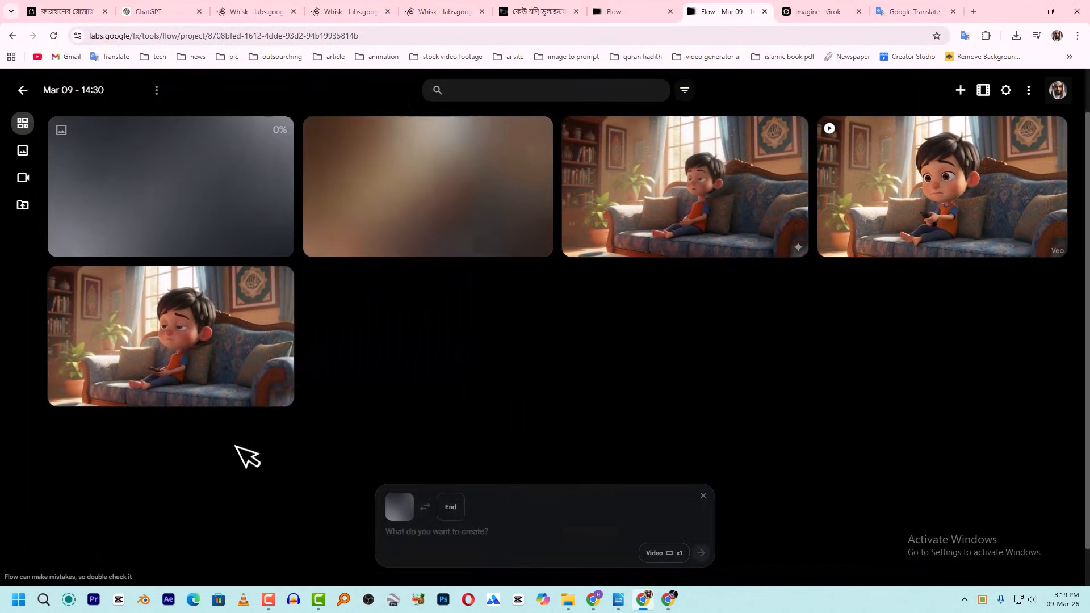
Paste the Shot 4 prompt, delete its bracketed line about no dialogue and background cartoon sounds, and generate the video.
{"action": "key", "text": "ctrl+v"}
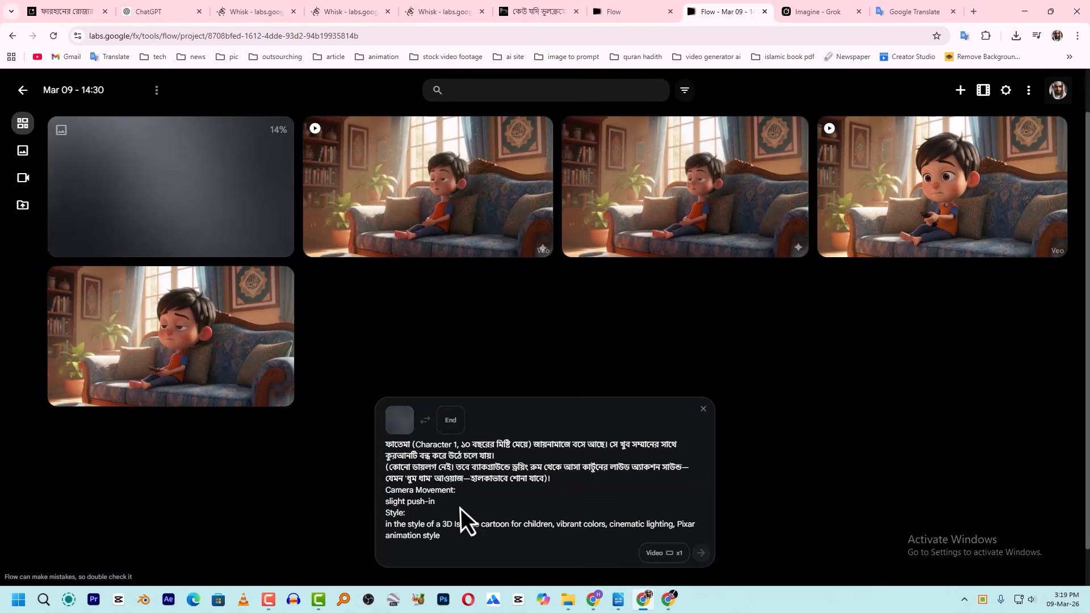
{"action": "left_click", "coordinate": [387, 472]}
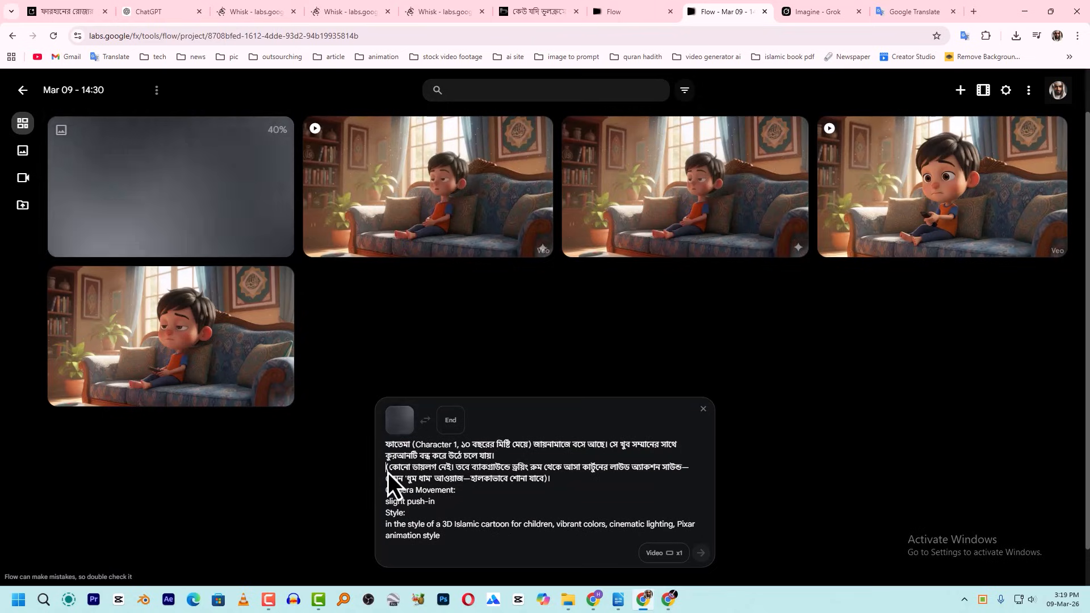
{"action": "left_click_drag", "start_coordinate": [388, 472], "coordinate": [653, 485]}
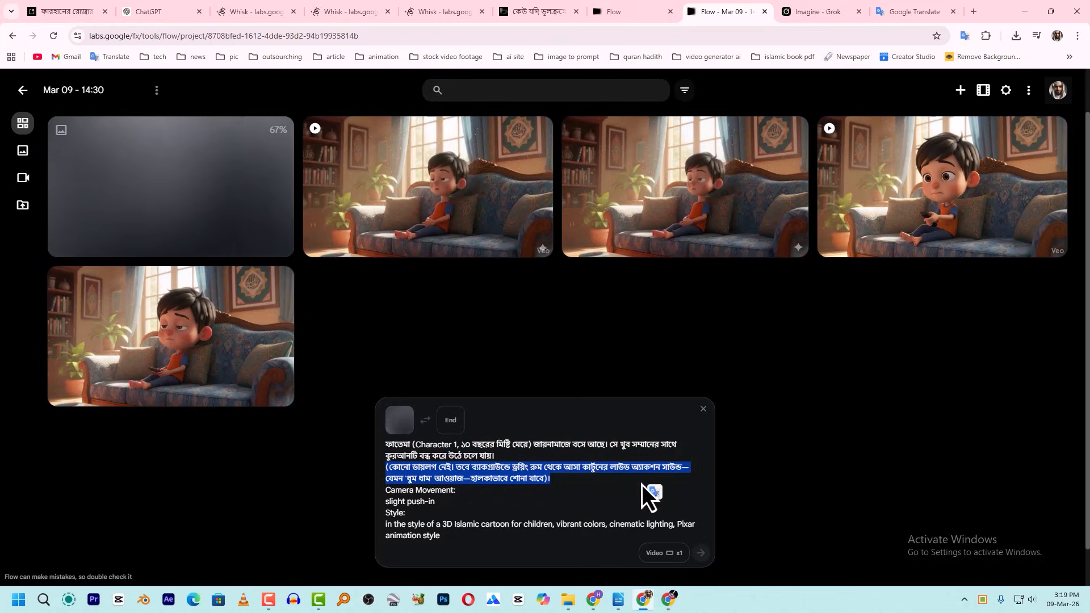
{"action": "key", "text": "BackSpace"}
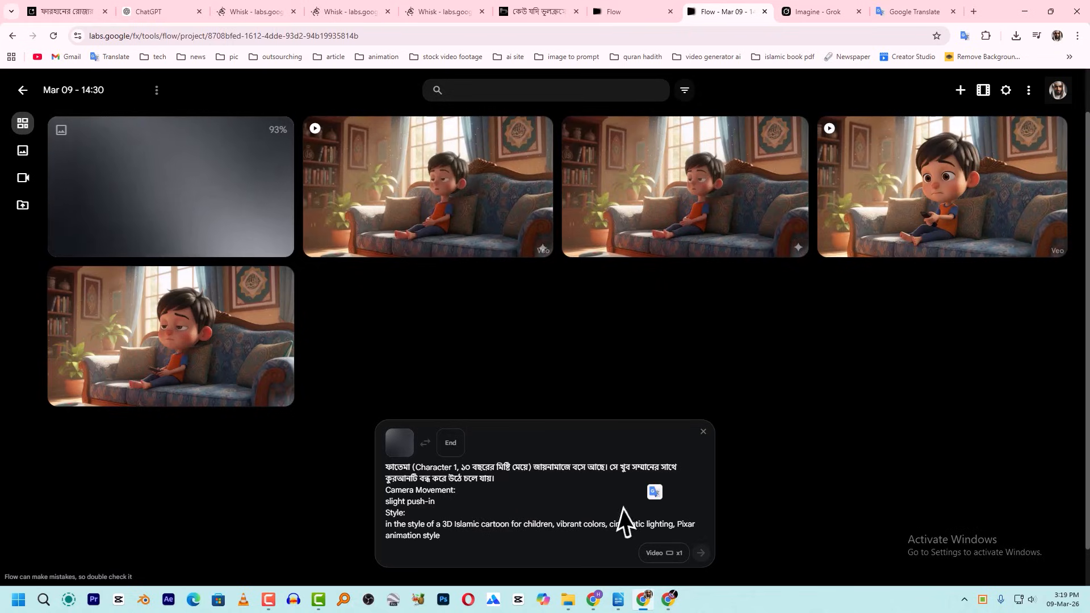
{"action": "left_click", "coordinate": [702, 555]}
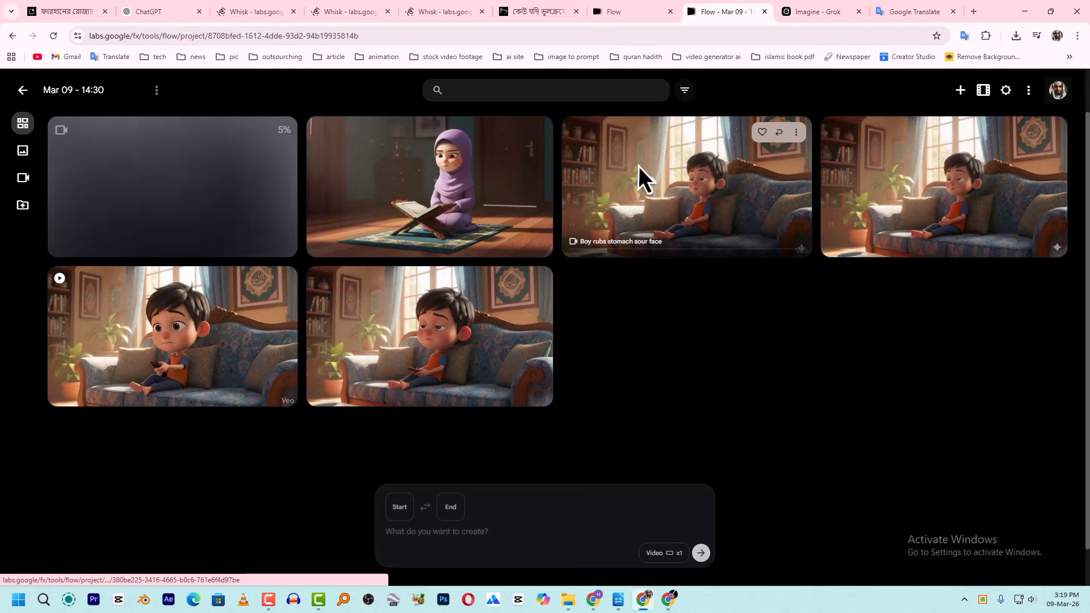
Play the finished "Boy rubs stomach sour face" video, download it in 720p original size and show it in the Downloads folder.
{"action": "left_click", "coordinate": [659, 165]}
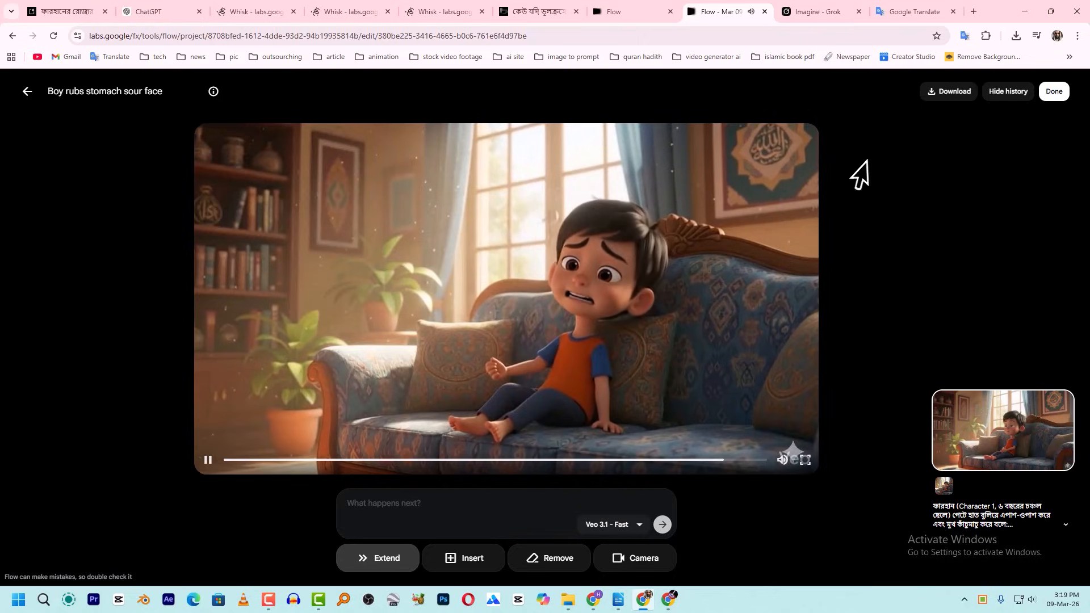
{"action": "left_click", "coordinate": [947, 91]}
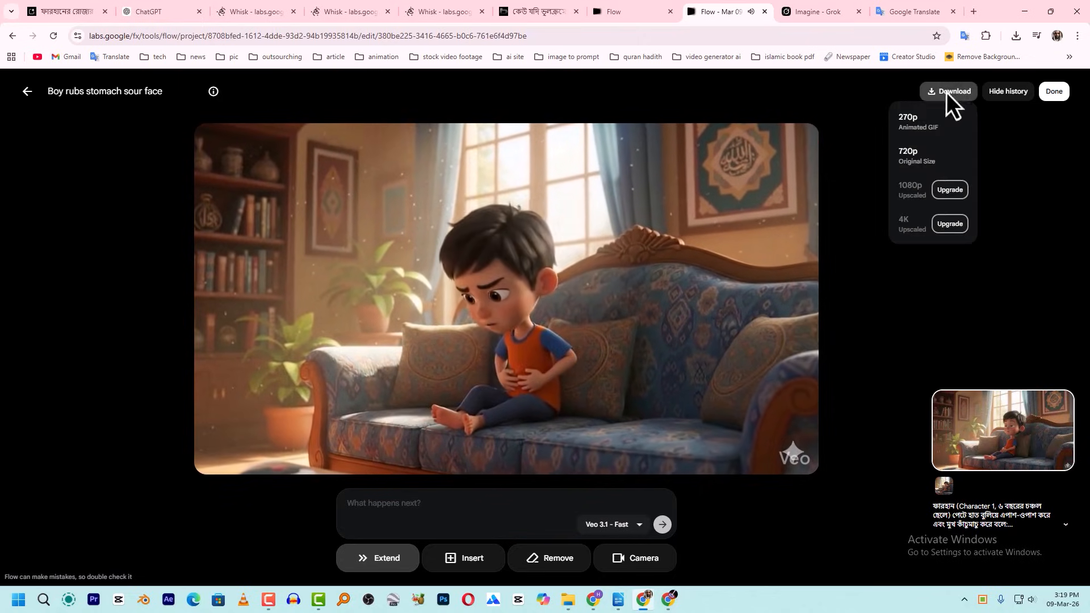
{"action": "left_click", "coordinate": [935, 165]}
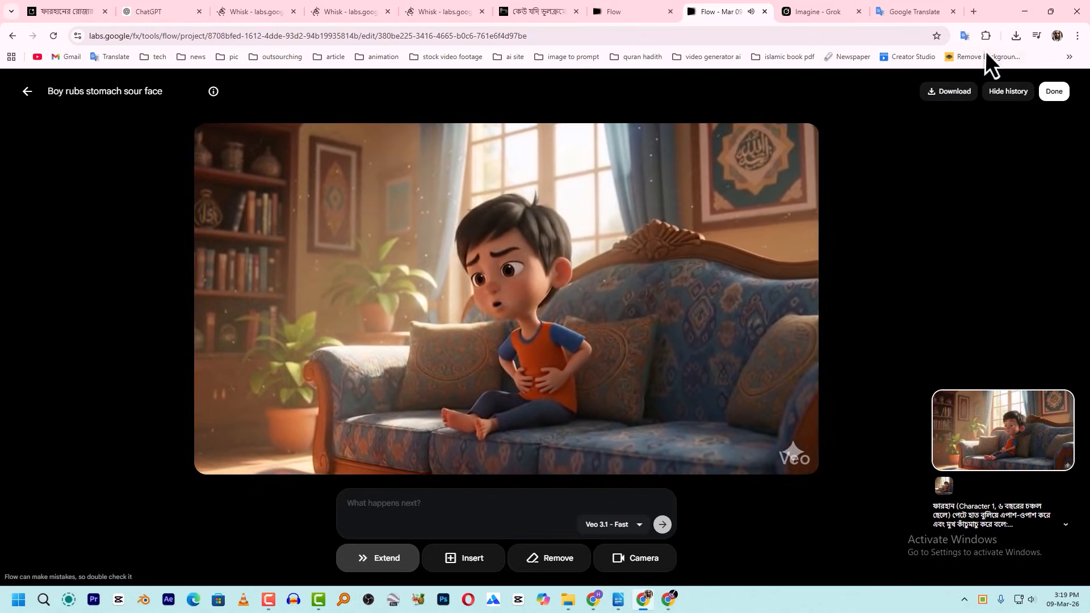
{"action": "left_click", "coordinate": [27, 91]}
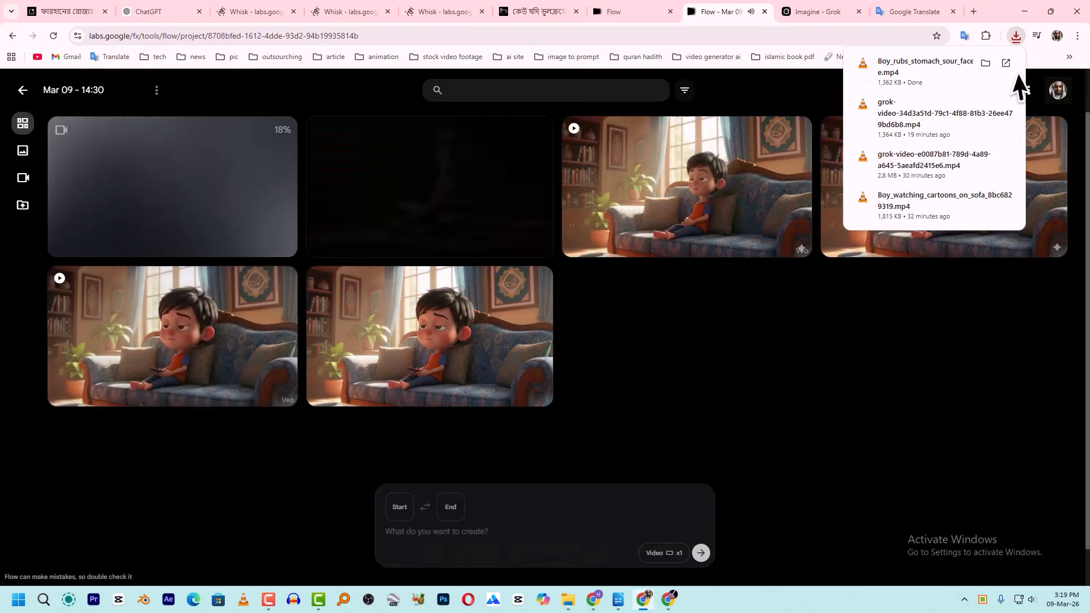
{"action": "left_click", "coordinate": [984, 62]}
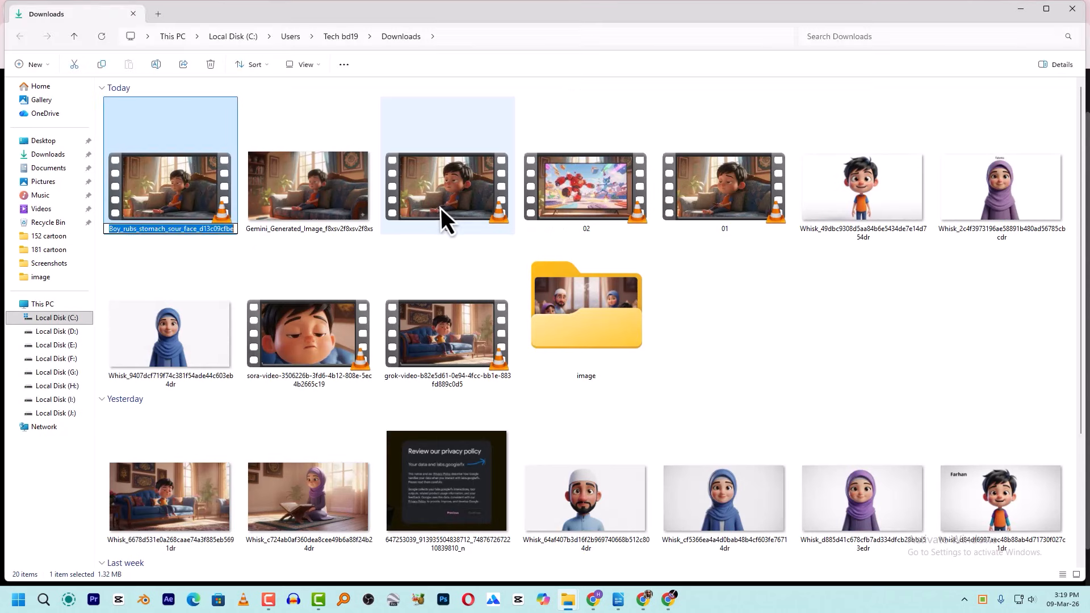
{"action": "type", "text": "03"}
{"action": "key", "text": "Return"}
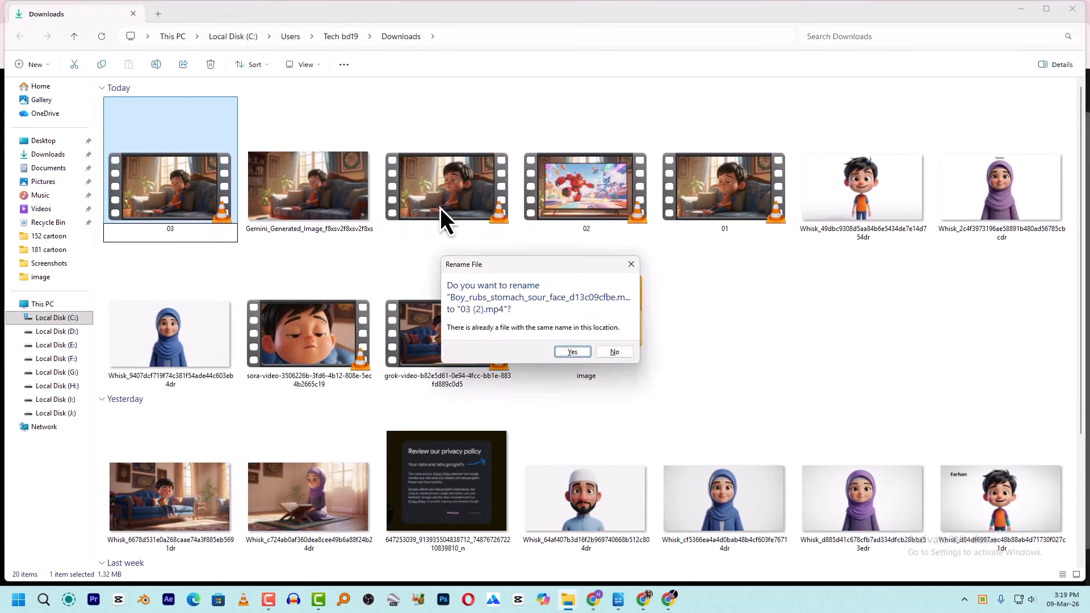
{"action": "left_click", "coordinate": [619, 347]}
Play the existing 03 video in VLC to check which version it is, then close the player.
{"action": "double_click", "coordinate": [478, 199]}
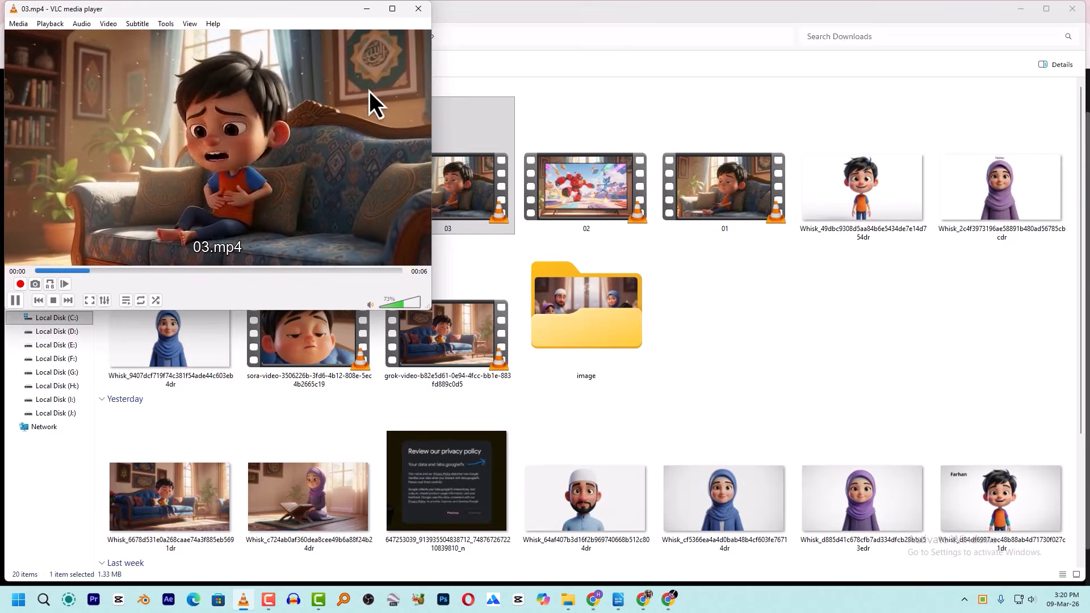
{"action": "left_click_drag", "start_coordinate": [274, 12], "coordinate": [513, 146]}
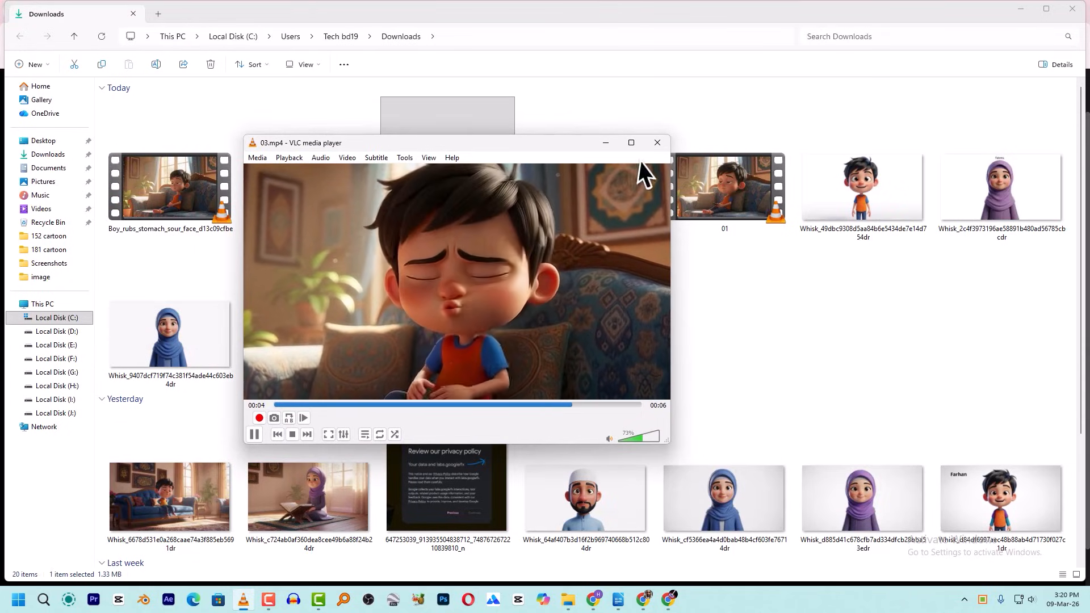
{"action": "left_click", "coordinate": [656, 148]}
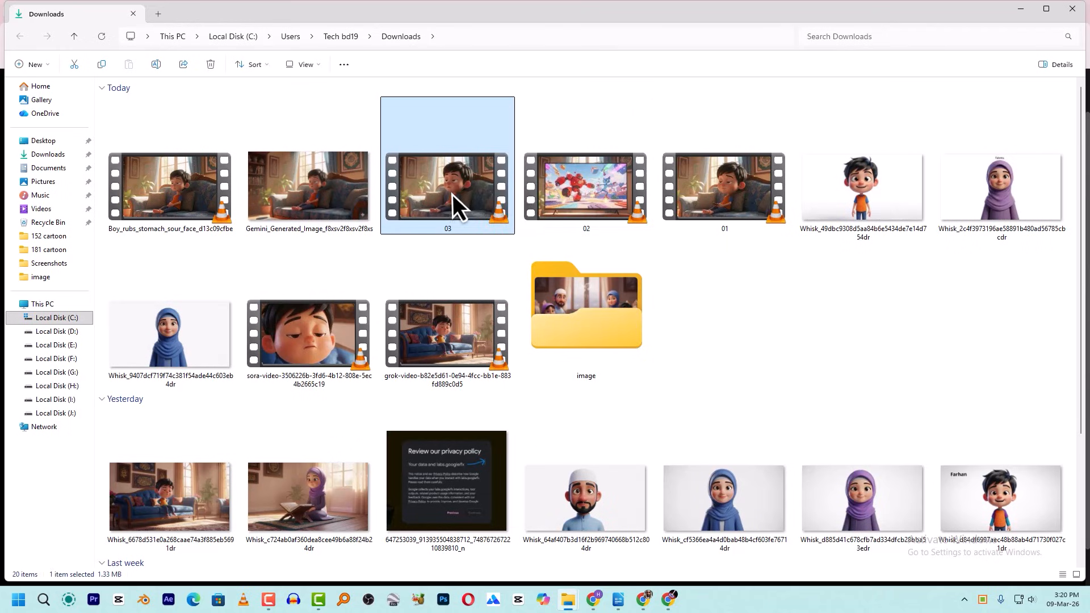
Delete the existing 03 video and rename the newly downloaded Flow video as 03.
{"action": "key", "text": "Delete"}
{"action": "left_click", "coordinate": [210, 168]}
{"action": "key", "text": "F2"}
{"action": "type", "text": "03"}
{"action": "key", "text": "Return"}
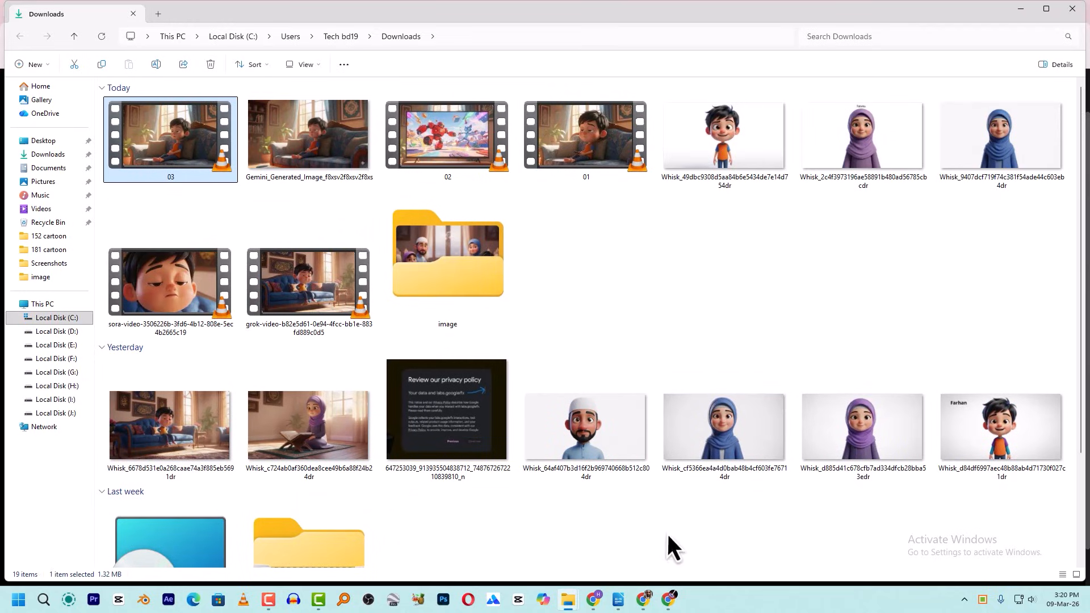
Close the Sora browser window and return to the LibreOffice Writer script at Shot 5: The Cartoon Distraction.
{"action": "left_click", "coordinate": [670, 605]}
{"action": "left_click", "coordinate": [621, 604]}
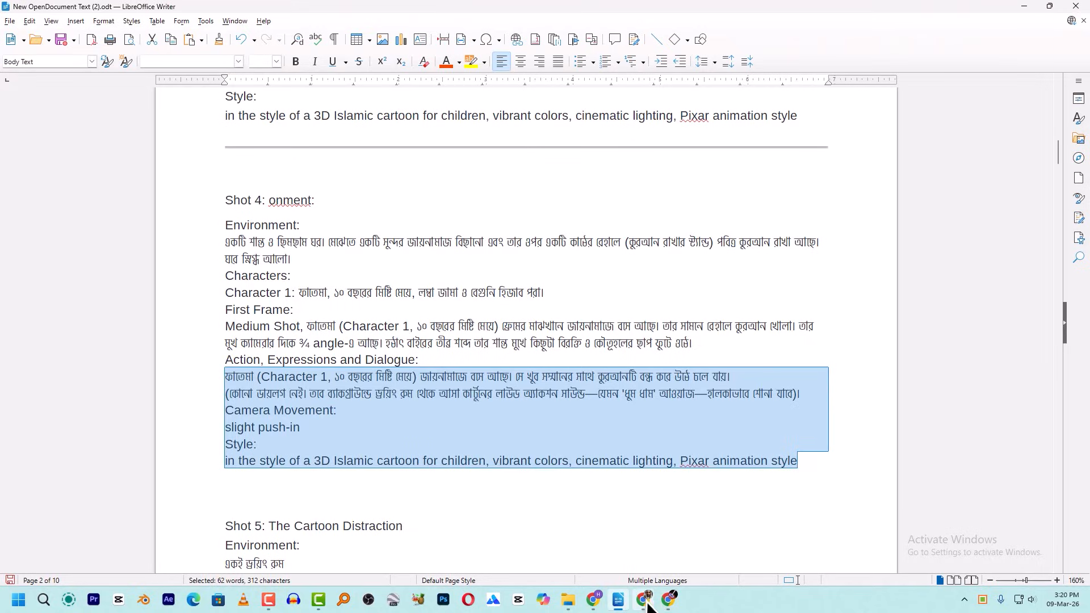
{"action": "left_click", "coordinate": [669, 603]}
{"action": "left_click", "coordinate": [1078, 12]}
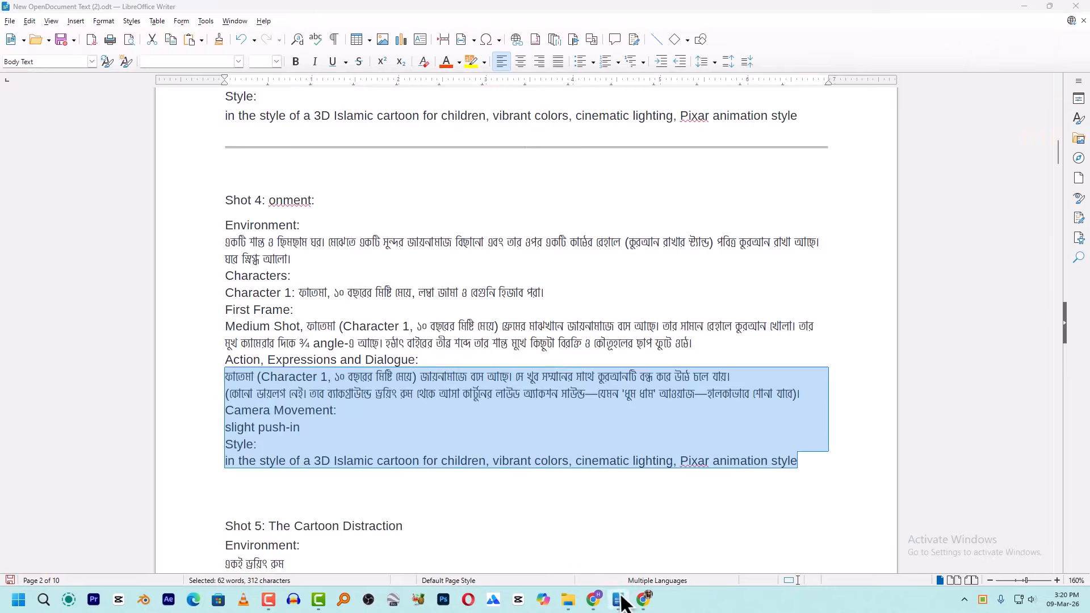
{"action": "scroll", "coordinate": [470, 381], "scroll_direction": "up", "scroll_amount": 1}
{"action": "scroll", "coordinate": [470, 382], "scroll_direction": "down", "scroll_amount": 1}
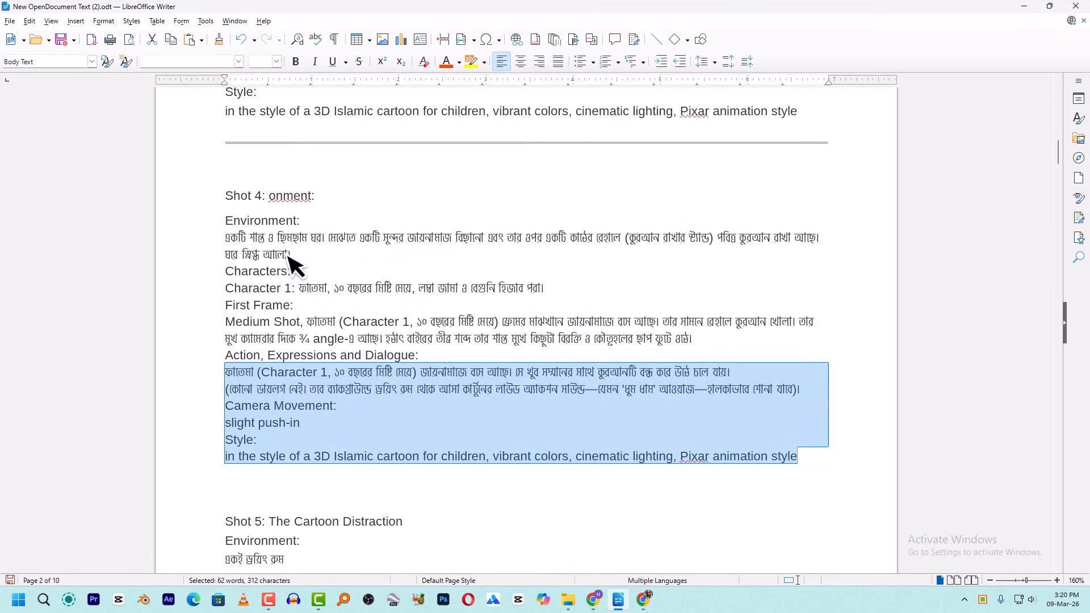
{"action": "scroll", "coordinate": [451, 364], "scroll_direction": "down", "scroll_amount": 3}
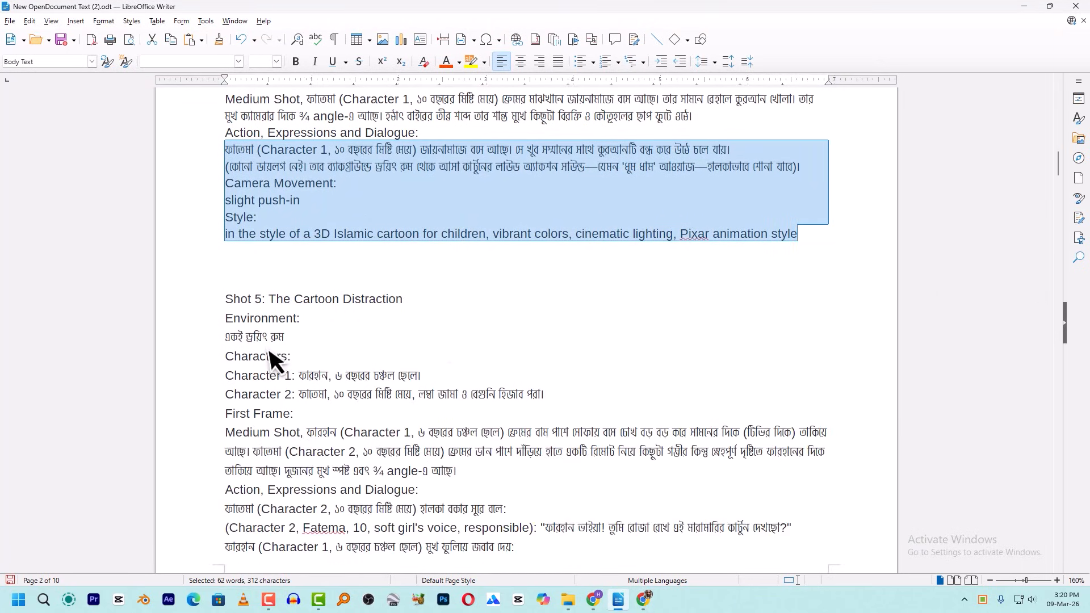
Delete the word "ভাইয়া" from Character 2's spoken line in Shot 5: The Cartoon Distraction.
{"action": "scroll", "coordinate": [487, 433], "scroll_direction": "down", "scroll_amount": 1}
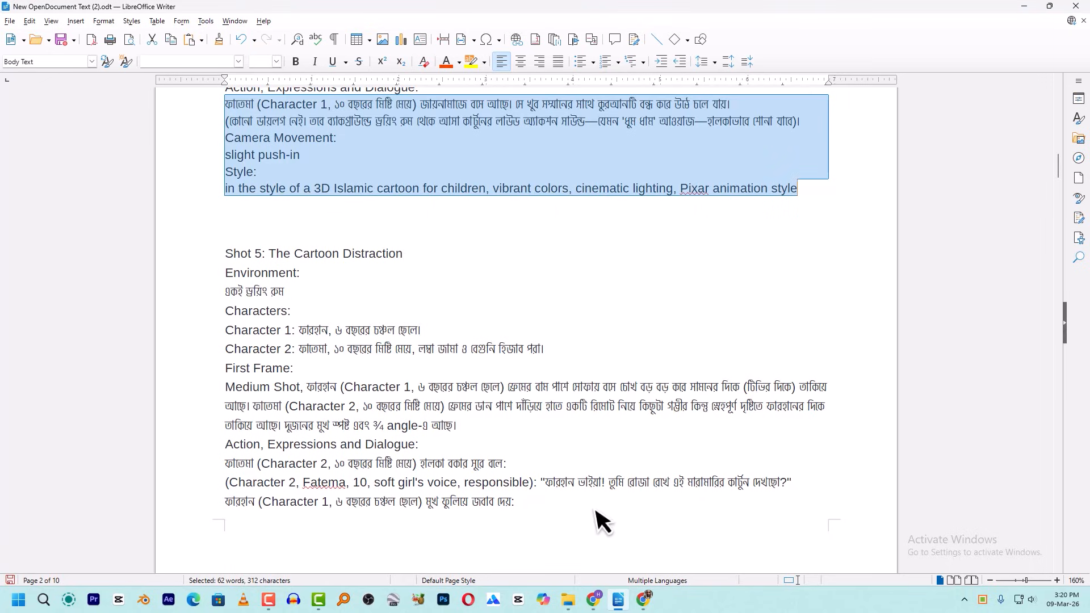
{"action": "scroll", "coordinate": [519, 519], "scroll_direction": "down", "scroll_amount": 2}
{"action": "scroll", "coordinate": [518, 519], "scroll_direction": "down", "scroll_amount": 3}
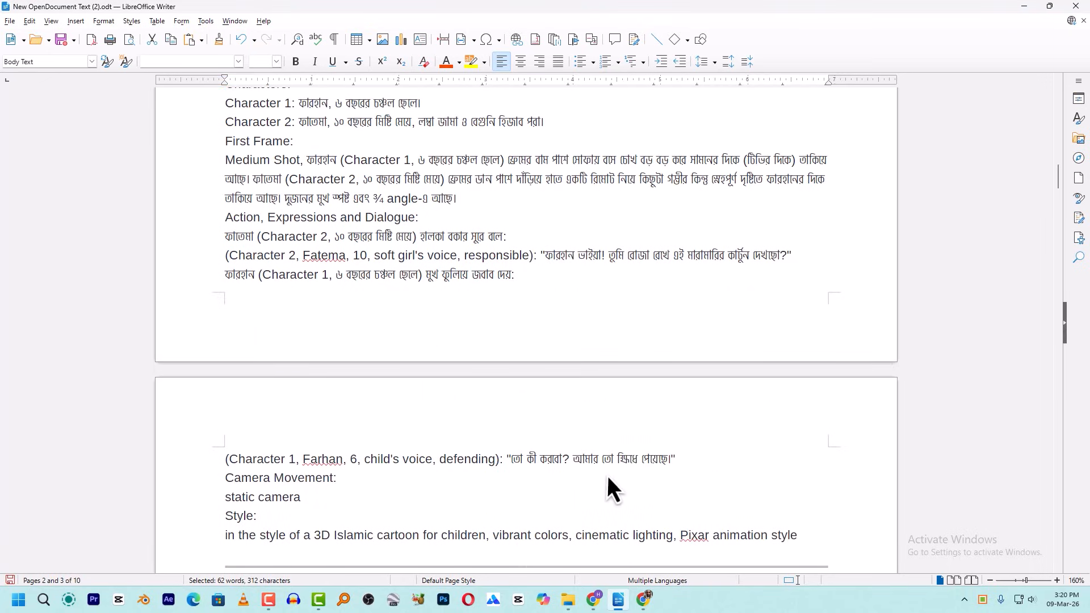
{"action": "scroll", "coordinate": [706, 465], "scroll_direction": "up", "scroll_amount": 2}
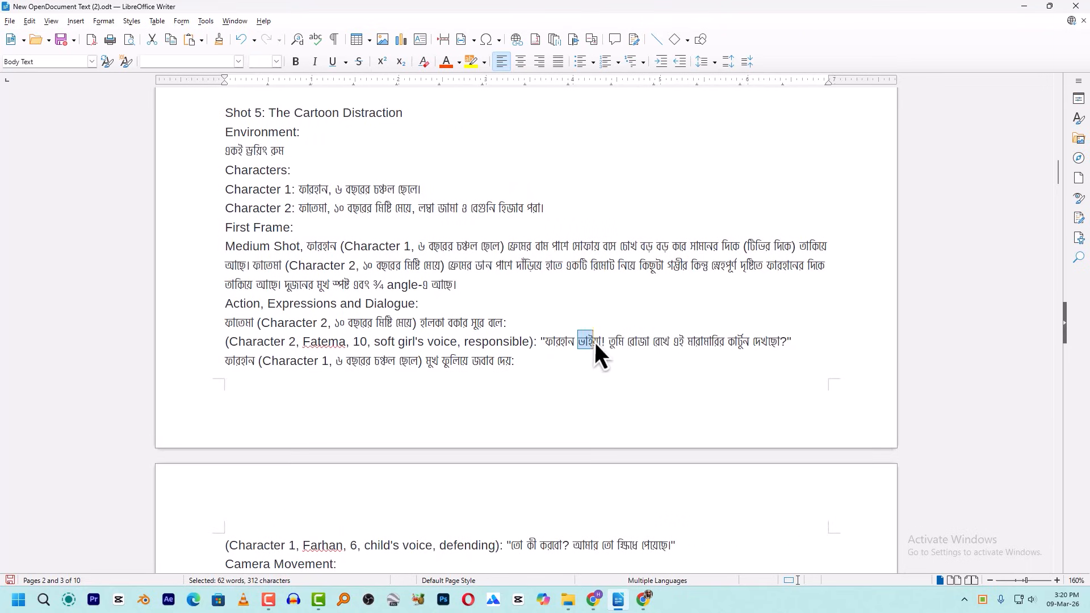
{"action": "key", "text": "BackSpace"}
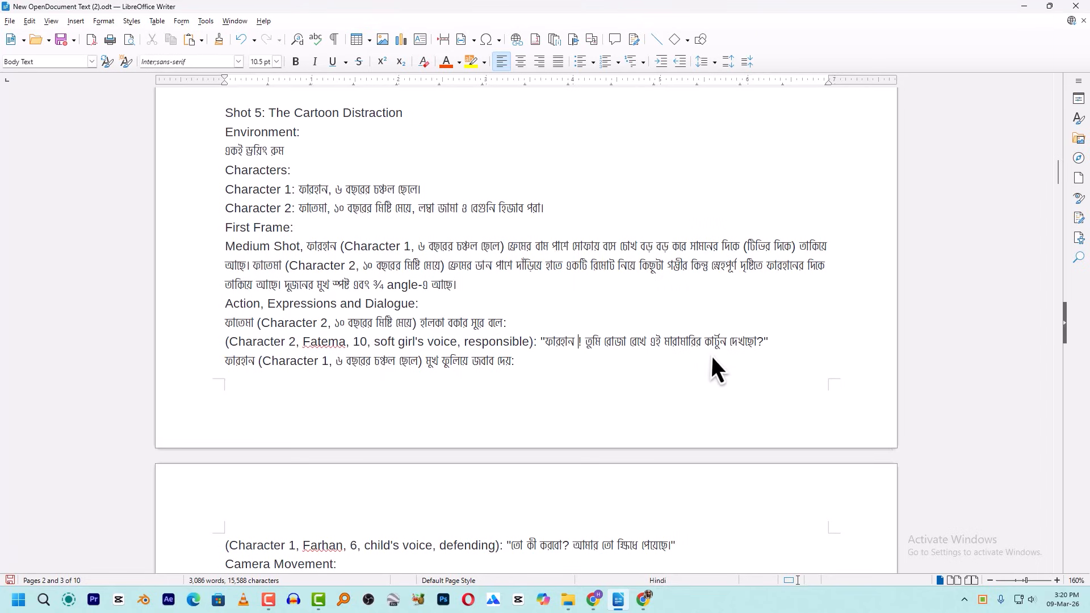
Reread the Shot 5 text and examine the Character 1 and Character 2 description lines under Characters.
{"action": "scroll", "coordinate": [370, 397], "scroll_direction": "down", "scroll_amount": 2}
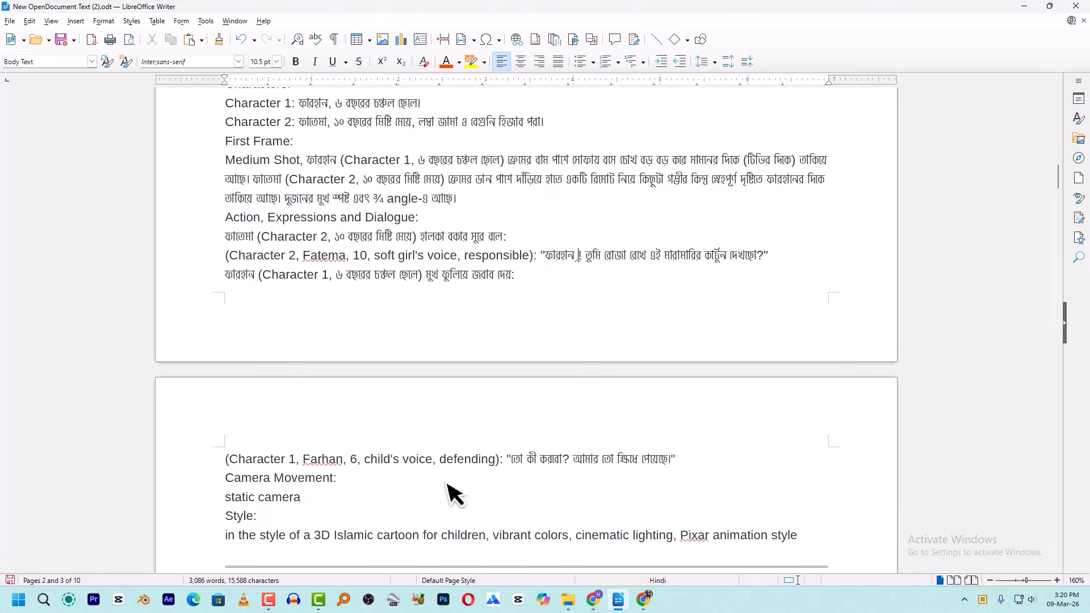
{"action": "scroll", "coordinate": [444, 483], "scroll_direction": "down", "scroll_amount": 1}
{"action": "scroll", "coordinate": [444, 477], "scroll_direction": "up", "scroll_amount": 2}
{"action": "scroll", "coordinate": [420, 420], "scroll_direction": "up", "scroll_amount": 1}
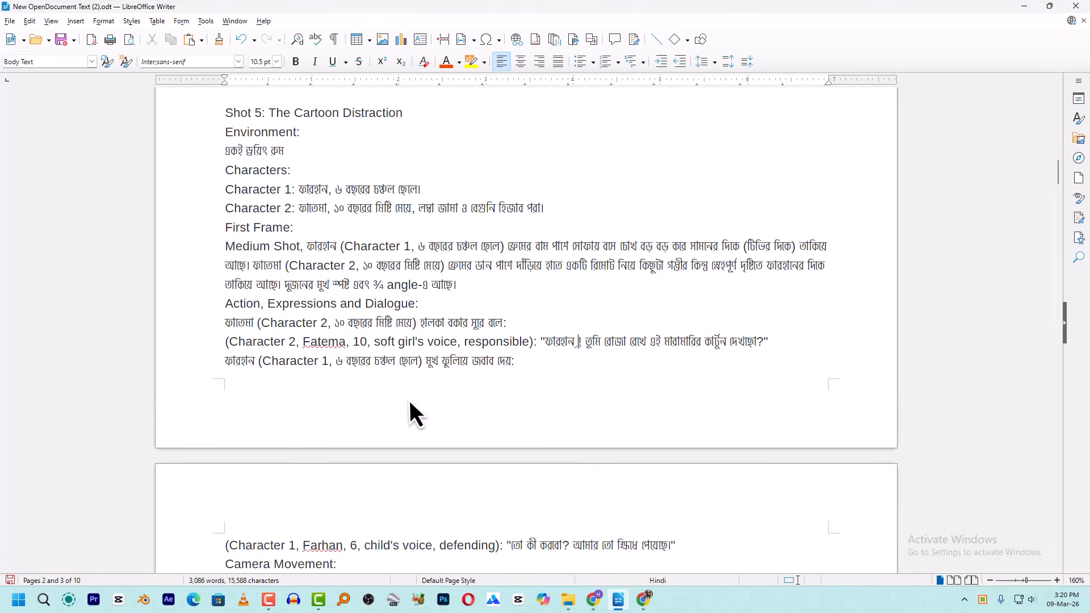
{"action": "scroll", "coordinate": [266, 248], "scroll_direction": "up", "scroll_amount": 2}
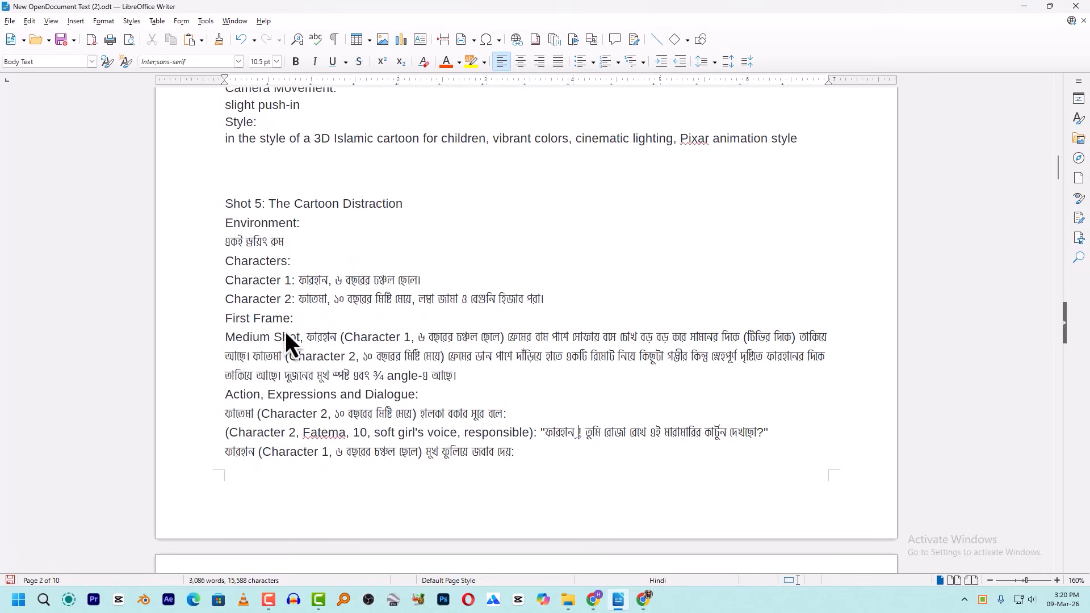
{"action": "left_click_drag", "start_coordinate": [219, 281], "coordinate": [585, 309]}
{"action": "left_click", "coordinate": [322, 284]}
{"action": "left_click_drag", "start_coordinate": [219, 283], "coordinate": [300, 295]}
{"action": "left_click", "coordinate": [307, 280]}
{"action": "left_click", "coordinate": [420, 287]}
{"action": "left_click_drag", "start_coordinate": [218, 300], "coordinate": [319, 303]}
{"action": "left_click", "coordinate": [314, 305]}
{"action": "left_click_drag", "start_coordinate": [224, 287], "coordinate": [545, 302]}
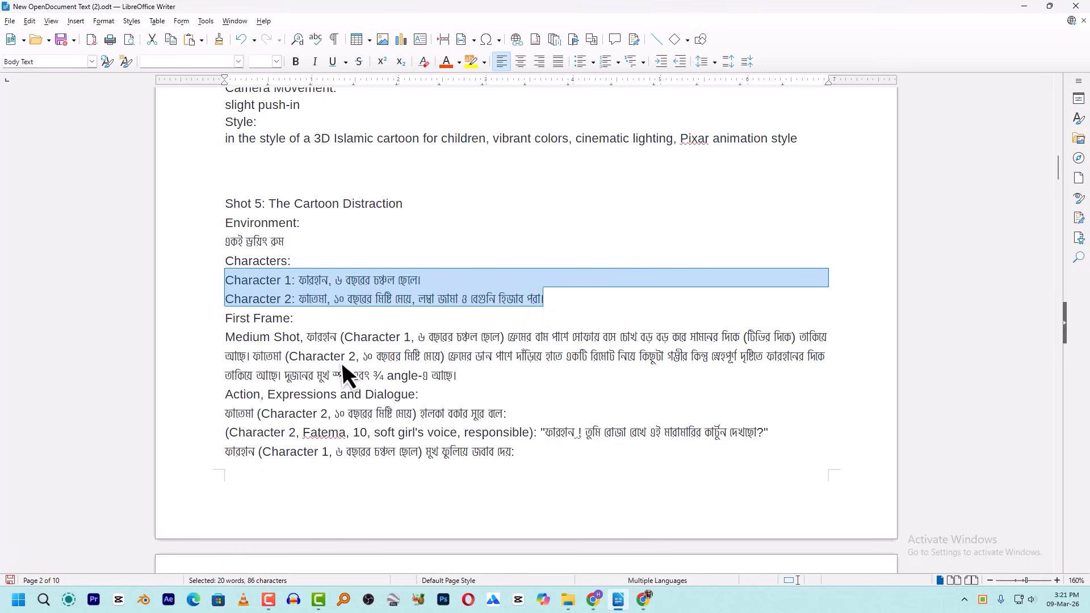
{"action": "scroll", "coordinate": [296, 407], "scroll_direction": "down", "scroll_amount": 1}
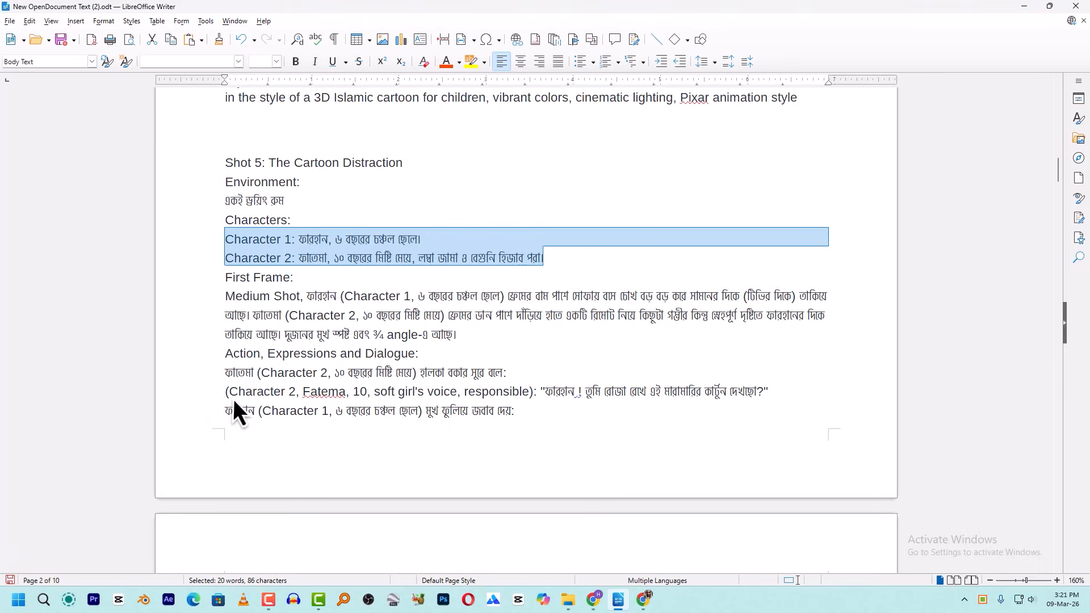
Examine the Character 2 labels in Shot 5's action and dialogue lines, and preview the "Boy and girl arguing Ramadan" video in Flow.
{"action": "left_click_drag", "start_coordinate": [419, 376], "coordinate": [271, 379]}
{"action": "left_click", "coordinate": [283, 388]}
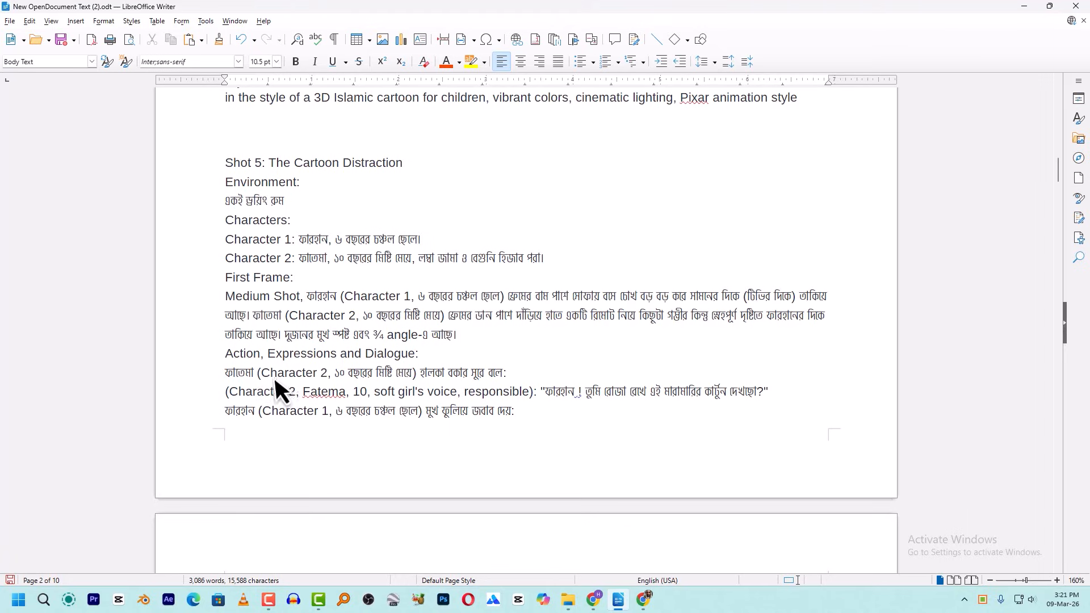
{"action": "left_click", "coordinate": [398, 376]}
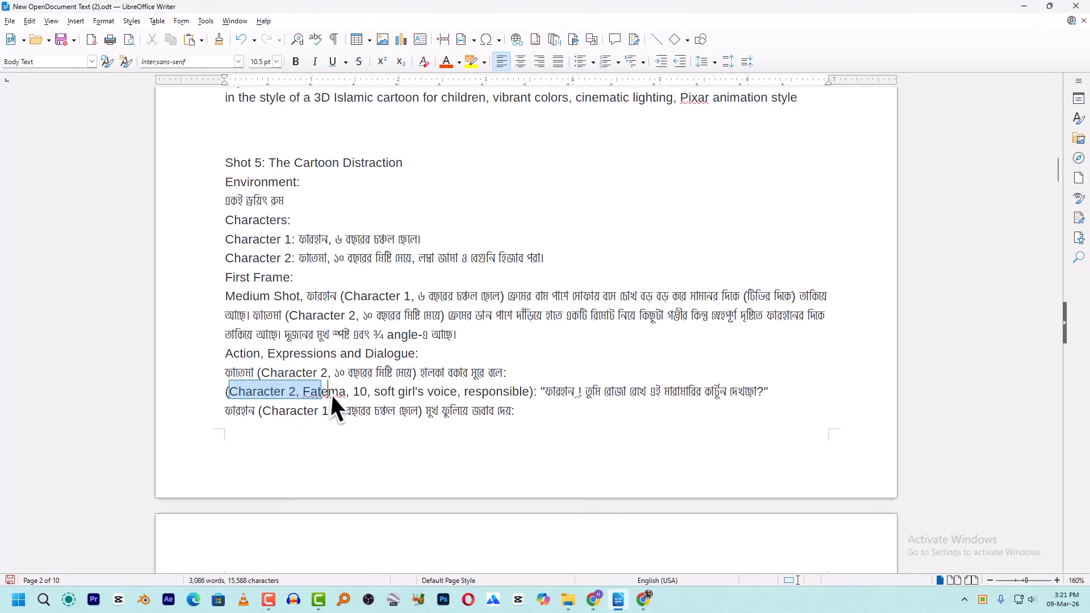
{"action": "left_click", "coordinate": [378, 396]}
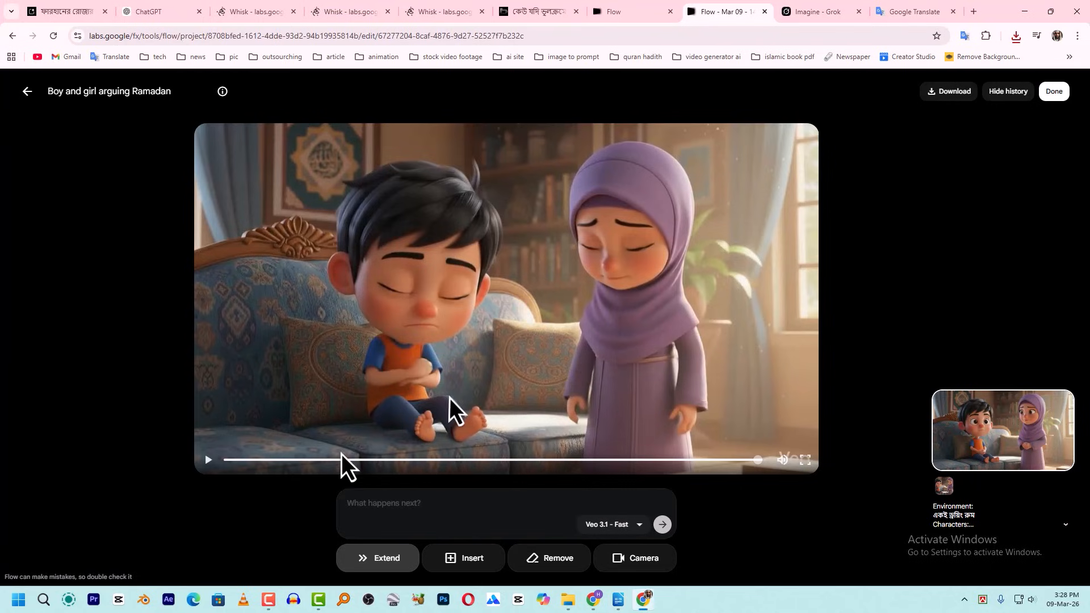
{"action": "left_click", "coordinate": [209, 461]}
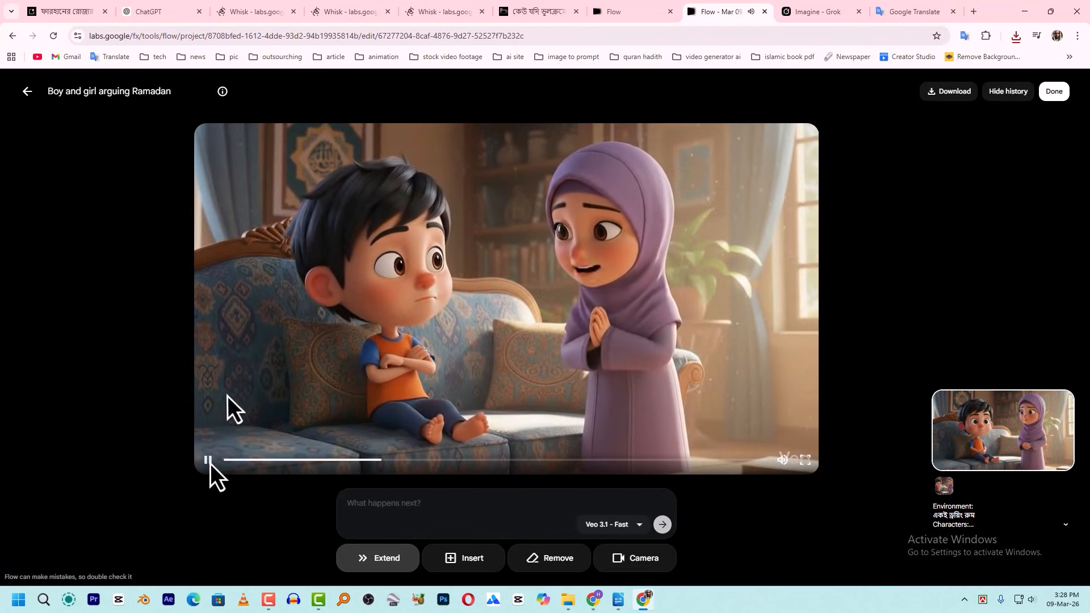
{"action": "left_click", "coordinate": [210, 463]}
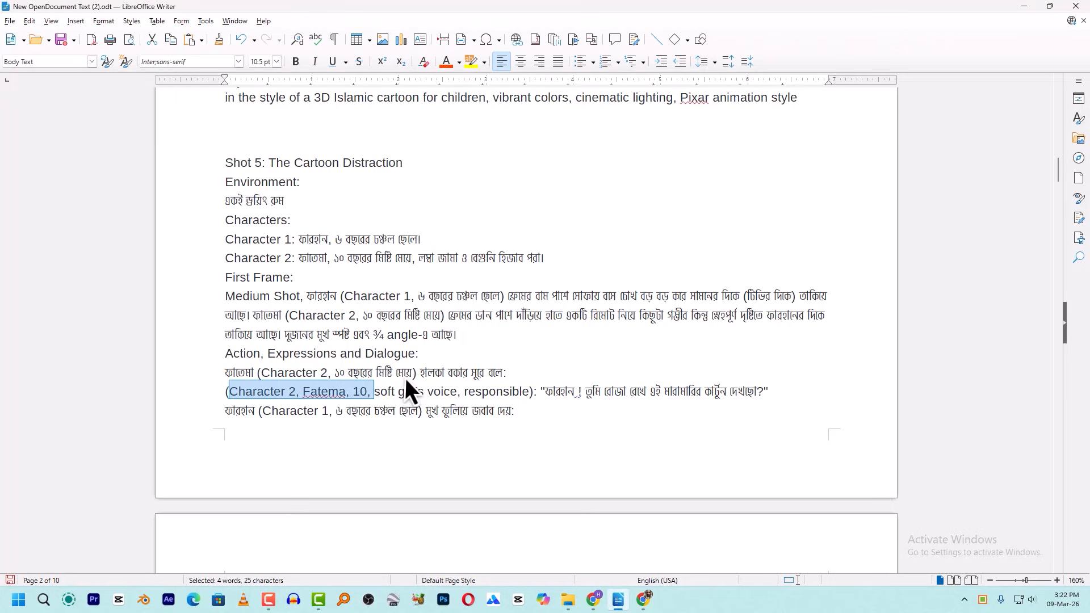
Compare the Character 2 reference in Shot 5's action line with the speaker label in the dialogue line beneath it.
{"action": "left_click_drag", "start_coordinate": [416, 375], "coordinate": [280, 381]}
{"action": "left_click", "coordinate": [292, 395]}
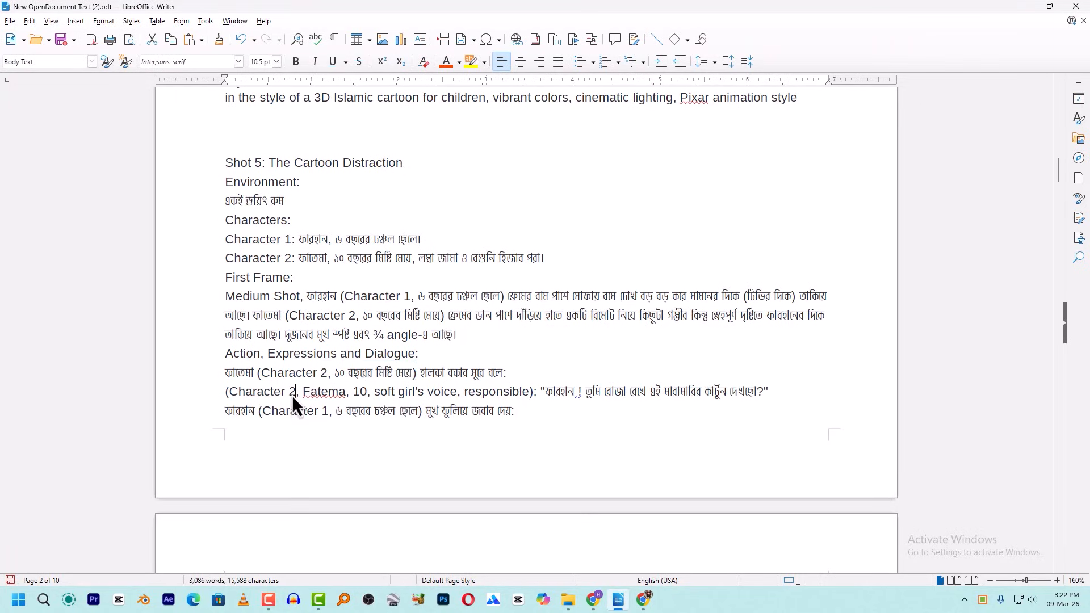
{"action": "left_click_drag", "start_coordinate": [347, 394], "coordinate": [253, 390]}
{"action": "left_click", "coordinate": [236, 394]}
{"action": "scroll", "coordinate": [227, 383], "scroll_direction": "down", "scroll_amount": 1}
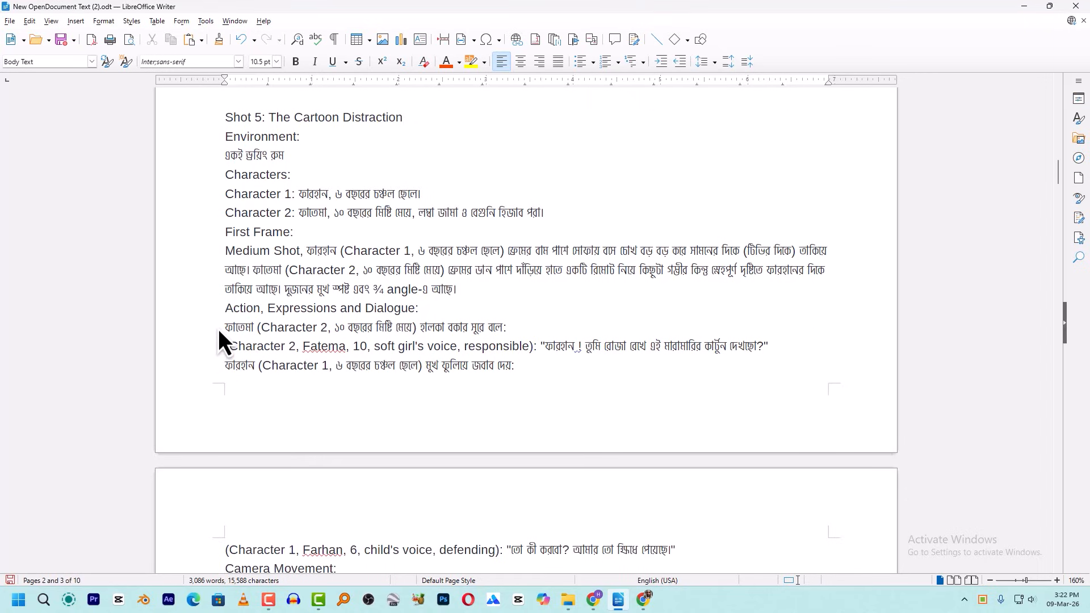
Copy Shot 5's Environment and Characters text together with everything from Action, Expressions and Dialogue through Style, leaving out the First Frame section.
{"action": "left_click", "coordinate": [220, 174]}
{"action": "left_click", "coordinate": [217, 143]}
{"action": "left_click_drag", "start_coordinate": [217, 168], "coordinate": [571, 217]}
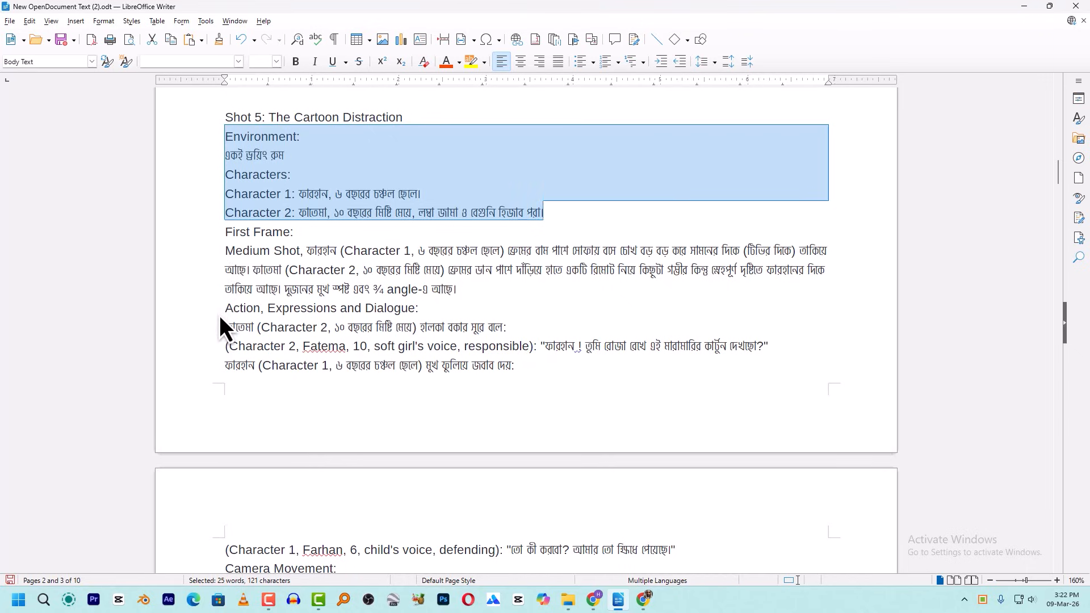
{"action": "left_click_drag", "start_coordinate": [219, 315], "coordinate": [301, 365]}
{"action": "scroll", "coordinate": [430, 383], "scroll_direction": "down", "scroll_amount": 1}
{"action": "left_click_drag", "start_coordinate": [410, 381], "coordinate": [822, 501]}
{"action": "scroll", "coordinate": [430, 383], "scroll_direction": "down", "scroll_amount": 2}
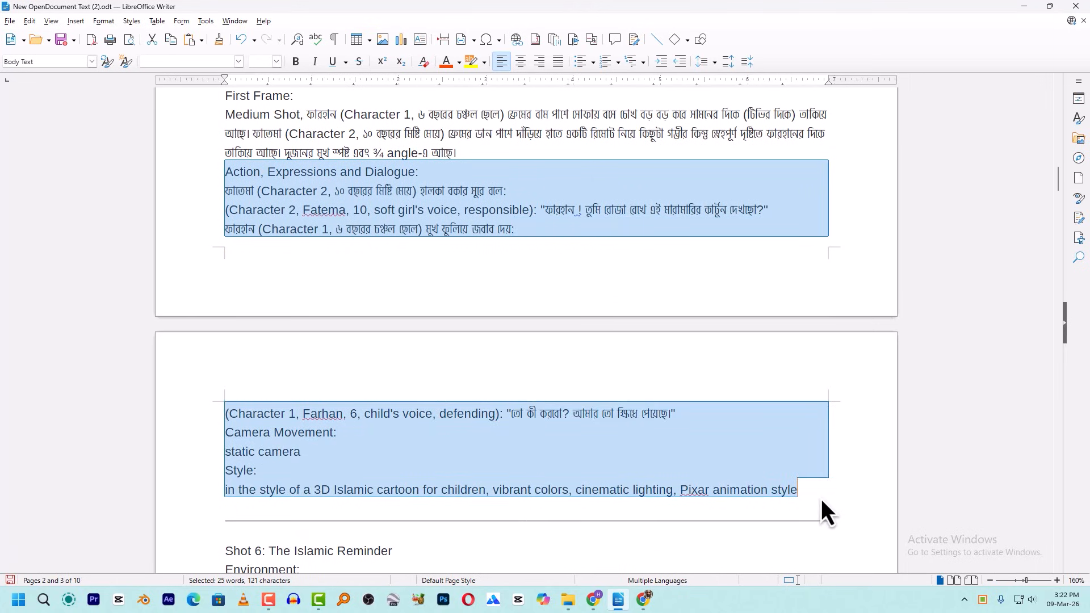
{"action": "right_click", "coordinate": [522, 206]}
{"action": "left_click", "coordinate": [531, 223]}
Switch to Google Flow, play the "Girl closing Quran on rug" video, download it in 720p original size and show it in the Downloads folder.
{"action": "left_click", "coordinate": [641, 602]}
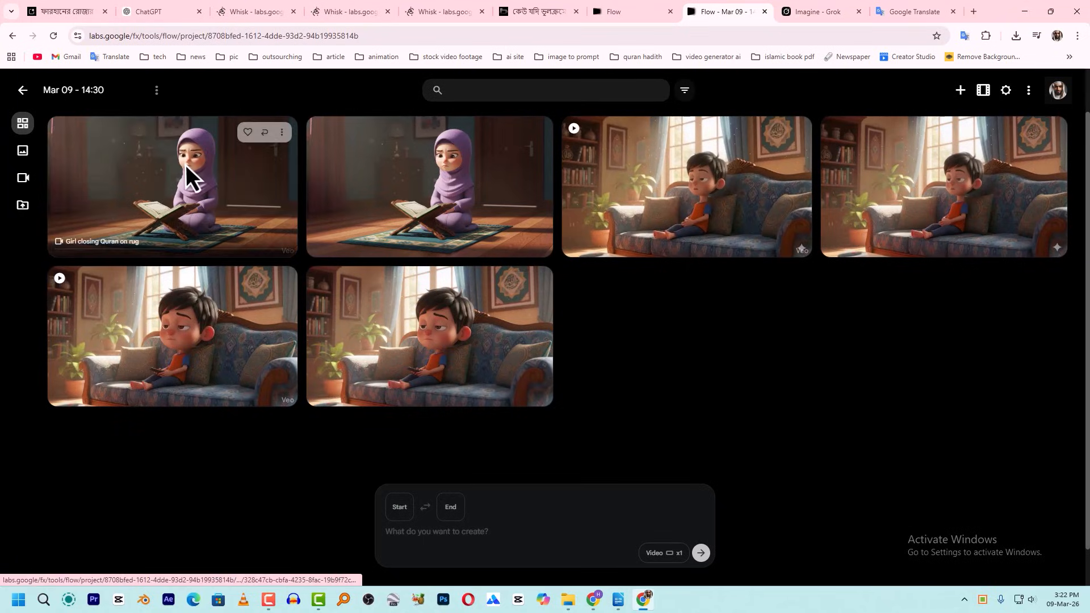
{"action": "left_click", "coordinate": [183, 157]}
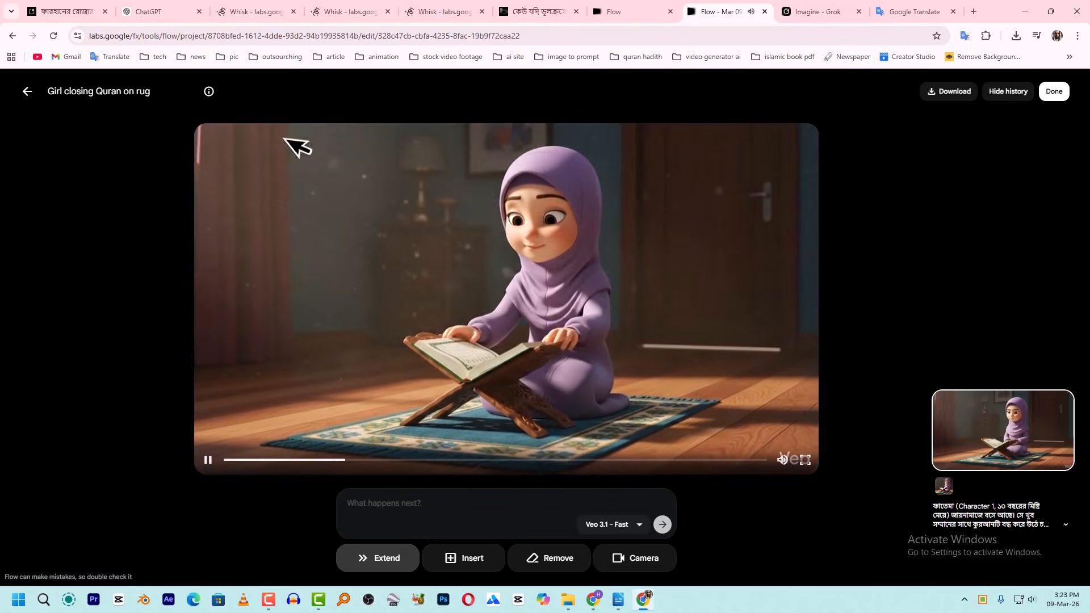
{"action": "left_click", "coordinate": [944, 95]}
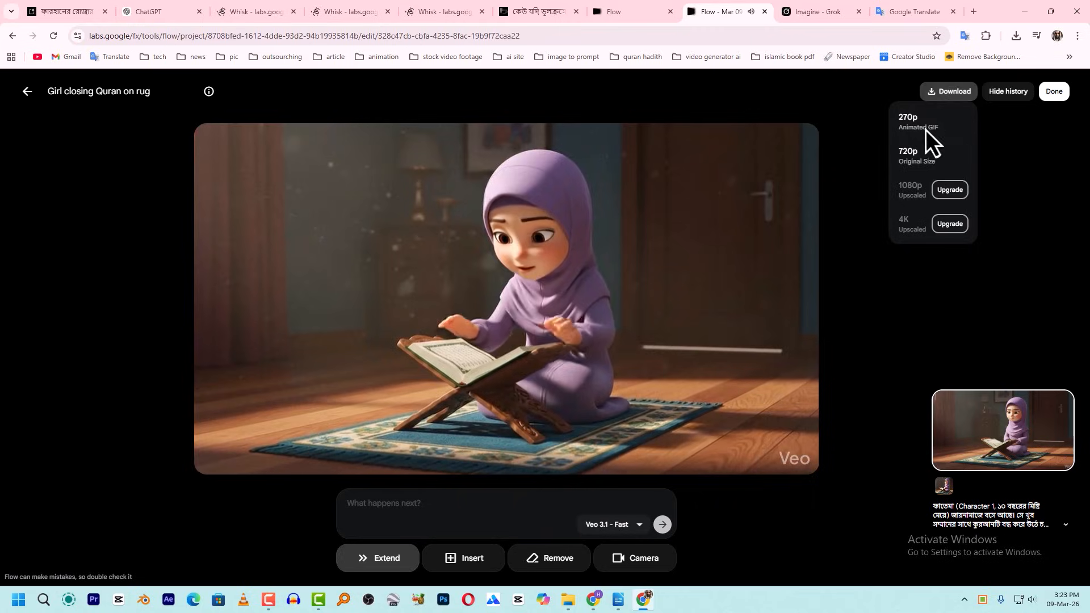
{"action": "left_click", "coordinate": [929, 161]}
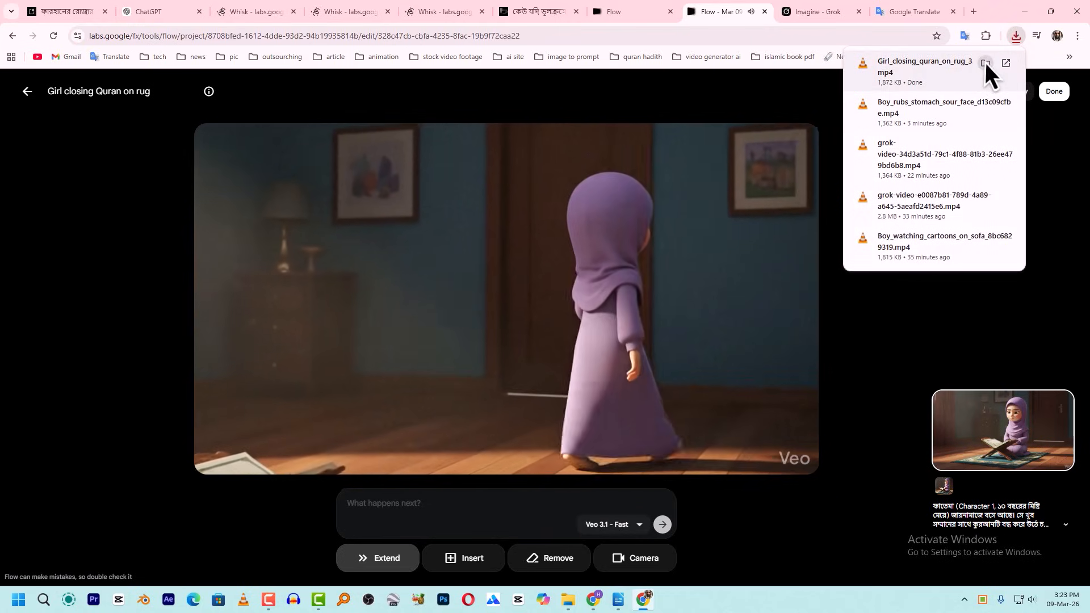
{"action": "left_click", "coordinate": [1001, 64]}
Rename the downloaded Quran video as 04 and return to the Flow project.
{"action": "key", "text": "F2"}
{"action": "type", "text": "04"}
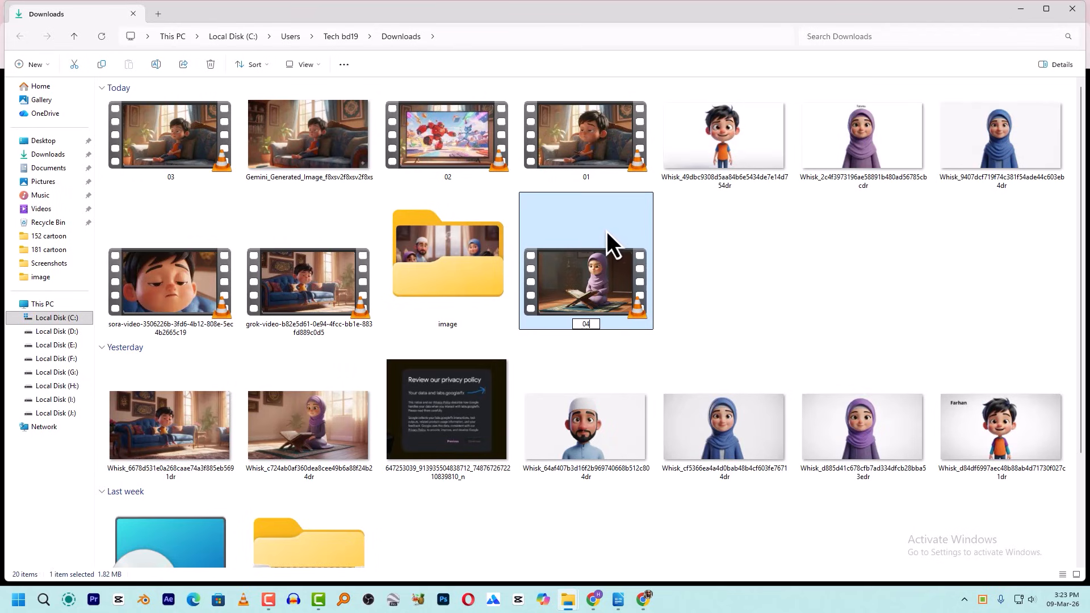
{"action": "key", "text": "Return"}
{"action": "key", "text": "alt+Tab"}
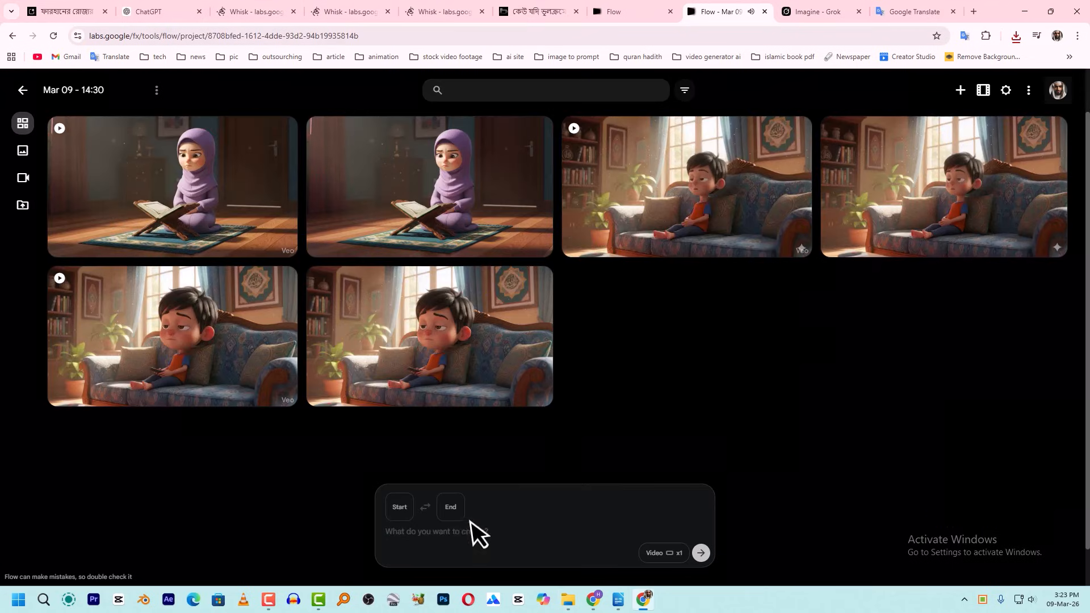
Check the remaining AI credits in the account details and close them again.
{"action": "left_click", "coordinate": [396, 503]}
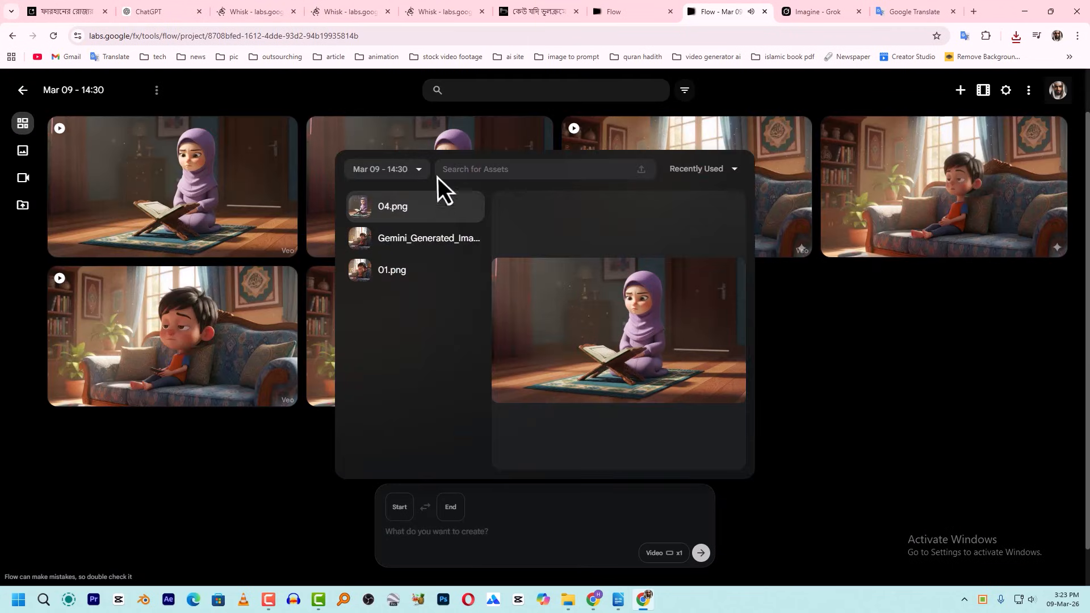
{"action": "left_click", "coordinate": [1058, 90]}
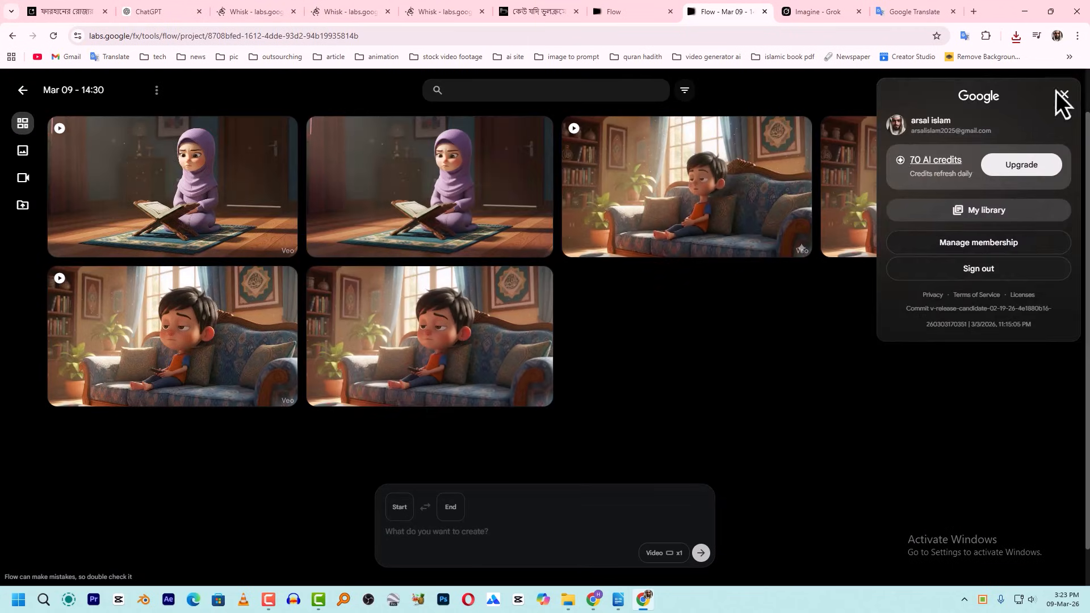
{"action": "left_click", "coordinate": [1062, 97]}
Upload image 05 from the image folder as the start frame for a new video.
{"action": "left_click", "coordinate": [404, 510]}
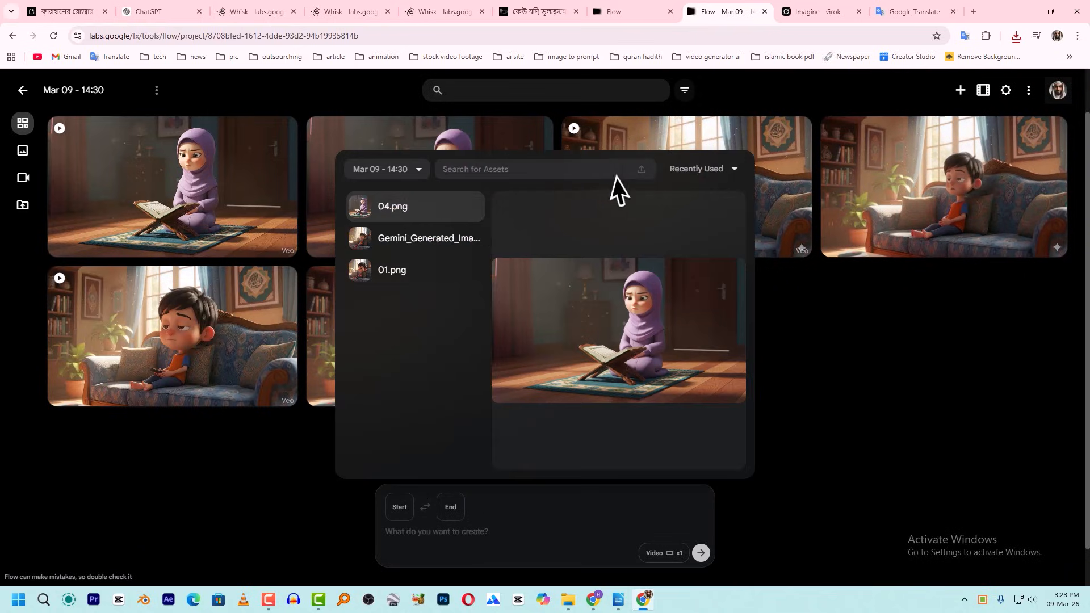
{"action": "left_click", "coordinate": [641, 170]}
{"action": "left_click", "coordinate": [492, 309]}
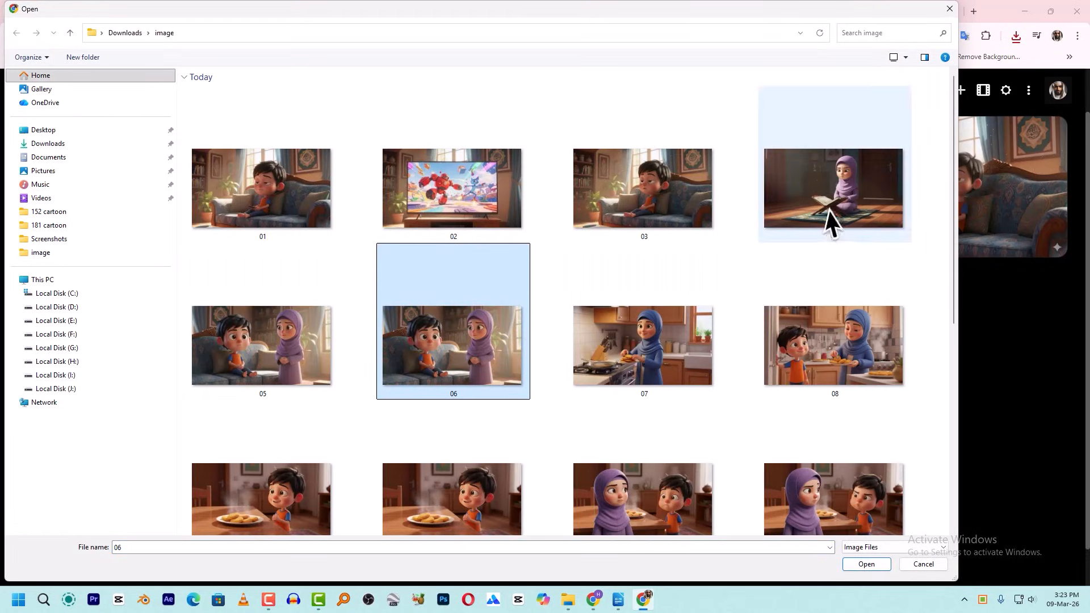
{"action": "double_click", "coordinate": [261, 336]}
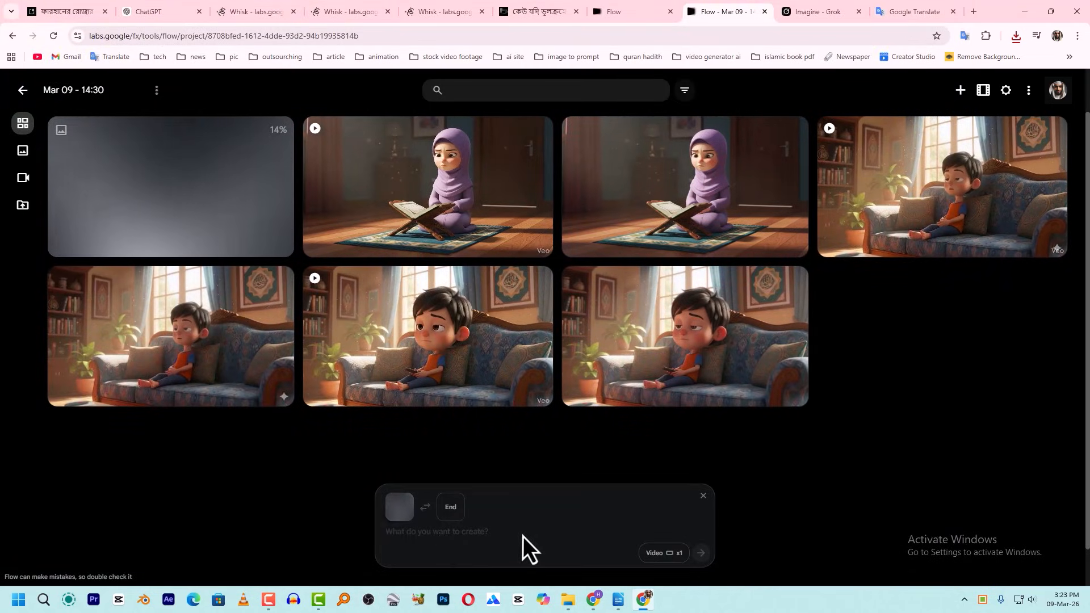
Fill the prompt with the copied Environment and Characters text, add the Action, Expressions and Dialogue text on a new line, and generate the video.
{"action": "key", "text": "super"}
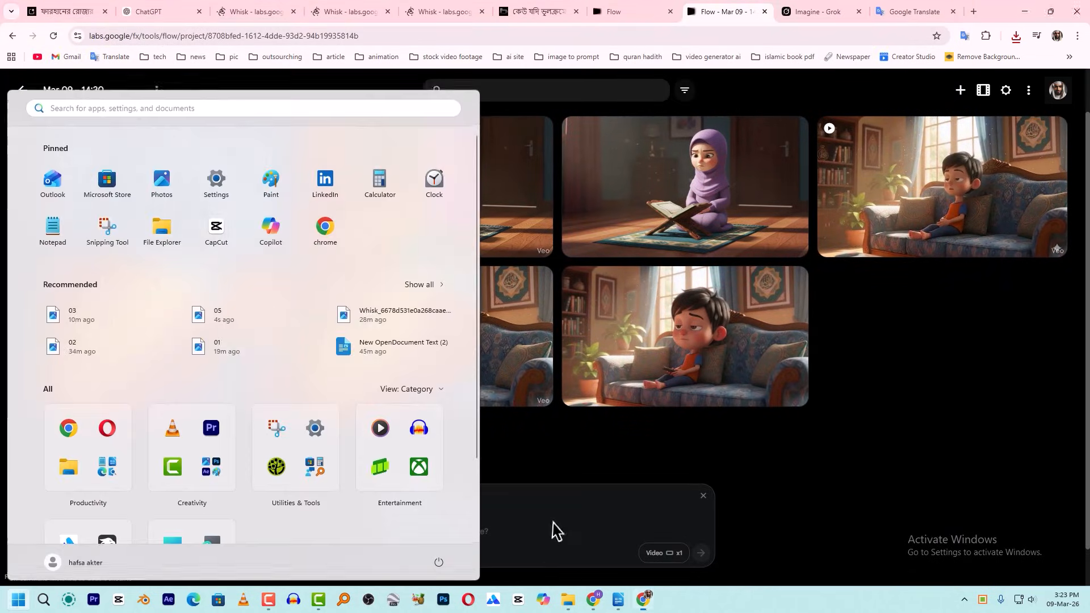
{"action": "key", "text": "super"}
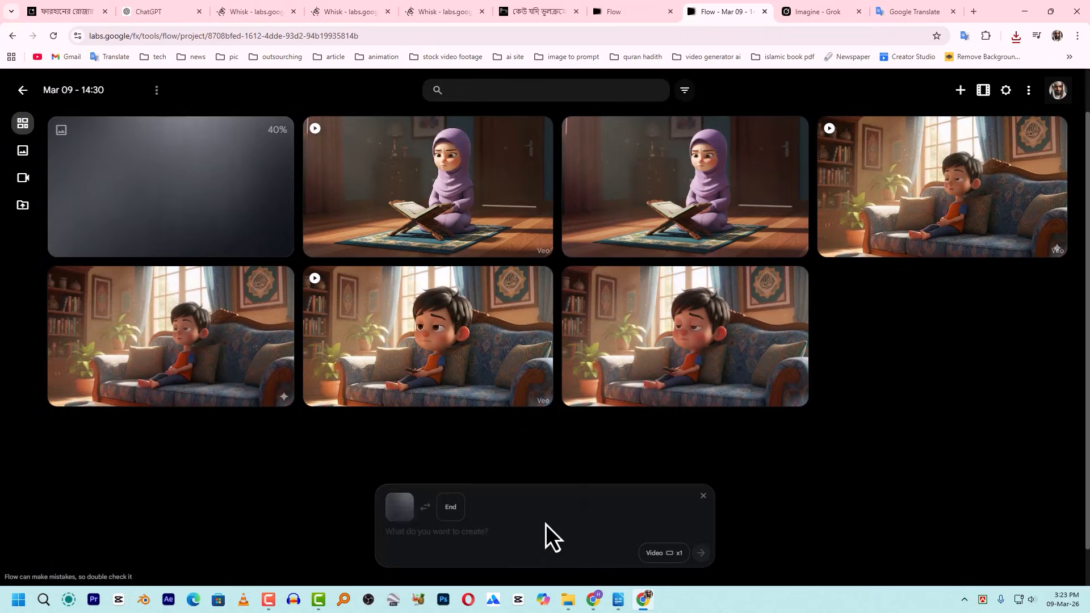
{"action": "key", "text": "super+v"}
{"action": "left_click", "coordinate": [431, 442]}
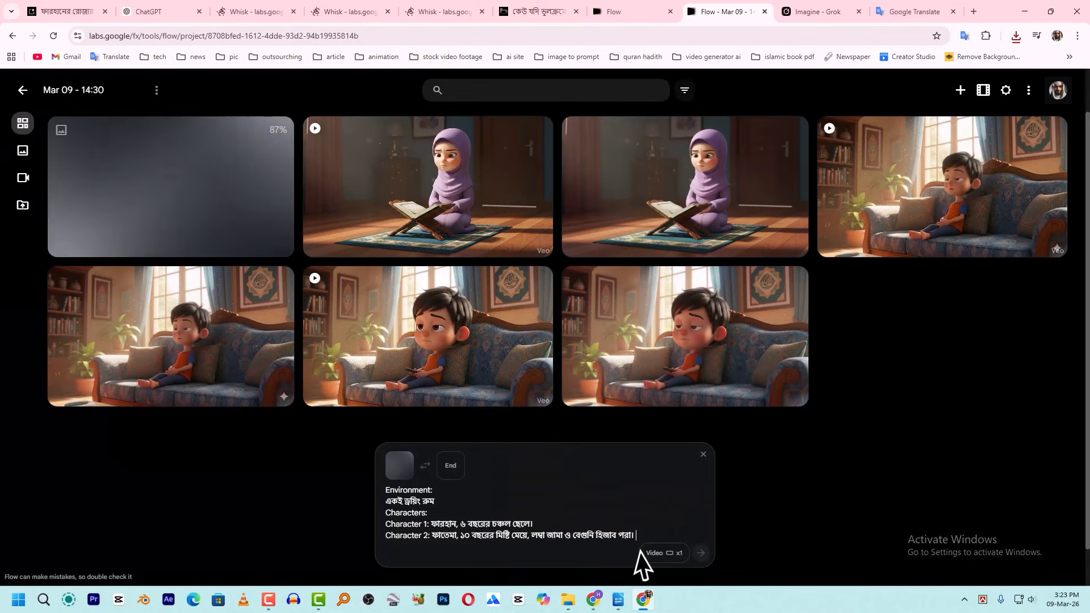
{"action": "key", "text": "super+v"}
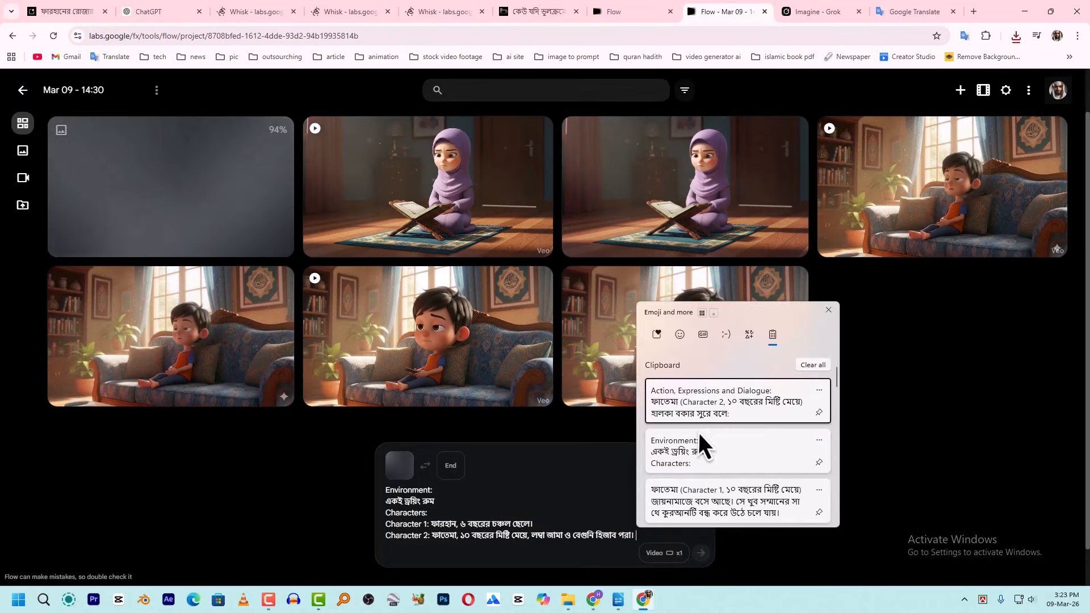
{"action": "left_click", "coordinate": [688, 405]}
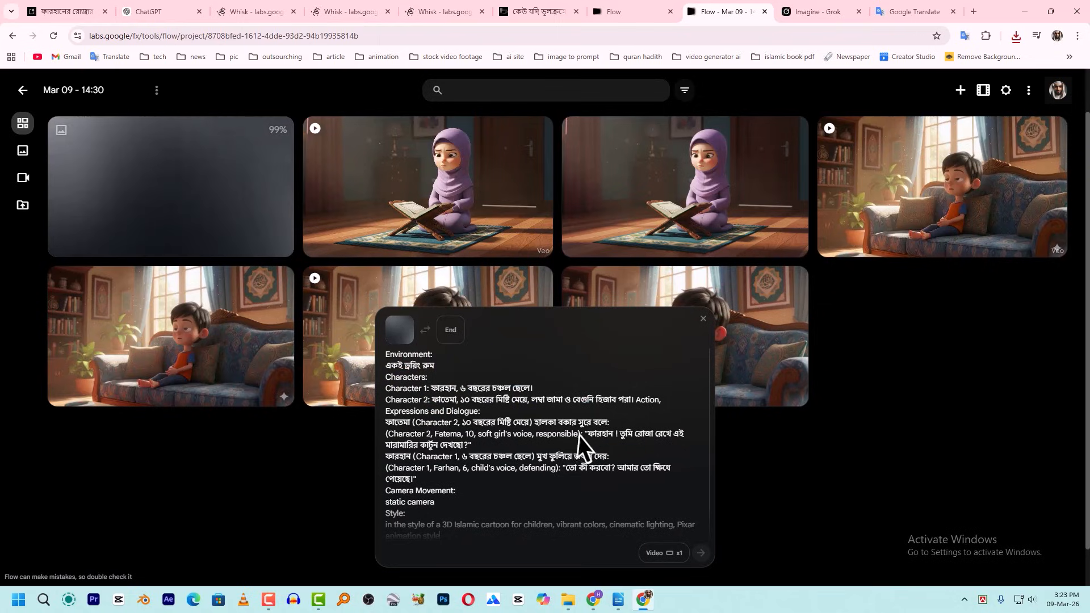
{"action": "left_click", "coordinate": [637, 401]}
{"action": "key", "text": "Return"}
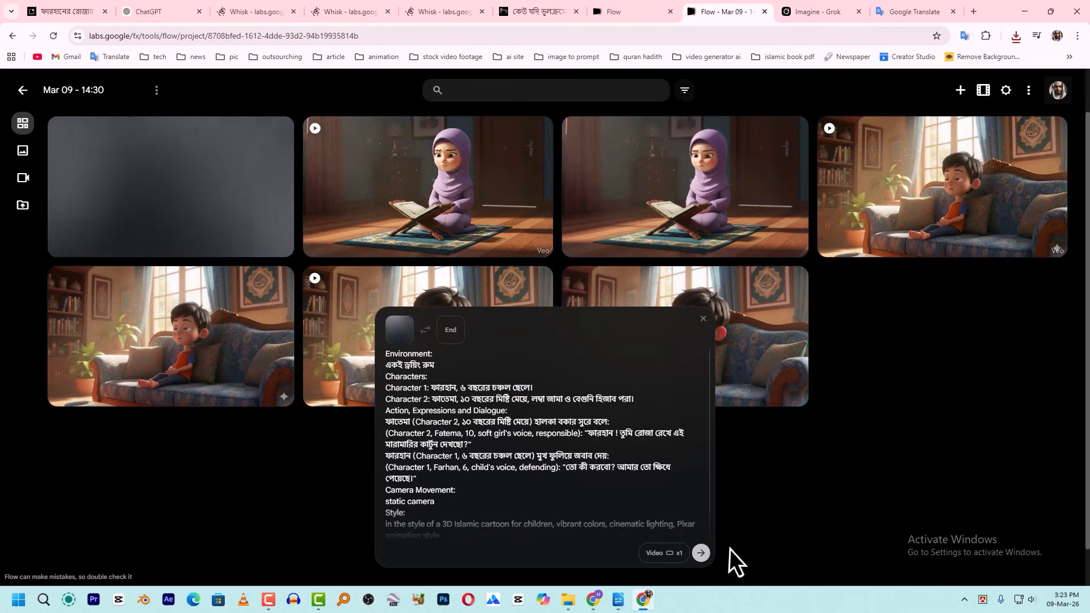
{"action": "left_click", "coordinate": [702, 553]}
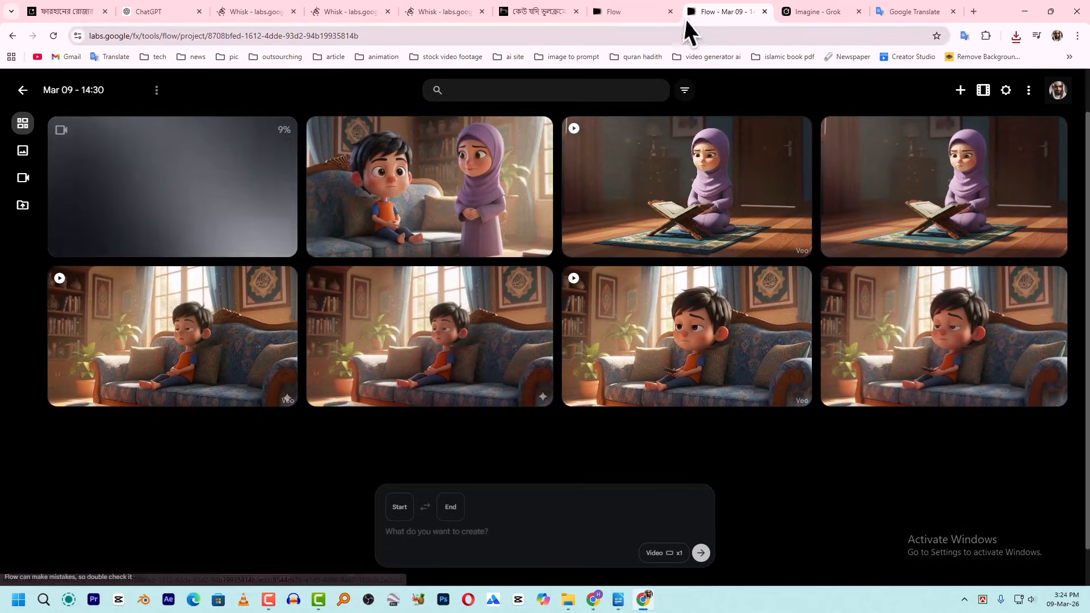
Switch to Grok Imagine, return to the saved gallery, and load image 05 for animating into a video.
{"action": "left_click", "coordinate": [824, 8]}
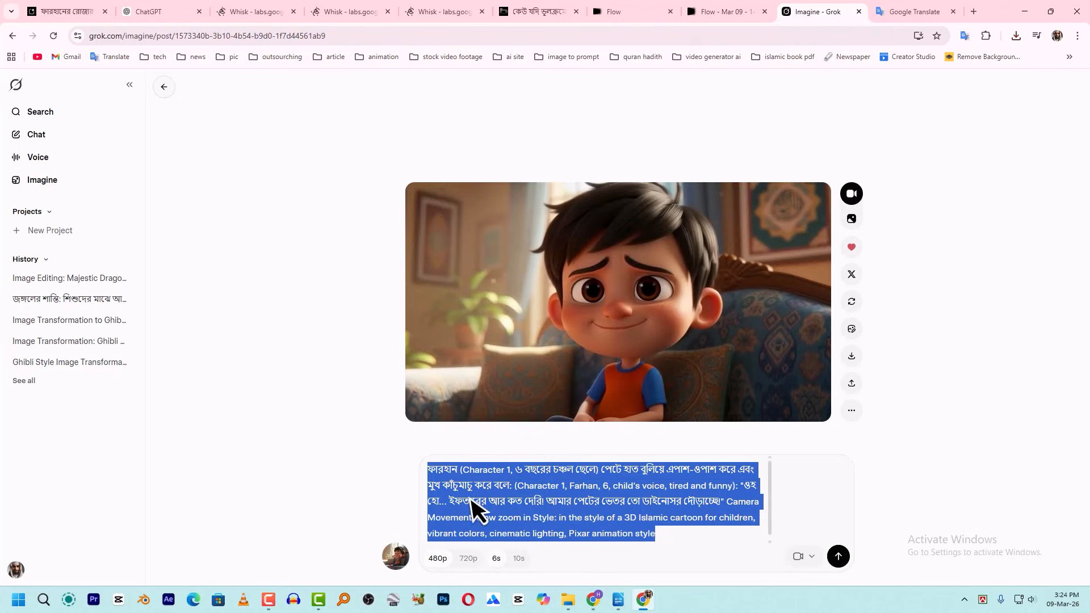
{"action": "left_click", "coordinate": [395, 554]}
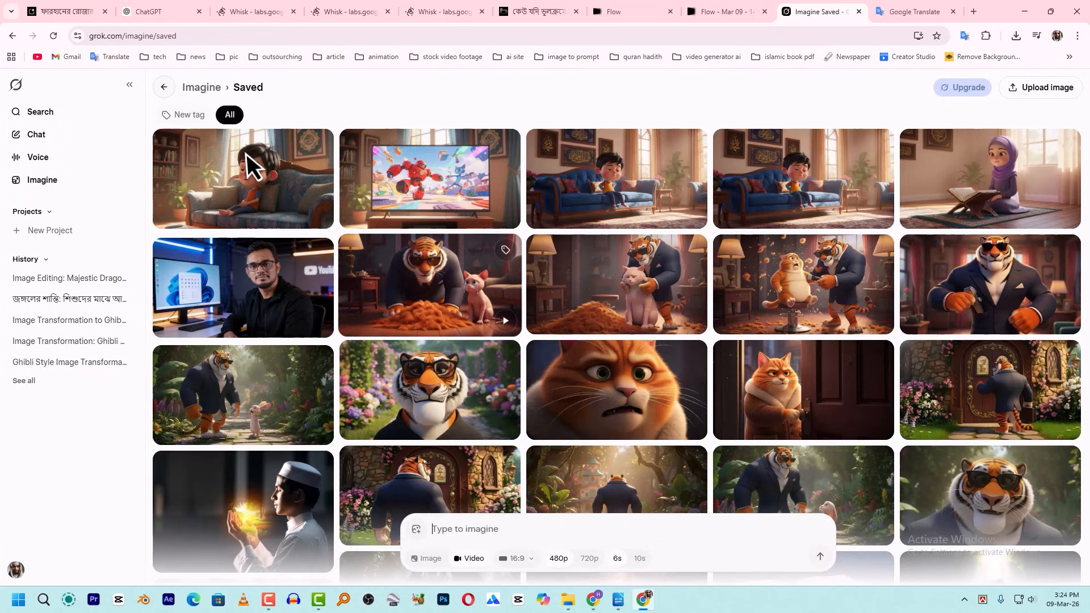
{"action": "left_click", "coordinate": [415, 530]}
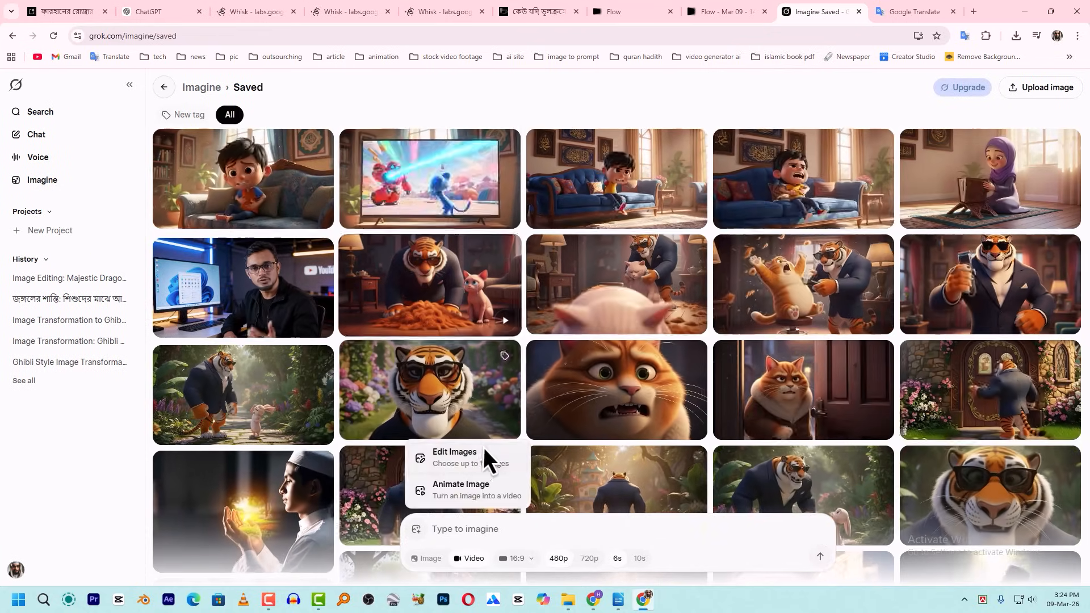
{"action": "left_click", "coordinate": [469, 489]}
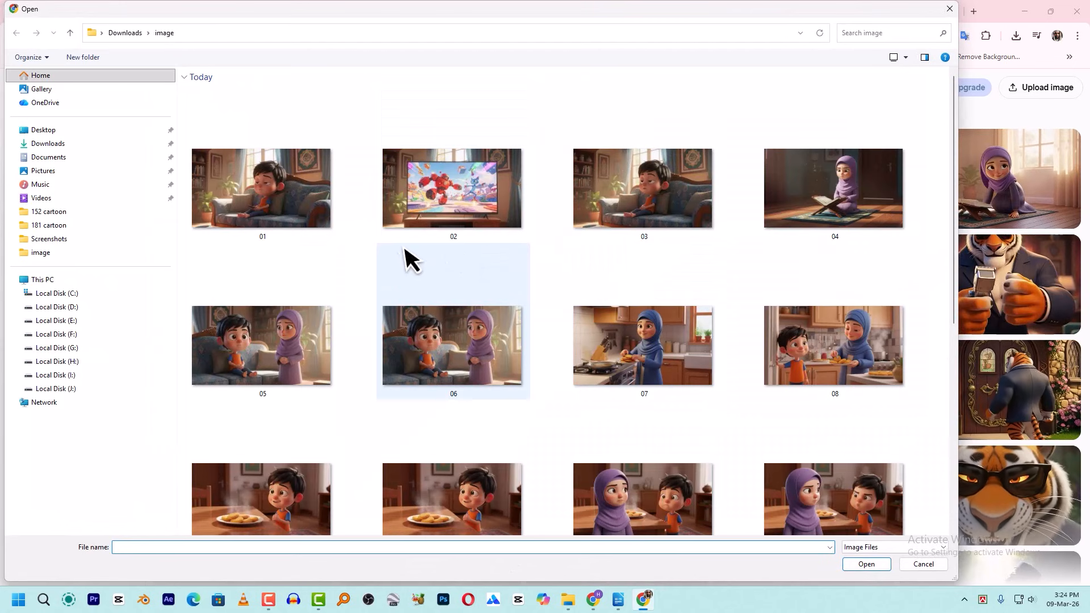
{"action": "double_click", "coordinate": [313, 360]}
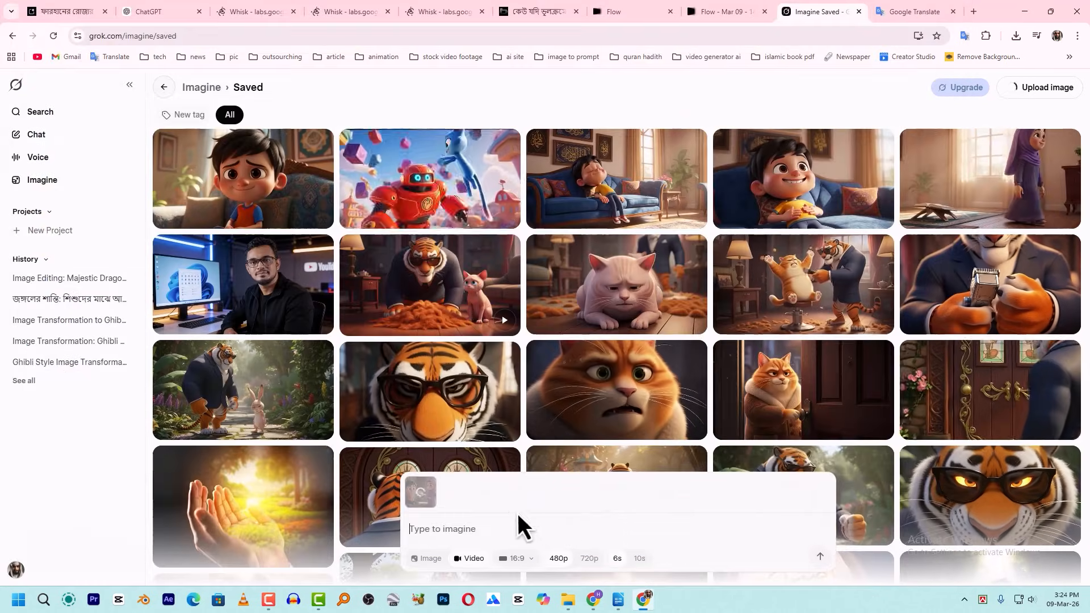
Paste the copied Action, Expressions and Dialogue text into the Grok video prompt and review it.
{"action": "key", "text": "ctrl+v"}
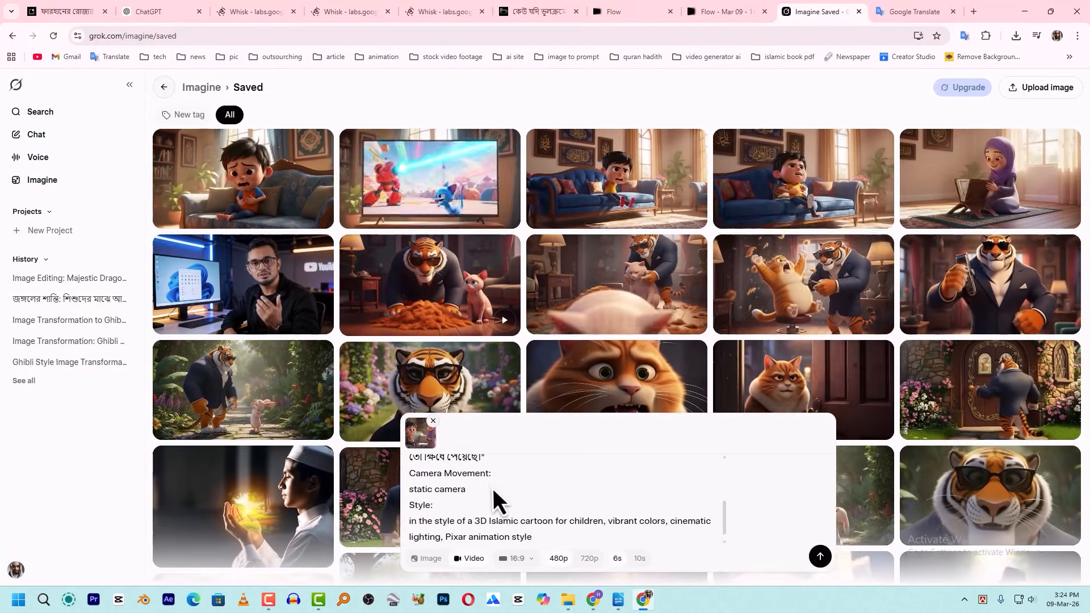
{"action": "scroll", "coordinate": [492, 488], "scroll_direction": "down", "scroll_amount": 1}
{"action": "scroll", "coordinate": [499, 493], "scroll_direction": "up", "scroll_amount": 3}
{"action": "scroll", "coordinate": [503, 493], "scroll_direction": "down", "scroll_amount": 3}
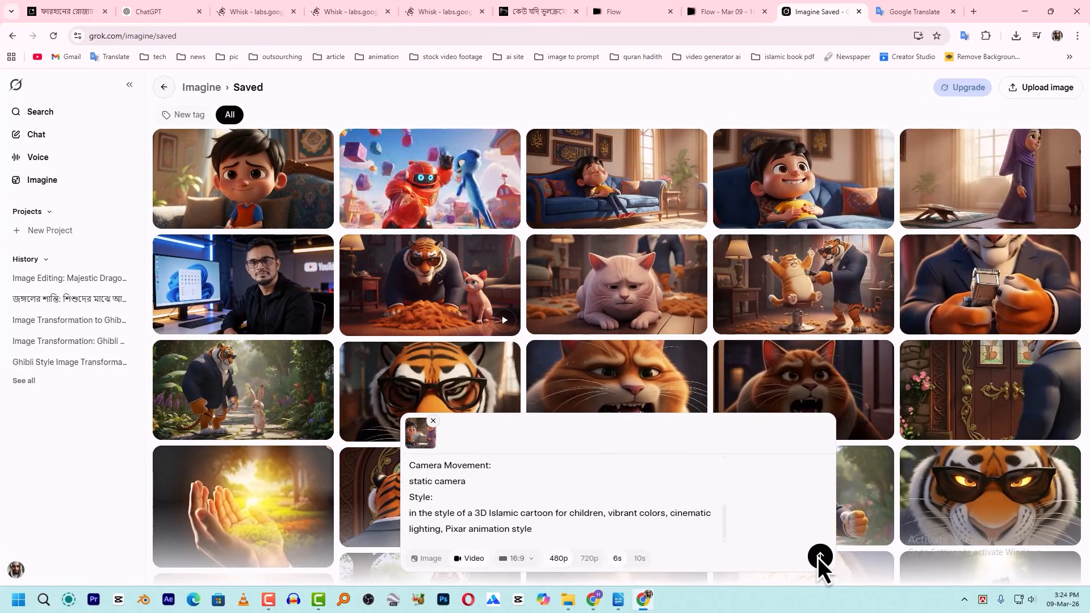
{"action": "scroll", "coordinate": [573, 512], "scroll_direction": "up", "scroll_amount": 3}
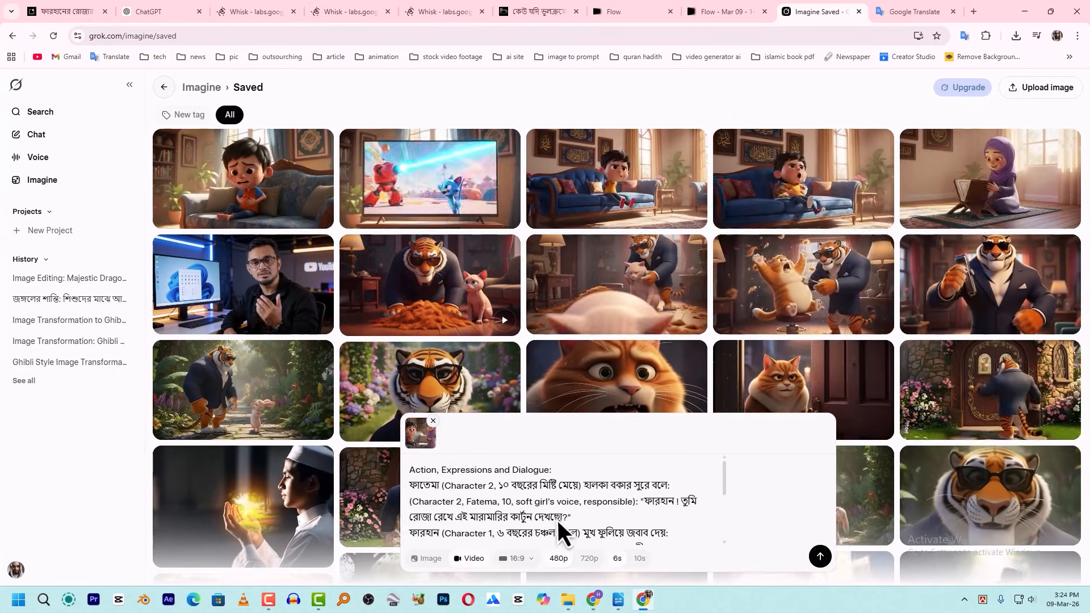
Copy the Shot 5 description from Environment through Style in the Writer document and replace the whole Grok prompt with it.
{"action": "left_click", "coordinate": [623, 598]}
{"action": "left_click", "coordinate": [344, 398]}
{"action": "scroll", "coordinate": [263, 238], "scroll_direction": "up", "scroll_amount": 3}
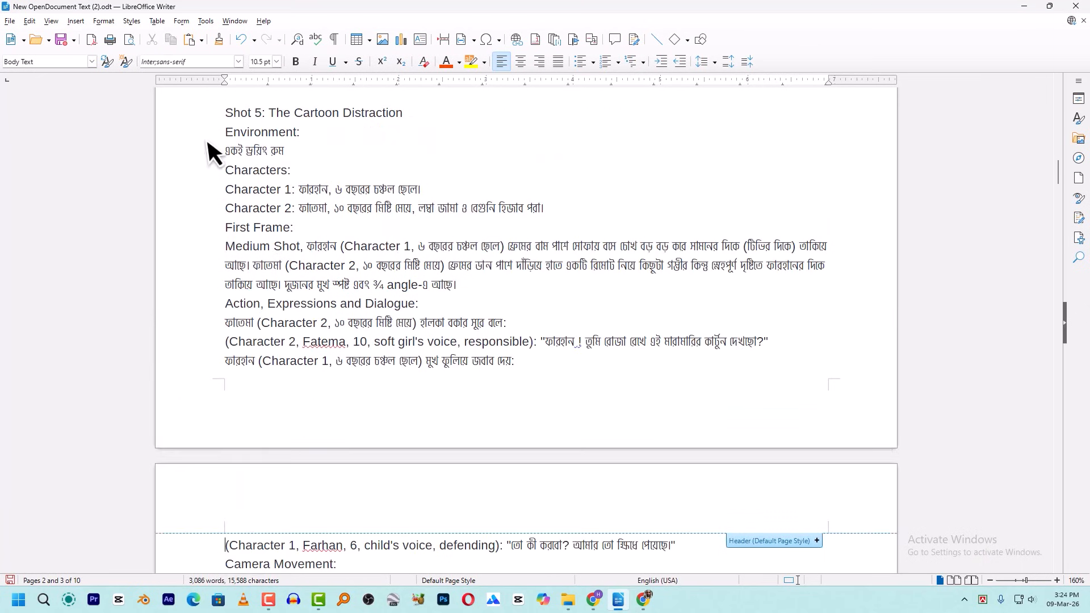
{"action": "left_click_drag", "start_coordinate": [221, 139], "coordinate": [788, 490]}
{"action": "key", "text": "ctrl+c"}
{"action": "key", "text": "alt+Tab"}
{"action": "key", "text": "ctrl+a"}
{"action": "key", "text": "ctrl+v"}
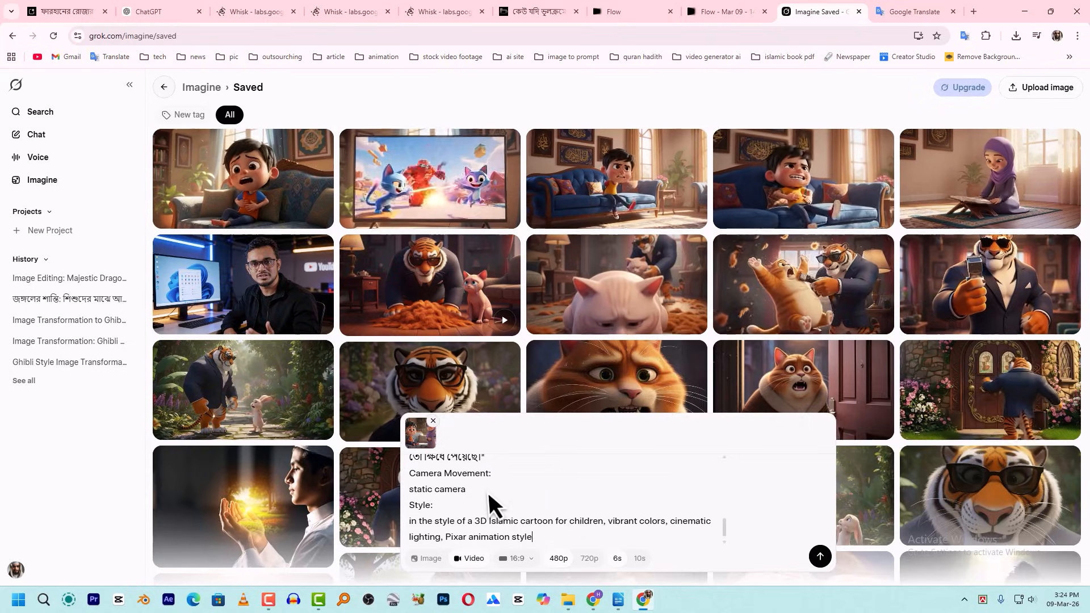
Delete the First Frame section from the pasted Shot 5 prompt and submit it to generate the Grok video.
{"action": "scroll", "coordinate": [480, 502], "scroll_direction": "up", "scroll_amount": 1}
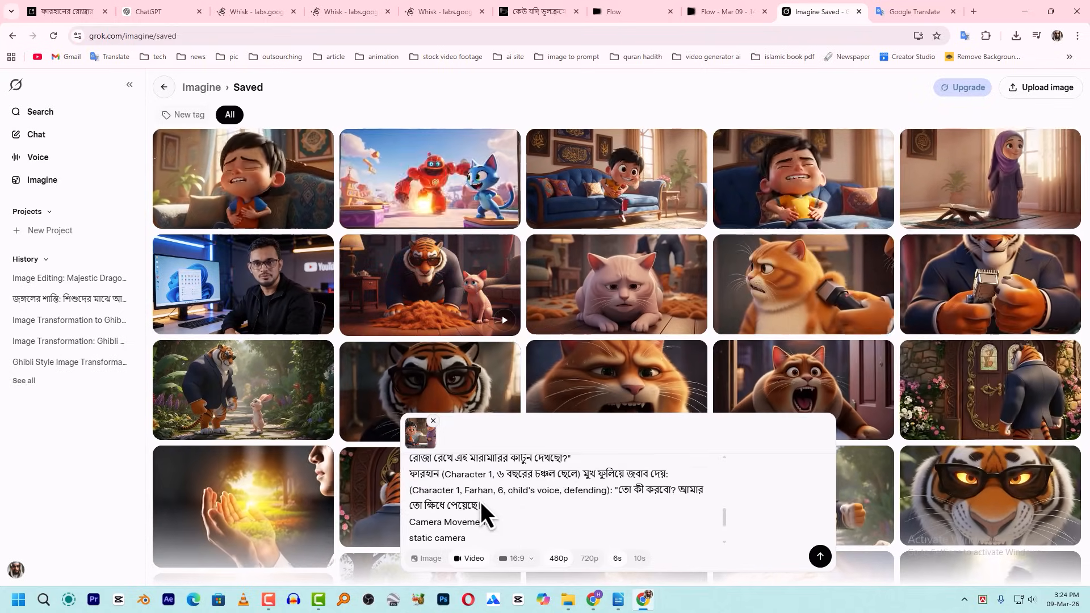
{"action": "scroll", "coordinate": [476, 501], "scroll_direction": "up", "scroll_amount": 2}
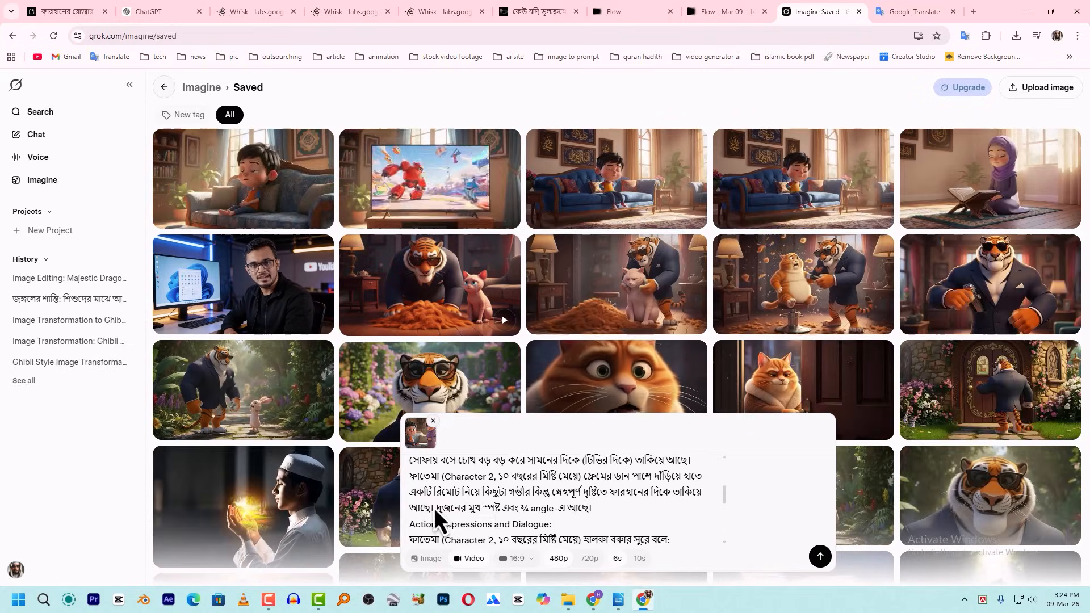
{"action": "scroll", "coordinate": [438, 511], "scroll_direction": "up", "scroll_amount": 3}
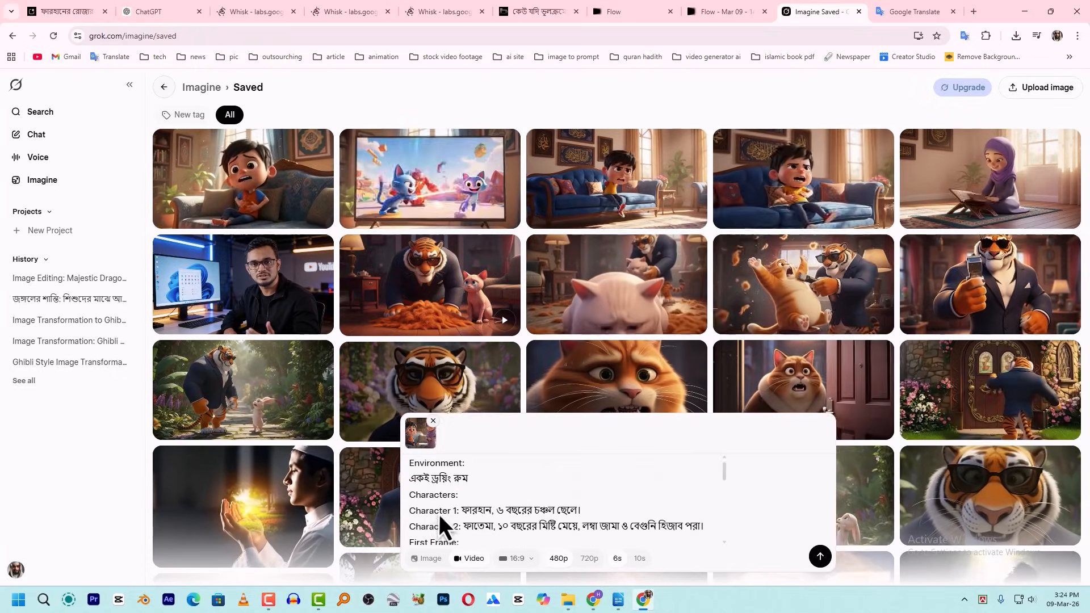
{"action": "left_click_drag", "start_coordinate": [411, 538], "coordinate": [642, 508]}
{"action": "scroll", "coordinate": [503, 519], "scroll_direction": "down", "scroll_amount": 1}
{"action": "key", "text": "BackSpace"}
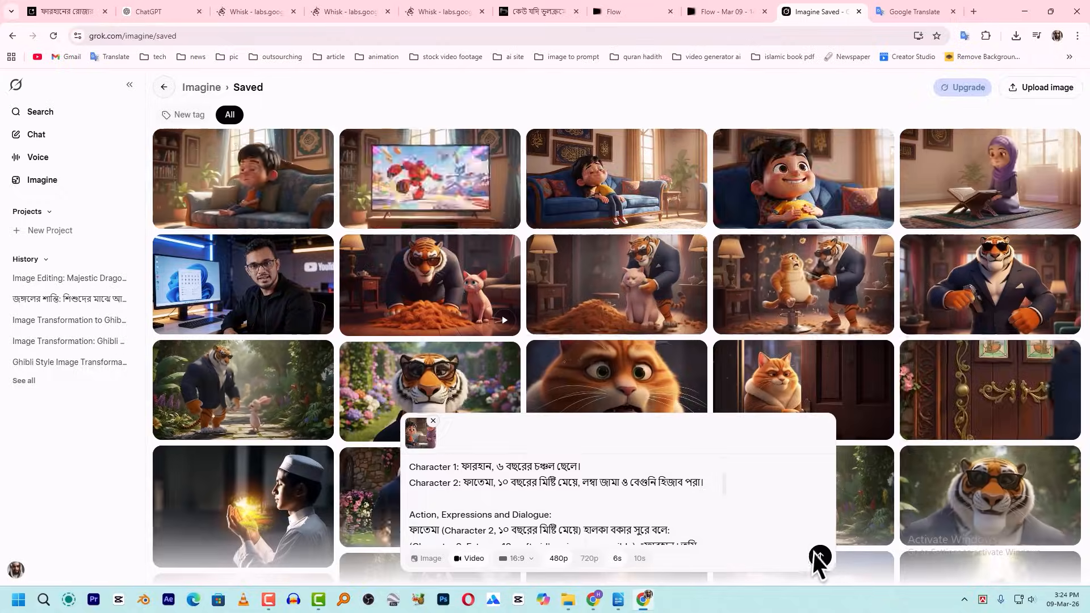
{"action": "left_click", "coordinate": [819, 555]}
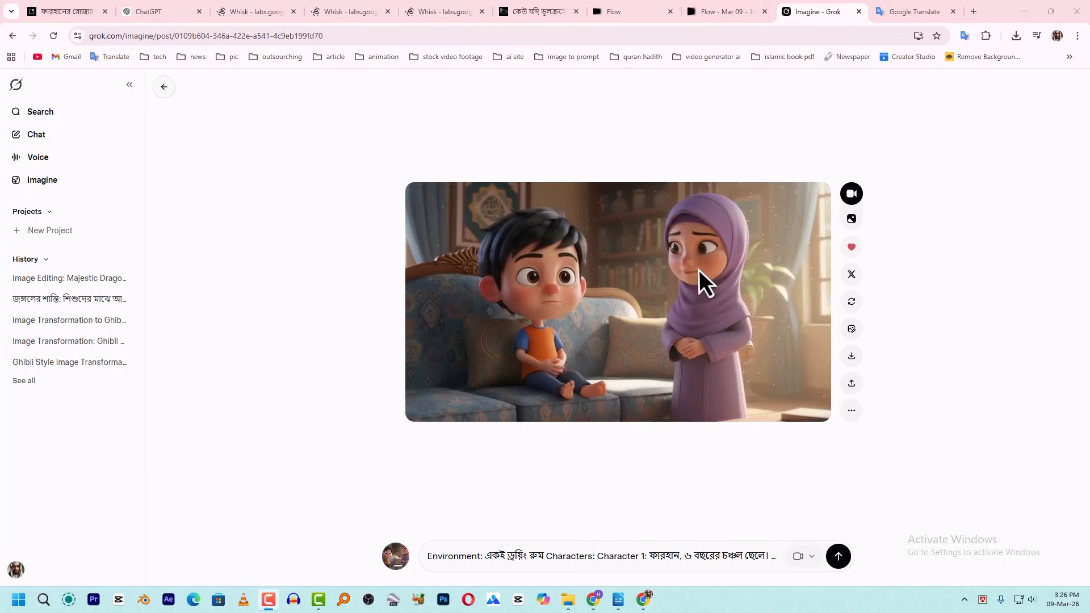
Play the generated Grok clip, then open and play the "Boy and girl arguing Ramadan" video in Flow for comparison.
{"action": "left_click", "coordinate": [425, 392]}
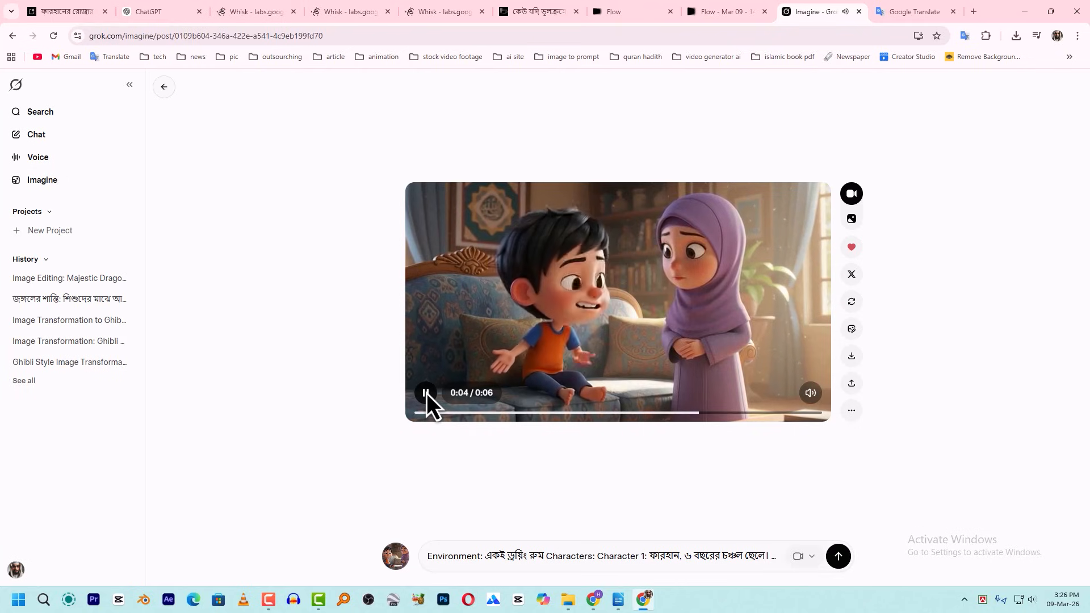
{"action": "left_click", "coordinate": [427, 392]}
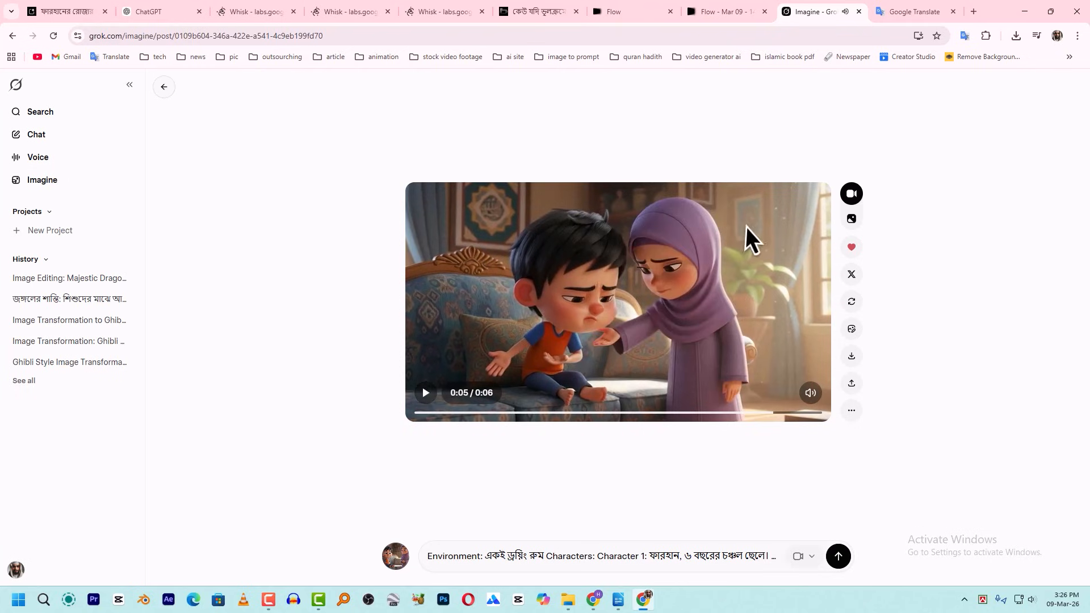
{"action": "left_click", "coordinate": [731, 13]}
{"action": "left_click", "coordinate": [172, 185]}
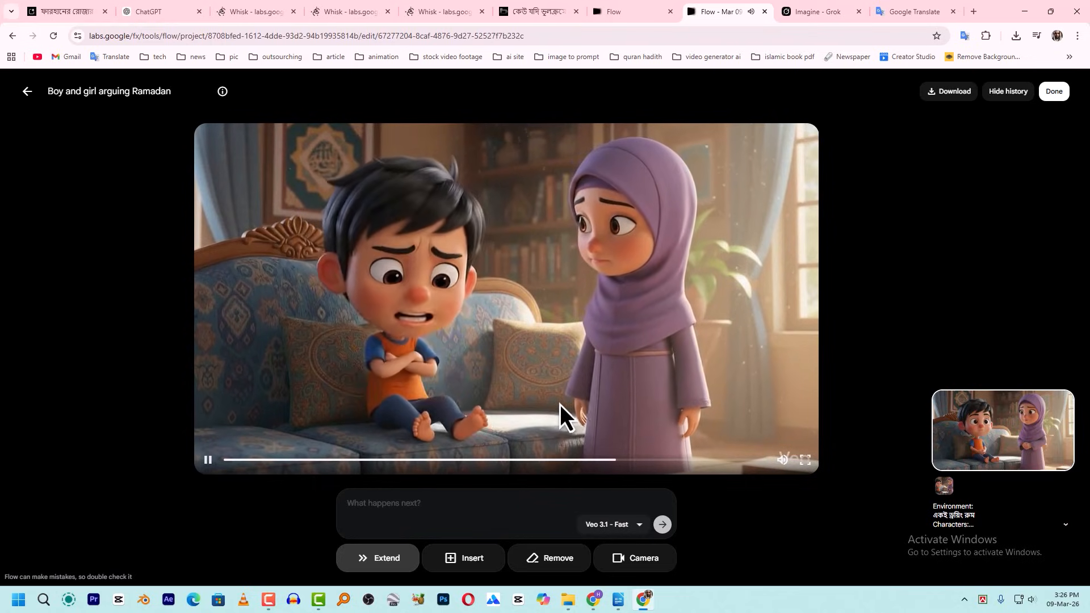
{"action": "left_click", "coordinate": [205, 460]}
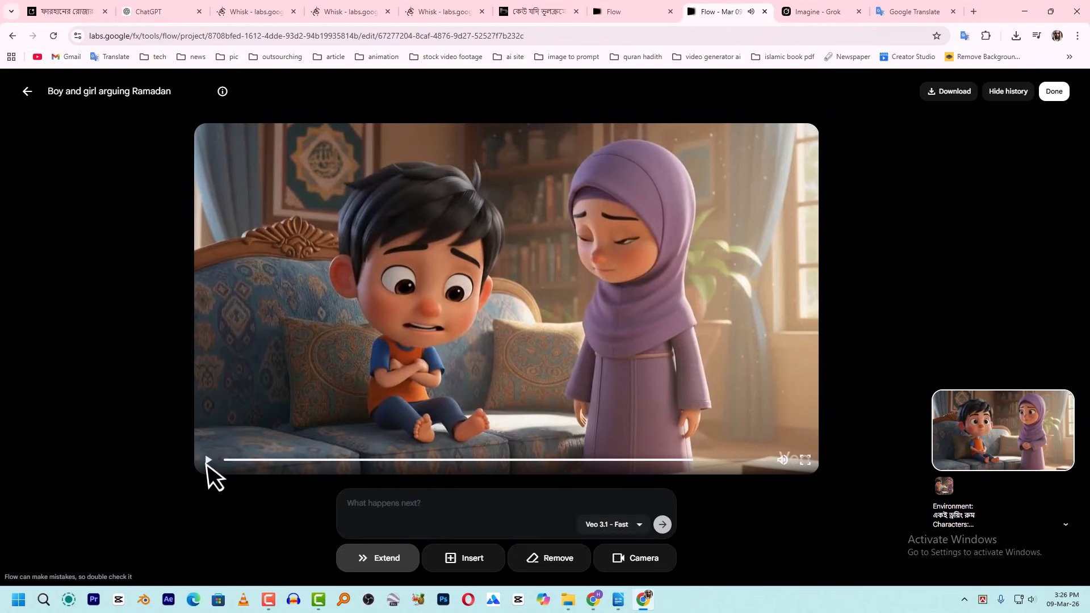
{"action": "left_click", "coordinate": [208, 460]}
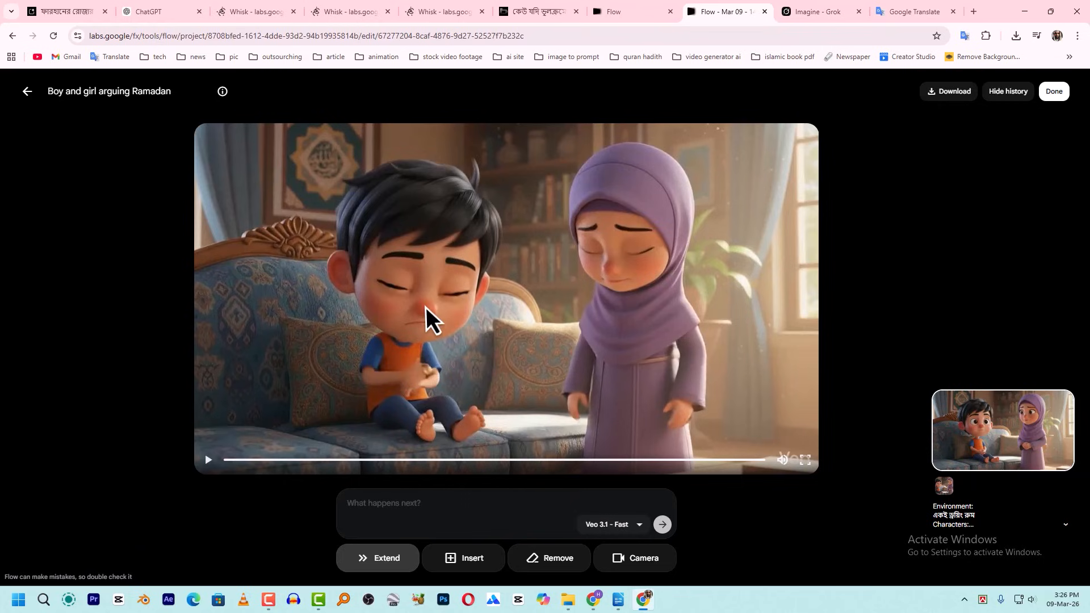
Switch to the Downloads folder in File Explorer and open the Whisk image of the boy in the orange shirt.
{"action": "mouse_move", "coordinate": [567, 597]}
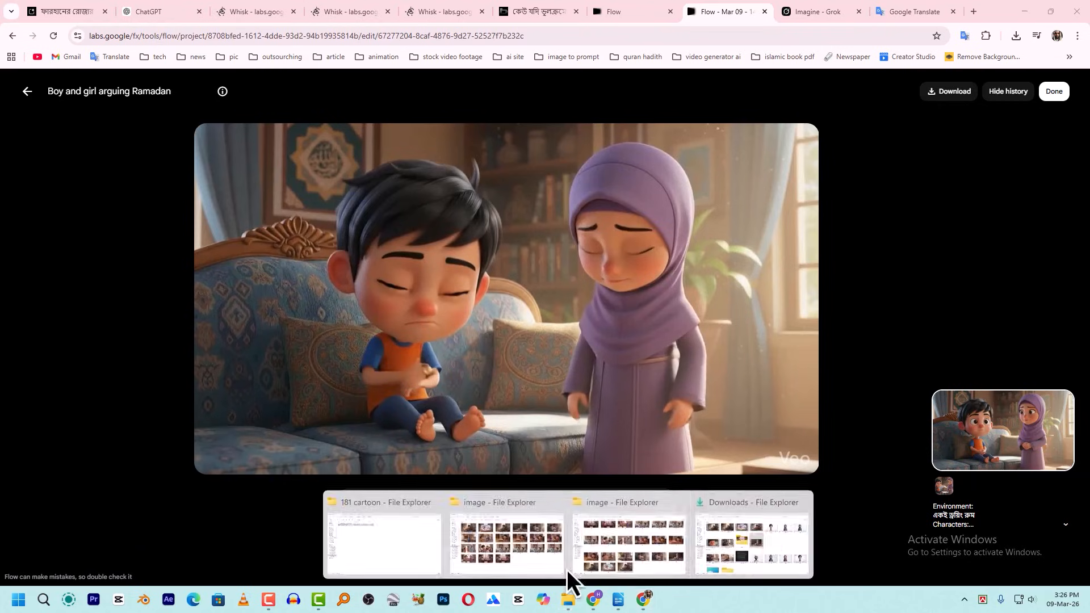
{"action": "left_click", "coordinate": [762, 540]}
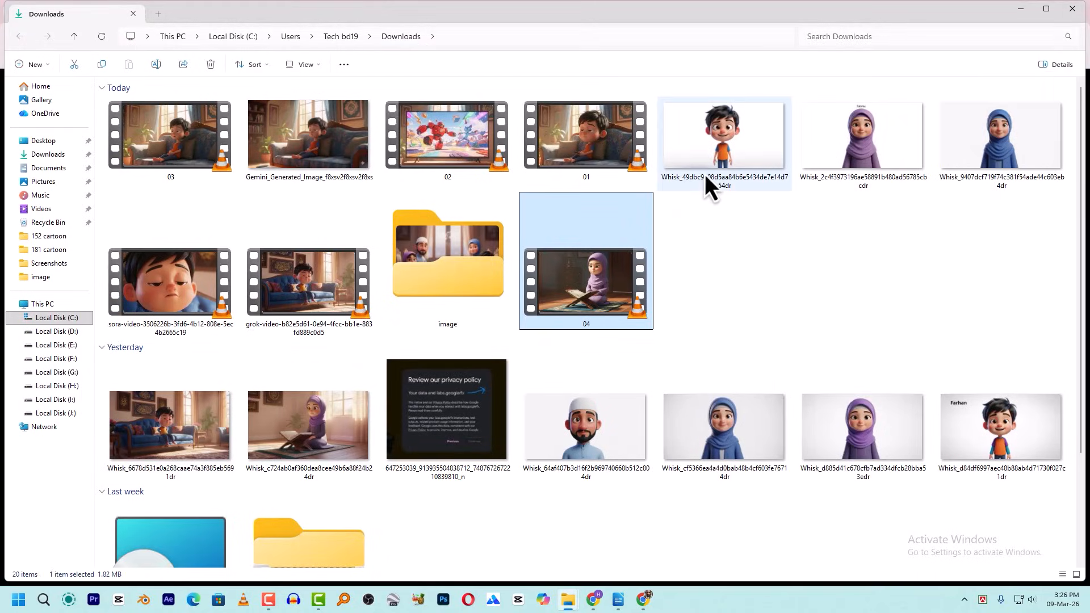
{"action": "double_click", "coordinate": [731, 148]}
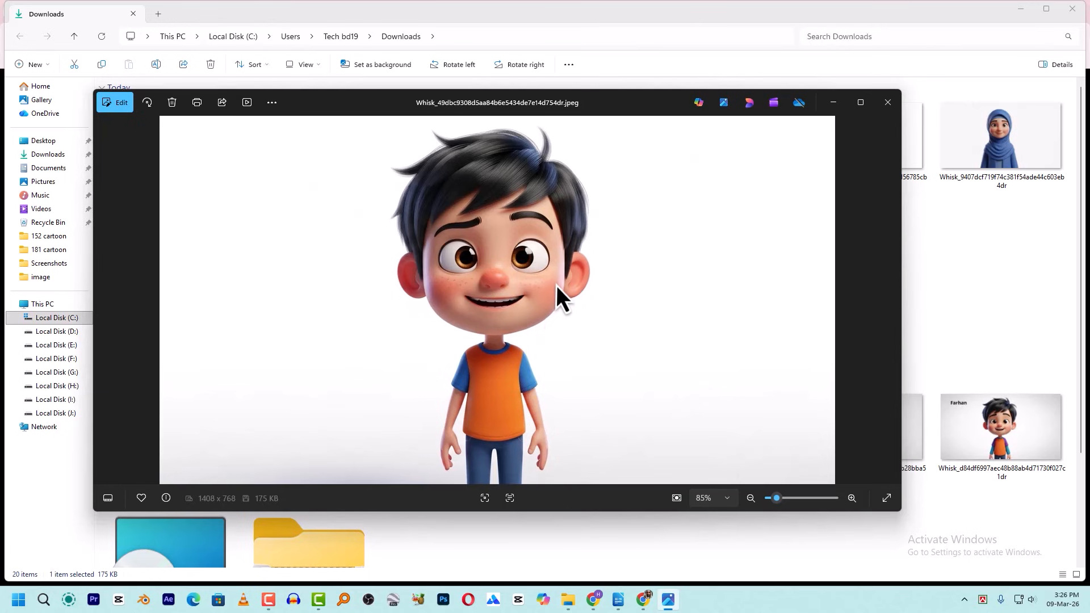
Close the image preview, download the "Boy and girl arguing Ramadan" video from Flow and name the file 05 in Downloads.
{"action": "left_click", "coordinate": [888, 102]}
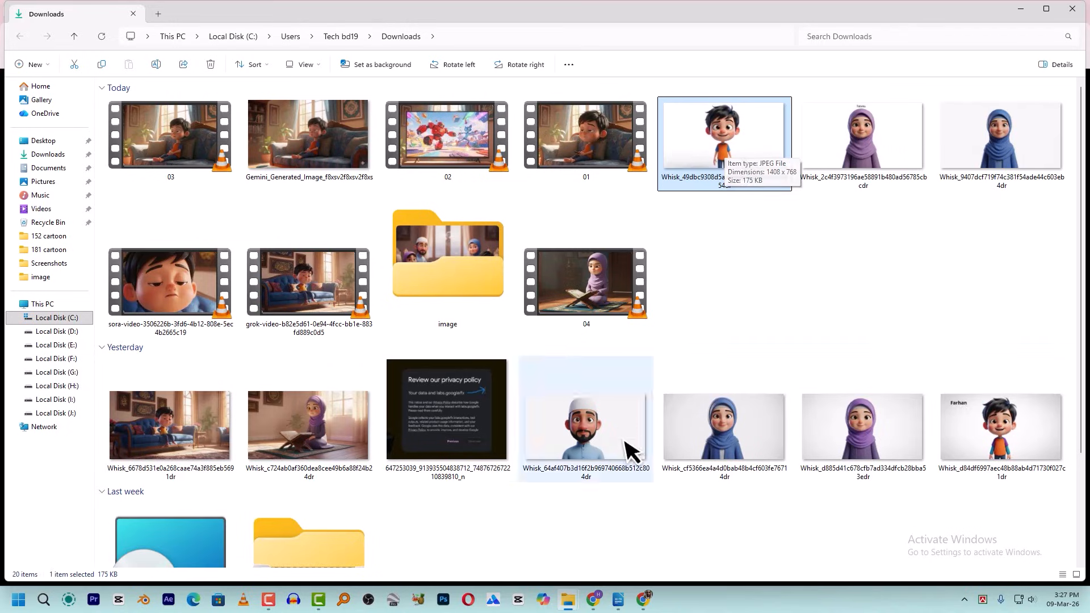
{"action": "left_click", "coordinate": [568, 600]}
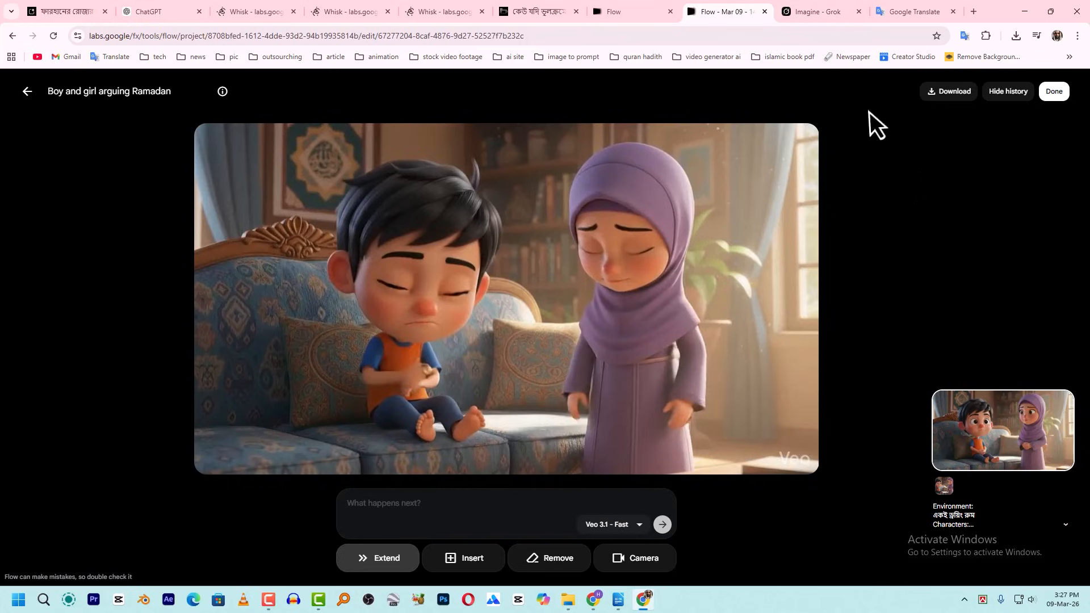
{"action": "left_click", "coordinate": [949, 93]}
{"action": "left_click", "coordinate": [925, 162]}
{"action": "left_click", "coordinate": [977, 64]}
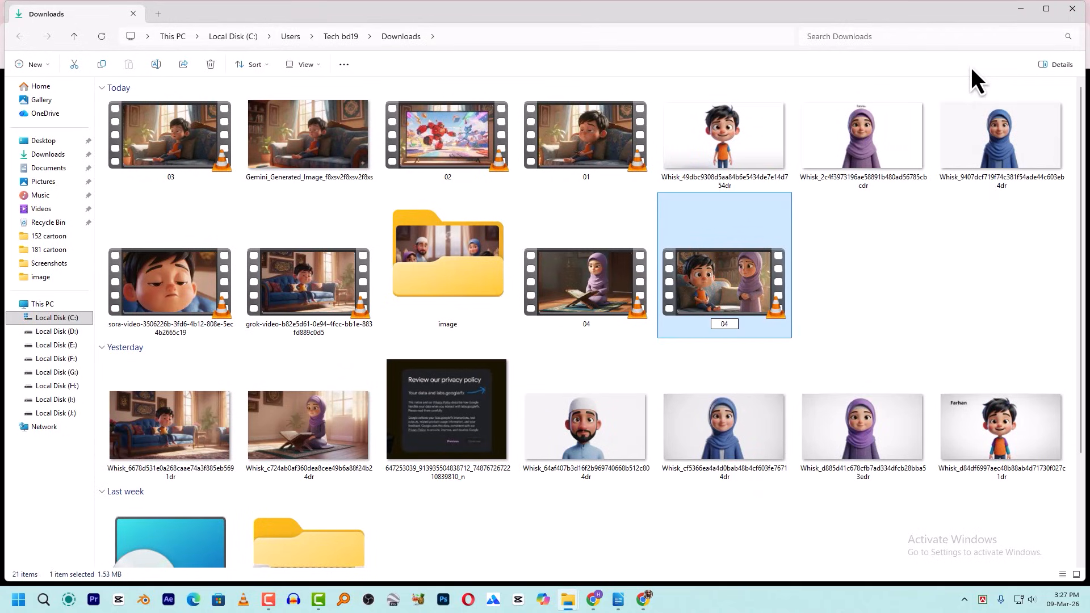
Select the Shot 6 description from Environment through Style in the Writer document, and return to Flow.
{"action": "left_click", "coordinate": [618, 599]}
{"action": "scroll", "coordinate": [516, 346], "scroll_direction": "down", "scroll_amount": 5}
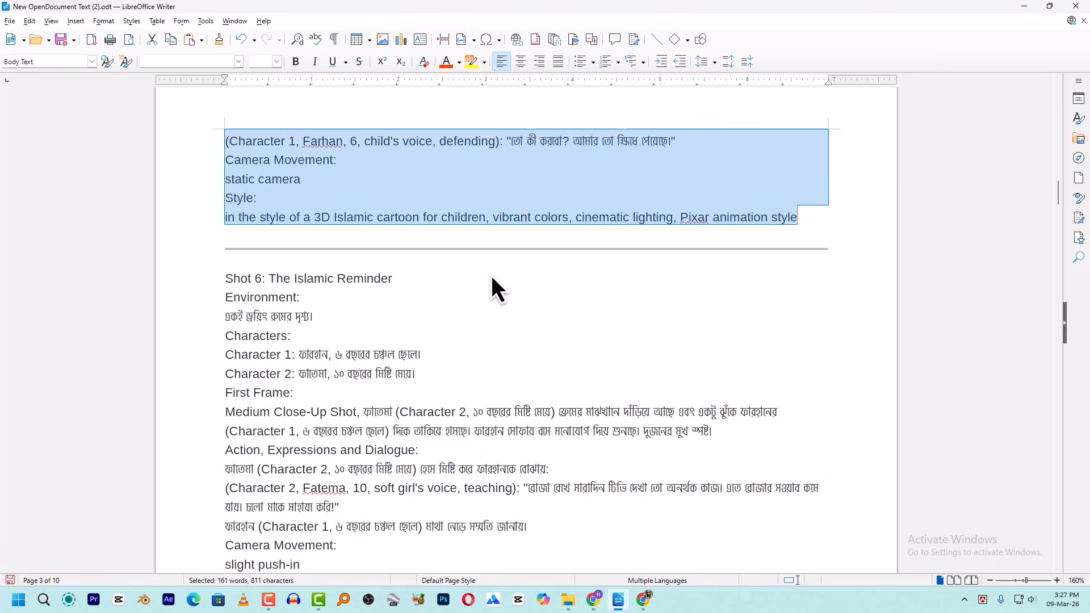
{"action": "scroll", "coordinate": [492, 275], "scroll_direction": "down", "scroll_amount": 1}
{"action": "scroll", "coordinate": [370, 358], "scroll_direction": "down", "scroll_amount": 1}
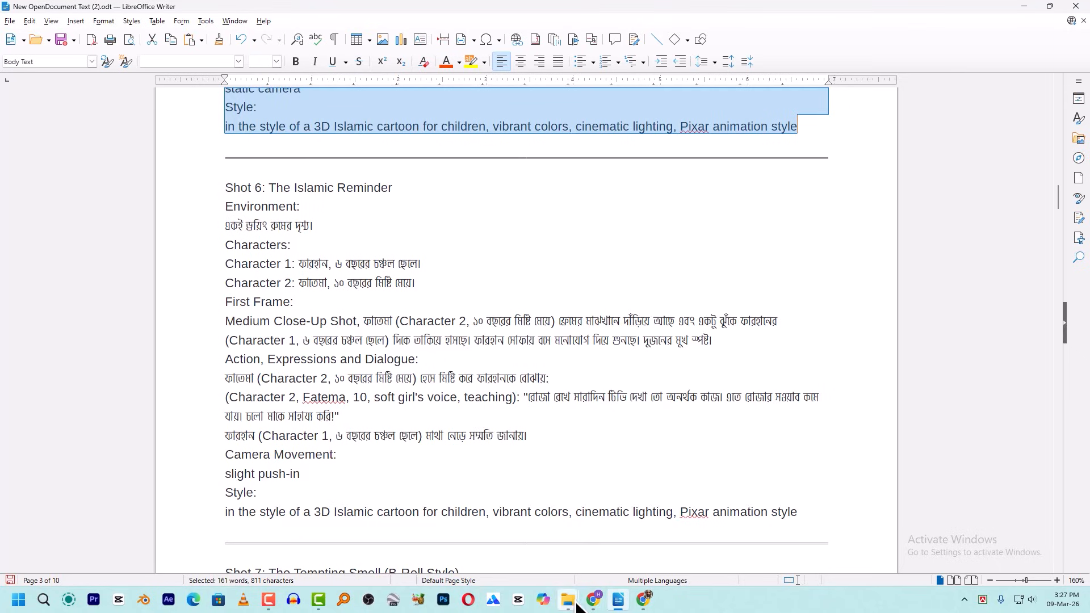
{"action": "left_click", "coordinate": [224, 204]}
{"action": "left_click_drag", "start_coordinate": [219, 212], "coordinate": [787, 519]}
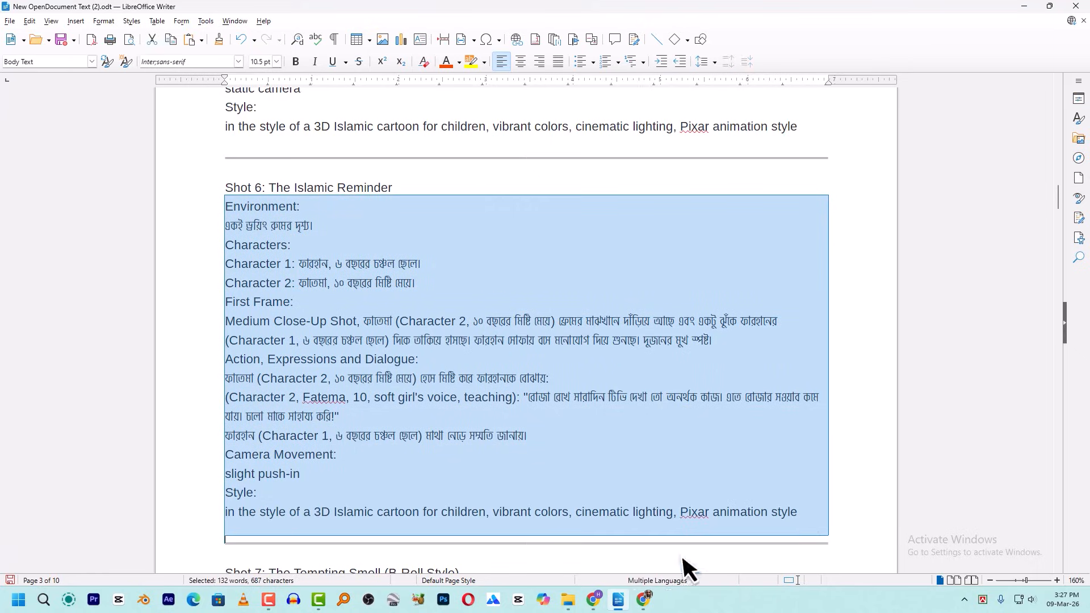
{"action": "left_click", "coordinate": [651, 599]}
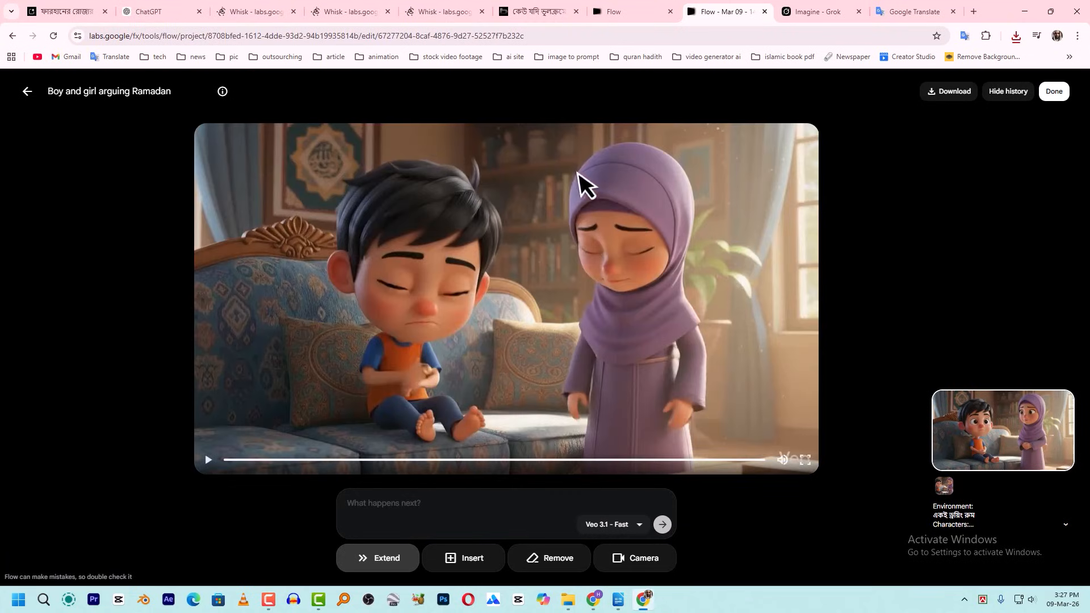
{"action": "left_click", "coordinate": [27, 92]}
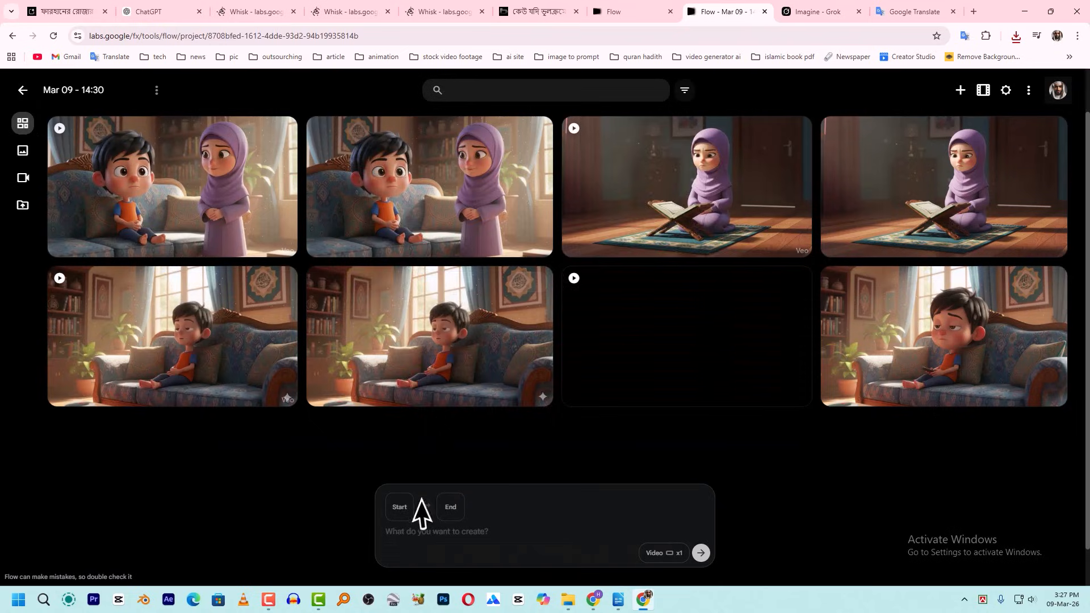
{"action": "left_click", "coordinate": [407, 508]}
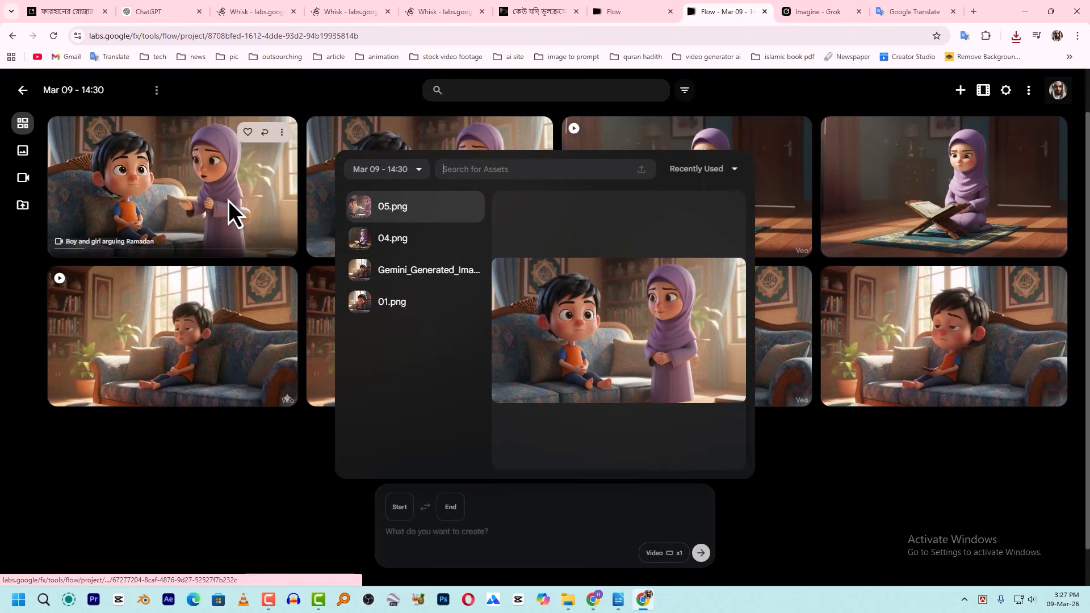
{"action": "left_click", "coordinate": [213, 230]}
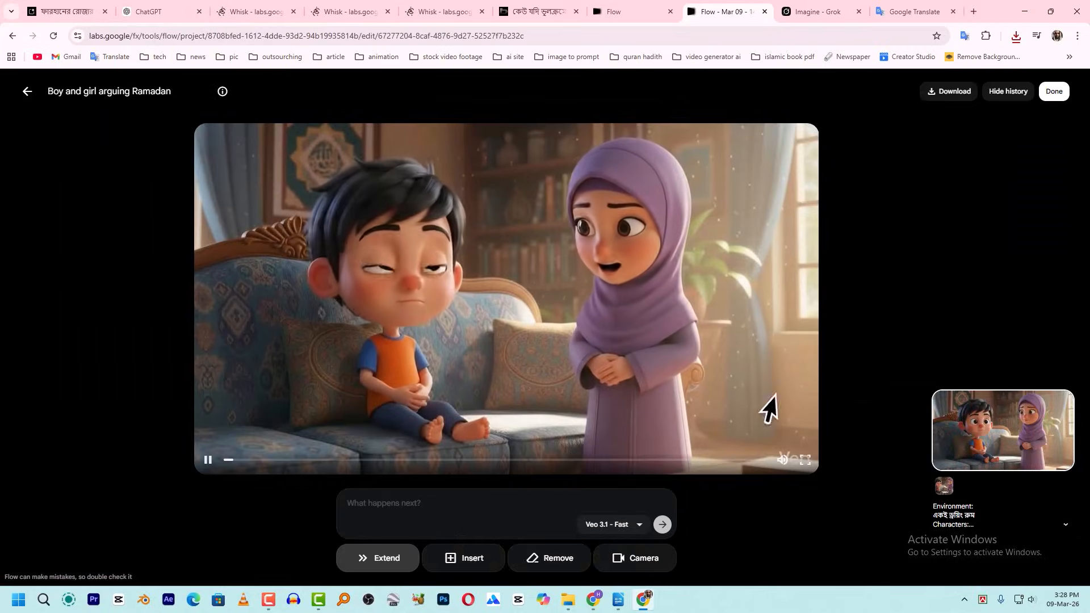
Replay the "Boy and girl arguing Ramadan" video in Flow and examine its closing frames for one to continue from.
{"action": "left_click", "coordinate": [718, 460]}
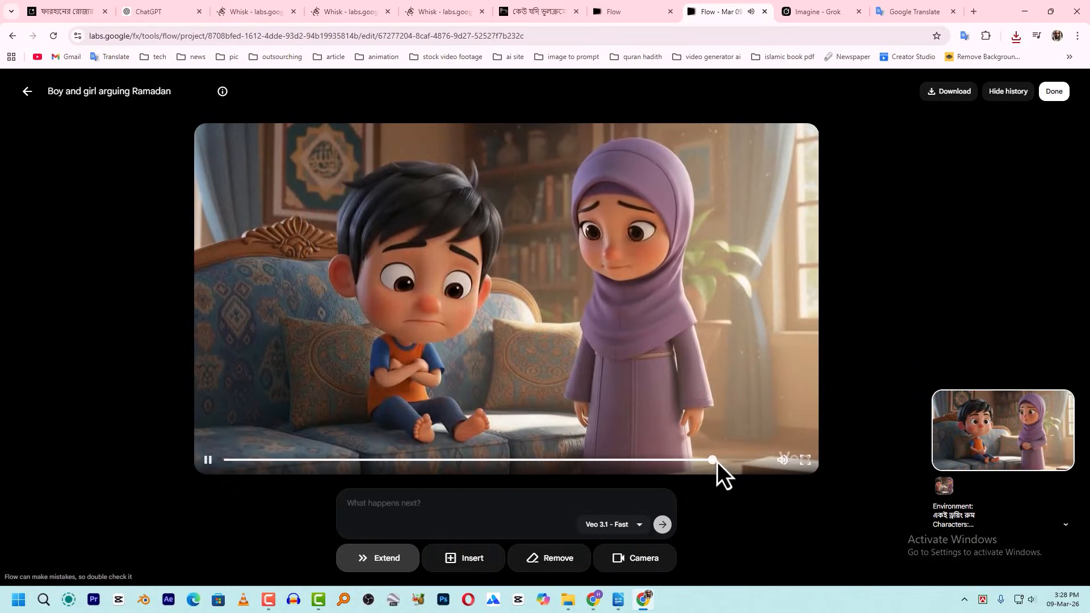
{"action": "left_click", "coordinate": [718, 460]}
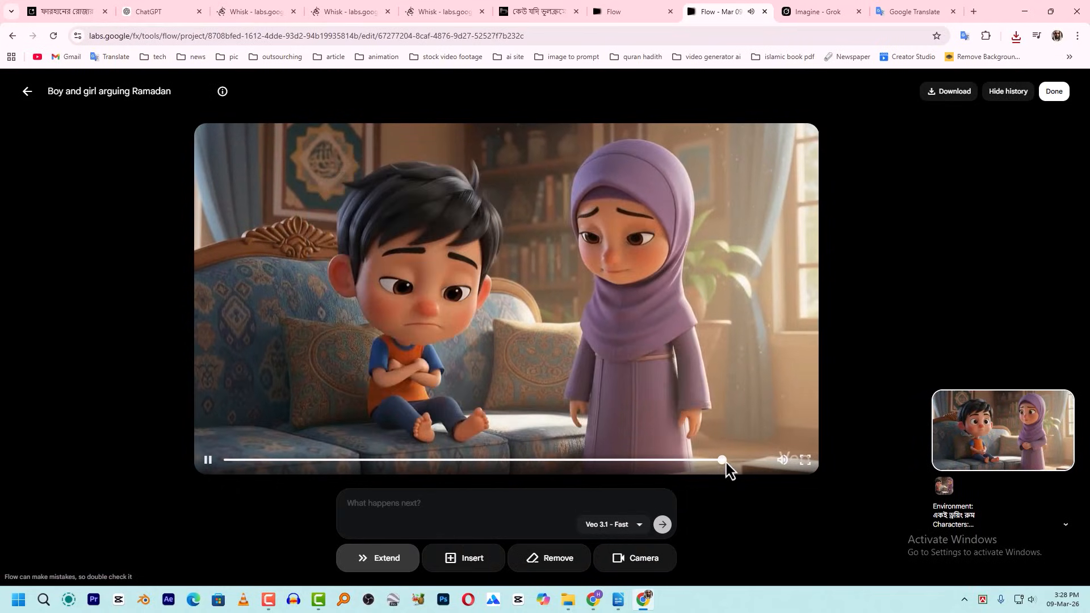
{"action": "left_click", "coordinate": [213, 461]}
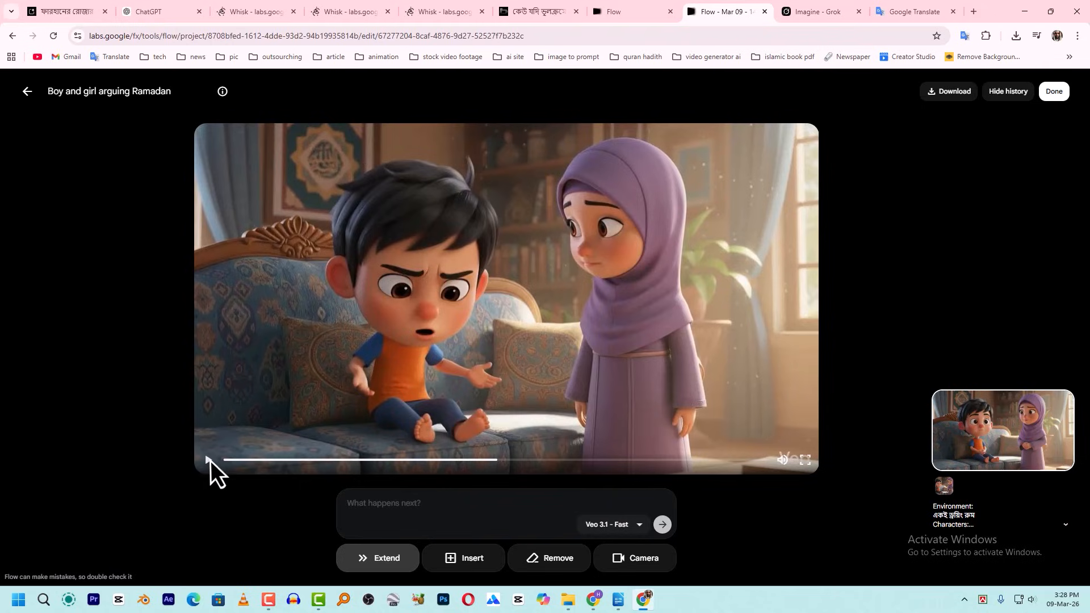
{"action": "left_click", "coordinate": [209, 460]}
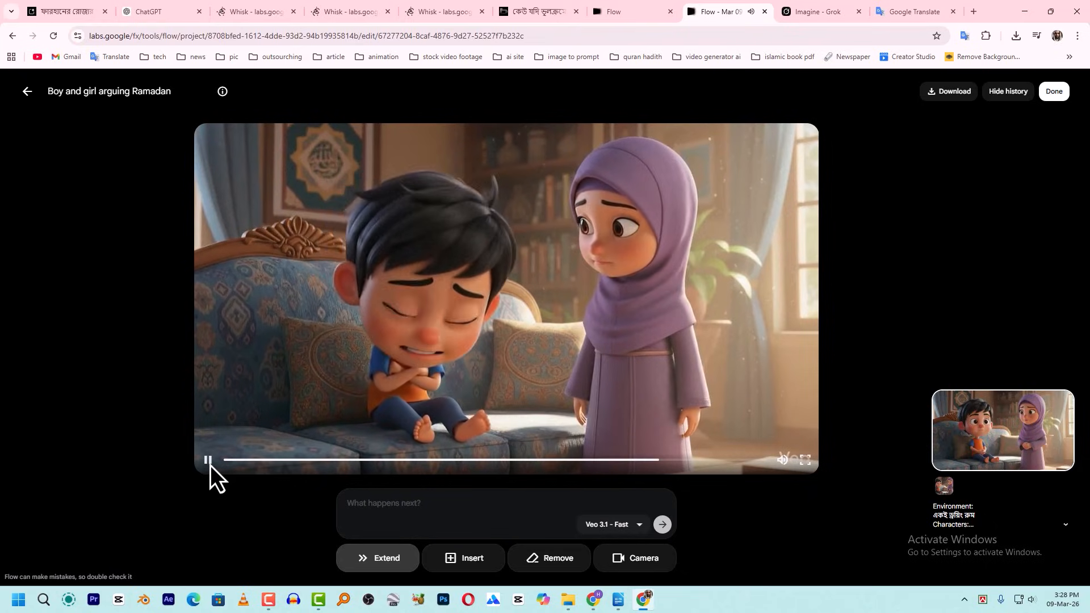
{"action": "left_click", "coordinate": [209, 461]}
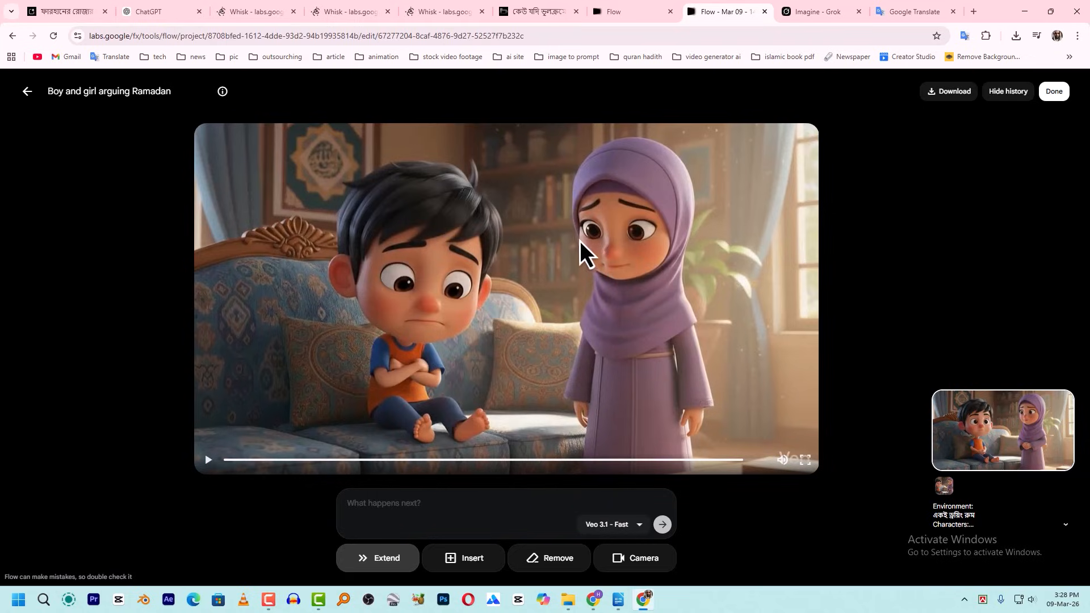
Switch to the Downloads folder in File Explorer and open video 05 in VLC.
{"action": "left_click", "coordinate": [1016, 36]}
{"action": "left_click", "coordinate": [972, 89]}
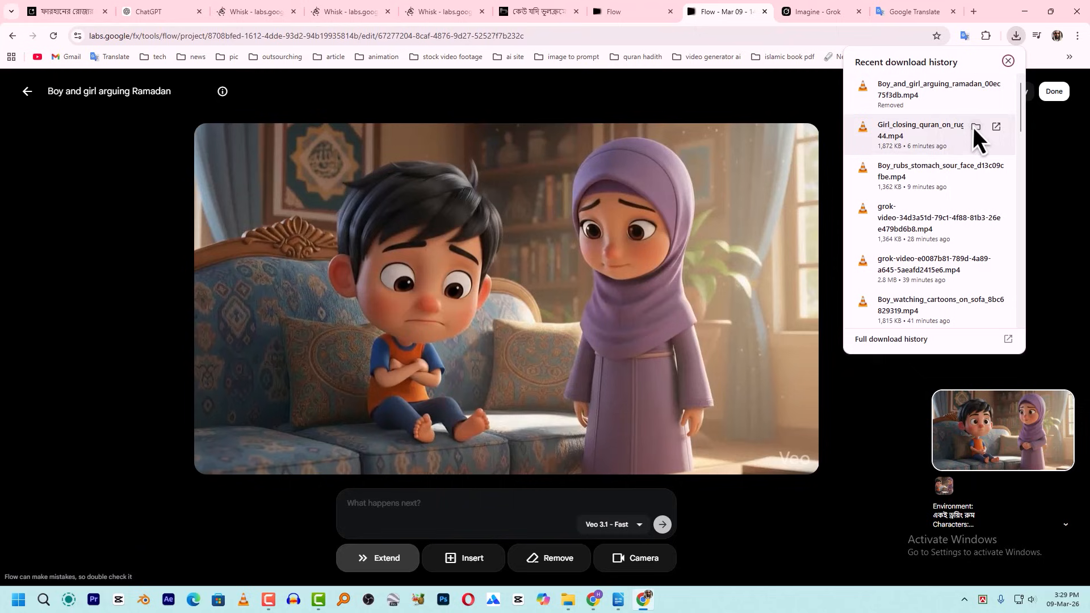
{"action": "left_click", "coordinate": [975, 127]}
{"action": "mouse_move", "coordinate": [572, 607]}
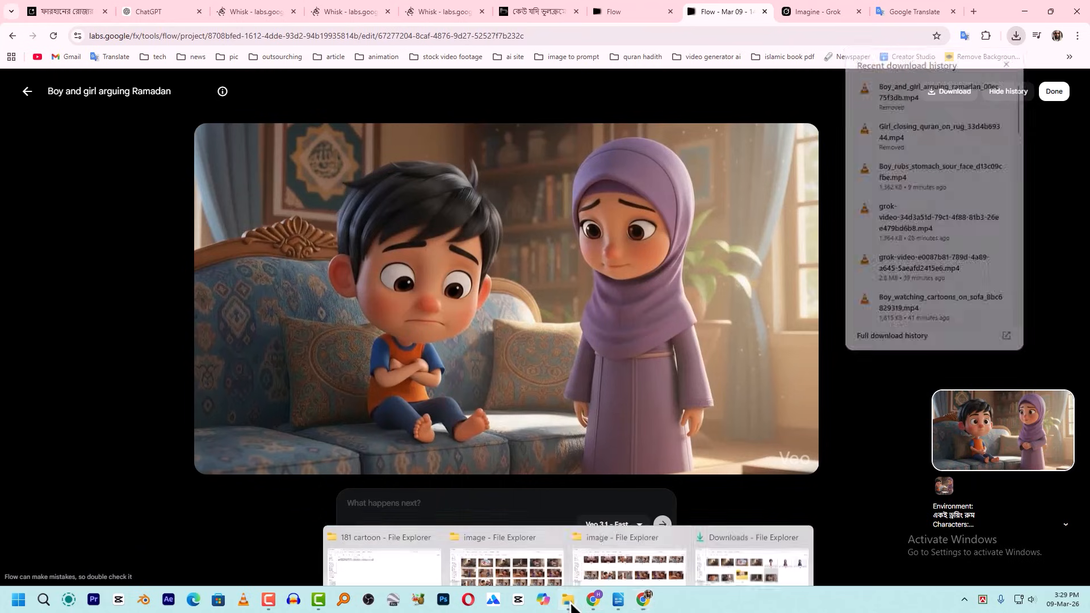
{"action": "left_click", "coordinate": [749, 544]}
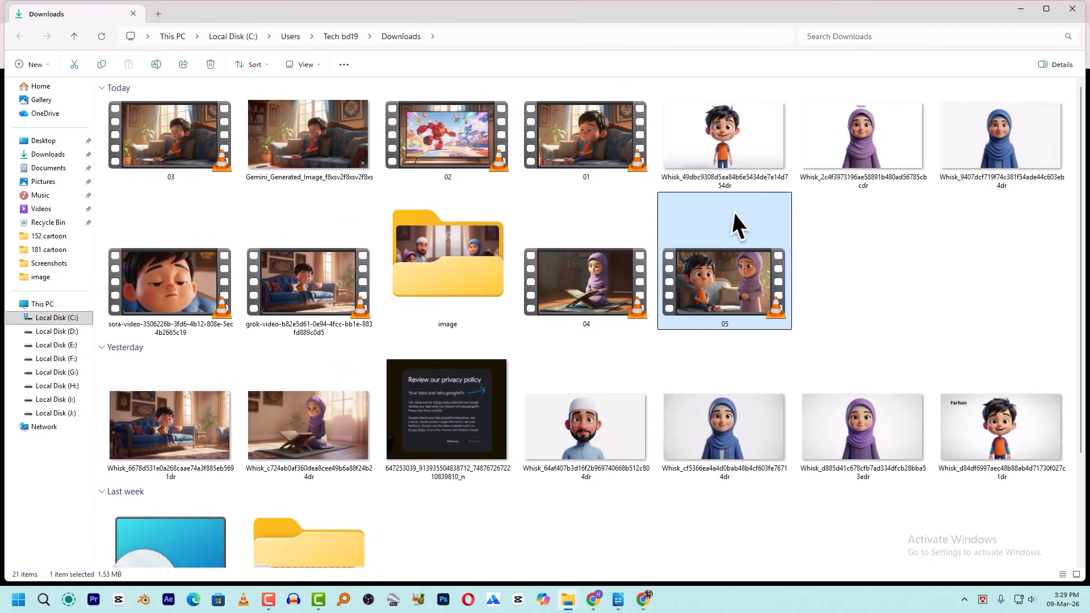
{"action": "double_click", "coordinate": [759, 284]}
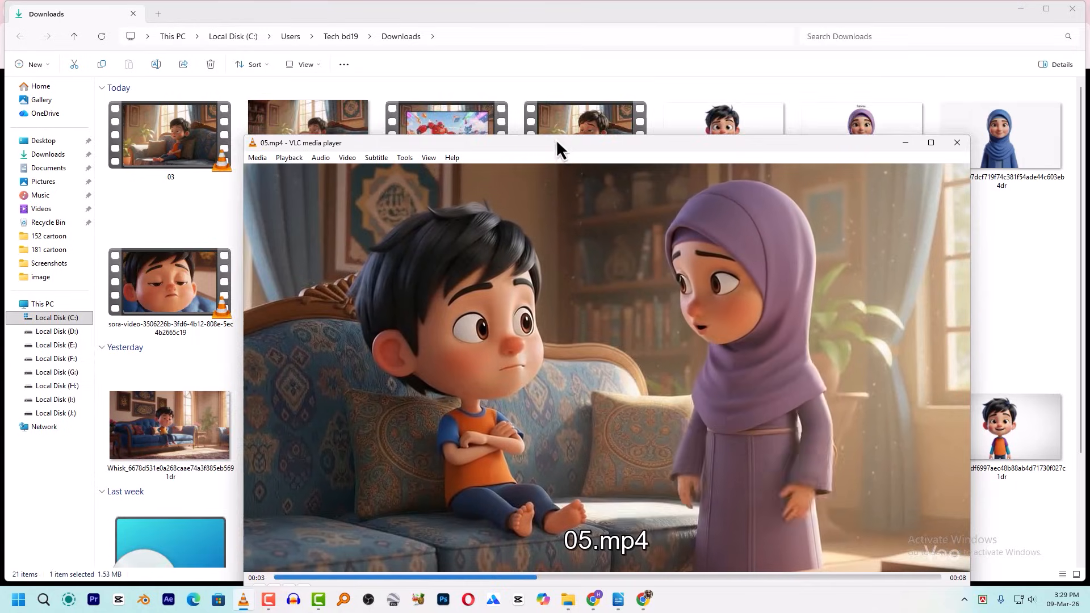
Save a VLC snapshot of 05.mp4 paused at 00:07, close the player and open the Pictures folder.
{"action": "left_click_drag", "start_coordinate": [556, 138], "coordinate": [520, 73]}
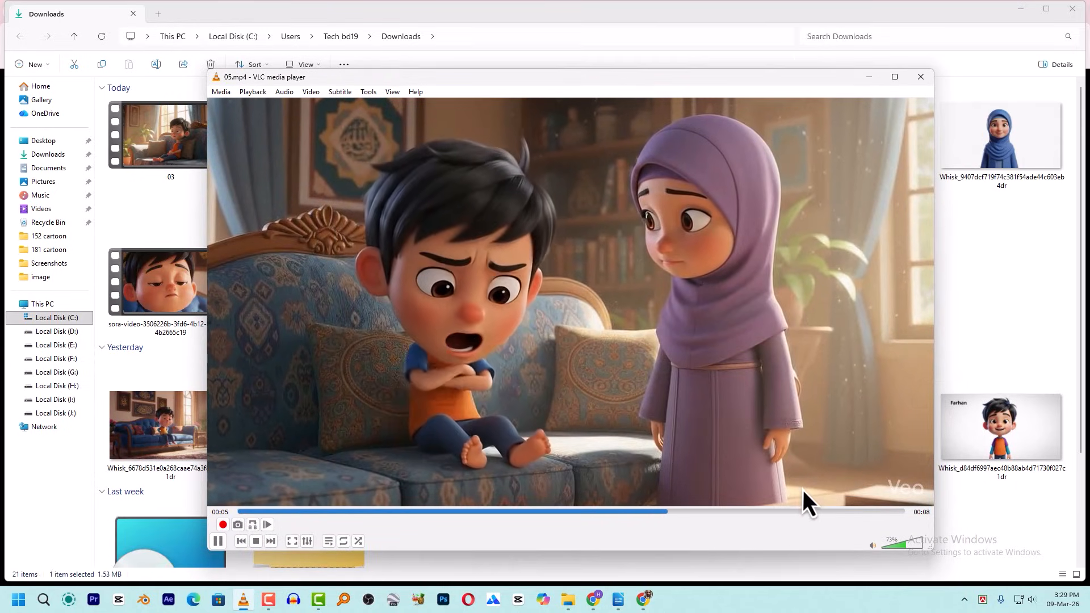
{"action": "key", "text": "space"}
{"action": "key", "text": "space"}
{"action": "key", "text": "space"}
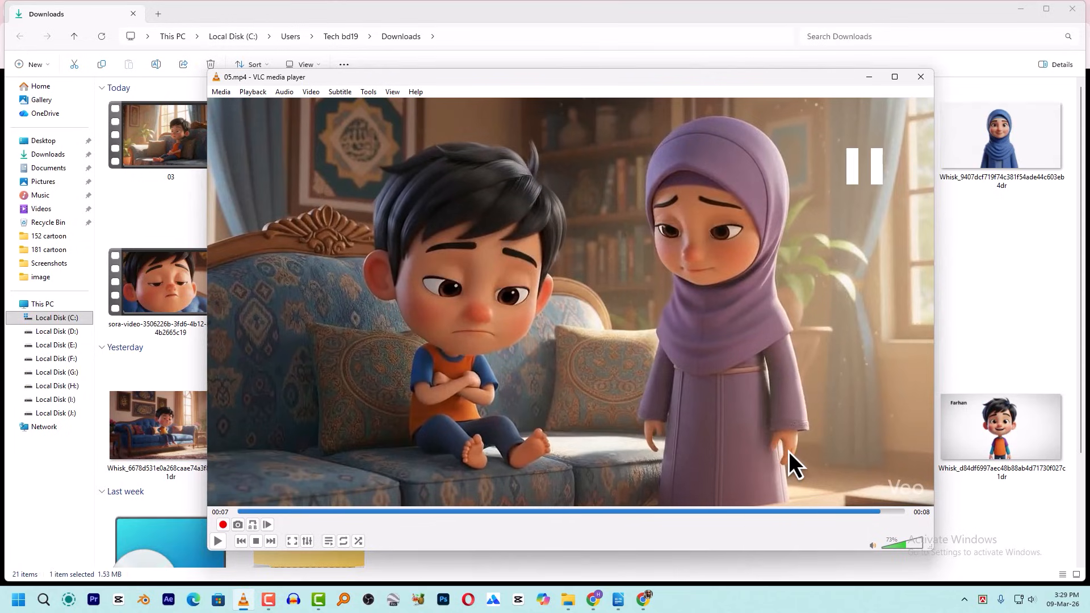
{"action": "left_click", "coordinate": [871, 511]}
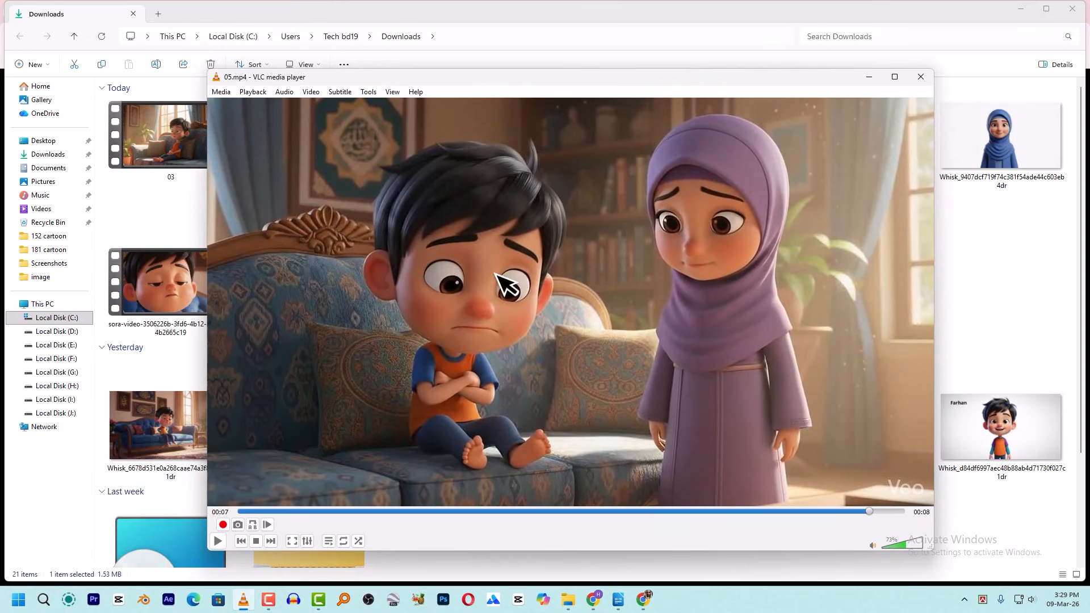
{"action": "left_click", "coordinate": [238, 524]}
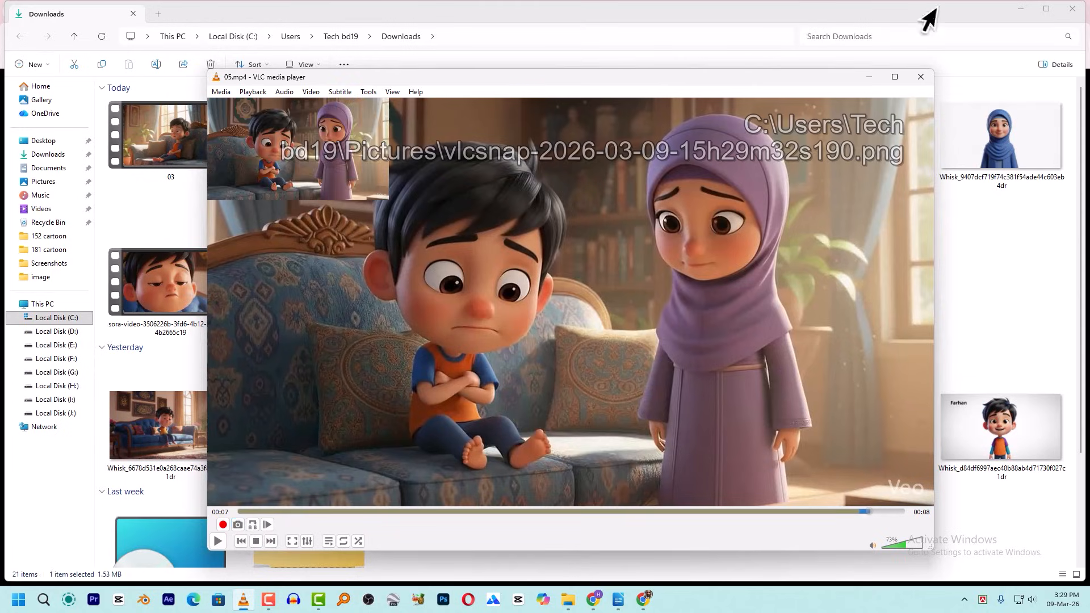
{"action": "left_click", "coordinate": [921, 77]}
{"action": "left_click", "coordinate": [43, 181]}
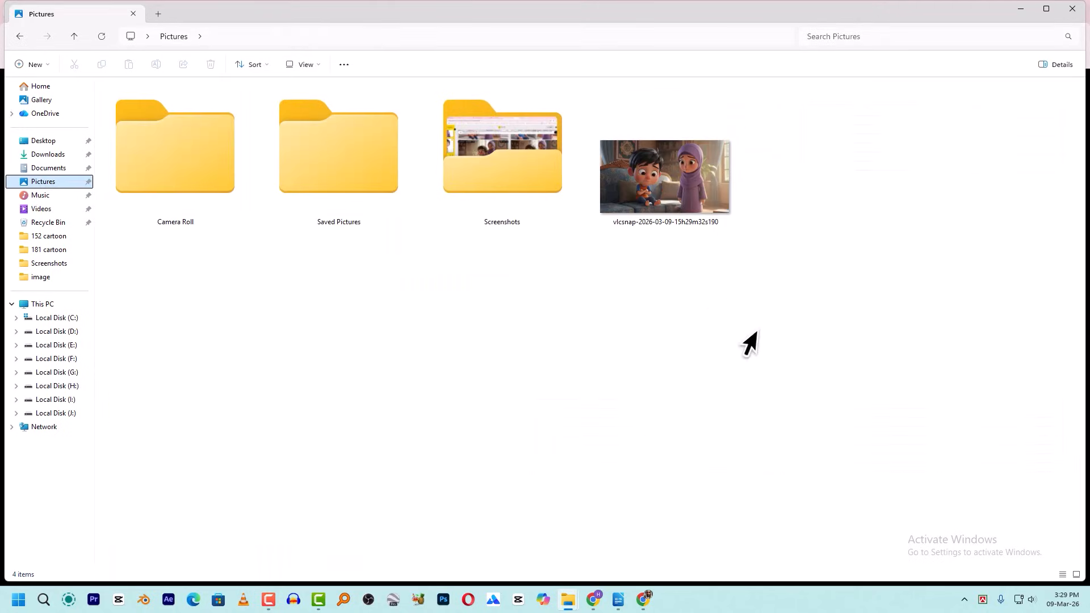
Return to the Flow project and upload the VLC snapshot from Pictures as the start frame of a new video.
{"action": "left_click", "coordinate": [648, 597]}
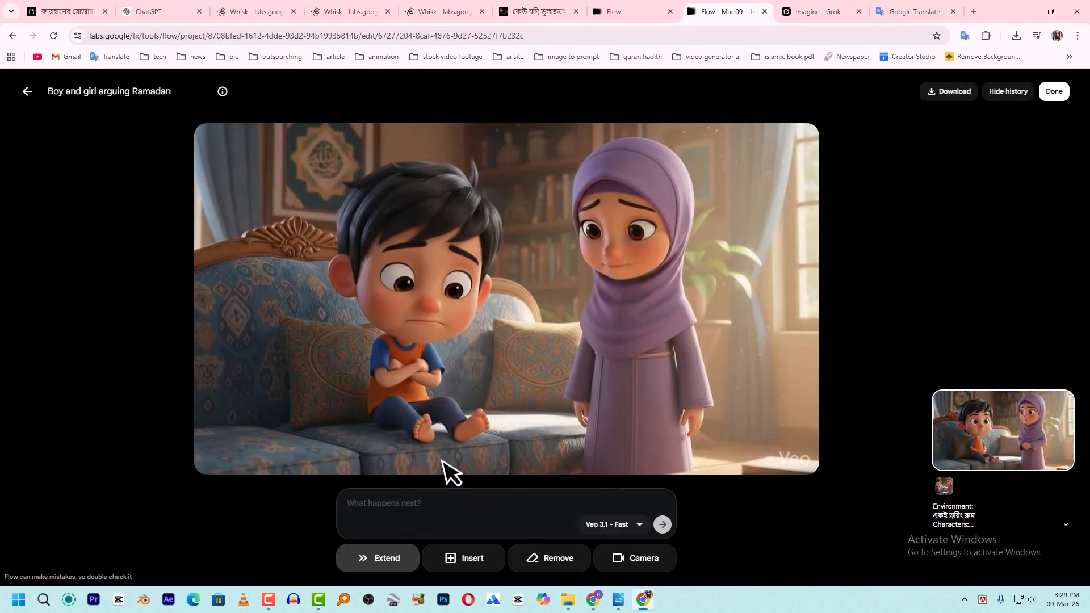
{"action": "left_click", "coordinate": [26, 92]}
{"action": "left_click", "coordinate": [403, 507]}
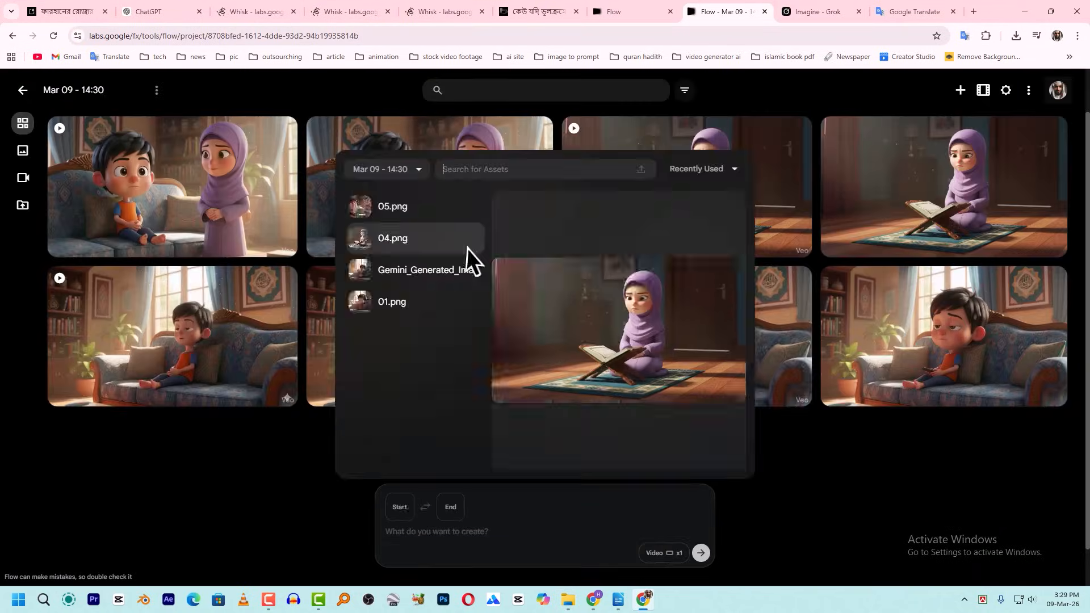
{"action": "left_click", "coordinate": [641, 169]}
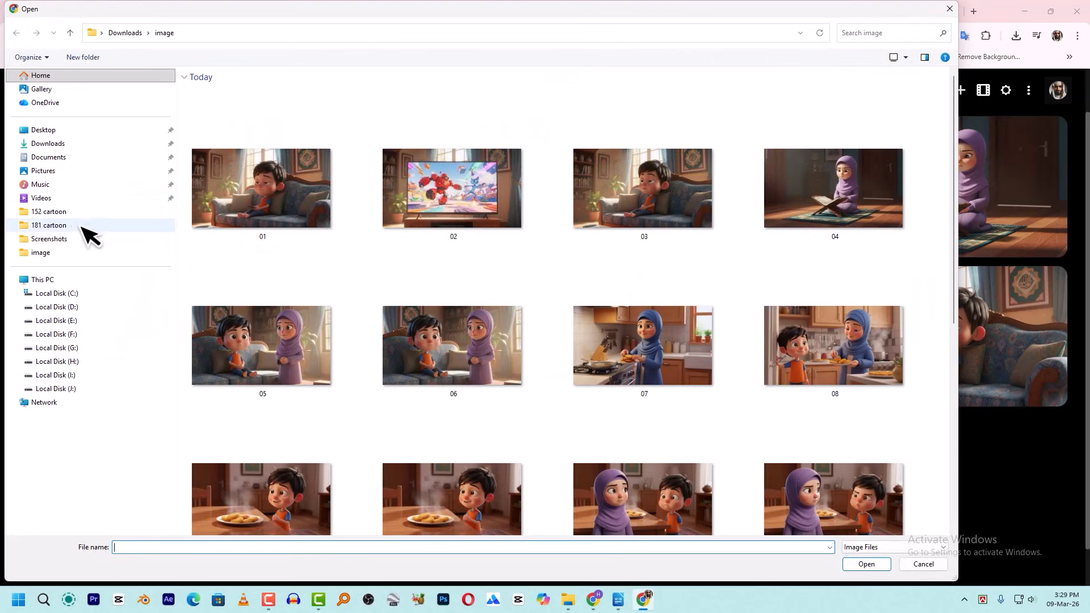
{"action": "left_click", "coordinate": [44, 171]}
{"action": "double_click", "coordinate": [742, 206]}
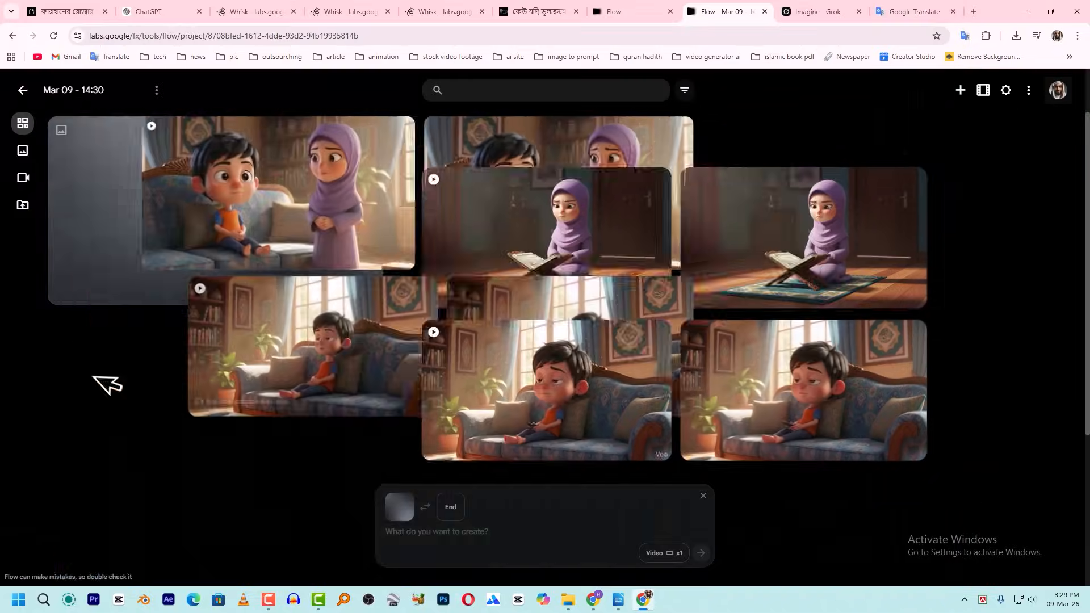
Copy the selected Shot 6 description from the Writer document and paste it into the Flow video prompt.
{"action": "left_click", "coordinate": [618, 600]}
{"action": "key", "text": "ctrl+c"}
{"action": "key", "text": "alt+Tab"}
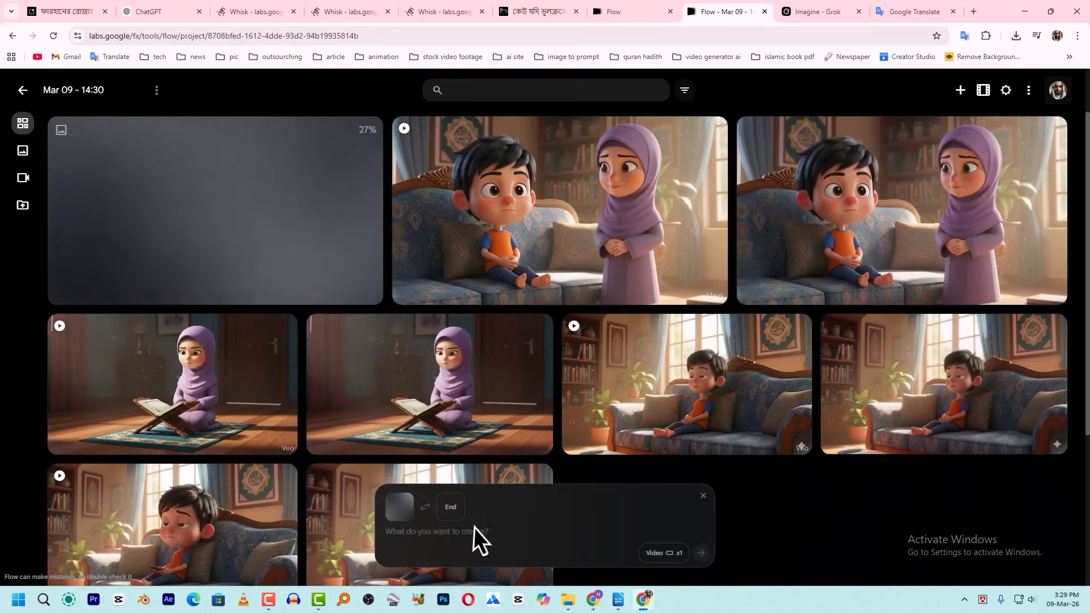
{"action": "left_click", "coordinate": [499, 544]}
{"action": "key", "text": "ctrl+v"}
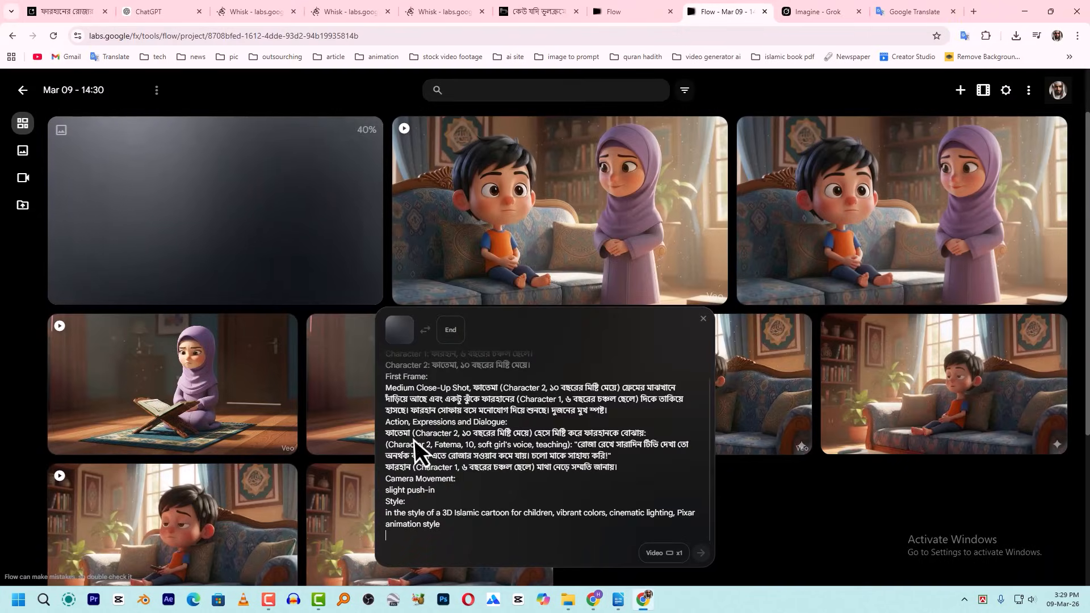
Delete the First Frame section from the pasted Shot 6 prompt and submit it to generate the Flow video.
{"action": "scroll", "coordinate": [403, 428], "scroll_direction": "up", "scroll_amount": 3}
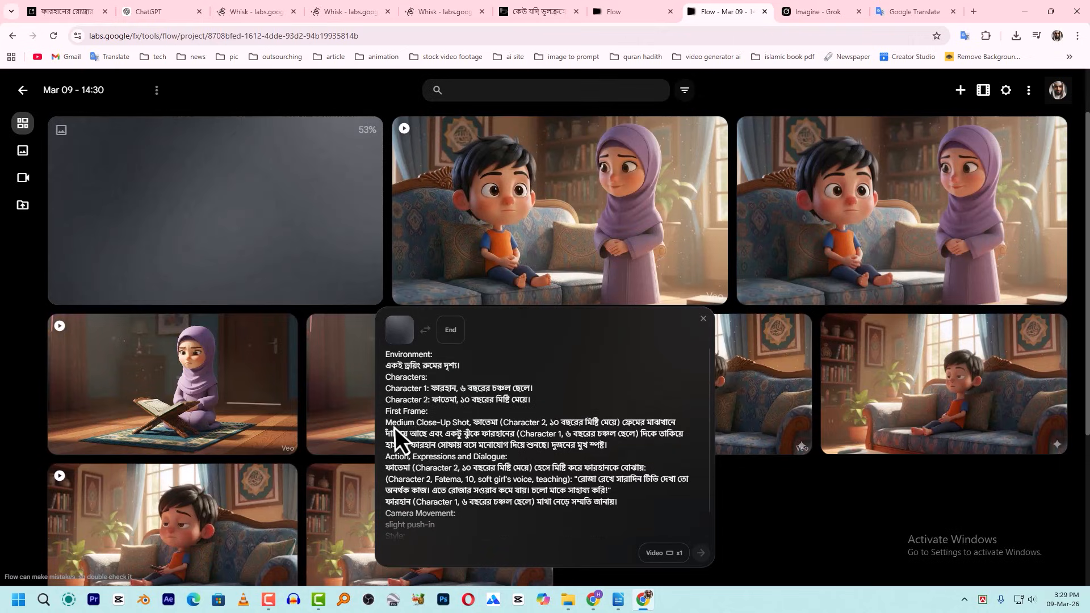
{"action": "double_click", "coordinate": [390, 413]}
{"action": "left_click", "coordinate": [652, 448], "text": "shift"}
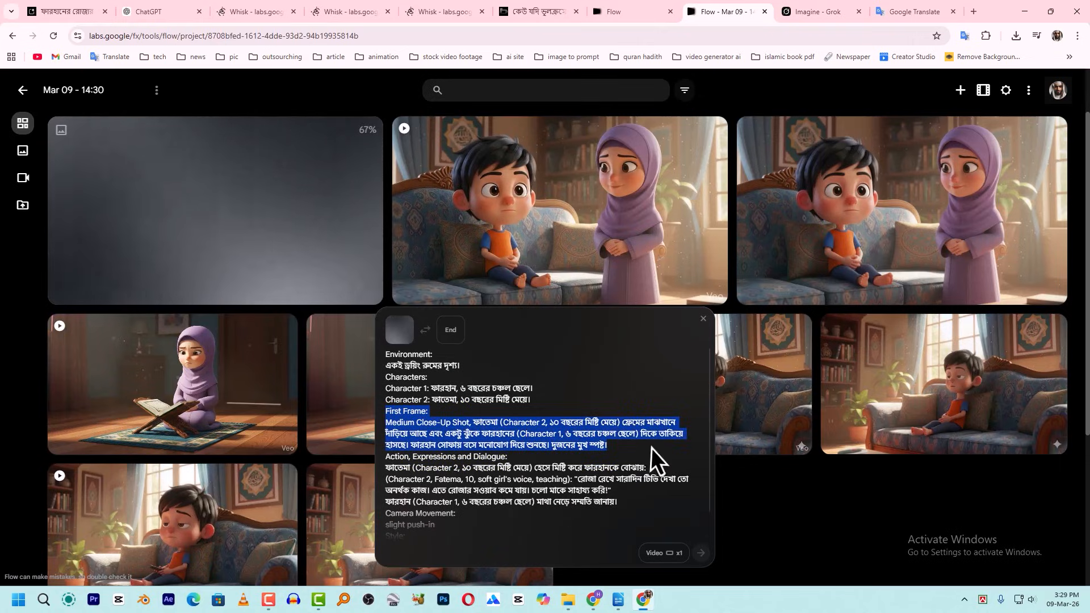
{"action": "key", "text": "BackSpace"}
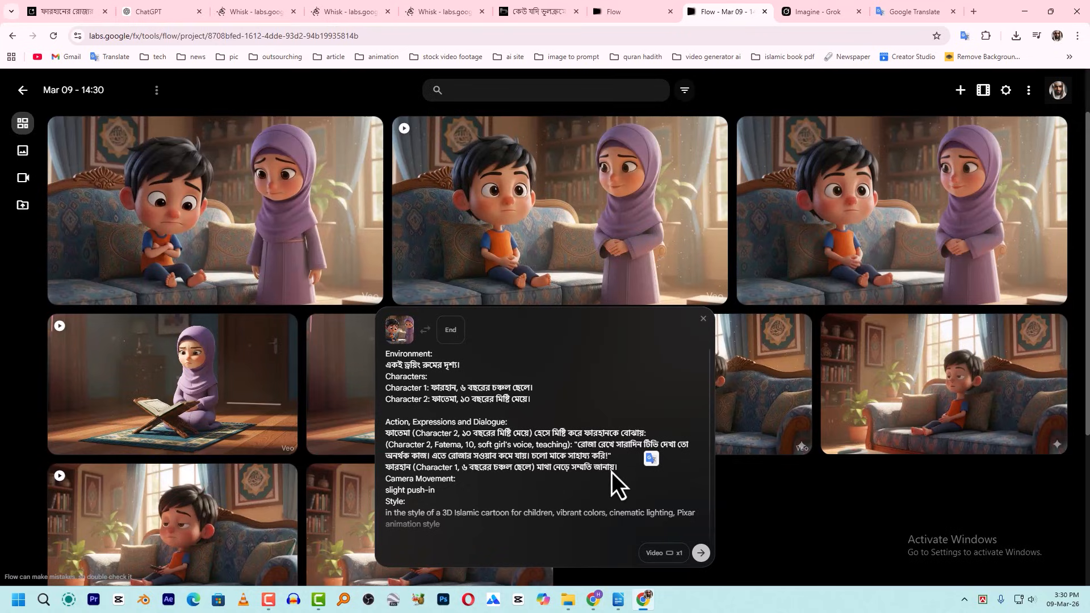
{"action": "left_click", "coordinate": [700, 553]}
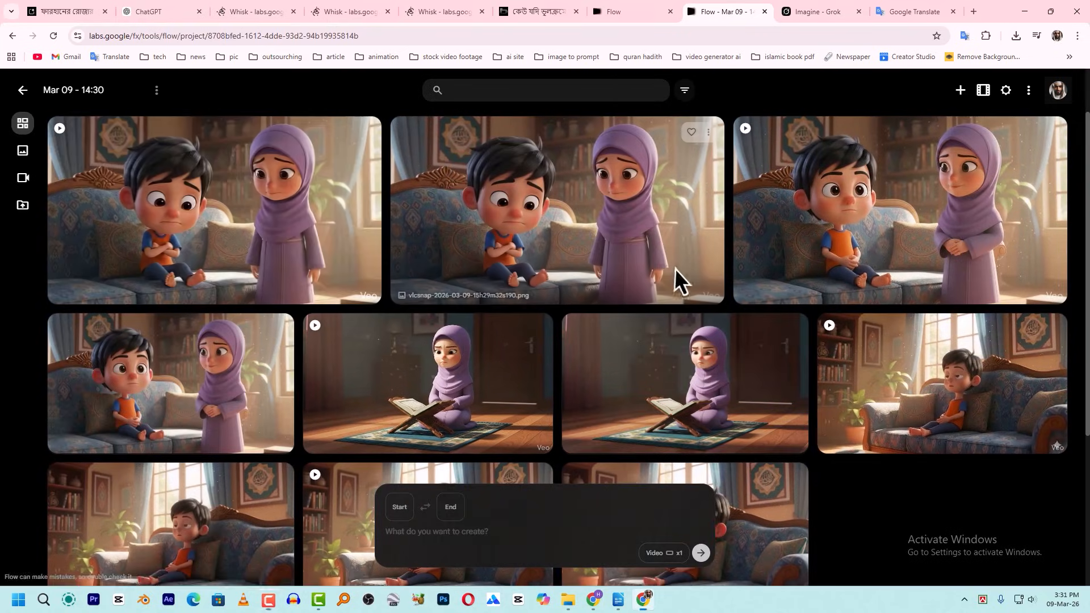
Open and play the newly generated Shot 6 video in Flow to review the animation.
{"action": "left_click", "coordinate": [292, 185]}
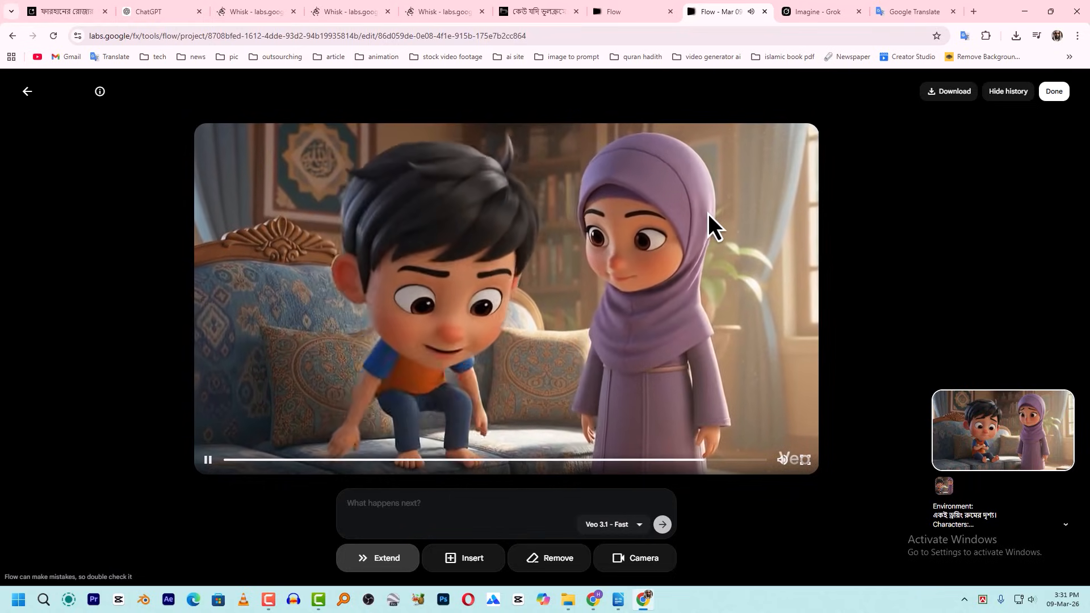
Pause the Shot 6 video, compare it with the Shot 6 dialogue in the Writer document, and resume playback in Flow.
{"action": "left_click", "coordinate": [211, 462]}
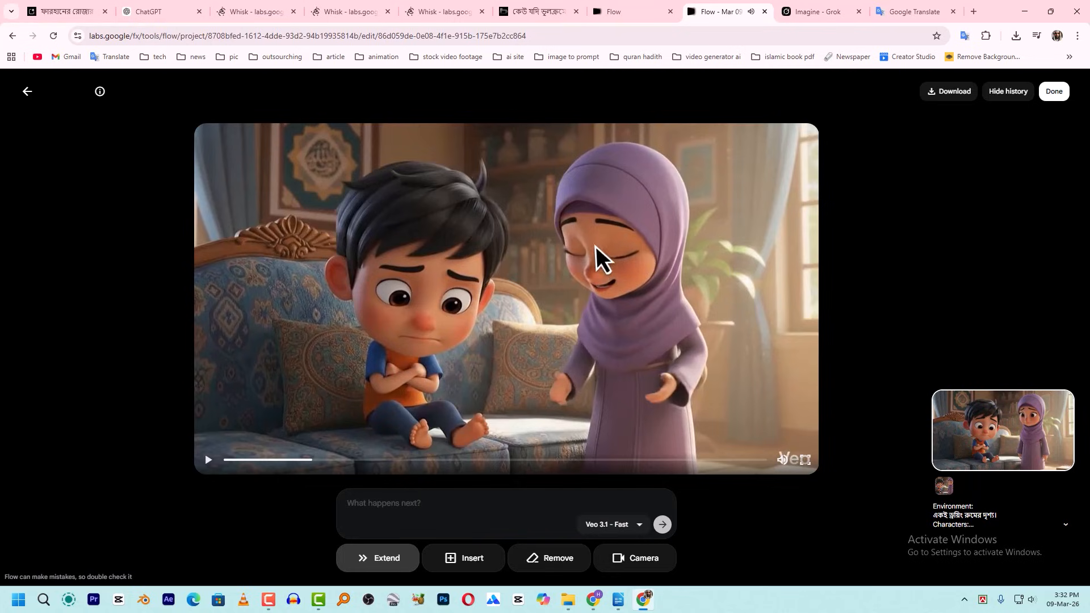
{"action": "left_click", "coordinate": [620, 596]}
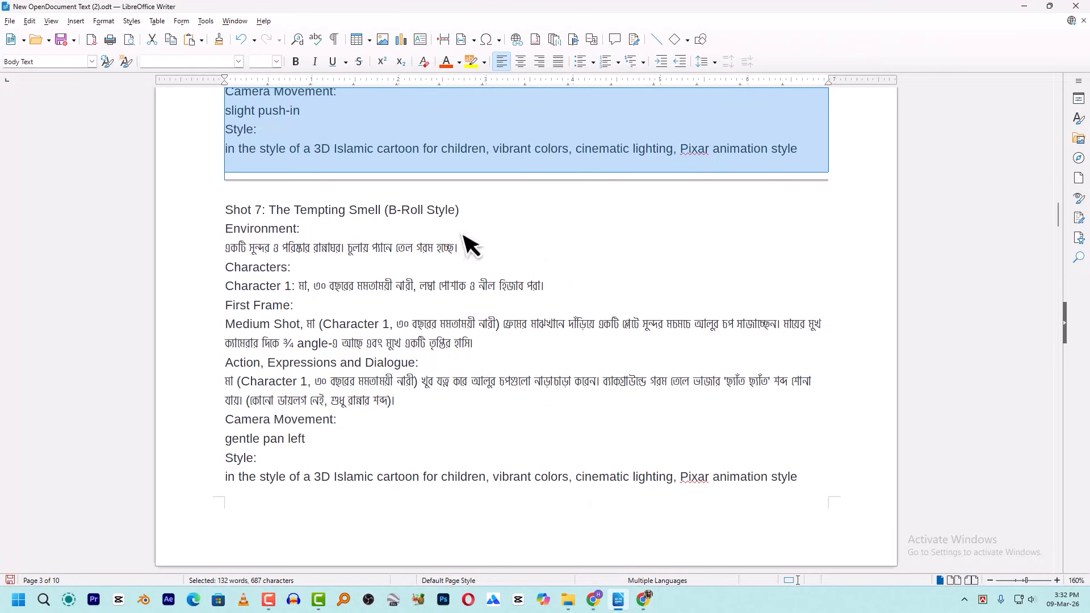
{"action": "scroll", "coordinate": [468, 244], "scroll_direction": "up", "scroll_amount": 5}
{"action": "left_click", "coordinate": [253, 287]}
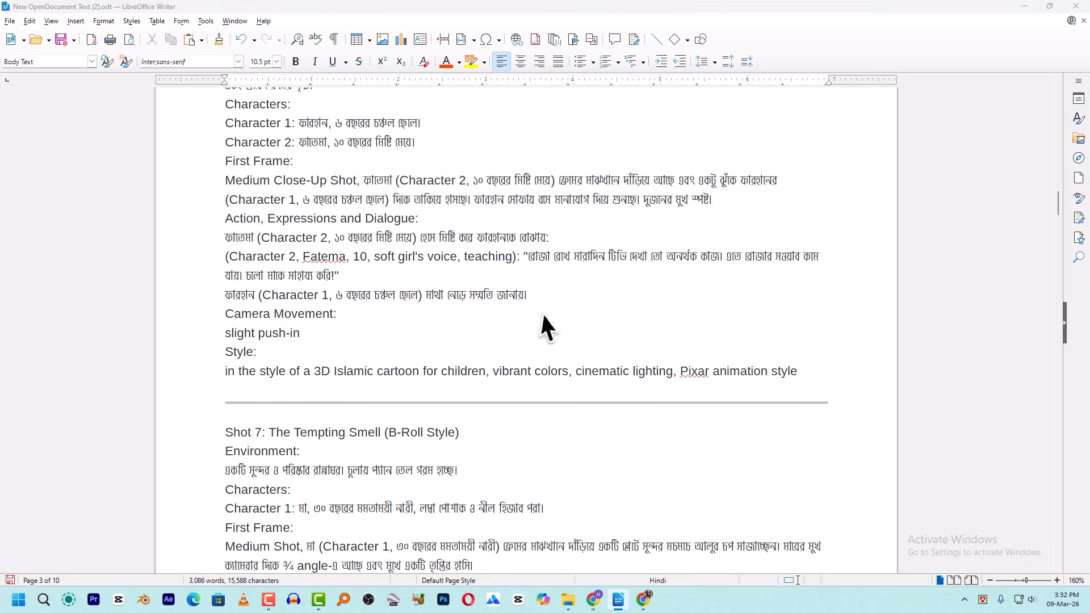
{"action": "key", "text": "alt+Tab"}
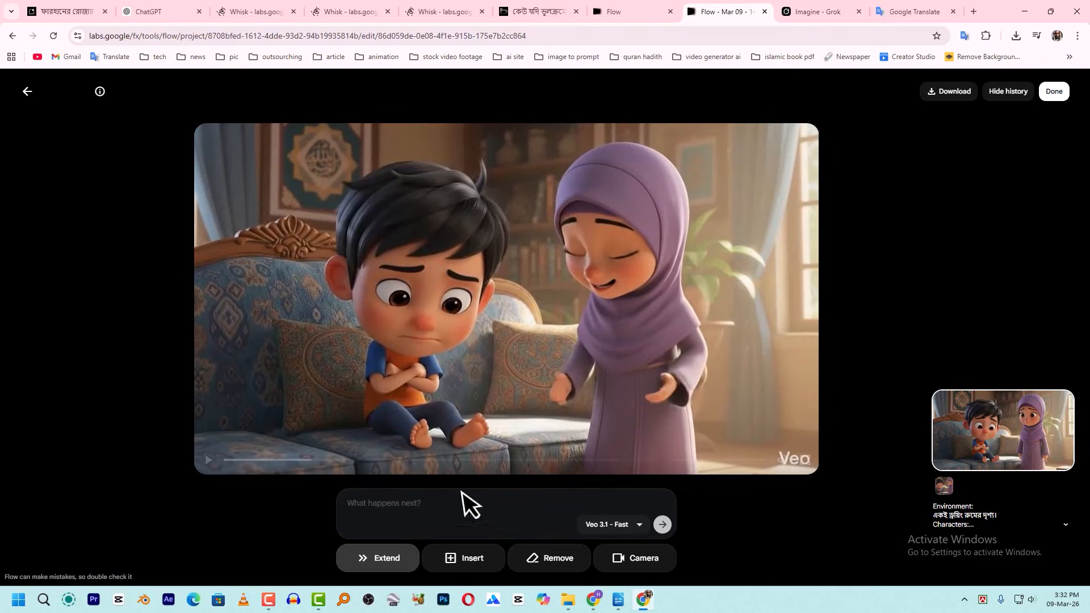
{"action": "left_click", "coordinate": [738, 250]}
Download the Shot 6 video from Flow at 720p original size and rename the file as 06 in Downloads.
{"action": "left_click", "coordinate": [929, 93]}
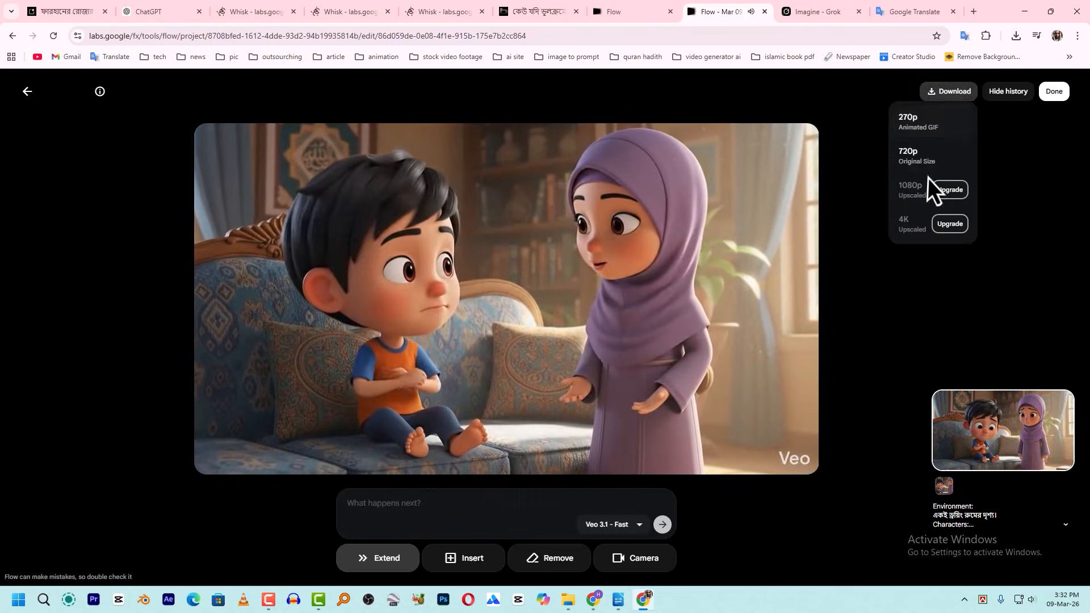
{"action": "left_click", "coordinate": [922, 153]}
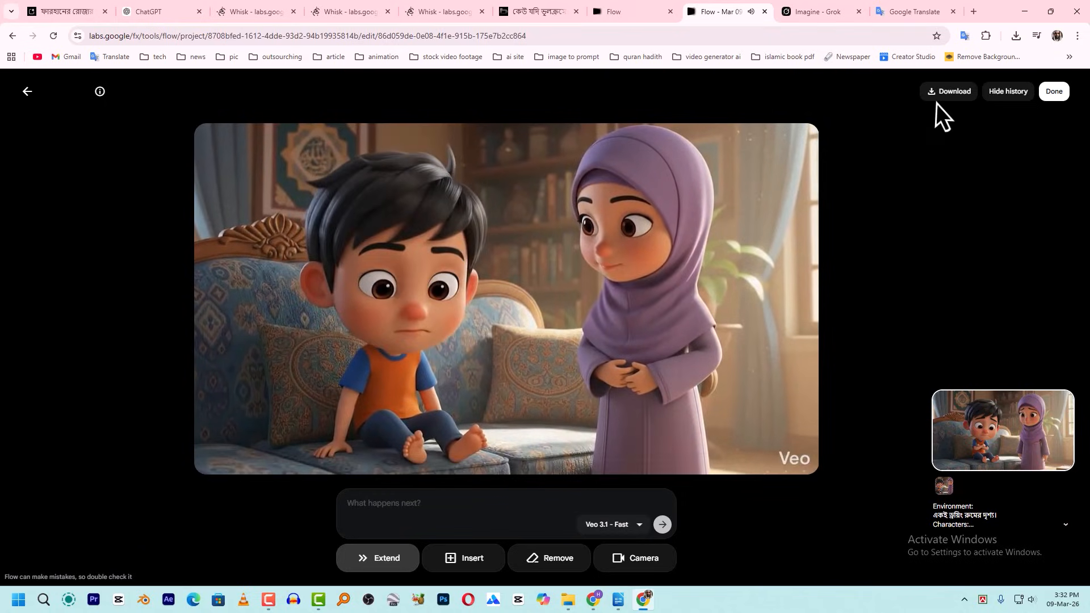
{"action": "left_click", "coordinate": [986, 63]}
{"action": "type", "text": "06"}
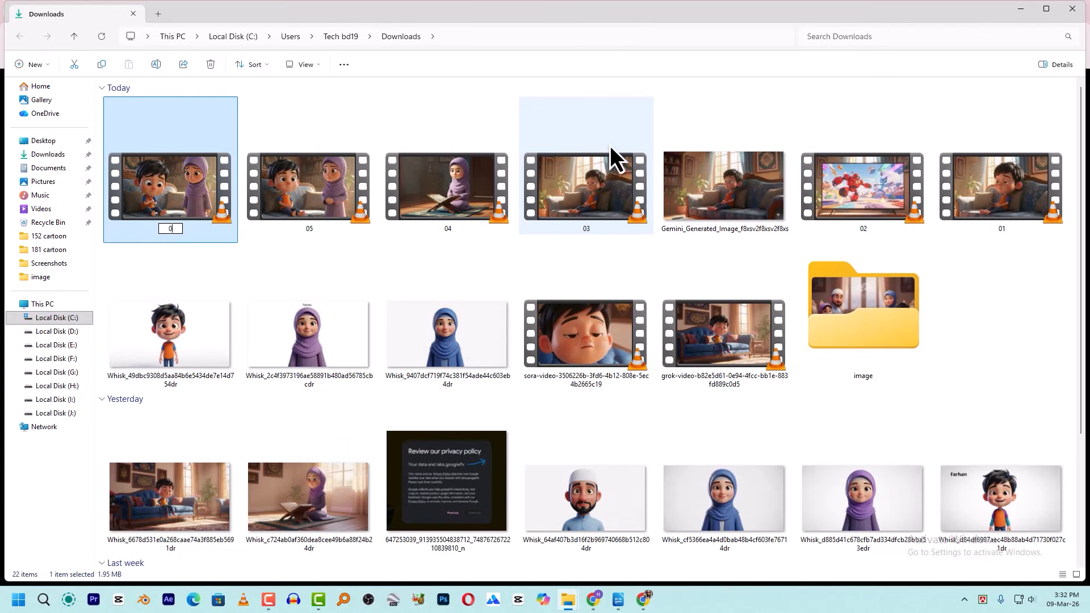
{"action": "key", "text": "Return"}
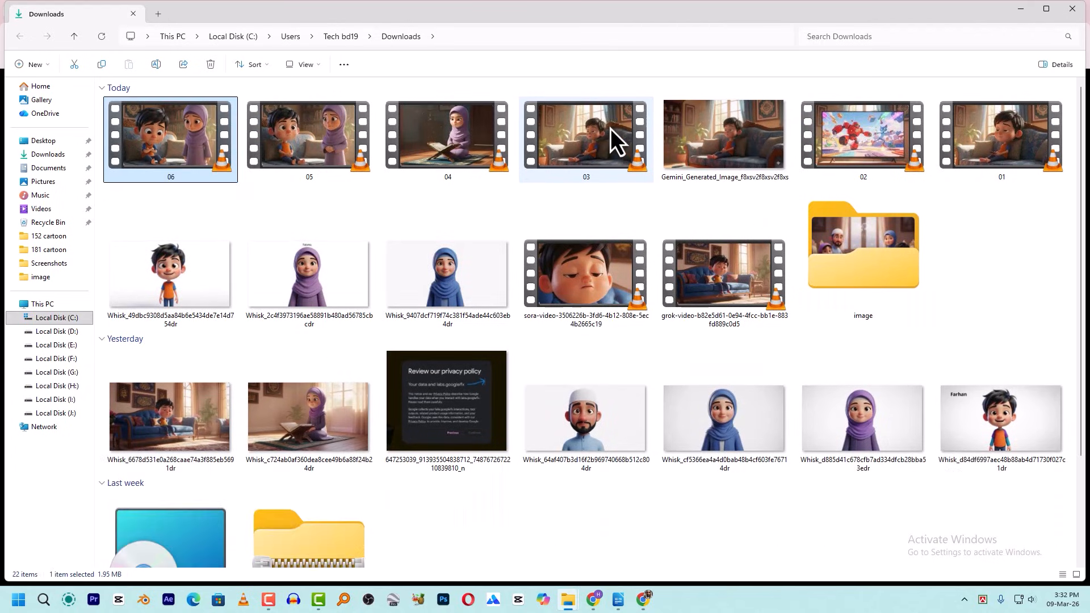
Switch to the Writer document and examine the Shot 7 description, including its title and First Frame section.
{"action": "left_click", "coordinate": [618, 600]}
{"action": "scroll", "coordinate": [458, 370], "scroll_direction": "down", "scroll_amount": 3}
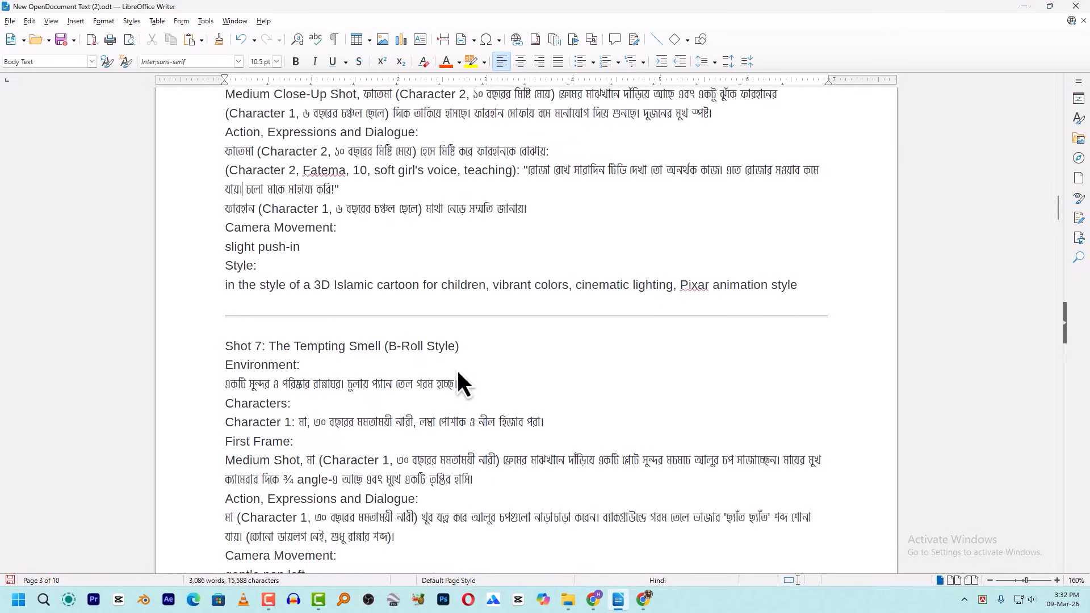
{"action": "scroll", "coordinate": [310, 277], "scroll_direction": "down", "scroll_amount": 2}
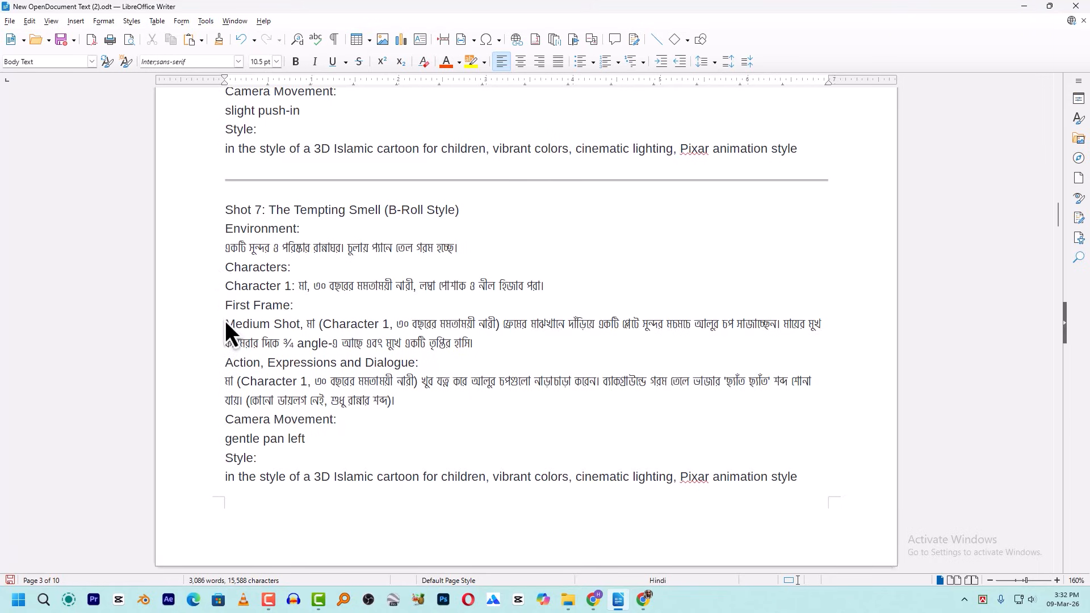
{"action": "left_click_drag", "start_coordinate": [236, 311], "coordinate": [564, 352]}
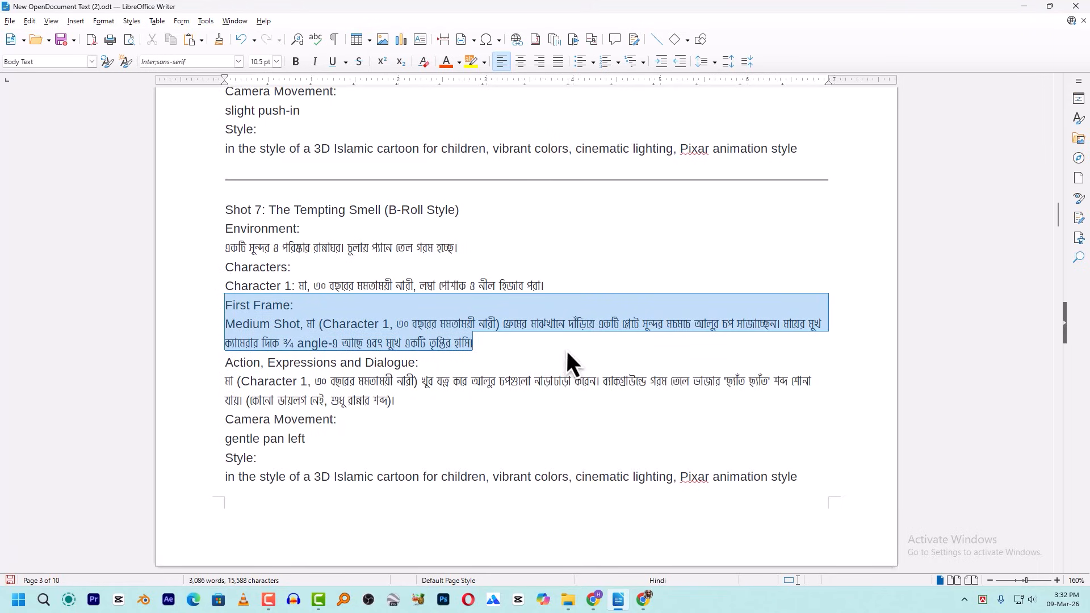
{"action": "left_click", "coordinate": [363, 318]}
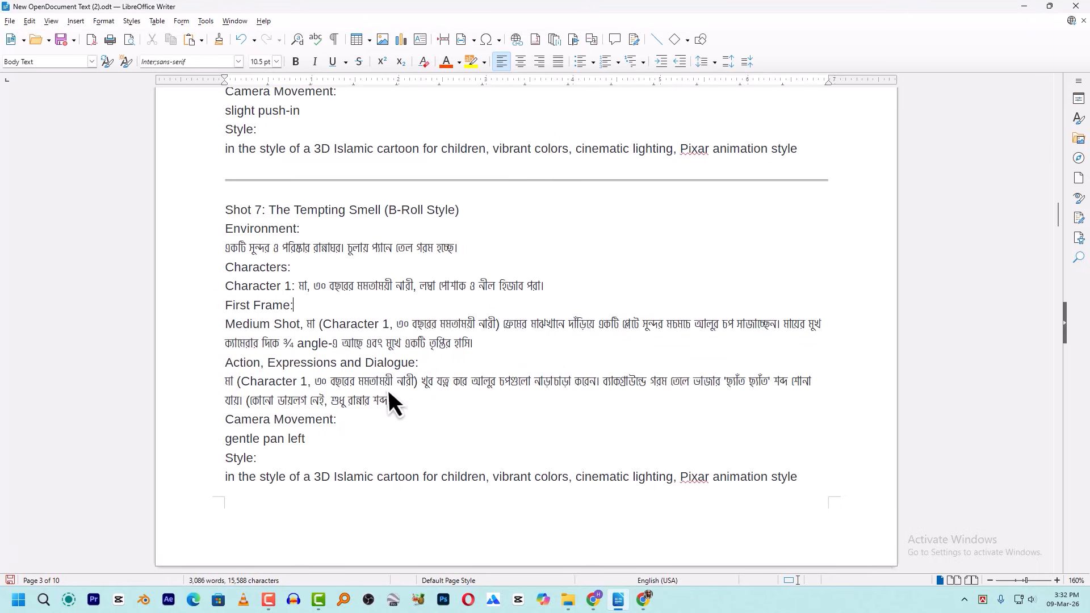
{"action": "left_click_drag", "start_coordinate": [224, 217], "coordinate": [348, 477]}
{"action": "left_click", "coordinate": [217, 210]}
{"action": "left_click_drag", "start_coordinate": [217, 210], "coordinate": [470, 216]}
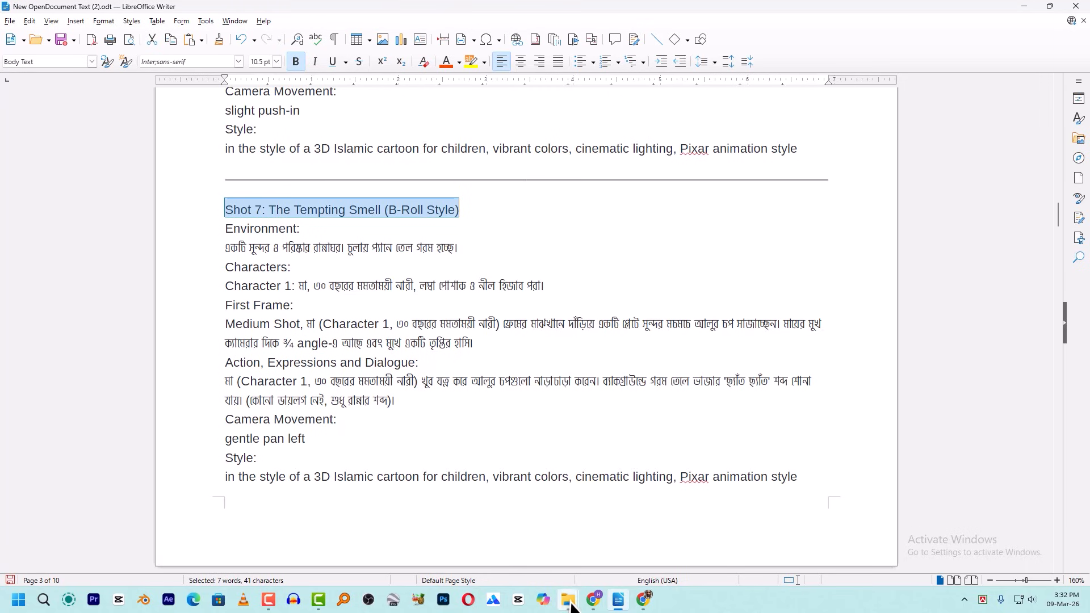
Open image 07 from the image folder in Downloads, examine how it matches Shot 7, and close the viewer.
{"action": "mouse_move", "coordinate": [568, 600]}
{"action": "left_click", "coordinate": [820, 533]}
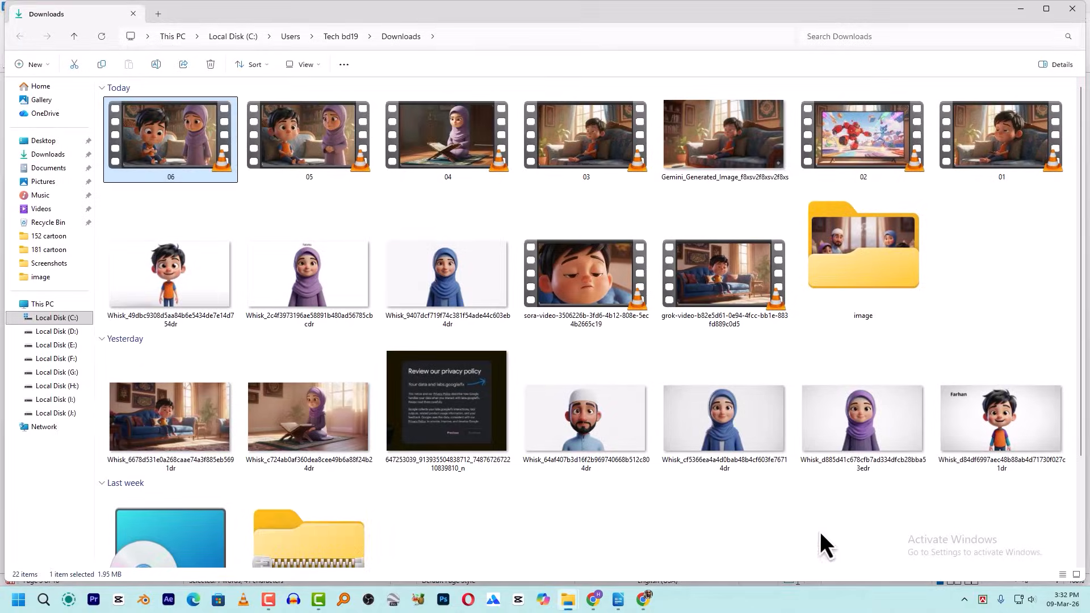
{"action": "left_click", "coordinate": [876, 272]}
{"action": "double_click", "coordinate": [876, 271]}
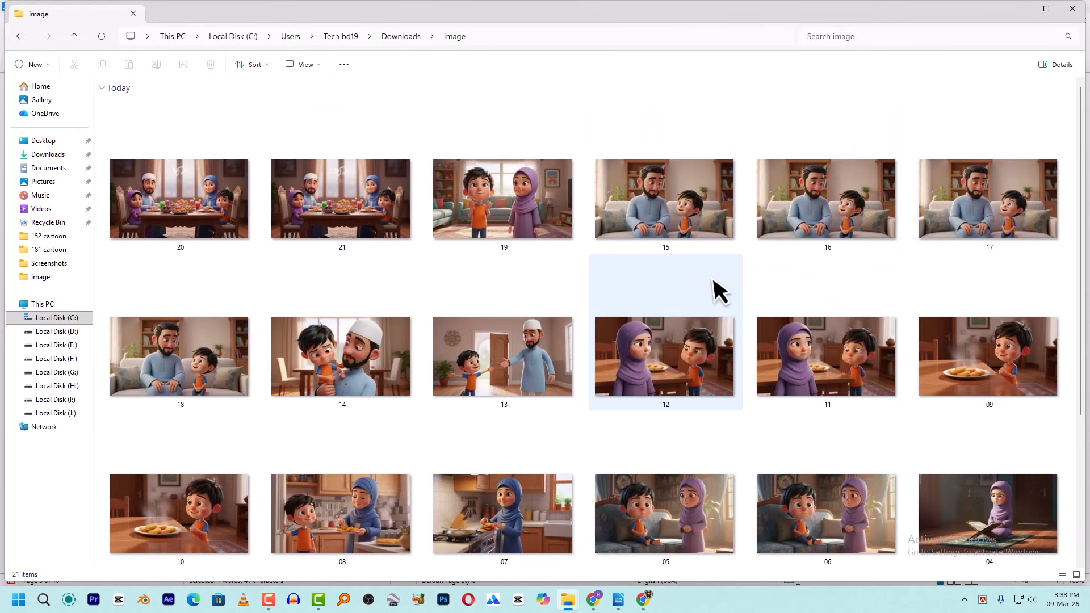
{"action": "scroll", "coordinate": [653, 306], "scroll_direction": "down", "scroll_amount": 2}
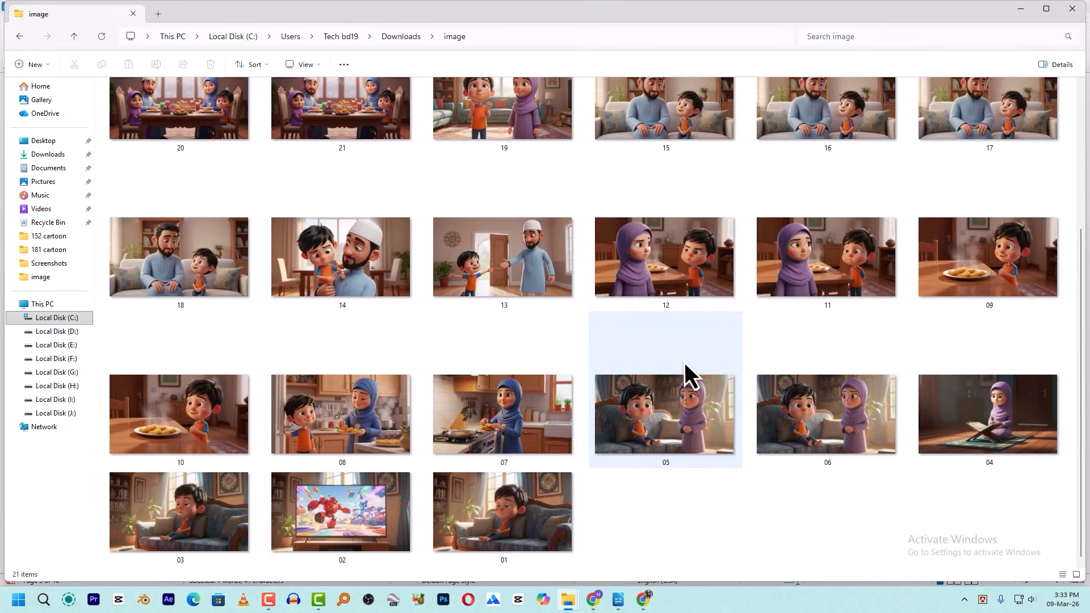
{"action": "left_click", "coordinate": [524, 410]}
{"action": "double_click", "coordinate": [525, 416]}
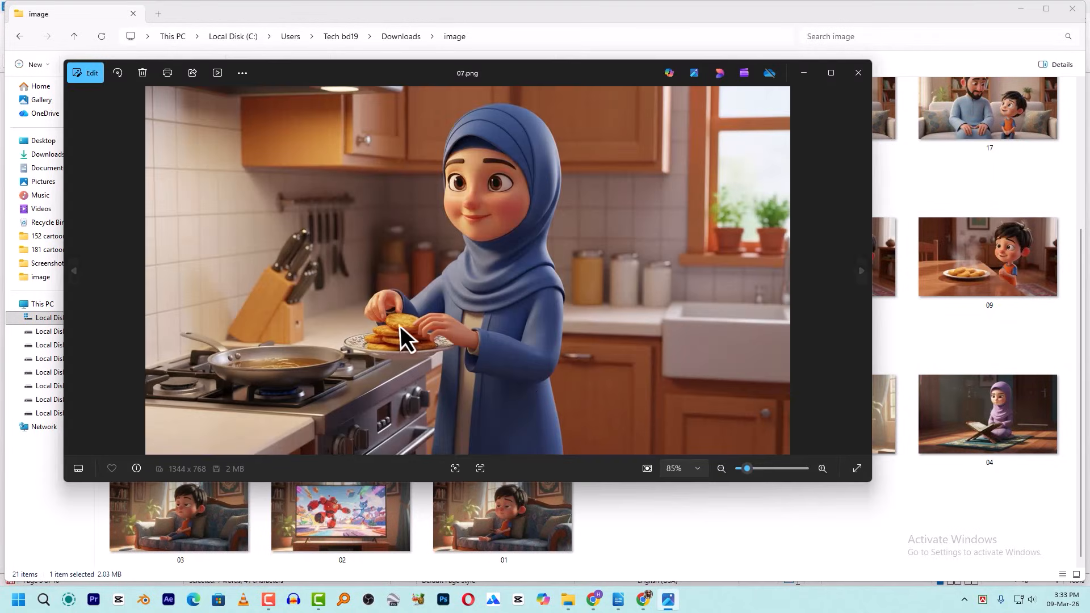
{"action": "left_click", "coordinate": [858, 73]}
In Writer, move "একটি প্লেটে সুন্দর মচমচে আলুর চপ সাজাচ্ছেন।" from Shot 7's First Frame into its Action section, replacing "আলুর চপগুলো নাড়াচাড়া করেন।".
{"action": "left_click", "coordinate": [628, 597]}
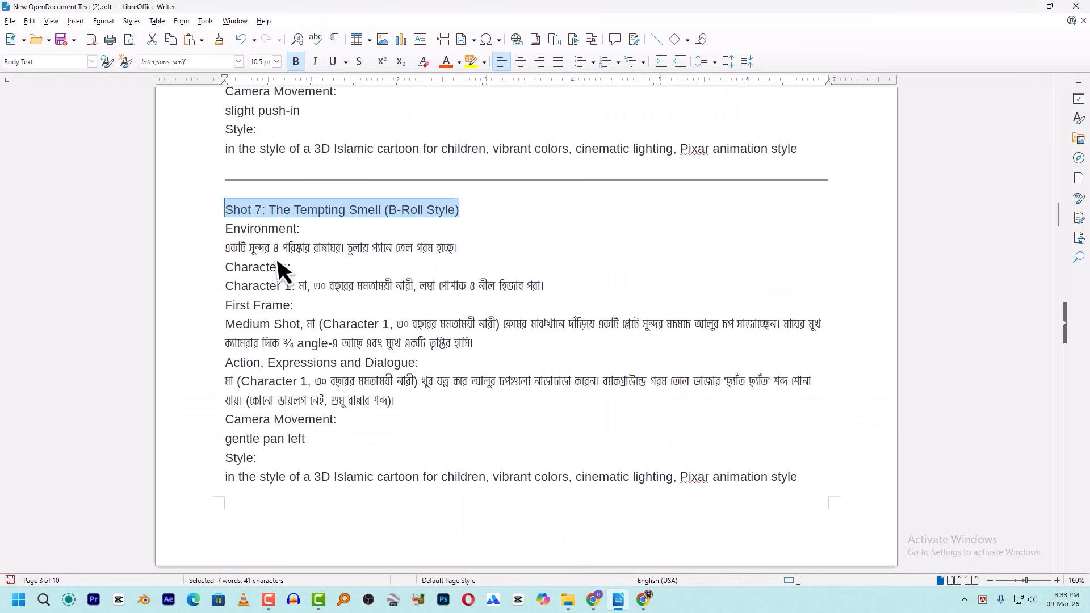
{"action": "left_click", "coordinate": [226, 387]}
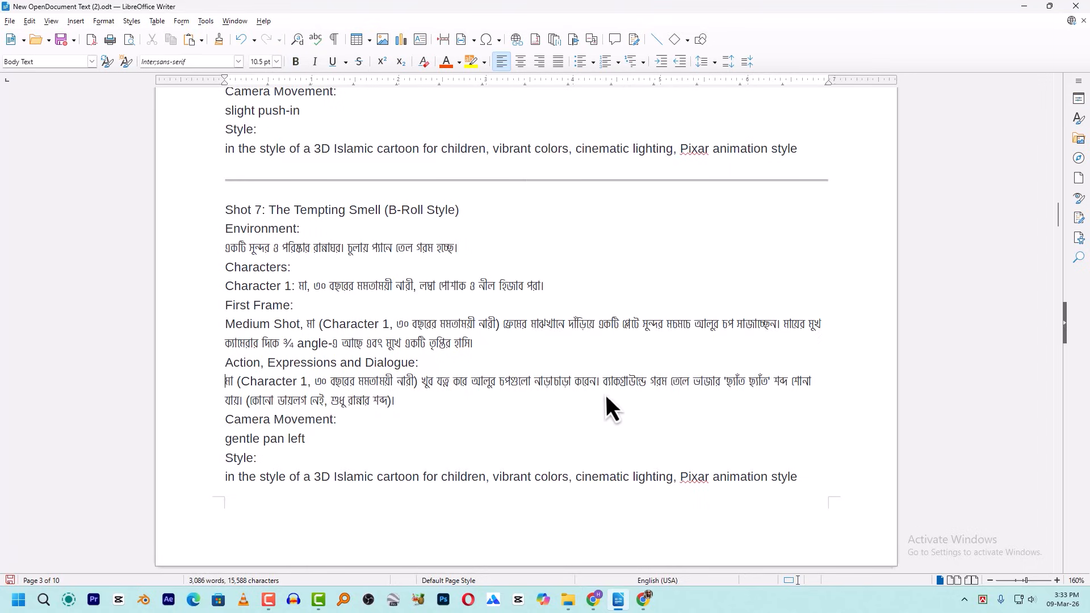
{"action": "left_click_drag", "start_coordinate": [536, 383], "coordinate": [544, 382]}
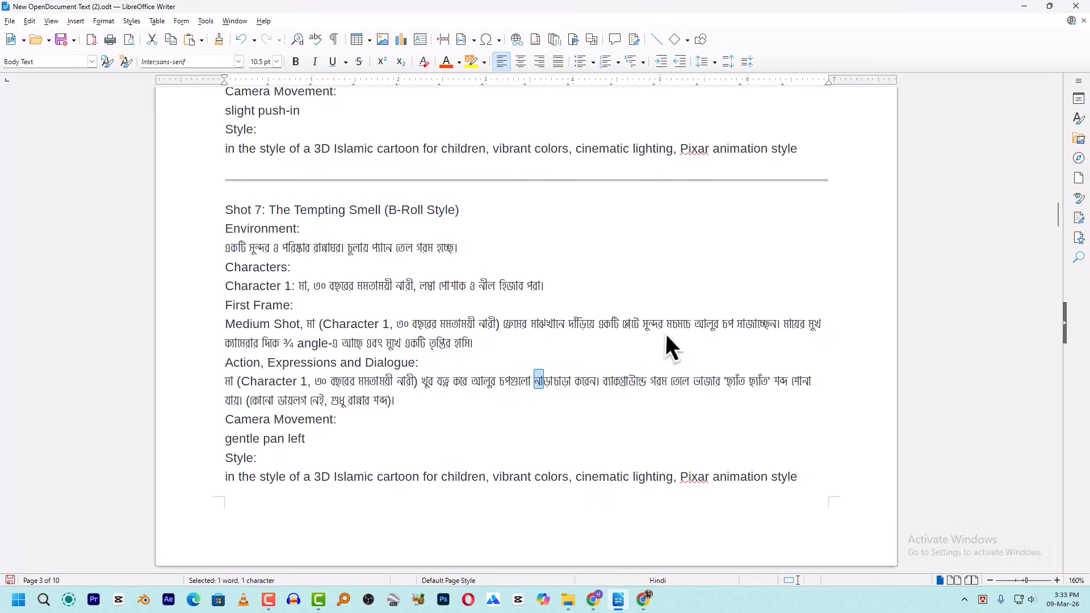
{"action": "left_click_drag", "start_coordinate": [782, 327], "coordinate": [624, 330]}
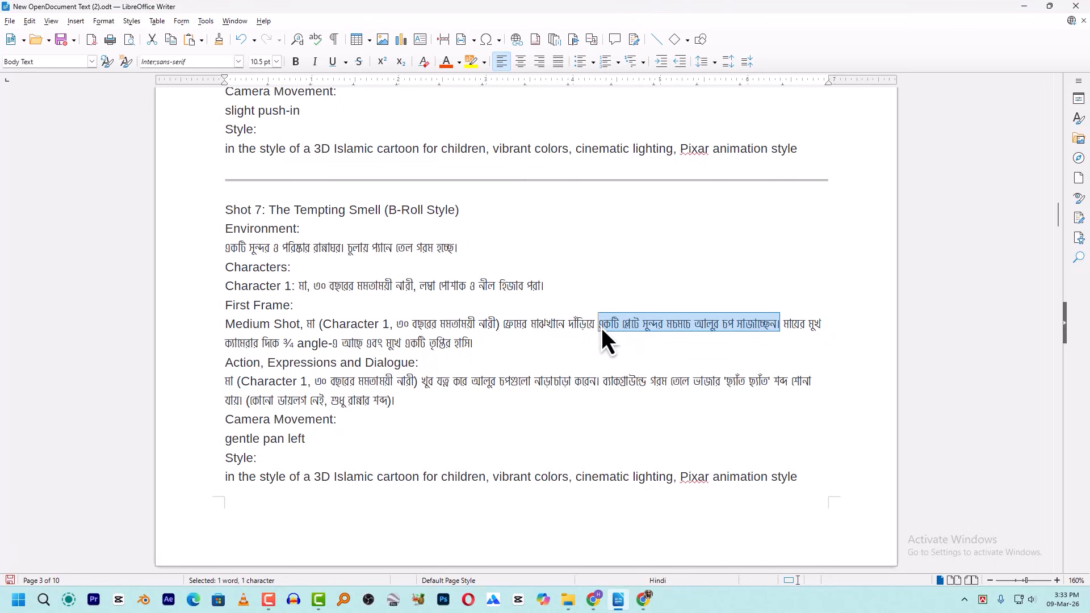
{"action": "key", "text": "Delete"}
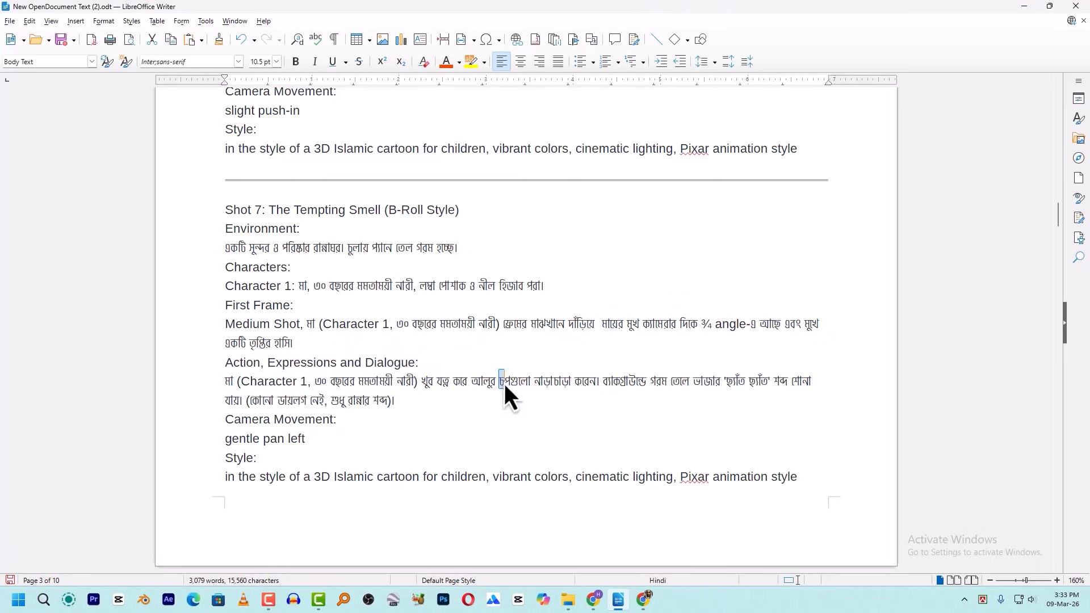
{"action": "left_click", "coordinate": [522, 387]}
{"action": "left_click_drag", "start_coordinate": [473, 383], "coordinate": [571, 386]}
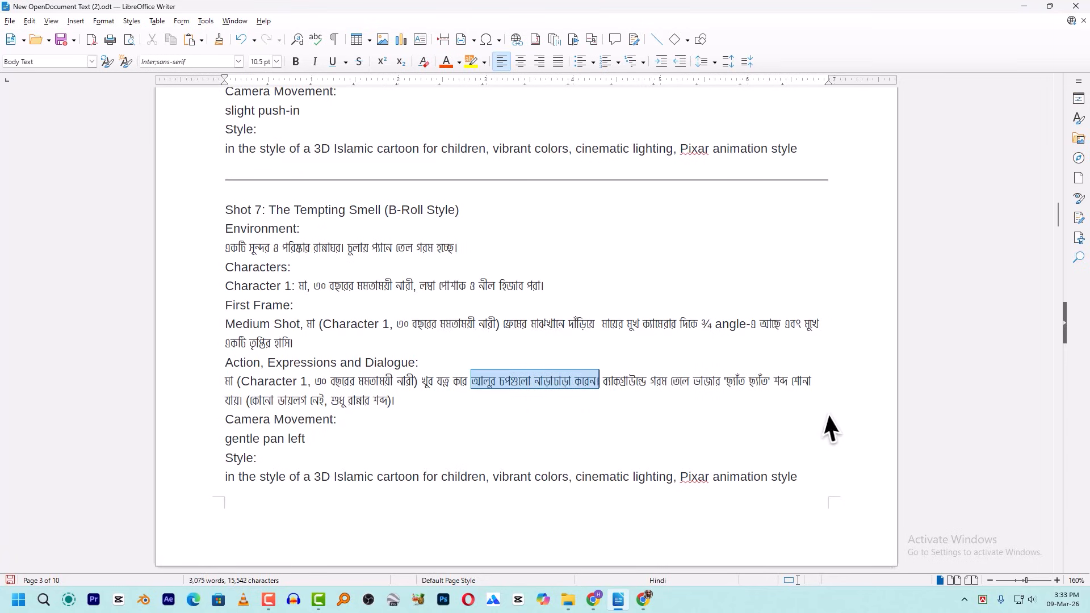
{"action": "type", "text": "একটি প্লেটে সুন্দর মচমচে আলুর চপ সাজাচ্ছেন।"}
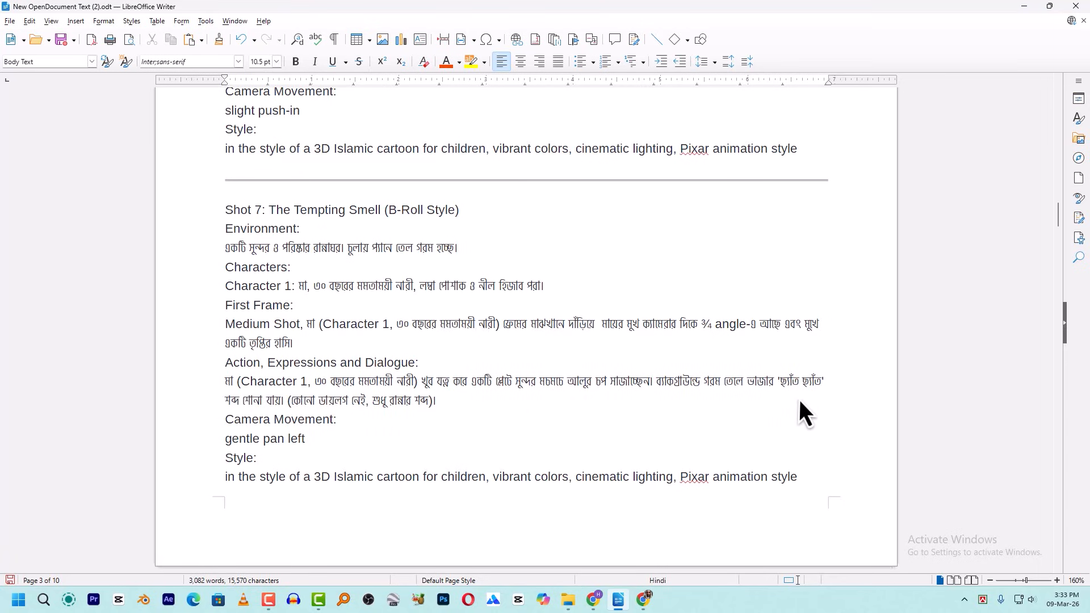
Examine Shot 7's Environment, Characters, First Frame and Action sections, and check the Shot 8 description that follows.
{"action": "left_click", "coordinate": [764, 386]}
{"action": "left_click_drag", "start_coordinate": [657, 383], "coordinate": [823, 385]}
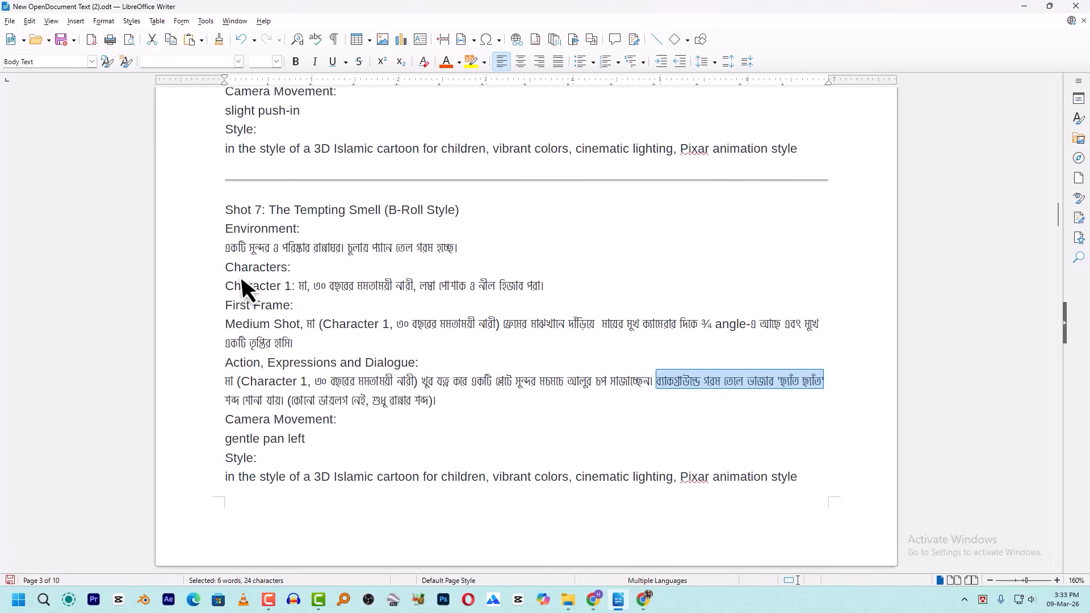
{"action": "left_click_drag", "start_coordinate": [217, 383], "coordinate": [419, 423]}
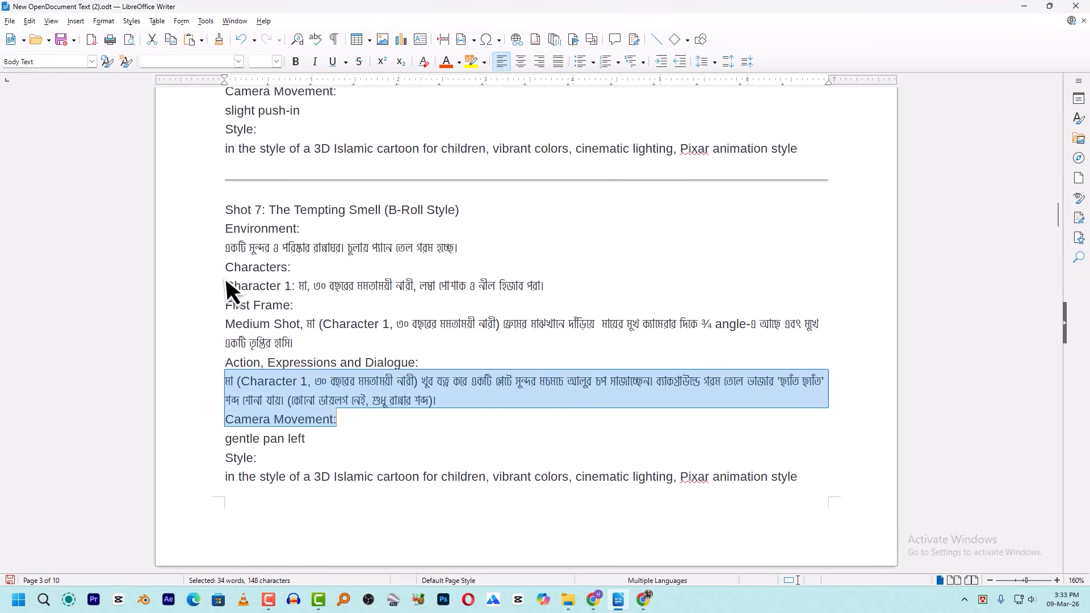
{"action": "left_click_drag", "start_coordinate": [225, 230], "coordinate": [360, 285]}
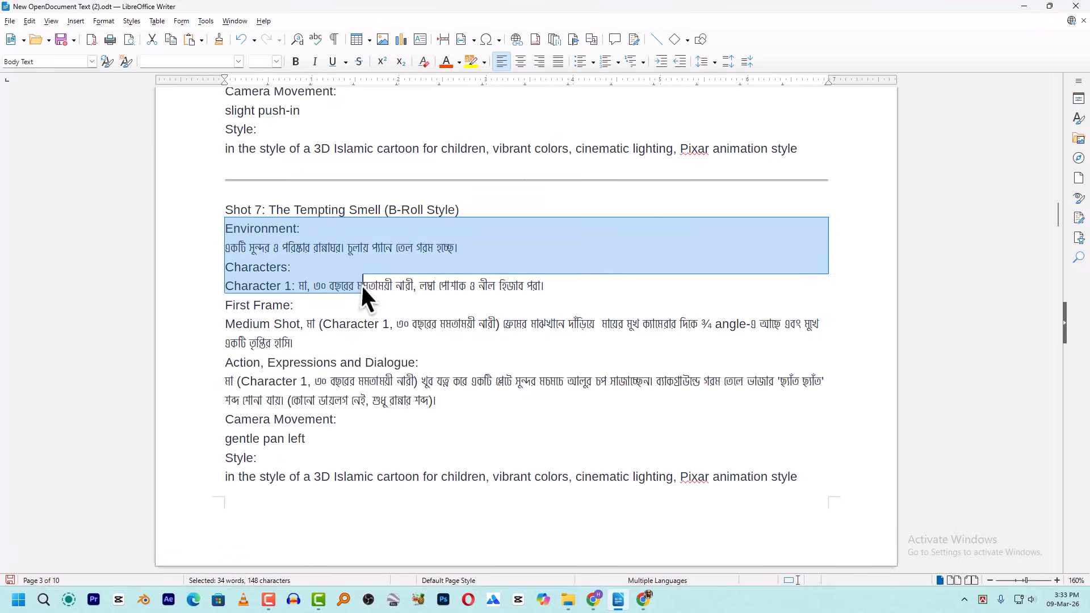
{"action": "left_click", "coordinate": [330, 249]}
{"action": "left_click_drag", "start_coordinate": [237, 251], "coordinate": [458, 250]}
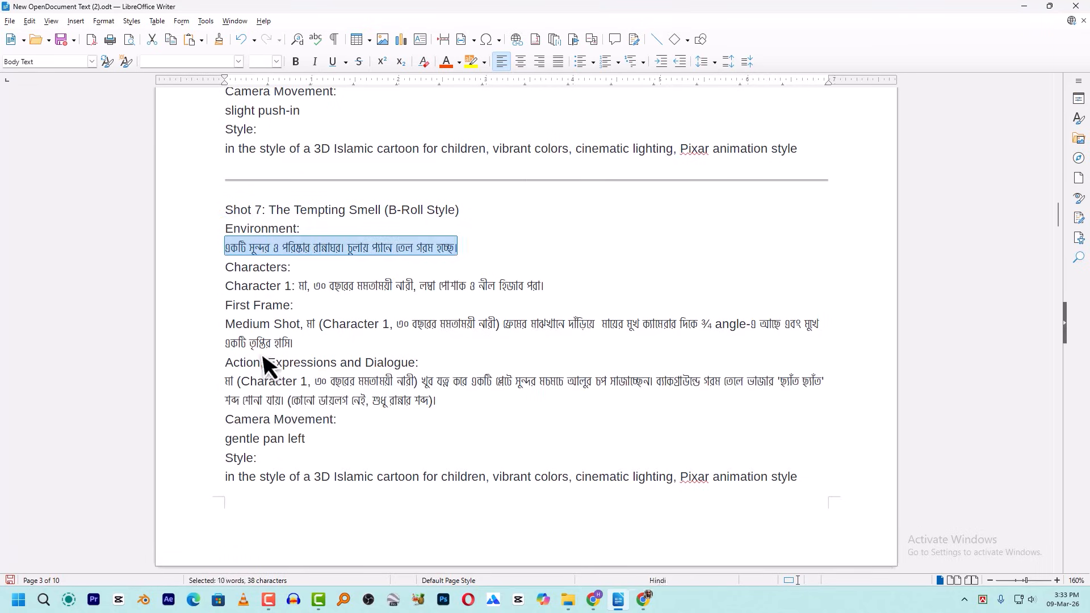
{"action": "left_click", "coordinate": [228, 267]}
{"action": "left_click_drag", "start_coordinate": [220, 232], "coordinate": [427, 250]}
{"action": "left_click", "coordinate": [310, 268]}
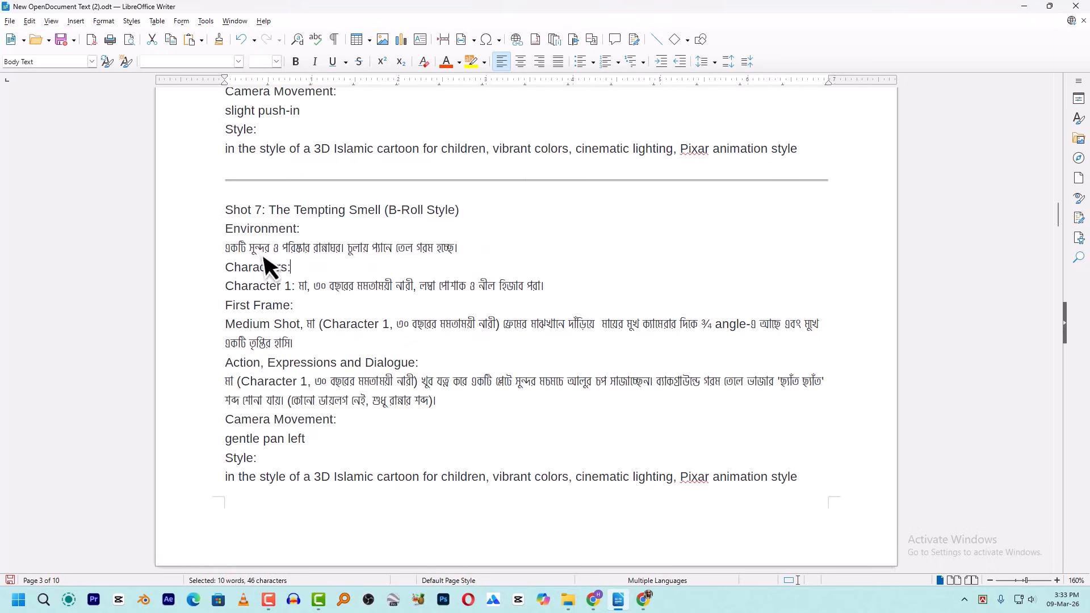
{"action": "left_click_drag", "start_coordinate": [225, 274], "coordinate": [369, 309]}
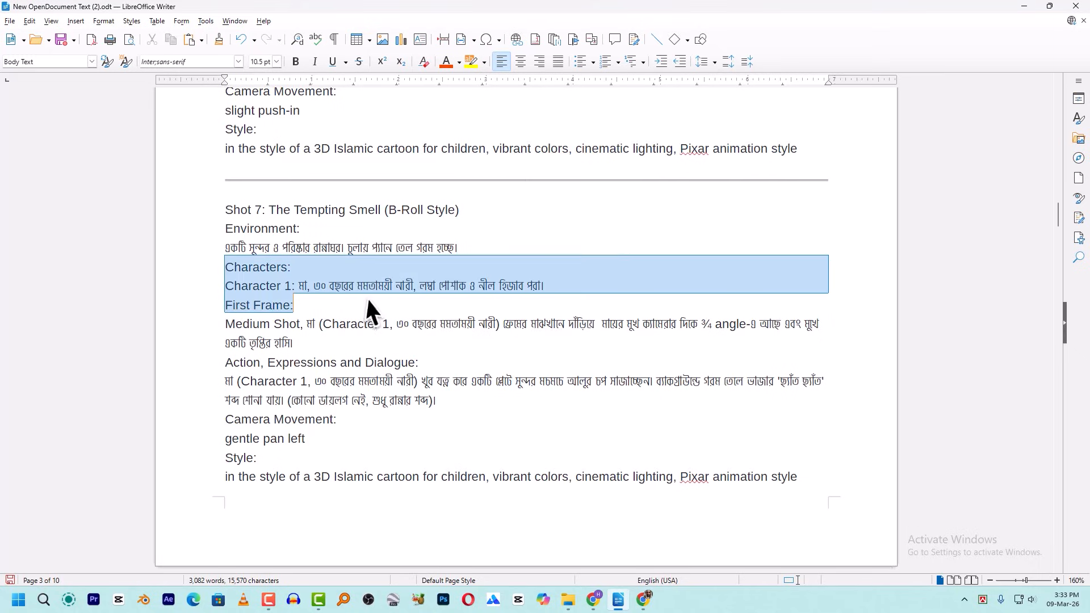
{"action": "left_click", "coordinate": [229, 307]}
{"action": "left_click_drag", "start_coordinate": [229, 306], "coordinate": [438, 348]}
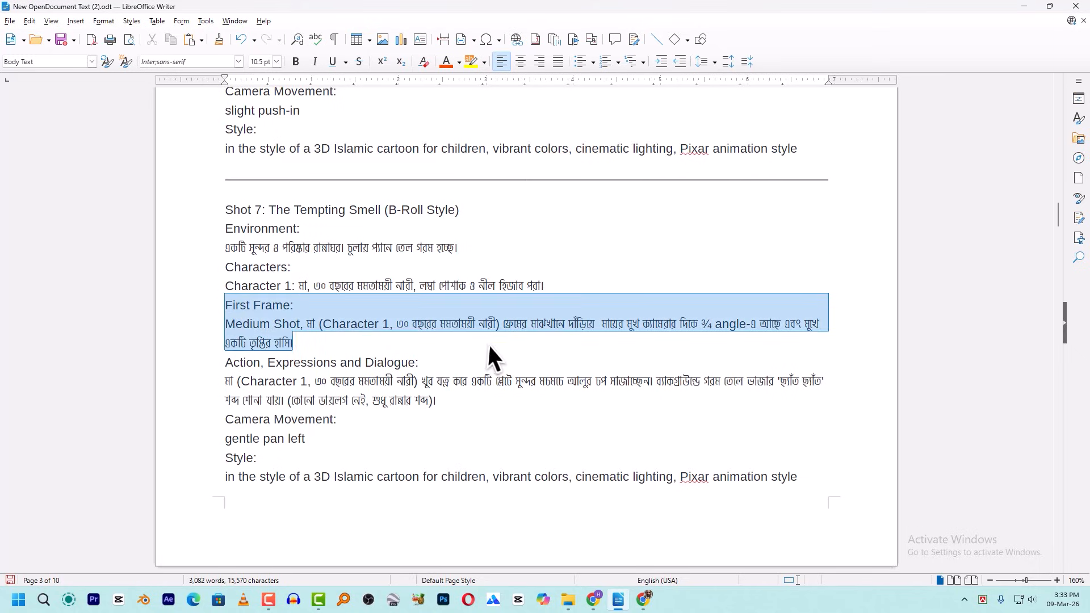
{"action": "left_click", "coordinate": [355, 318]}
{"action": "left_click_drag", "start_coordinate": [226, 253], "coordinate": [751, 450]}
{"action": "left_click", "coordinate": [325, 320]}
{"action": "left_click_drag", "start_coordinate": [227, 309], "coordinate": [423, 358]}
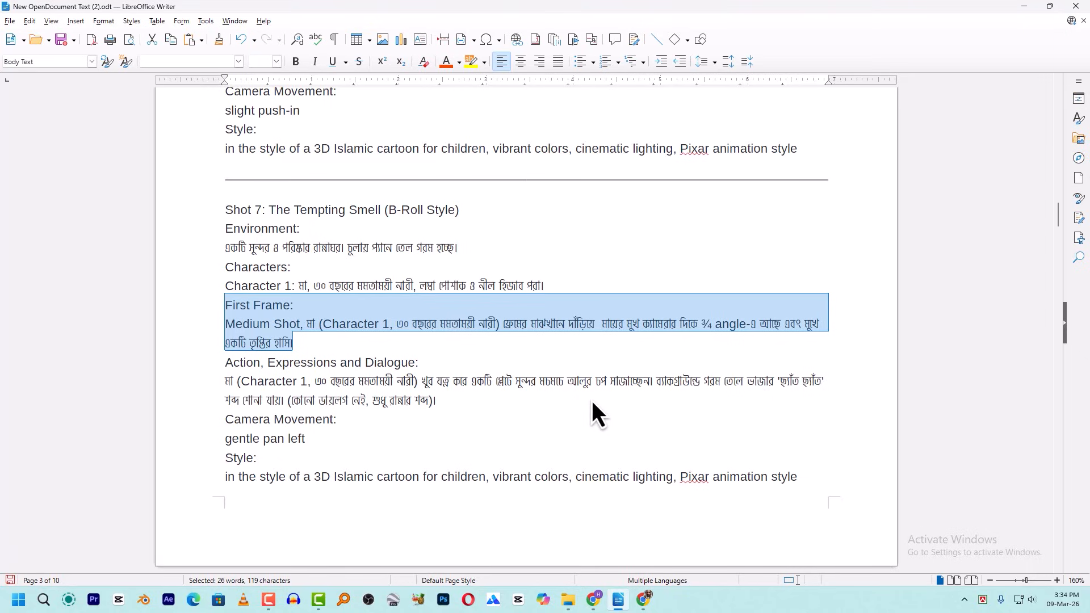
{"action": "scroll", "coordinate": [591, 397], "scroll_direction": "down", "scroll_amount": 8}
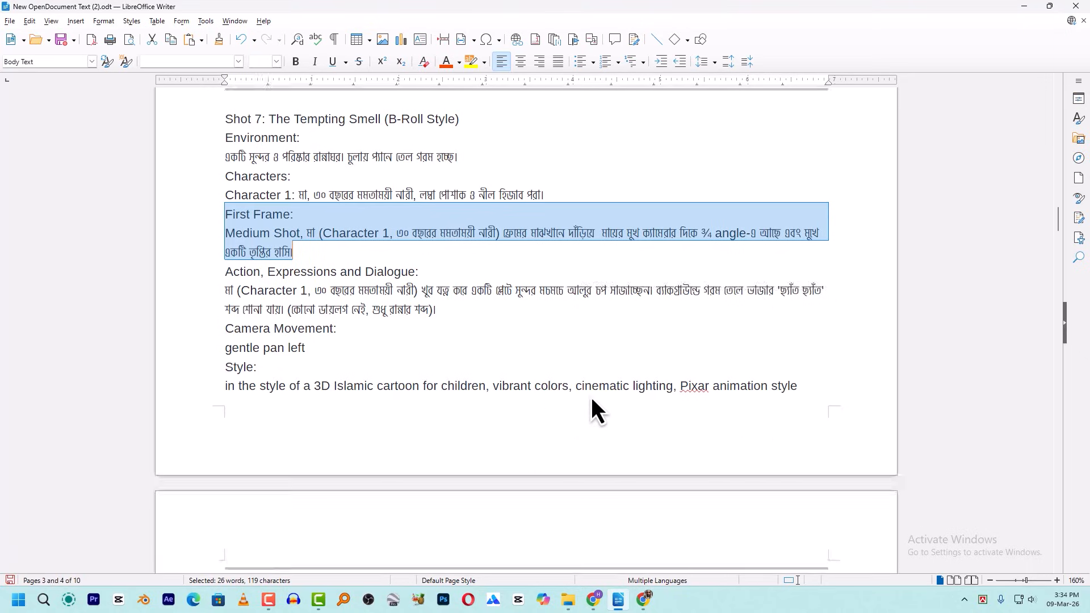
{"action": "scroll", "coordinate": [510, 389], "scroll_direction": "down", "scroll_amount": 5}
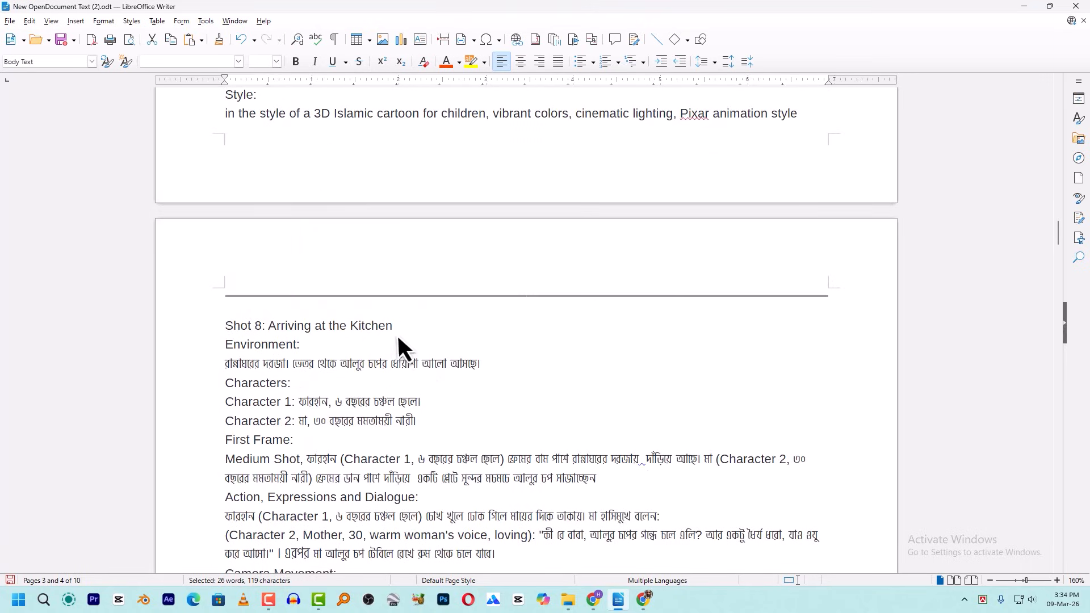
{"action": "scroll", "coordinate": [398, 335], "scroll_direction": "up", "scroll_amount": 12}
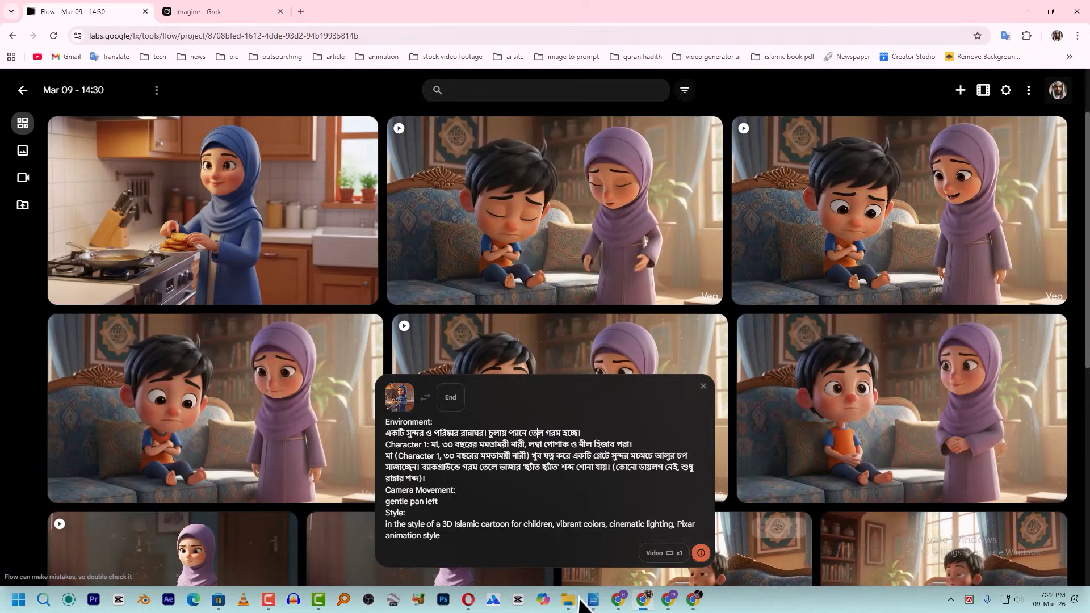
Switch to the video folder in Downloads and review the finished clips, starting from clip 01.
{"action": "mouse_move", "coordinate": [569, 600]}
{"action": "left_click", "coordinate": [629, 531]}
{"action": "left_click", "coordinate": [253, 241]}
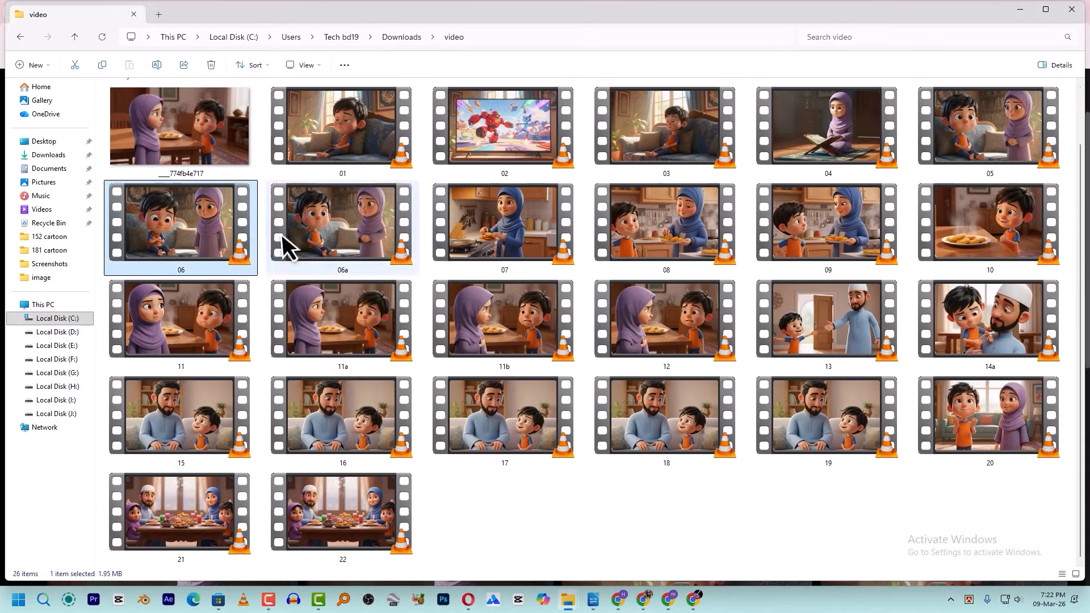
{"action": "left_click", "coordinate": [381, 154]}
{"action": "scroll", "coordinate": [326, 559], "scroll_direction": "up", "scroll_amount": 1}
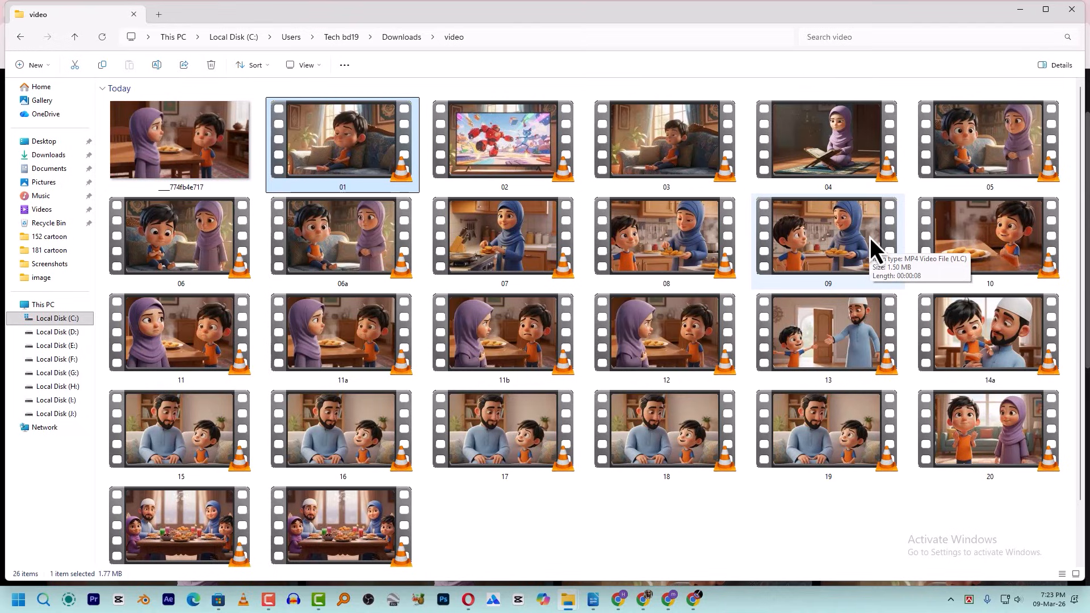
Switch to the Writer document and examine the opening instructions of the Theme song prompt, down to its Series Information section.
{"action": "left_click", "coordinate": [594, 600]}
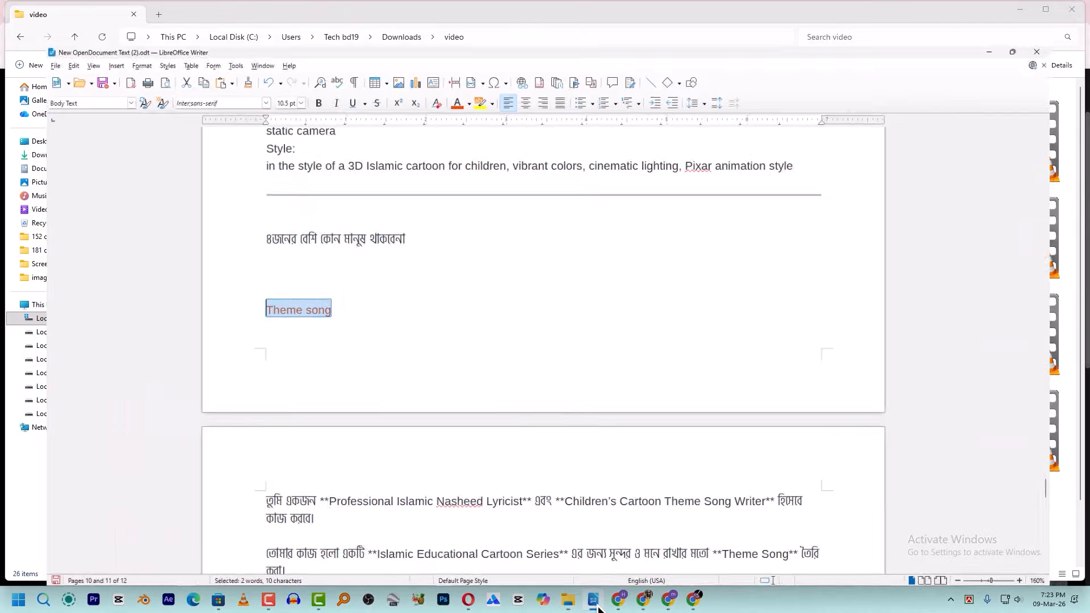
{"action": "scroll", "coordinate": [384, 264], "scroll_direction": "down", "scroll_amount": 3}
{"action": "left_click", "coordinate": [325, 344]}
{"action": "scroll", "coordinate": [333, 370], "scroll_direction": "down", "scroll_amount": 2}
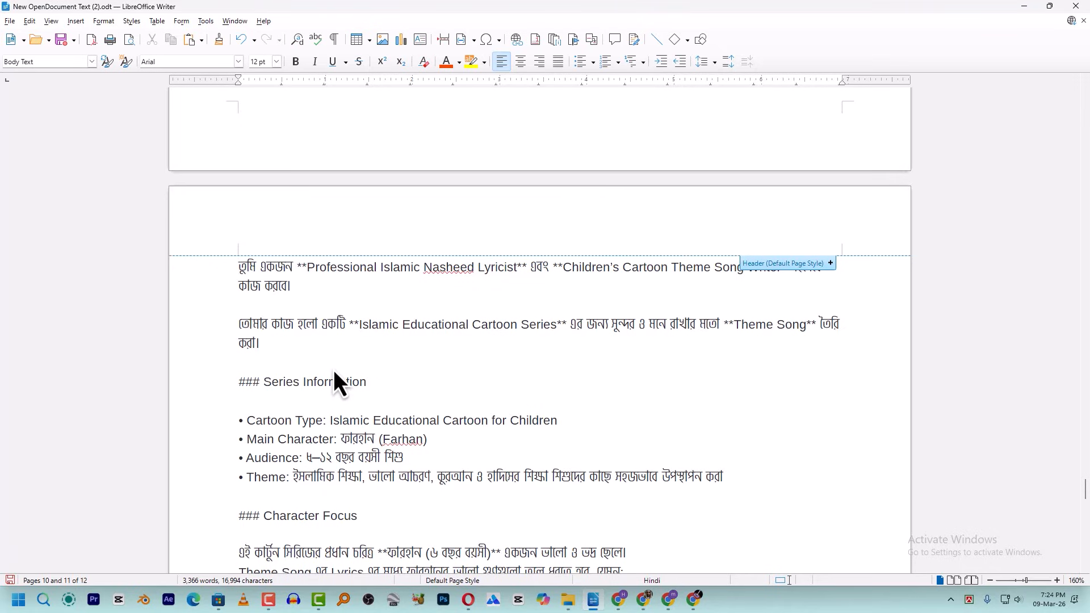
{"action": "left_click", "coordinate": [475, 327]}
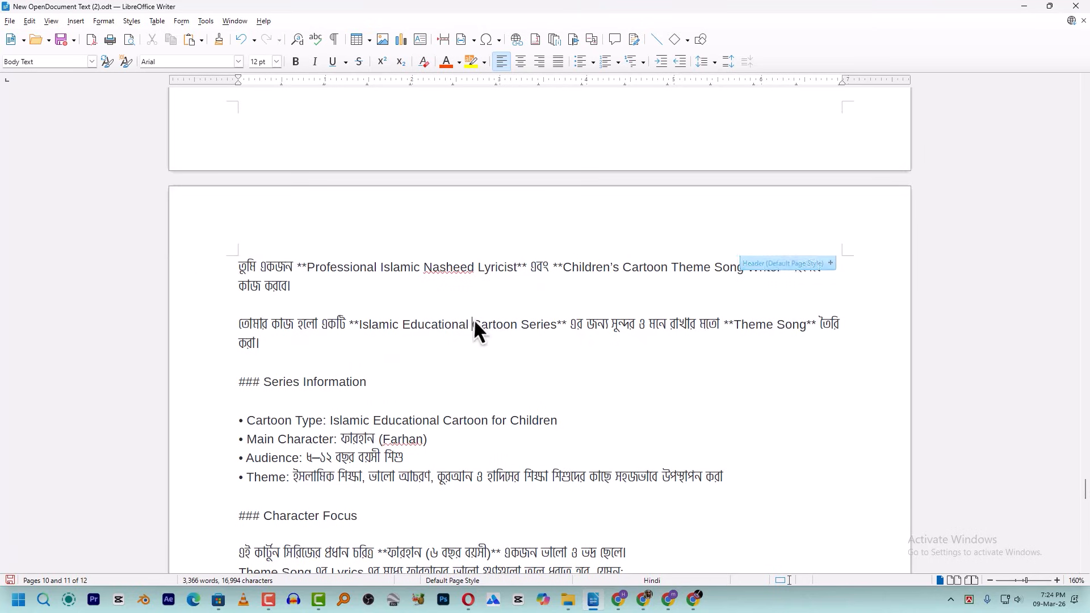
{"action": "scroll", "coordinate": [352, 301], "scroll_direction": "down", "scroll_amount": 1}
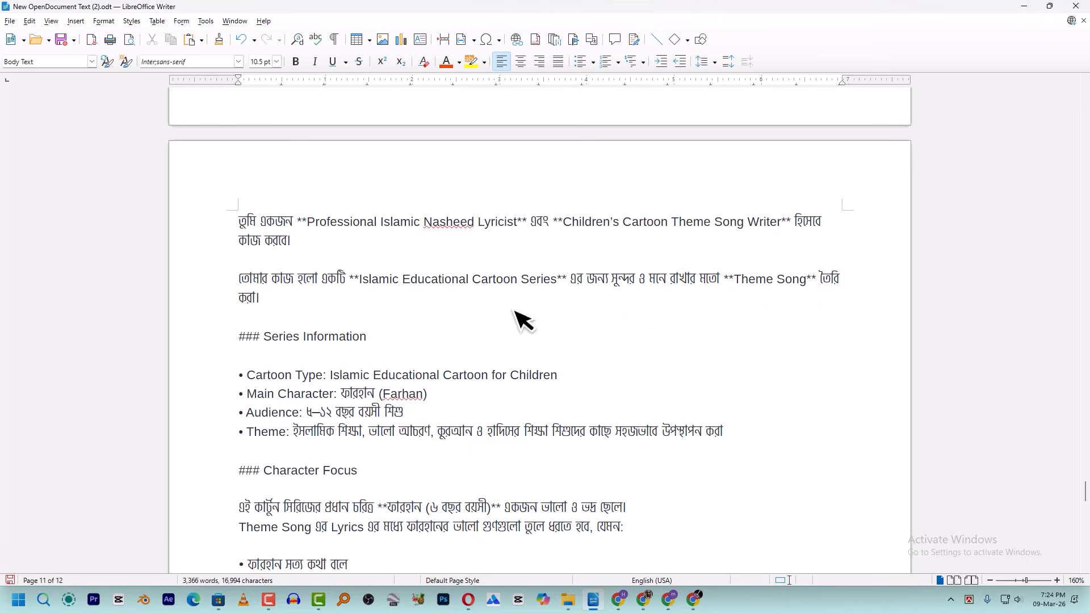
{"action": "scroll", "coordinate": [360, 341], "scroll_direction": "down", "scroll_amount": 3}
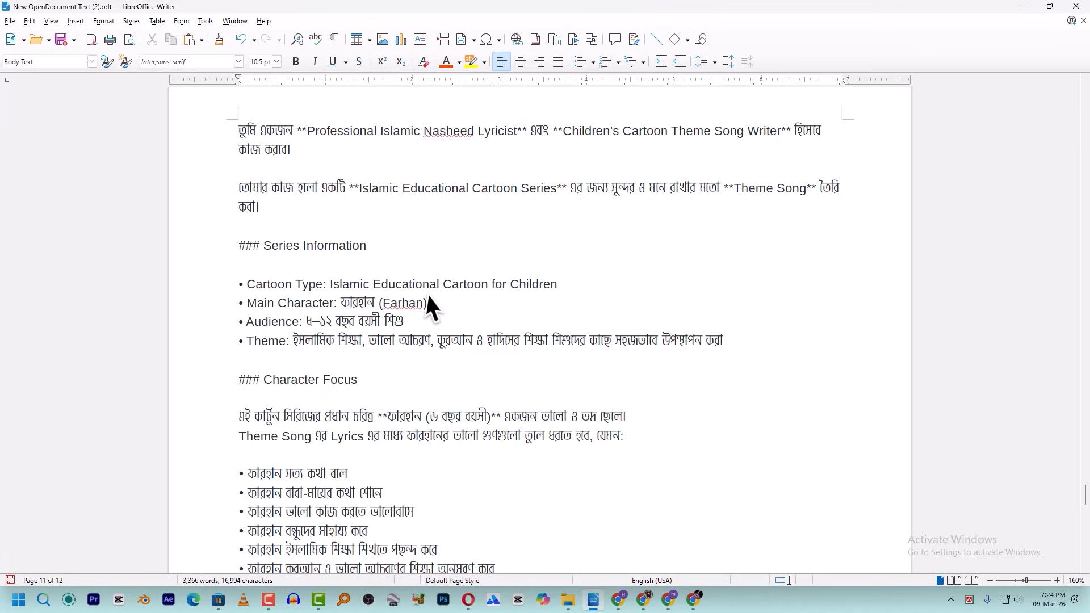
Examine the Main Character and Audience entries under Series Information.
{"action": "left_click_drag", "start_coordinate": [441, 305], "coordinate": [349, 308]}
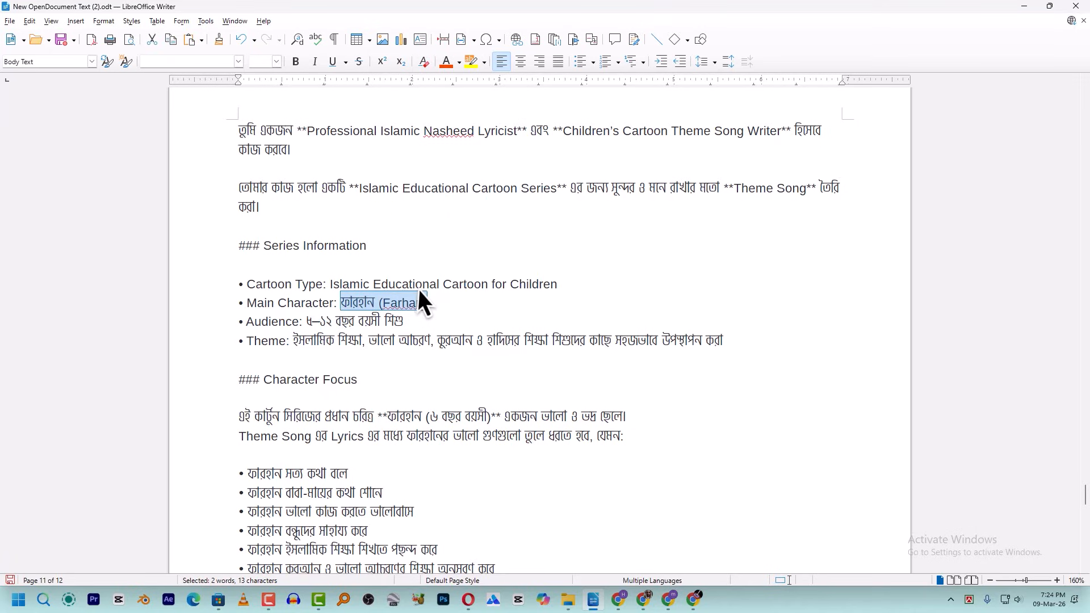
{"action": "left_click_drag", "start_coordinate": [426, 310], "coordinate": [367, 312]}
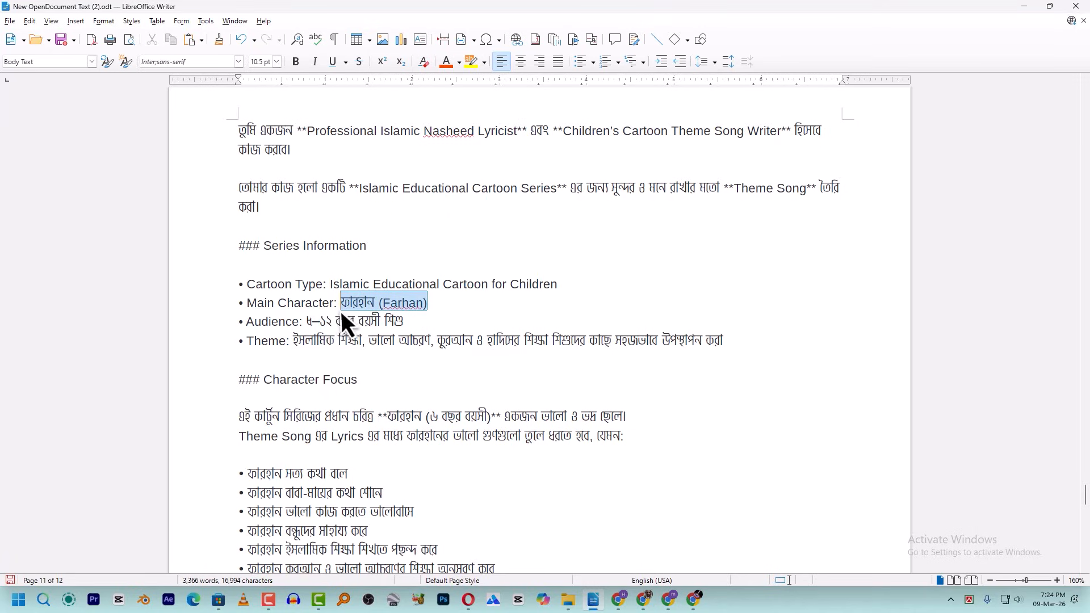
{"action": "left_click_drag", "start_coordinate": [485, 312], "coordinate": [391, 323]}
{"action": "left_click_drag", "start_coordinate": [346, 310], "coordinate": [347, 308]}
{"action": "left_click", "coordinate": [361, 326]}
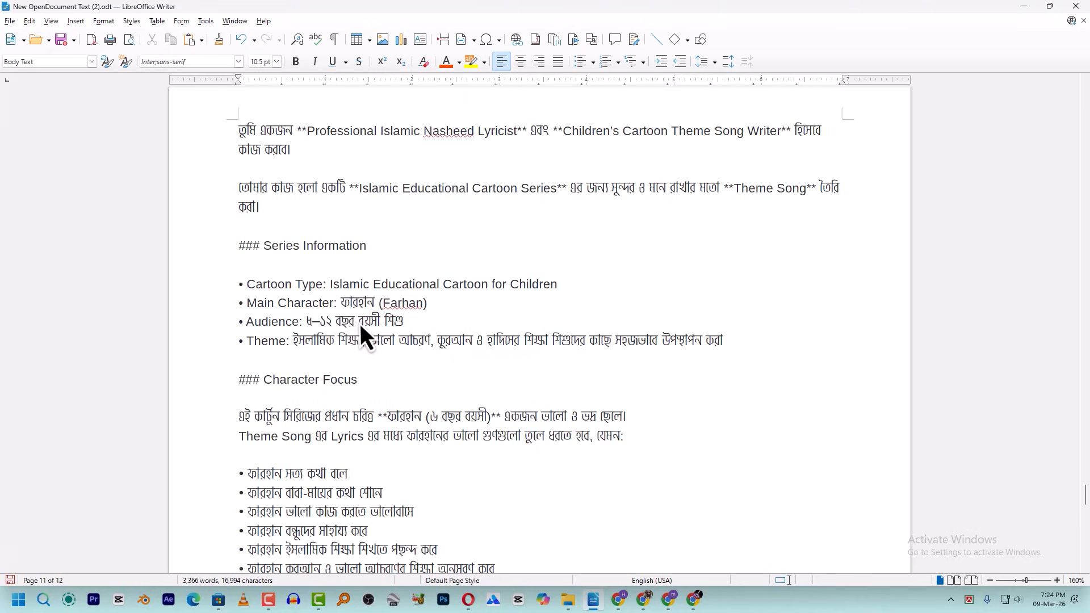
{"action": "left_click_drag", "start_coordinate": [236, 327], "coordinate": [404, 323]}
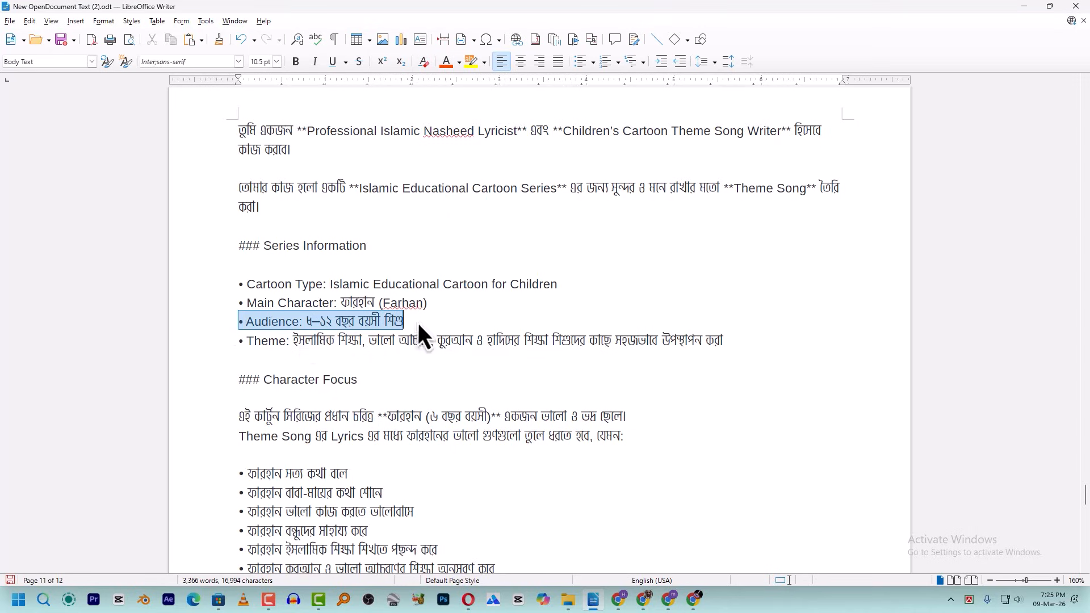
{"action": "left_click", "coordinate": [420, 328]}
{"action": "left_click_drag", "start_coordinate": [423, 322], "coordinate": [239, 328]}
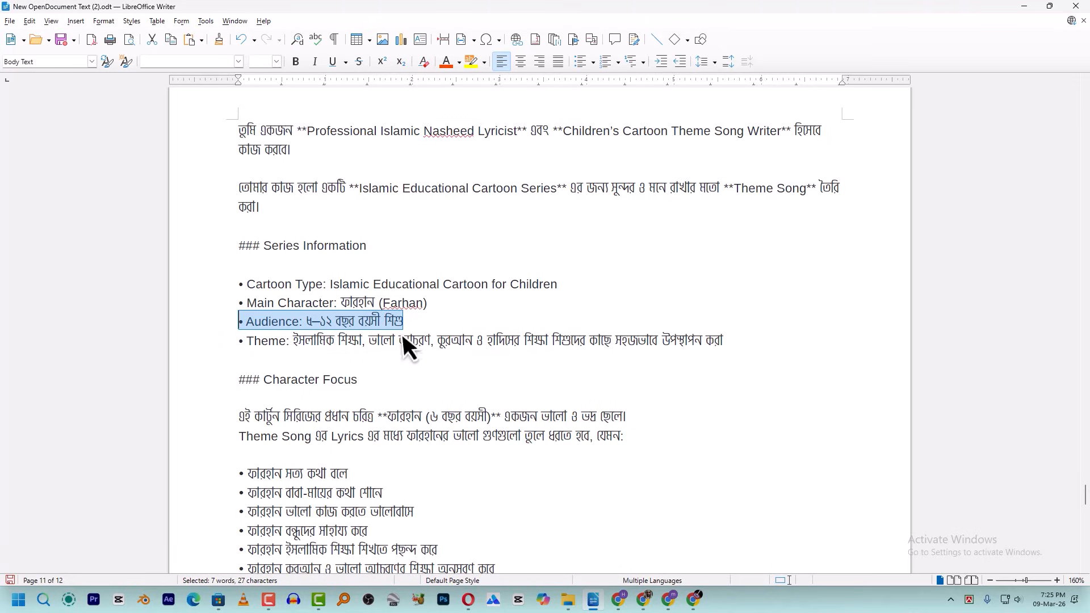
Append ", ভালো আচনর, সত্যবাদিতা, নৈতিক শিক্ষা ইত্যাদি।" to the end of the Theme entry under Series Information.
{"action": "left_click", "coordinate": [250, 342]}
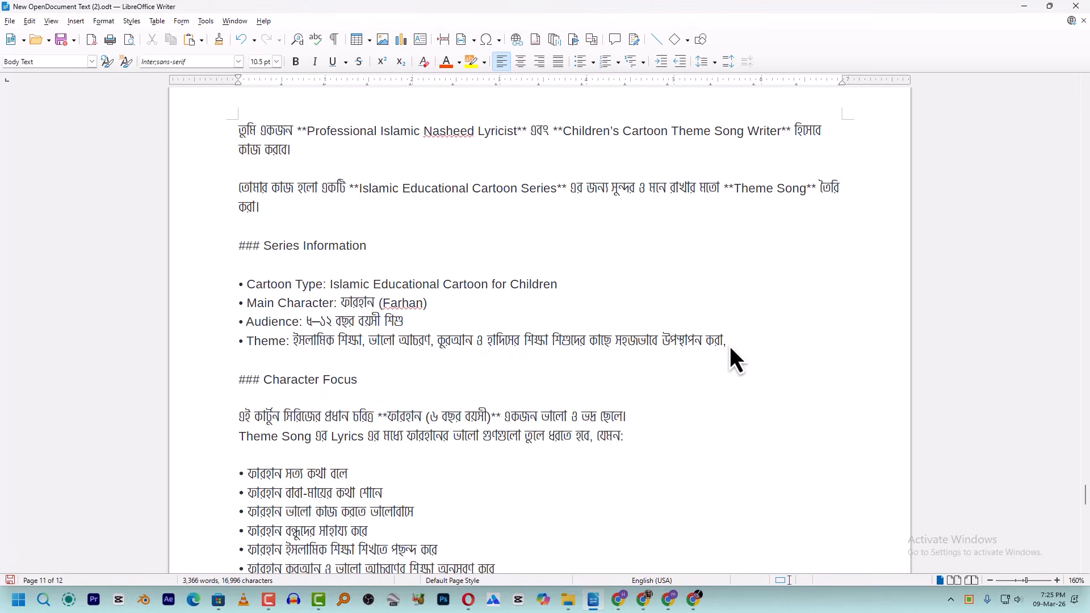
{"action": "type", "text": "া আচনর, সত্যবা"}
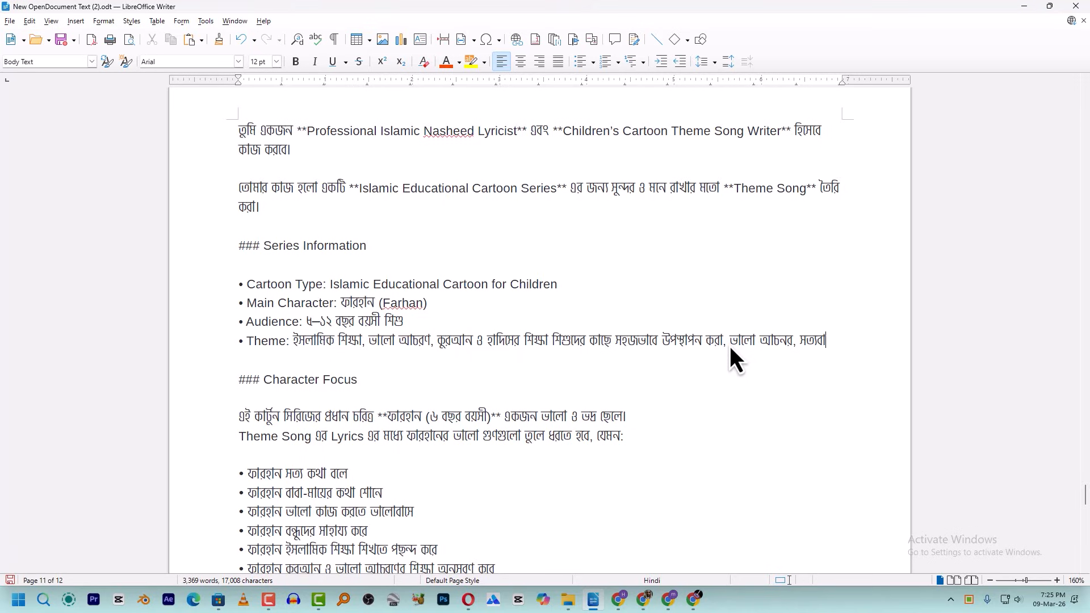
{"action": "type", "text": "দির"}
{"action": "type", "text": "া, "}
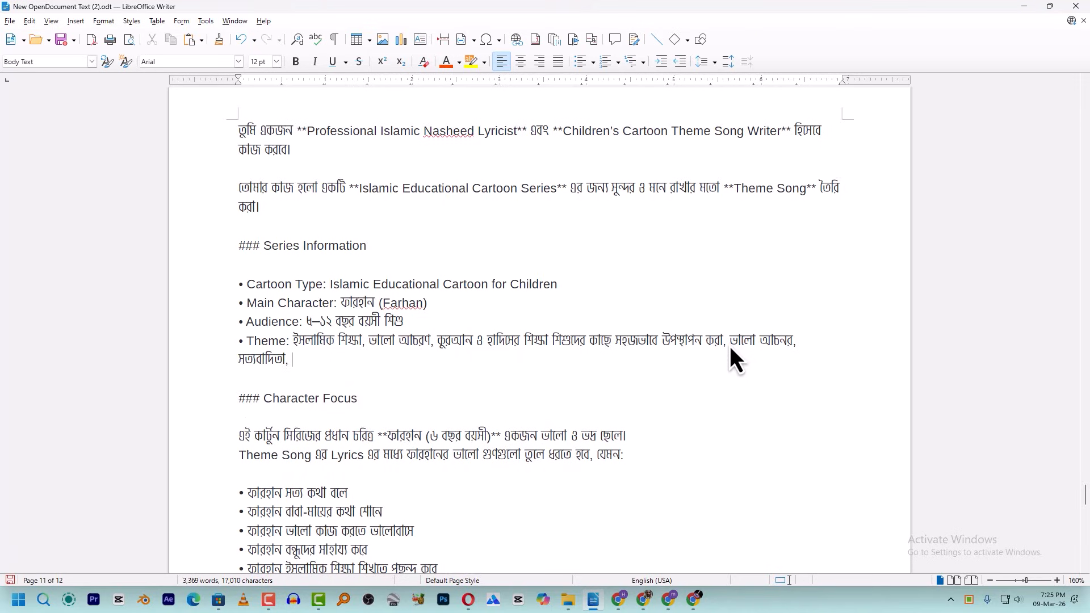
{"action": "type", "text": "নৈতিক শিক্"}
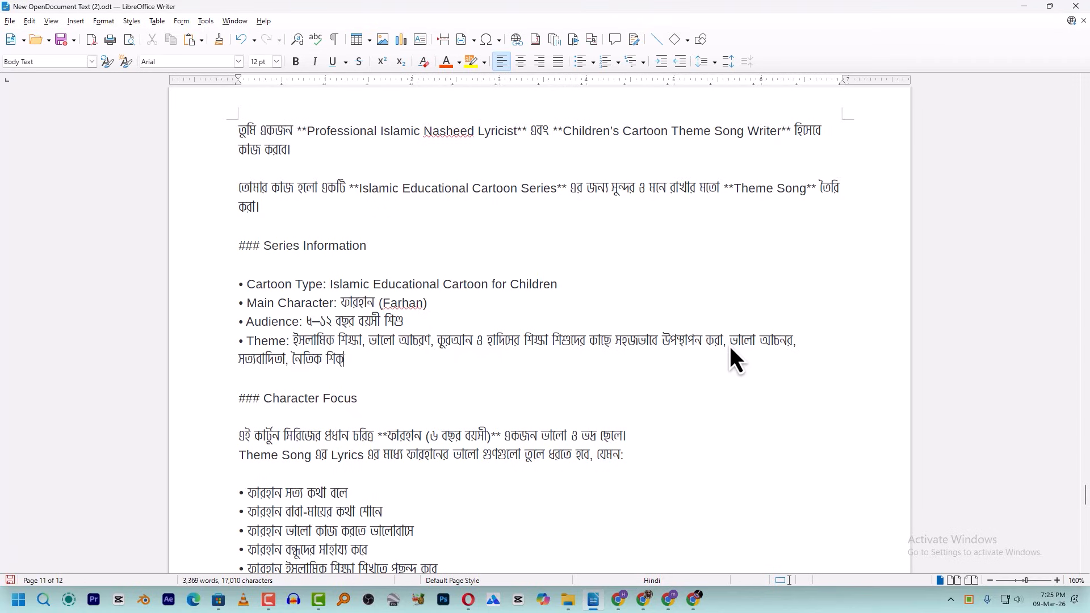
{"action": "type", "text": "ষা ইত্যাদি।"}
Examine the Character Focus section, including the main character's age and the list of good qualities for the lyrics.
{"action": "scroll", "coordinate": [397, 361], "scroll_direction": "down", "scroll_amount": 1}
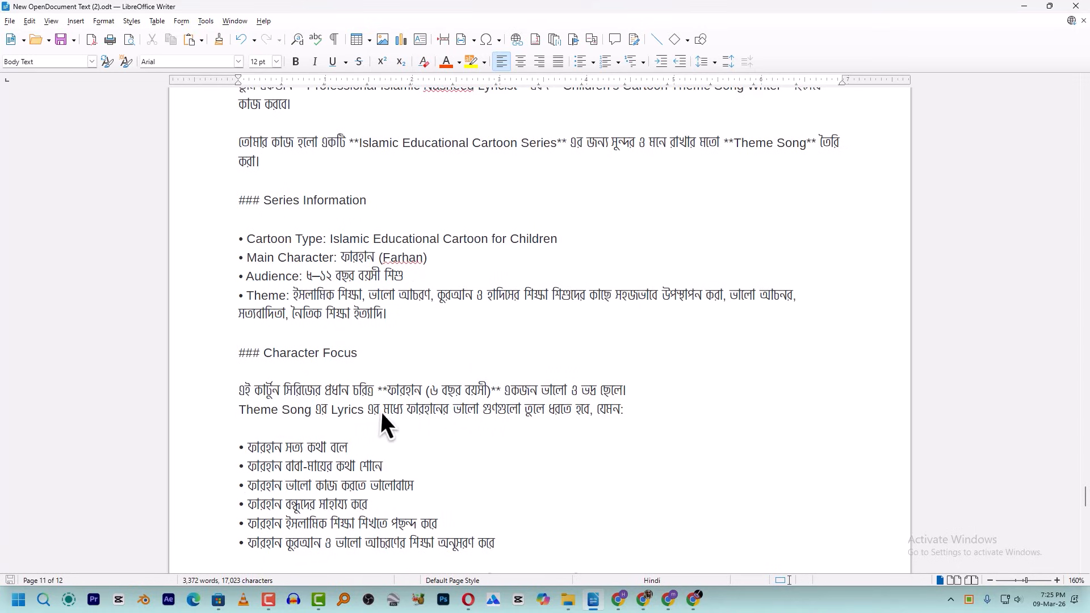
{"action": "left_click_drag", "start_coordinate": [488, 395], "coordinate": [452, 392]}
{"action": "left_click", "coordinate": [442, 391]}
{"action": "left_click_drag", "start_coordinate": [630, 416], "coordinate": [401, 419]}
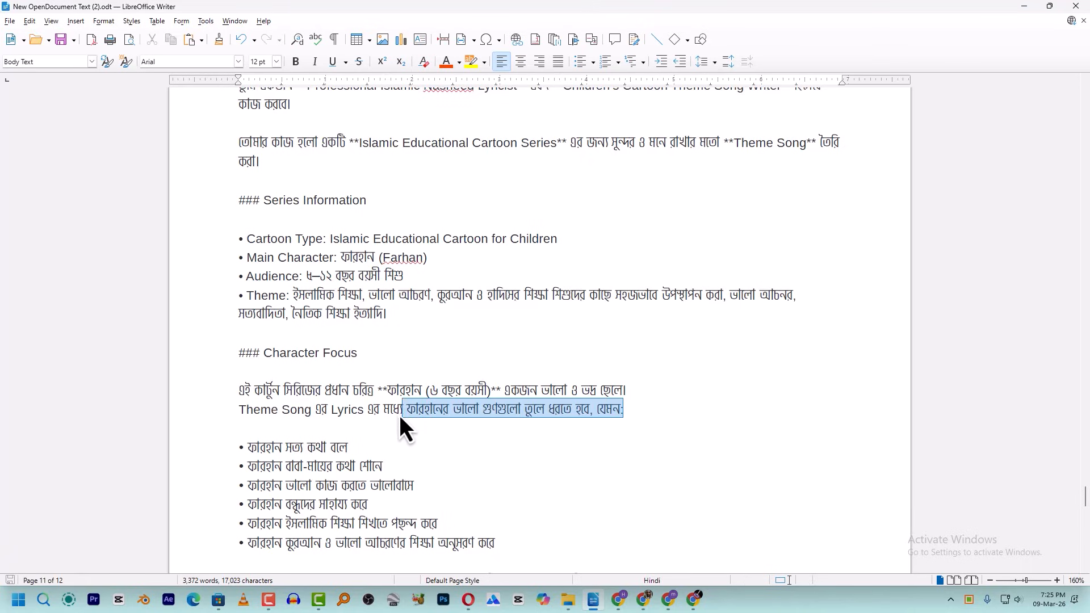
{"action": "left_click", "coordinate": [412, 414]}
{"action": "left_click_drag", "start_coordinate": [644, 412], "coordinate": [491, 408]}
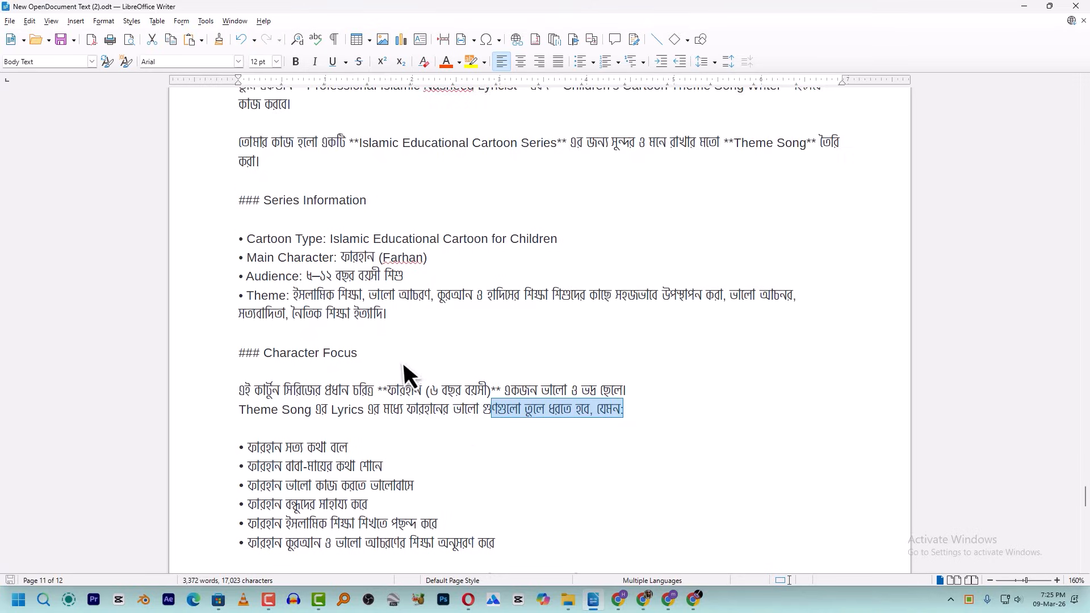
{"action": "scroll", "coordinate": [293, 374], "scroll_direction": "down", "scroll_amount": 3}
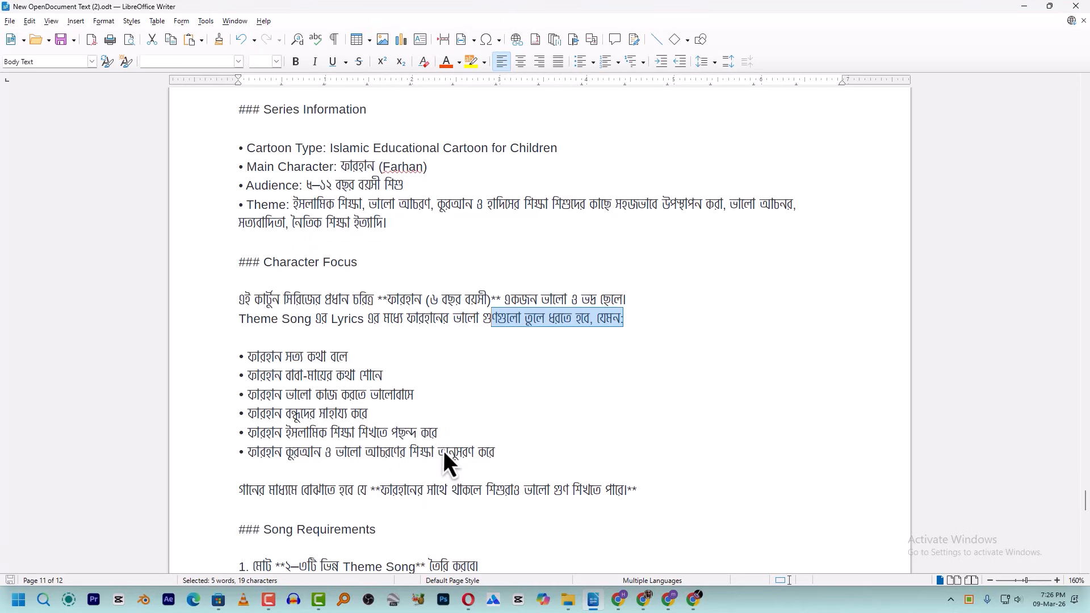
{"action": "mouse_move", "coordinate": [240, 360]}
{"action": "left_mouse_down"}
{"action": "mouse_move", "coordinate": [472, 457]}
{"action": "mouse_move", "coordinate": [282, 414]}
{"action": "mouse_move", "coordinate": [230, 369]}
{"action": "mouse_move", "coordinate": [234, 355]}
{"action": "left_mouse_up"}
{"action": "left_click", "coordinate": [532, 465]}
{"action": "scroll", "coordinate": [418, 372], "scroll_direction": "down", "scroll_amount": 3}
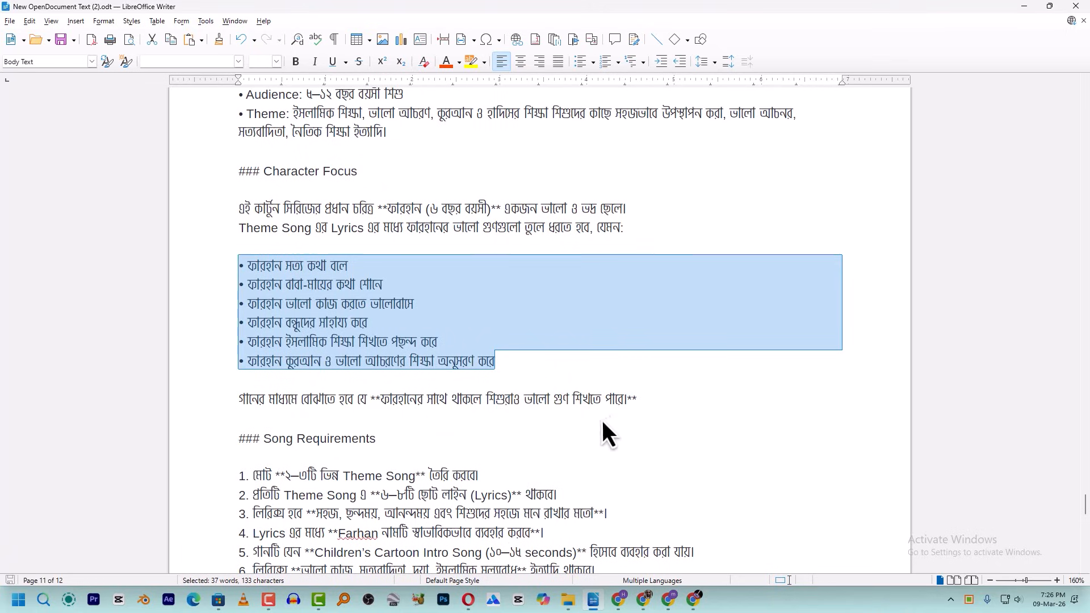
Examine the Song Requirements section, checking the number of songs, the lyric length and the use of the character's name.
{"action": "scroll", "coordinate": [602, 418], "scroll_direction": "down", "scroll_amount": 3}
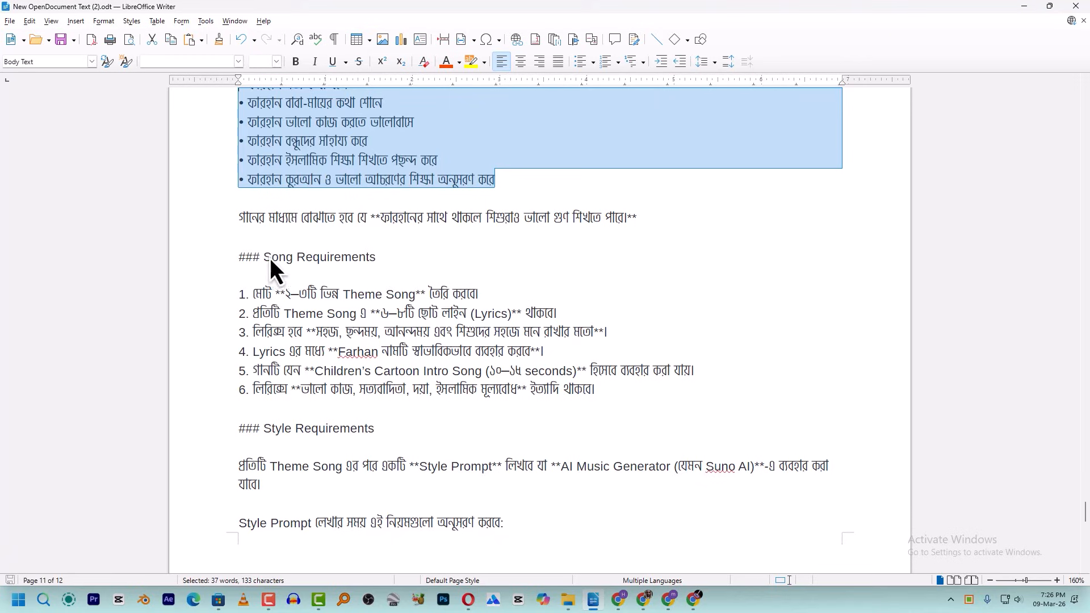
{"action": "left_click", "coordinate": [251, 295]}
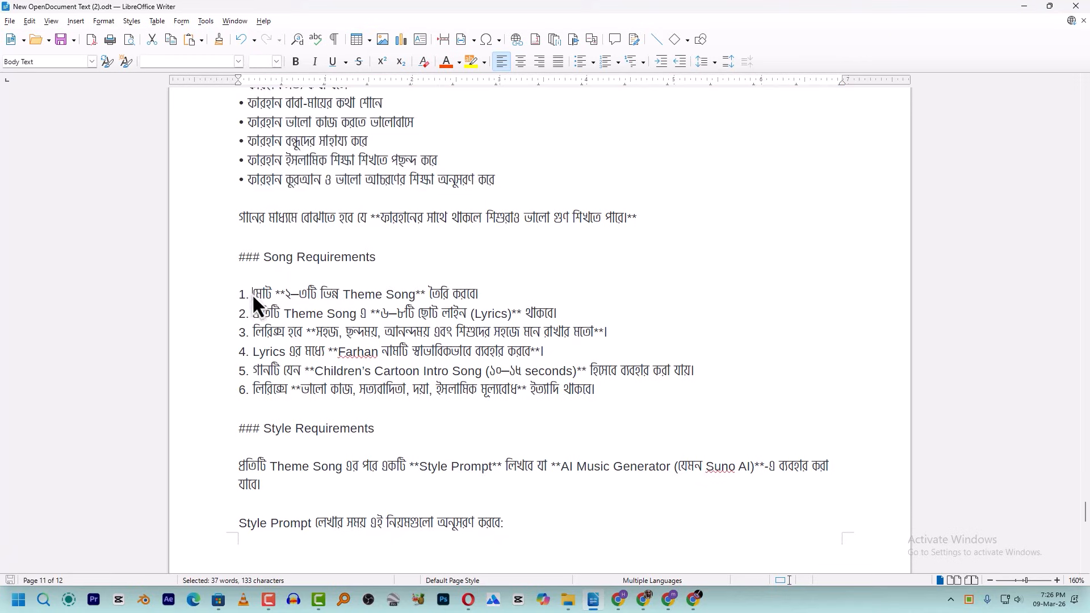
{"action": "left_click", "coordinate": [489, 298]}
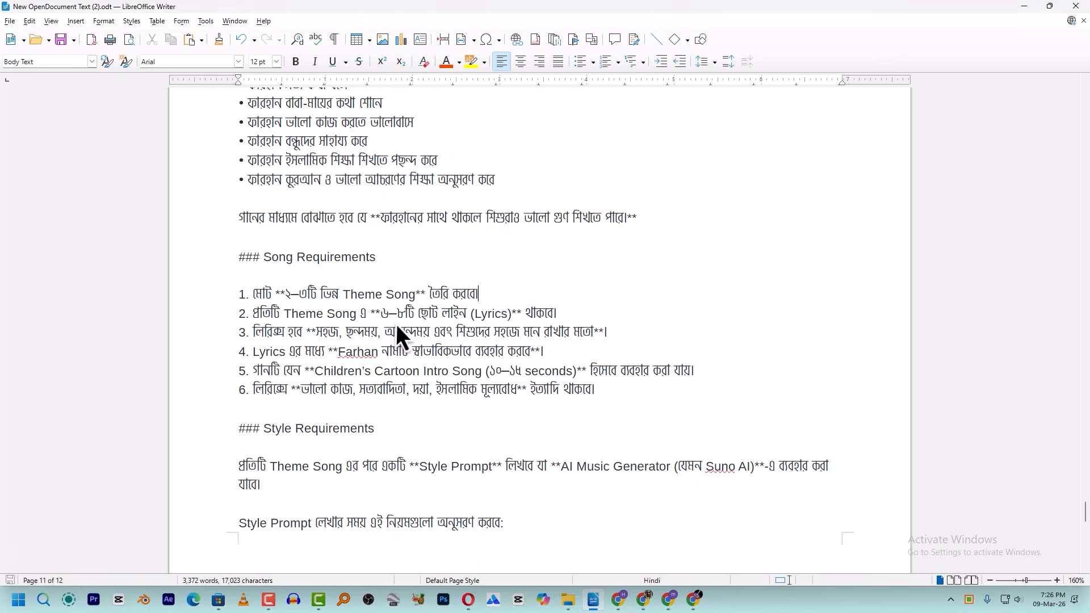
{"action": "left_click_drag", "start_coordinate": [526, 320], "coordinate": [527, 319]}
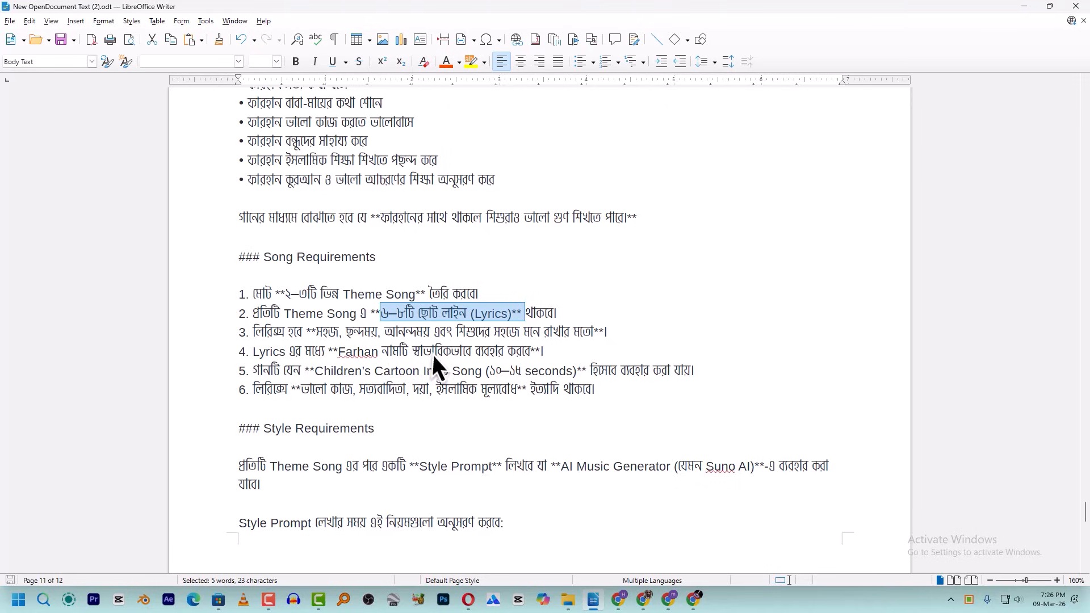
{"action": "left_click_drag", "start_coordinate": [332, 352], "coordinate": [383, 352]}
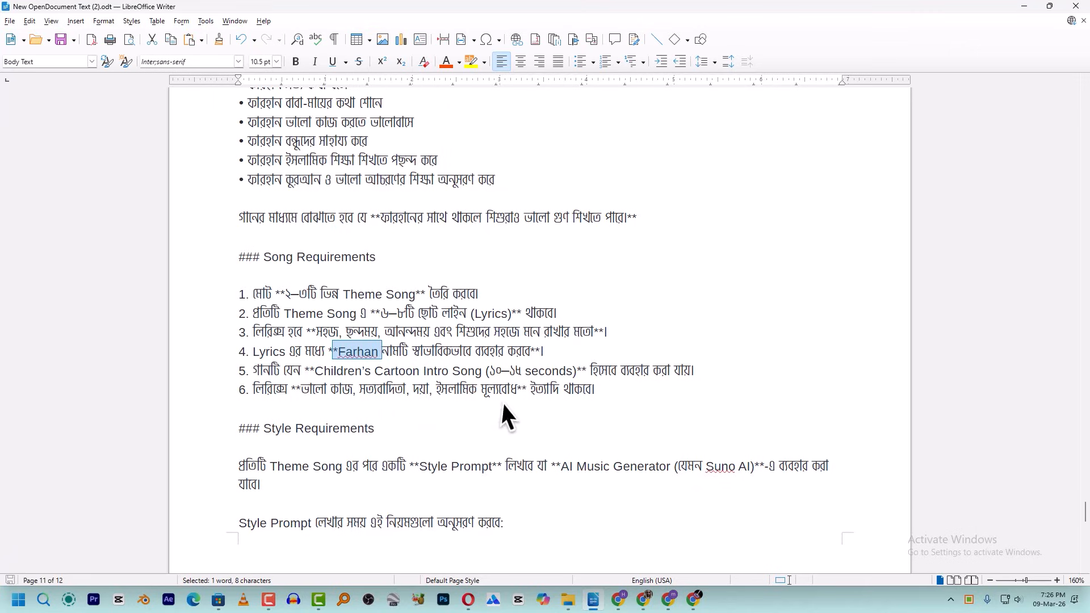
Examine the Style Requirements section and its list of rules for writing the music Style Prompt.
{"action": "scroll", "coordinate": [329, 400], "scroll_direction": "down", "scroll_amount": 3}
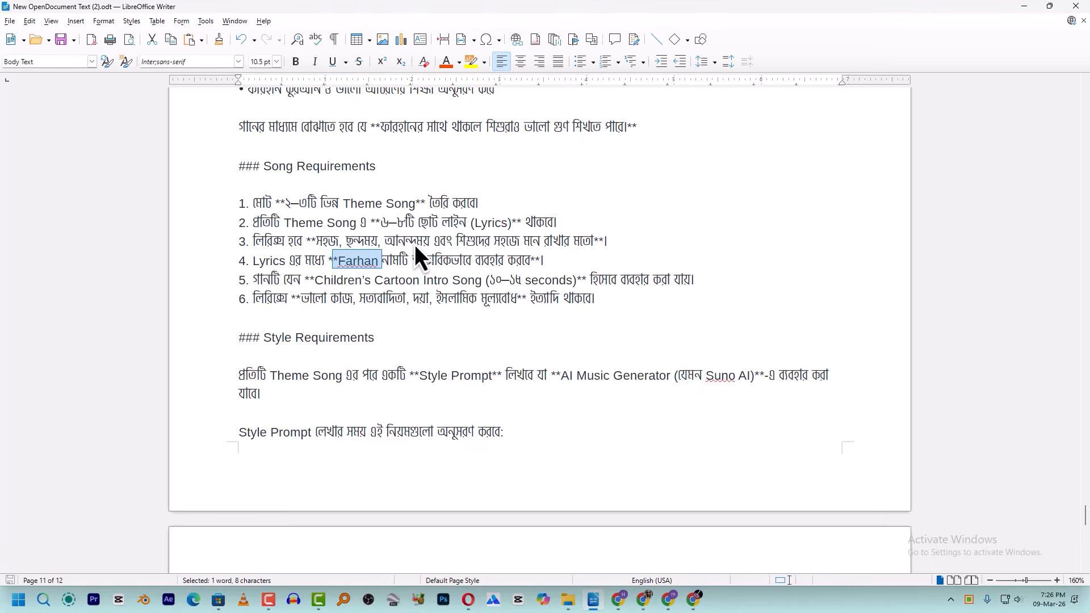
{"action": "scroll", "coordinate": [326, 349], "scroll_direction": "down", "scroll_amount": 2}
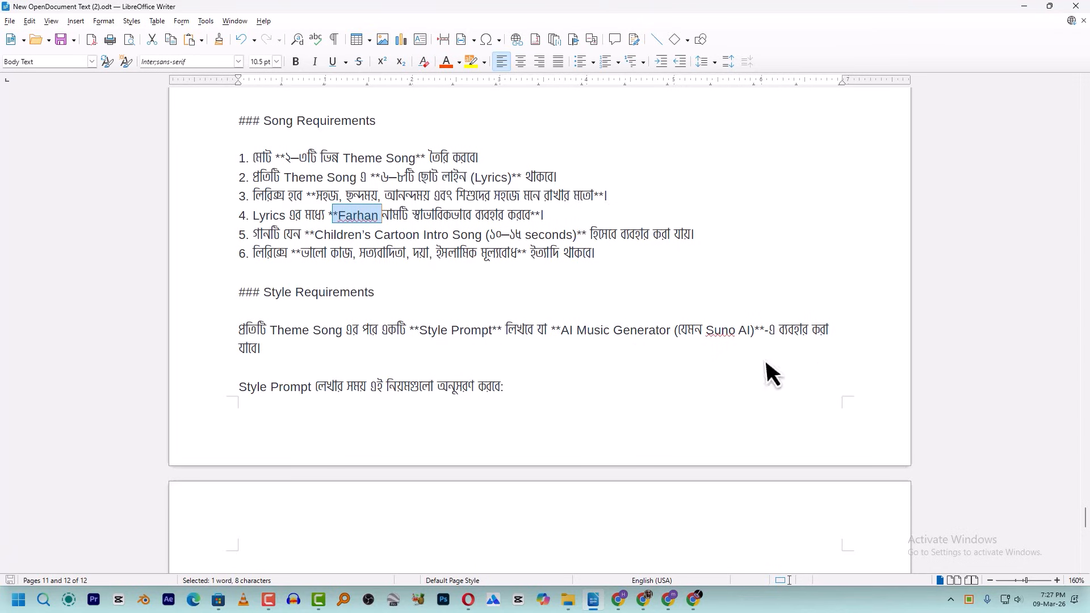
{"action": "scroll", "coordinate": [312, 390], "scroll_direction": "down", "scroll_amount": 3}
{"action": "scroll", "coordinate": [233, 301], "scroll_direction": "down", "scroll_amount": 1}
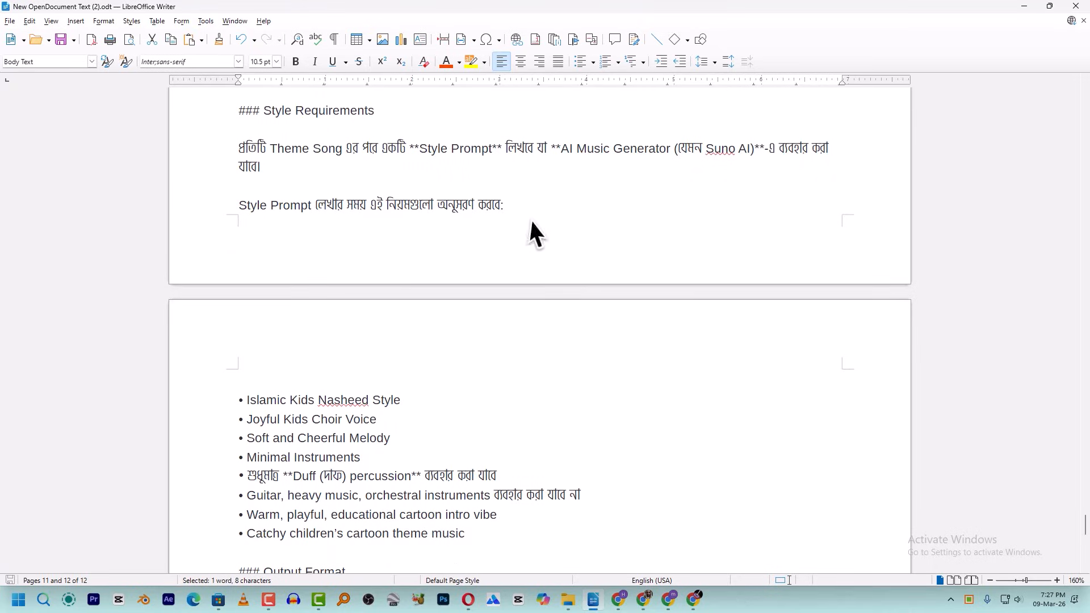
{"action": "scroll", "coordinate": [324, 385], "scroll_direction": "down", "scroll_amount": 2}
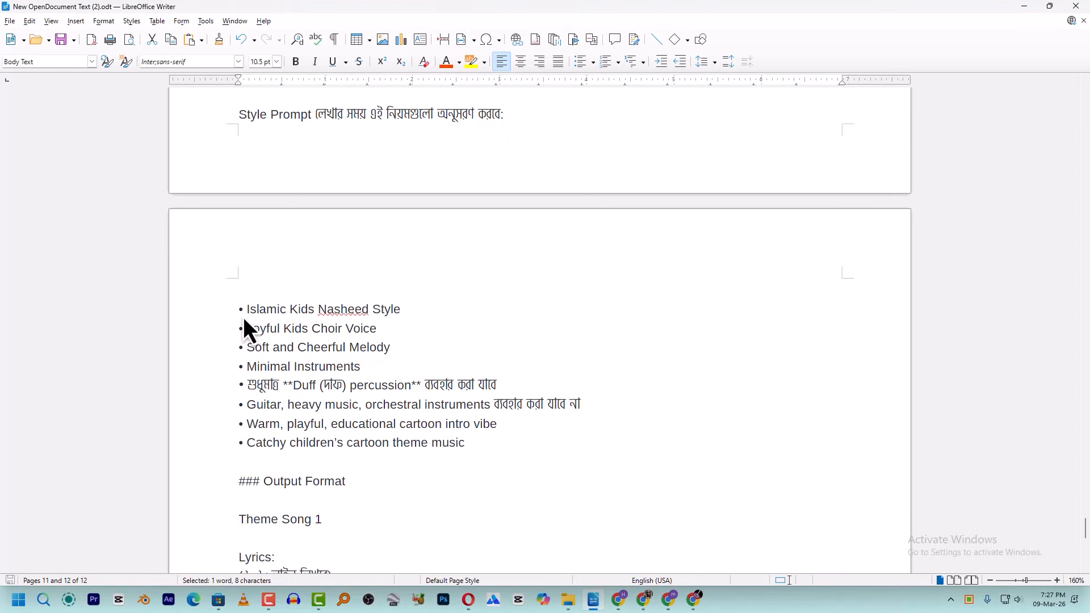
{"action": "left_click_drag", "start_coordinate": [242, 310], "coordinate": [507, 438]}
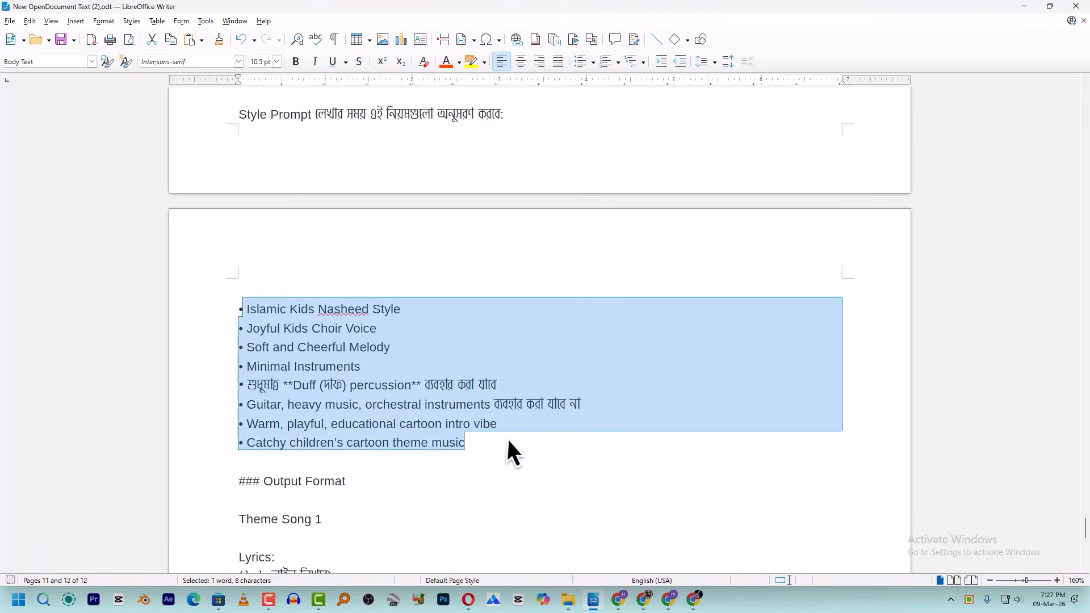
Examine the Output Format section with its Lyrics and Style Prompt entries for each theme song, and return to Character Focus.
{"action": "scroll", "coordinate": [278, 392], "scroll_direction": "down", "scroll_amount": 4}
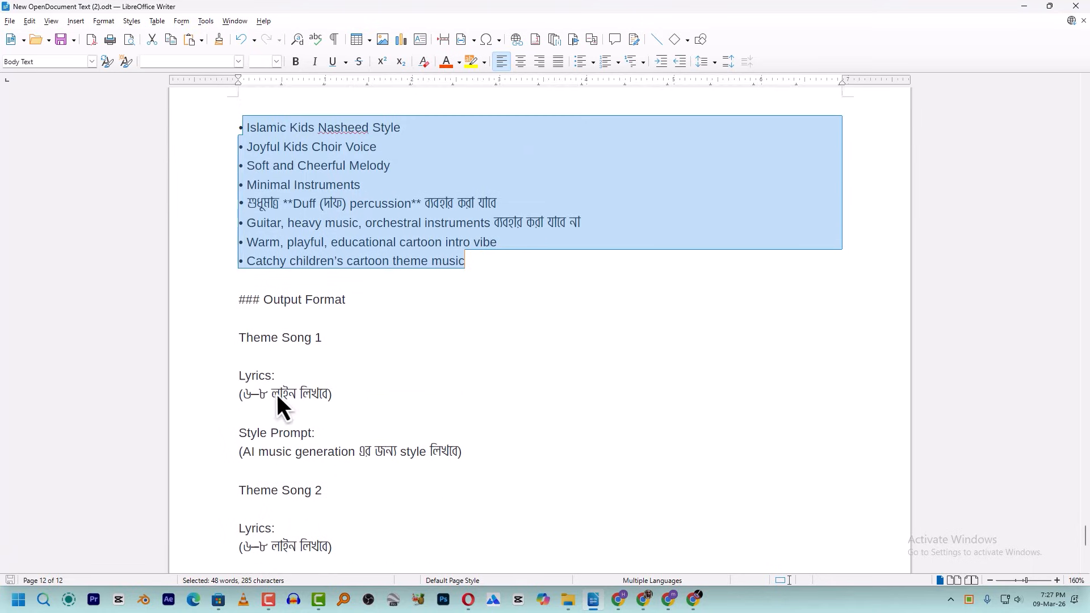
{"action": "scroll", "coordinate": [277, 395], "scroll_direction": "down", "scroll_amount": 1}
{"action": "left_click_drag", "start_coordinate": [235, 256], "coordinate": [256, 222]}
{"action": "scroll", "coordinate": [243, 326], "scroll_direction": "down", "scroll_amount": 2}
{"action": "left_click", "coordinate": [256, 221]}
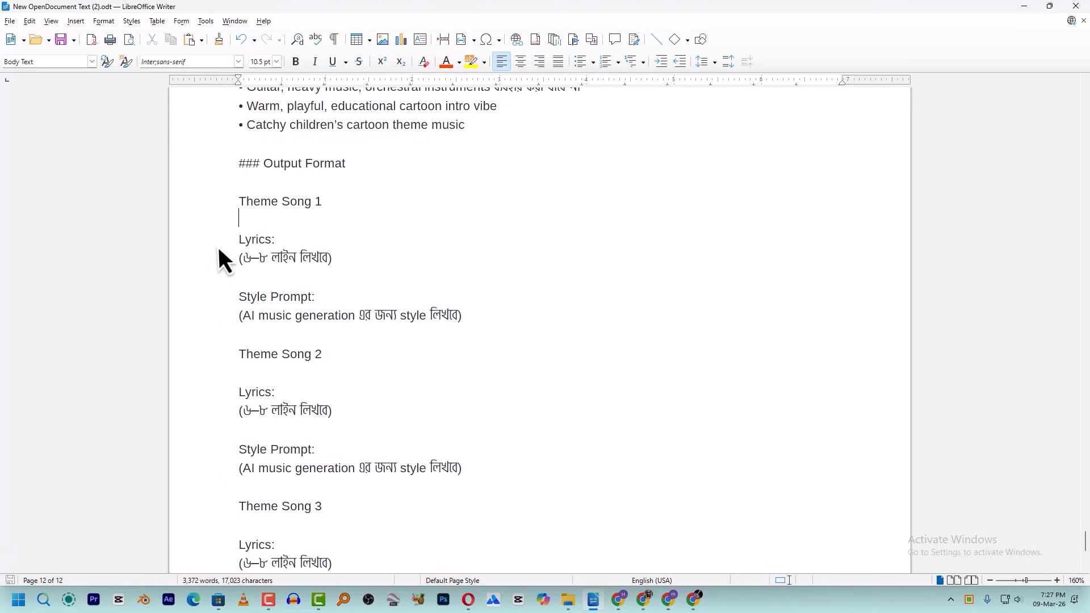
{"action": "left_click_drag", "start_coordinate": [233, 300], "coordinate": [395, 325]}
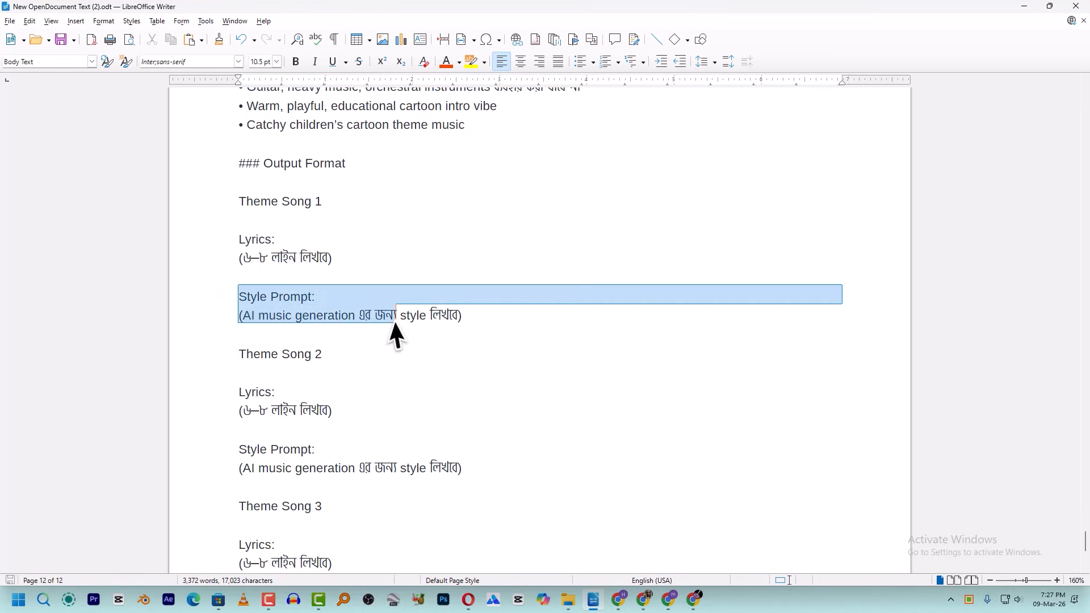
{"action": "scroll", "coordinate": [347, 296], "scroll_direction": "up", "scroll_amount": 20}
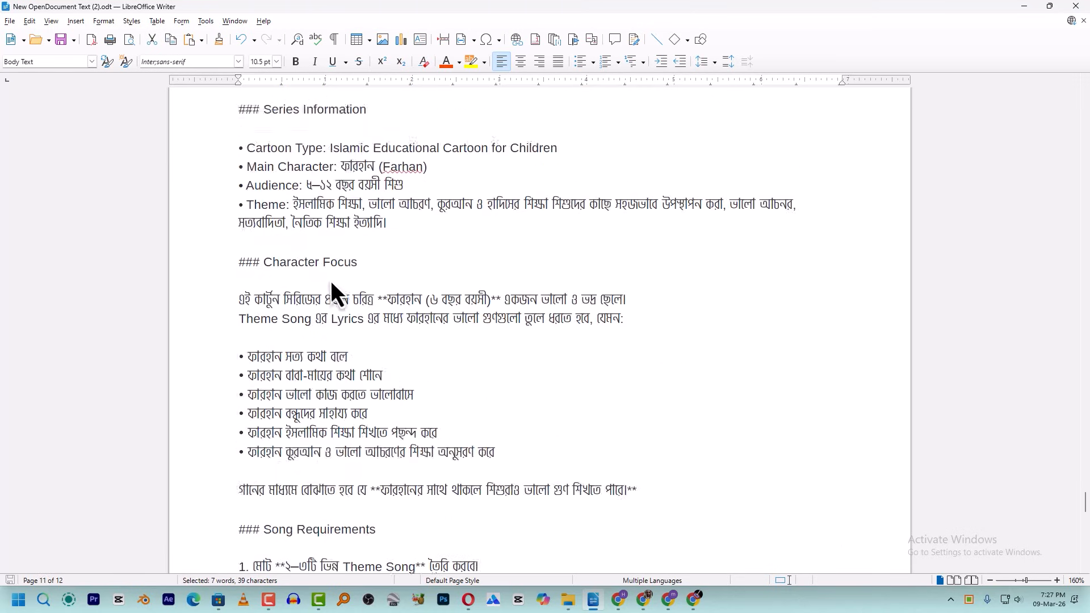
Select and copy the complete theme song prompt, from its opening instructions through the Output Format section.
{"action": "scroll", "coordinate": [341, 272], "scroll_direction": "up", "scroll_amount": 5}
{"action": "left_click_drag", "start_coordinate": [237, 358], "coordinate": [651, 576]}
{"action": "scroll", "coordinate": [400, 424], "scroll_direction": "down", "scroll_amount": 15}
{"action": "scroll", "coordinate": [503, 437], "scroll_direction": "down", "scroll_amount": 10}
Open Google AI Studio in a new browser tab and select the Gemini 3.1 Pro Preview model.
{"action": "left_click", "coordinate": [696, 599]}
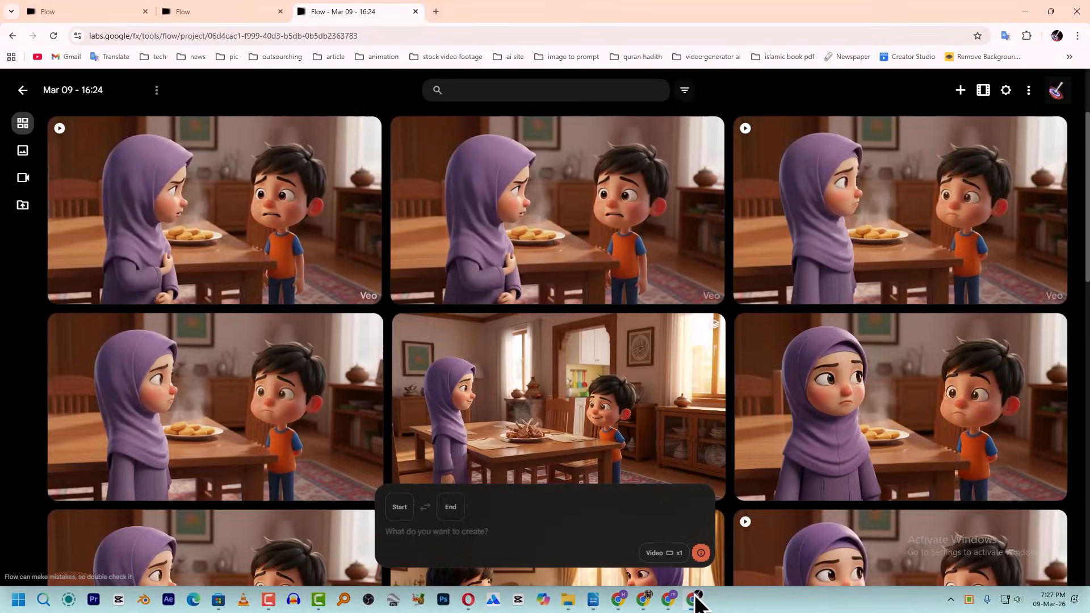
{"action": "left_click", "coordinate": [436, 11]}
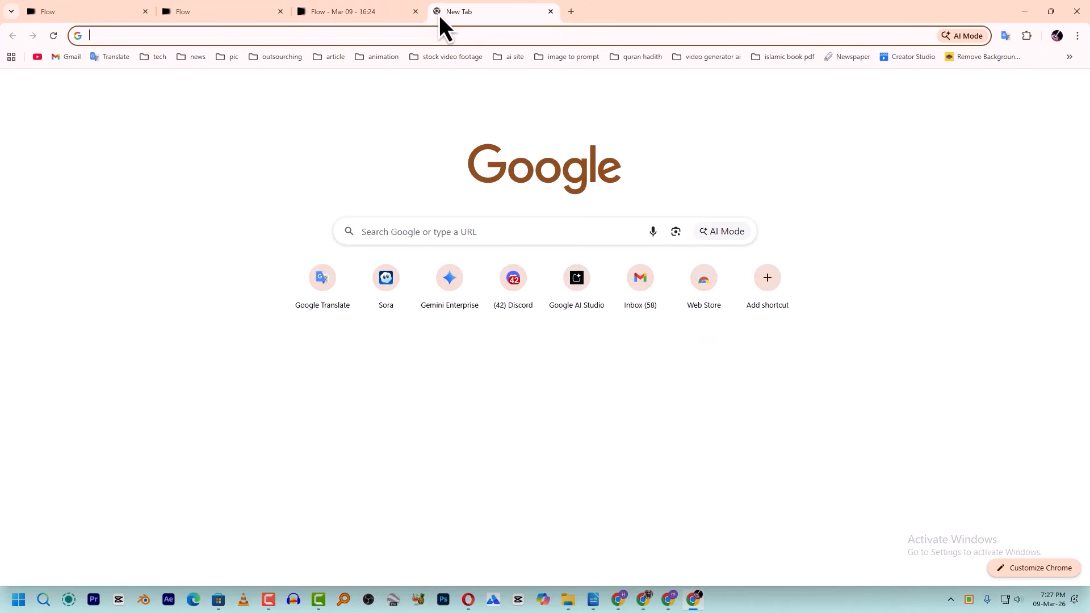
{"action": "left_click", "coordinate": [509, 57]}
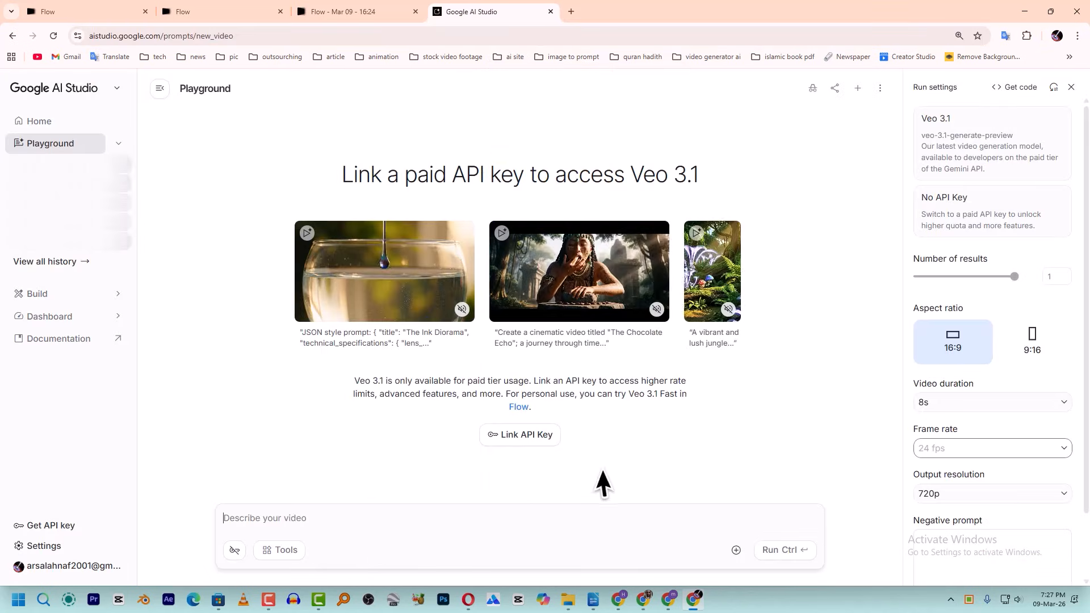
{"action": "left_click", "coordinate": [968, 146]}
{"action": "left_click", "coordinate": [779, 155]}
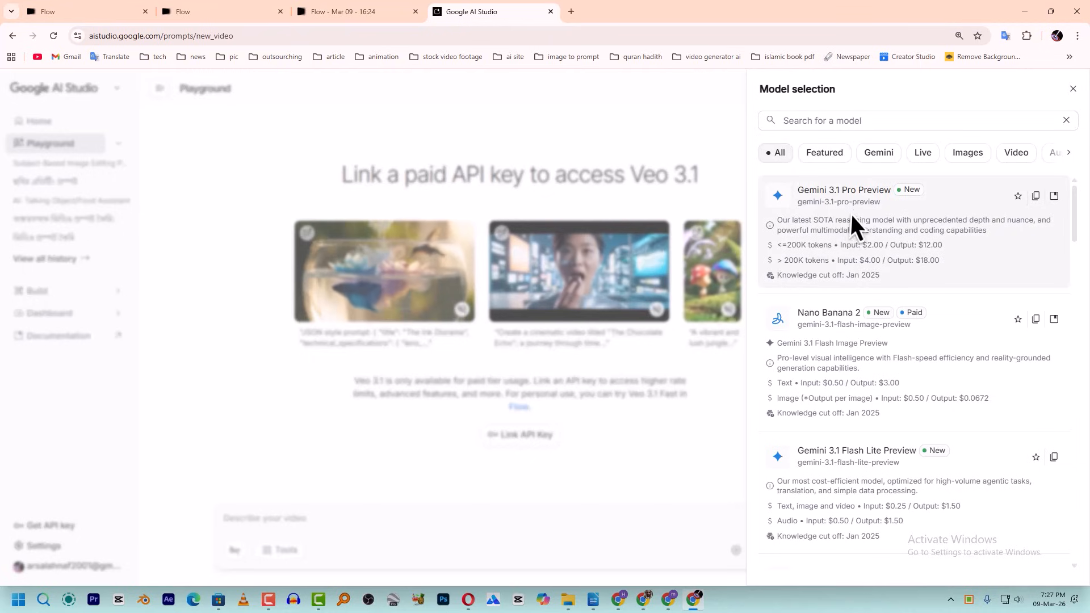
{"action": "left_click", "coordinate": [850, 205]}
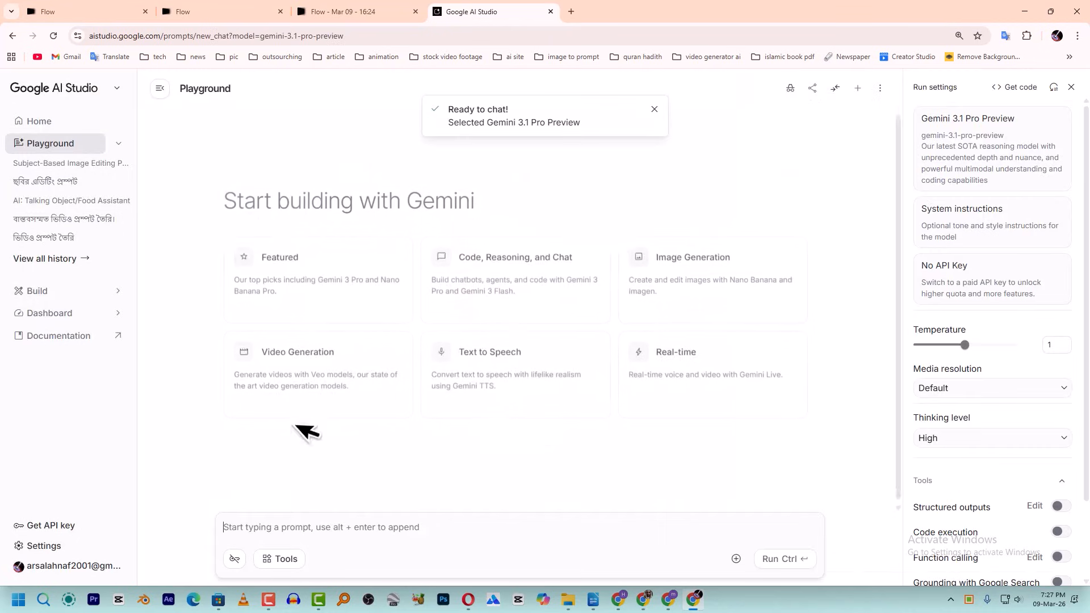
Paste the copied theme song prompt into the chat and run it with Gemini 3.1 Pro Preview.
{"action": "key", "text": "ctrl+v"}
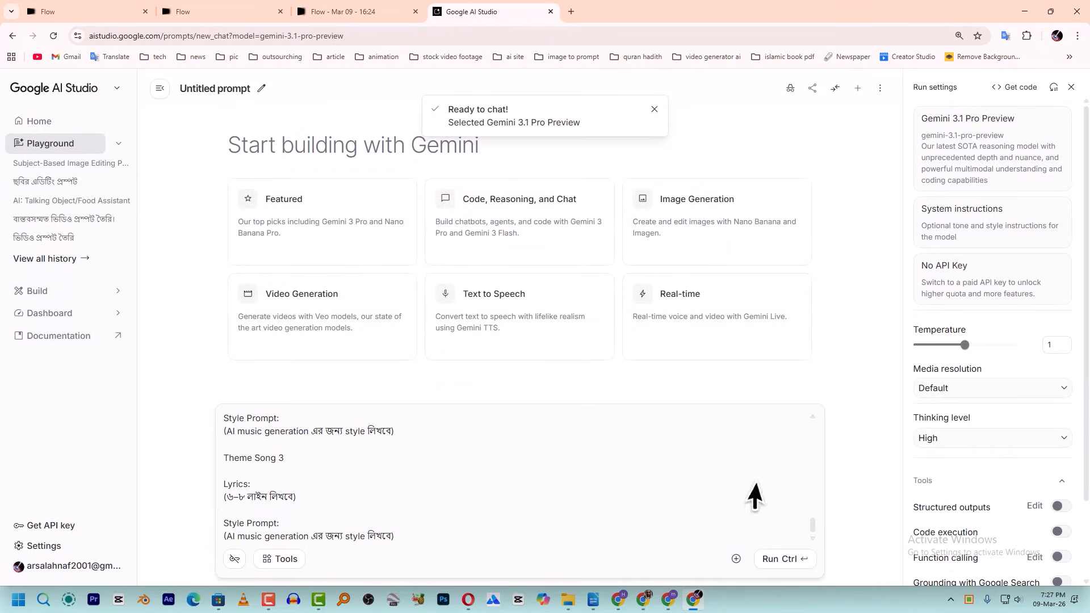
{"action": "scroll", "coordinate": [670, 482], "scroll_direction": "up", "scroll_amount": 5}
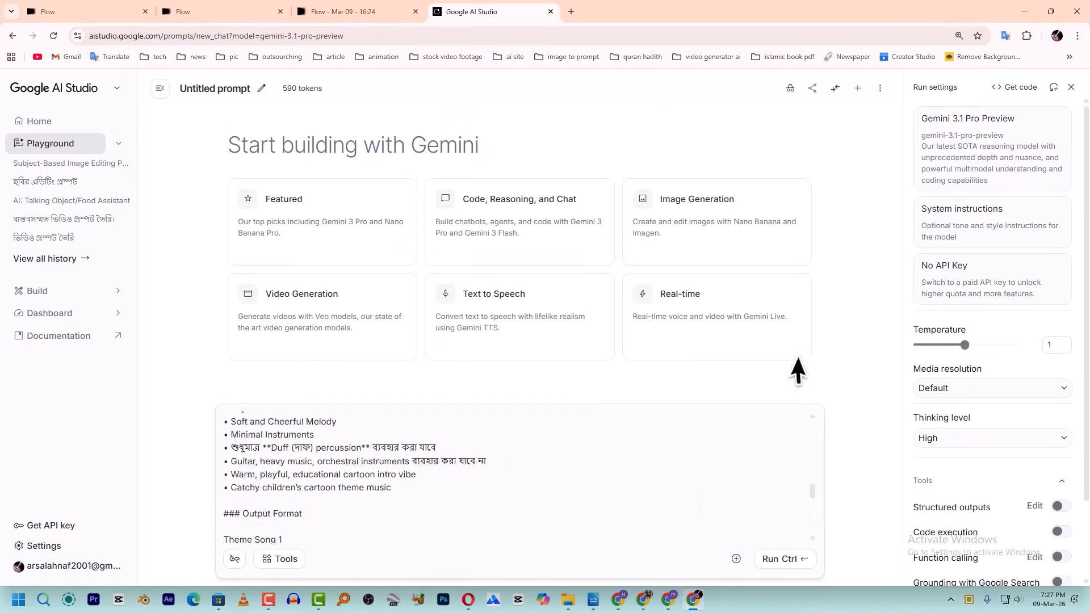
{"action": "left_click", "coordinate": [963, 150]}
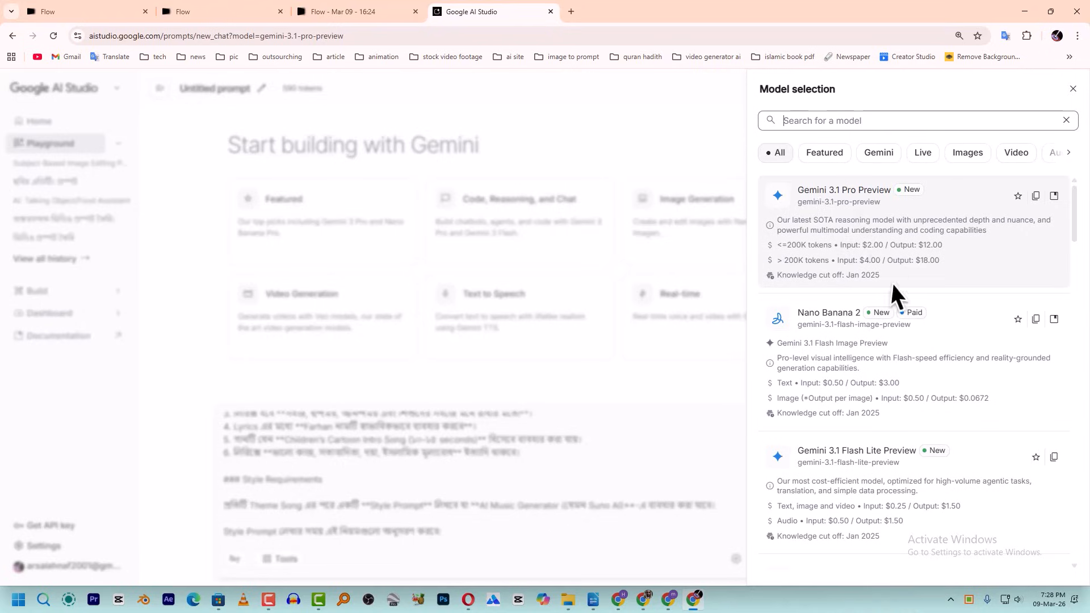
{"action": "scroll", "coordinate": [870, 379], "scroll_direction": "down", "scroll_amount": 5}
{"action": "scroll", "coordinate": [882, 425], "scroll_direction": "down", "scroll_amount": 6}
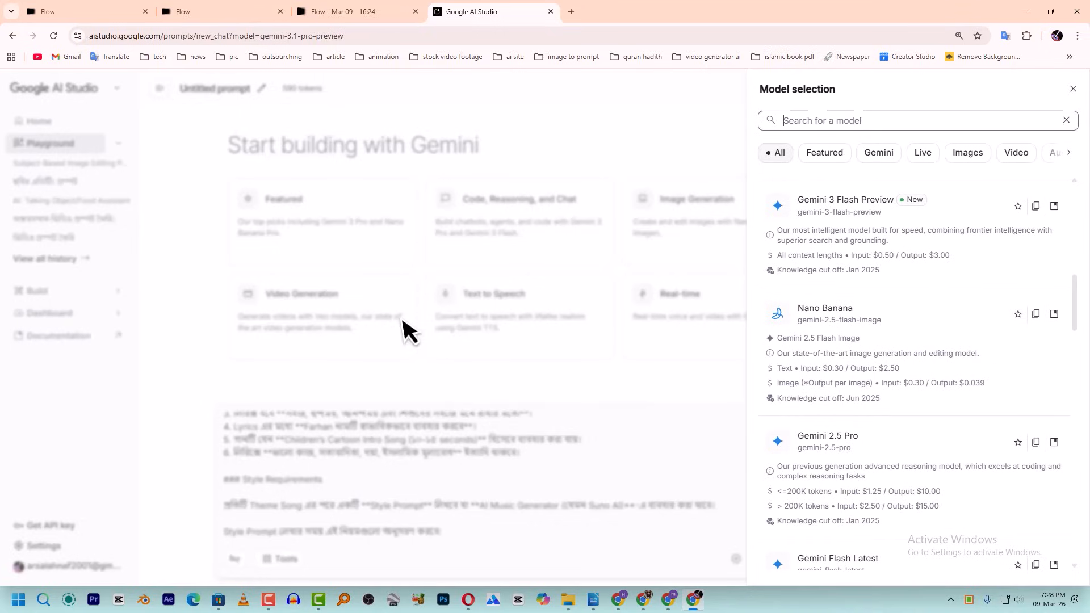
{"action": "left_click", "coordinate": [614, 386]}
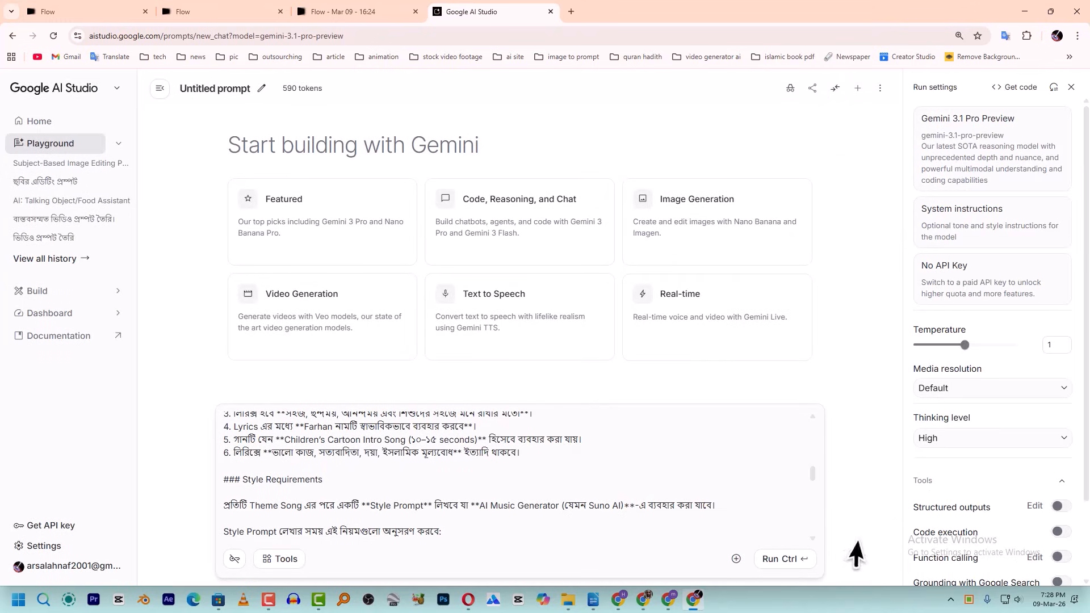
{"action": "scroll", "coordinate": [625, 500], "scroll_direction": "down", "scroll_amount": 5}
{"action": "left_click", "coordinate": [785, 561]}
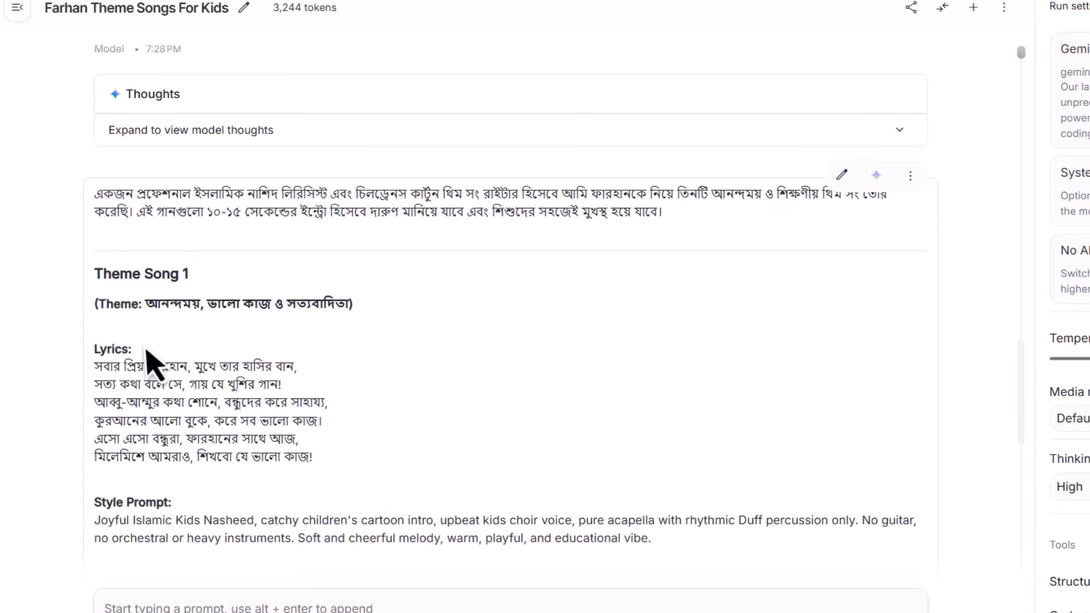
Review the generated theme songs and copy the six lyric lines of Theme Song 2.
{"action": "scroll", "coordinate": [146, 352], "scroll_direction": "down", "scroll_amount": 1}
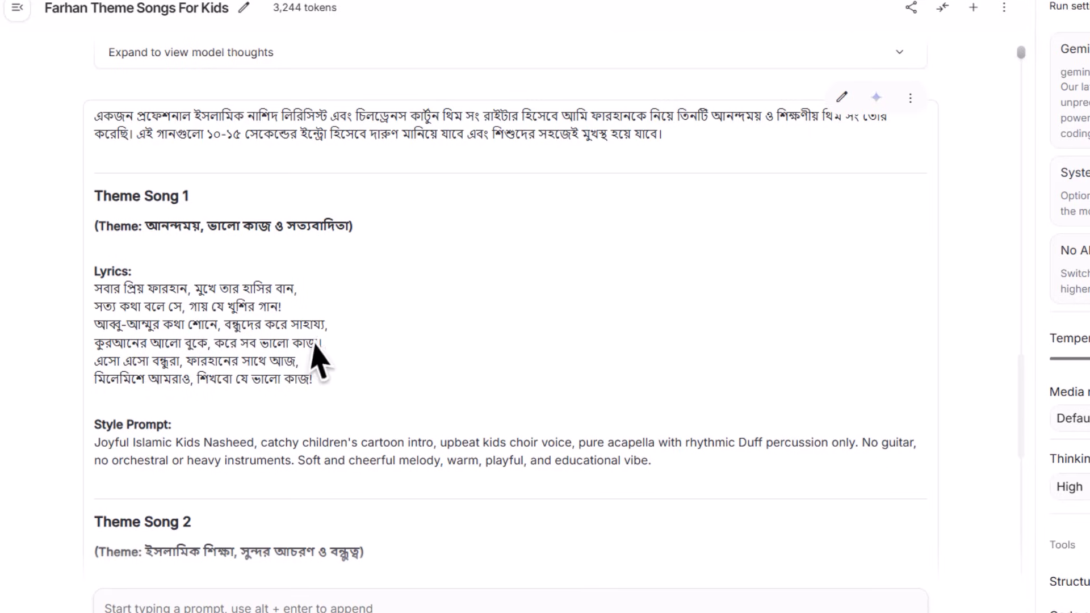
{"action": "scroll", "coordinate": [330, 355], "scroll_direction": "down", "scroll_amount": 4}
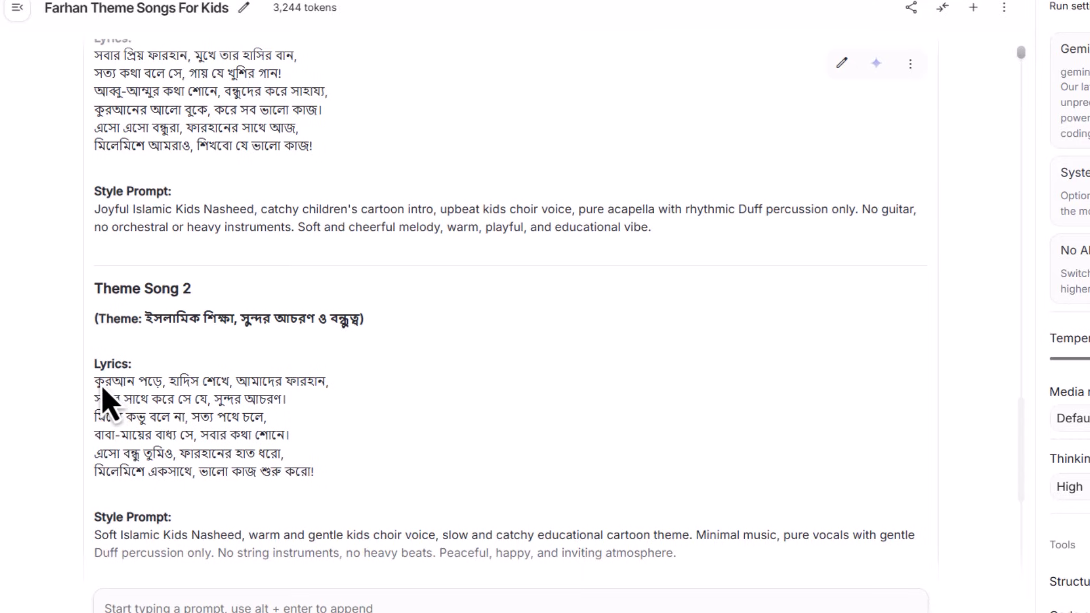
{"action": "left_click_drag", "start_coordinate": [97, 391], "coordinate": [324, 499]}
{"action": "right_click", "coordinate": [275, 421]}
{"action": "left_click", "coordinate": [287, 426]}
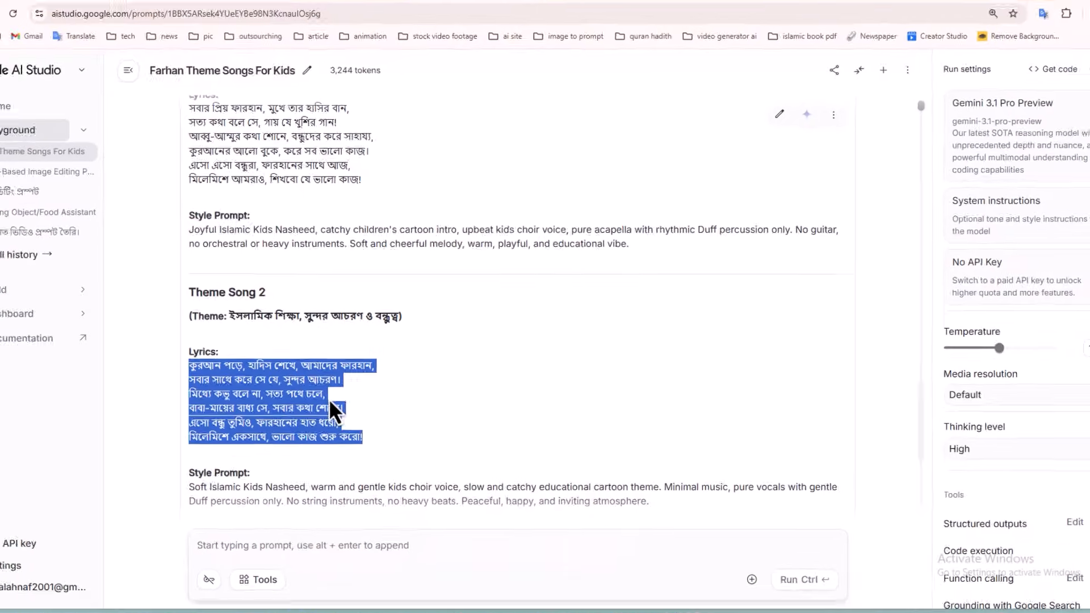
Copy the Style Prompt text of Theme Song 2, from "Soft Islamic Kids Nasheed" to "inviting atmosphere".
{"action": "scroll", "coordinate": [254, 409], "scroll_direction": "down", "scroll_amount": 2}
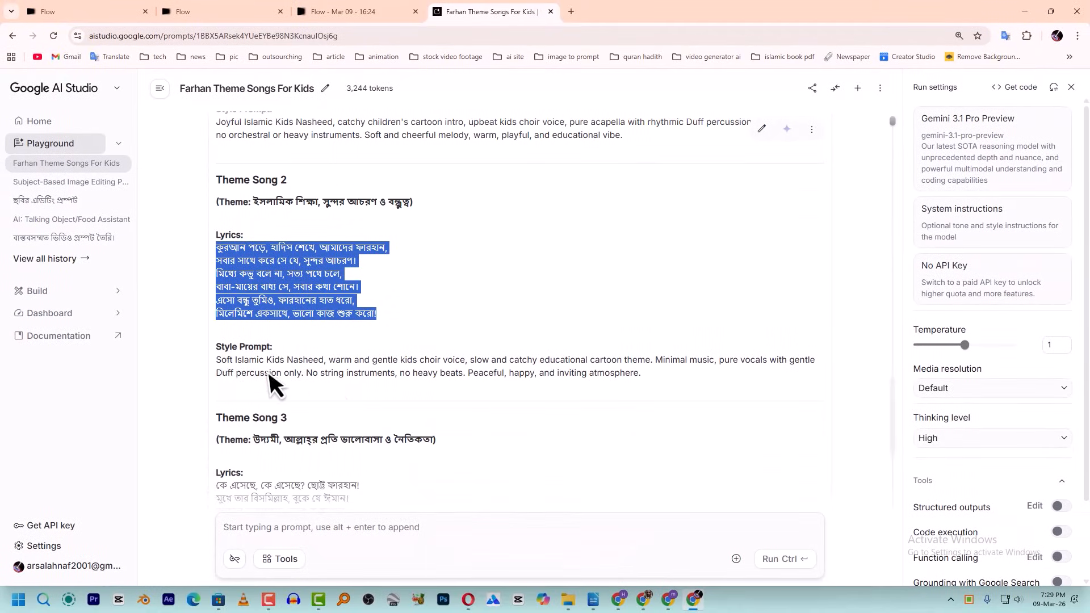
{"action": "left_click_drag", "start_coordinate": [219, 360], "coordinate": [644, 391]}
{"action": "right_click", "coordinate": [624, 376]}
{"action": "left_click", "coordinate": [653, 386]}
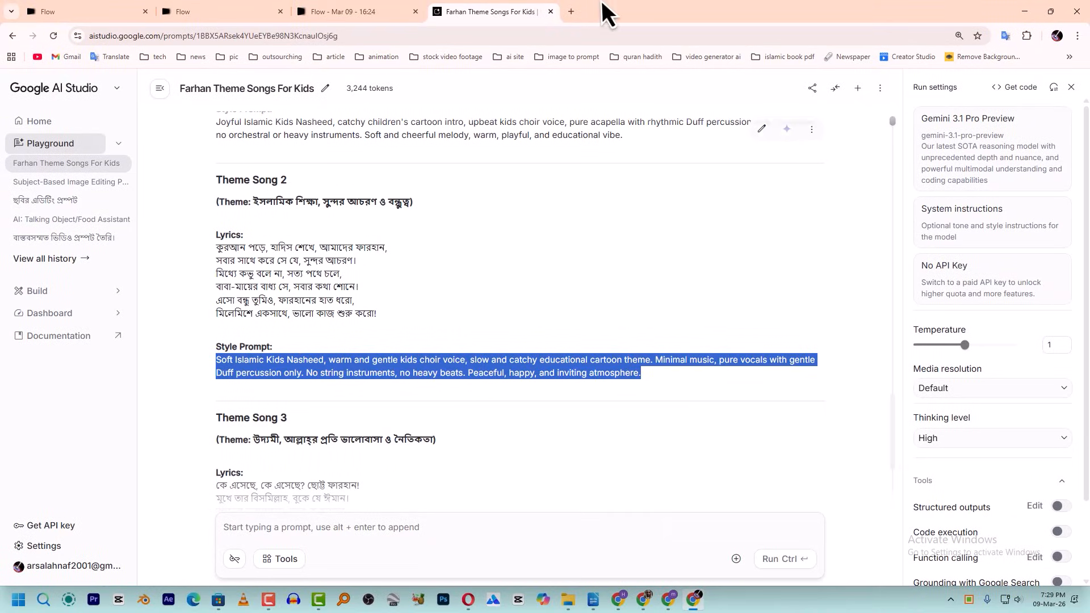
Search Google for "suno ai" in a new browser tab and open the Suno website.
{"action": "left_click", "coordinate": [572, 12]}
{"action": "left_click", "coordinate": [481, 229]}
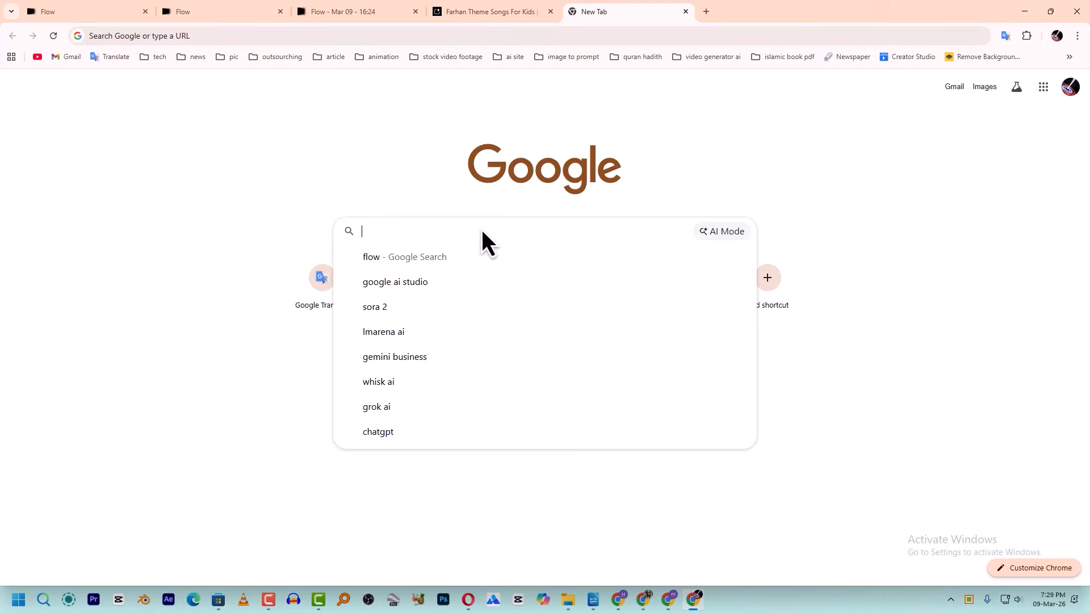
{"action": "type", "text": "s"}
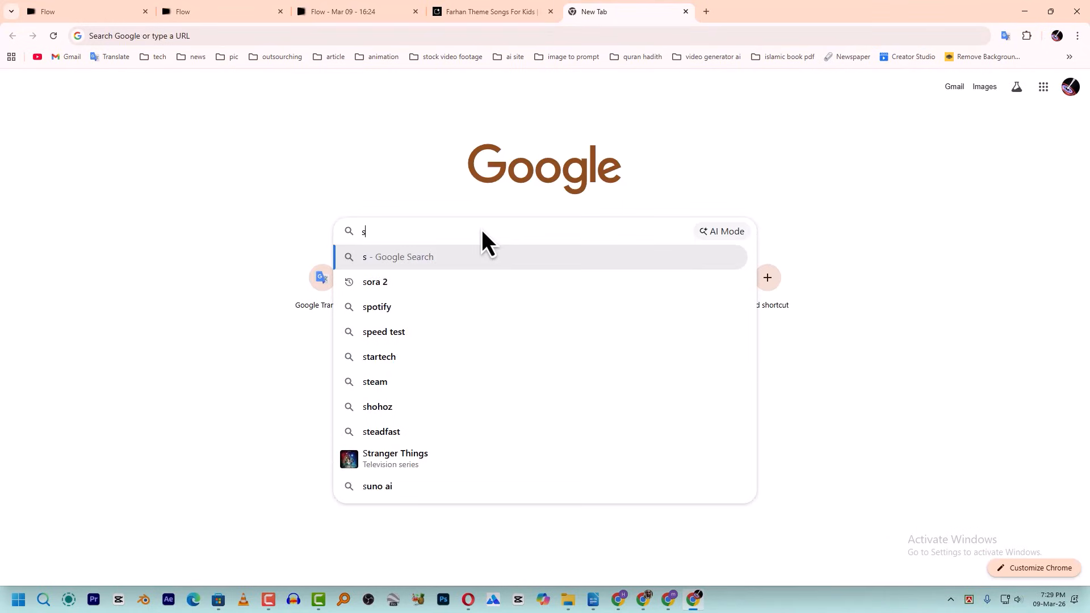
{"action": "type", "text": "uno"}
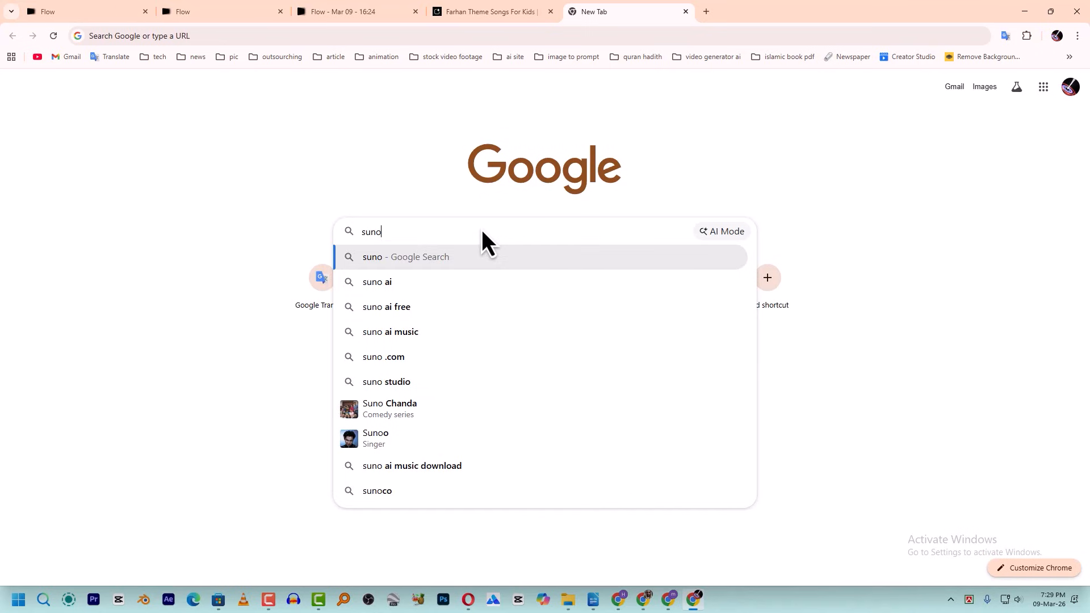
{"action": "key", "text": "Down"}
{"action": "key", "text": "Return"}
{"action": "left_click", "coordinate": [197, 199]}
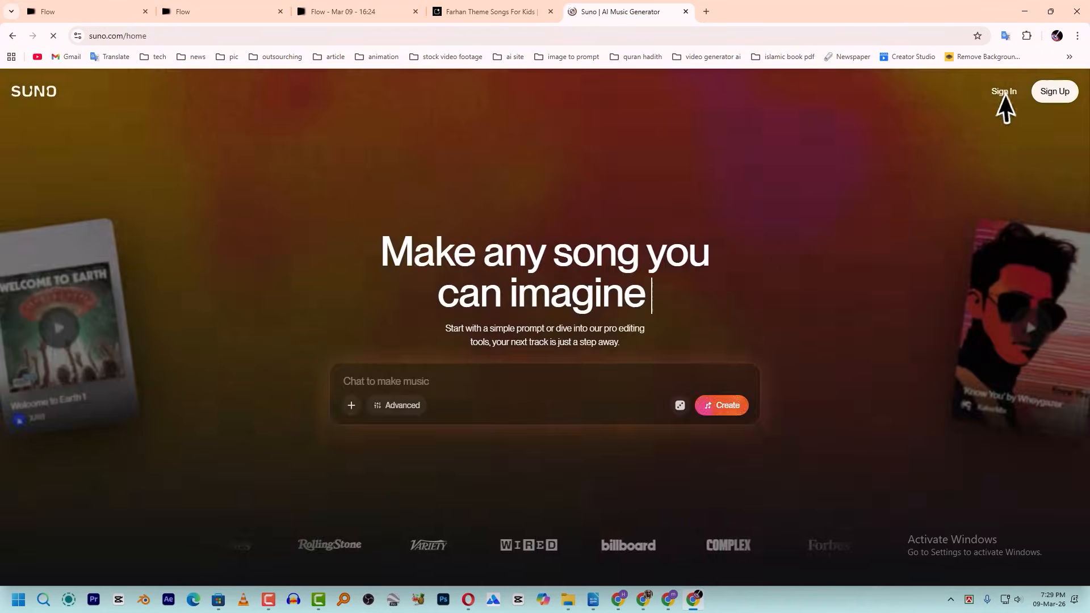
Sign in to Suno with the Google account and dismiss the Privacy Policy Update notice.
{"action": "left_click", "coordinate": [1003, 92]}
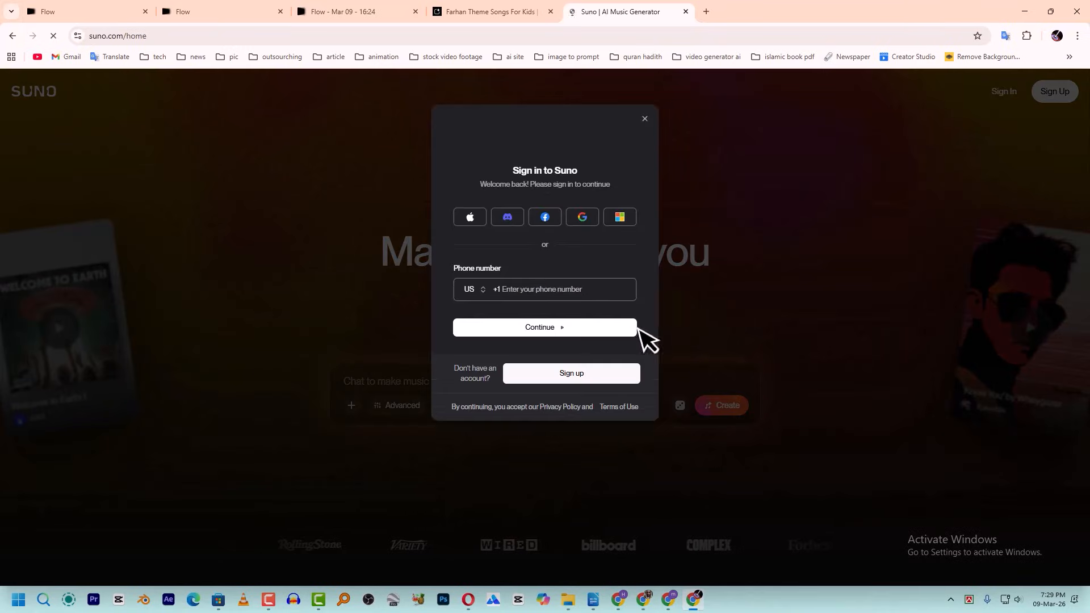
{"action": "left_click", "coordinate": [584, 207]}
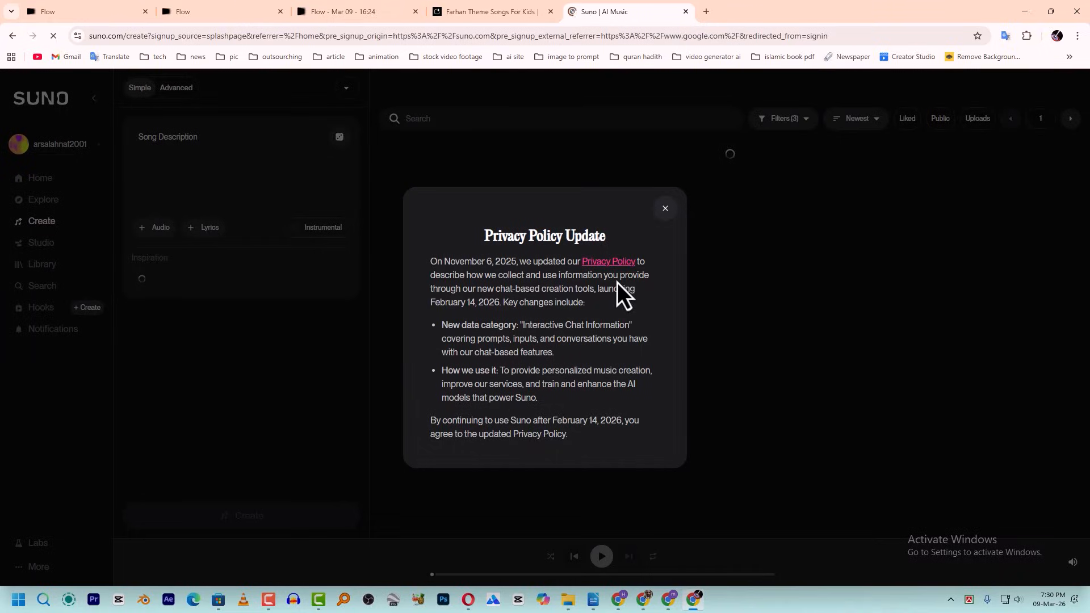
{"action": "left_click", "coordinate": [668, 216]}
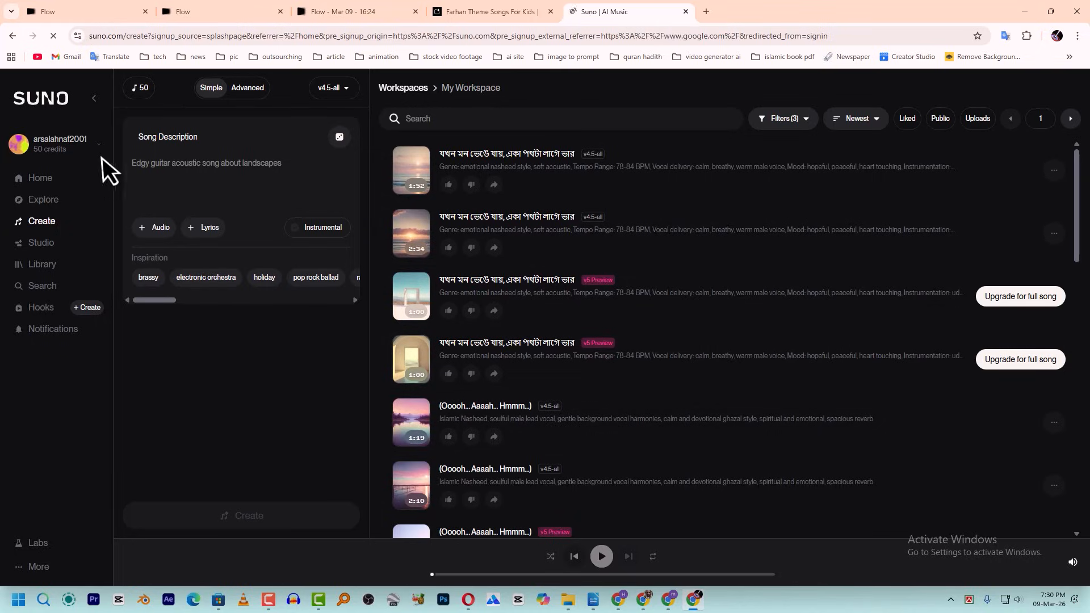
Switch song creation to Advanced mode and paste the copied Theme Song 2 lyrics and style prompt from the clipboard history.
{"action": "left_click", "coordinate": [52, 221]}
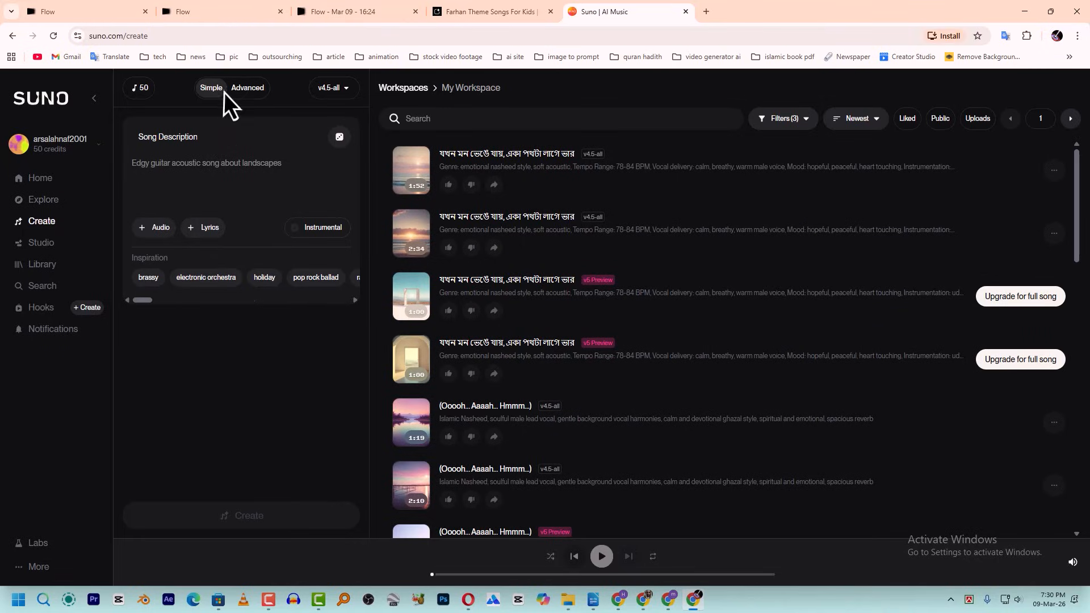
{"action": "left_click", "coordinate": [247, 89]}
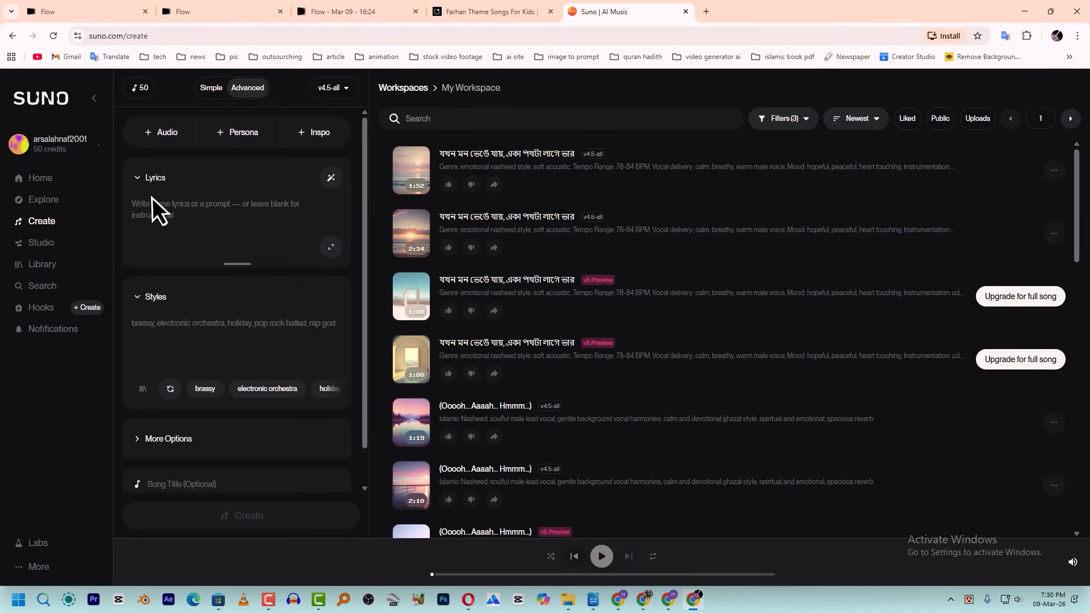
{"action": "left_click", "coordinate": [226, 218]}
{"action": "key", "text": "super+v"}
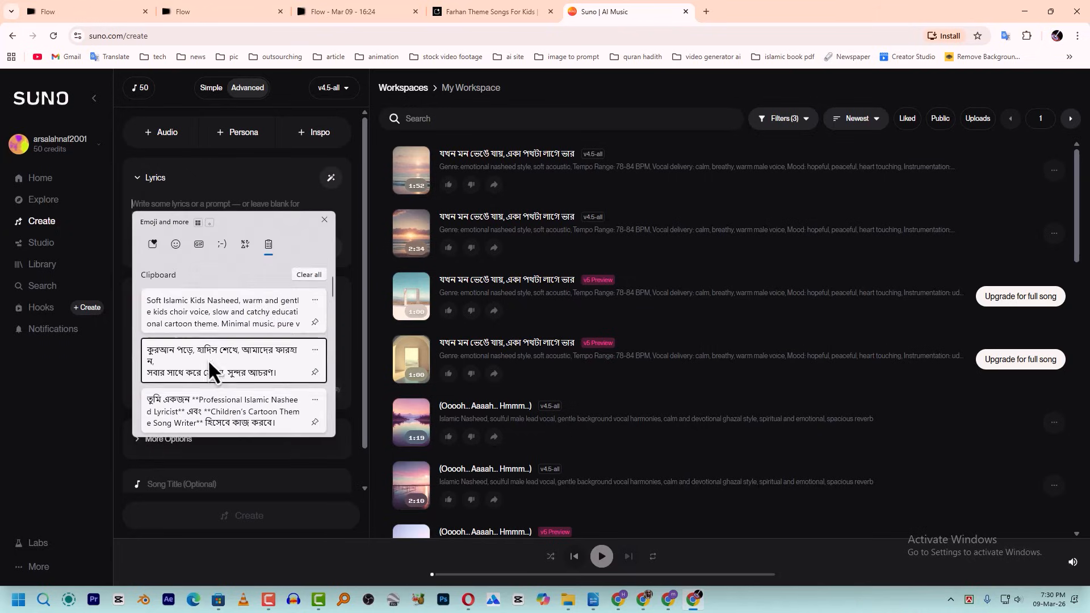
{"action": "left_click", "coordinate": [208, 359]}
{"action": "scroll", "coordinate": [241, 233], "scroll_direction": "up", "scroll_amount": 1}
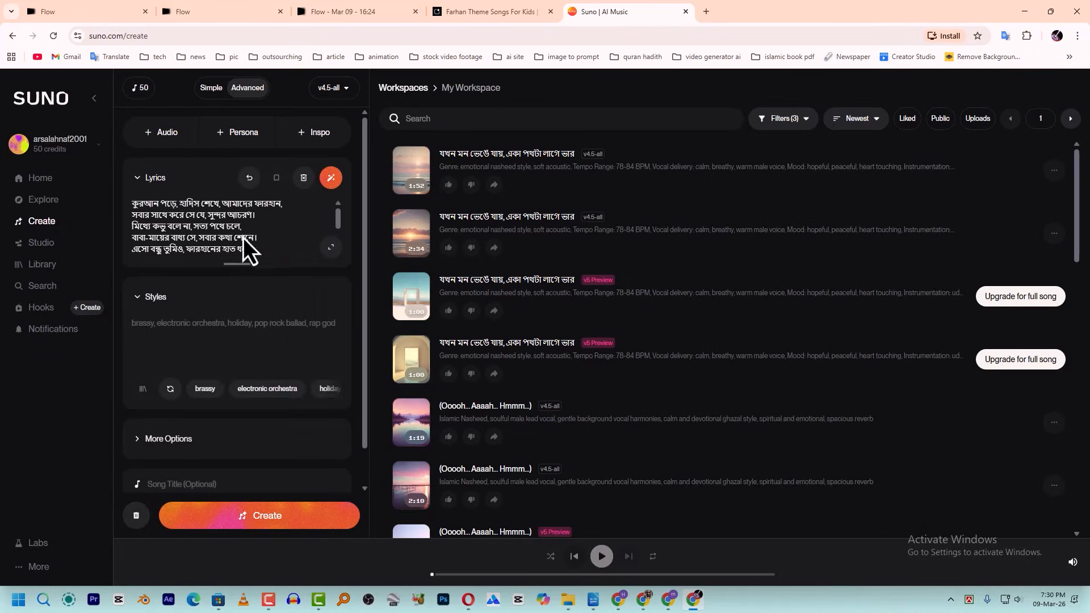
{"action": "key", "text": "super+v"}
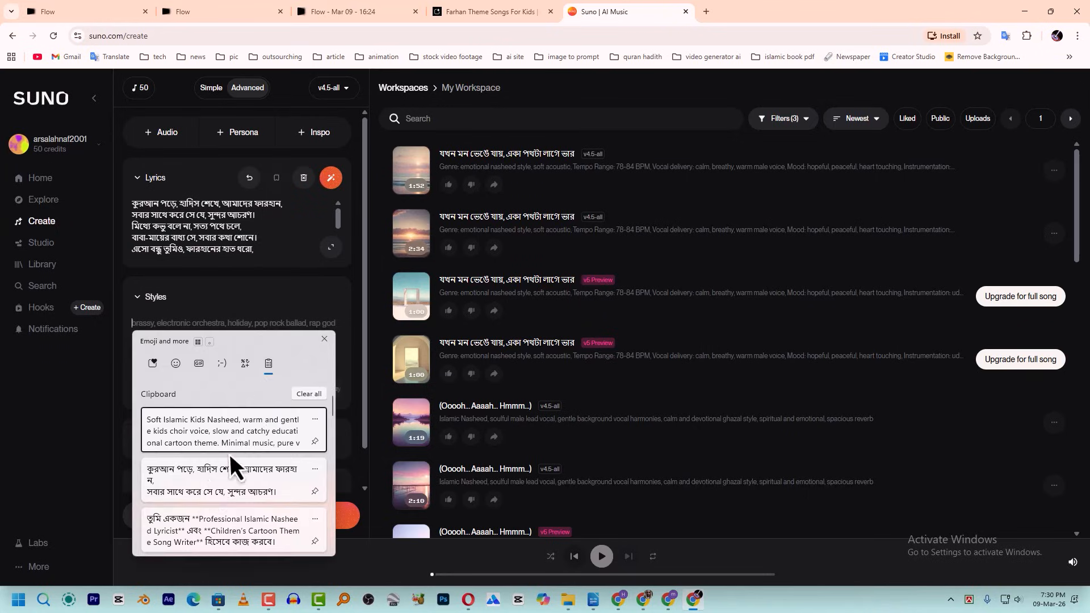
{"action": "left_click", "coordinate": [217, 411]}
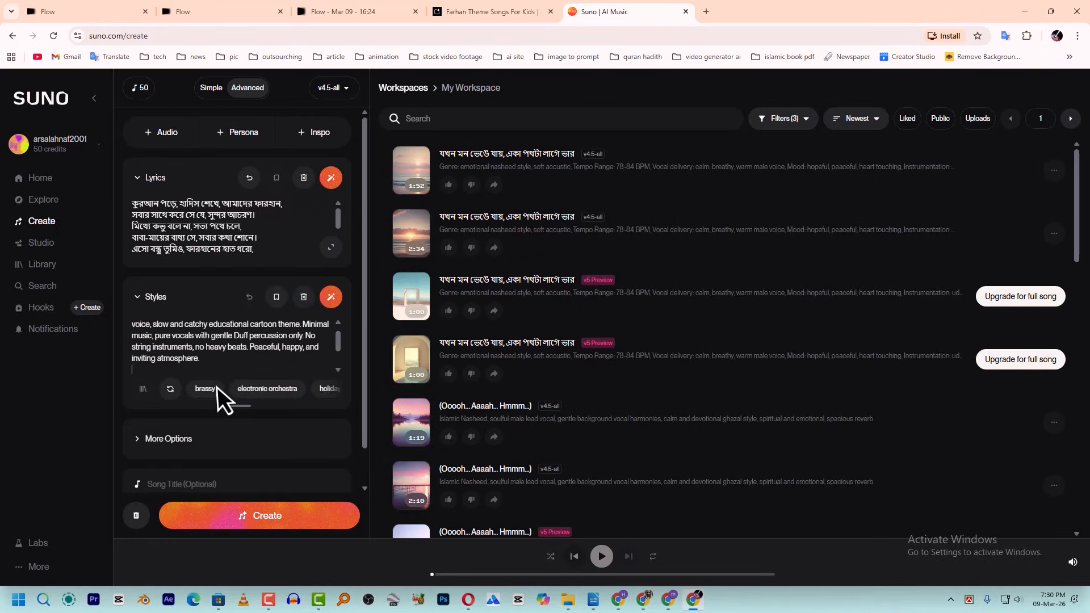
Set the vocal gender to Female in the additional song options and generate the song.
{"action": "scroll", "coordinate": [165, 453], "scroll_direction": "down", "scroll_amount": 1}
{"action": "left_click", "coordinate": [142, 404]}
{"action": "left_click", "coordinate": [324, 287]}
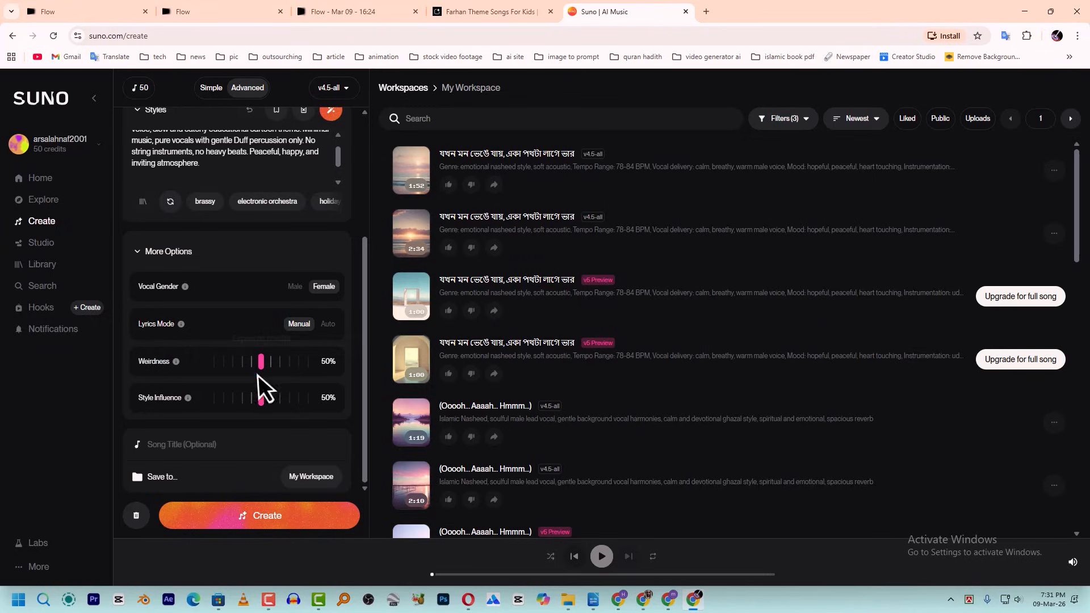
{"action": "left_click", "coordinate": [140, 251]}
{"action": "left_click", "coordinate": [274, 518]}
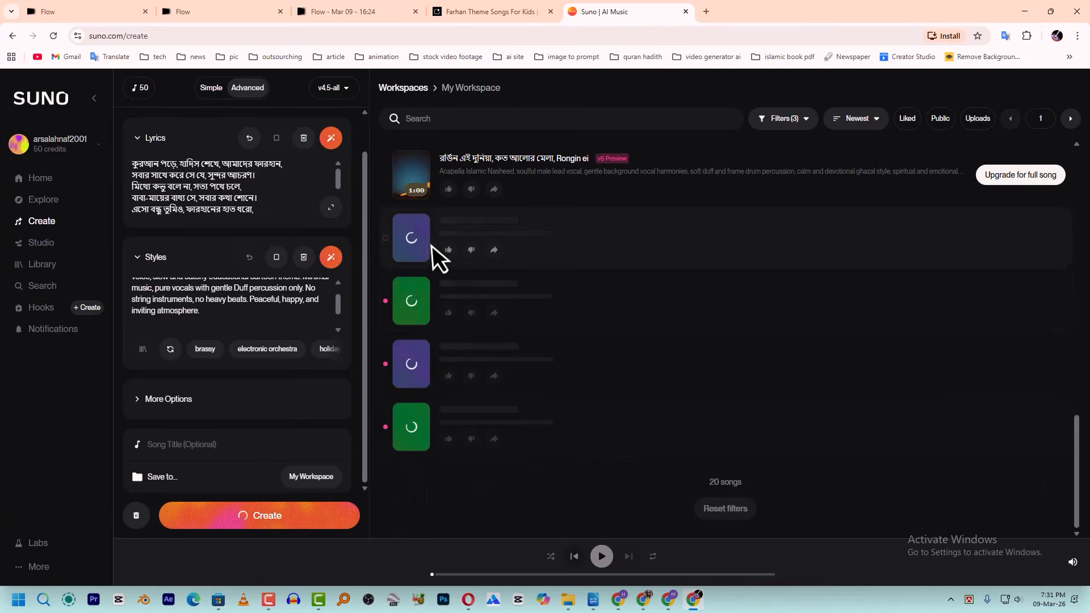
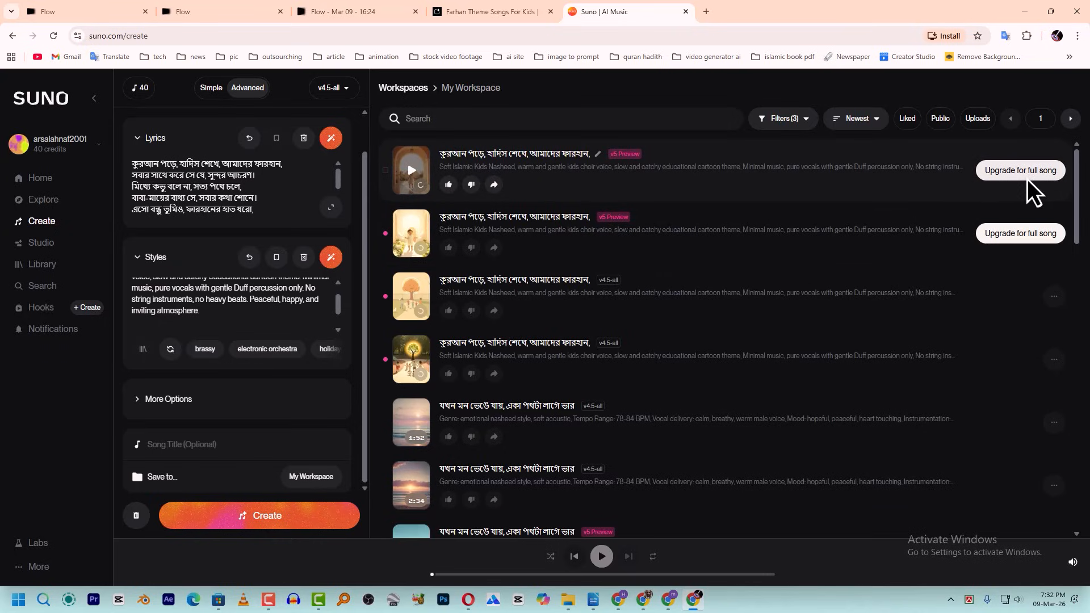
Listen to the two newly generated v4.5-all songs in turn, lowering the system volume during playback.
{"action": "left_click", "coordinate": [414, 297]}
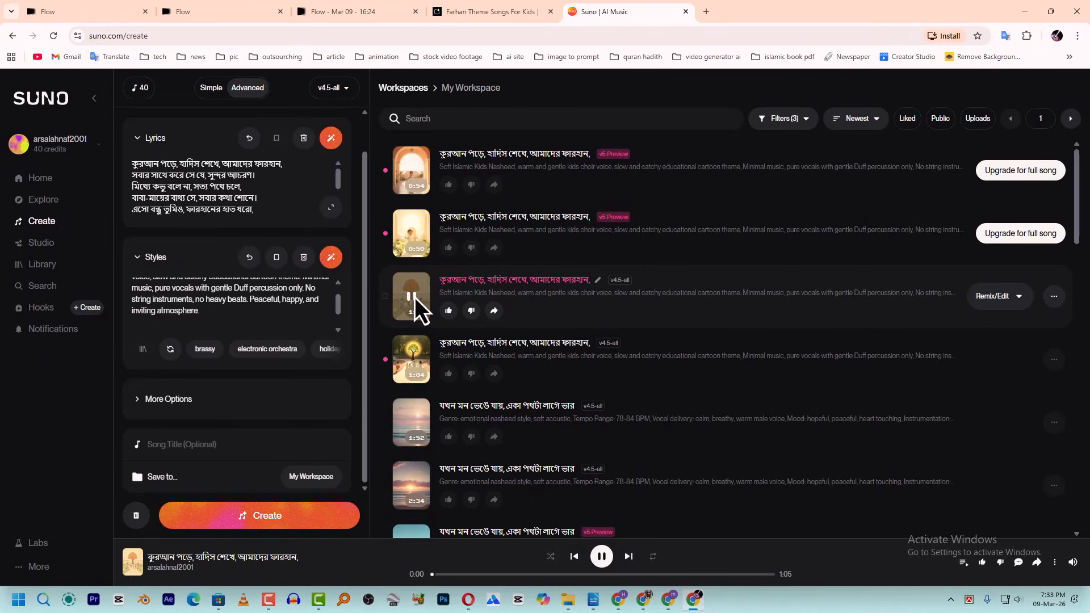
{"action": "left_click", "coordinate": [1011, 600]}
{"action": "mouse_move", "coordinate": [960, 538]}
{"action": "left_mouse_down"}
{"action": "mouse_move", "coordinate": [974, 535]}
{"action": "mouse_move", "coordinate": [951, 541]}
{"action": "left_mouse_up"}
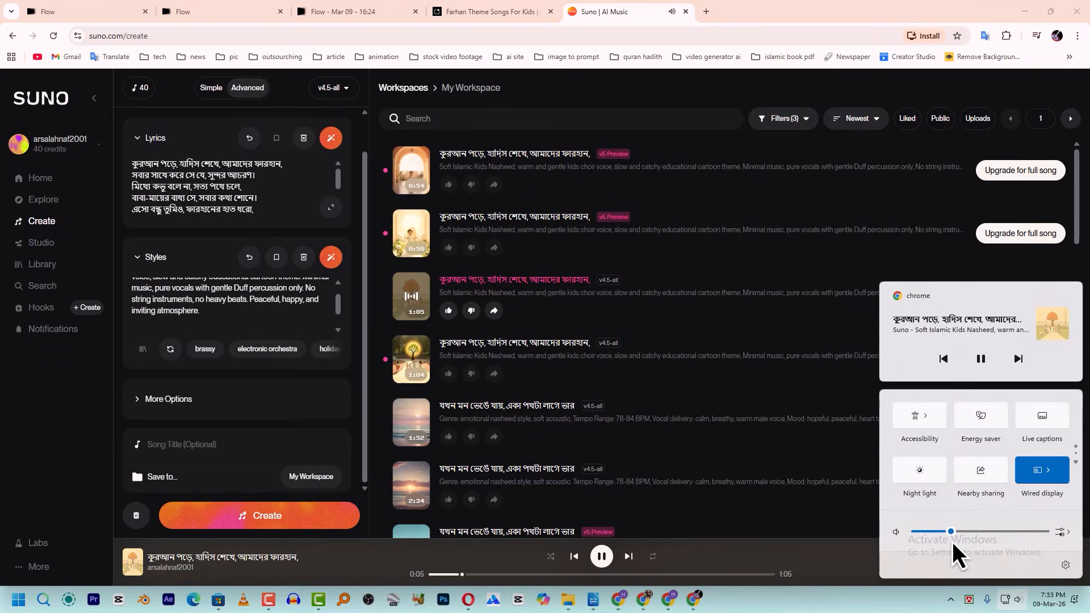
{"action": "left_click", "coordinate": [774, 8]}
{"action": "left_click", "coordinate": [411, 360]}
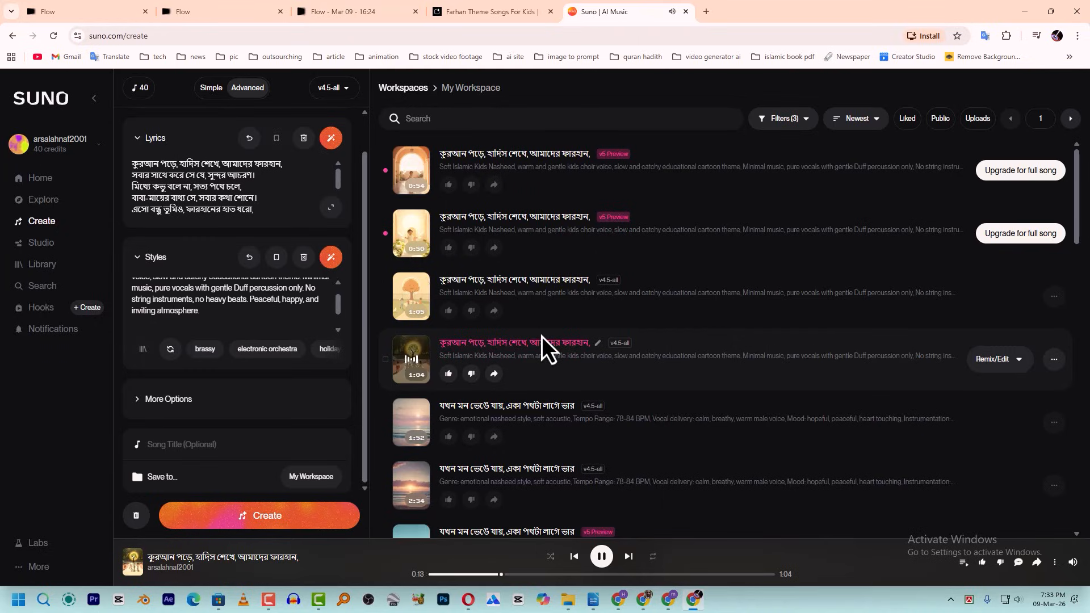
Stop the playing song and play the two v5 Preview versions in turn.
{"action": "left_click", "coordinate": [412, 360]}
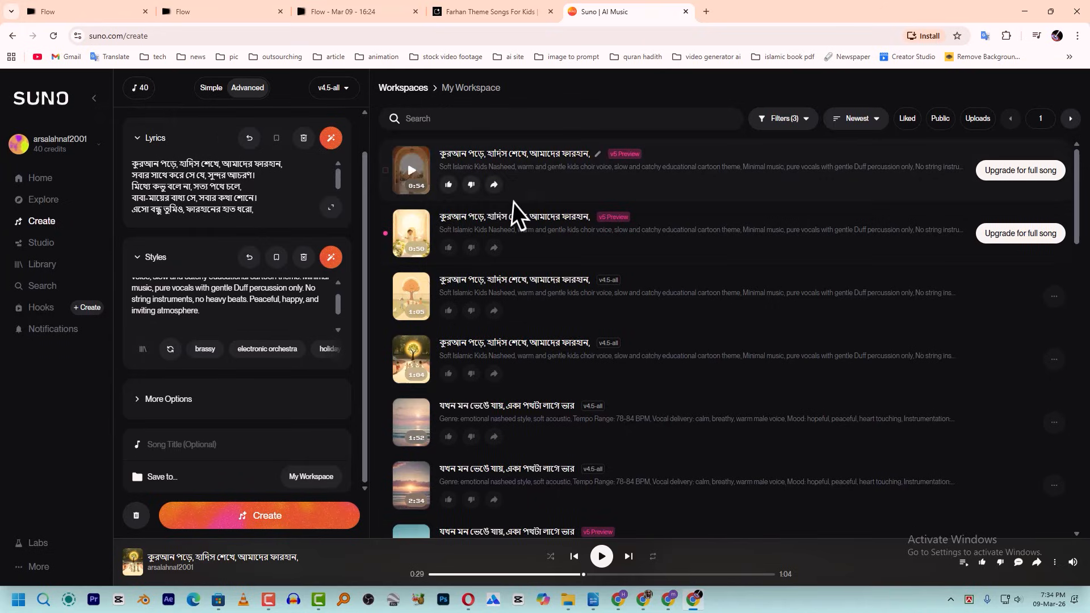
{"action": "left_click", "coordinate": [411, 232]}
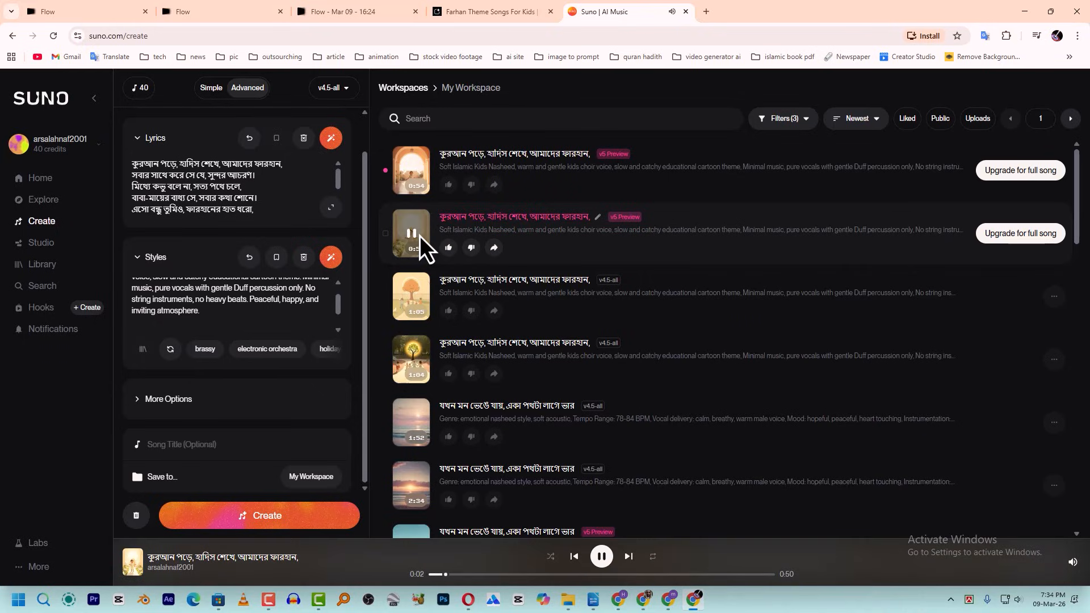
{"action": "left_click", "coordinate": [414, 171]}
Generate the song again and play part of the 3:13 v4.5-all version made with the upbeat Islamic Kids Nasheed style.
{"action": "left_click", "coordinate": [292, 515]}
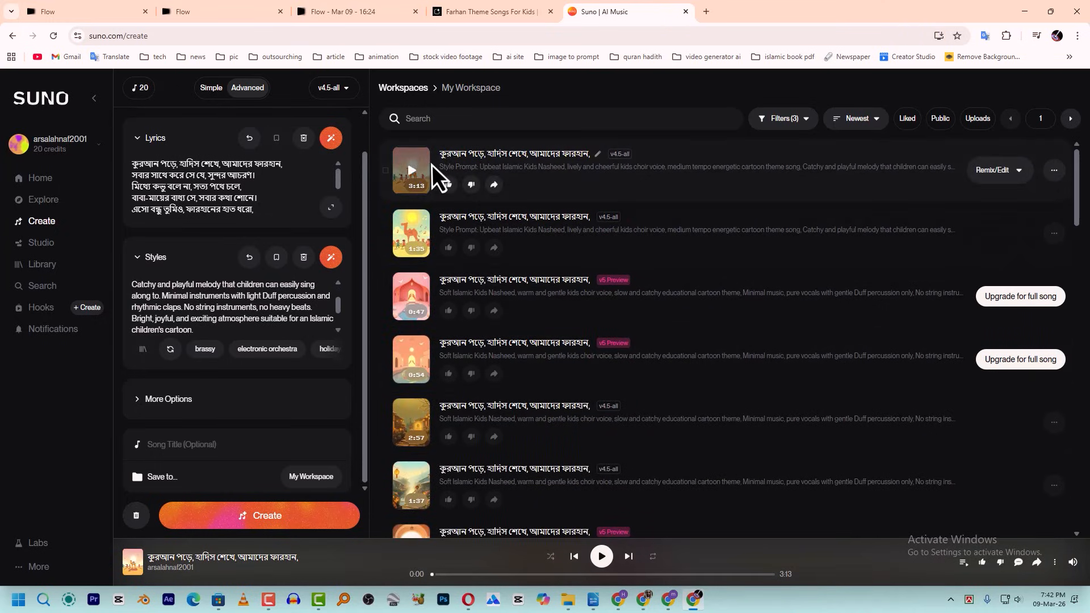
{"action": "left_click", "coordinate": [410, 169]}
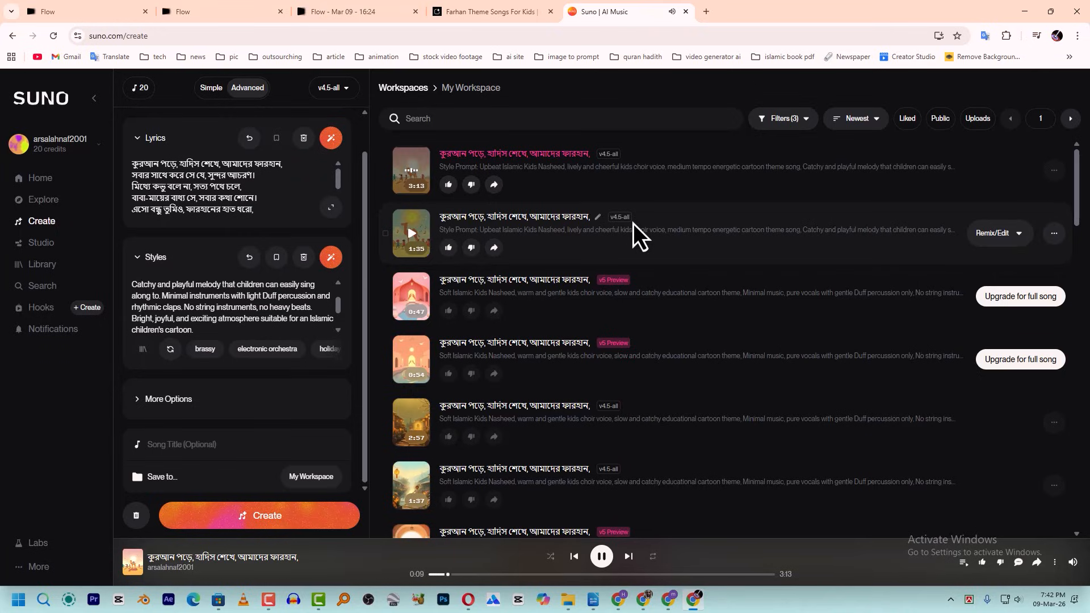
{"action": "left_click", "coordinate": [415, 173]}
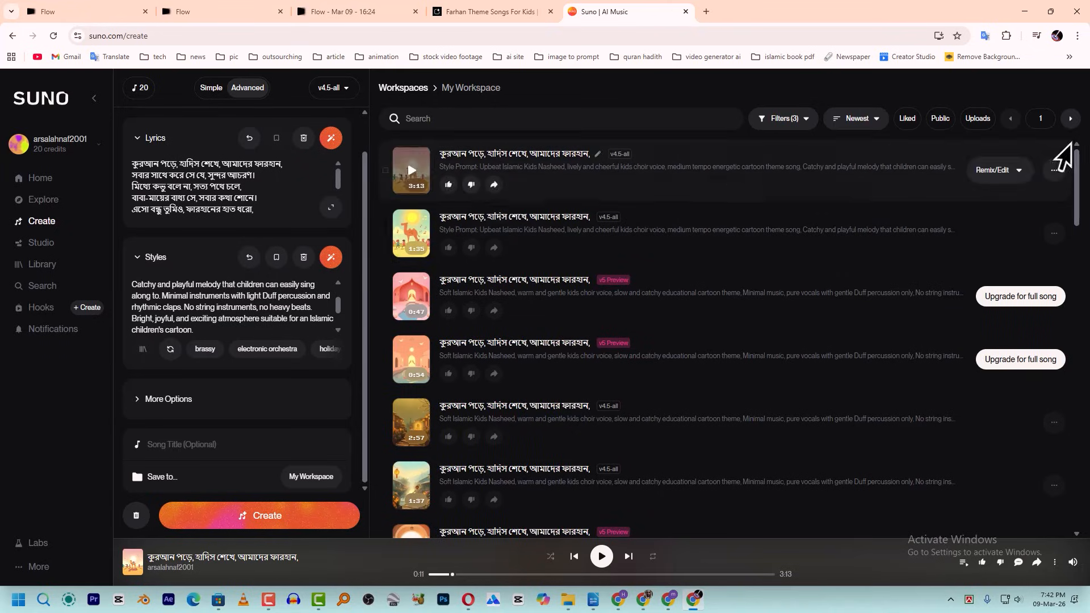
Download the 3:13 song as MP3 audio, check it in Media Player and locate the file in the Downloads folder.
{"action": "left_click", "coordinate": [1054, 170]}
{"action": "mouse_move", "coordinate": [990, 222]}
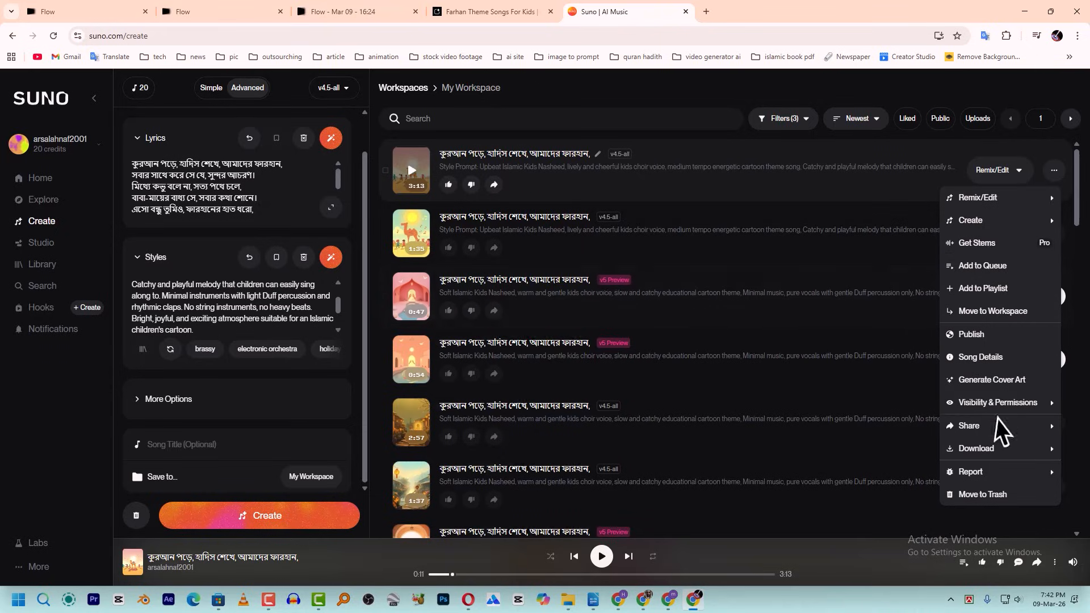
{"action": "mouse_move", "coordinate": [996, 448]}
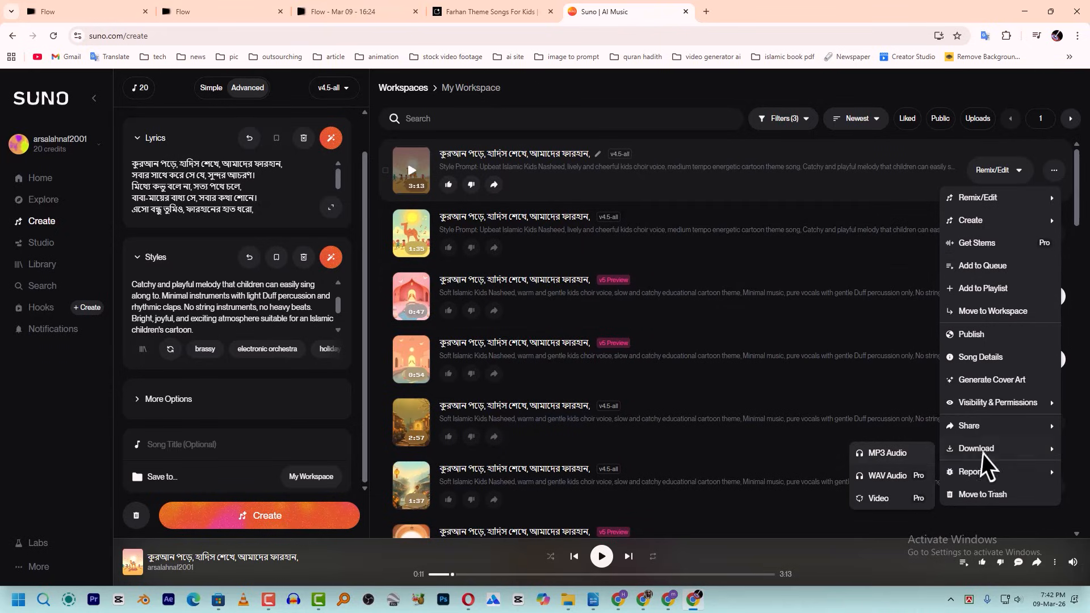
{"action": "left_click", "coordinate": [919, 455]}
{"action": "left_click", "coordinate": [545, 417]}
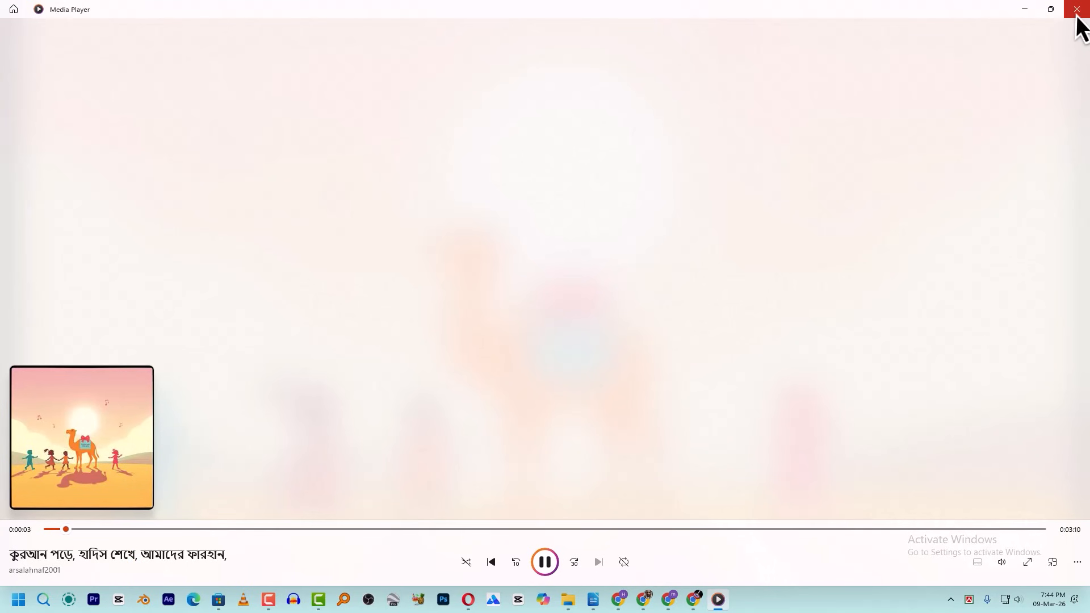
{"action": "left_click", "coordinate": [1077, 13]}
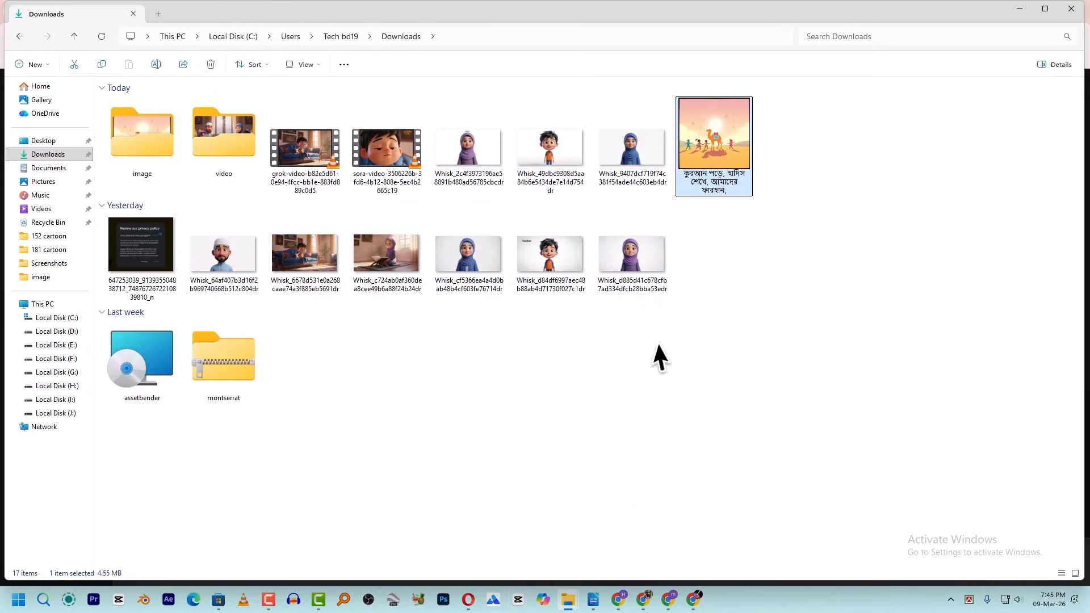
{"action": "mouse_move", "coordinate": [701, 176]}
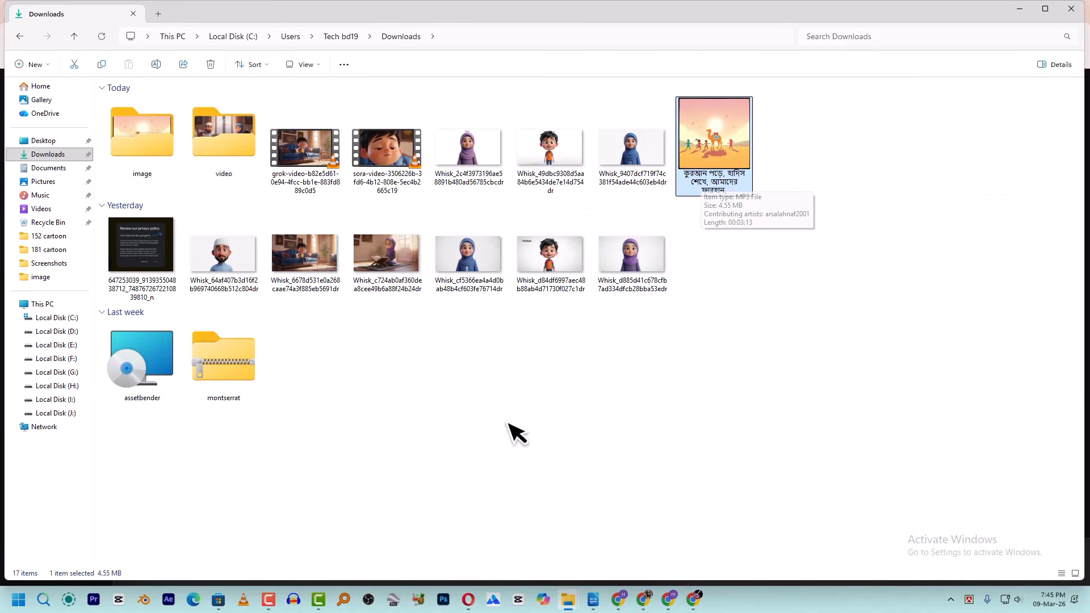
Switch to CapCut and import all files from the Downloads "video" folder into a new project.
{"action": "left_click", "coordinate": [519, 607]}
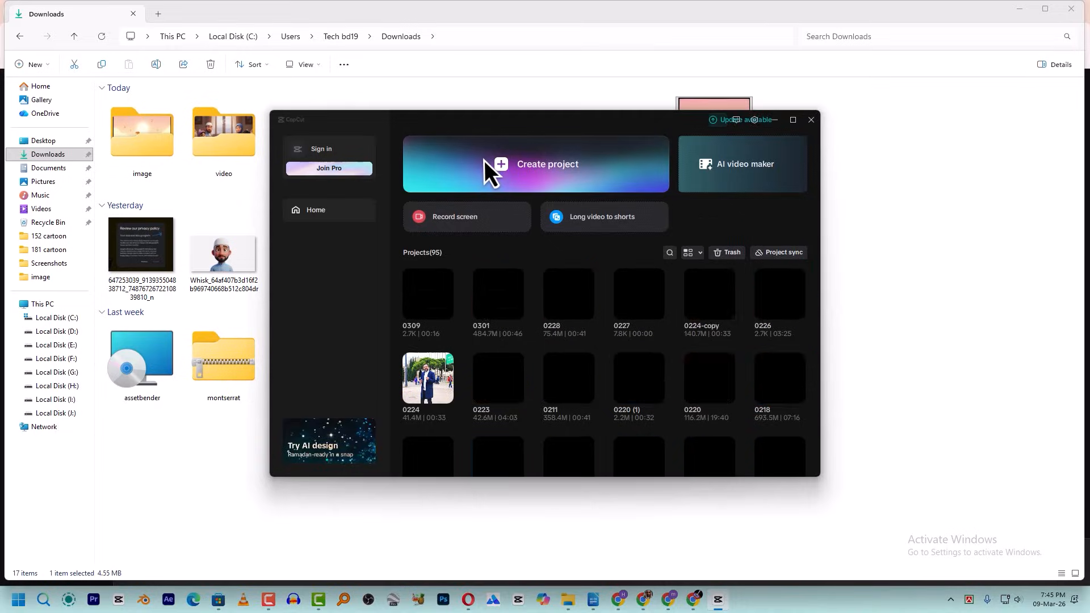
{"action": "left_click", "coordinate": [486, 161]}
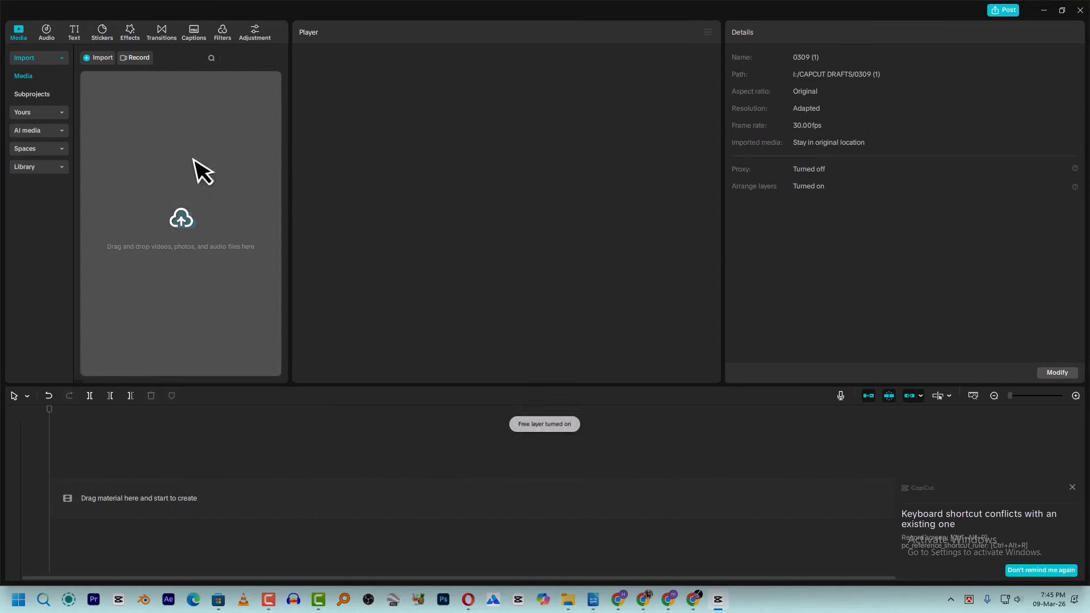
{"action": "left_click", "coordinate": [249, 125]}
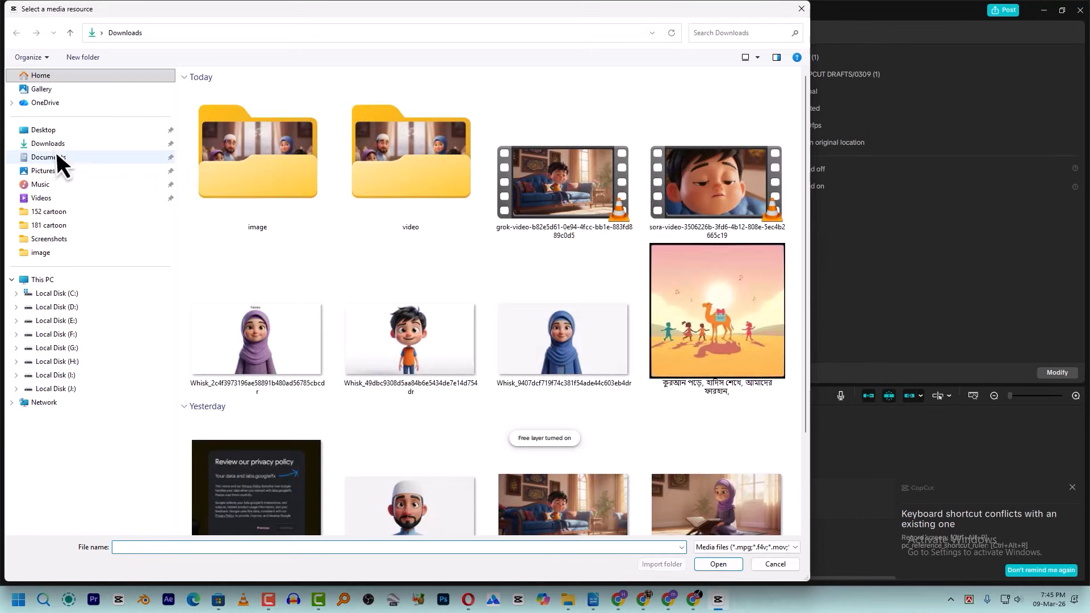
{"action": "left_click", "coordinate": [52, 145]}
{"action": "left_click", "coordinate": [430, 182]}
{"action": "double_click", "coordinate": [430, 182]}
{"action": "key", "text": "ctrl+a"}
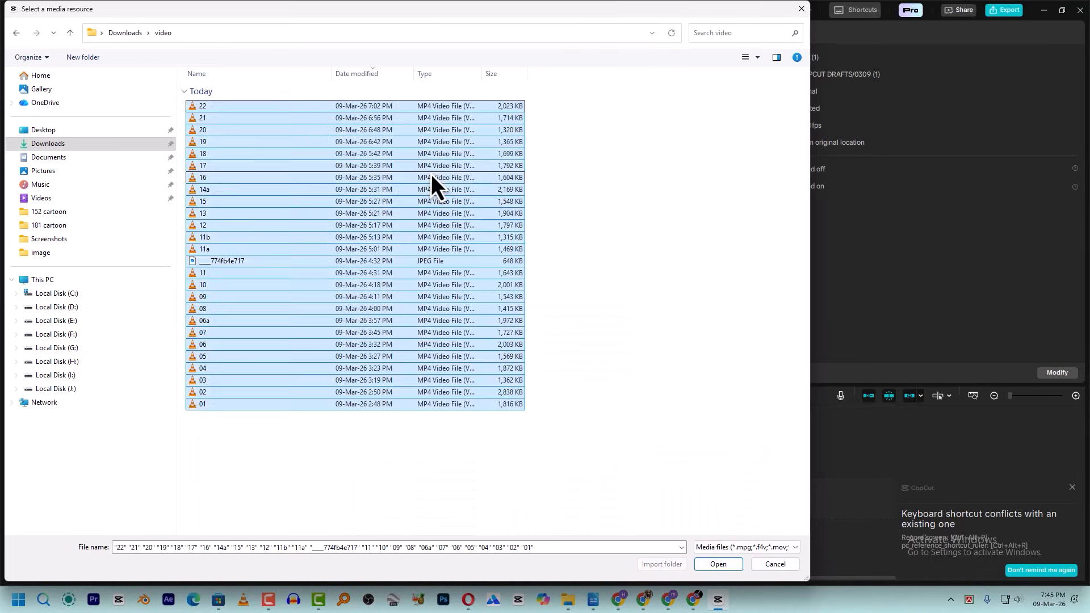
{"action": "key", "text": "Return"}
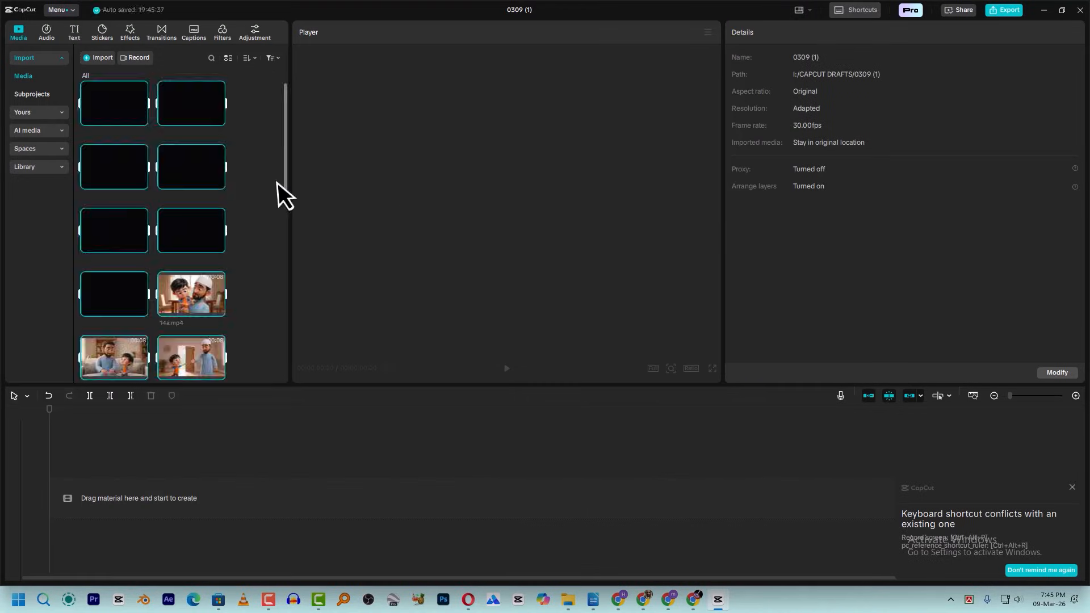
Place 01.mp4 at the start of the empty timeline.
{"action": "scroll", "coordinate": [253, 240], "scroll_direction": "down", "scroll_amount": 3}
{"action": "scroll", "coordinate": [254, 240], "scroll_direction": "down", "scroll_amount": 5}
{"action": "left_click_drag", "start_coordinate": [190, 331], "coordinate": [63, 504]}
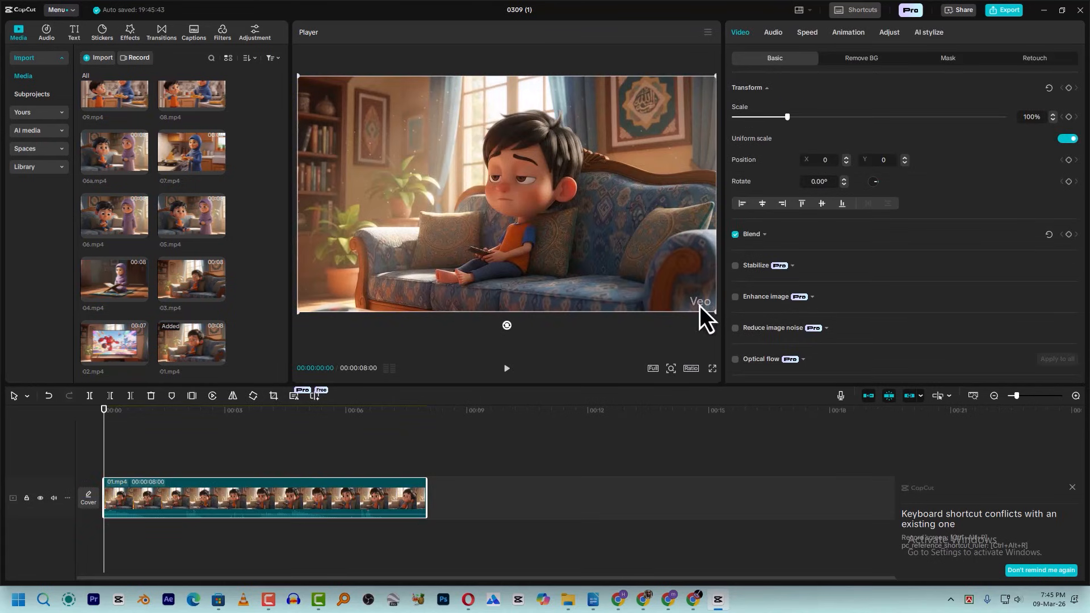
Scale the 01.mp4 clip to 107% and reposition it to X -83, Y -74 to push the Veo watermark out of frame.
{"action": "left_click_drag", "start_coordinate": [716, 311], "coordinate": [727, 347]}
{"action": "left_click_drag", "start_coordinate": [638, 271], "coordinate": [638, 276]}
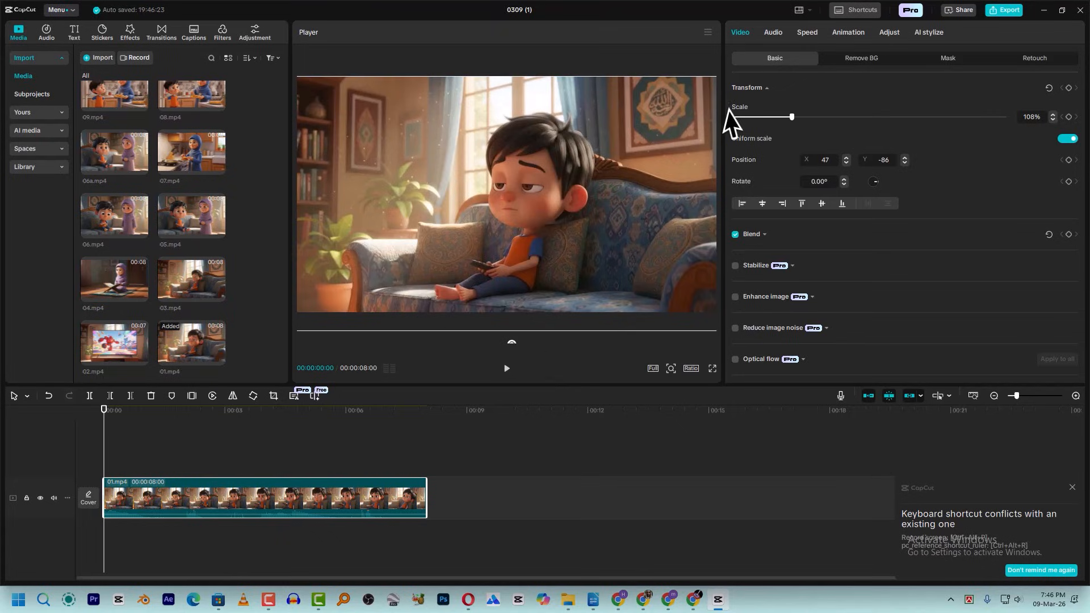
{"action": "left_click_drag", "start_coordinate": [793, 117], "coordinate": [789, 119]}
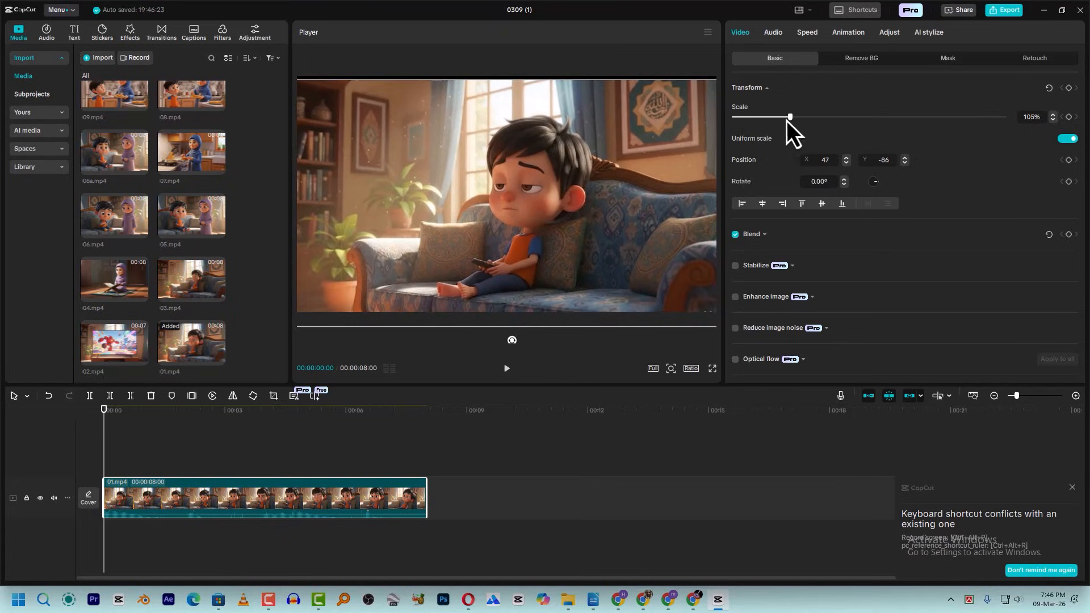
{"action": "left_click_drag", "start_coordinate": [646, 173], "coordinate": [642, 171]}
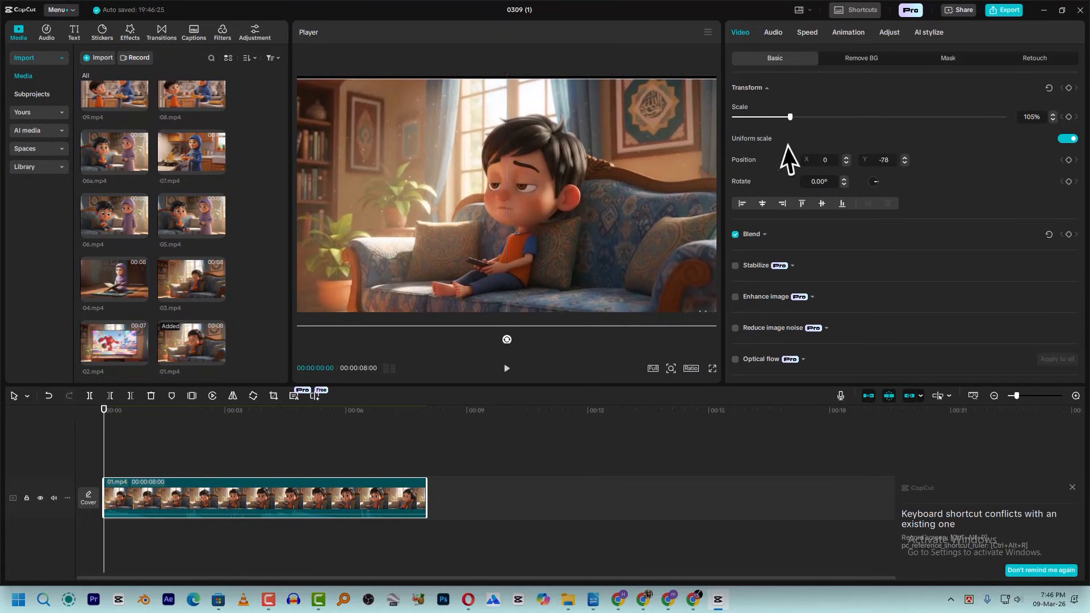
{"action": "left_click", "coordinate": [1052, 115]}
{"action": "left_click", "coordinate": [1053, 114]}
{"action": "left_click_drag", "start_coordinate": [551, 194], "coordinate": [523, 198]}
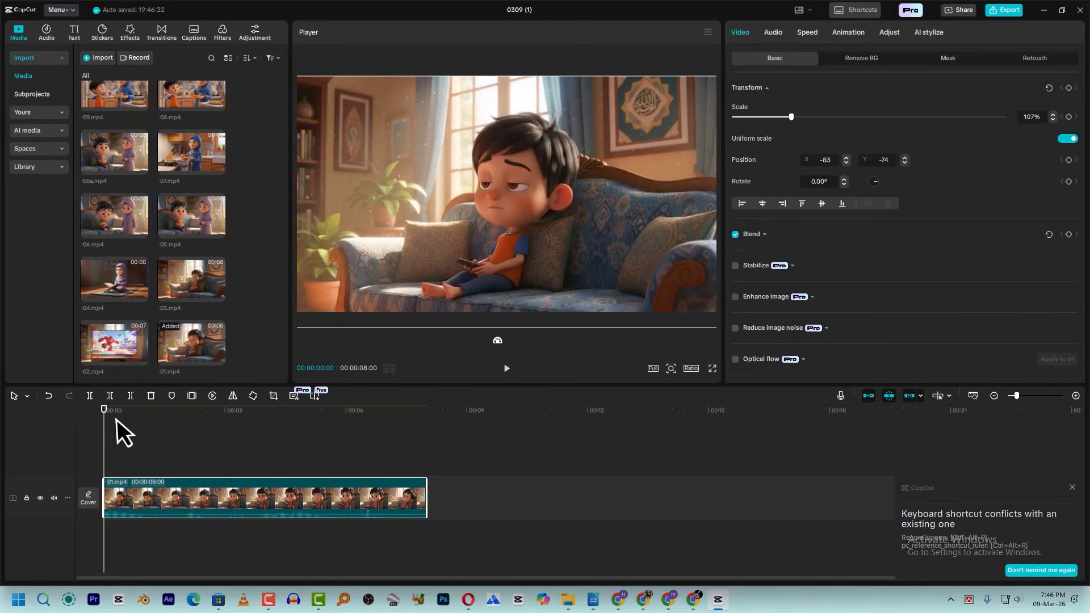
Play the 01.mp4 clip, split it at 00:00:05:13 and delete the part after the cut.
{"action": "key", "text": "space"}
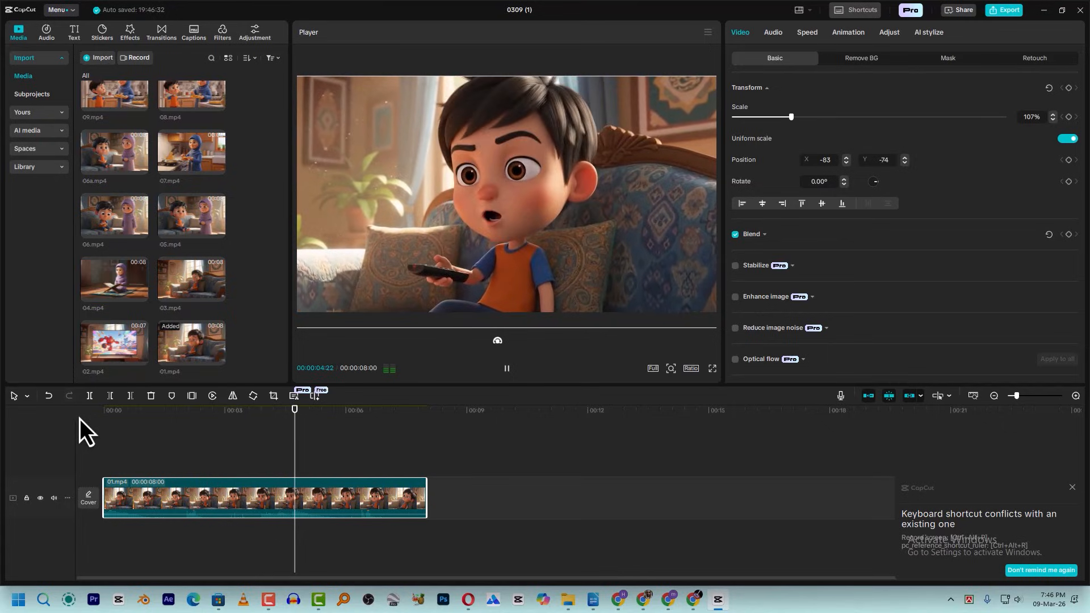
{"action": "left_click", "coordinate": [321, 413]}
{"action": "left_click_drag", "start_coordinate": [321, 417], "coordinate": [323, 417]}
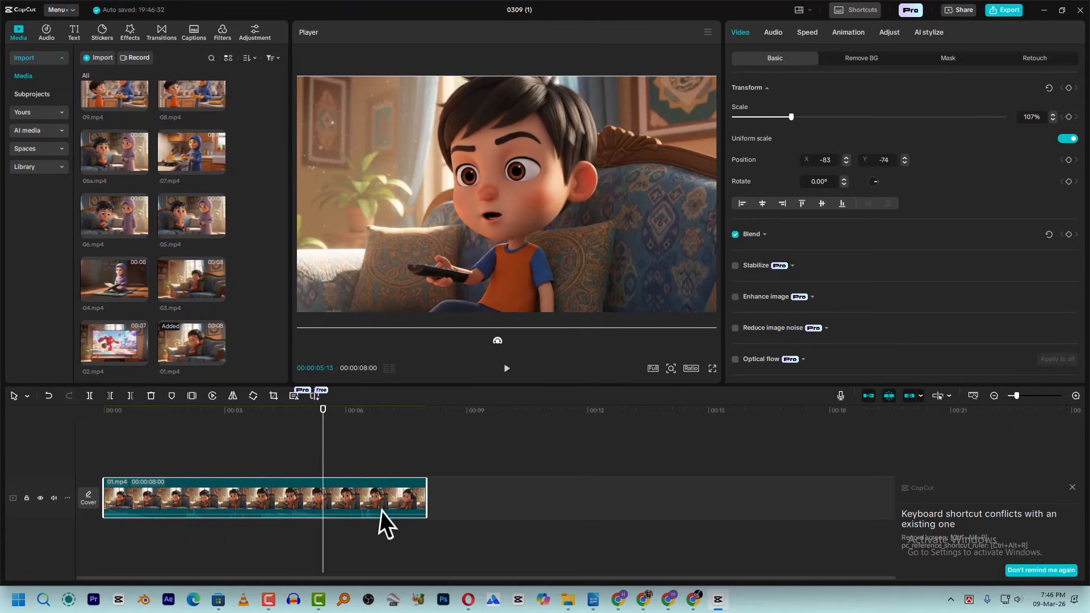
{"action": "key", "text": "ctrl+b"}
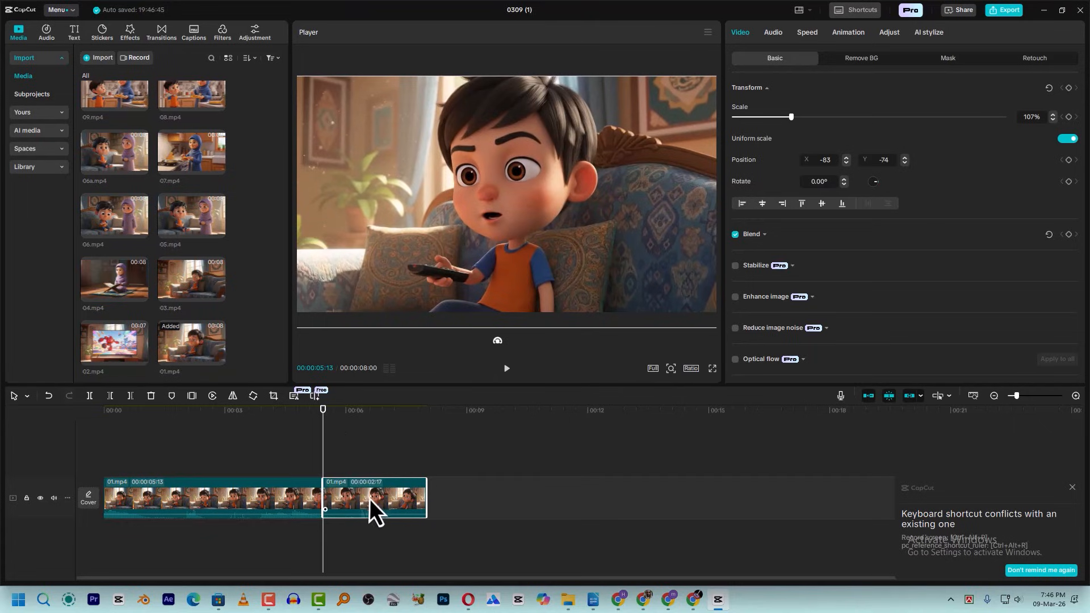
{"action": "key", "text": "Delete"}
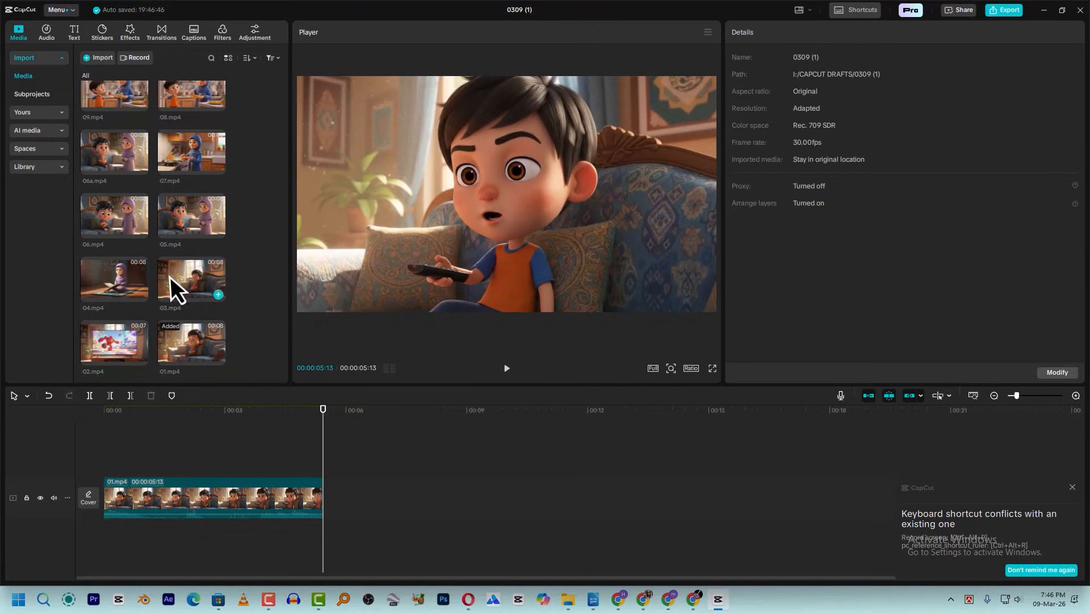
Append 02.mp4 directly after the trimmed 01.mp4 clip and play it through.
{"action": "scroll", "coordinate": [171, 279], "scroll_direction": "up", "scroll_amount": 4}
{"action": "scroll", "coordinate": [170, 294], "scroll_direction": "down", "scroll_amount": 4}
{"action": "left_click_drag", "start_coordinate": [125, 342], "coordinate": [318, 509]}
{"action": "left_click", "coordinate": [302, 416]}
{"action": "key", "text": "space"}
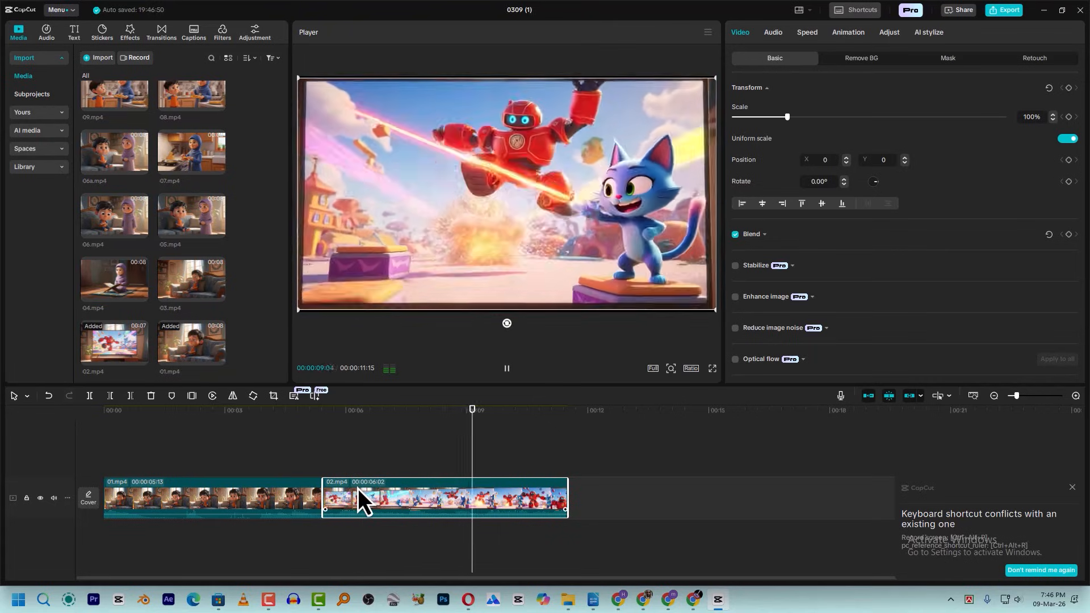
{"action": "key", "text": "space"}
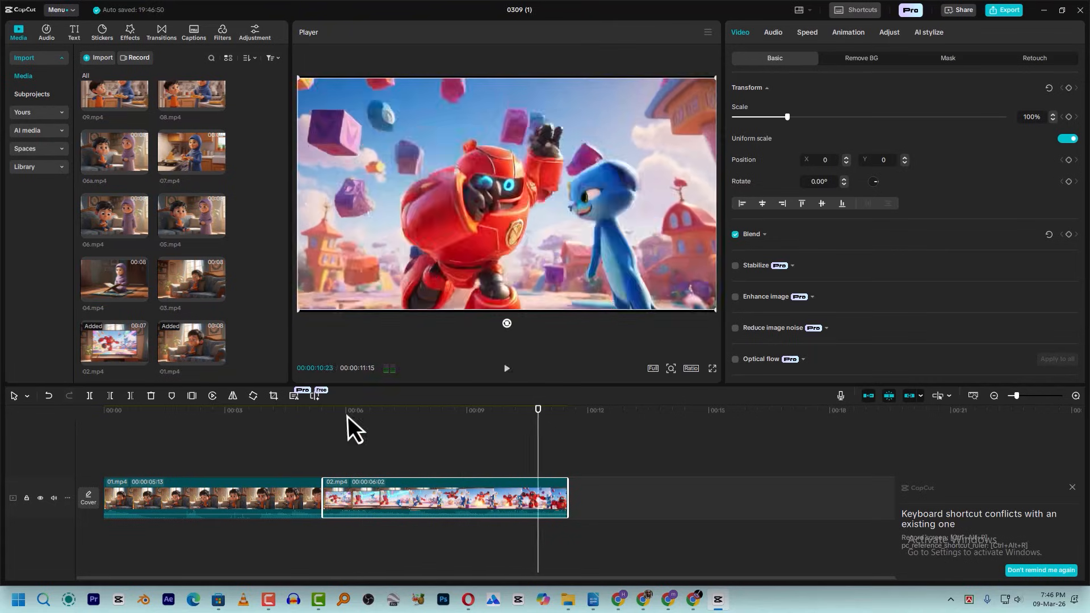
Extract the audio of 02.mp4 to its own track, split the video at 00:00:08:12 and delete the rest.
{"action": "left_click", "coordinate": [348, 417]}
{"action": "key", "text": "space"}
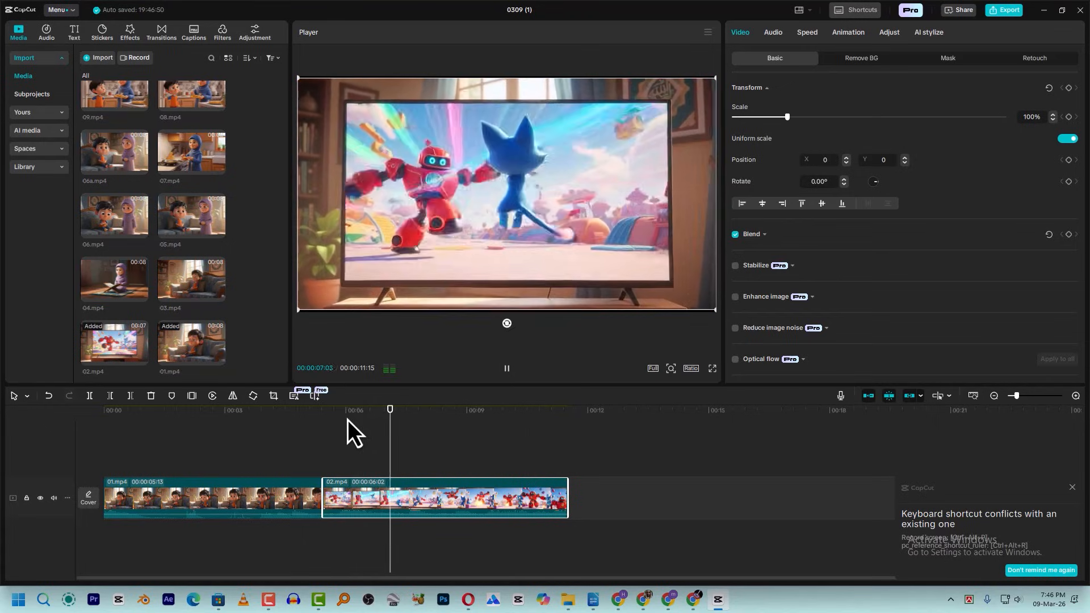
{"action": "key", "text": "space"}
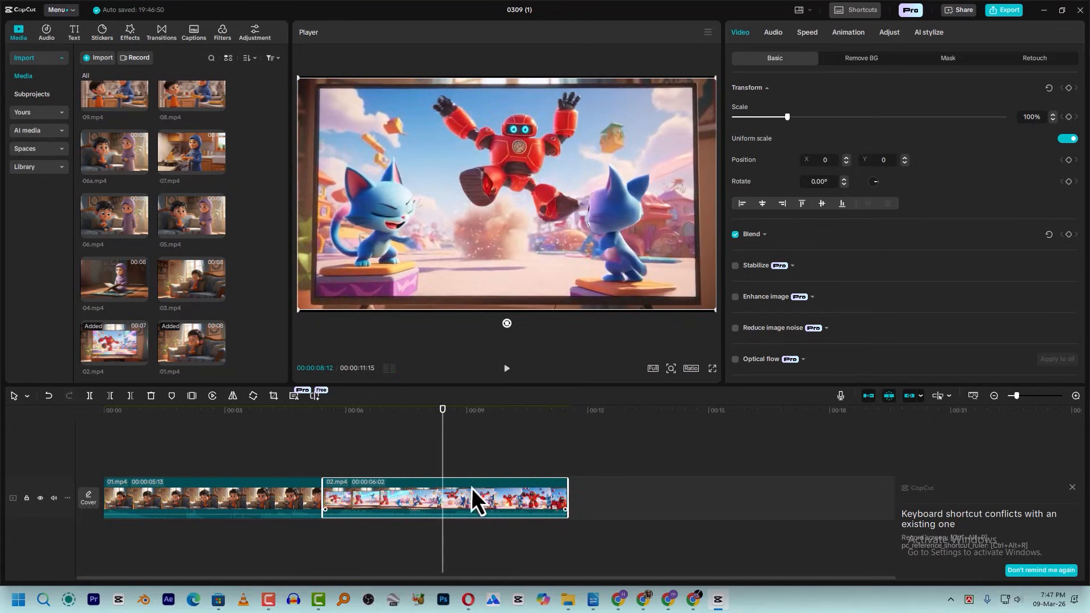
{"action": "right_click", "coordinate": [455, 500]}
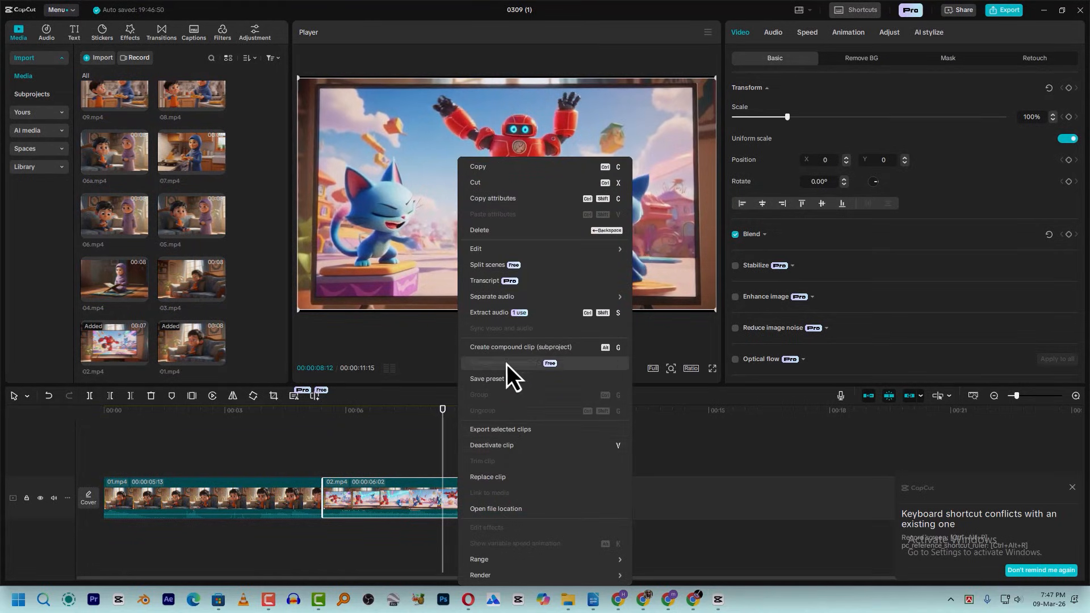
{"action": "left_click", "coordinate": [483, 316]}
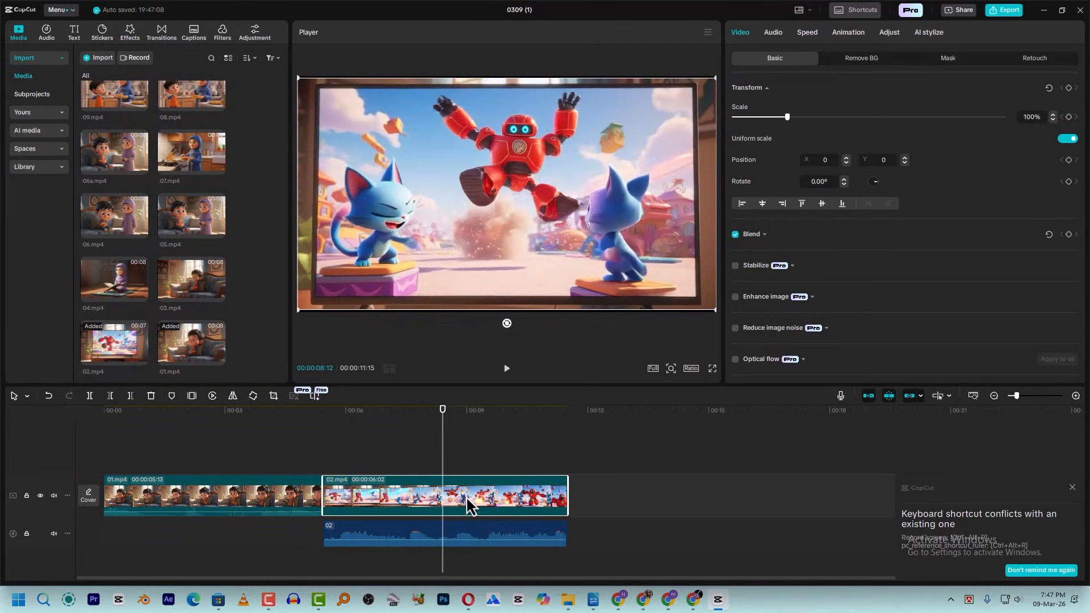
{"action": "key", "text": "ctrl+b"}
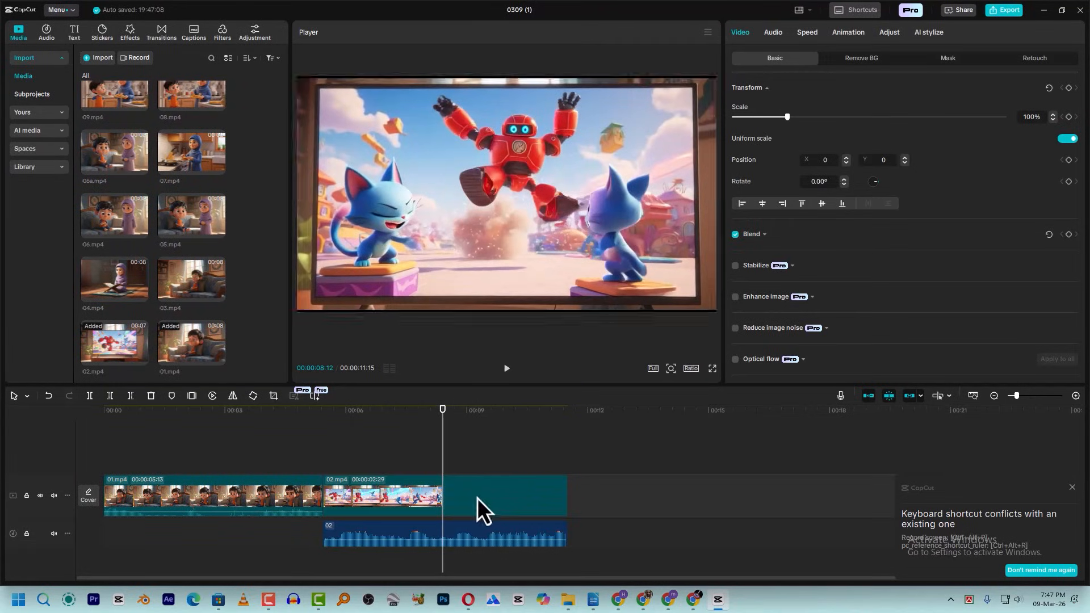
{"action": "key", "text": "Delete"}
Append 04.mp4 after the shortened 02.mp4 clip and check frames of both clips for the Veo watermark.
{"action": "left_click_drag", "start_coordinate": [121, 290], "coordinate": [456, 498]}
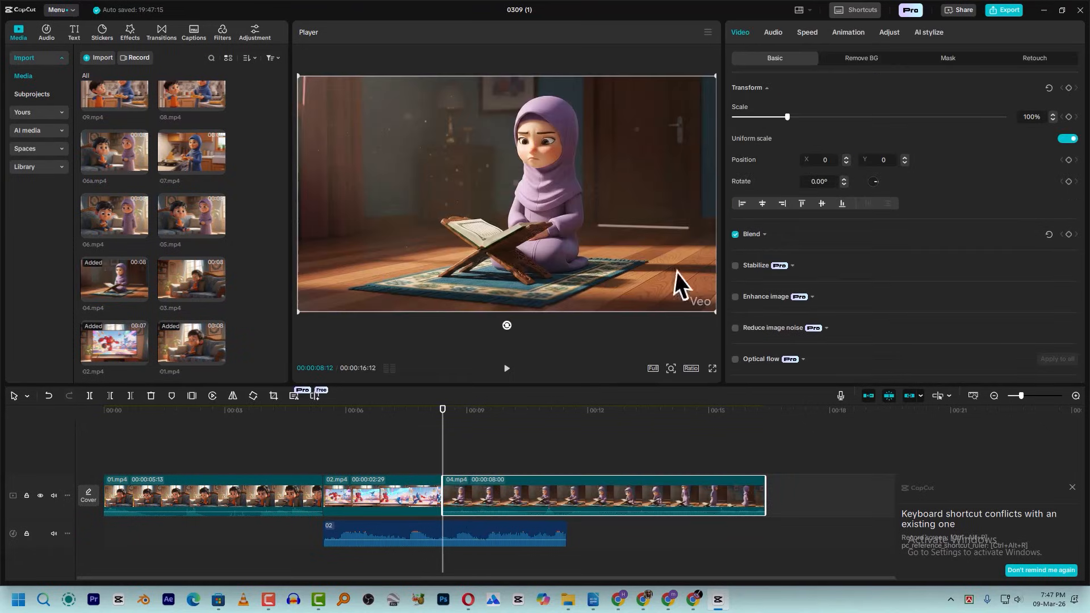
{"action": "left_click_drag", "start_coordinate": [425, 420], "coordinate": [458, 427]}
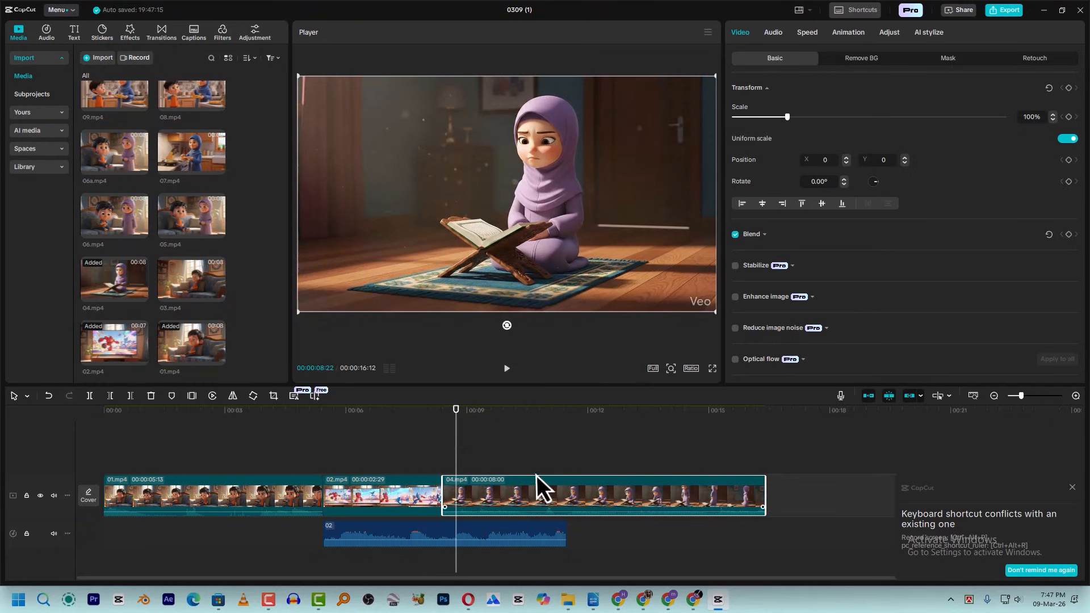
{"action": "left_click", "coordinate": [377, 411]}
{"action": "left_click", "coordinate": [383, 483]}
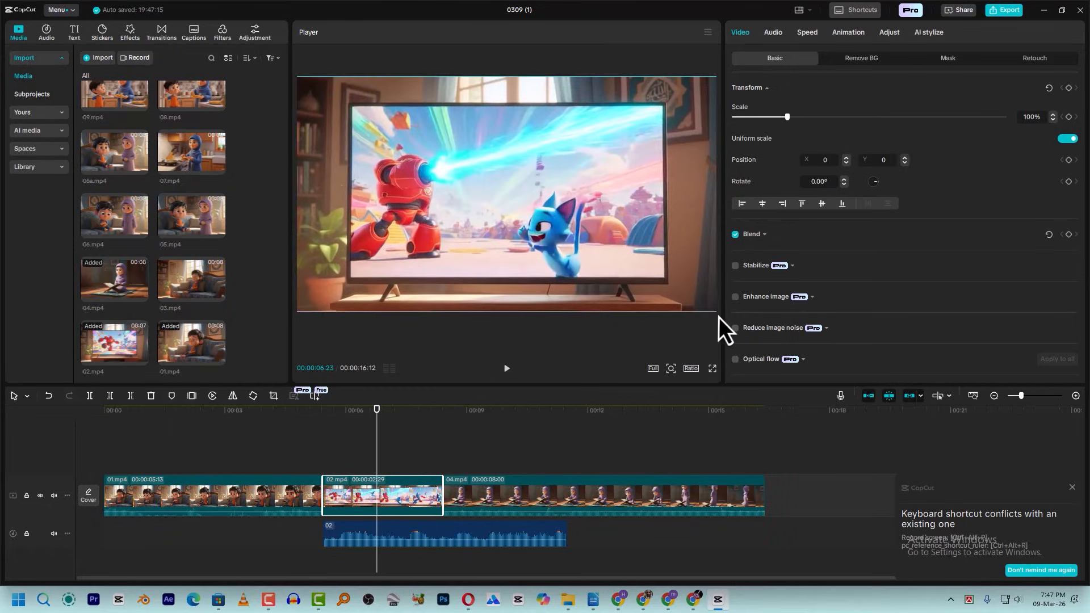
{"action": "left_click", "coordinate": [488, 437]}
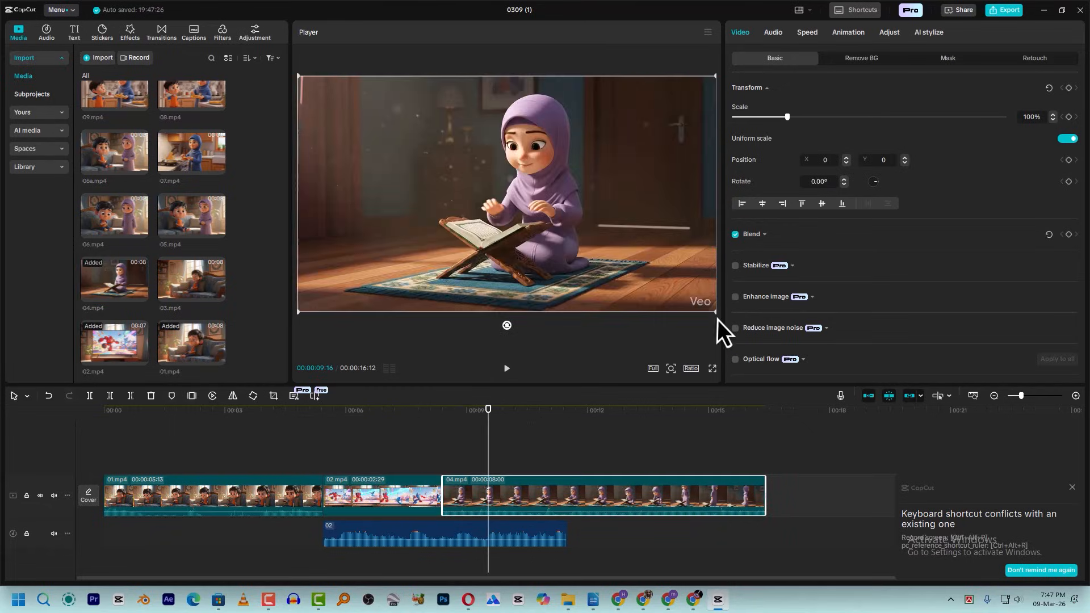
Hide the watermark on 04.mp4 by copying the attributes of 01.mp4 onto it, giving 107% scale and position X -83, Y -74.
{"action": "left_click_drag", "start_coordinate": [715, 315], "coordinate": [728, 330]}
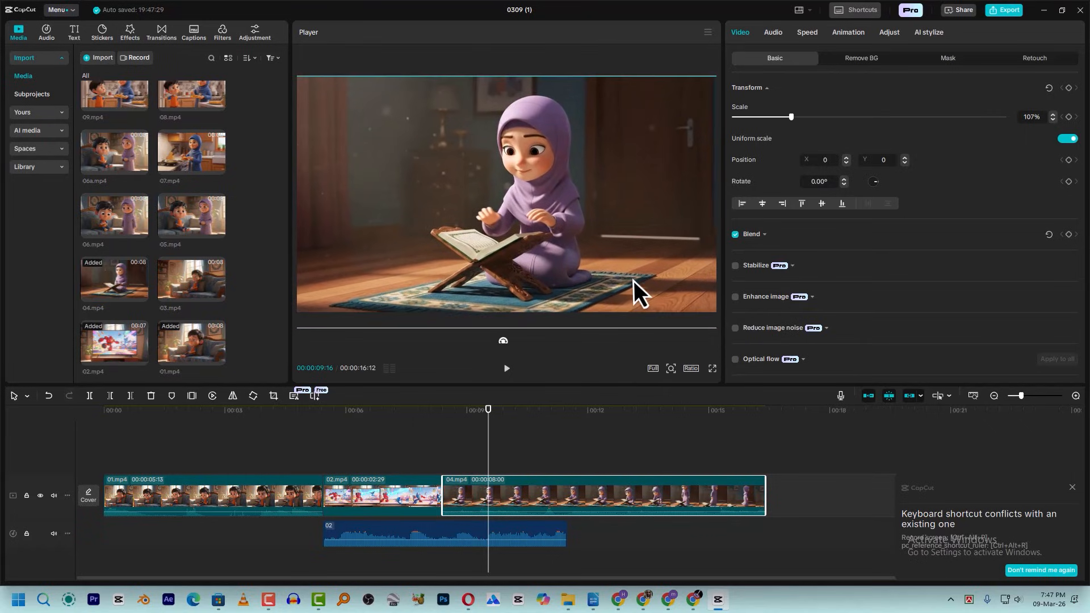
{"action": "left_click", "coordinate": [215, 432]}
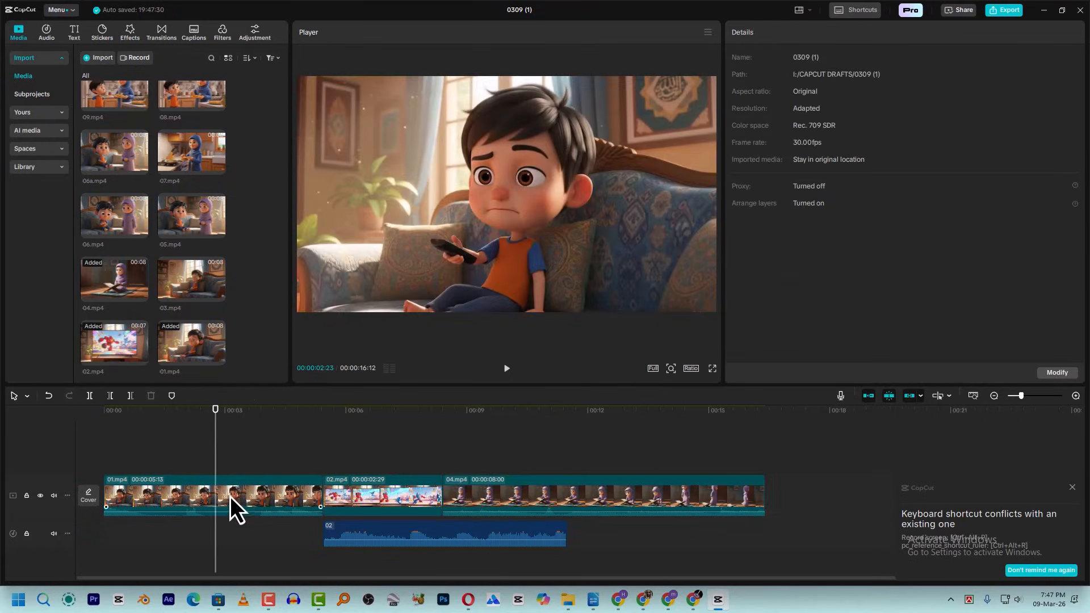
{"action": "left_click", "coordinate": [262, 495]}
{"action": "right_click", "coordinate": [255, 490]}
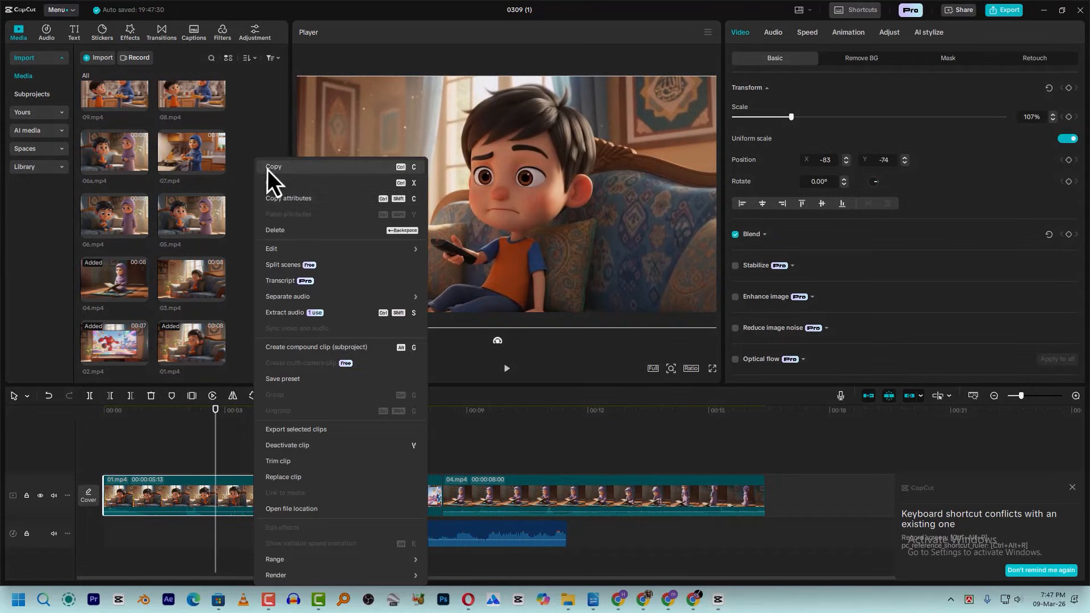
{"action": "left_click", "coordinate": [298, 202]}
{"action": "left_click", "coordinate": [479, 432]}
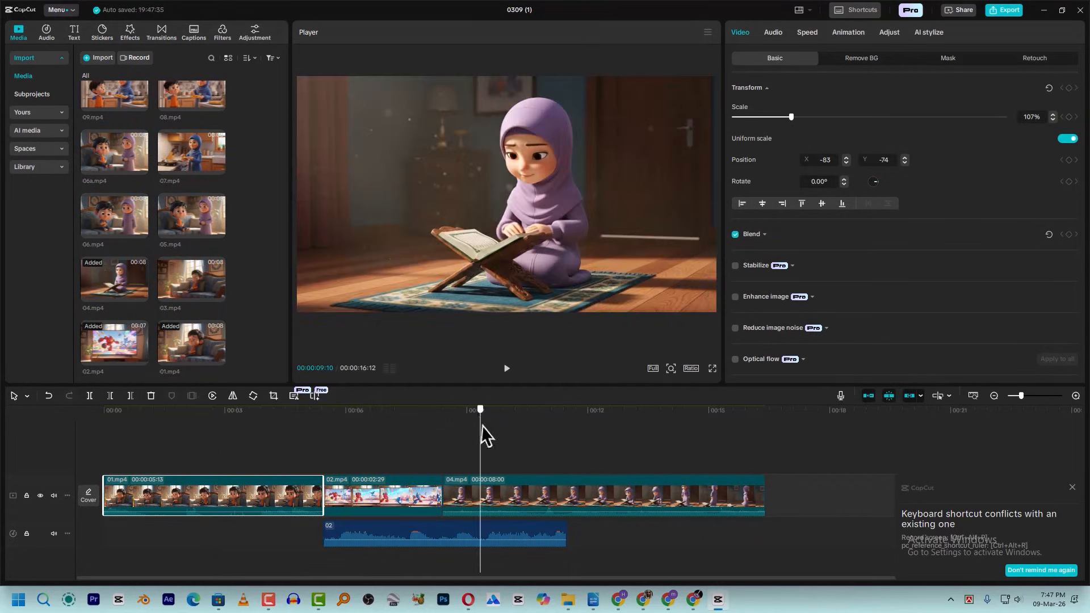
{"action": "left_click", "coordinate": [486, 491]}
{"action": "right_click", "coordinate": [488, 481]}
{"action": "left_click", "coordinate": [519, 217]}
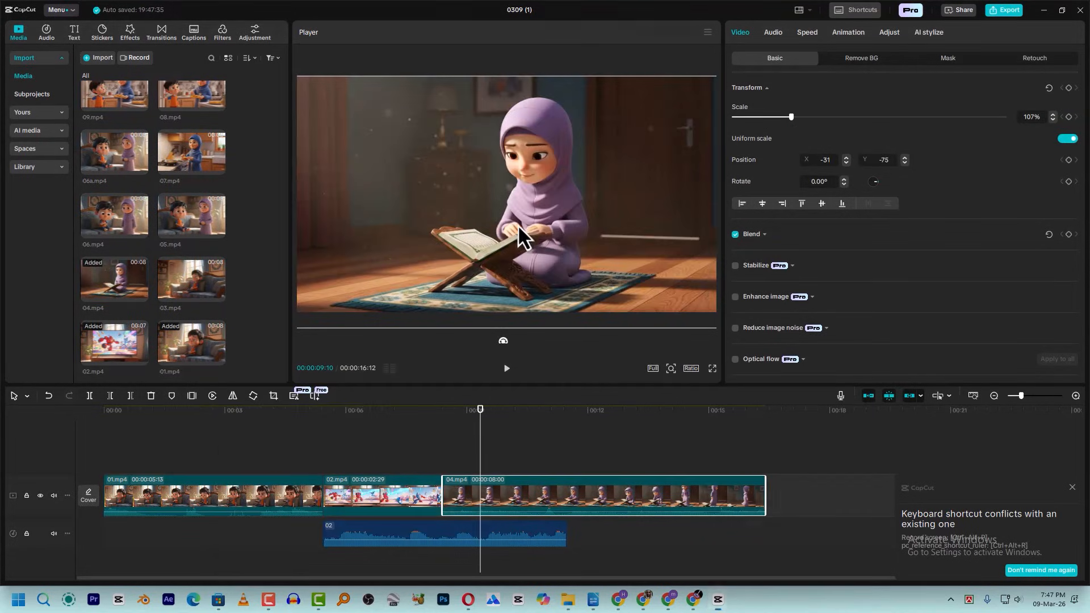
{"action": "left_click", "coordinate": [671, 382]}
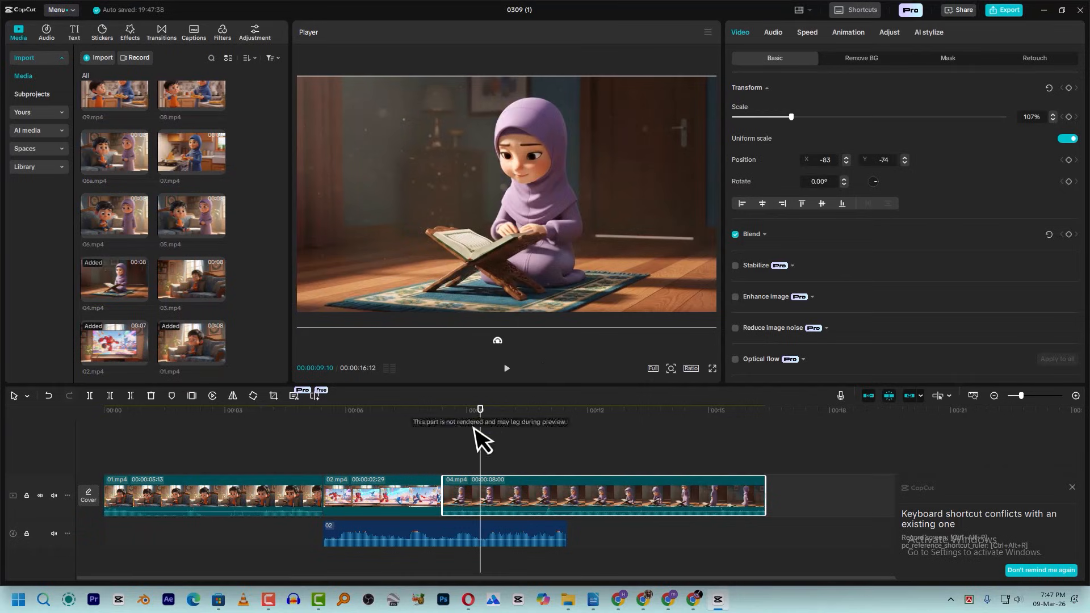
Play 04.mp4 nearly to its end to check the reframed picture and look for cut points.
{"action": "left_click", "coordinate": [424, 413]}
{"action": "left_click", "coordinate": [393, 414]}
{"action": "key", "text": "space"}
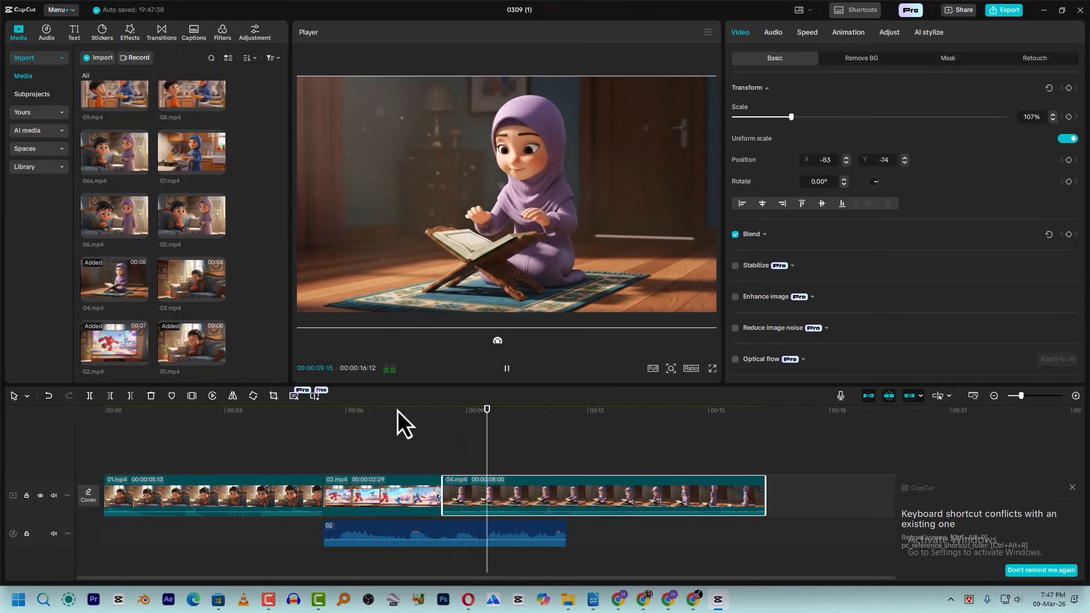
{"action": "key", "text": "space"}
{"action": "key", "text": "space"}
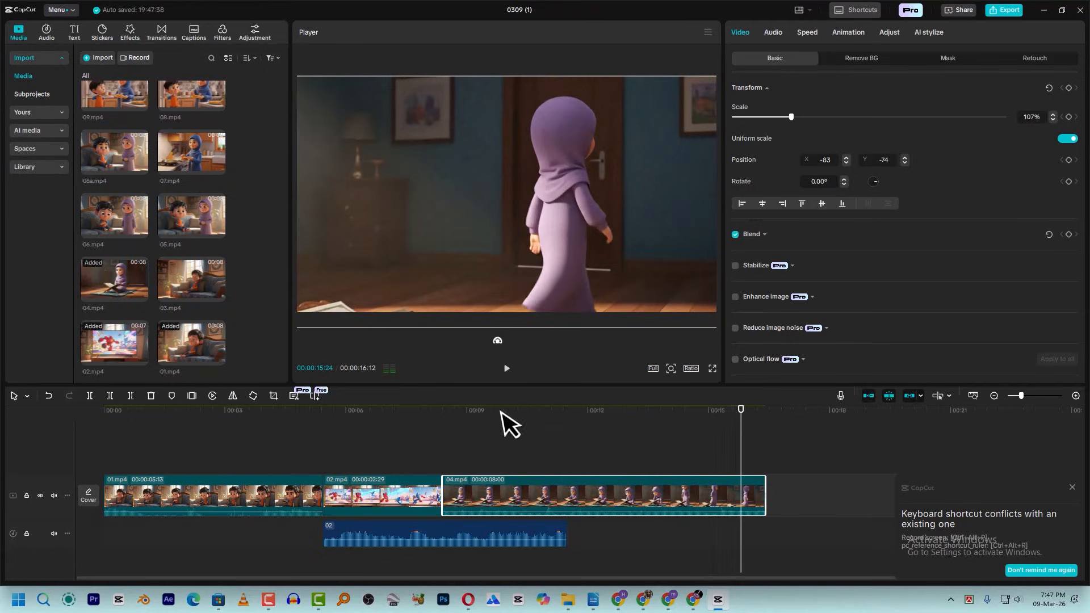
{"action": "left_click", "coordinate": [469, 417]}
{"action": "key", "text": "space"}
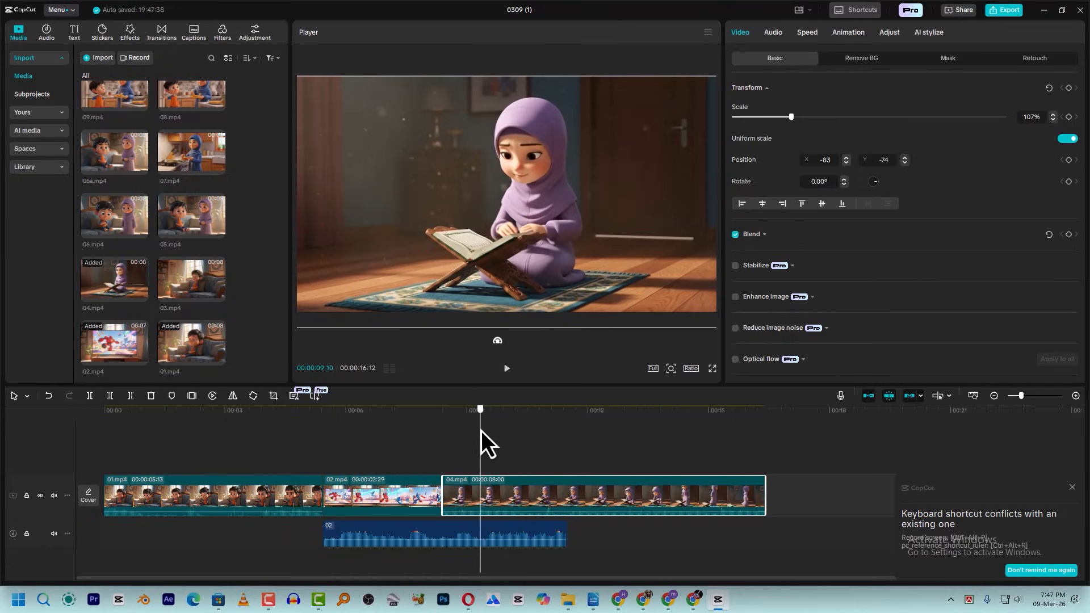
Split 04.mp4 at 00:00:10:03 and delete the part before the cut.
{"action": "left_click_drag", "start_coordinate": [447, 490], "coordinate": [466, 493]}
{"action": "key", "text": "ctrl+z"}
{"action": "left_click_drag", "start_coordinate": [489, 416], "coordinate": [512, 424]}
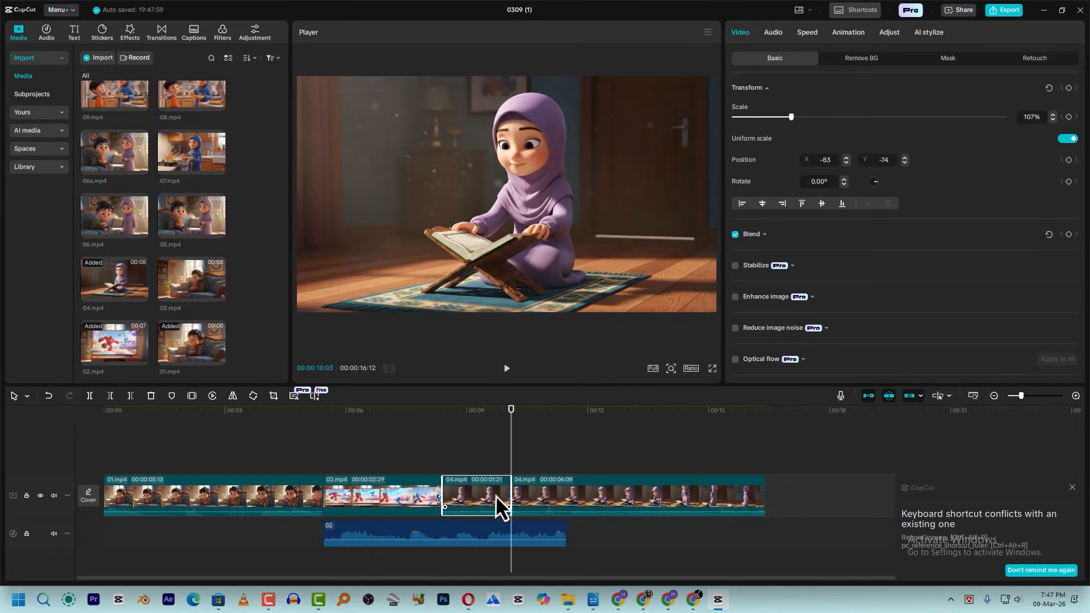
{"action": "key", "text": "ctrl+shift+z"}
Play the shortened 04.mp4, cut off its end at 00:00:13:26, and append 05.mp4 directly after it.
{"action": "left_click", "coordinate": [420, 424]}
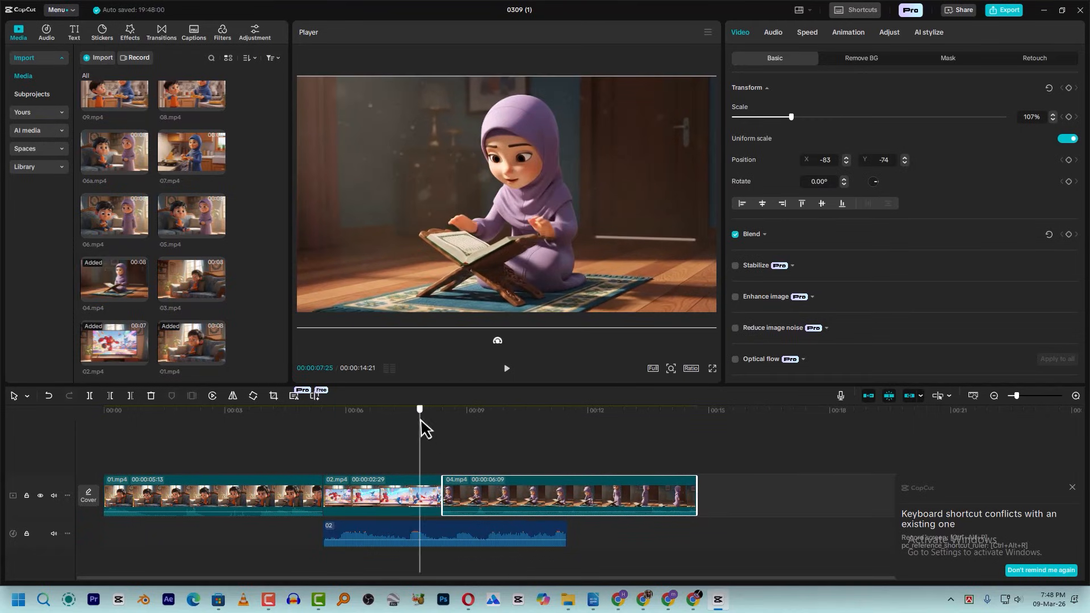
{"action": "key", "text": "space"}
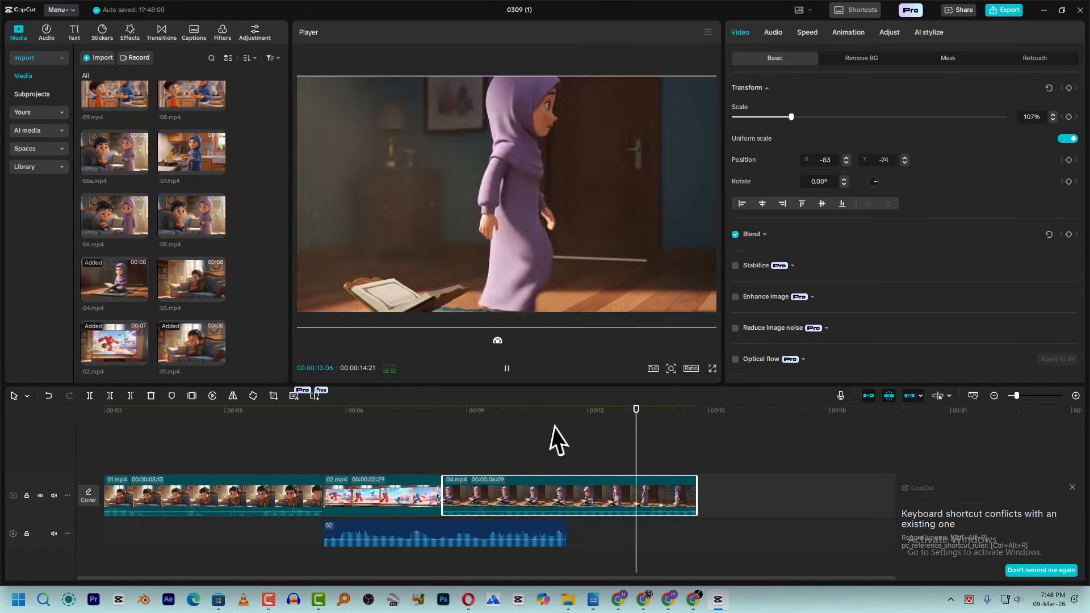
{"action": "key", "text": "space"}
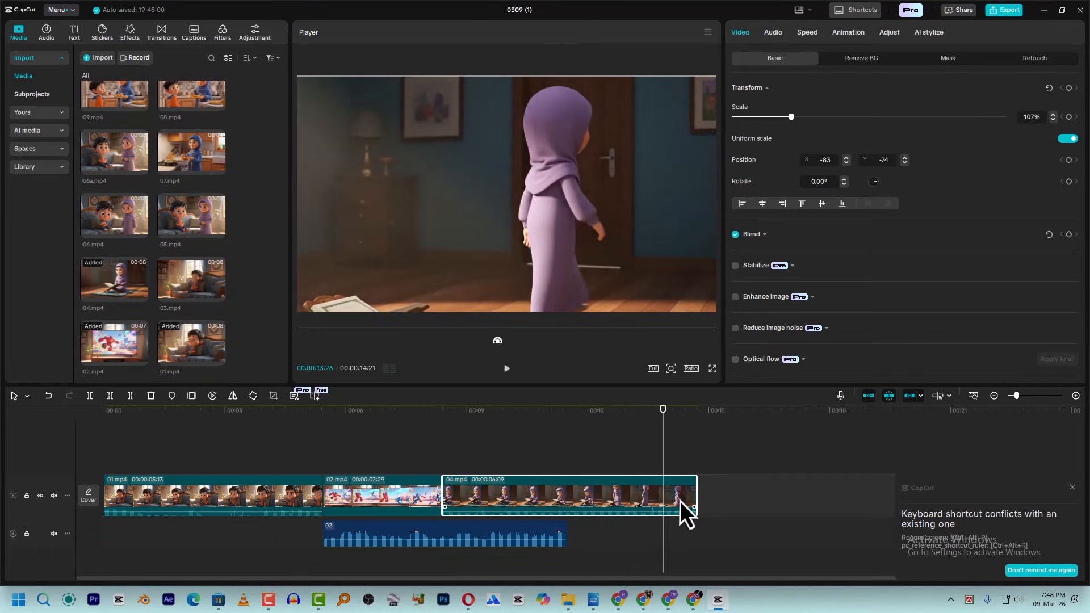
{"action": "key", "text": "w"}
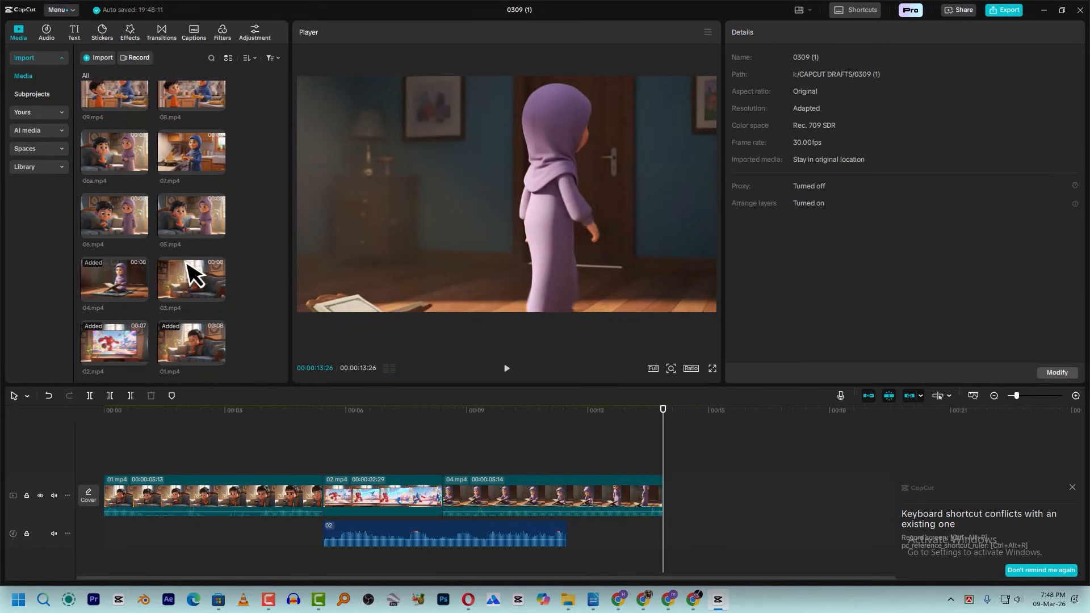
{"action": "left_click_drag", "start_coordinate": [171, 236], "coordinate": [617, 463]}
{"action": "key", "text": "space"}
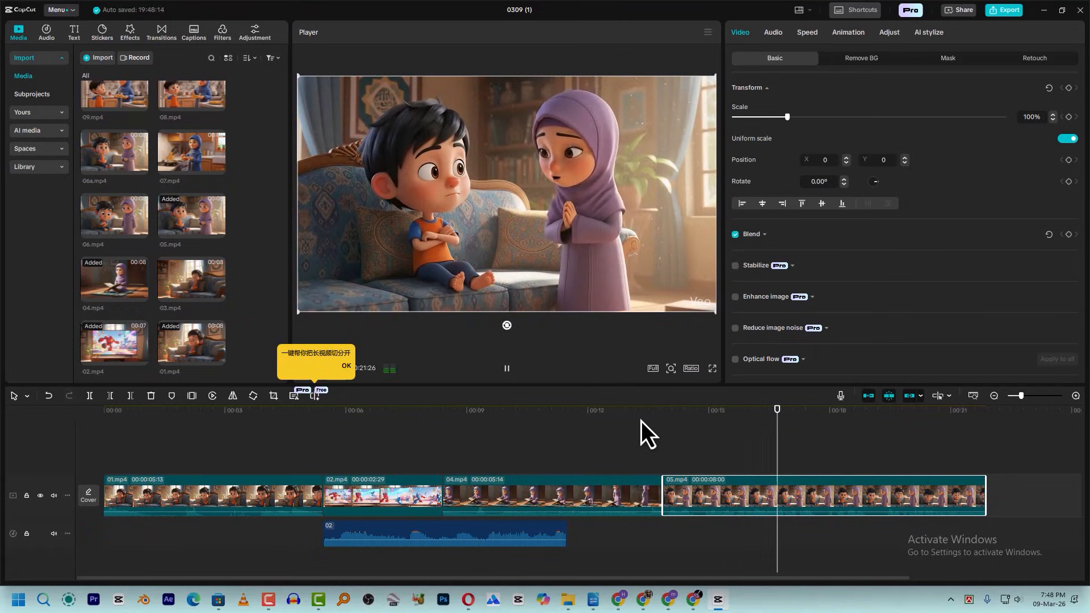
Extract the audio of 04.mp4 to its own track, give it a 1.6 s fade-out, and play the passage into 05.mp4.
{"action": "left_click", "coordinate": [604, 491]}
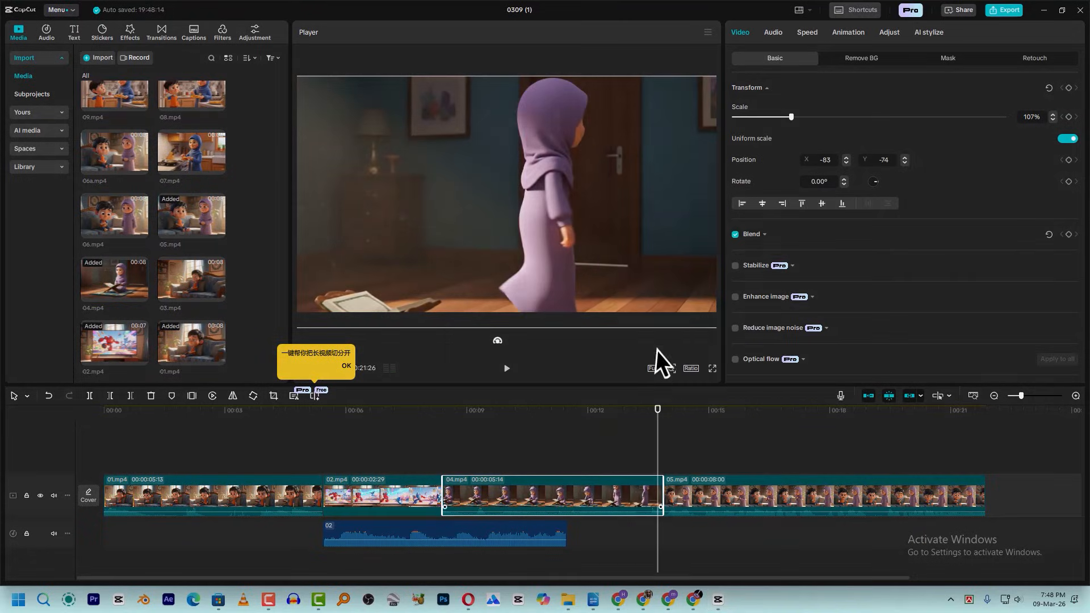
{"action": "right_click", "coordinate": [603, 491]}
{"action": "left_click", "coordinate": [650, 312]}
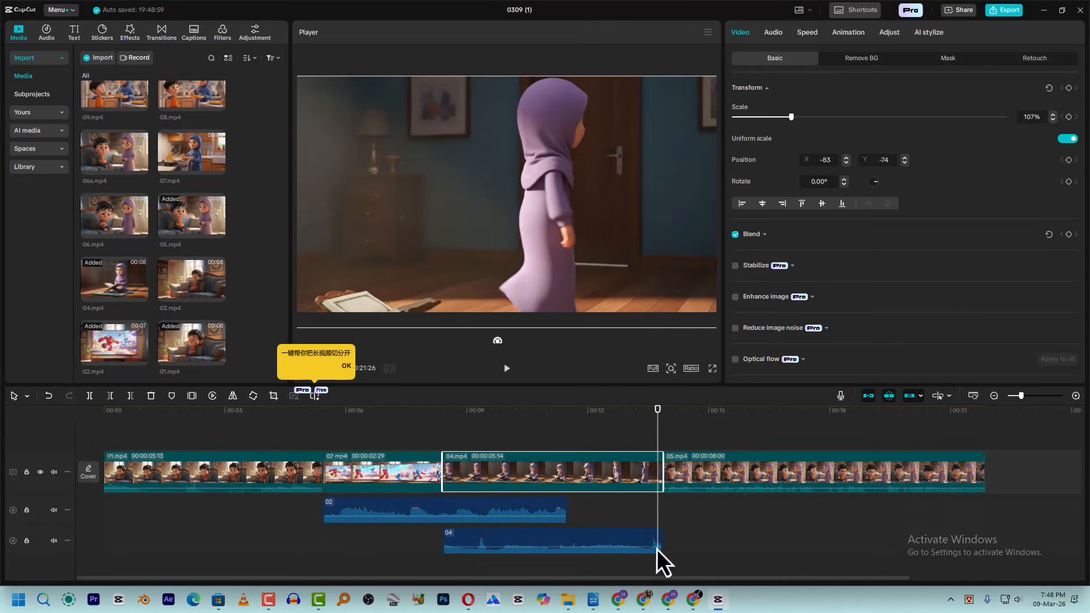
{"action": "left_click", "coordinate": [640, 537]}
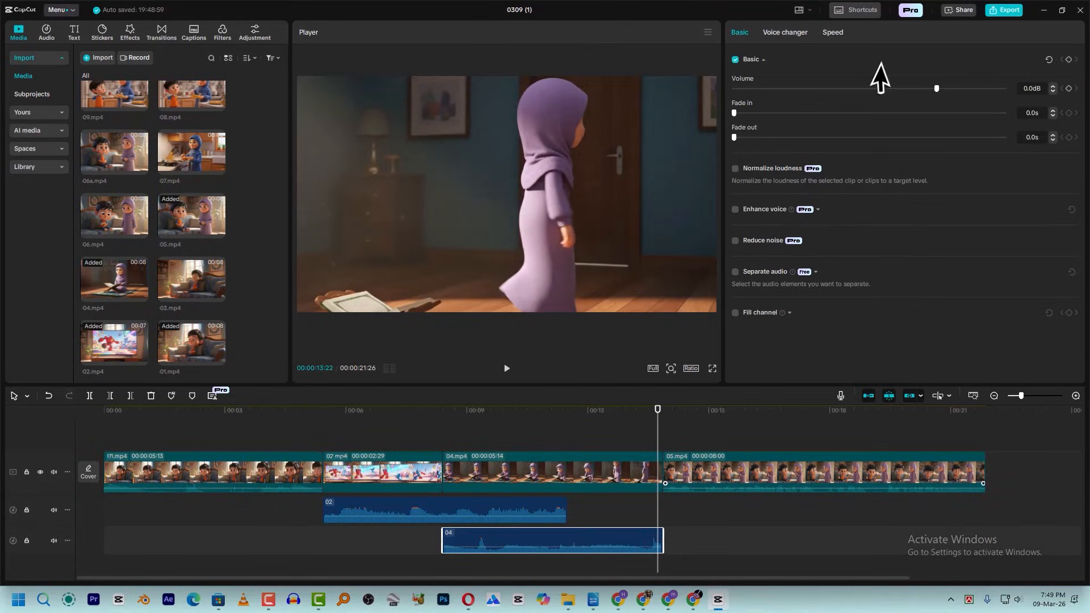
{"action": "left_click", "coordinate": [574, 417]}
{"action": "key", "text": "space"}
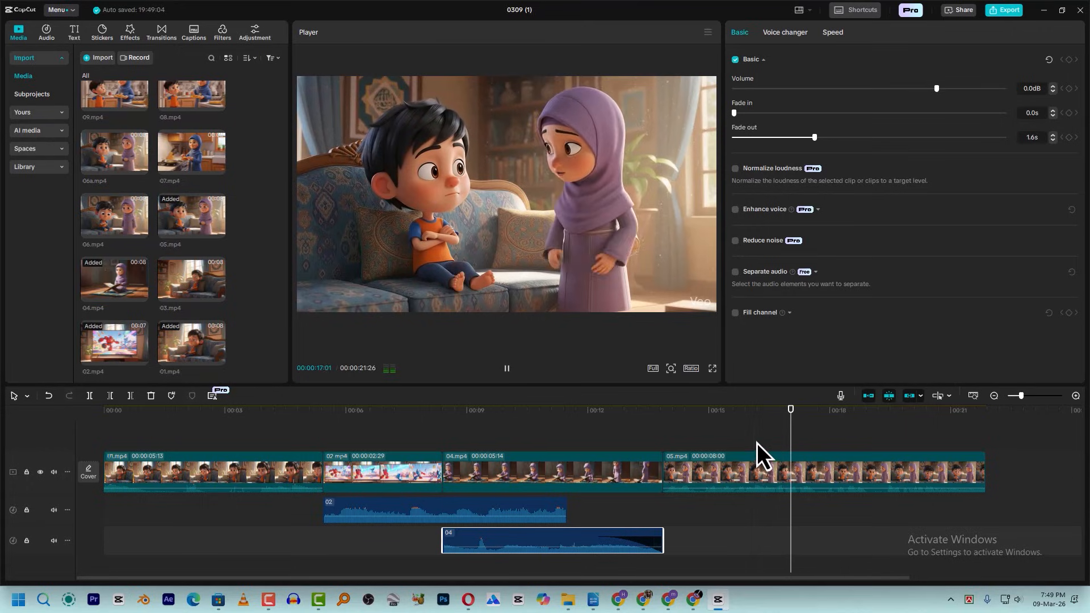
Scale 05.mp4 to 107% and move it to X 128, Y -71 to push the Veo watermark out of frame, and play it.
{"action": "left_click", "coordinate": [645, 220]}
{"action": "left_click_drag", "start_coordinate": [717, 316], "coordinate": [729, 339]}
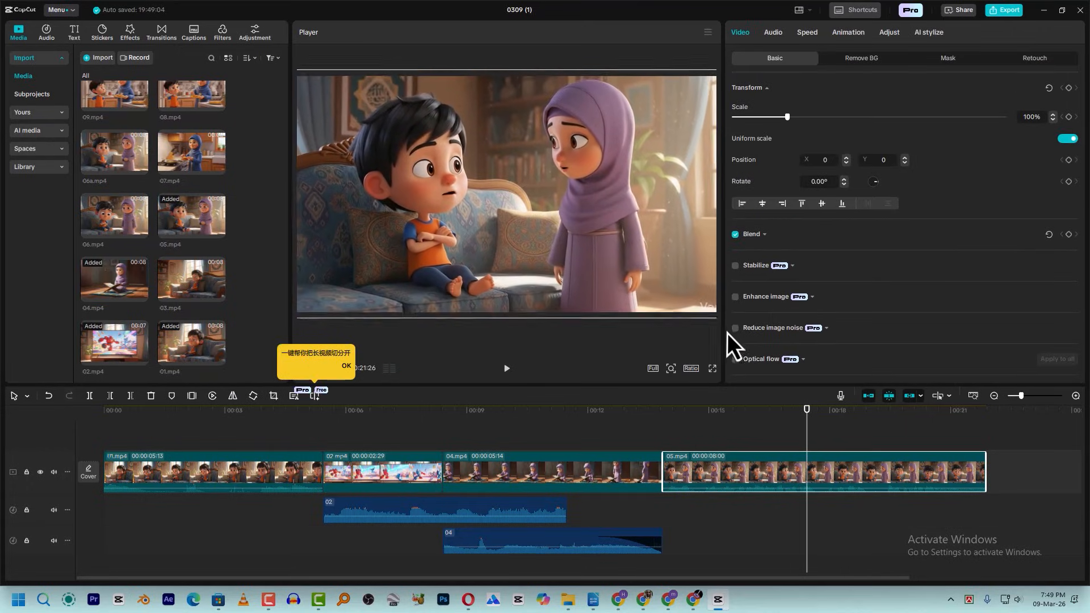
{"action": "left_click_drag", "start_coordinate": [679, 281], "coordinate": [687, 281]}
{"action": "key", "text": "space"}
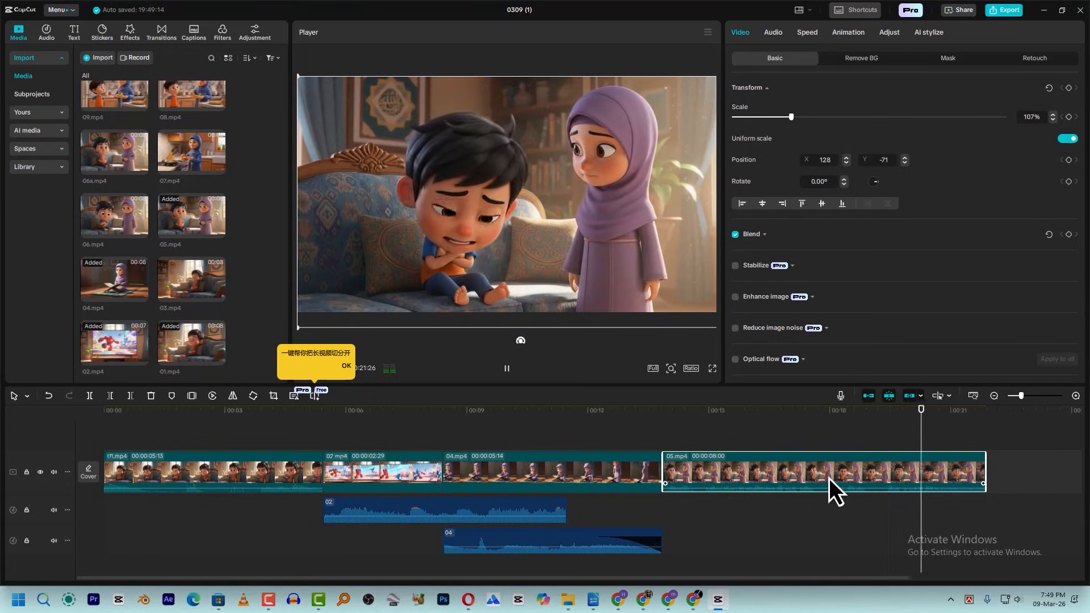
{"action": "key", "text": "space"}
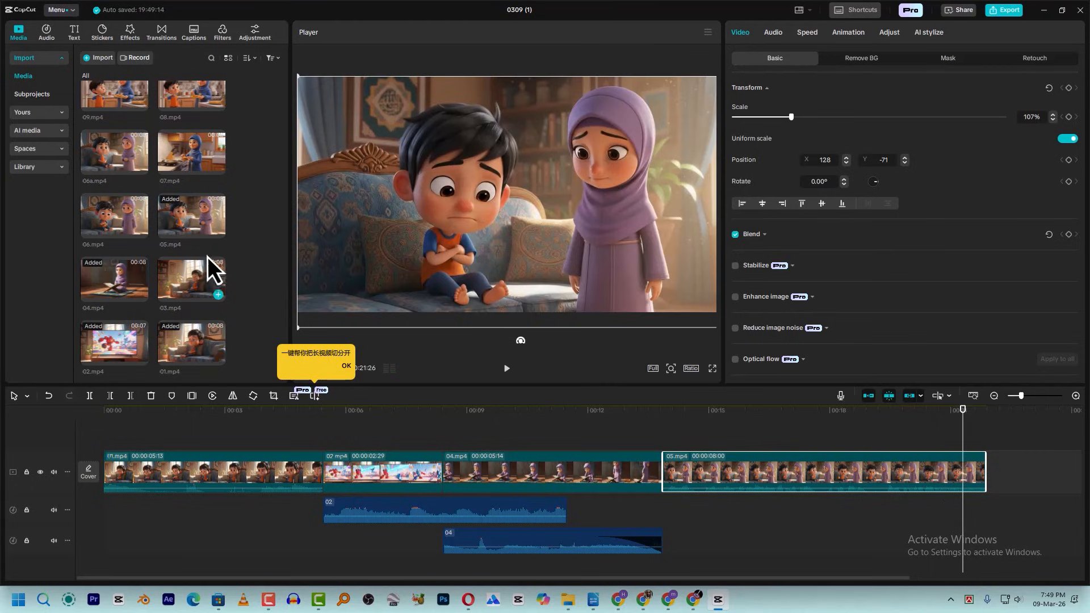
Check the last frames of 05.mp4 and append 06.mp4 directly after it.
{"action": "left_click", "coordinate": [111, 218]}
{"action": "left_click", "coordinate": [941, 415]}
{"action": "left_click_drag", "start_coordinate": [941, 417], "coordinate": [965, 430]}
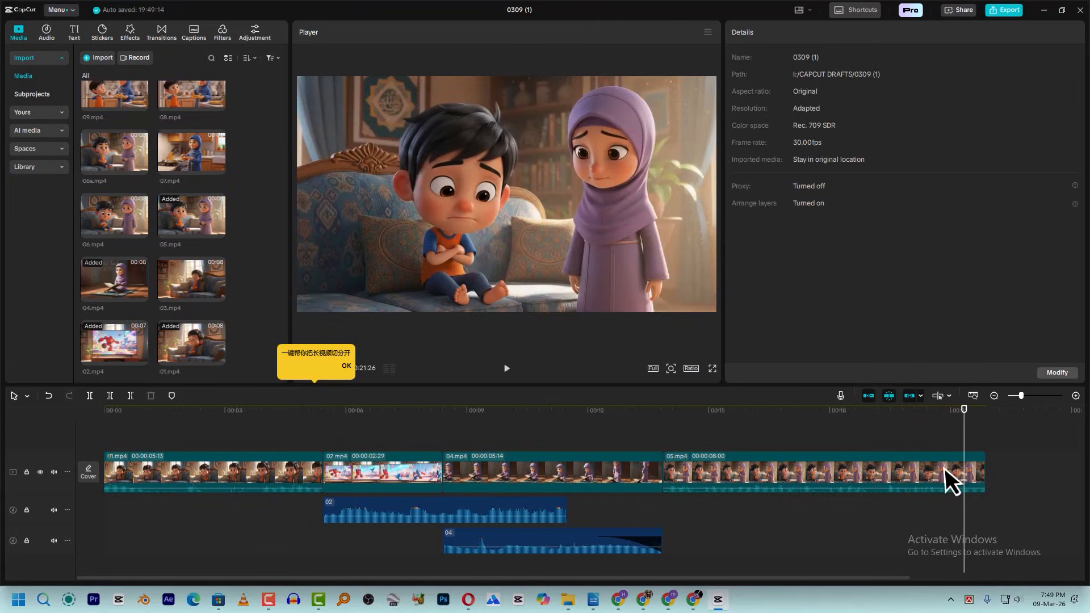
{"action": "left_click_drag", "start_coordinate": [102, 217], "coordinate": [990, 479]}
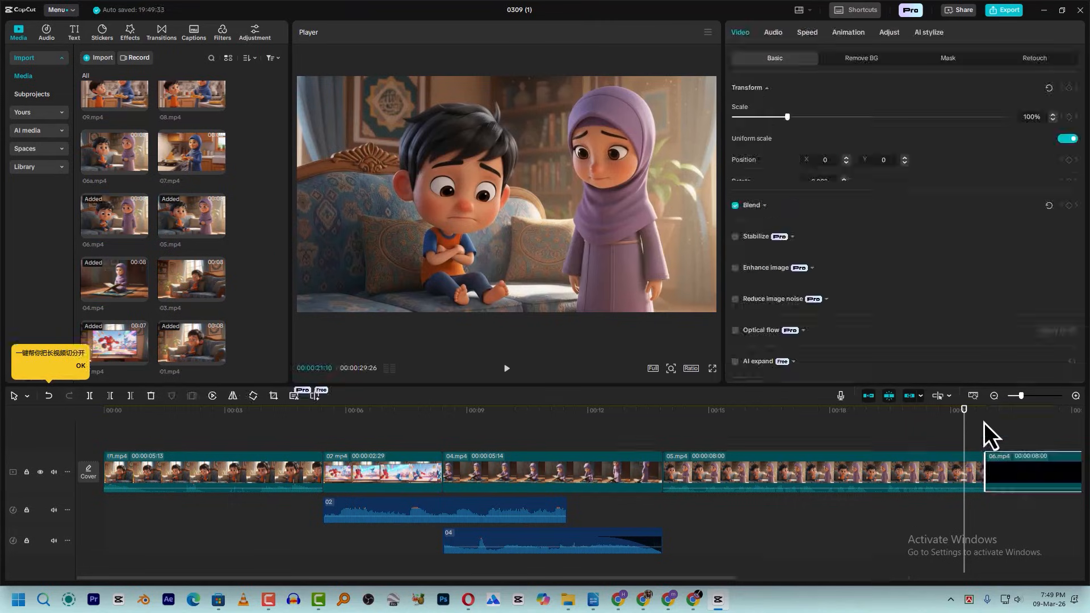
Split off and delete the end of 05.mp4, leaving it 00:00:07:07 long, and play the join with 06.mp4.
{"action": "left_click_drag", "start_coordinate": [983, 417], "coordinate": [955, 435]}
{"action": "left_click", "coordinate": [983, 427]}
{"action": "left_click", "coordinate": [969, 476]}
{"action": "key", "text": "ctrl+b"}
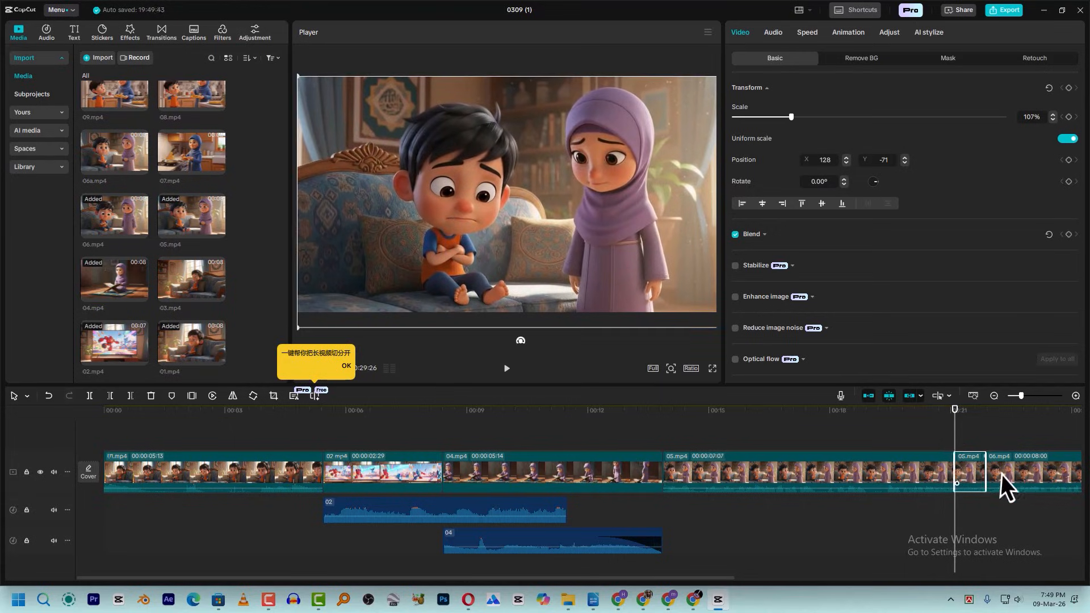
{"action": "key", "text": "Delete"}
{"action": "left_click_drag", "start_coordinate": [1013, 472], "coordinate": [999, 475]}
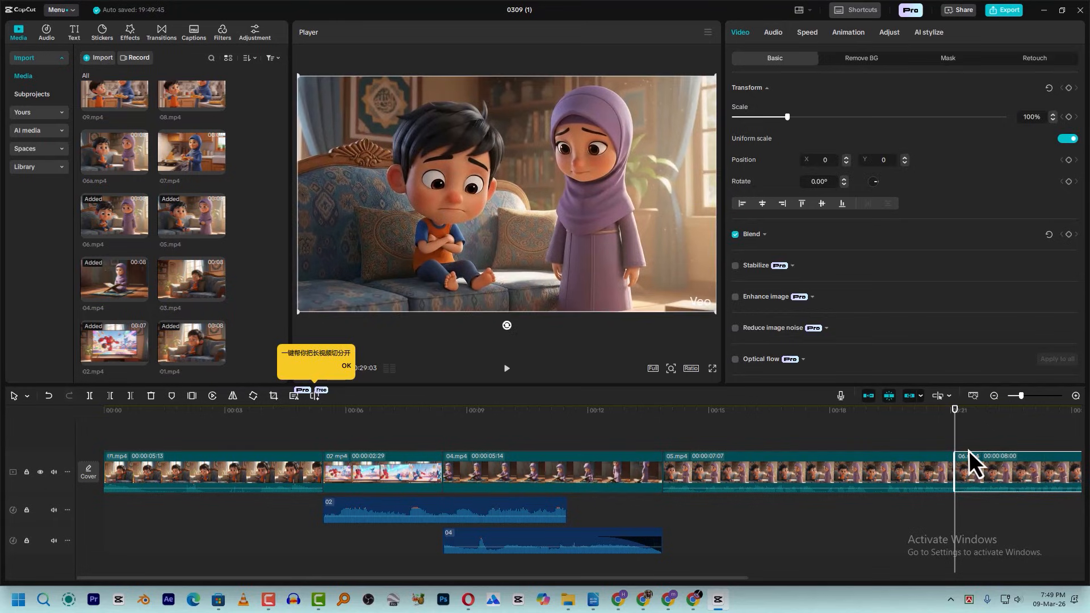
{"action": "left_click", "coordinate": [932, 417]}
{"action": "key", "text": "space"}
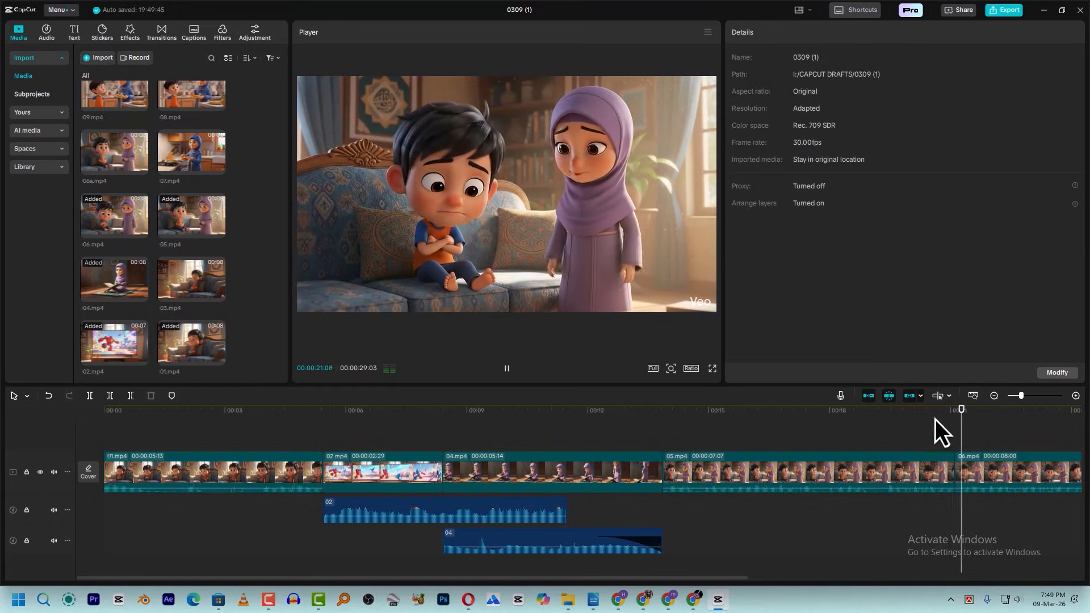
Copy the attributes of 05.mp4 and paste all of them onto 06.mp4, giving 107% scale and position X 128, Y -71.
{"action": "left_click", "coordinate": [919, 472]}
{"action": "left_click", "coordinate": [1008, 477]}
{"action": "left_click", "coordinate": [929, 481]}
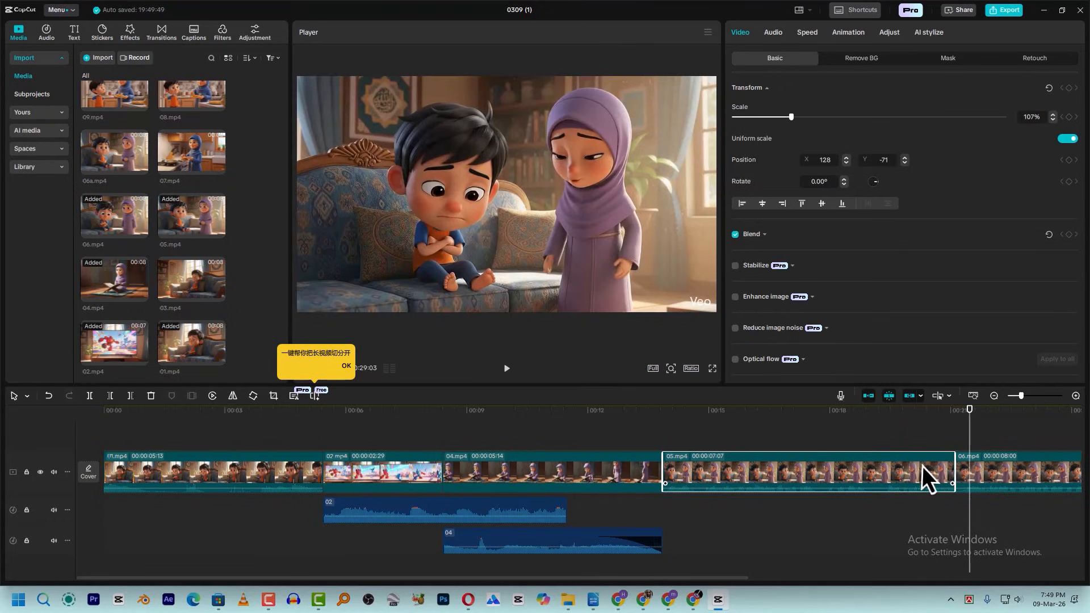
{"action": "left_click", "coordinate": [1020, 488]}
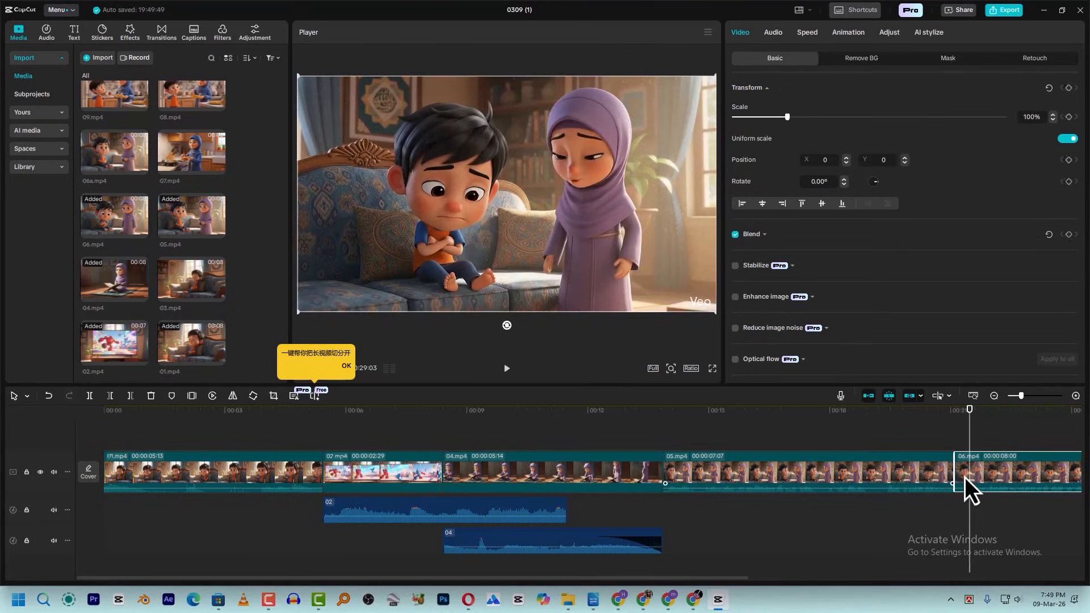
{"action": "left_click", "coordinate": [929, 473]}
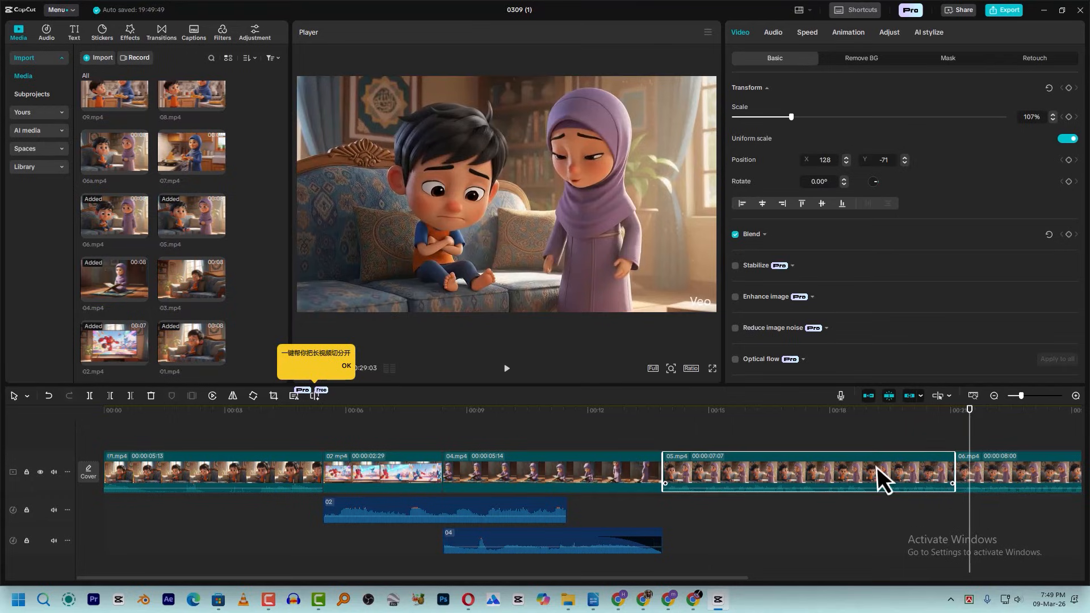
{"action": "left_click", "coordinate": [1016, 469]}
{"action": "key", "text": "ctrl+alt+v"}
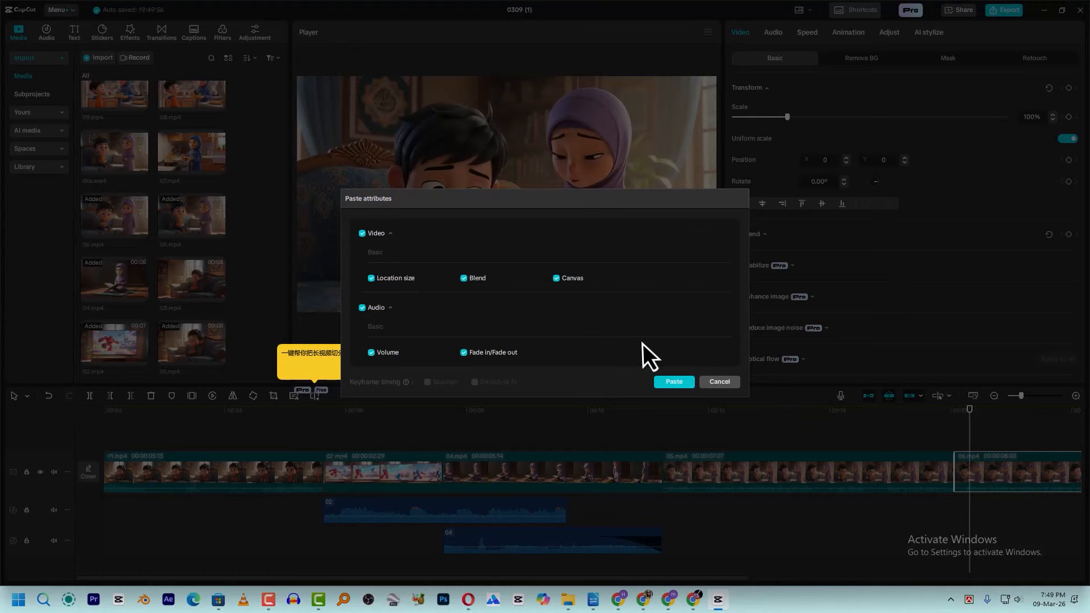
{"action": "left_click", "coordinate": [674, 381]}
Play 05.mp4 and 06.mp4 to review the join, and check the frames near the end of 06.mp4.
{"action": "left_click", "coordinate": [924, 411]}
{"action": "key", "text": "space"}
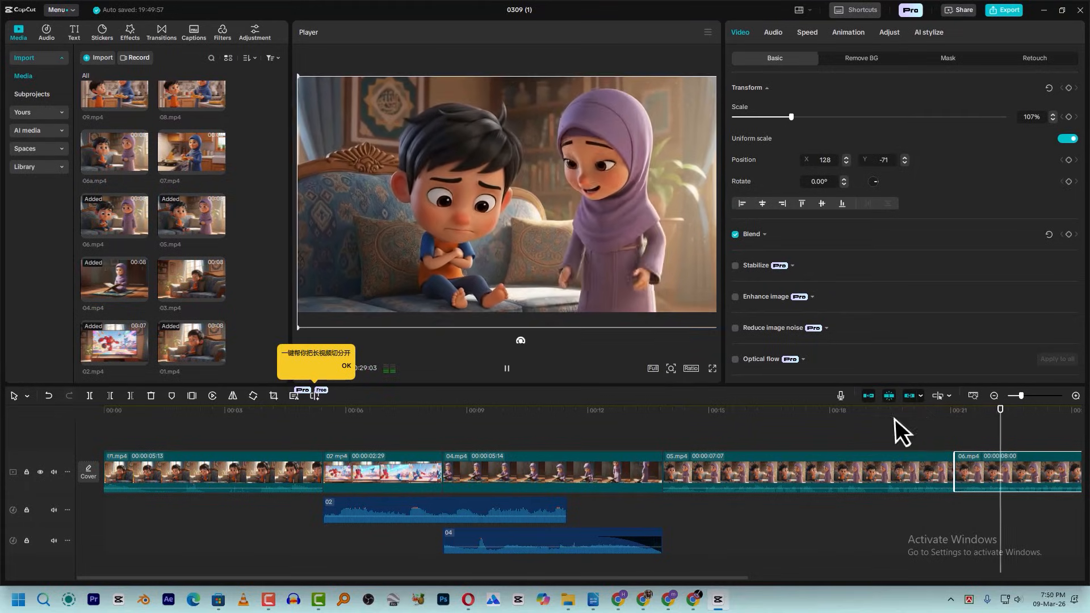
{"action": "left_click", "coordinate": [859, 437]}
{"action": "left_click", "coordinate": [851, 441]}
{"action": "left_click", "coordinate": [850, 432]}
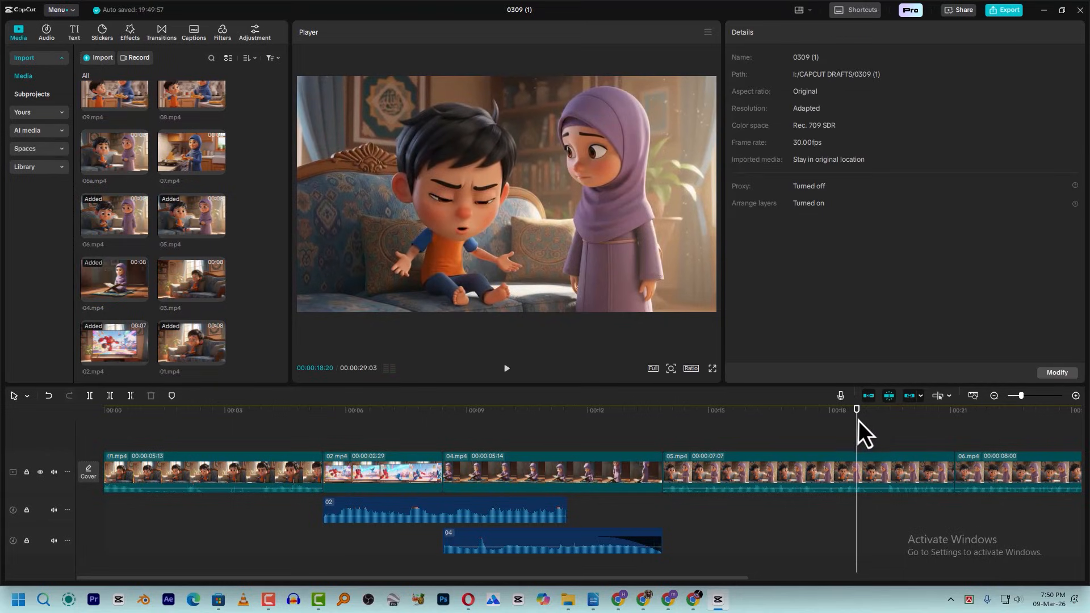
{"action": "key", "text": "space"}
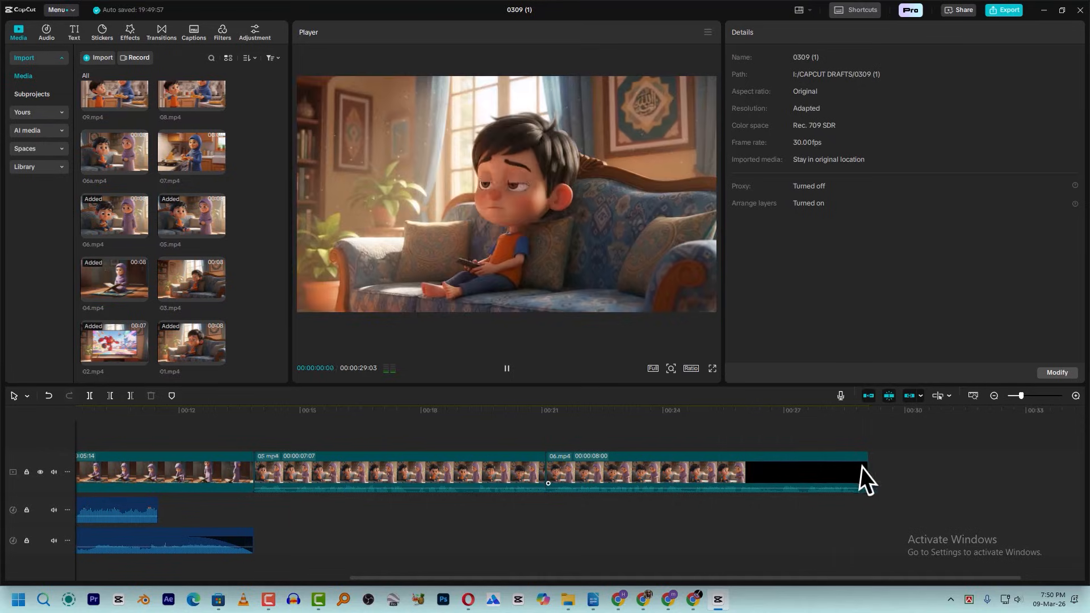
{"action": "left_click", "coordinate": [846, 416]}
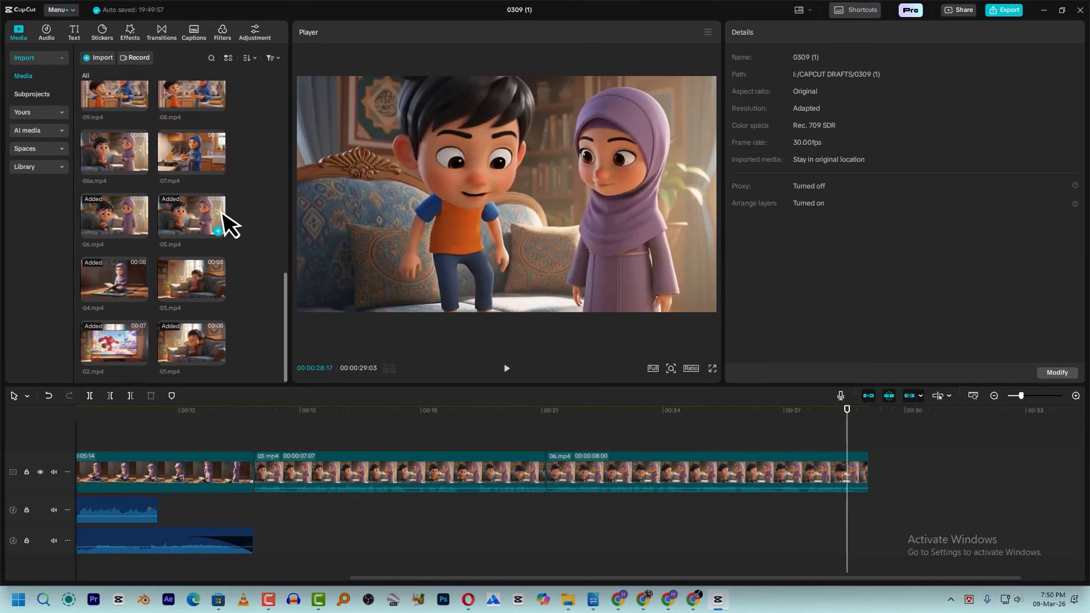
Append 07.mp4 directly after 06.mp4 and paste the copied attributes onto it, giving 107% scale and position X 128, Y -71.
{"action": "scroll", "coordinate": [113, 214], "scroll_direction": "up", "scroll_amount": 1}
{"action": "scroll", "coordinate": [115, 221], "scroll_direction": "down", "scroll_amount": 1}
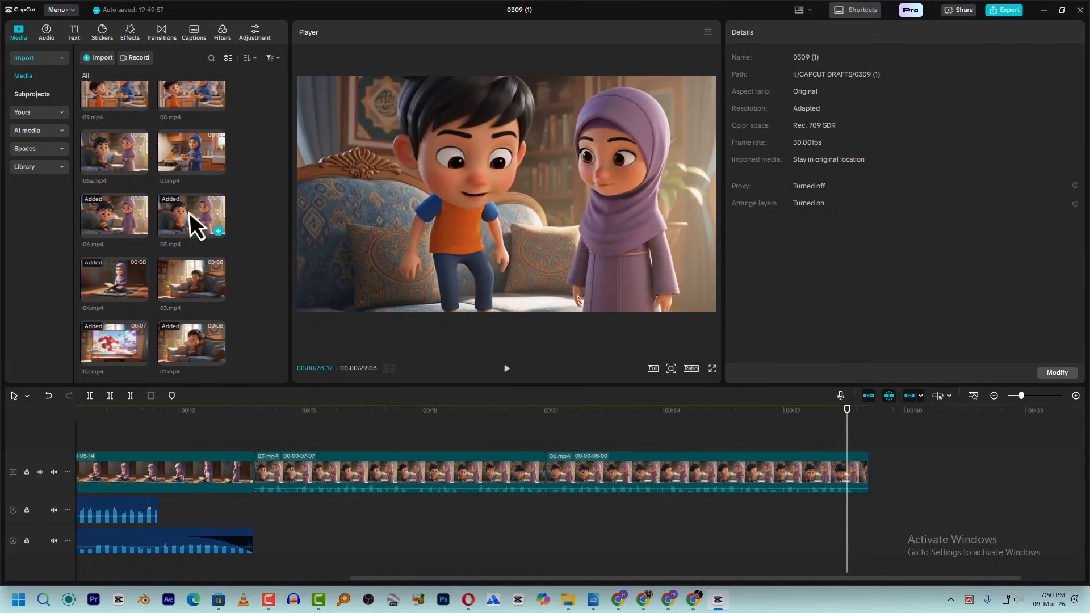
{"action": "left_click_drag", "start_coordinate": [181, 154], "coordinate": [886, 447]}
{"action": "left_click", "coordinate": [874, 417]}
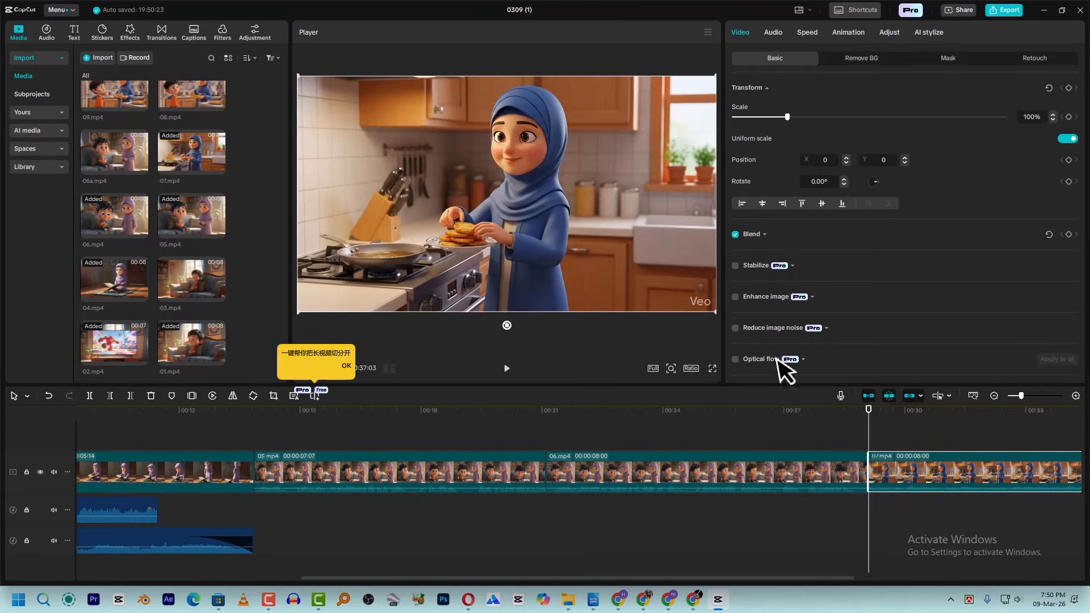
{"action": "key", "text": "ctrl+shift+v"}
{"action": "left_click", "coordinate": [670, 384]}
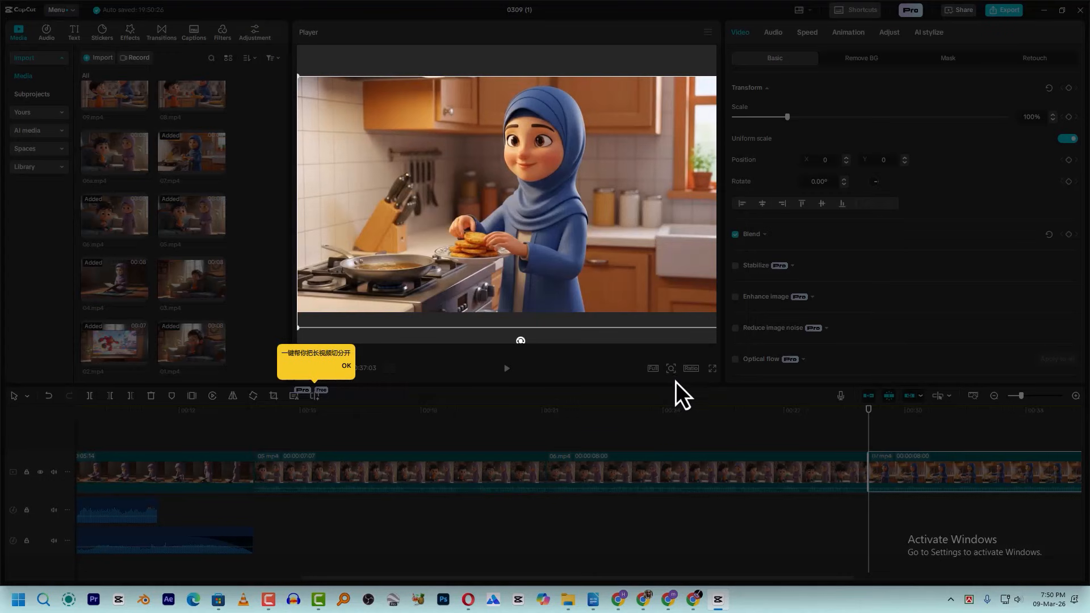
Play 07.mp4, split it before the mother finishes cooking and delete the rest, leaving it 00:00:04:11 long.
{"action": "key", "text": "space"}
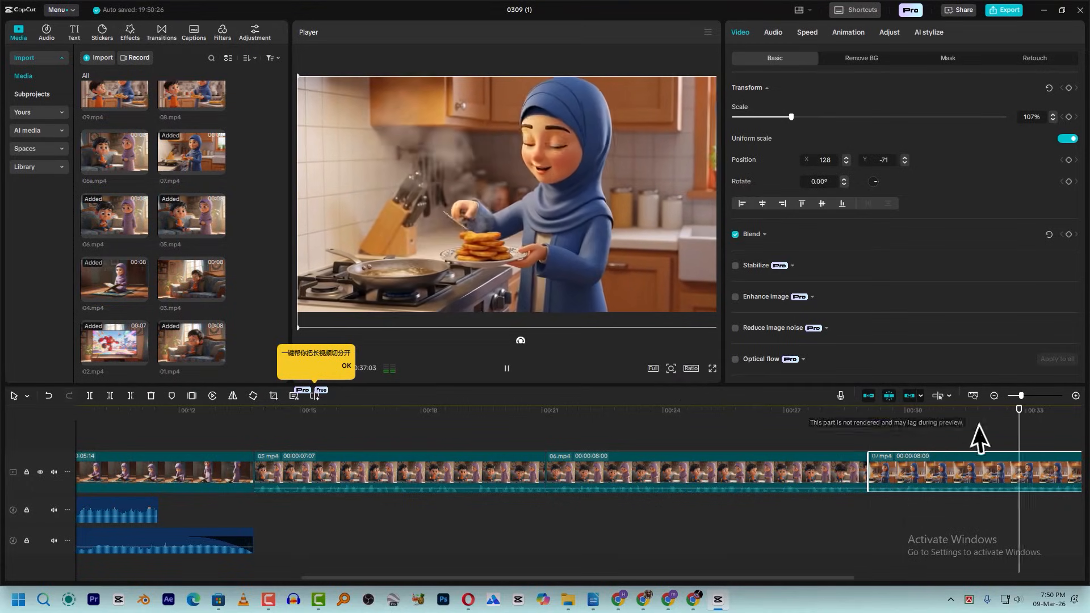
{"action": "left_click", "coordinate": [1040, 478]}
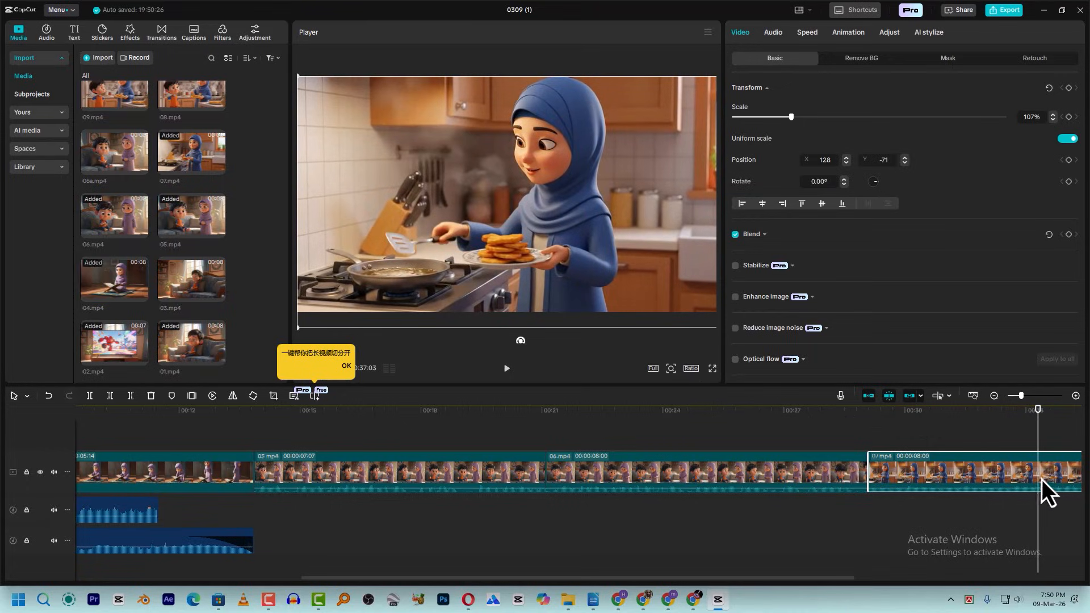
{"action": "left_click", "coordinate": [1042, 479]}
{"action": "key", "text": "ctrl+b"}
{"action": "scroll", "coordinate": [1059, 472], "scroll_direction": "down", "scroll_amount": 5}
{"action": "left_click", "coordinate": [1062, 471]}
{"action": "left_click", "coordinate": [655, 464]}
{"action": "key", "text": "Delete"}
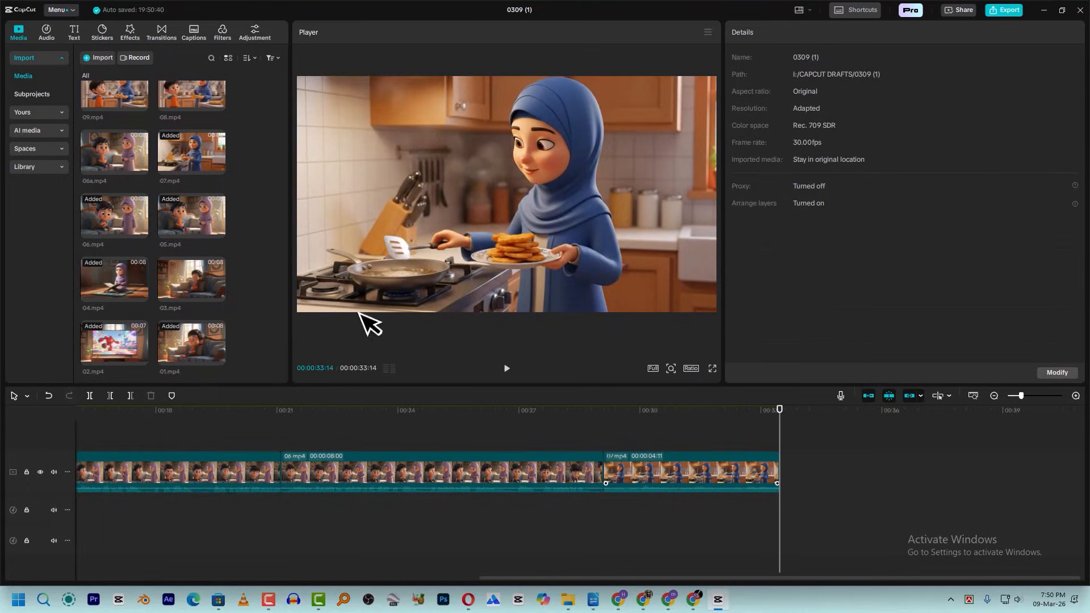
Append 08.mp4 directly after 07.mp4 and play its opening.
{"action": "scroll", "coordinate": [224, 178], "scroll_direction": "up", "scroll_amount": 1}
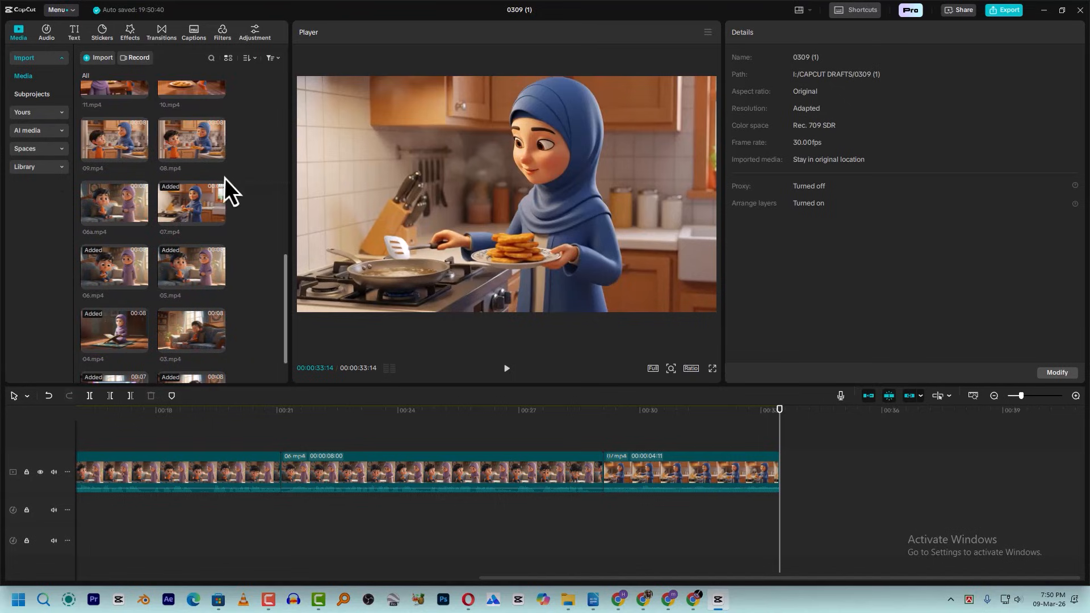
{"action": "left_click_drag", "start_coordinate": [183, 138], "coordinate": [789, 472]}
{"action": "key", "text": "space"}
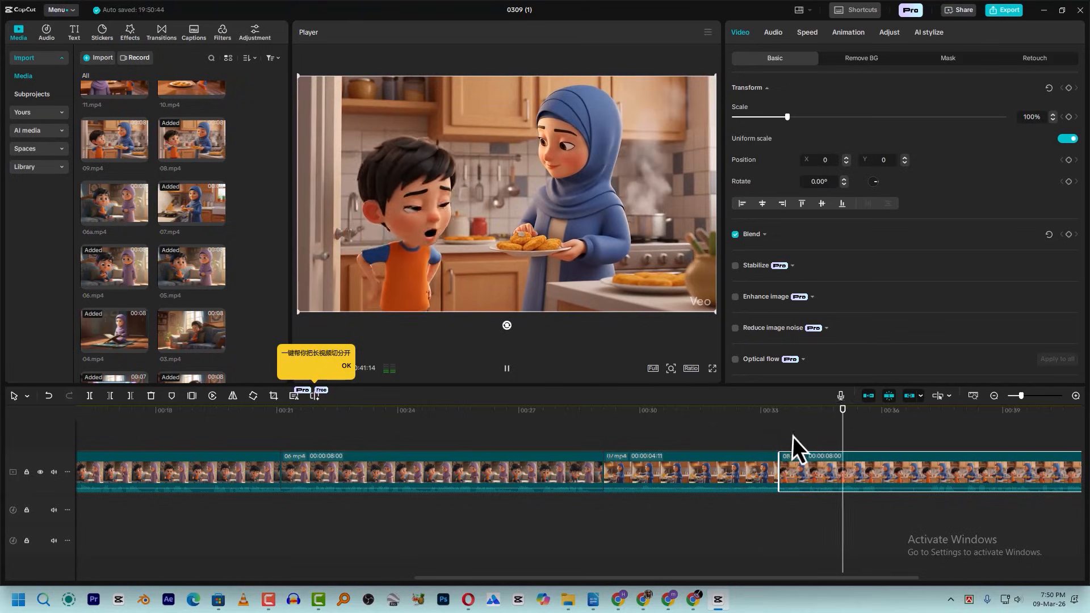
Extract the audio of 07.mp4 and extend it under the start of 08.mp4 with a 1.4 s fade-out.
{"action": "left_click", "coordinate": [697, 419]}
{"action": "left_click", "coordinate": [717, 469]}
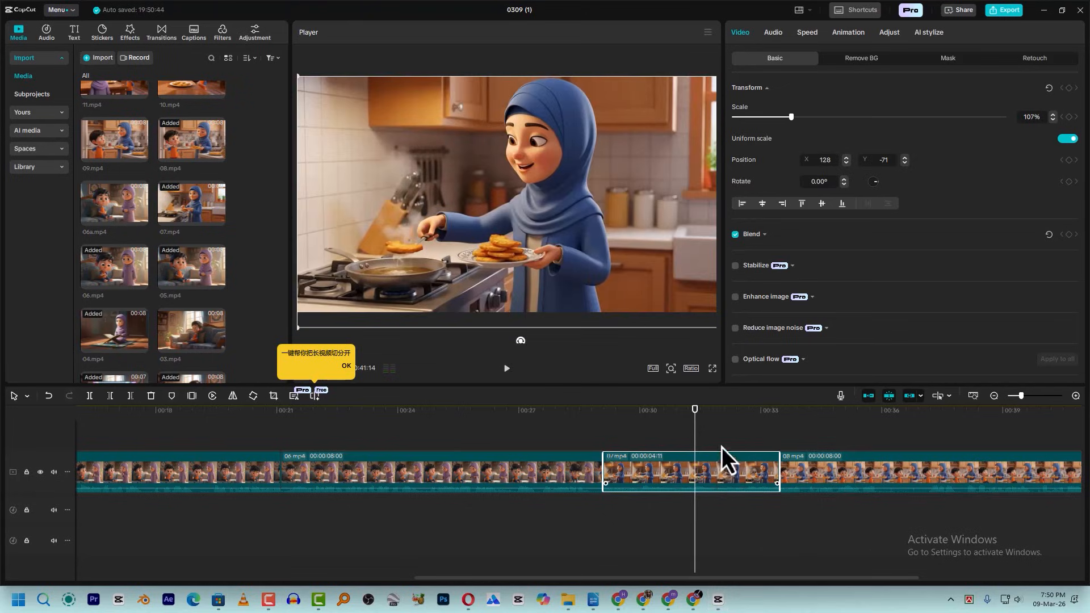
{"action": "right_click", "coordinate": [721, 447]}
{"action": "left_click", "coordinate": [757, 314]}
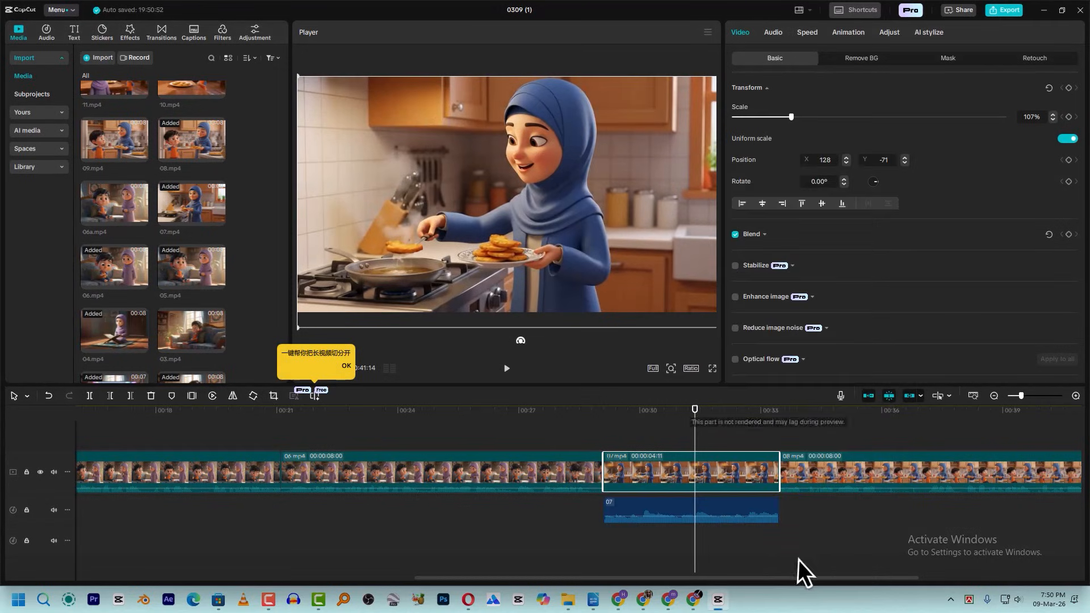
{"action": "left_click_drag", "start_coordinate": [779, 506], "coordinate": [865, 511]}
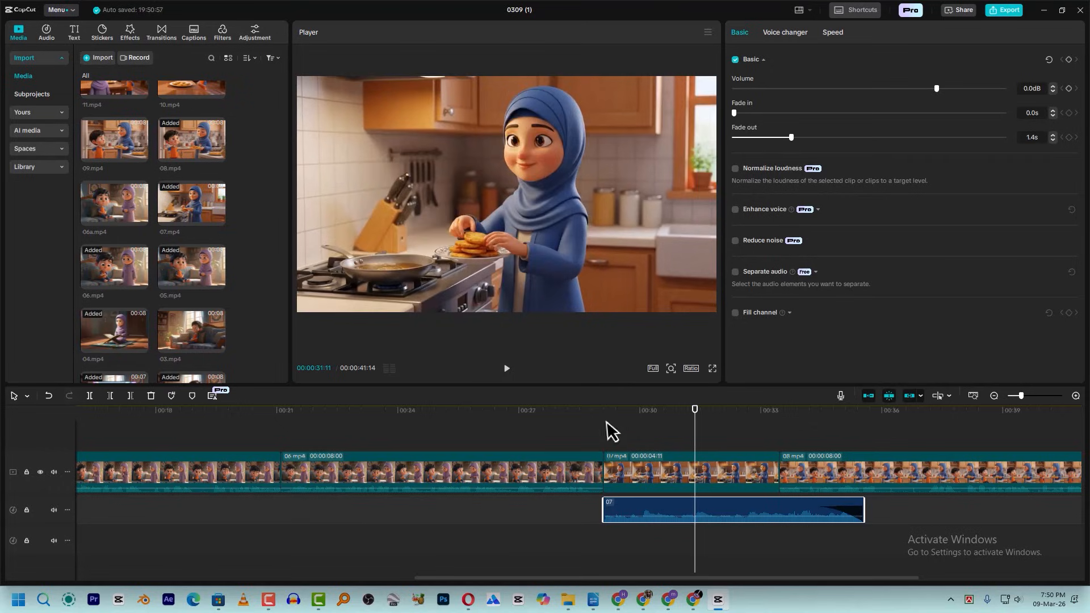
Play 07.mp4 with its extended audio to check the sound, setting the system volume to 34.
{"action": "key", "text": "space"}
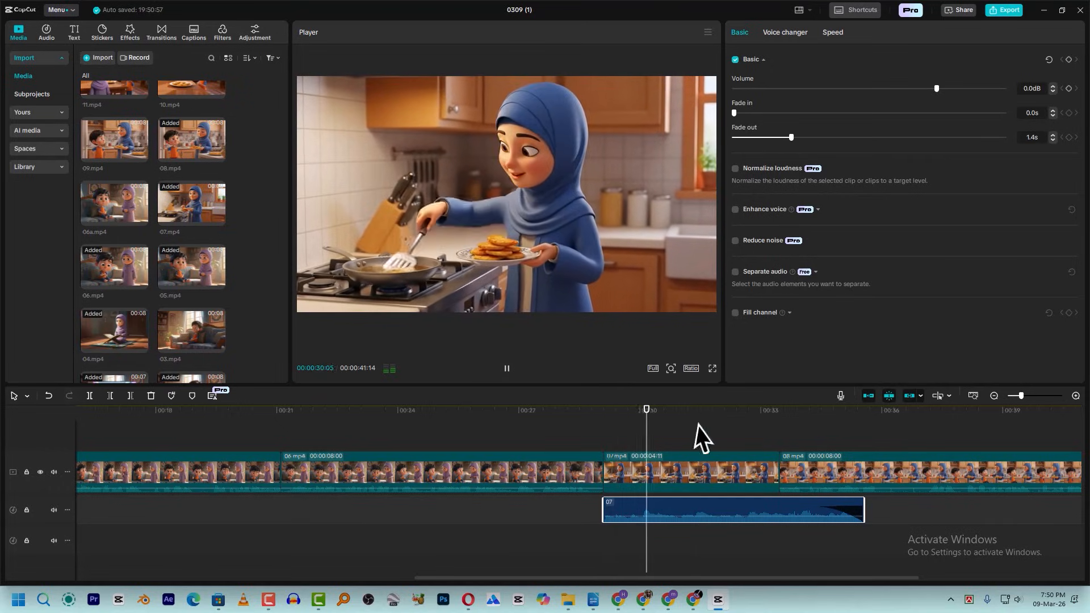
{"action": "left_click", "coordinate": [1016, 593]}
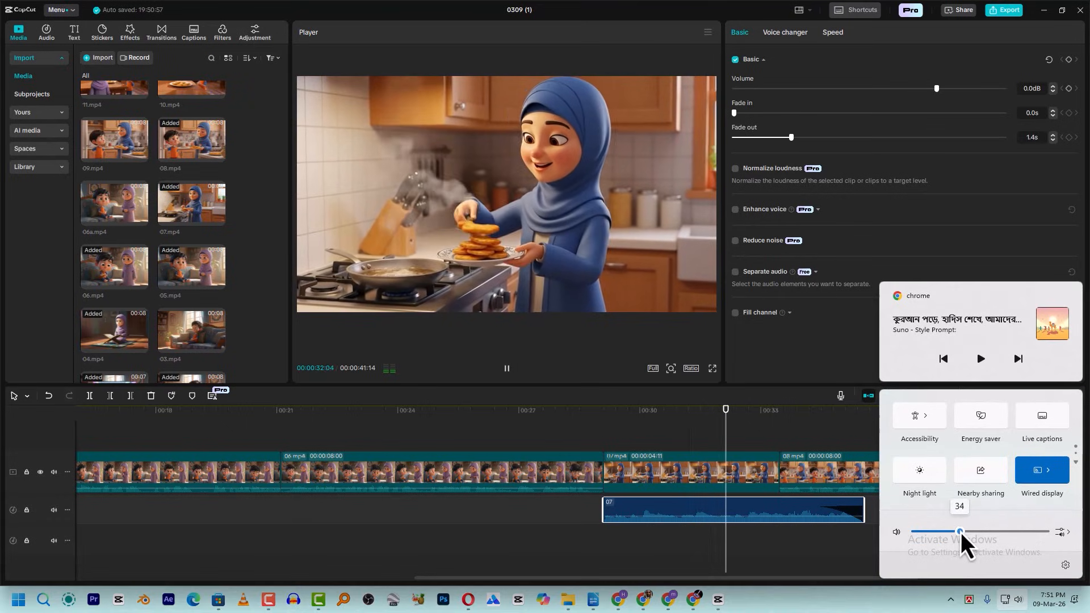
{"action": "left_click", "coordinate": [779, 396]}
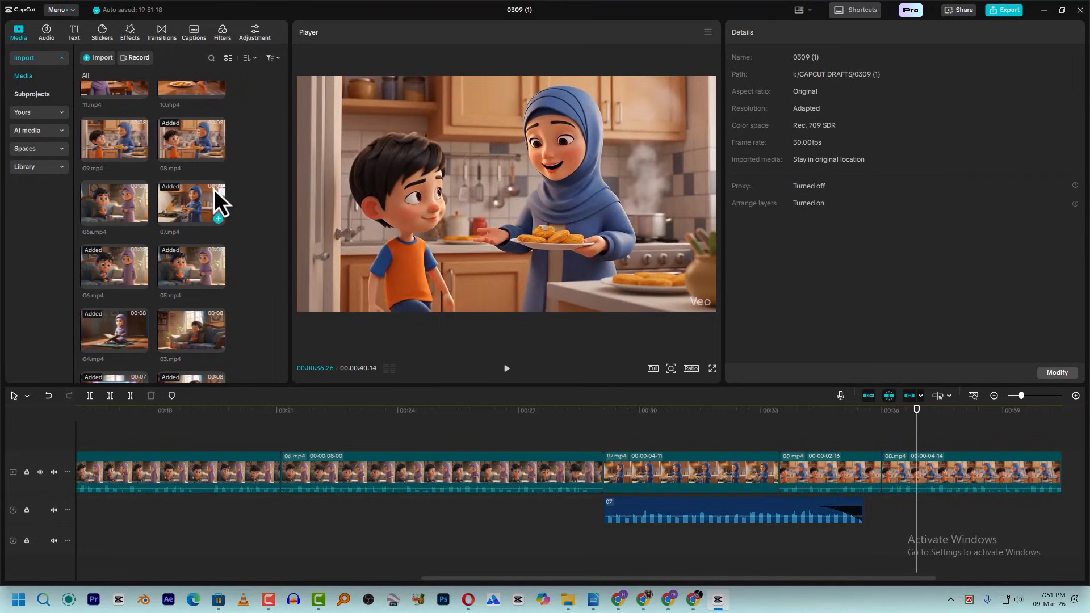
Preview 09.mp4 and the first part of 08.mp4, and delete the second part of 08.mp4.
{"action": "scroll", "coordinate": [210, 170], "scroll_direction": "up", "scroll_amount": 1}
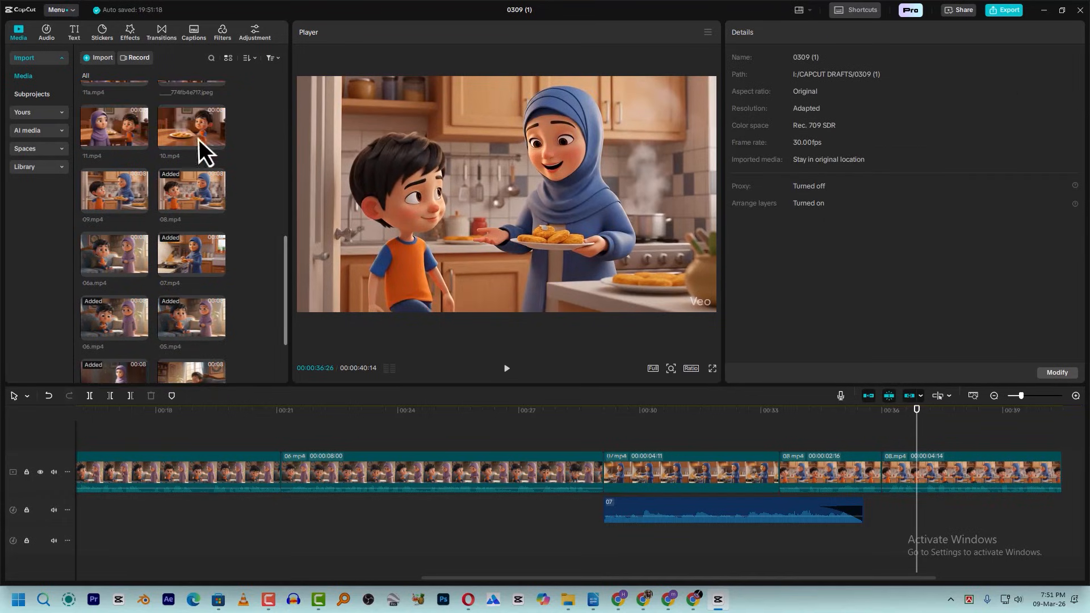
{"action": "left_click", "coordinate": [118, 190]}
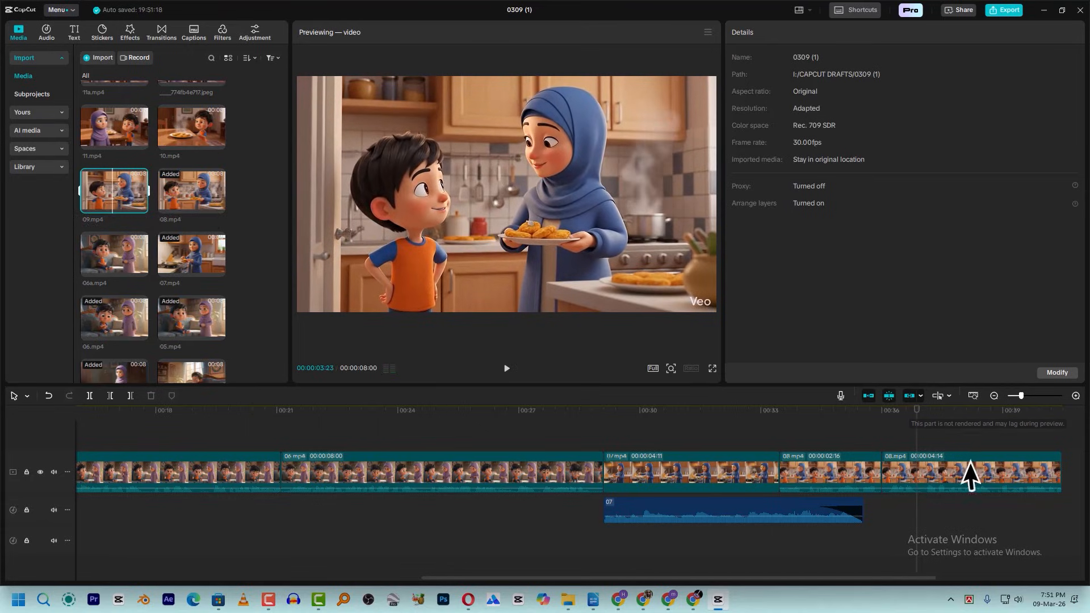
{"action": "left_click", "coordinate": [919, 462]}
{"action": "left_click", "coordinate": [836, 415]}
{"action": "key", "text": "space"}
{"action": "key", "text": "space"}
{"action": "key", "text": "Delete"}
Append 09.mp4 directly after the remaining part of 08.mp4 and play across the join.
{"action": "left_click_drag", "start_coordinate": [112, 194], "coordinate": [882, 474]}
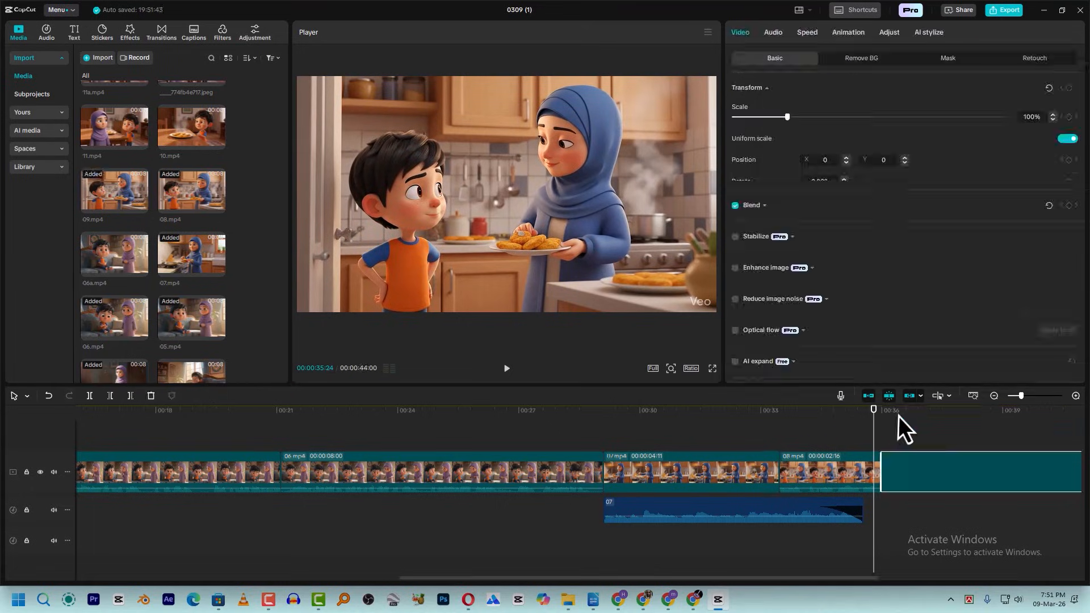
{"action": "key", "text": "space"}
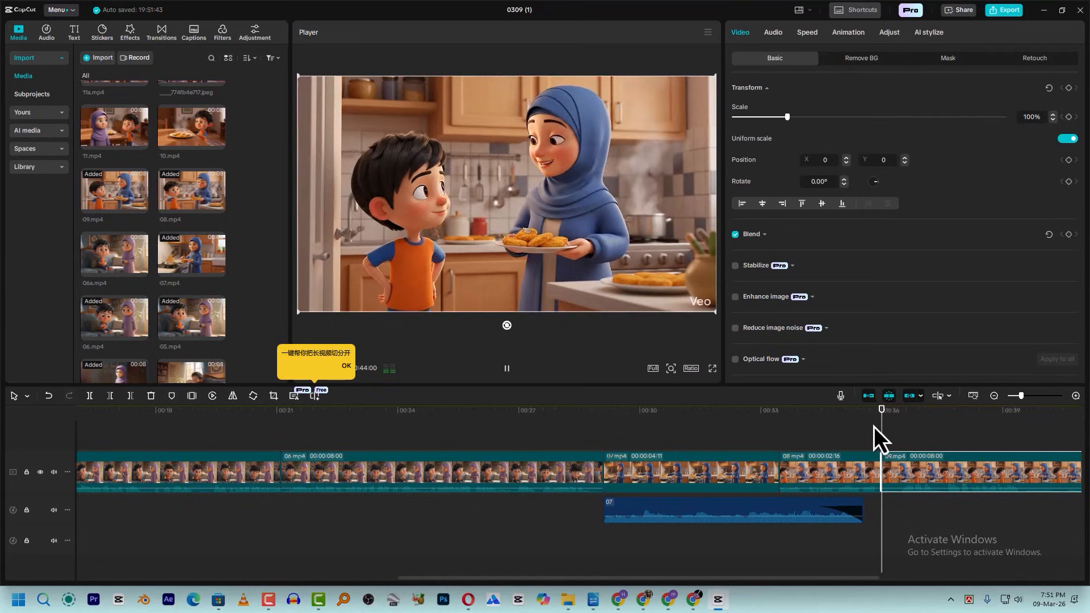
{"action": "key", "text": "space"}
Scale 08.mp4 to 107% and shift it to X 68, Y -78 so the Veo watermark falls outside the frame.
{"action": "left_click", "coordinate": [854, 468]}
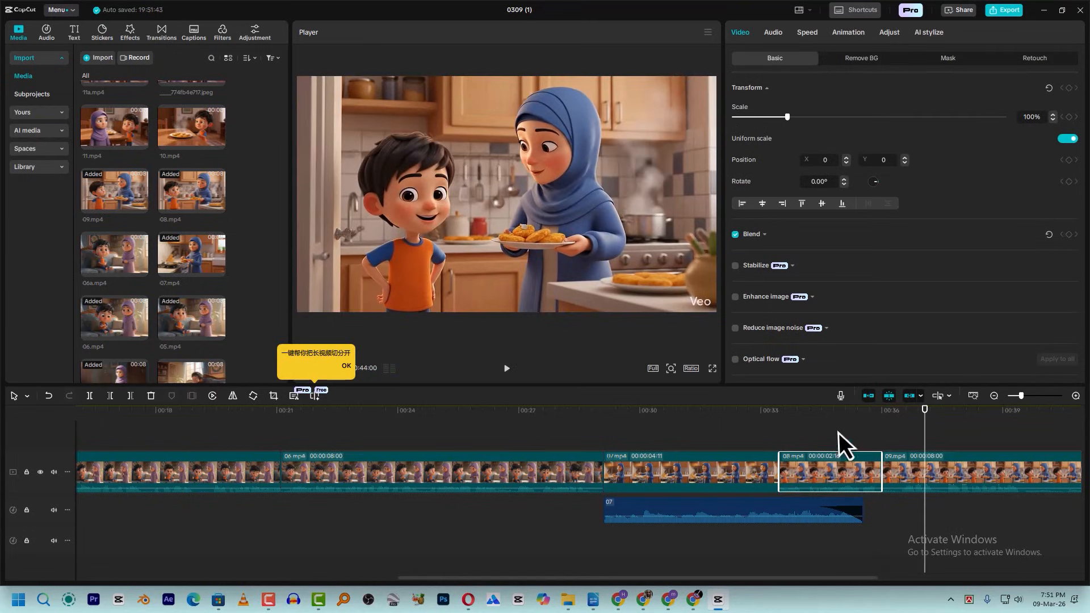
{"action": "left_click", "coordinate": [835, 426]}
{"action": "left_click", "coordinate": [835, 461]}
{"action": "left_click_drag", "start_coordinate": [716, 313], "coordinate": [692, 312]}
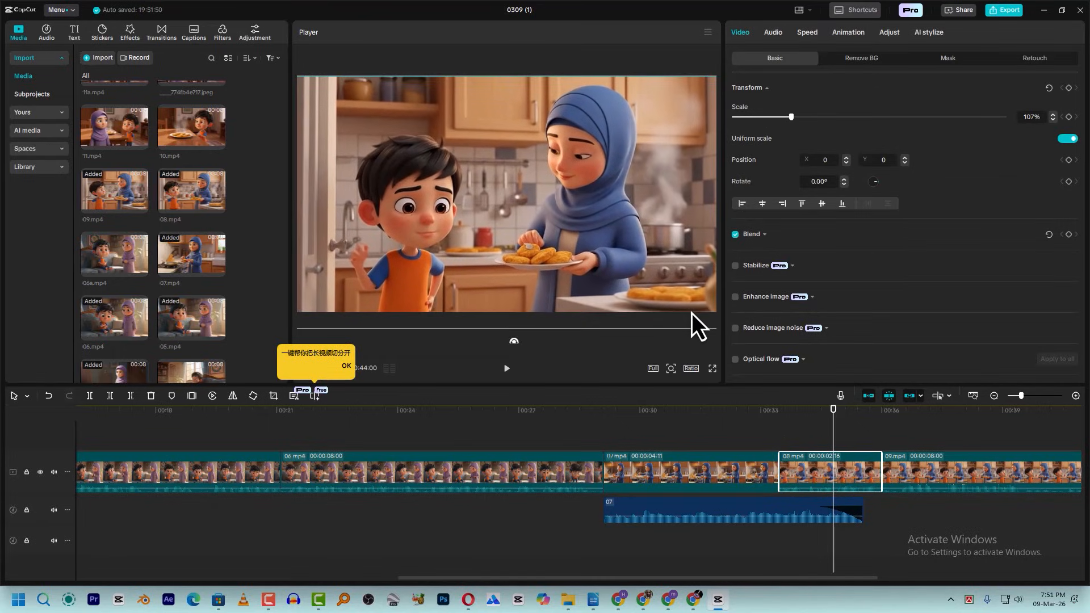
Paste the attributes of 08.mp4 onto 09.mp4, giving 107% scale and position X 68, Y -78.
{"action": "left_click", "coordinate": [916, 471]}
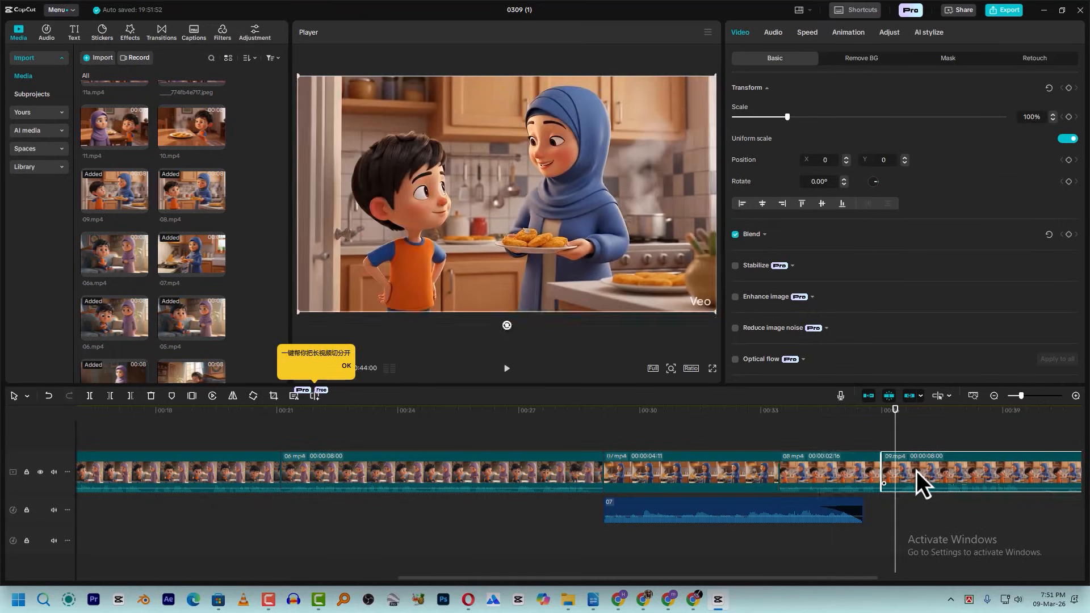
{"action": "key", "text": "ctrl+alt+v"}
{"action": "left_click", "coordinate": [674, 382]}
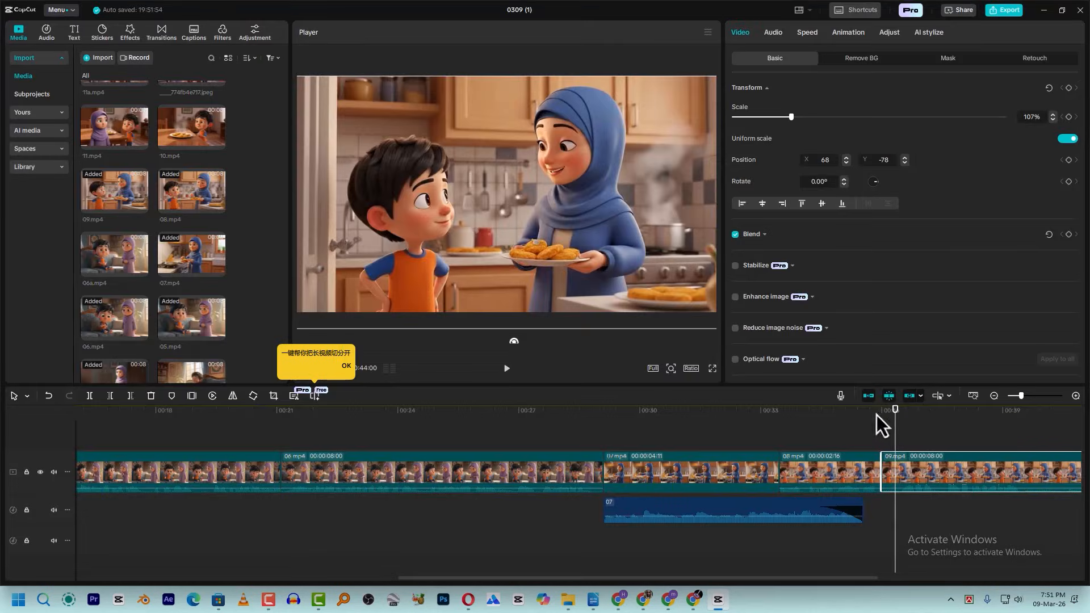
Trim the start of 09.mp4 so the clip is 00:00:07:19 long, and play the join with 08.mp4.
{"action": "left_click", "coordinate": [900, 419]}
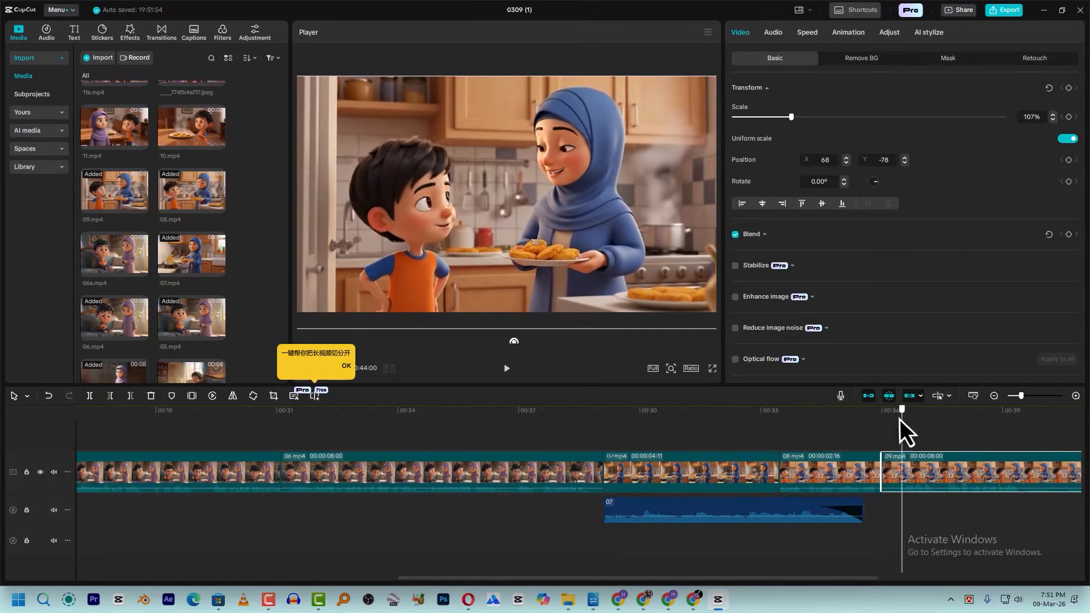
{"action": "left_click", "coordinate": [855, 412]}
{"action": "key", "text": "space"}
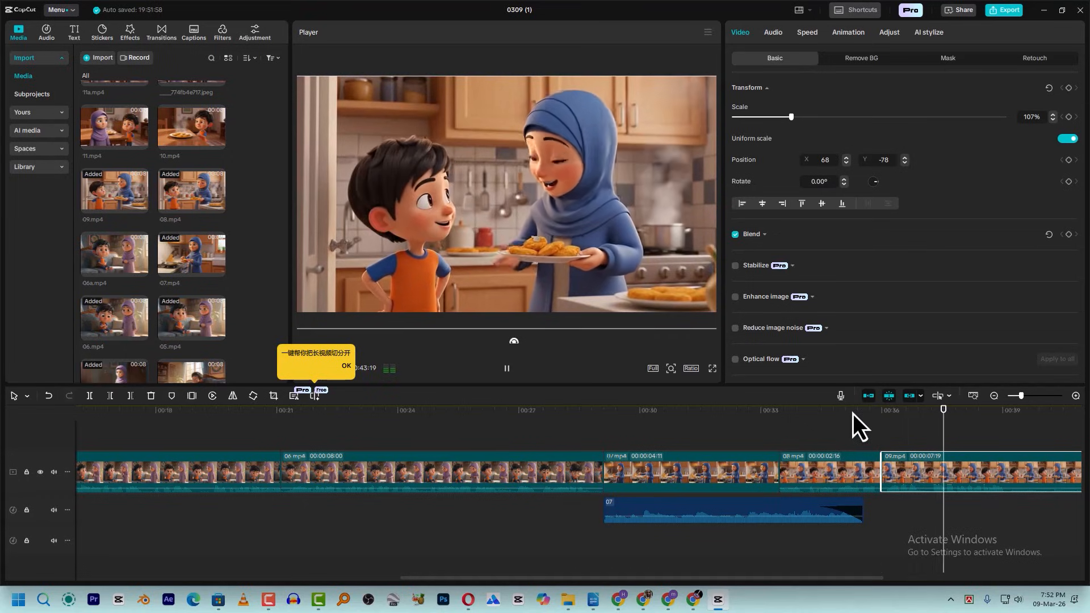
Play the rest of 09.mp4 and split off its end as the mother turns away, leaving the first part 00:00:04:25 long.
{"action": "scroll", "coordinate": [953, 460], "scroll_direction": "right", "scroll_amount": 5}
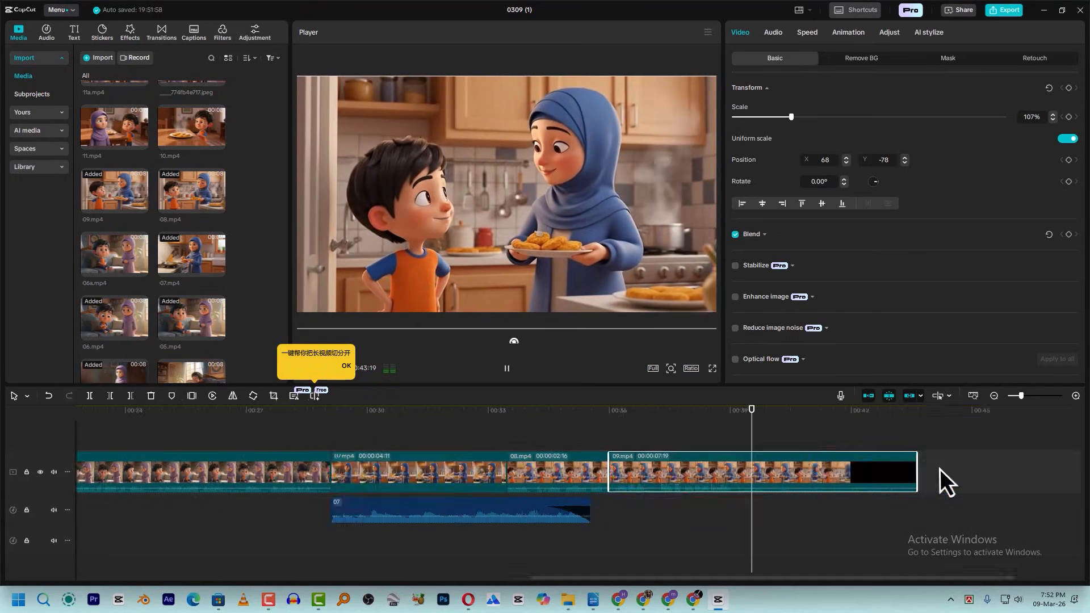
{"action": "scroll", "coordinate": [919, 469], "scroll_direction": "right", "scroll_amount": 3}
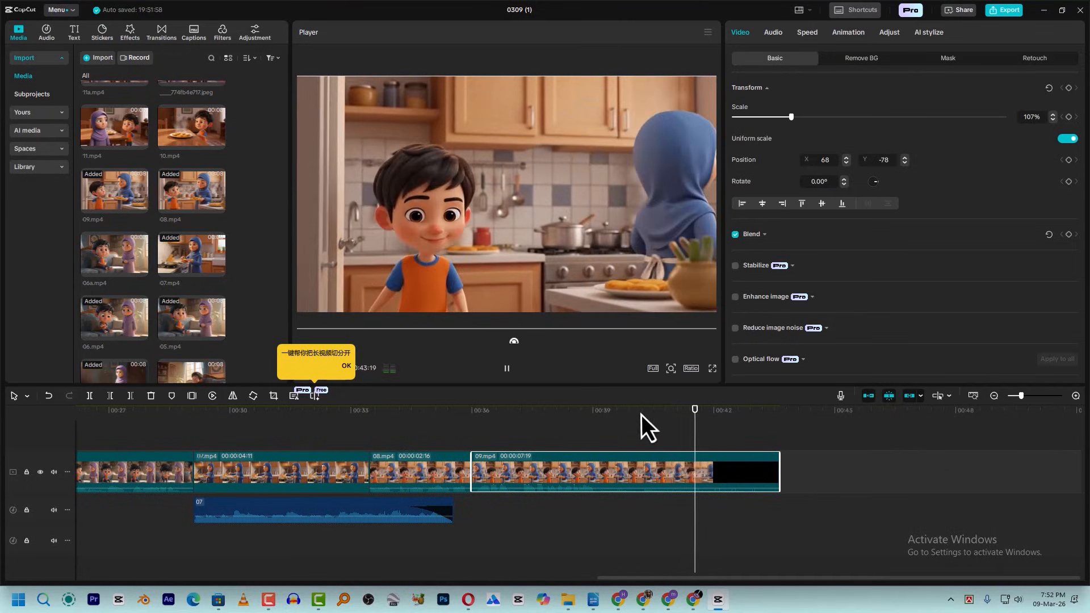
{"action": "left_click", "coordinate": [619, 410]}
{"action": "key", "text": "space"}
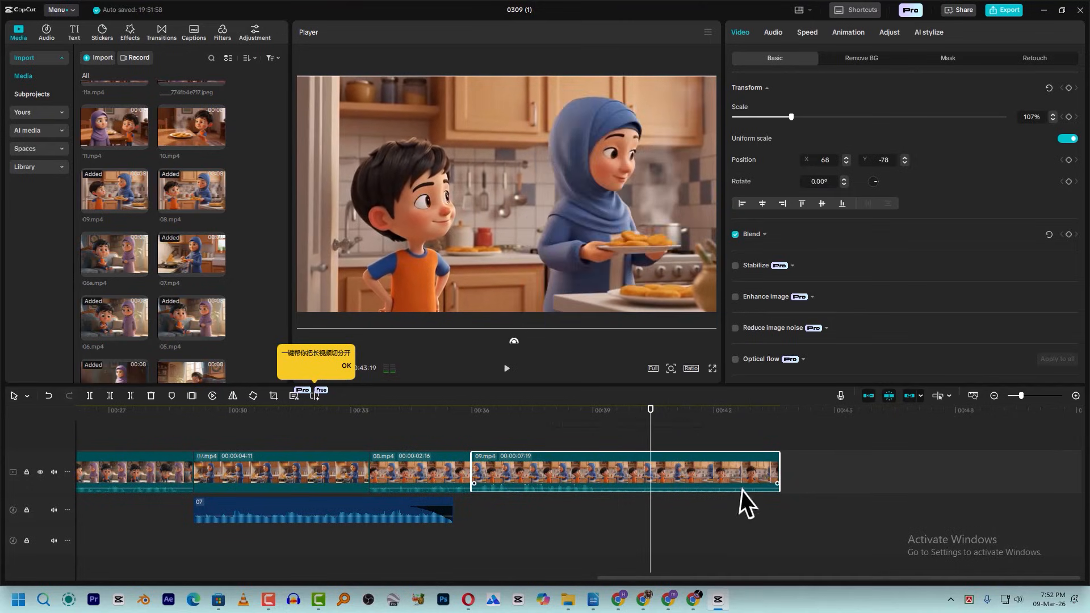
{"action": "key", "text": "space"}
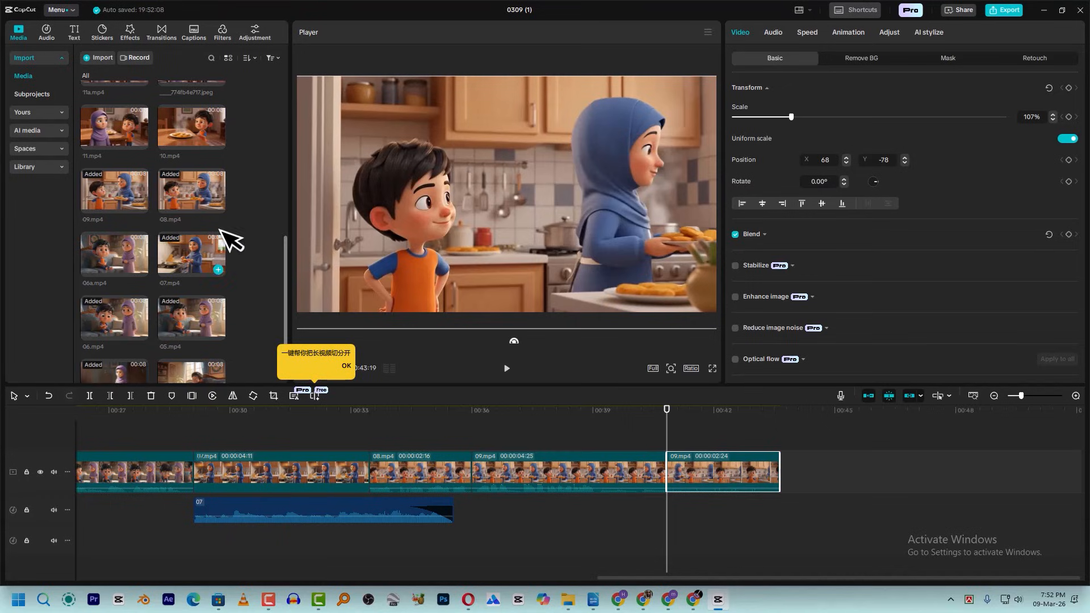
Append 10.mp4 and 11.mp4 after 09.mp4, with 11.mp4 at 107% scale and position X 68, Y -78, and play 10.mp4.
{"action": "left_click", "coordinate": [220, 230]}
{"action": "scroll", "coordinate": [839, 483], "scroll_direction": "down", "scroll_amount": 5, "text": "ctrl"}
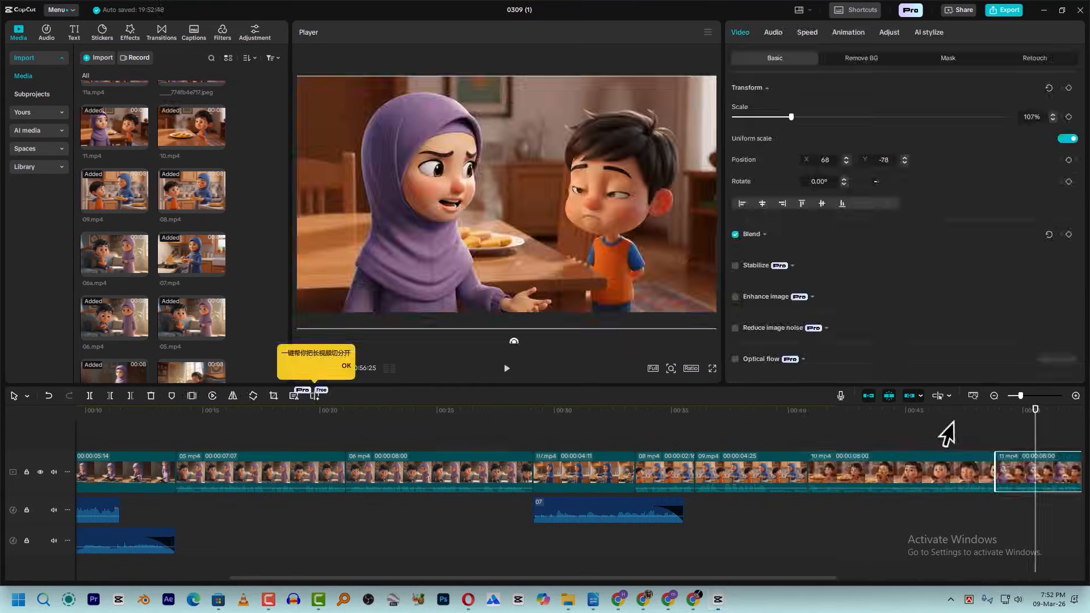
{"action": "left_click", "coordinate": [950, 418]}
{"action": "left_click", "coordinate": [894, 412]}
{"action": "key", "text": "space"}
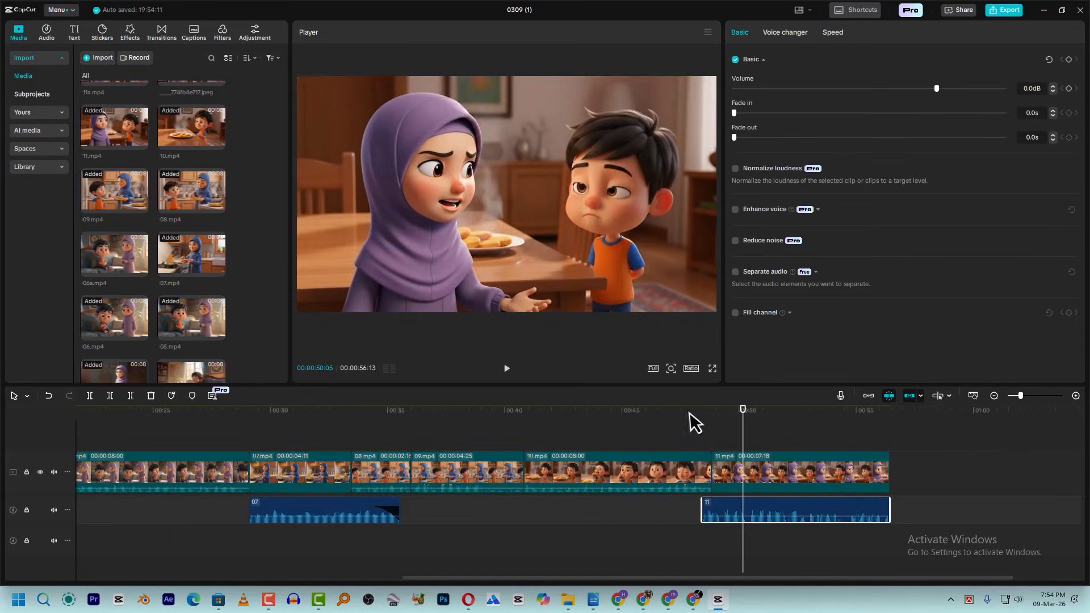
Play from the end of 10.mp4 through 11.mp4 to check the separated audio 11 that starts before its picture.
{"action": "left_click", "coordinate": [690, 414]}
{"action": "key", "text": "space"}
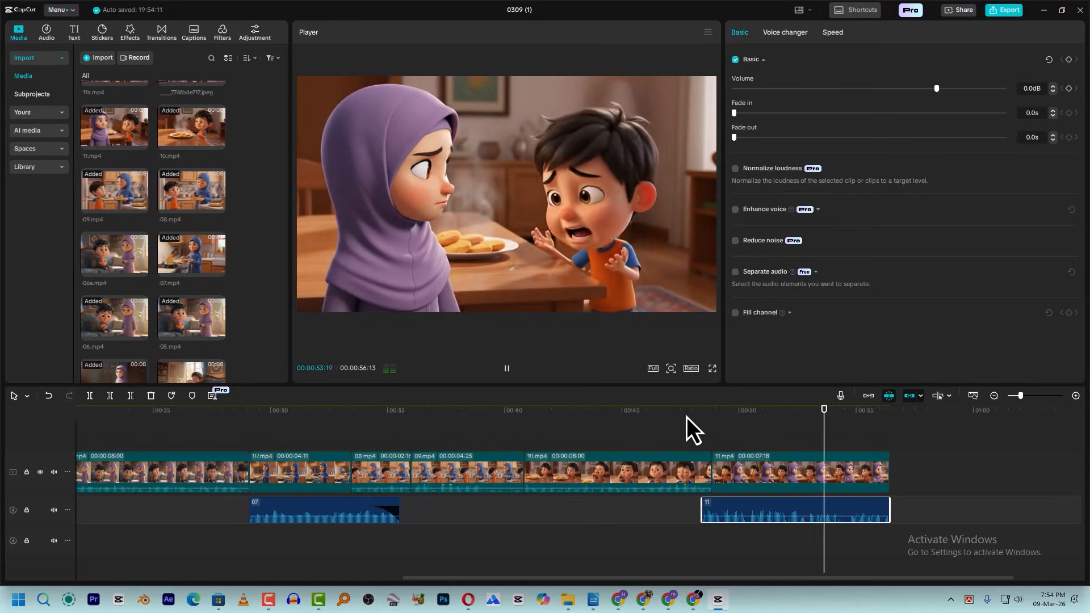
{"action": "key", "text": "space"}
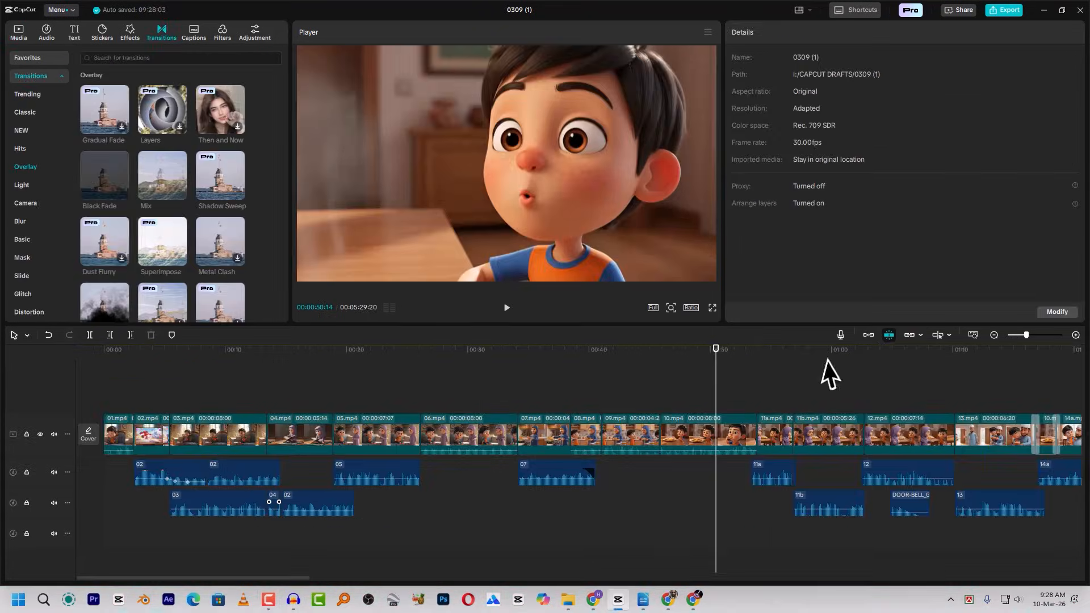
{"action": "scroll", "coordinate": [843, 366], "scroll_direction": "down", "scroll_amount": 3}
{"action": "left_click_drag", "start_coordinate": [937, 462], "coordinate": [788, 558]}
{"action": "key", "text": "Delete"}
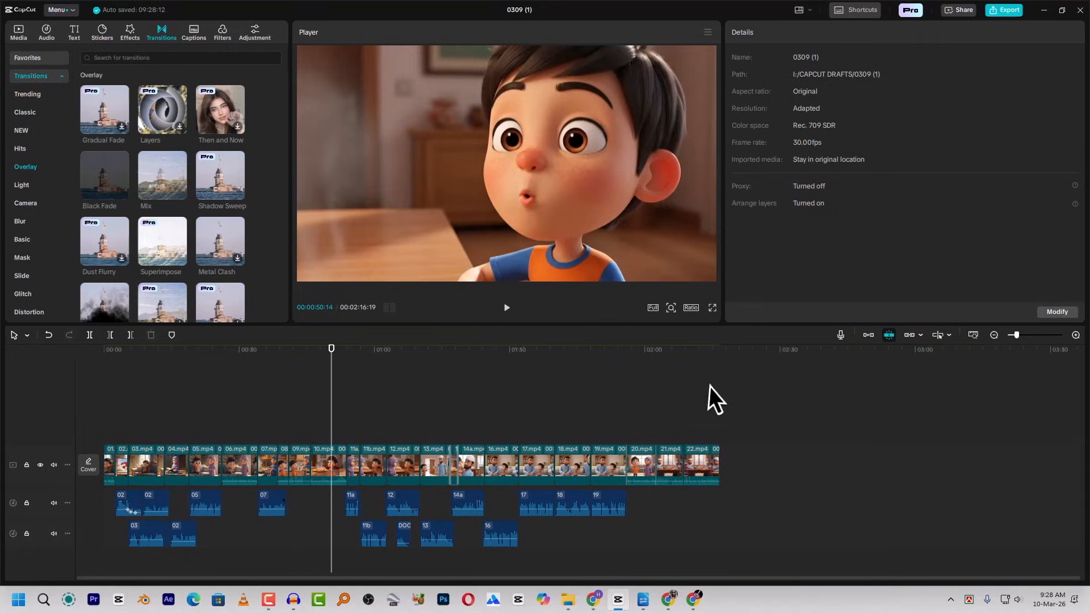
{"action": "key", "text": "ctrl+z"}
Play from the end of 22.mp4 into the beginning of the theme song's audio.
{"action": "left_click", "coordinate": [755, 353]}
{"action": "left_click", "coordinate": [729, 361]}
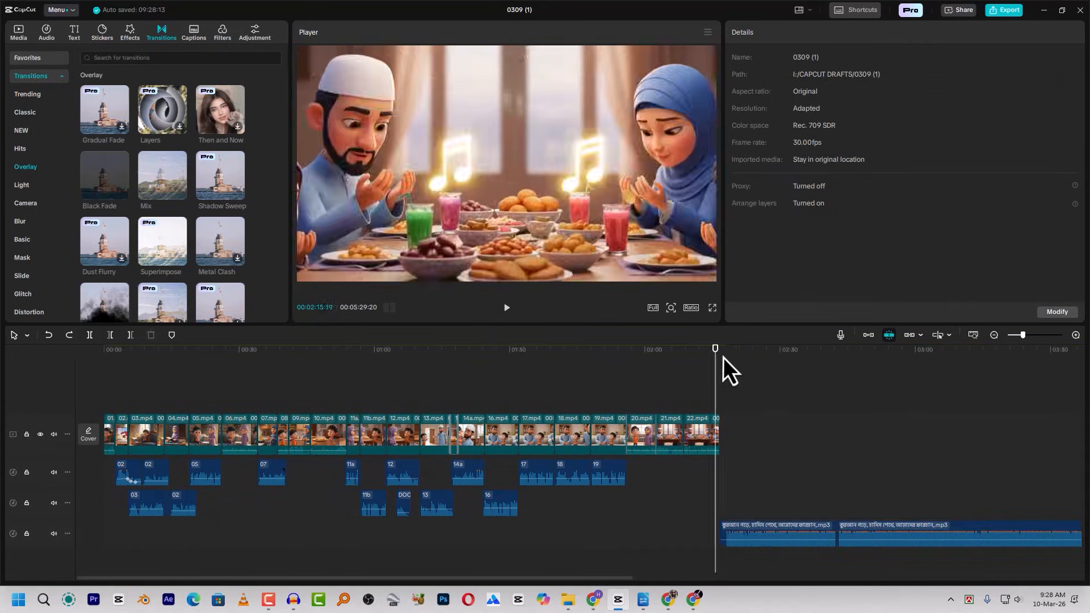
{"action": "key", "text": "space"}
{"action": "key", "text": "space"}
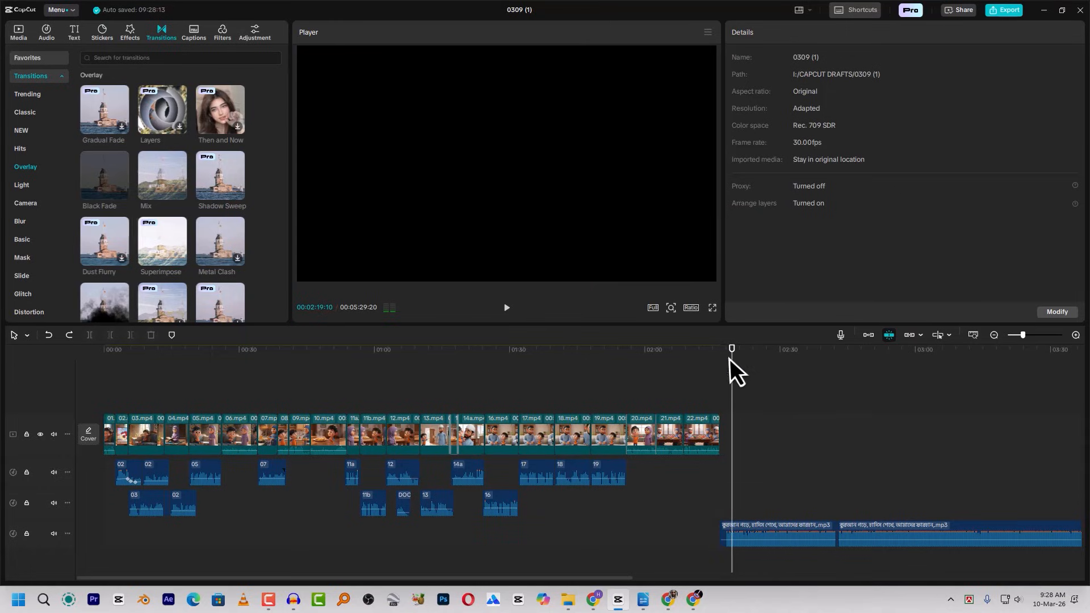
Play the timeline from its beginning through 01.mp4, 02.mp4 and most of 03.mp4 to check the opening.
{"action": "left_click_drag", "start_coordinate": [123, 356], "coordinate": [52, 364]}
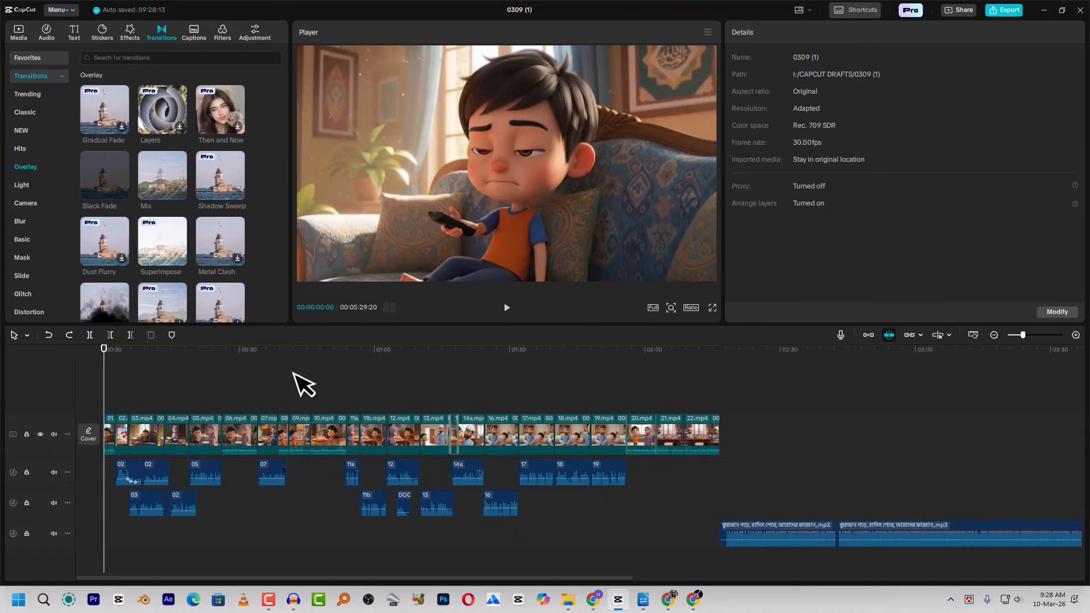
{"action": "left_click", "coordinate": [756, 372]}
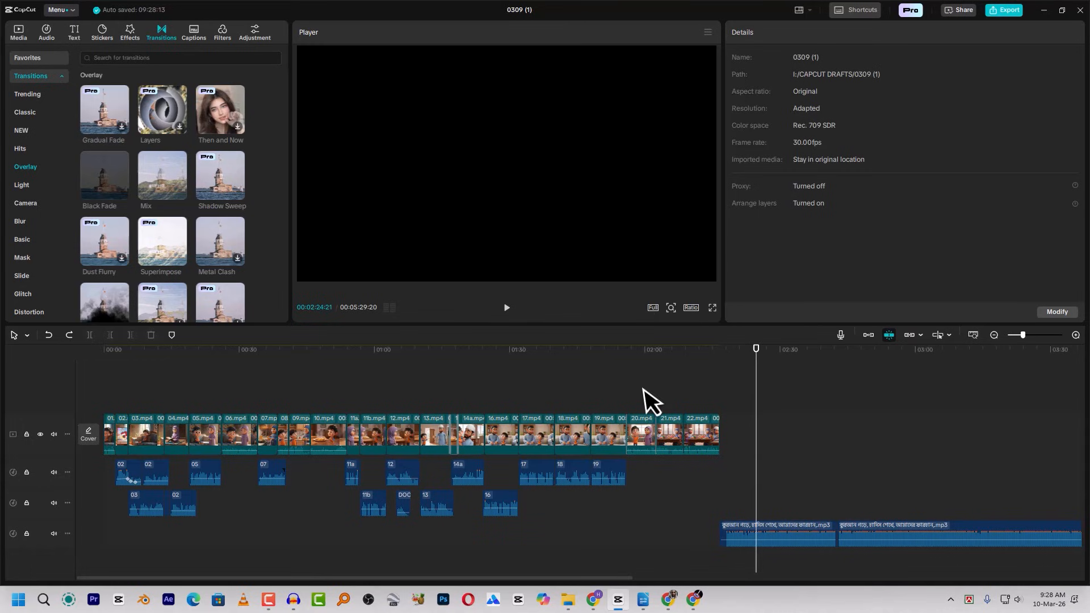
{"action": "left_click_drag", "start_coordinate": [210, 352], "coordinate": [301, 357]}
{"action": "left_click", "coordinate": [748, 356]}
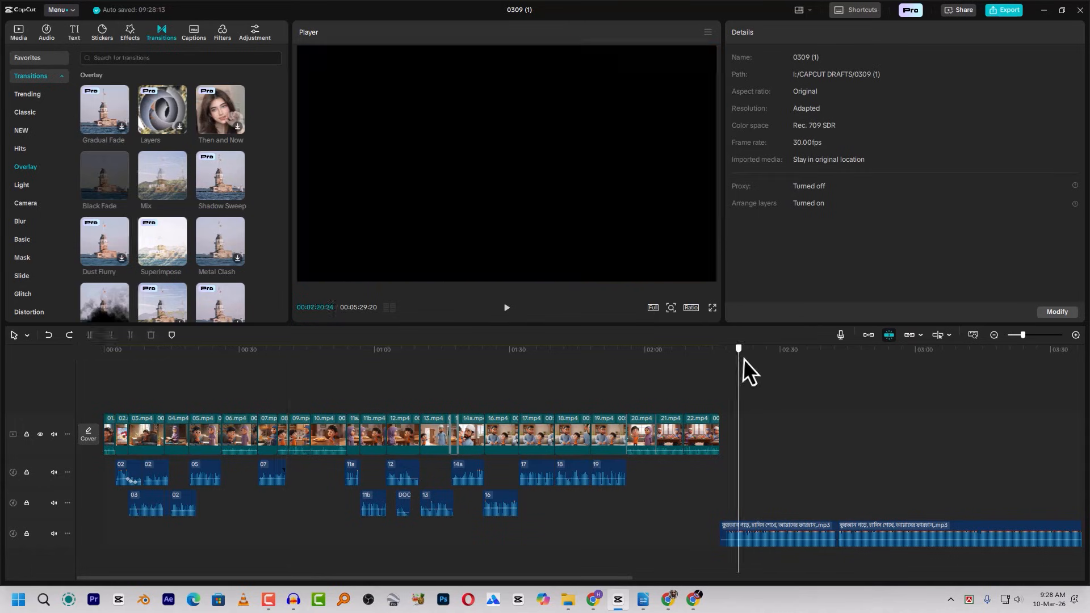
{"action": "key", "text": "Home"}
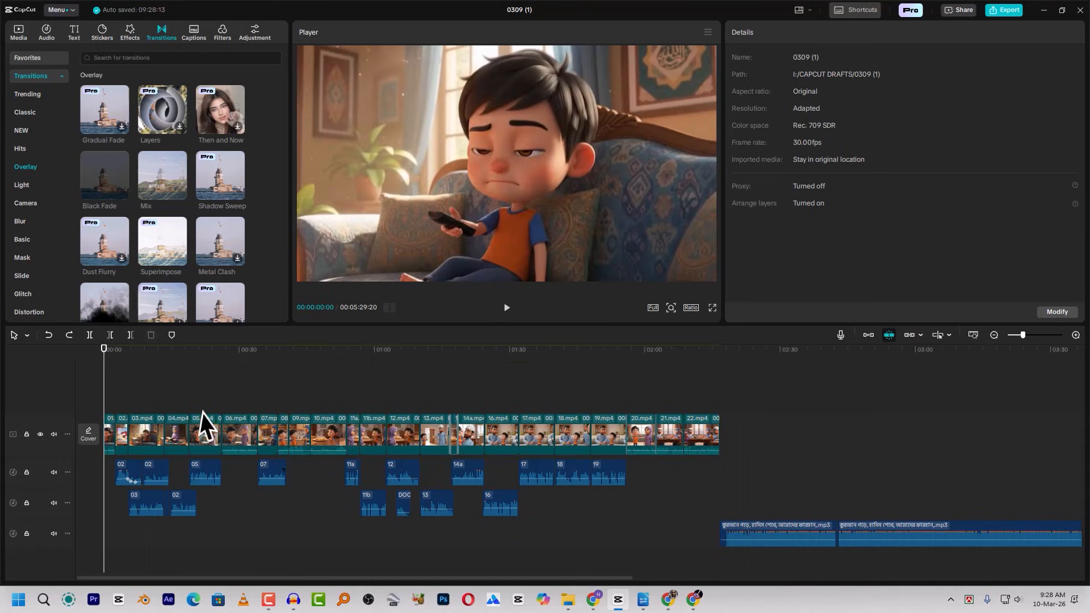
{"action": "scroll", "coordinate": [280, 432], "scroll_direction": "up", "scroll_amount": 4, "text": "ctrl"}
{"action": "scroll", "coordinate": [276, 422], "scroll_direction": "up", "scroll_amount": 2, "text": "ctrl"}
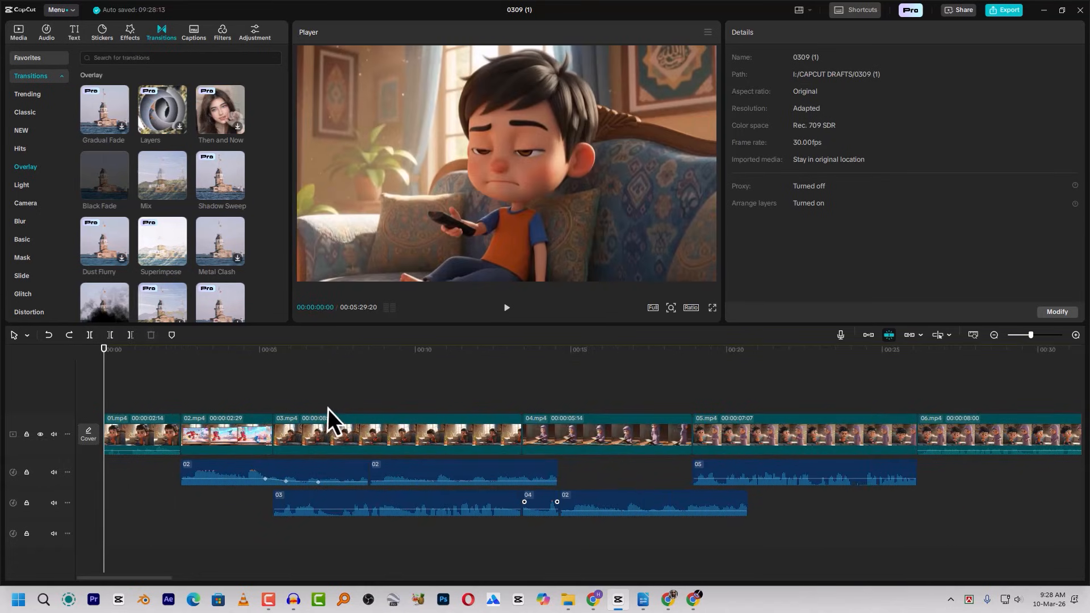
{"action": "key", "text": "space"}
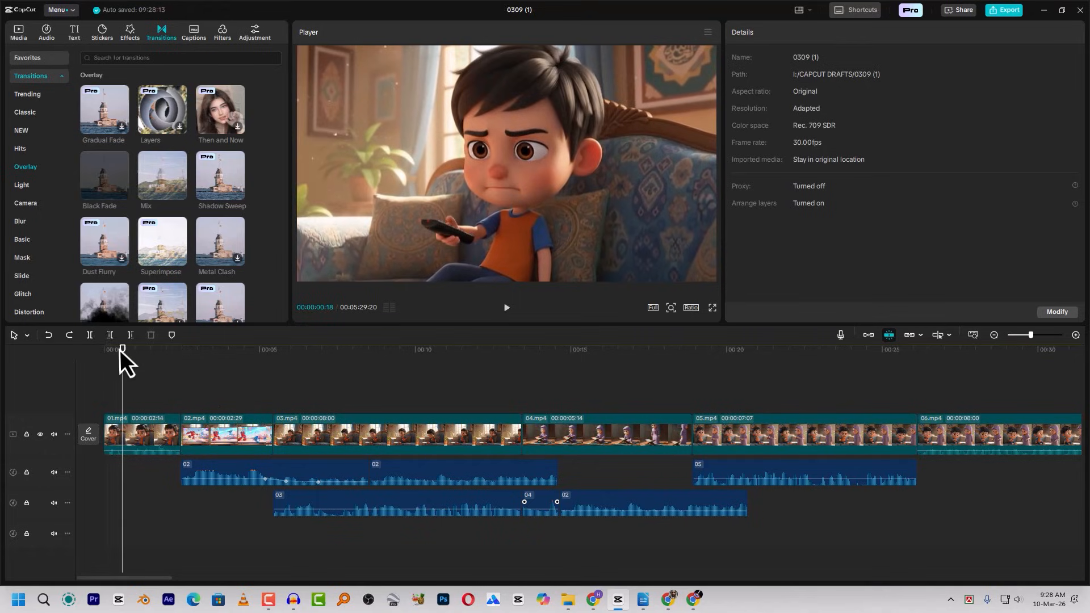
{"action": "left_click_drag", "start_coordinate": [121, 358], "coordinate": [84, 357]}
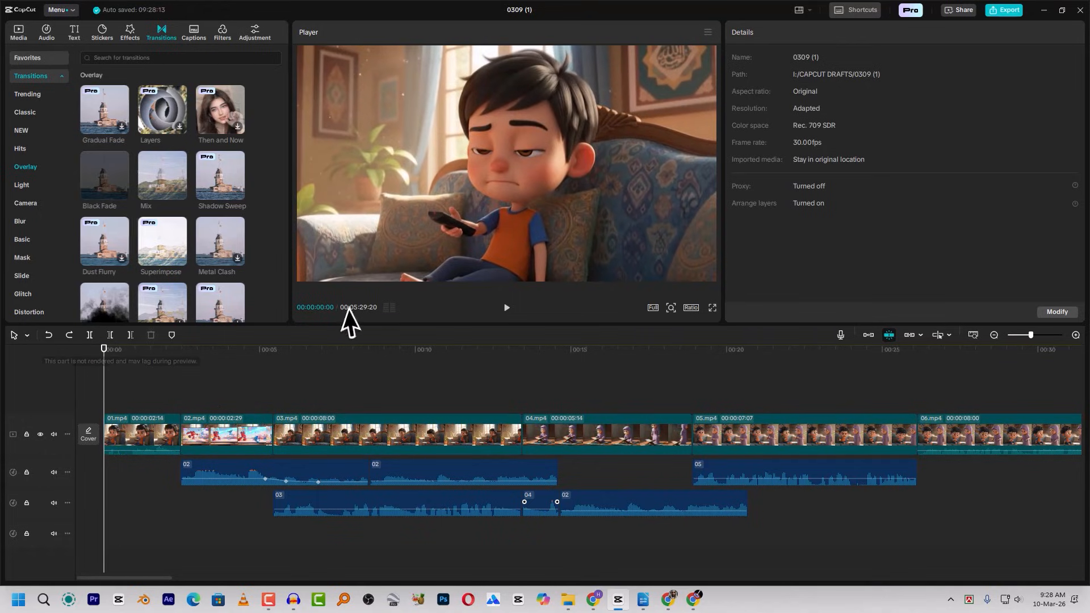
{"action": "key", "text": "space"}
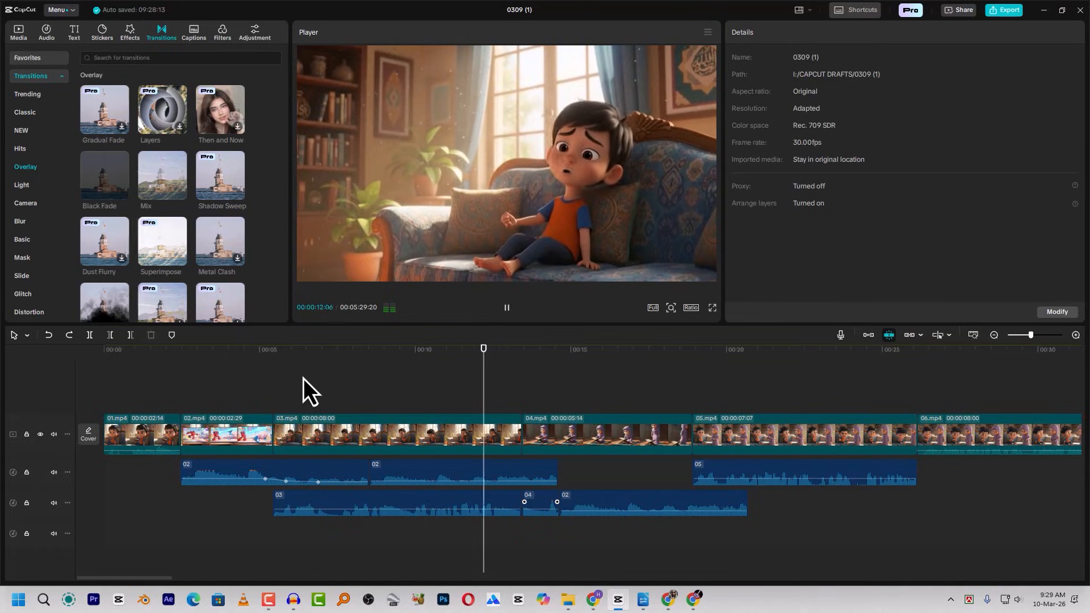
Review 02.mp4 and 03.mp4, replaying the end of 03.mp4 to find where a TV cutaway could go.
{"action": "left_click", "coordinate": [297, 362]}
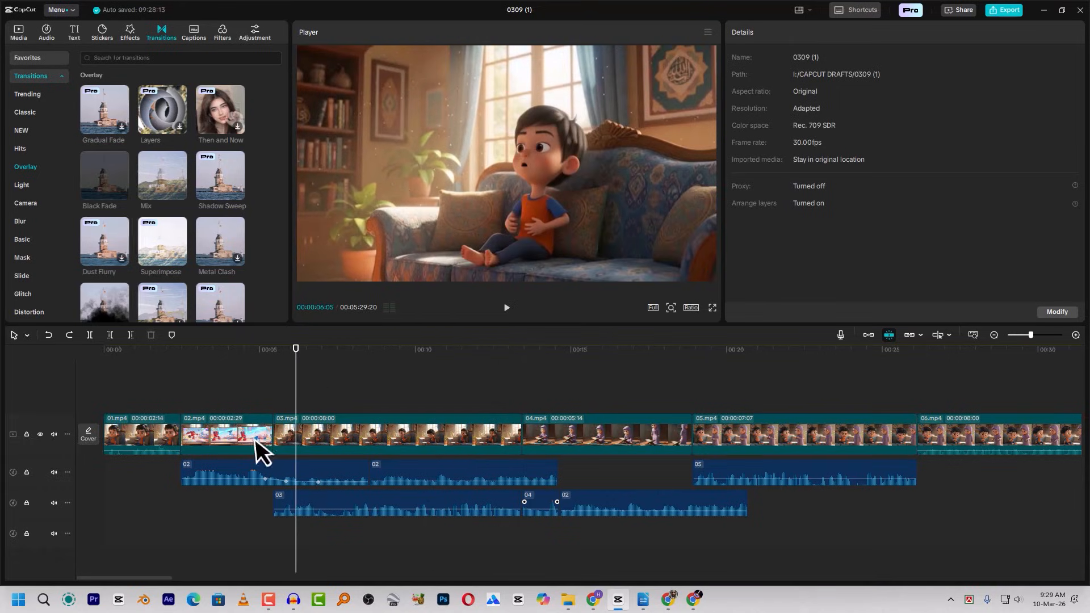
{"action": "left_click", "coordinate": [238, 432]}
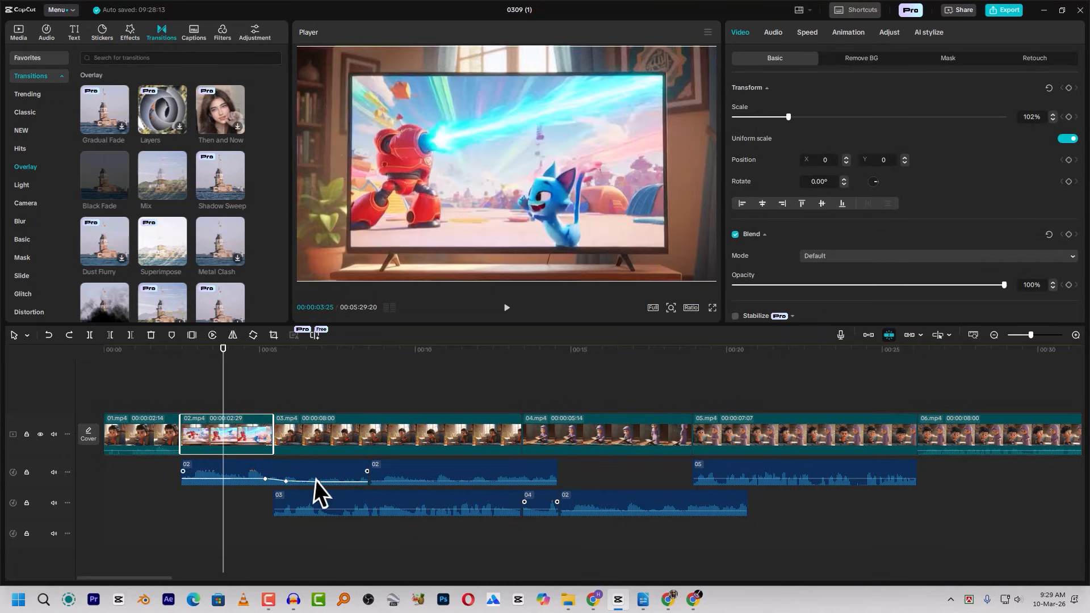
{"action": "left_click", "coordinate": [318, 495]}
{"action": "left_click", "coordinate": [307, 367]}
{"action": "left_click", "coordinate": [335, 434]}
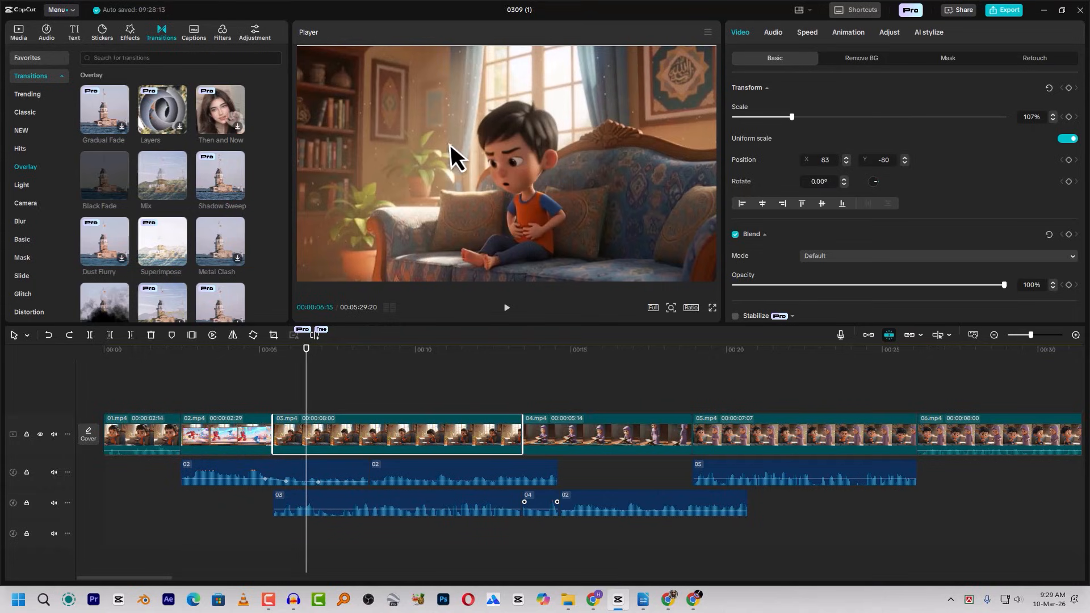
{"action": "left_click", "coordinate": [481, 354]}
{"action": "key", "text": "space"}
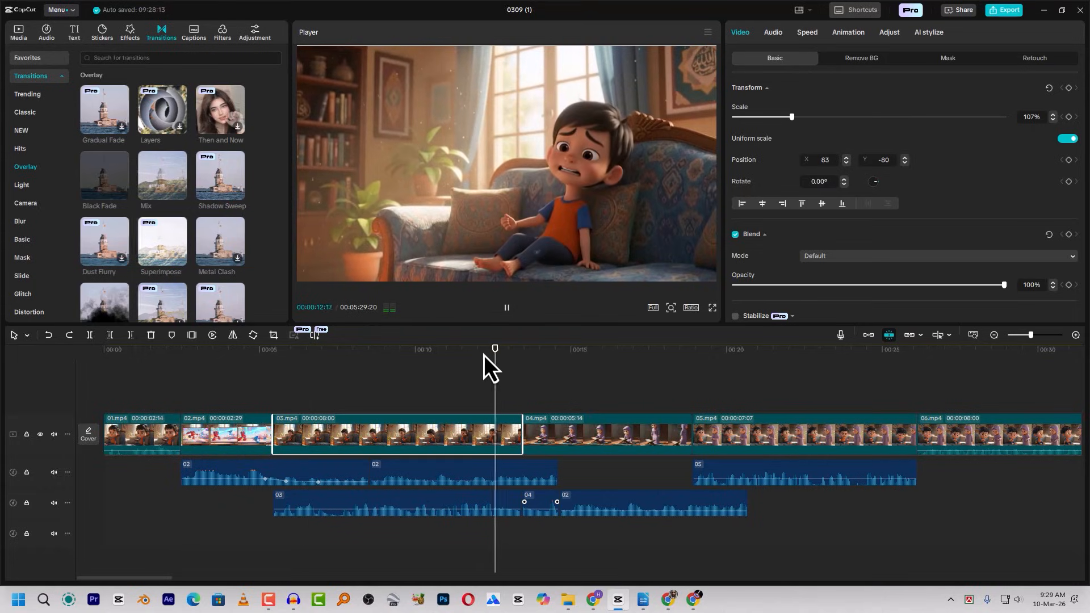
{"action": "key", "text": "space"}
{"action": "left_click_drag", "start_coordinate": [560, 358], "coordinate": [504, 356]}
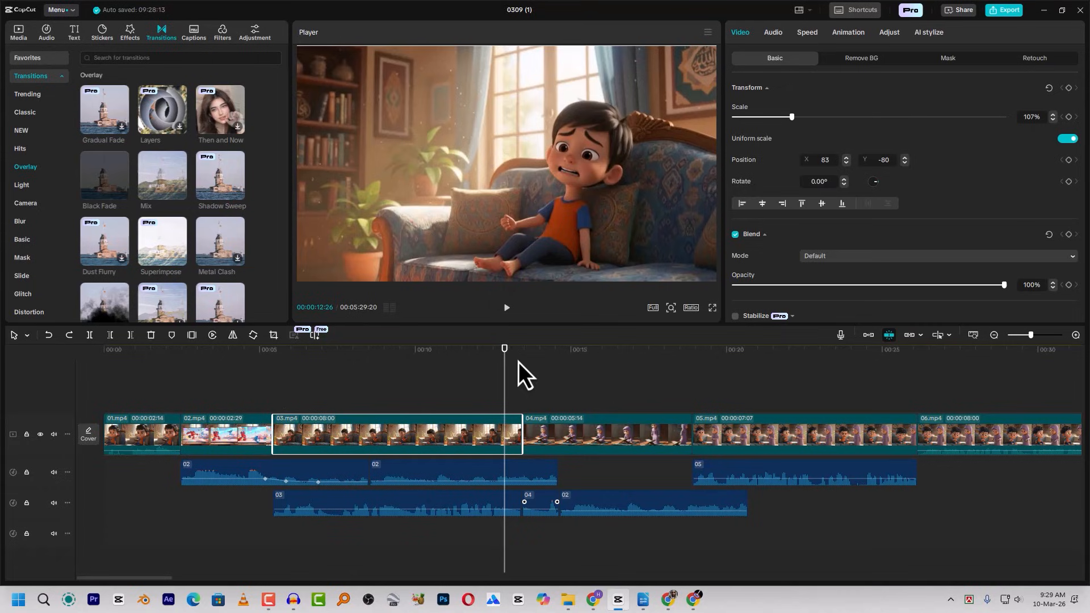
{"action": "left_click", "coordinate": [506, 354]}
{"action": "mouse_move", "coordinate": [504, 359]}
{"action": "left_mouse_down"}
{"action": "mouse_move", "coordinate": [533, 363]}
{"action": "mouse_move", "coordinate": [509, 370]}
{"action": "left_mouse_up"}
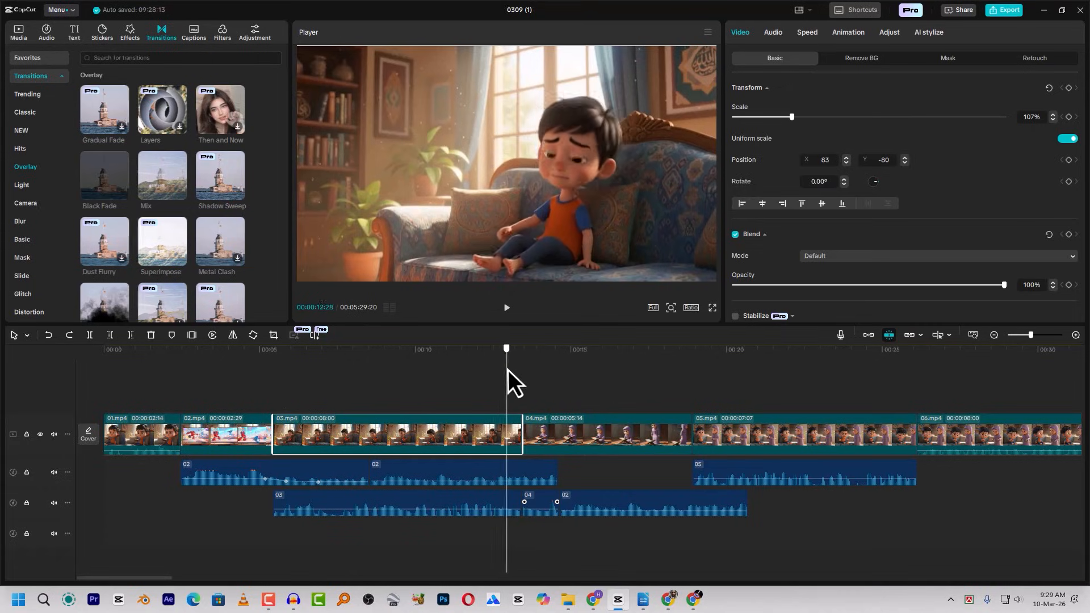
Copy 02.mp4 and paste it onto a track above the main video, near the end of 03.mp4.
{"action": "left_click", "coordinate": [218, 372]}
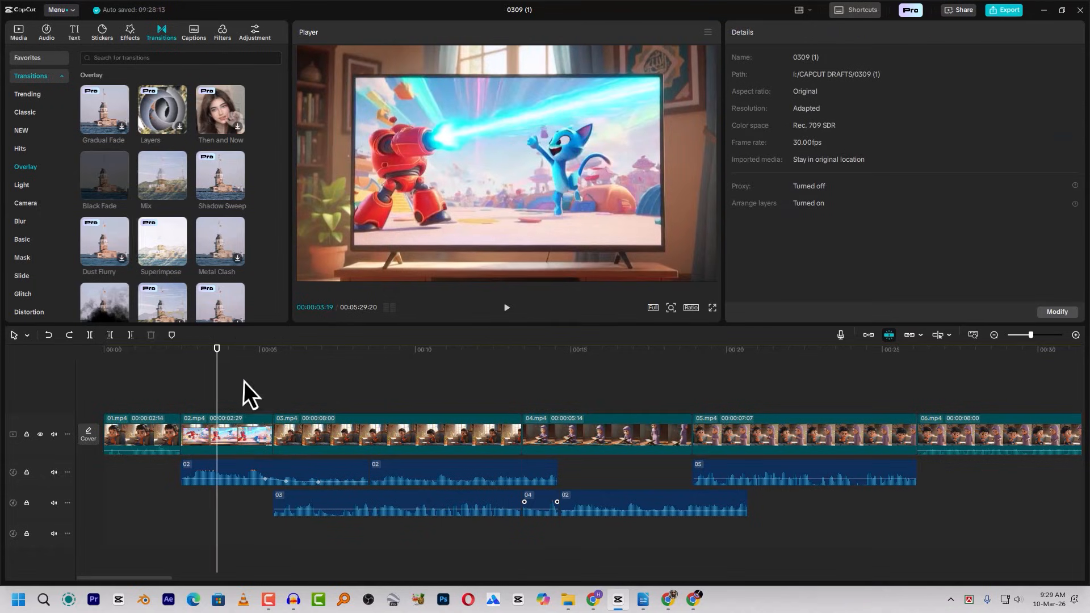
{"action": "left_click", "coordinate": [232, 437]}
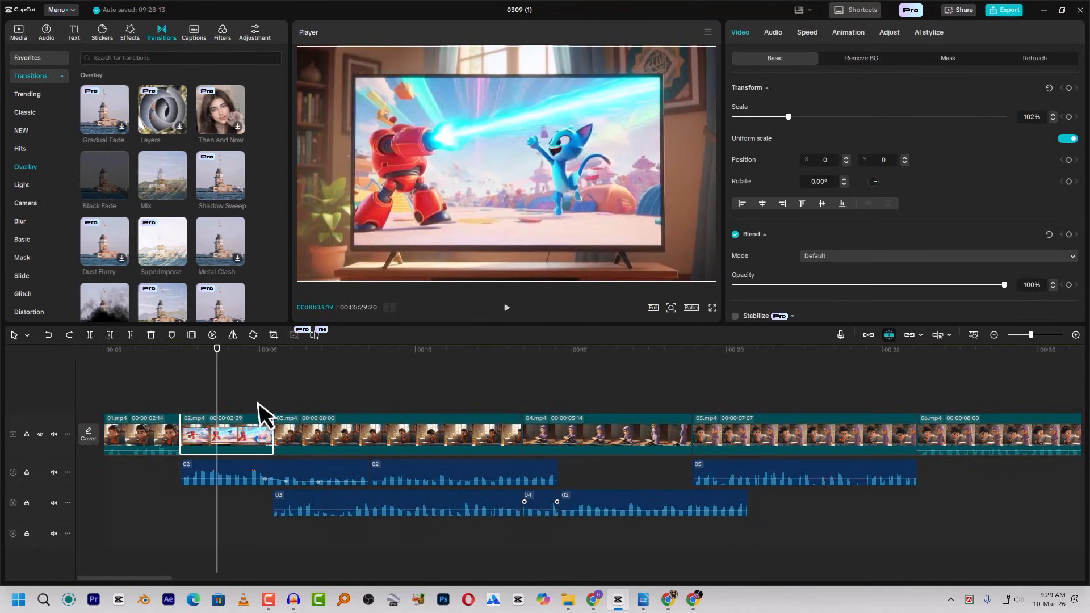
{"action": "left_click", "coordinate": [504, 356]}
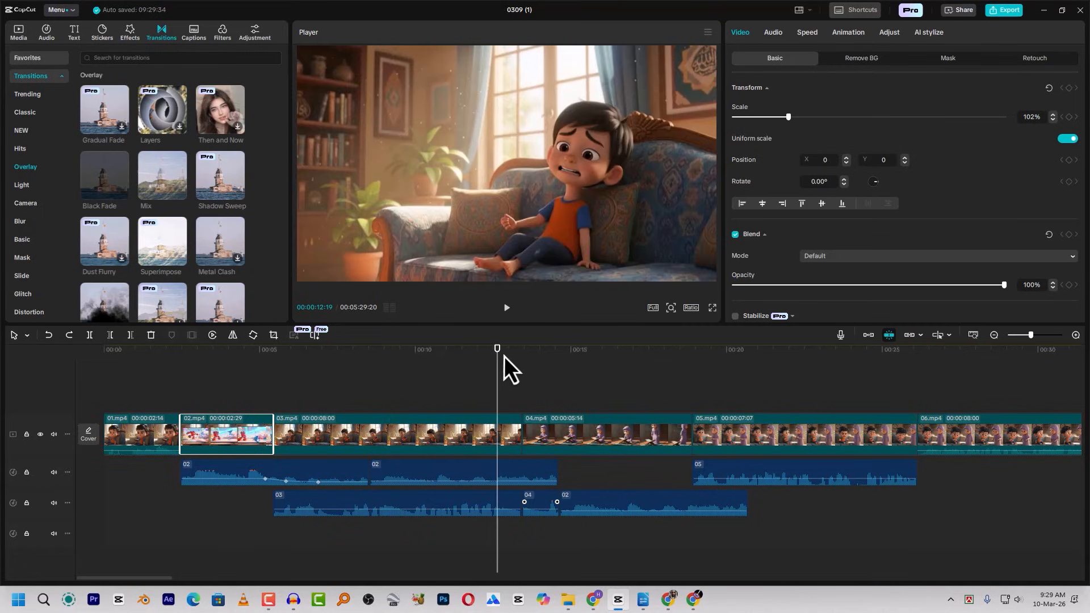
{"action": "key", "text": "ctrl+v"}
{"action": "mouse_move", "coordinate": [538, 391]}
{"action": "left_mouse_down"}
{"action": "mouse_move", "coordinate": [455, 409]}
{"action": "mouse_move", "coordinate": [544, 404]}
{"action": "left_mouse_up"}
{"action": "left_click_drag", "start_coordinate": [423, 411], "coordinate": [506, 414]}
Trim the overlaid 02.mp4 to cover the cut from 03.mp4 to 04.mp4, ending at about 00:00:14:01, and play it.
{"action": "key", "text": "space"}
{"action": "key", "text": "space"}
{"action": "left_click_drag", "start_coordinate": [506, 408], "coordinate": [455, 405]}
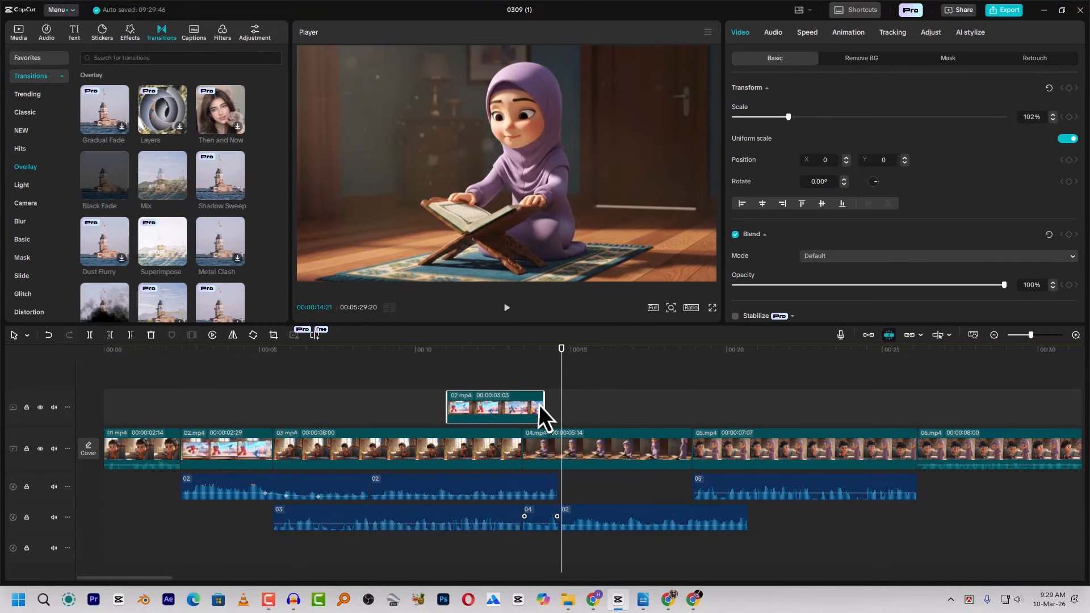
{"action": "mouse_move", "coordinate": [544, 407]}
{"action": "left_mouse_down"}
{"action": "mouse_move", "coordinate": [489, 409]}
{"action": "mouse_move", "coordinate": [531, 408]}
{"action": "left_mouse_up"}
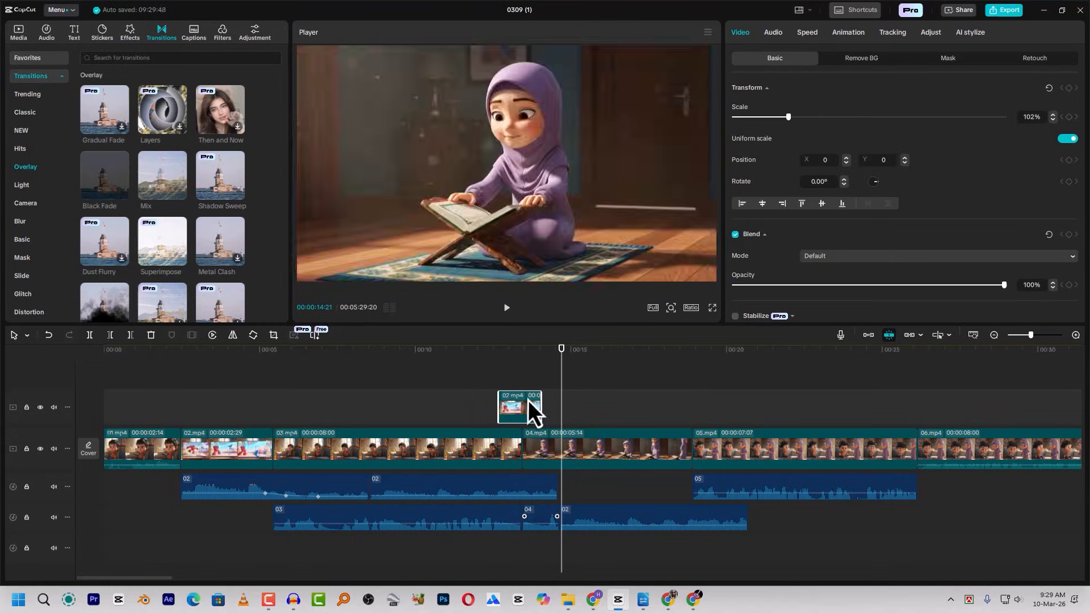
{"action": "left_click", "coordinate": [489, 353]}
{"action": "key", "text": "space"}
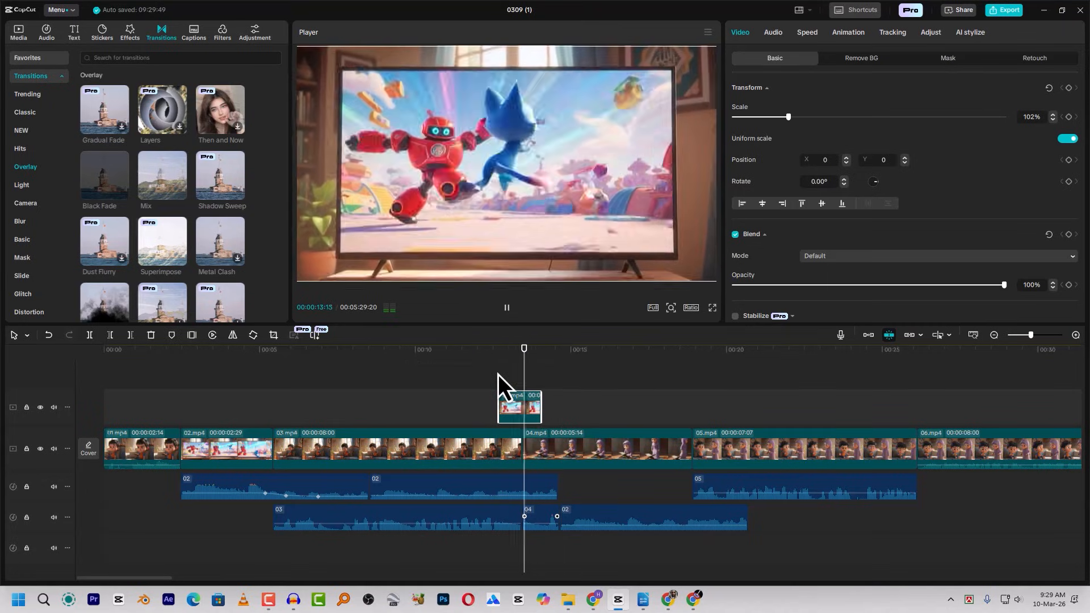
{"action": "left_click_drag", "start_coordinate": [542, 409], "coordinate": [457, 404]}
{"action": "left_click_drag", "start_coordinate": [573, 410], "coordinate": [543, 411]}
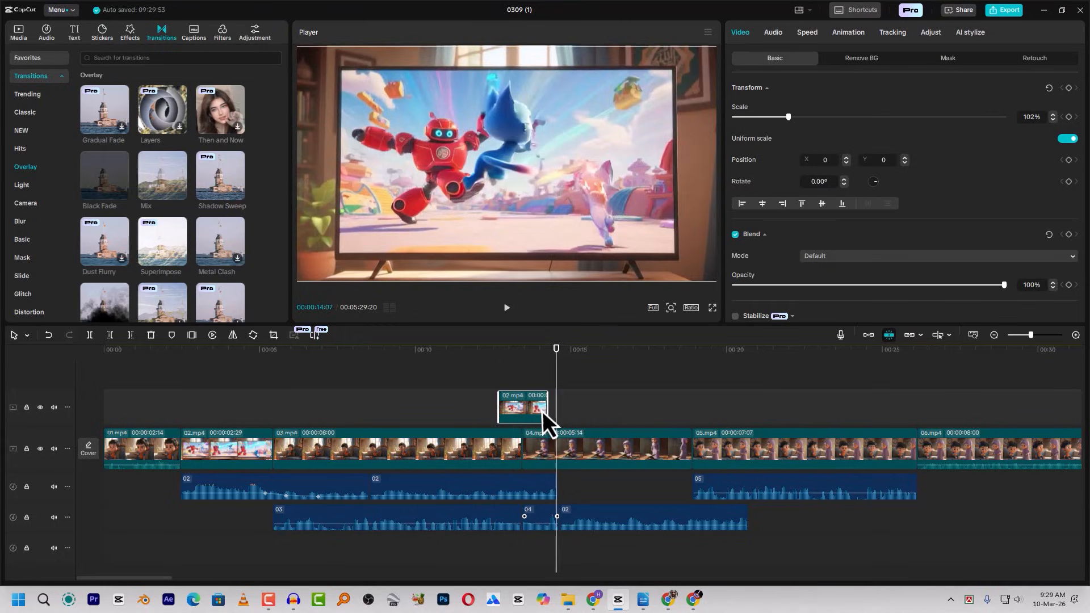
{"action": "left_click", "coordinate": [494, 364]}
{"action": "key", "text": "space"}
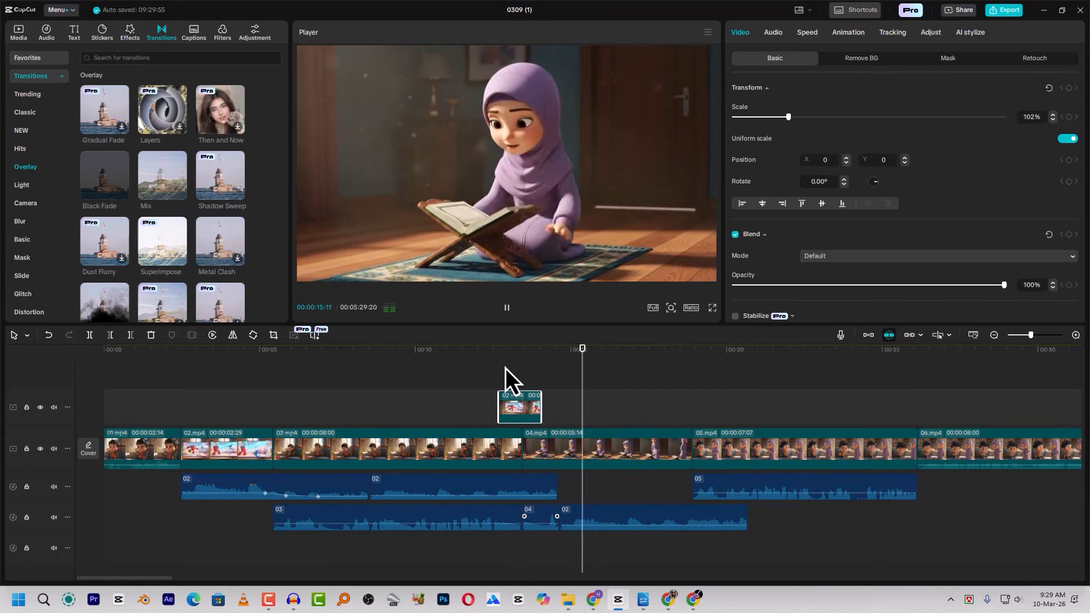
Set the volume of audio 02 under 04.mp4 to -4.2 dB and replay from the start of 04.mp4.
{"action": "left_click", "coordinate": [597, 513]}
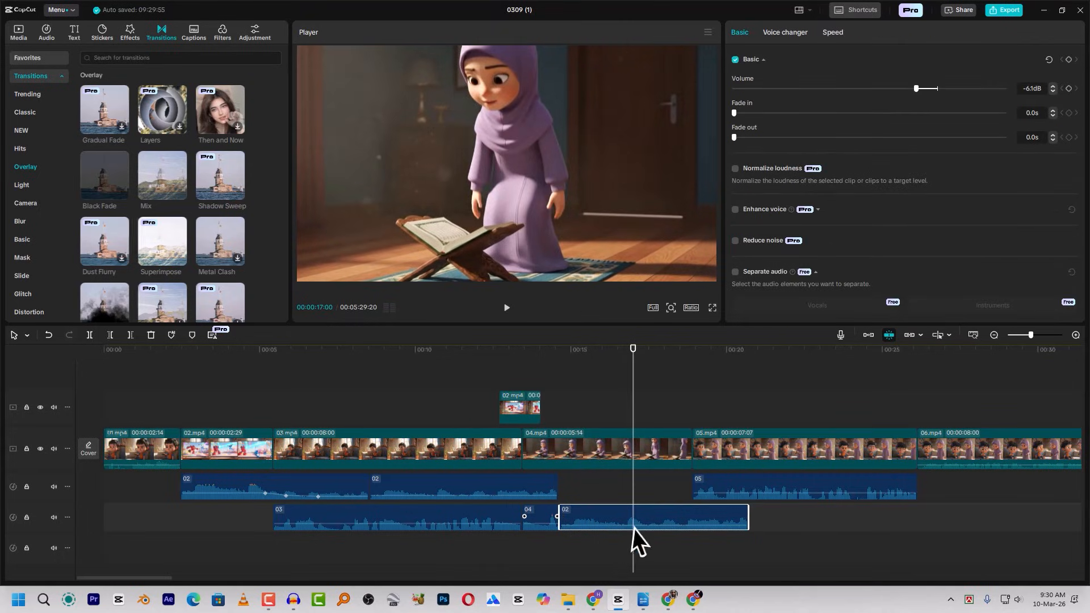
{"action": "left_click_drag", "start_coordinate": [918, 89], "coordinate": [922, 90]}
{"action": "left_click", "coordinate": [550, 353]}
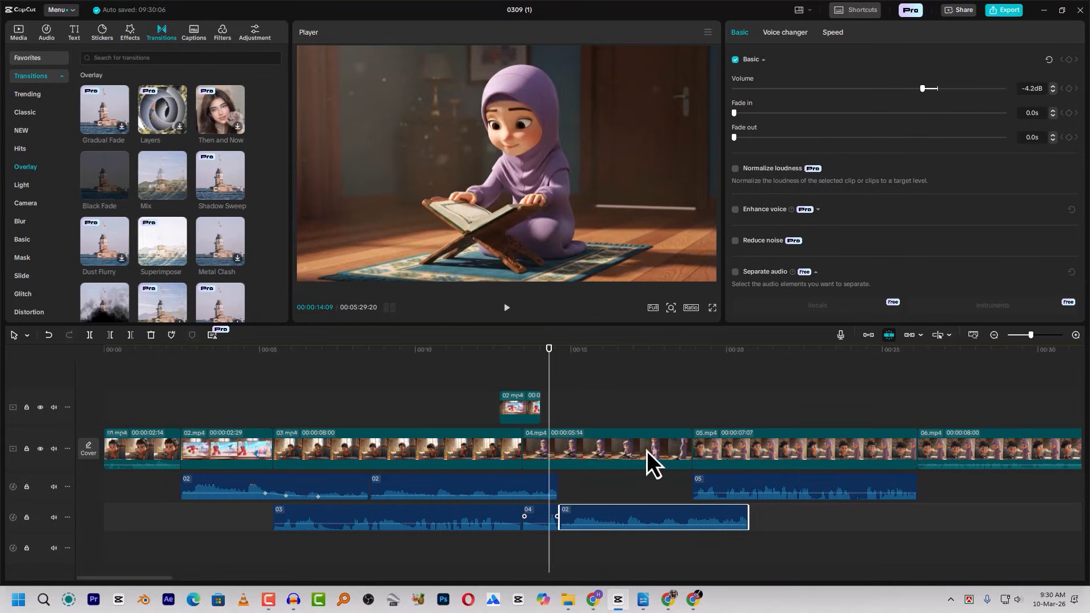
{"action": "left_click", "coordinate": [540, 352]}
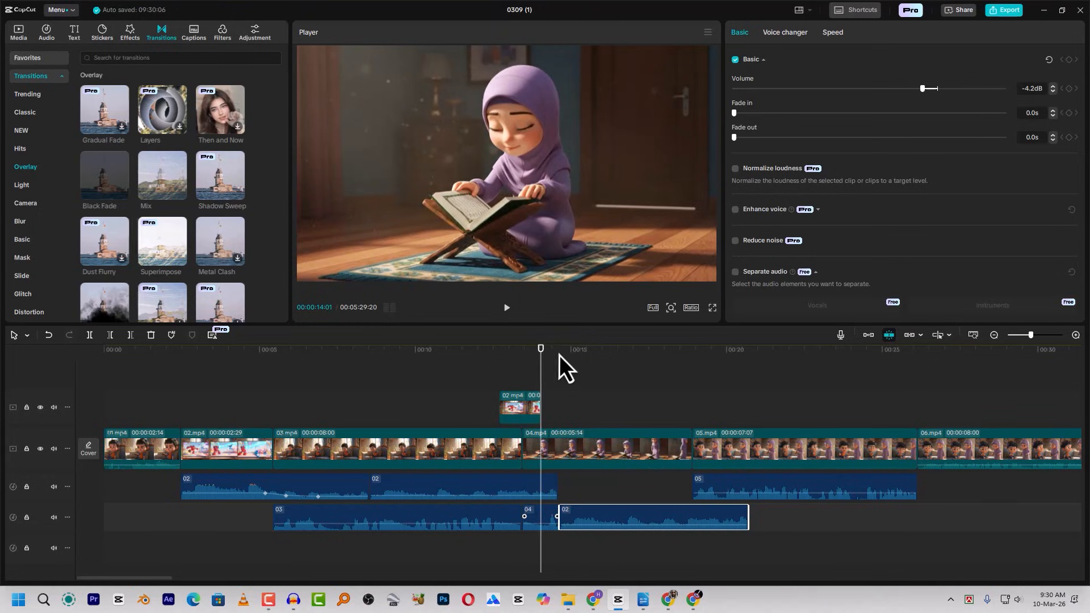
{"action": "left_click", "coordinate": [521, 352]}
{"action": "key", "text": "space"}
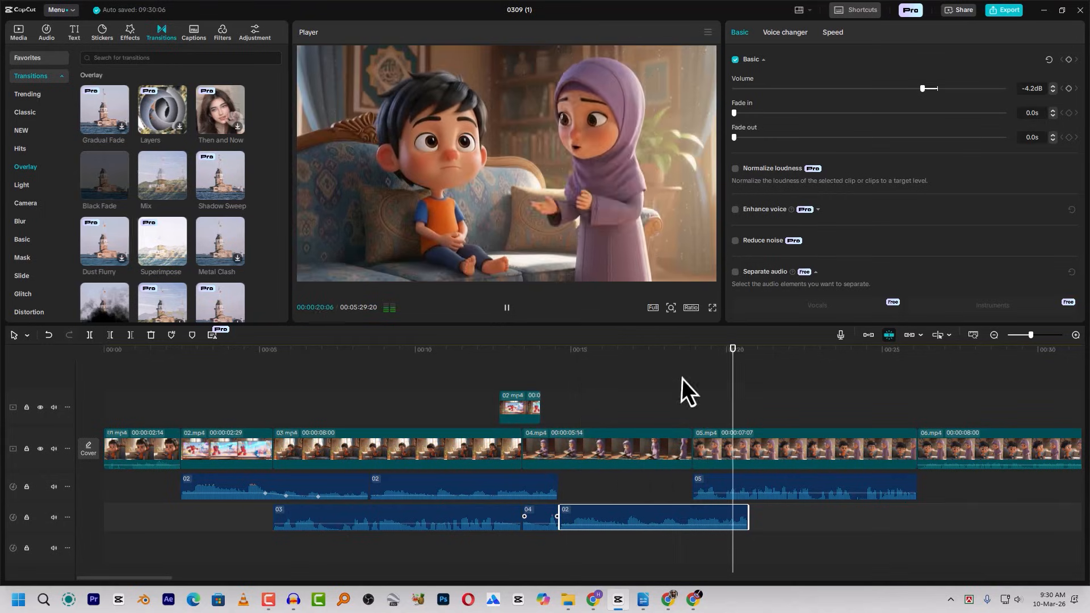
Trim the end of audio 02 under 05.mp4 slightly, give it a 1.2 s fade-out, and play the result.
{"action": "left_click", "coordinate": [710, 364]}
{"action": "left_click_drag", "start_coordinate": [750, 510], "coordinate": [745, 510]}
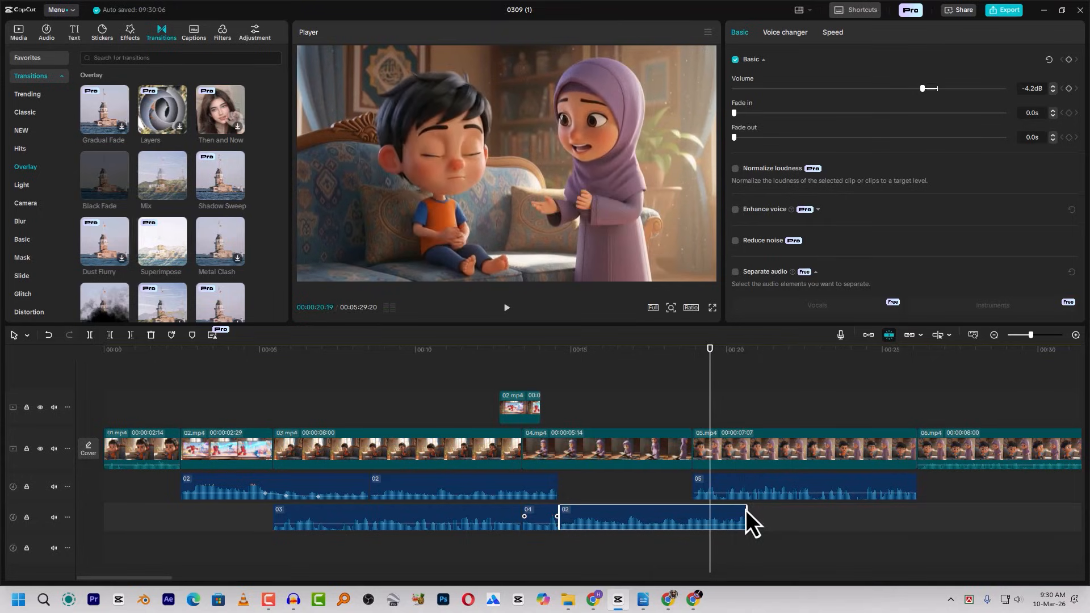
{"action": "left_click_drag", "start_coordinate": [745, 138], "coordinate": [791, 141]}
{"action": "key", "text": "space"}
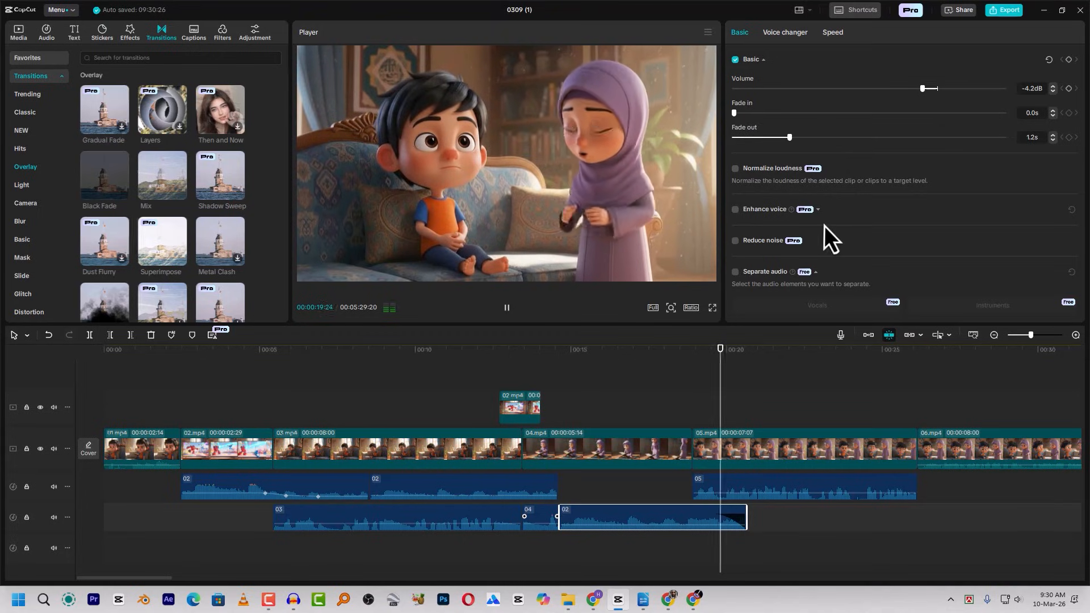
Play on through 05.mp4 and 06.mp4, replaying the second half of 06.mp4 up to the cut to 07.mp4.
{"action": "scroll", "coordinate": [823, 452], "scroll_direction": "right", "scroll_amount": 4}
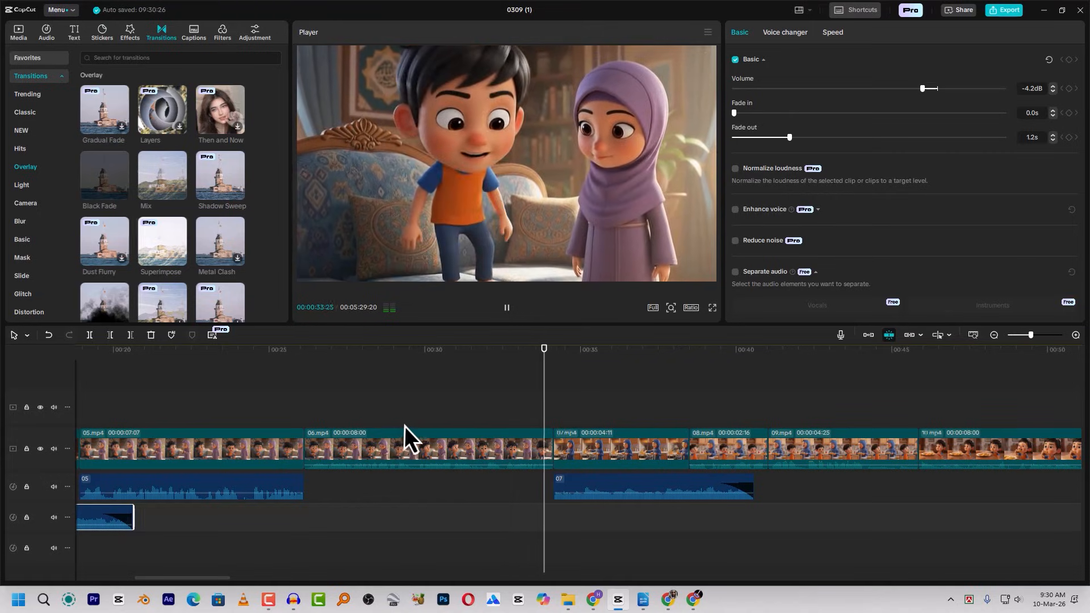
{"action": "mouse_move", "coordinate": [466, 354]}
{"action": "left_mouse_down"}
{"action": "mouse_move", "coordinate": [488, 358]}
{"action": "mouse_move", "coordinate": [446, 356]}
{"action": "left_mouse_up"}
{"action": "key", "text": "space"}
{"action": "left_click", "coordinate": [454, 358]}
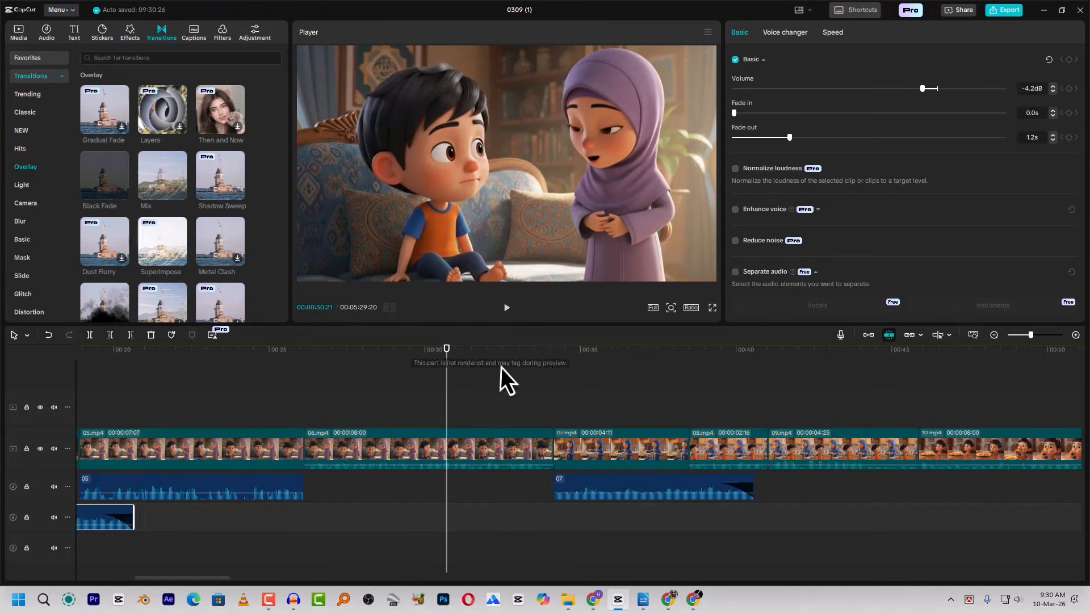
{"action": "key", "text": "space"}
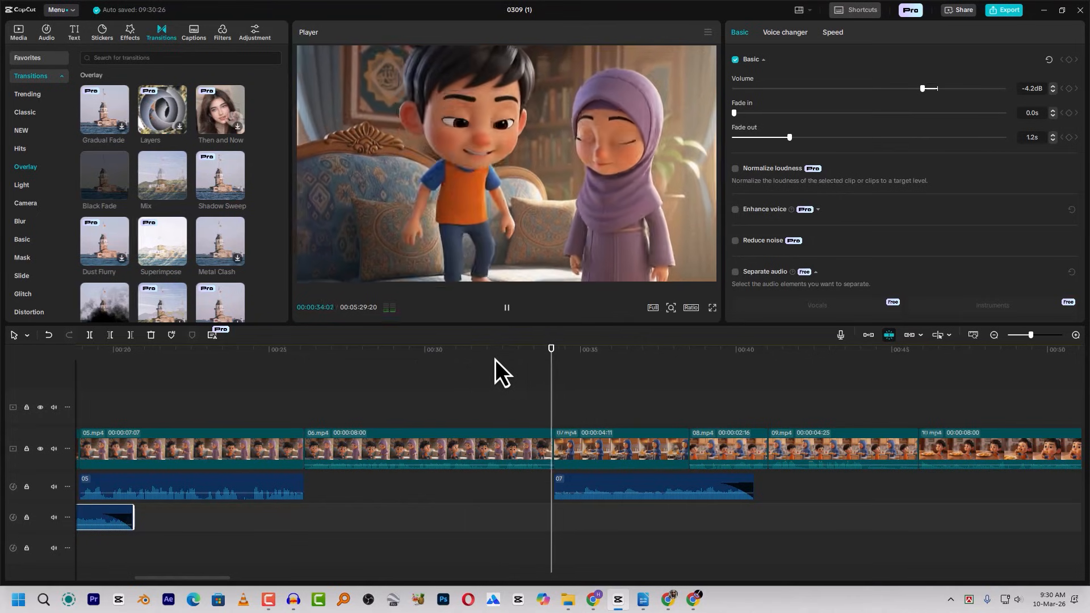
{"action": "left_click_drag", "start_coordinate": [467, 357], "coordinate": [483, 373]}
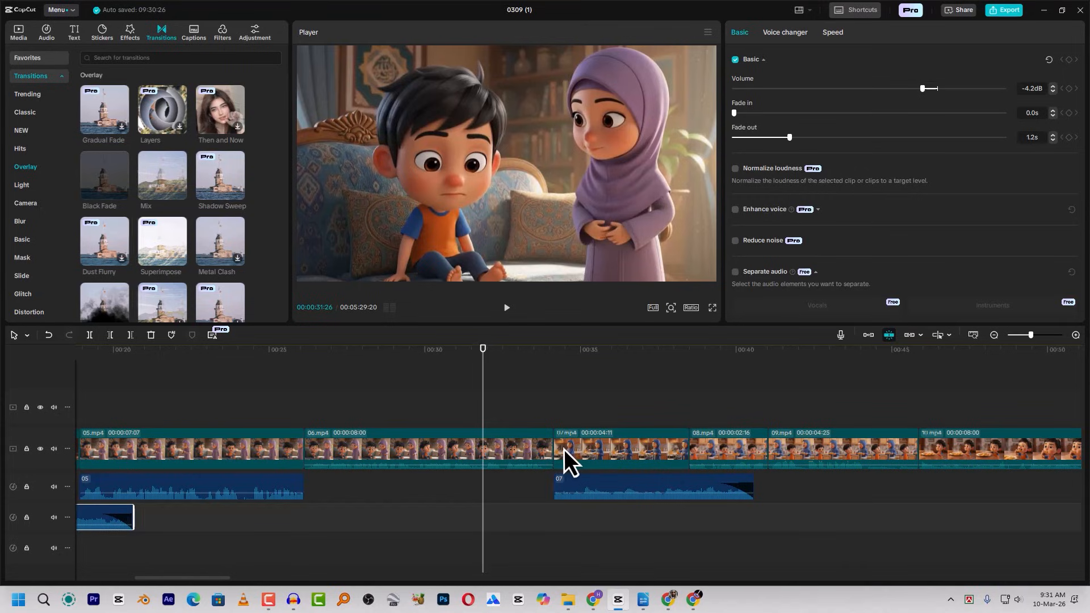
Extract the audio of 06.mp4 onto the audio track and play the second half of the clip.
{"action": "left_click", "coordinate": [498, 448]}
{"action": "right_click", "coordinate": [498, 448]}
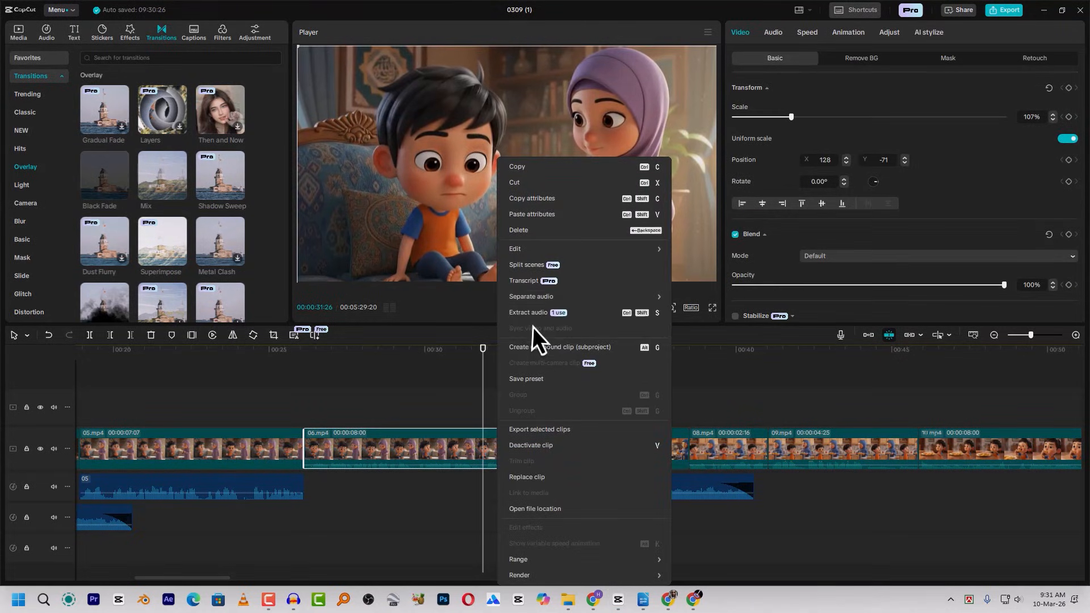
{"action": "left_click", "coordinate": [527, 317]}
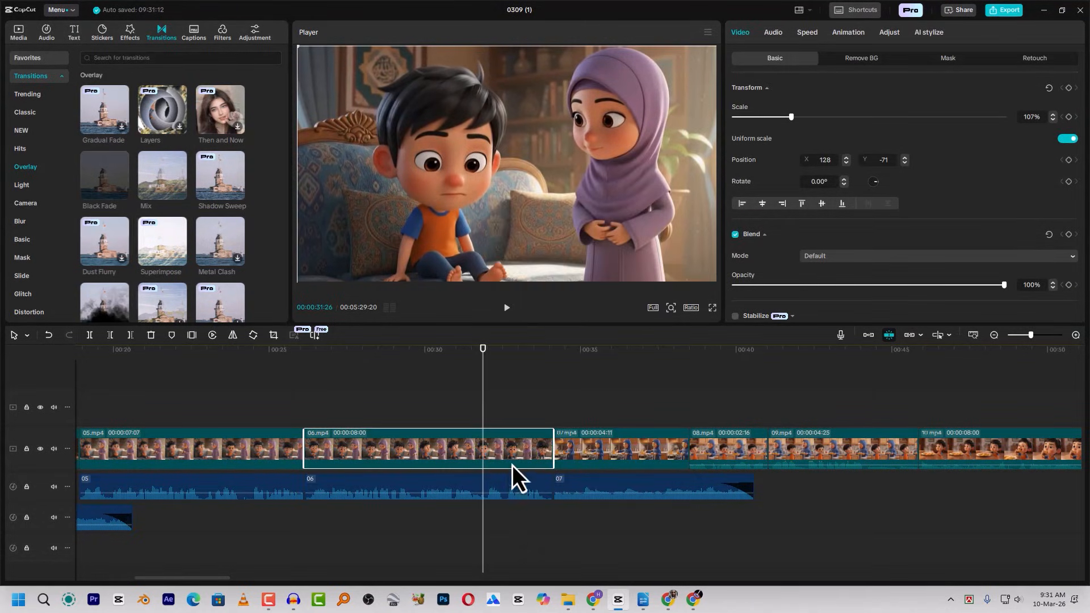
{"action": "left_click", "coordinate": [469, 351]}
{"action": "key", "text": "space"}
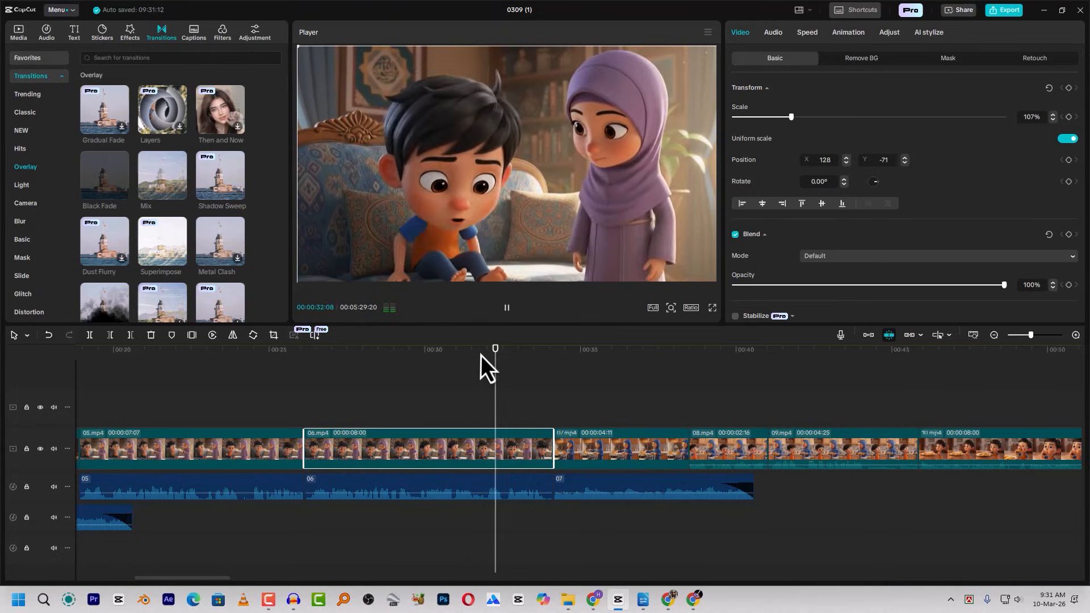
Split 06.mp4 at 00:00:31:29, delete its tail, and extend the start of 07.mp4 back to fill the gap.
{"action": "left_click", "coordinate": [487, 359]}
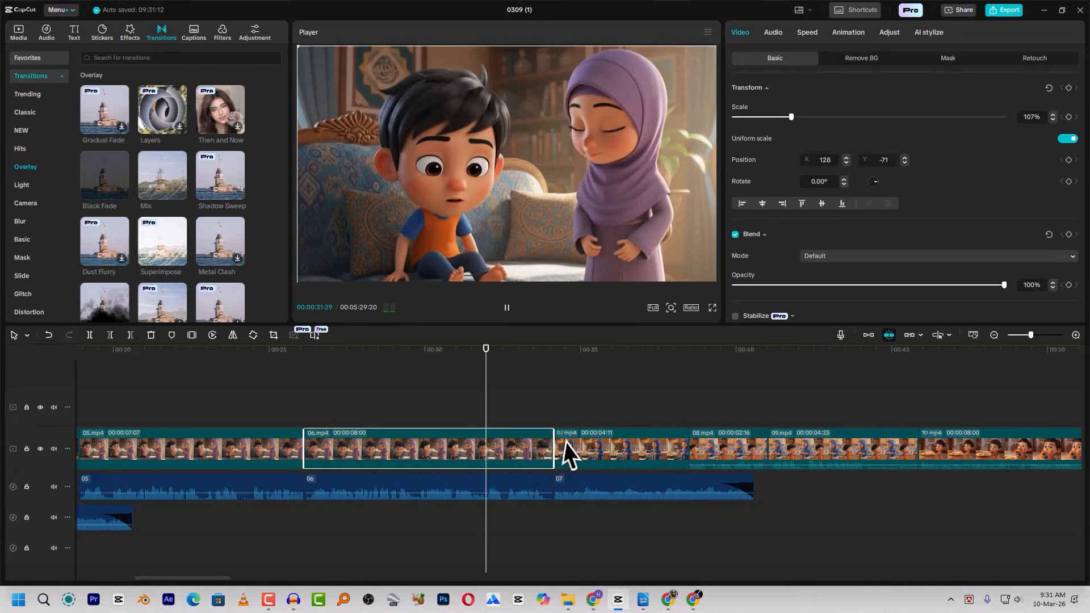
{"action": "key", "text": "ctrl+b"}
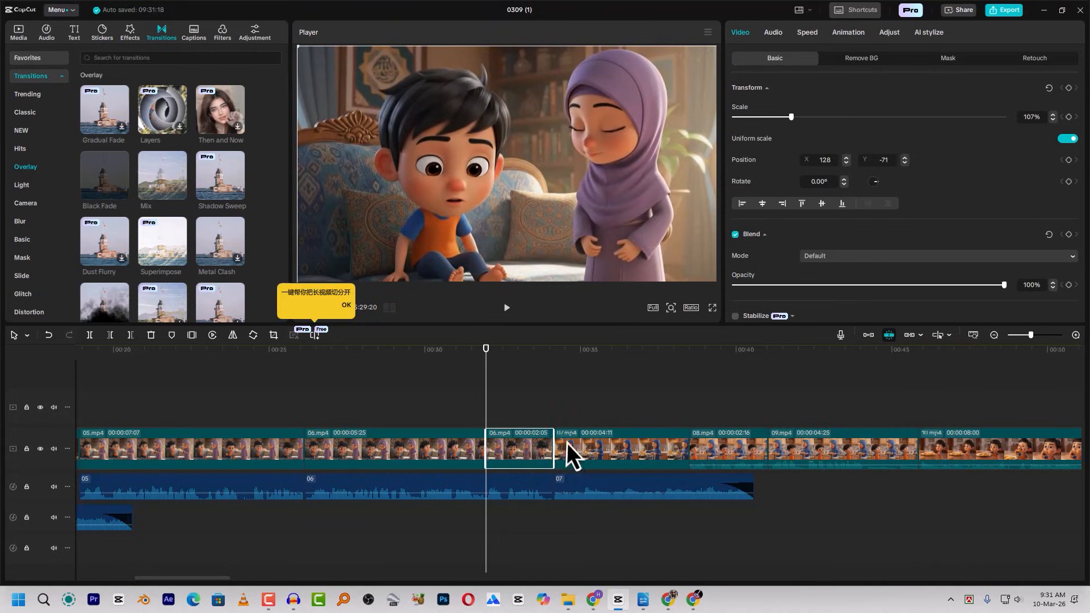
{"action": "key", "text": "Delete"}
{"action": "left_click_drag", "start_coordinate": [573, 445], "coordinate": [537, 449]}
{"action": "left_click_drag", "start_coordinate": [621, 449], "coordinate": [683, 468]}
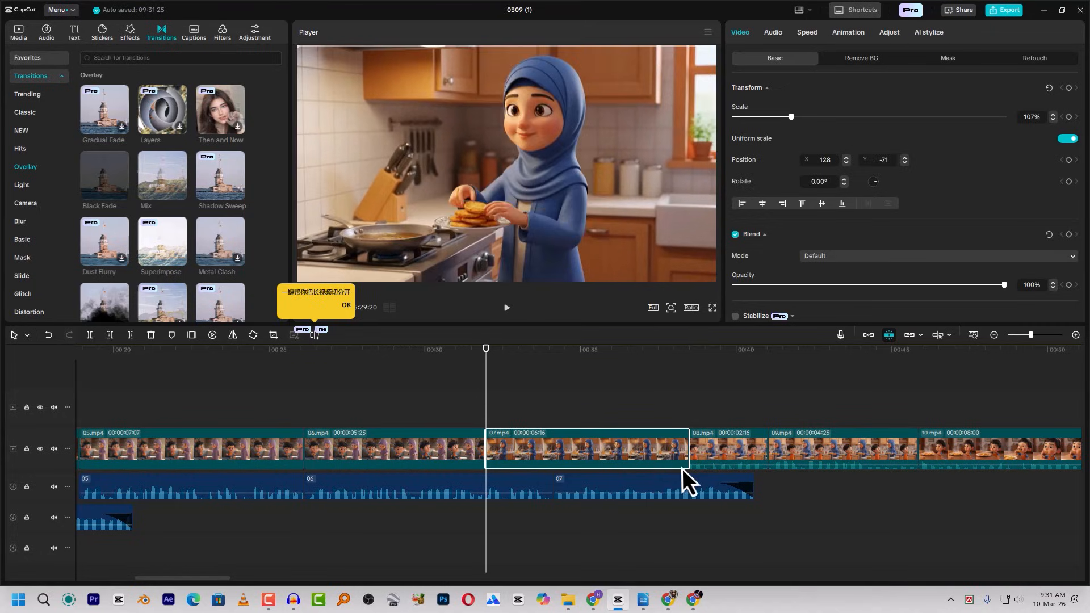
{"action": "key", "text": "space"}
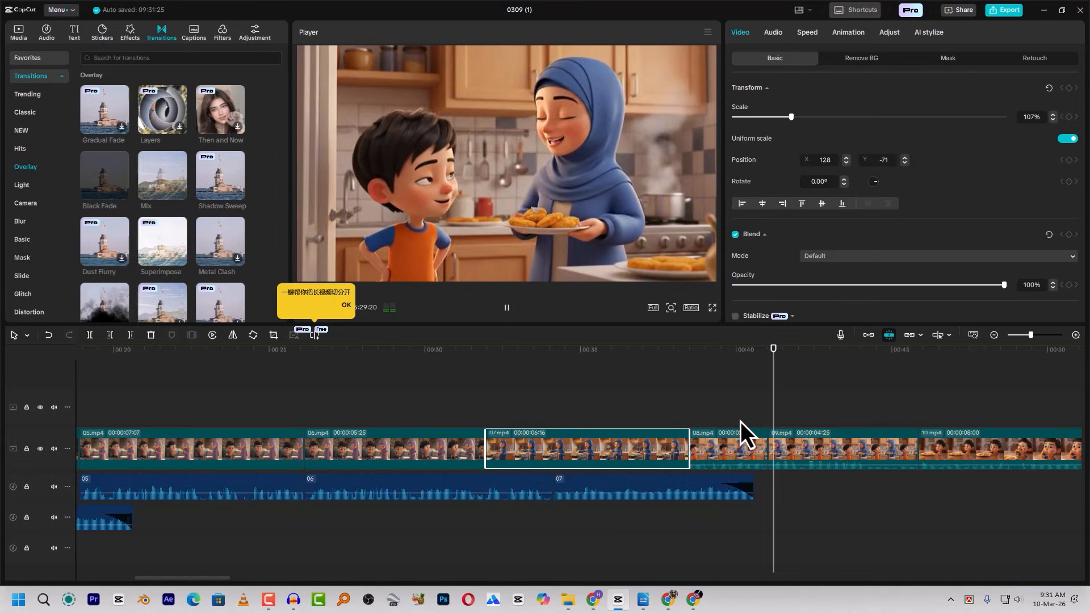
Review 09.mp4 and repeatedly replay its cut to 10.mp4 to judge the change of scene.
{"action": "scroll", "coordinate": [832, 442], "scroll_direction": "right", "scroll_amount": 10}
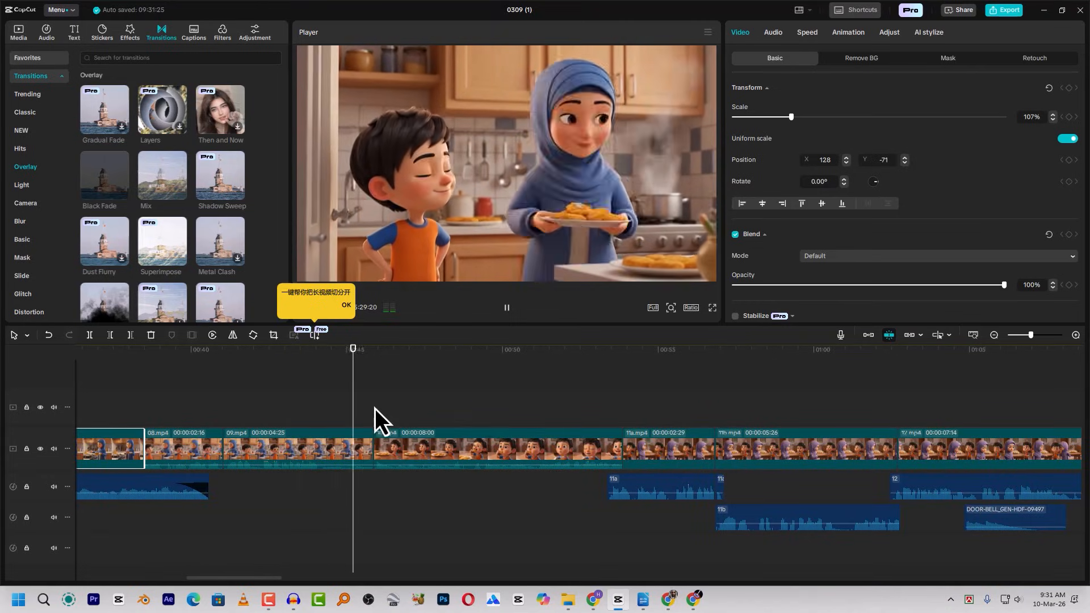
{"action": "left_click_drag", "start_coordinate": [267, 350], "coordinate": [289, 383]}
{"action": "left_click", "coordinate": [271, 390]}
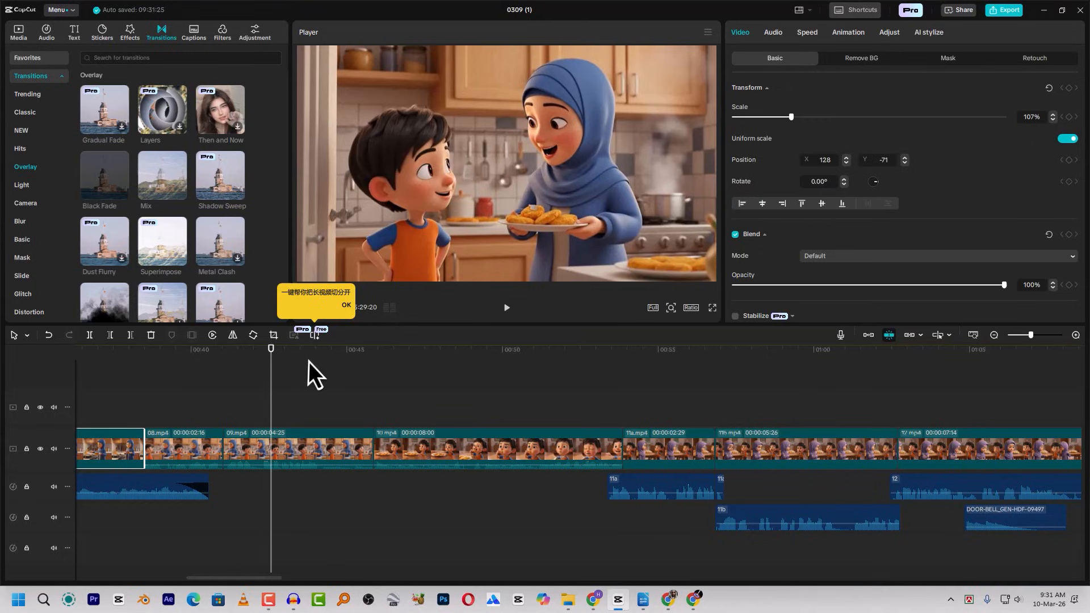
{"action": "left_click_drag", "start_coordinate": [237, 365], "coordinate": [278, 365]}
{"action": "left_click_drag", "start_coordinate": [343, 356], "coordinate": [363, 359]}
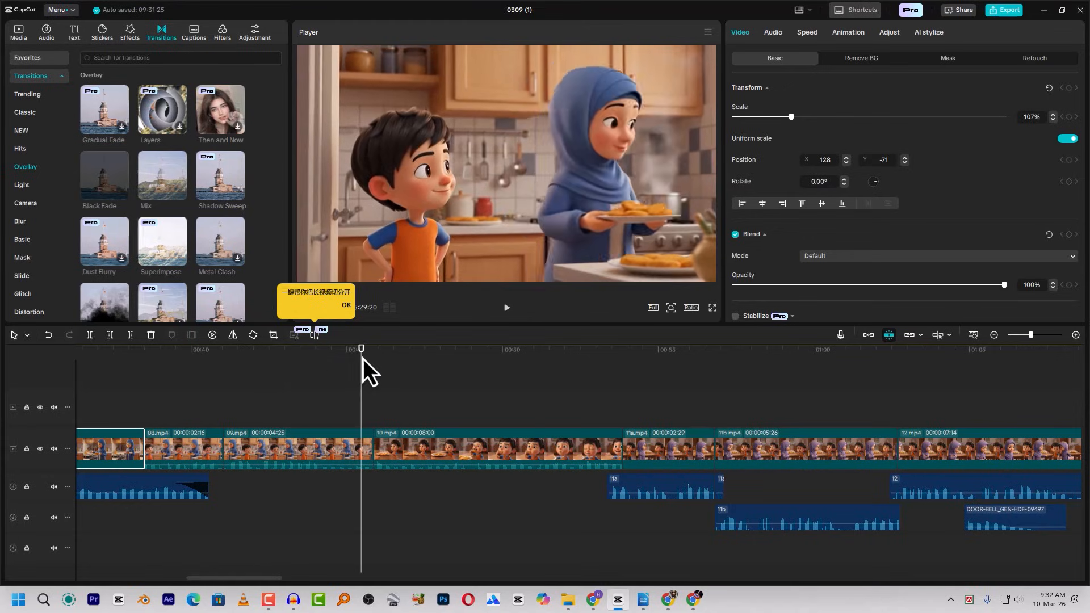
{"action": "key", "text": "space"}
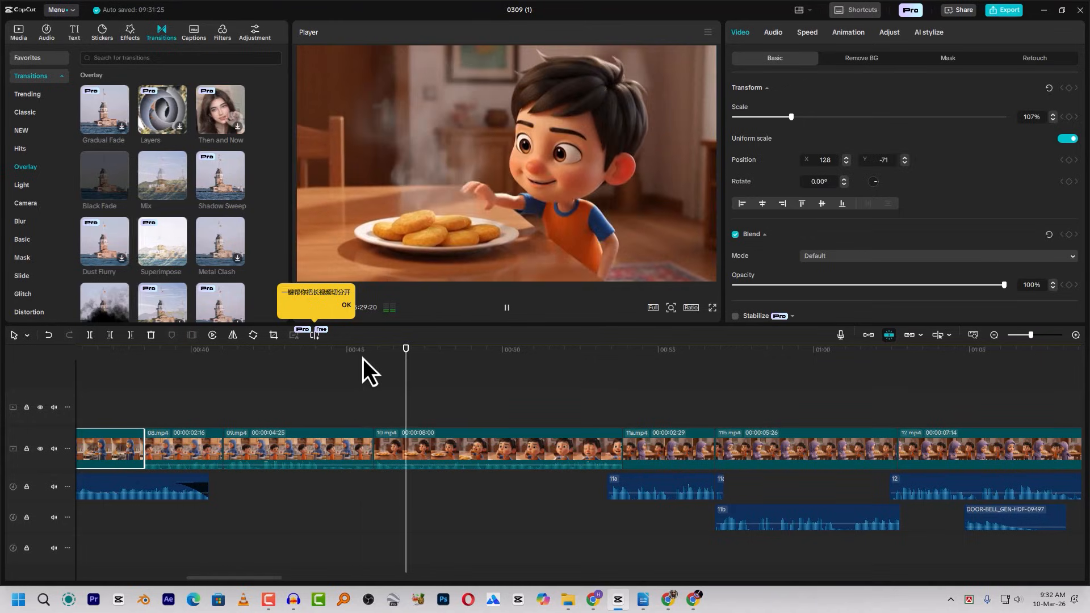
{"action": "left_click", "coordinate": [349, 359]}
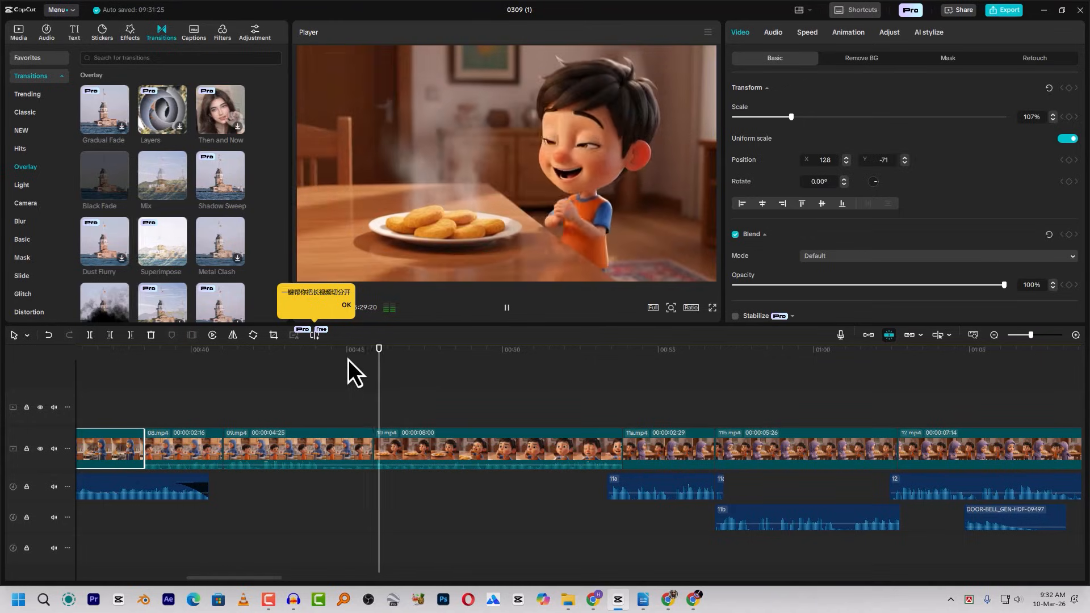
{"action": "left_click", "coordinate": [353, 360]}
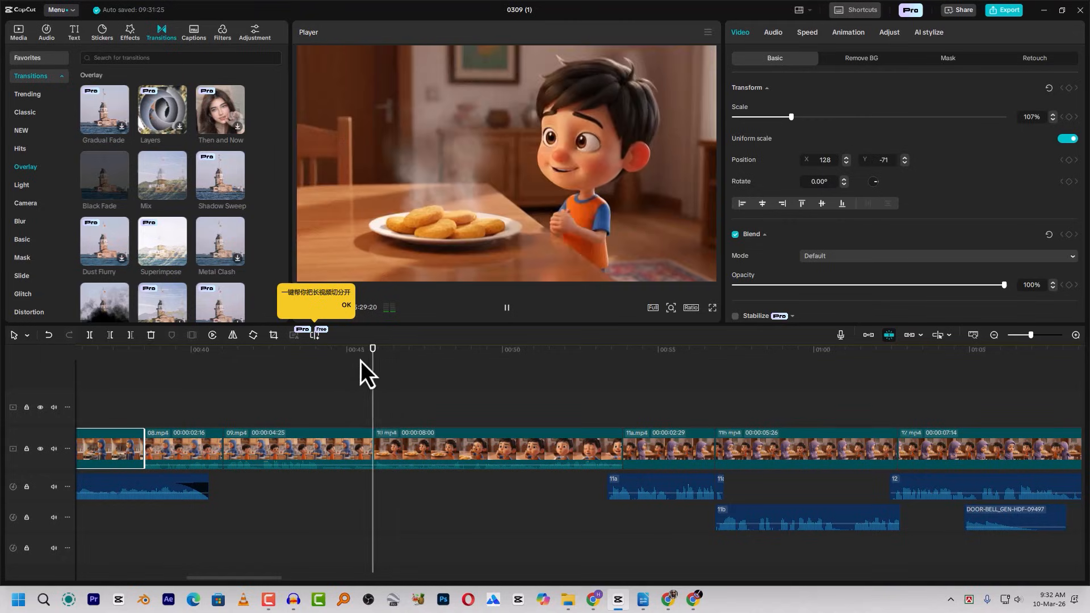
{"action": "key", "text": "space"}
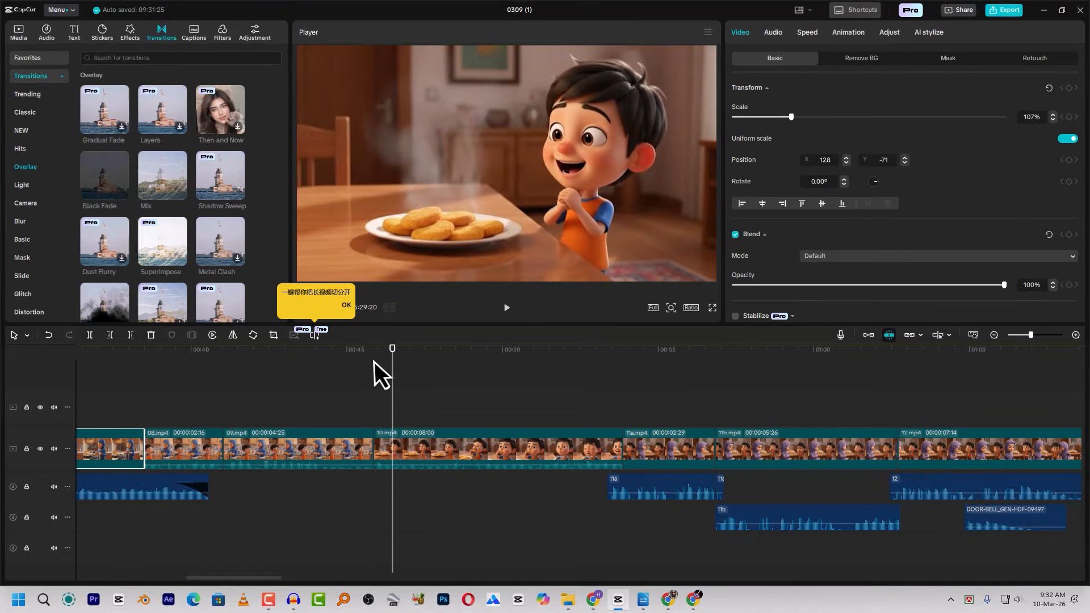
{"action": "left_click", "coordinate": [367, 357]}
{"action": "left_click", "coordinate": [378, 361]}
{"action": "left_click", "coordinate": [353, 366]}
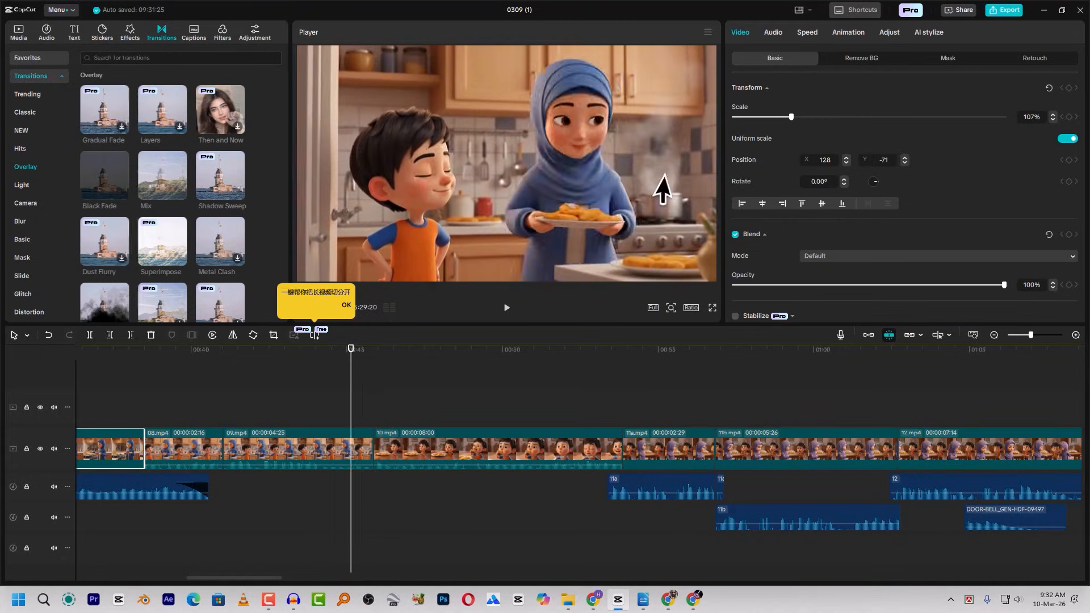
{"action": "left_click", "coordinate": [365, 358]}
{"action": "left_click", "coordinate": [392, 366]}
{"action": "left_click", "coordinate": [425, 364]}
{"action": "left_click", "coordinate": [371, 378]}
Add a Black Fade transition between 09.mp4 and 10.mp4 and play across it.
{"action": "left_click_drag", "start_coordinate": [104, 169], "coordinate": [364, 449]}
{"action": "left_click", "coordinate": [336, 356]}
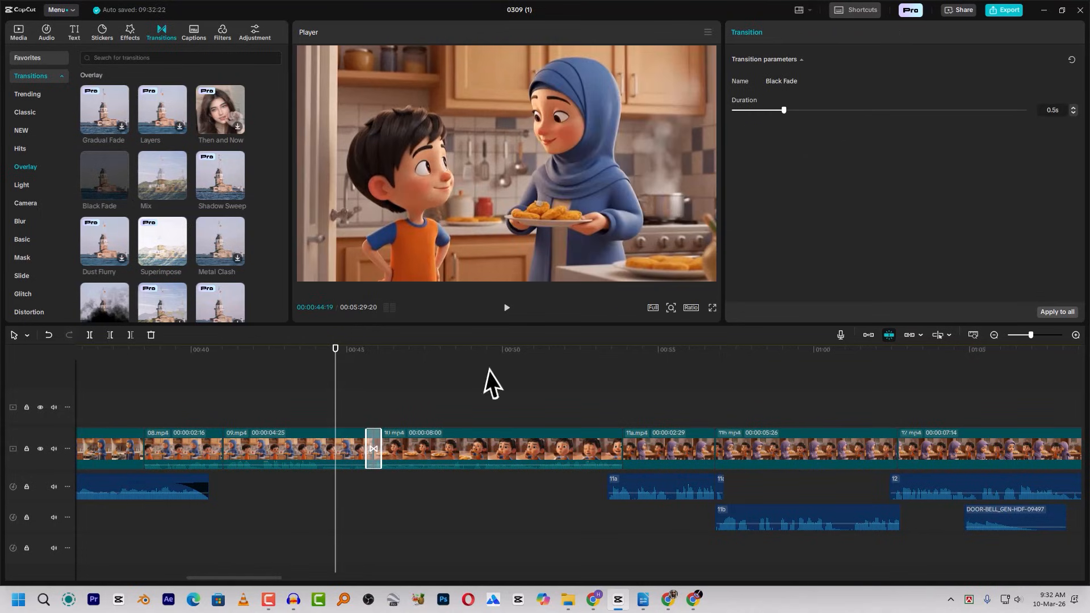
{"action": "key", "text": "space"}
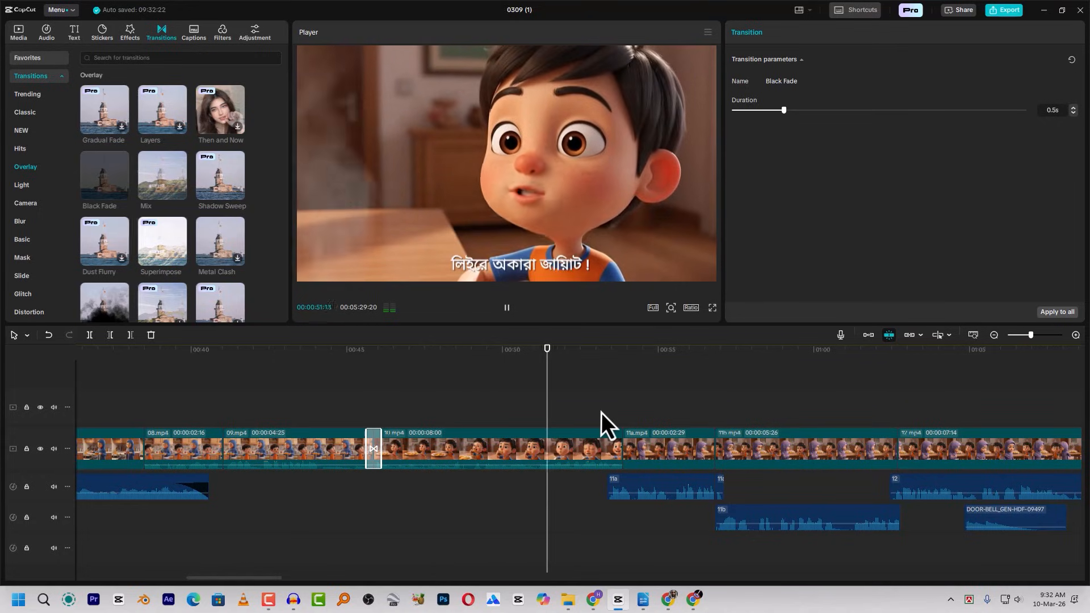
Play the timeline from the second half of 10.mp4 through 22.mp4 to check the cuts, transitions and audio.
{"action": "left_click", "coordinate": [548, 348]}
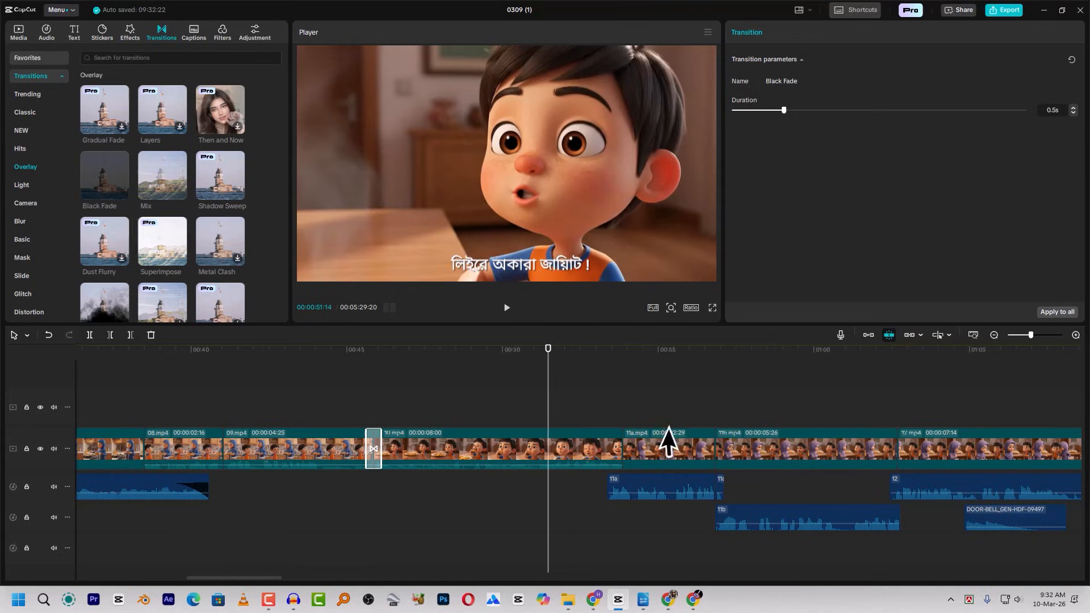
{"action": "left_click", "coordinate": [582, 360]}
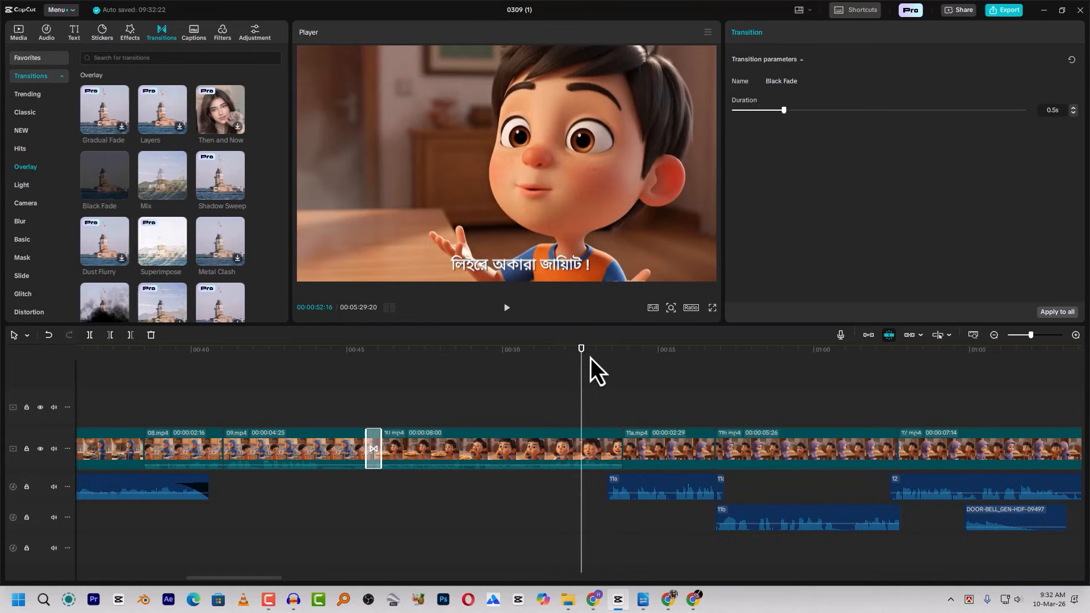
{"action": "key", "text": "space"}
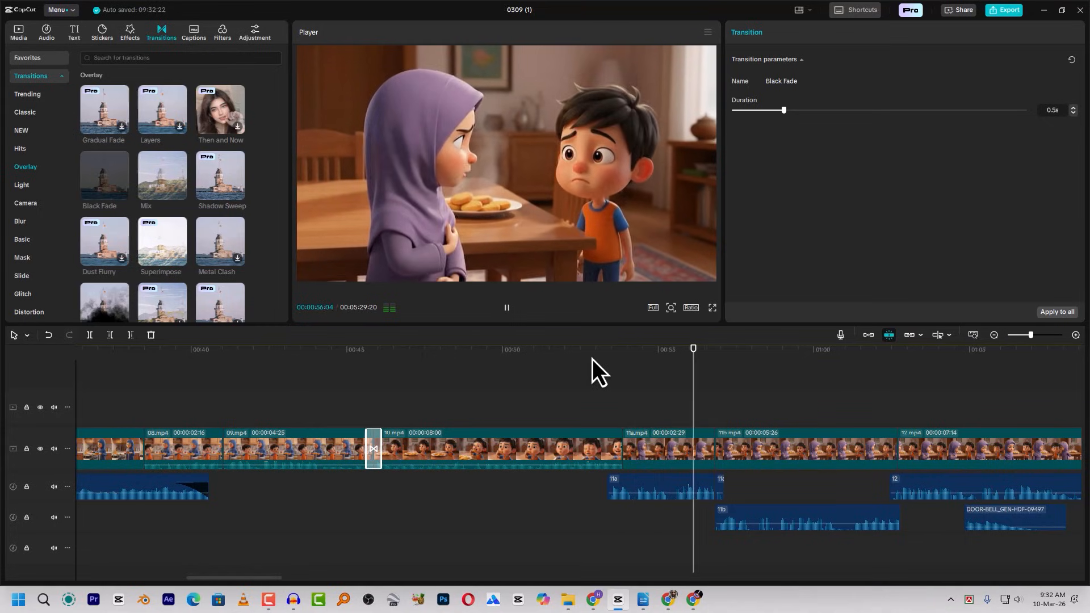
{"action": "scroll", "coordinate": [748, 423], "scroll_direction": "right", "scroll_amount": 1}
{"action": "scroll", "coordinate": [648, 426], "scroll_direction": "right", "scroll_amount": 1}
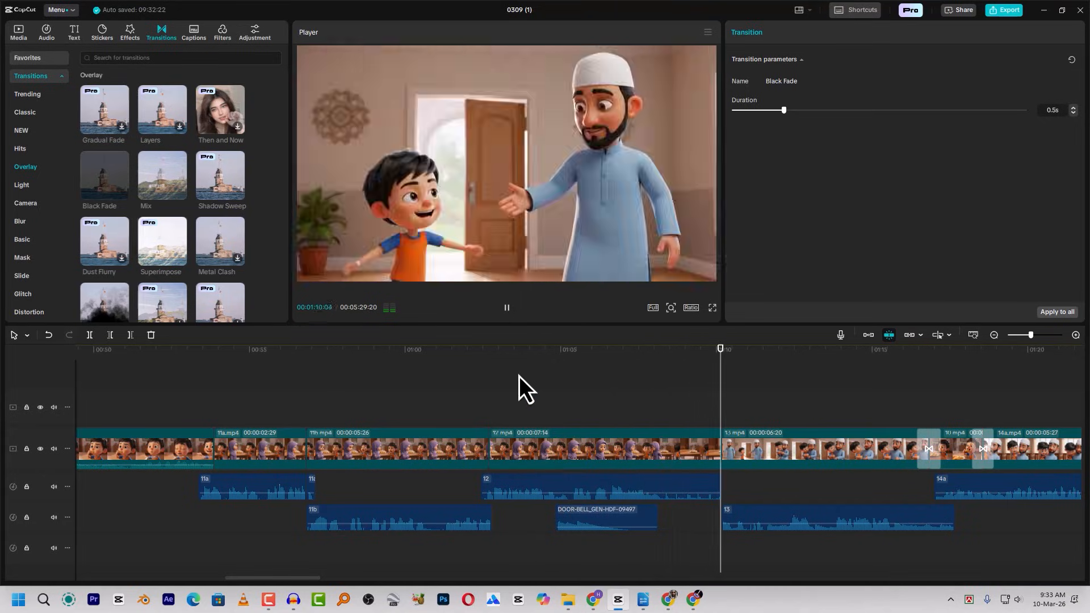
{"action": "scroll", "coordinate": [576, 415], "scroll_direction": "right", "scroll_amount": 3}
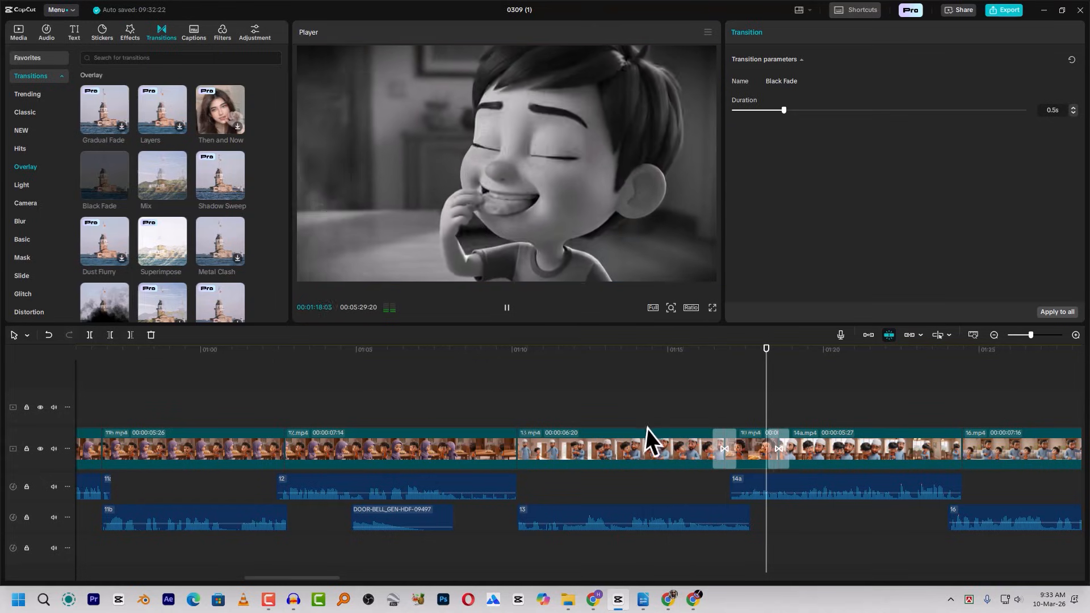
{"action": "scroll", "coordinate": [644, 431], "scroll_direction": "right", "scroll_amount": 2}
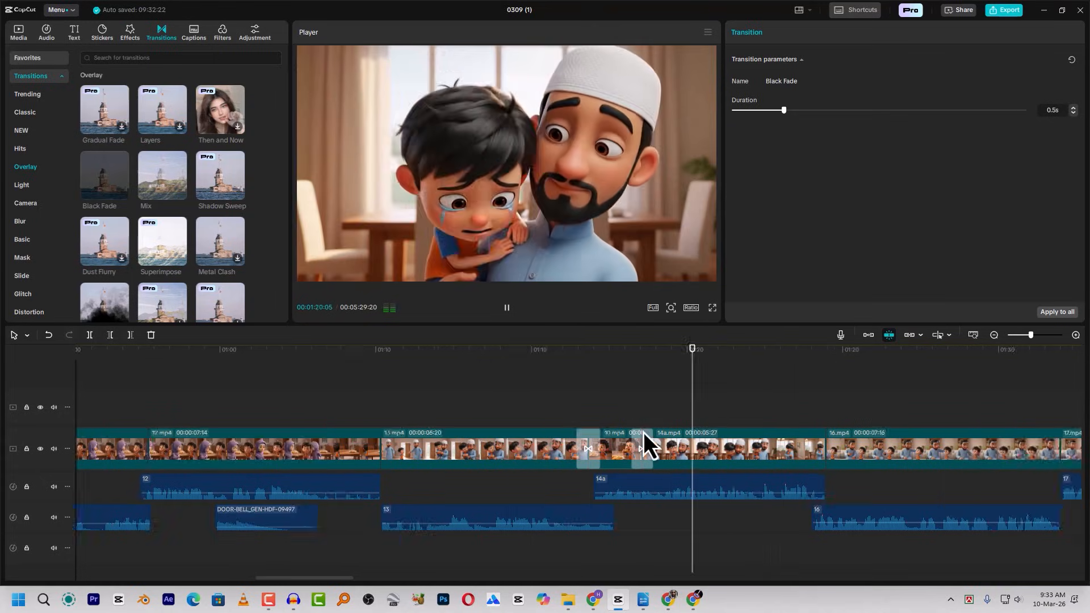
{"action": "scroll", "coordinate": [643, 431], "scroll_direction": "right", "scroll_amount": 3}
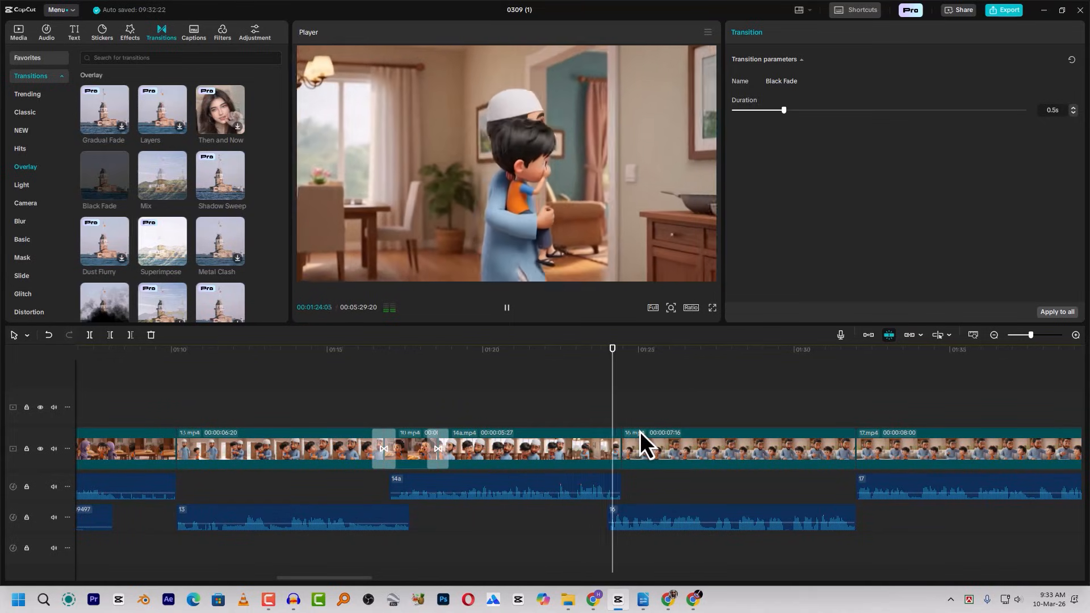
{"action": "scroll", "coordinate": [634, 432], "scroll_direction": "right", "scroll_amount": 2}
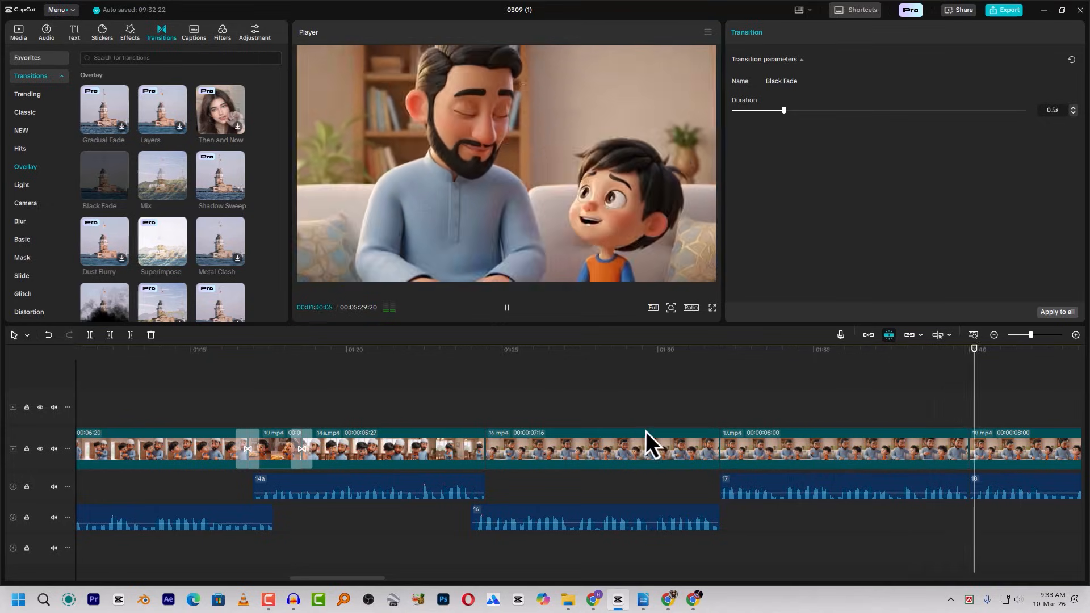
{"action": "scroll", "coordinate": [715, 443], "scroll_direction": "down", "scroll_amount": 1}
{"action": "scroll", "coordinate": [715, 444], "scroll_direction": "down", "scroll_amount": 1}
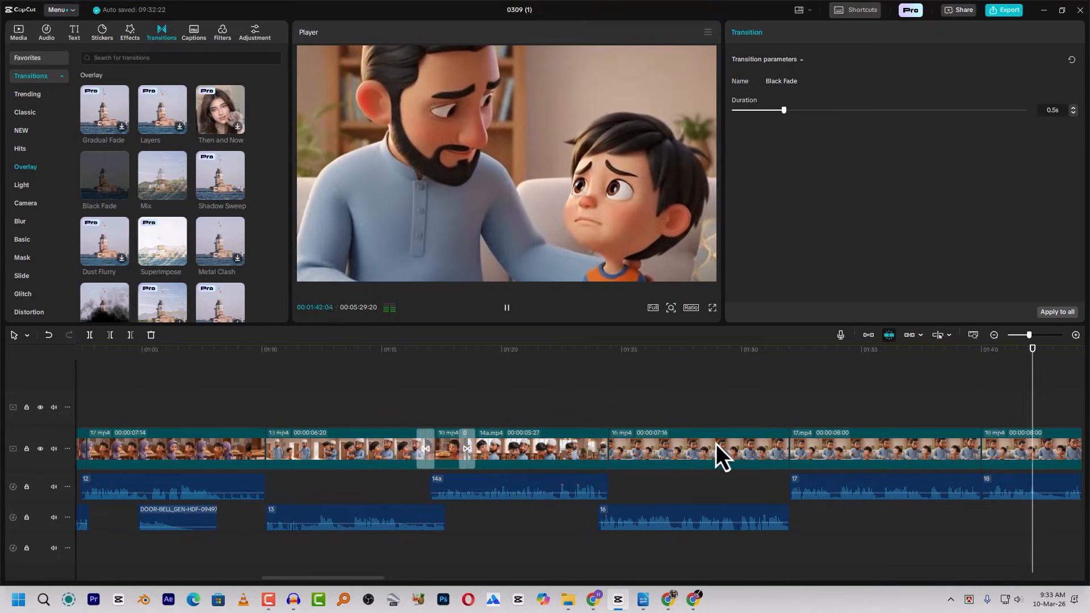
{"action": "scroll", "coordinate": [717, 441], "scroll_direction": "right", "scroll_amount": 7}
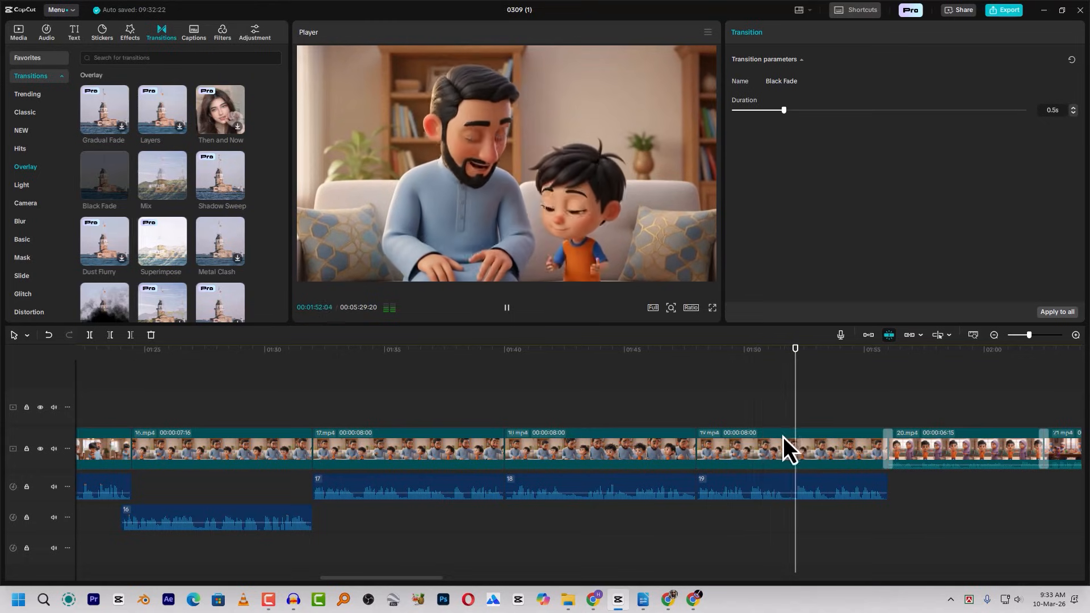
{"action": "scroll", "coordinate": [783, 437], "scroll_direction": "right", "scroll_amount": 5}
{"action": "scroll", "coordinate": [781, 437], "scroll_direction": "right", "scroll_amount": 1}
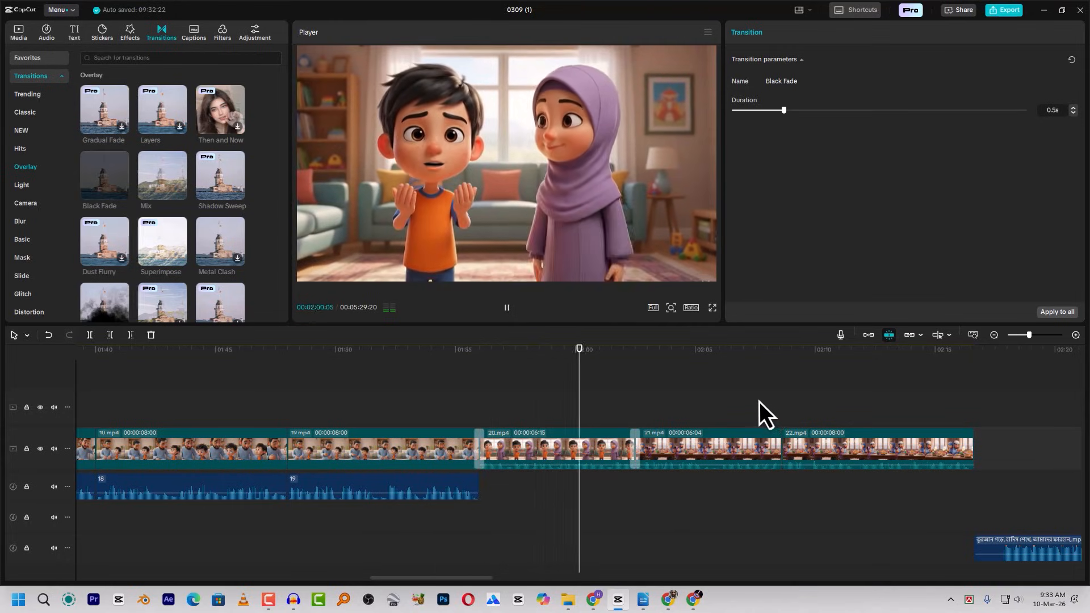
{"action": "scroll", "coordinate": [752, 412], "scroll_direction": "right", "scroll_amount": 3}
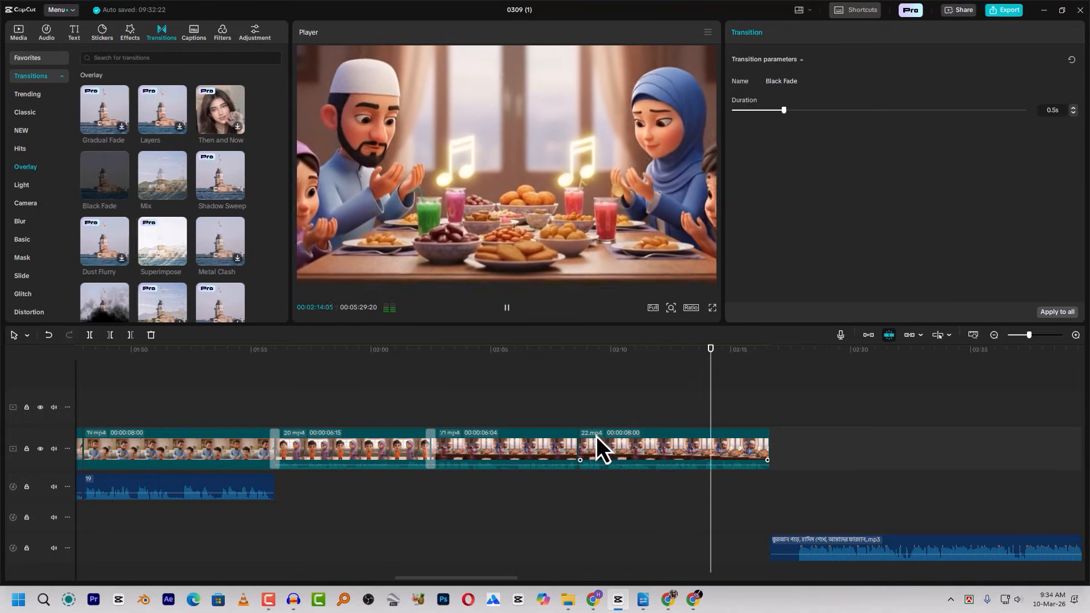
Move the theme song onto the first audio track so that it overlaps the second half of 22.mp4.
{"action": "left_click", "coordinate": [729, 353]}
{"action": "left_click_drag", "start_coordinate": [792, 544], "coordinate": [718, 489]}
{"action": "left_click", "coordinate": [705, 364]}
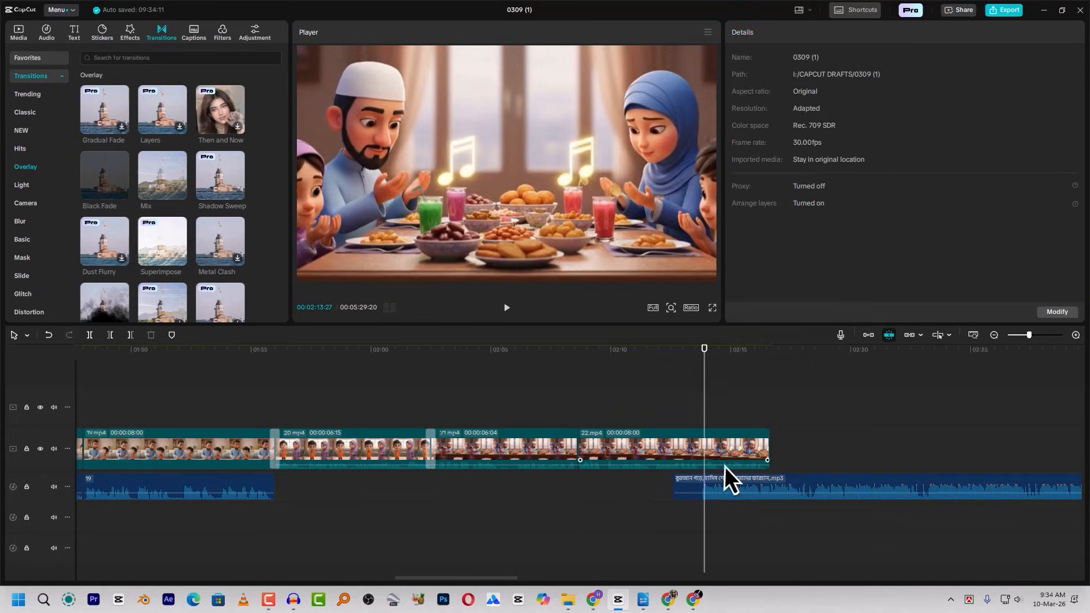
Trim the quiet opening of the theme song, give it a 5.4 s fade-in under 22.mp4, and play the result.
{"action": "left_click", "coordinate": [716, 483]}
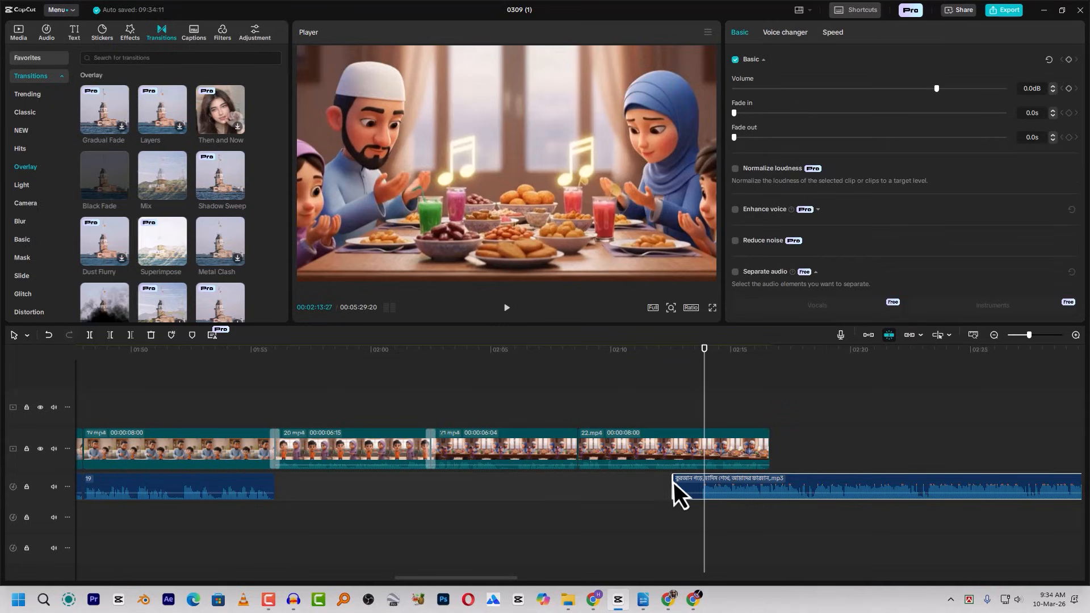
{"action": "left_click_drag", "start_coordinate": [679, 483], "coordinate": [702, 485]}
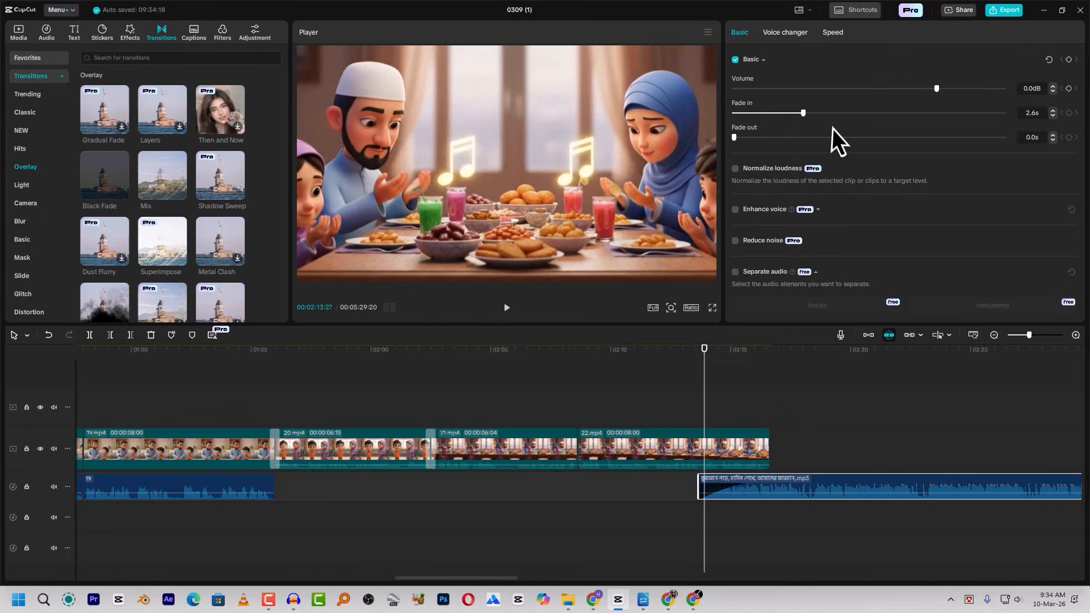
{"action": "left_click_drag", "start_coordinate": [802, 500], "coordinate": [776, 489]}
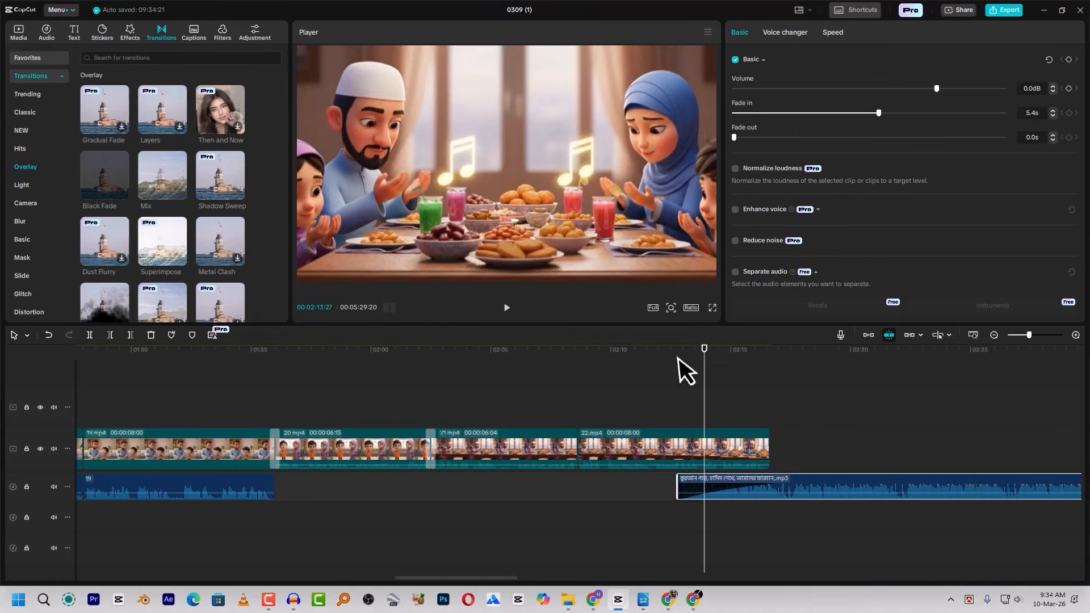
{"action": "left_click", "coordinate": [679, 359]}
{"action": "key", "text": "space"}
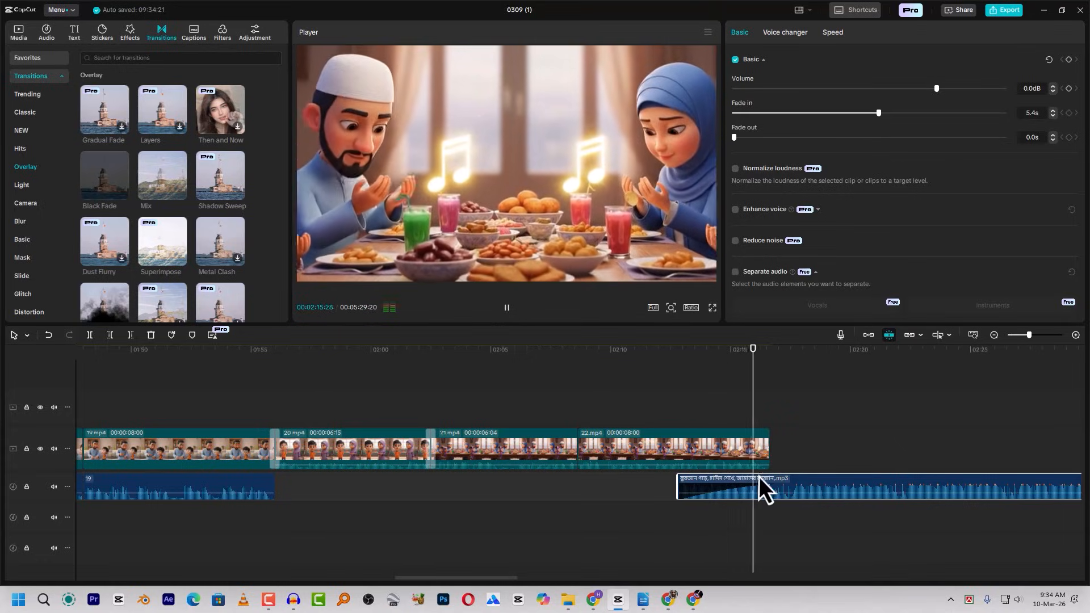
{"action": "key", "text": "space"}
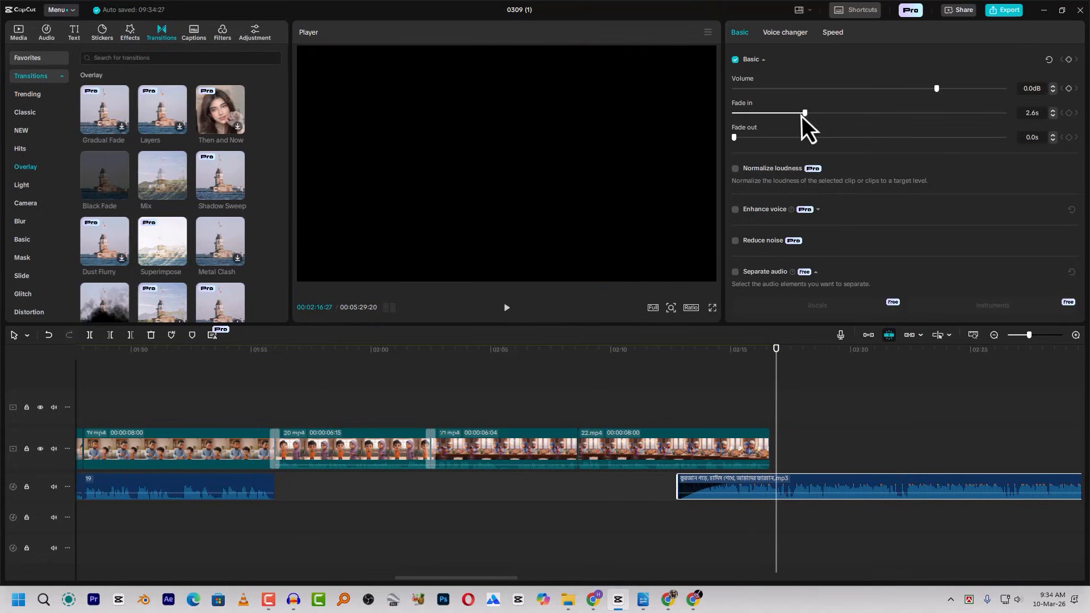
Set the theme song's fade-in to 2.6 s, shift it closer to the end of 22.mp4, and play the result.
{"action": "left_click_drag", "start_coordinate": [757, 483], "coordinate": [797, 485]}
{"action": "left_click", "coordinate": [726, 352]}
{"action": "key", "text": "space"}
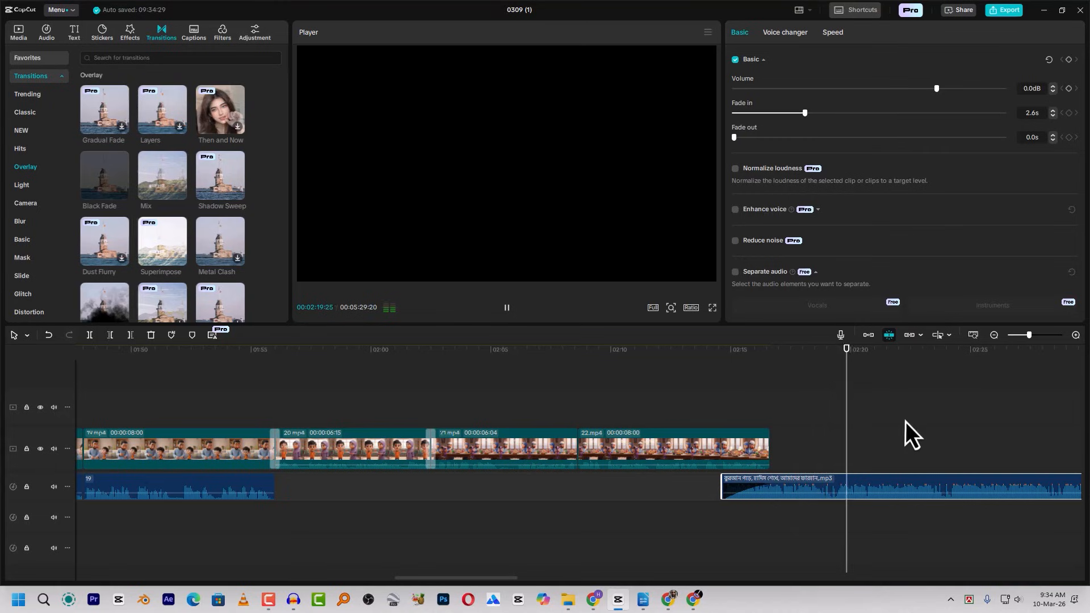
Bring up the imported media, then scrub and play the theme song section after 22.mp4 to check the part without video.
{"action": "scroll", "coordinate": [903, 426], "scroll_direction": "down", "scroll_amount": 3}
{"action": "left_click", "coordinate": [814, 349]}
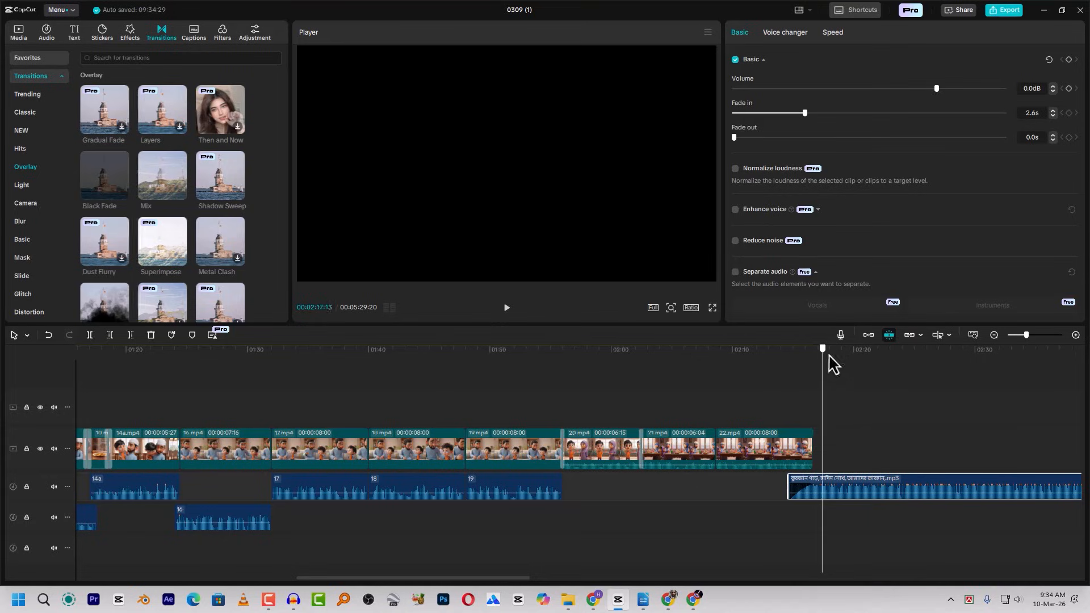
{"action": "left_click", "coordinate": [21, 32]}
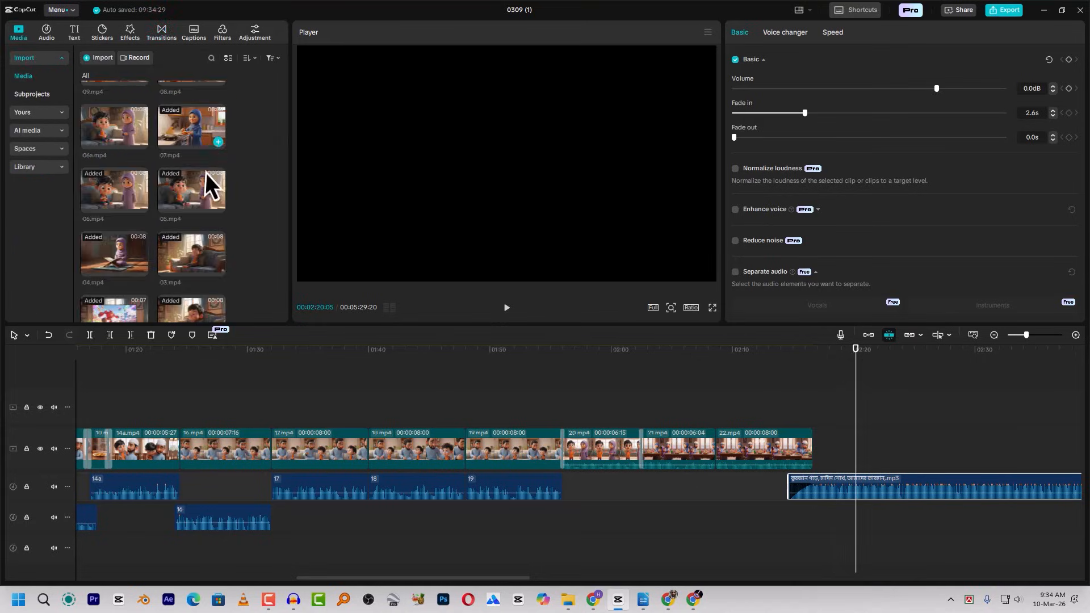
{"action": "scroll", "coordinate": [163, 216], "scroll_direction": "down", "scroll_amount": 1}
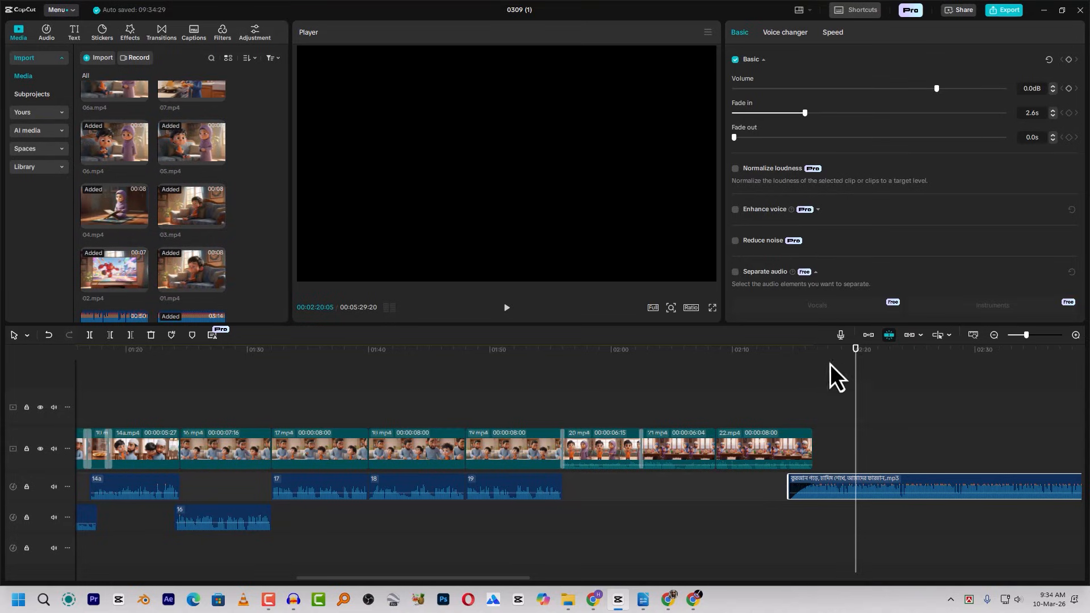
{"action": "left_click_drag", "start_coordinate": [881, 362], "coordinate": [942, 359]}
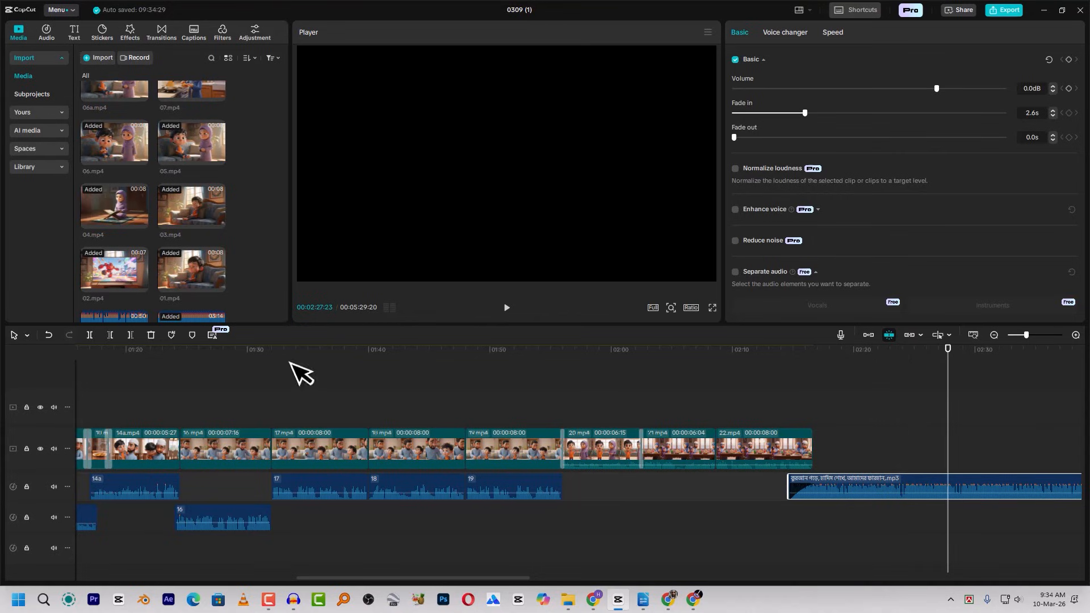
{"action": "left_click", "coordinate": [209, 366]}
{"action": "left_click_drag", "start_coordinate": [205, 353], "coordinate": [570, 408]}
{"action": "left_click", "coordinate": [852, 431]}
{"action": "key", "text": "space"}
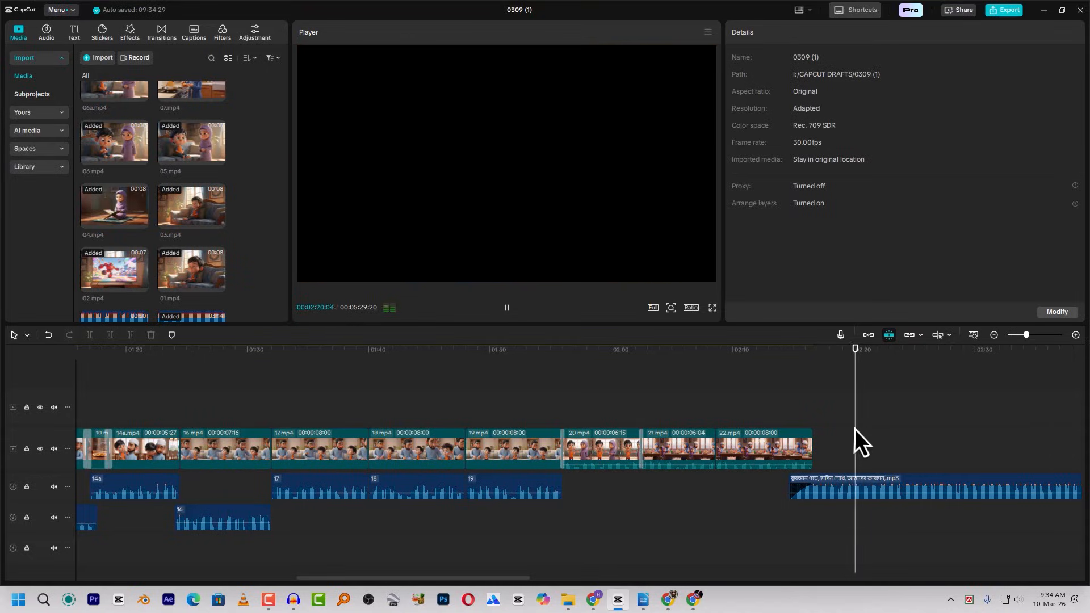
{"action": "key", "text": "space"}
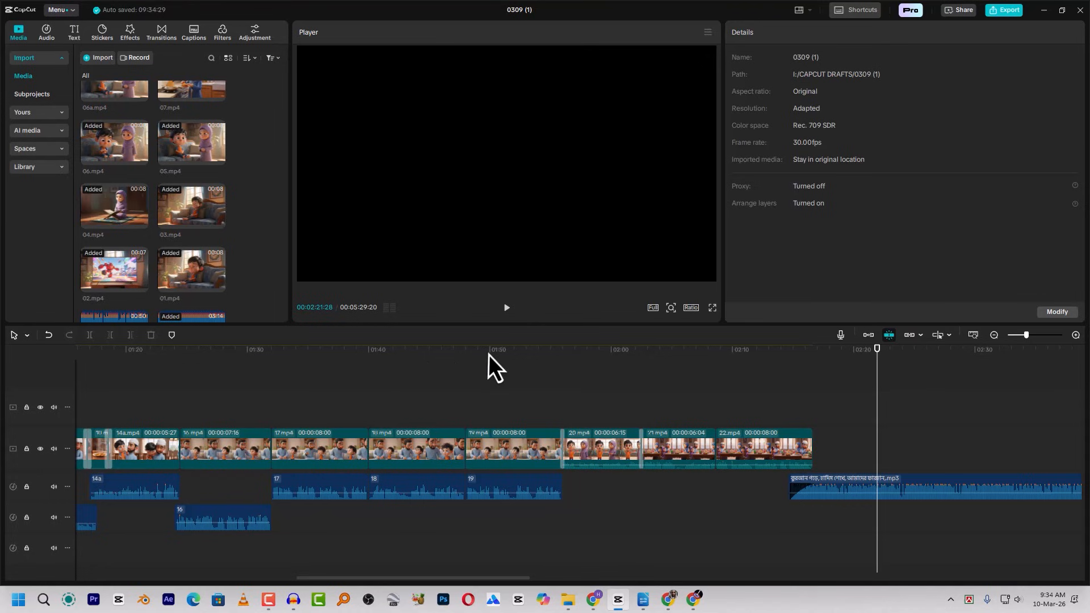
{"action": "left_click", "coordinate": [516, 354]}
{"action": "left_click_drag", "start_coordinate": [518, 353], "coordinate": [649, 371]}
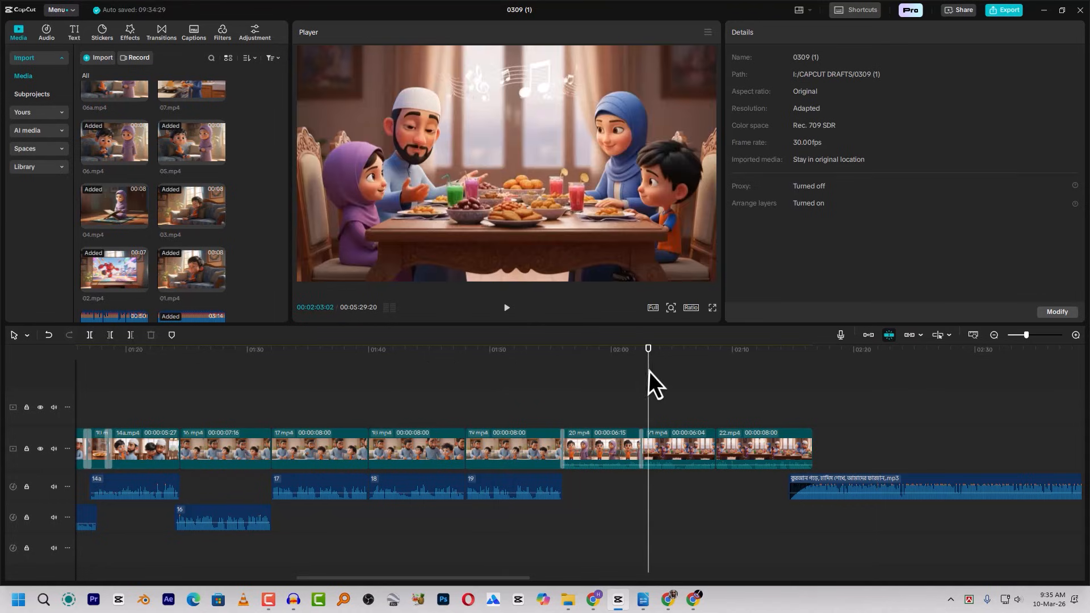
Review the cartoon from its beginning, playing the stretch from 13.mp4 into 14a.mp4 and scrubbing through 03.mp4, 05.mp4 and 06.mp4.
{"action": "key", "text": "Home"}
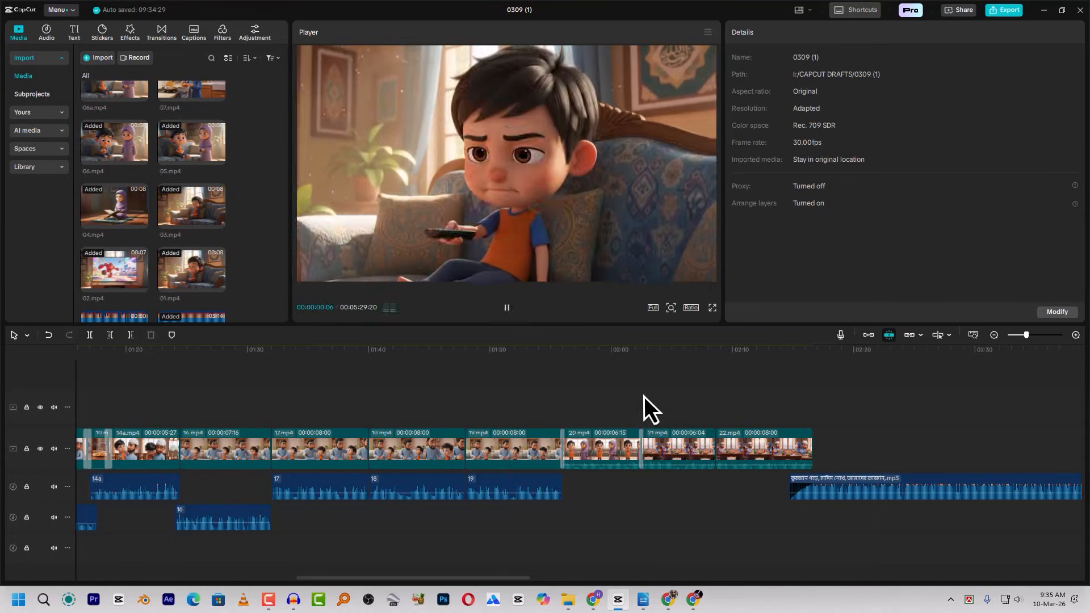
{"action": "left_click", "coordinate": [180, 359]}
{"action": "left_click_drag", "start_coordinate": [179, 360], "coordinate": [232, 386]}
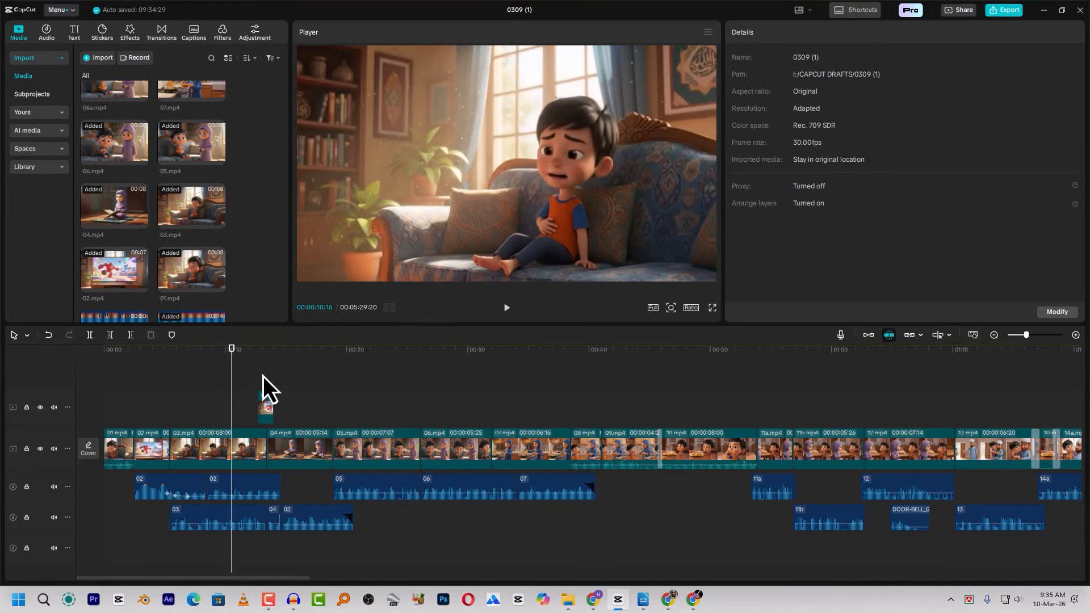
{"action": "left_click", "coordinate": [941, 372]}
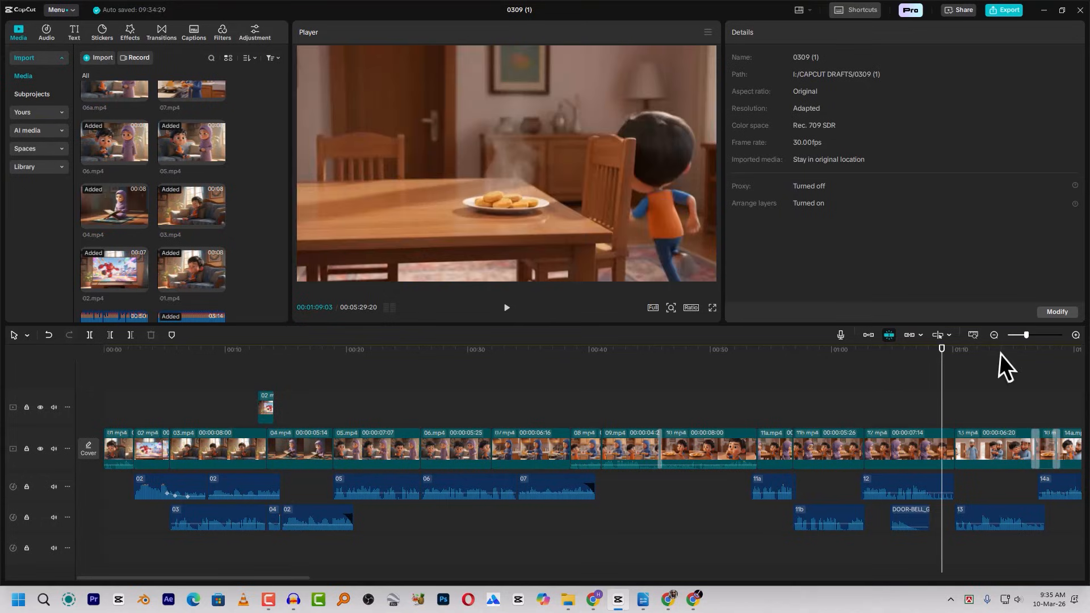
{"action": "left_click", "coordinate": [986, 359]}
{"action": "key", "text": "space"}
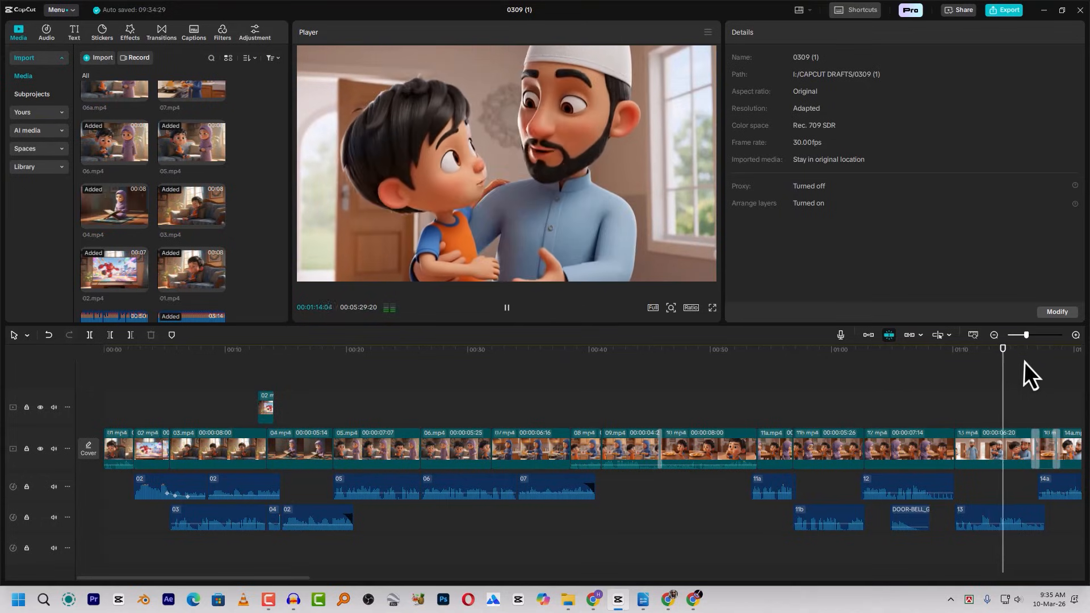
{"action": "left_click", "coordinate": [1065, 359]}
{"action": "key", "text": "space"}
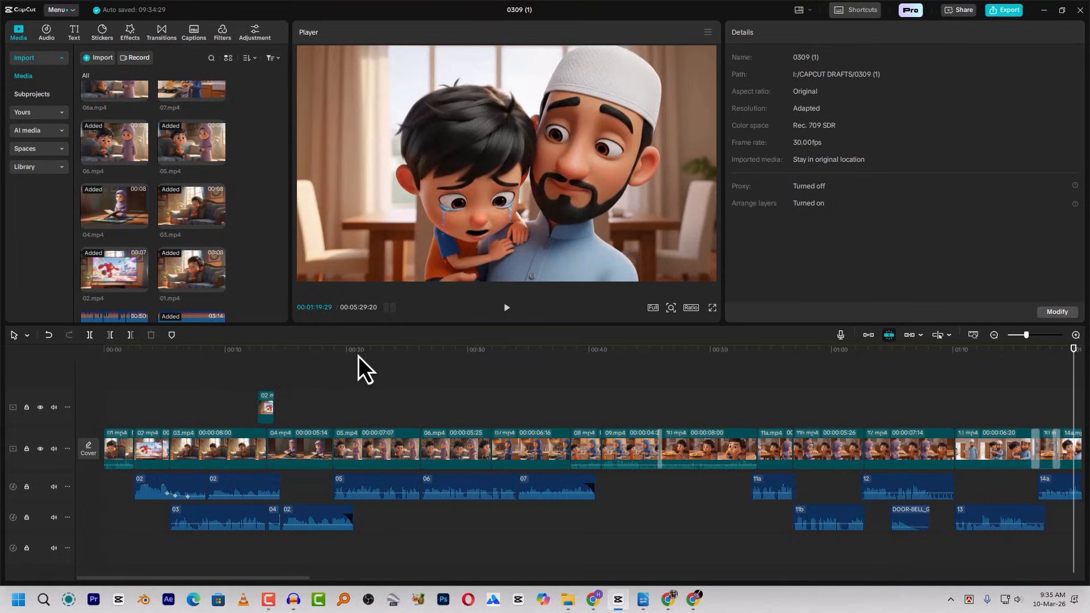
{"action": "left_click_drag", "start_coordinate": [359, 356], "coordinate": [425, 363]}
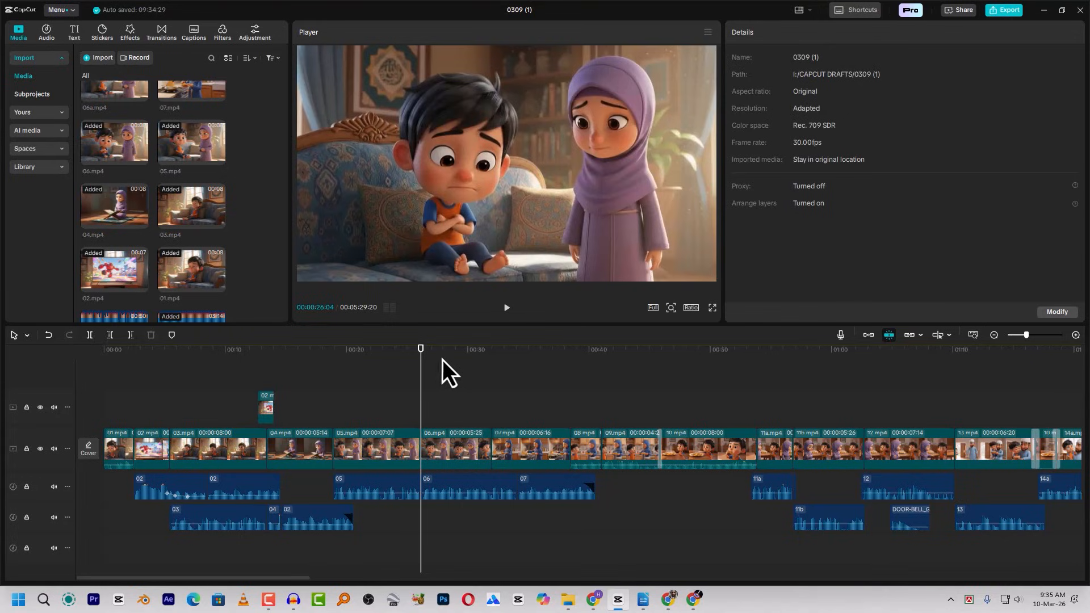
{"action": "left_click", "coordinate": [334, 355]}
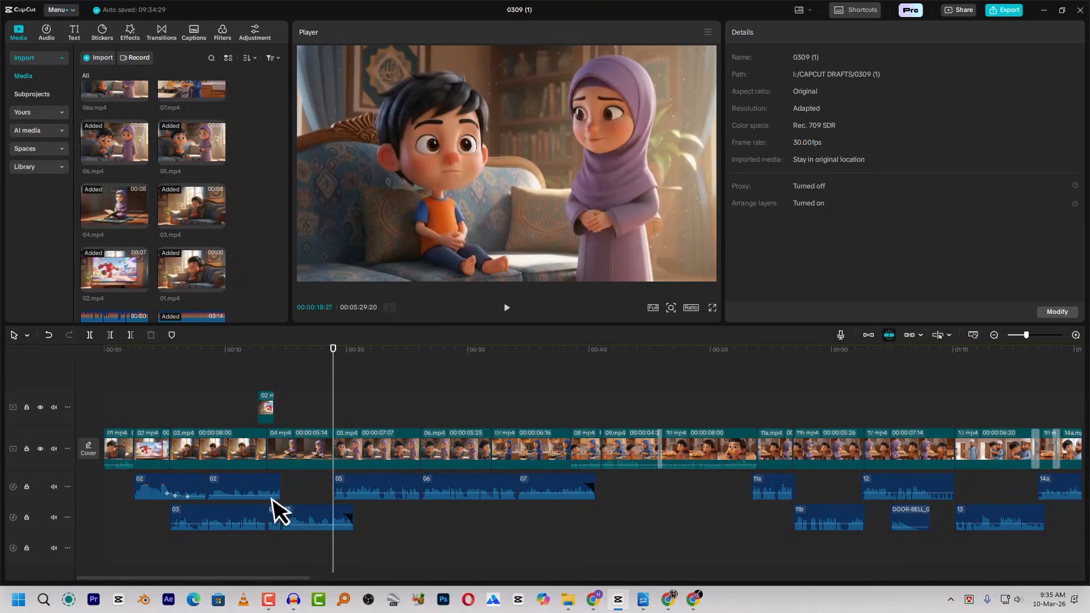
Switch to Audacity, remove the download audio track from the project, and return to CapCut.
{"action": "left_click", "coordinate": [292, 601]}
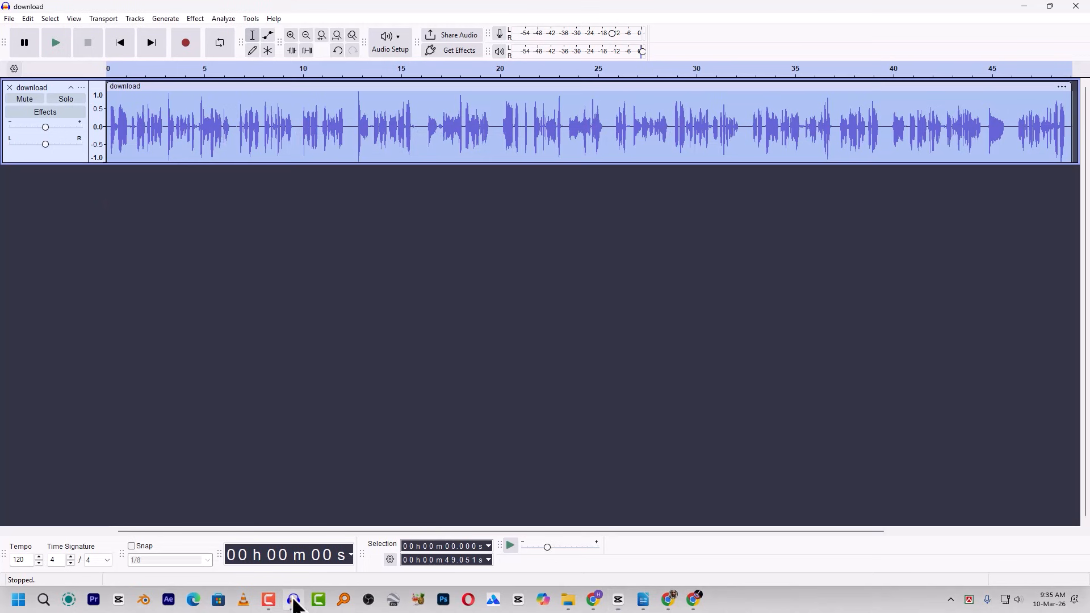
{"action": "left_click", "coordinate": [9, 87]}
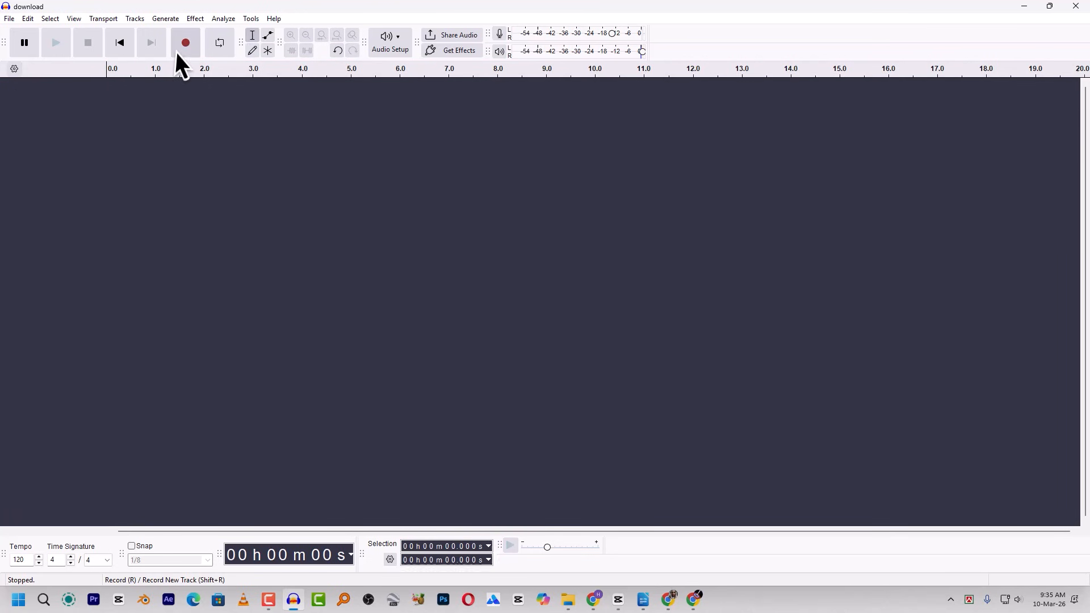
{"action": "left_click", "coordinate": [182, 46]}
{"action": "key", "text": "alt+Tab"}
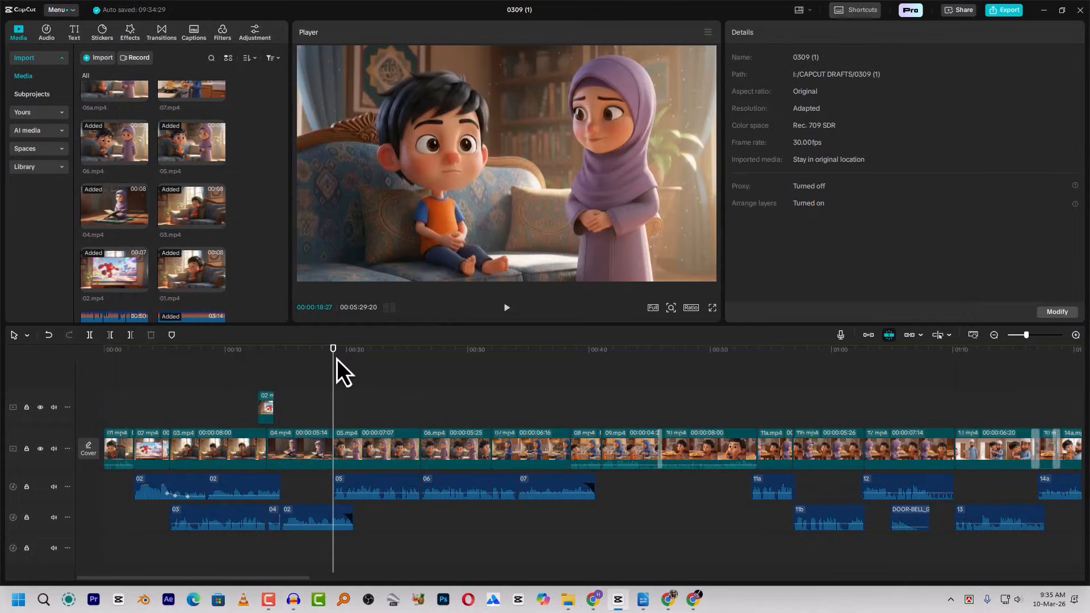
Examine the dialogue audio under 03.mp4 to 07.mp4, including clip 05, with the whole timeline in view.
{"action": "mouse_move", "coordinate": [155, 355]}
{"action": "left_mouse_down"}
{"action": "mouse_move", "coordinate": [126, 360]}
{"action": "mouse_move", "coordinate": [175, 363]}
{"action": "left_mouse_up"}
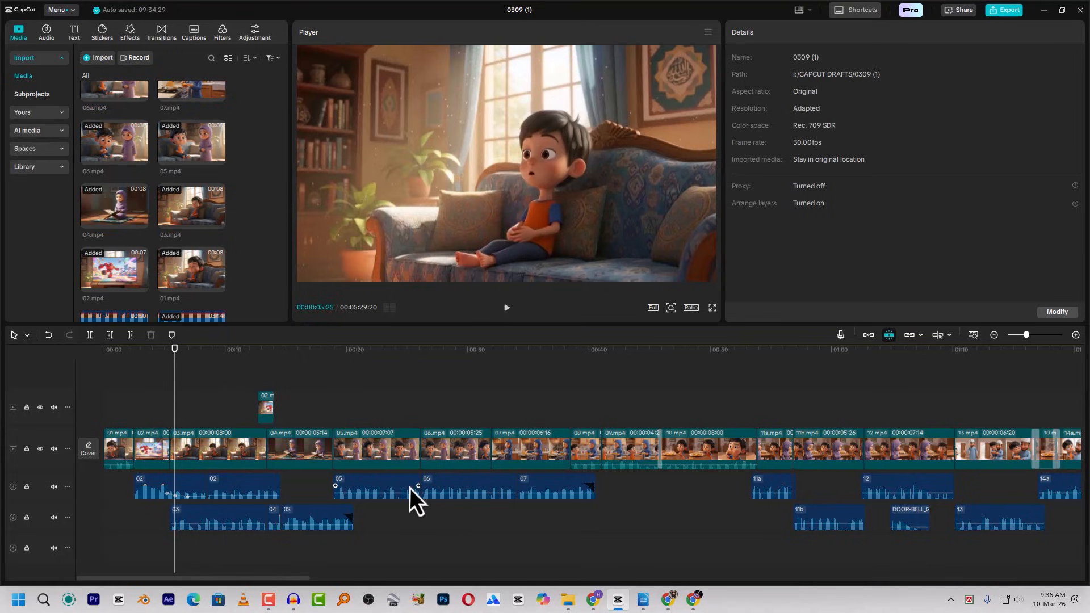
{"action": "left_click", "coordinate": [352, 348]}
{"action": "left_click", "coordinate": [349, 484]}
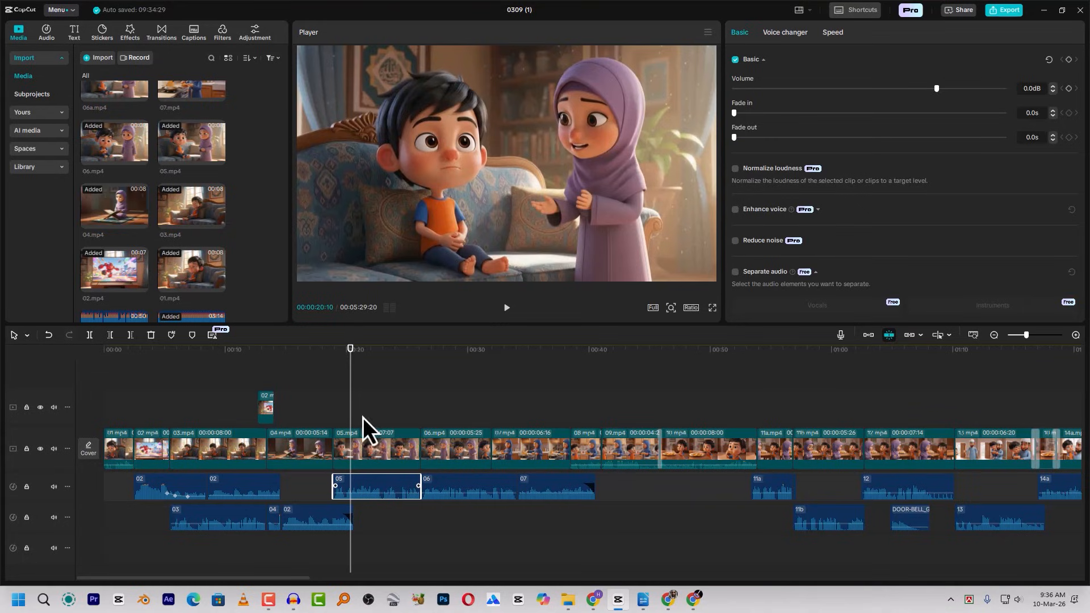
{"action": "left_click_drag", "start_coordinate": [462, 353], "coordinate": [512, 357]}
{"action": "scroll", "coordinate": [599, 386], "scroll_direction": "down", "scroll_amount": 3, "text": "ctrl"}
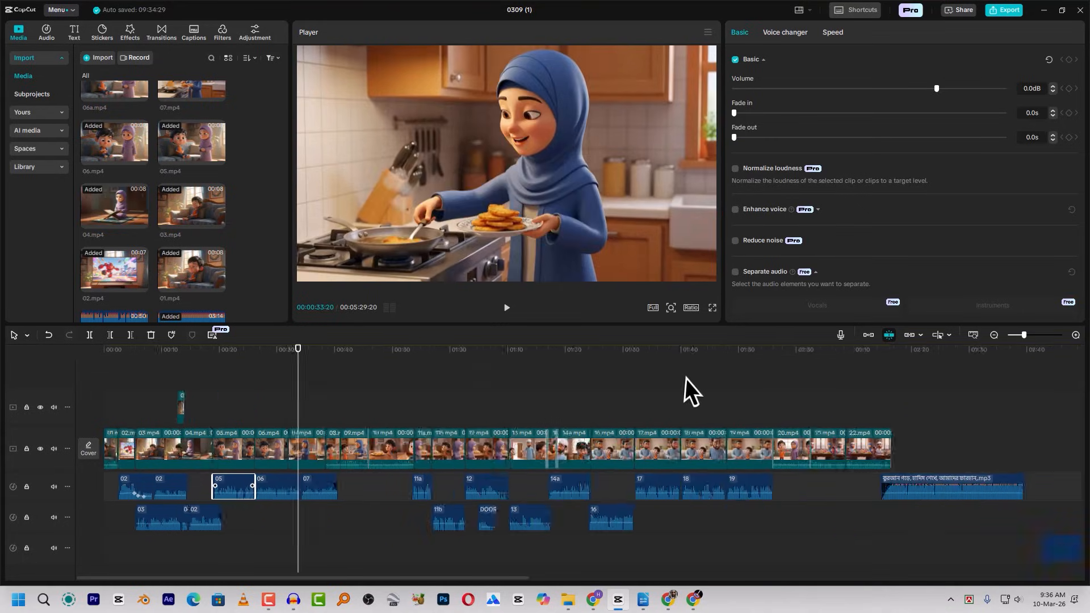